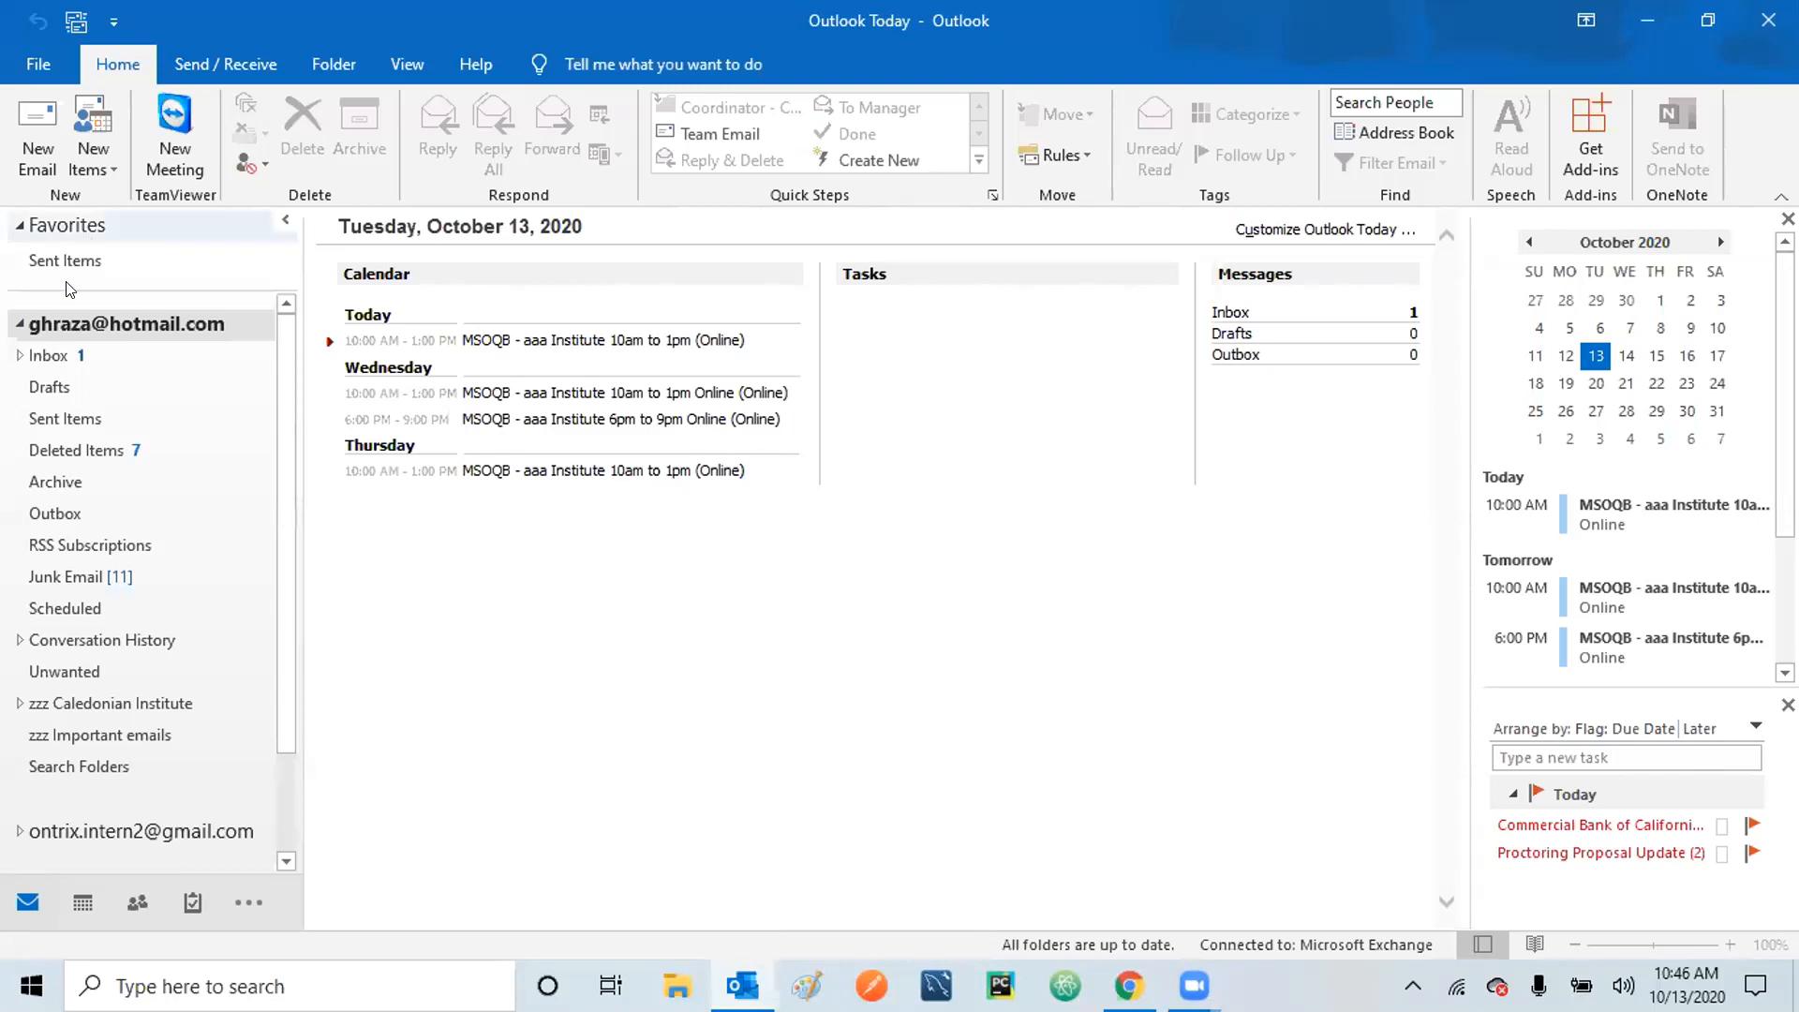
# Collapse and re-expand the main account's folders, then select the October 6 class appointment in Calendar.
pyautogui.click(21, 324)
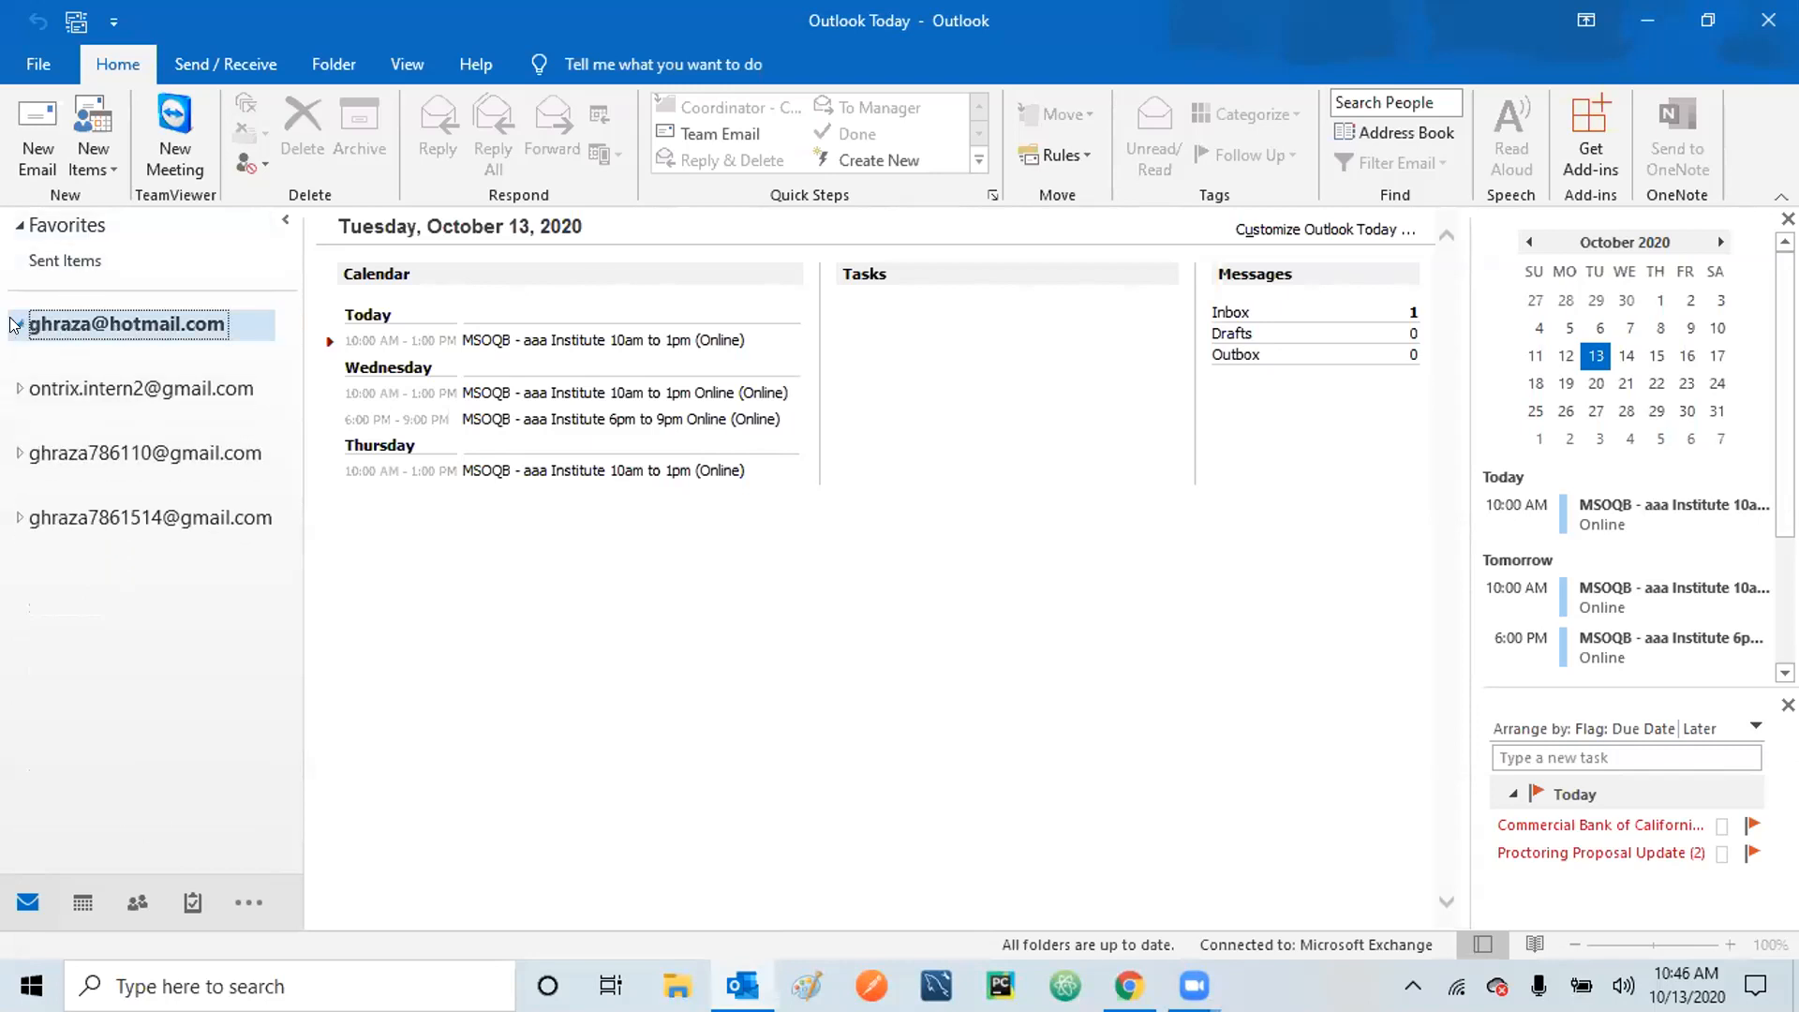
pyautogui.click(16, 324)
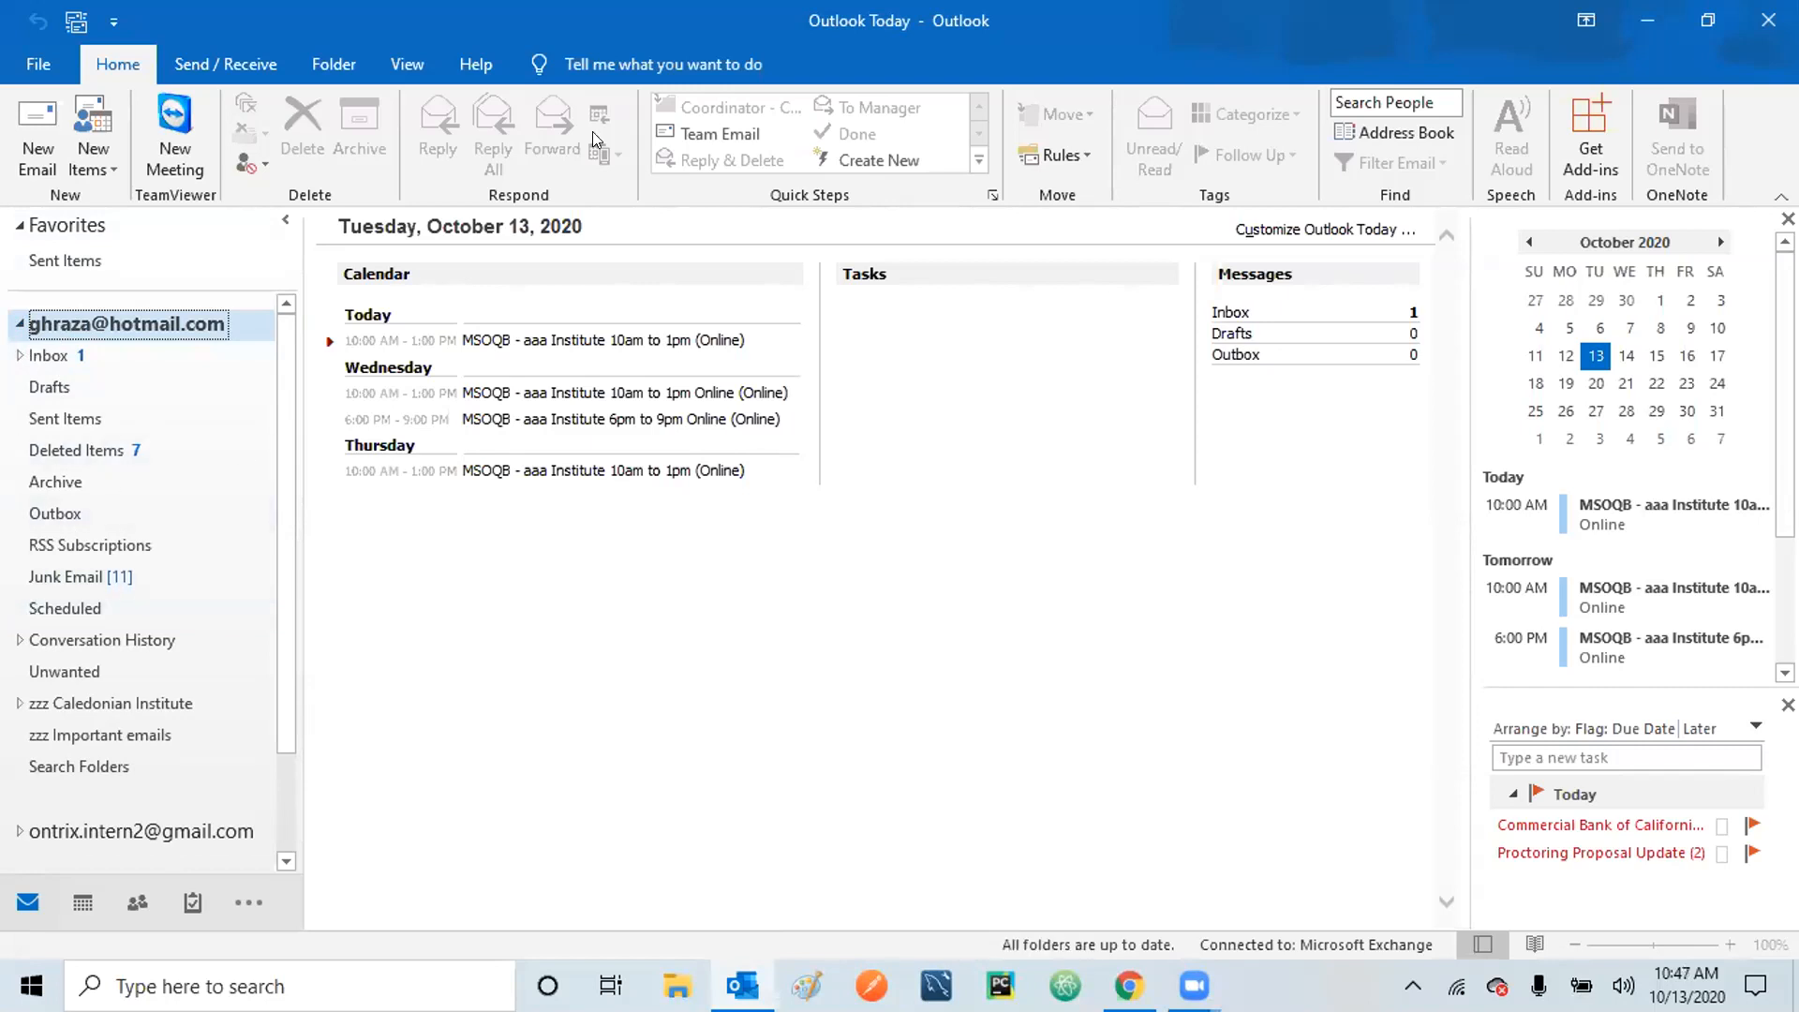
pyautogui.click(82, 903)
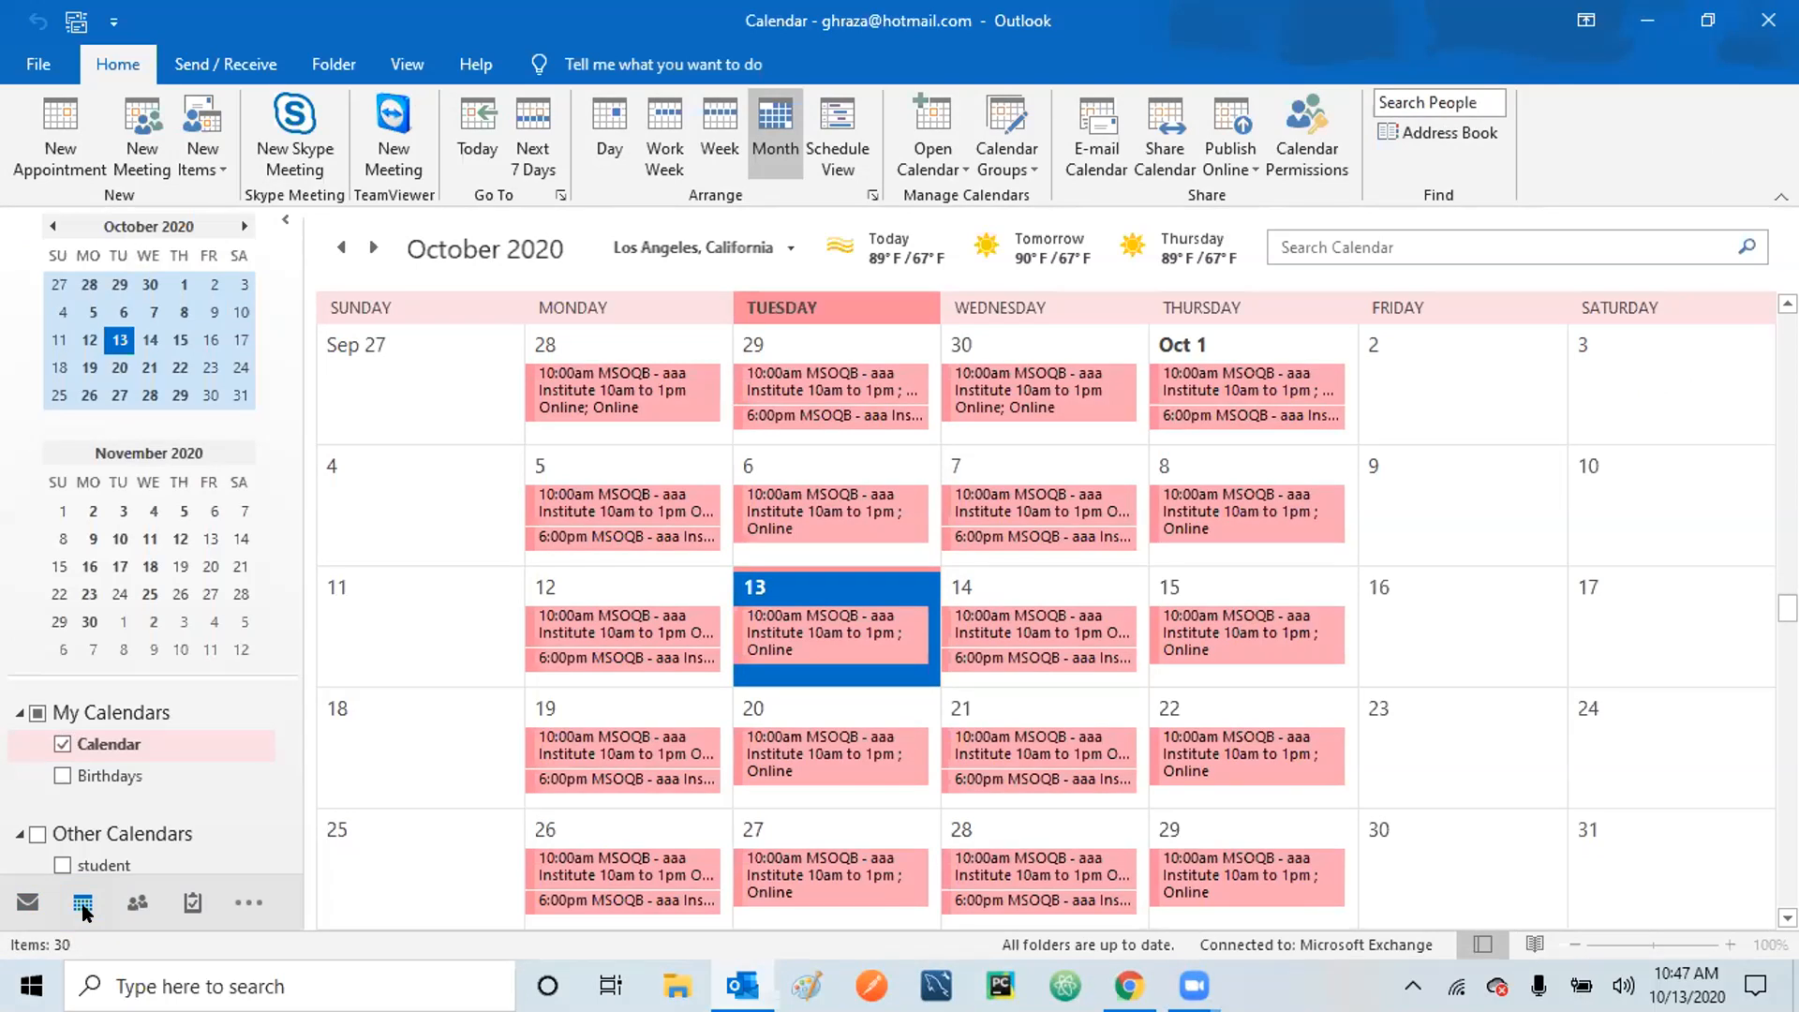
pyautogui.moveTo(86, 902)
pyautogui.moveTo(933, 655)
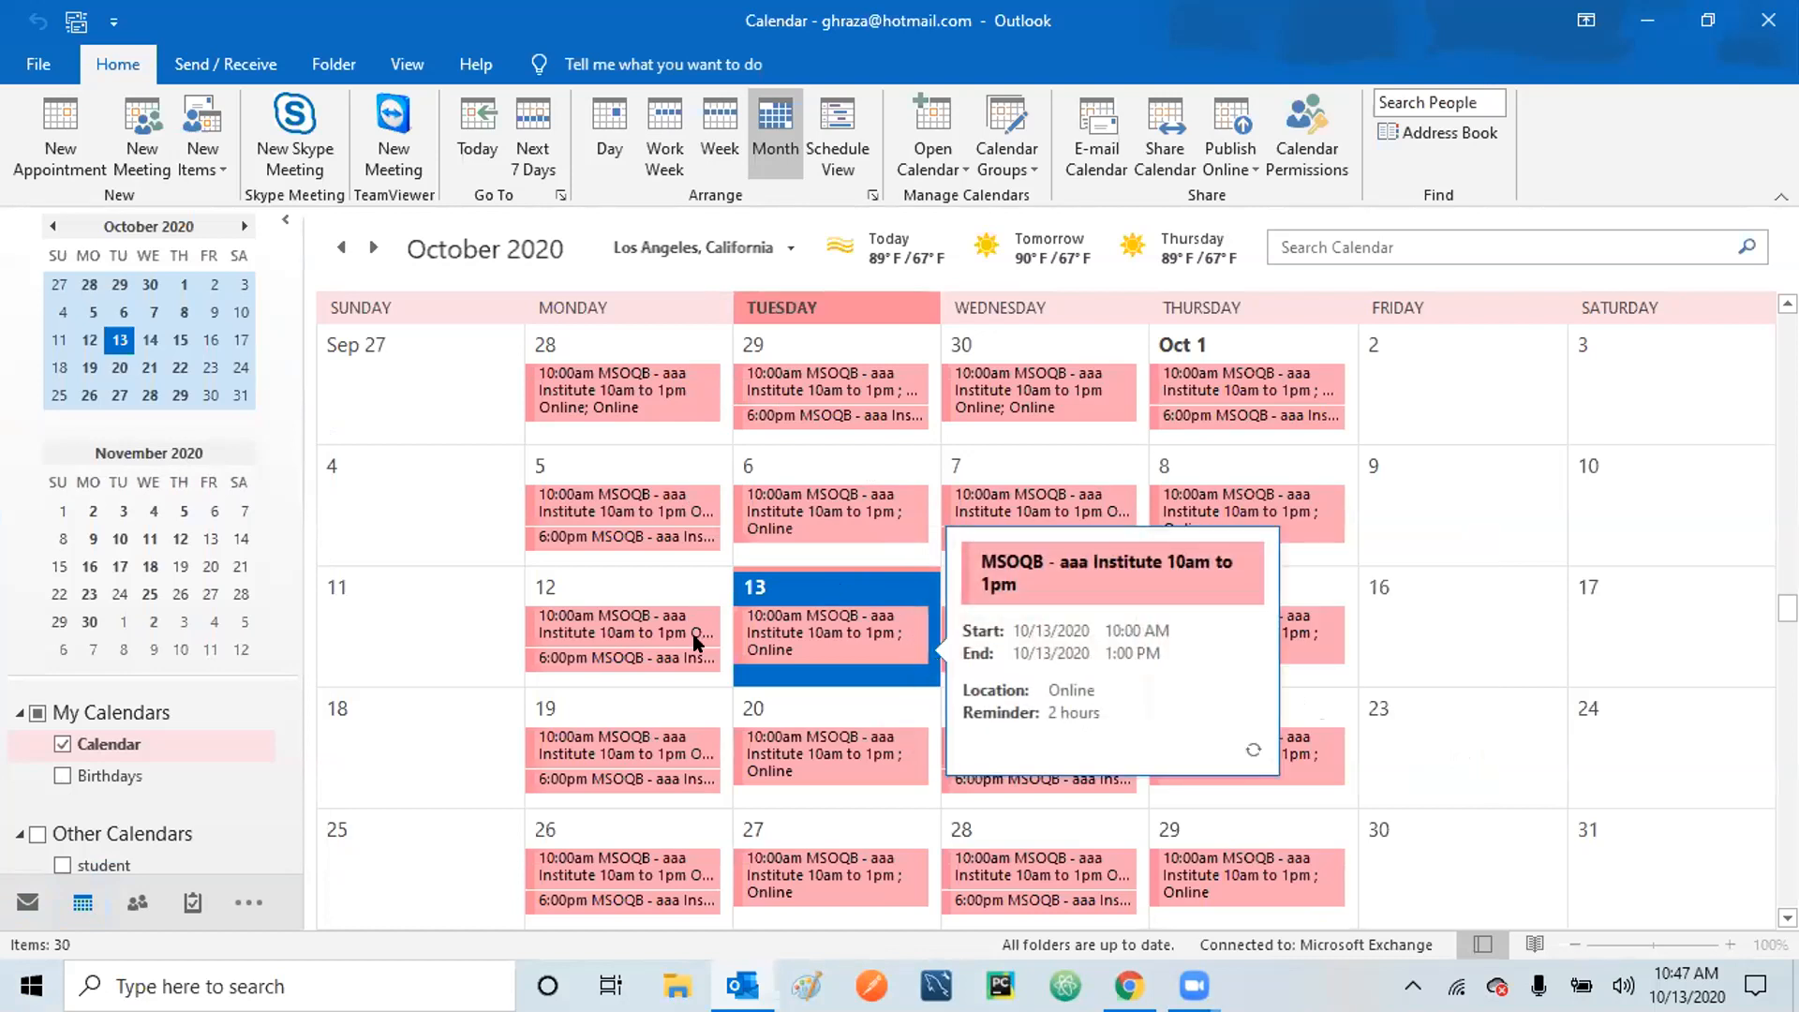
pyautogui.moveTo(696, 642)
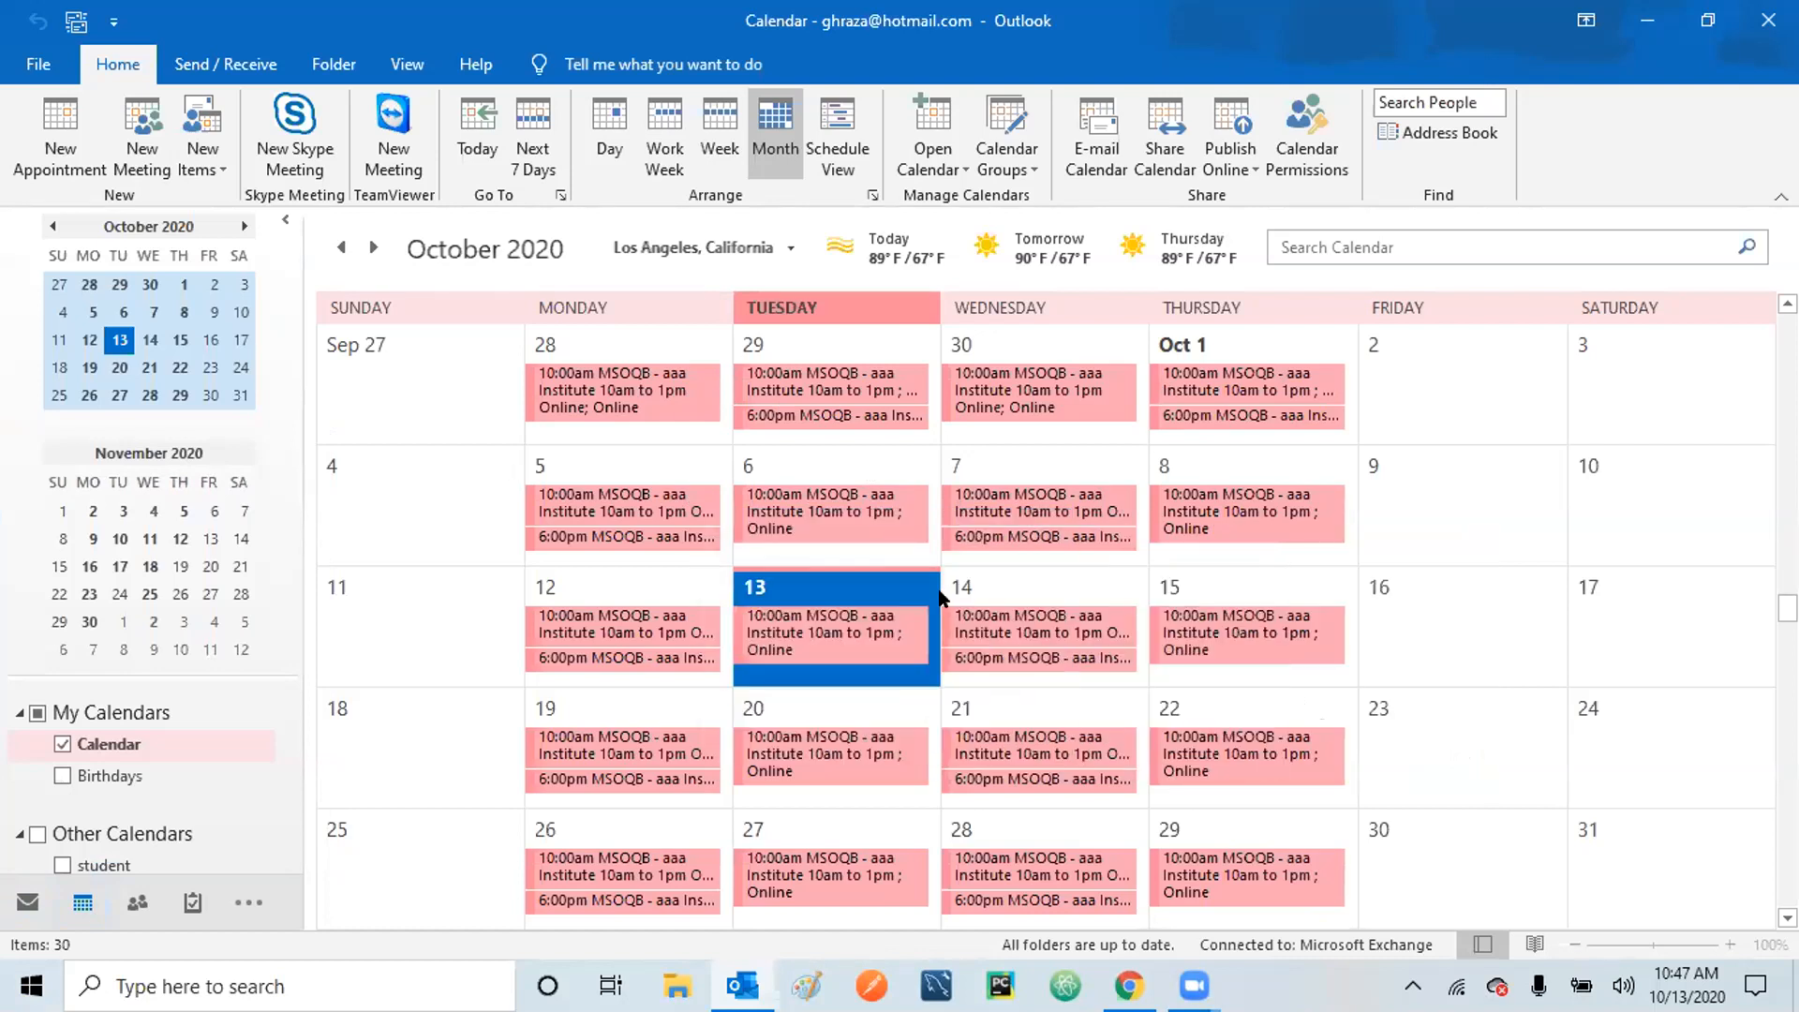
pyautogui.click(863, 490)
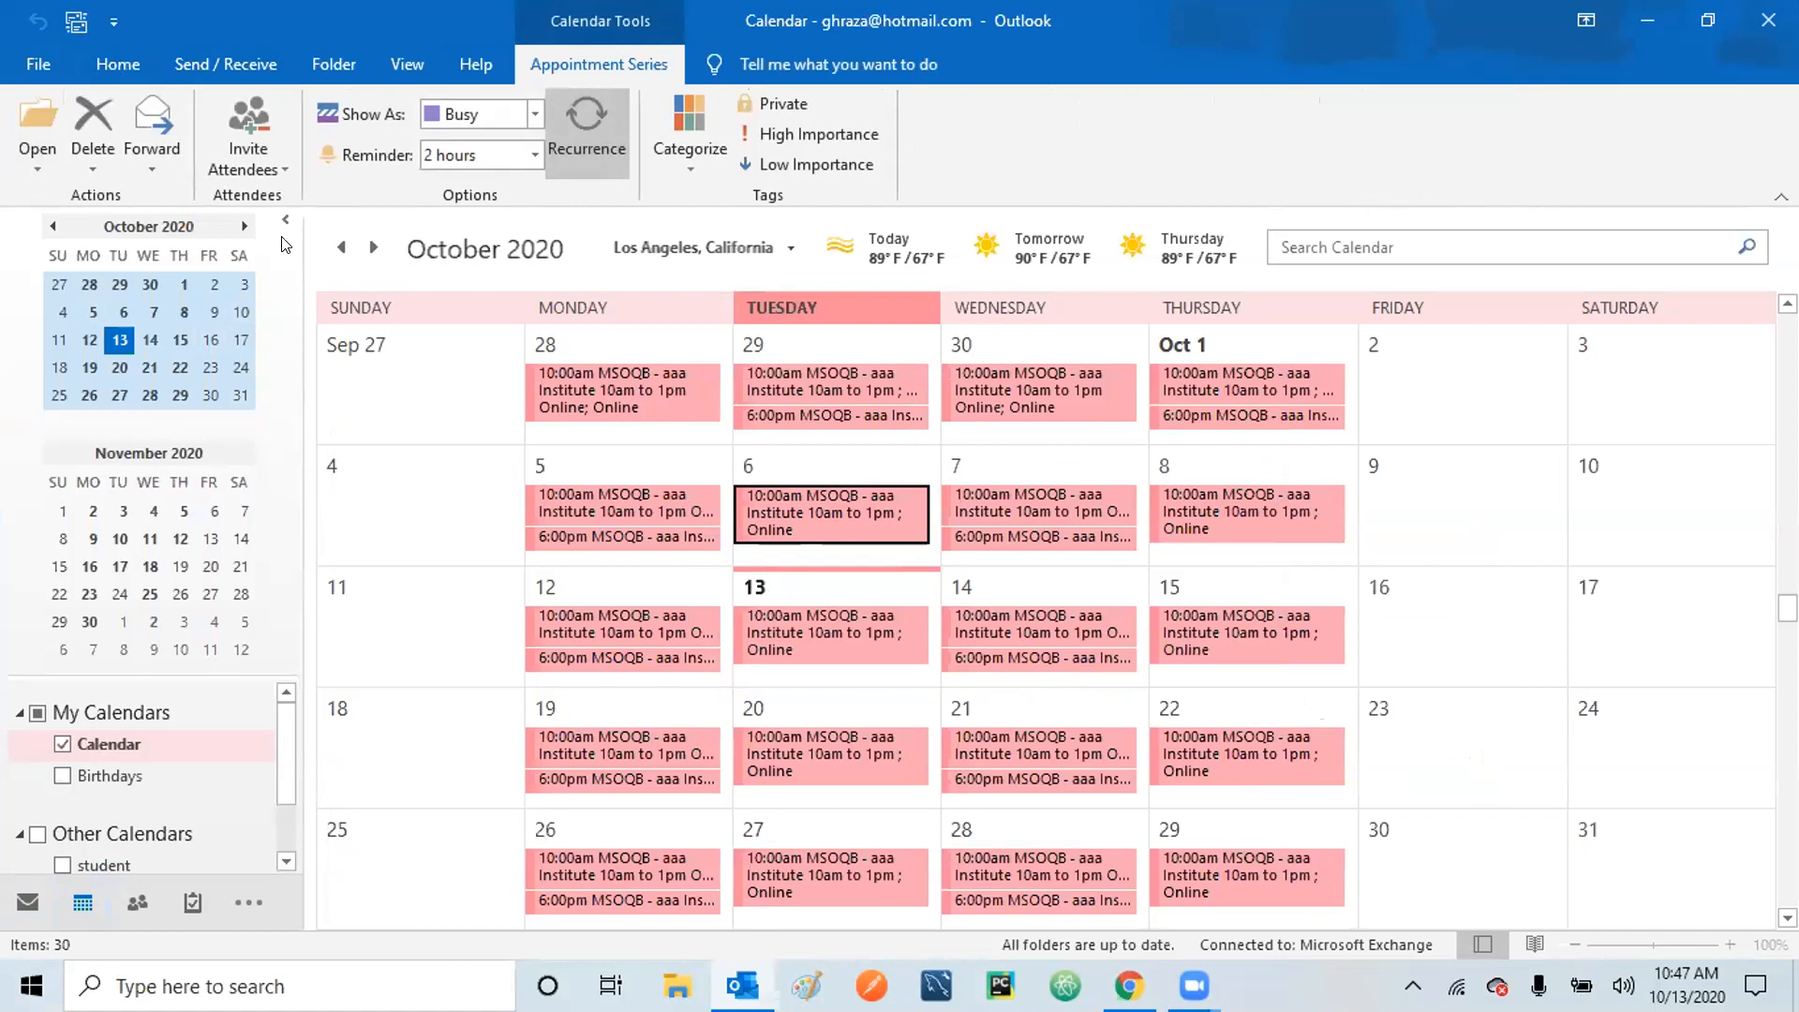
# Back in Mail, open the main account's Inbox and scroll through the LinkedIn message.
pyautogui.click(27, 901)
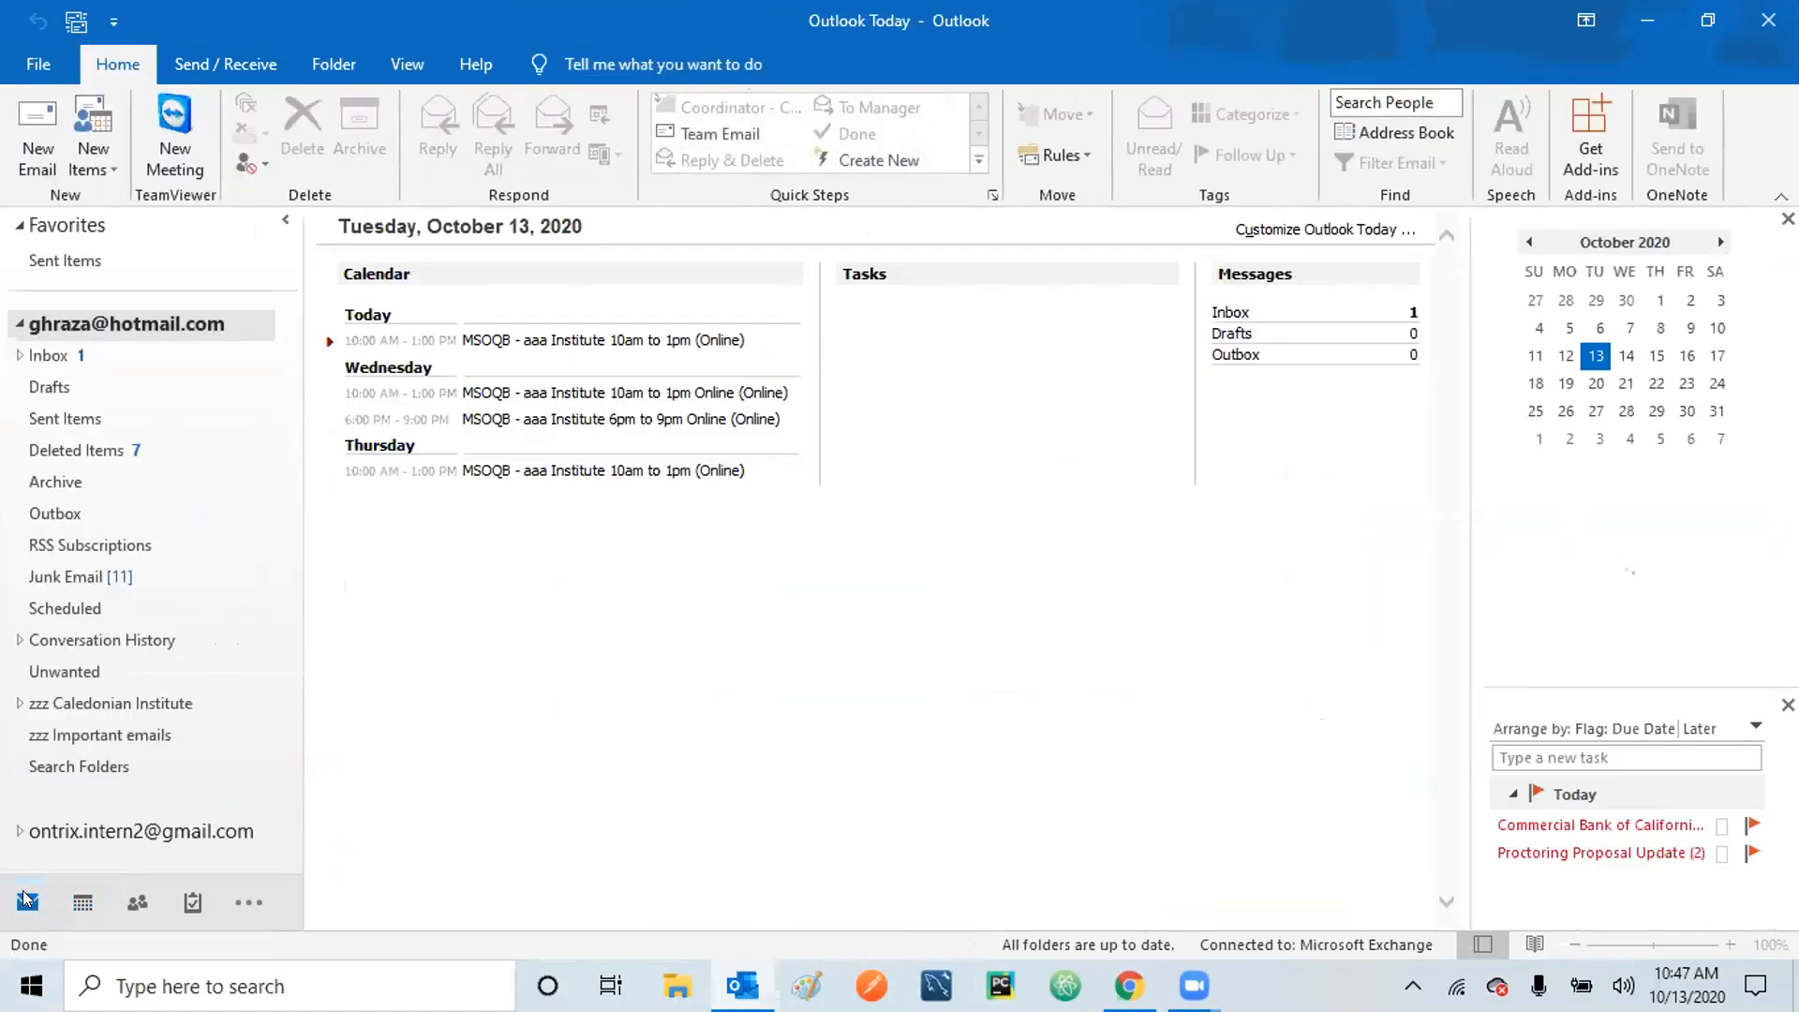
pyautogui.click(41, 352)
pyautogui.click(654, 473)
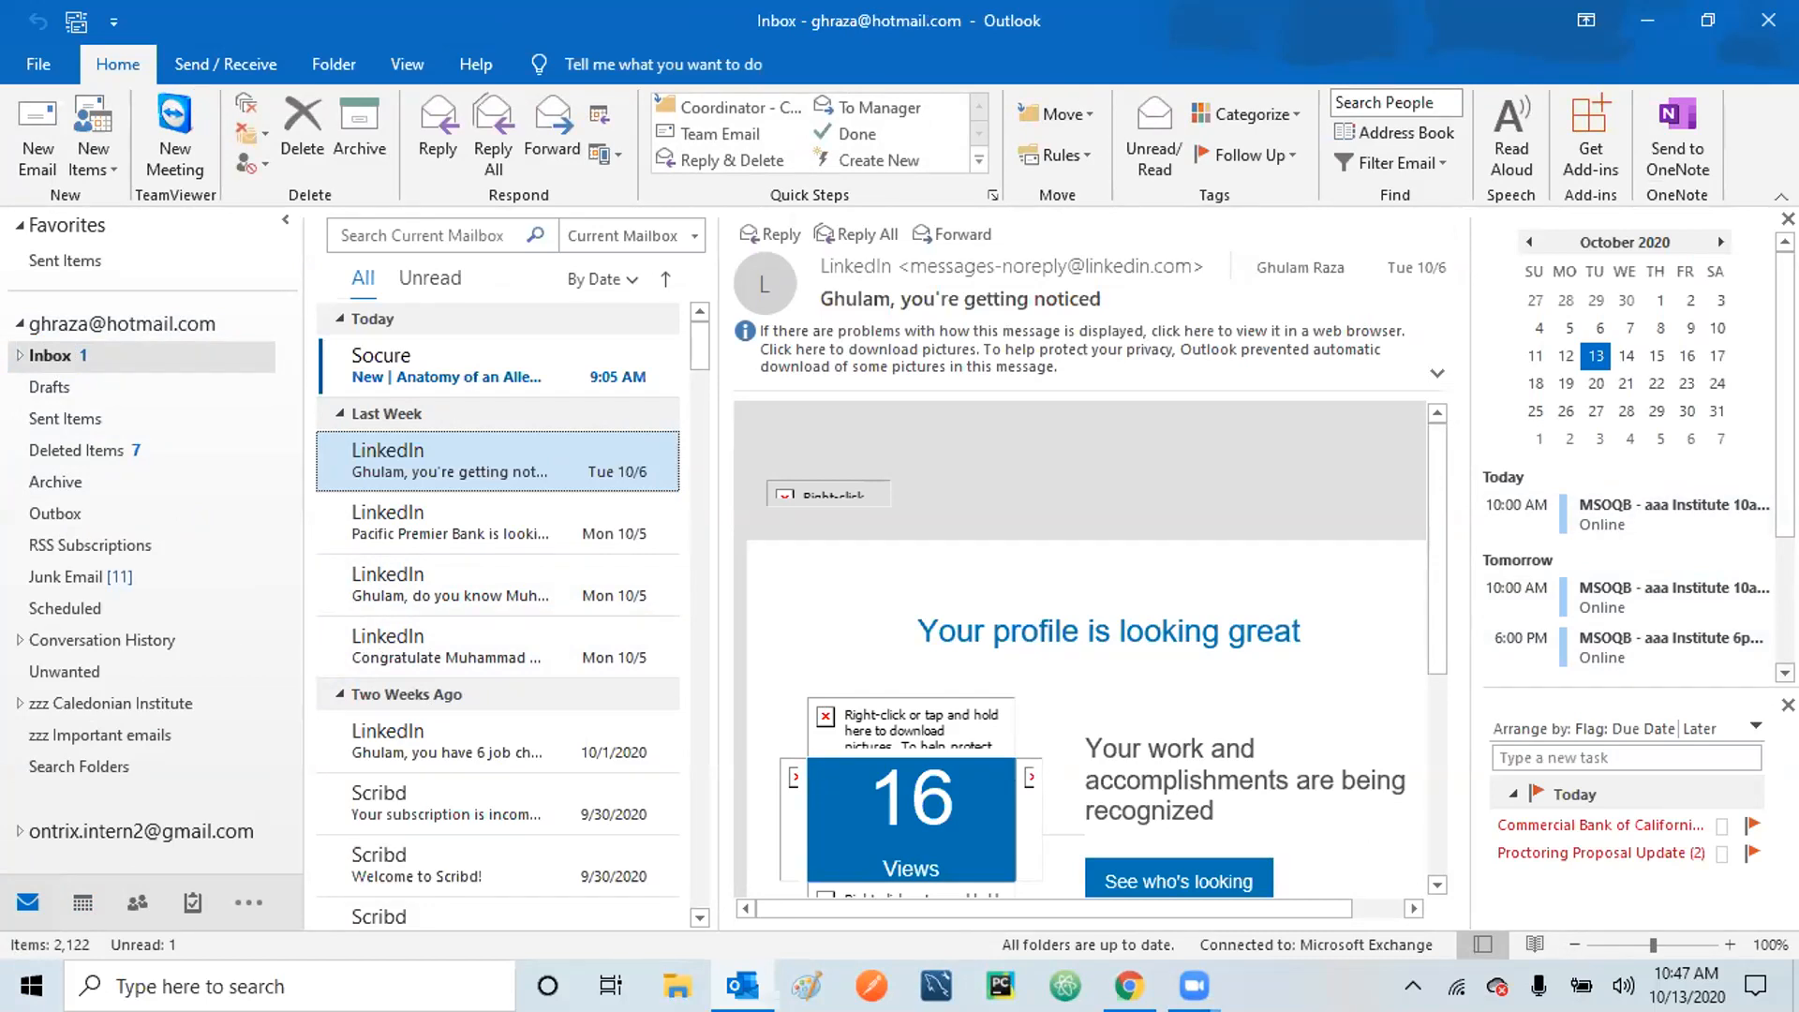
pyautogui.scroll(-2, 1787, 220)
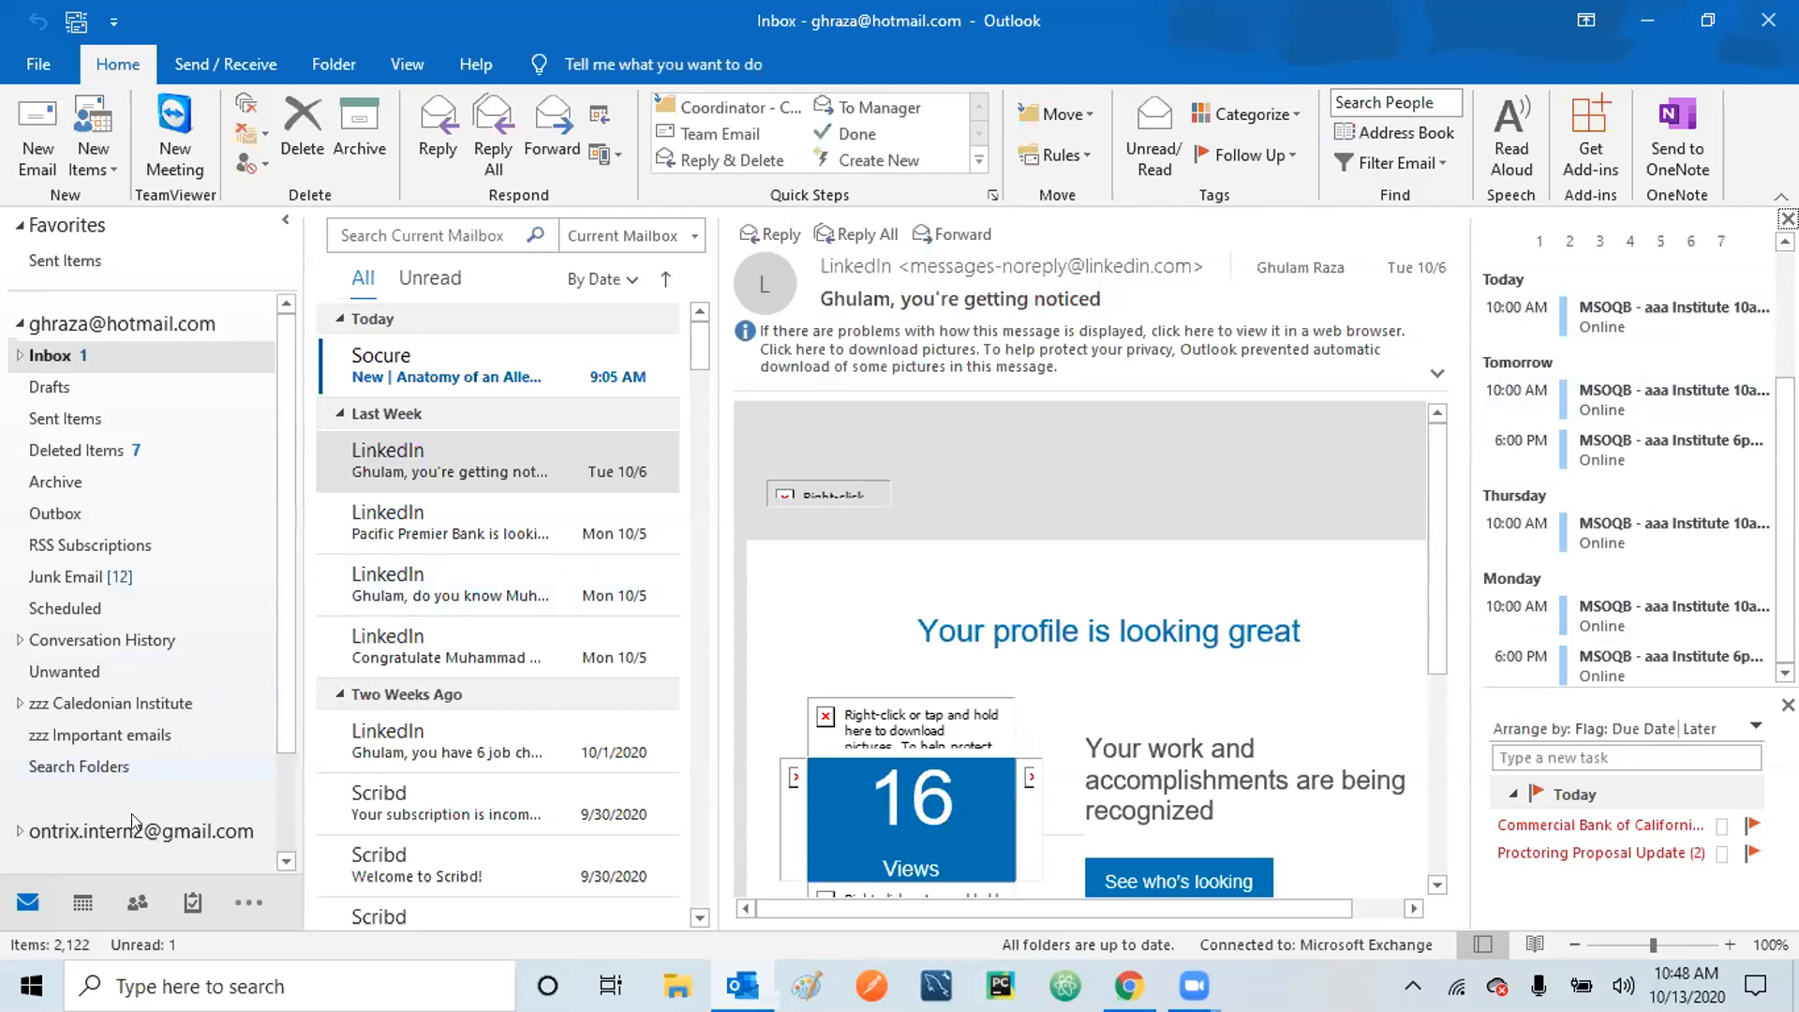
pyautogui.click(68, 900)
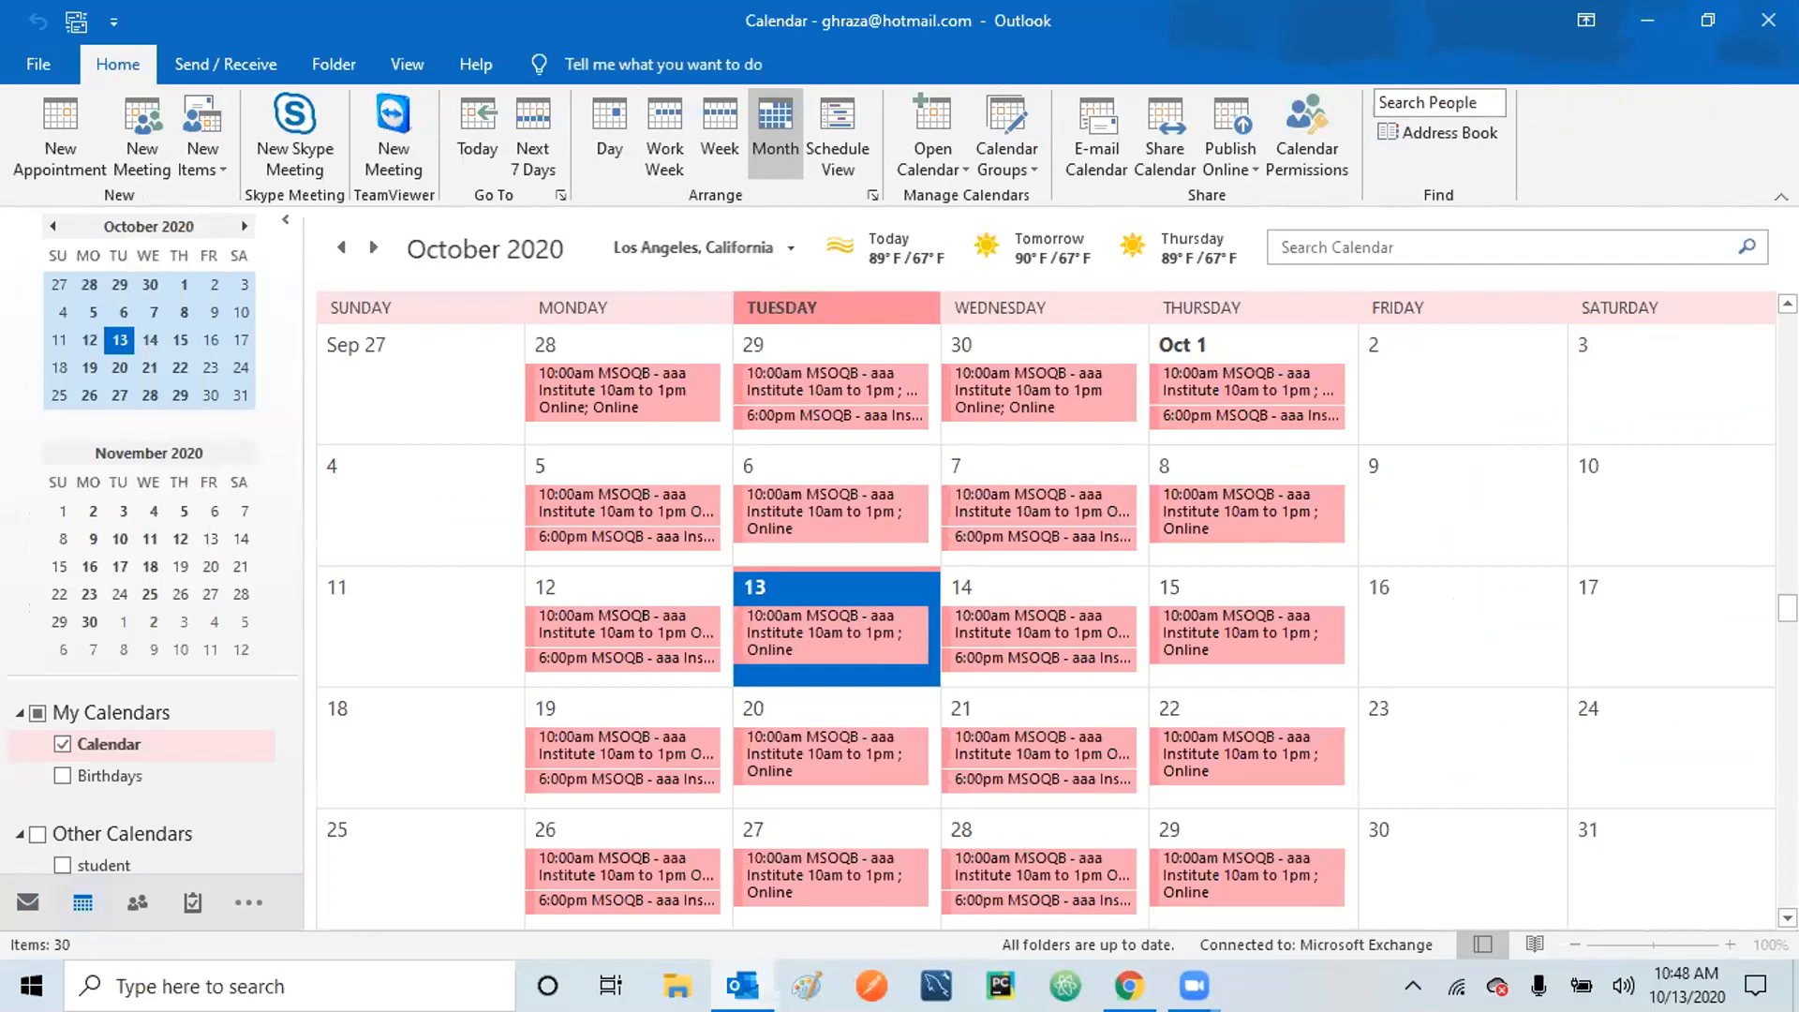
pyautogui.scroll(-7, 1045, 609)
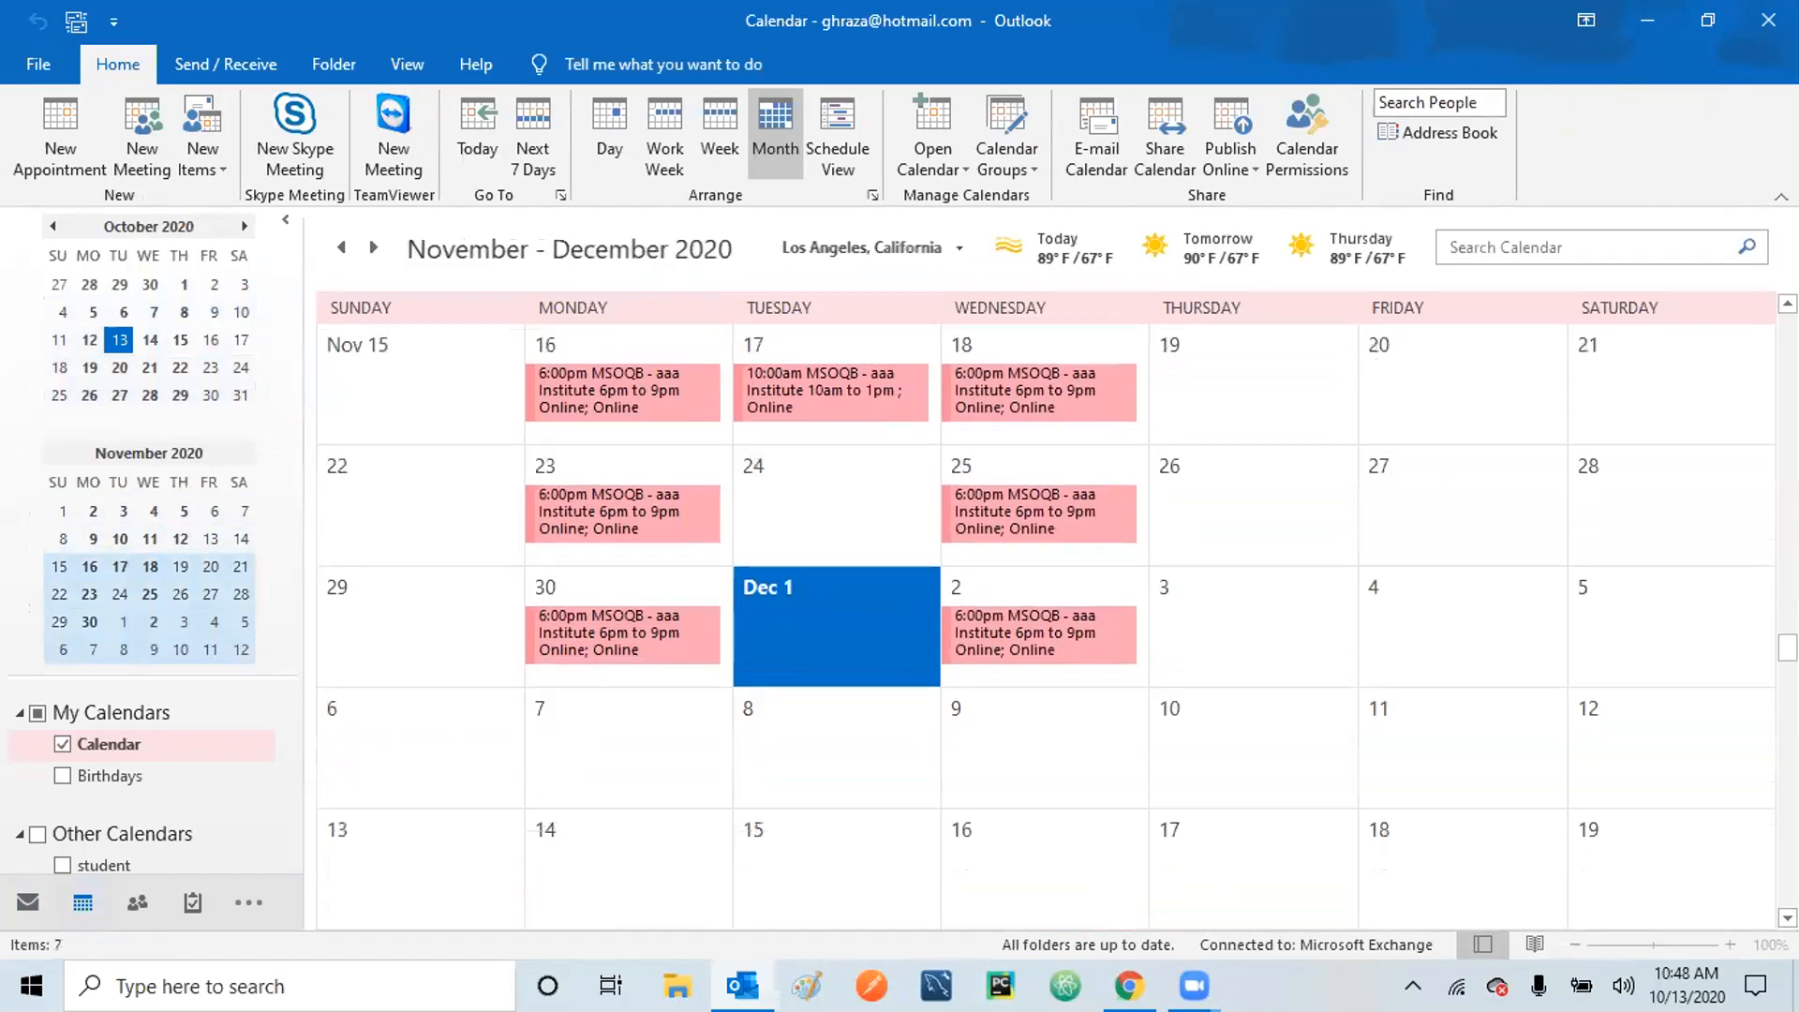
pyautogui.scroll(20, 1045, 610)
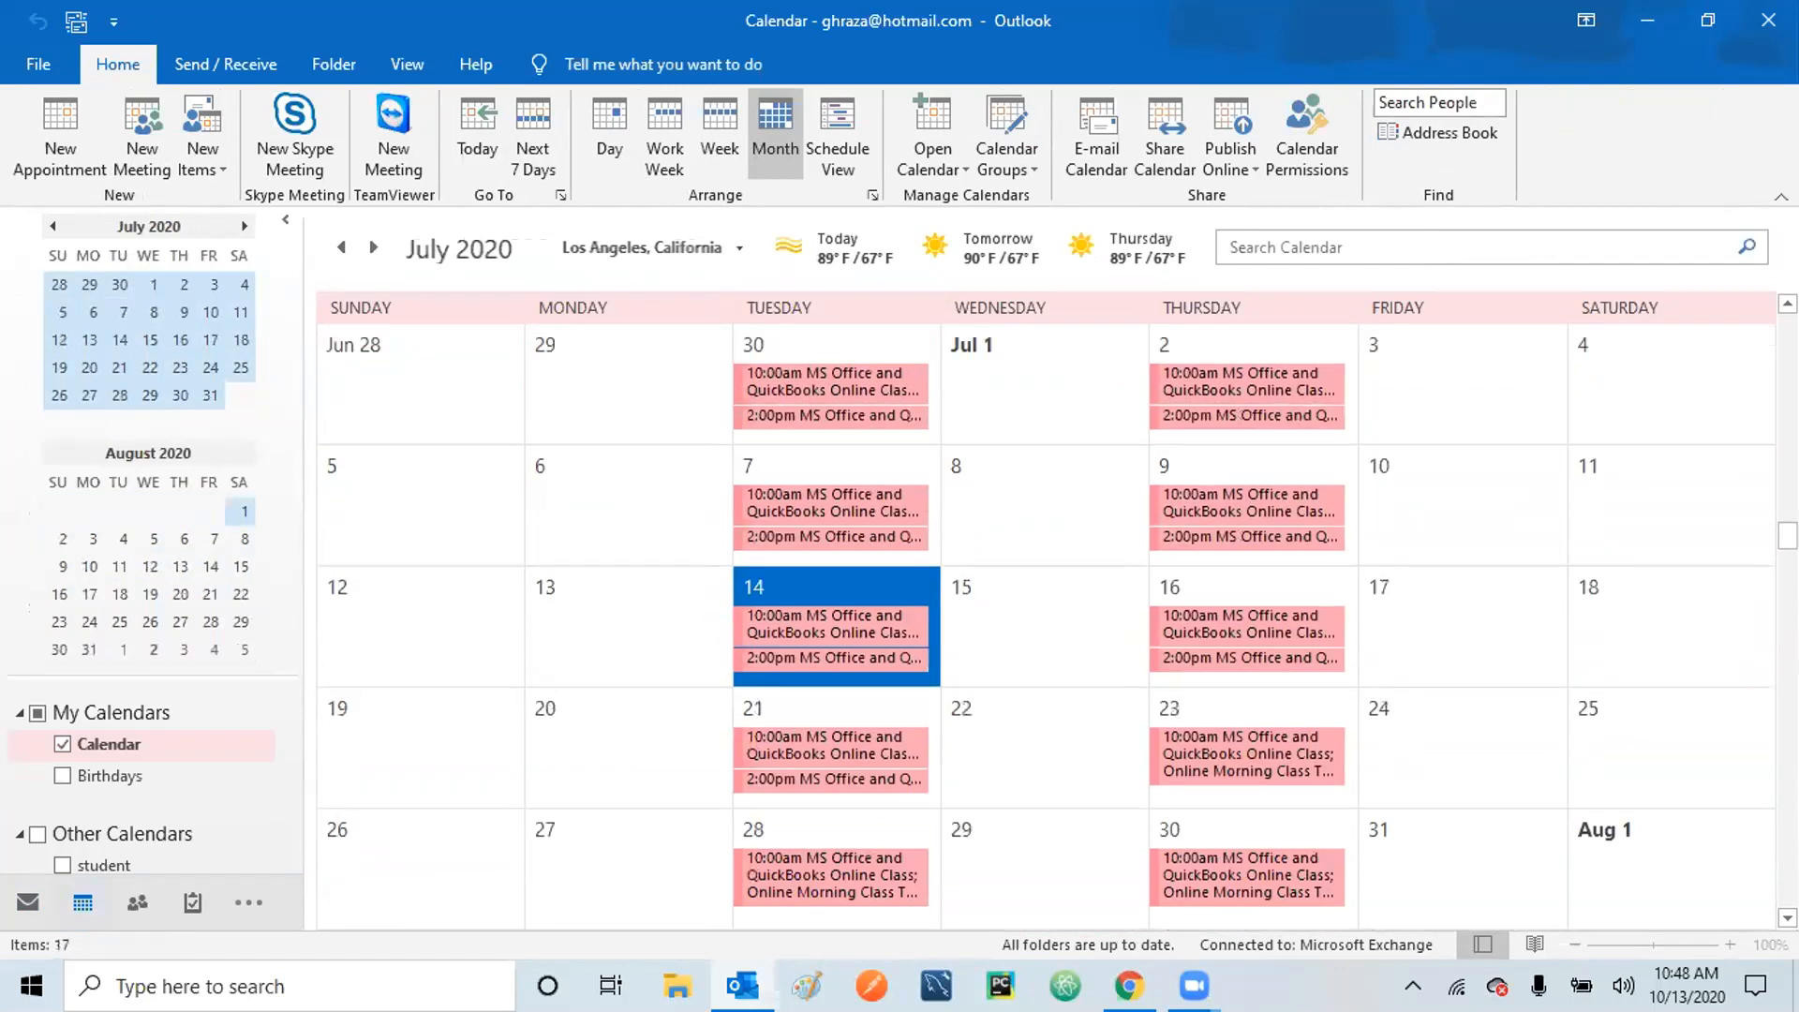
pyautogui.scroll(-10, 1045, 609)
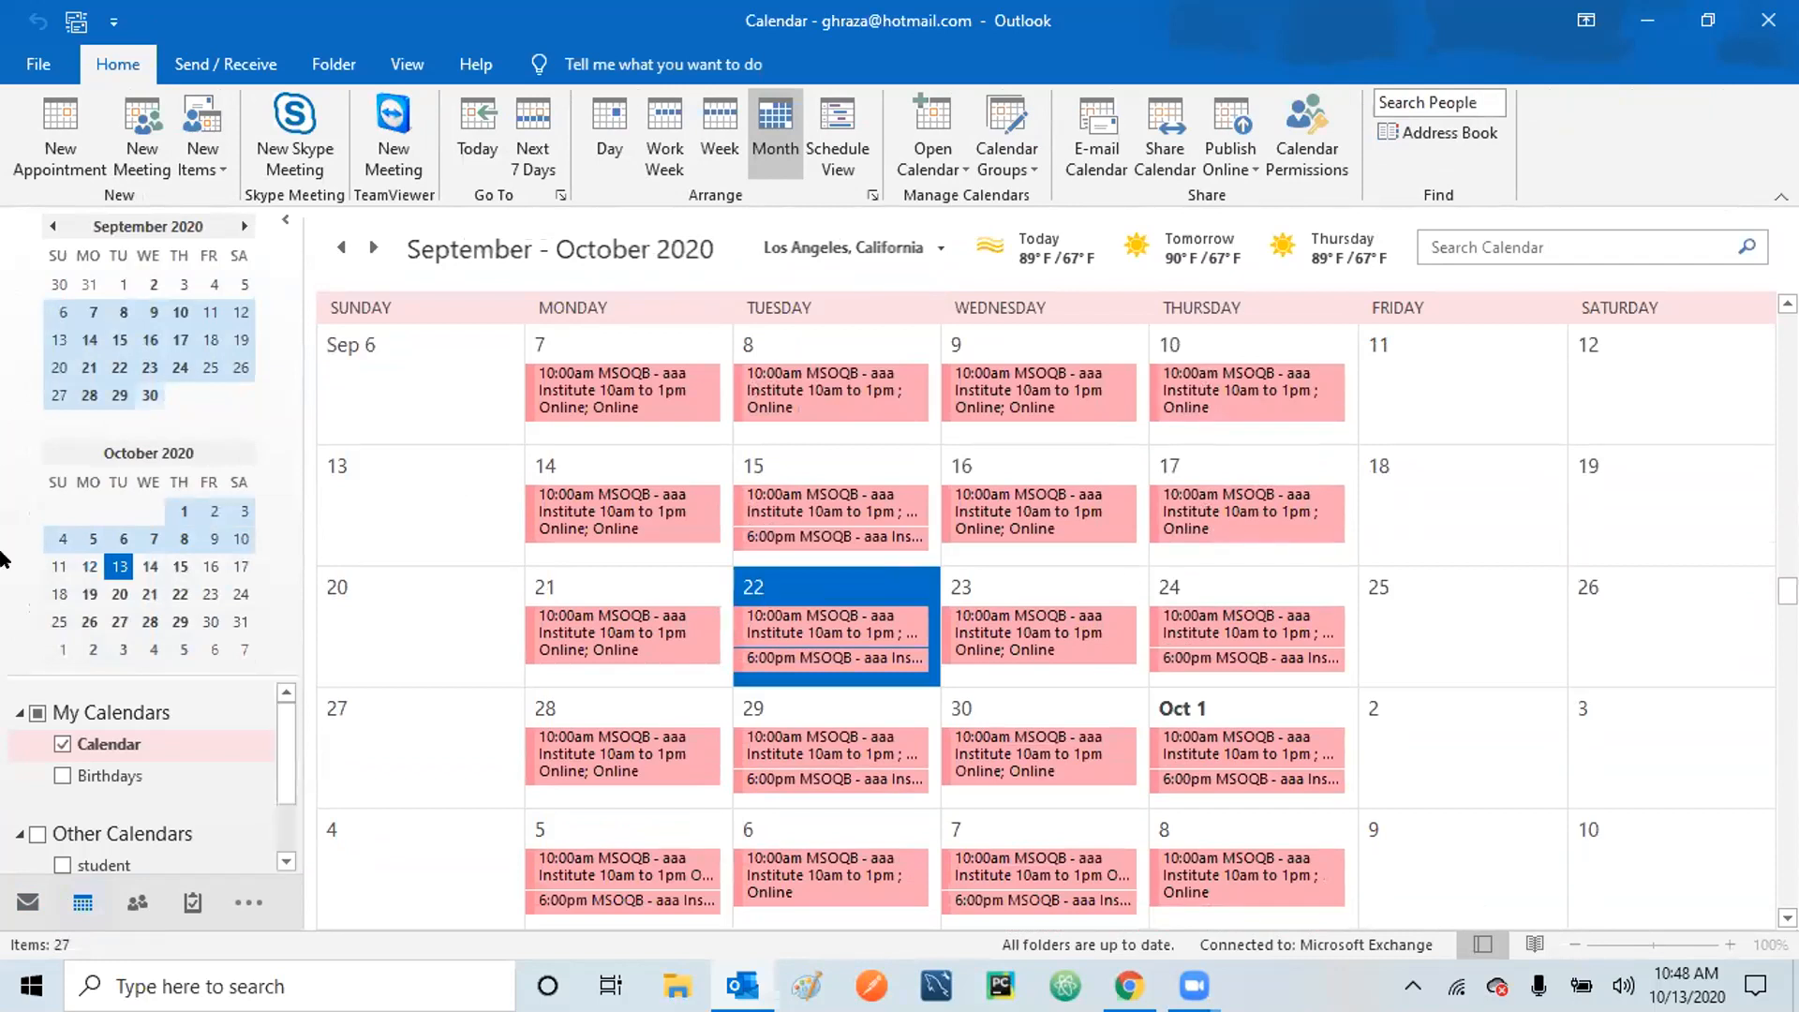
pyautogui.click(30, 903)
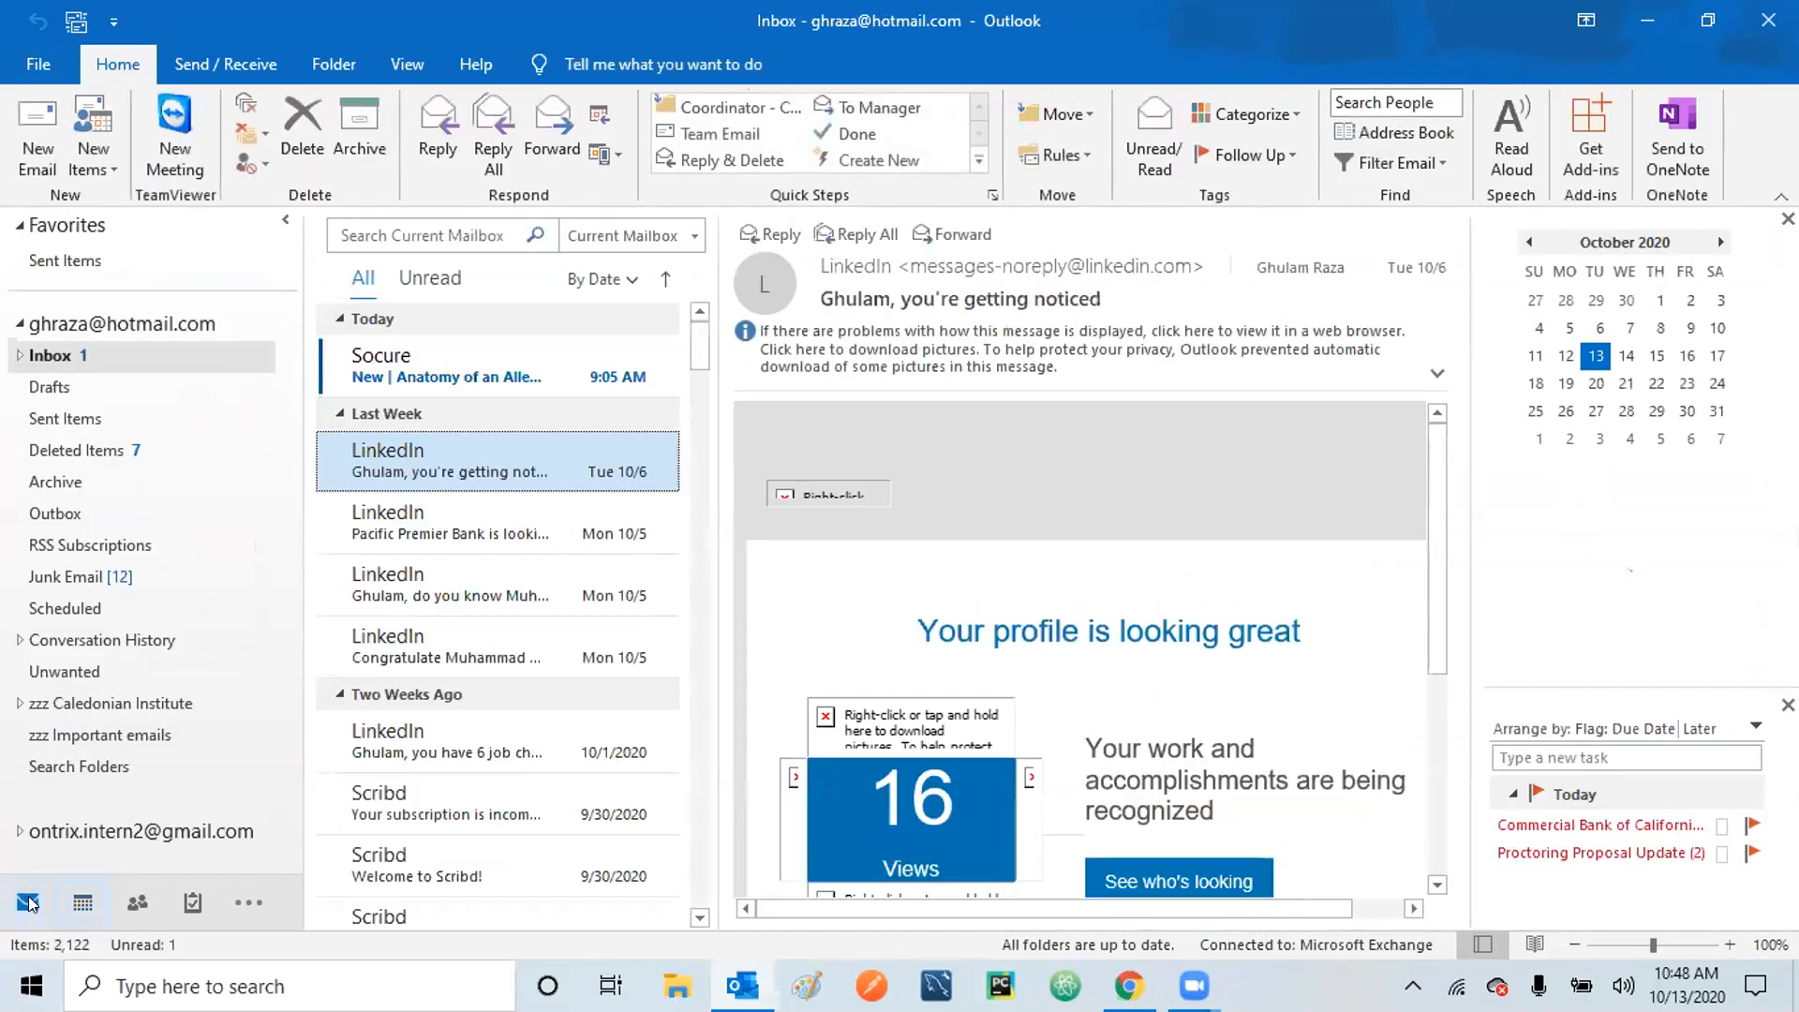
# Expand the second account's folders to reveal its Inbox with 309 unread messages.
pyautogui.click(18, 833)
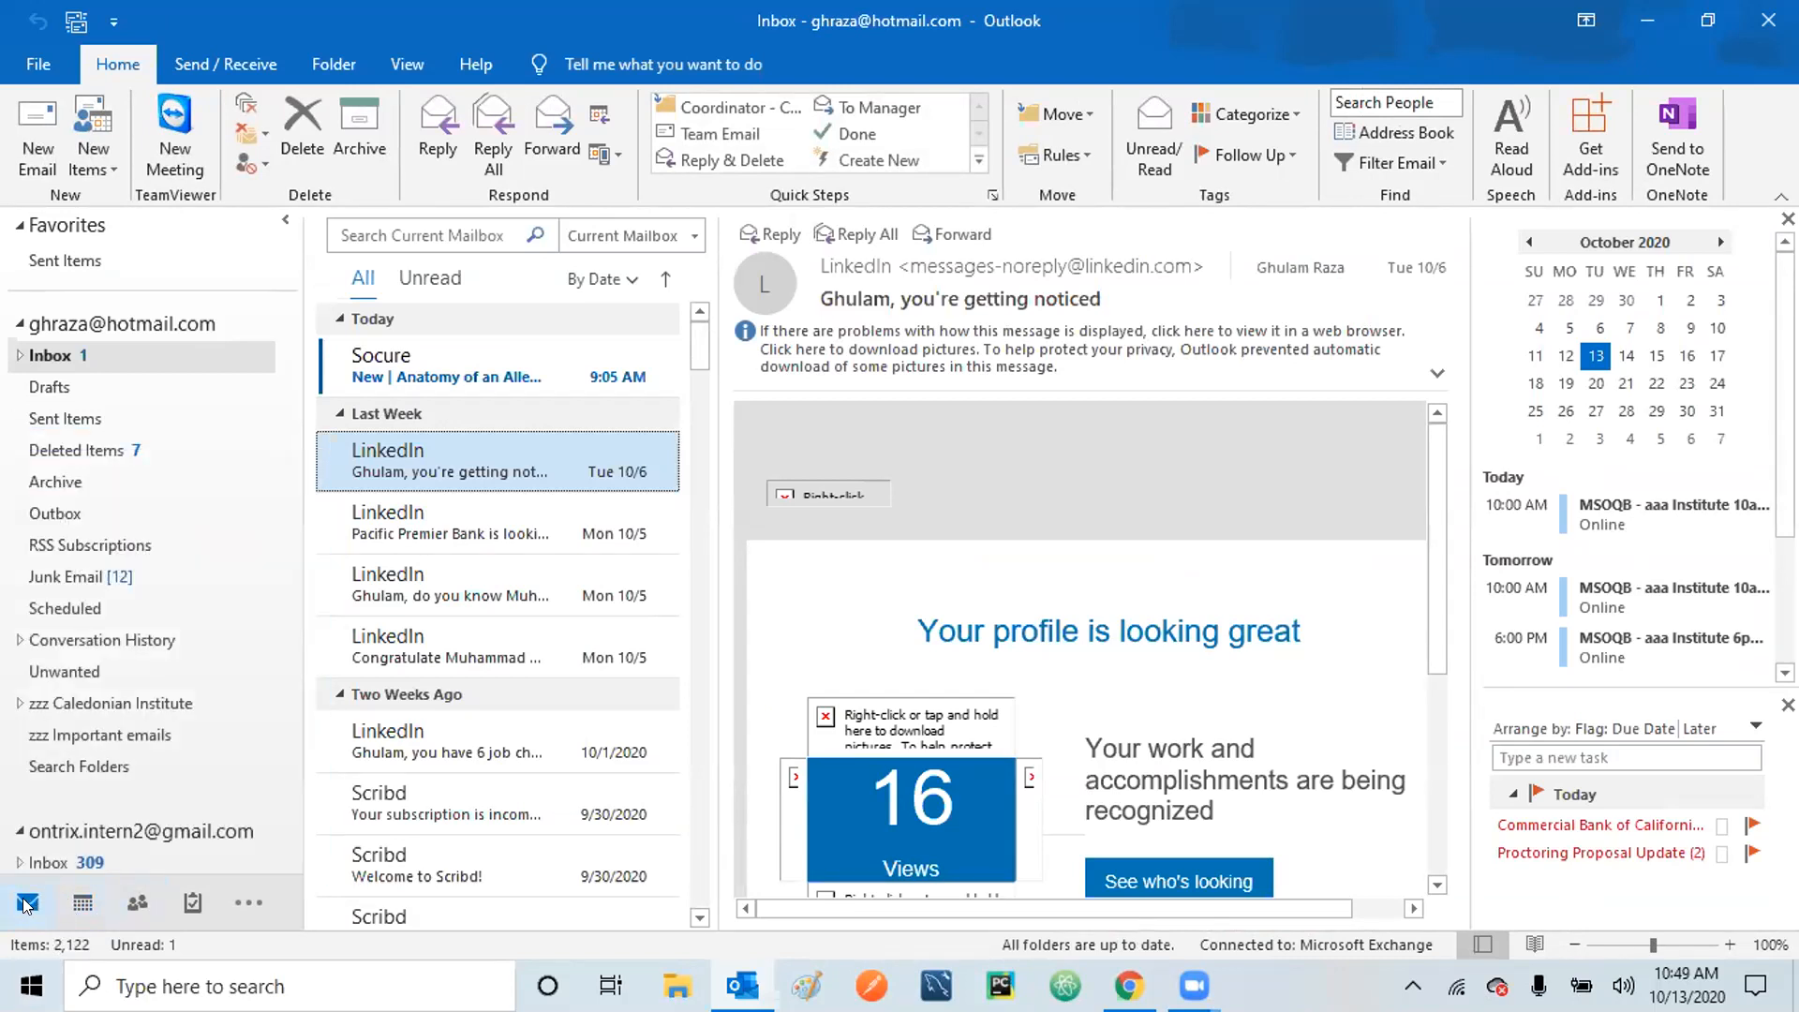
pyautogui.moveTo(83, 906)
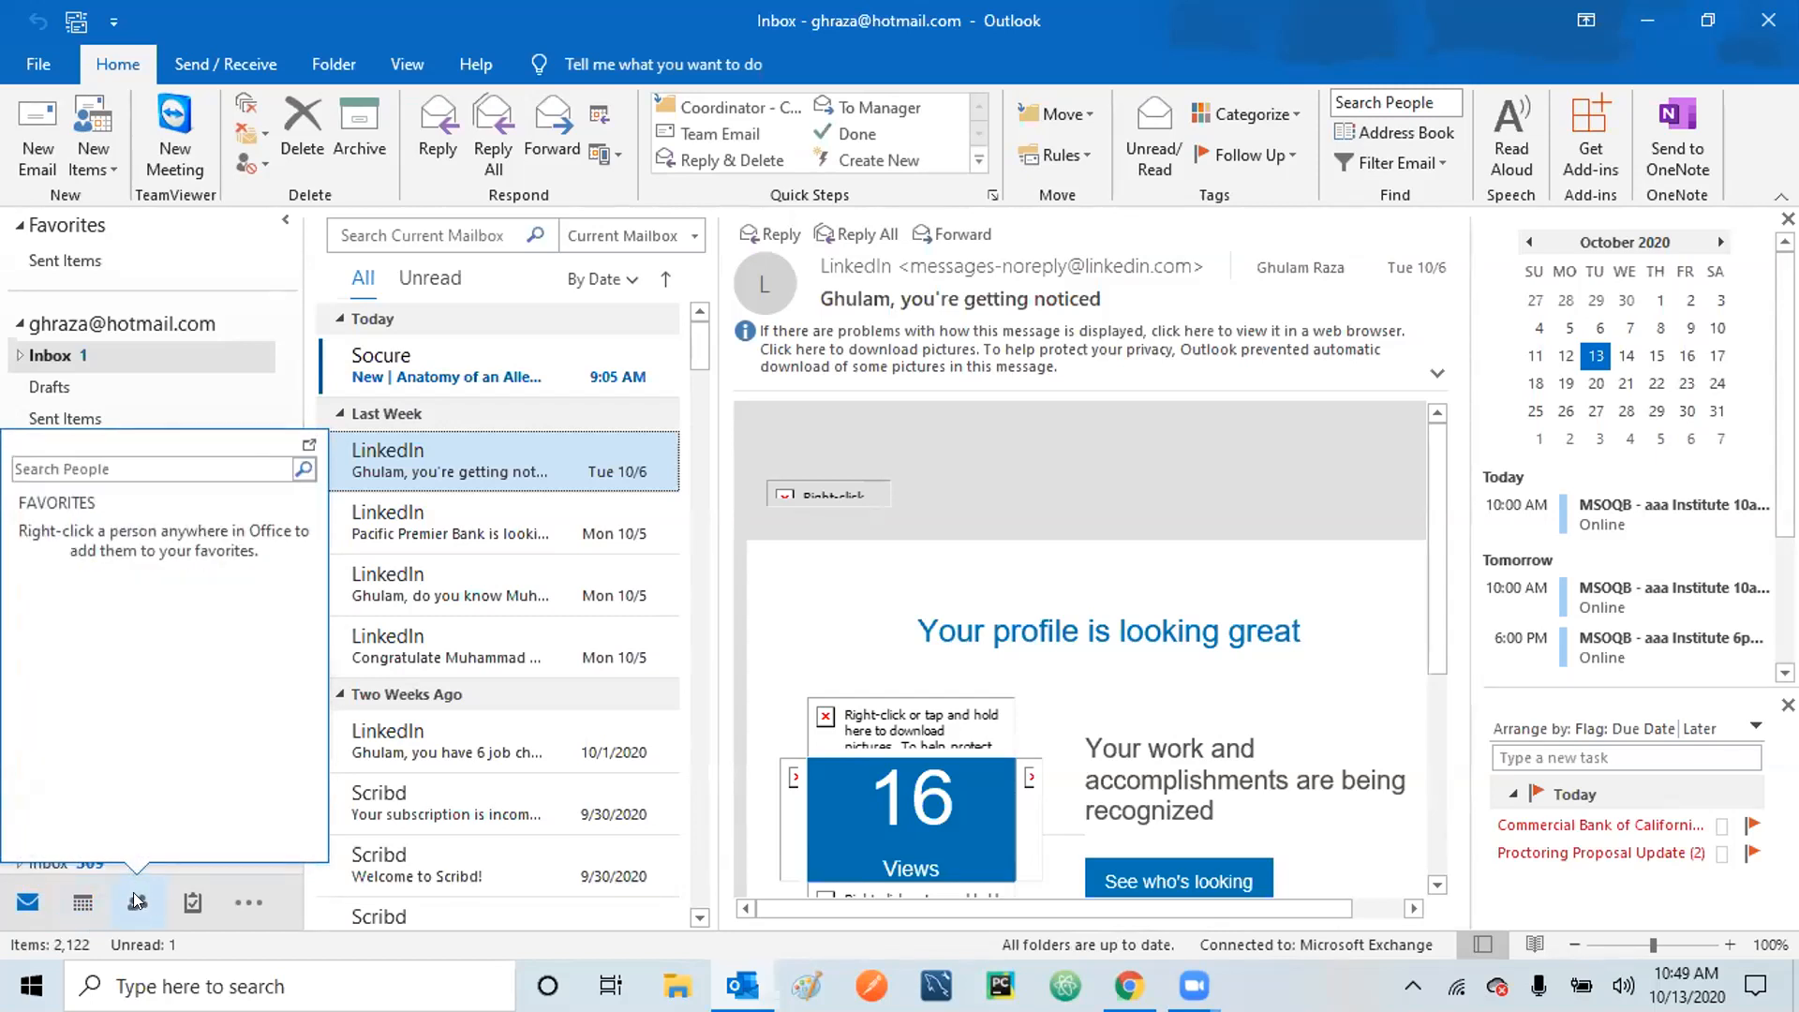
pyautogui.moveTo(191, 906)
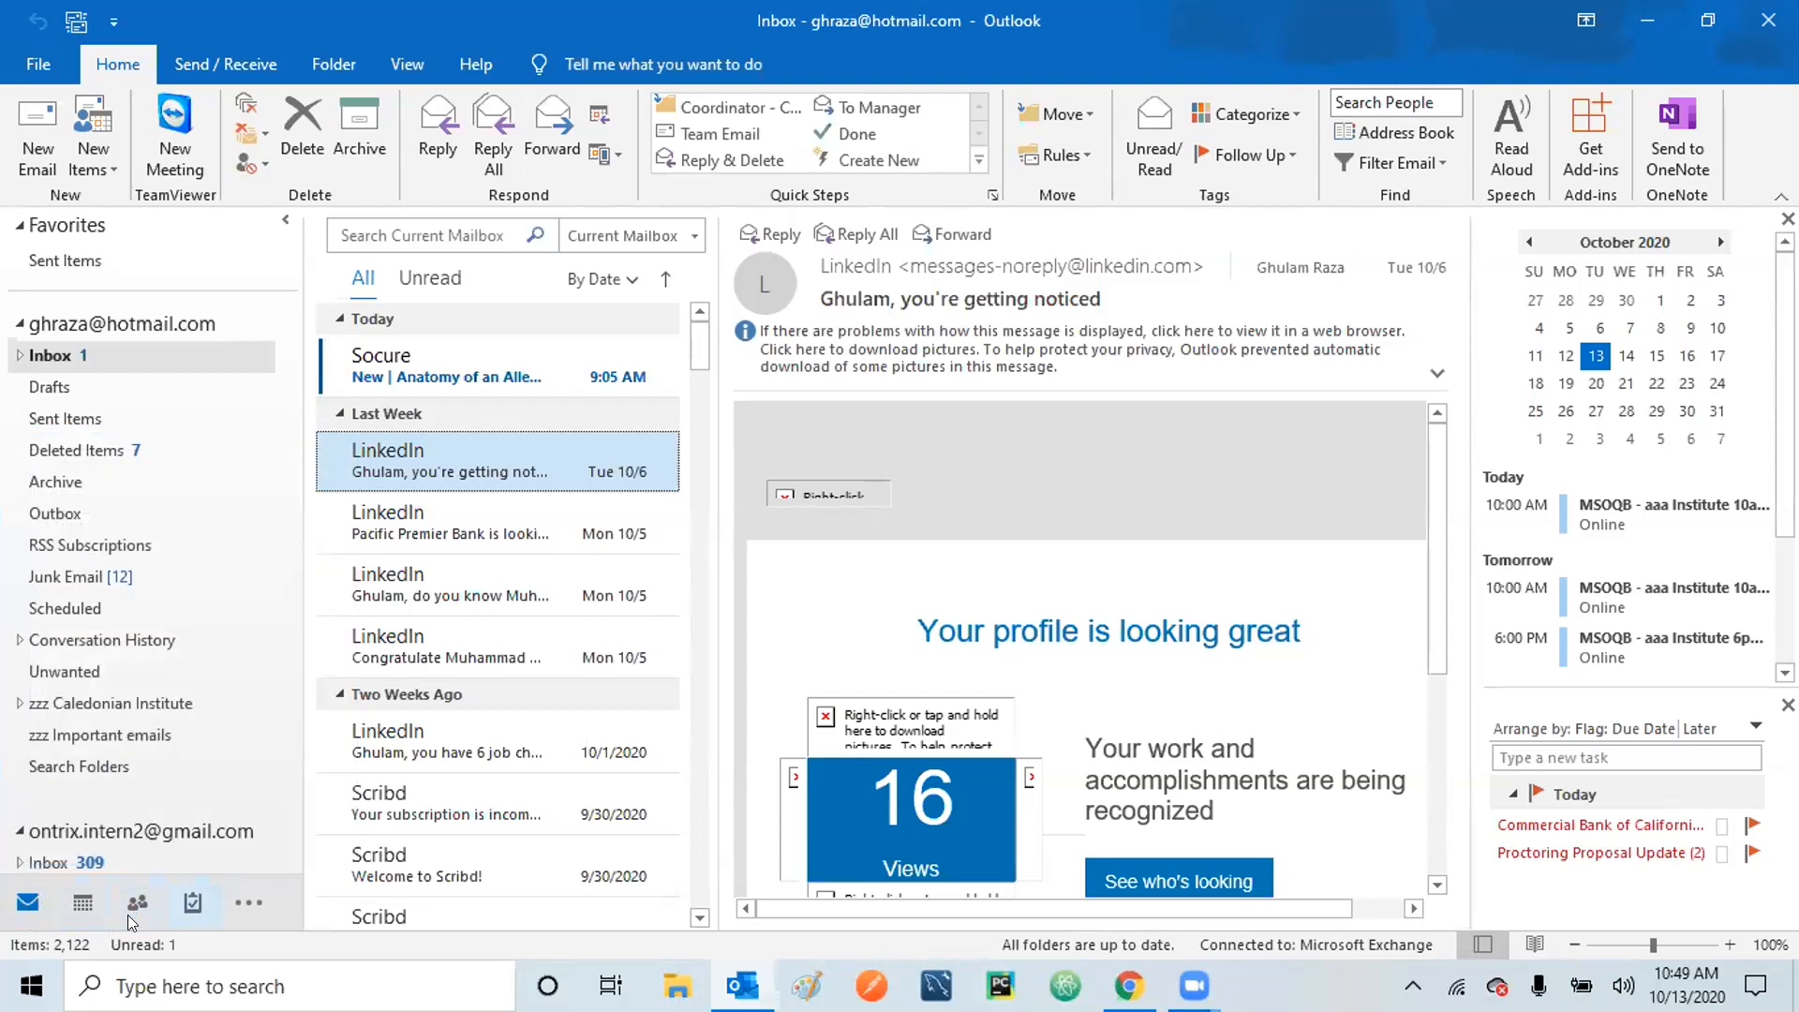
pyautogui.click(286, 223)
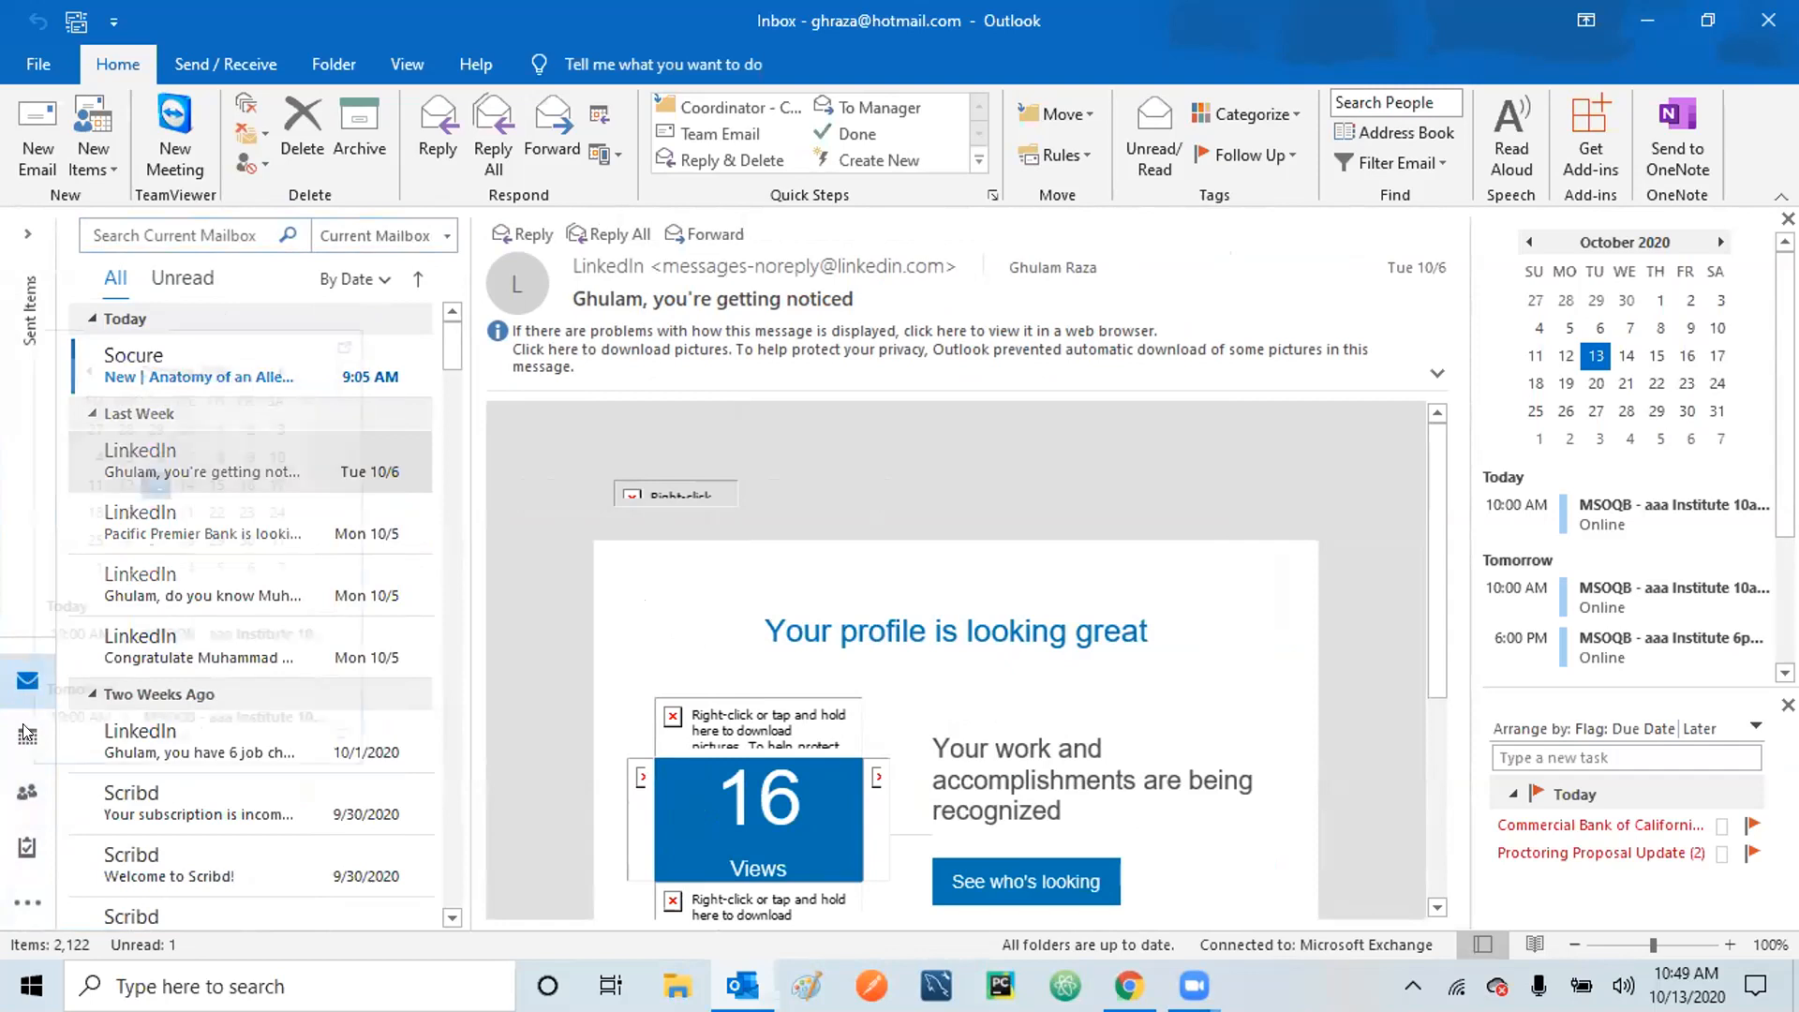
pyautogui.moveTo(27, 848)
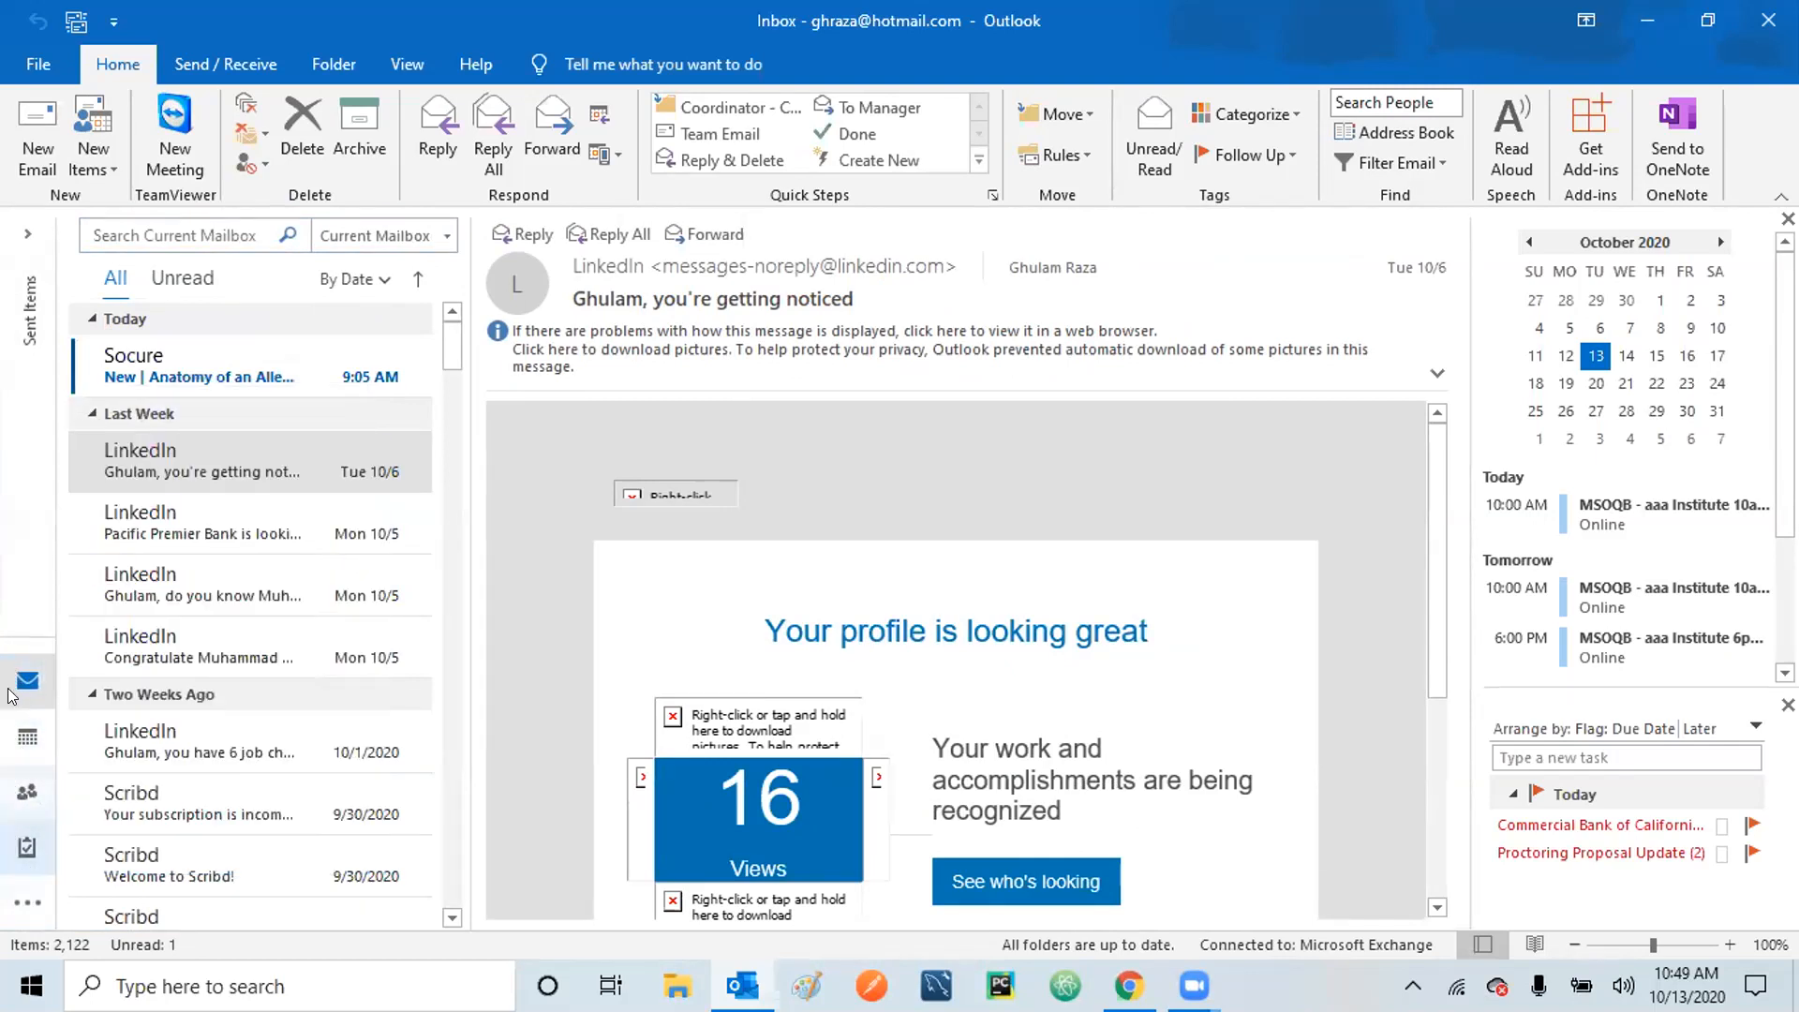
pyautogui.click(25, 232)
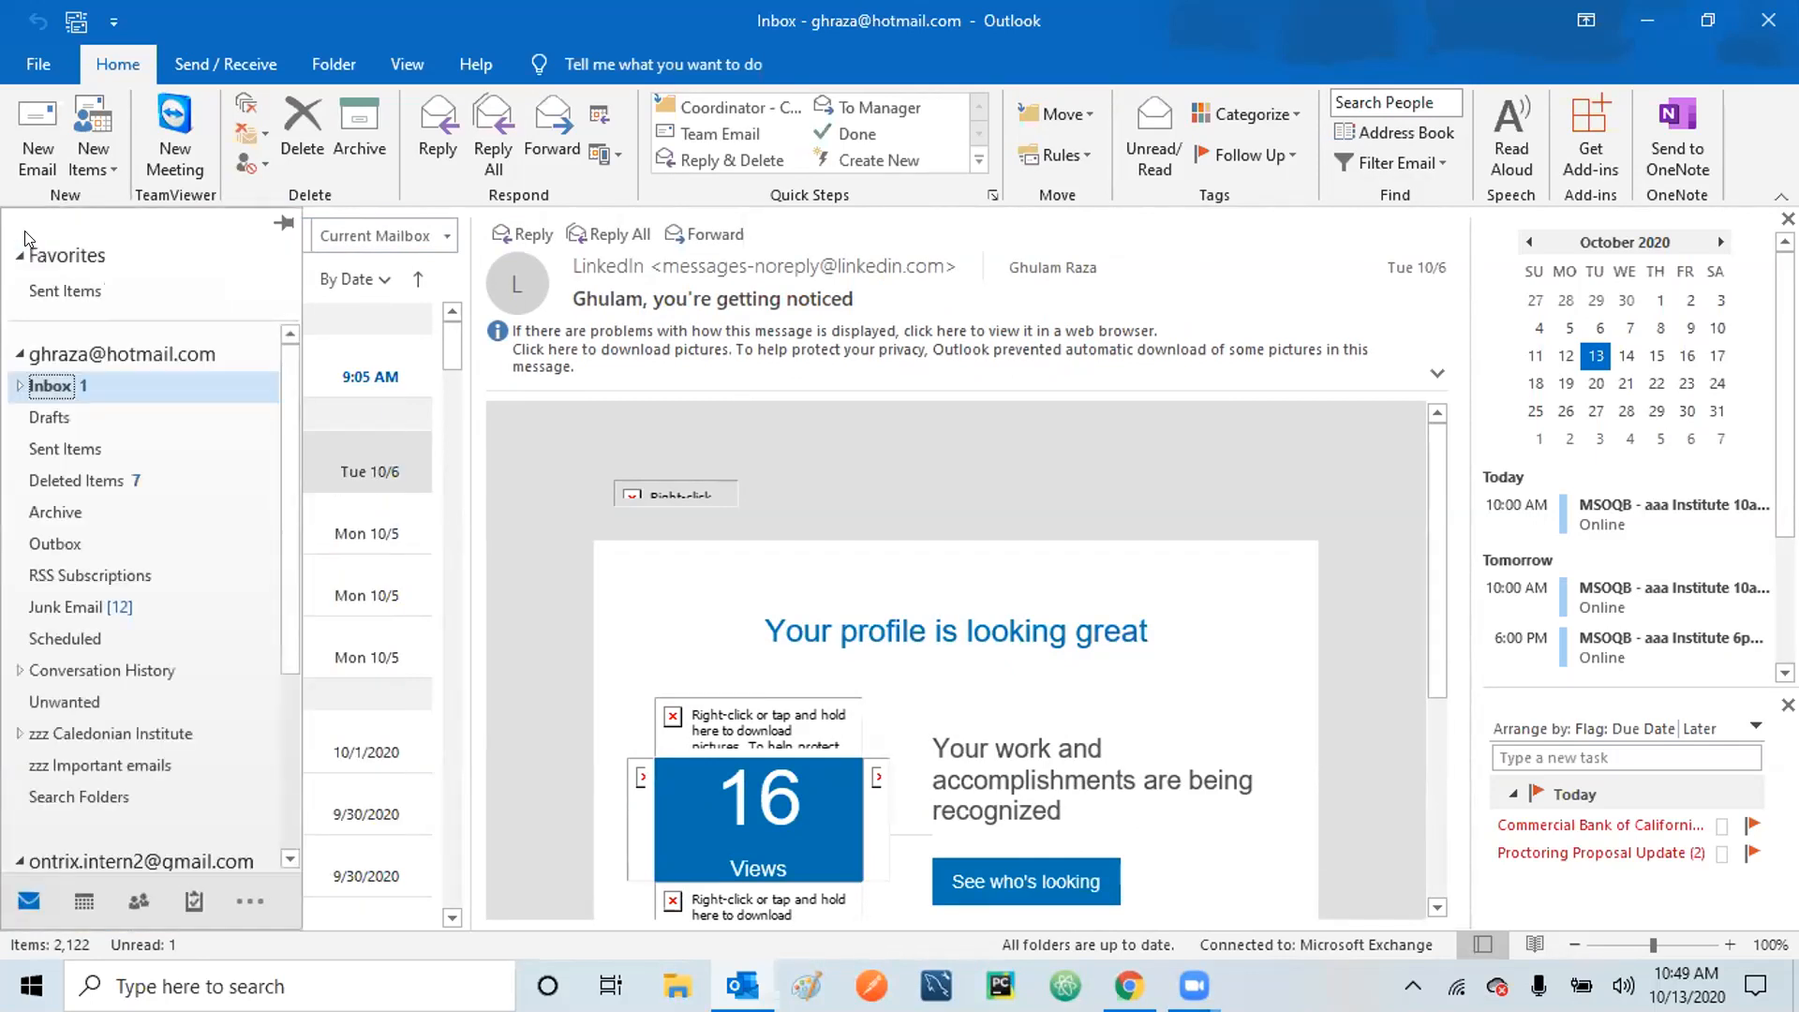
pyautogui.click(283, 222)
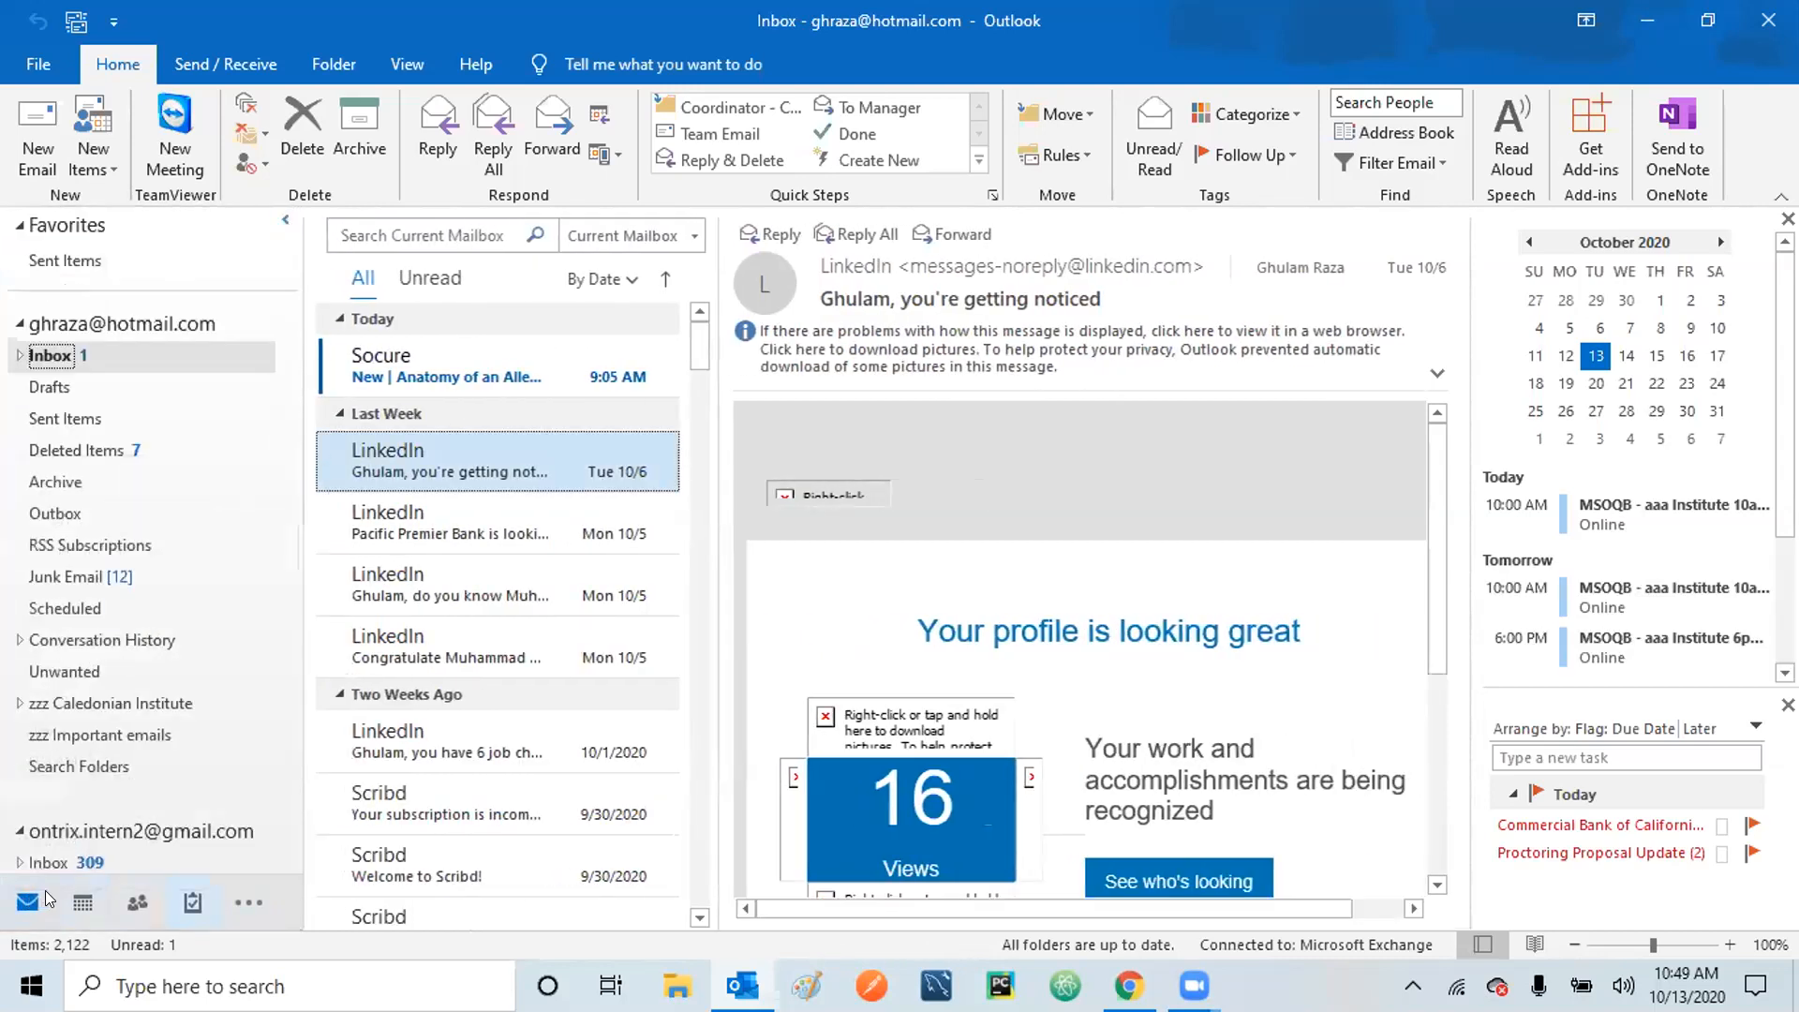
pyautogui.moveTo(202, 909)
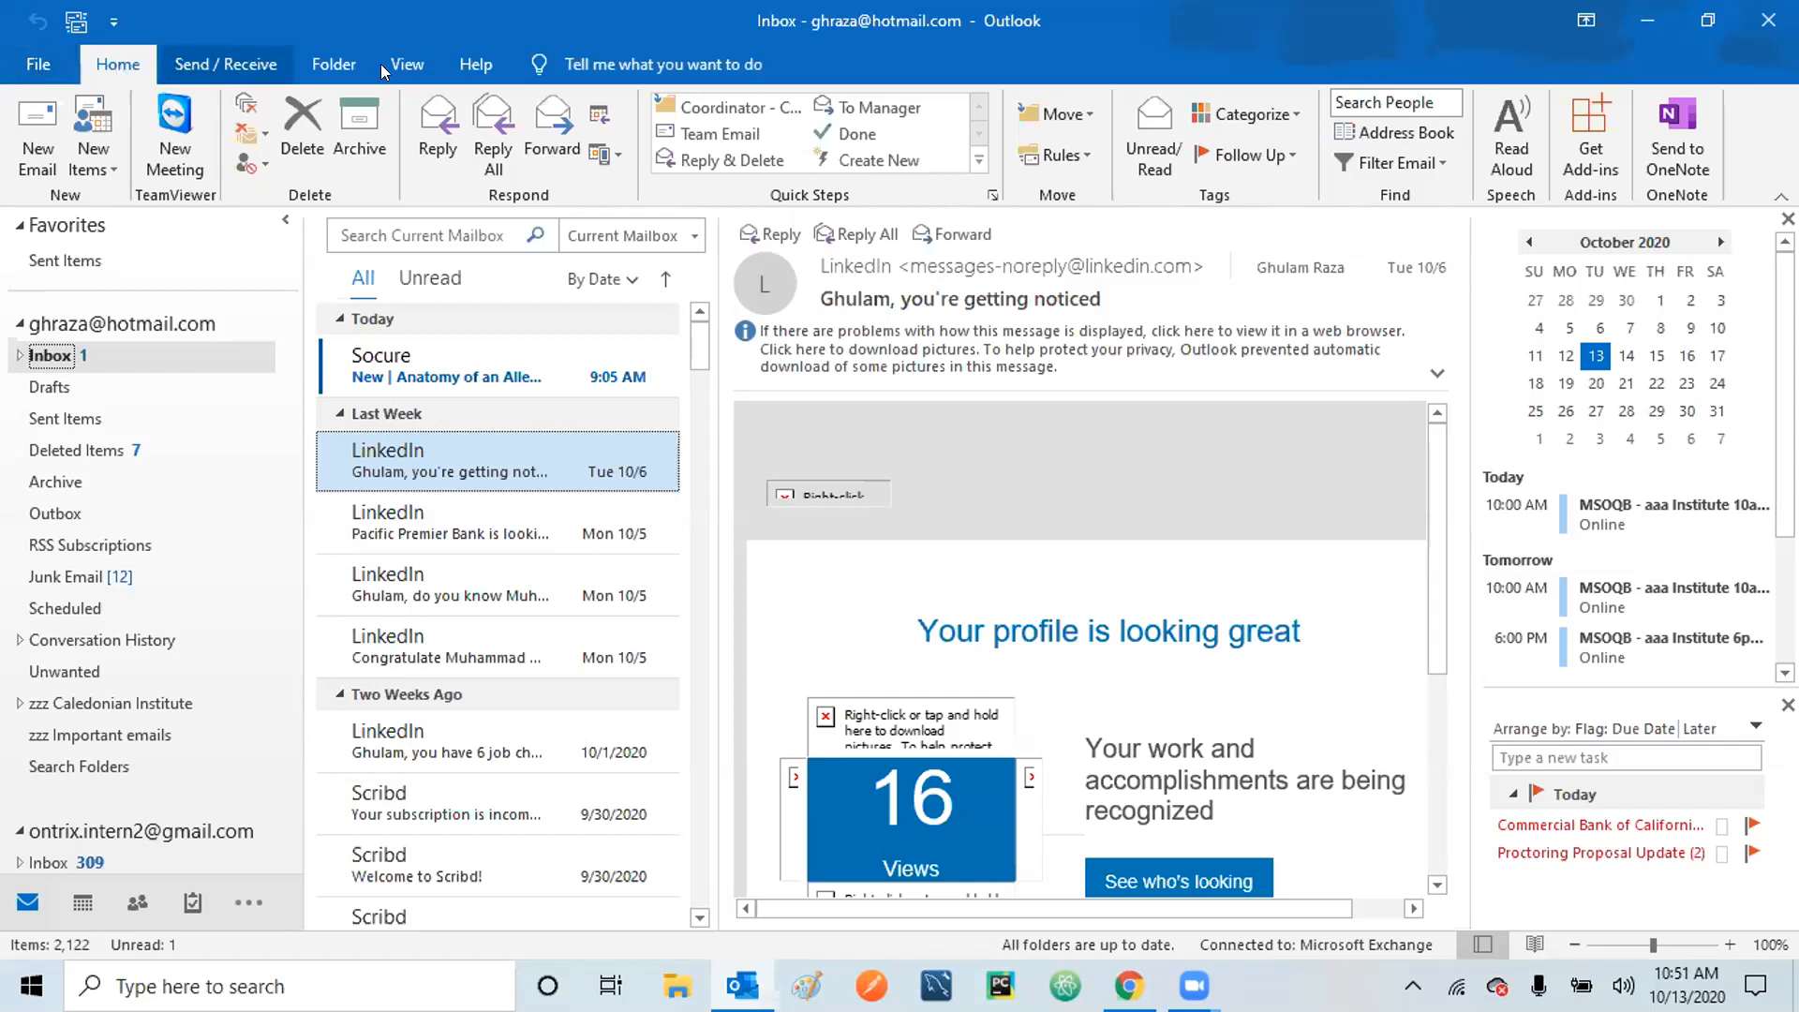
pyautogui.click(234, 66)
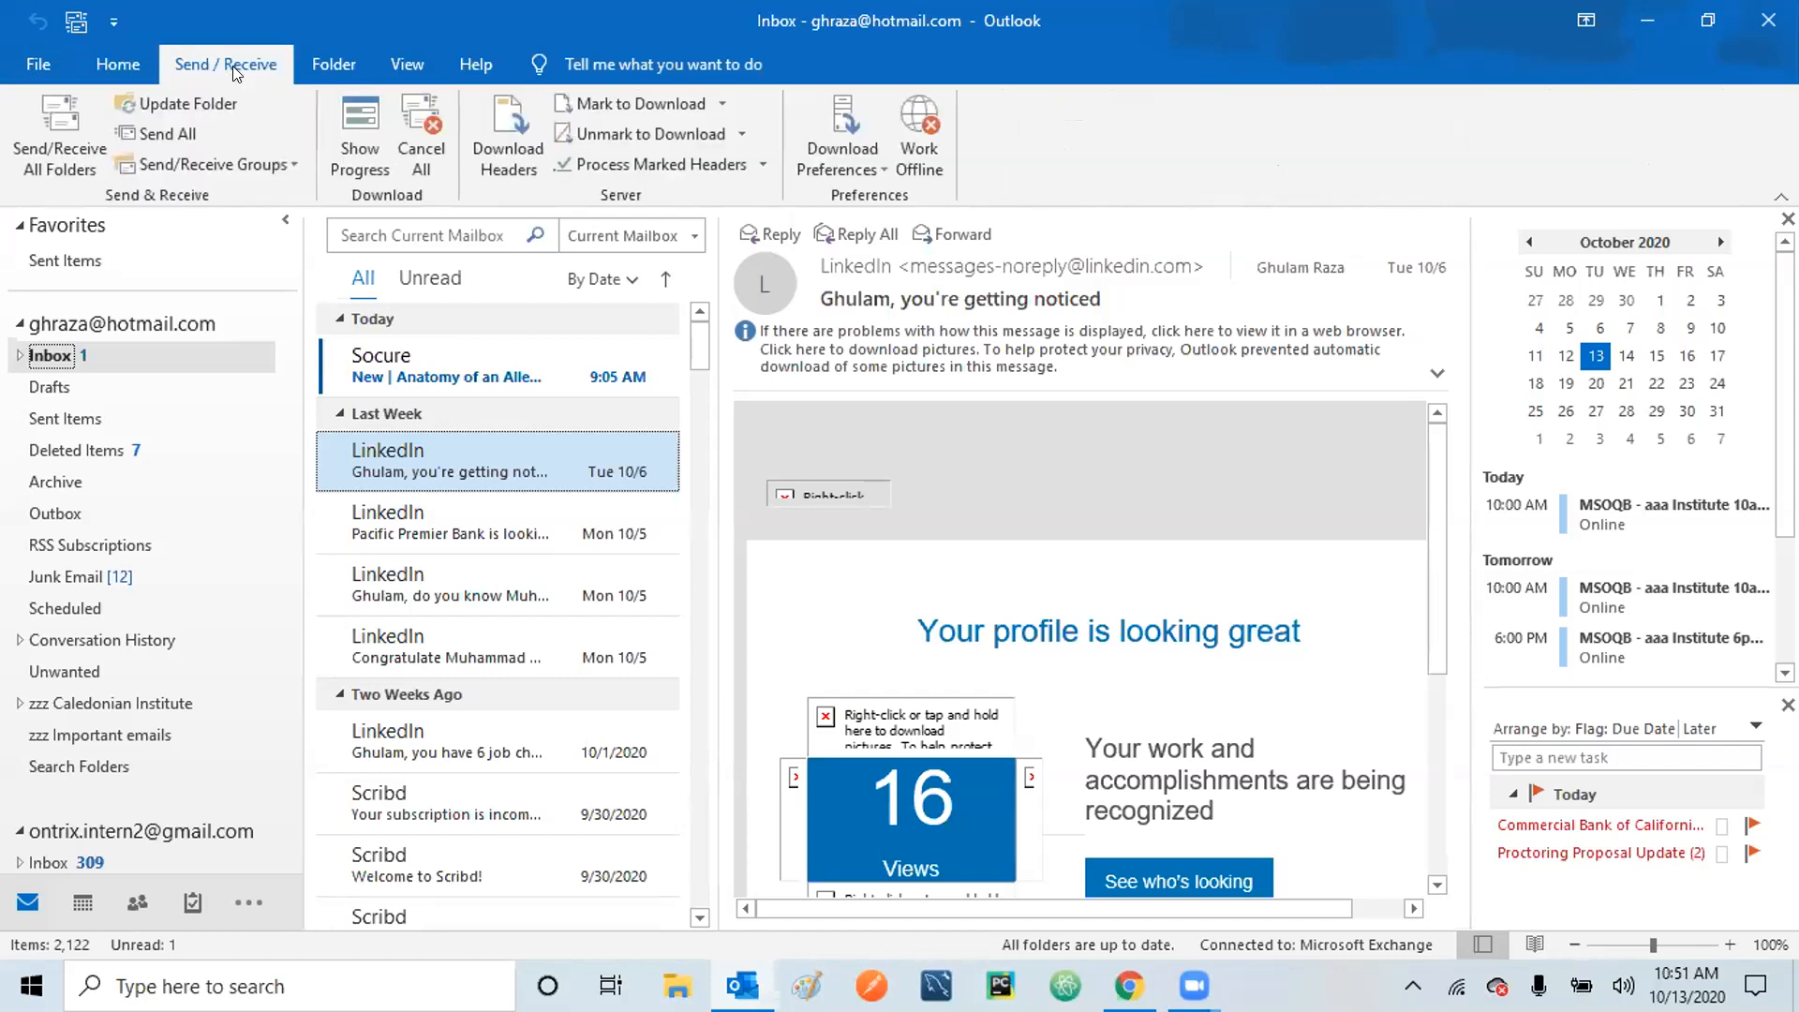
pyautogui.click(339, 62)
pyautogui.click(421, 52)
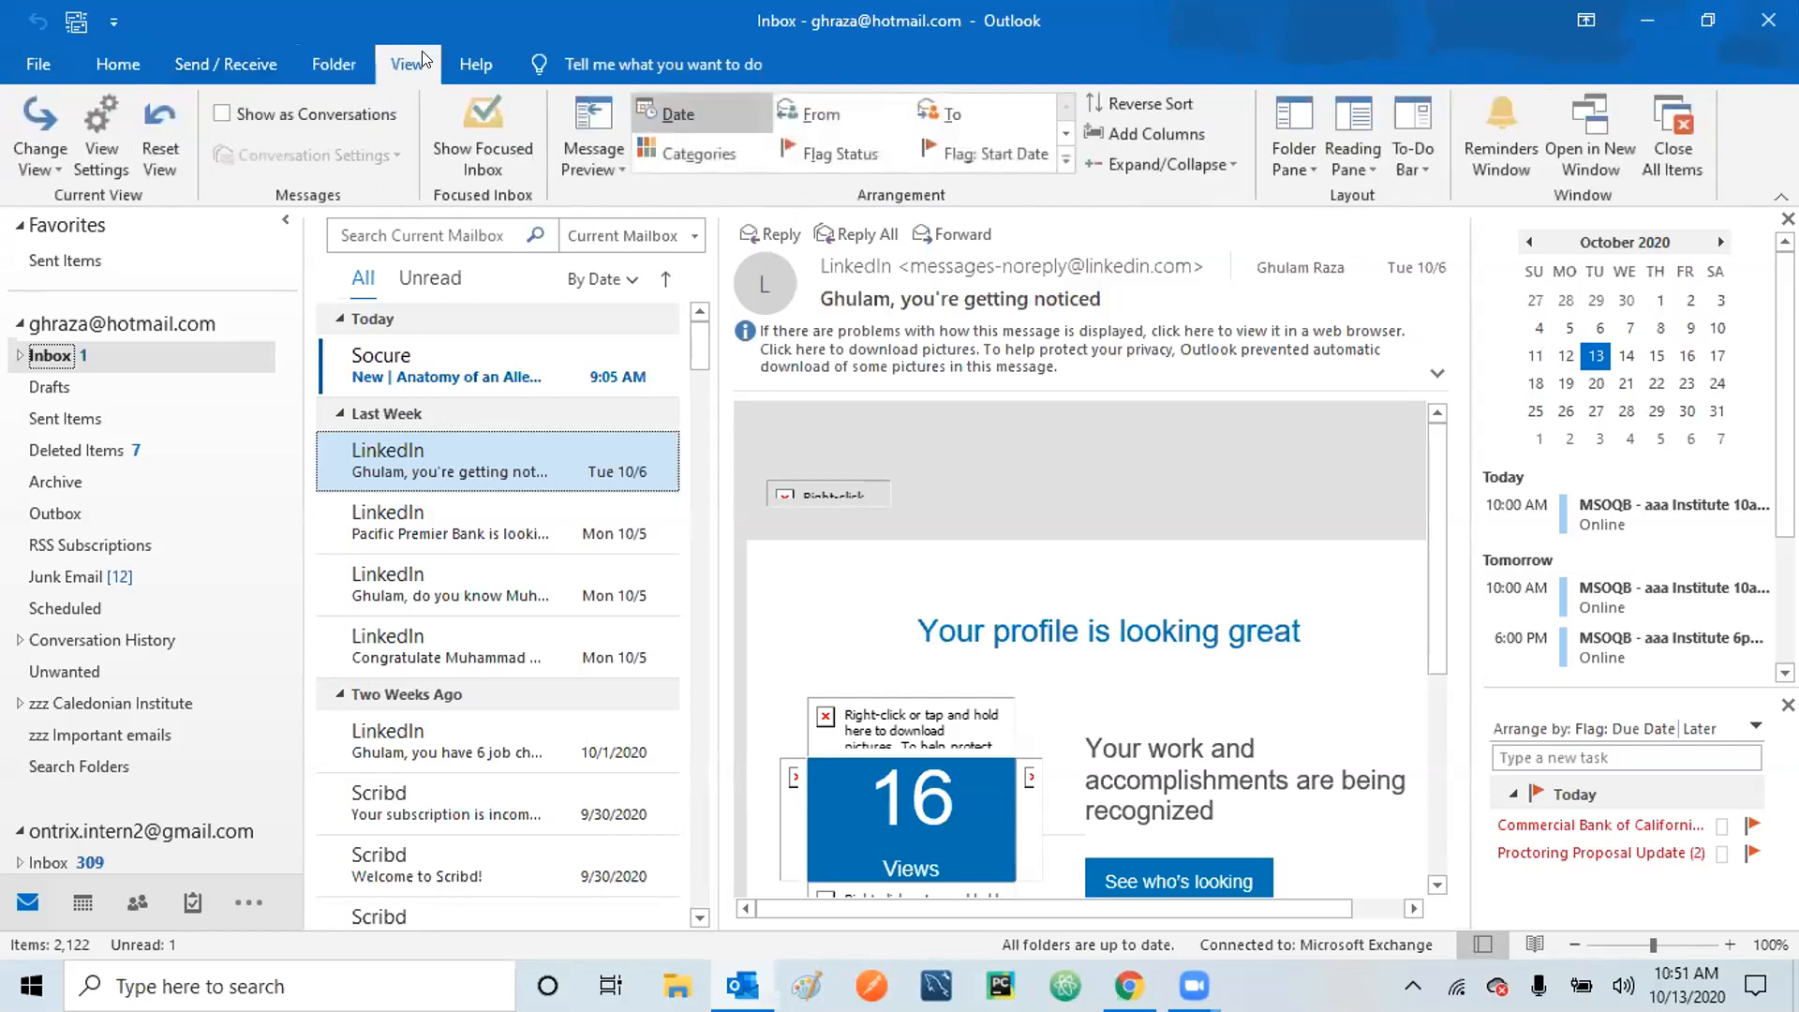
pyautogui.click(127, 71)
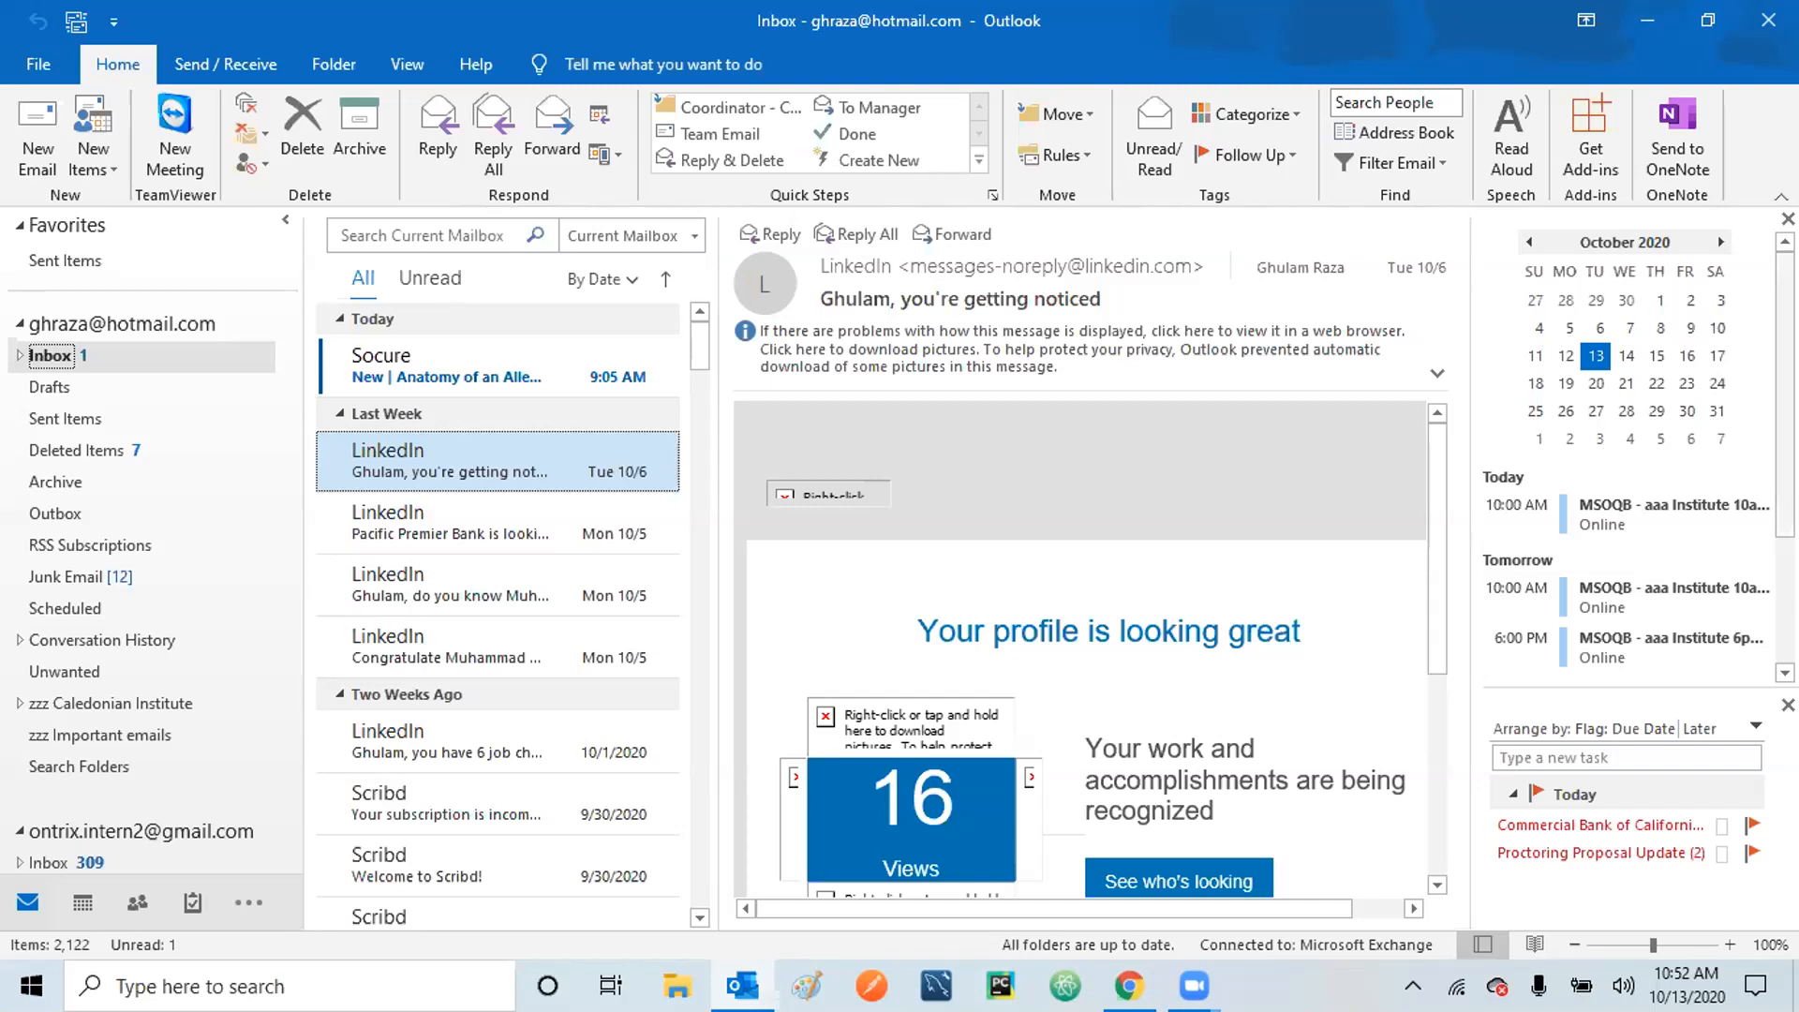
pyautogui.moveTo(1786, 396)
pyautogui.mouseDown()
pyautogui.moveTo(1786, 521)
pyautogui.moveTo(1786, 394)
pyautogui.mouseUp()
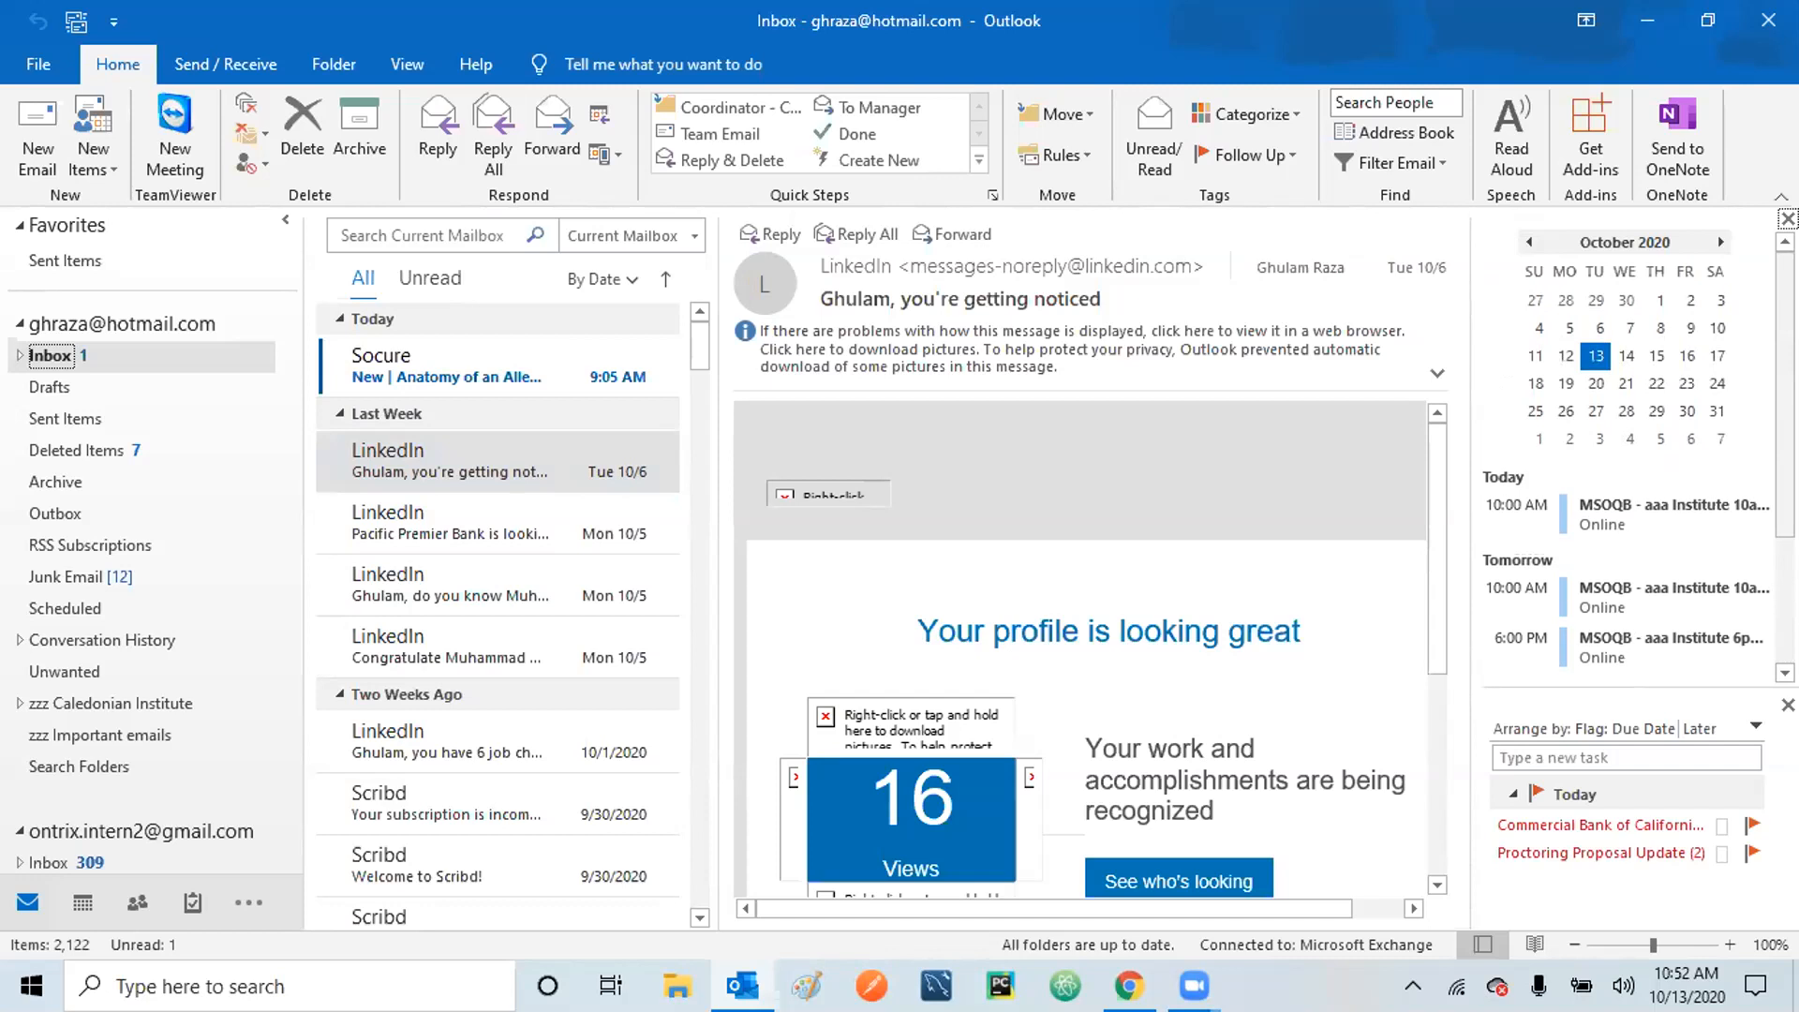
pyautogui.moveTo(1785, 395)
pyautogui.mouseDown()
pyautogui.moveTo(1786, 518)
pyautogui.moveTo(1785, 394)
pyautogui.mouseUp()
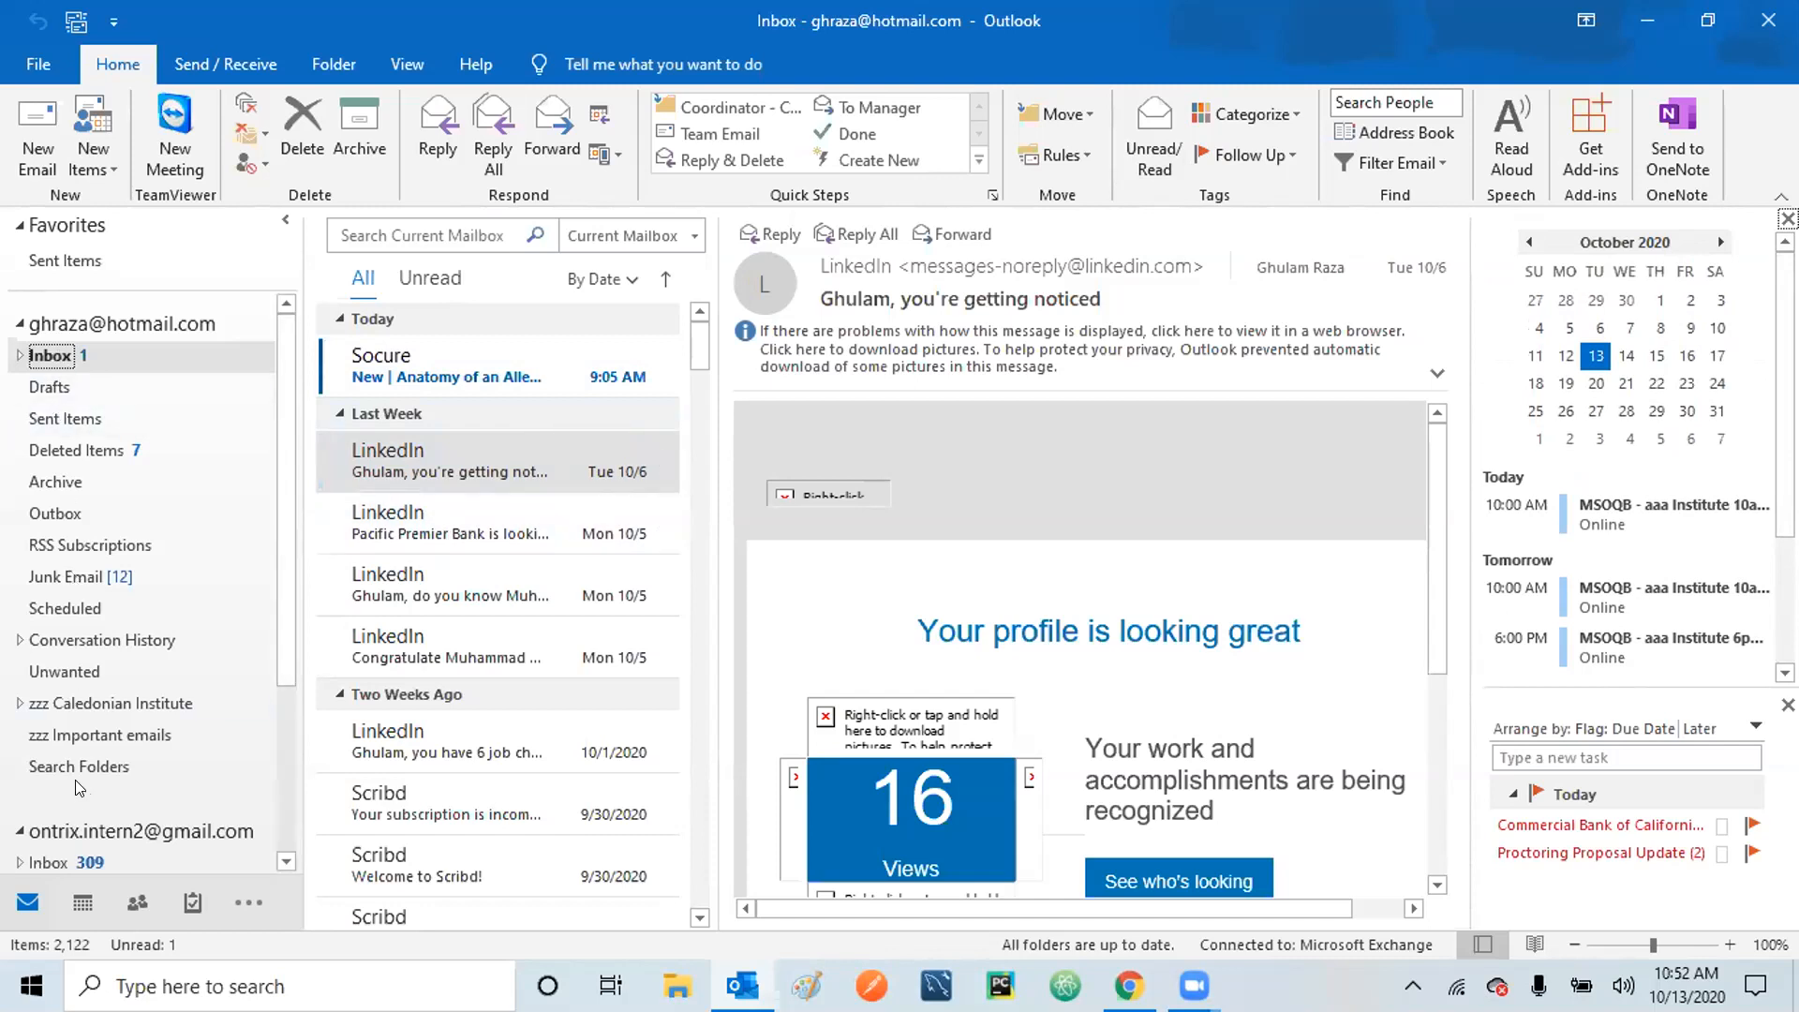
pyautogui.moveTo(277, 469); pyautogui.dragTo(289, 392)
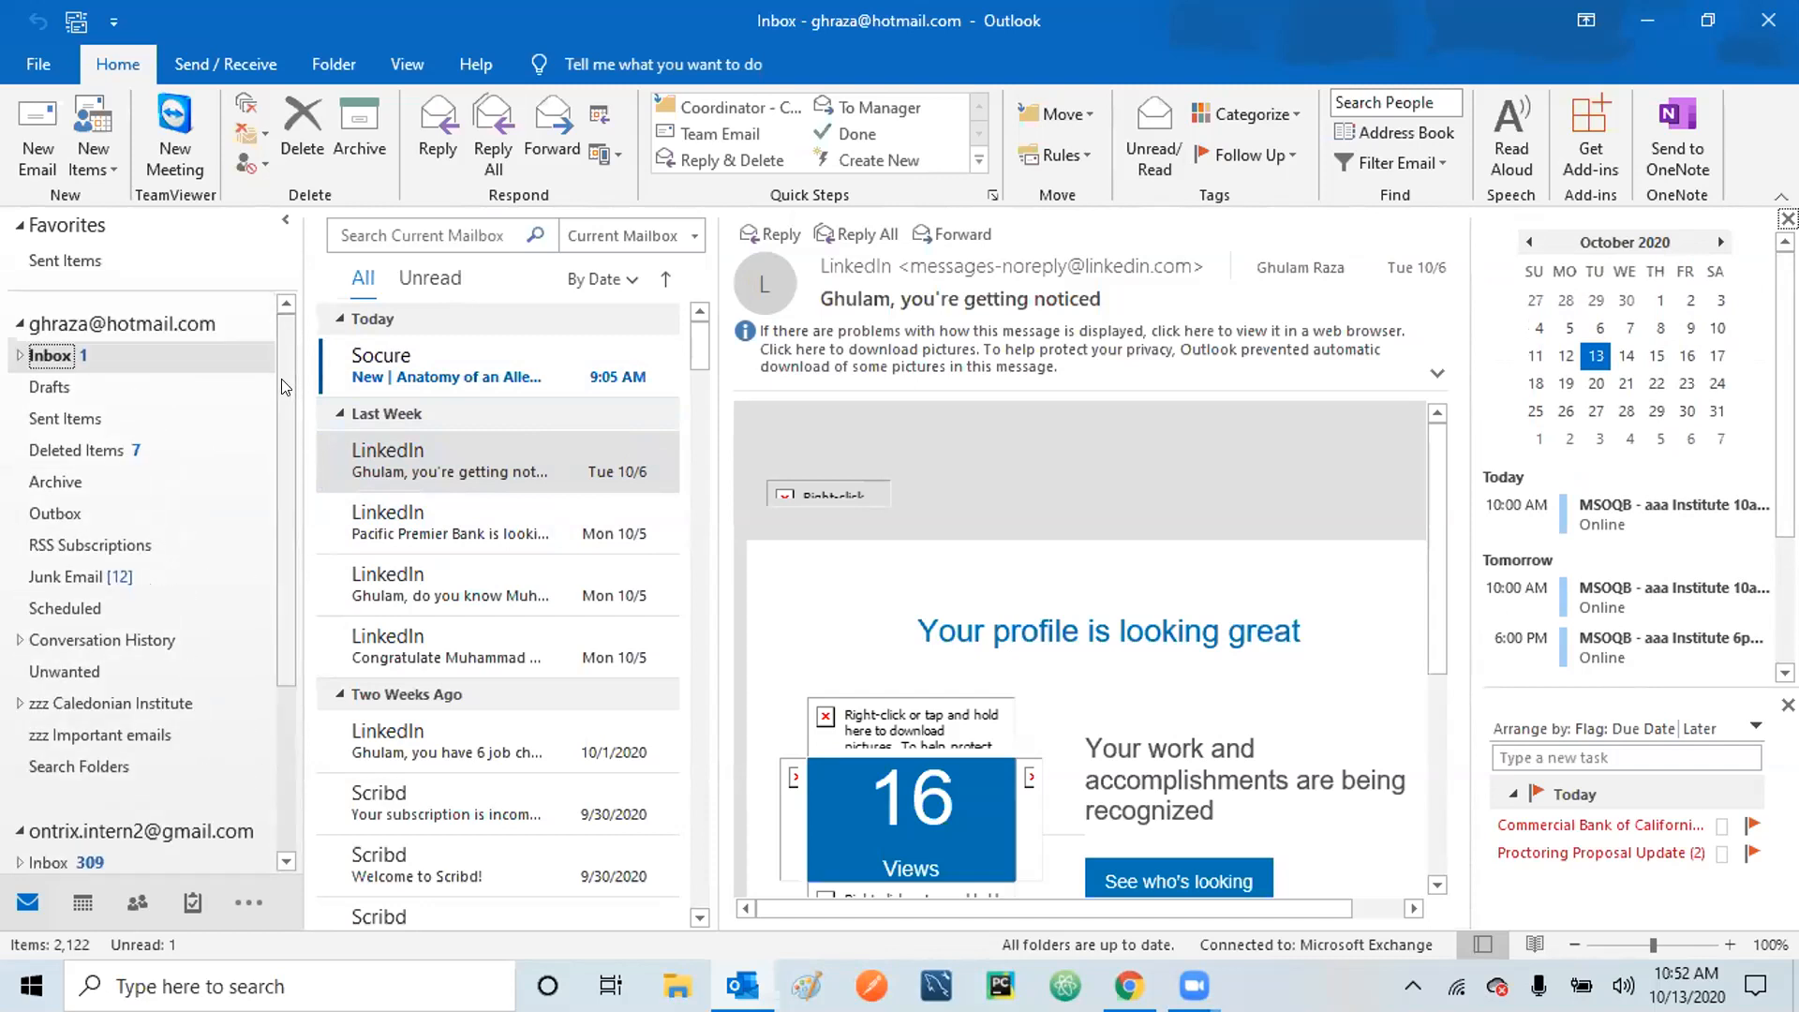
pyautogui.moveTo(281, 378); pyautogui.dragTo(296, 343)
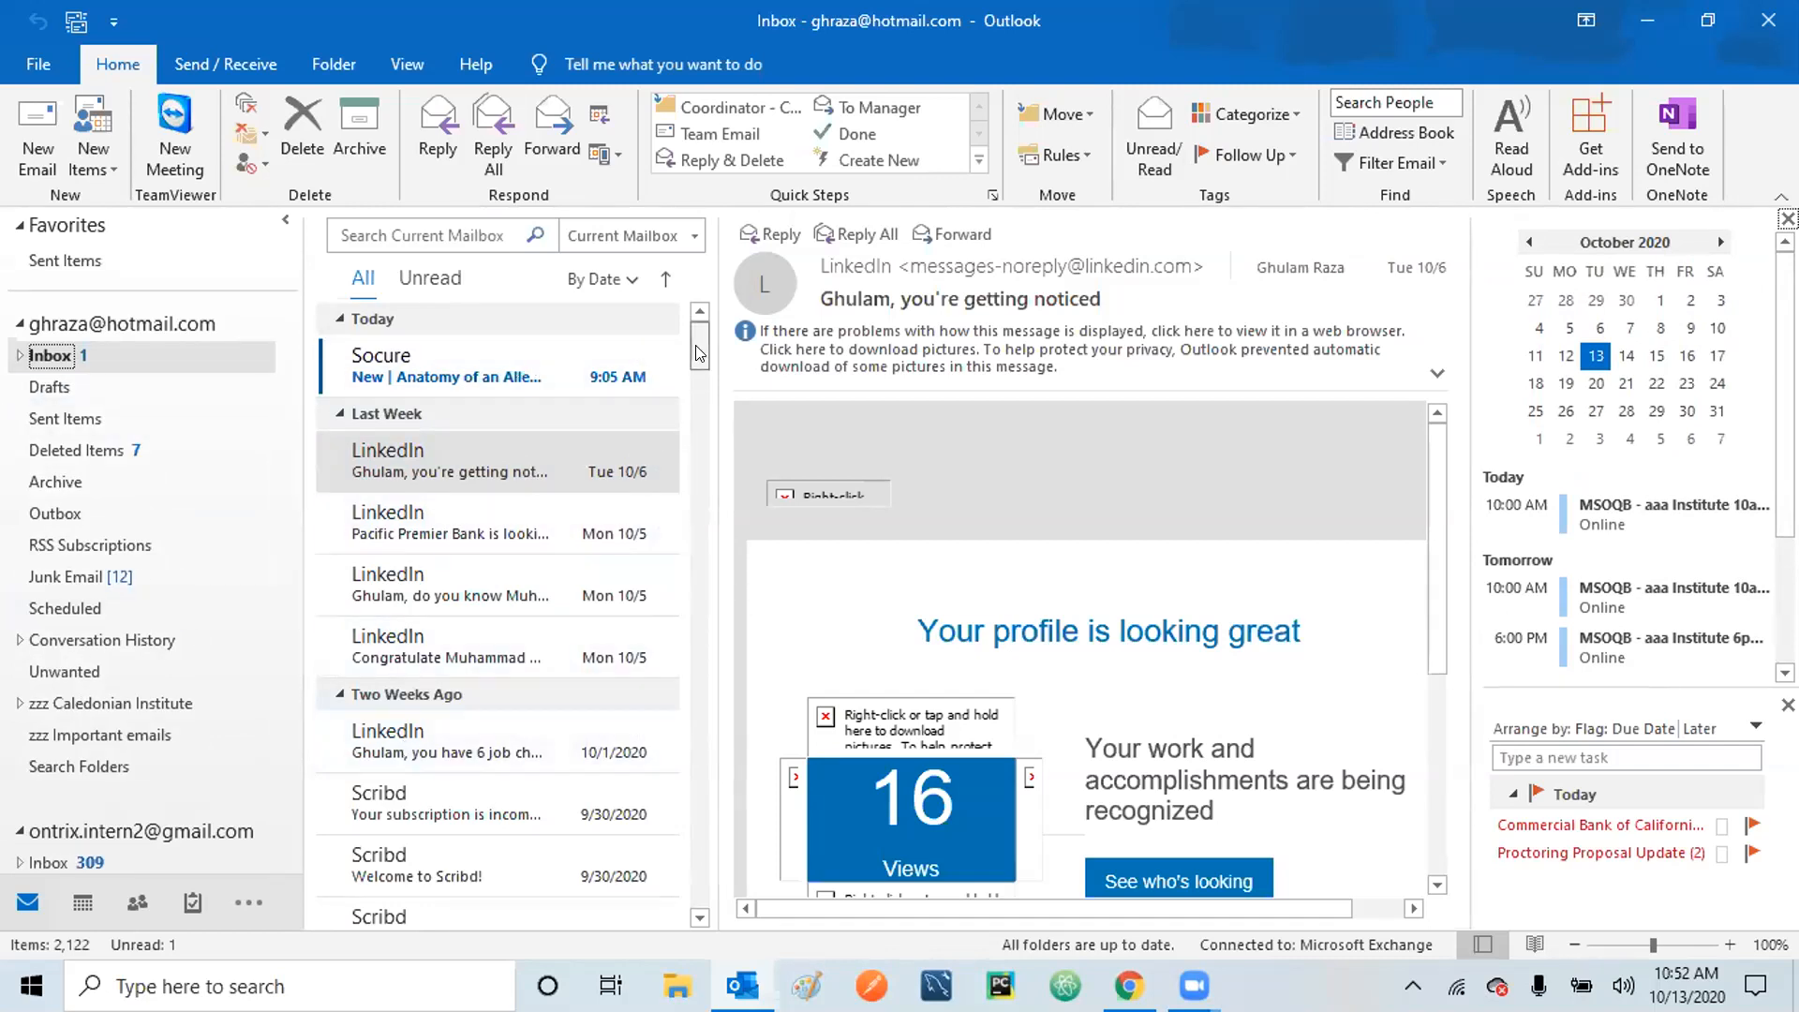
pyautogui.moveTo(703, 422); pyautogui.dragTo(687, 334)
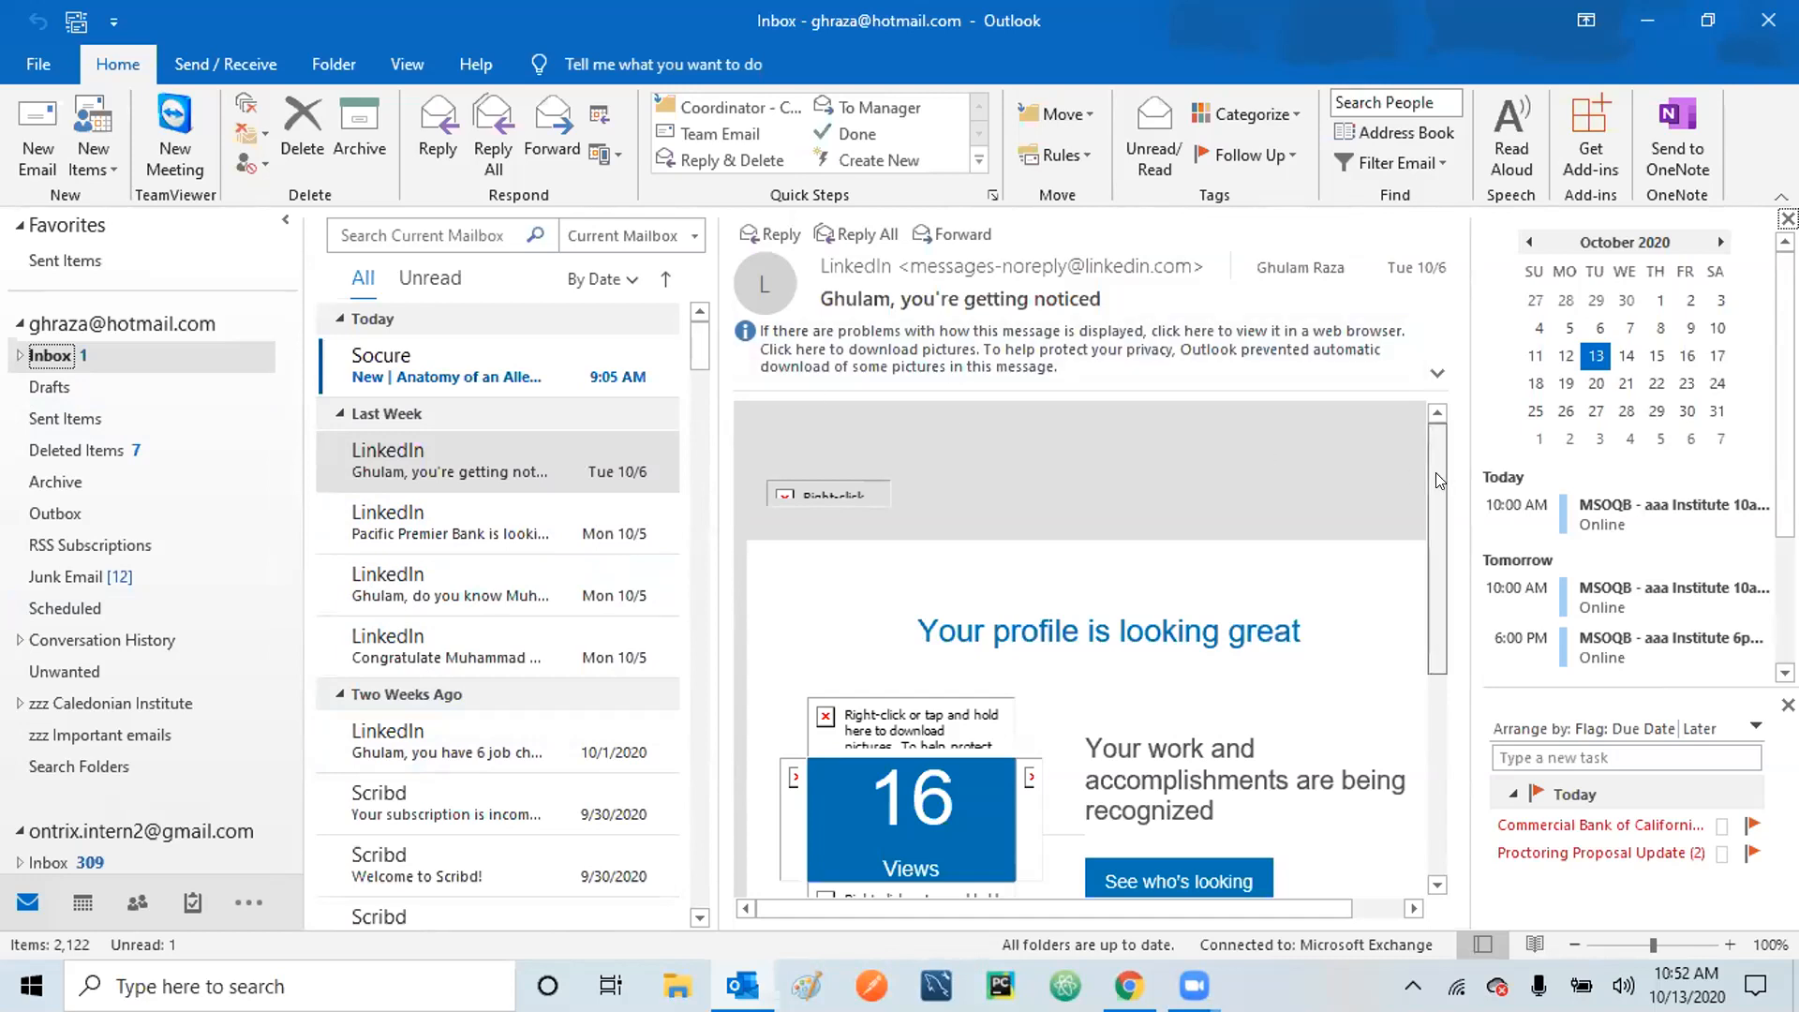
pyautogui.moveTo(1435, 473)
pyautogui.mouseDown()
pyautogui.moveTo(1438, 704)
pyautogui.moveTo(1422, 446)
pyautogui.mouseUp()
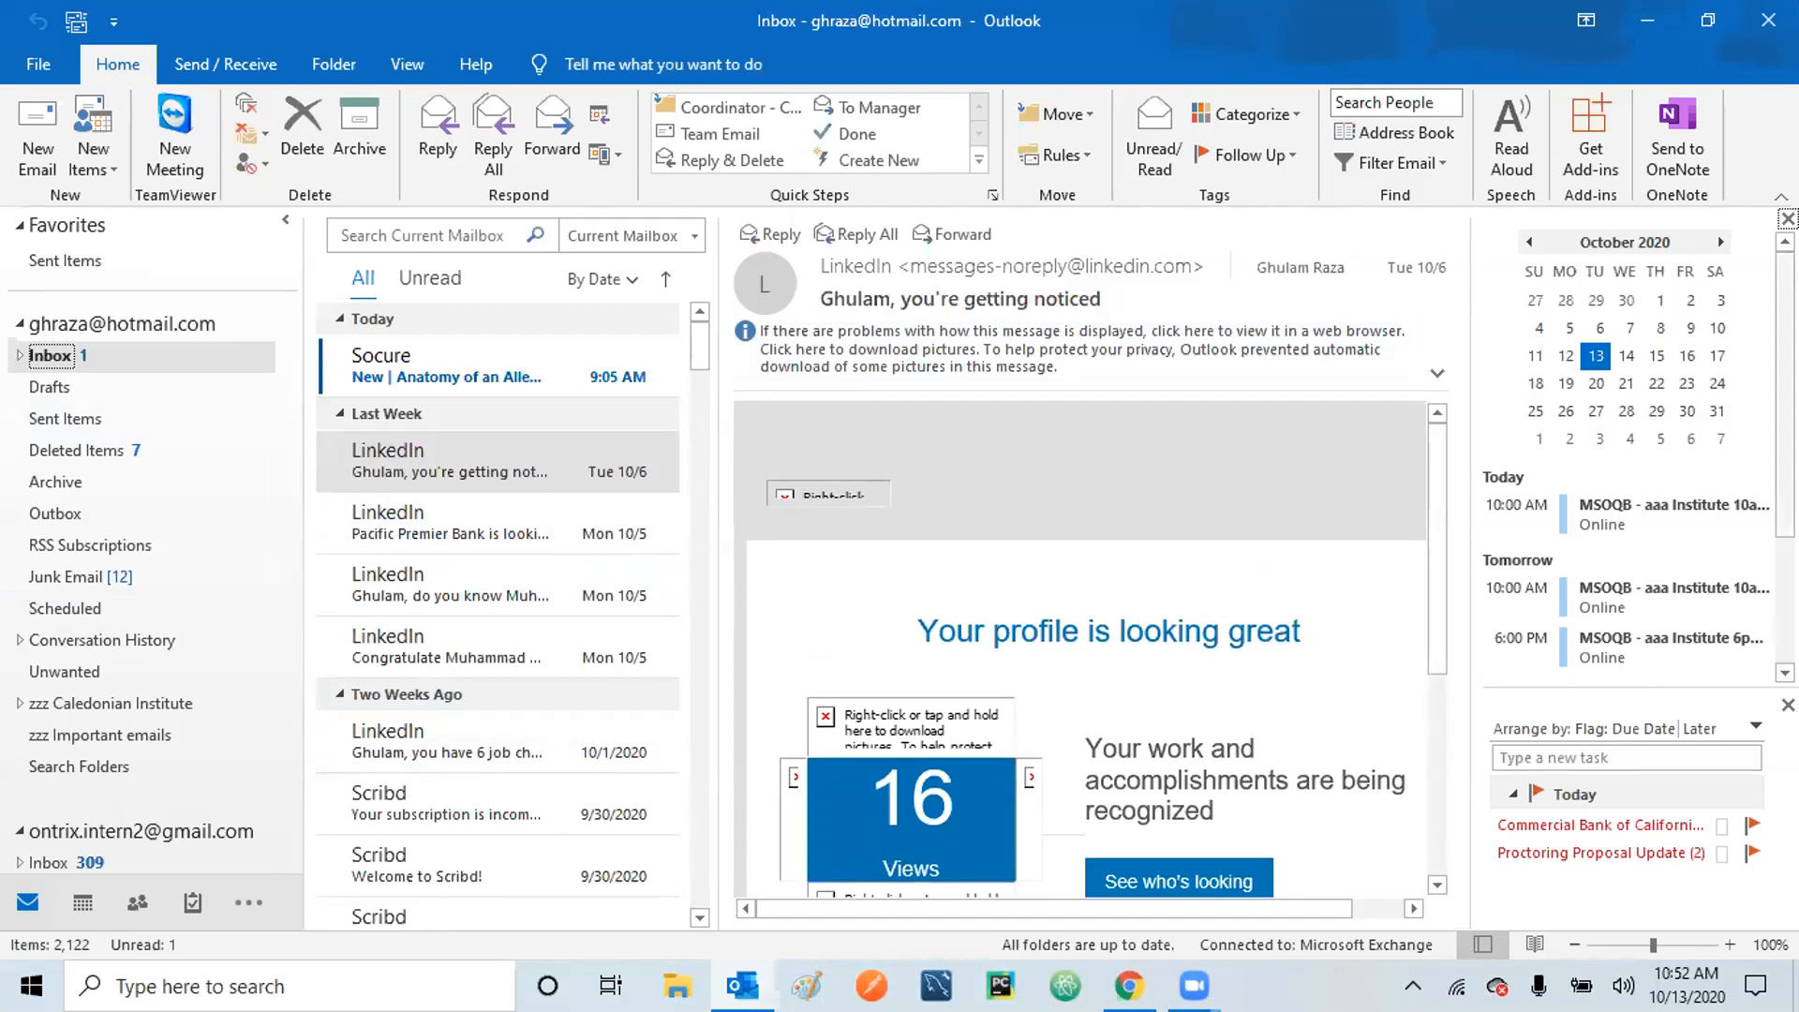
pyautogui.scroll(-3, 1631, 459)
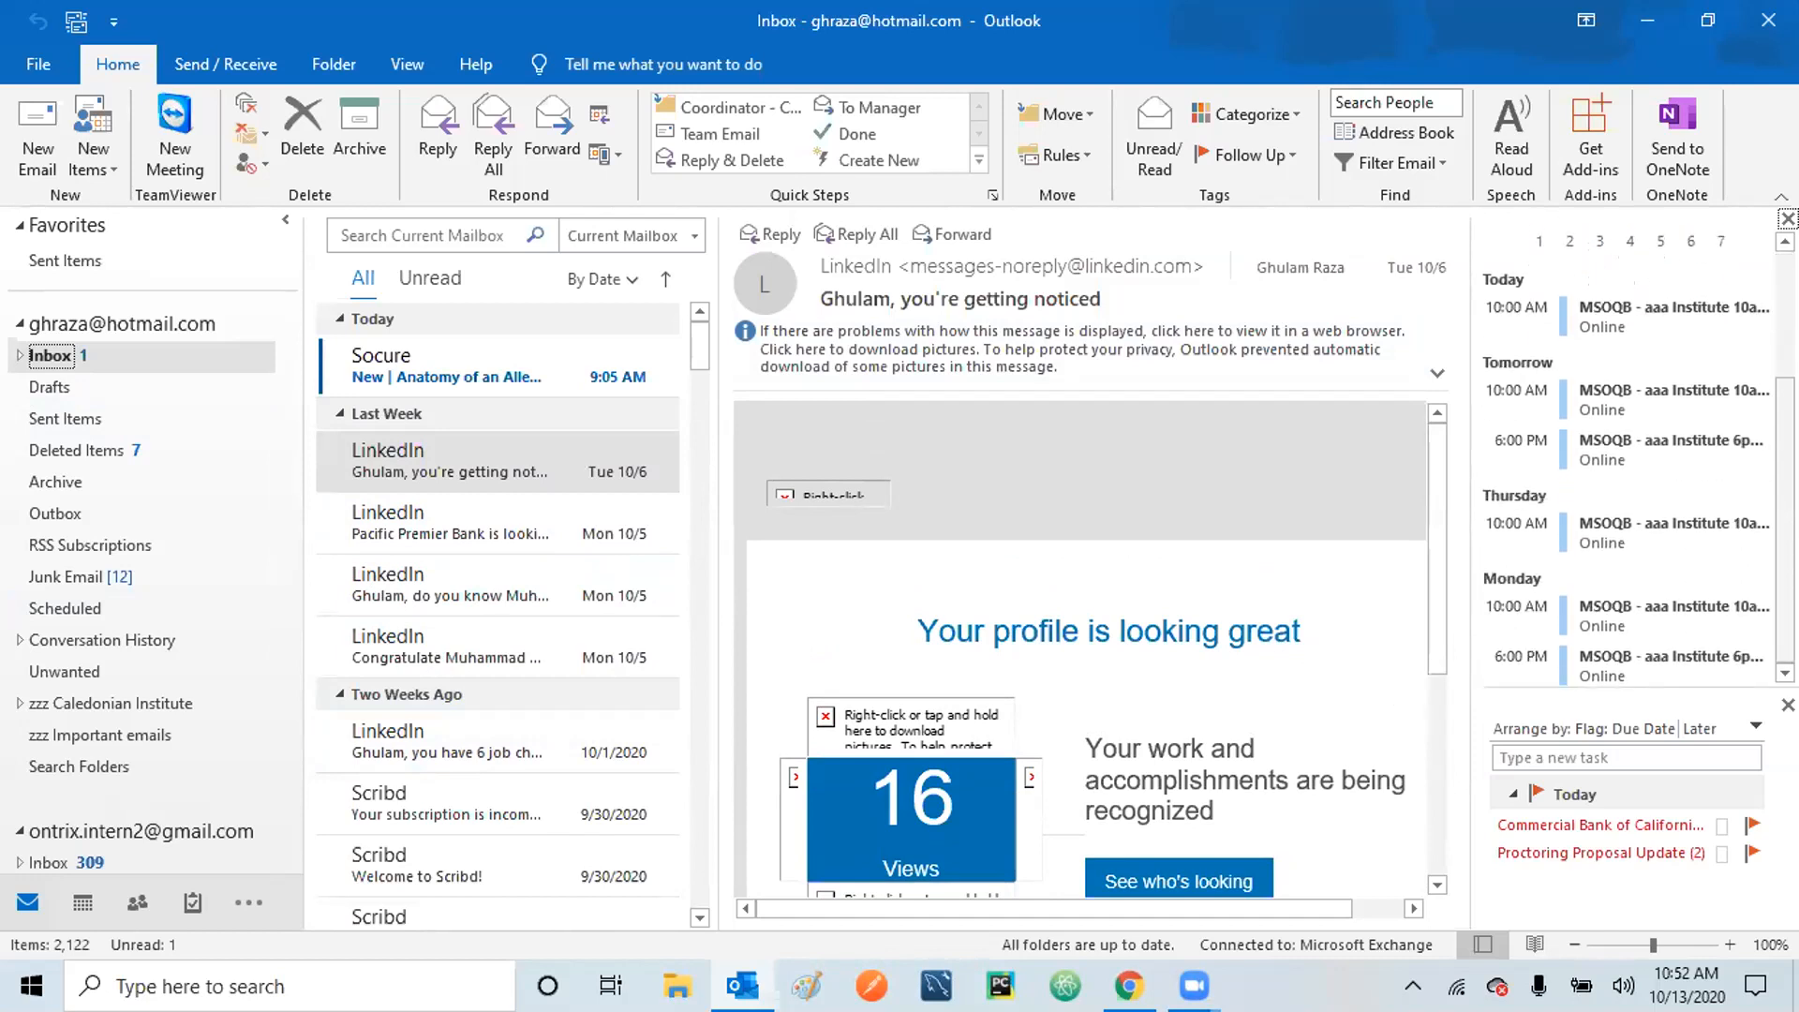
pyautogui.scroll(3, 1758, 309)
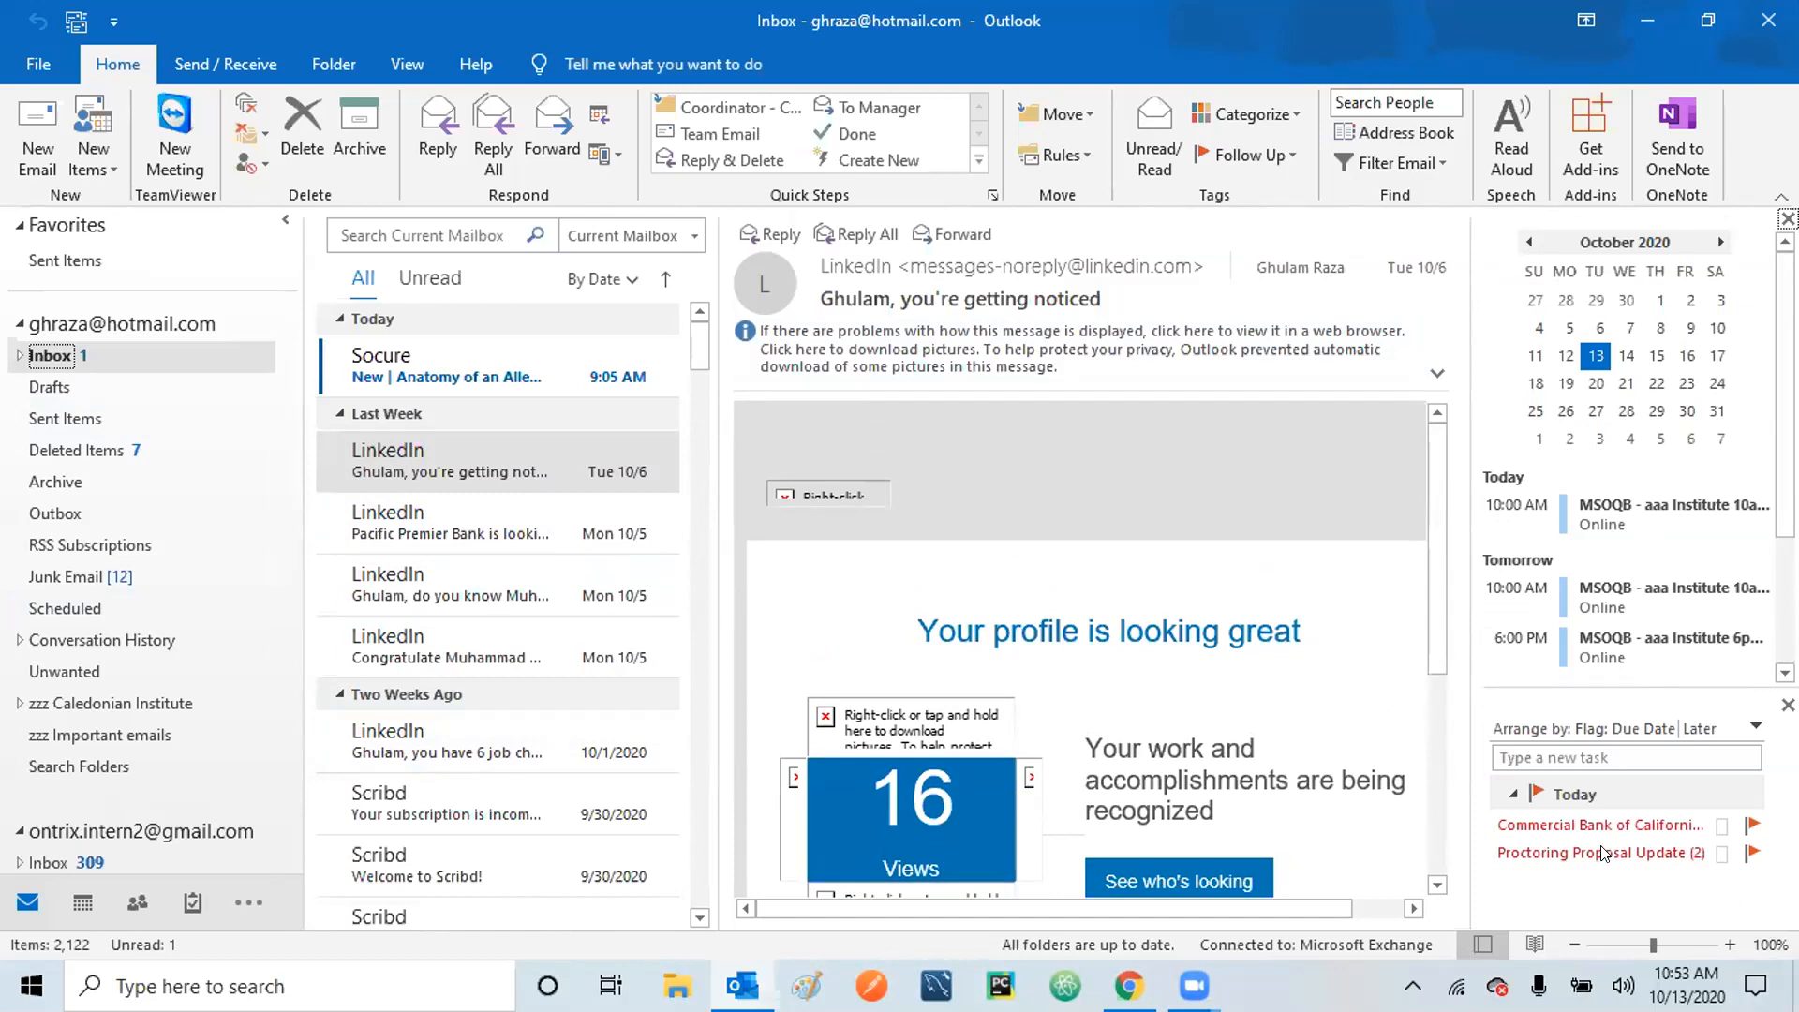
pyautogui.moveTo(1574, 857)
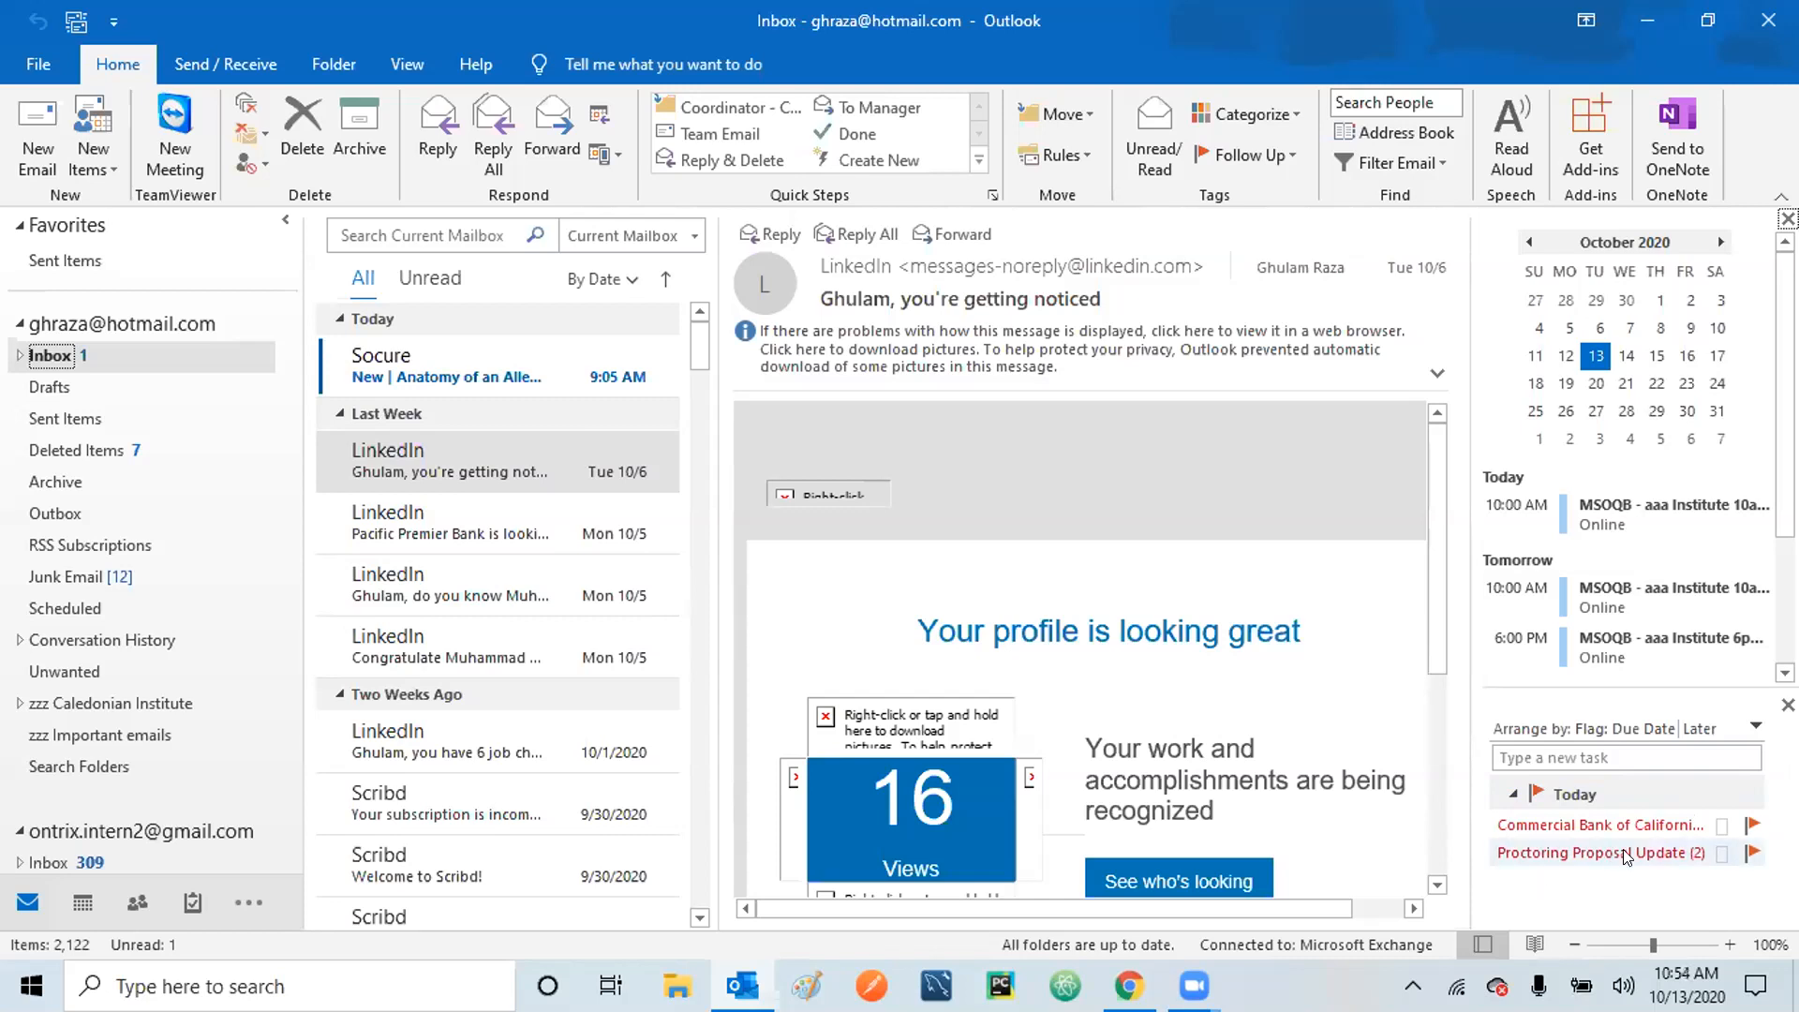
pyautogui.moveTo(1591, 857)
pyautogui.click(1584, 855)
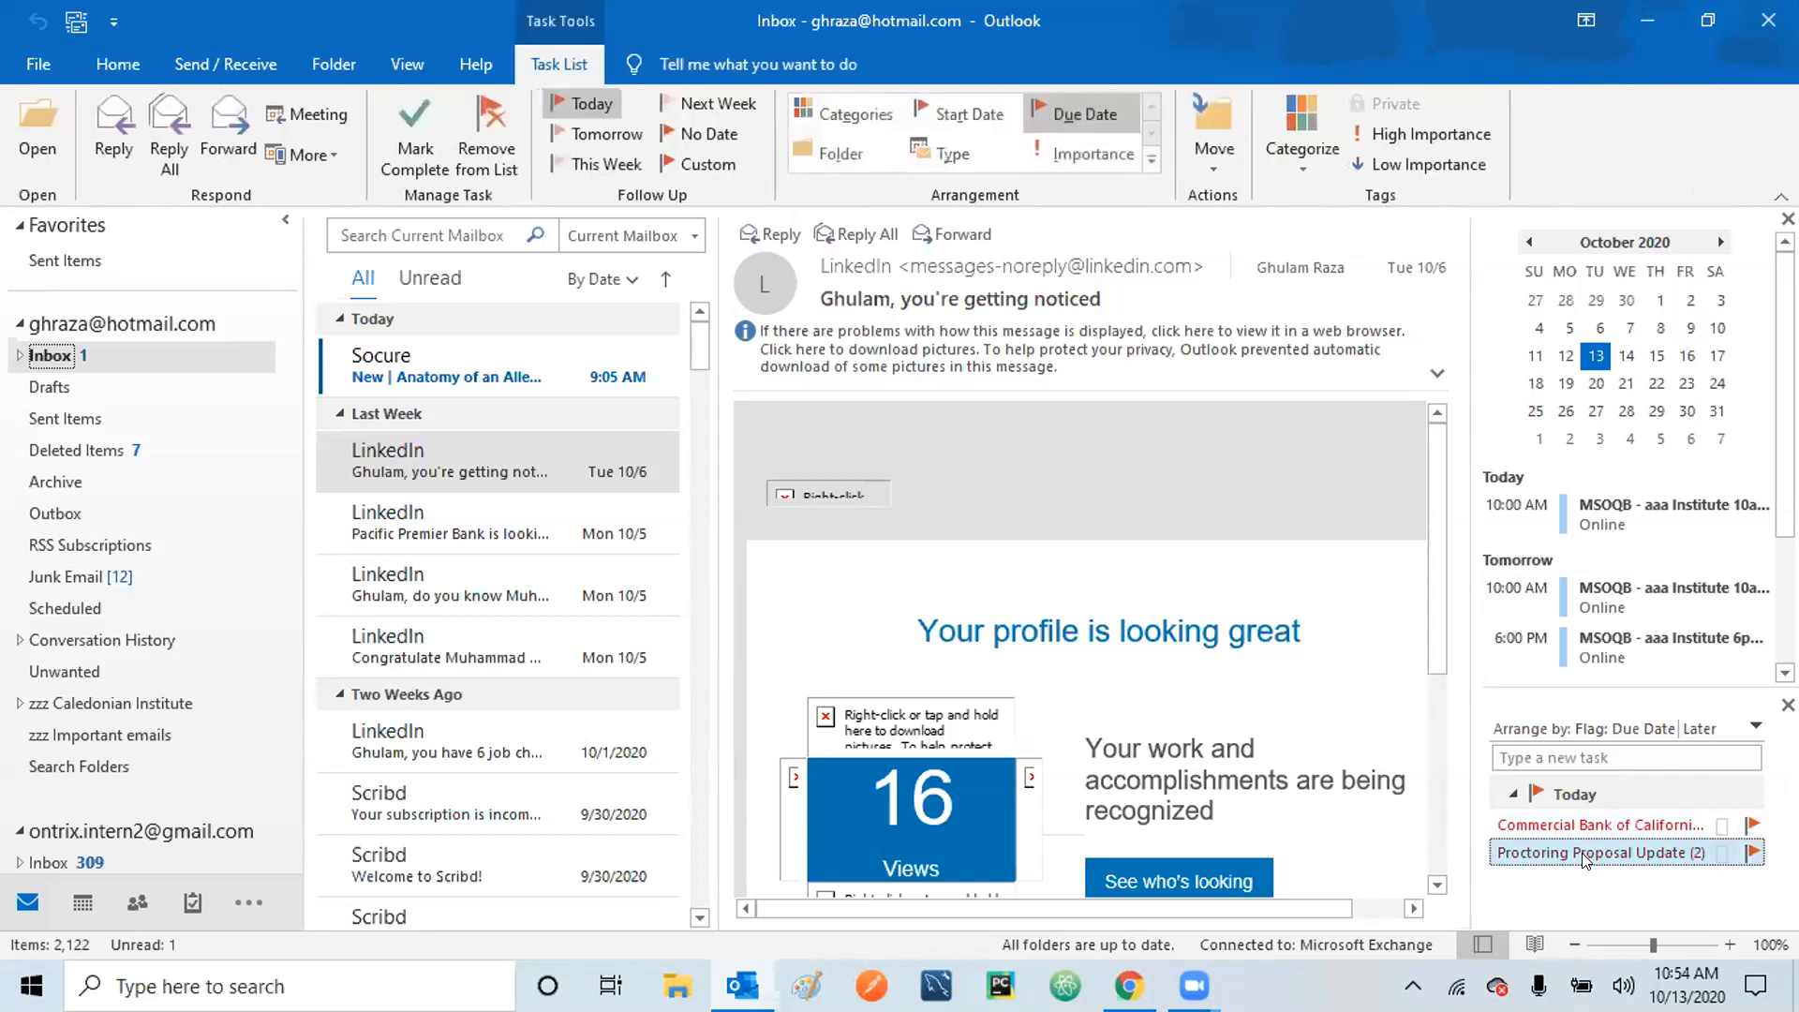
pyautogui.rightClick(1584, 859)
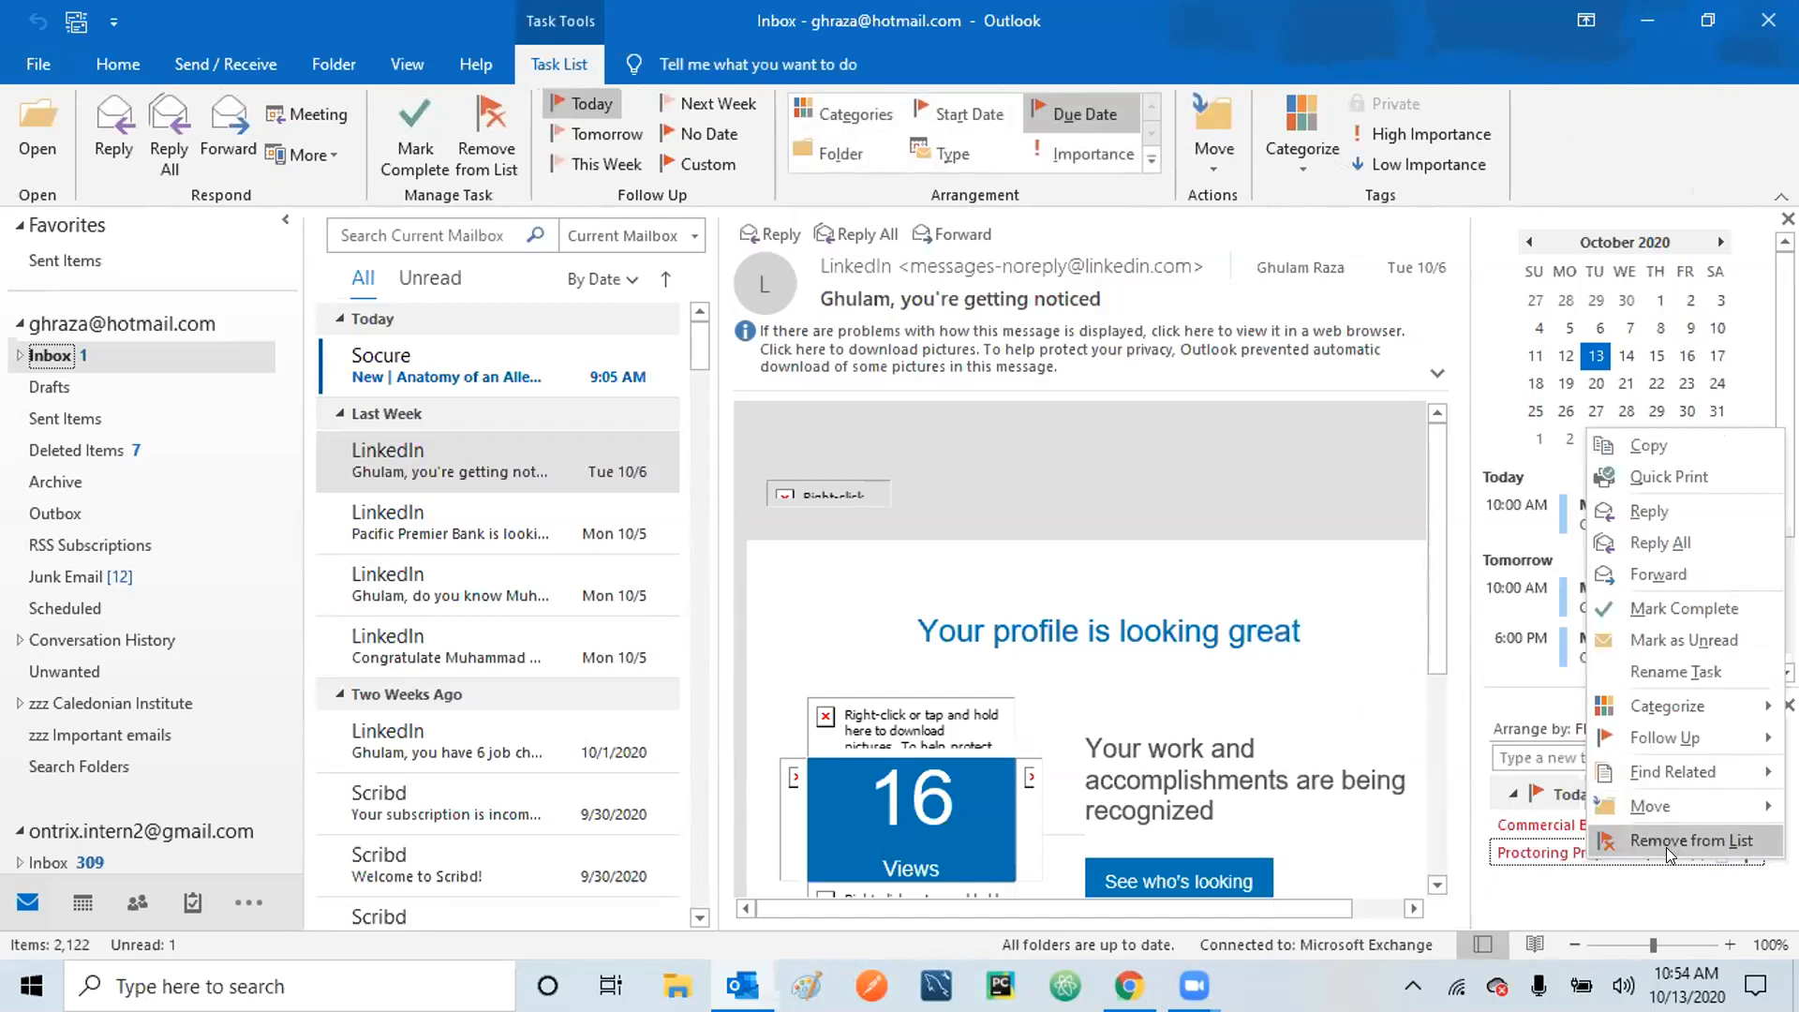
pyautogui.click(1587, 890)
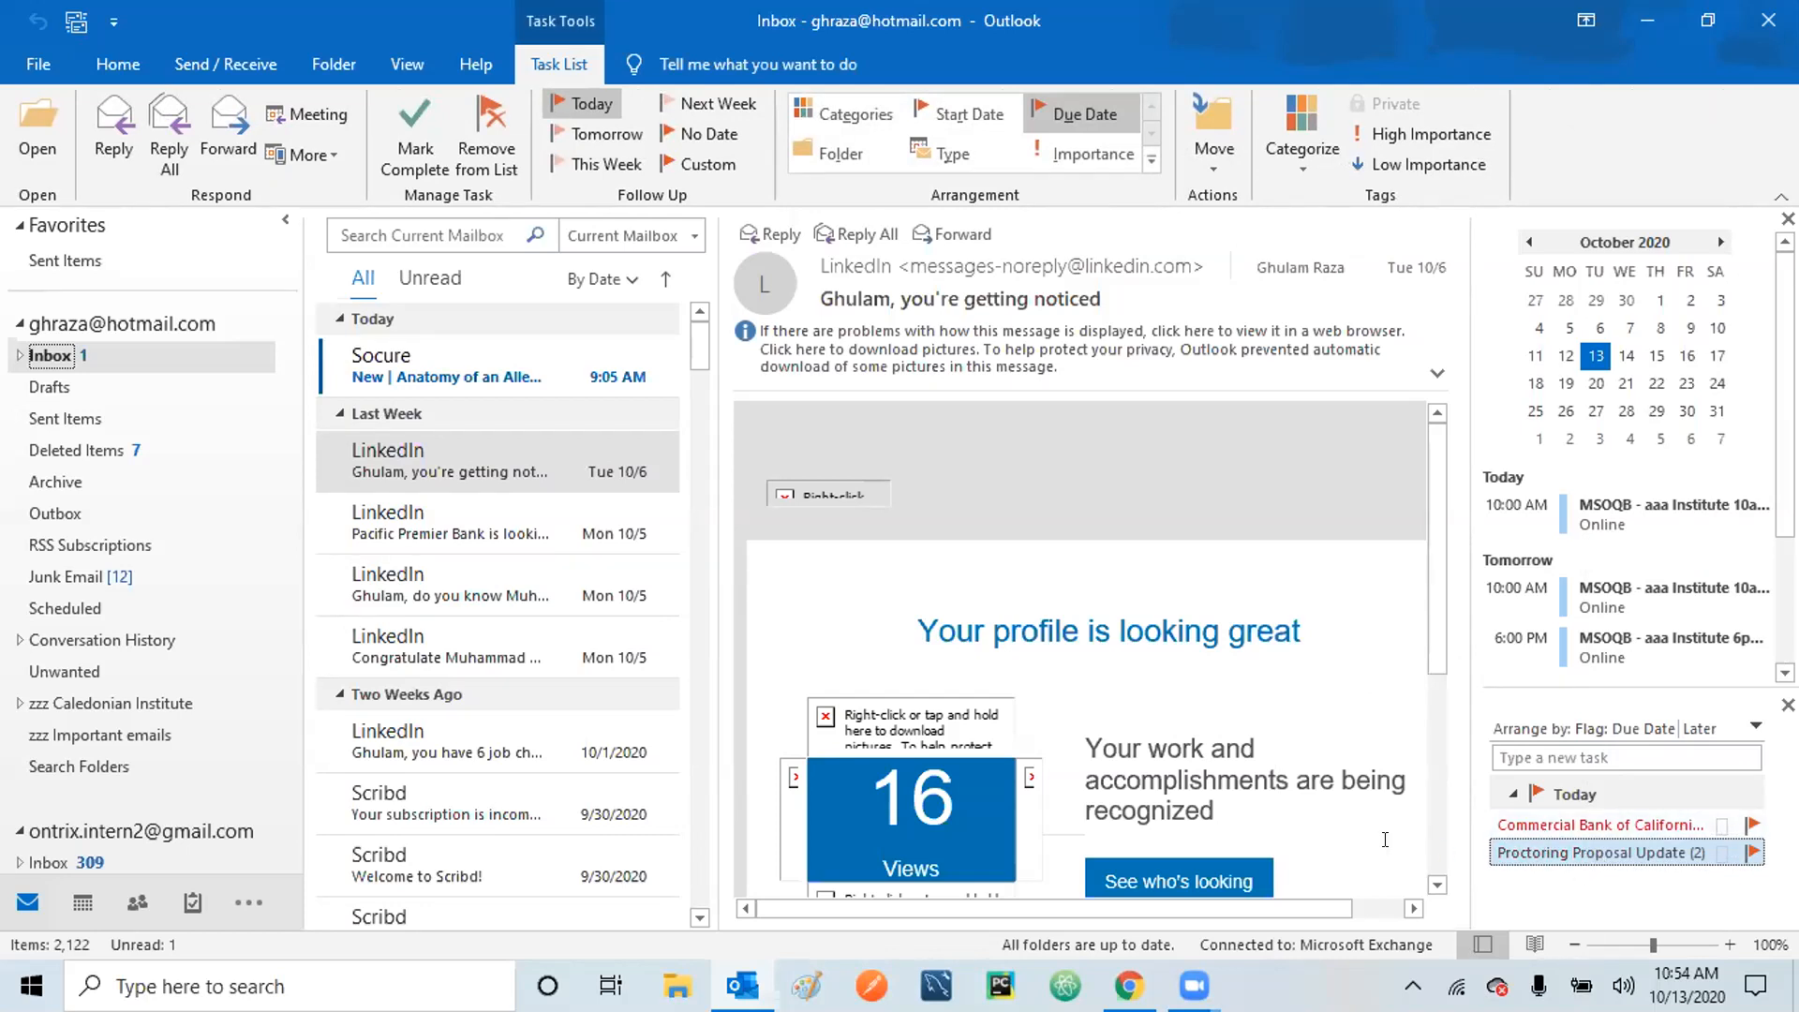
pyautogui.click(1556, 902)
pyautogui.click(1567, 901)
pyautogui.moveTo(937, 267)
pyautogui.click(109, 63)
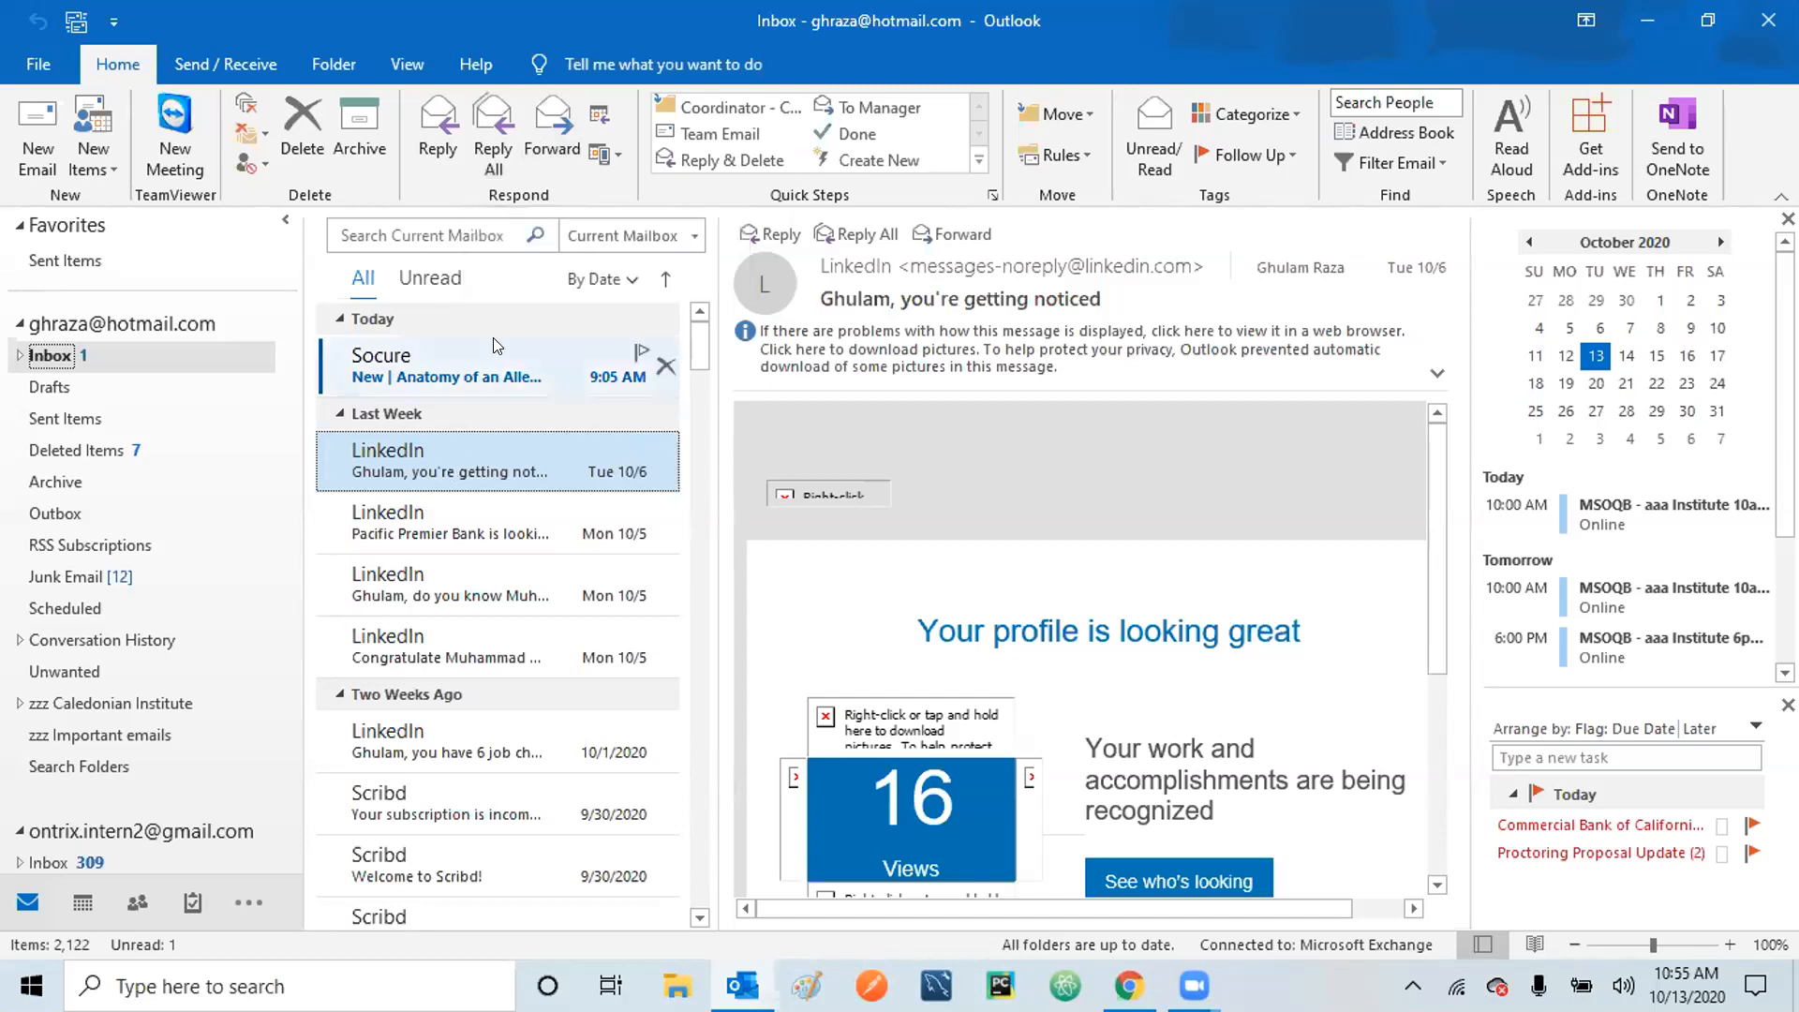
# Forward the LinkedIn message, allow its pictures to download, then discard the forward draft.
pyautogui.click(552, 131)
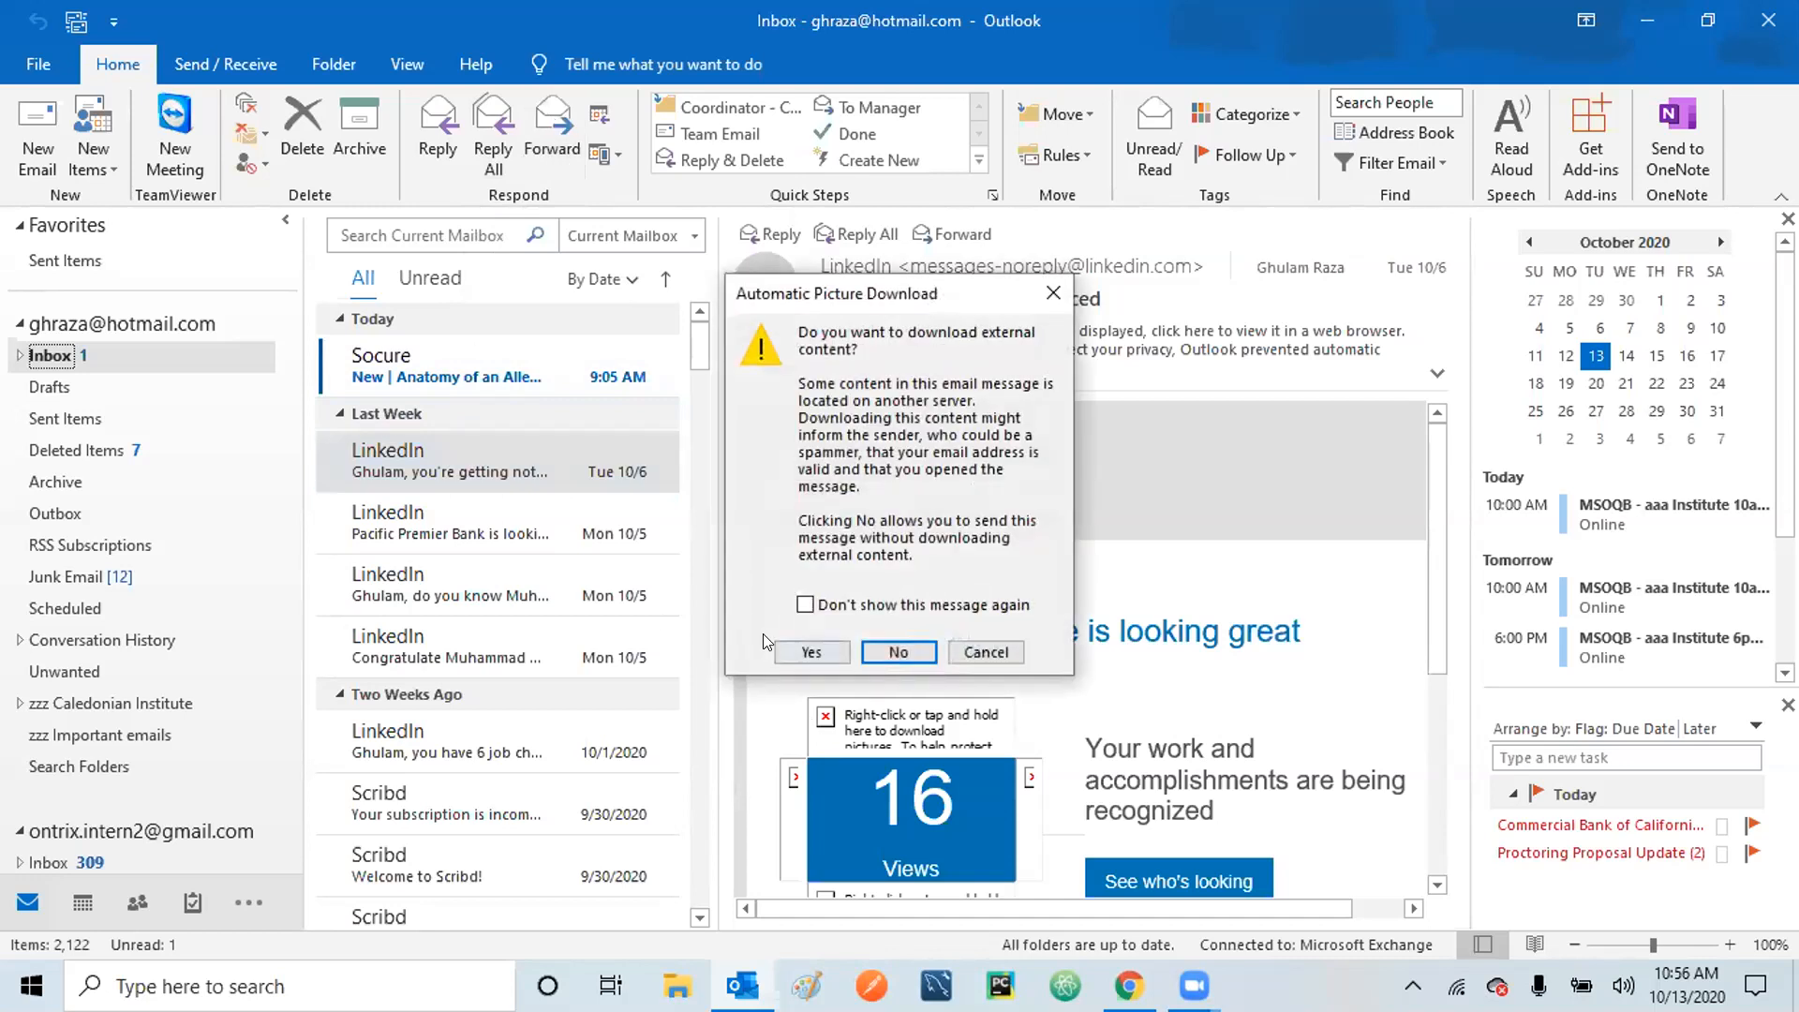
pyautogui.click(814, 645)
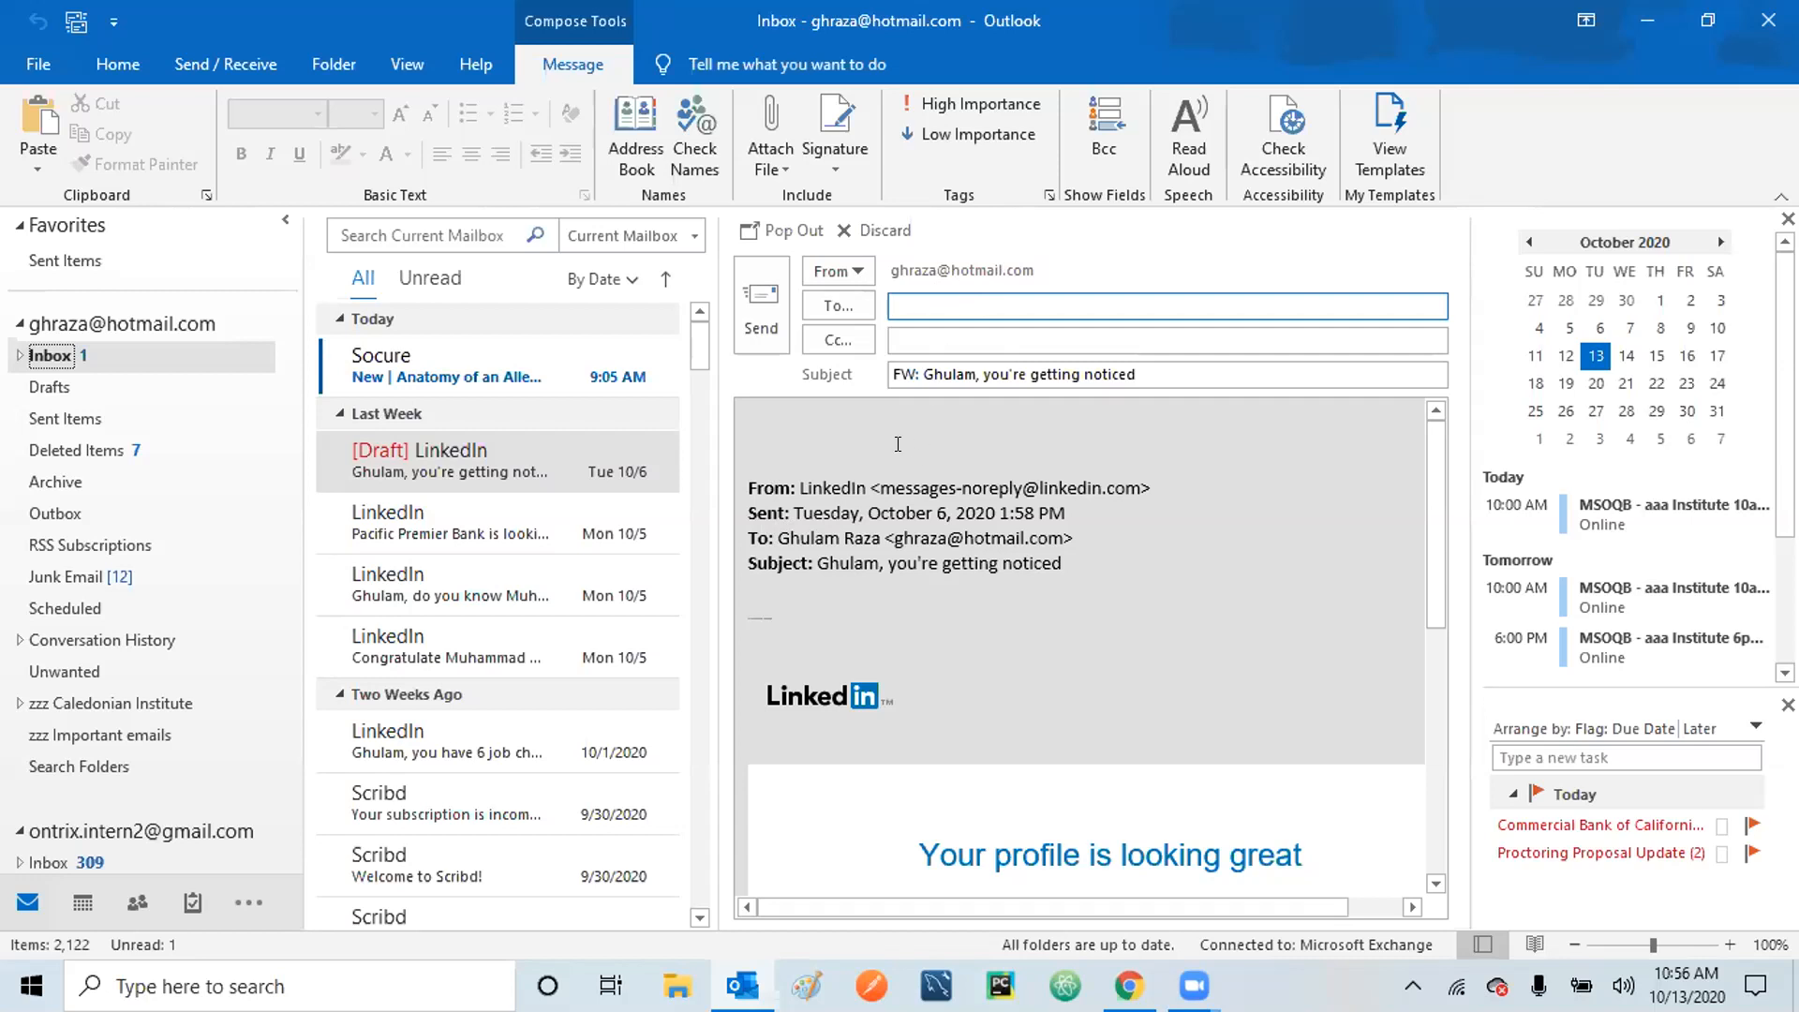
pyautogui.click(864, 231)
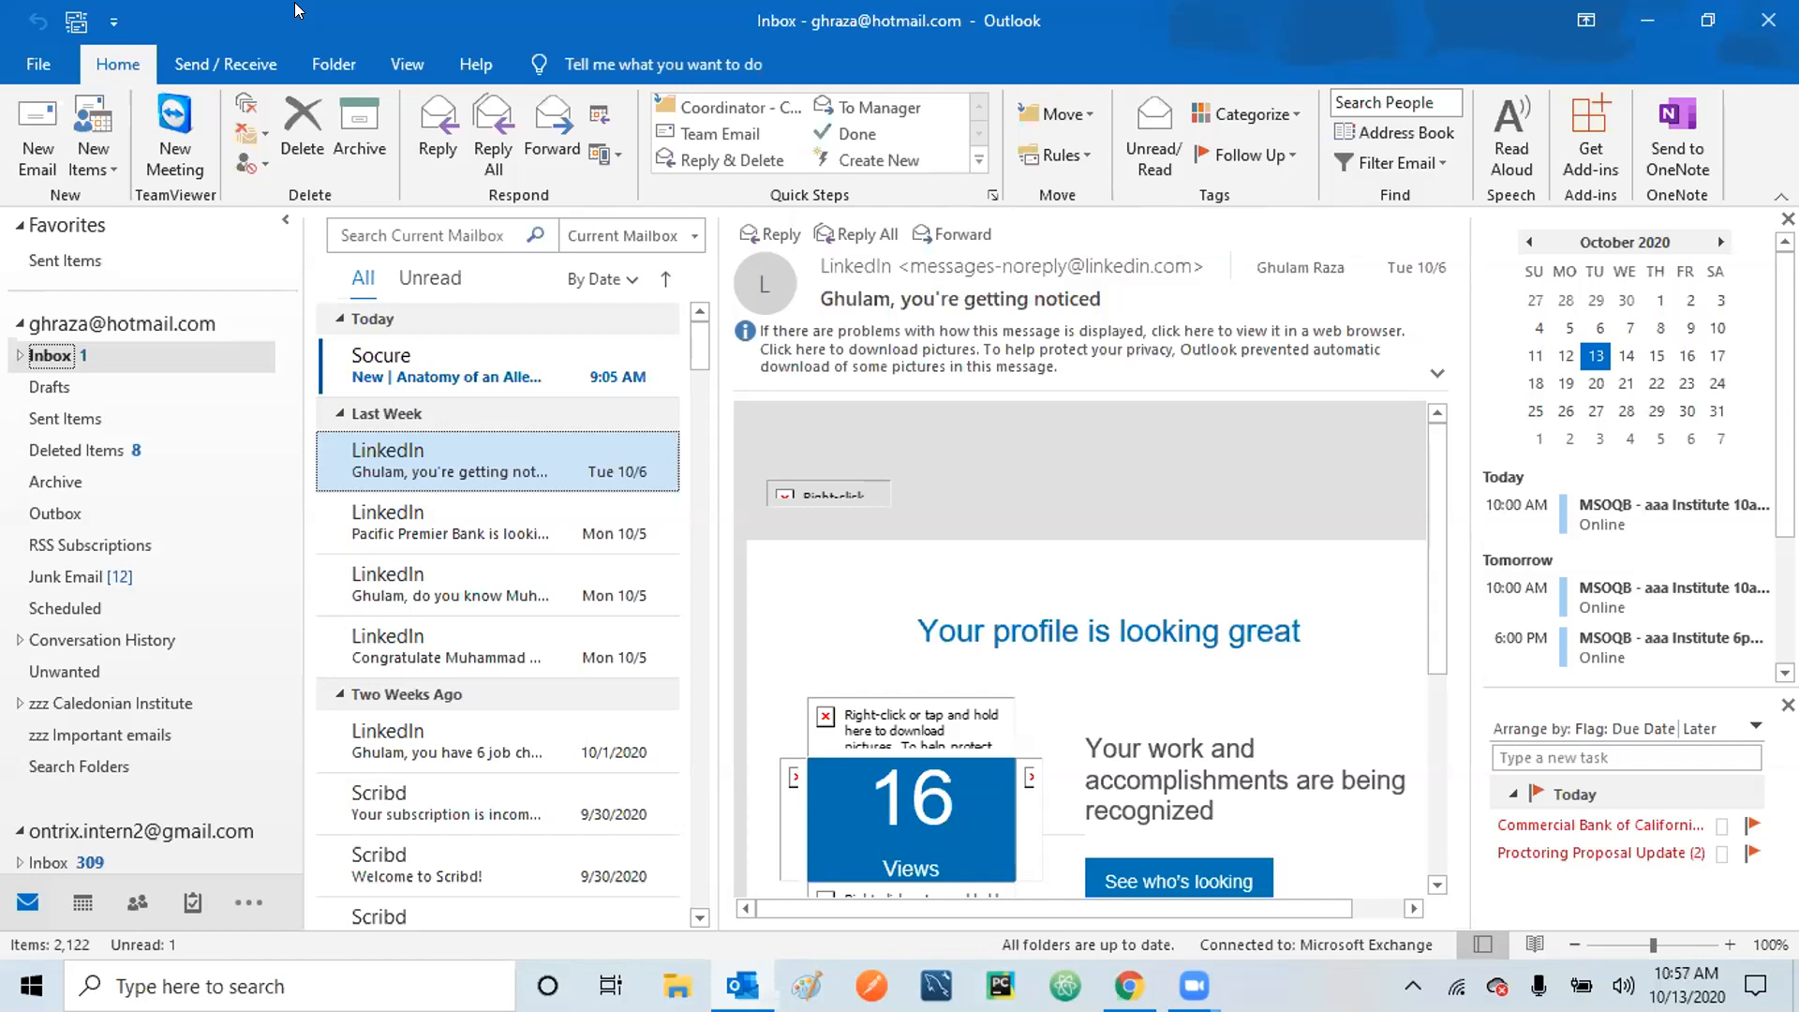
pyautogui.click(36, 131)
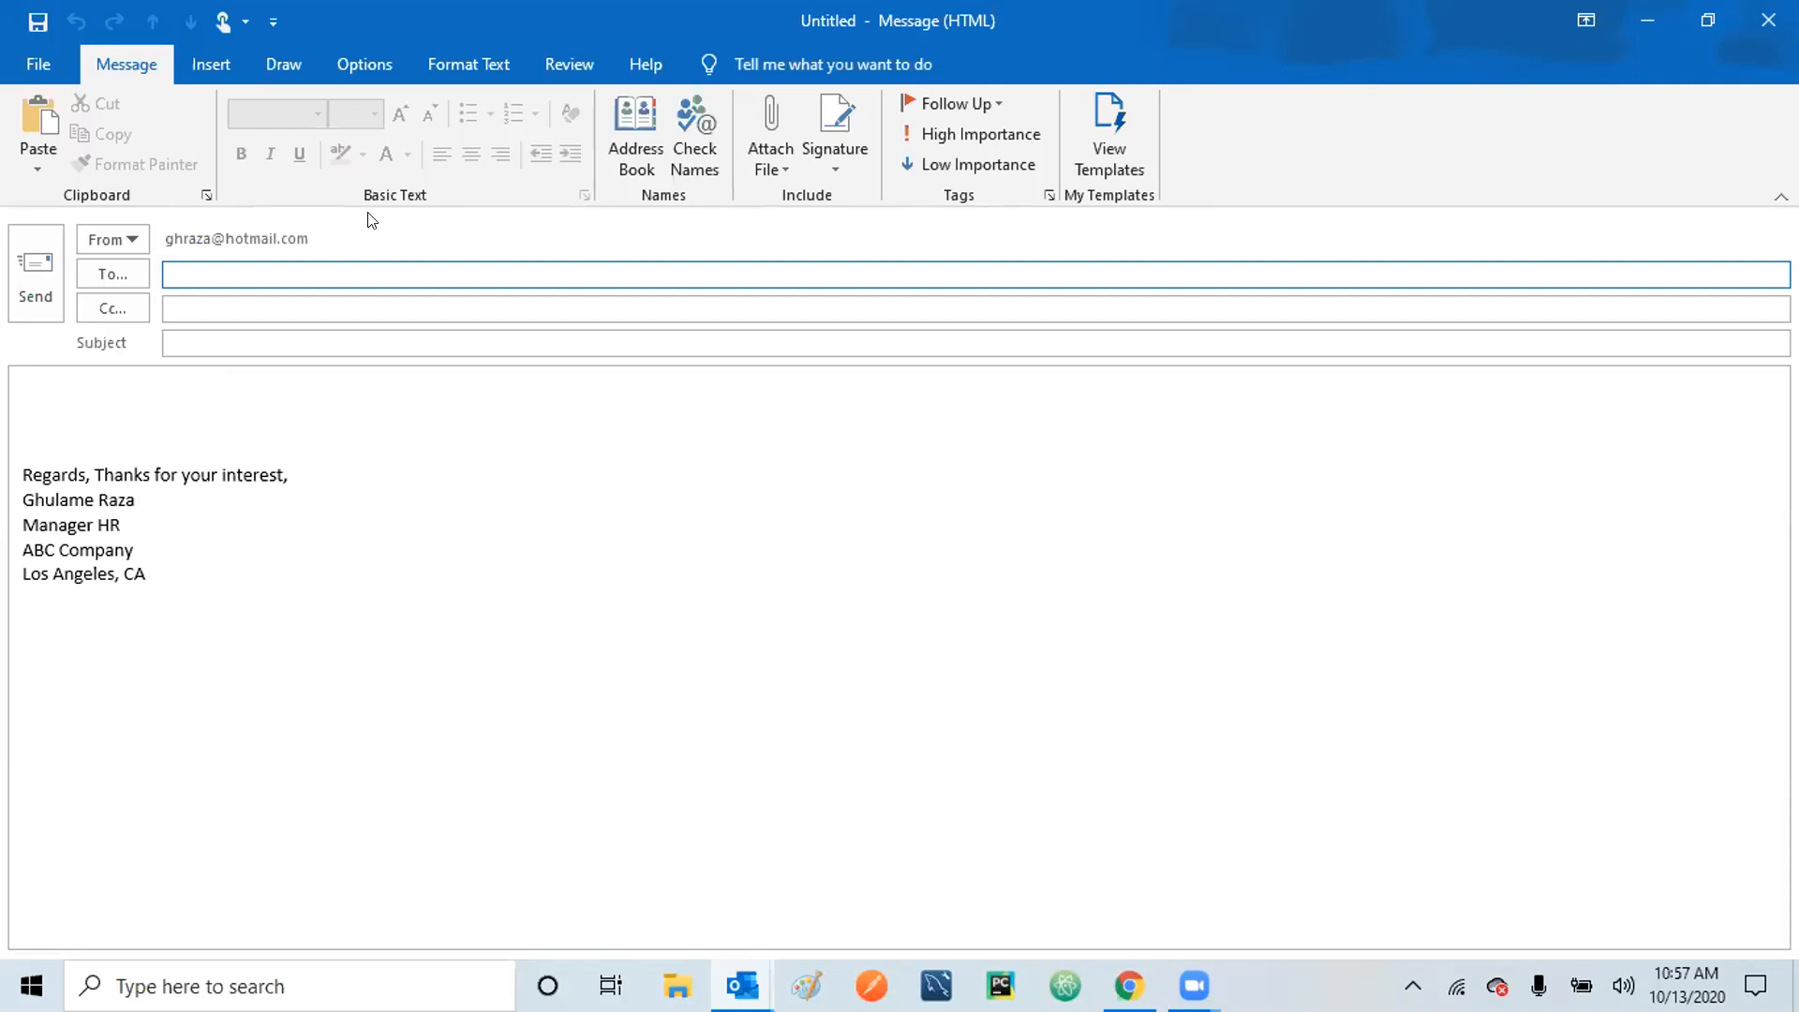
pyautogui.click(75, 403)
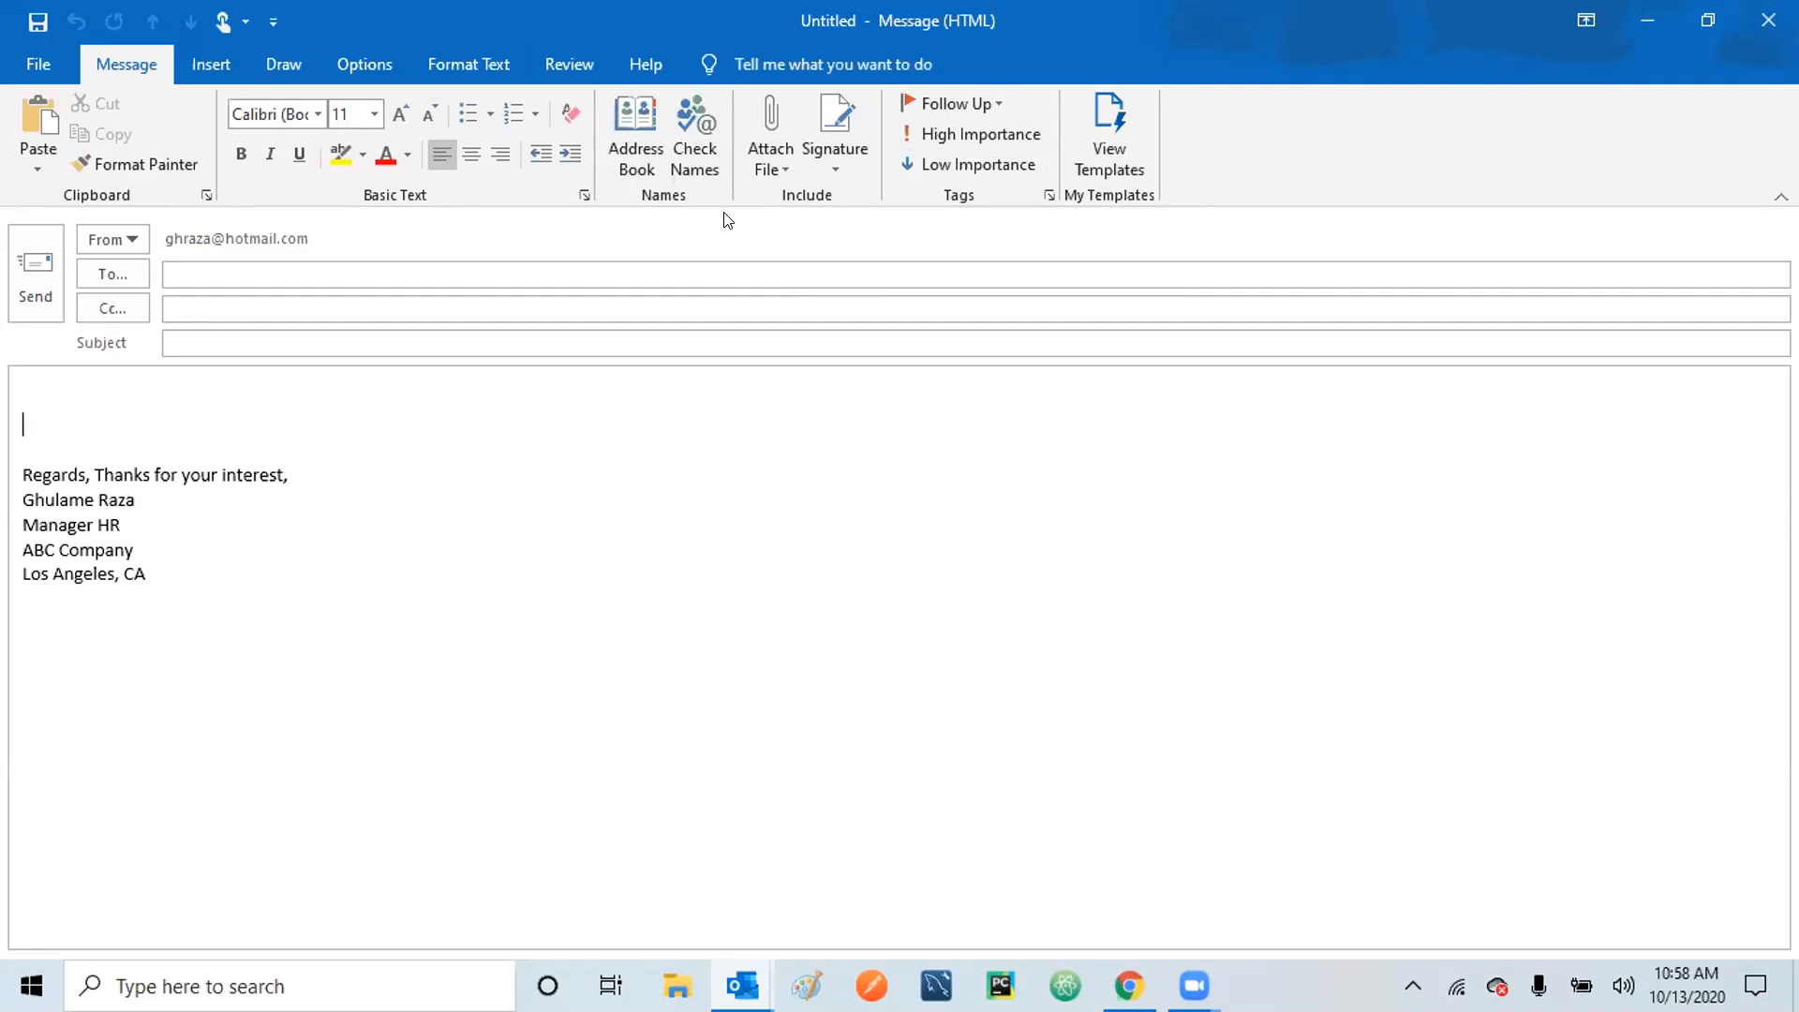
pyautogui.click(1763, 31)
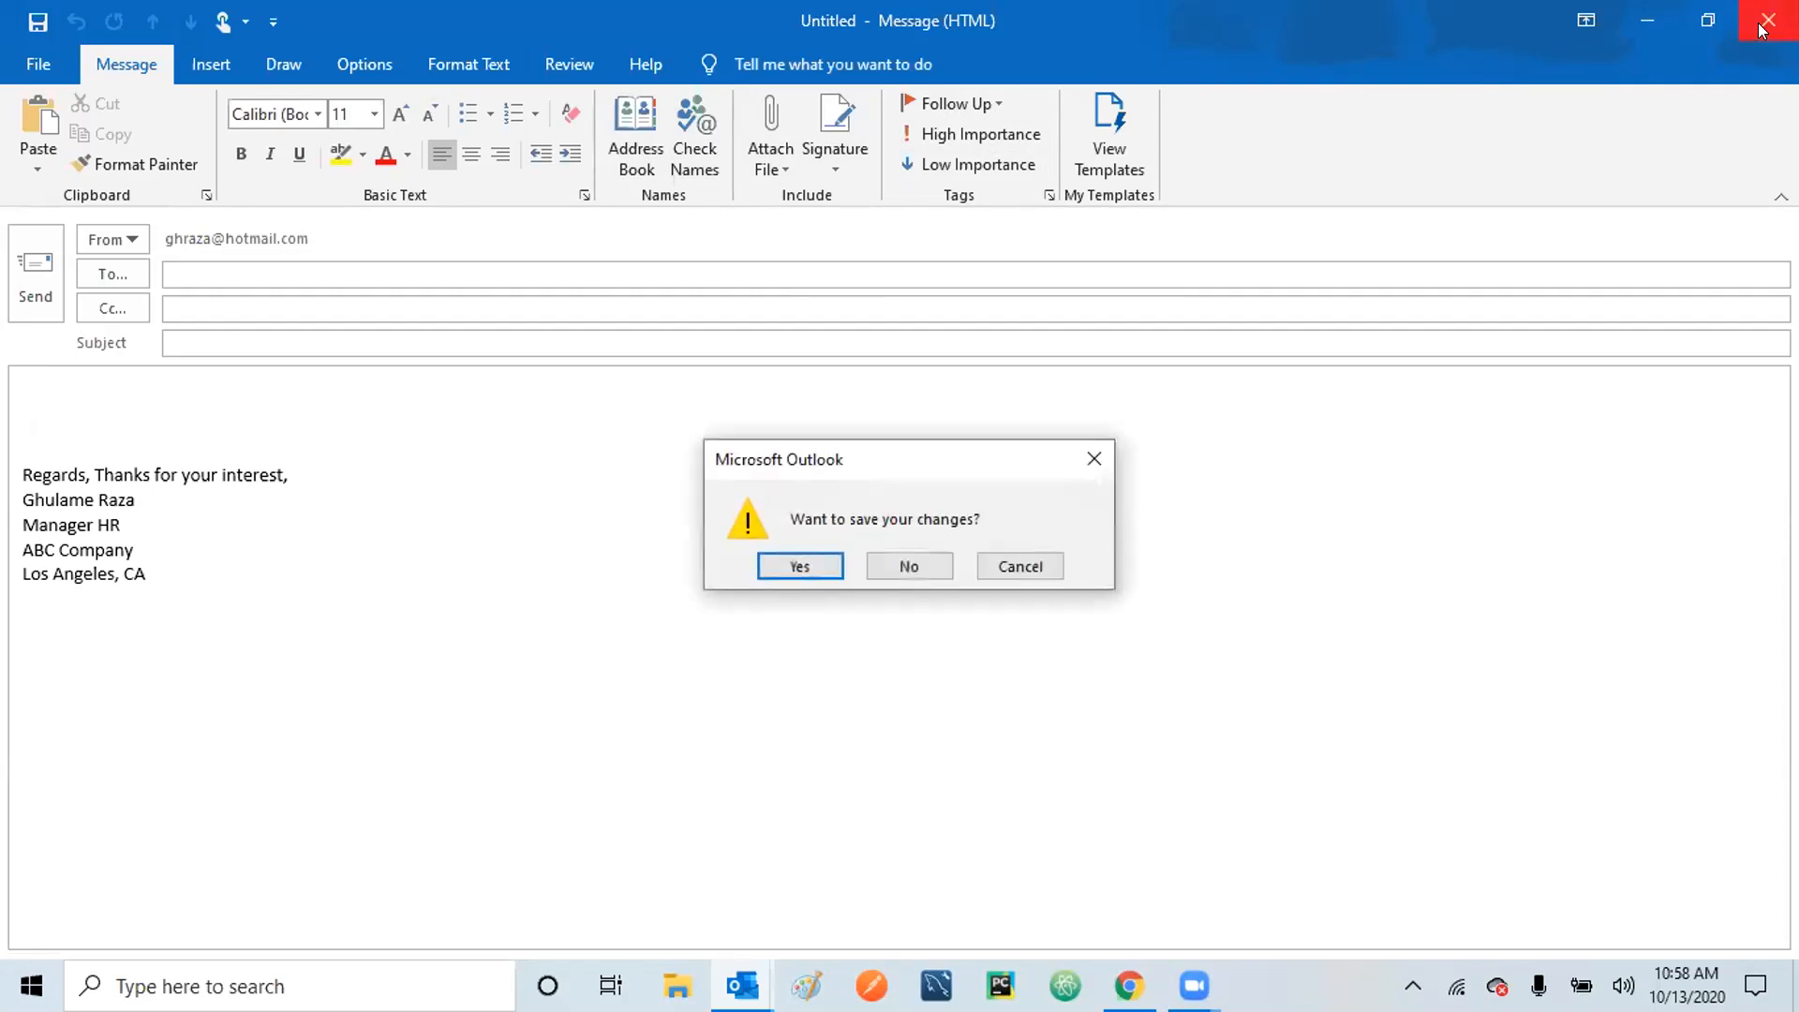
pyautogui.click(902, 567)
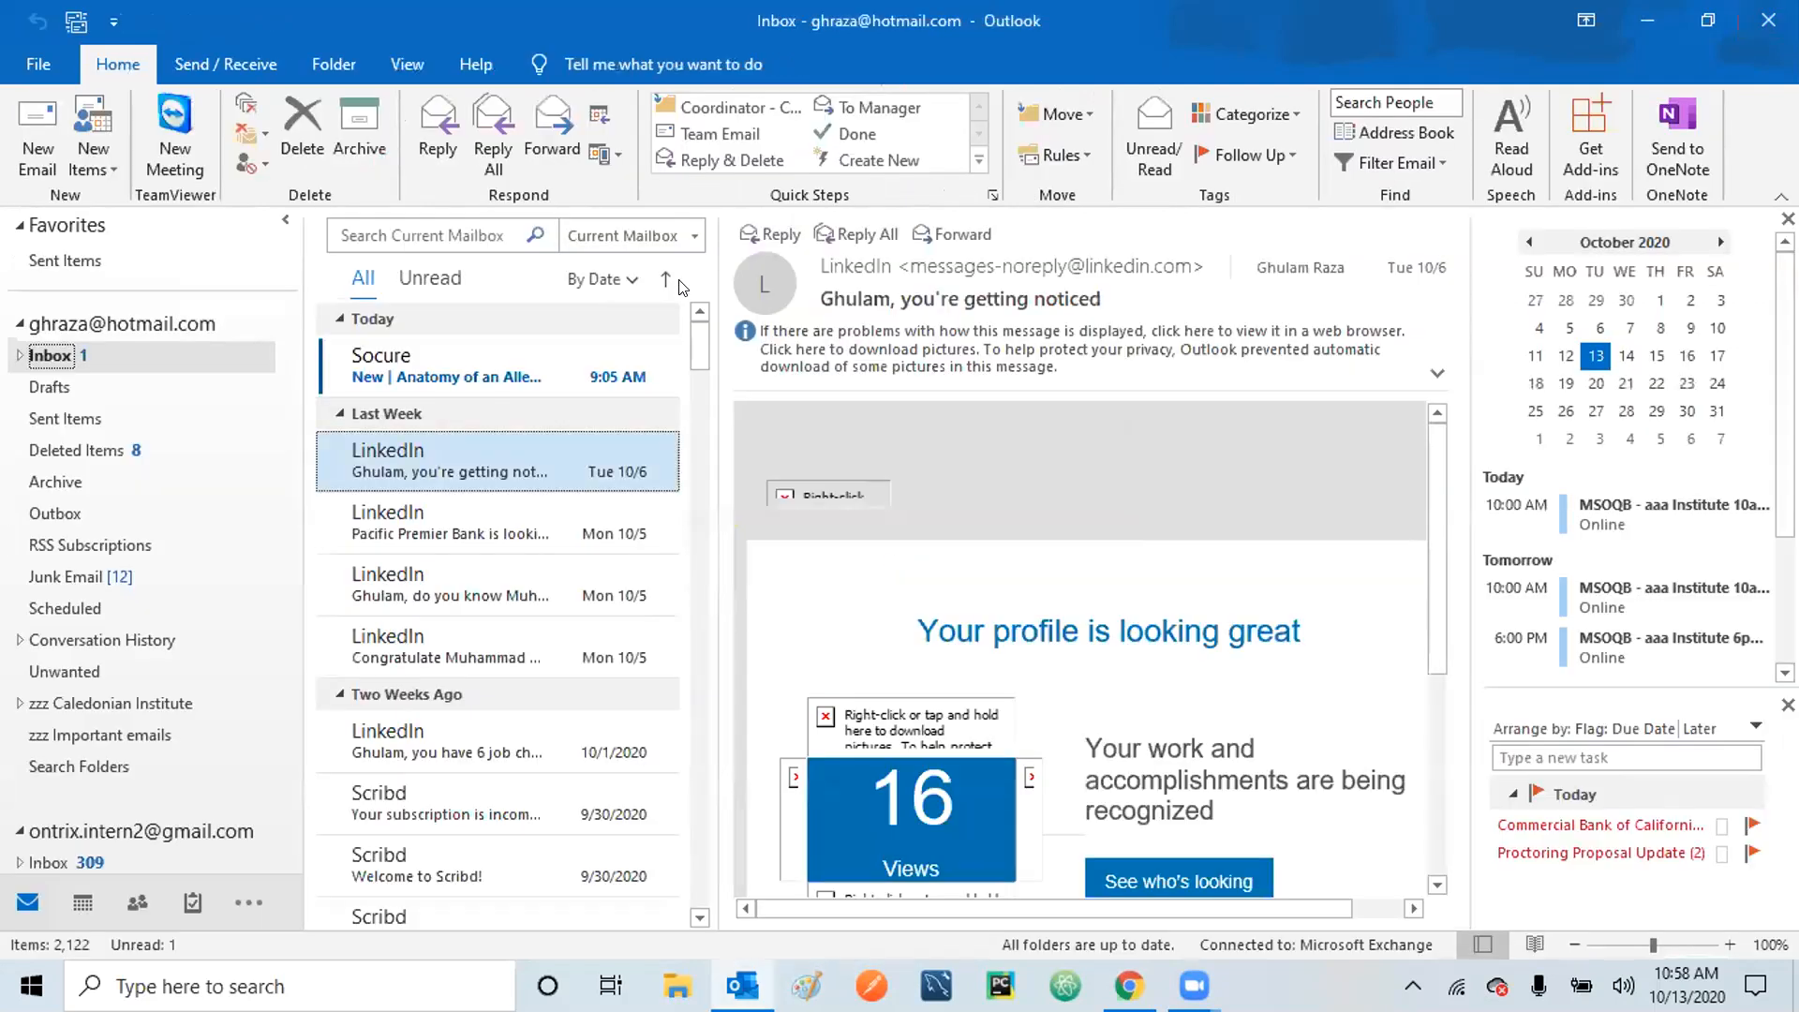
# Reply to the LinkedIn message with pictures allowed, and cancel the Address Book's Select Names dialog.
pyautogui.click(436, 141)
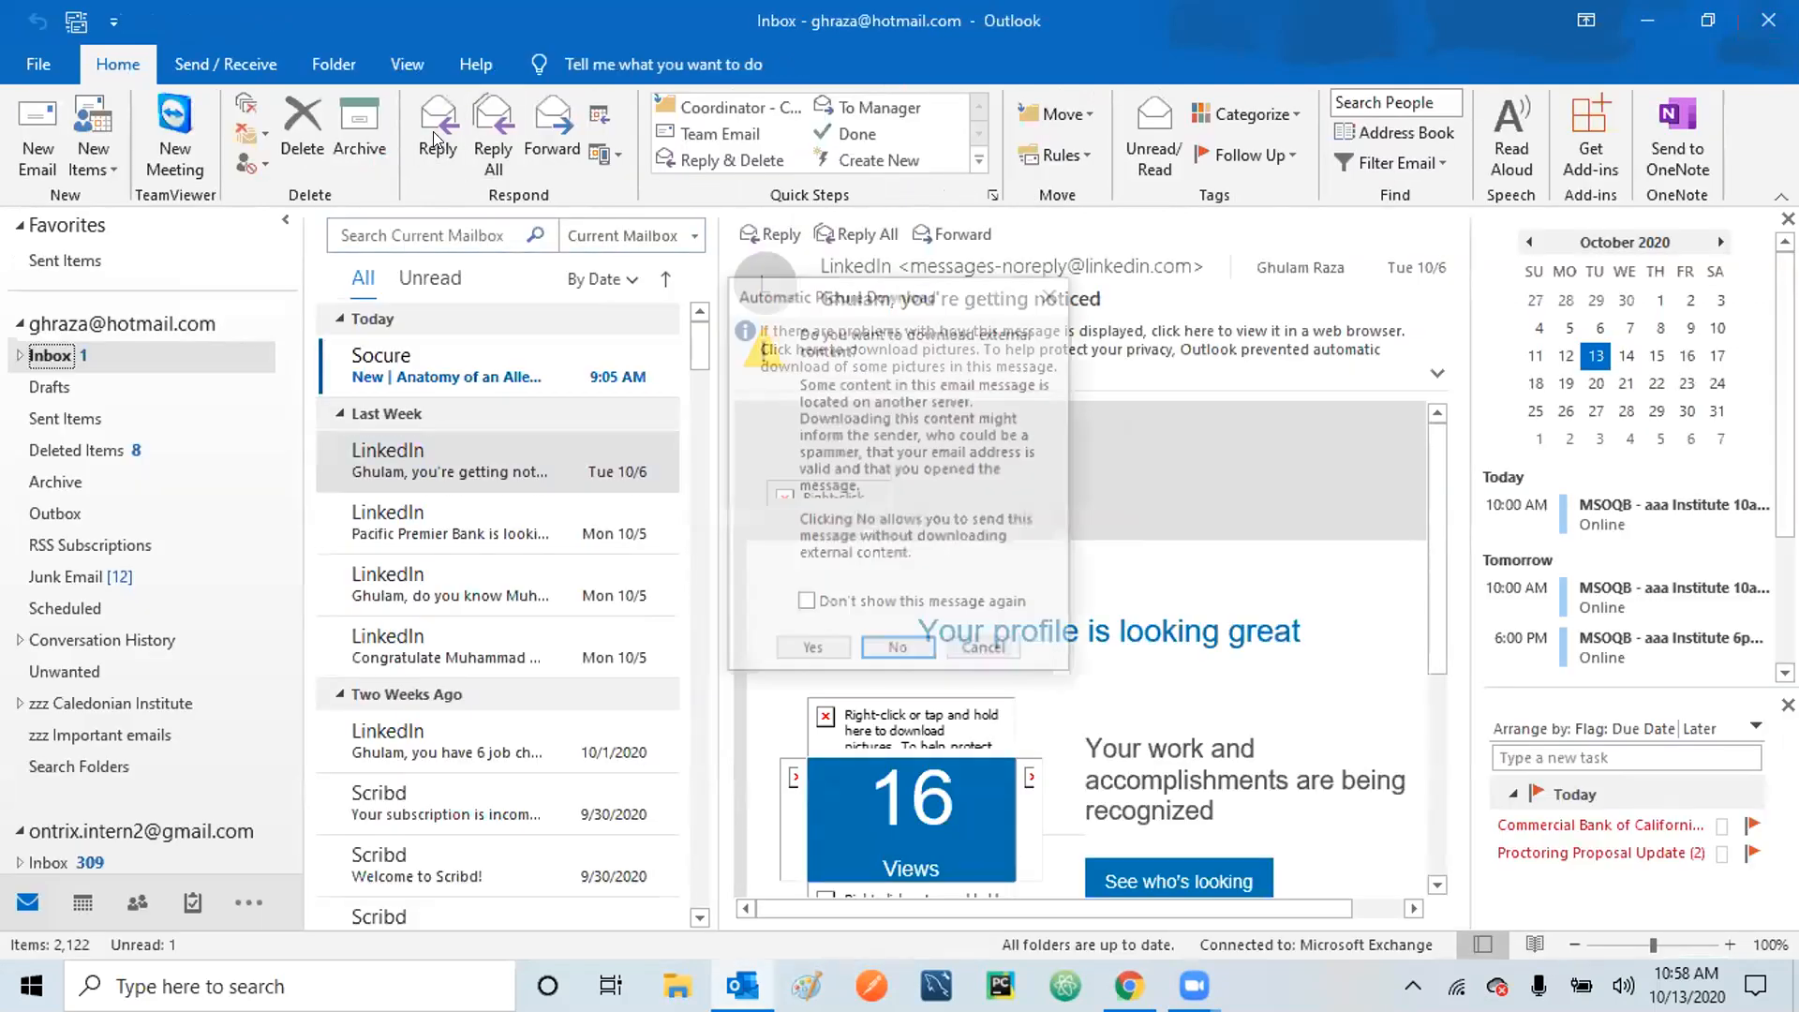
pyautogui.click(808, 651)
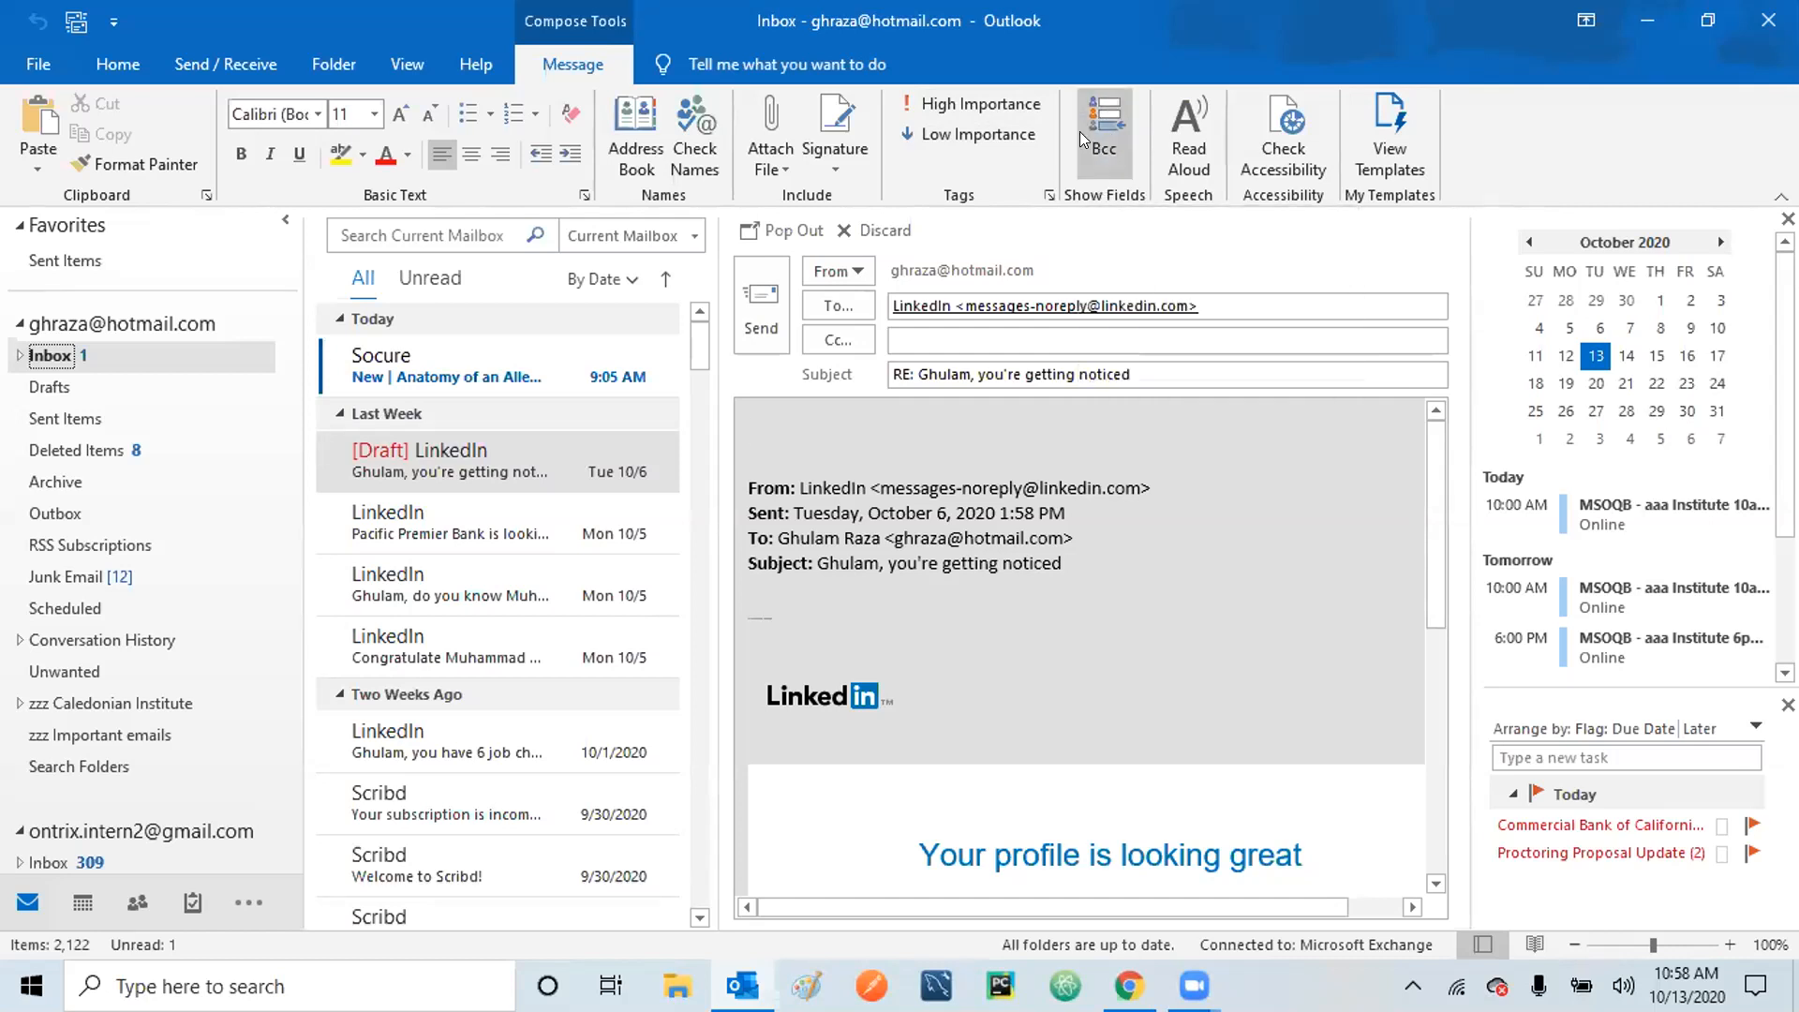
pyautogui.click(635, 131)
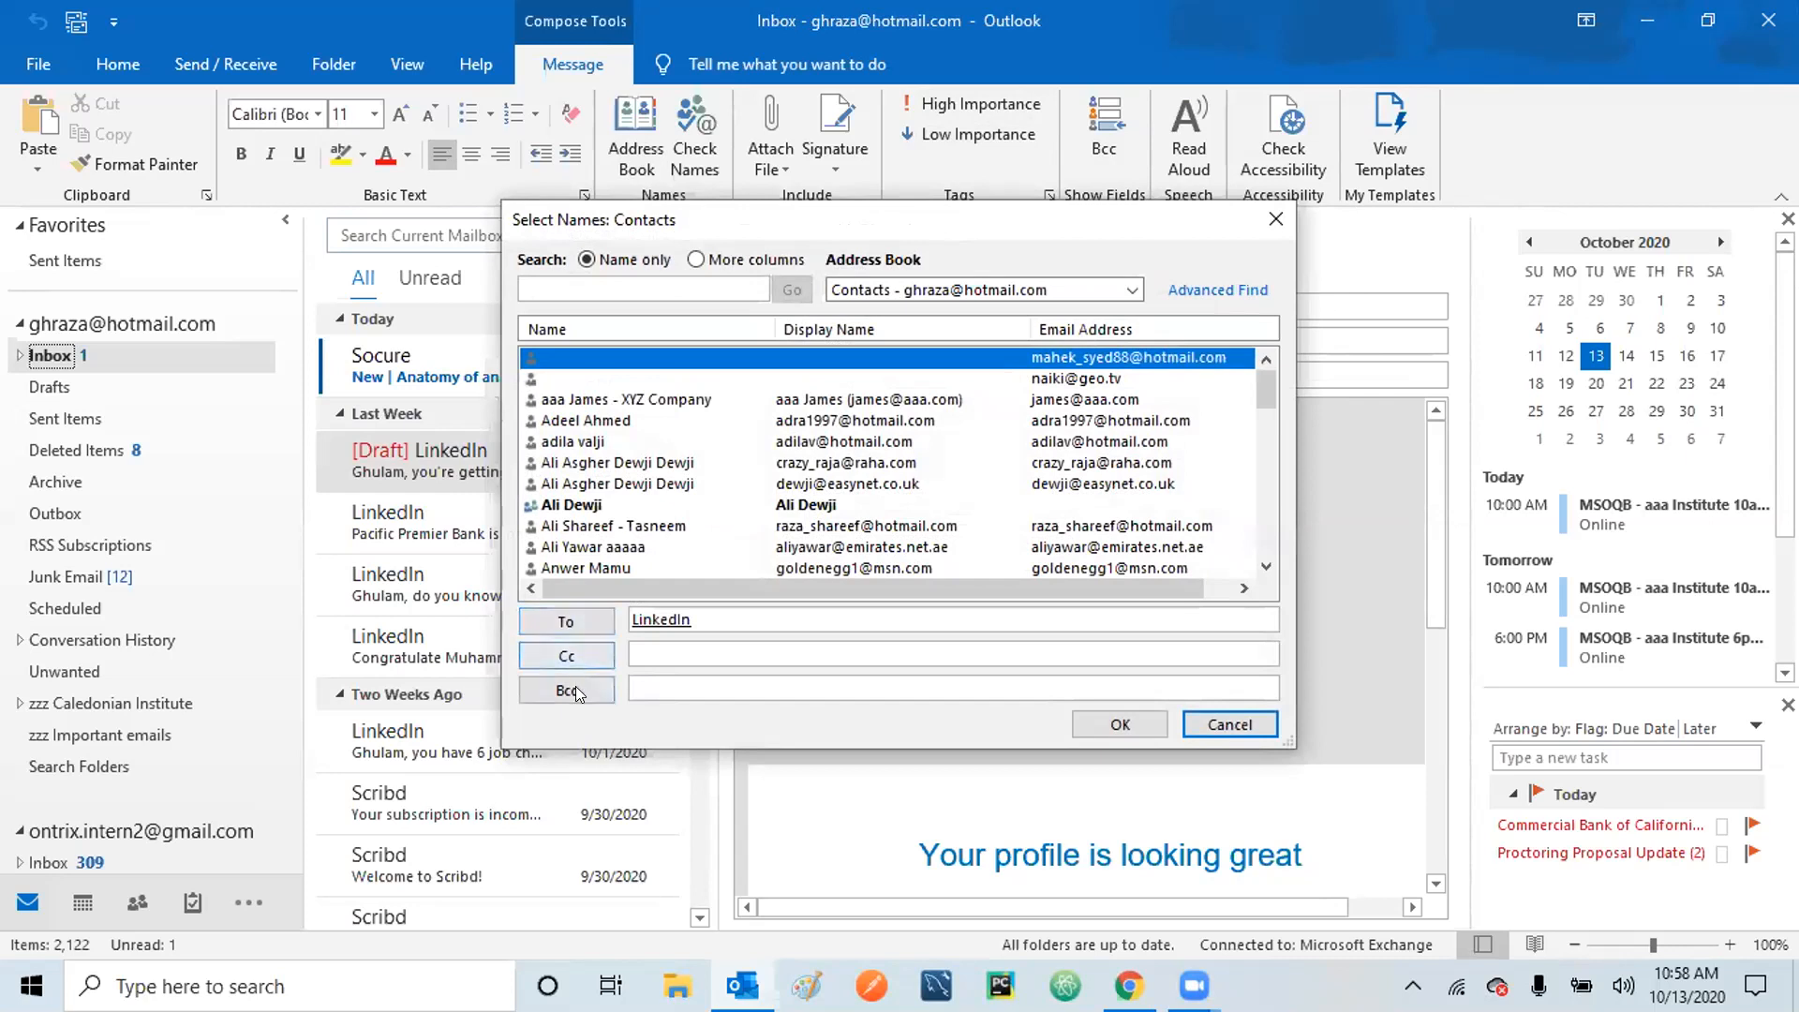
pyautogui.click(1211, 722)
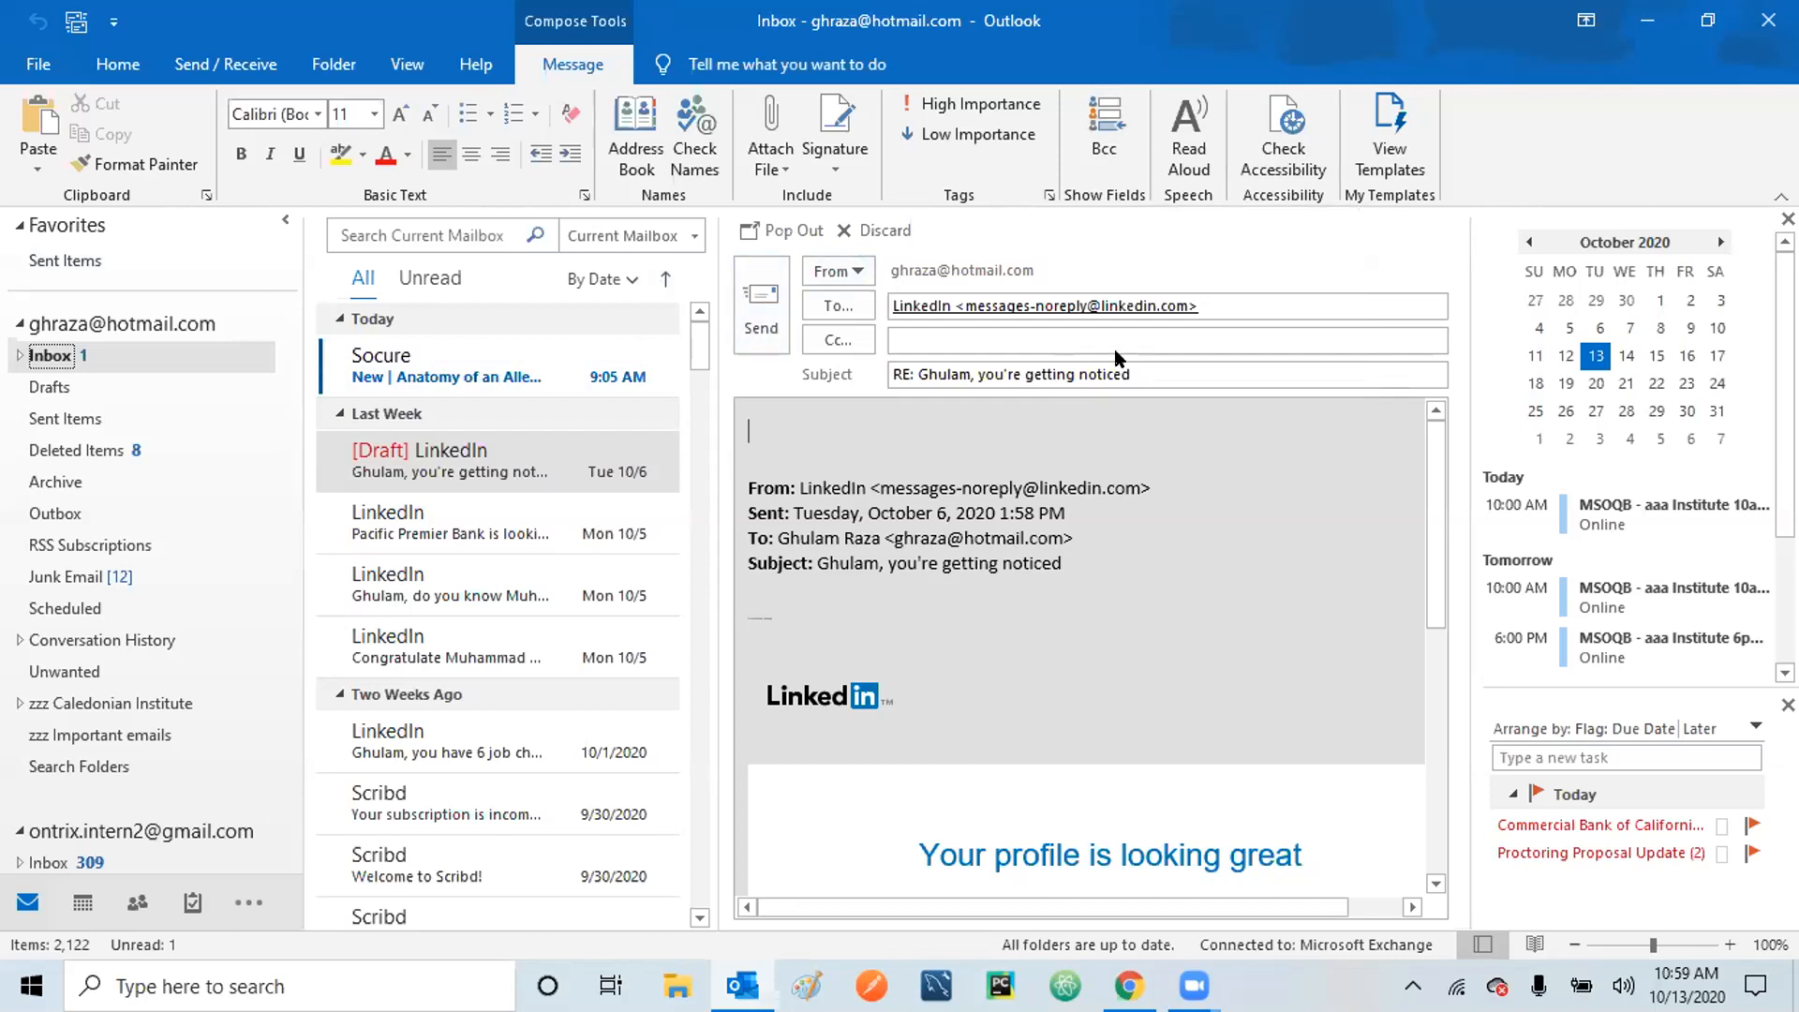
# Discard the LinkedIn draft reply, open a new email, browse its ribbon tabs, then close it unsaved.
pyautogui.click(885, 232)
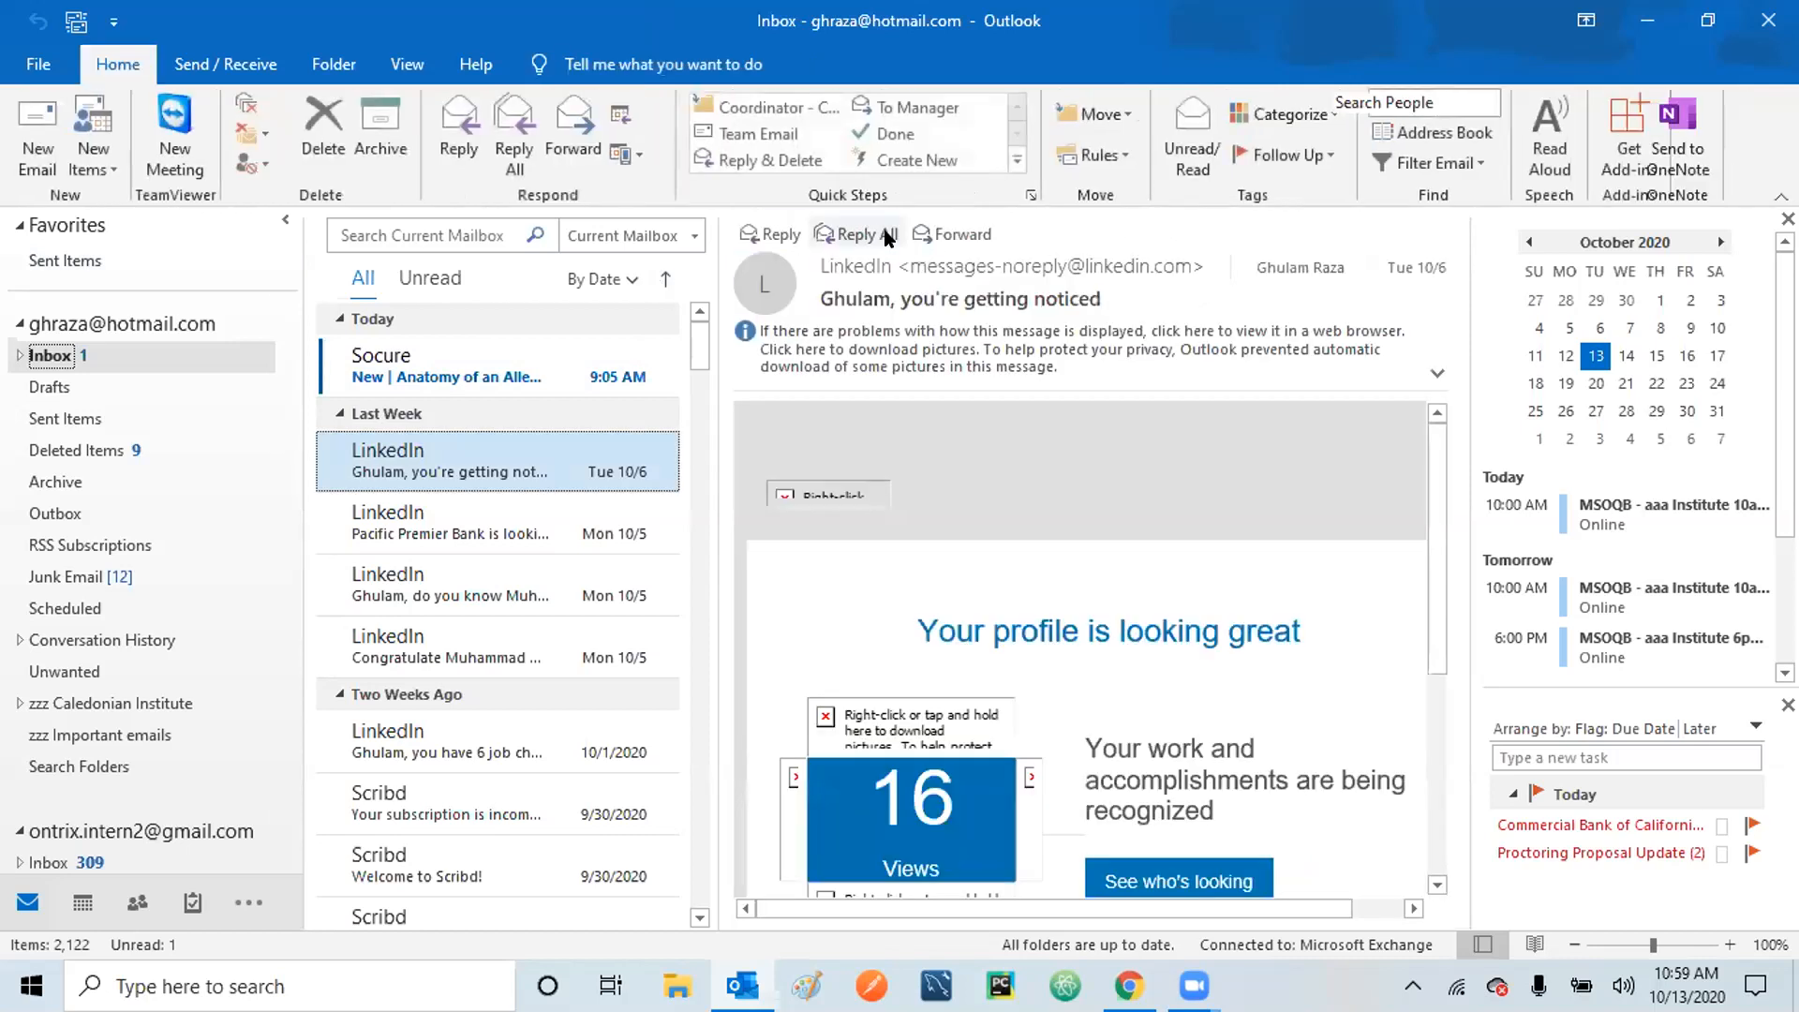
pyautogui.click(35, 133)
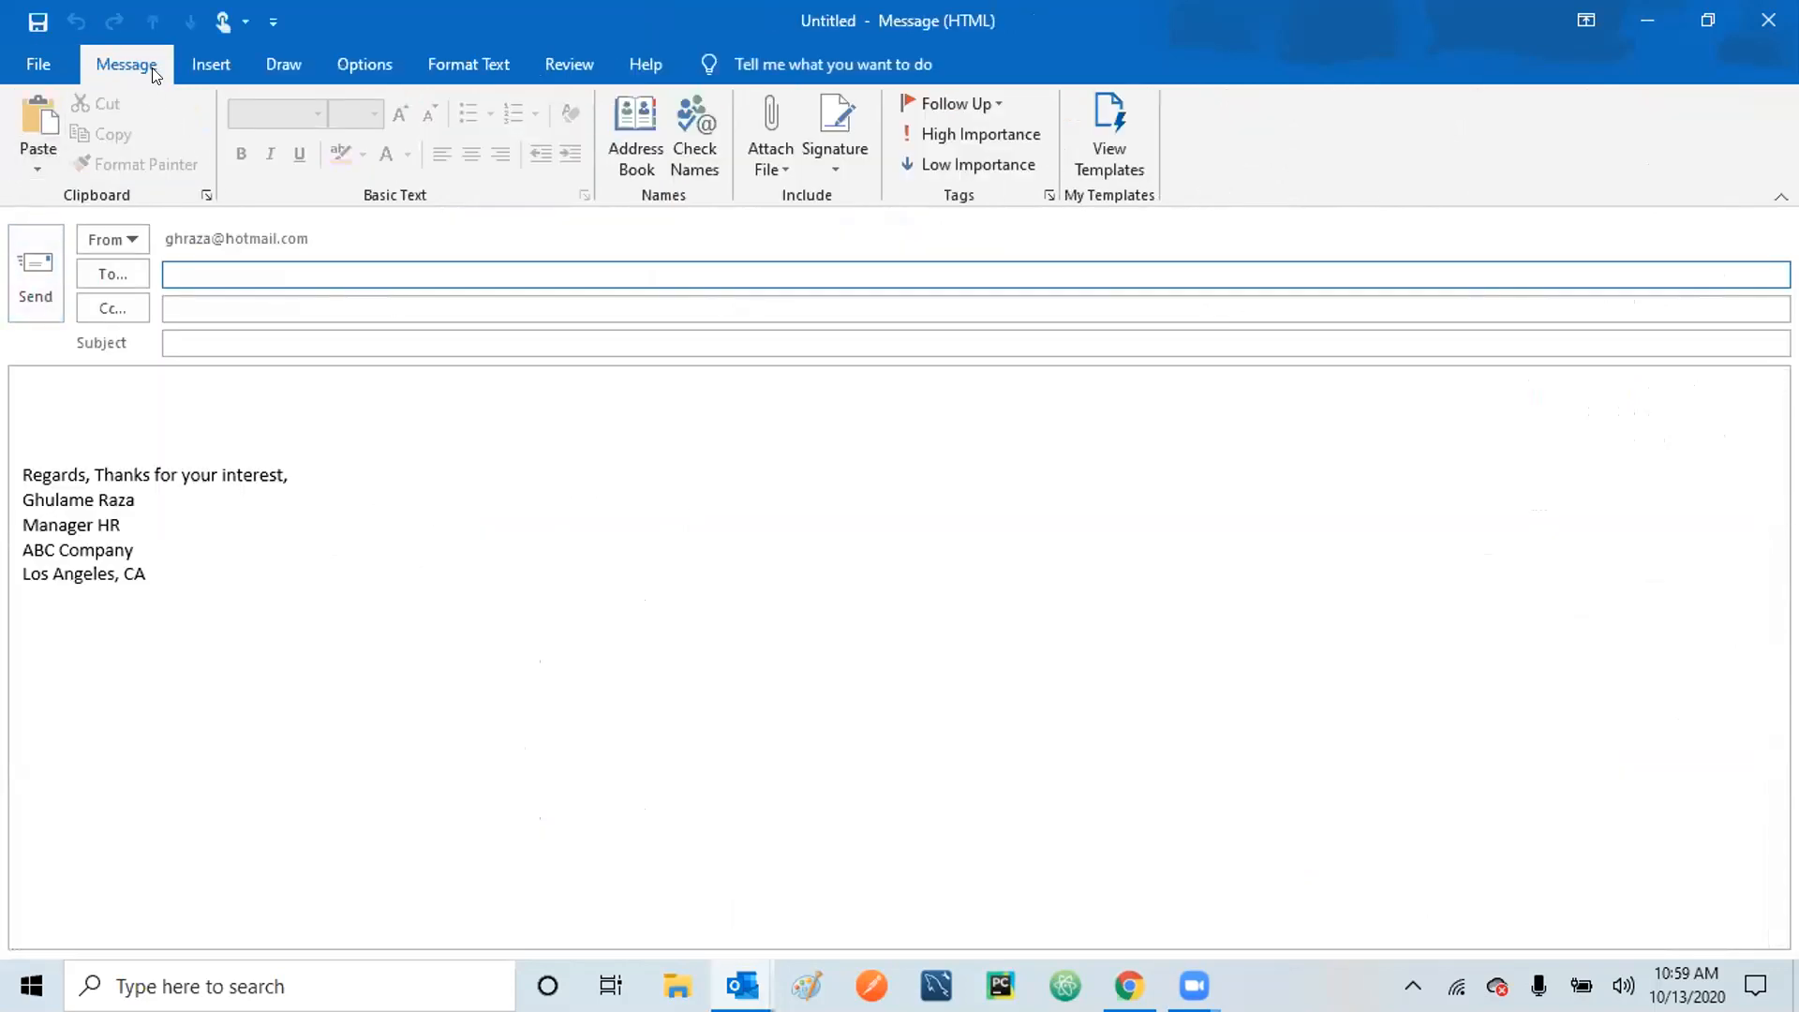
pyautogui.click(199, 66)
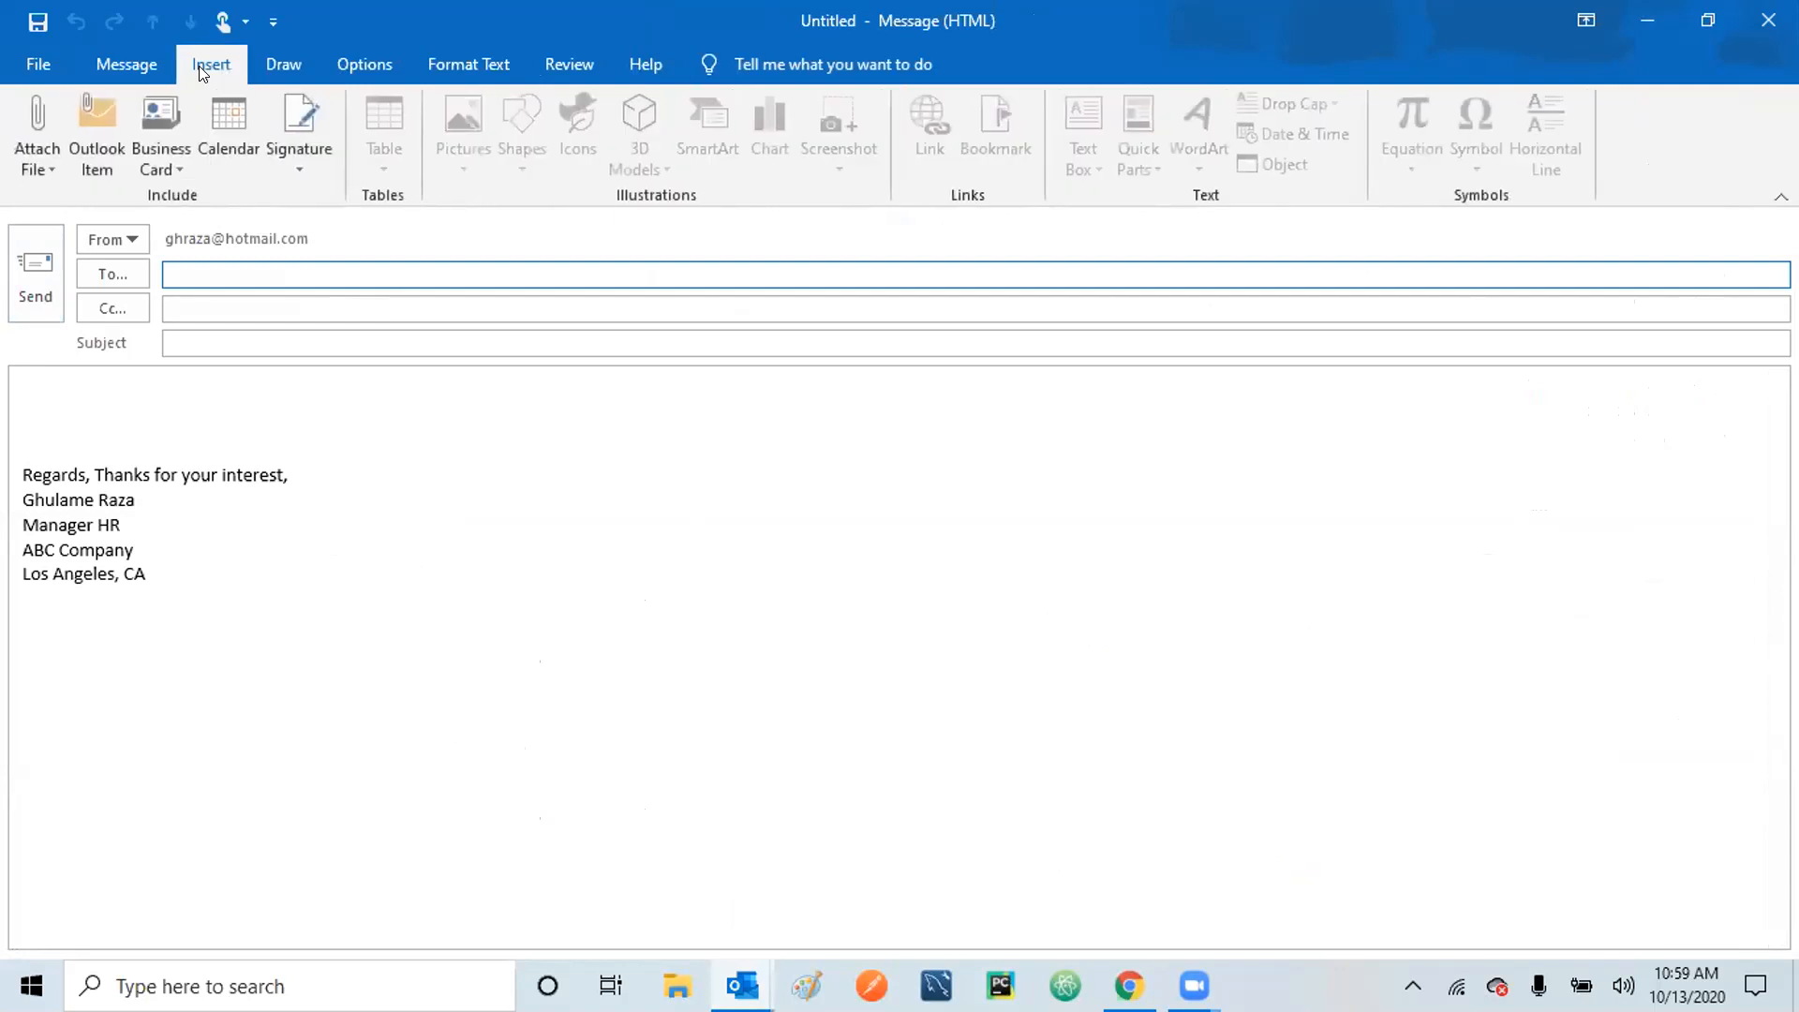
pyautogui.click(278, 63)
pyautogui.click(349, 64)
pyautogui.click(468, 57)
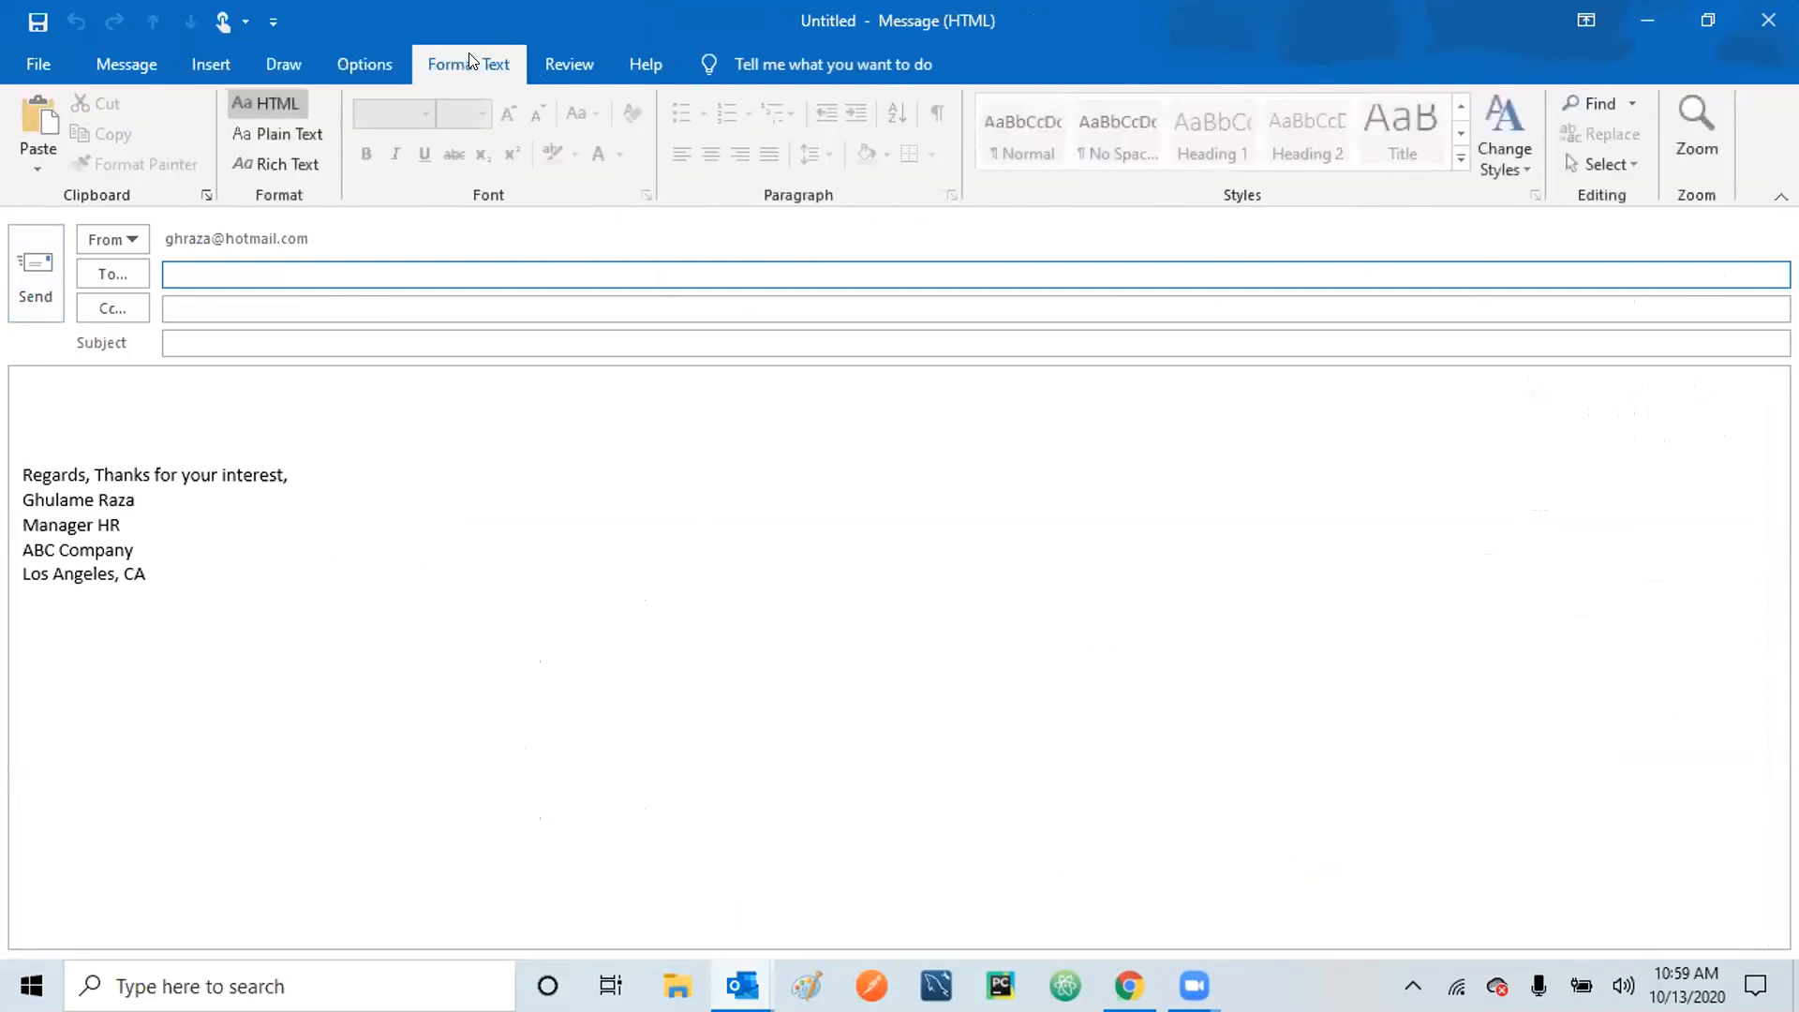
pyautogui.click(555, 67)
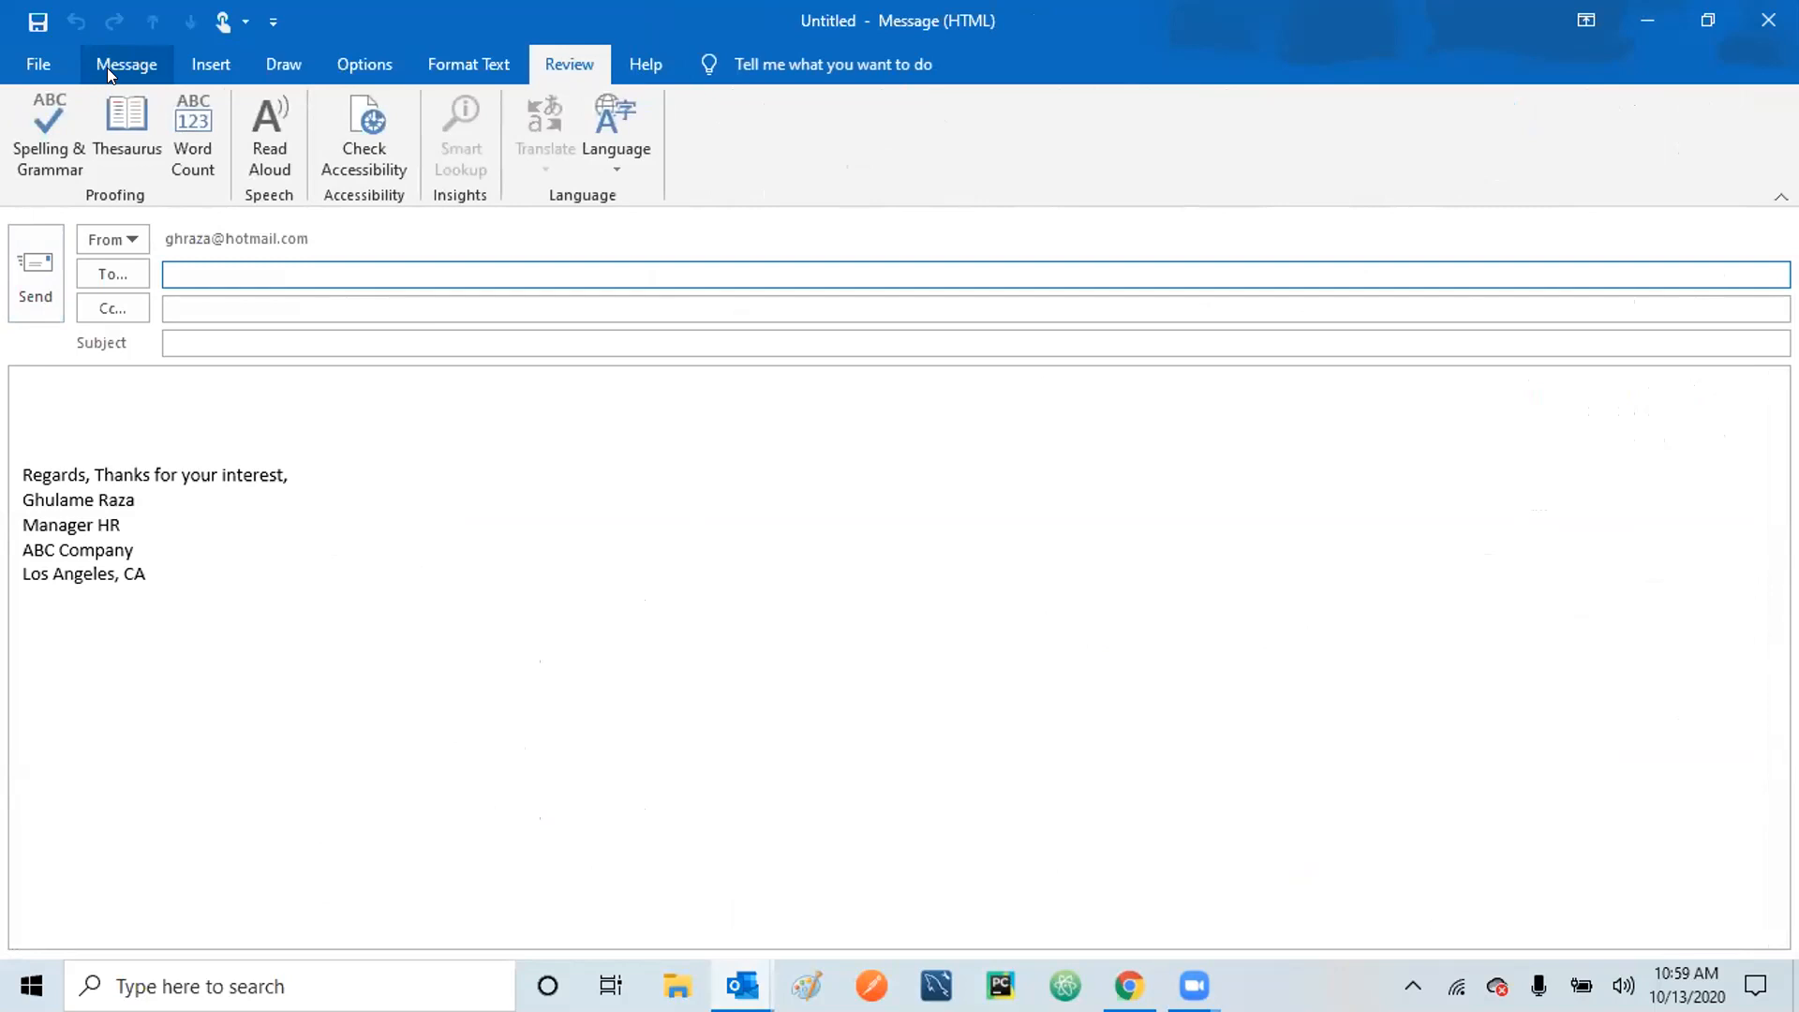
pyautogui.click(1769, 19)
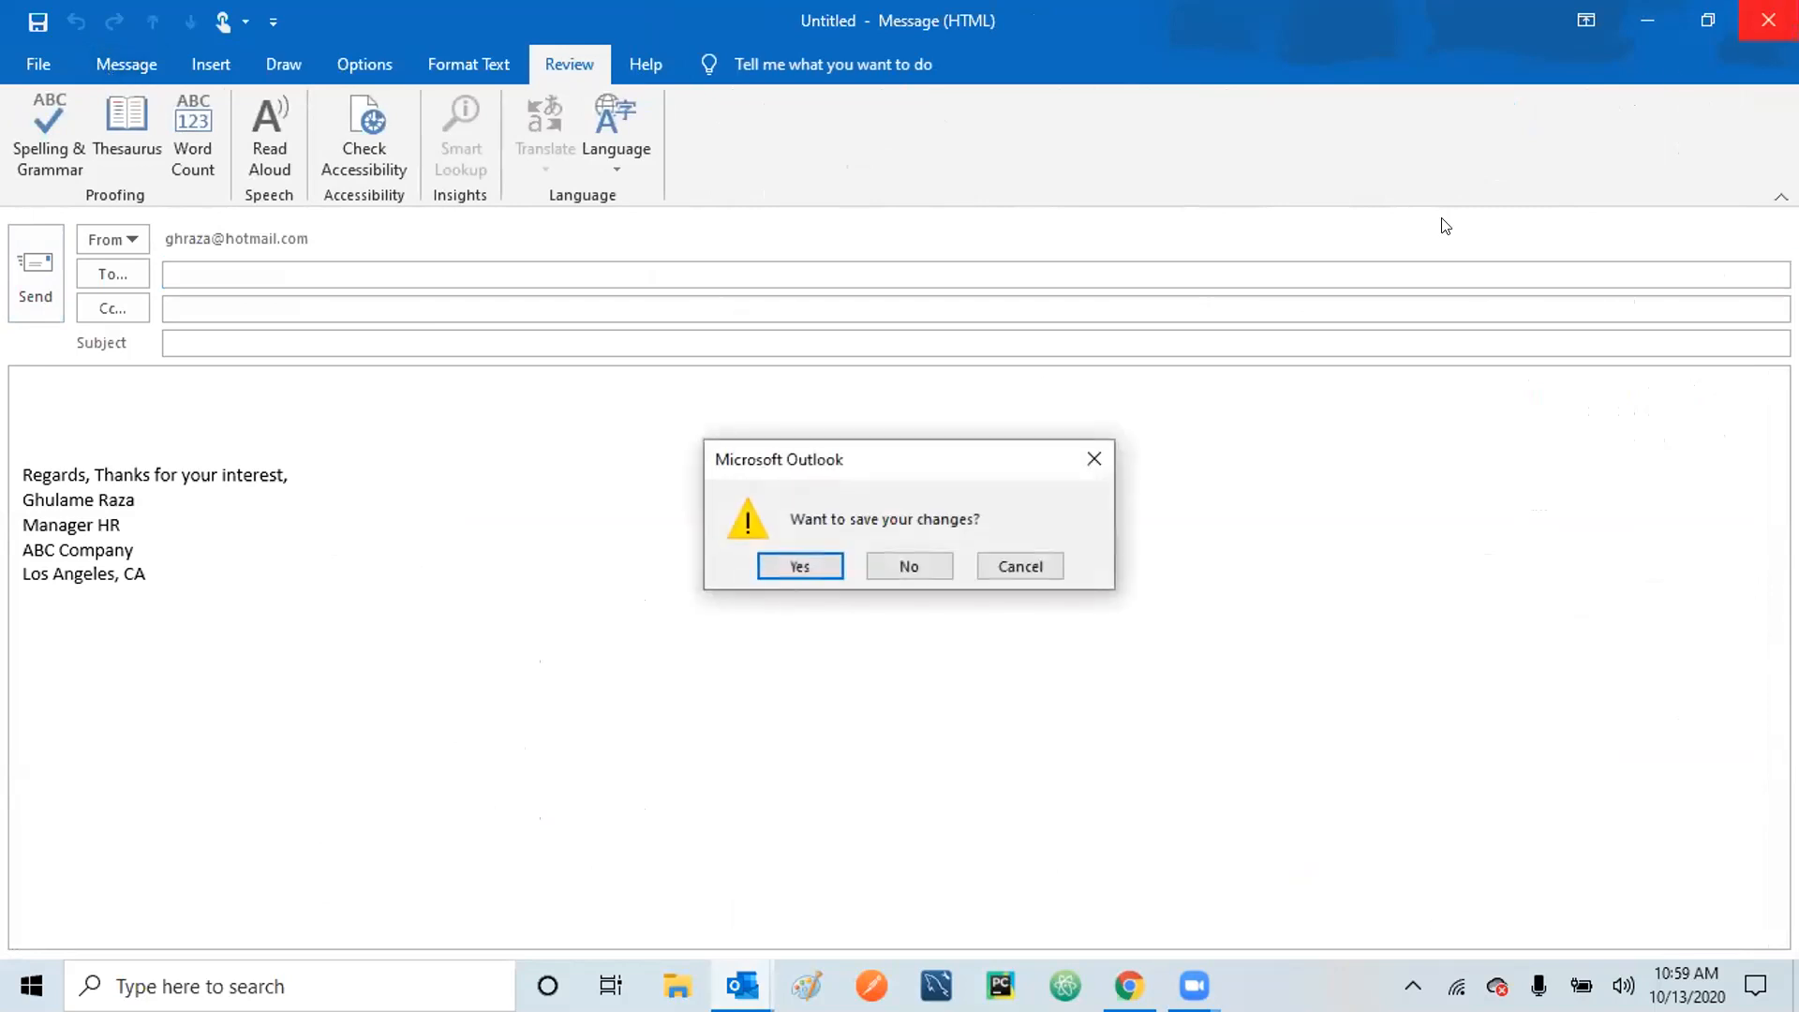
pyautogui.click(909, 566)
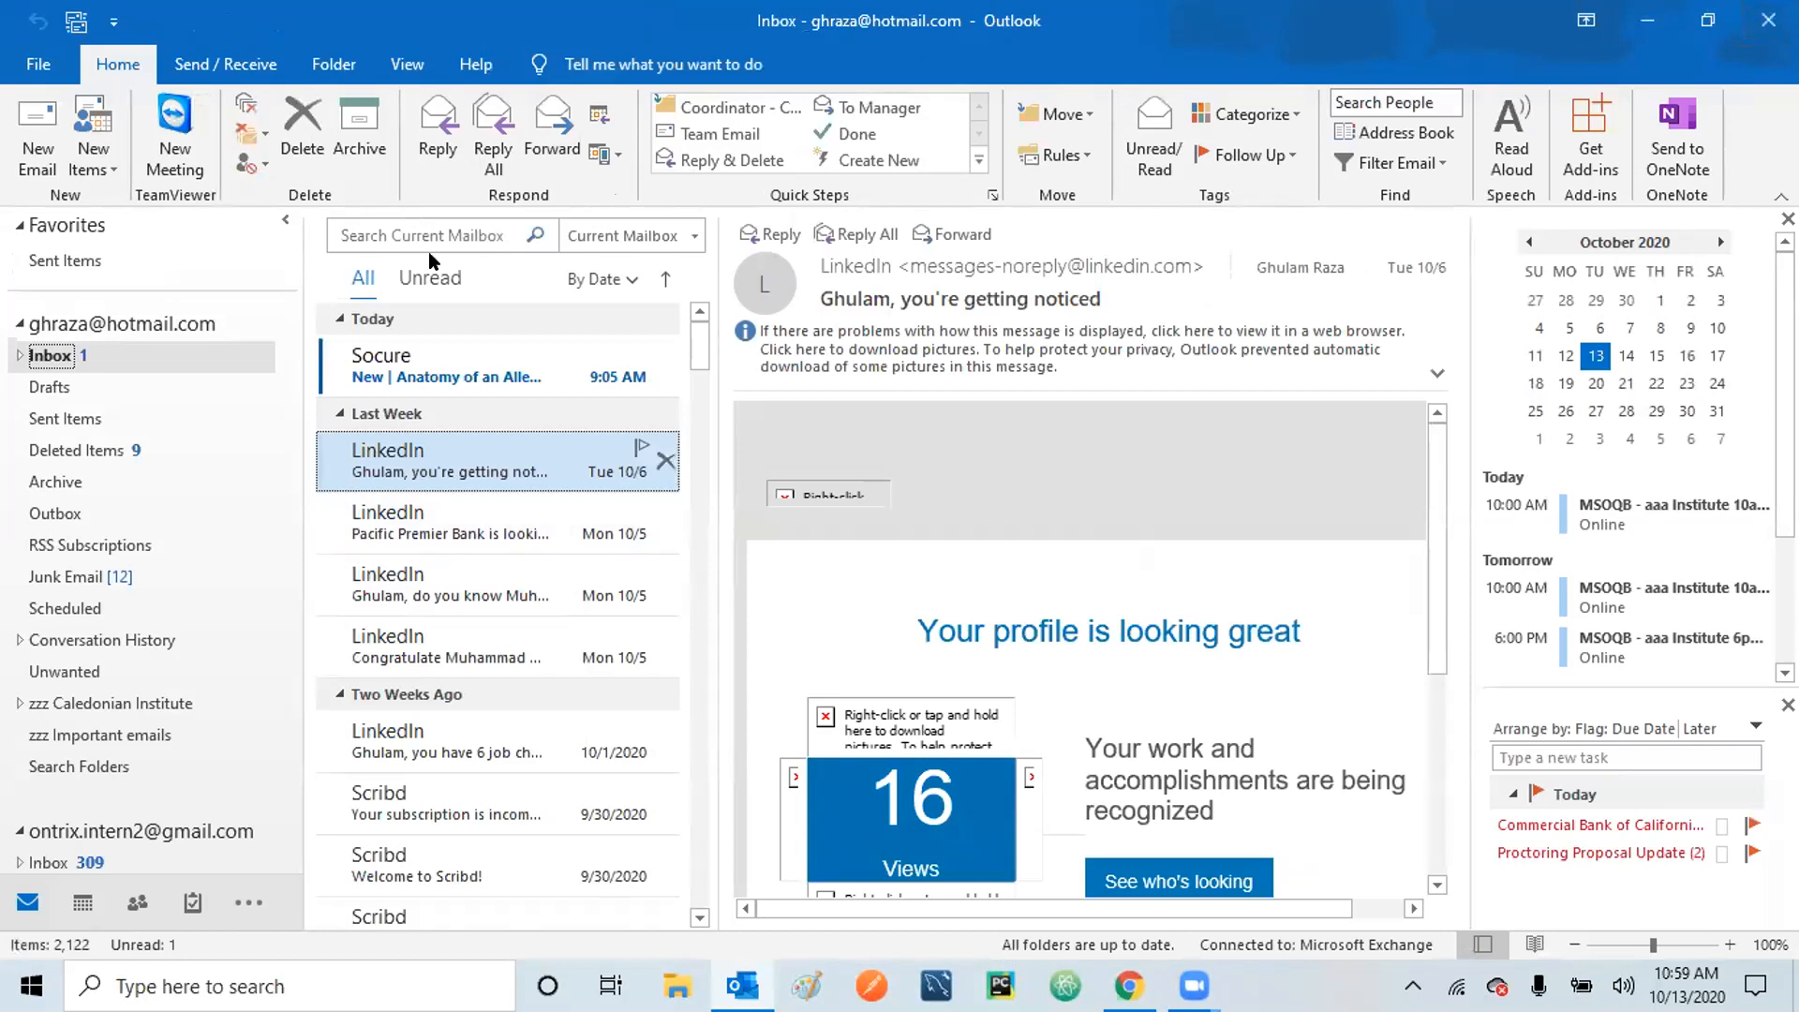
# Start a reply to the LinkedIn message with pictures downloaded and browse the ribbon tabs.
pyautogui.click(431, 140)
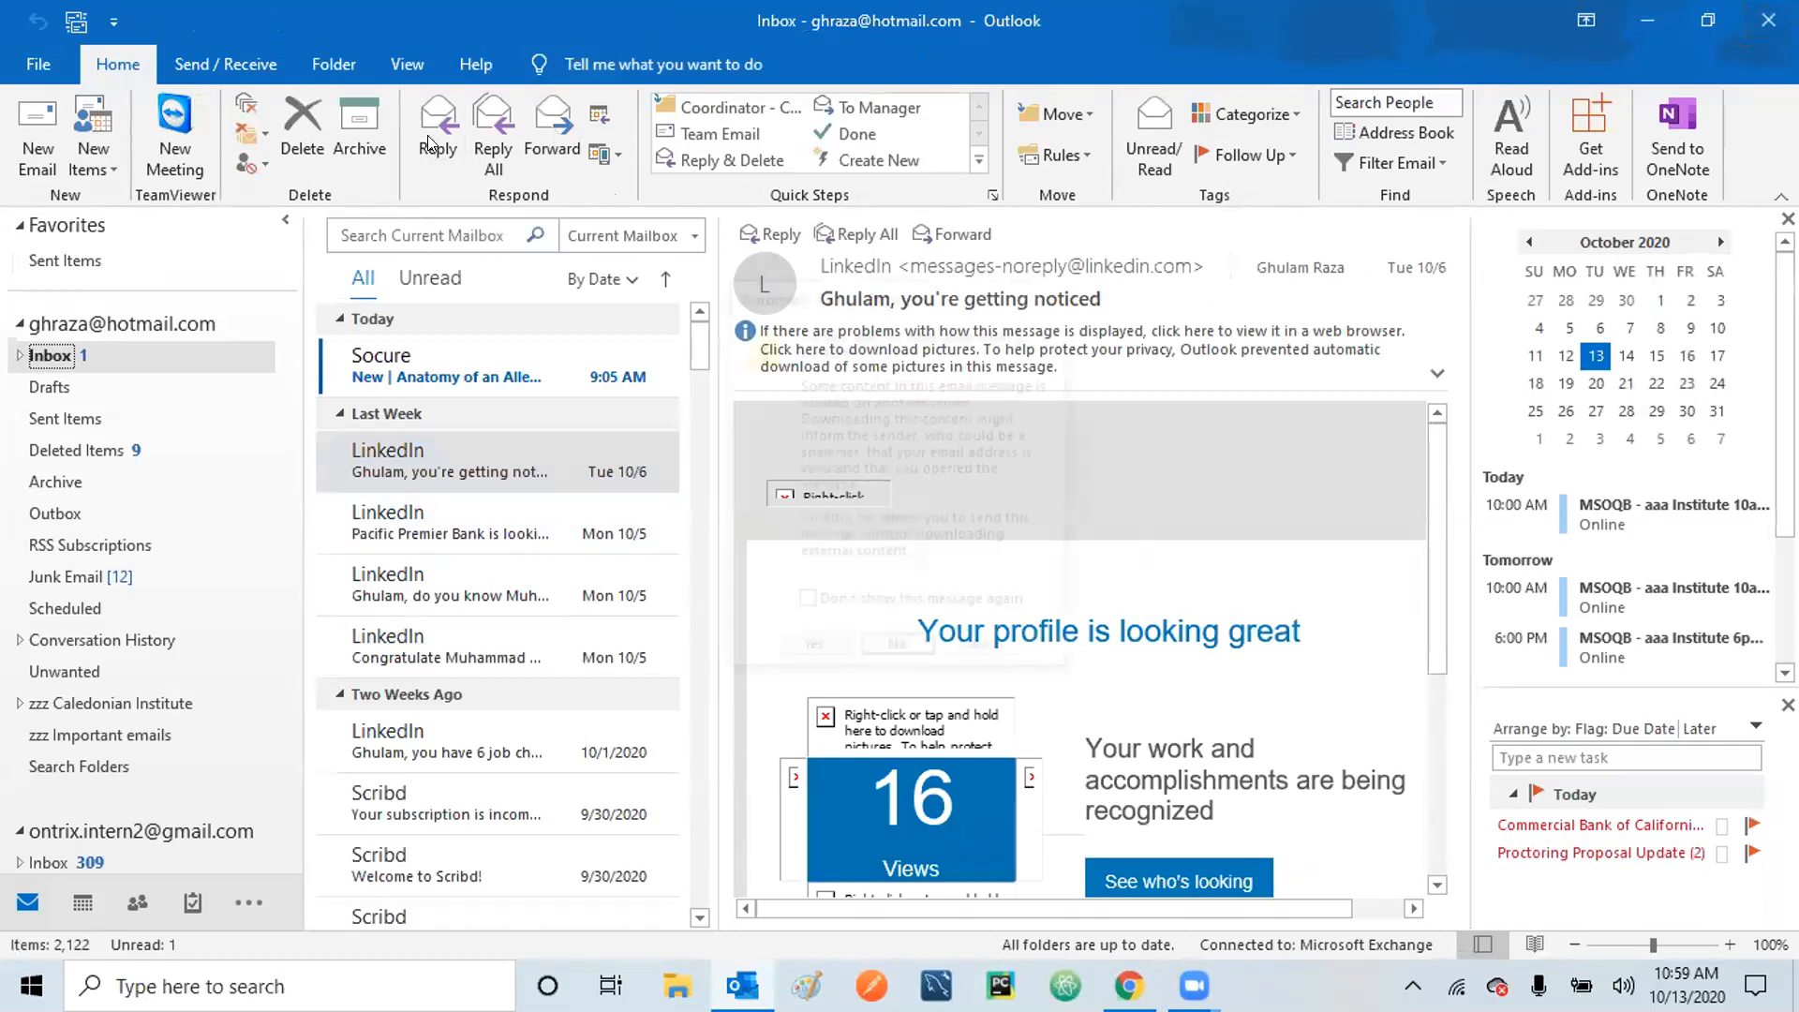
pyautogui.click(810, 647)
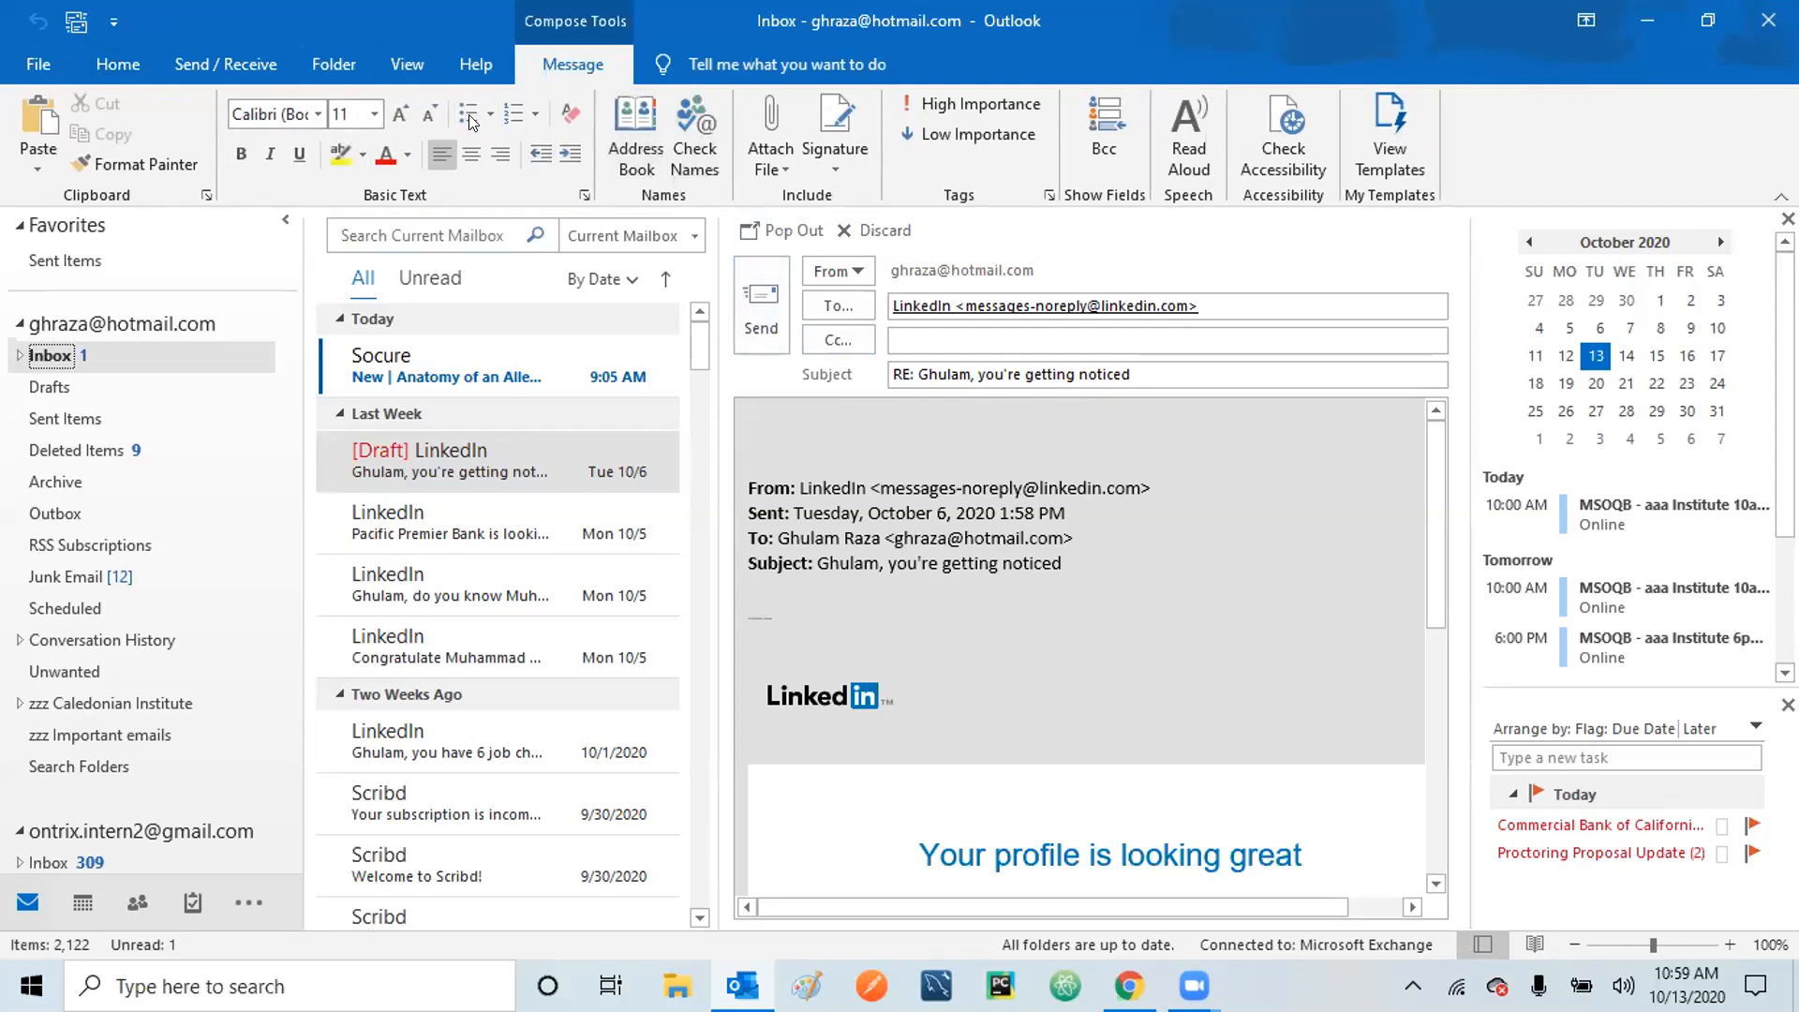
pyautogui.click(118, 64)
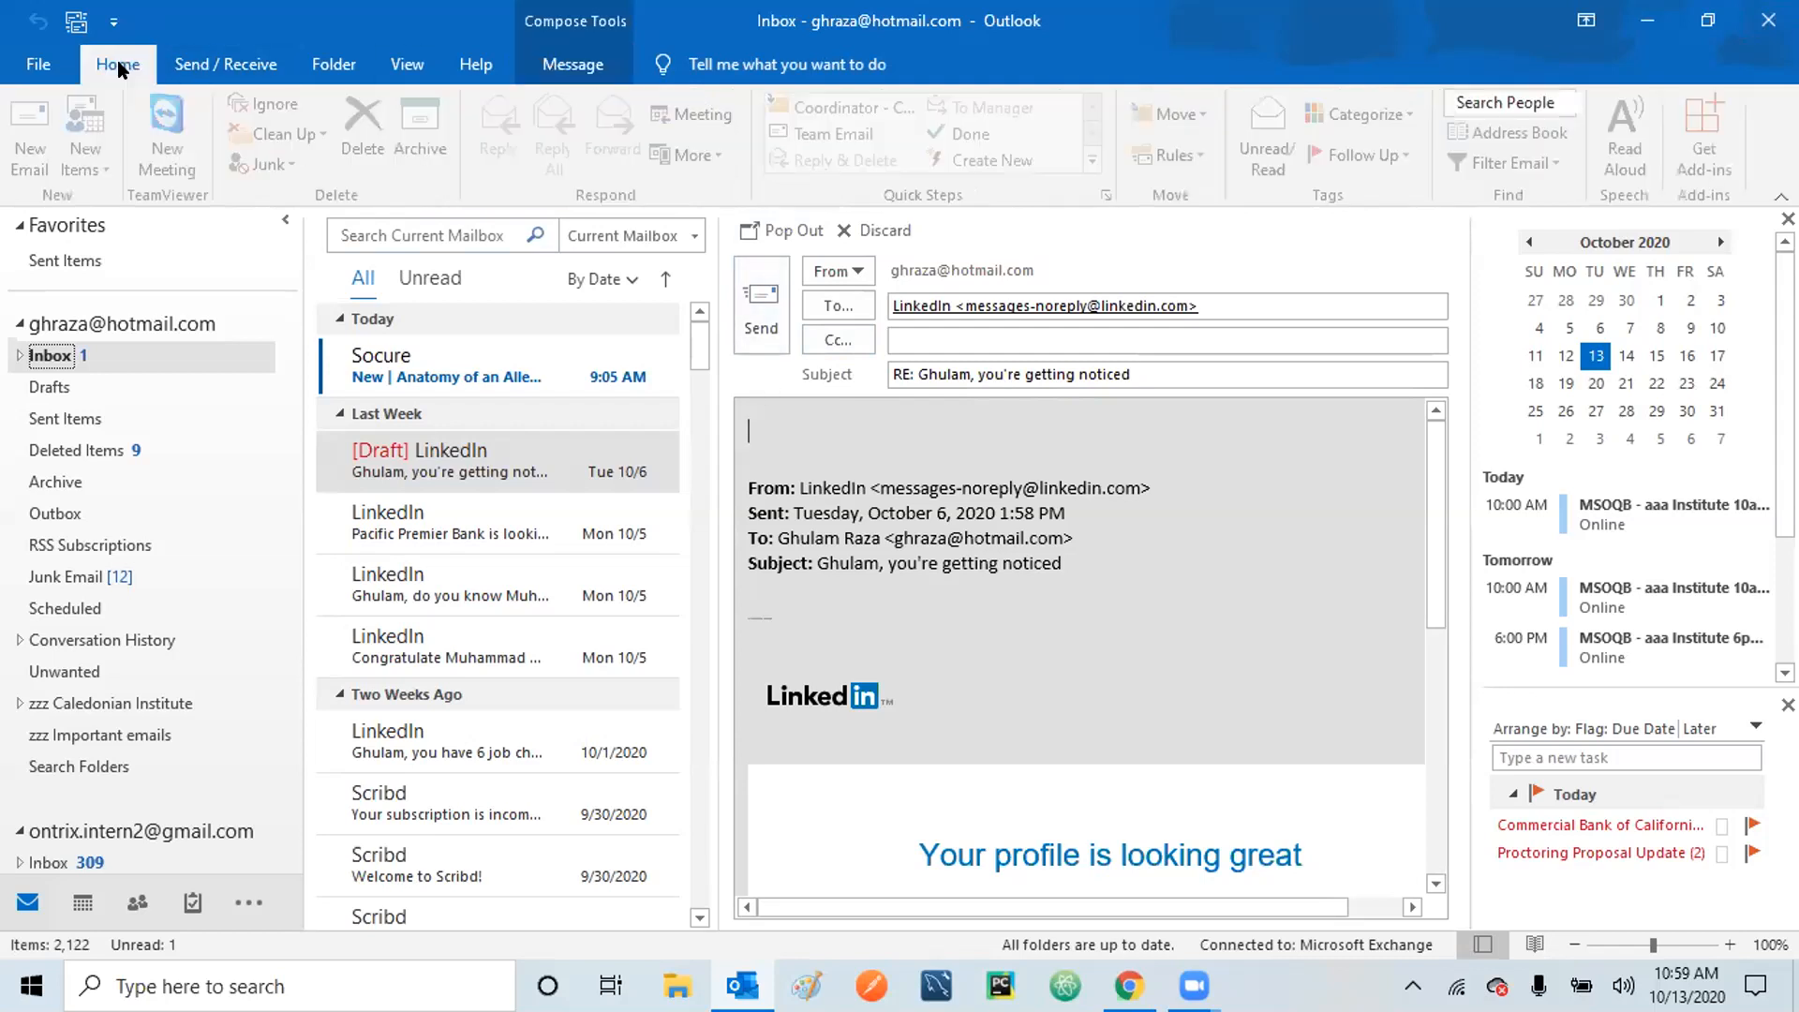
pyautogui.click(190, 62)
pyautogui.click(334, 63)
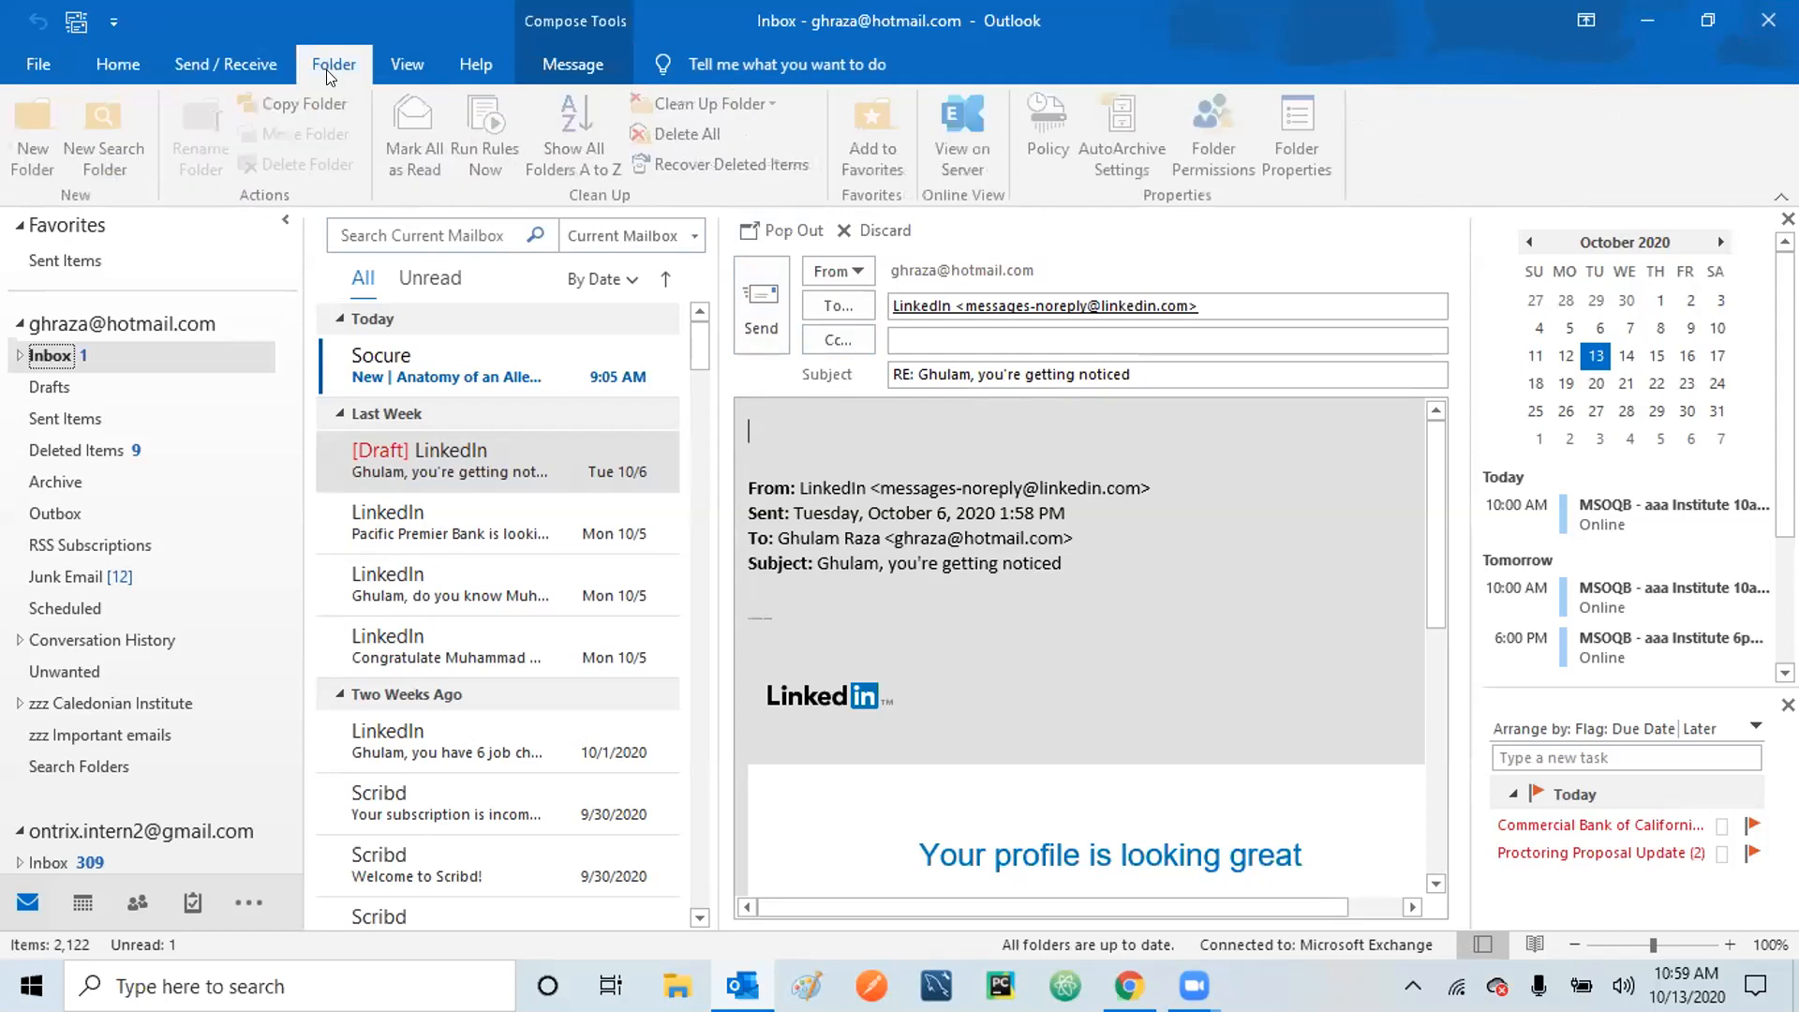
pyautogui.click(405, 66)
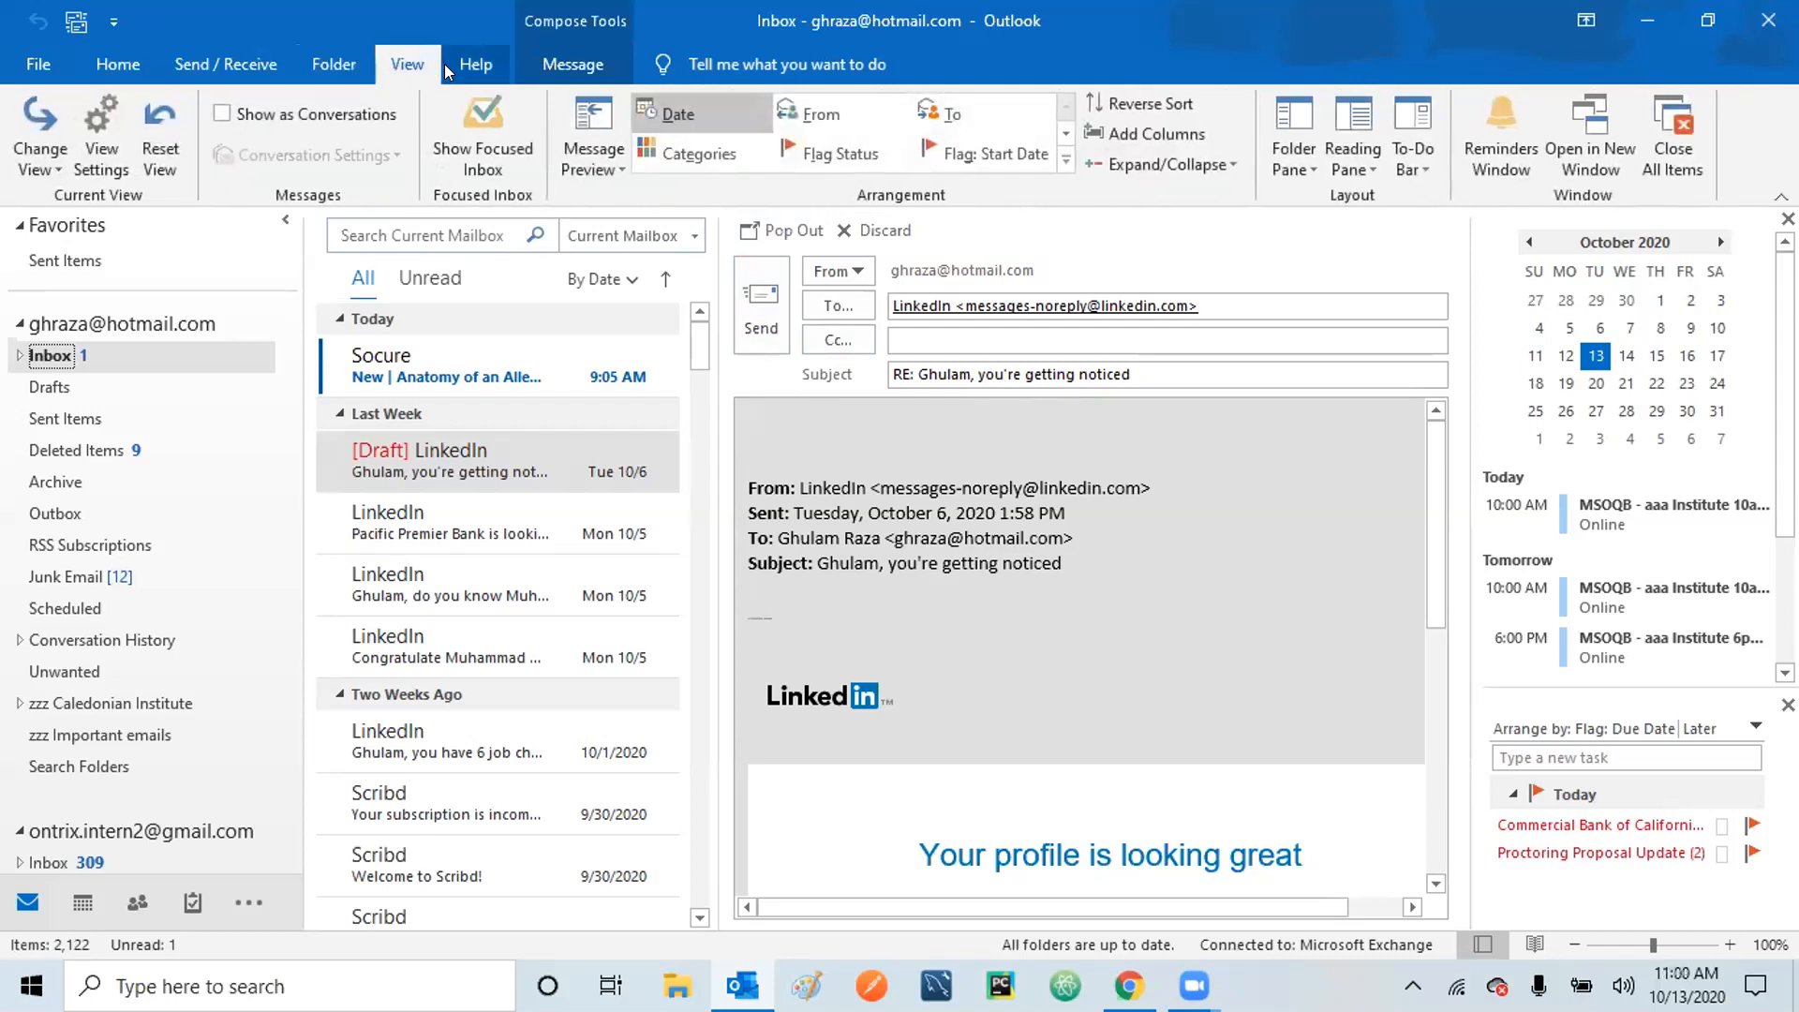
pyautogui.click(550, 58)
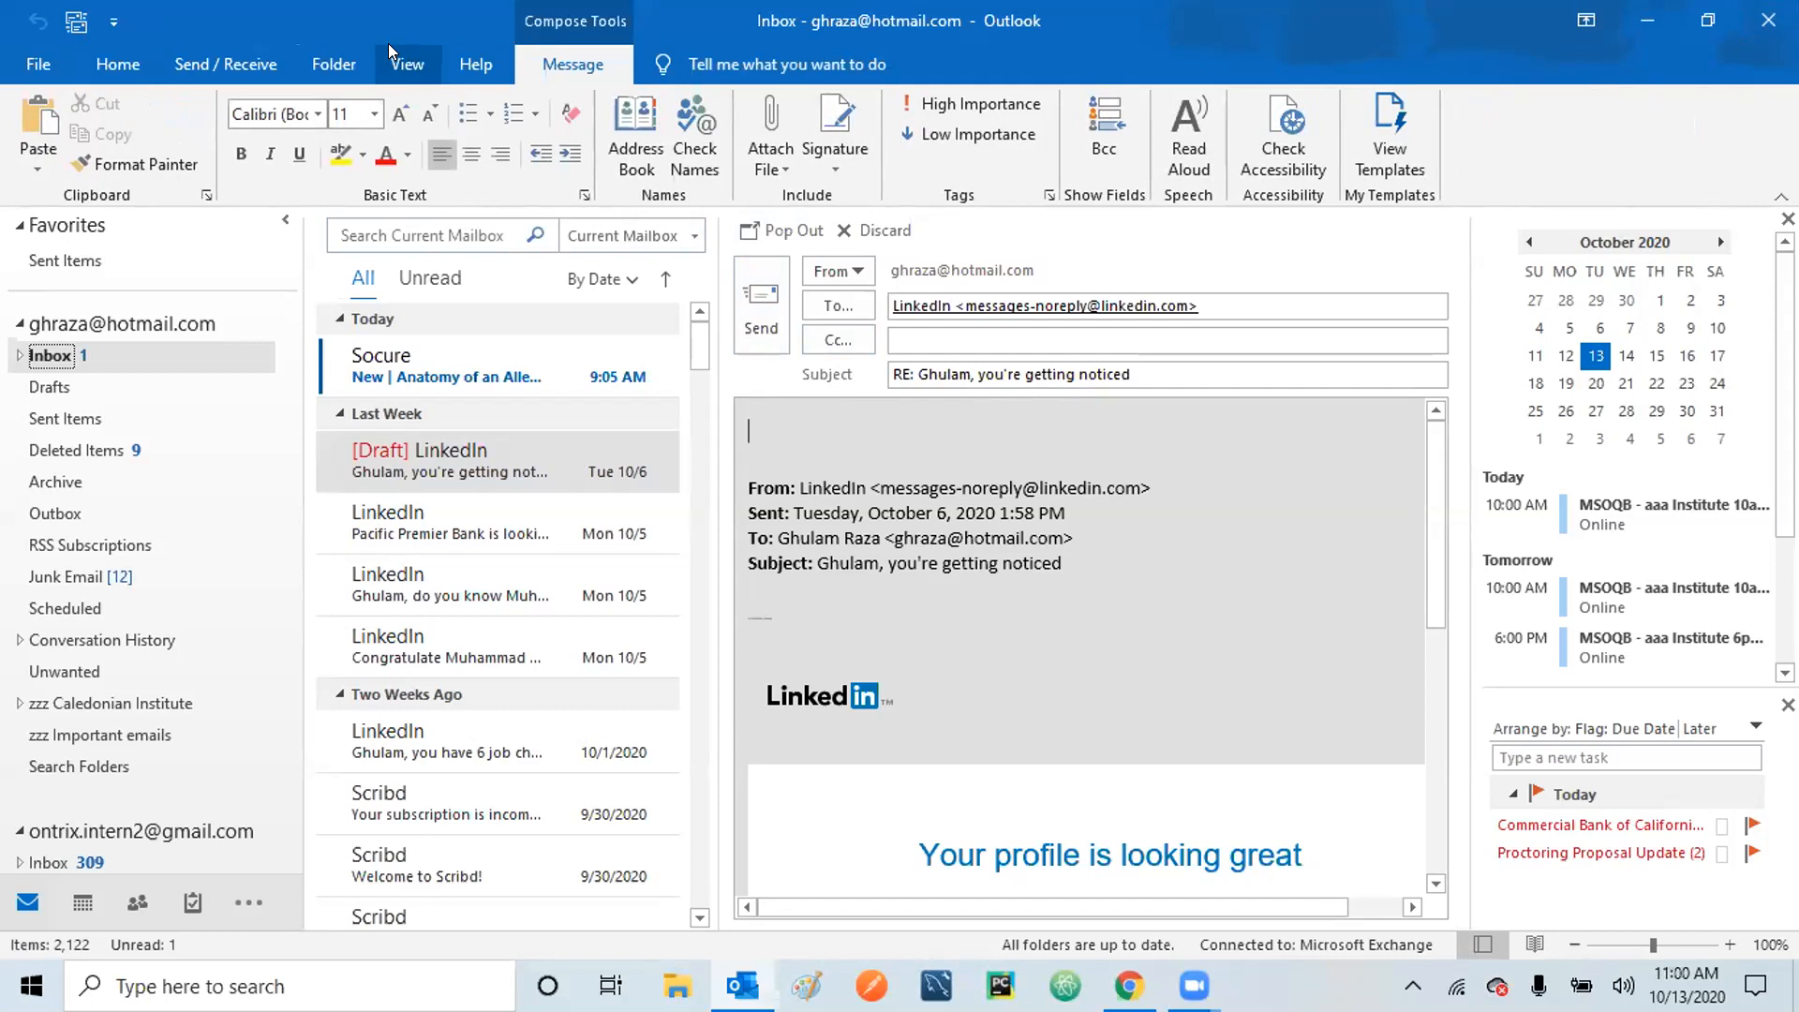
# Browse the Home, Send/Receive, Folder and View tabs again, then discard the draft reply.
pyautogui.click(148, 65)
pyautogui.click(225, 63)
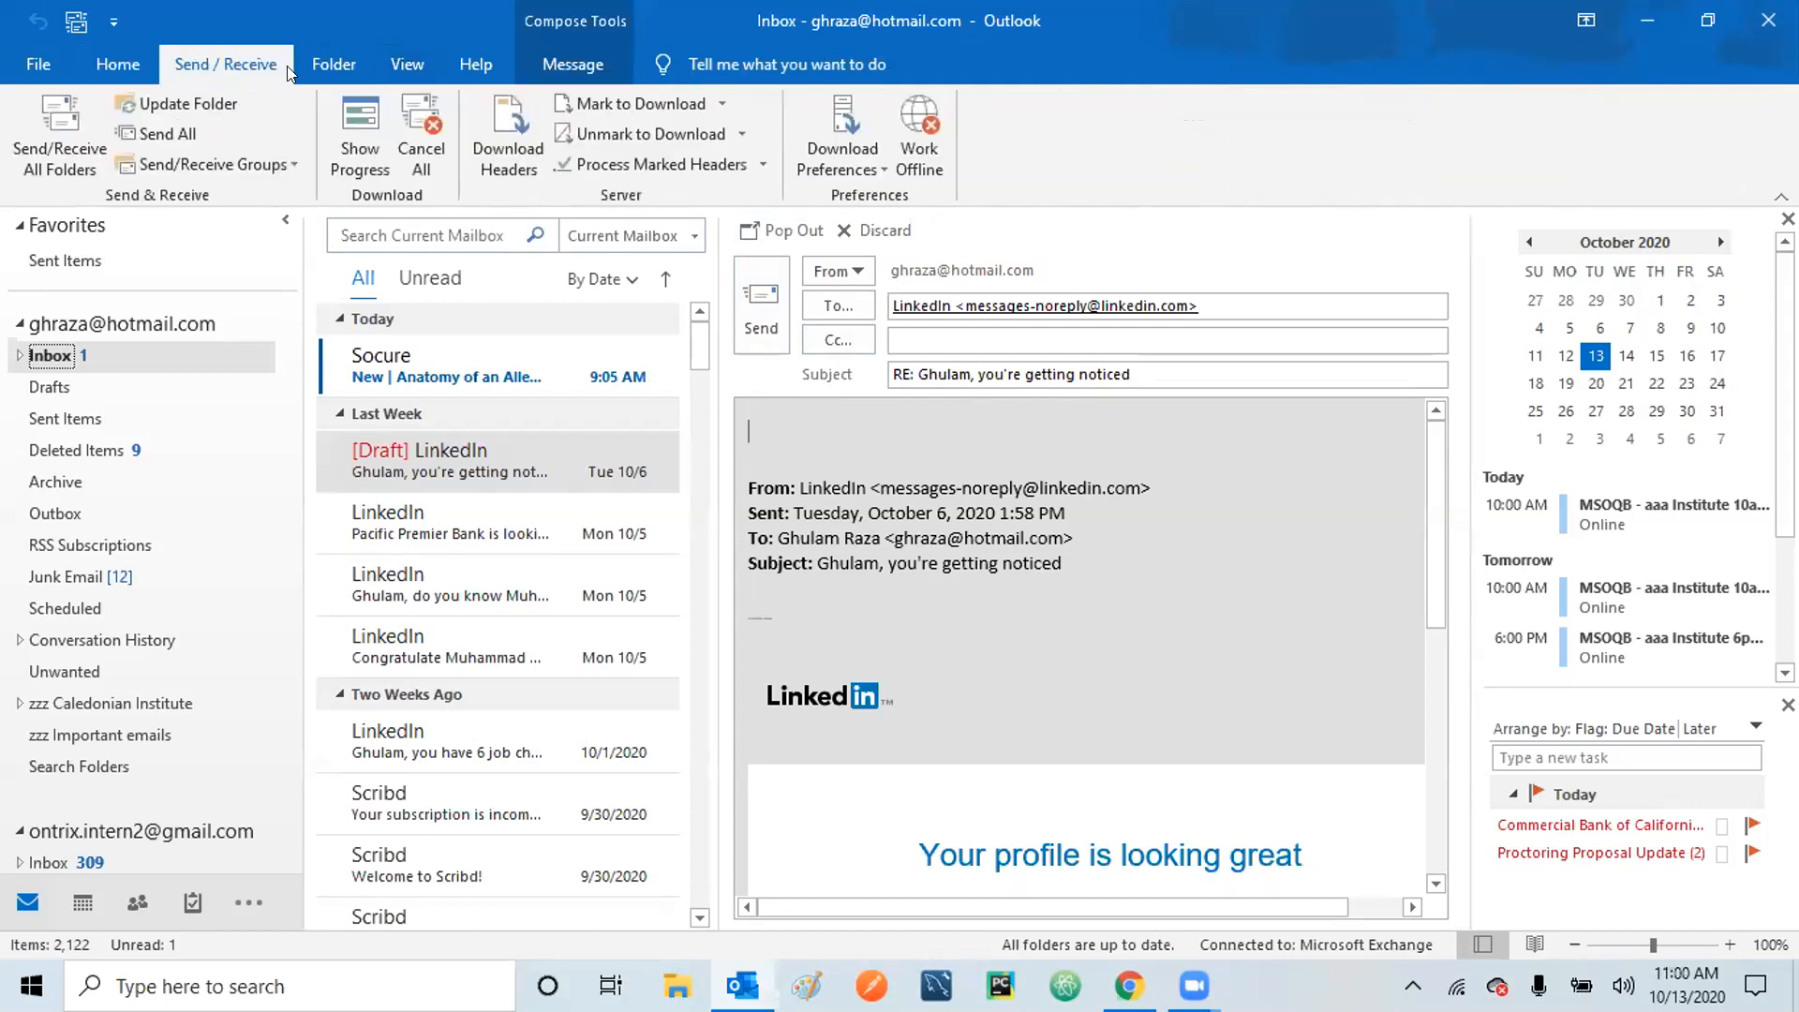
pyautogui.click(320, 63)
pyautogui.click(412, 68)
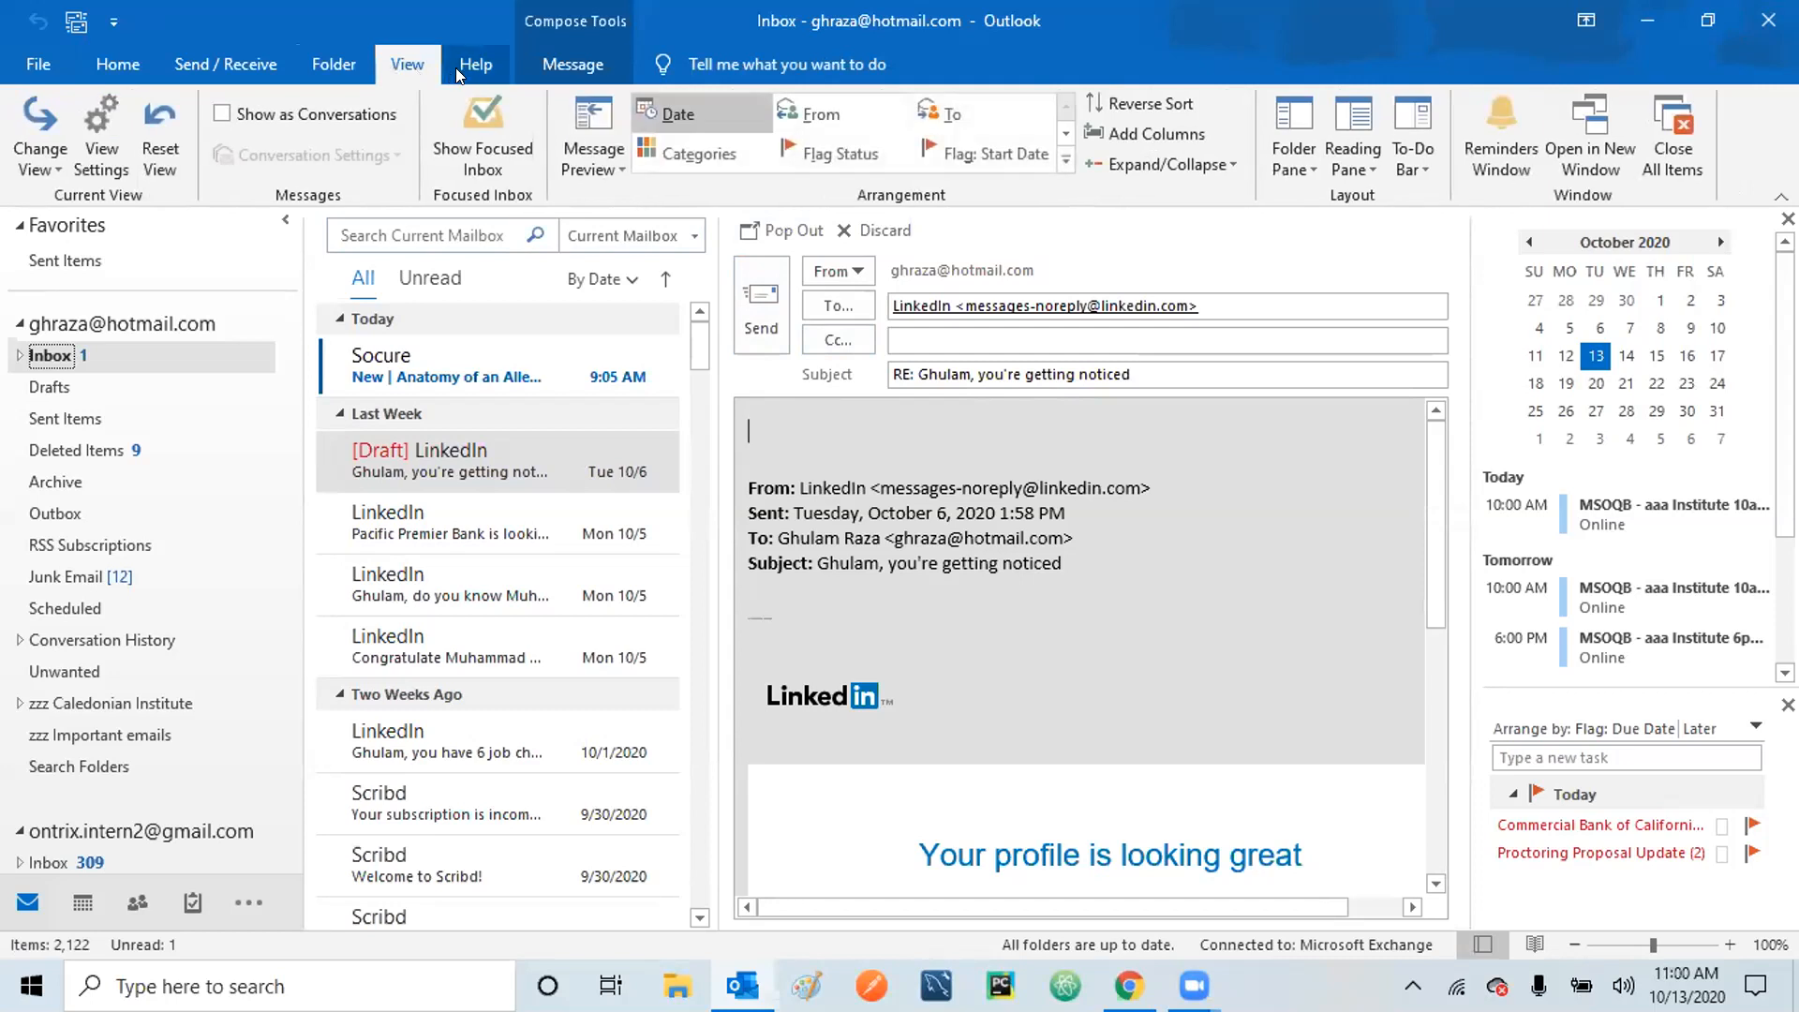
pyautogui.click(864, 230)
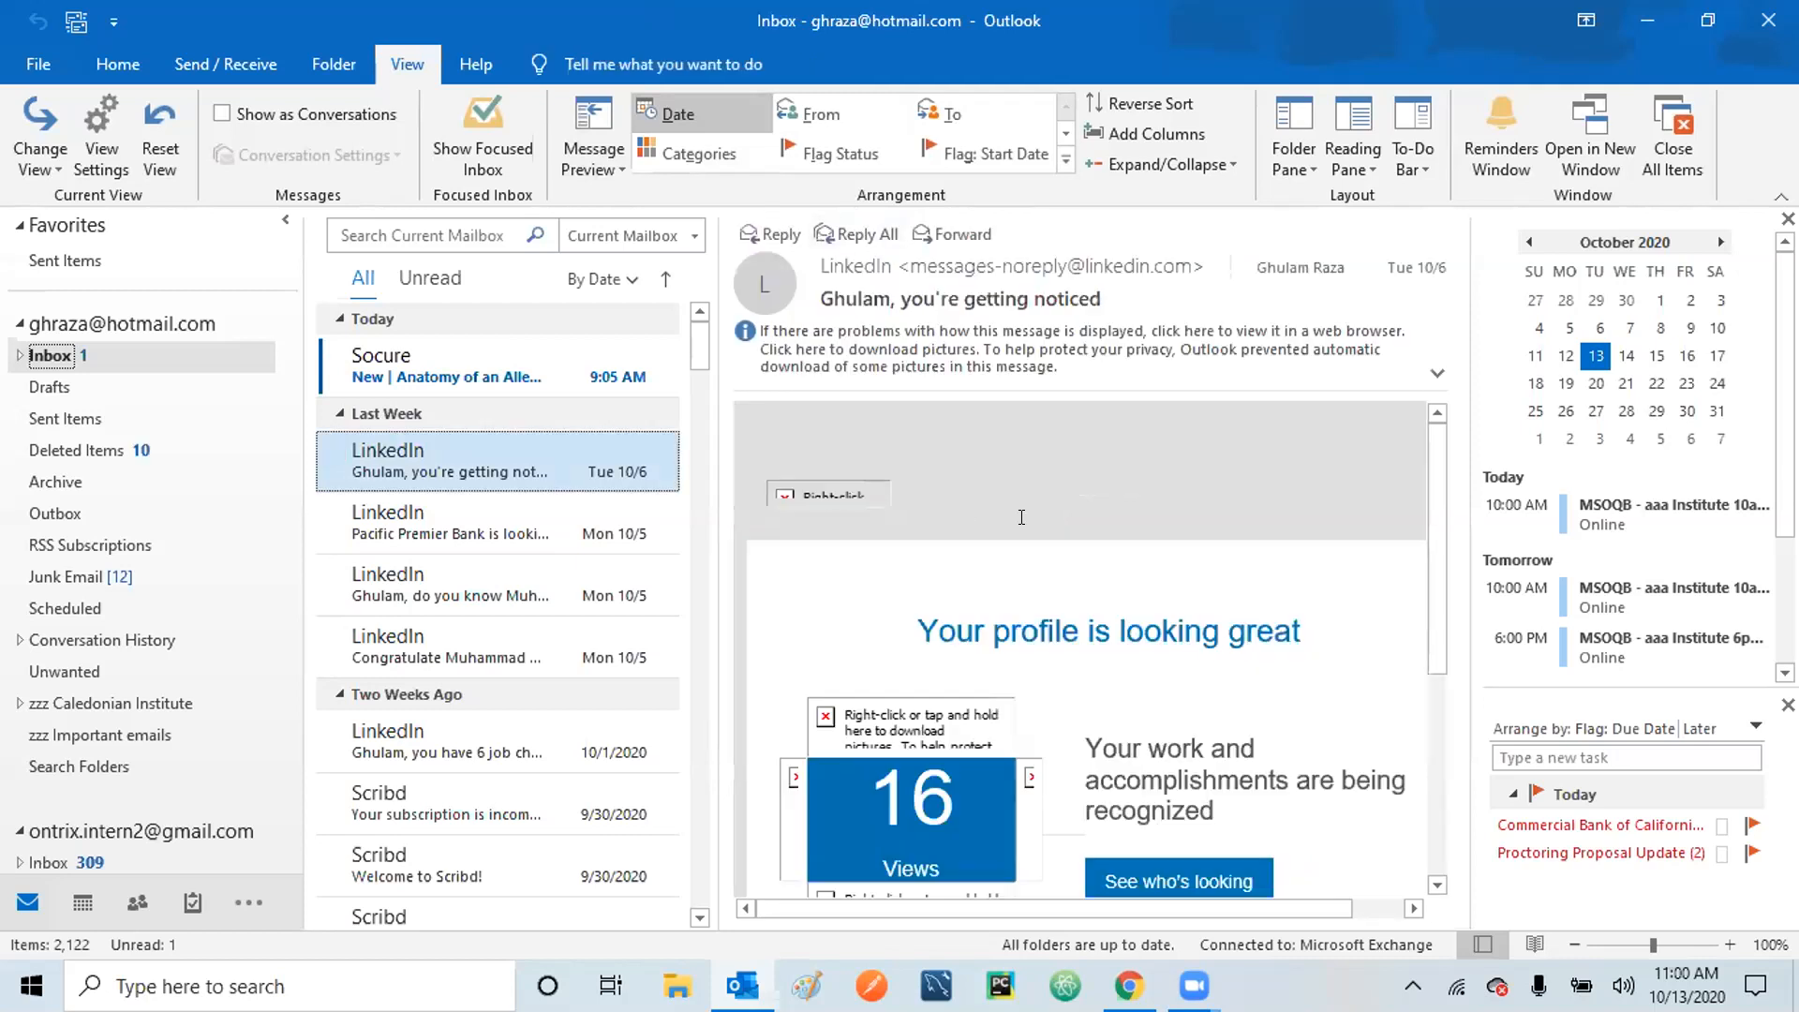
# From the Home tab, forward the LinkedIn message with pictures allowed, click into the body, then discard it.
pyautogui.click(129, 63)
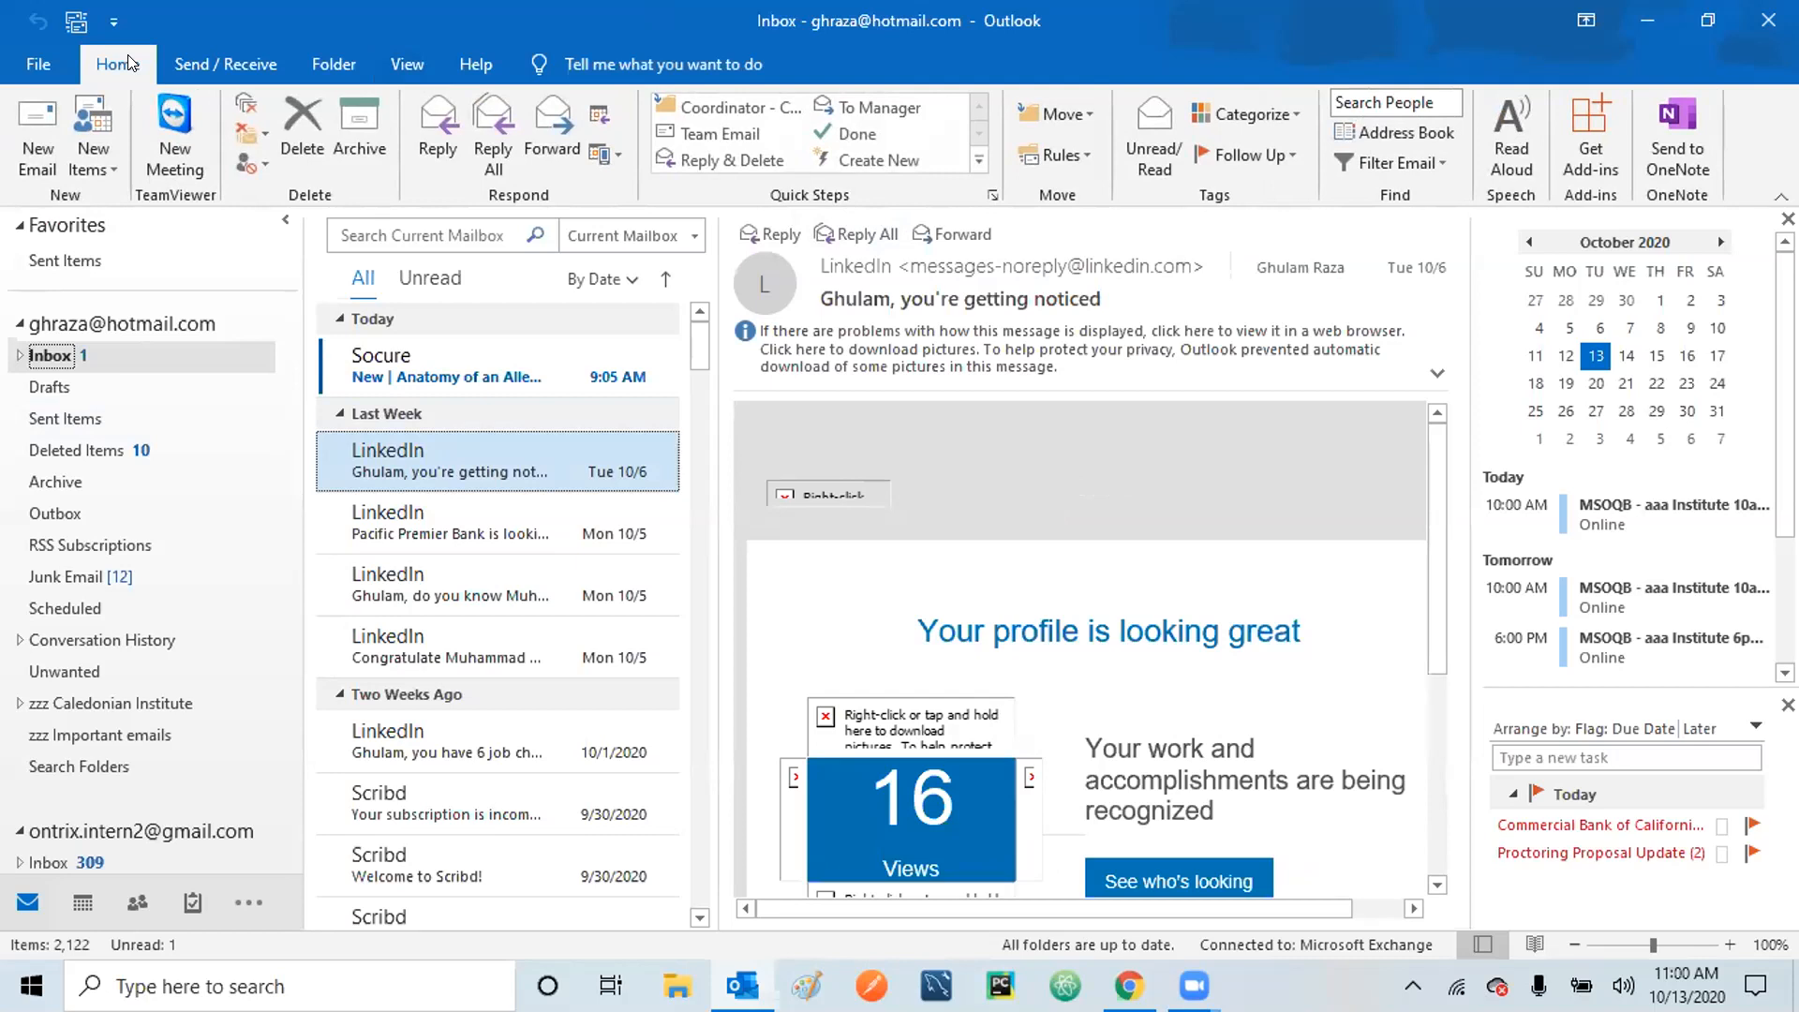
pyautogui.click(559, 122)
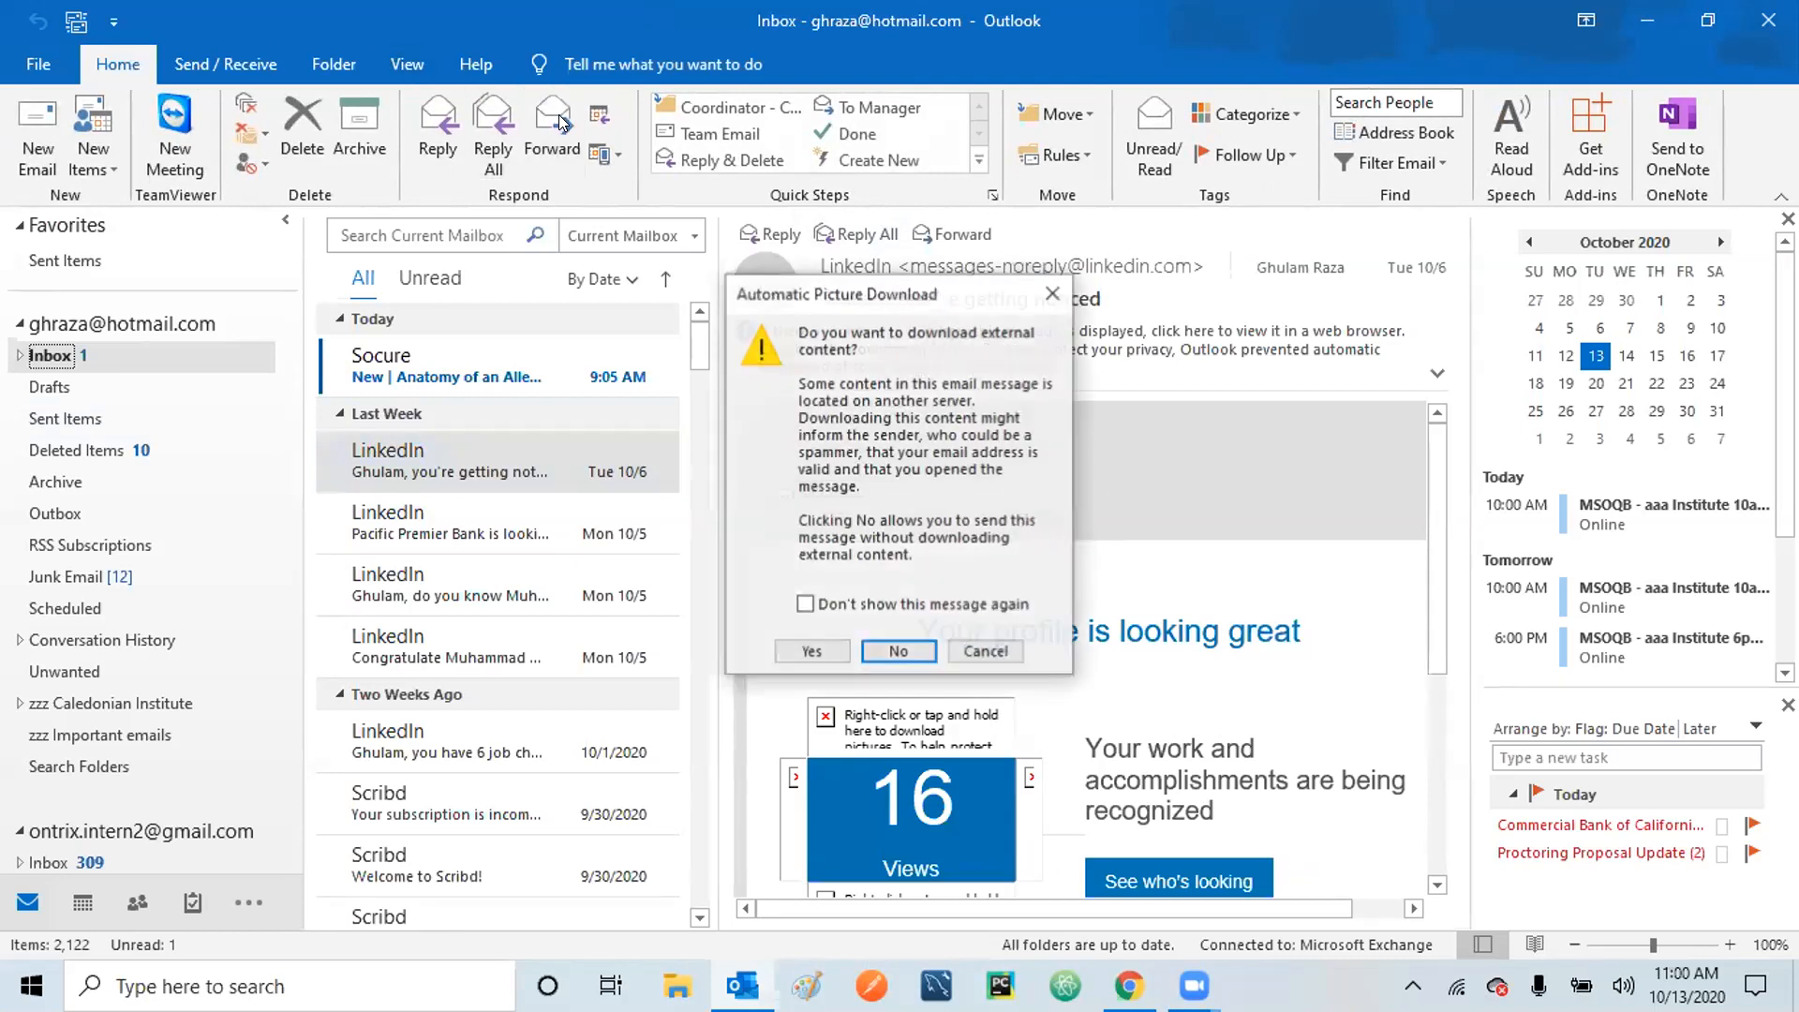
pyautogui.click(804, 646)
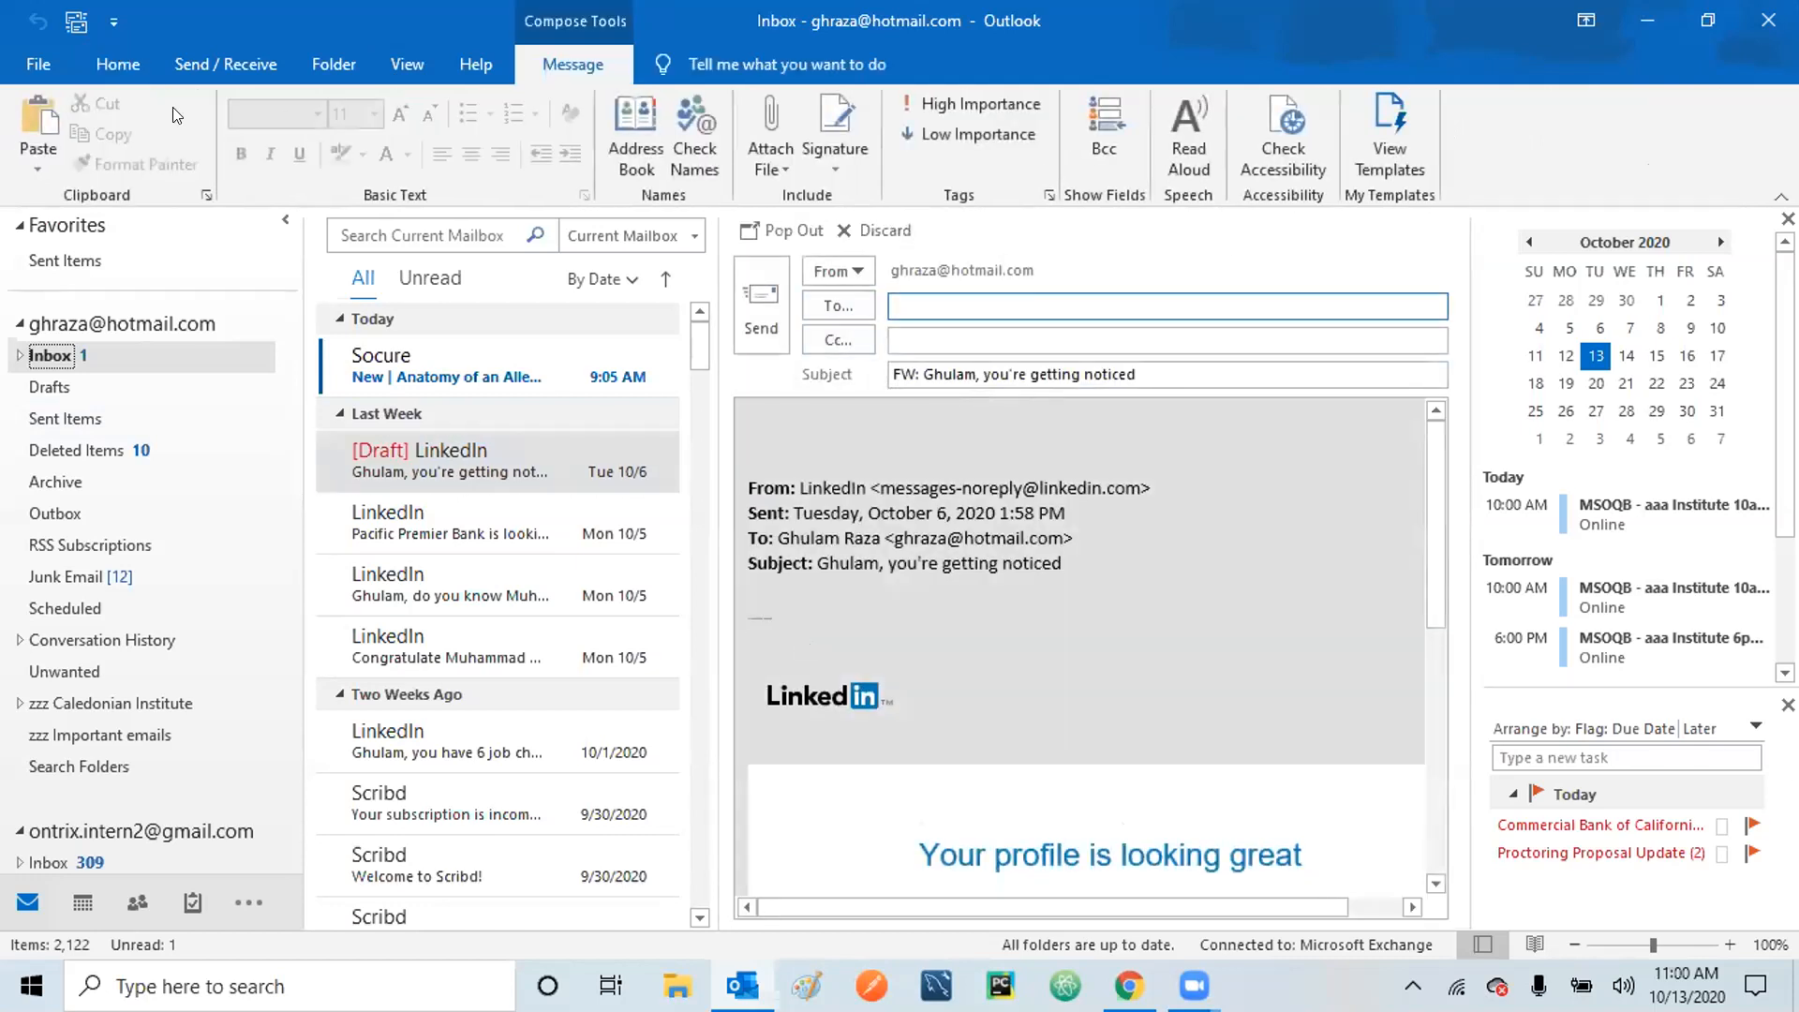
pyautogui.click(769, 431)
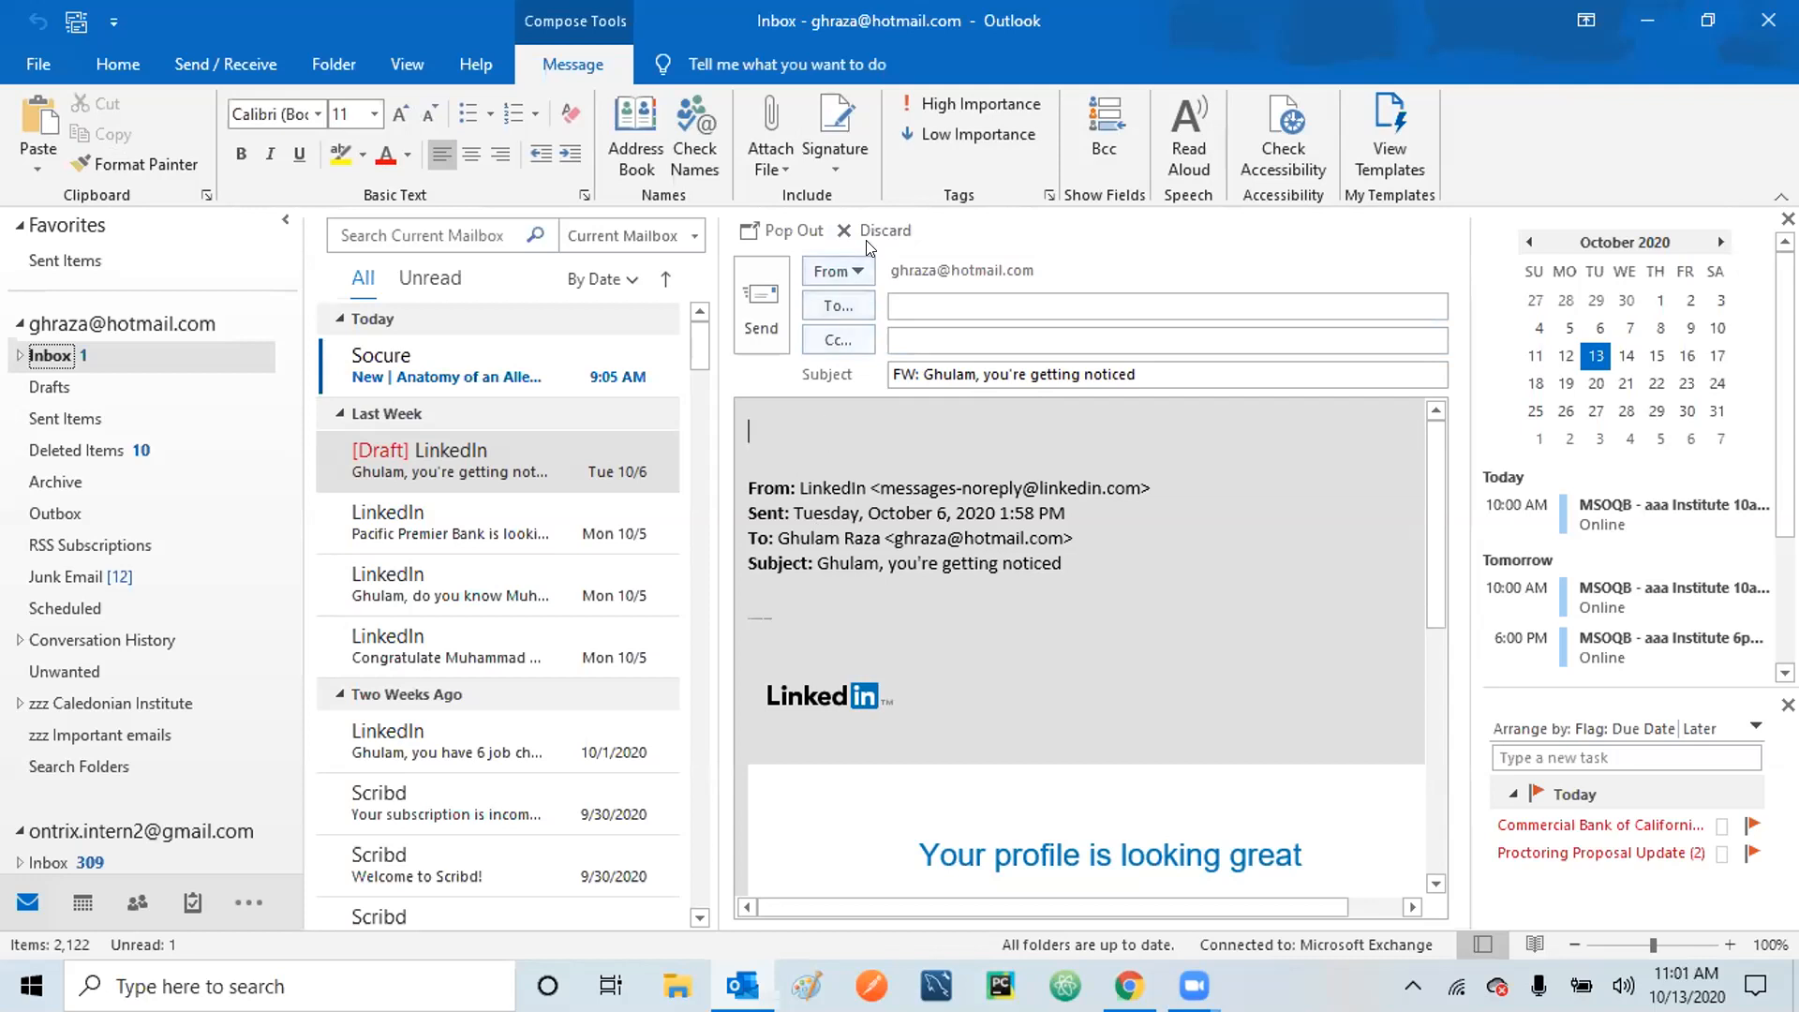
pyautogui.click(888, 231)
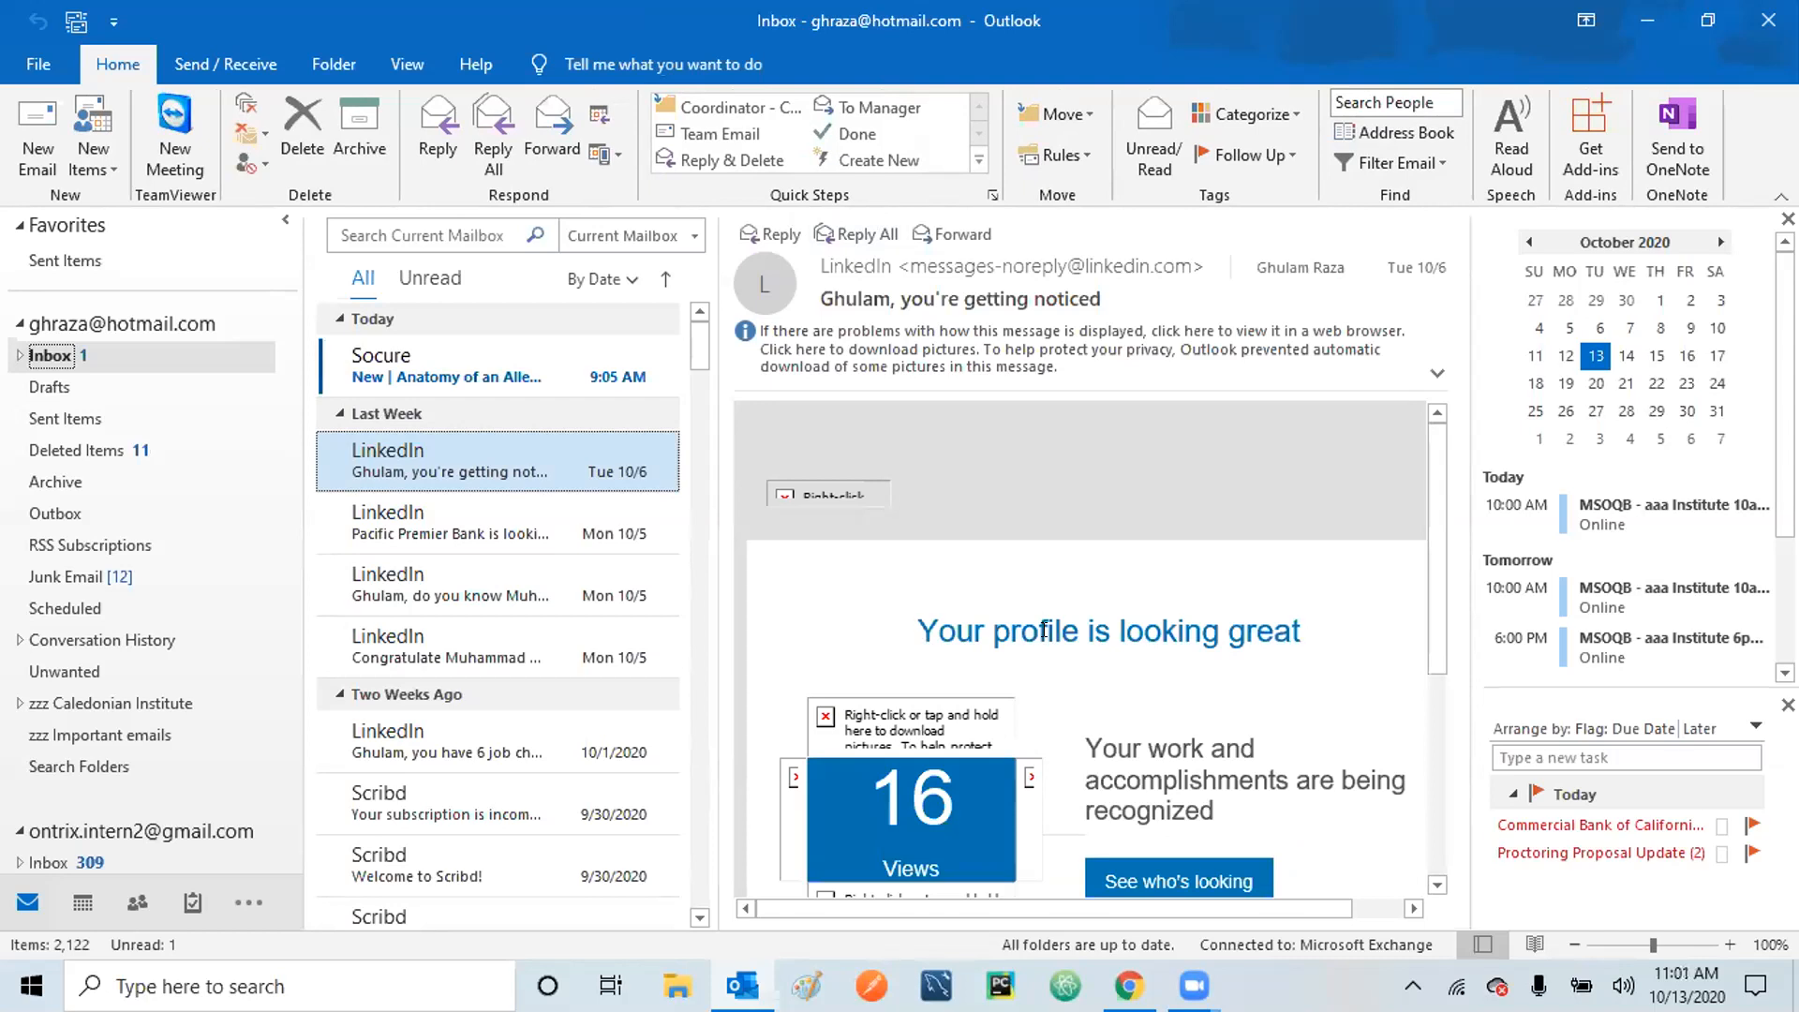
# Open a new untitled email with the signature, click into its body, and try the highlight colour choices.
pyautogui.click(44, 124)
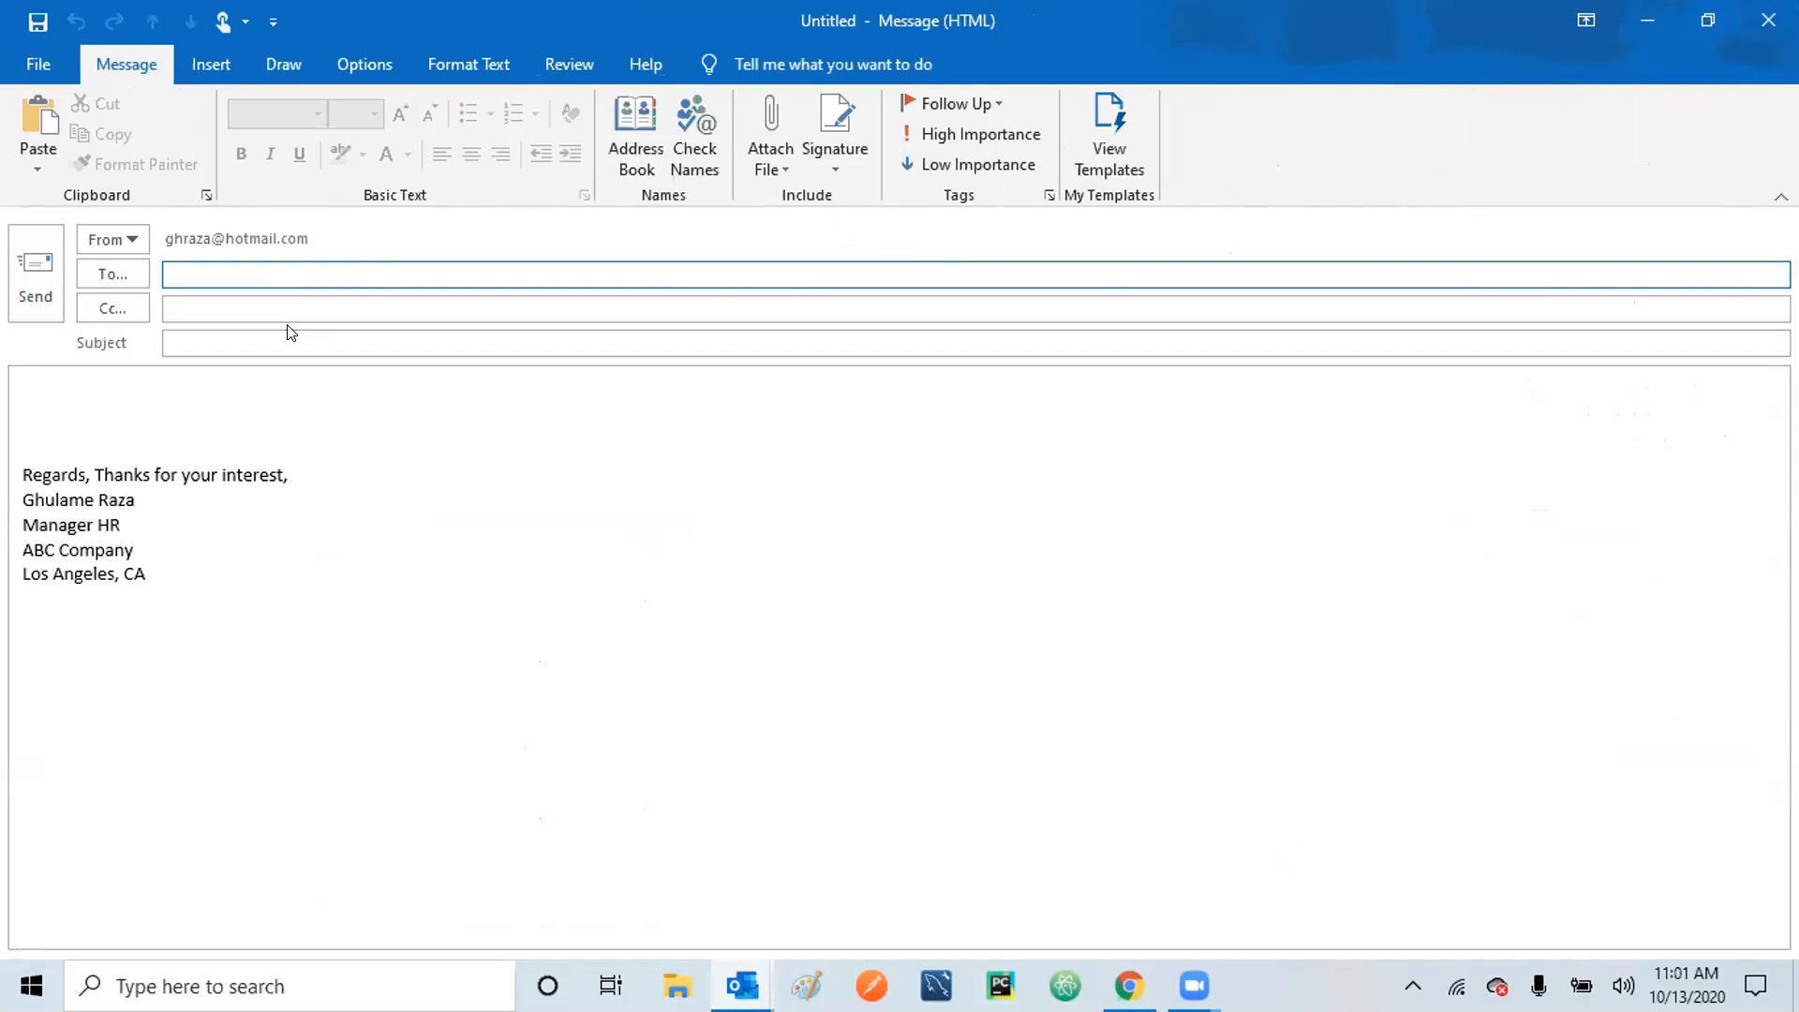
pyautogui.click(178, 390)
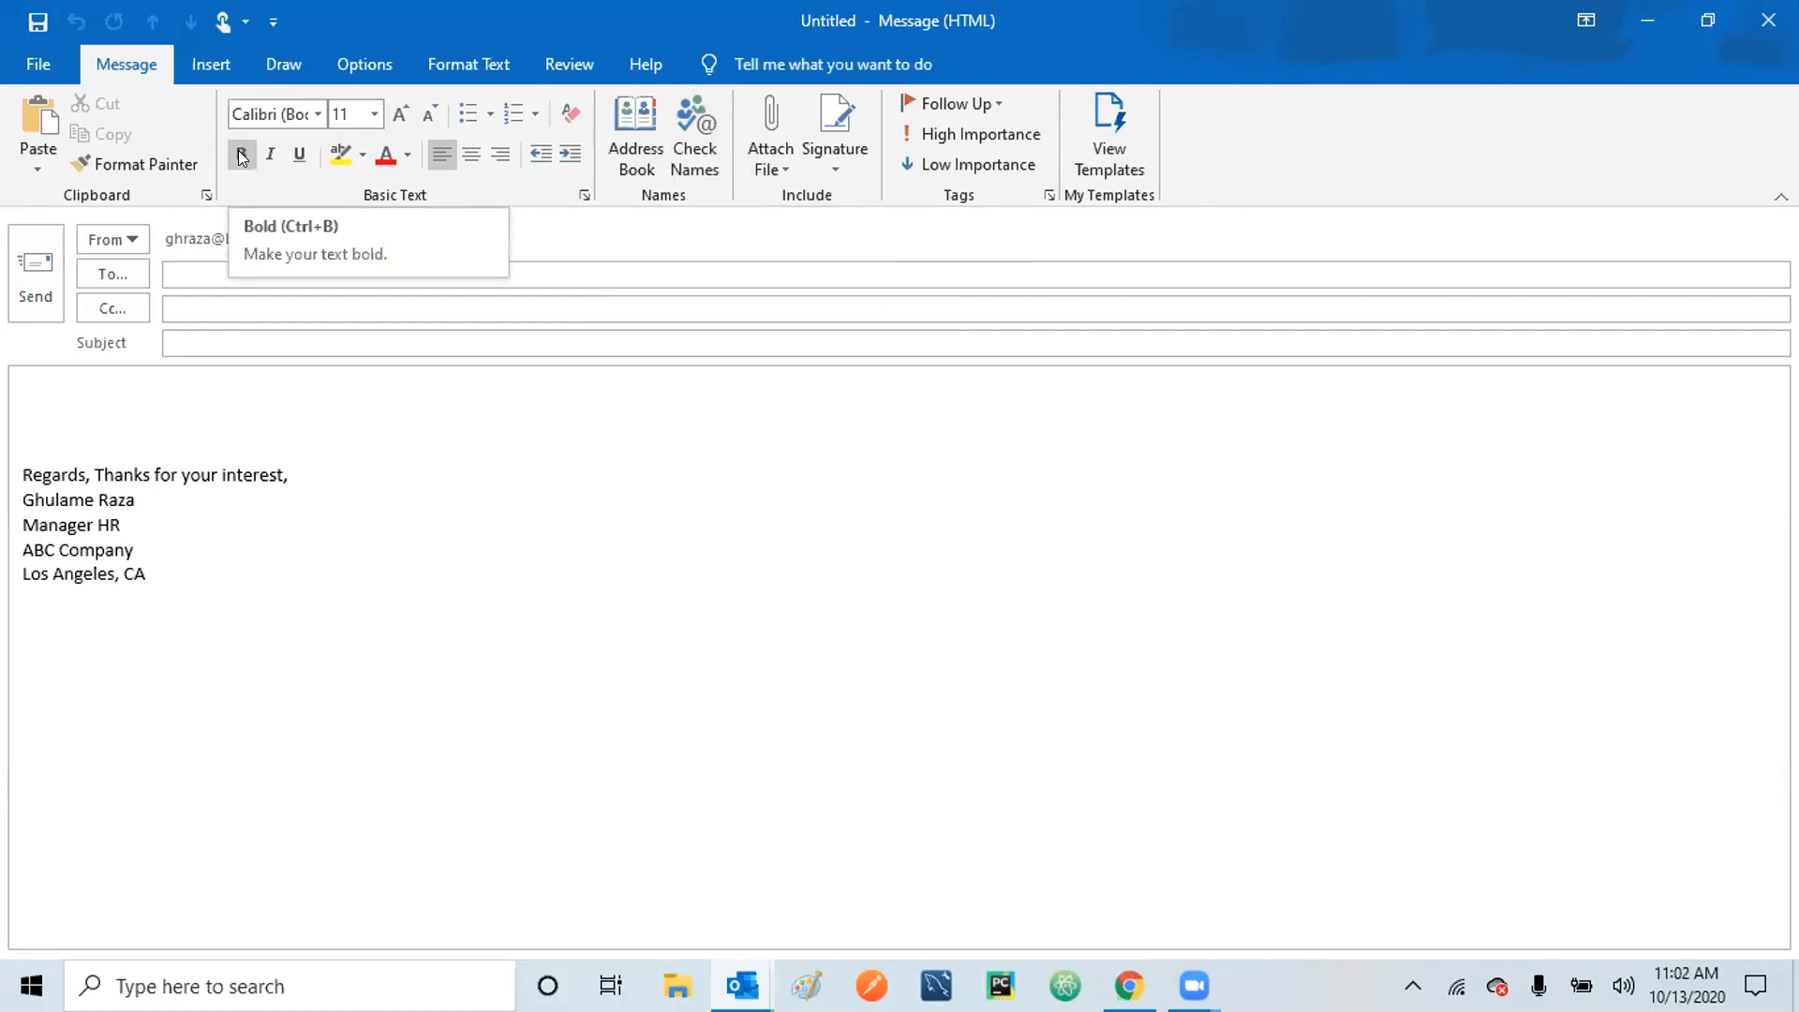
pyautogui.click(362, 156)
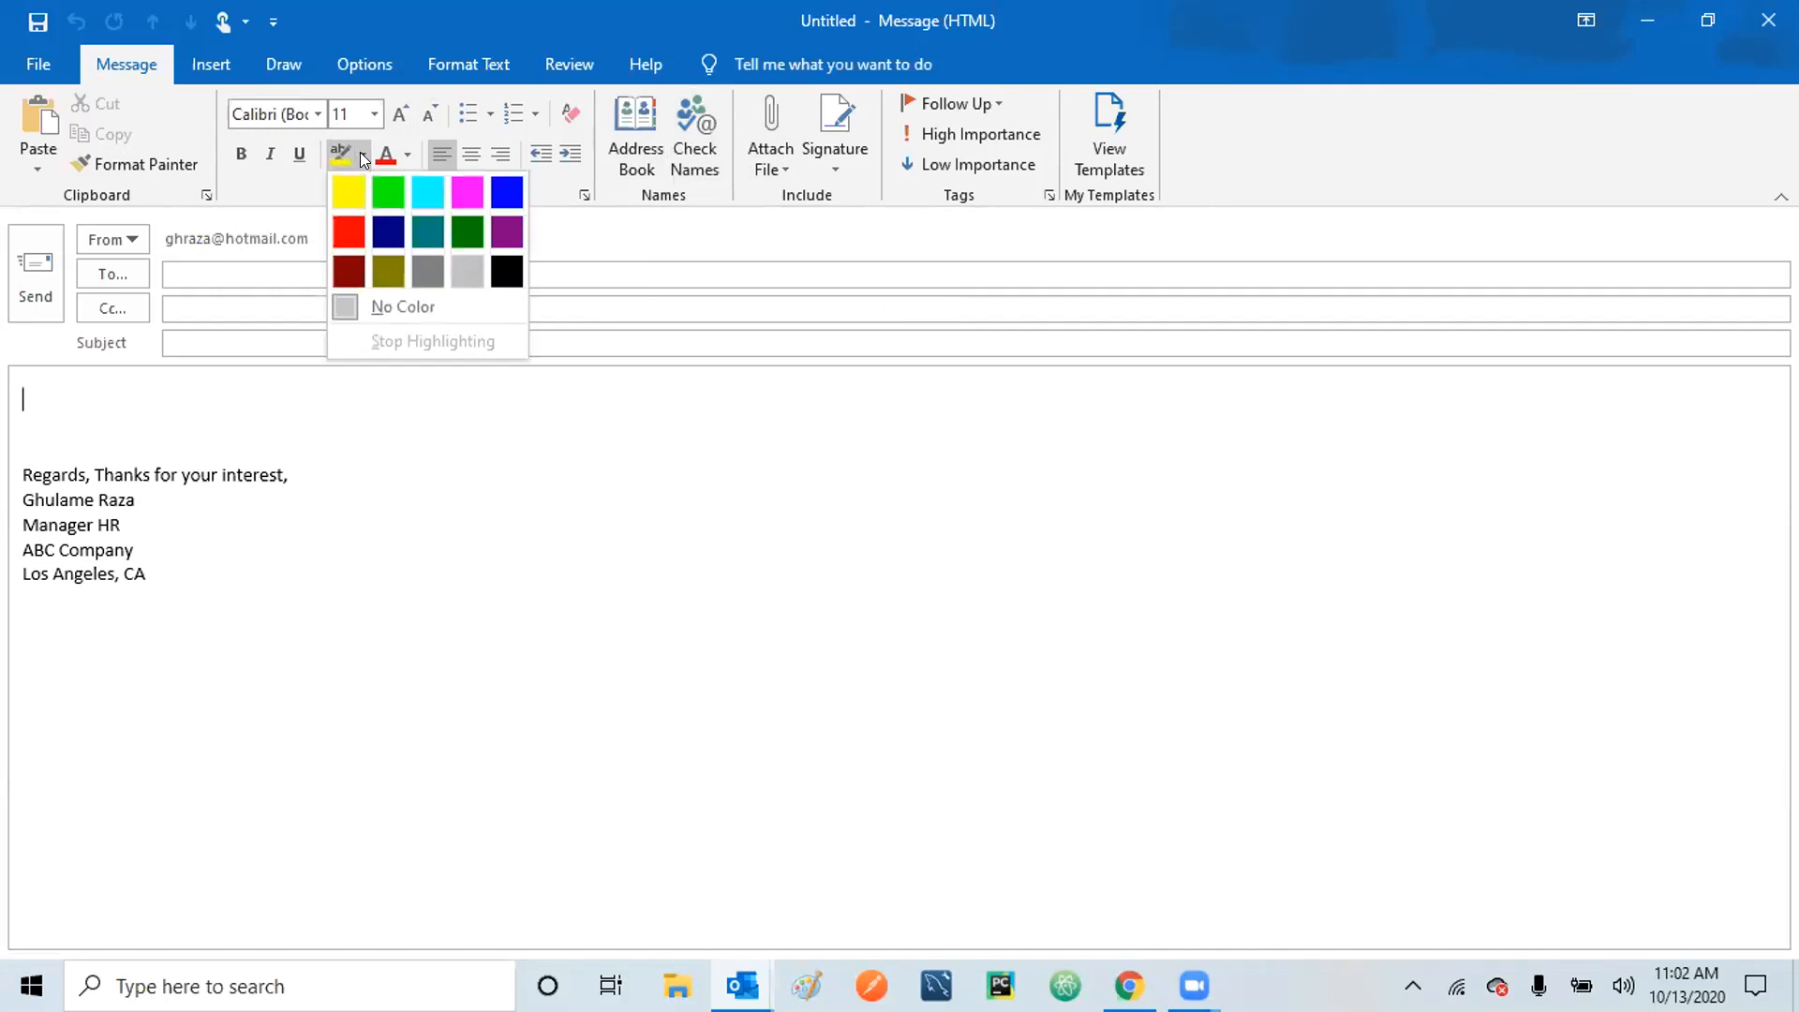
pyautogui.click(362, 156)
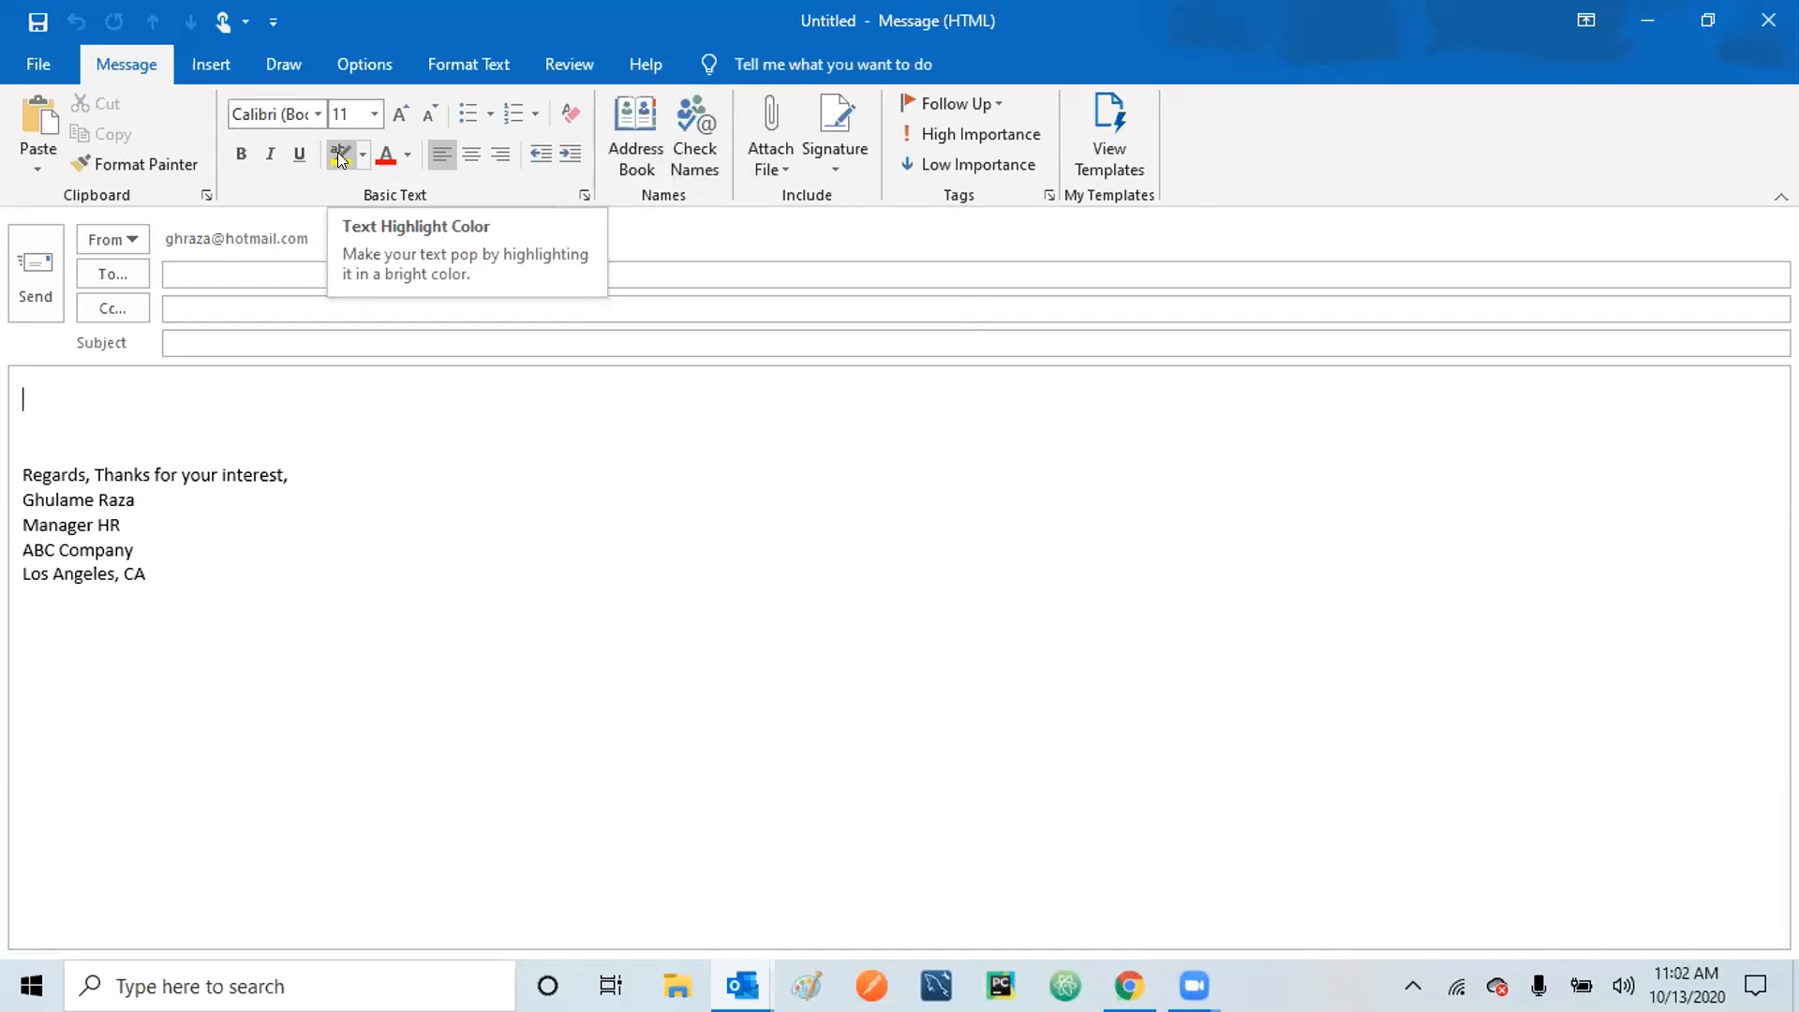
pyautogui.click(362, 155)
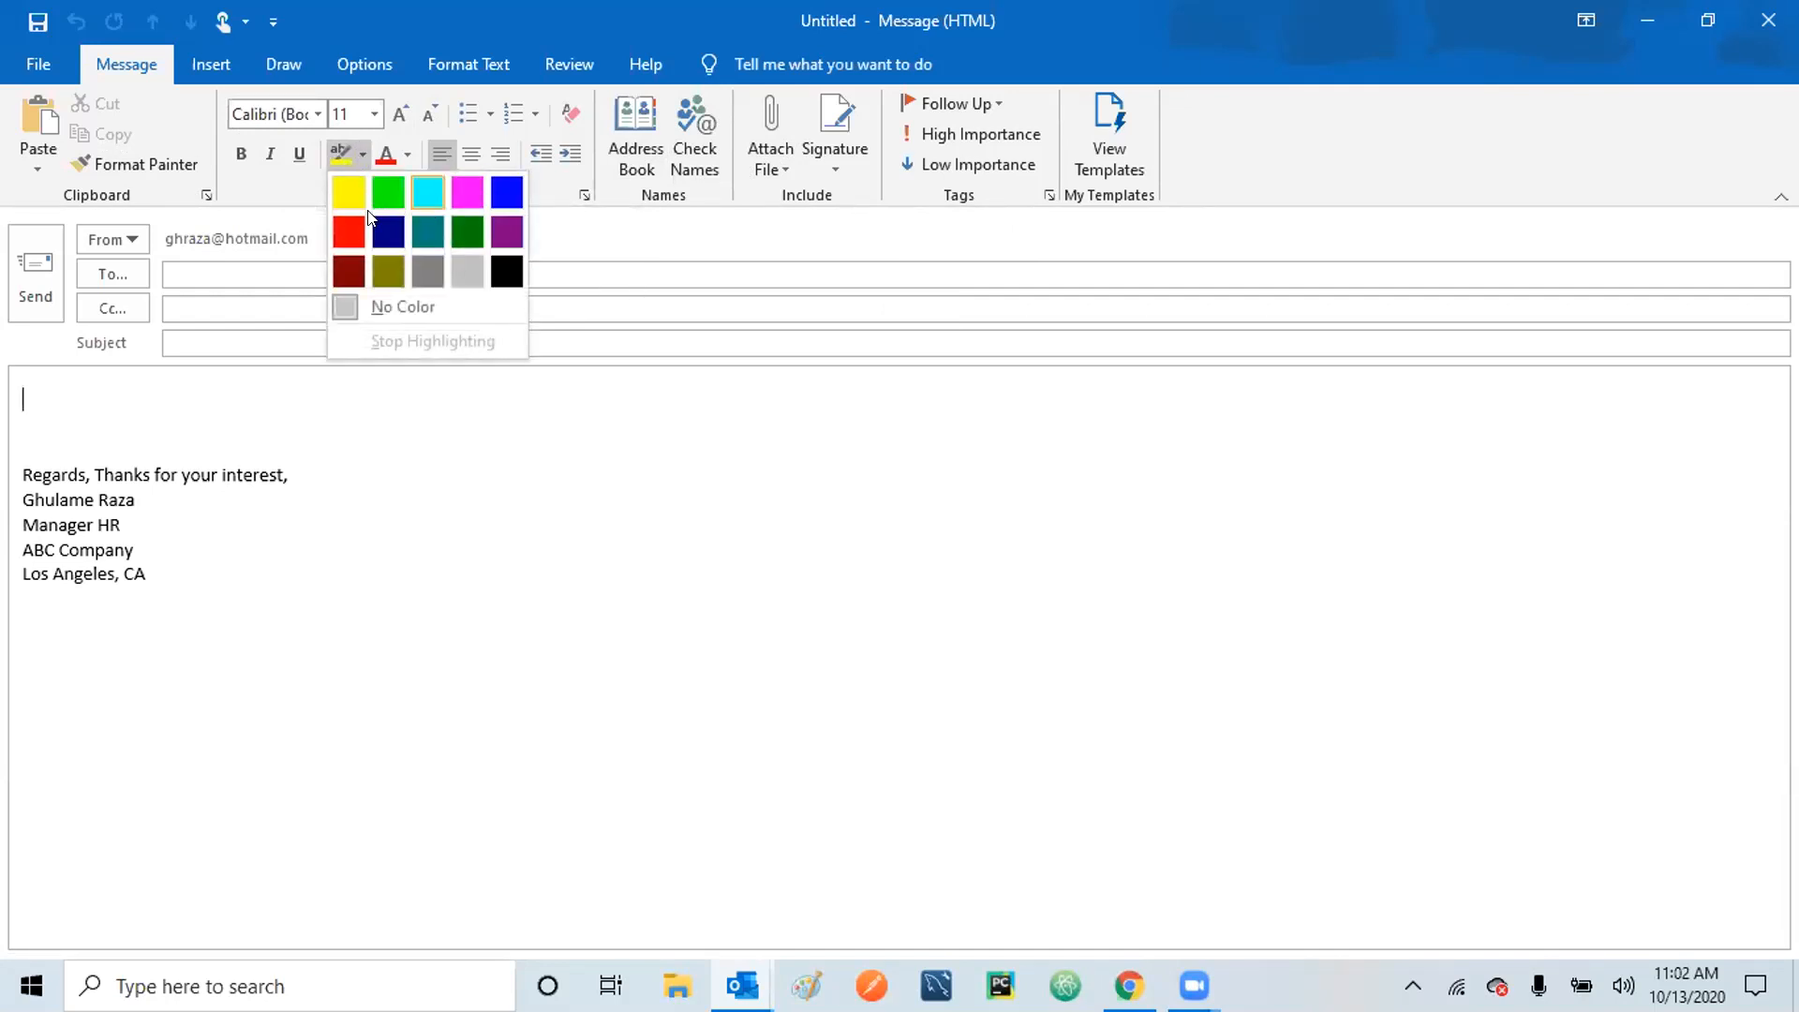
pyautogui.click(772, 560)
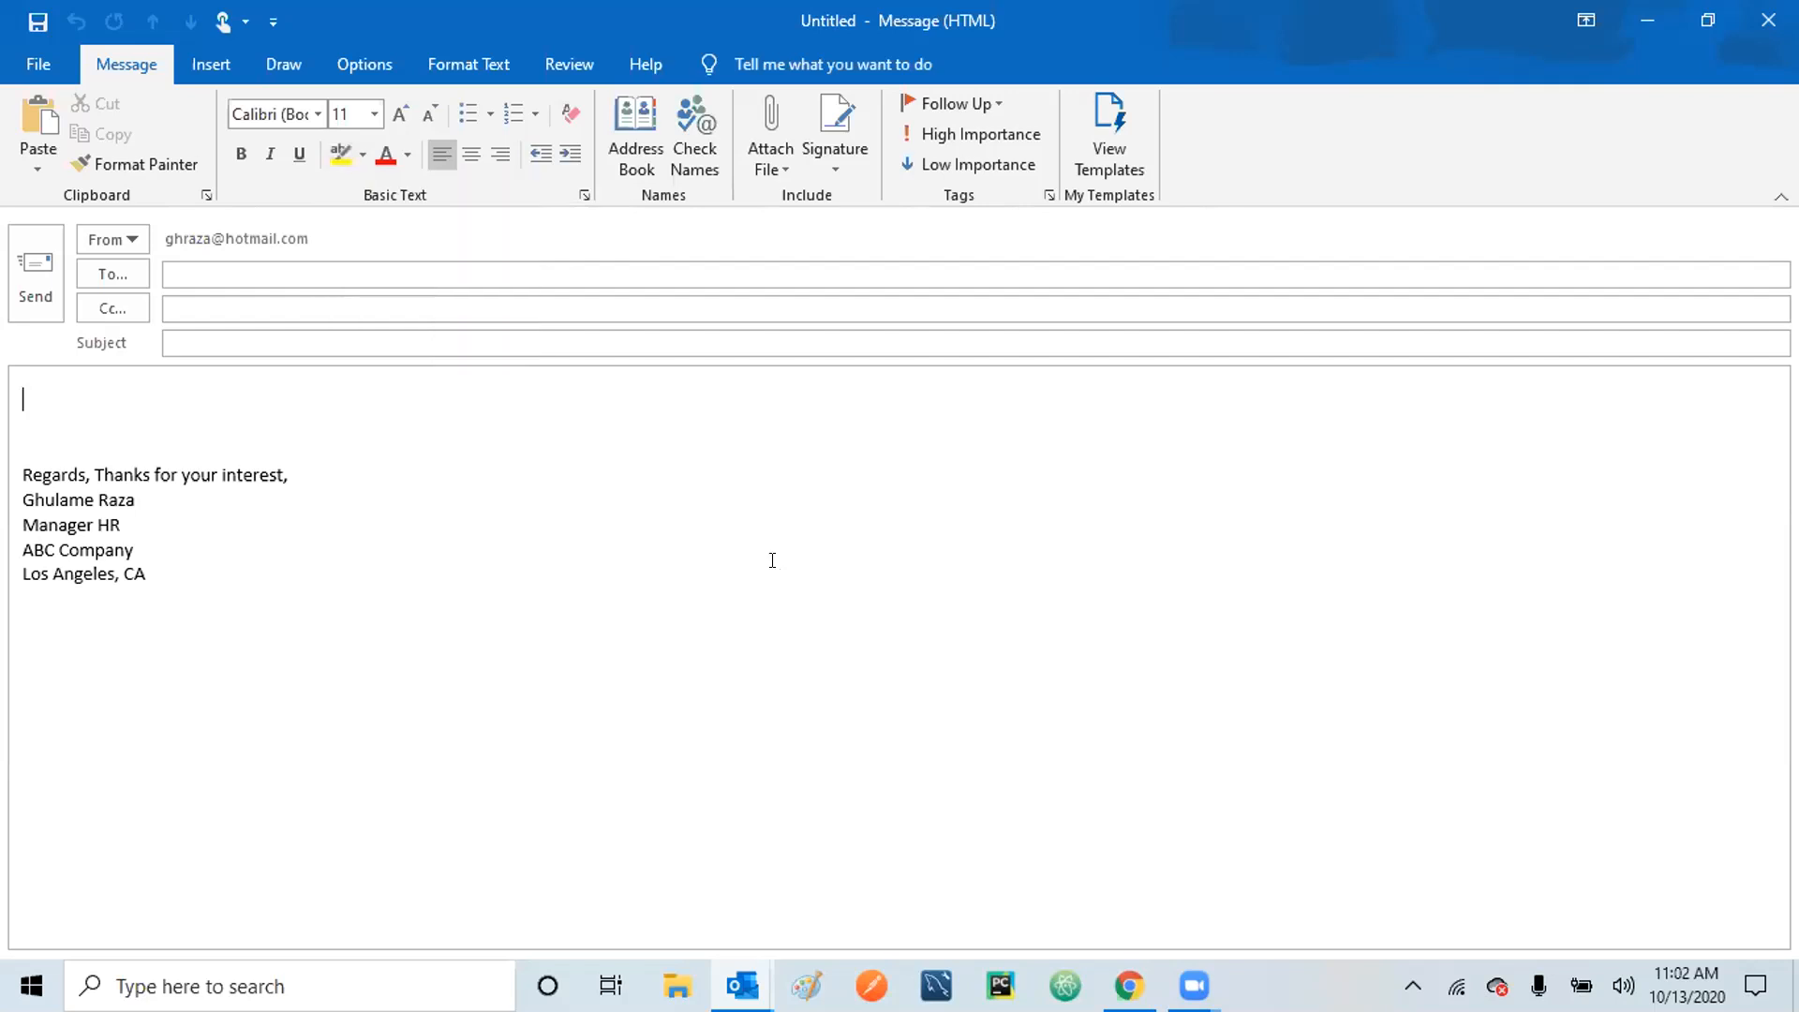
# Open the Attach File list and show the Attach Item submenu with Business Card and Outlook Item.
pyautogui.click(782, 171)
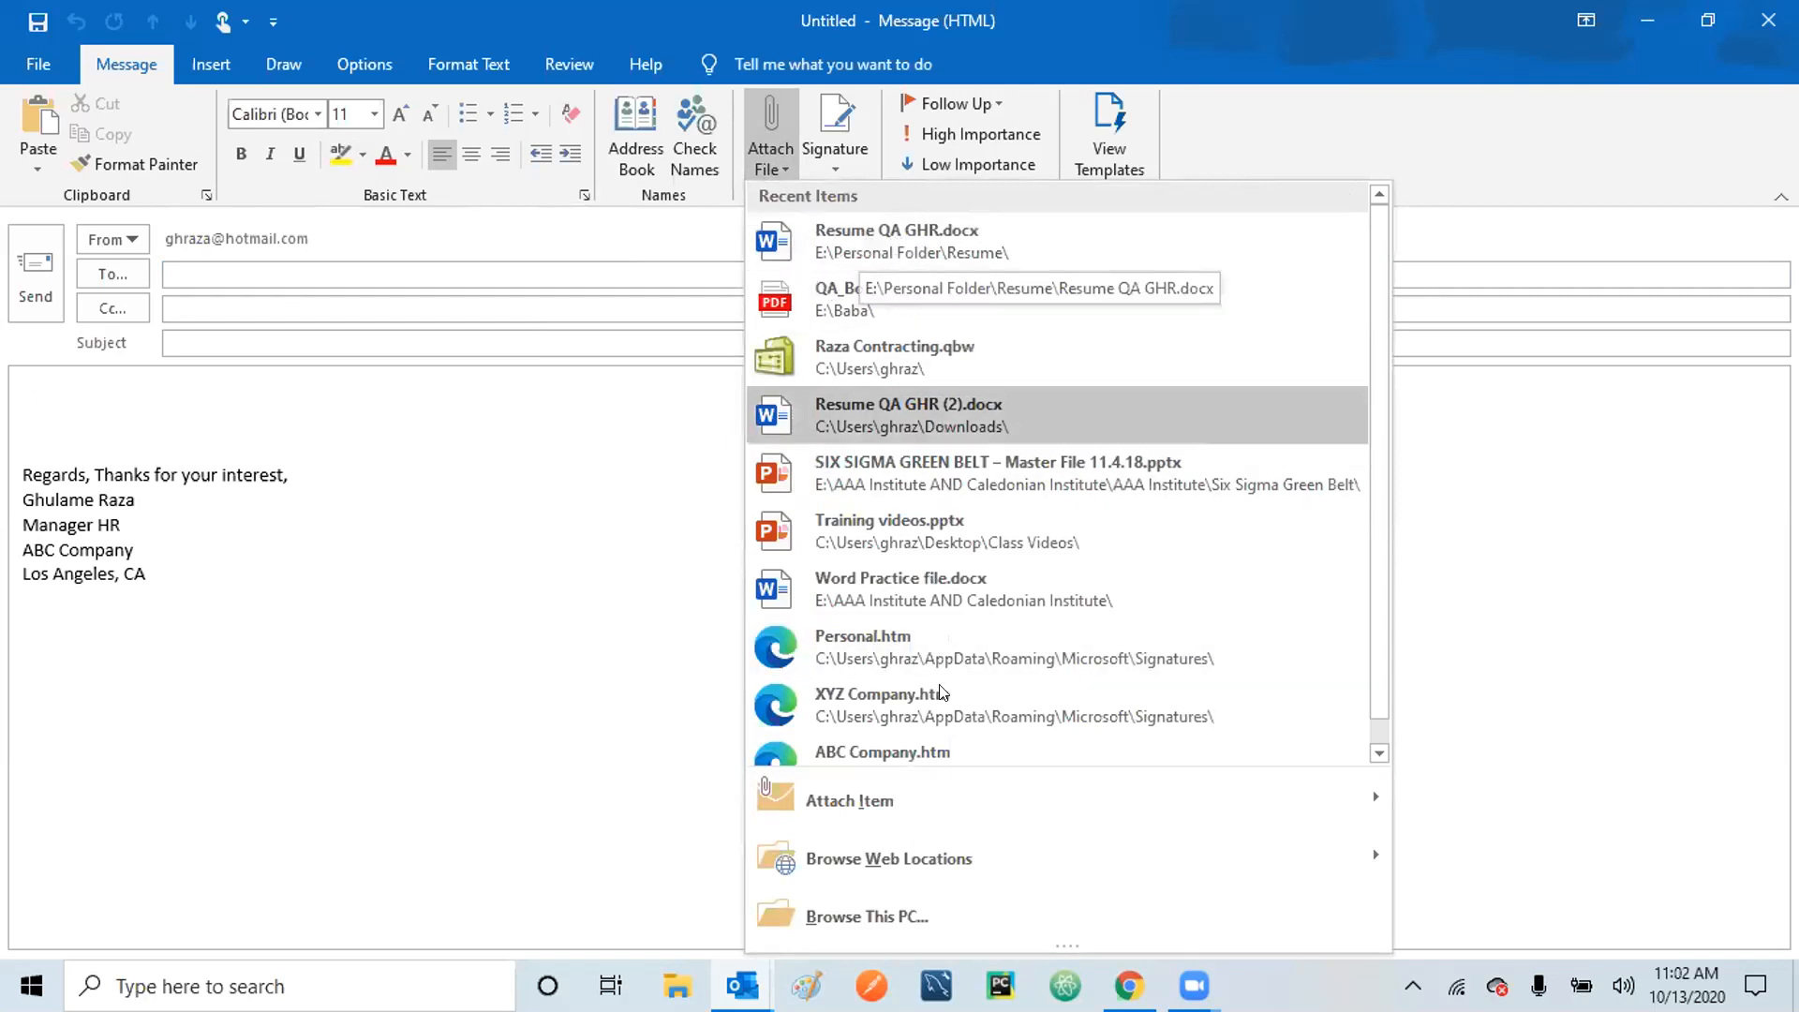
pyautogui.moveTo(913, 802)
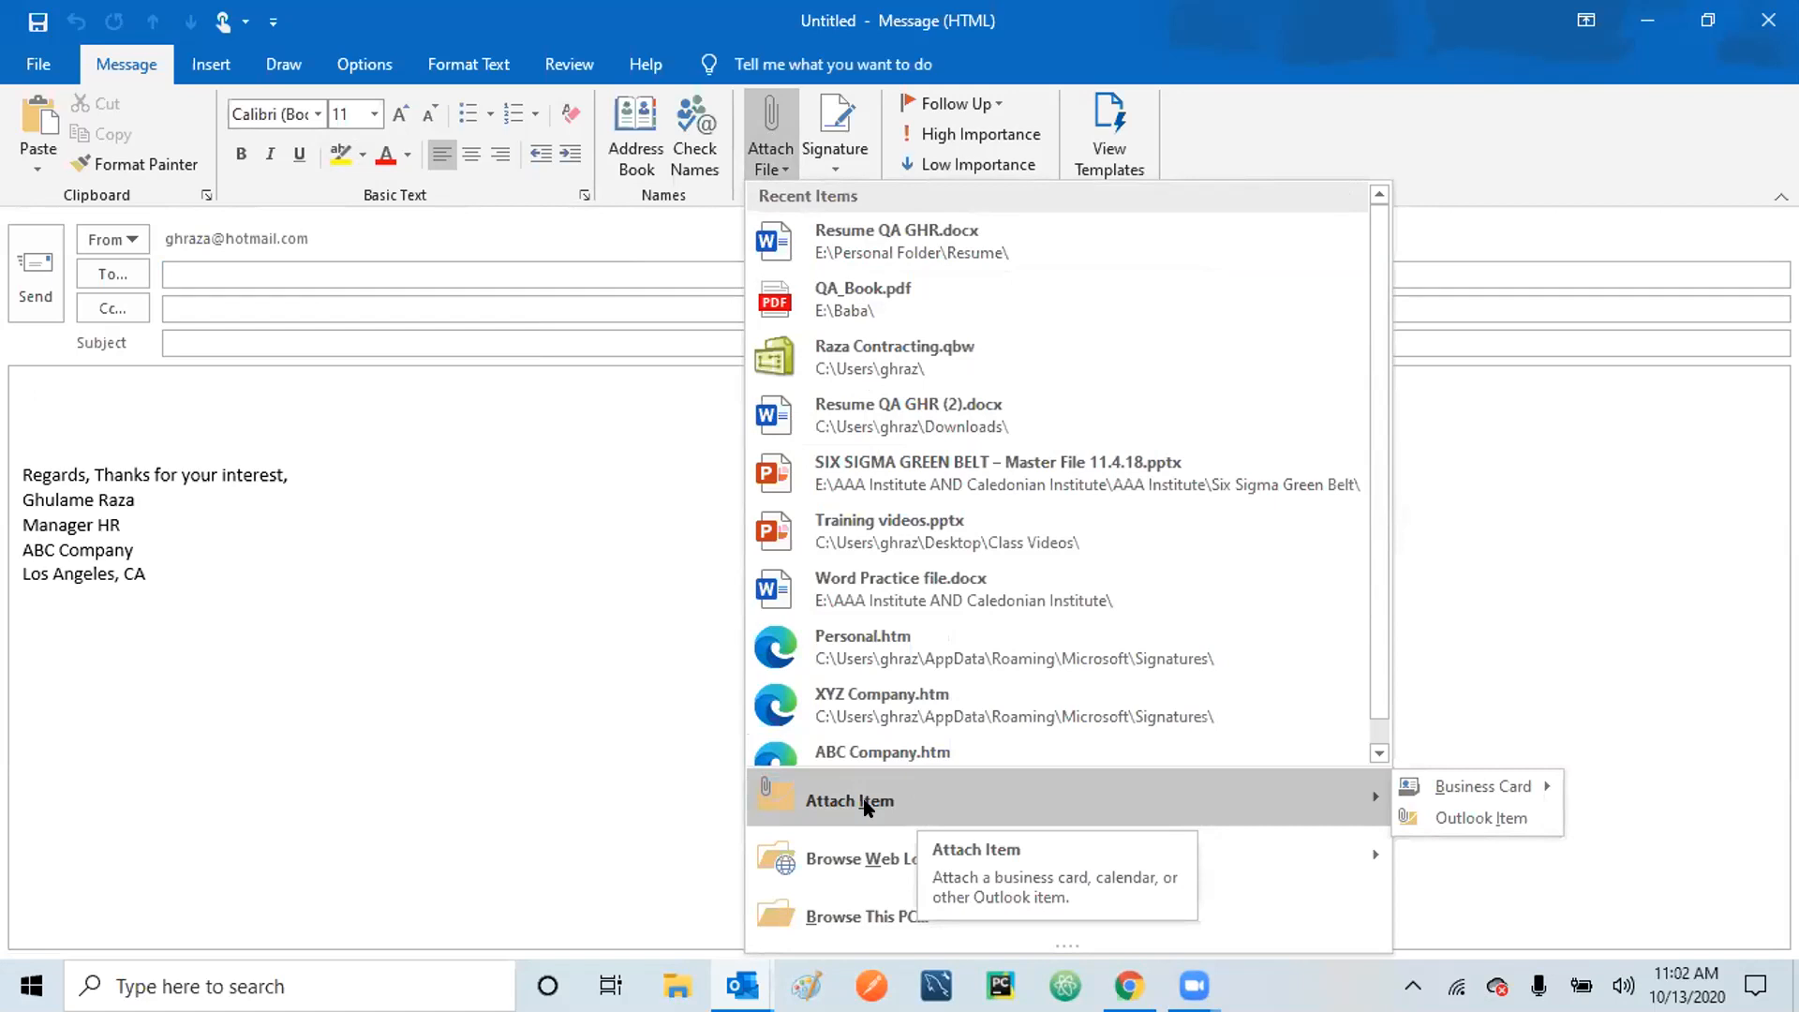
# Attach the LinkedIn 'getting noticed' message as an Outlook item, then reopen the Attach File list.
pyautogui.click(1477, 815)
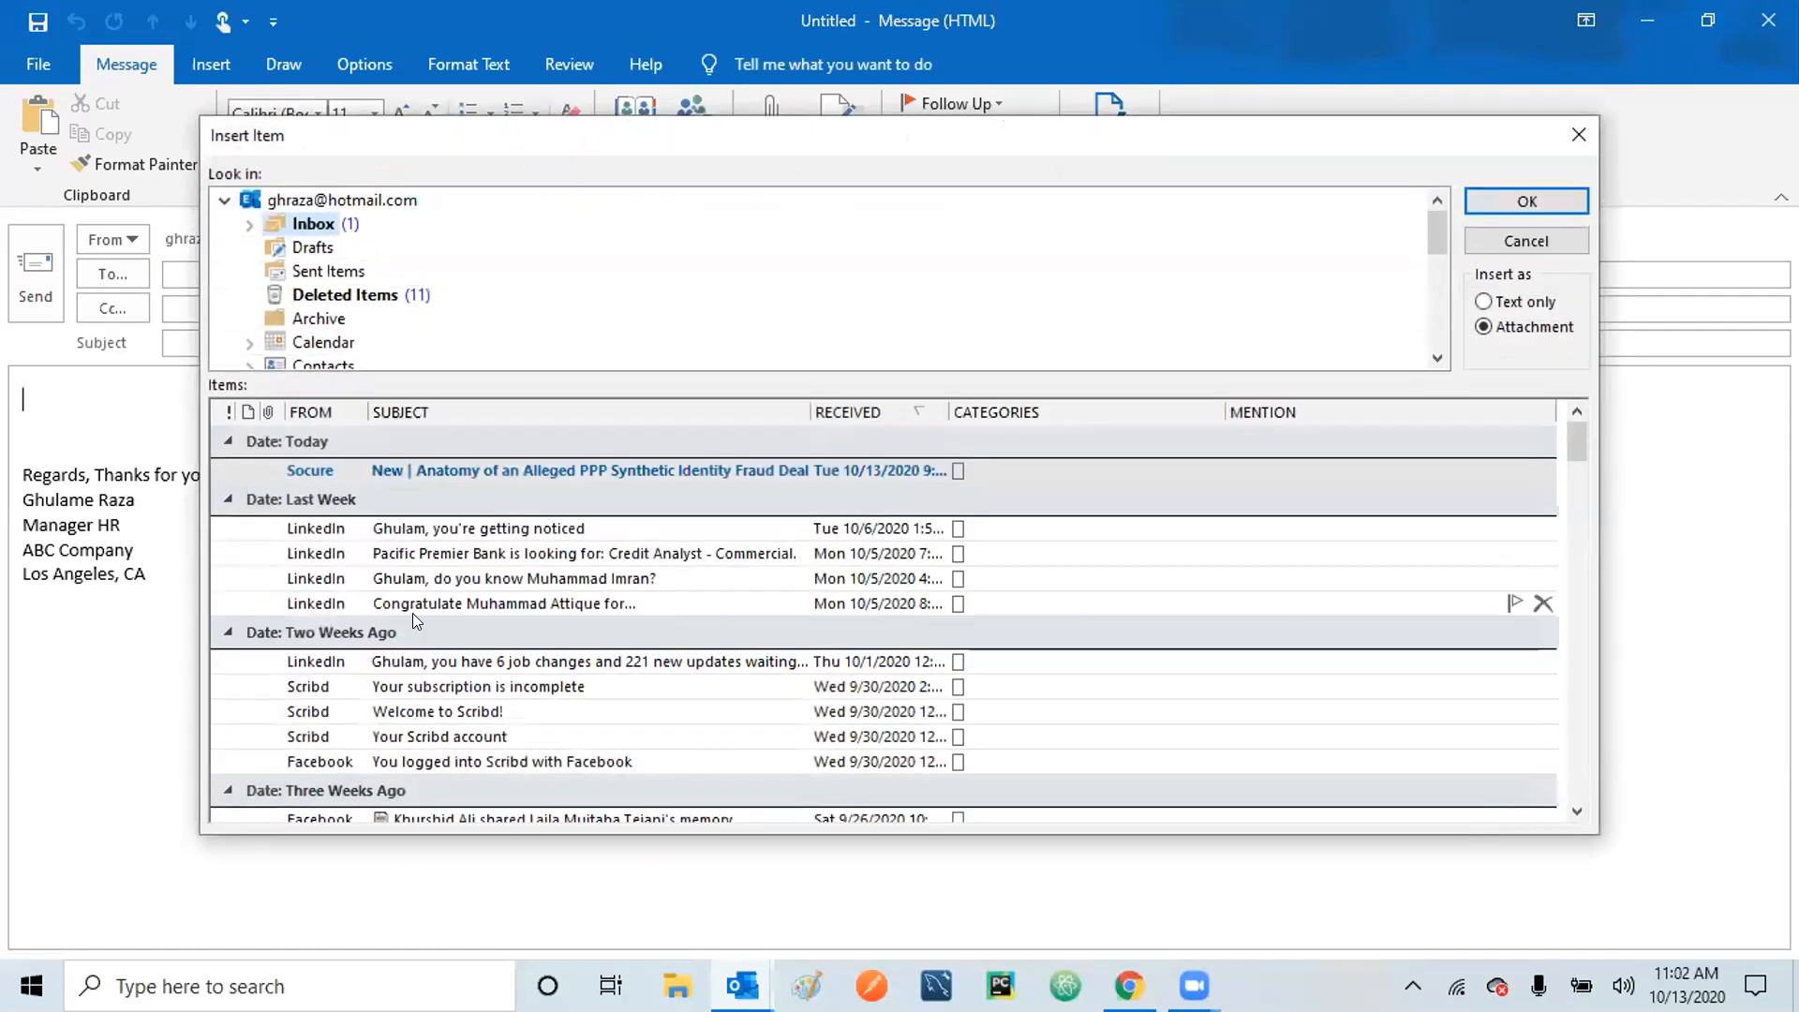
pyautogui.click(464, 532)
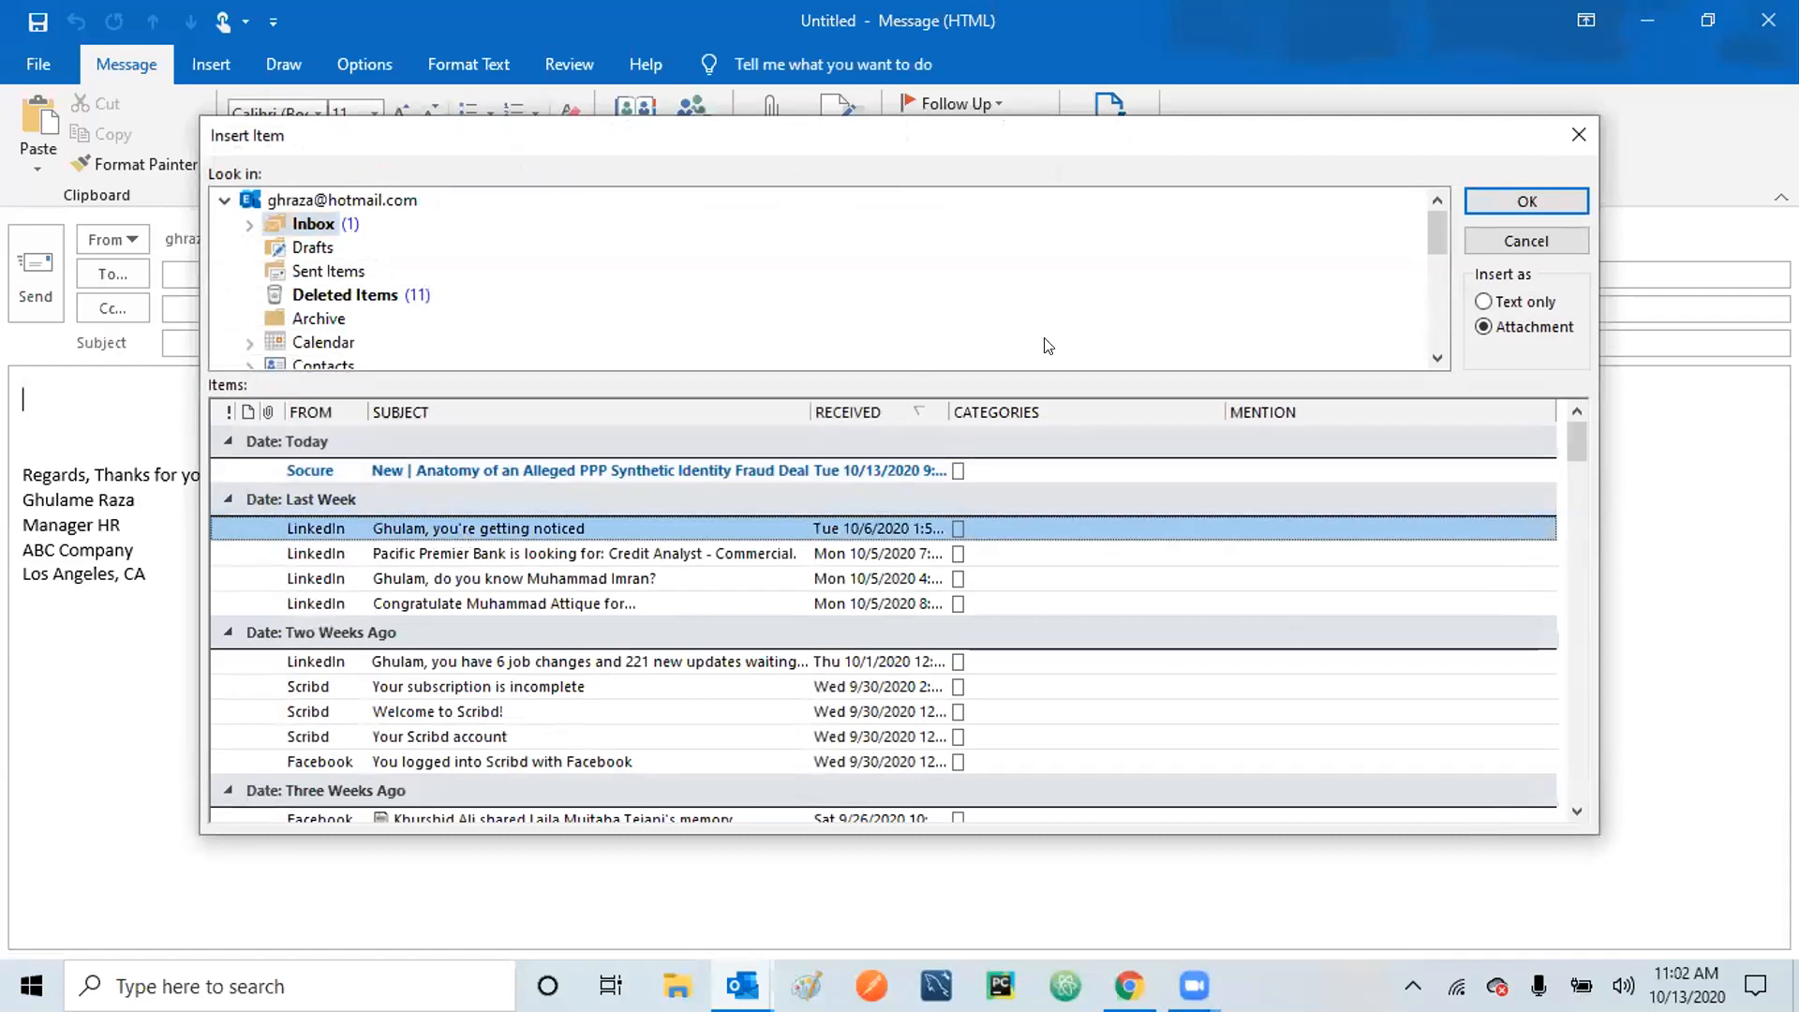
pyautogui.click(1486, 201)
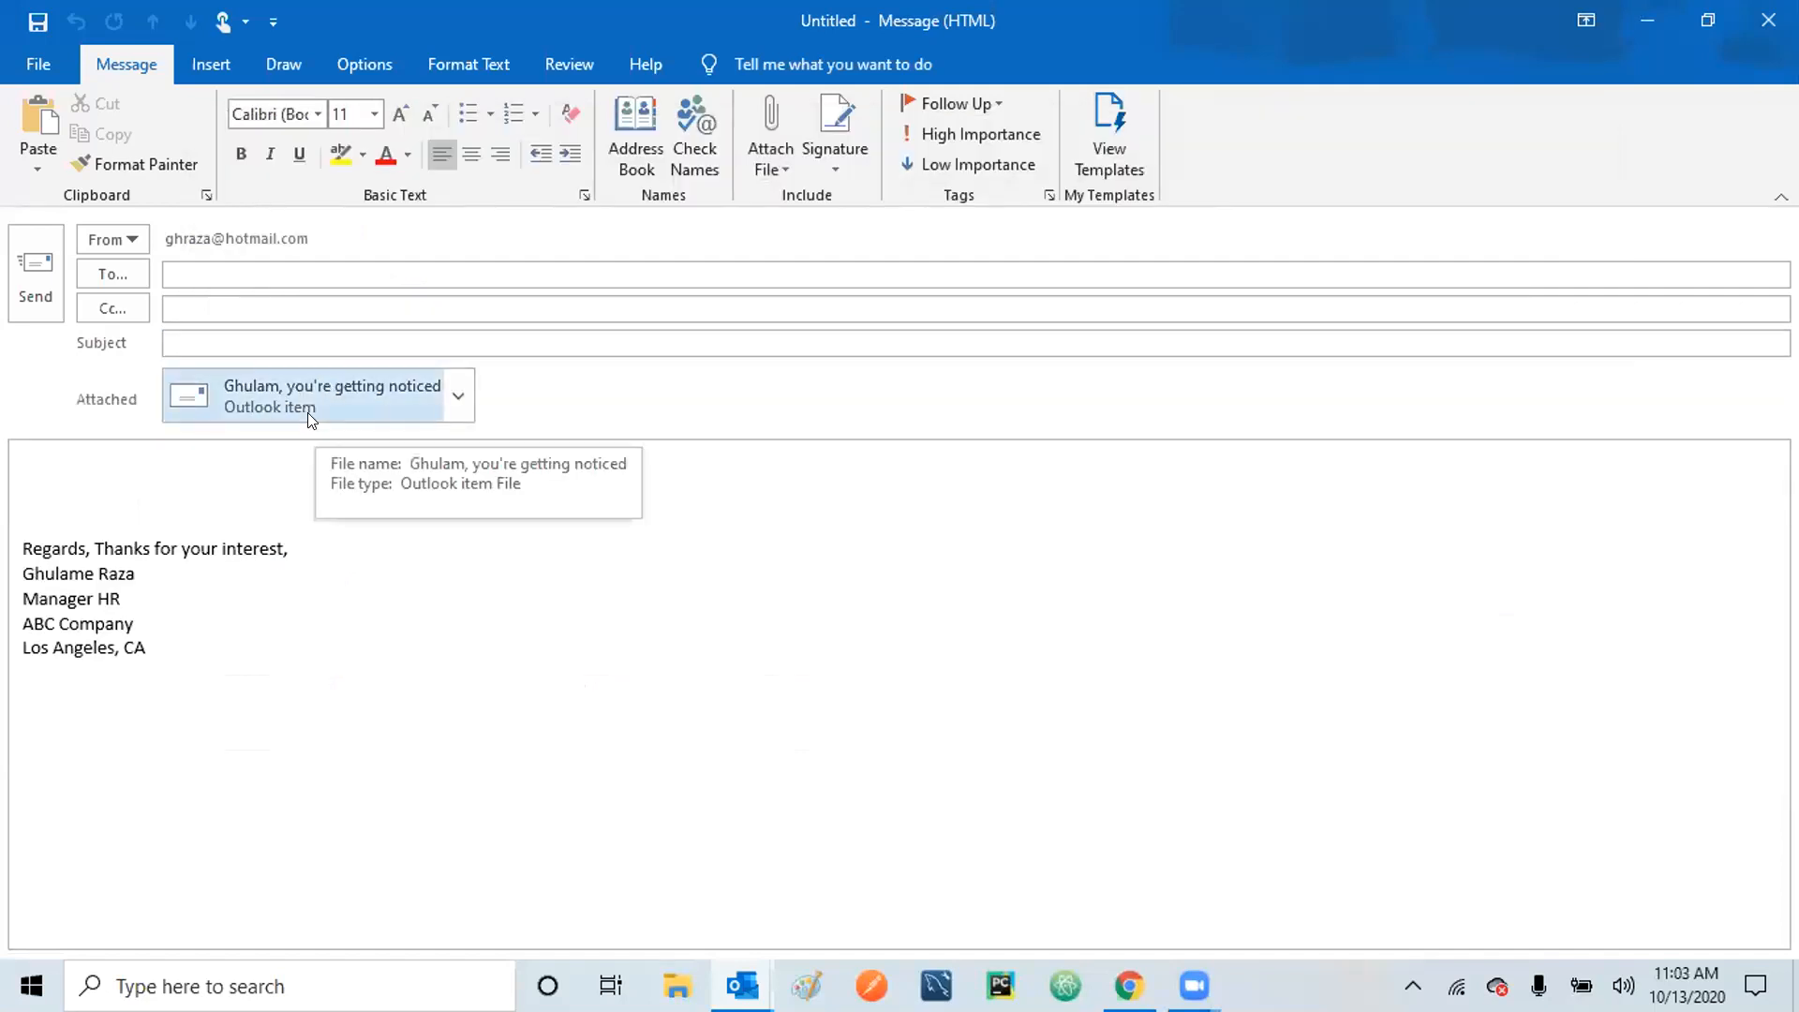
pyautogui.click(784, 169)
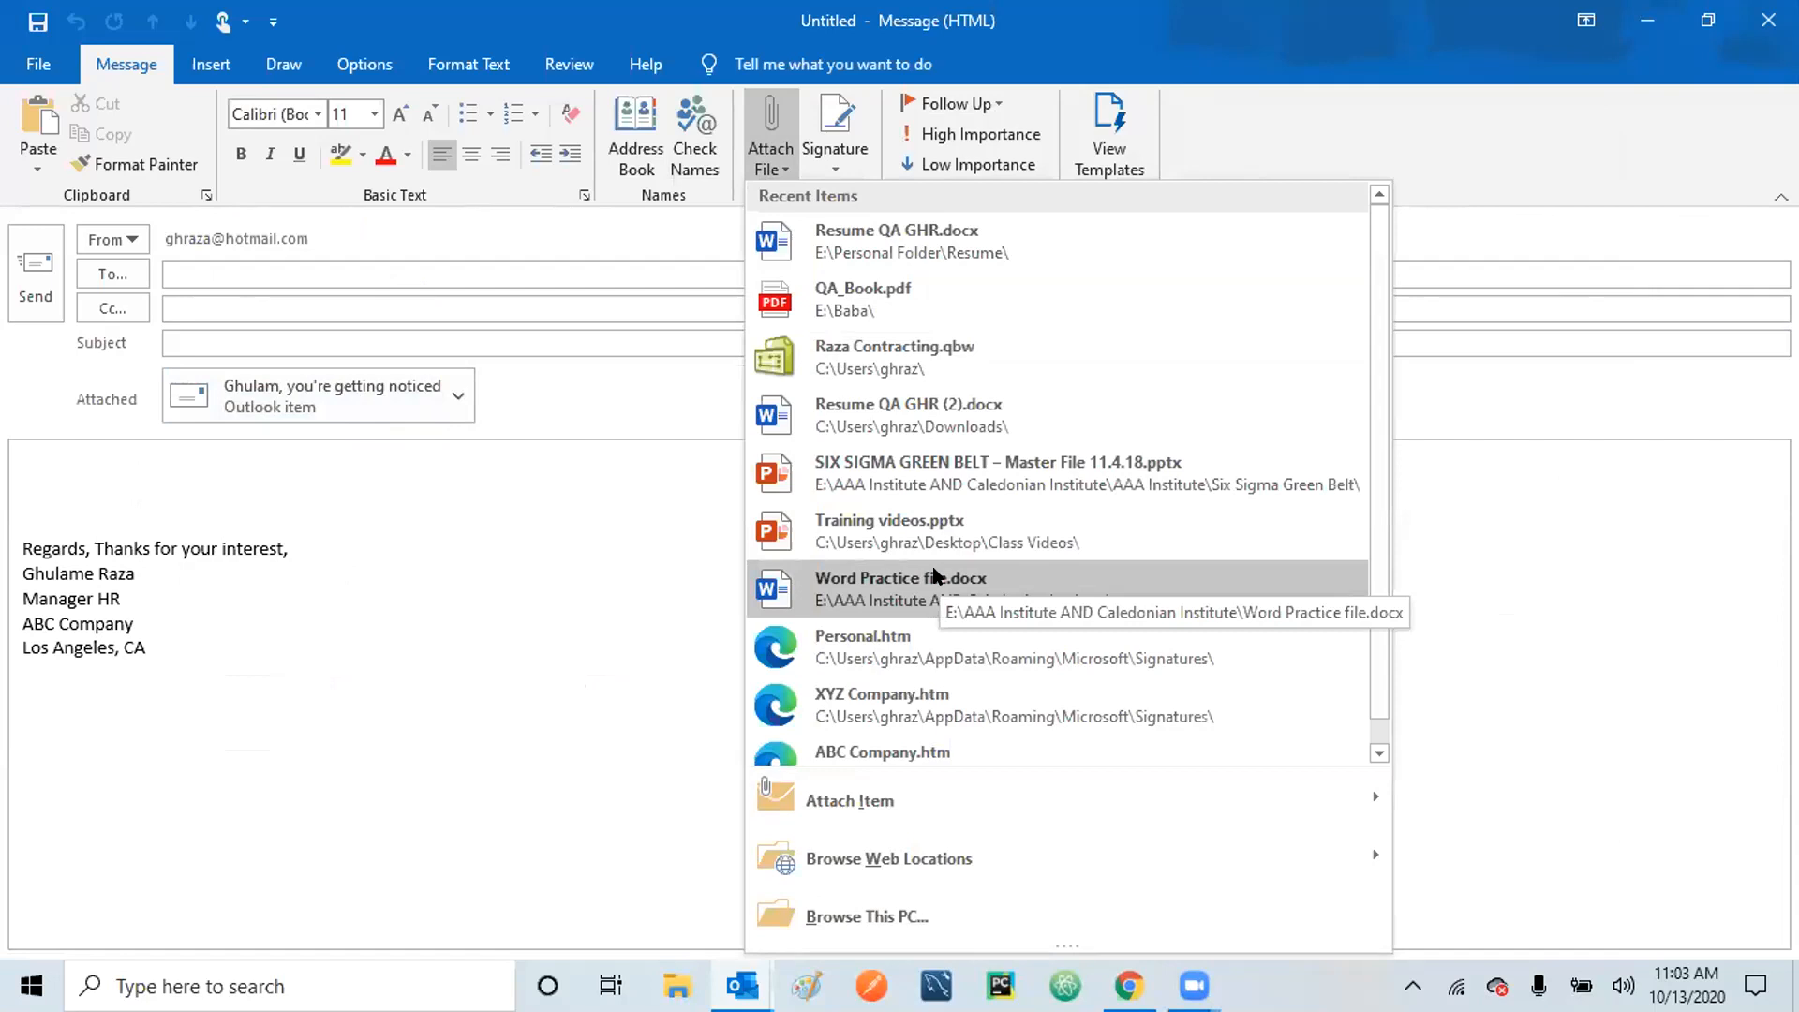
# Open the Insert Business Card dialog through Business Card > Other Business Cards.
pyautogui.moveTo(1036, 789)
pyautogui.moveTo(1395, 776)
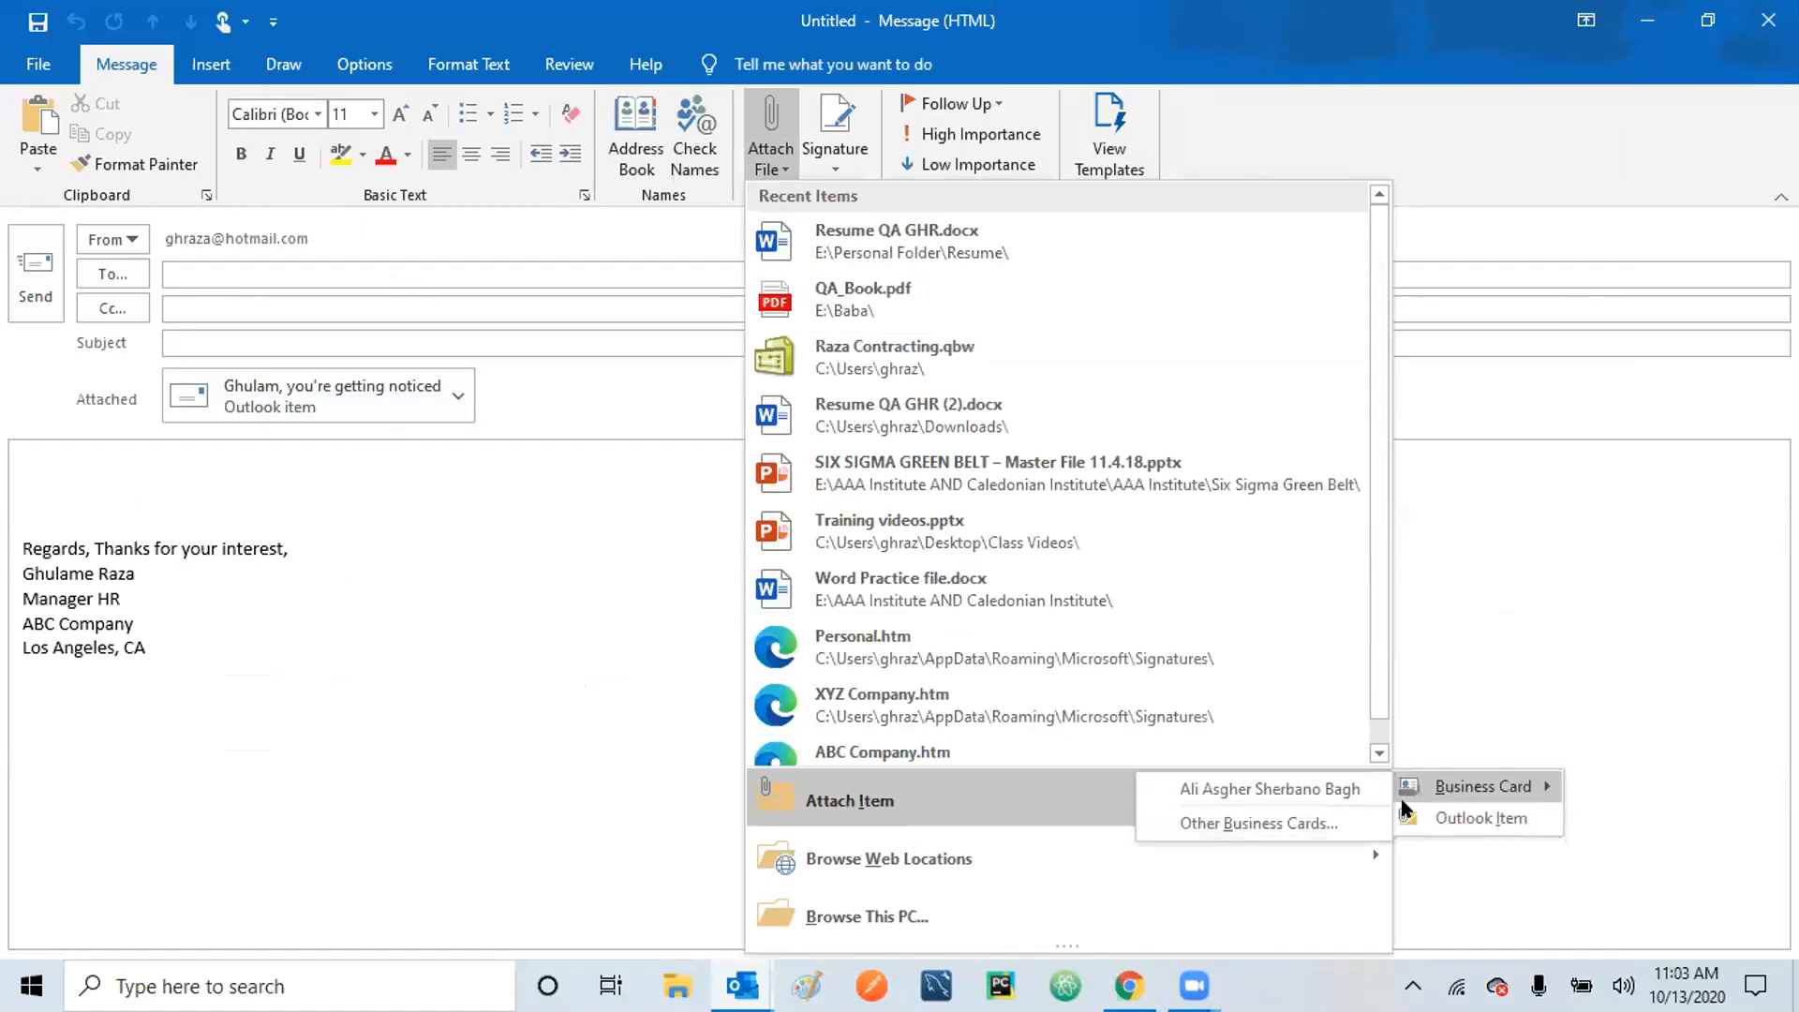
pyautogui.click(1233, 825)
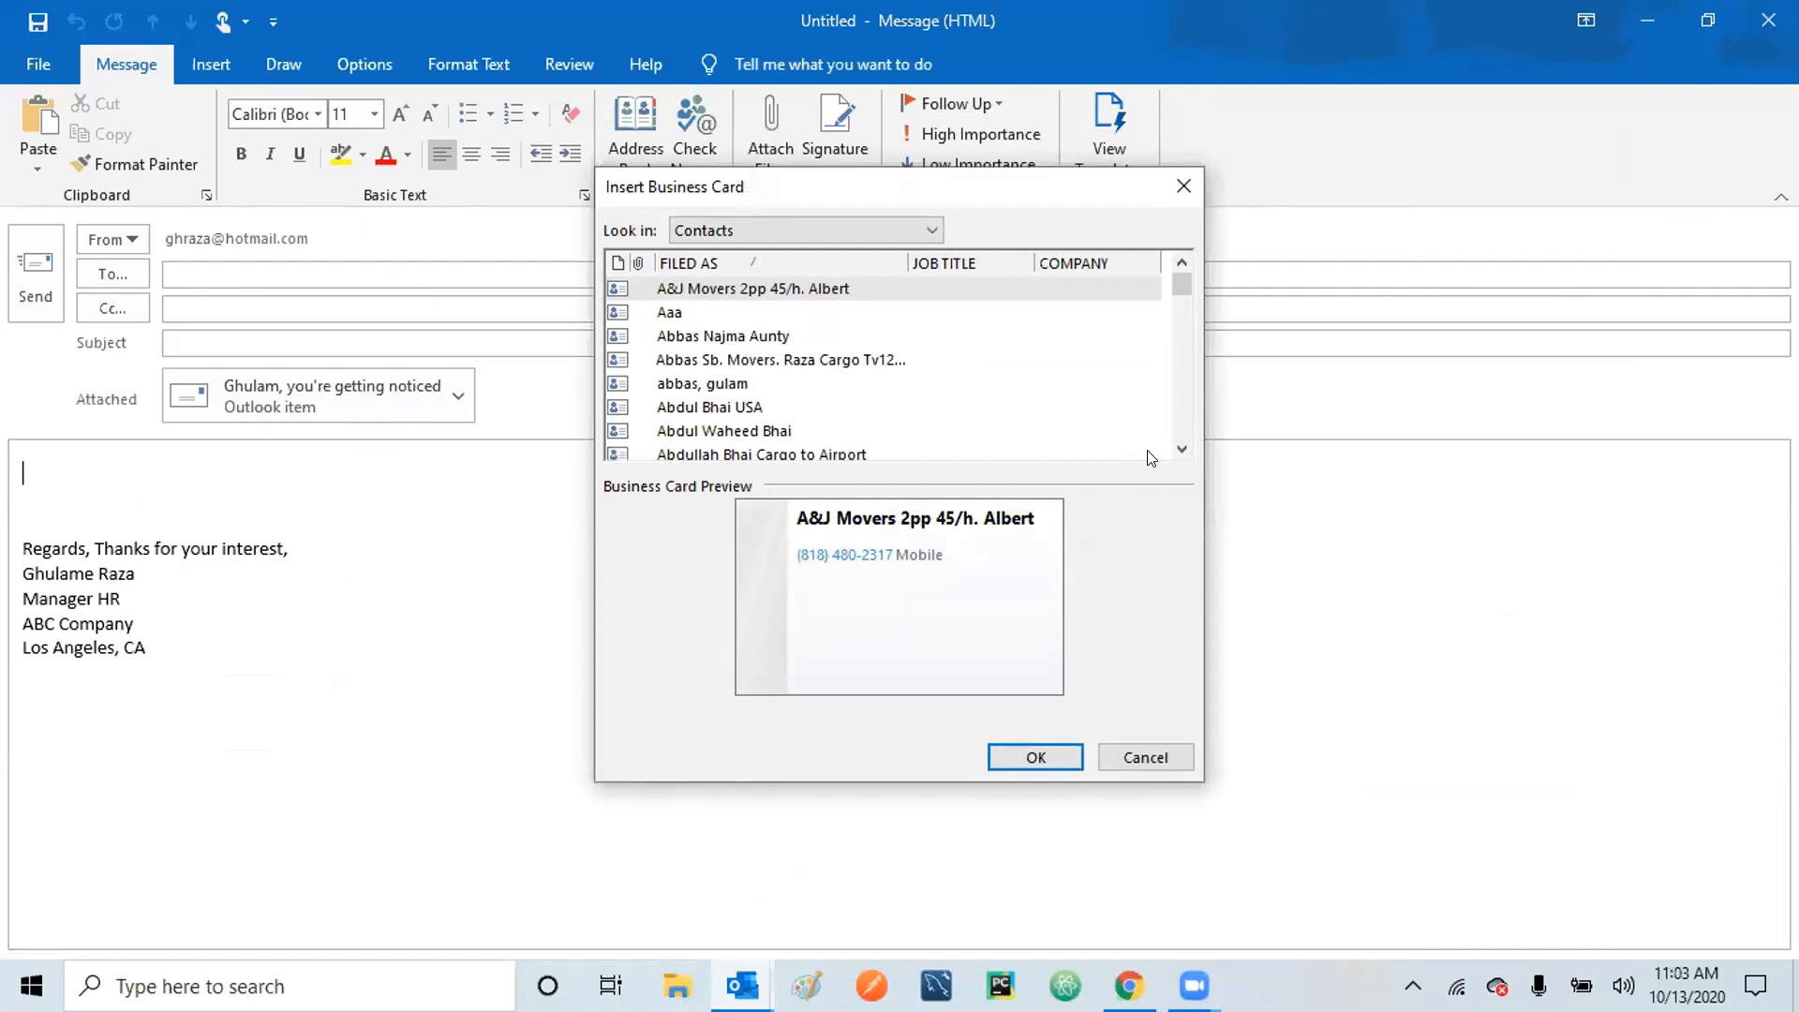
# Scroll down the Contacts list, select a contact and insert their business card.
pyautogui.click(1181, 450)
pyautogui.click(1181, 450)
pyautogui.click(1181, 450)
pyautogui.click(1181, 450)
pyautogui.click(1181, 450)
pyautogui.click(1181, 449)
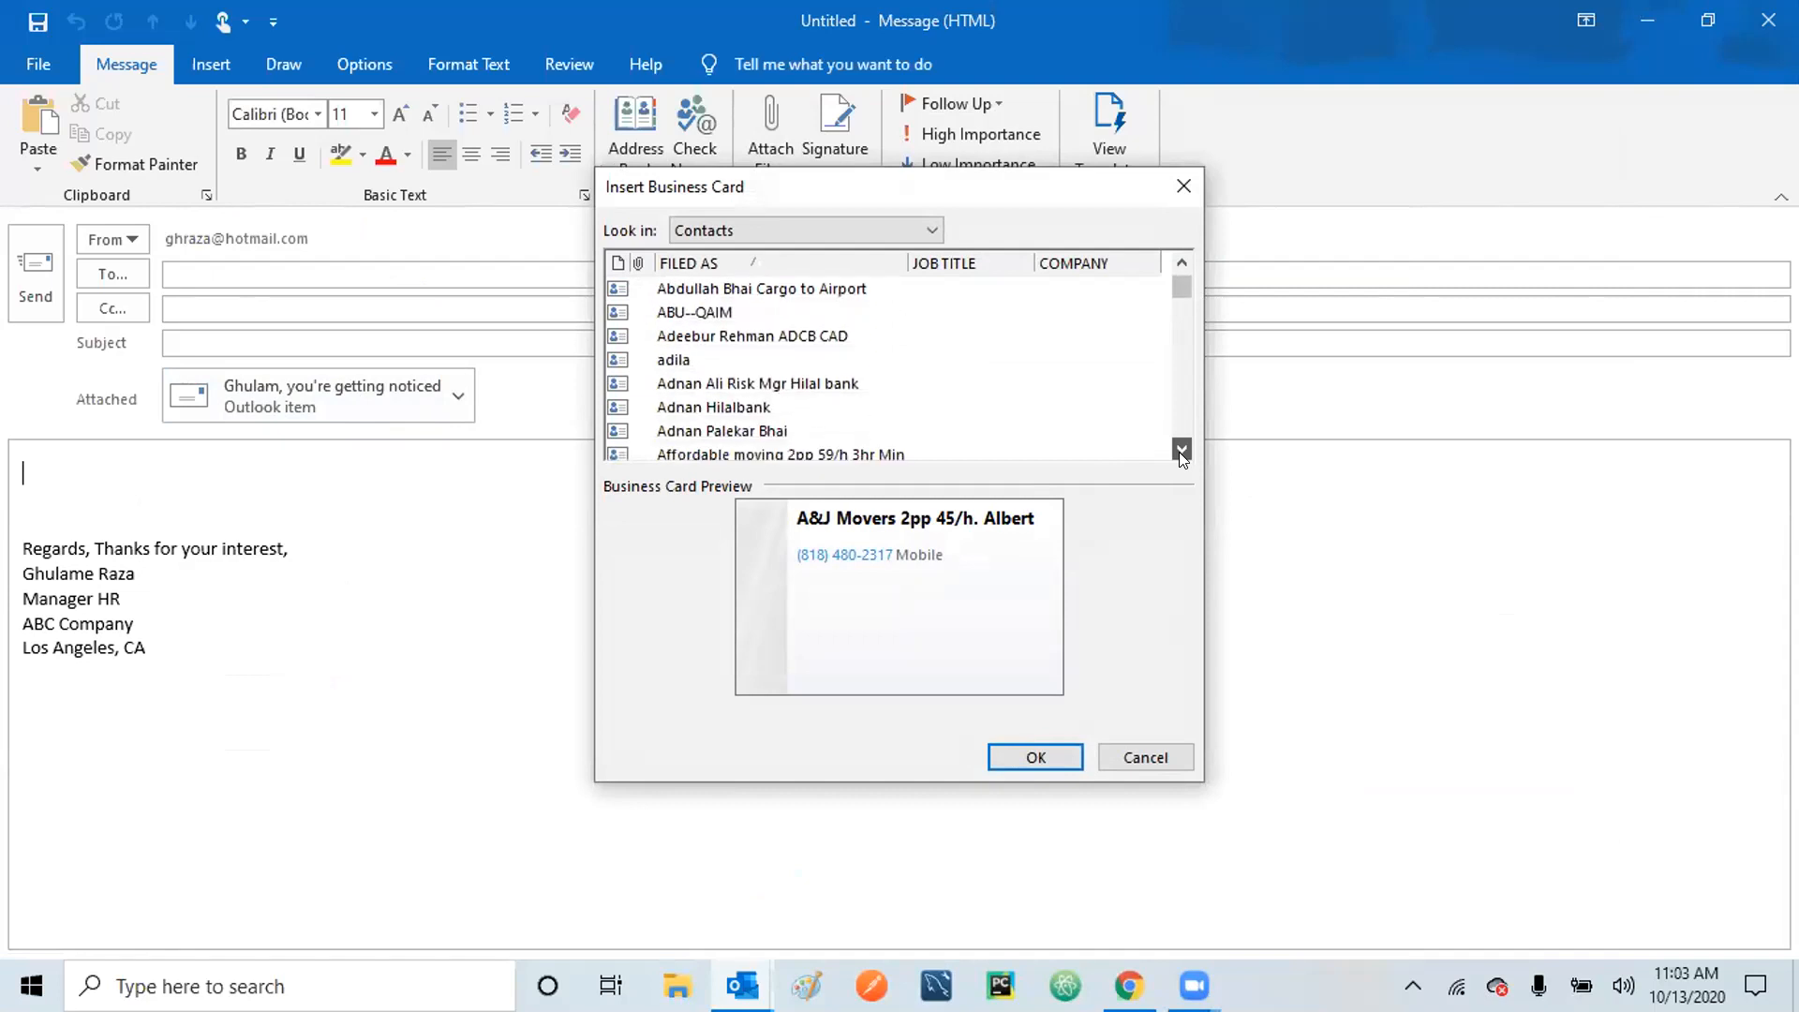
pyautogui.click(1181, 450)
pyautogui.click(1181, 449)
pyautogui.click(1181, 450)
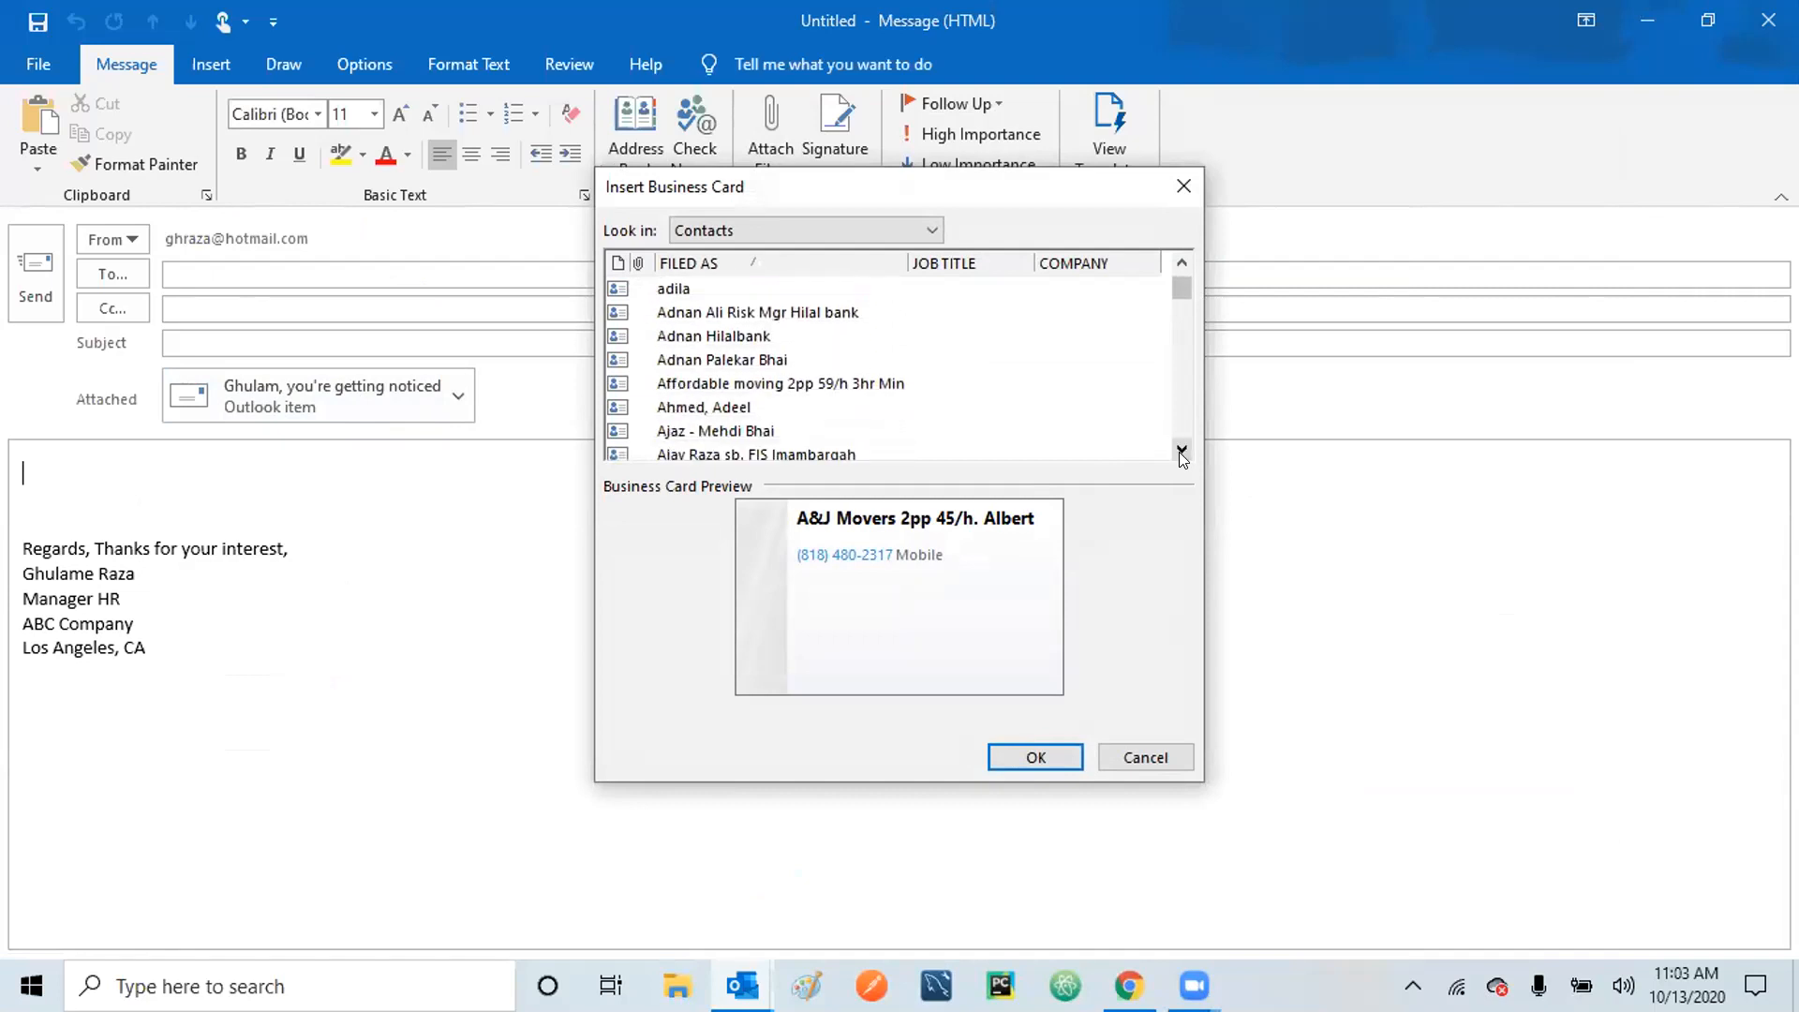
pyautogui.click(1181, 449)
pyautogui.click(1181, 450)
pyautogui.click(1181, 450)
pyautogui.click(1181, 450)
pyautogui.click(1181, 450)
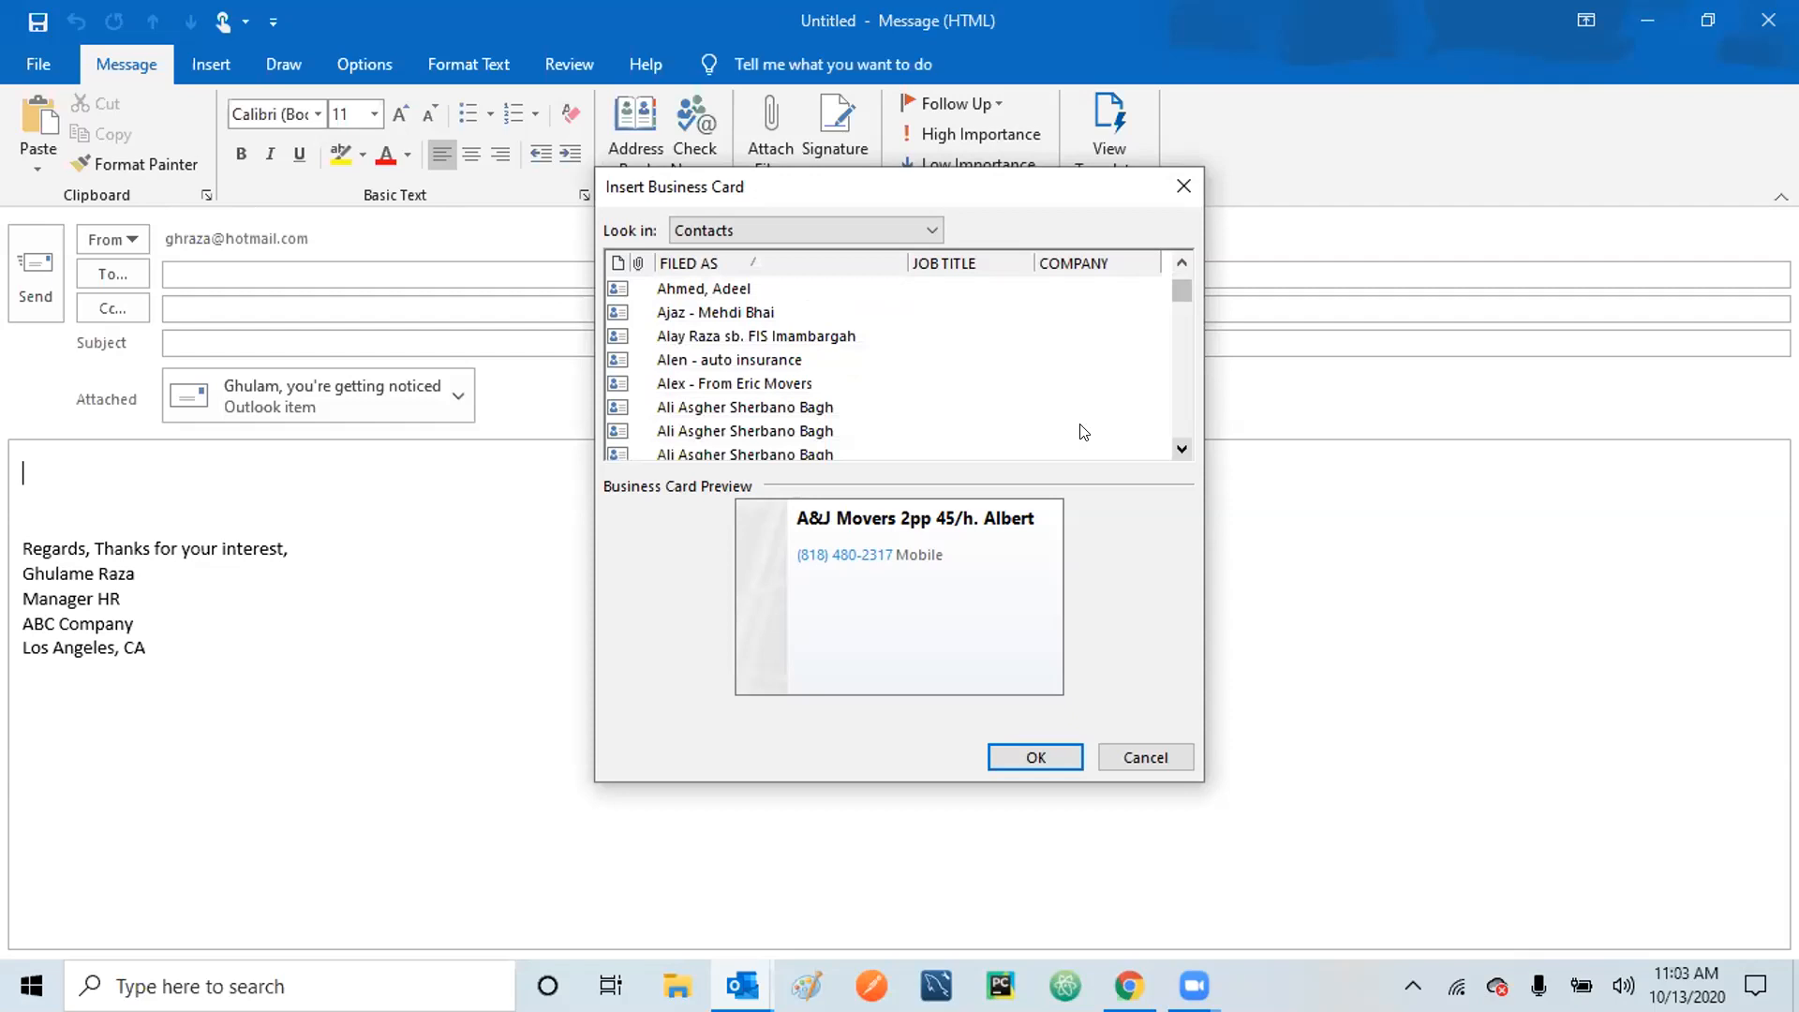
pyautogui.moveTo(1182, 452); pyautogui.dragTo(1182, 451)
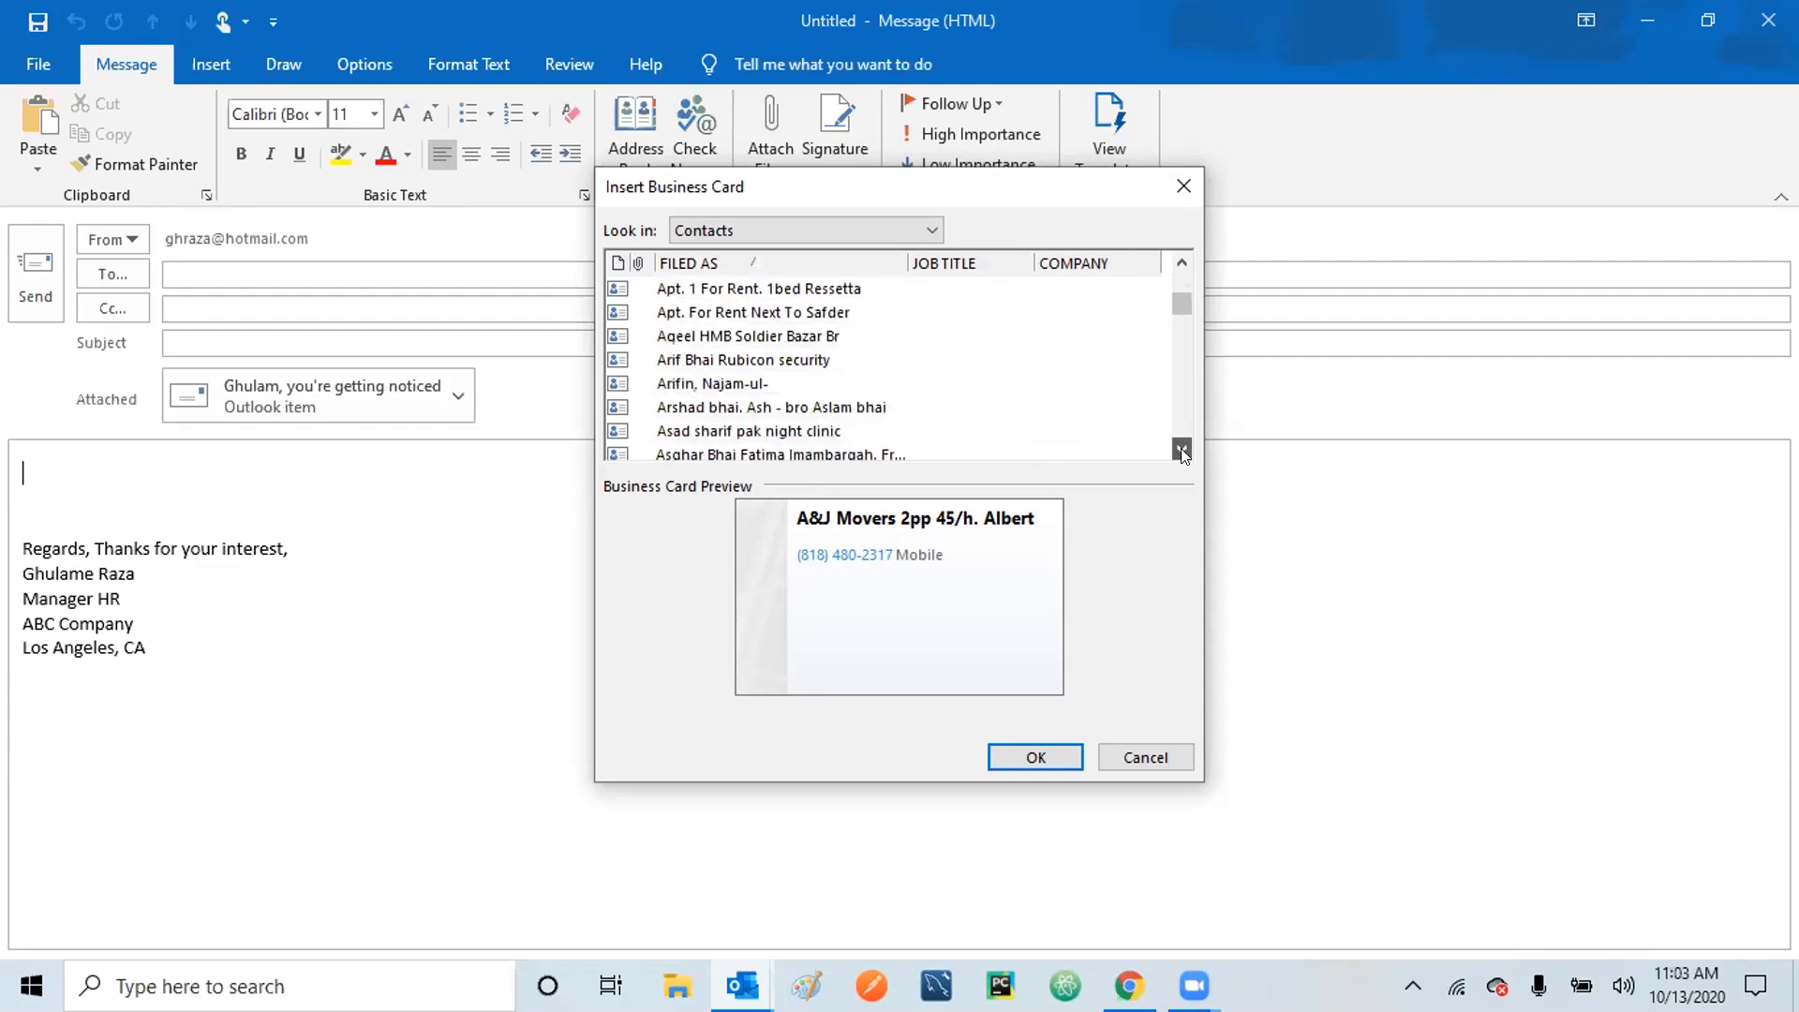
pyautogui.click(708, 385)
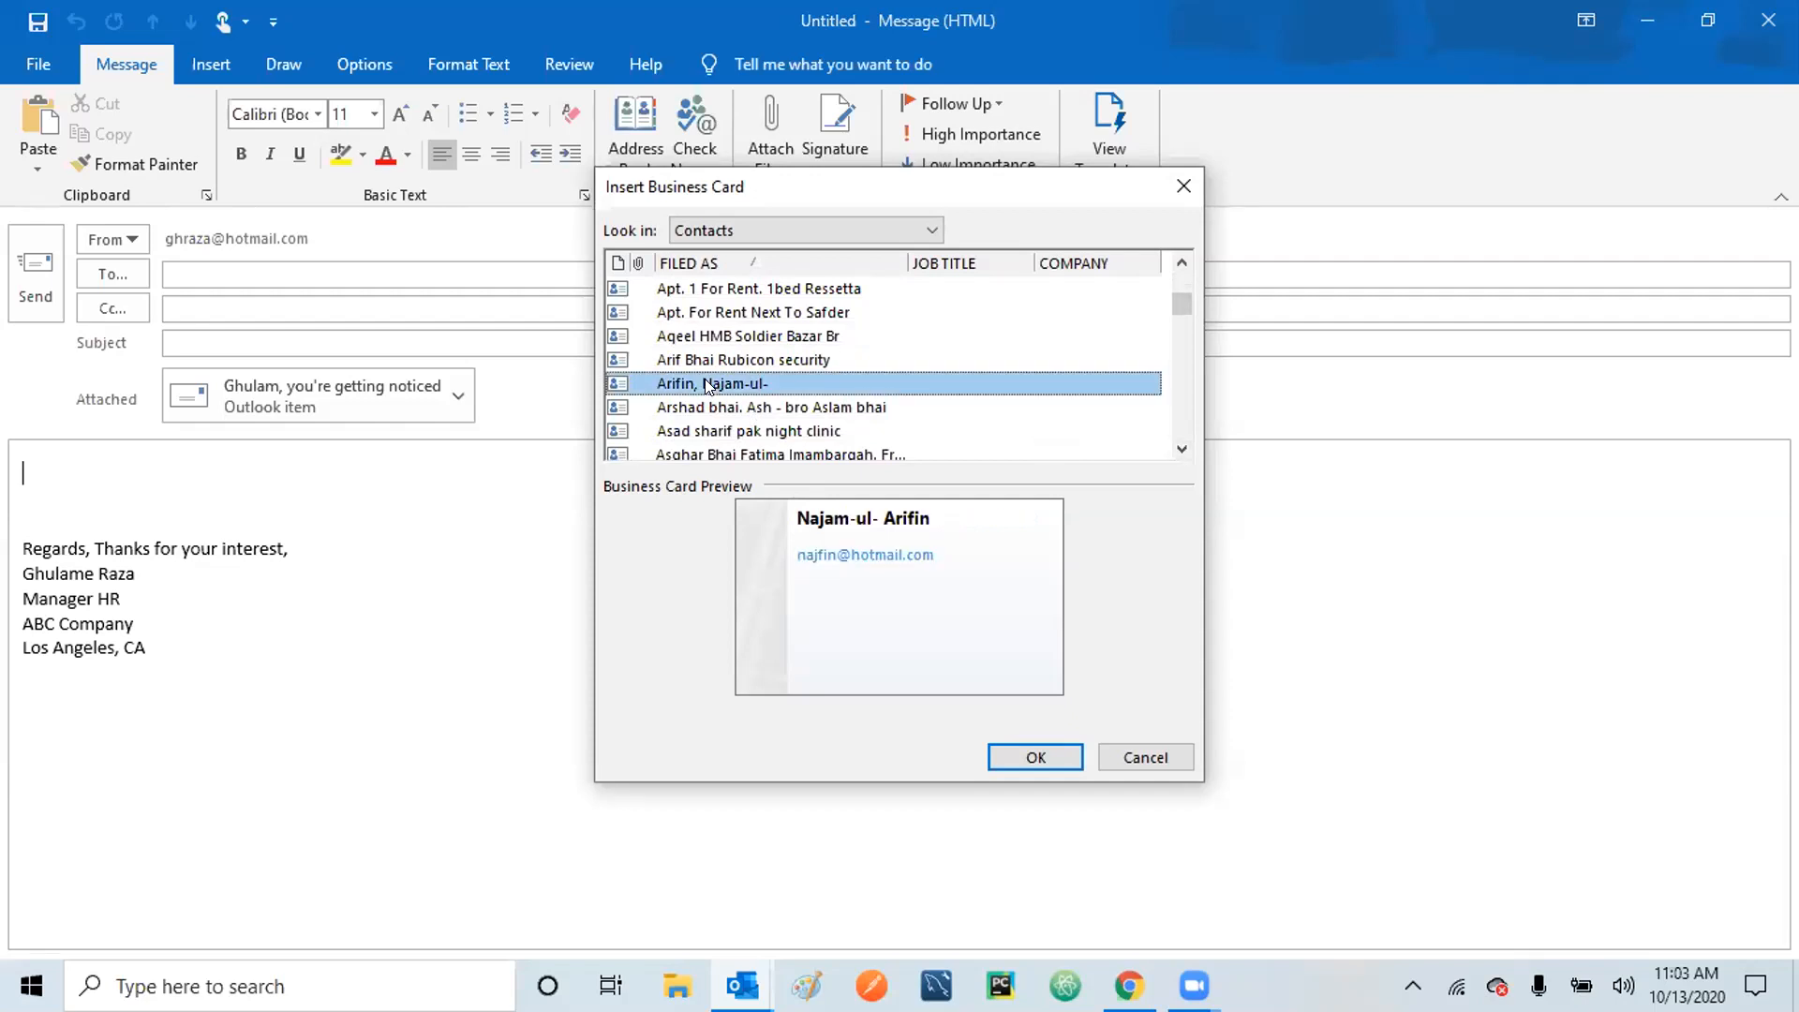
pyautogui.click(1029, 756)
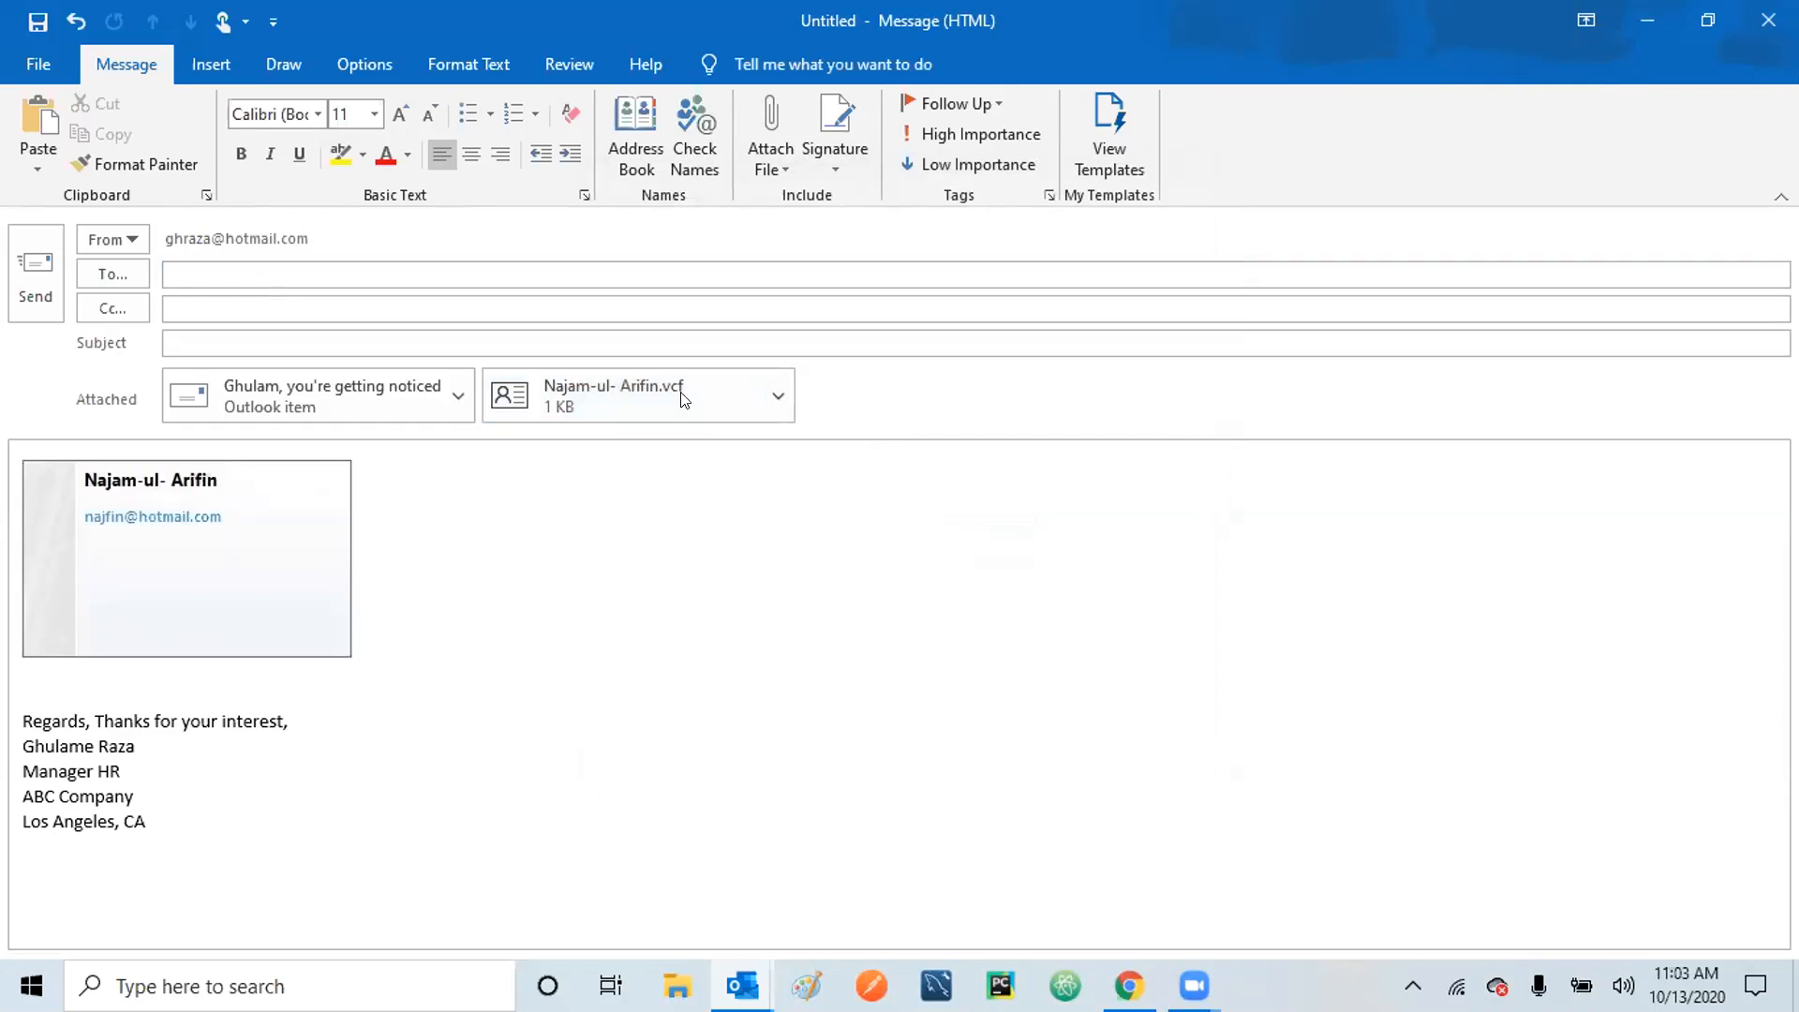
# Remove the business card's .vcf attachment and delete its card image from the body.
pyautogui.click(779, 398)
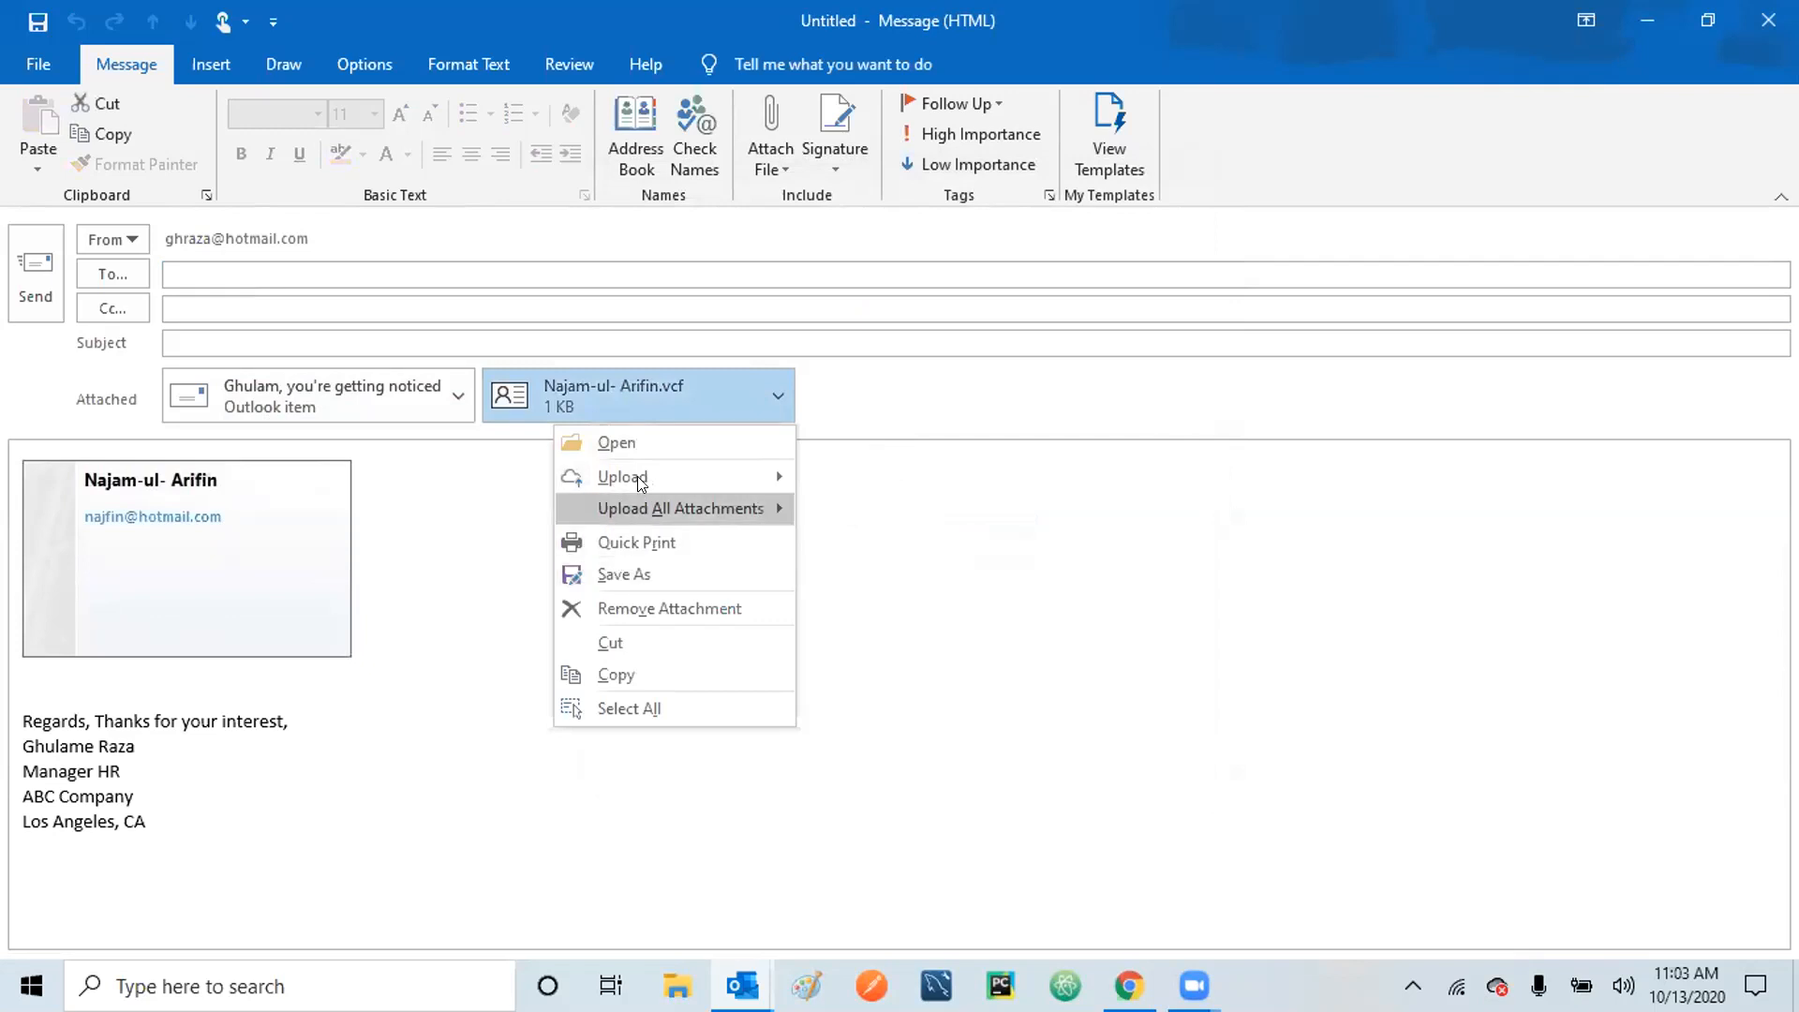
pyautogui.click(646, 609)
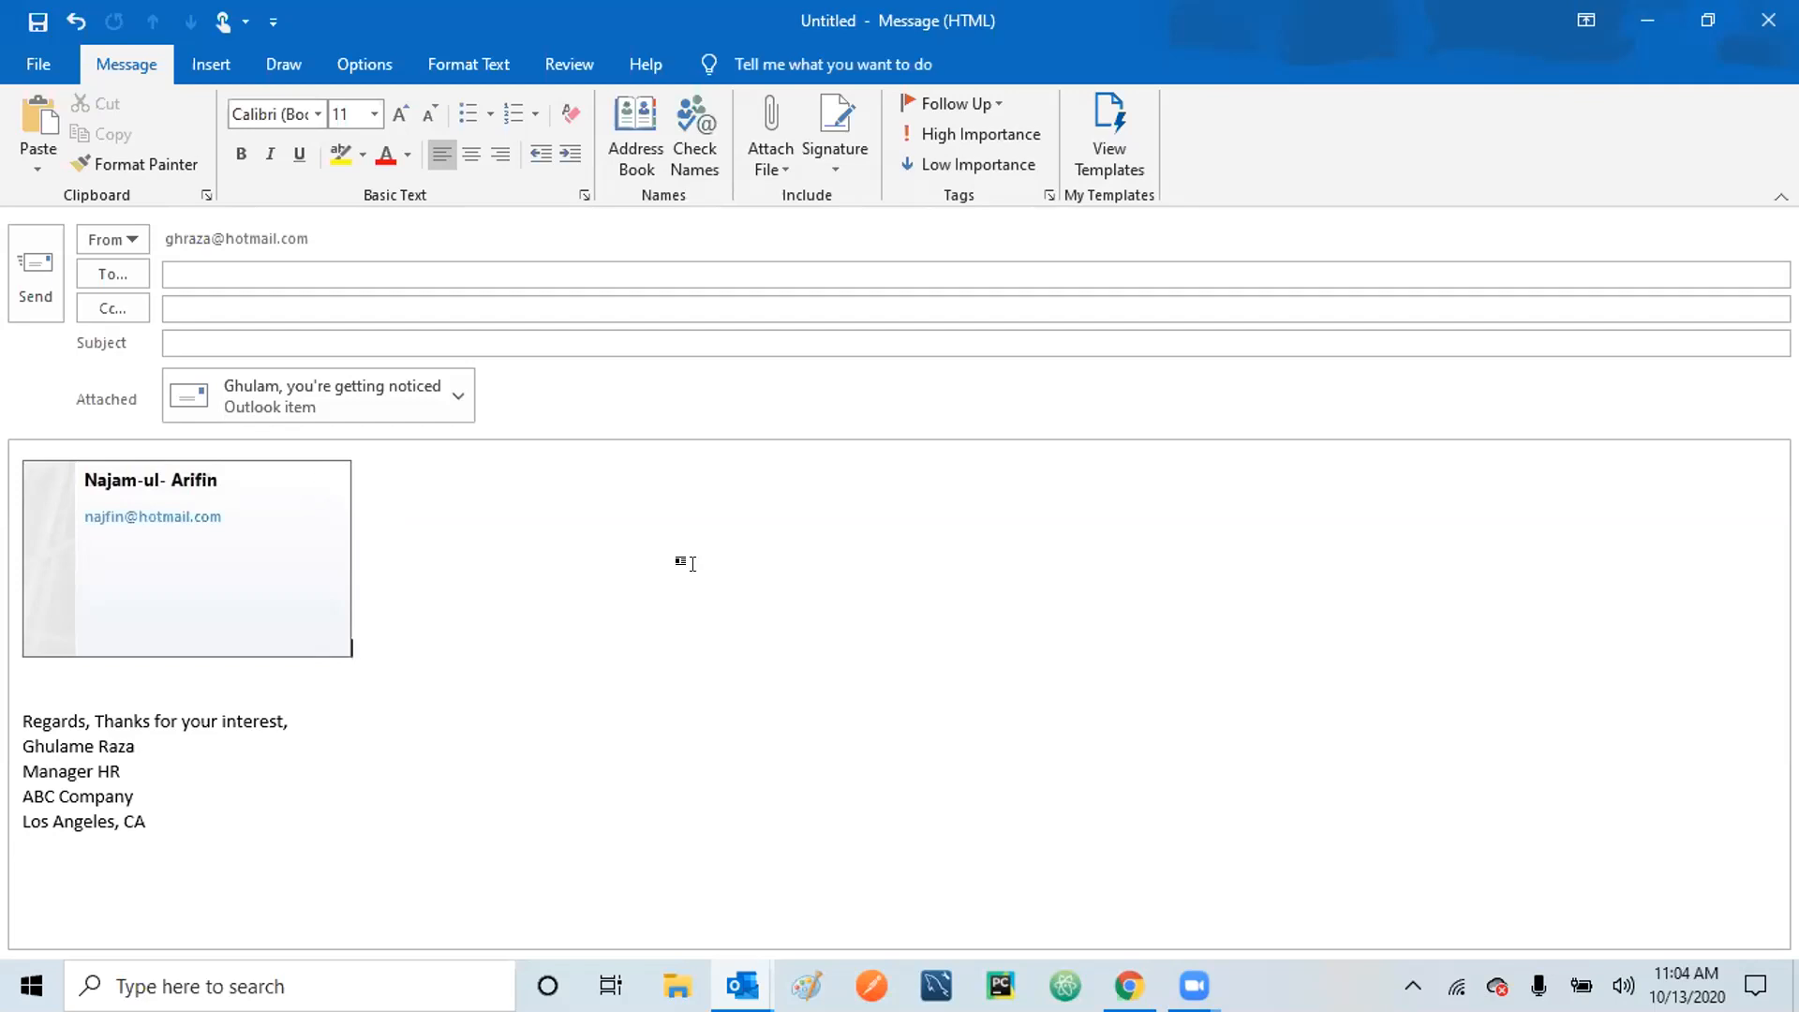
pyautogui.hotkey('shift', 'Left')
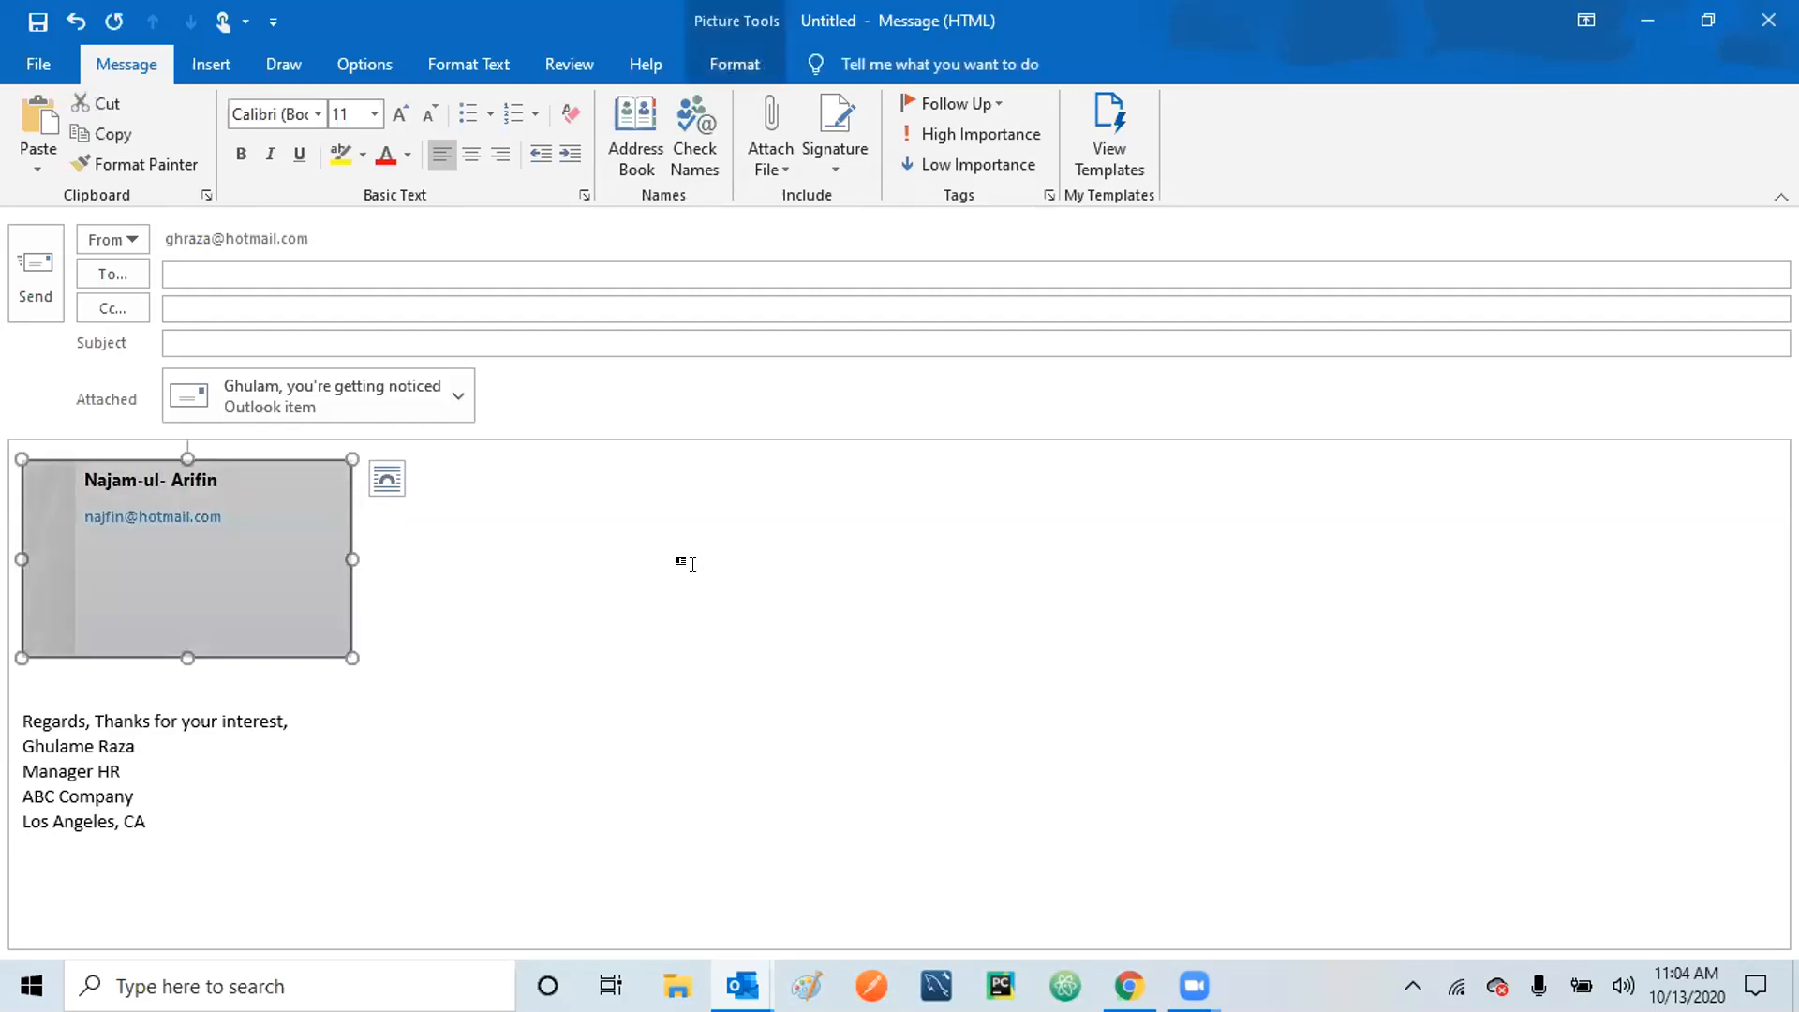
pyautogui.press('Delete')
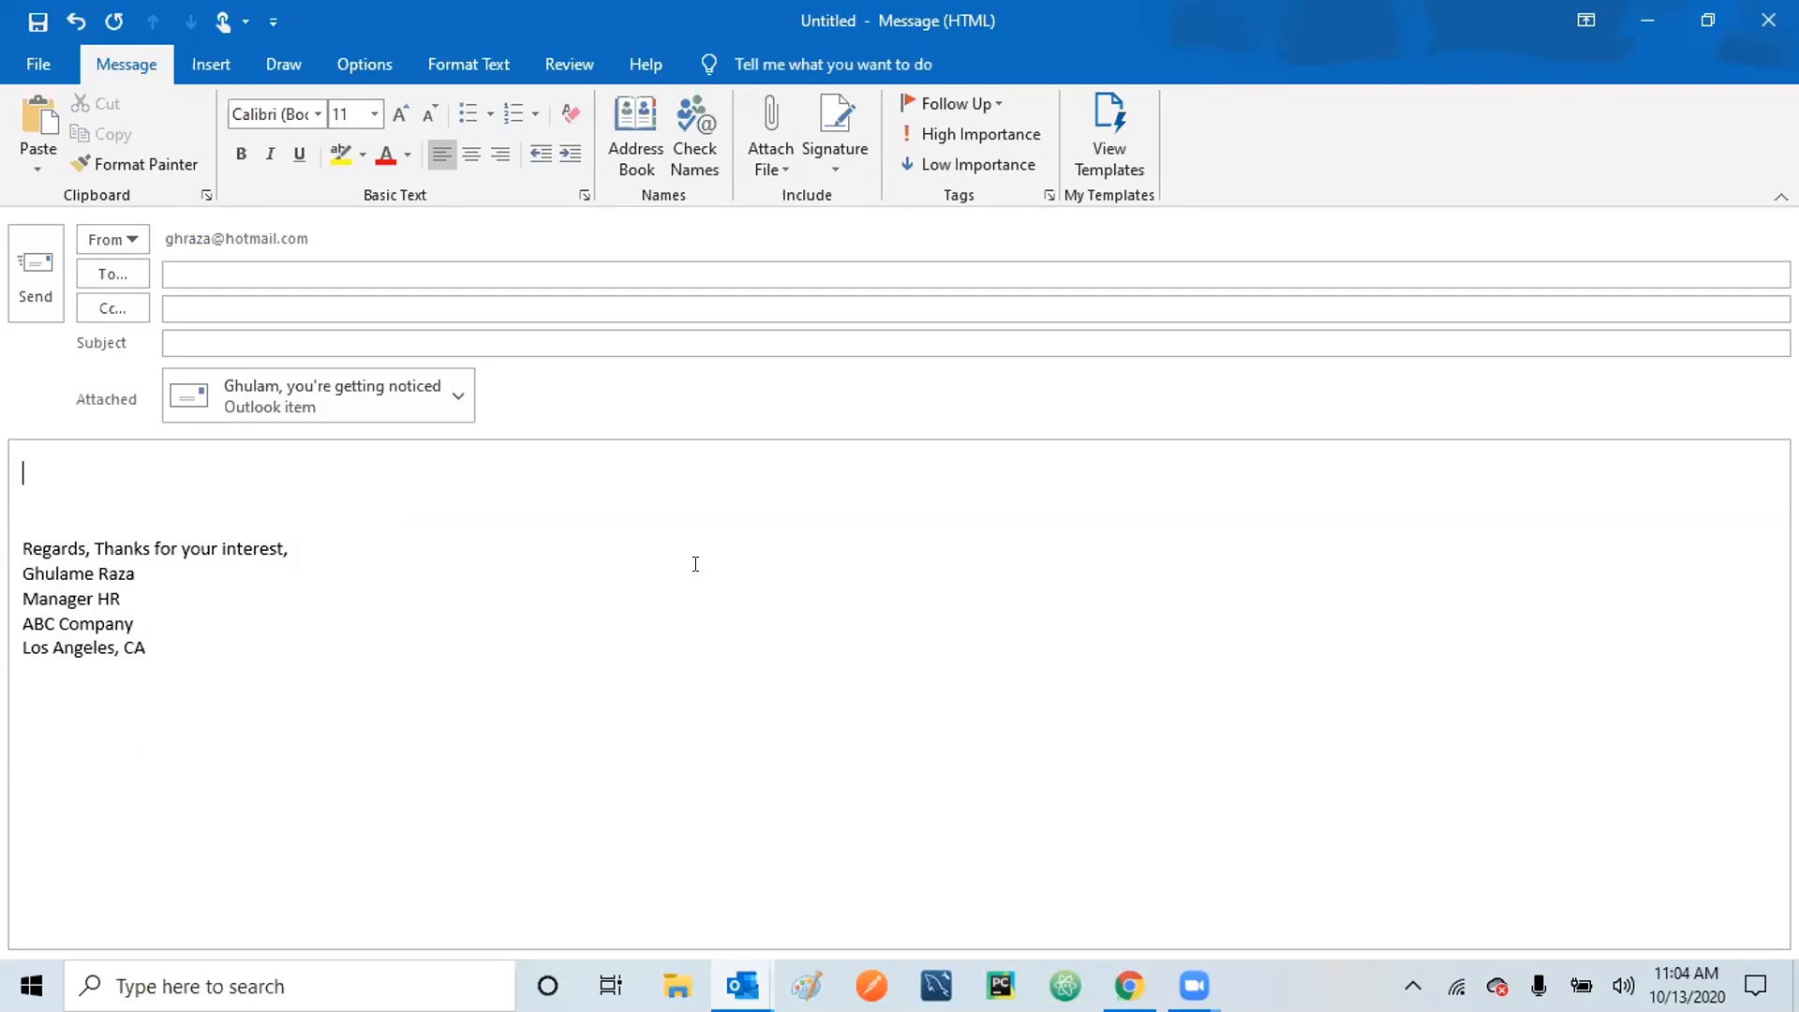
# Start attaching an Outlook item, then cancel the Insert Item dialog without attaching anything.
pyautogui.click(783, 172)
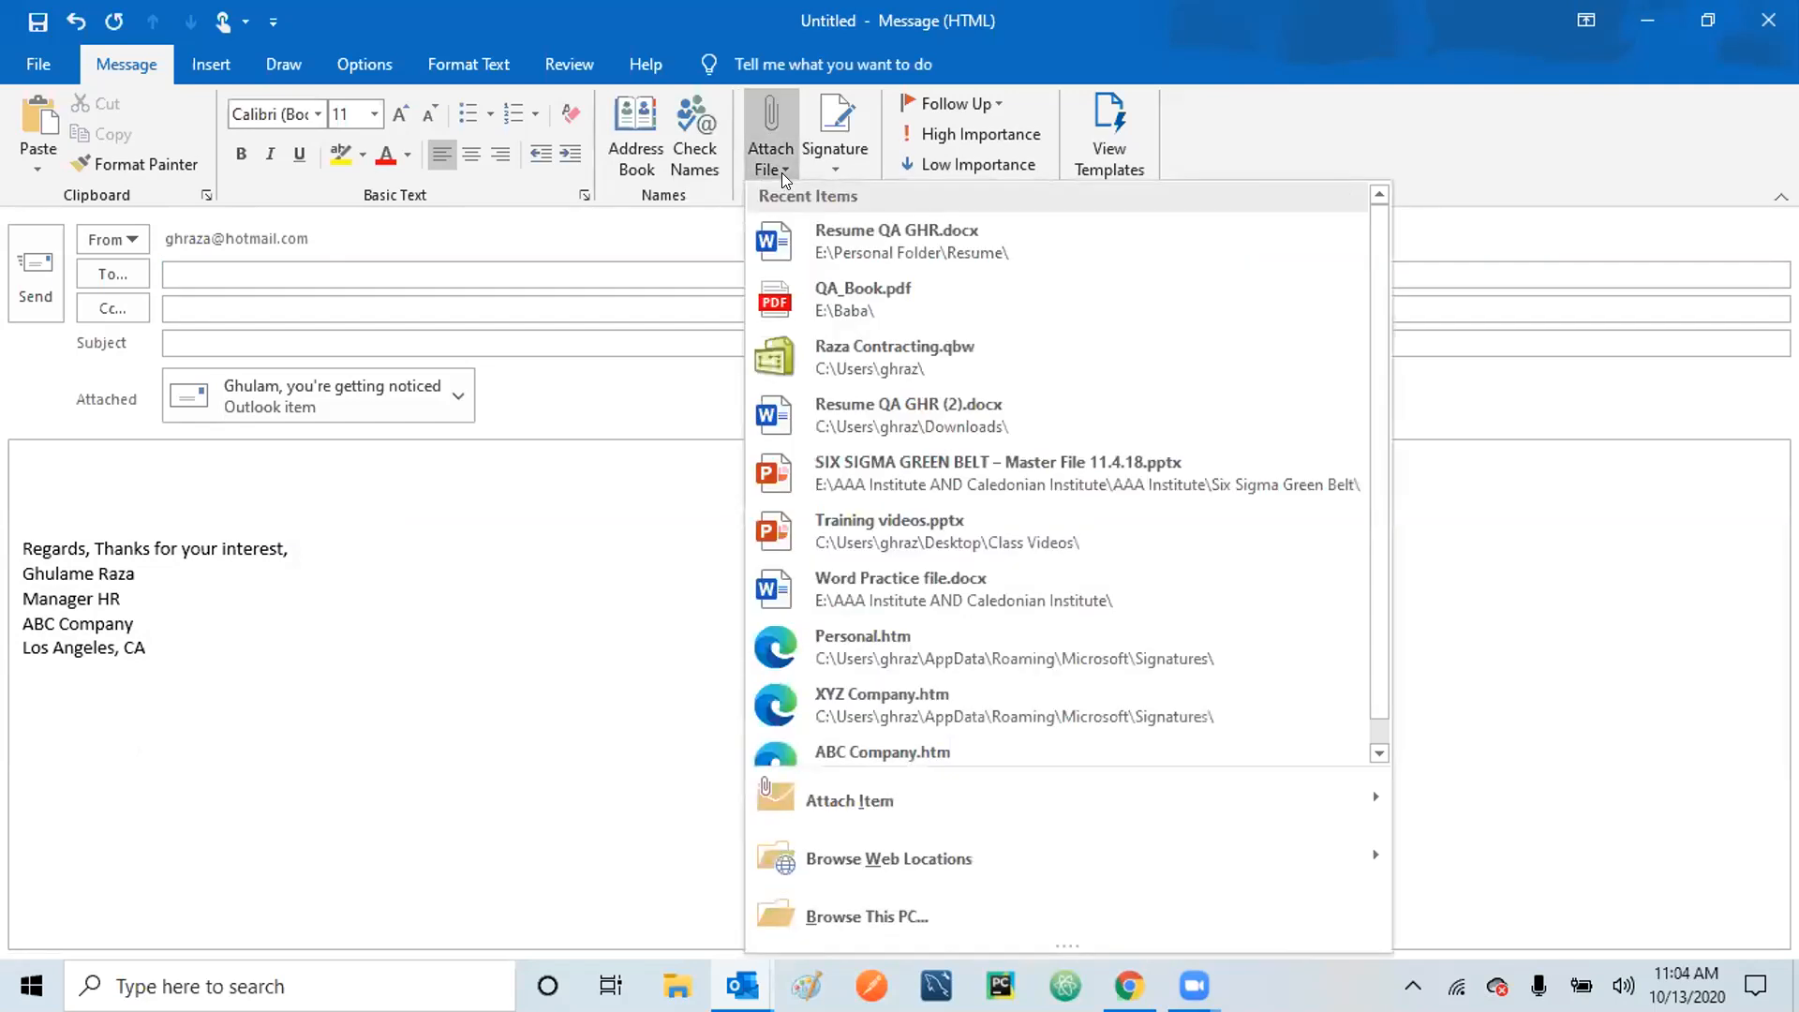
pyautogui.moveTo(1106, 789)
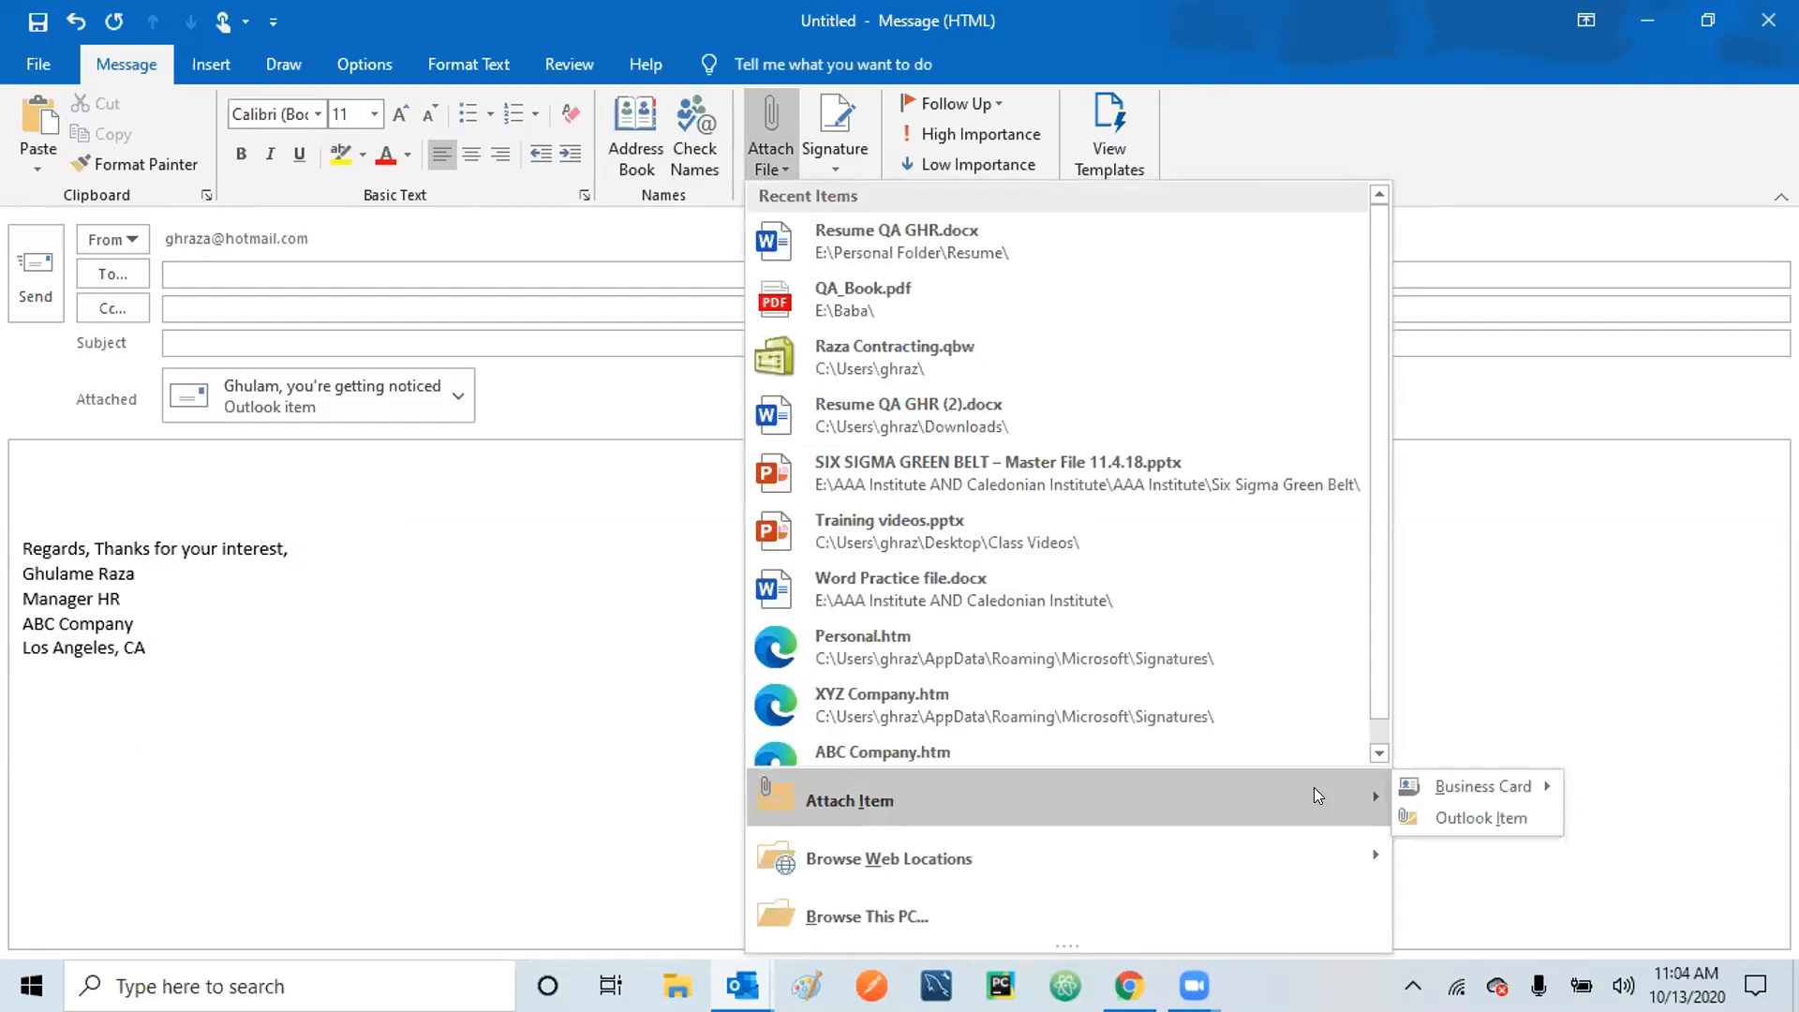
pyautogui.click(1478, 819)
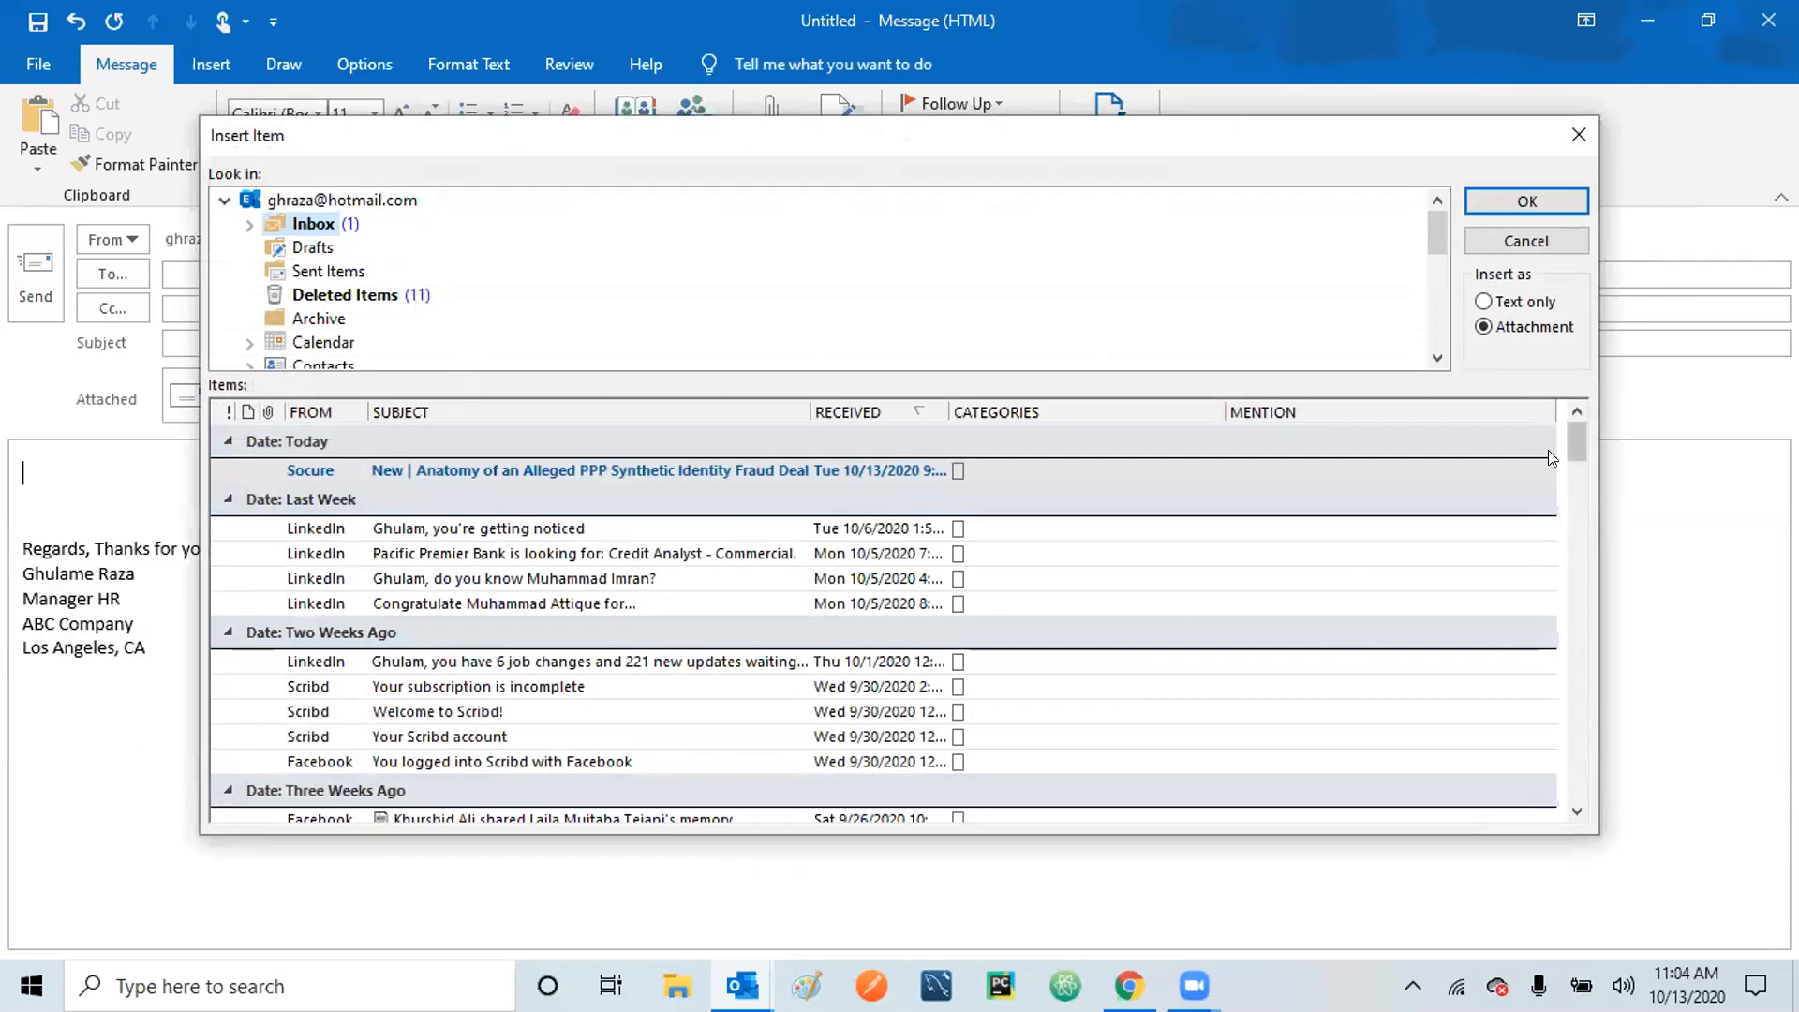
pyautogui.click(1531, 242)
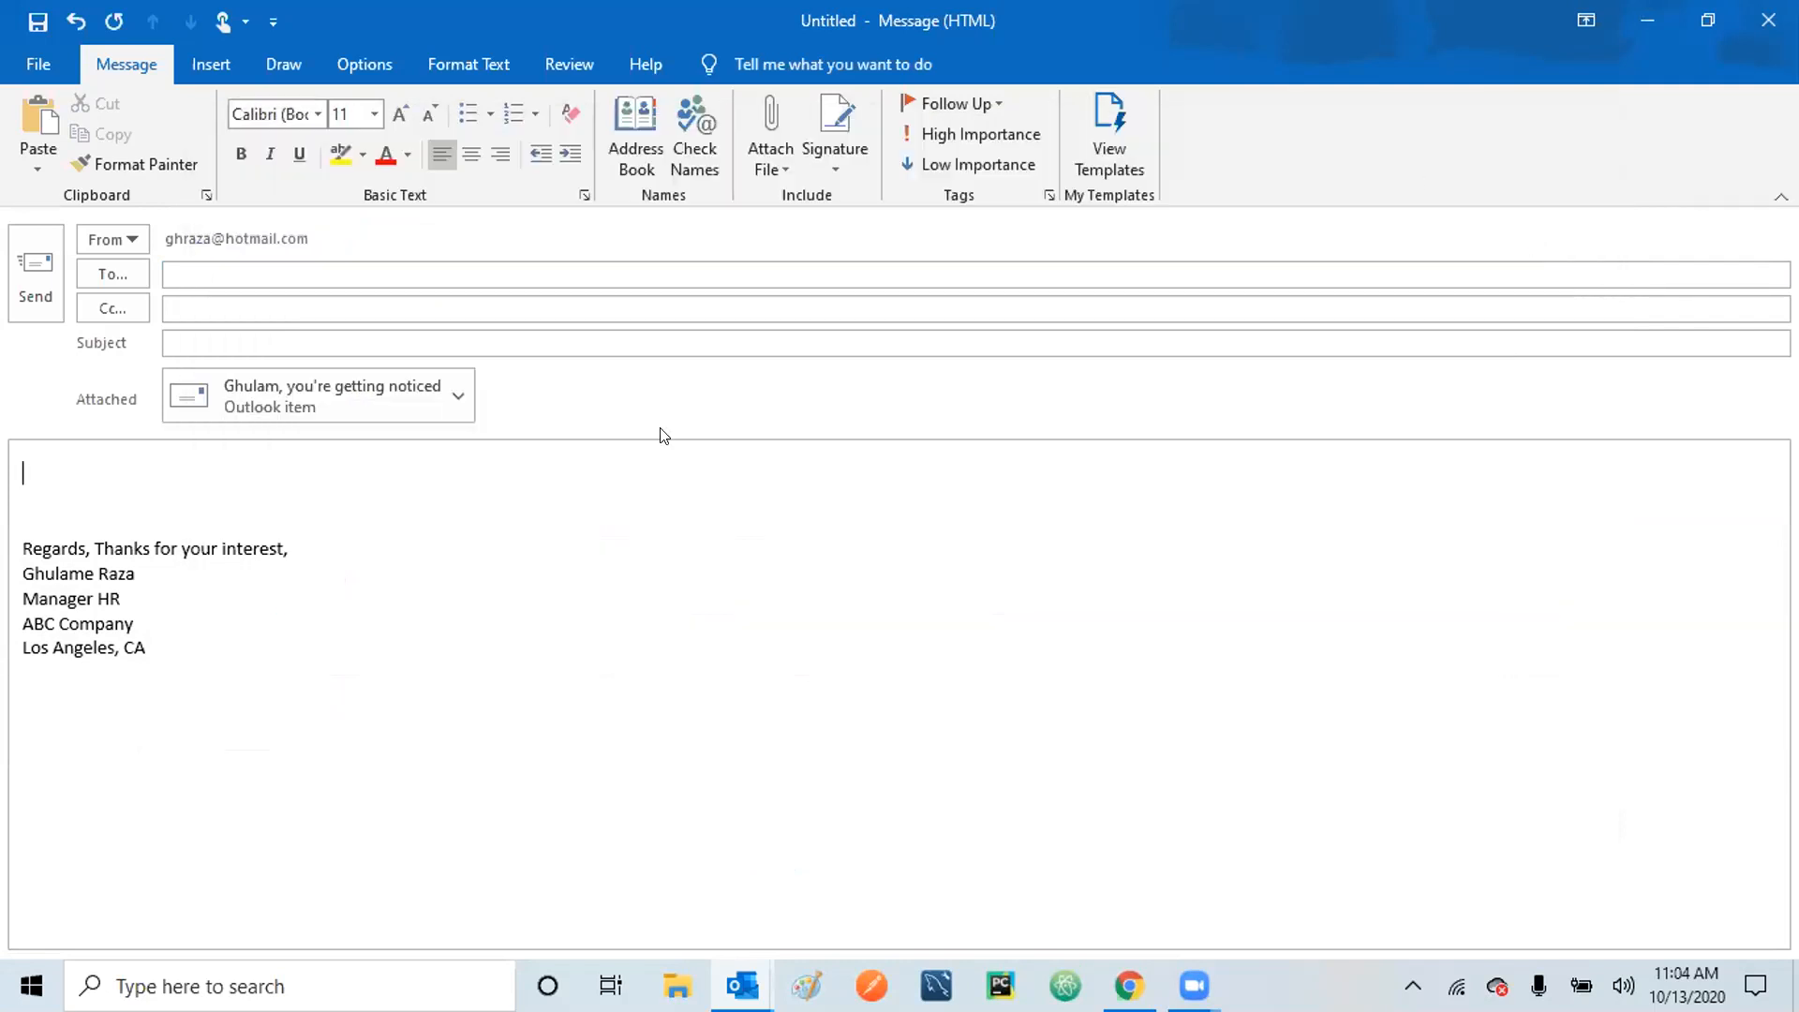
# Reopen the Insert Business Card dialog through Business Card > Other Business Cards.
pyautogui.click(780, 159)
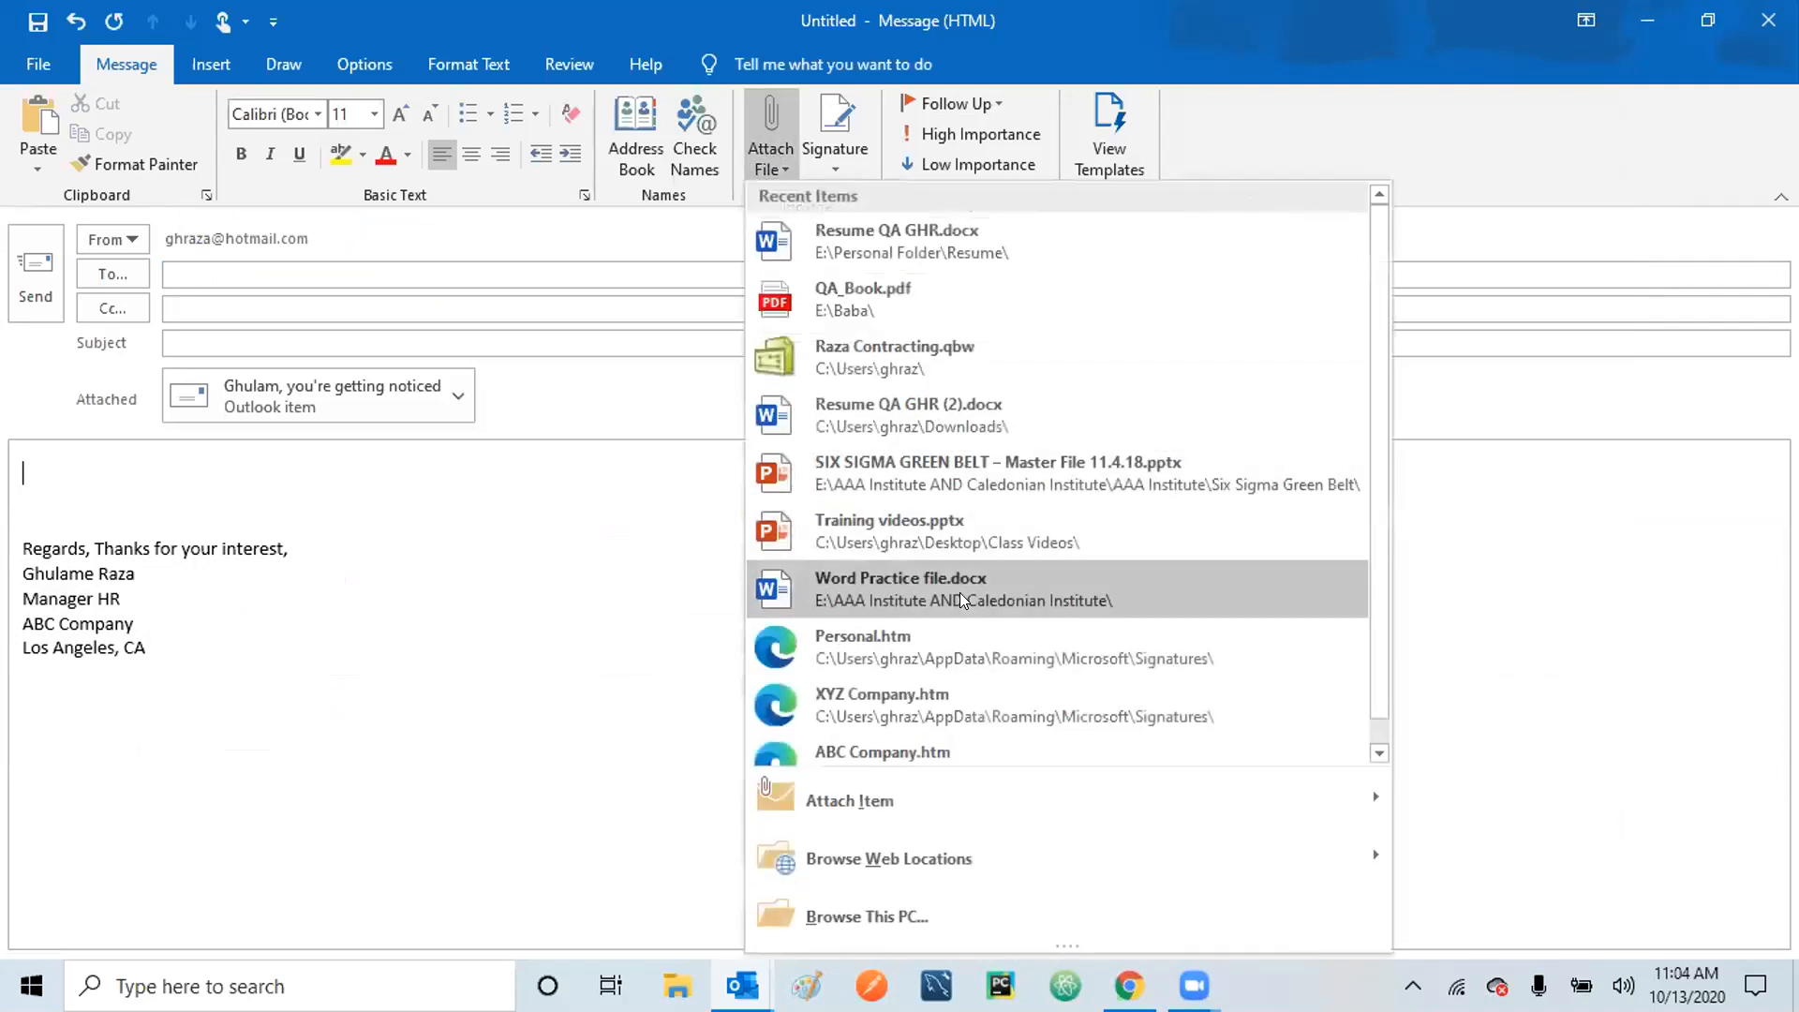
pyautogui.moveTo(1284, 792)
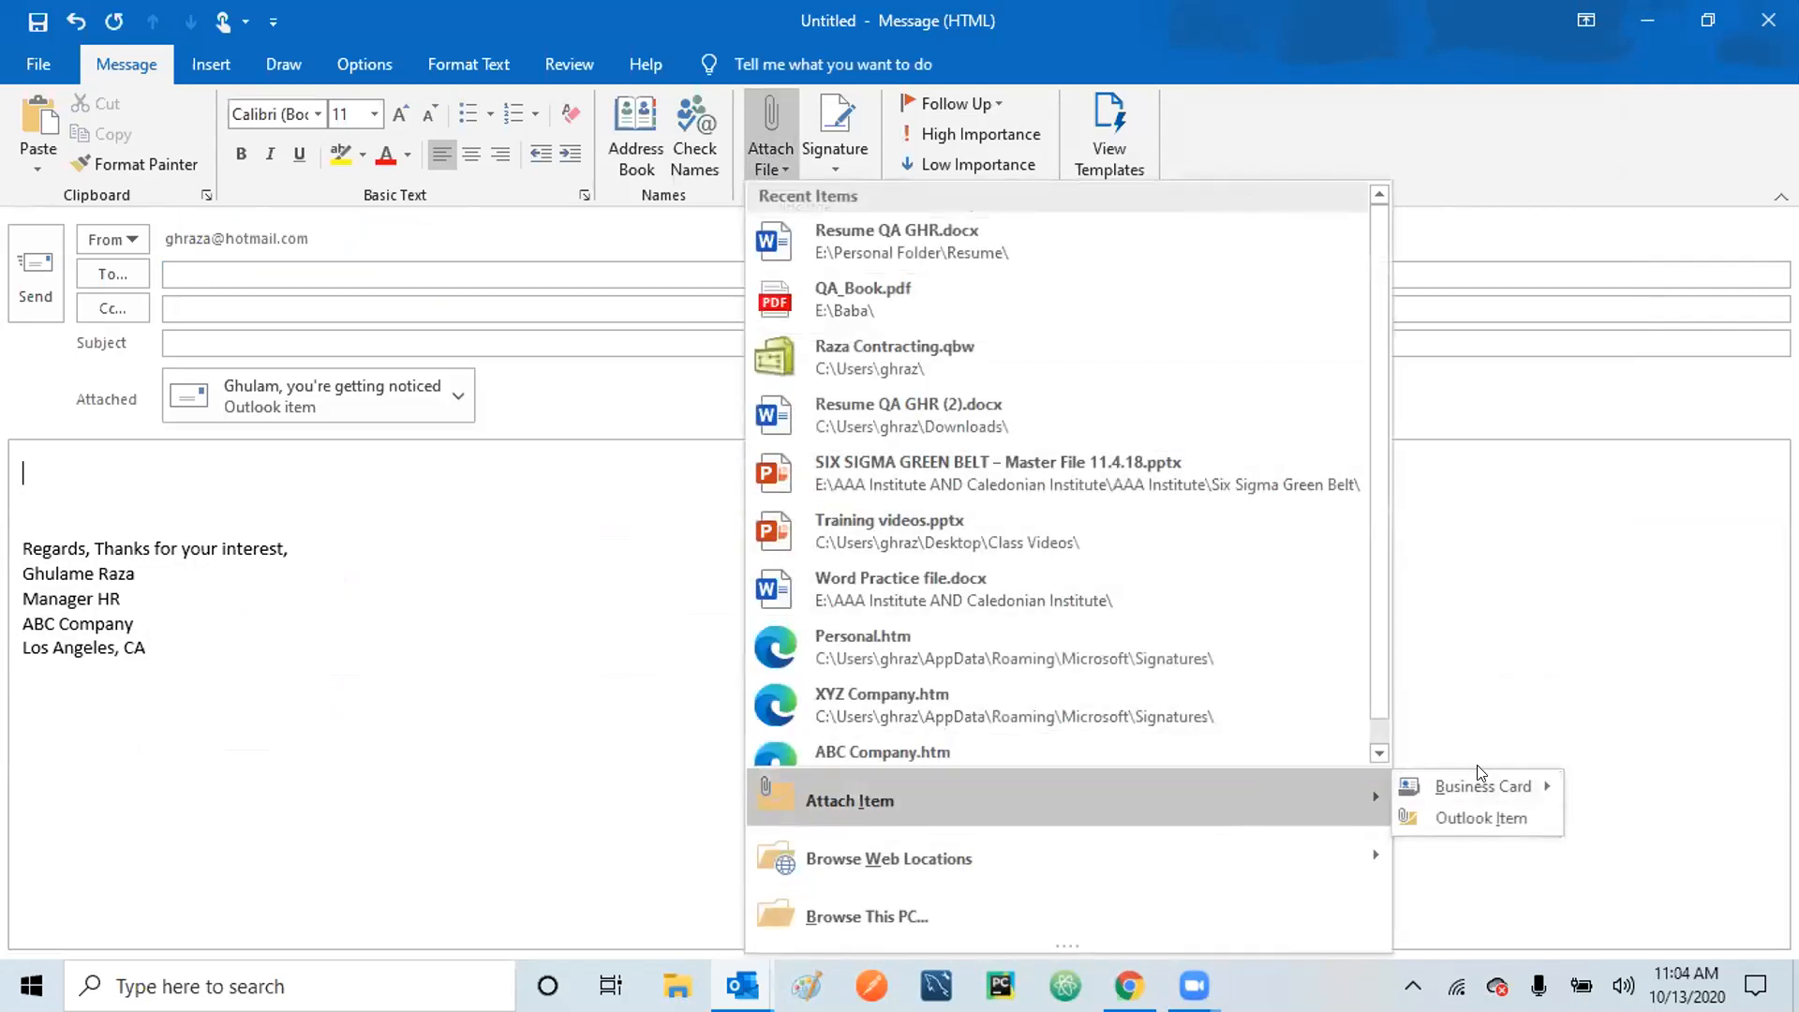
pyautogui.moveTo(1479, 784)
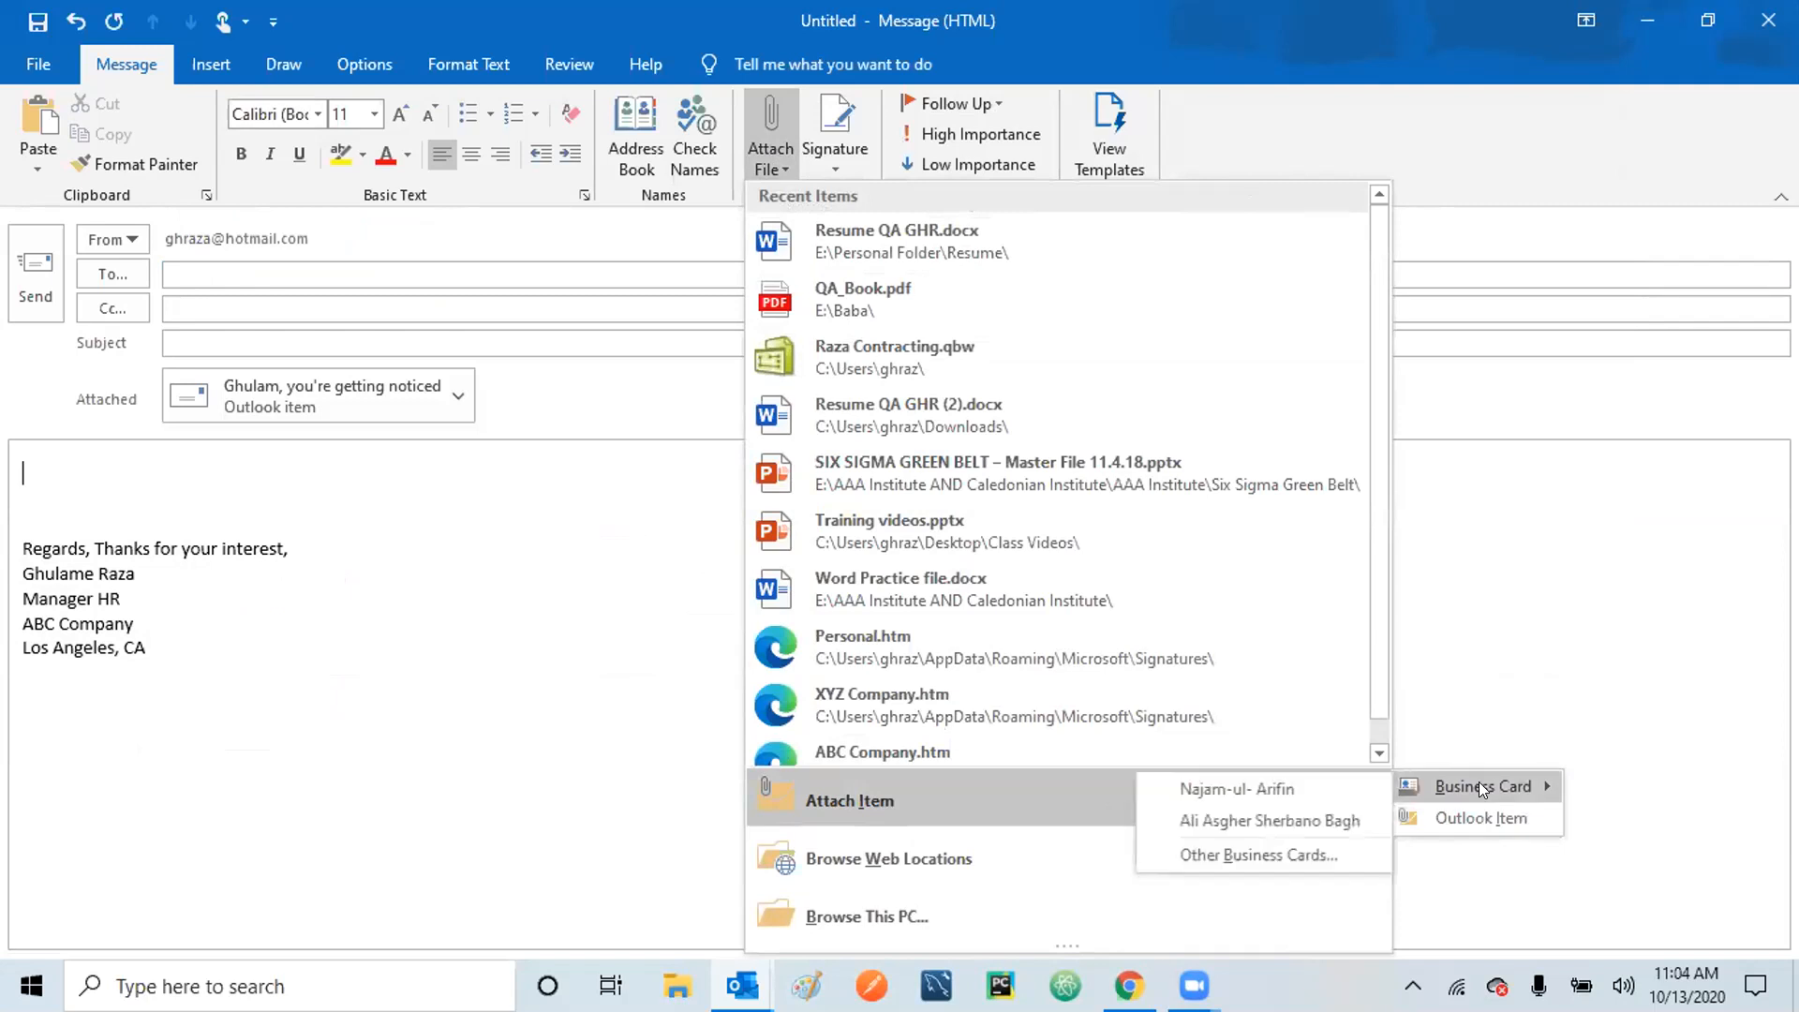
pyautogui.click(1230, 855)
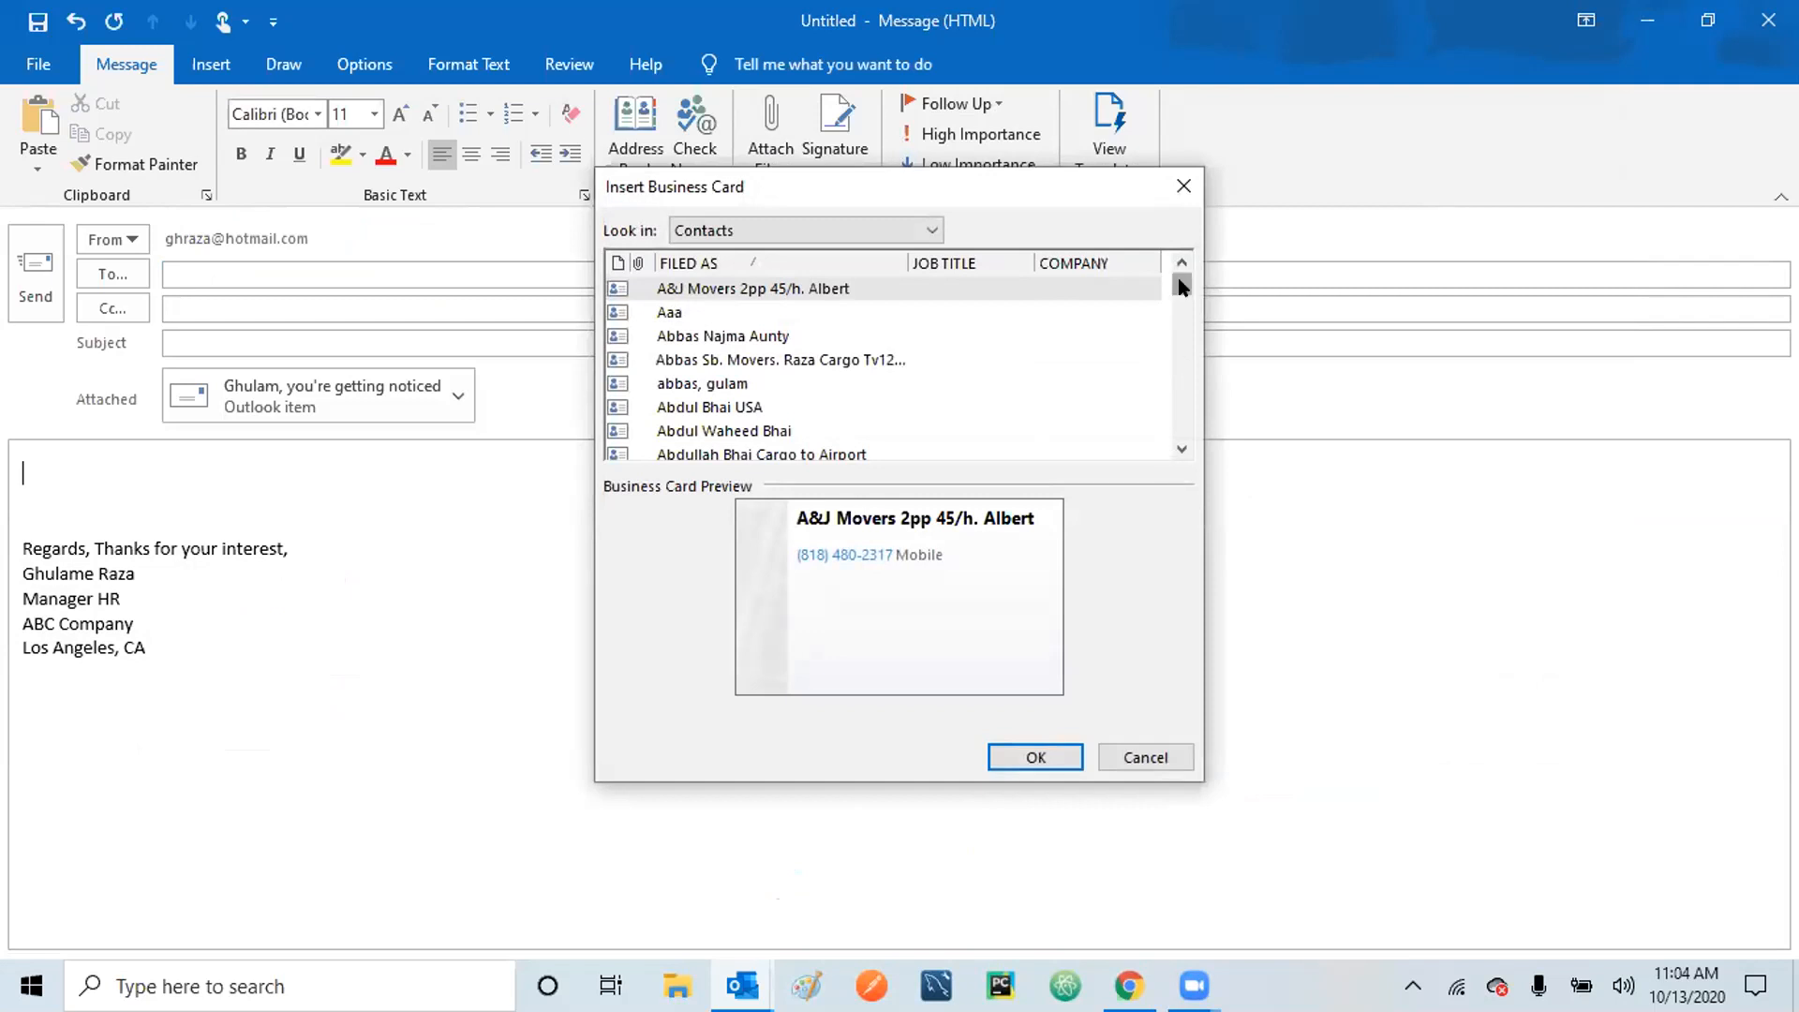
# Page through the Contacts list, previewing cards such as INTL Connect WA and Jack Auto Workshop.
pyautogui.moveTo(1185, 323); pyautogui.dragTo(1185, 334)
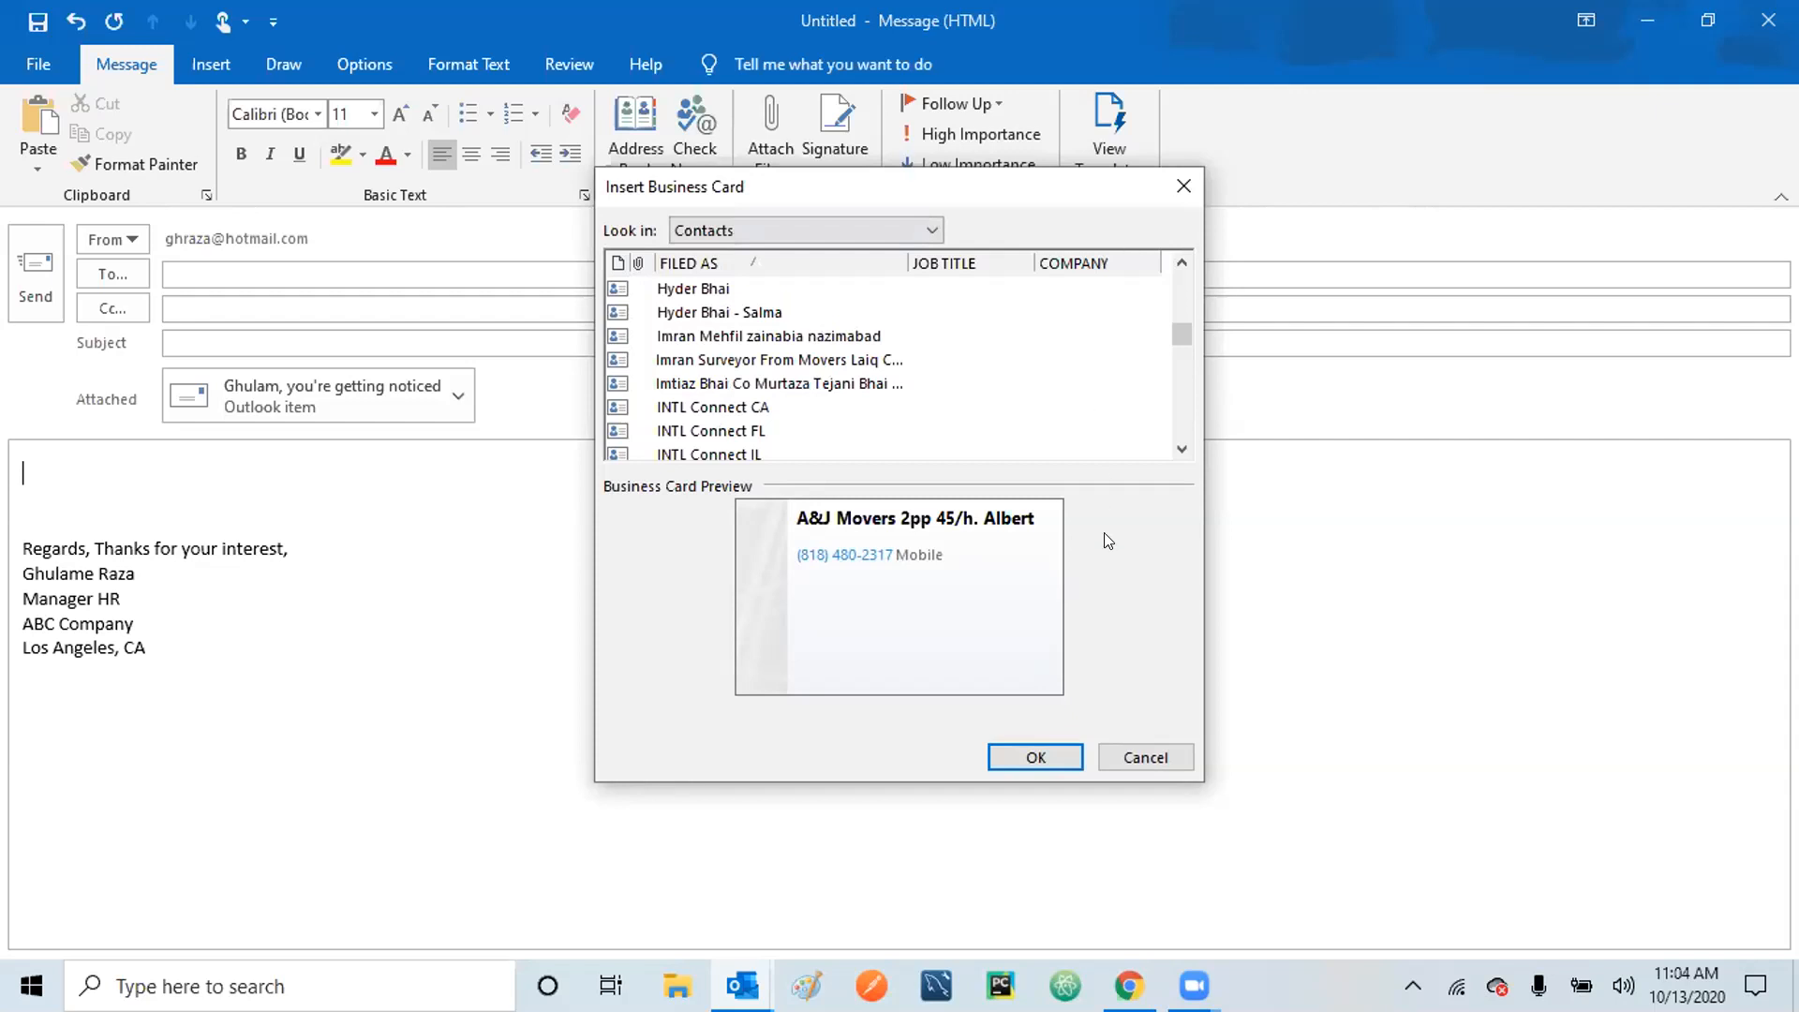
pyautogui.click(1181, 384)
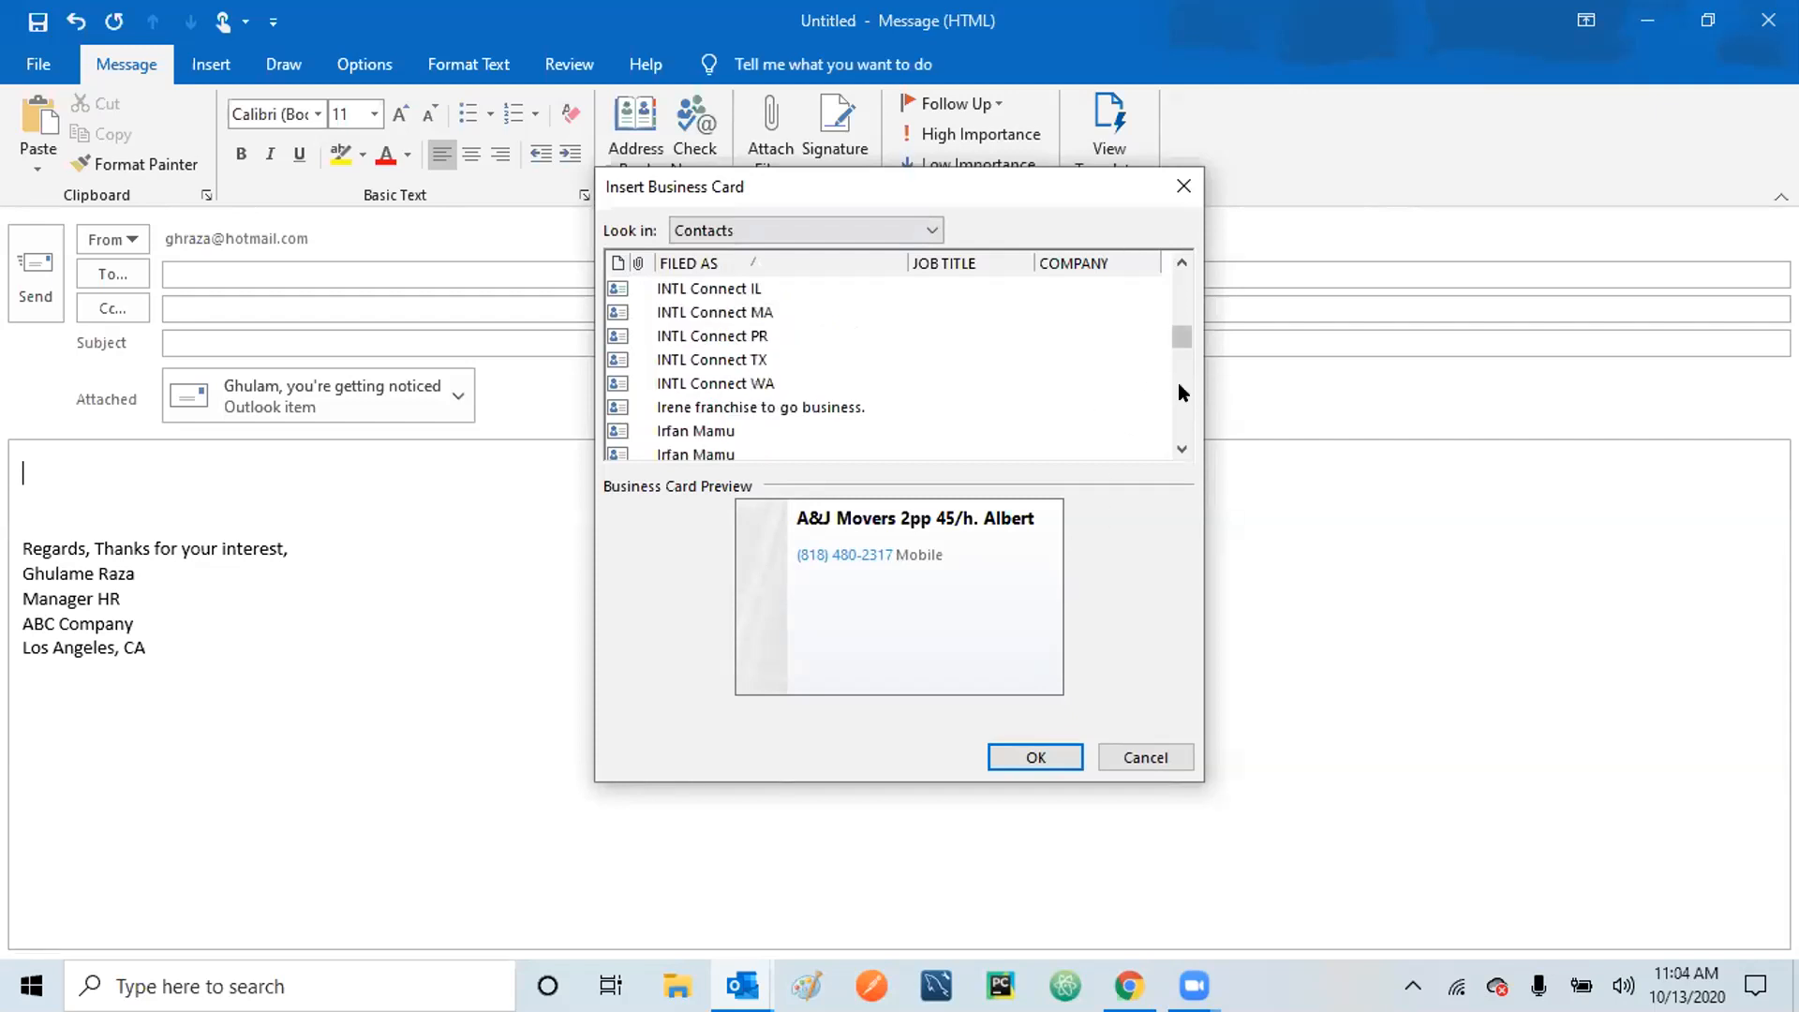
pyautogui.click(836, 384)
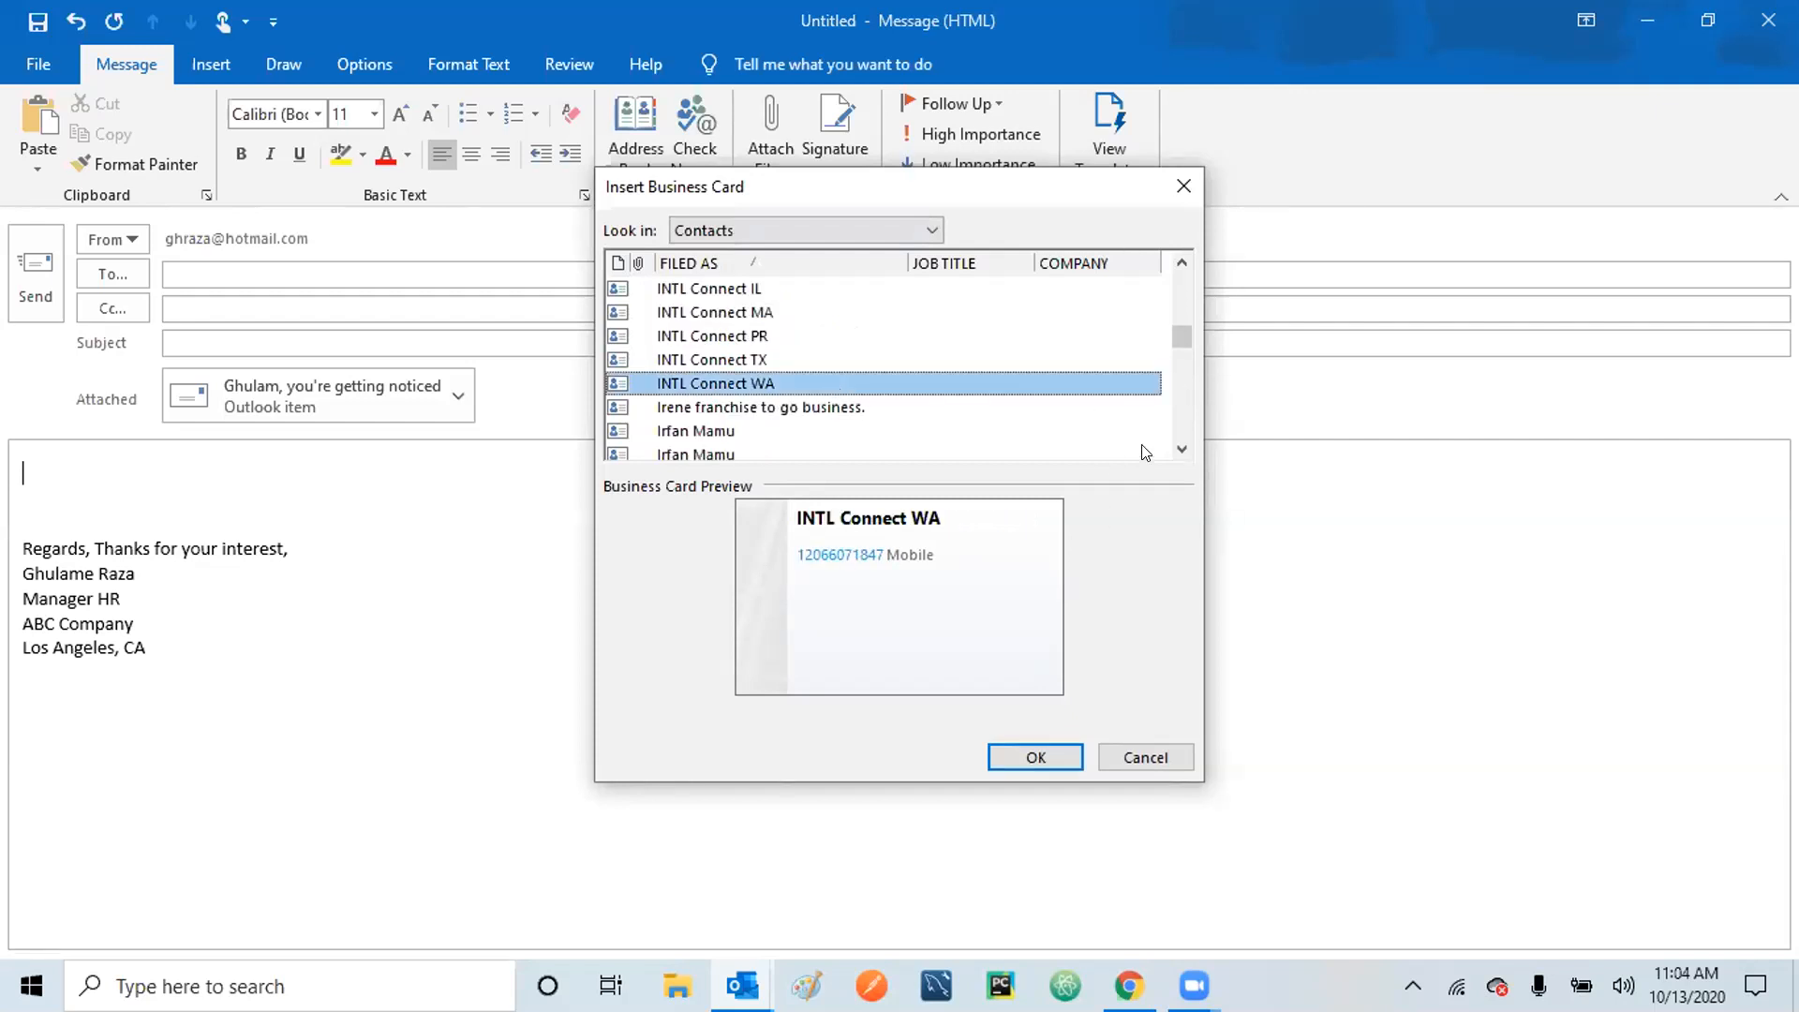
pyautogui.click(1185, 405)
pyautogui.click(786, 383)
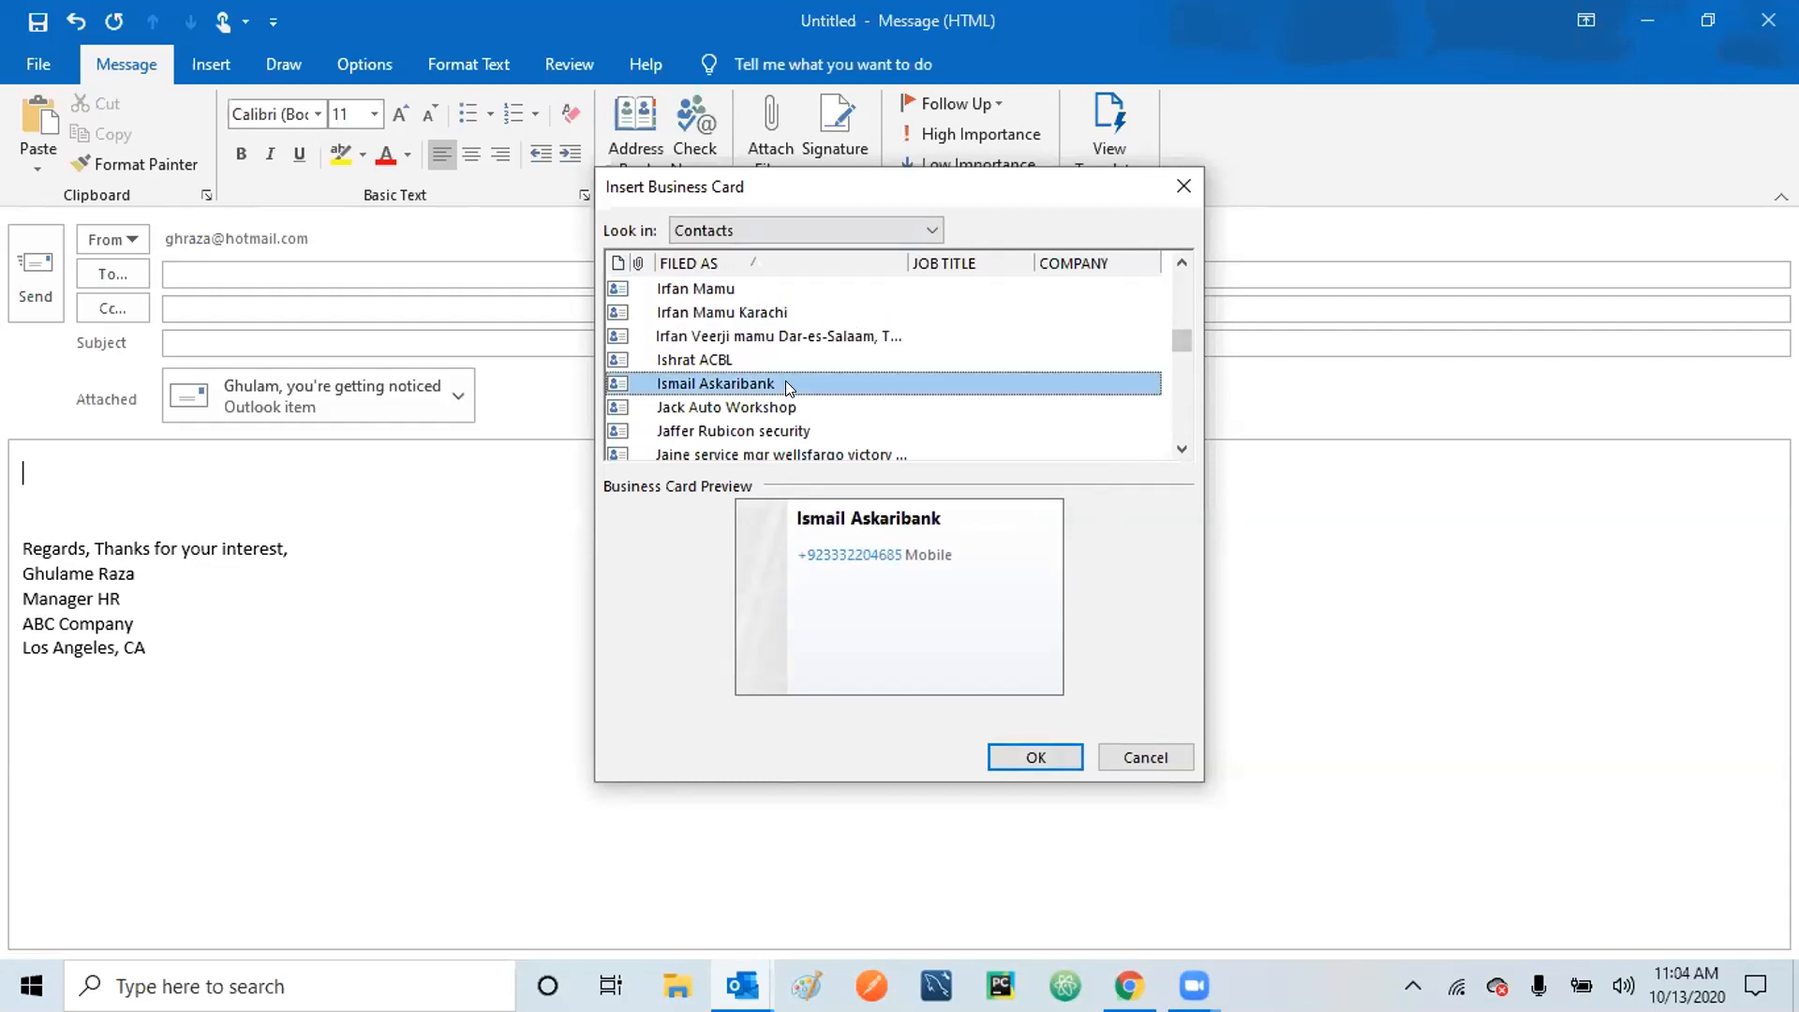
pyautogui.click(789, 409)
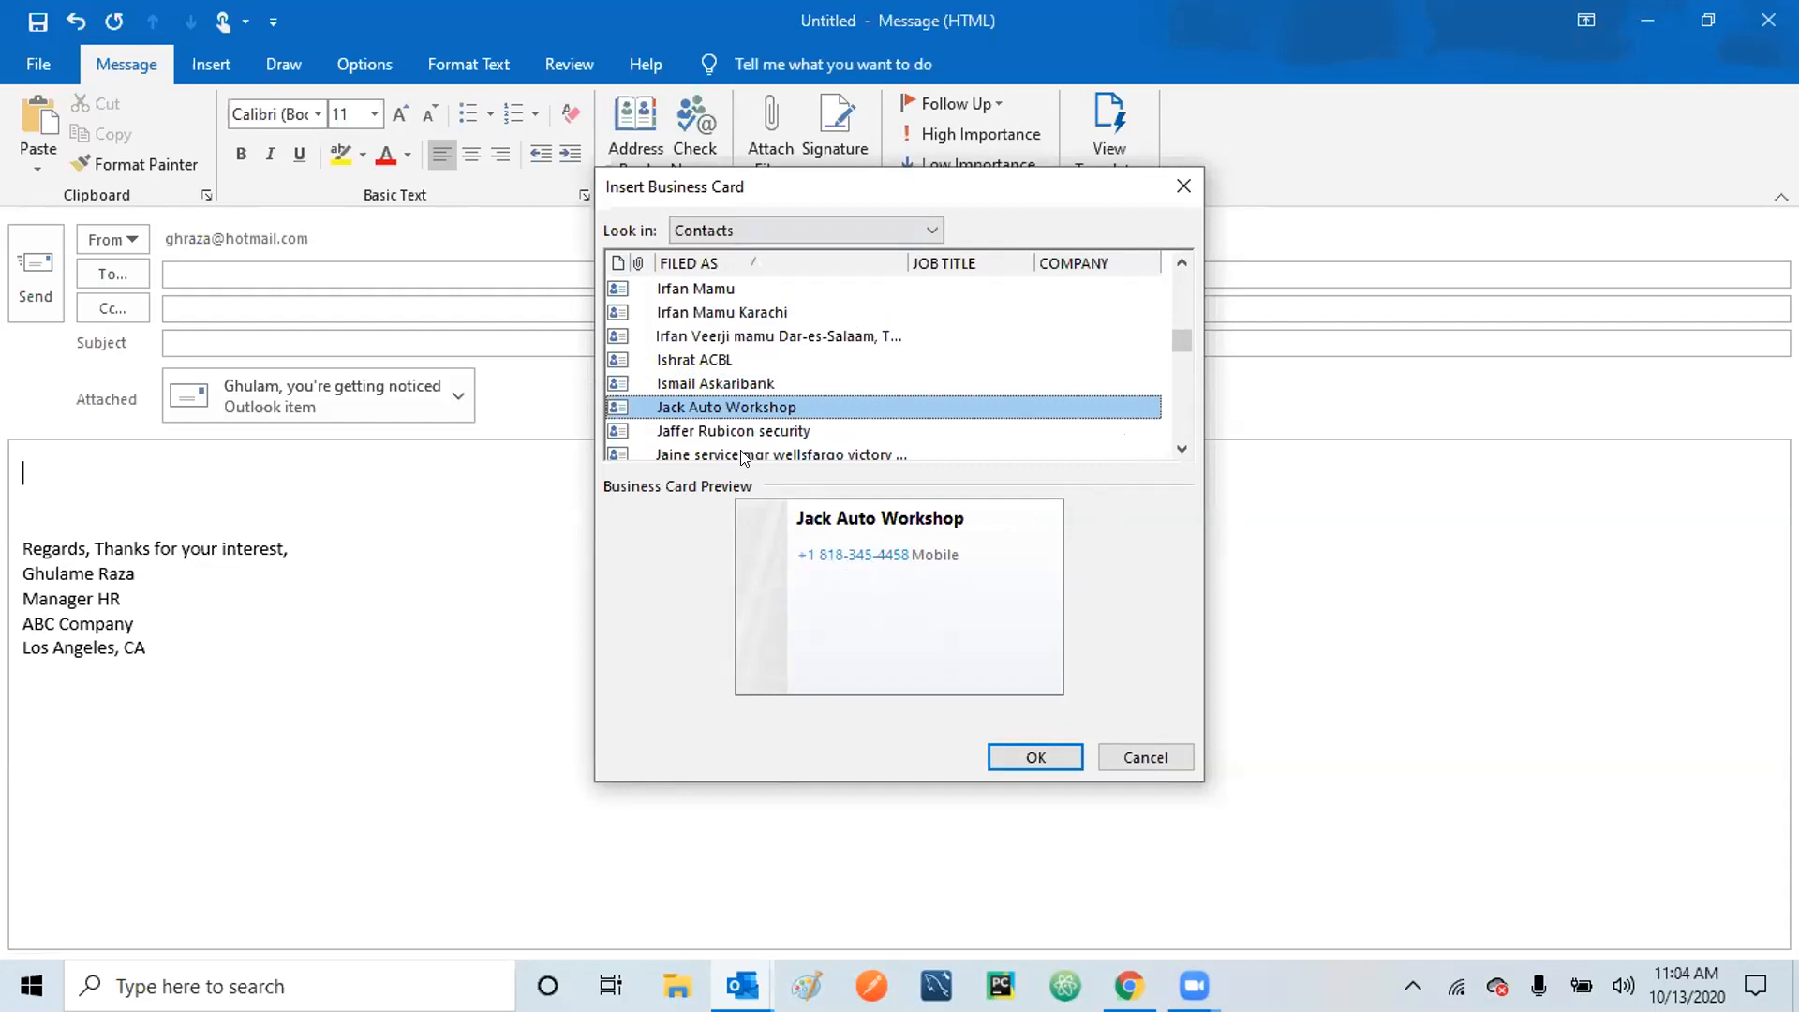
pyautogui.click(769, 433)
pyautogui.click(777, 455)
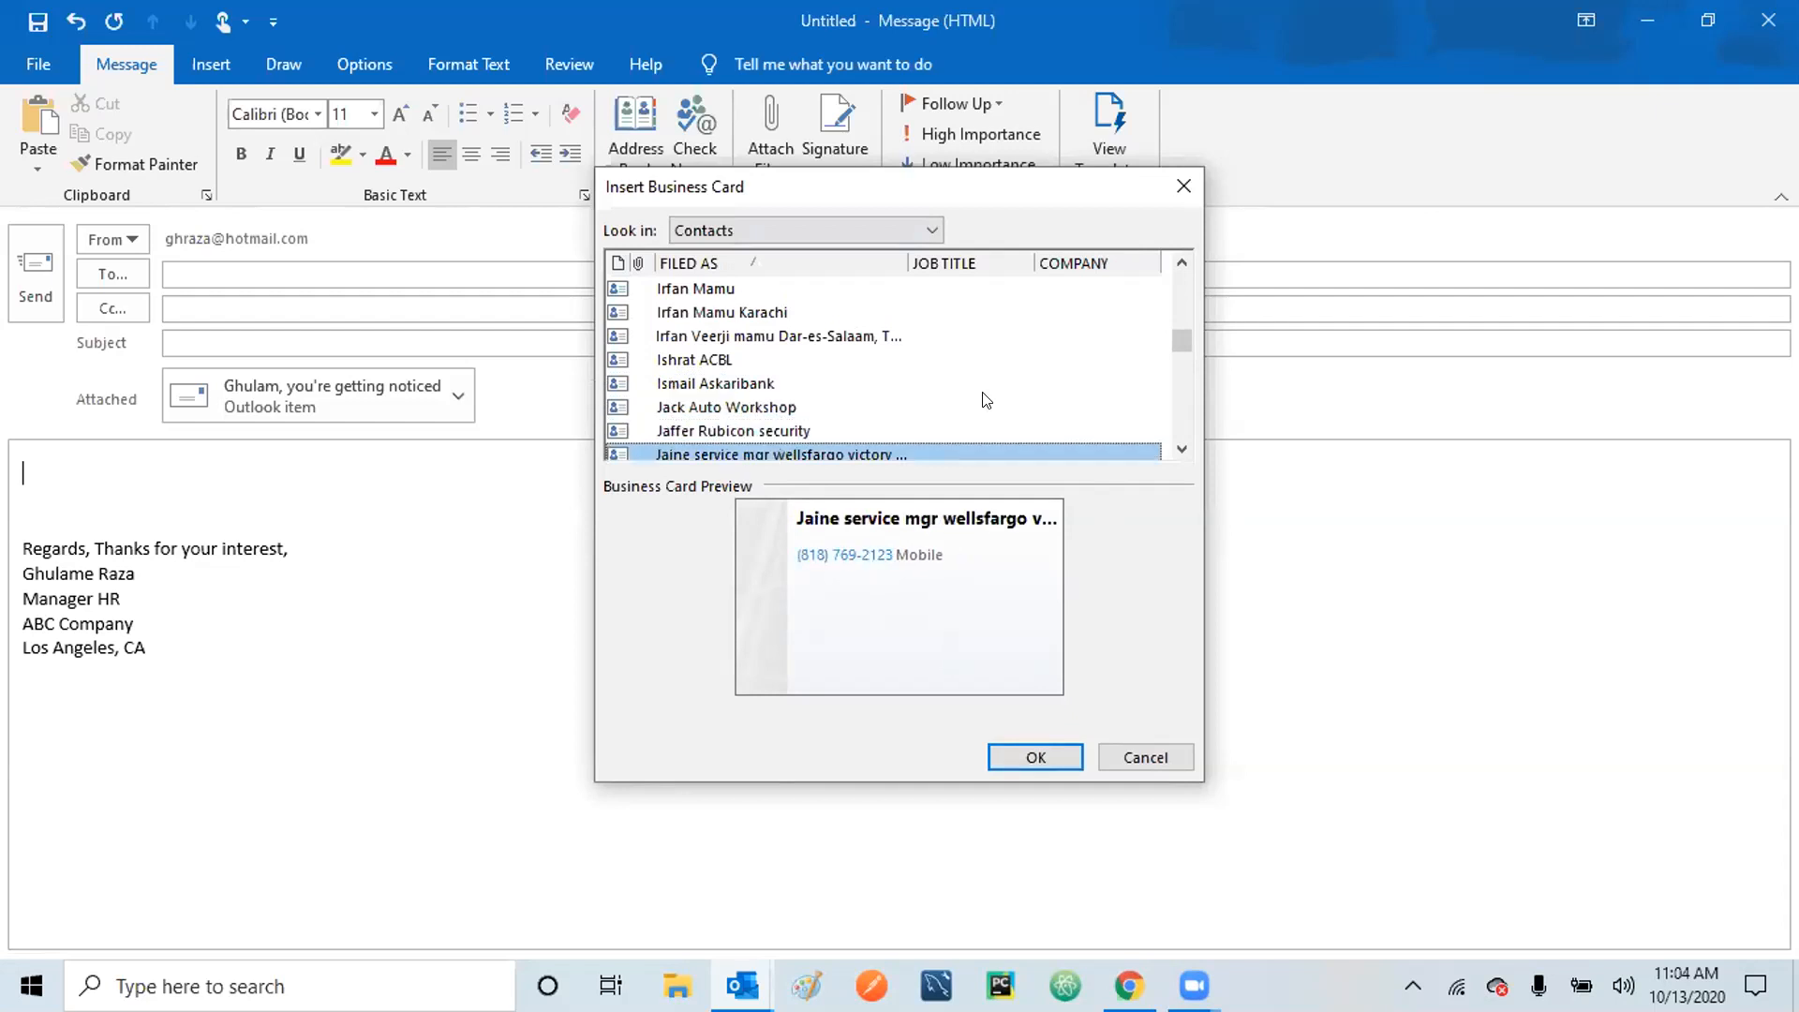
pyautogui.click(1182, 449)
pyautogui.moveTo(1184, 453); pyautogui.dragTo(1184, 452)
pyautogui.click(718, 339)
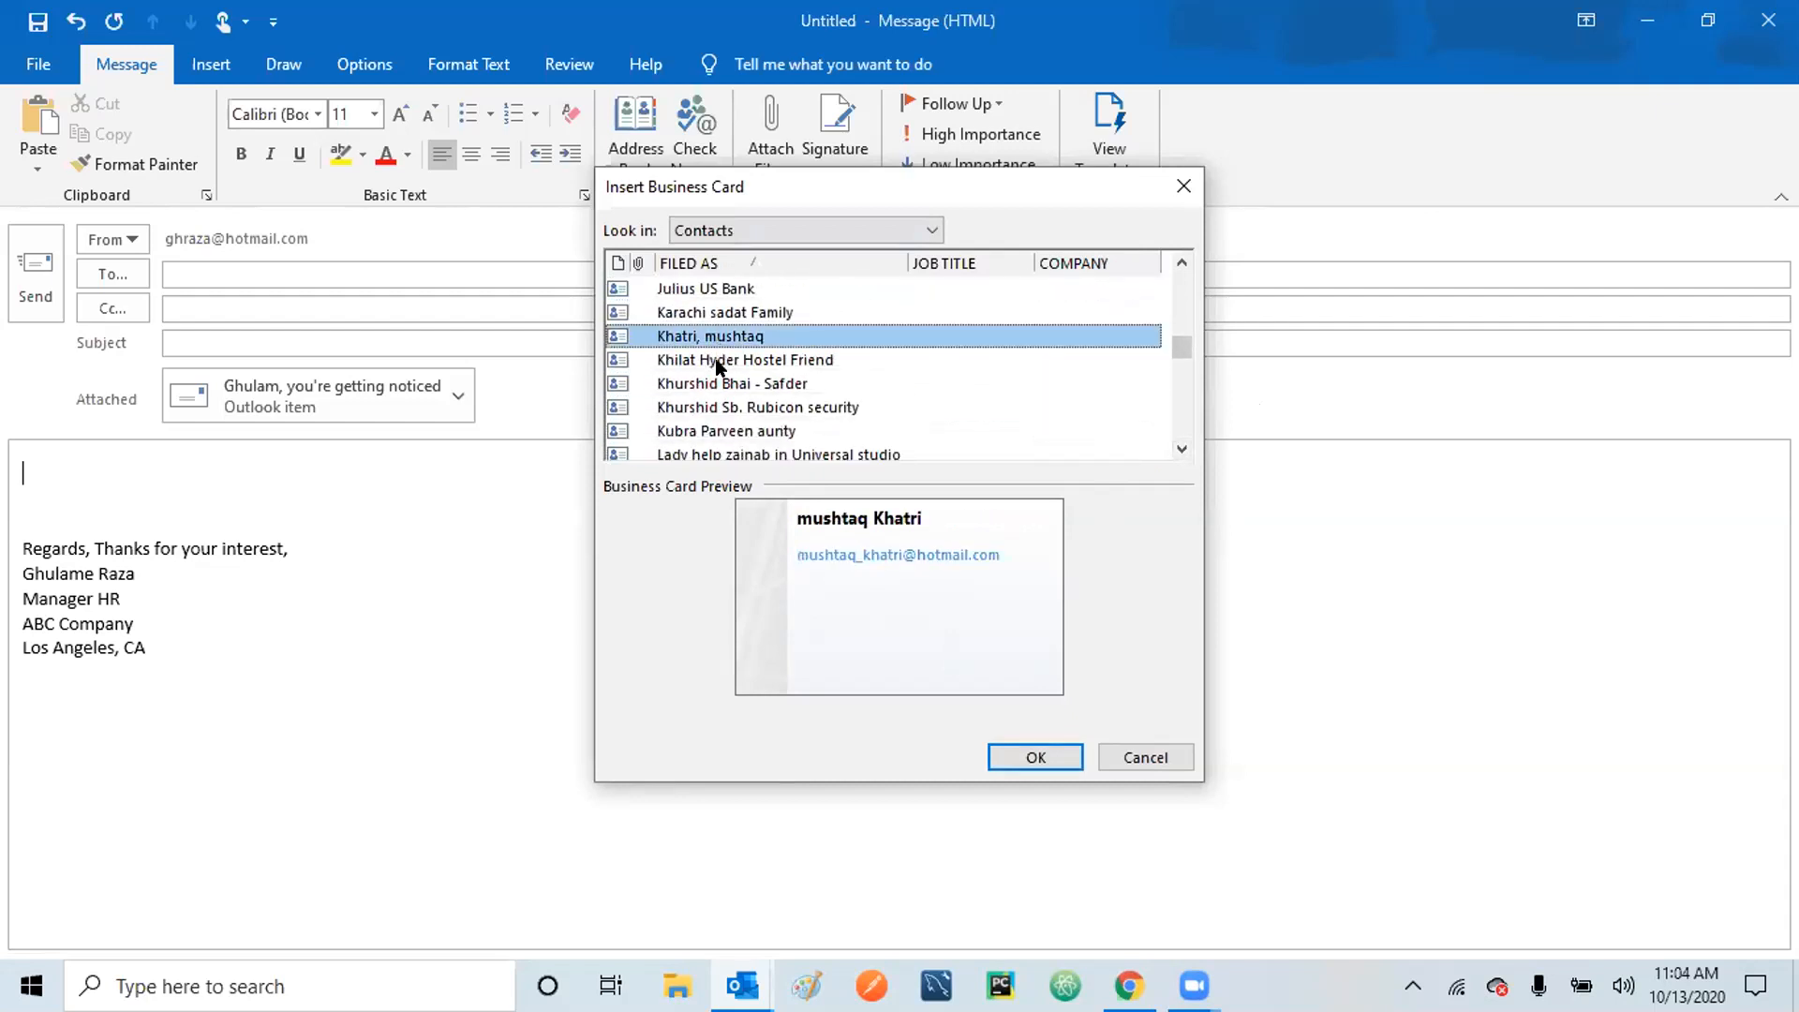
pyautogui.click(718, 364)
pyautogui.click(719, 386)
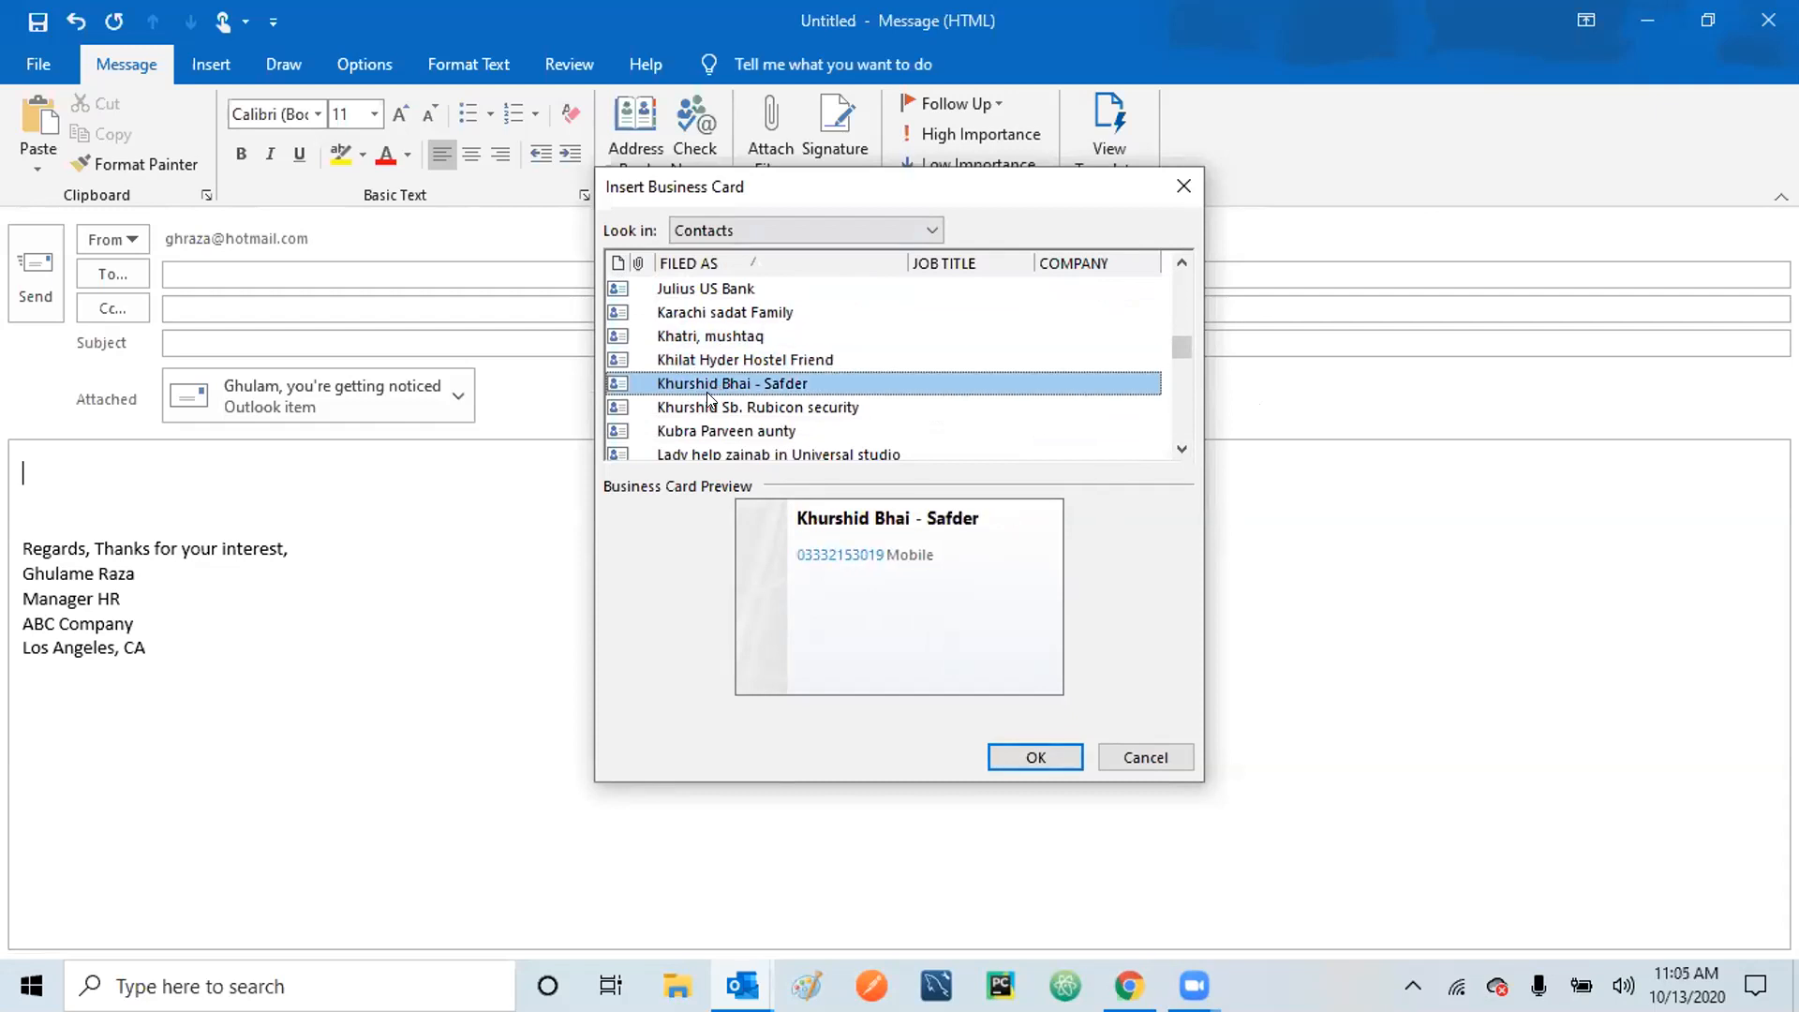
pyautogui.click(708, 400)
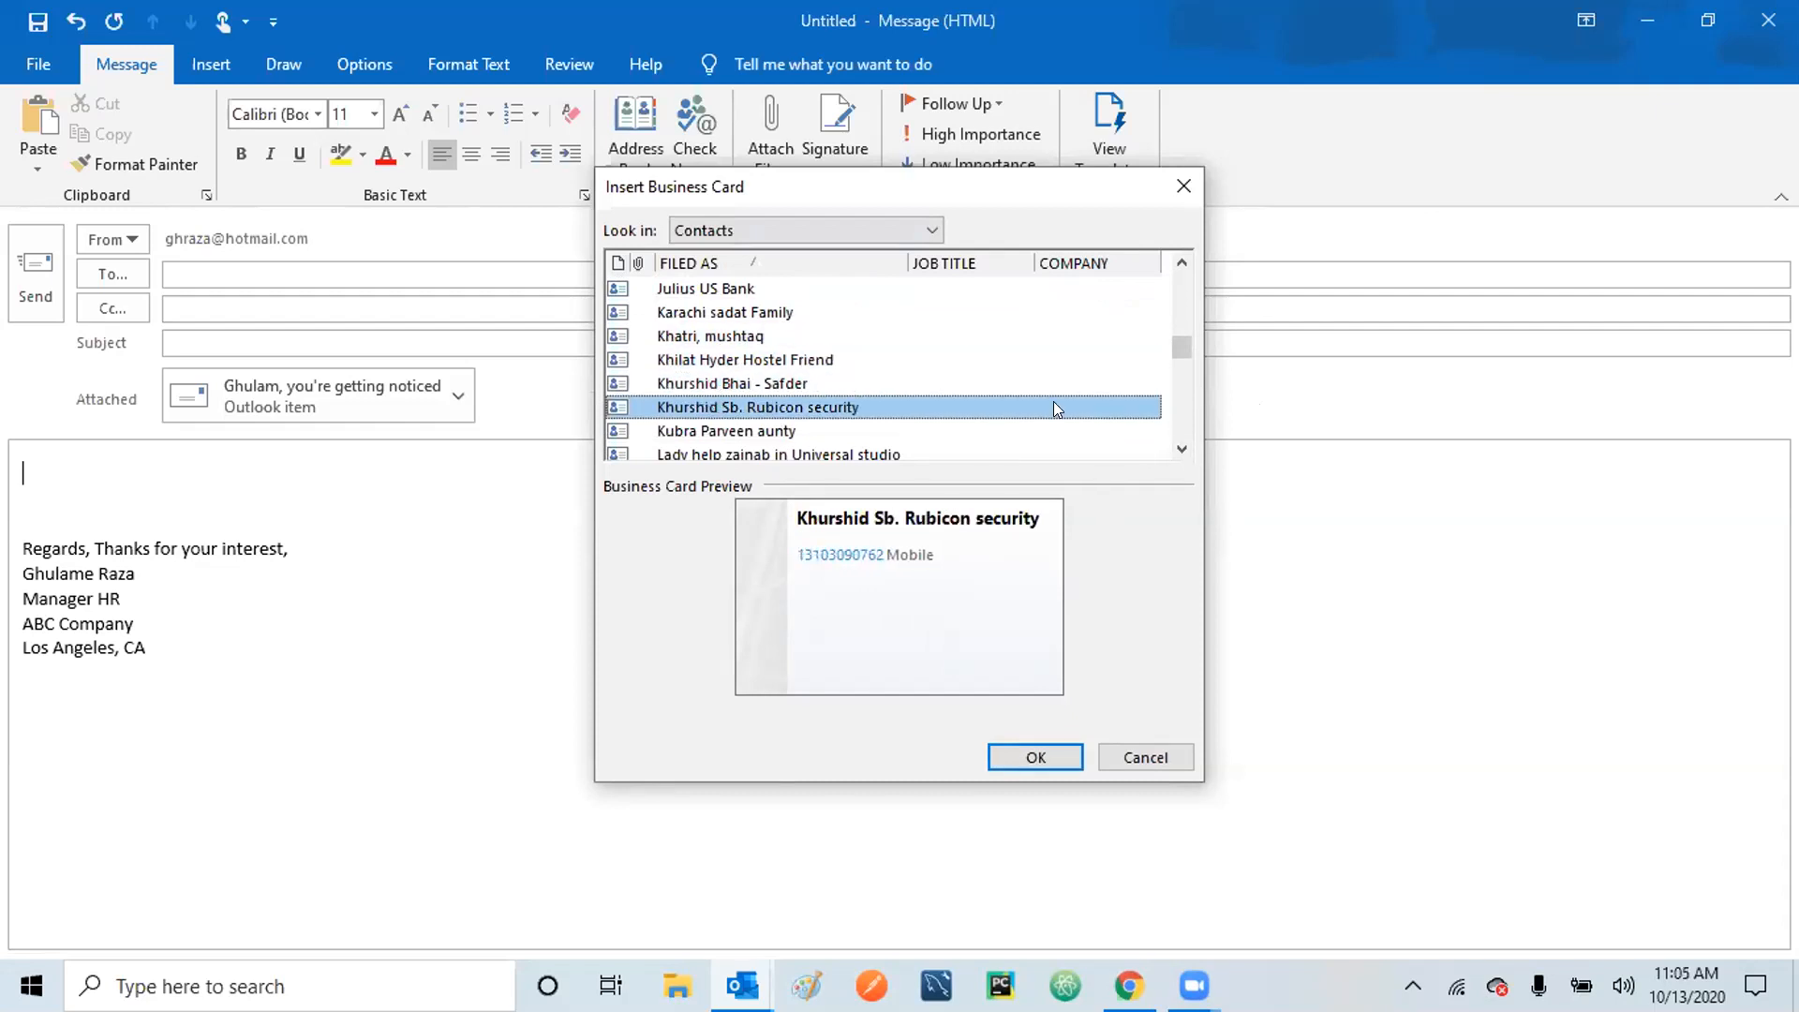
pyautogui.click(1184, 403)
pyautogui.click(811, 381)
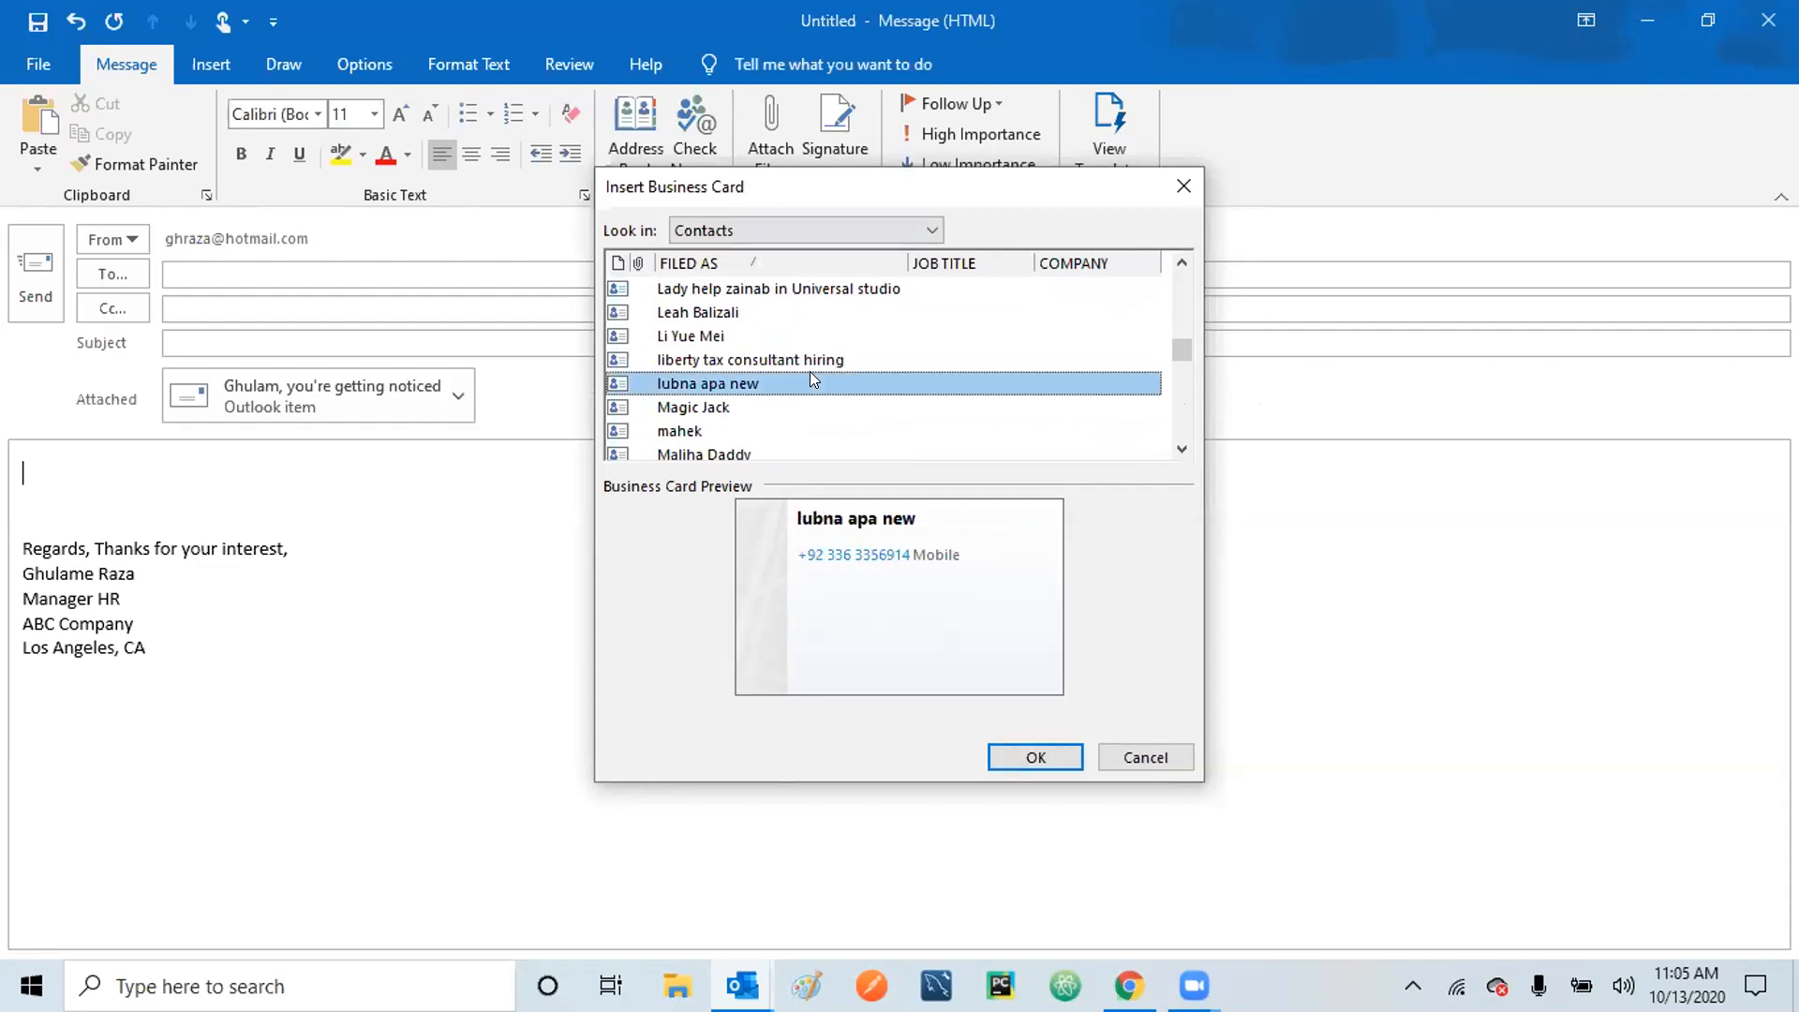
pyautogui.click(767, 406)
pyautogui.click(751, 431)
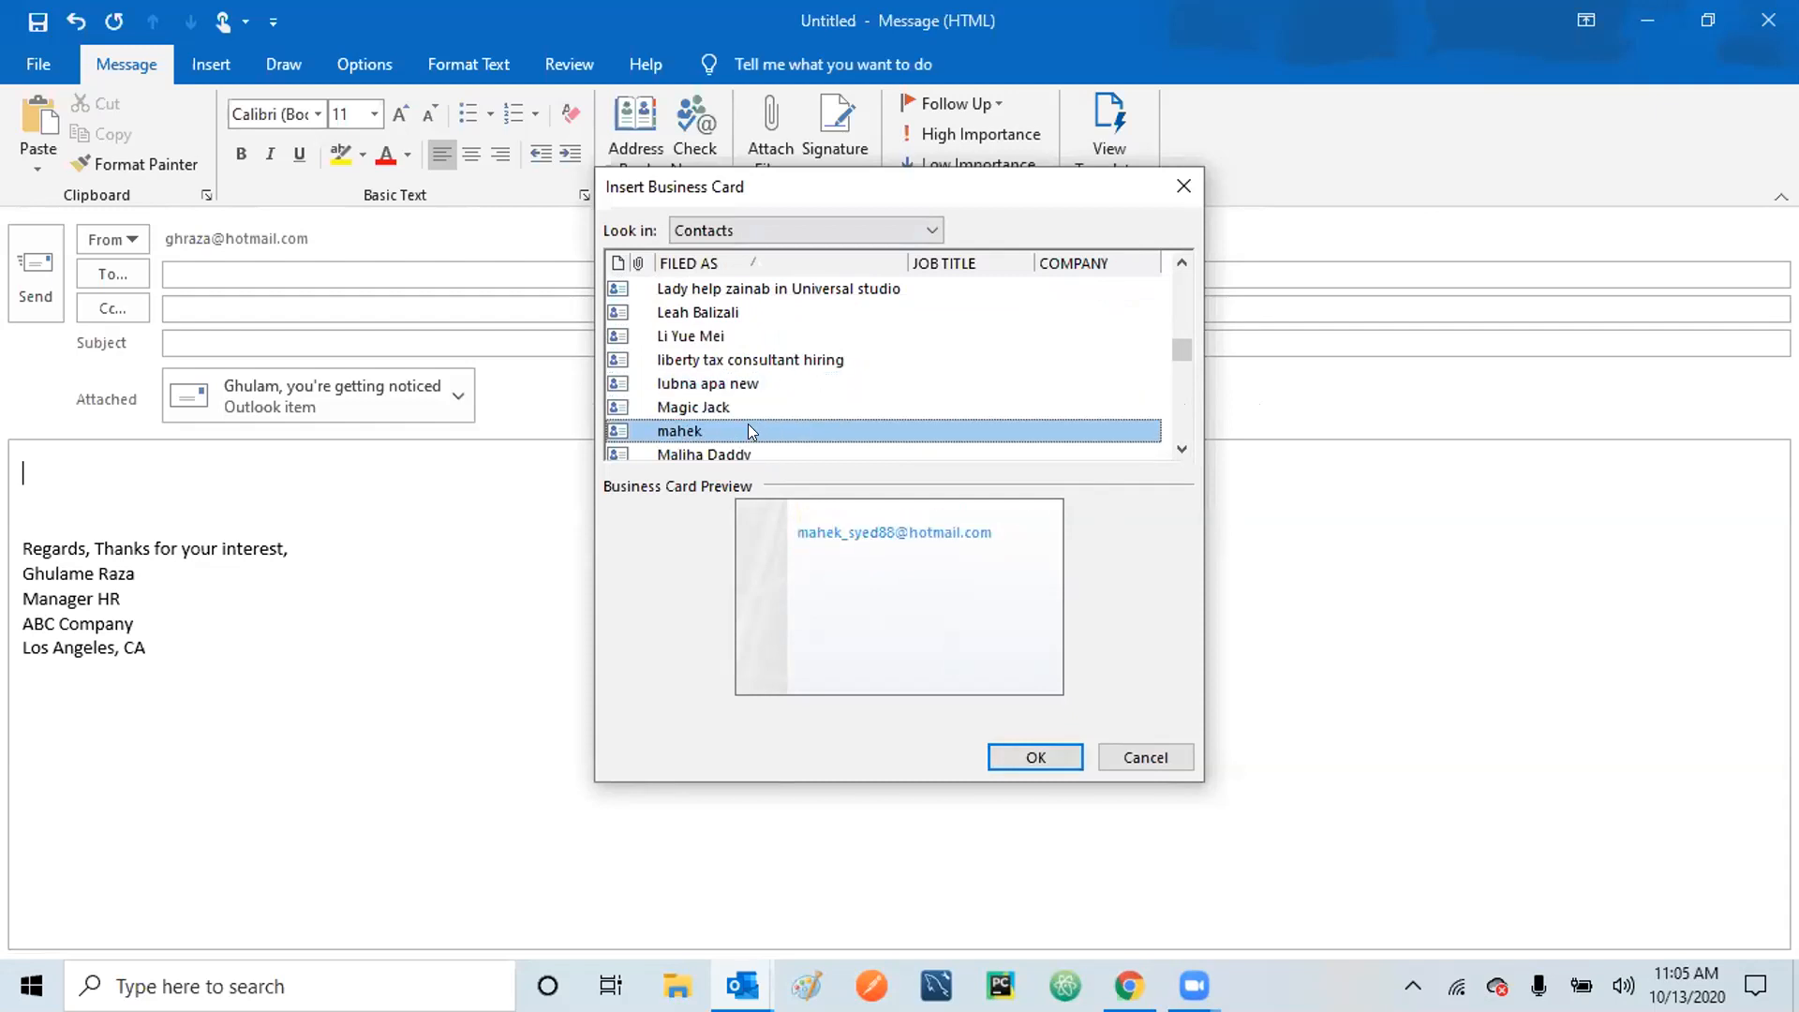
# Scroll further down the list, select the wanted contact and insert their business card.
pyautogui.scroll(-4, 940, 412)
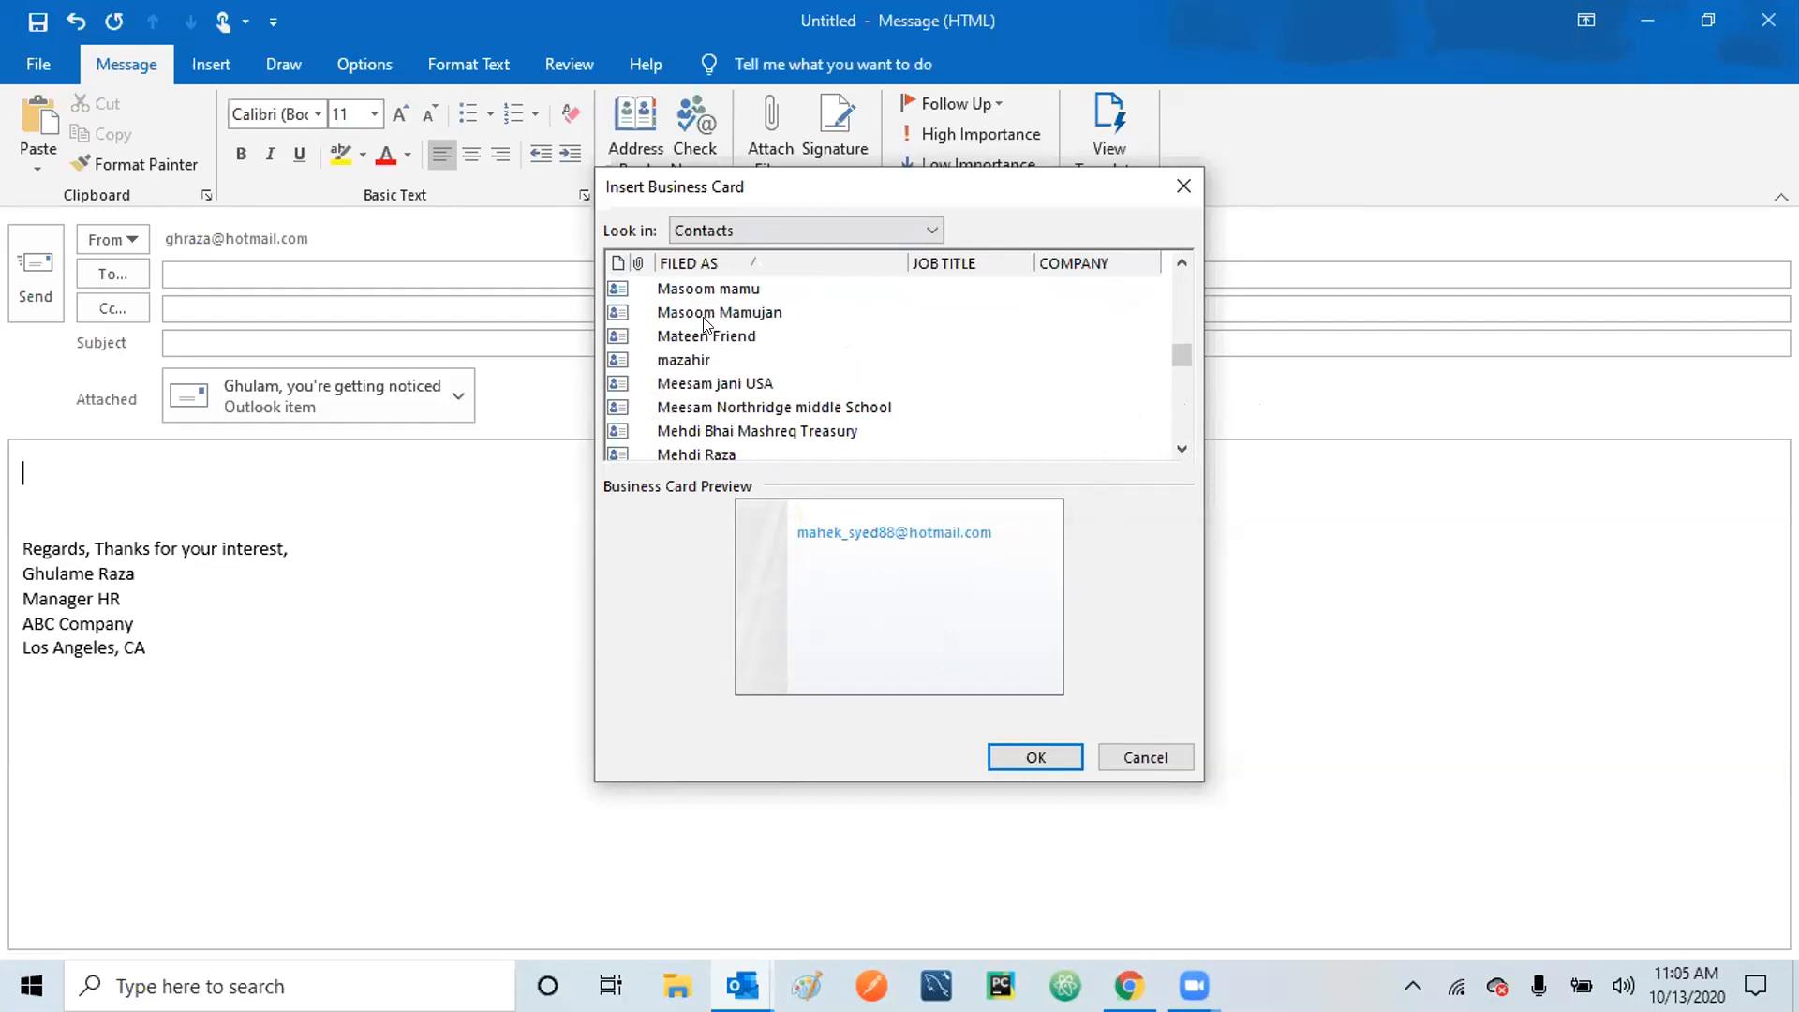
pyautogui.click(721, 301)
pyautogui.click(718, 280)
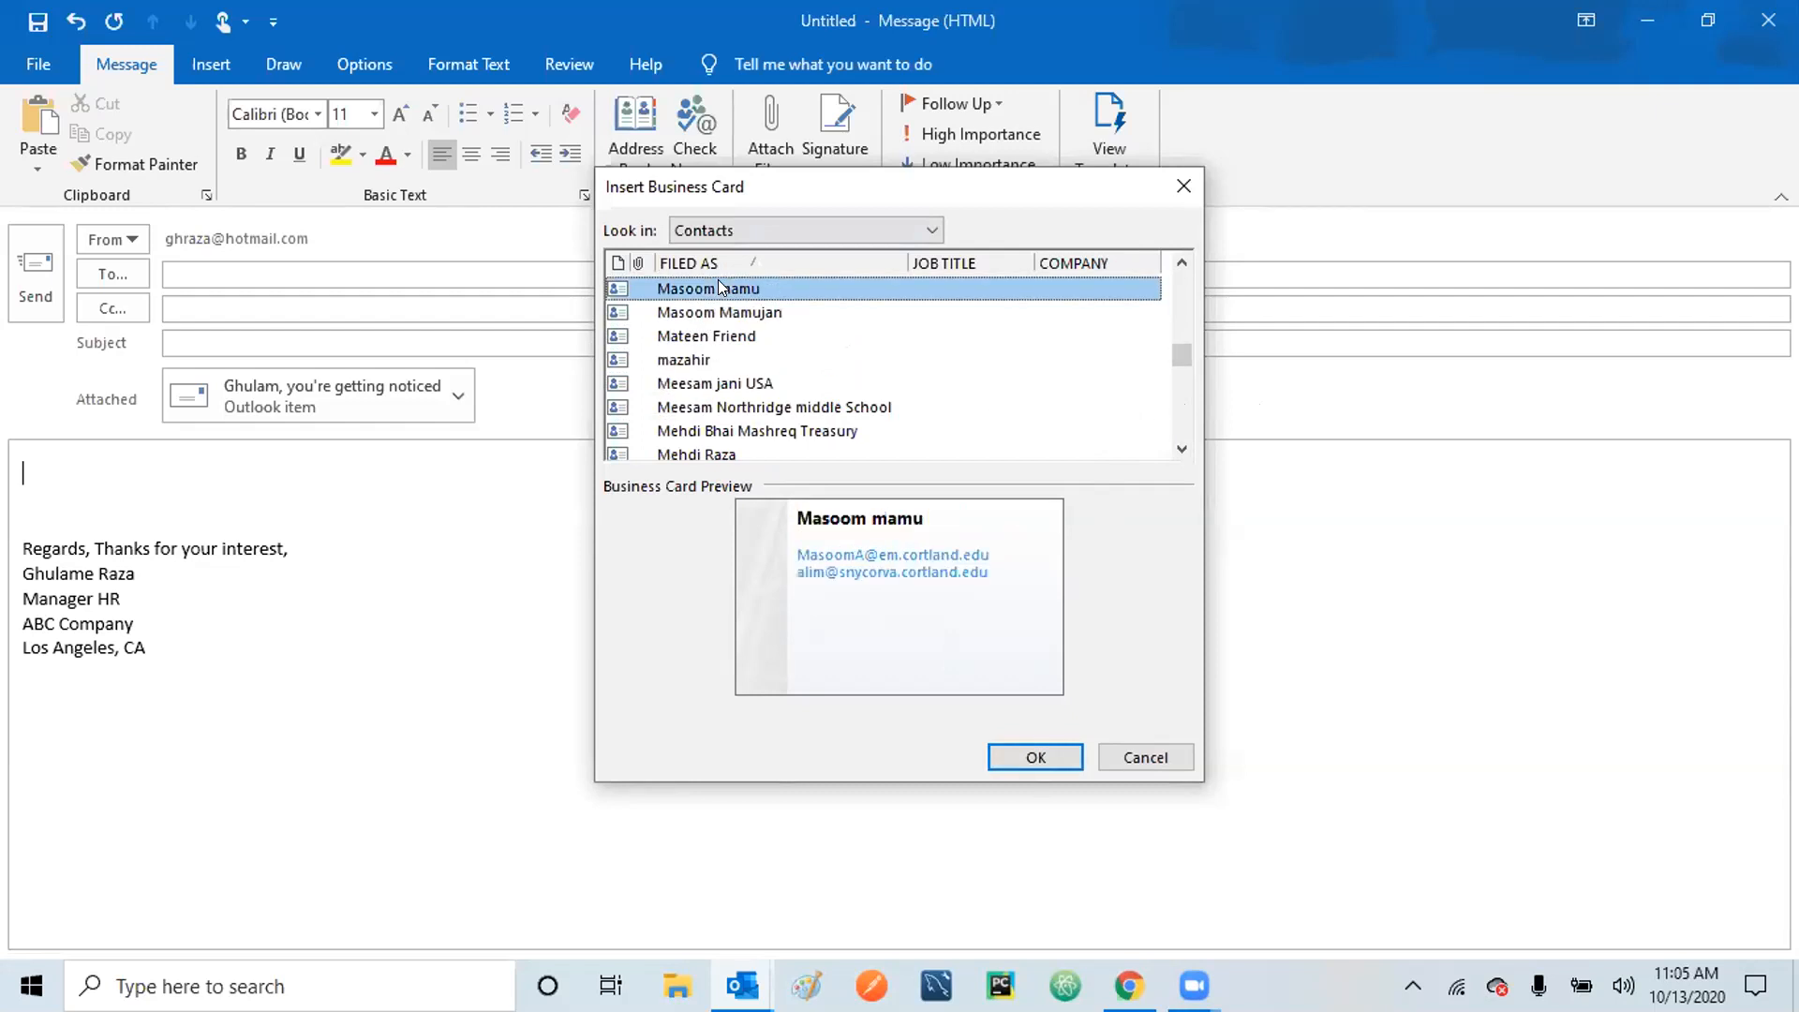
pyautogui.click(708, 384)
pyautogui.click(709, 407)
pyautogui.click(888, 433)
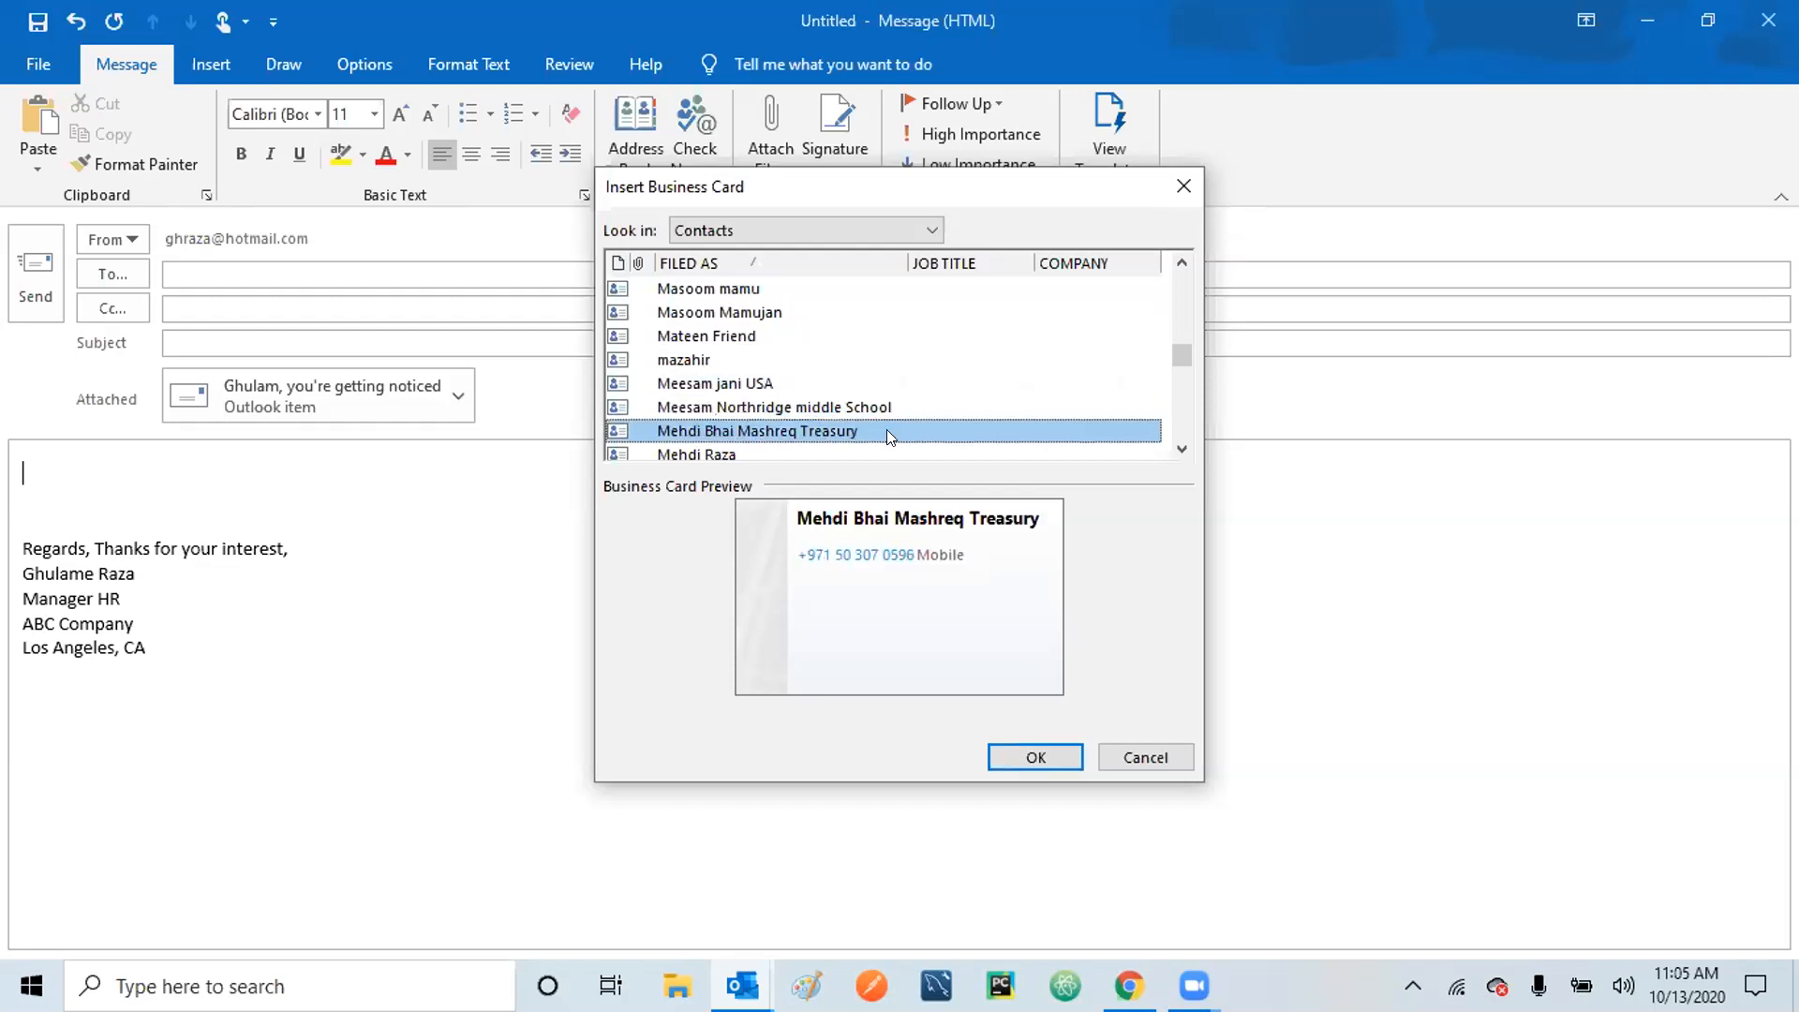
pyautogui.scroll(-4, 1177, 441)
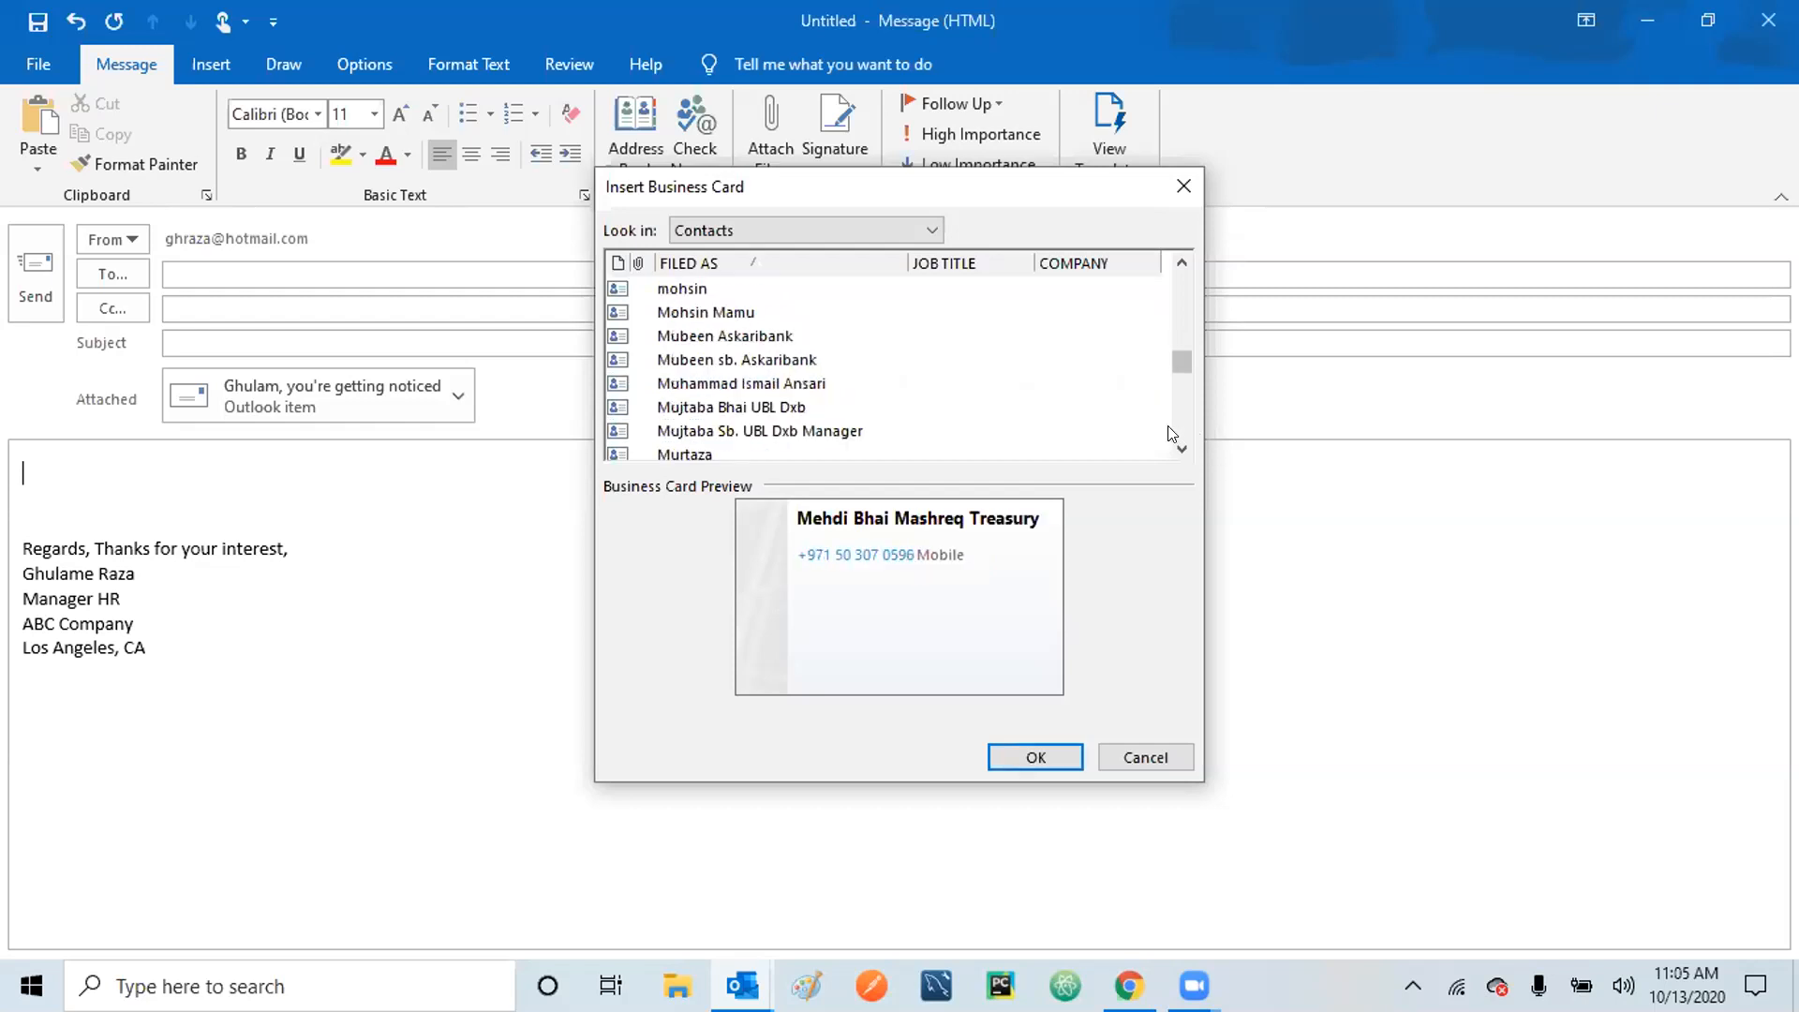
pyautogui.click(767, 406)
pyautogui.press('Down')
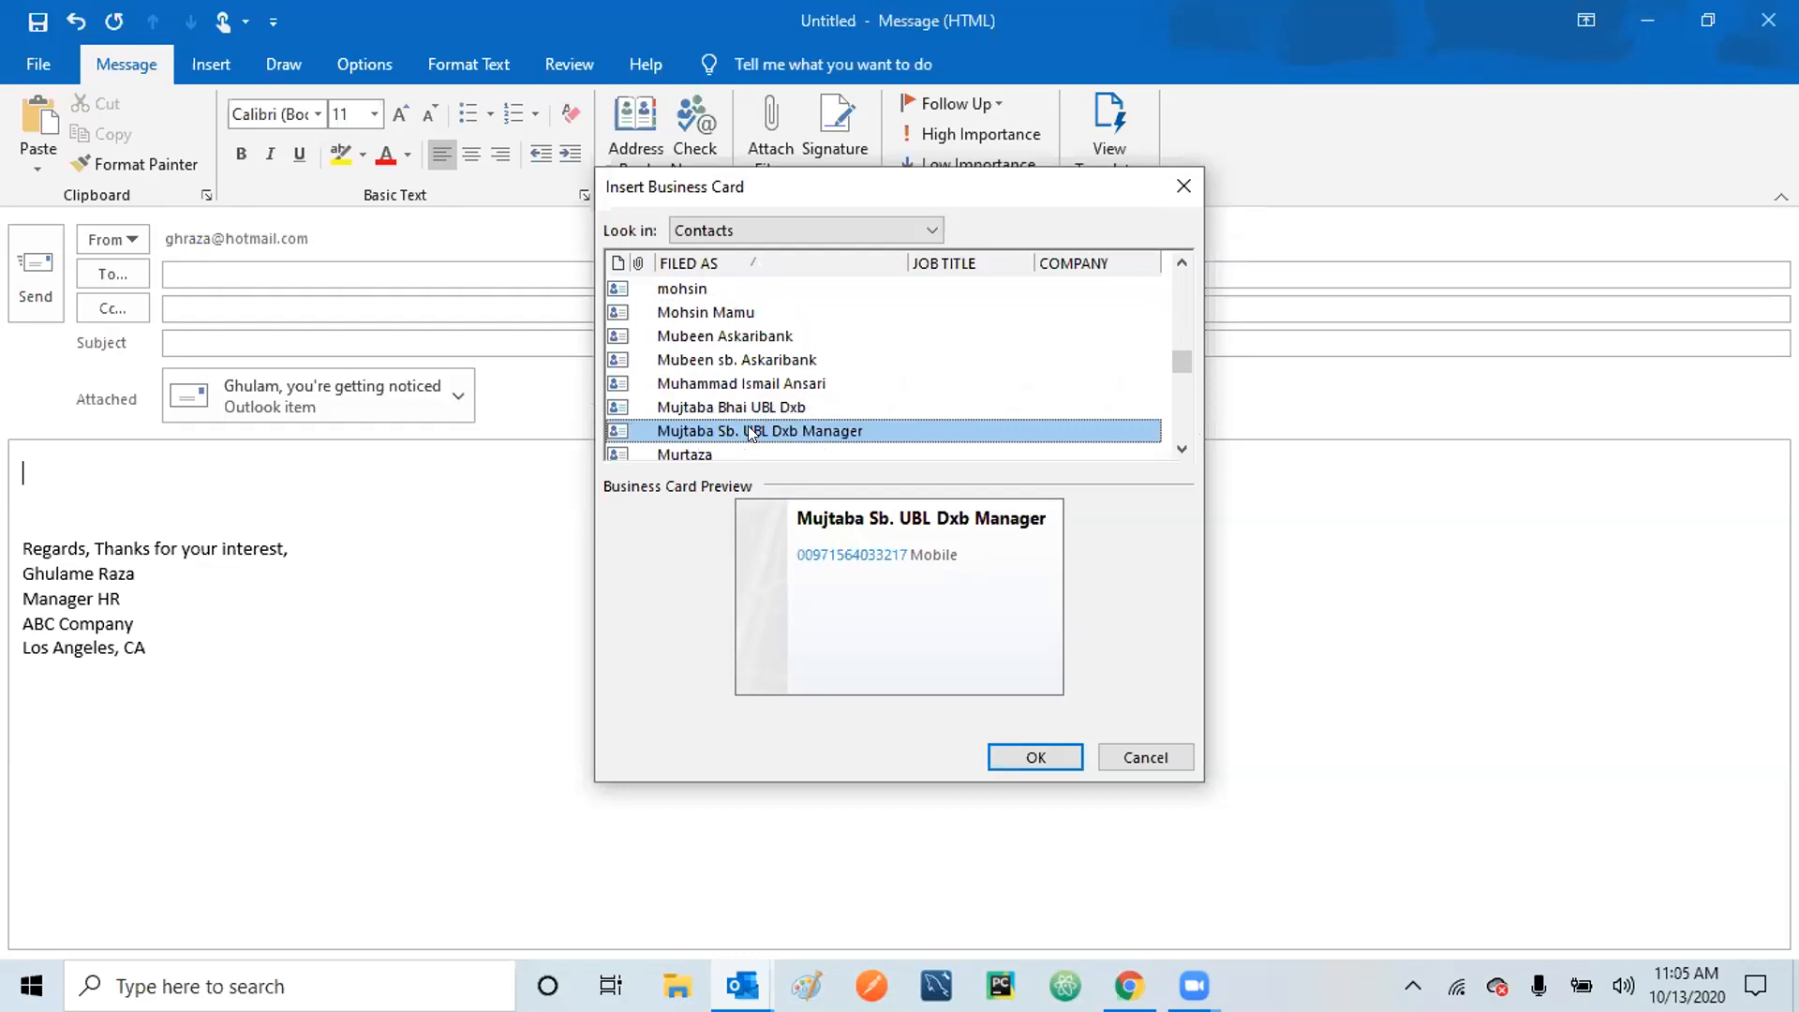
pyautogui.scroll(-8, 1183, 422)
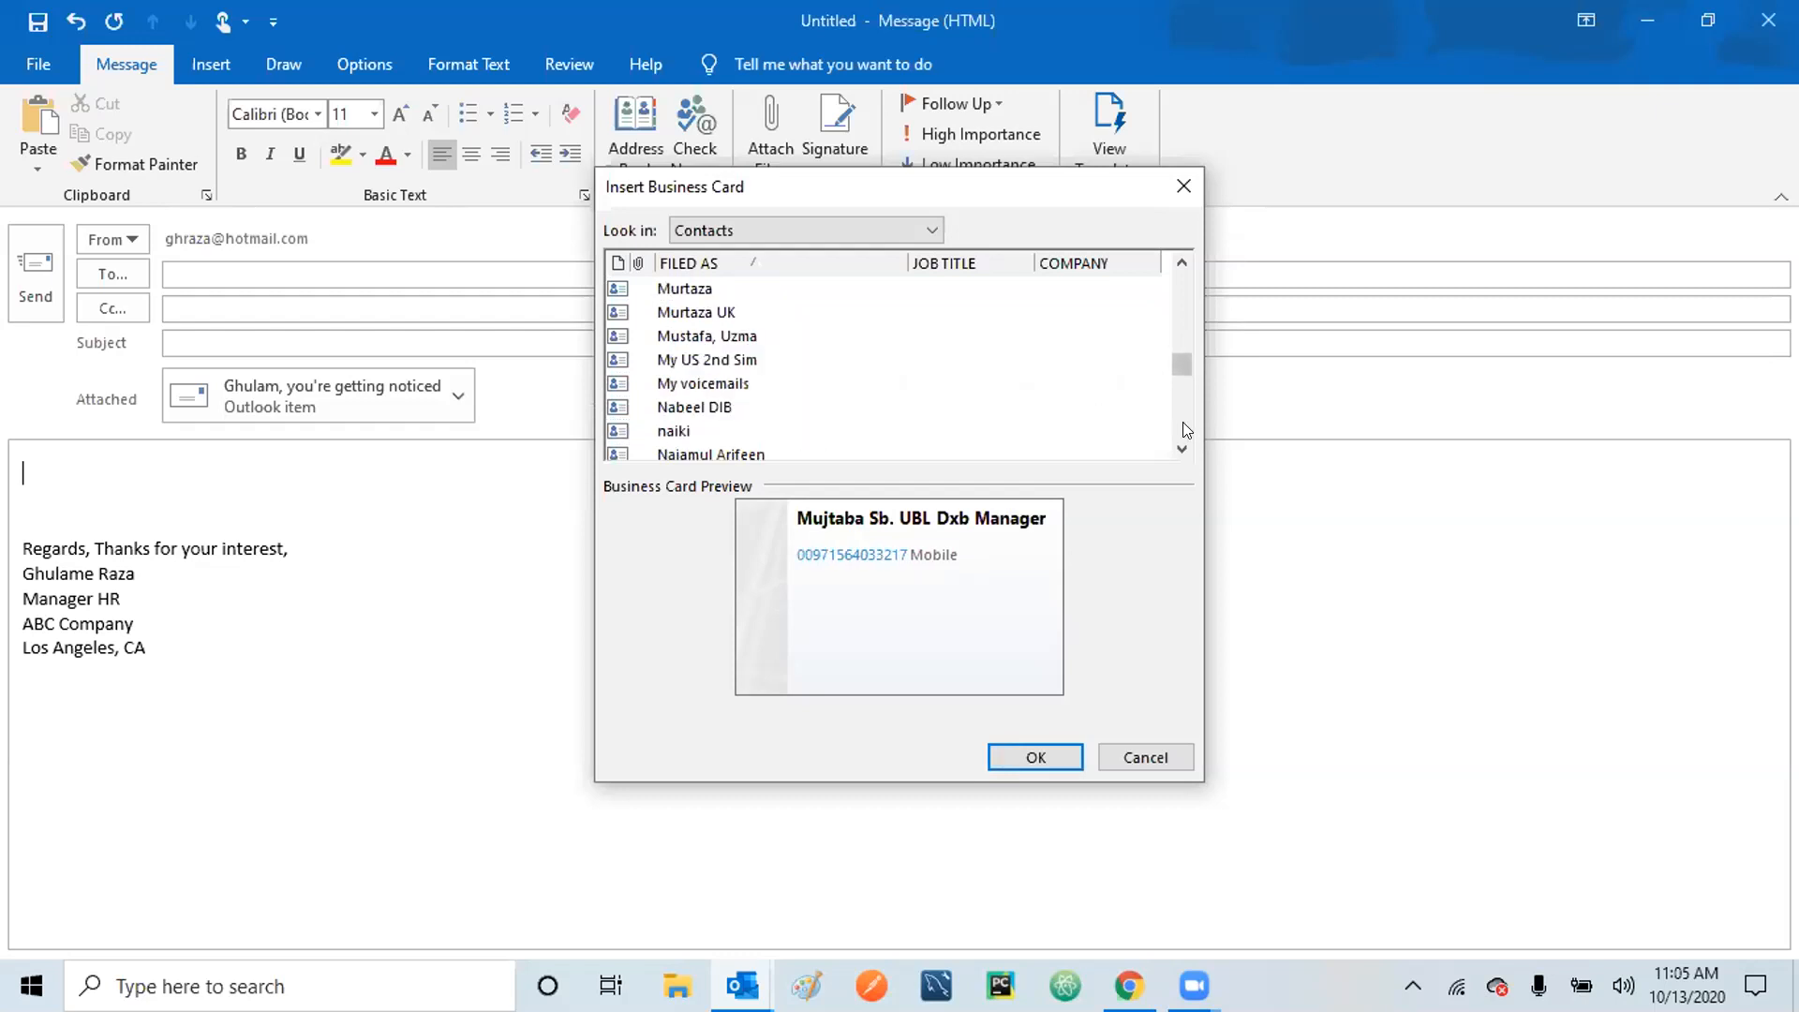
pyautogui.click(689, 362)
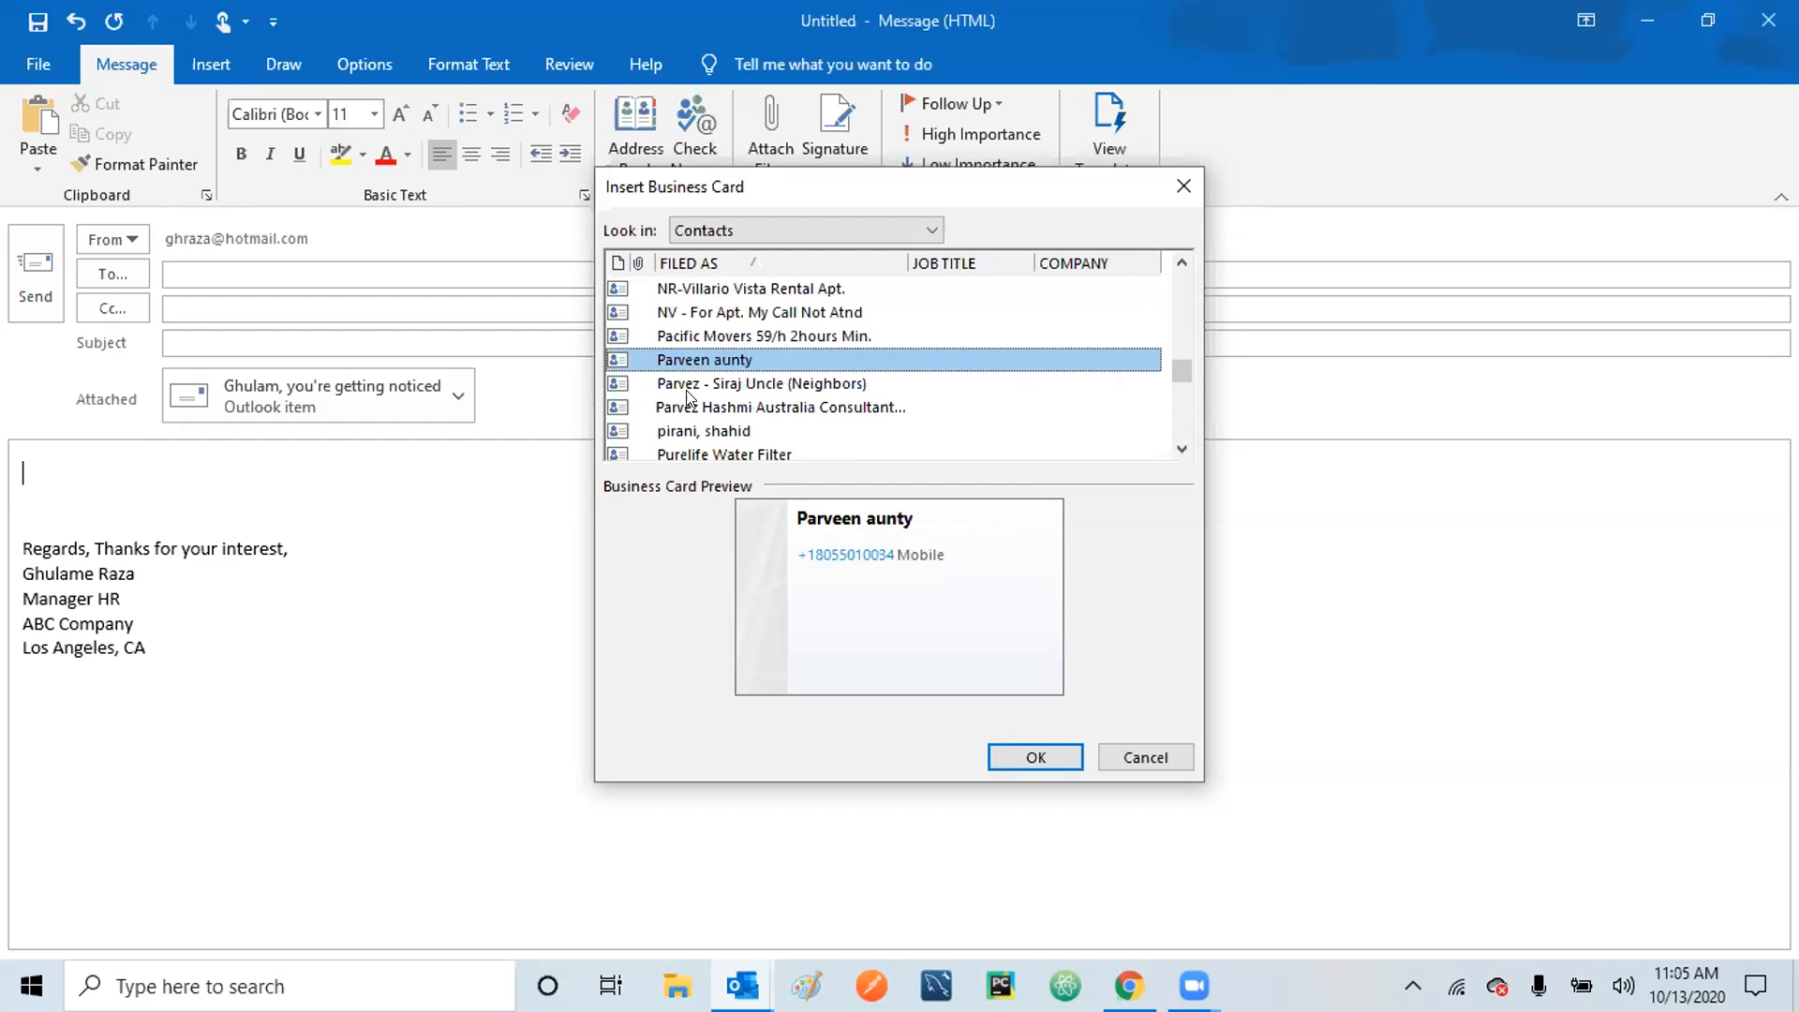
pyautogui.click(688, 400)
pyautogui.click(693, 430)
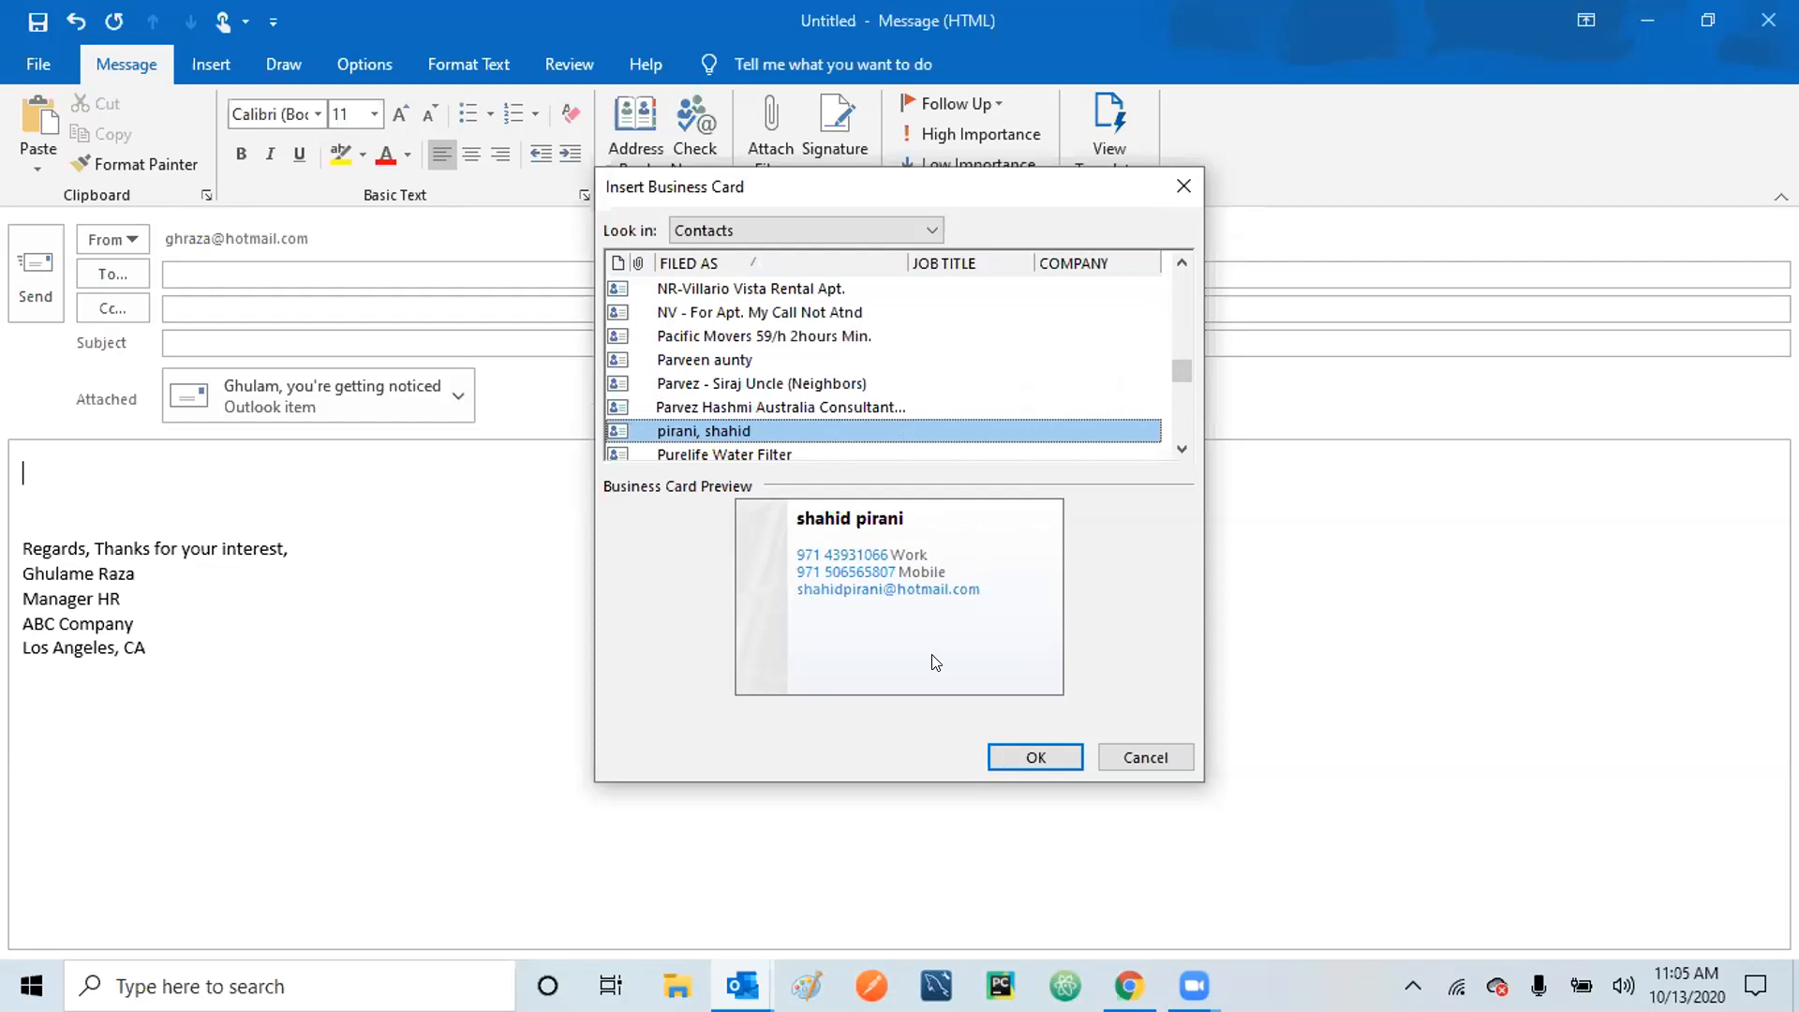
pyautogui.click(1024, 757)
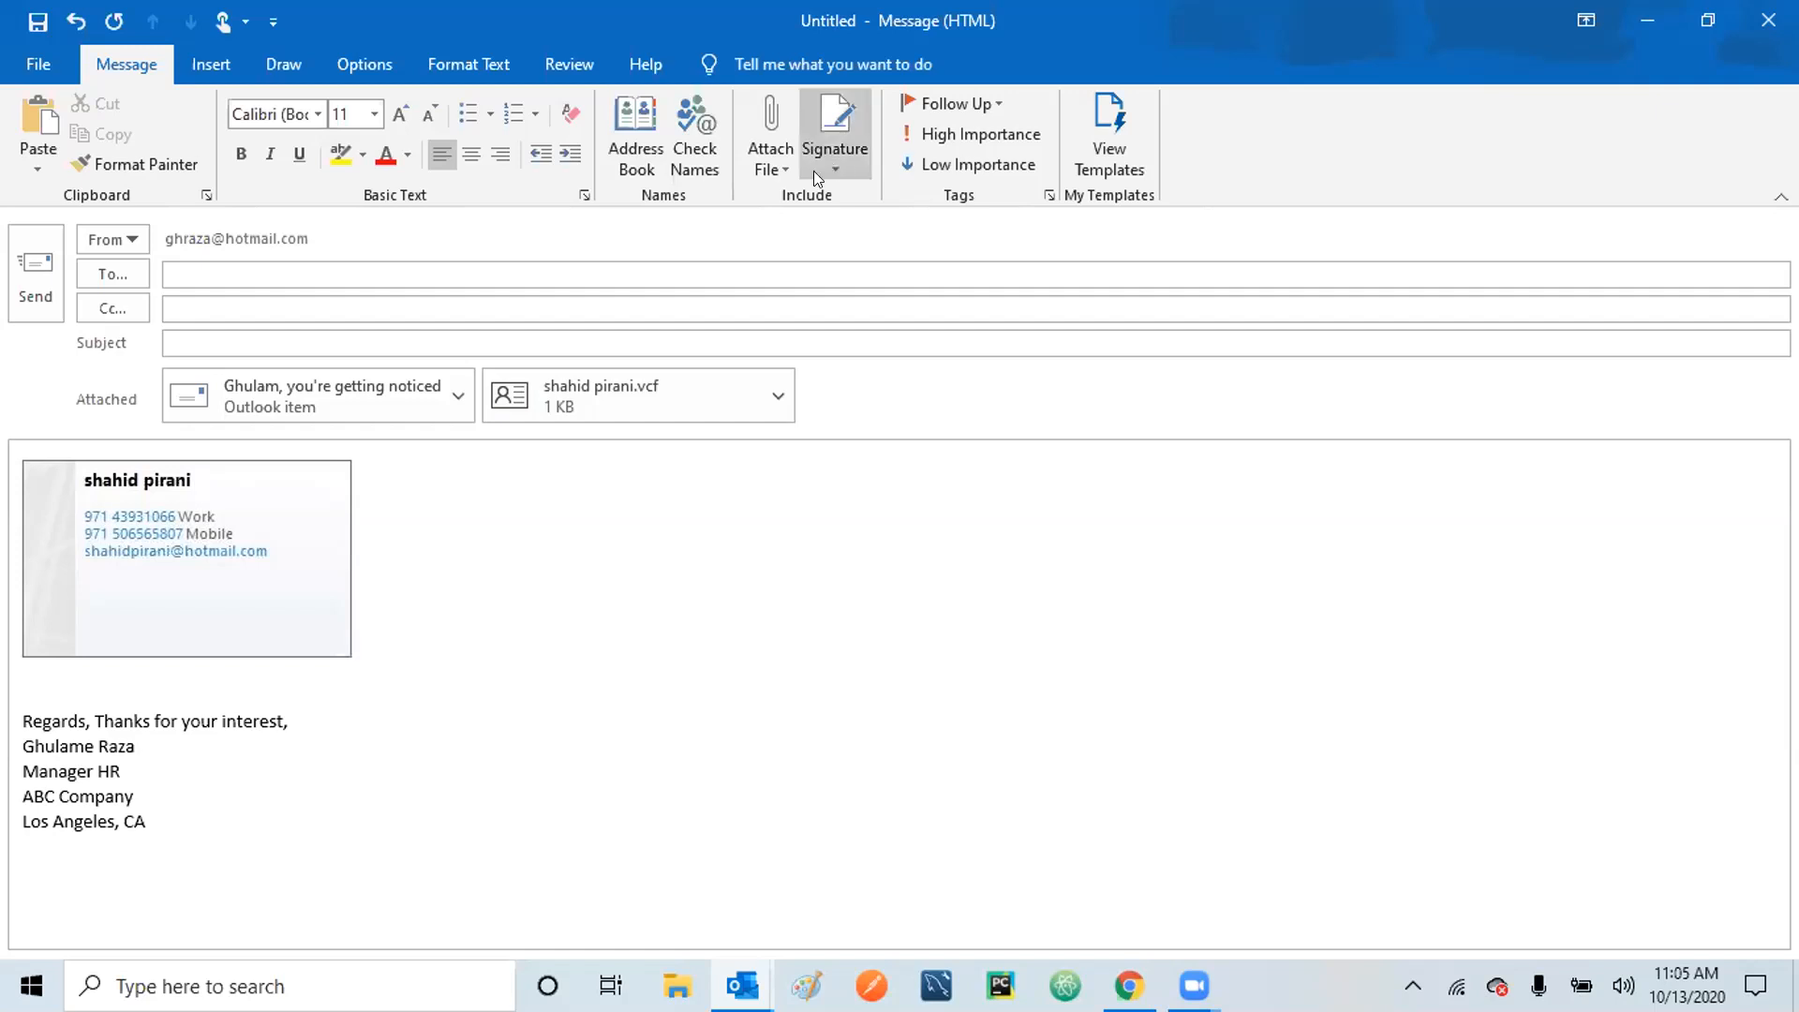
# Show the Attach File menu and look through its Attach Item and Browse Web Locations submenus.
pyautogui.click(782, 171)
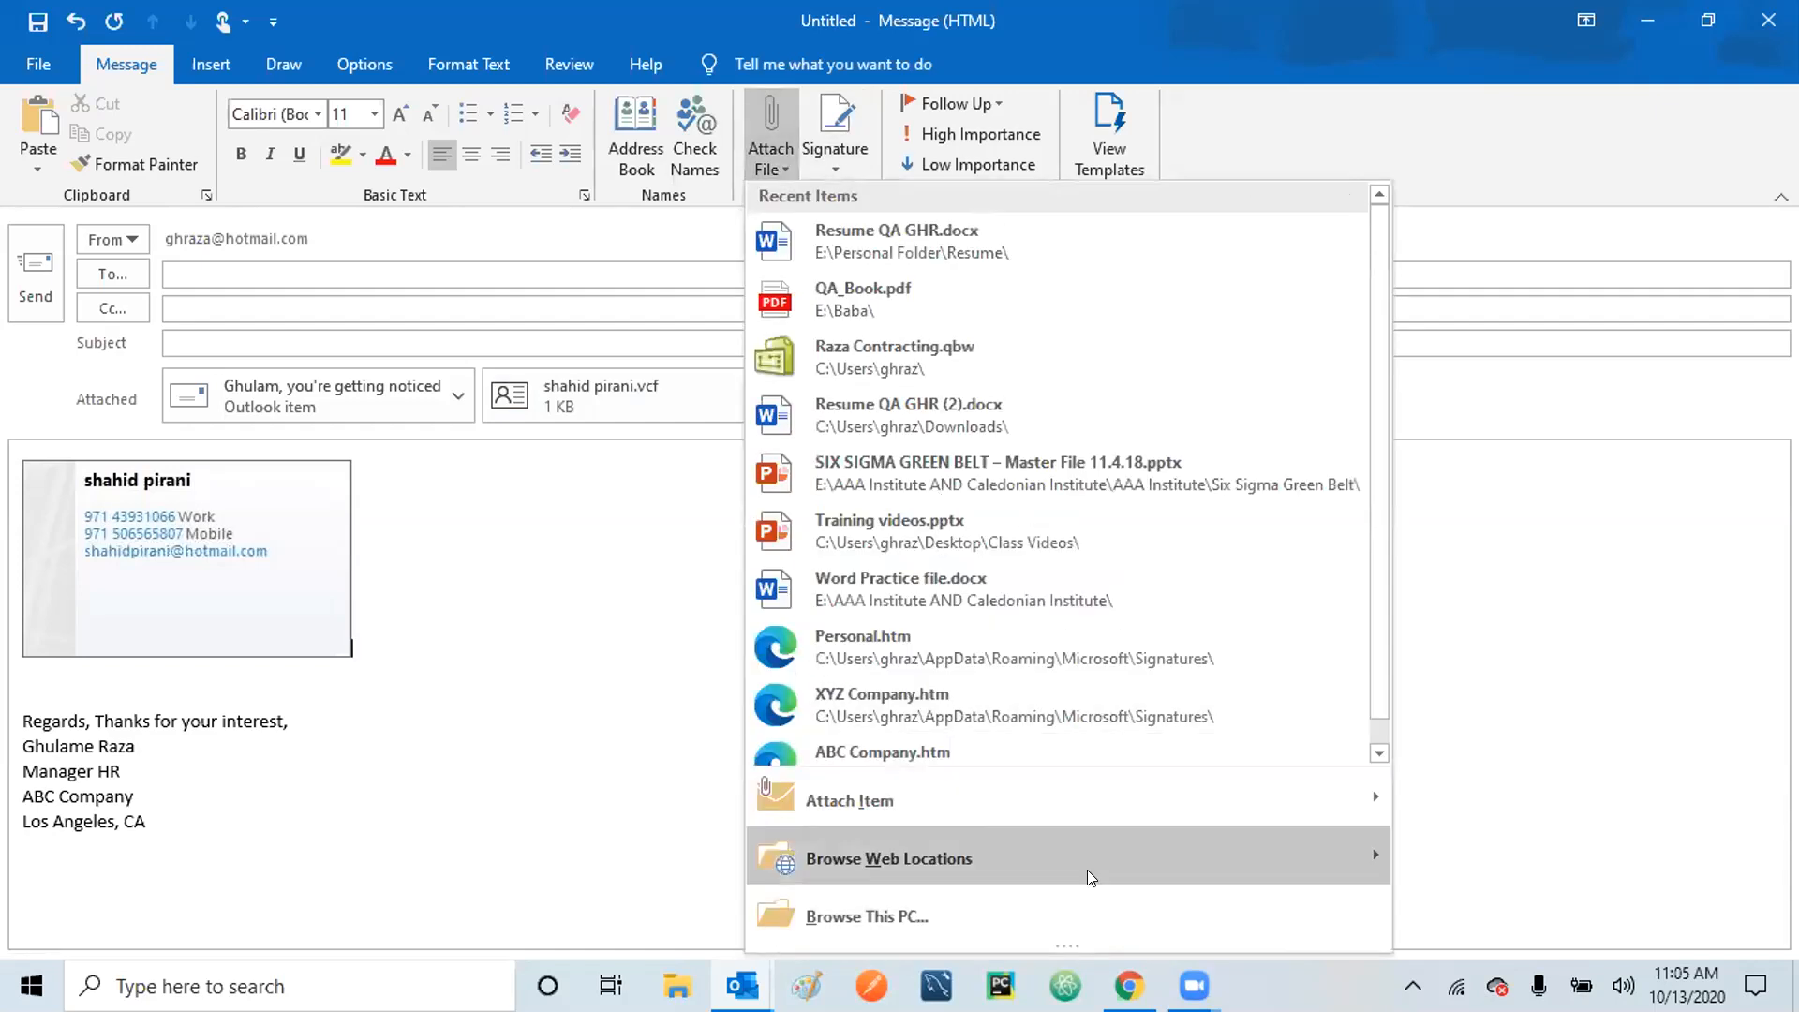
pyautogui.moveTo(1180, 812)
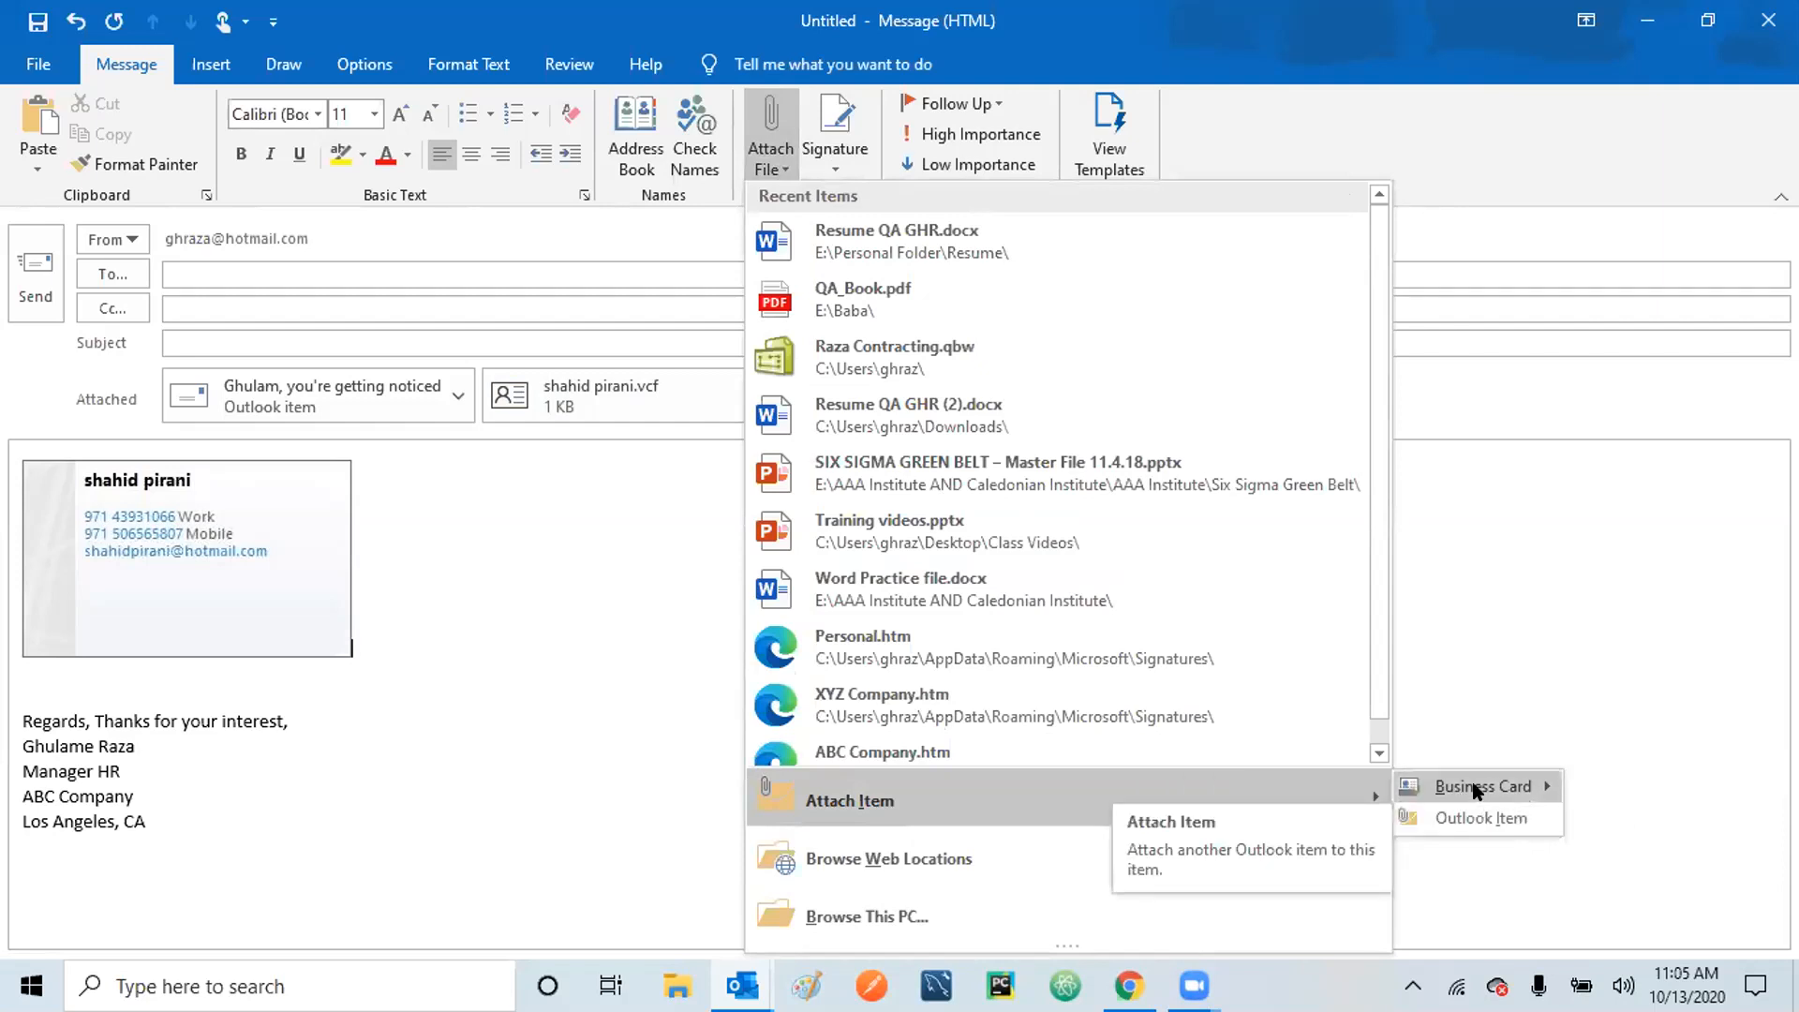
pyautogui.moveTo(1473, 790)
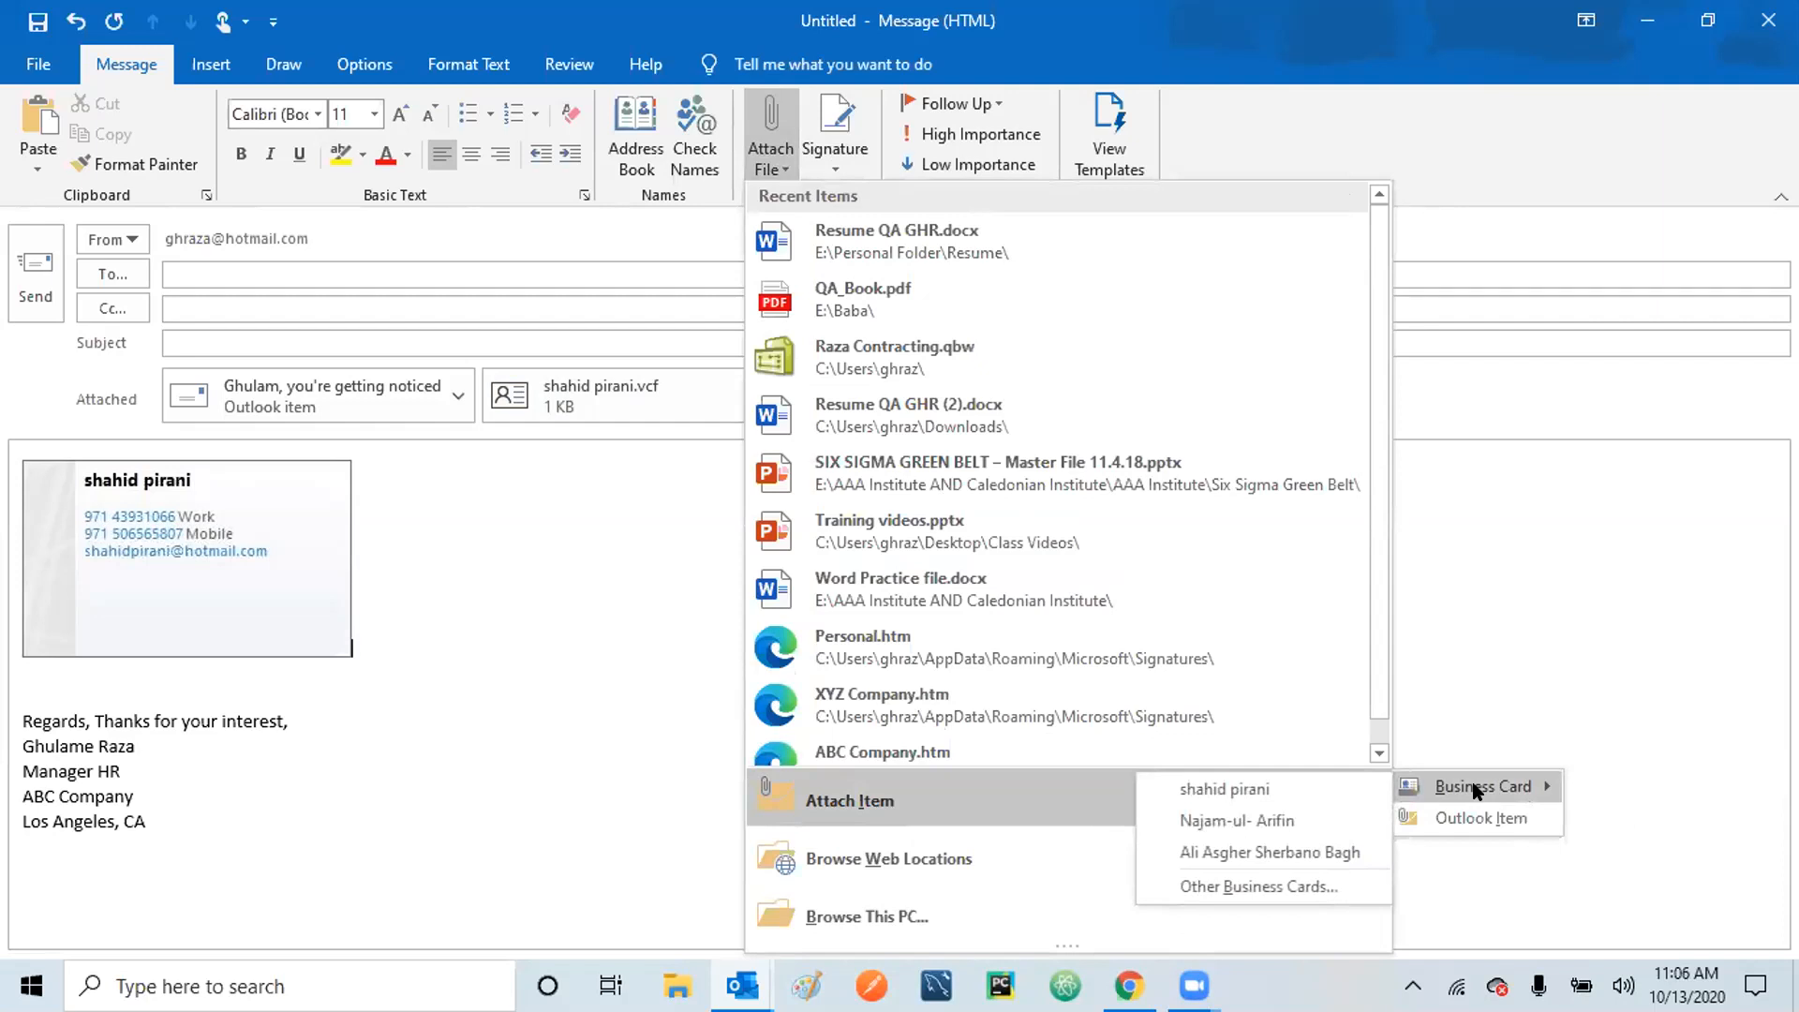
pyautogui.moveTo(862, 855)
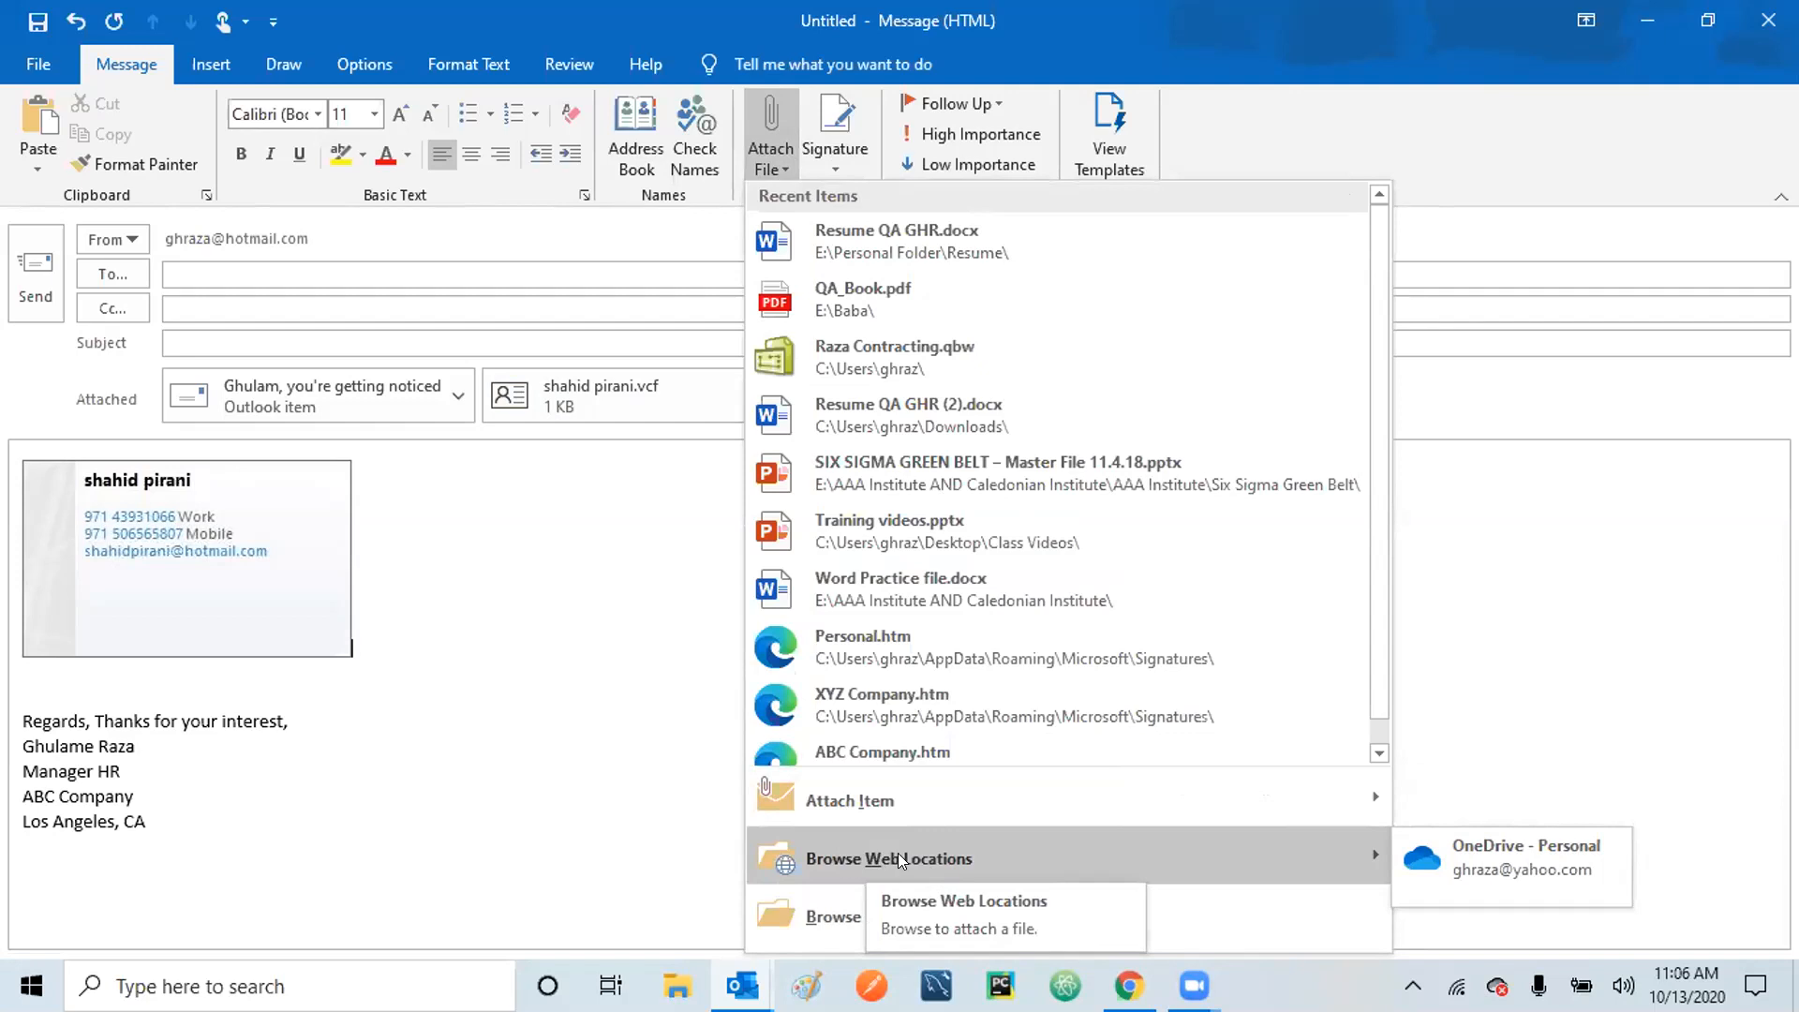
# Attach Word Practice - 12.16.19.docx from Documents via Browse This PC.
pyautogui.click(853, 911)
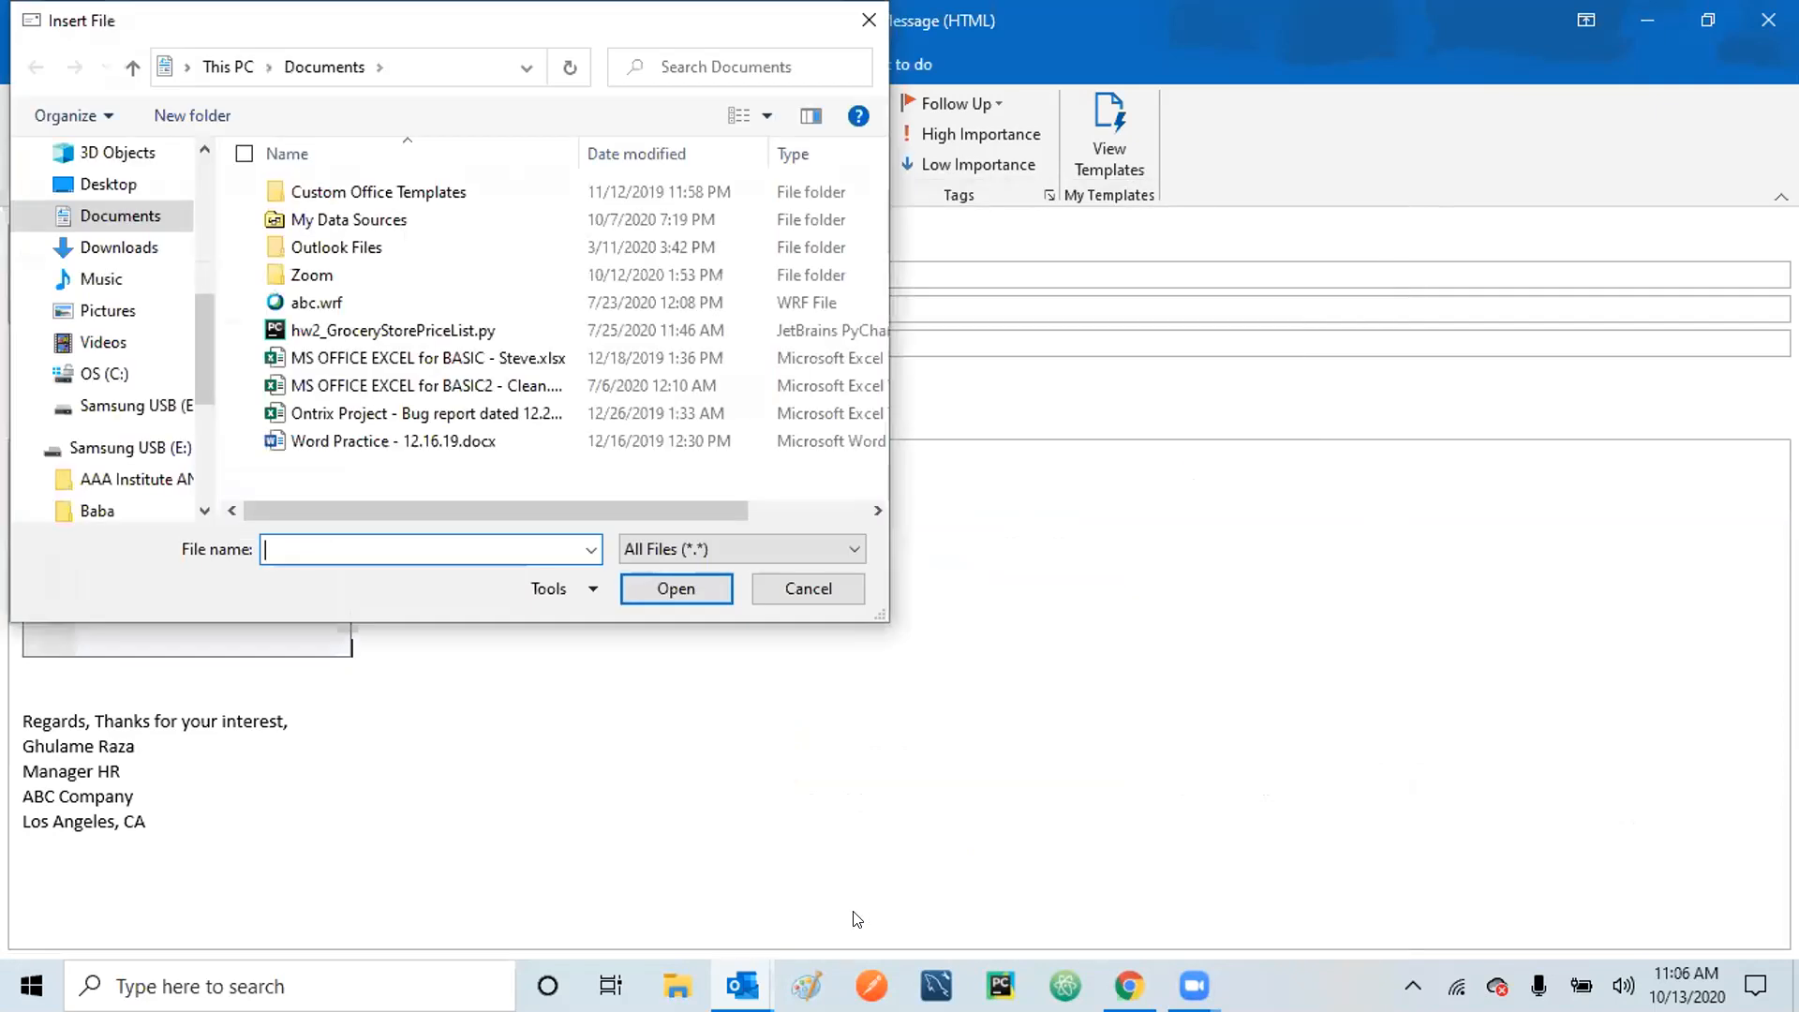
pyautogui.click(339, 444)
pyautogui.click(673, 593)
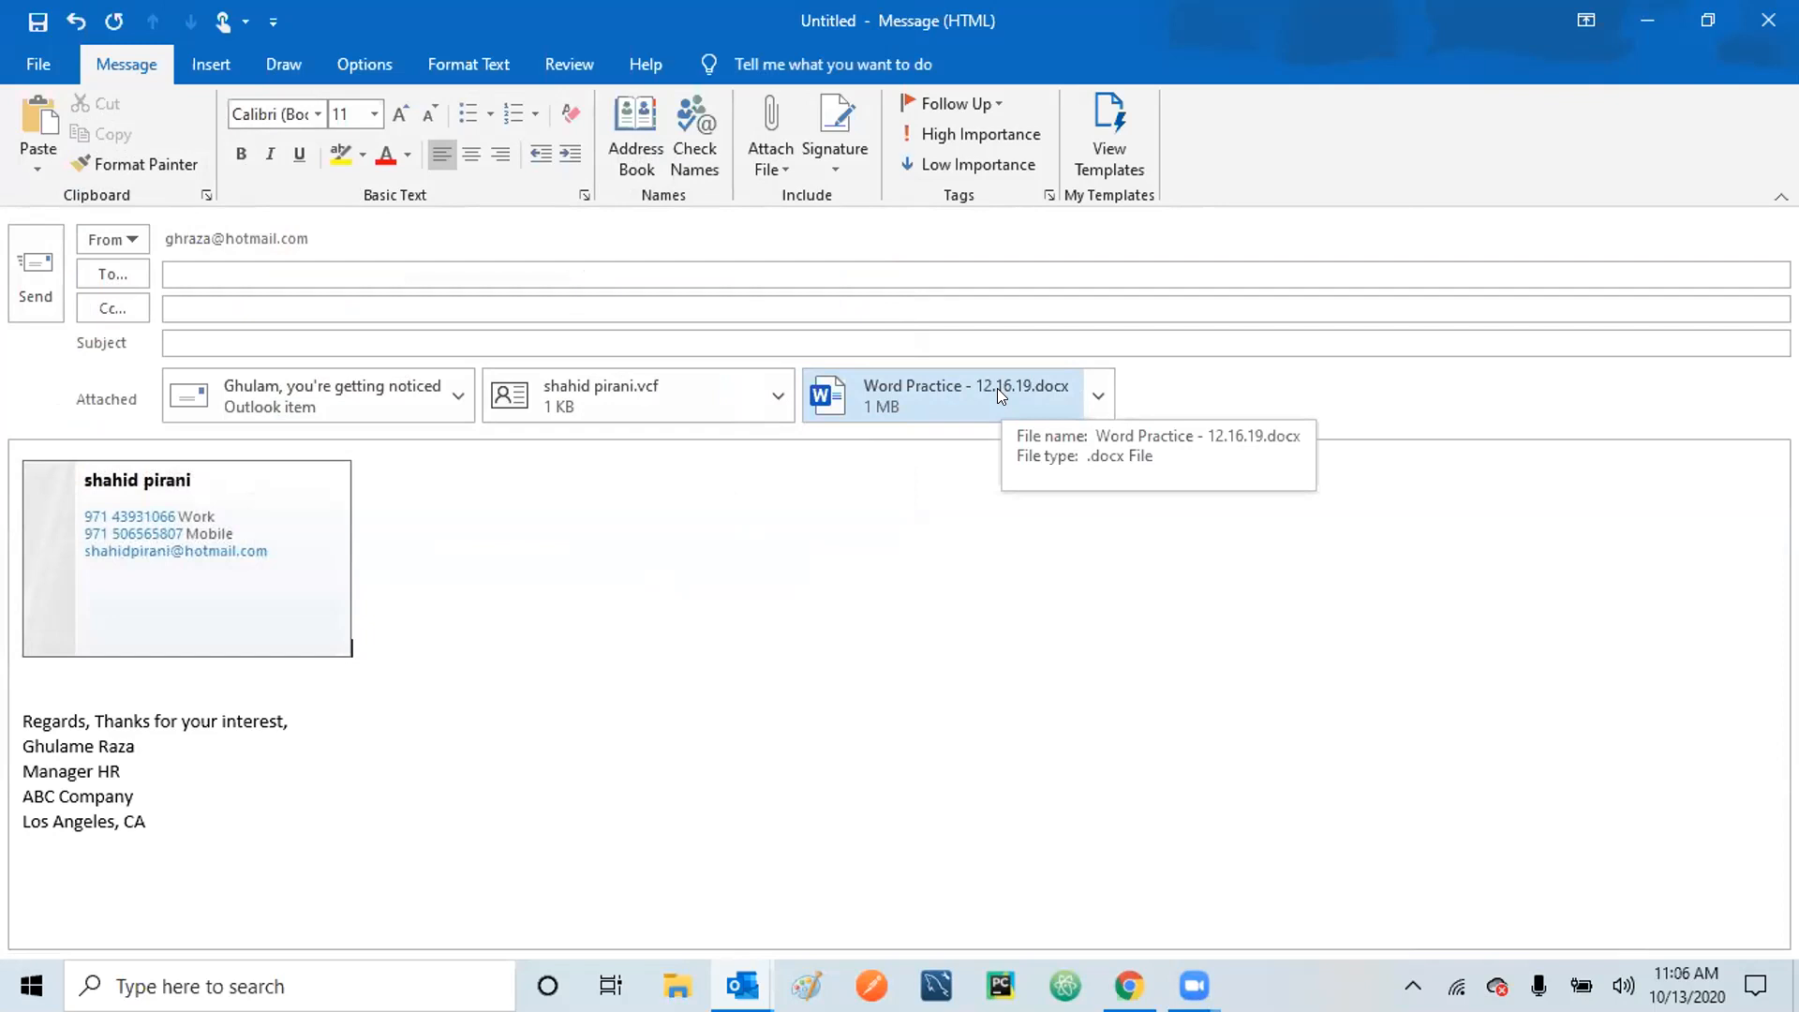
pyautogui.click(784, 171)
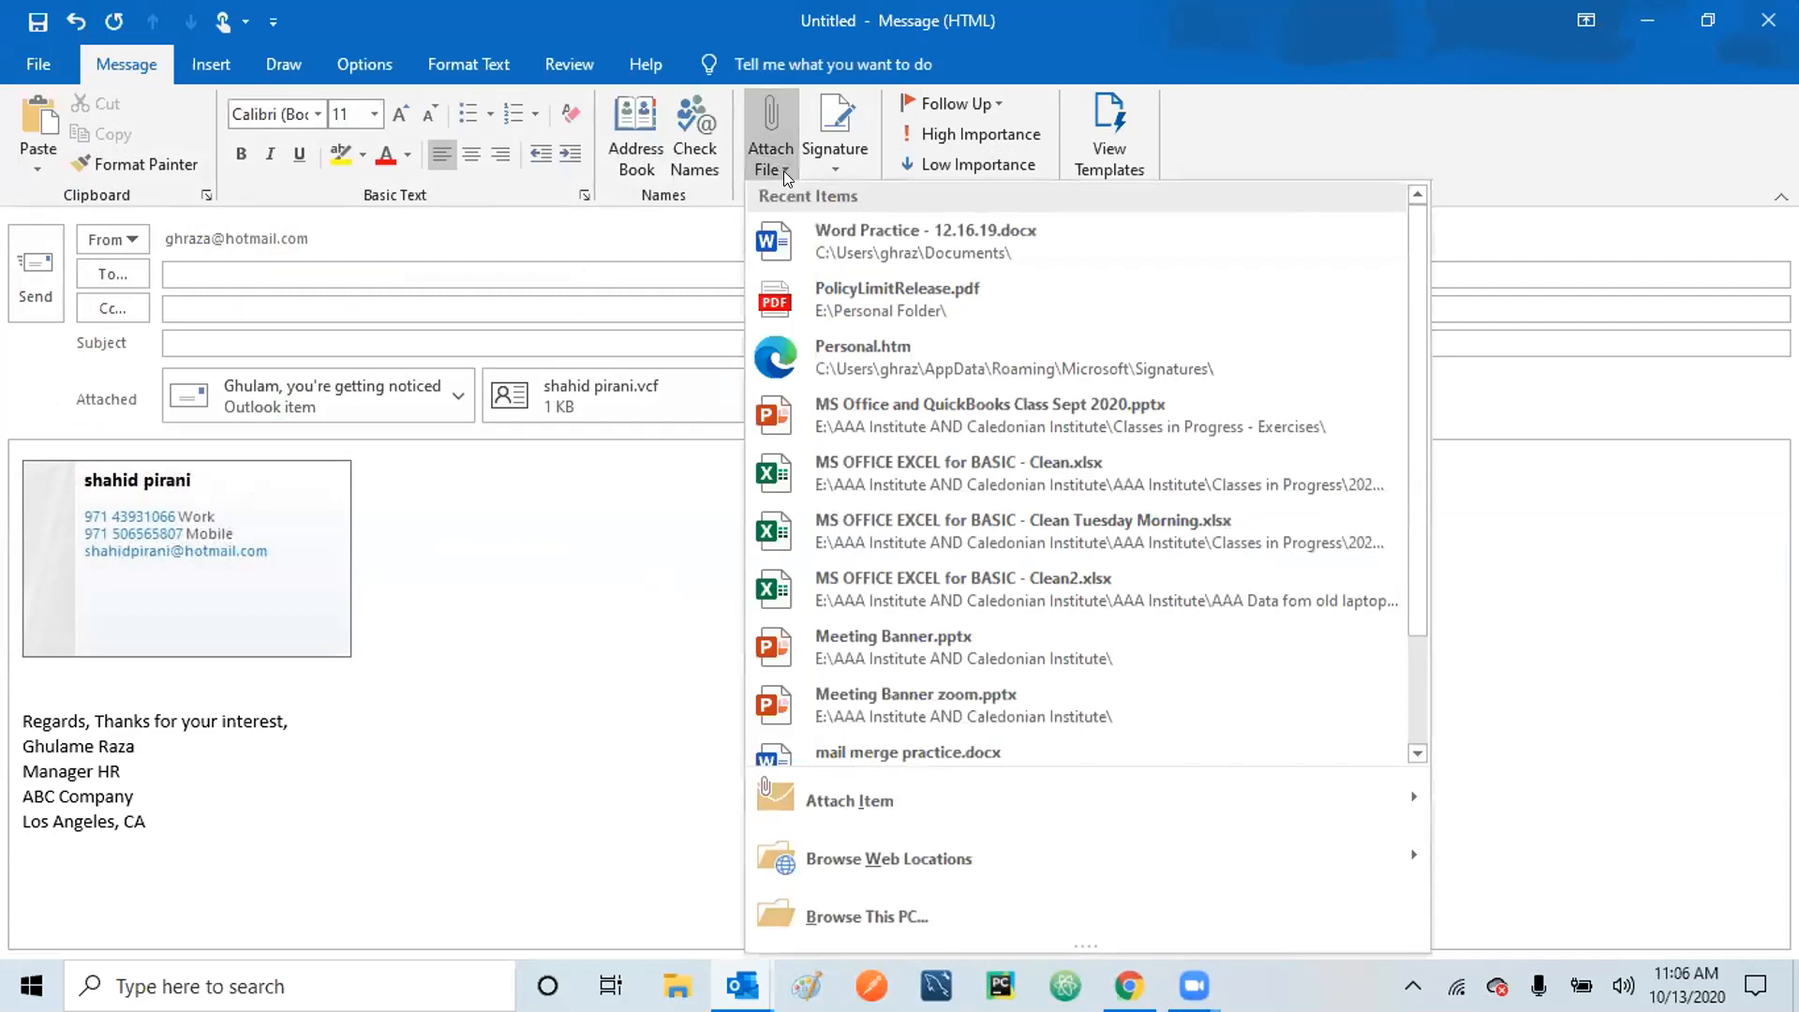
# Attach the Calendar appointment 'MSOQB - aaa Institute 6pm to 9pm Online' as an Outlook item.
pyautogui.moveTo(1423, 812)
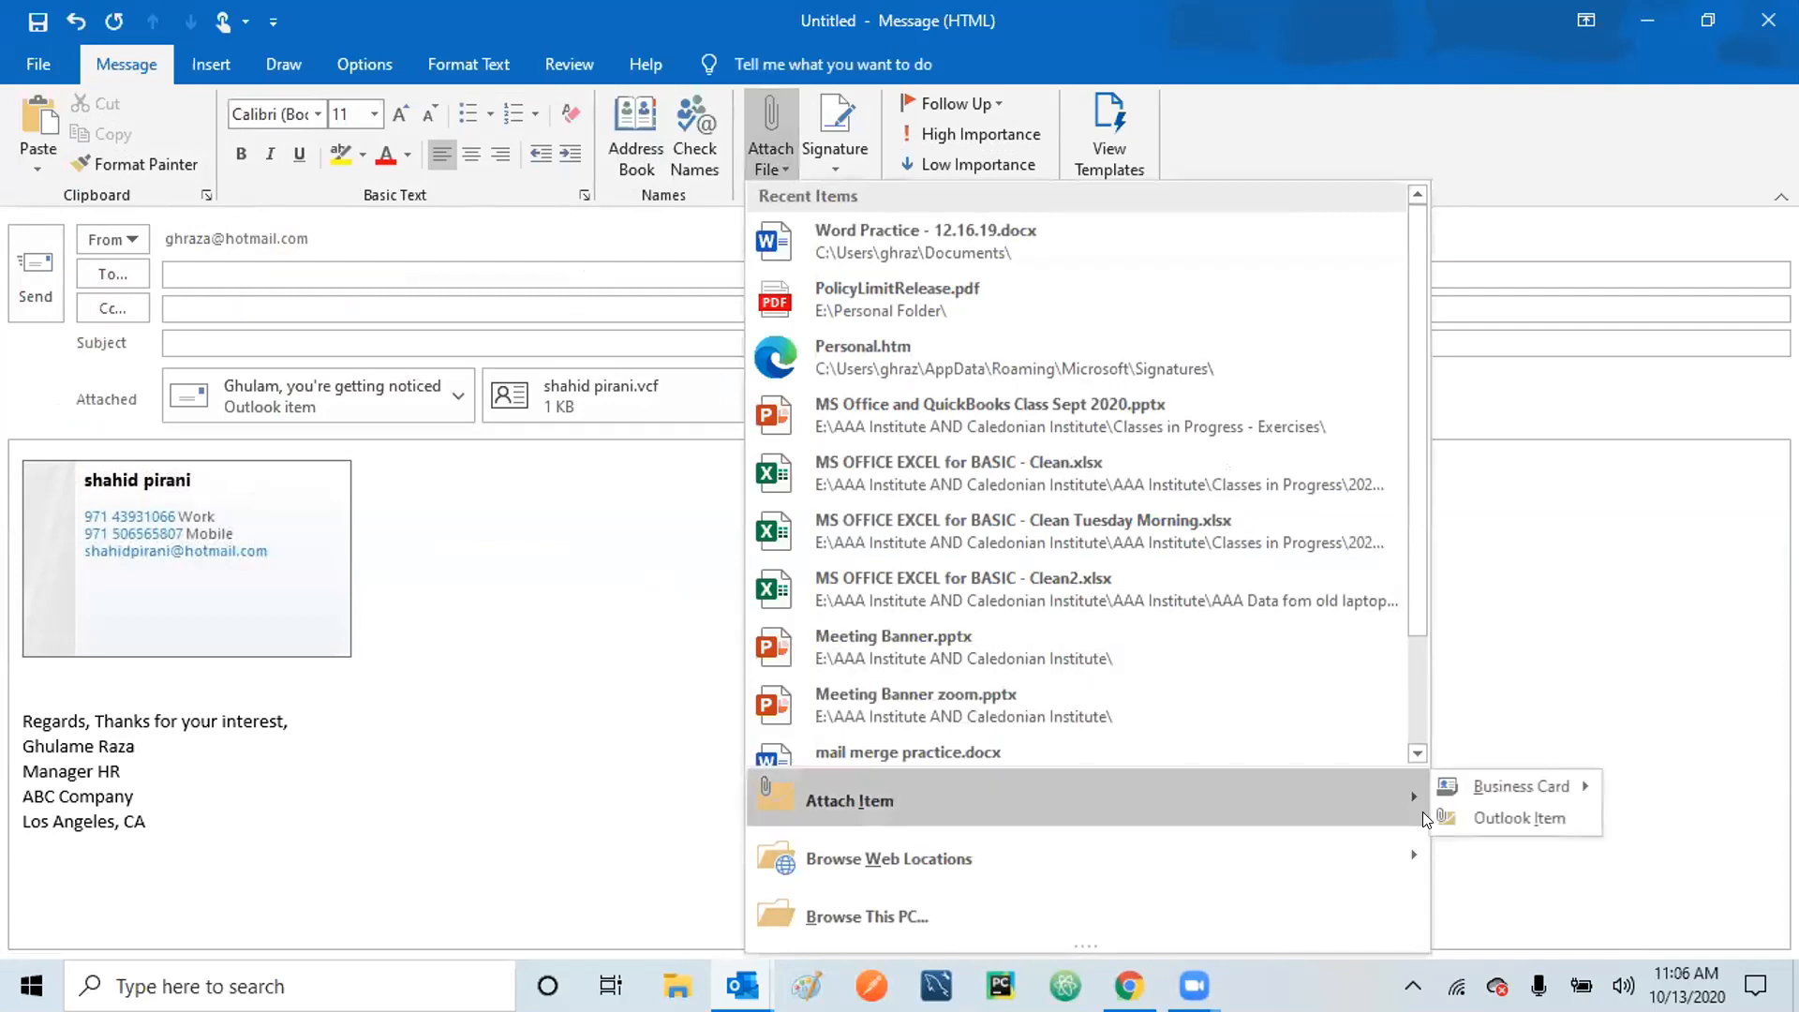
pyautogui.click(1477, 819)
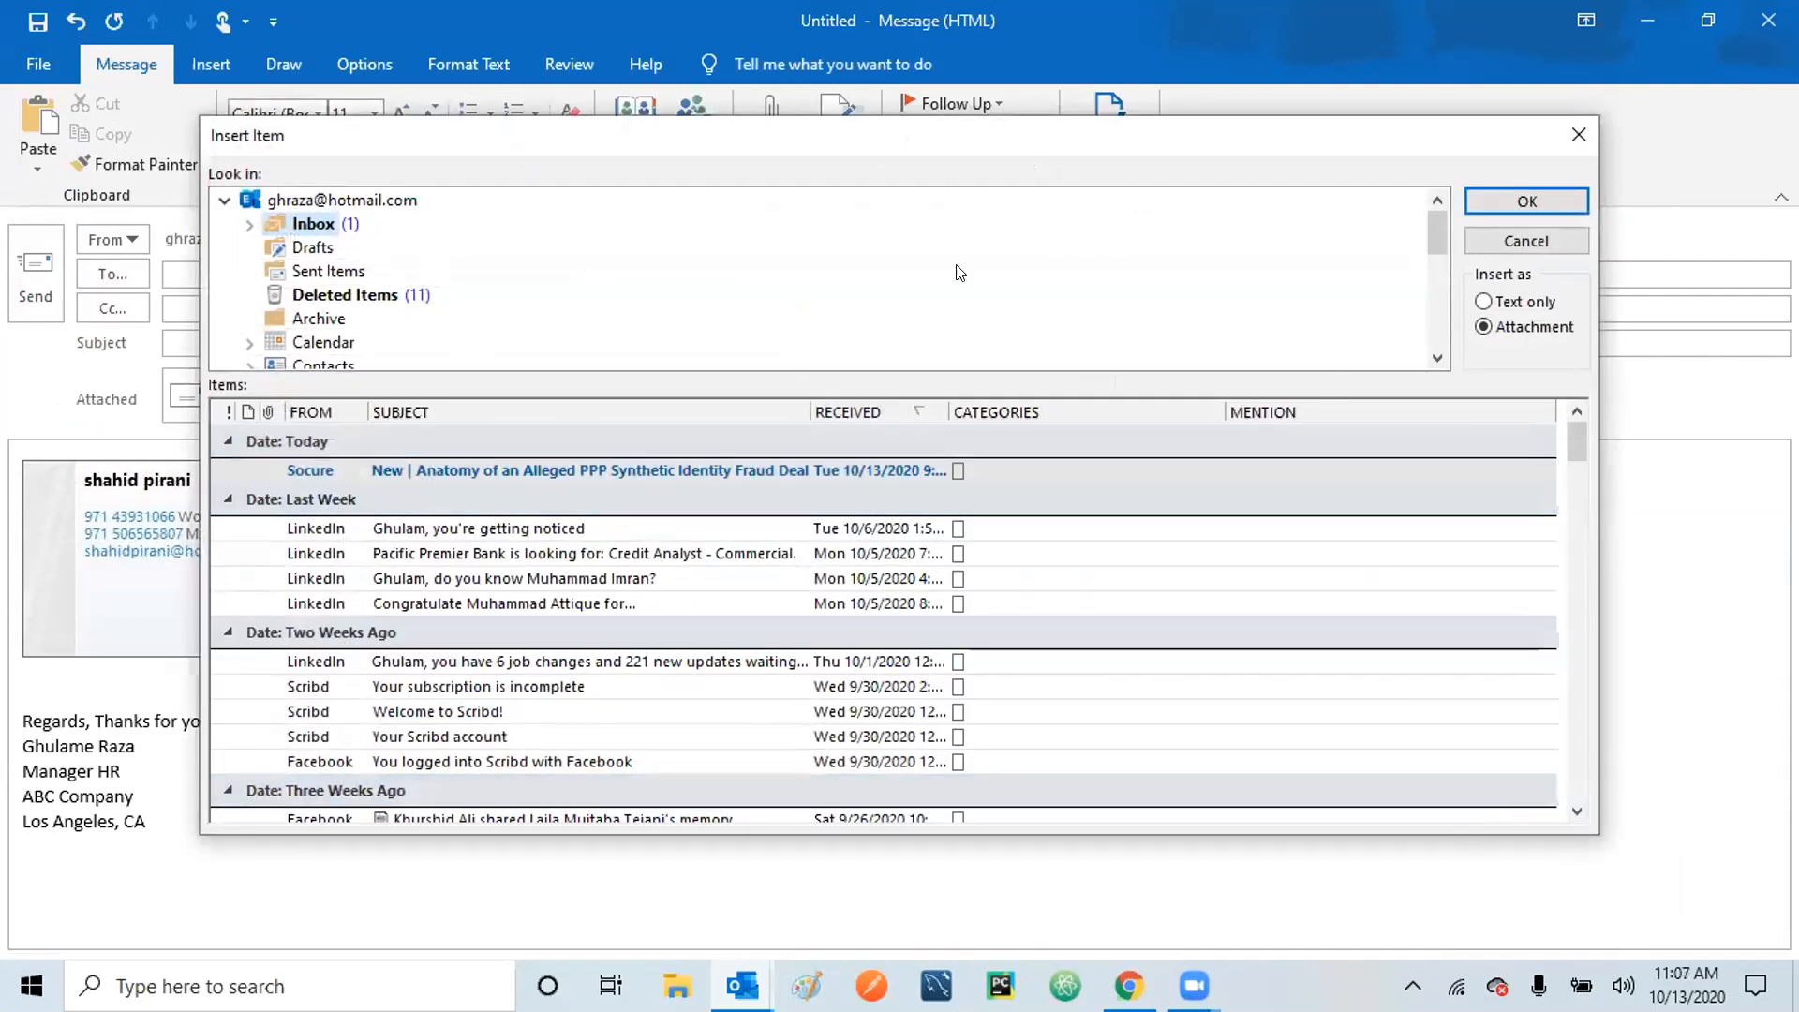
pyautogui.click(308, 349)
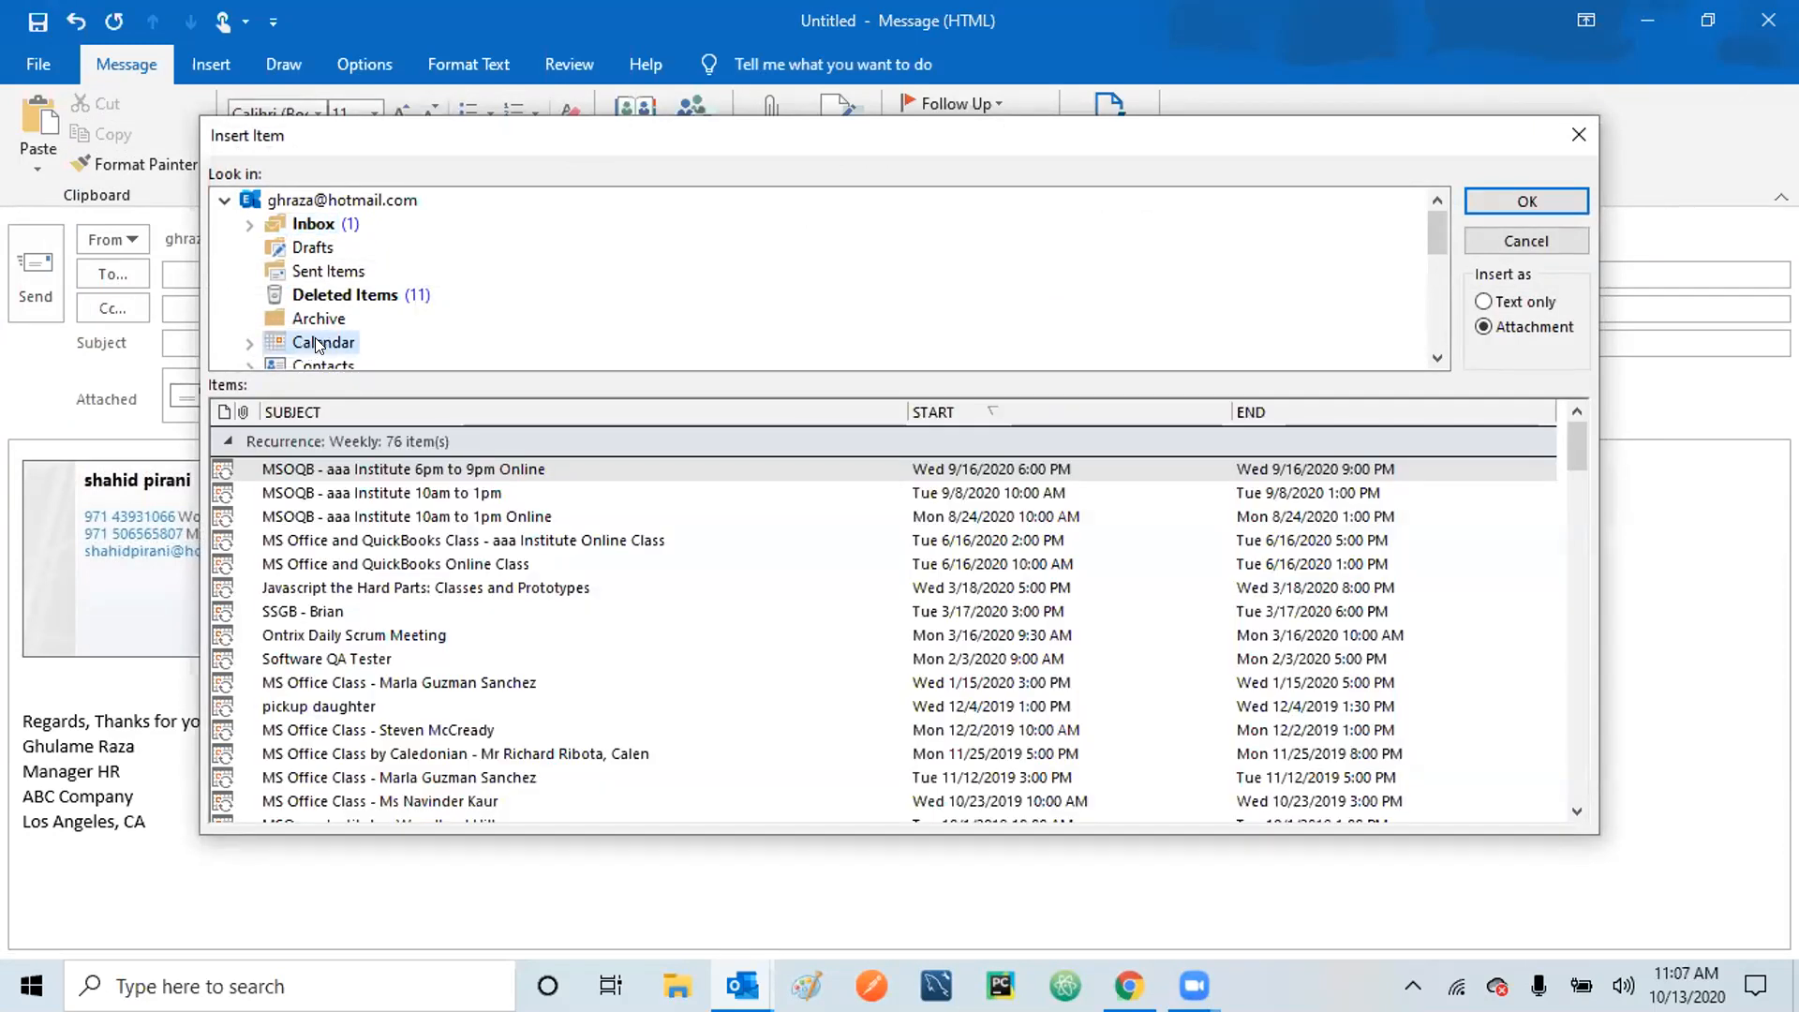
pyautogui.click(1528, 203)
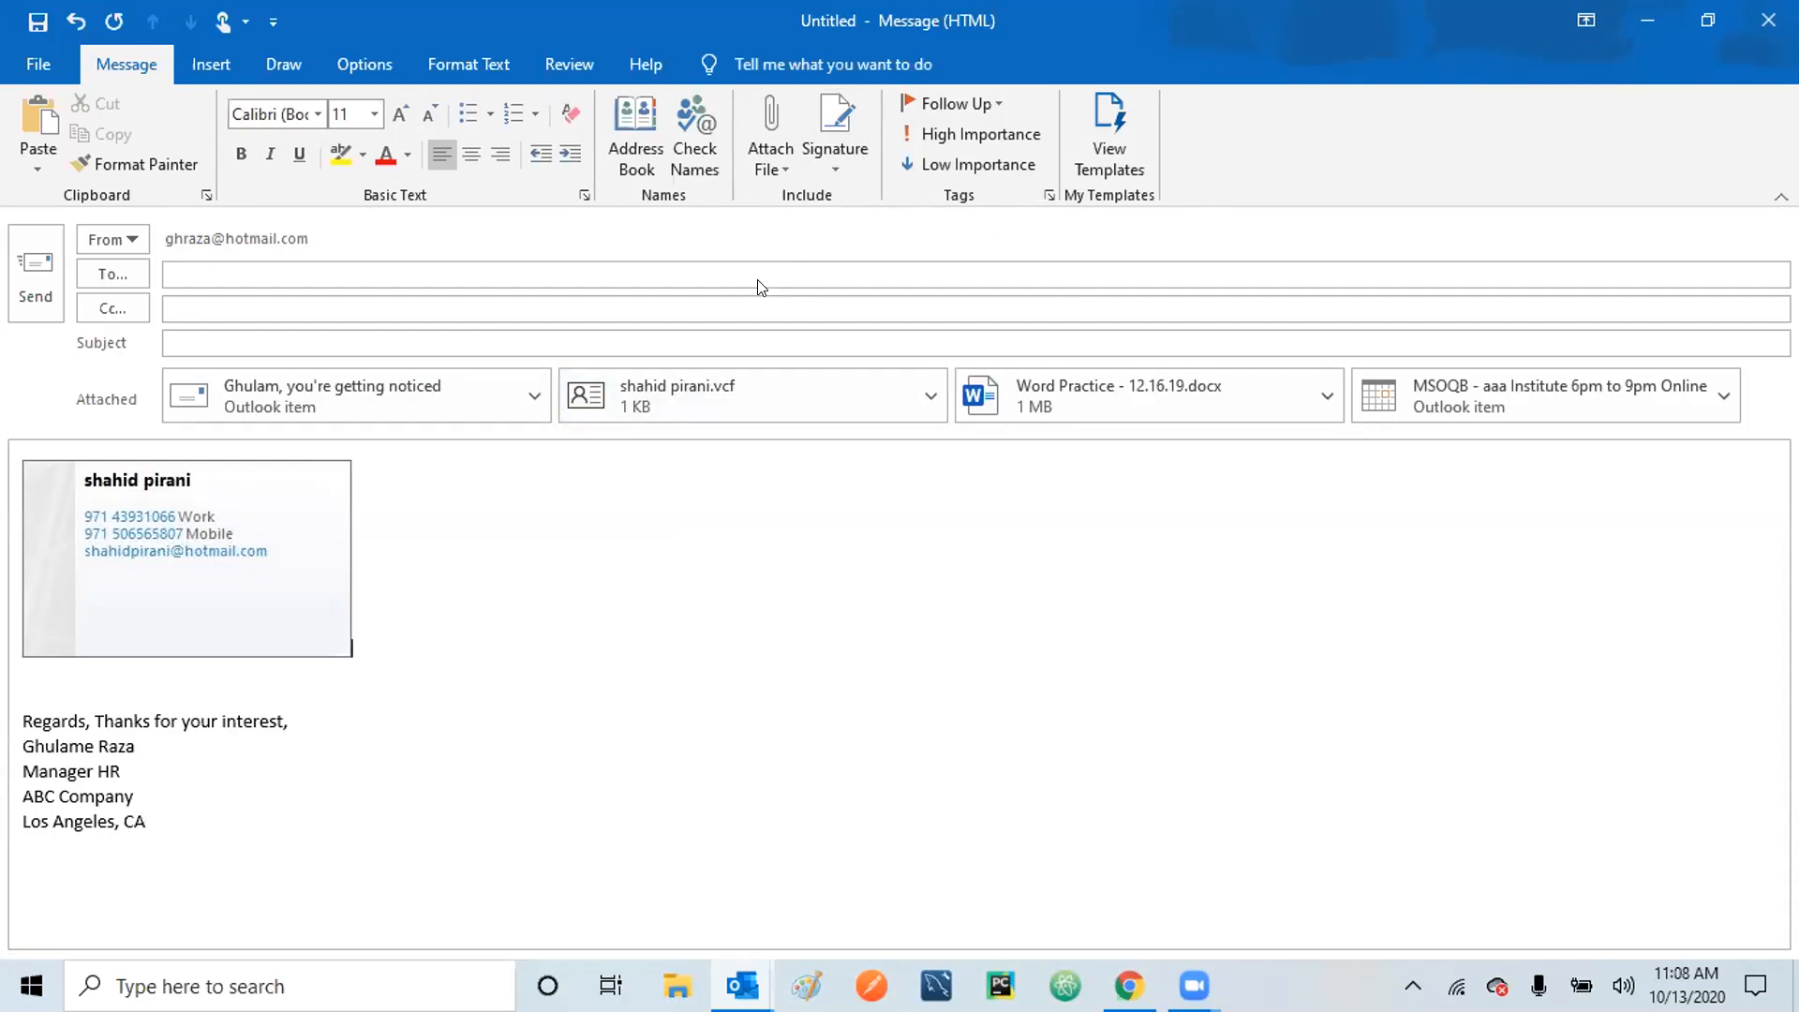
# Select the signature block in the message body and delete it.
pyautogui.click(833, 173)
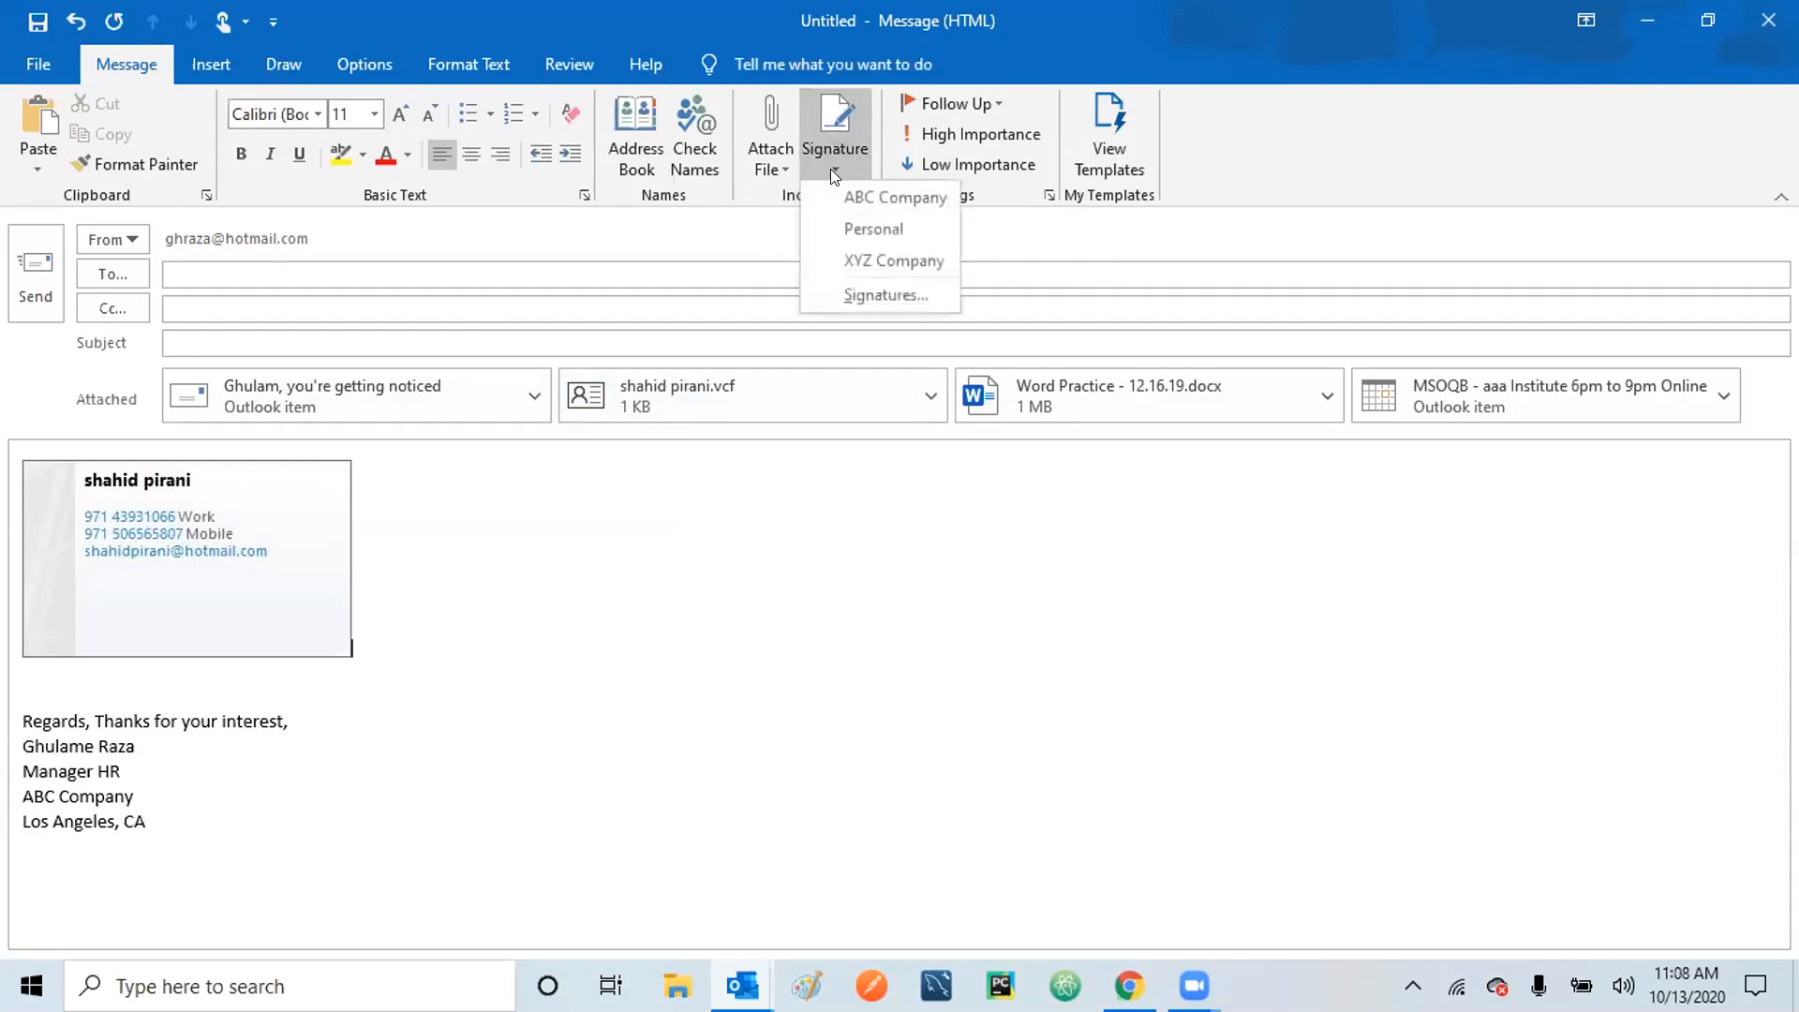
pyautogui.click(837, 790)
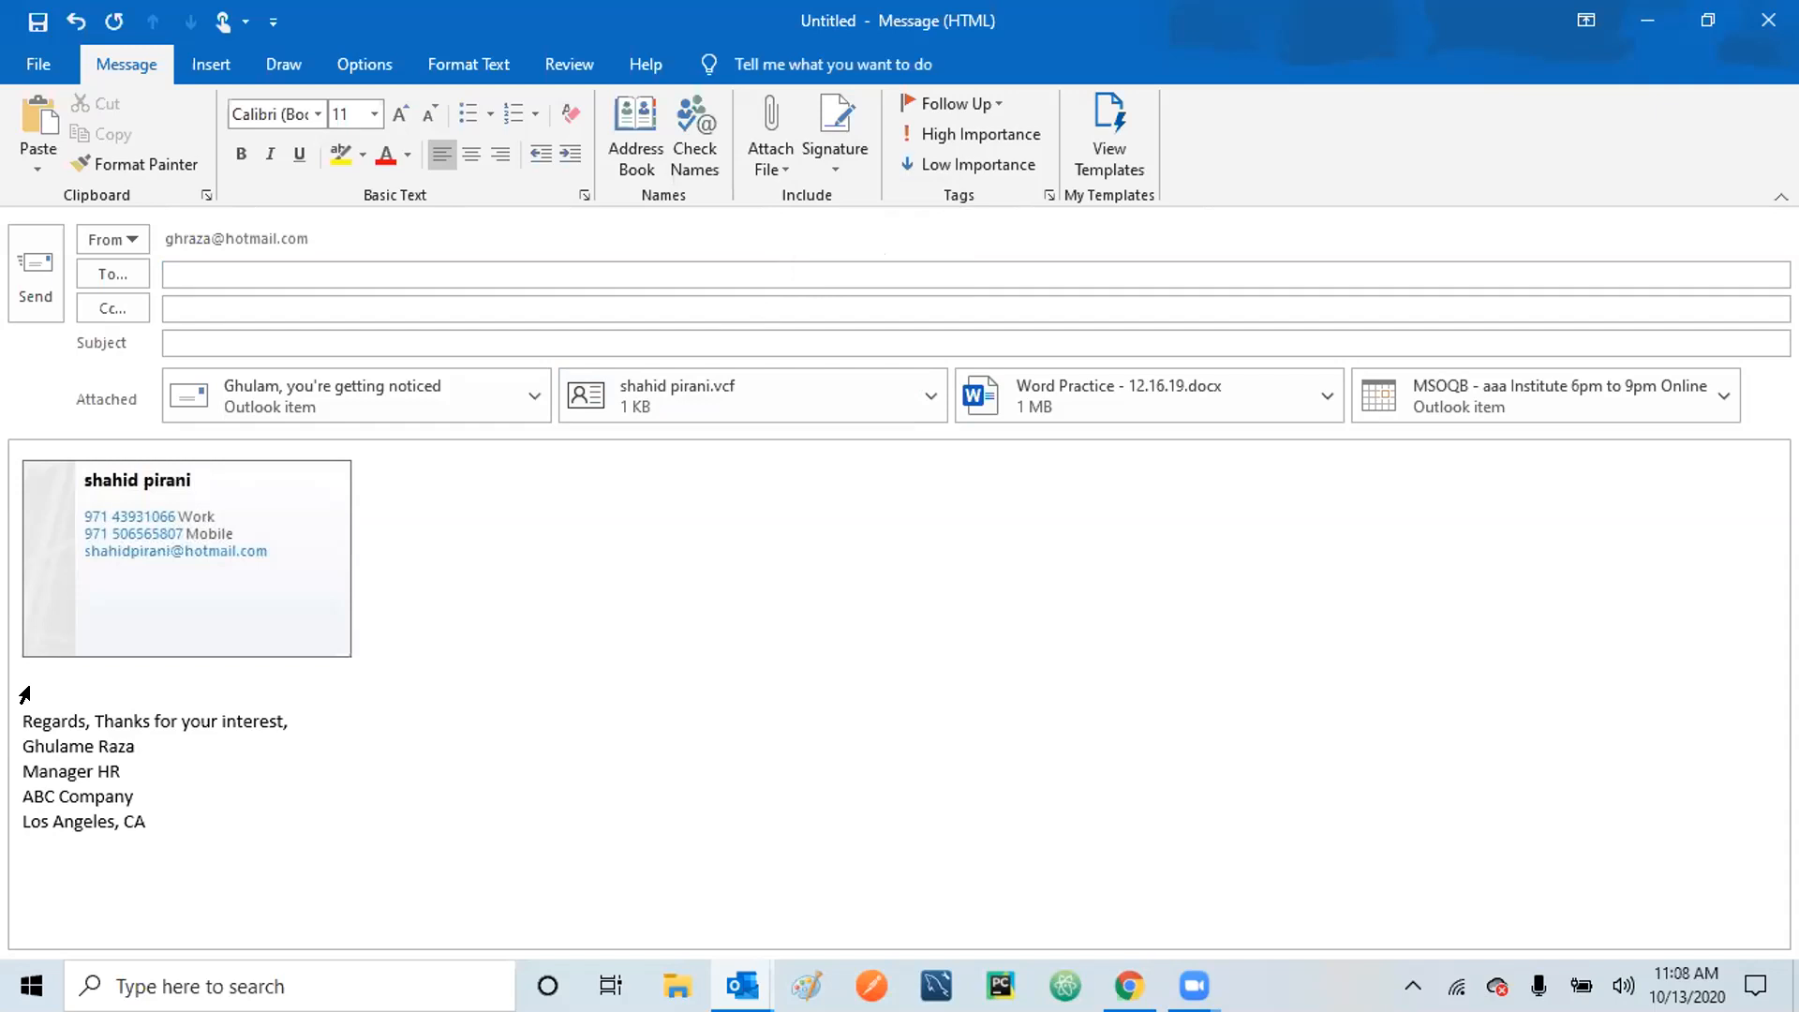
pyautogui.moveTo(24, 694); pyautogui.dragTo(293, 838)
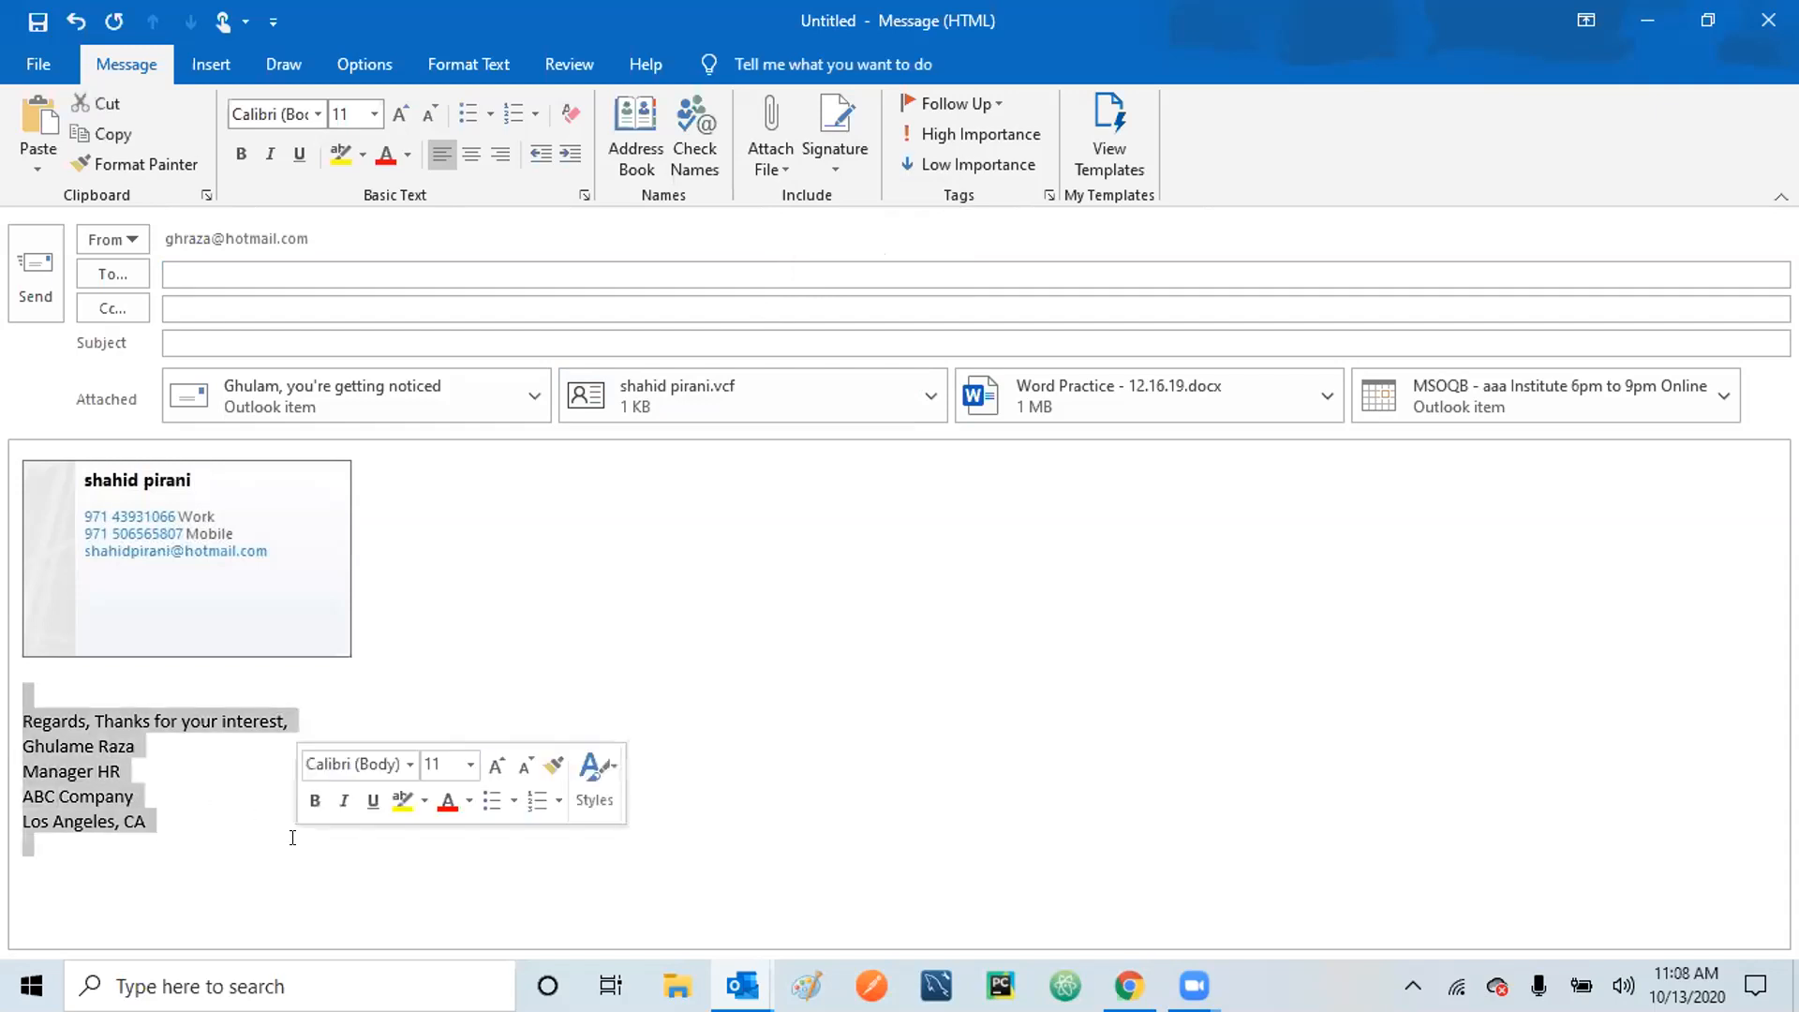
pyautogui.press('Delete')
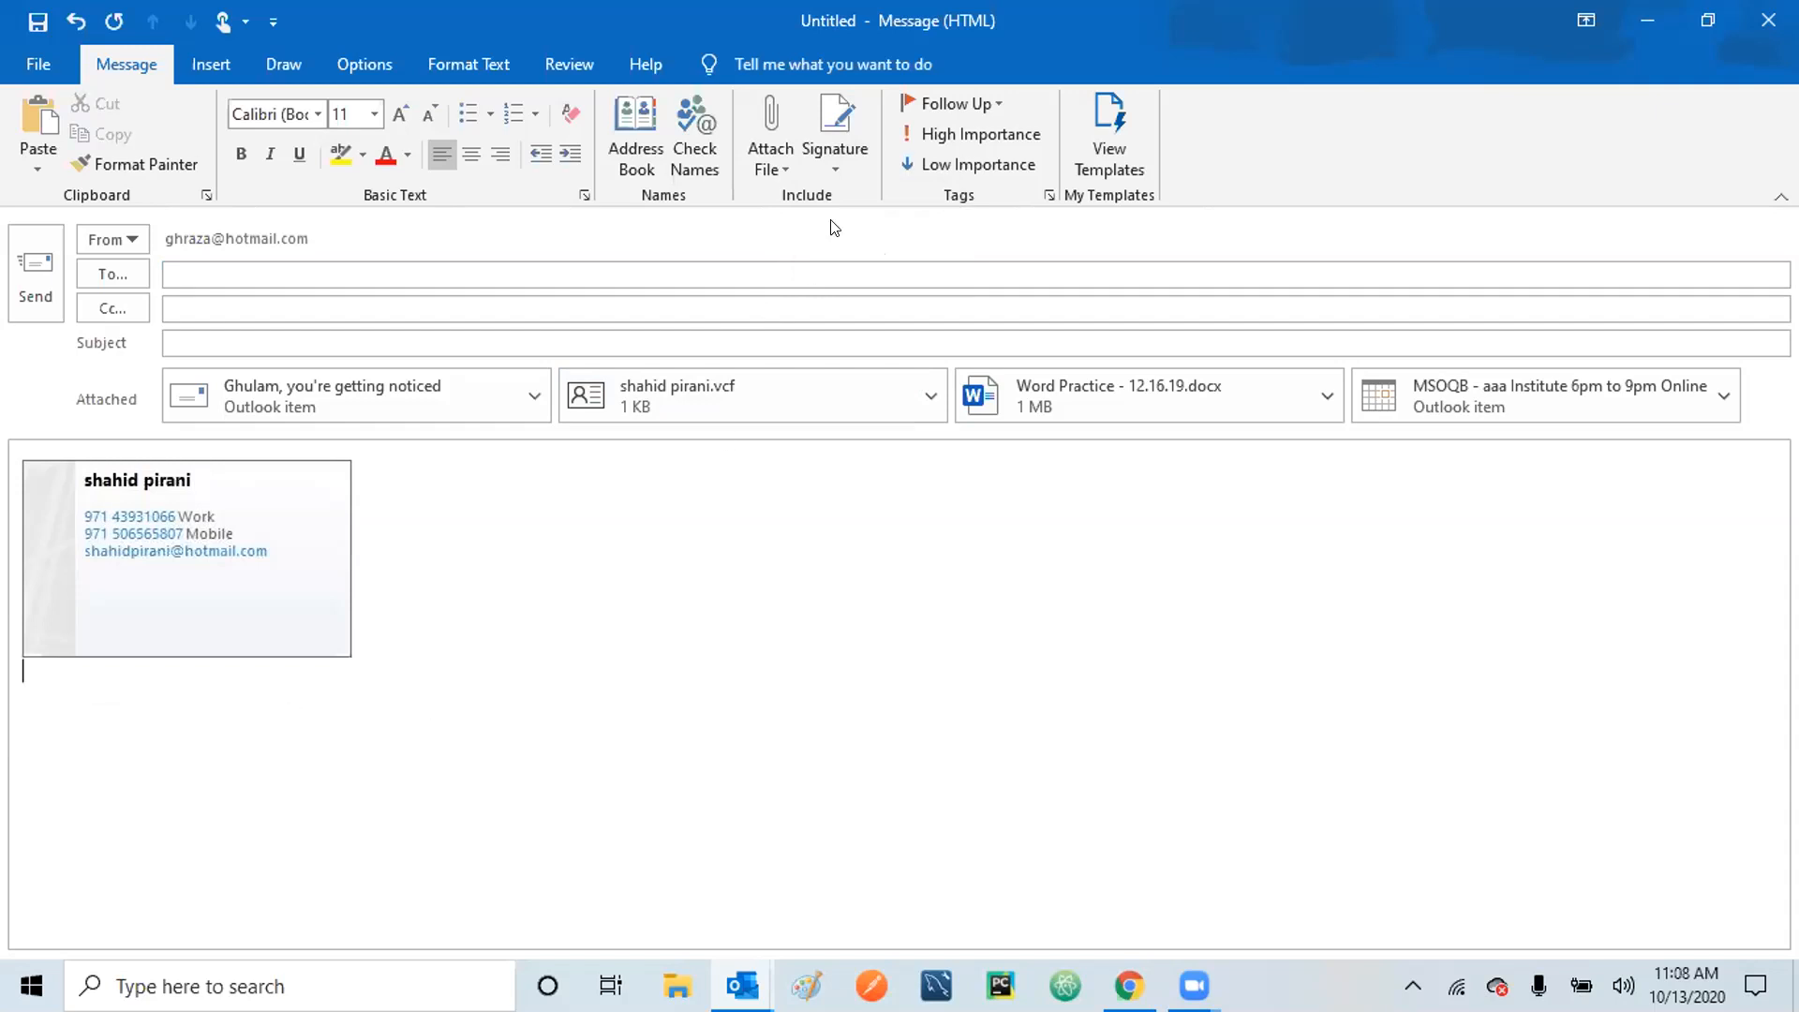
# Delete the ABC Company, Personal and XYZ Company signatures in the Signatures settings.
pyautogui.click(832, 158)
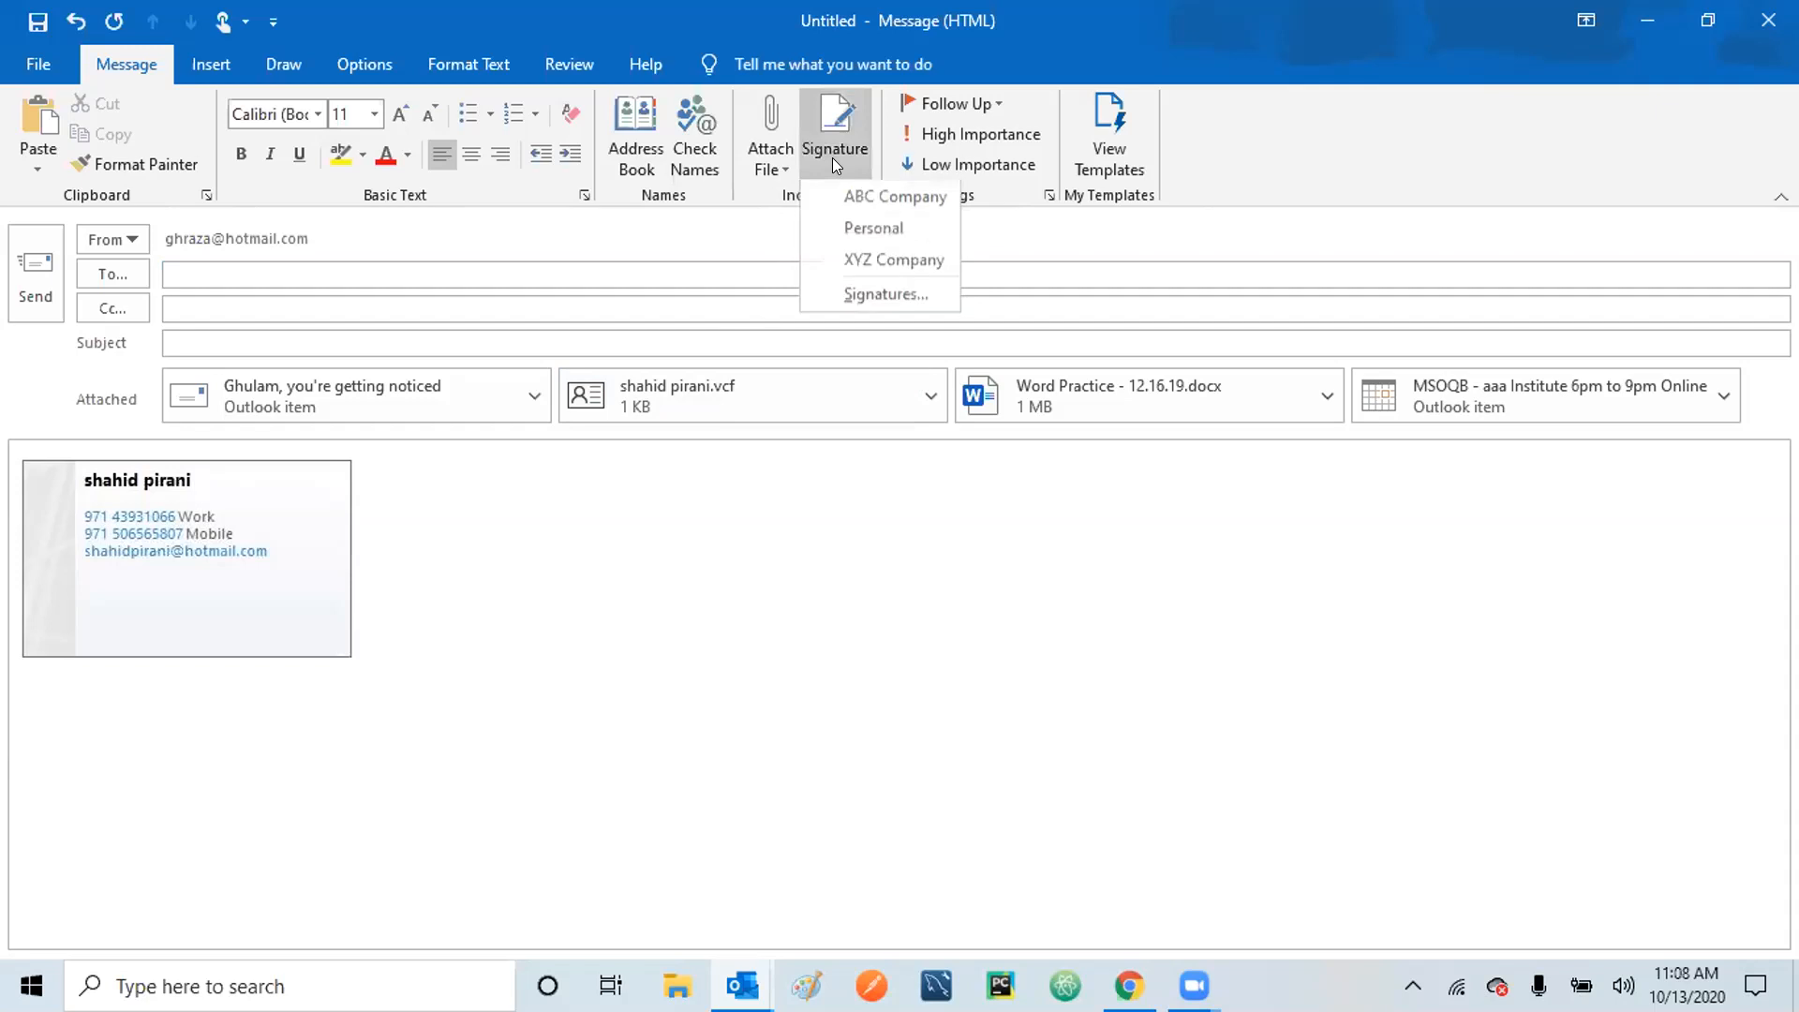
pyautogui.click(875, 296)
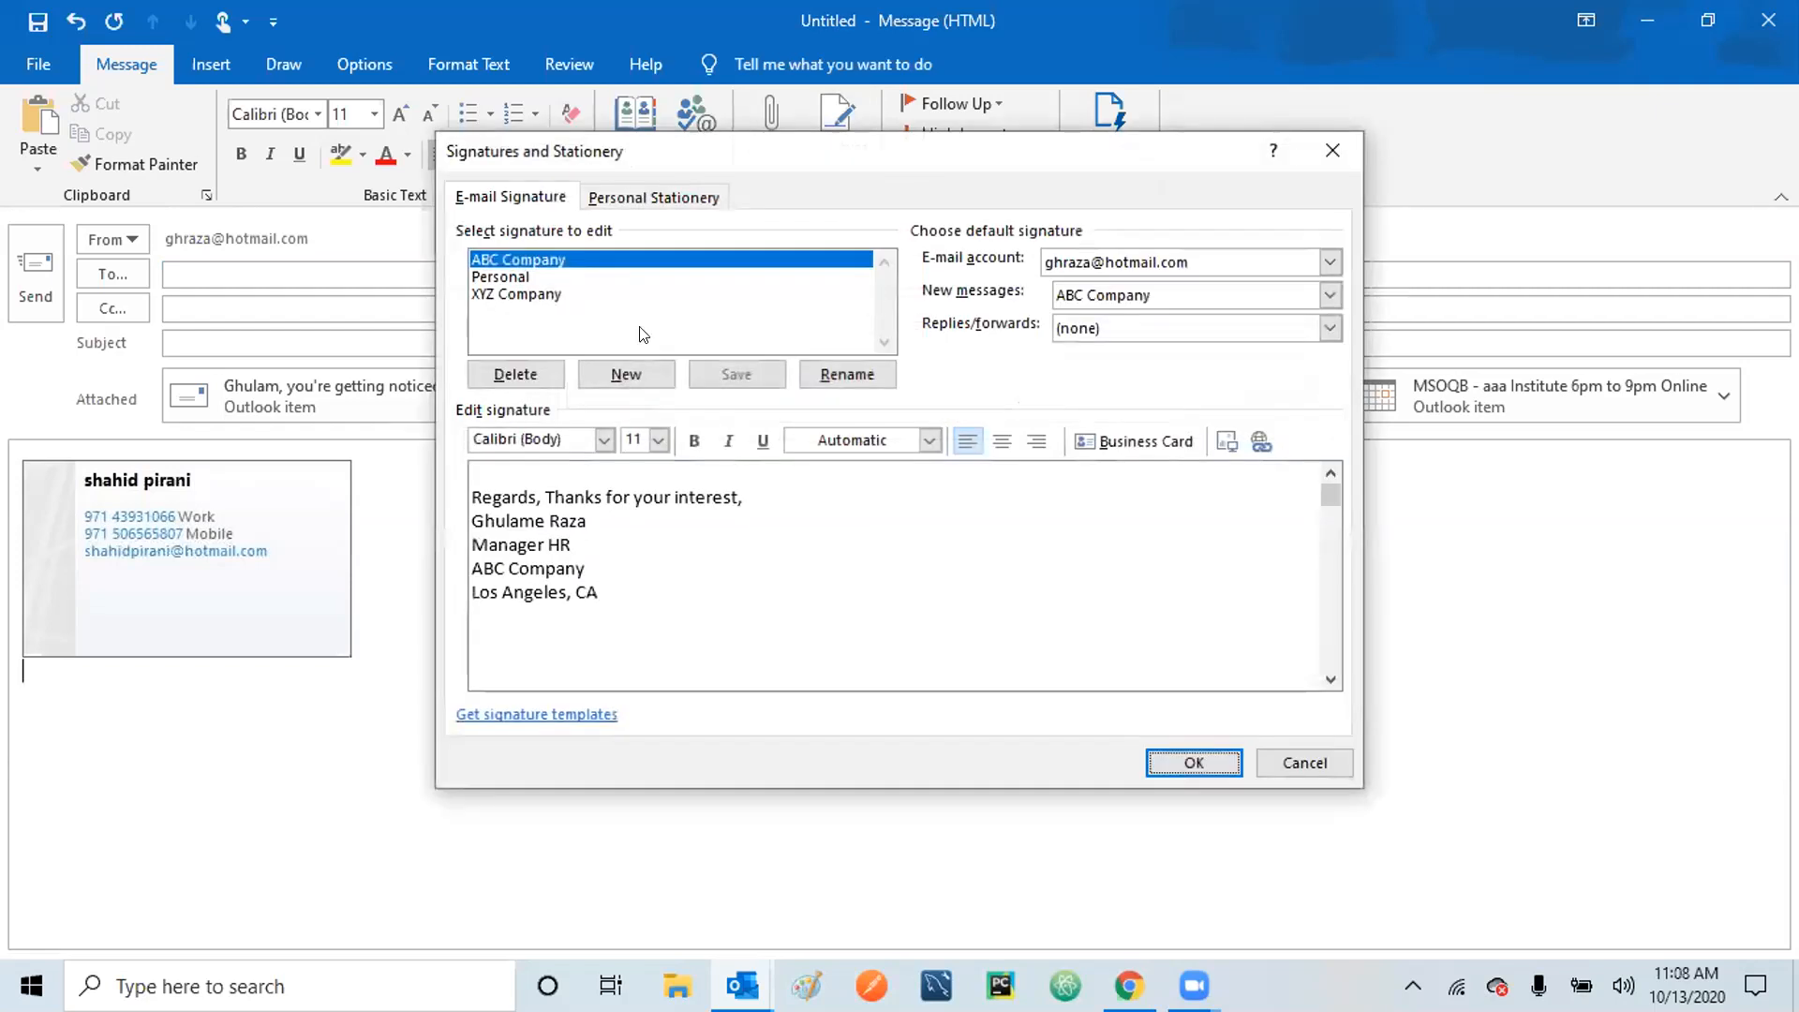
pyautogui.click(519, 372)
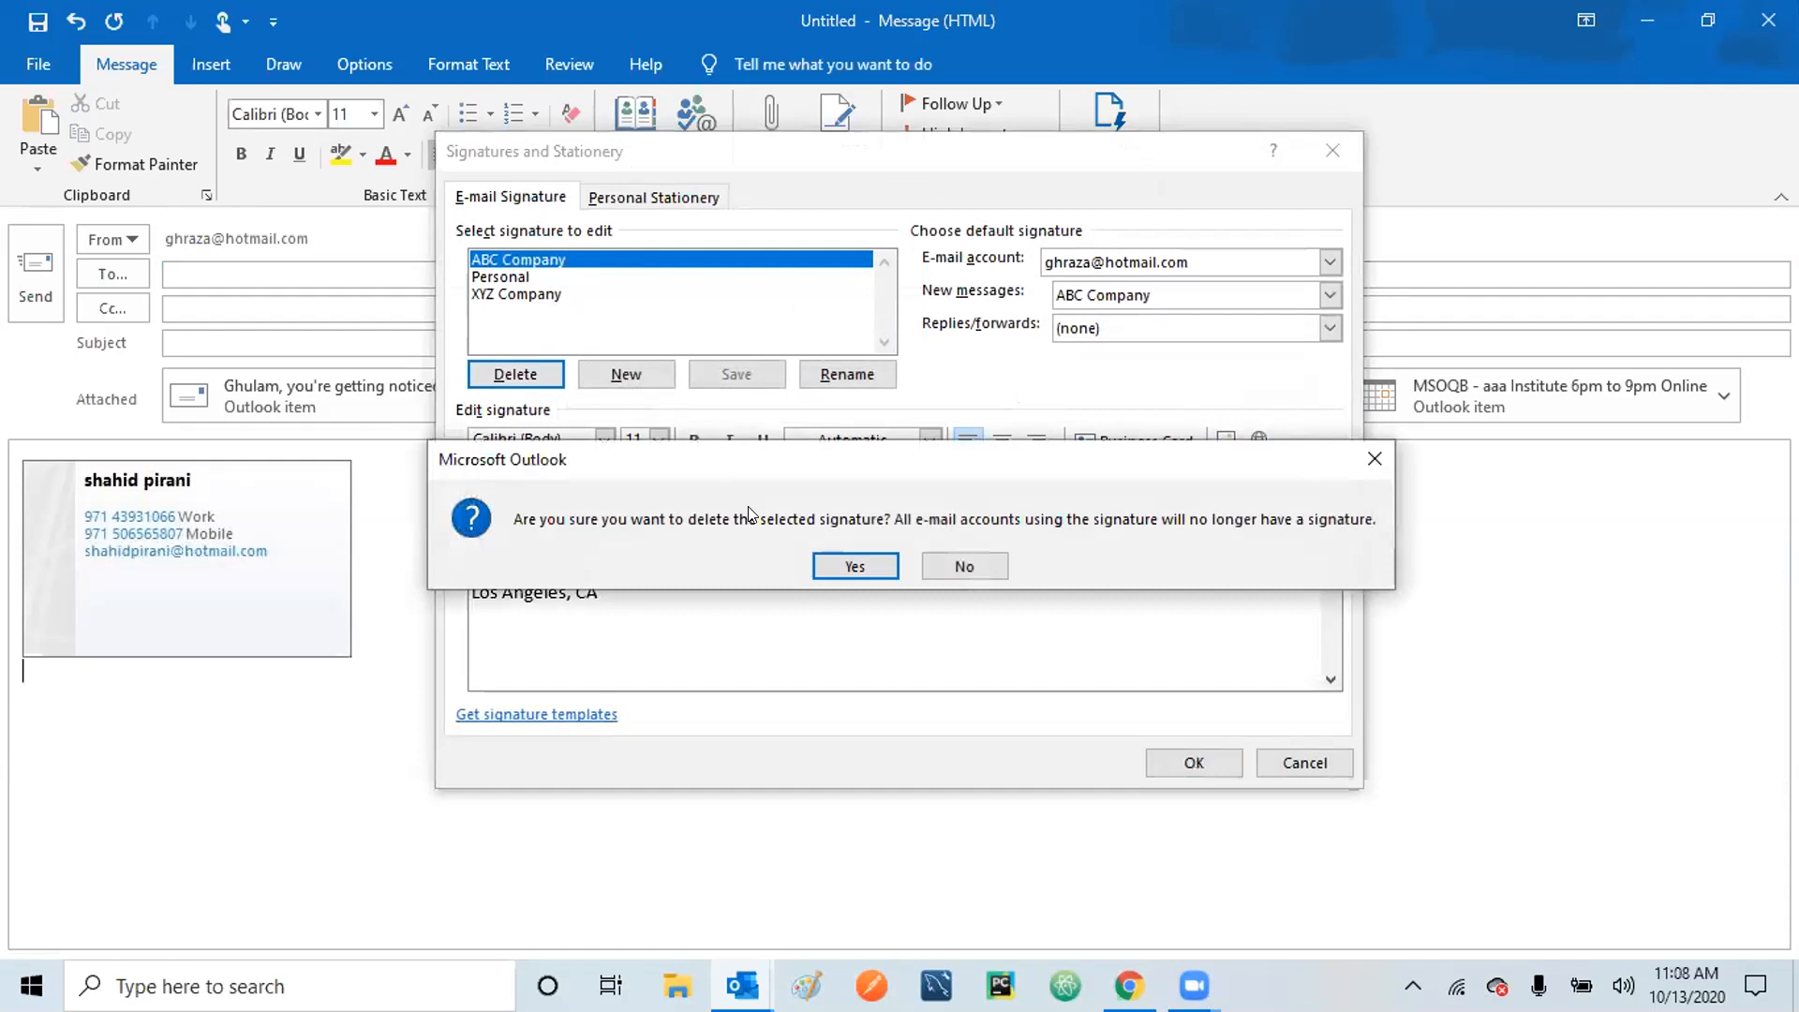
pyautogui.click(850, 565)
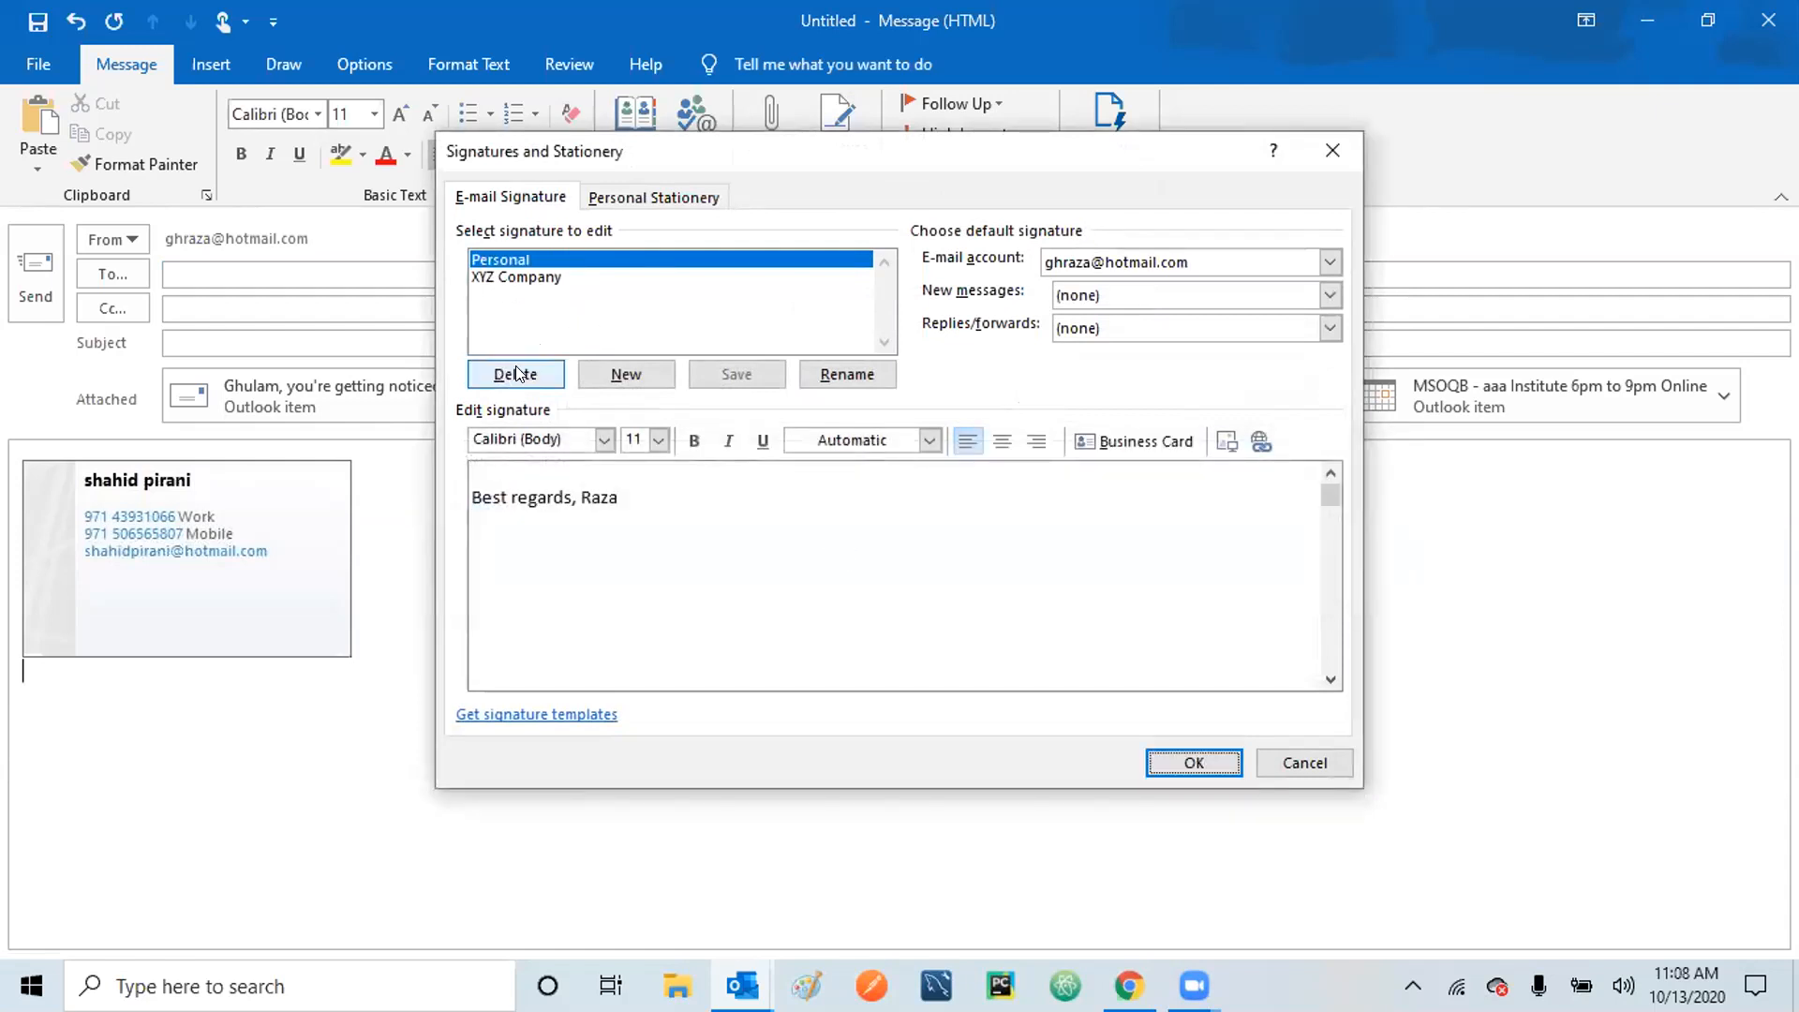
pyautogui.click(516, 374)
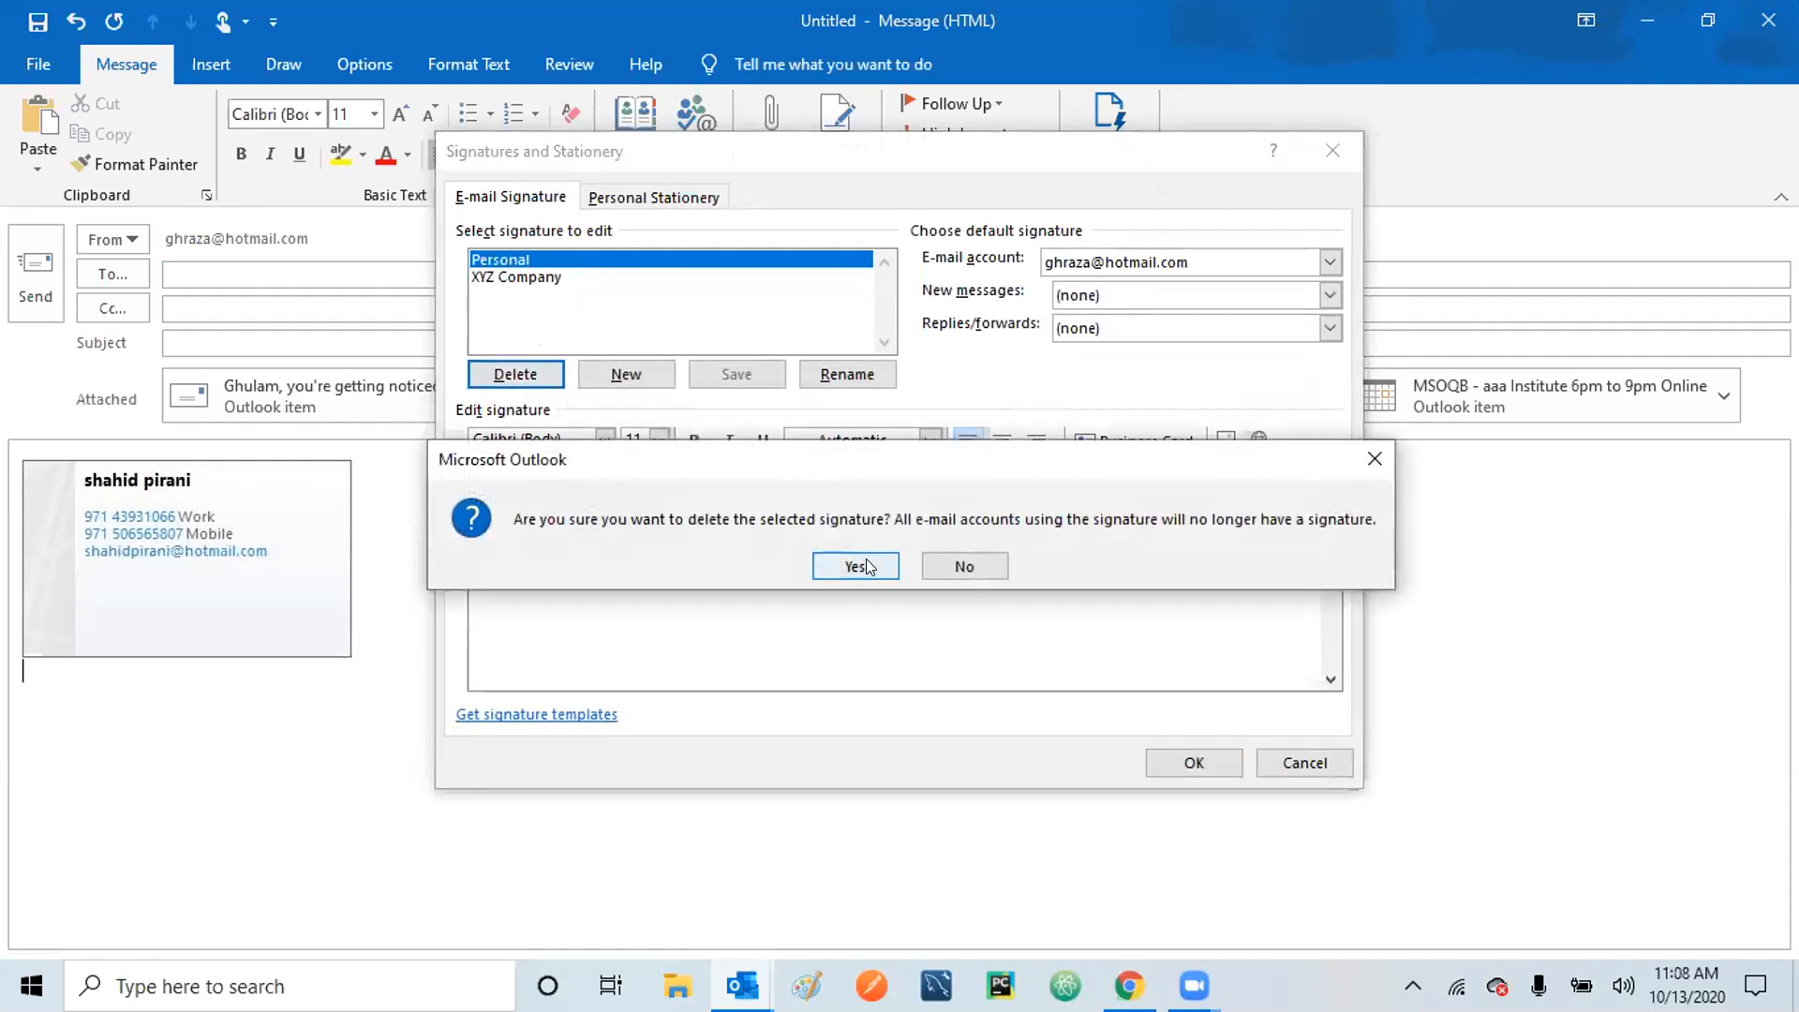
pyautogui.click(866, 565)
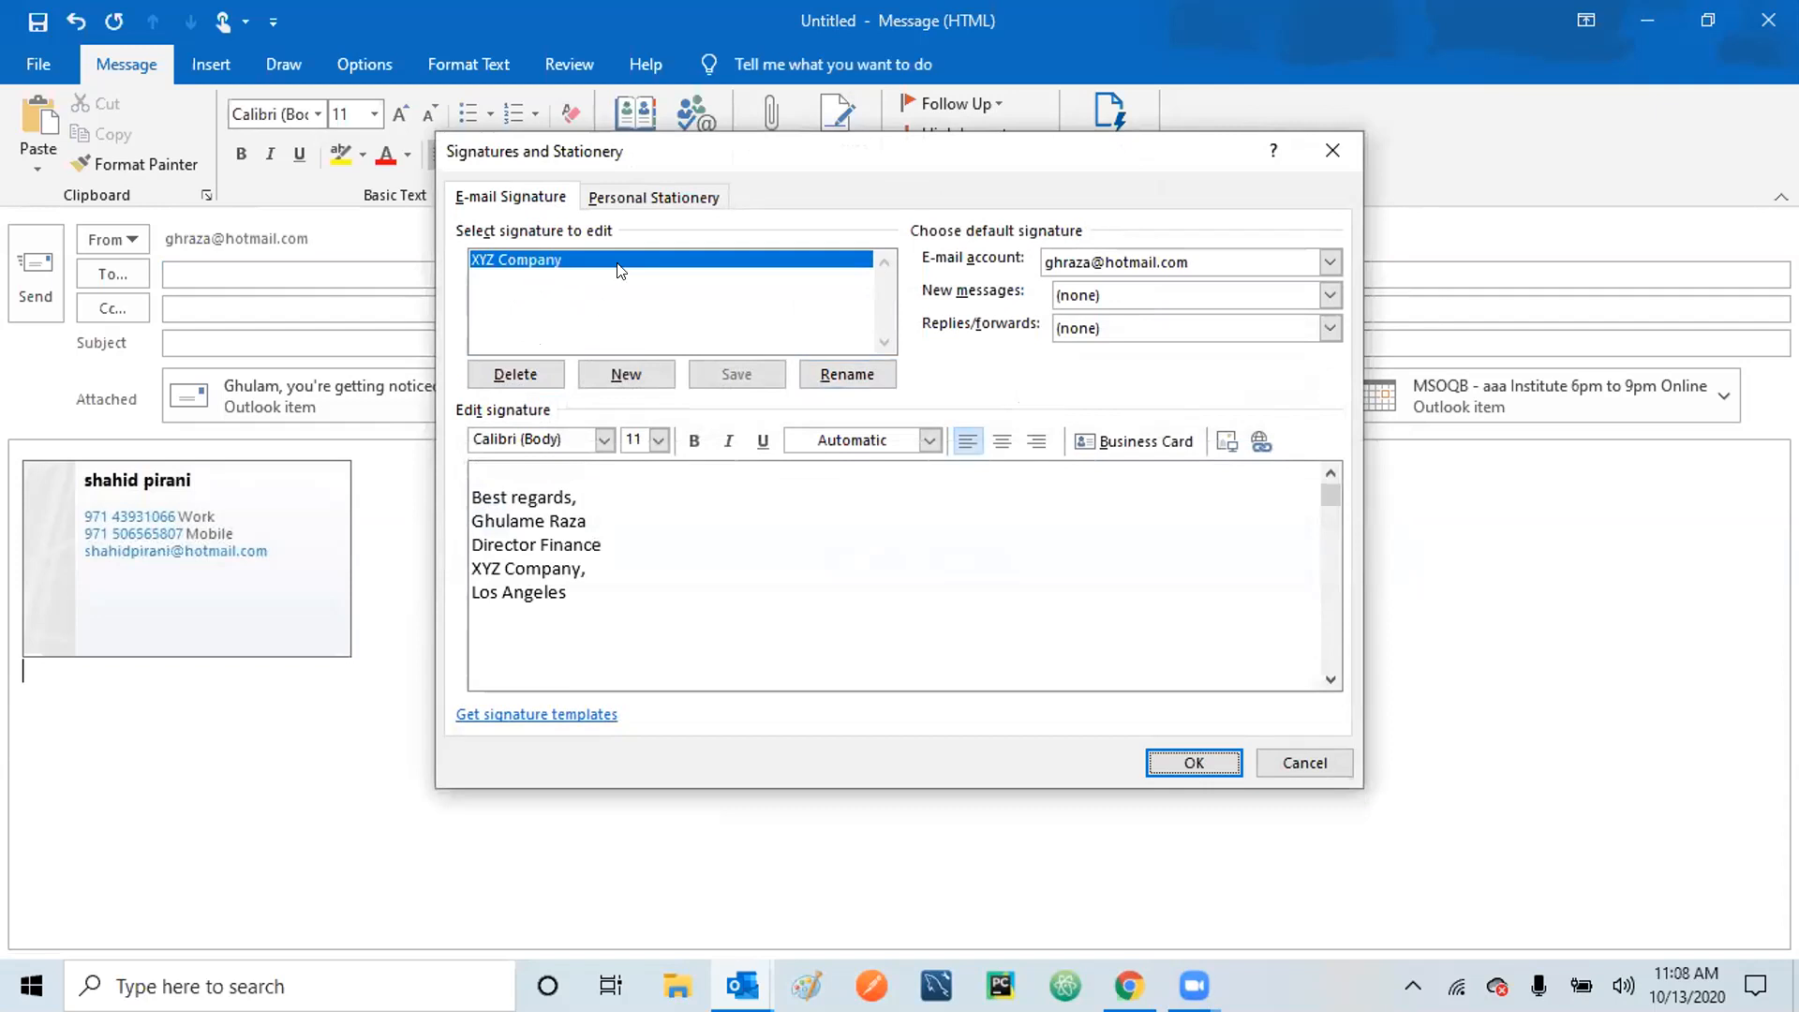
pyautogui.click(515, 374)
pyautogui.click(857, 566)
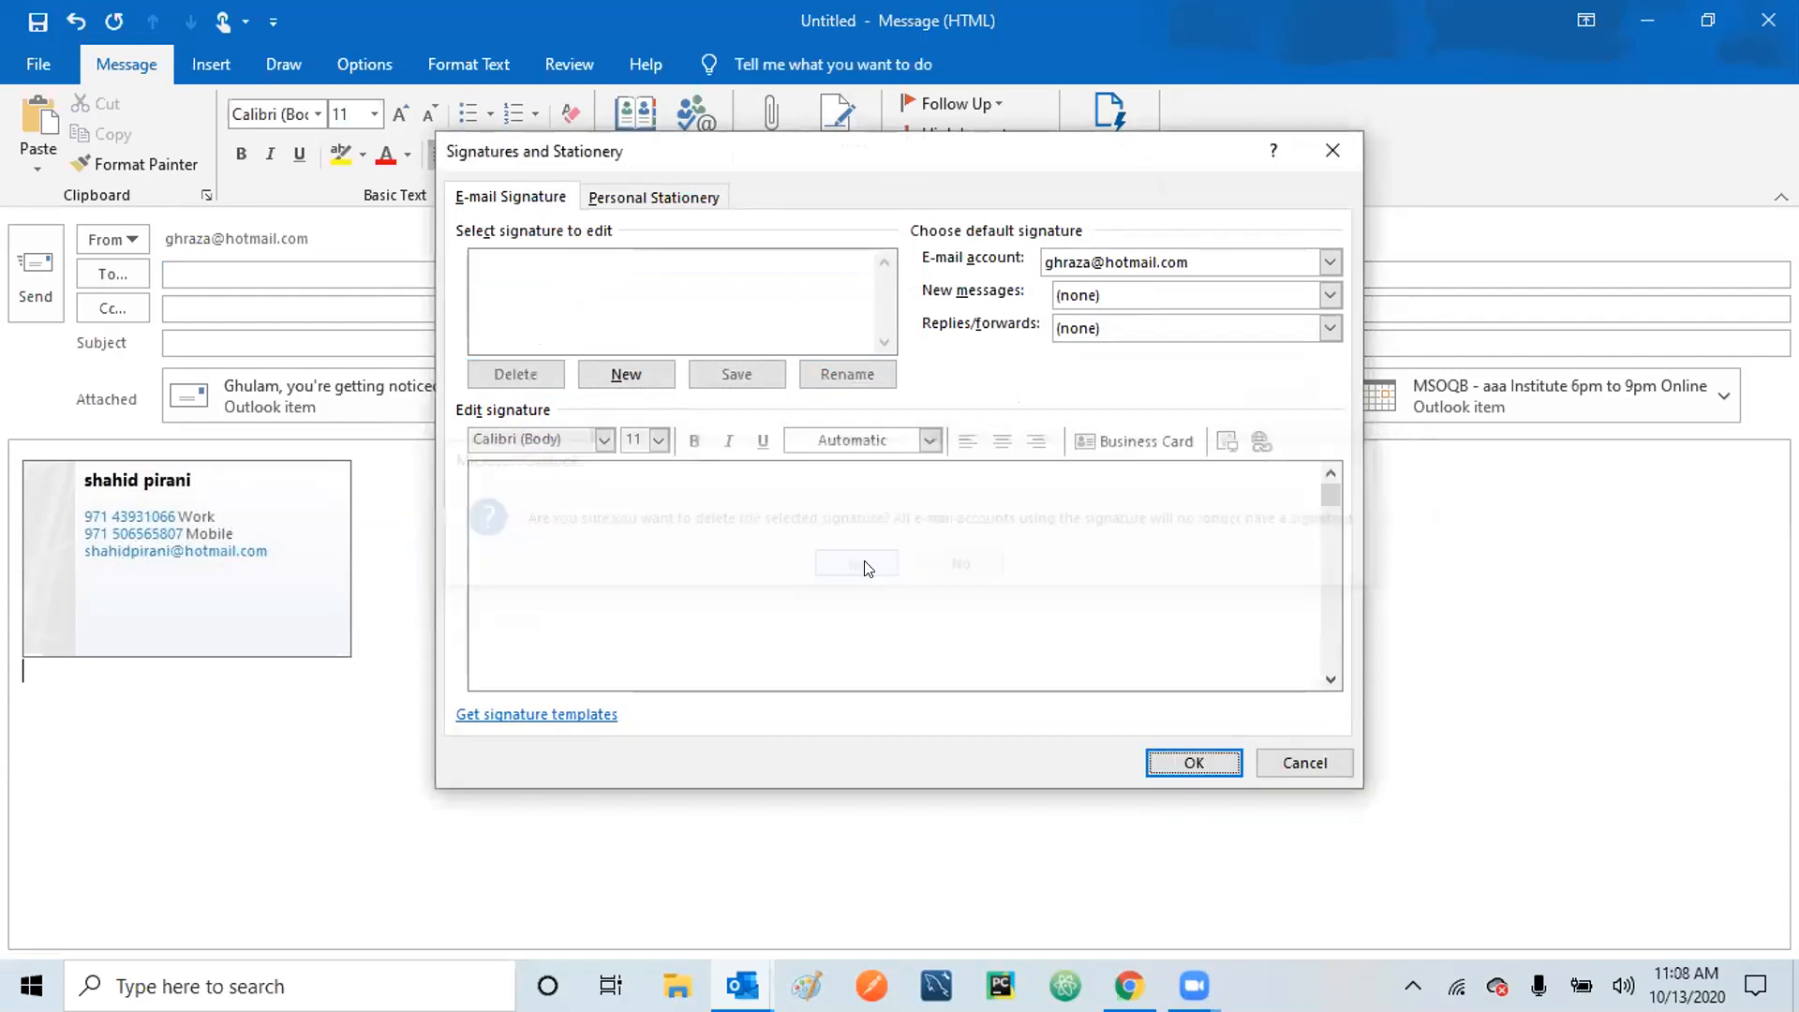
pyautogui.click(1194, 763)
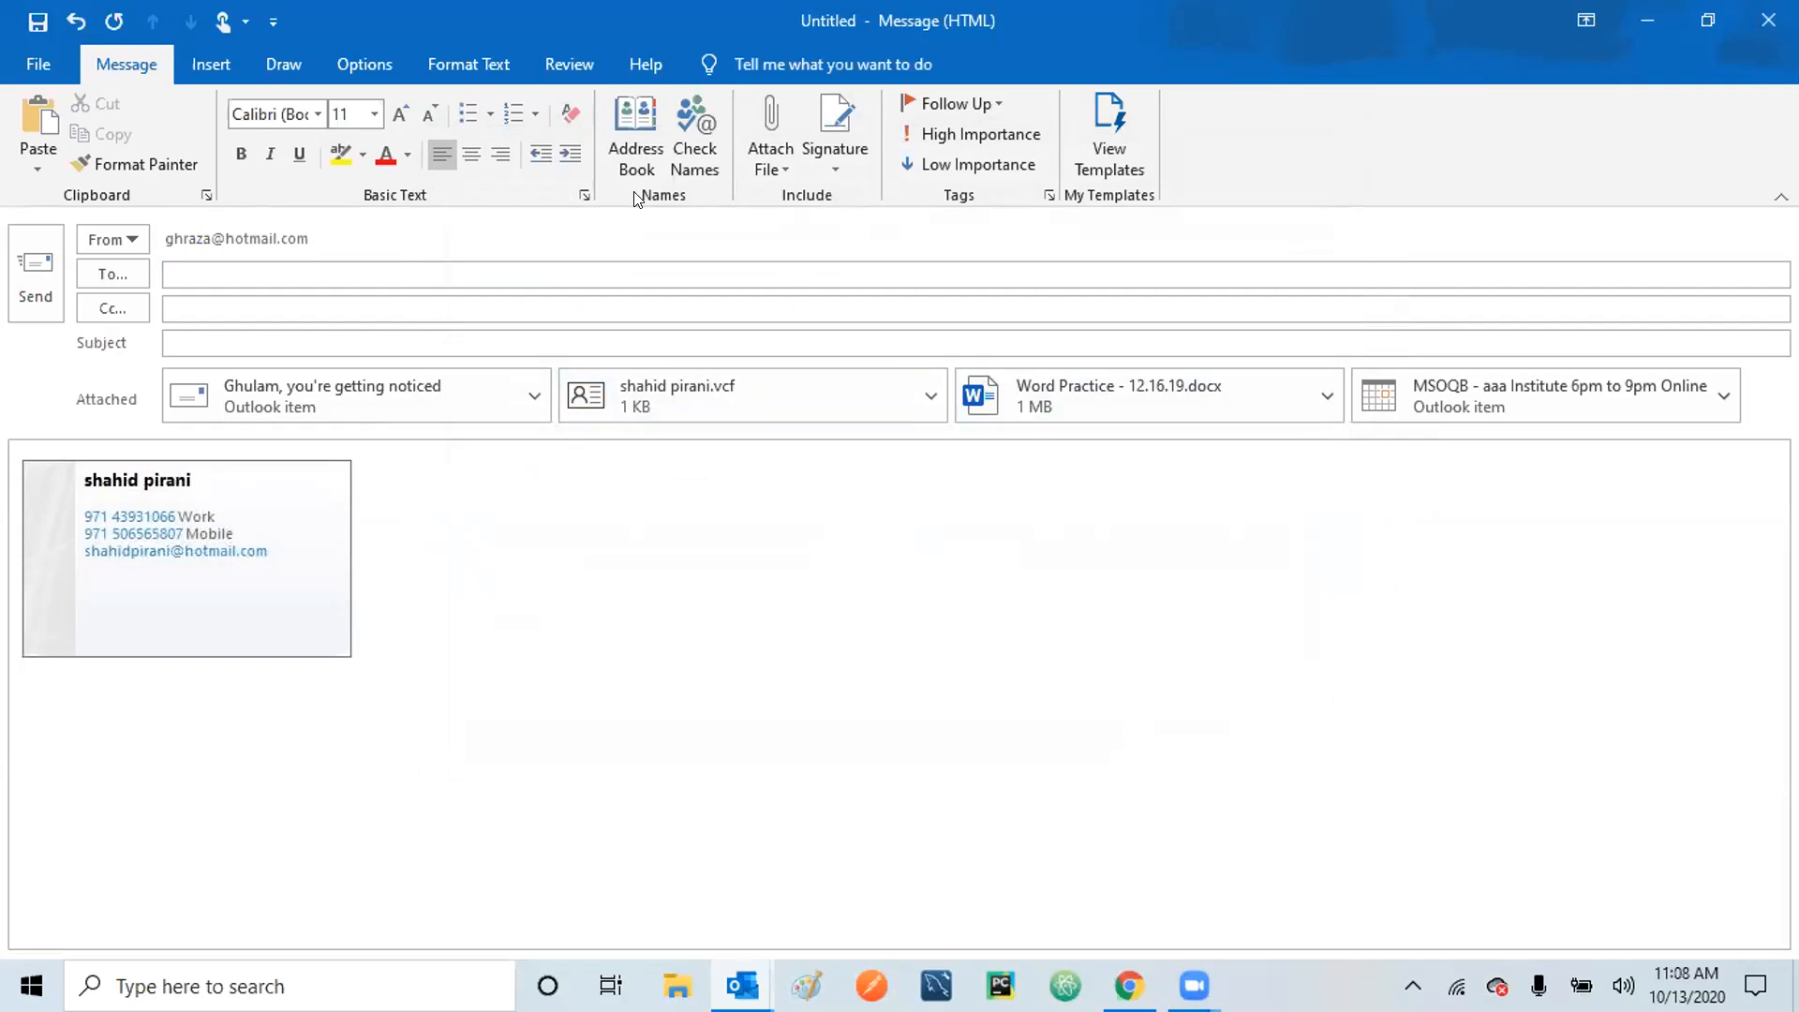
# Create a new signature named 'ABC Company' in the Signatures settings.
pyautogui.click(832, 155)
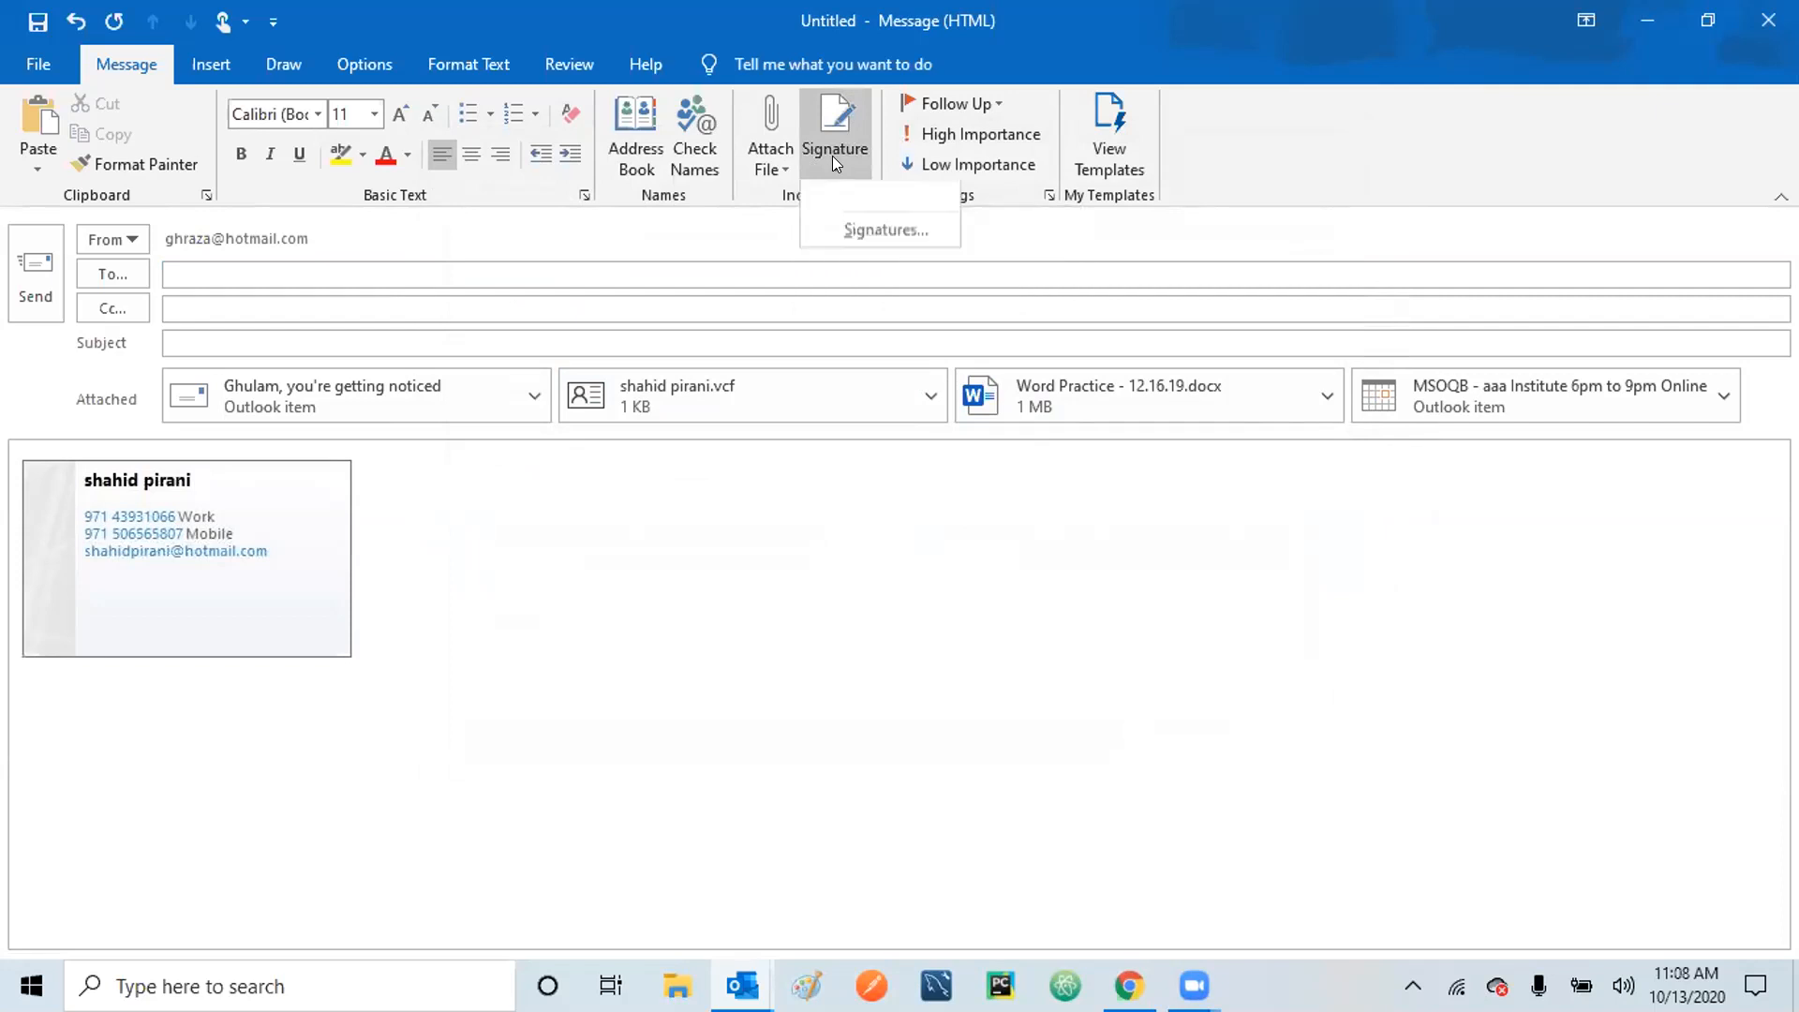
pyautogui.click(890, 227)
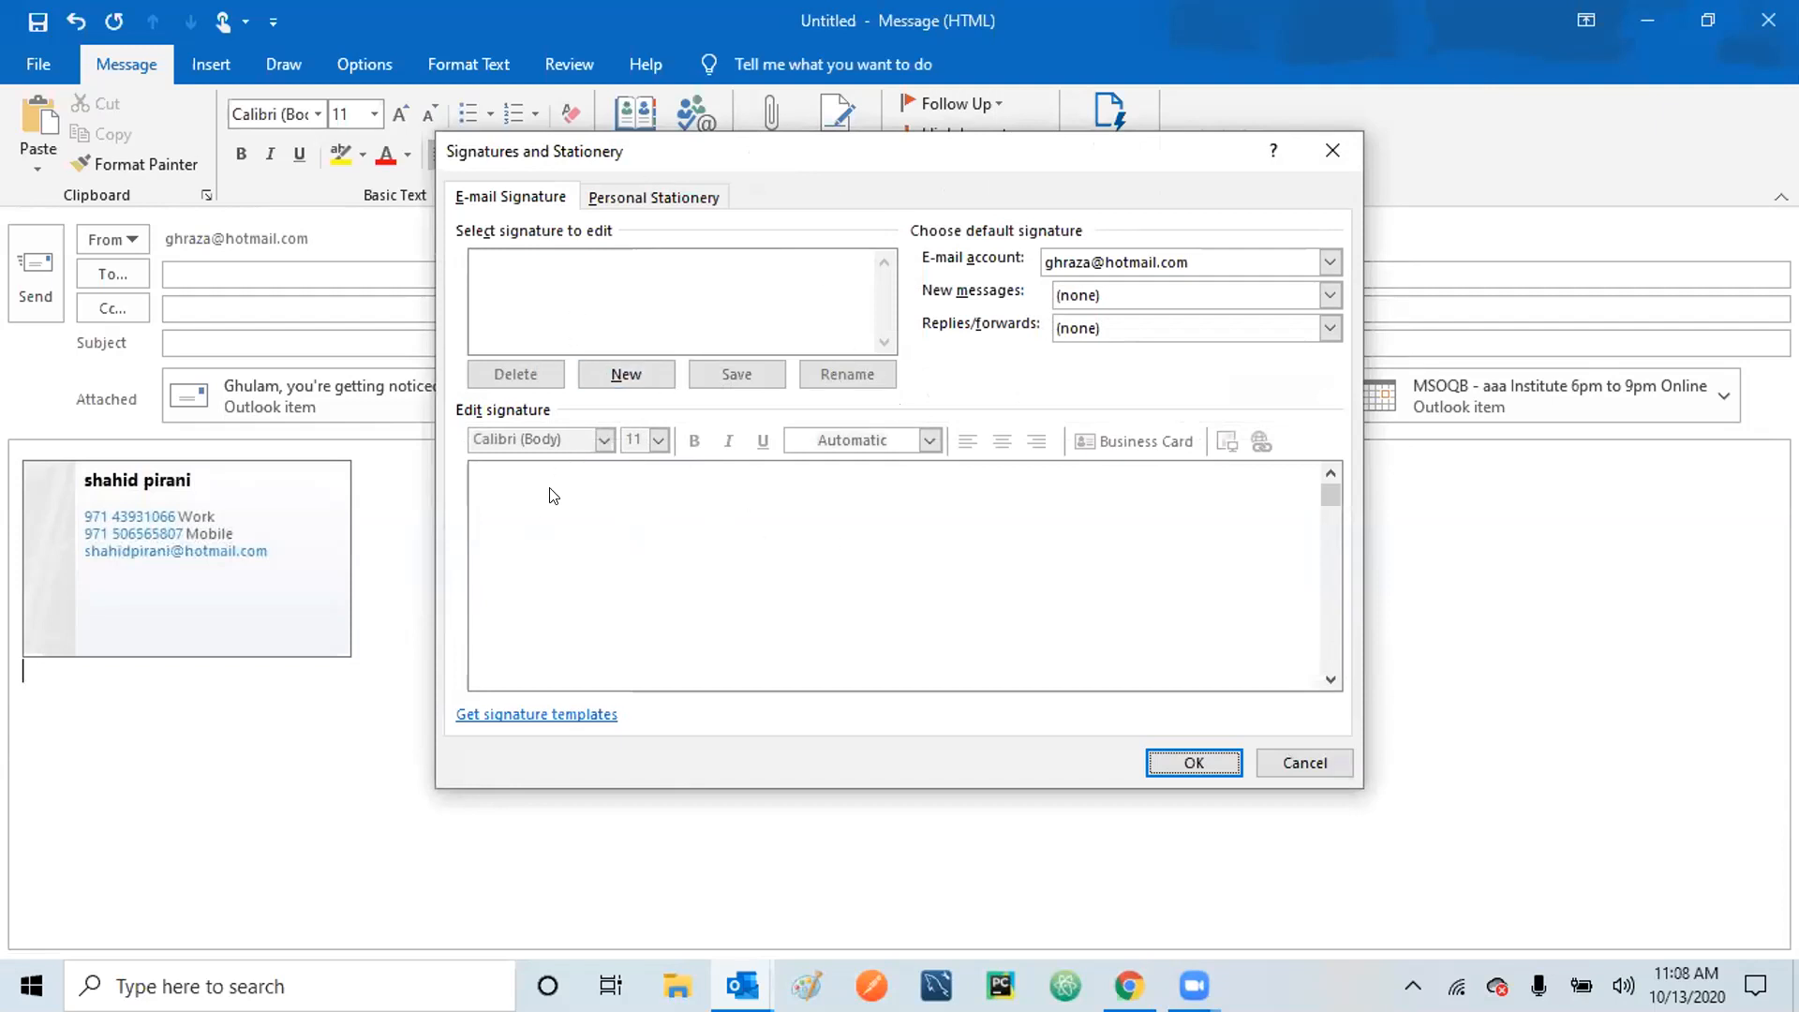
pyautogui.click(631, 375)
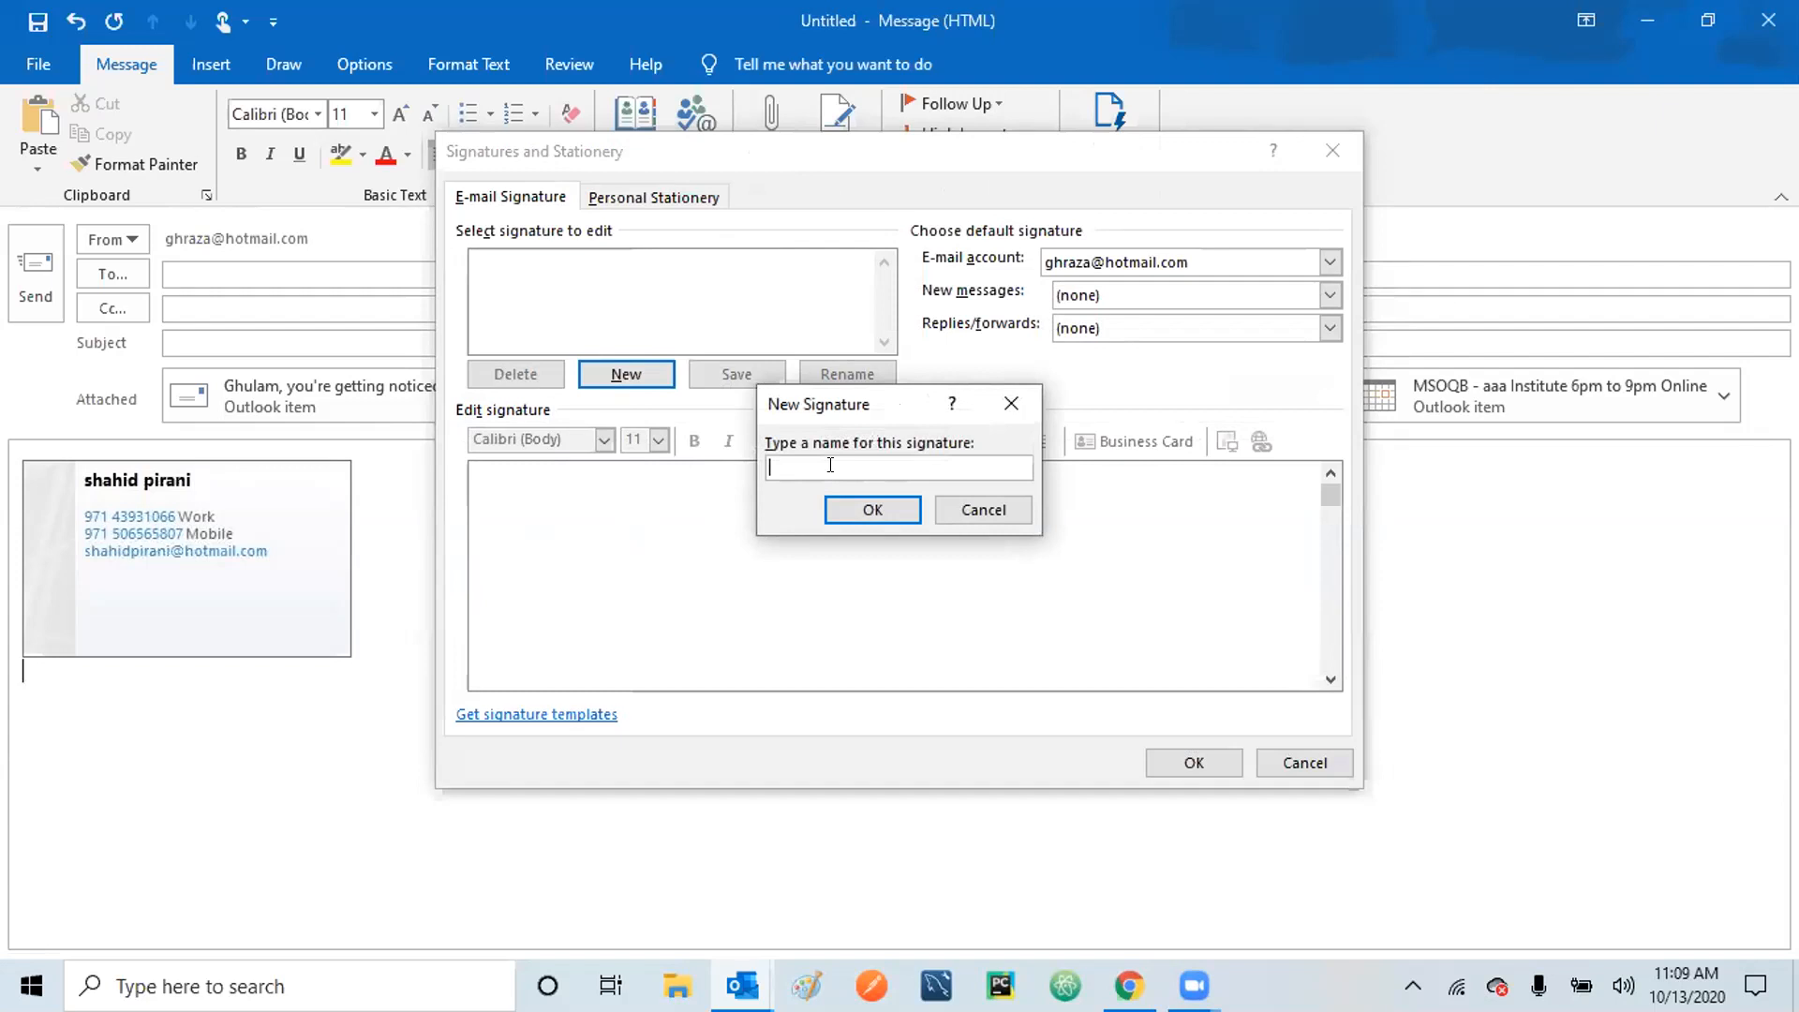
pyautogui.write('ABC Company')
pyautogui.click(873, 514)
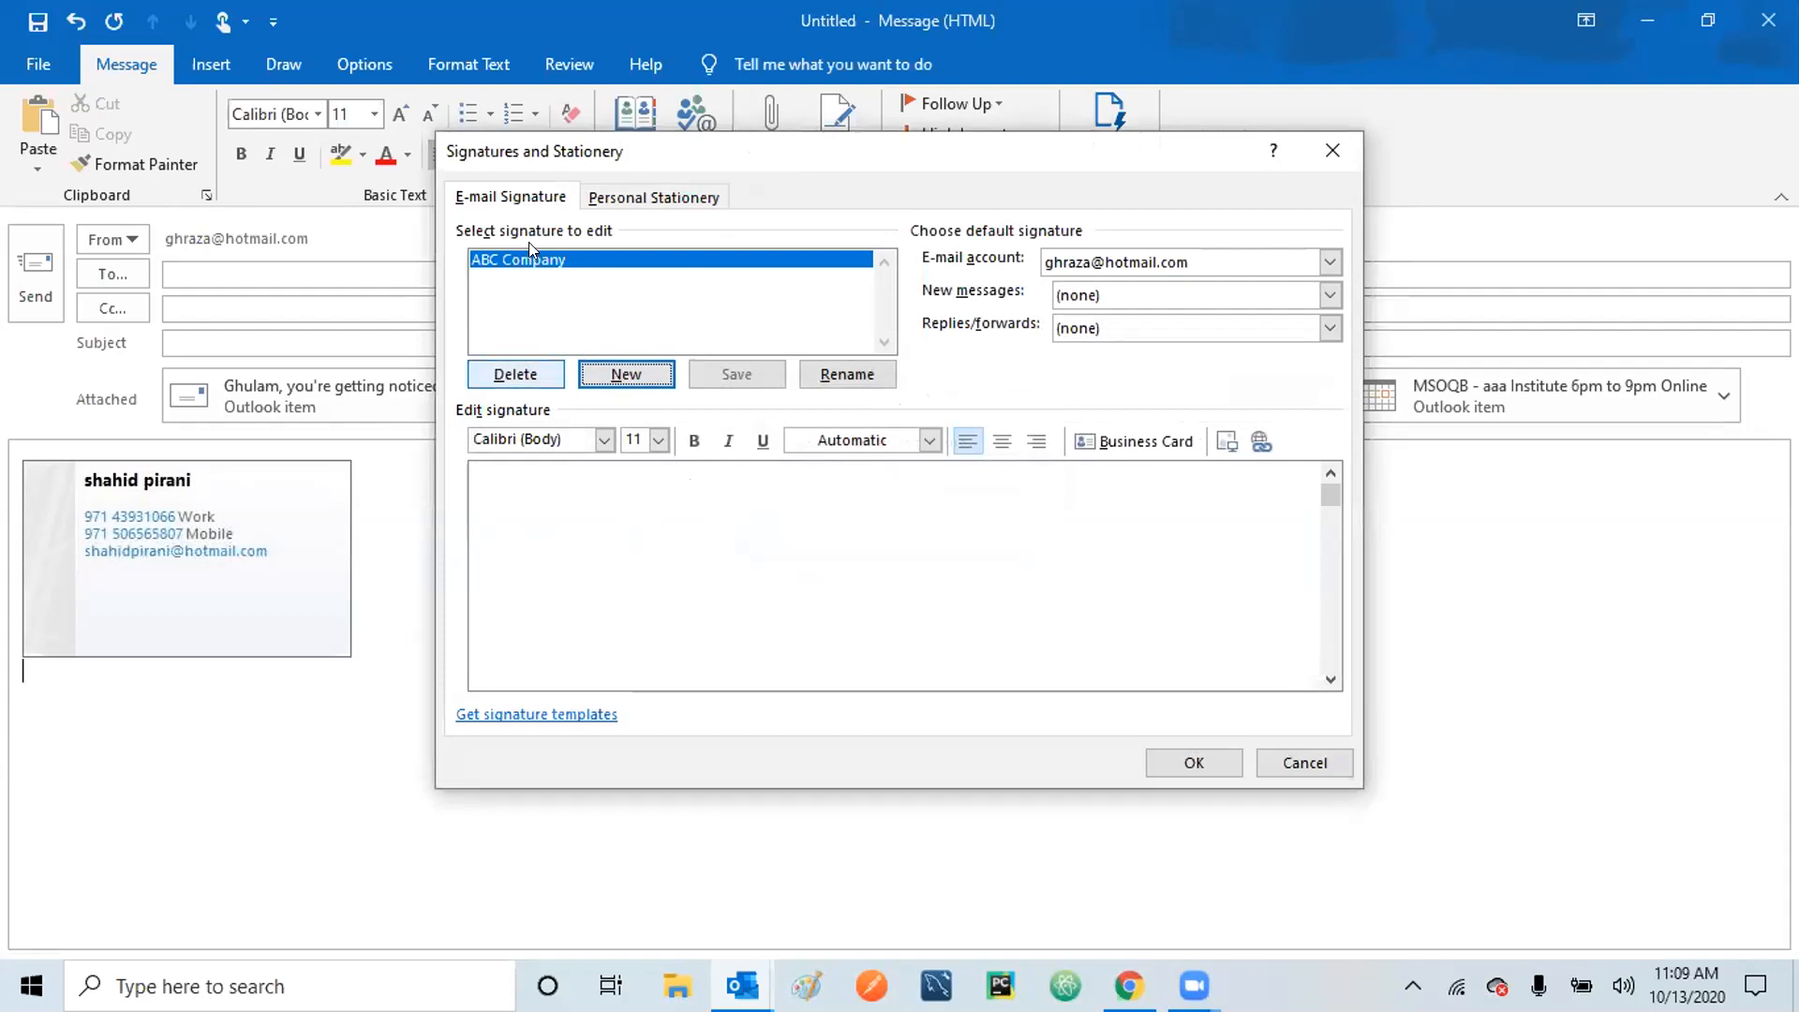
# Enter 'Best regards,' and 'Manager Finance' lines, with a blank line between them for the name.
pyautogui.click(536, 495)
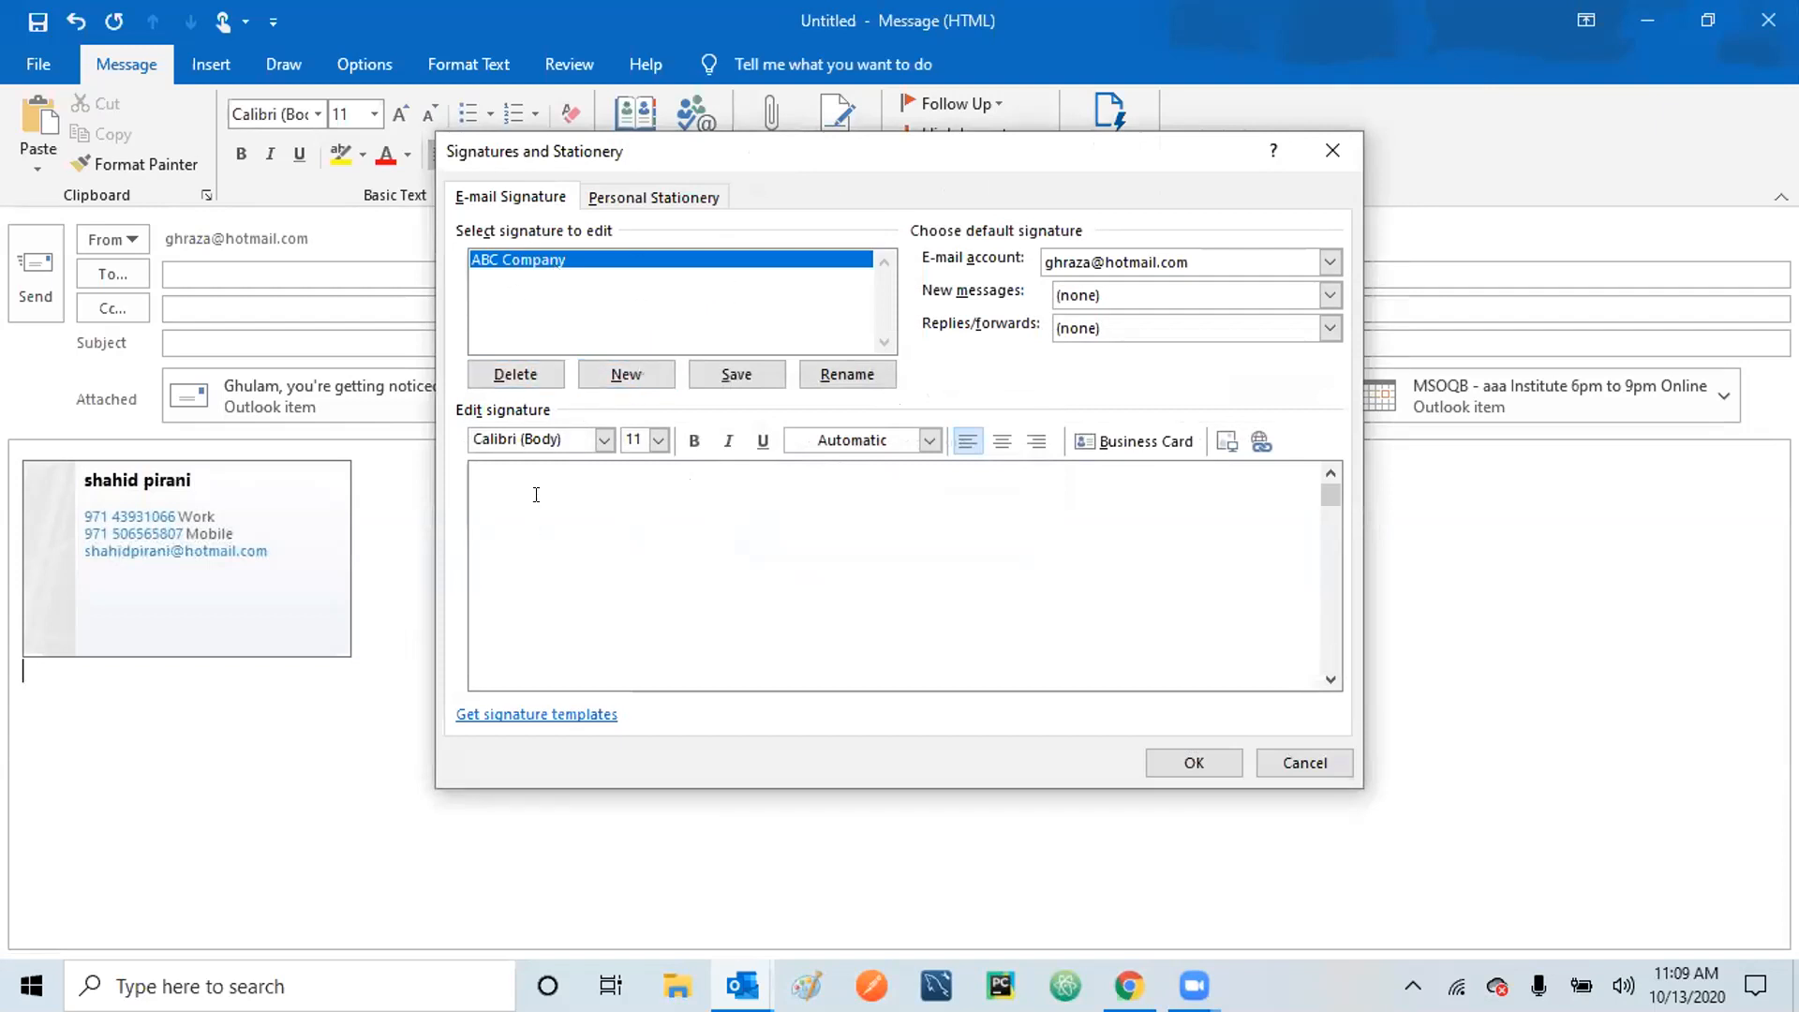
pyautogui.press('Return')
pyautogui.write('Best regards,')
pyautogui.press('Return')
pyautogui.write('Manager Finance')
pyautogui.press('Return')
pyautogui.press('Up')
pyautogui.press('Return')
# Add the sender's name, 'ABC Company' and 'Los Angeles, CA 900000', then save the signature.
pyautogui.write('GHula')
pyautogui.press('BackSpace')
pyautogui.press('BackSpace')
pyautogui.press('BackSpace')
pyautogui.press('BackSpace')
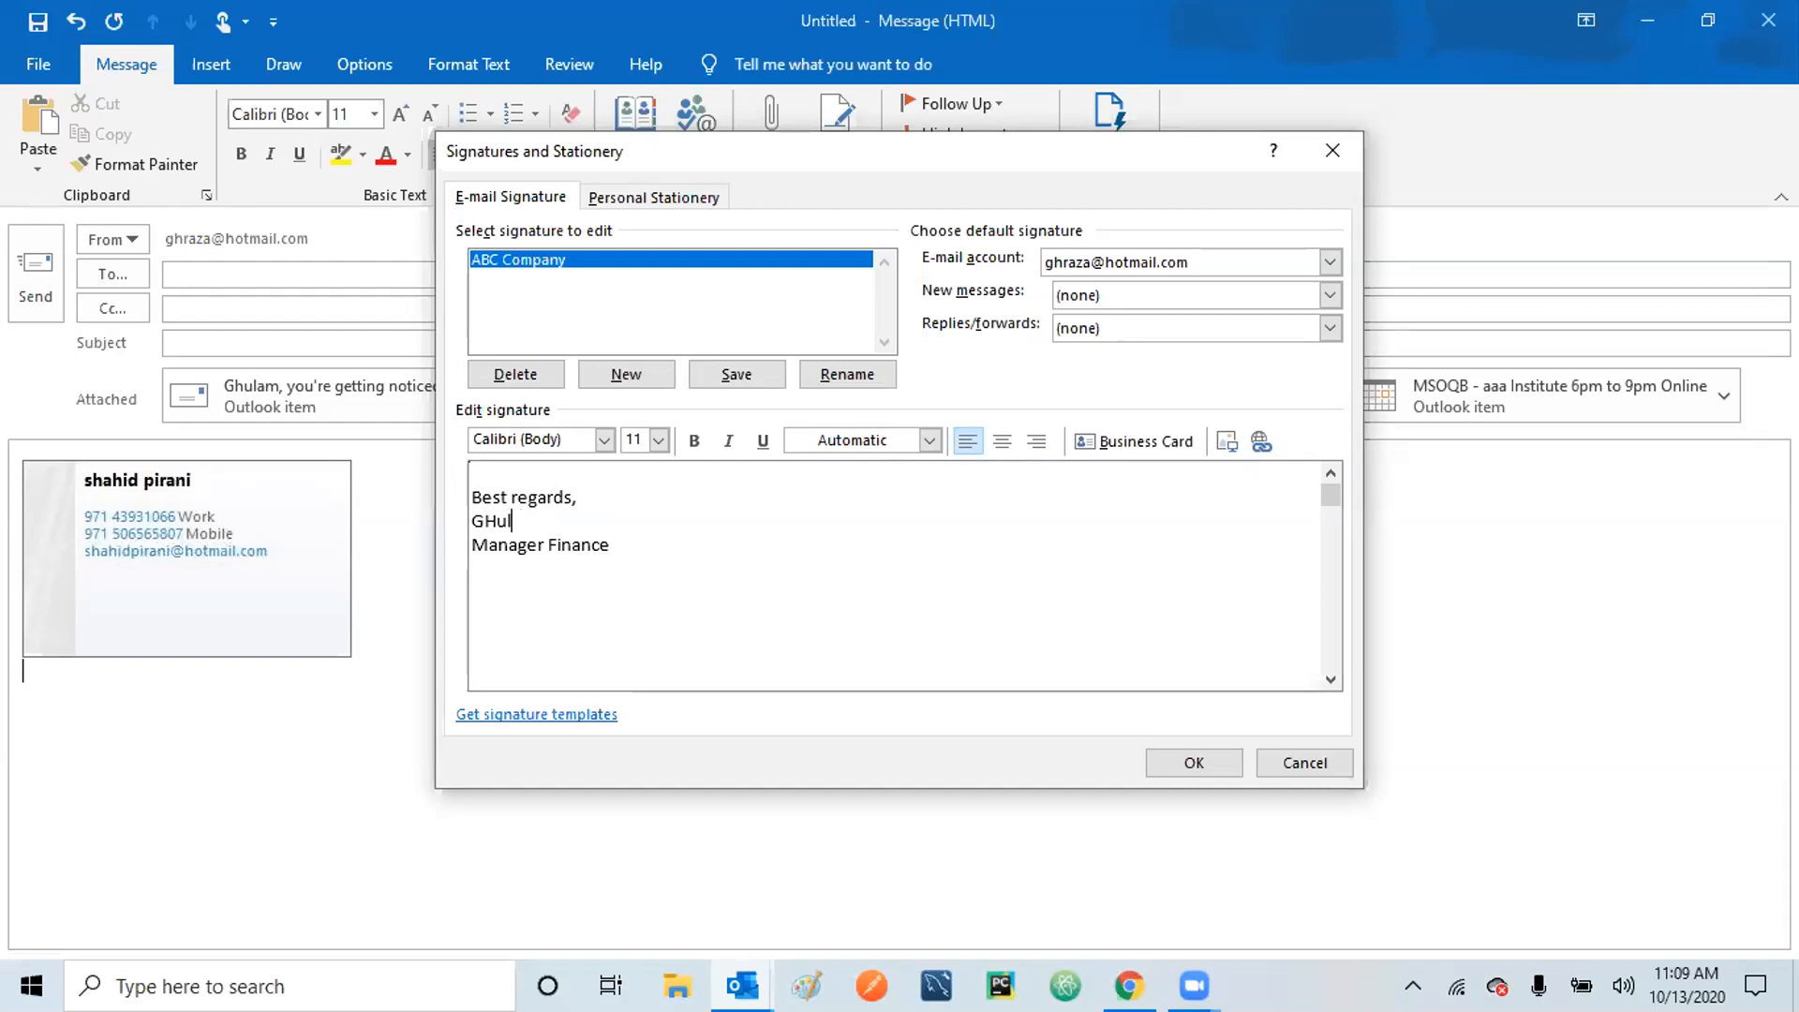
pyautogui.write('hulame R')
pyautogui.write('aza')
pyautogui.write('ABC C')
pyautogui.write('o')
pyautogui.press('BackSpace')
pyautogui.press('BackSpace')
pyautogui.write('C')
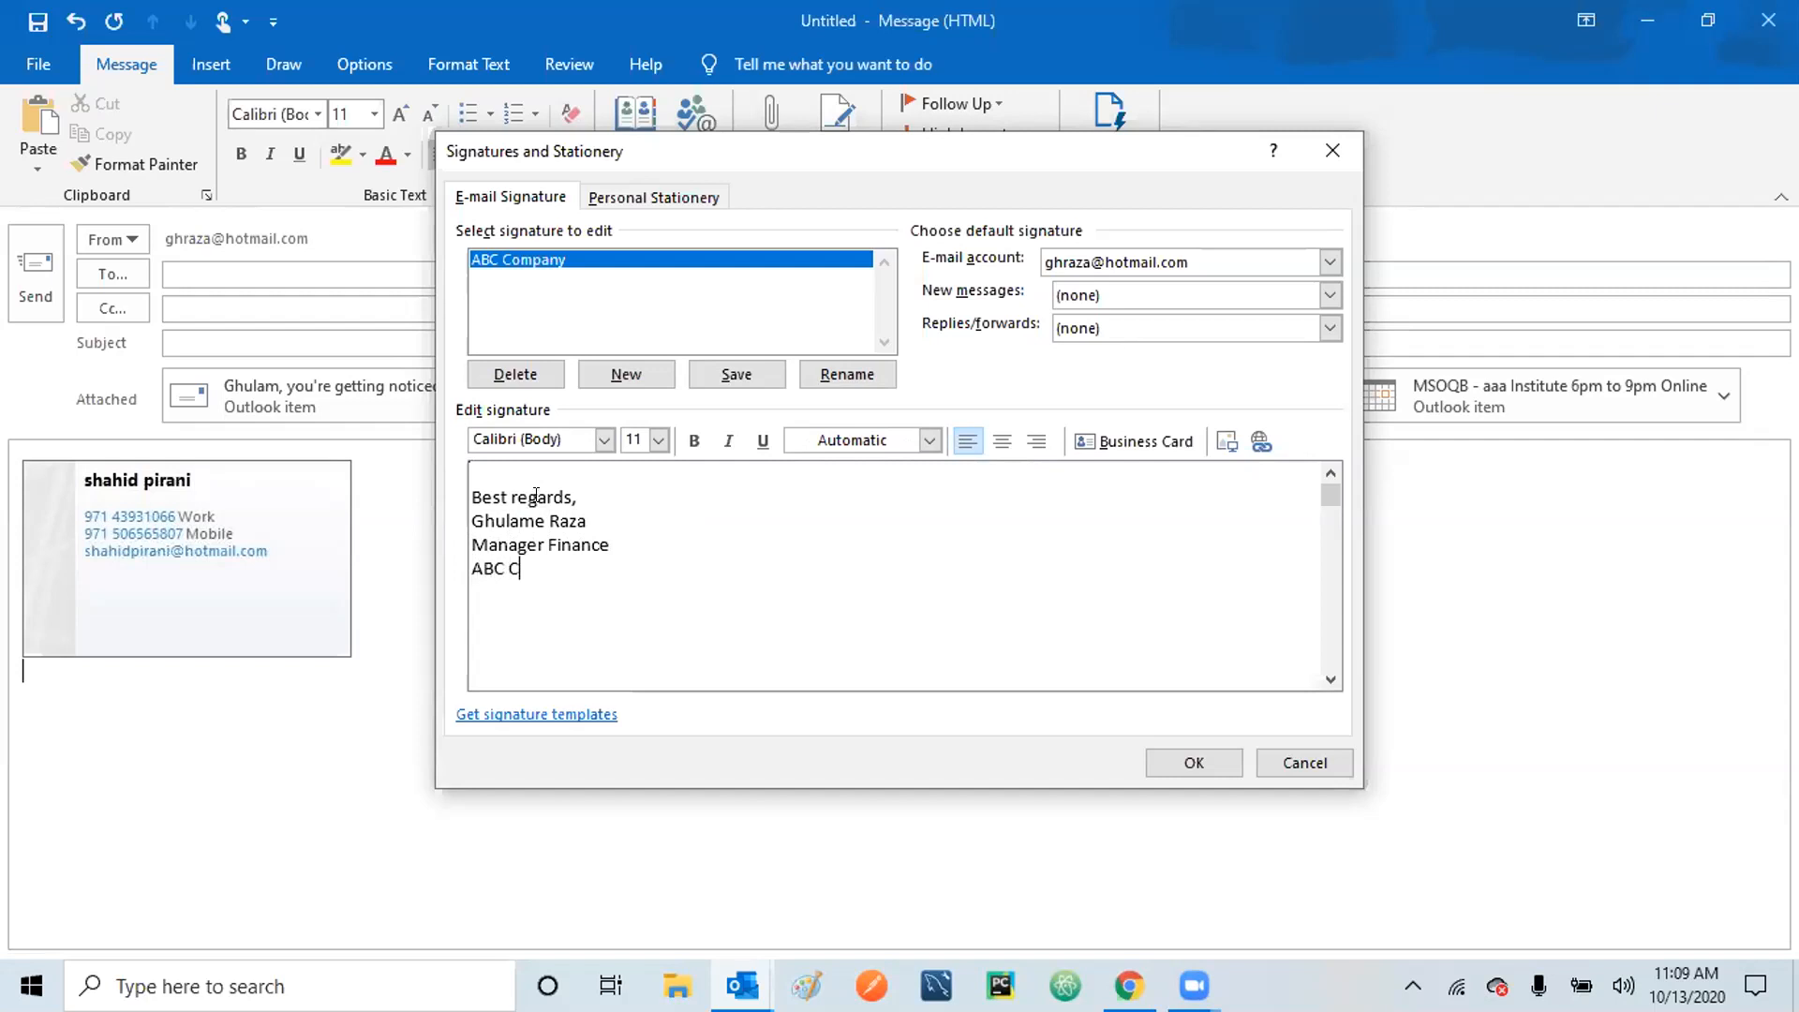
pyautogui.write('ompany')
pyautogui.write('Los Ange')
pyautogui.write('les ')
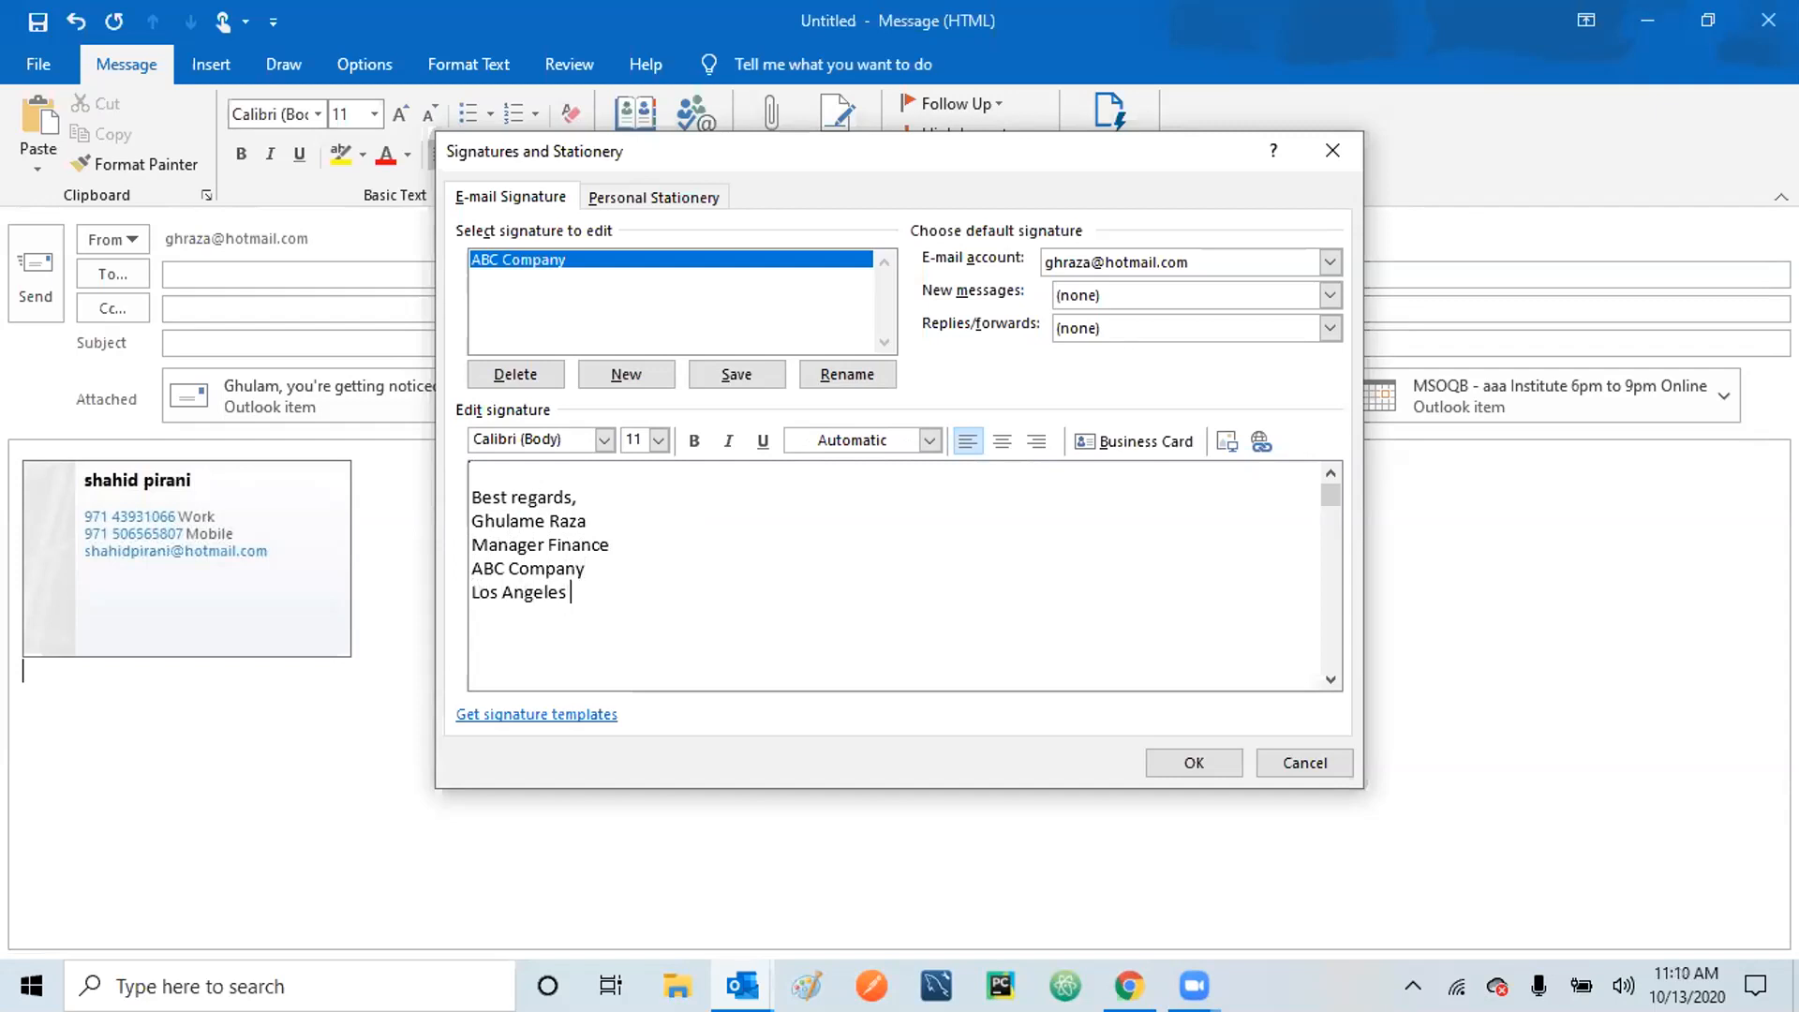
pyautogui.write(', CA')
pyautogui.write('900000')
pyautogui.click(1197, 755)
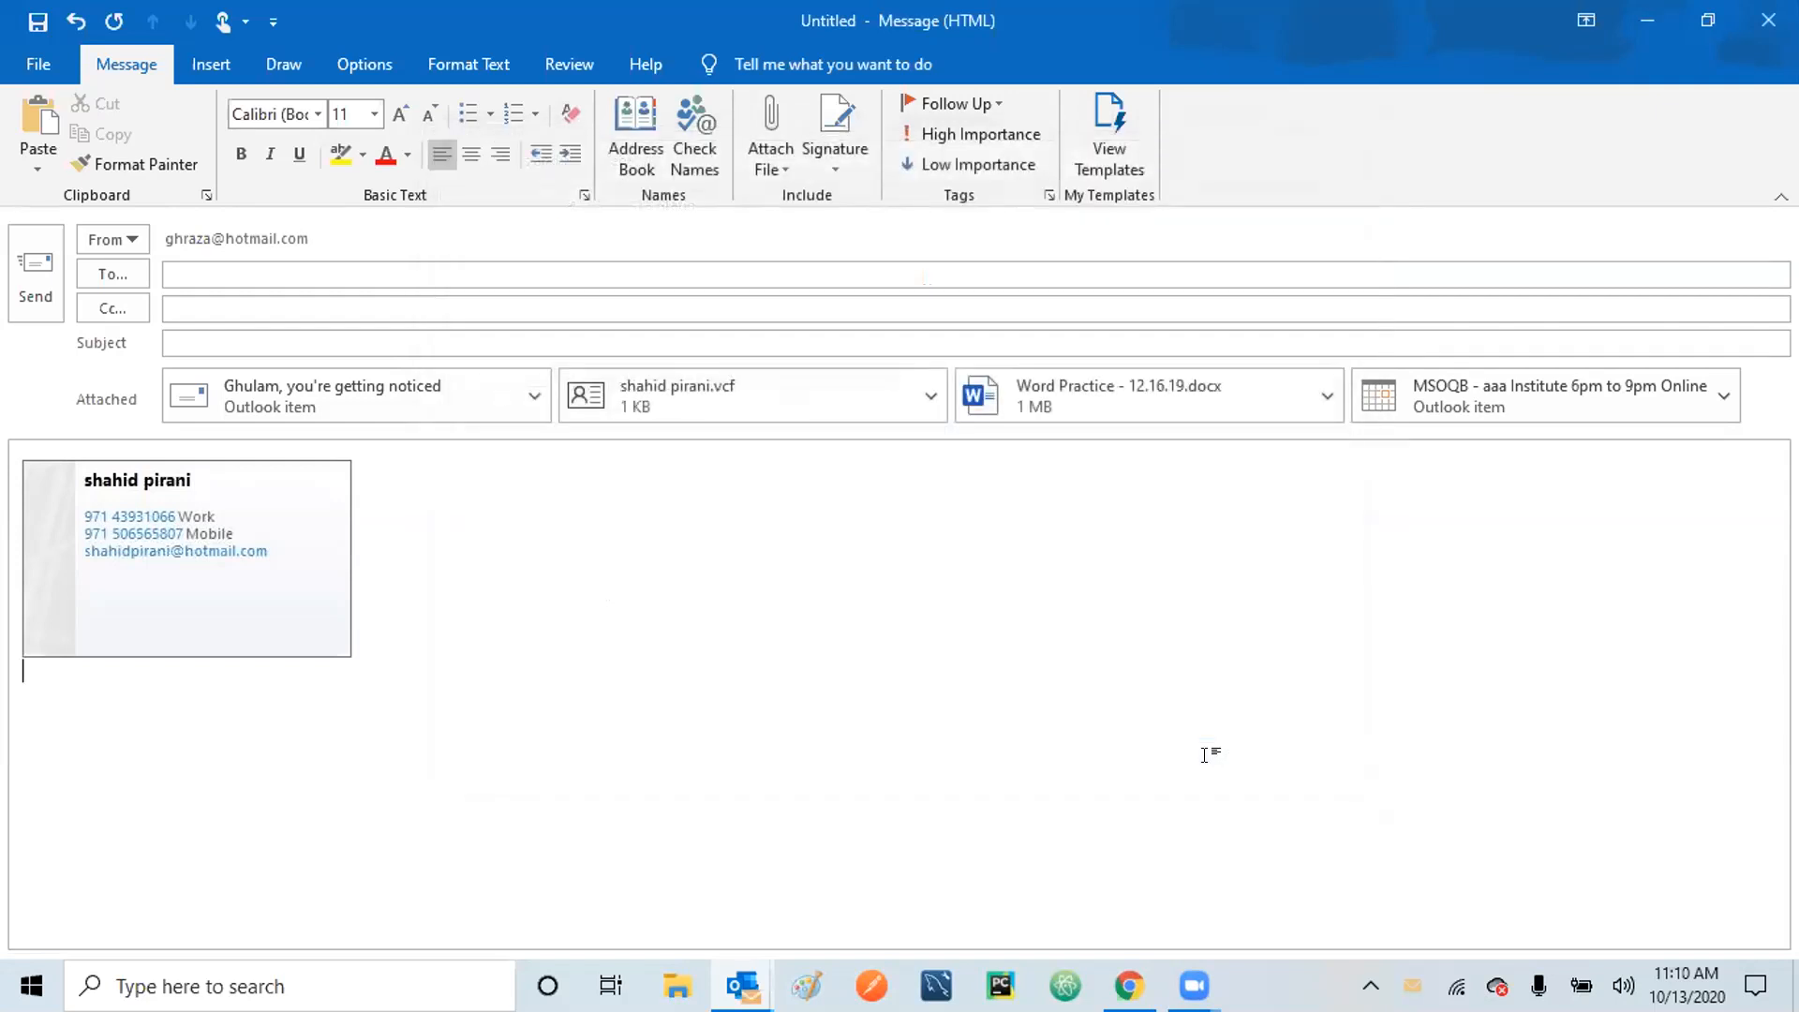
# Open the Signature list, which now offers only the ABC Company signature.
pyautogui.click(824, 157)
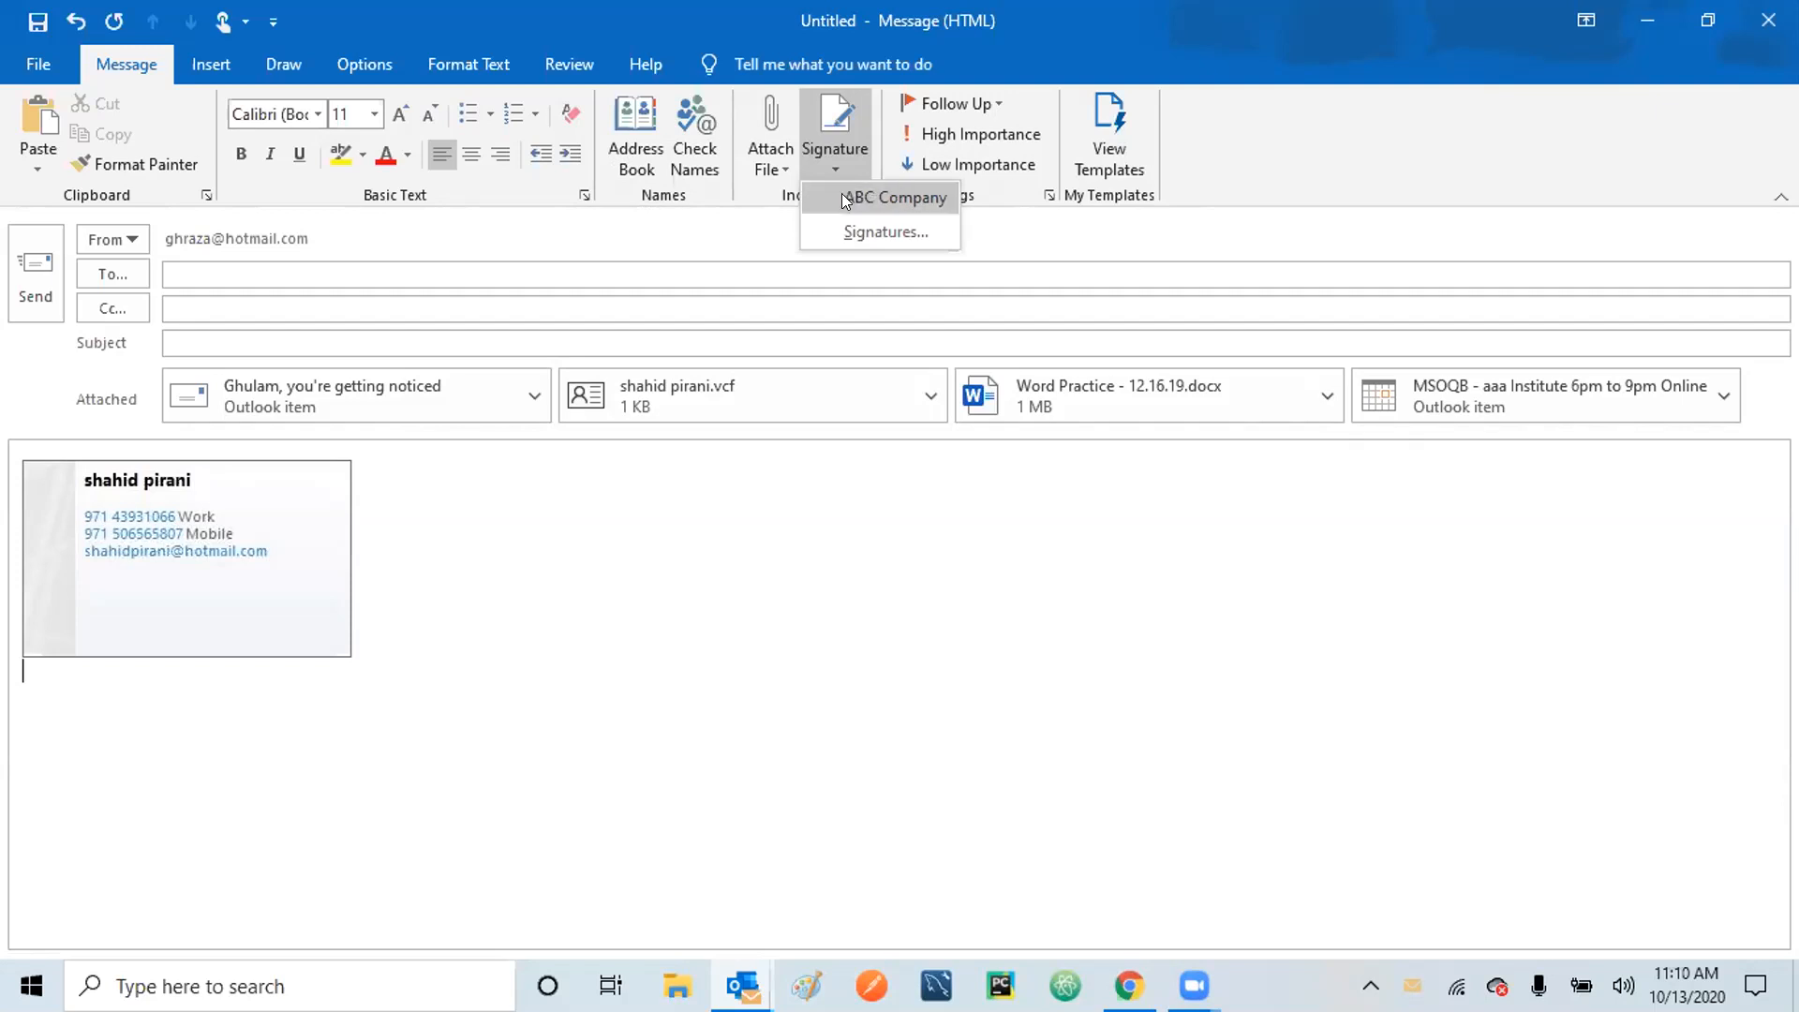
# Create a new signature named 'XYZ Company'.
pyautogui.click(872, 232)
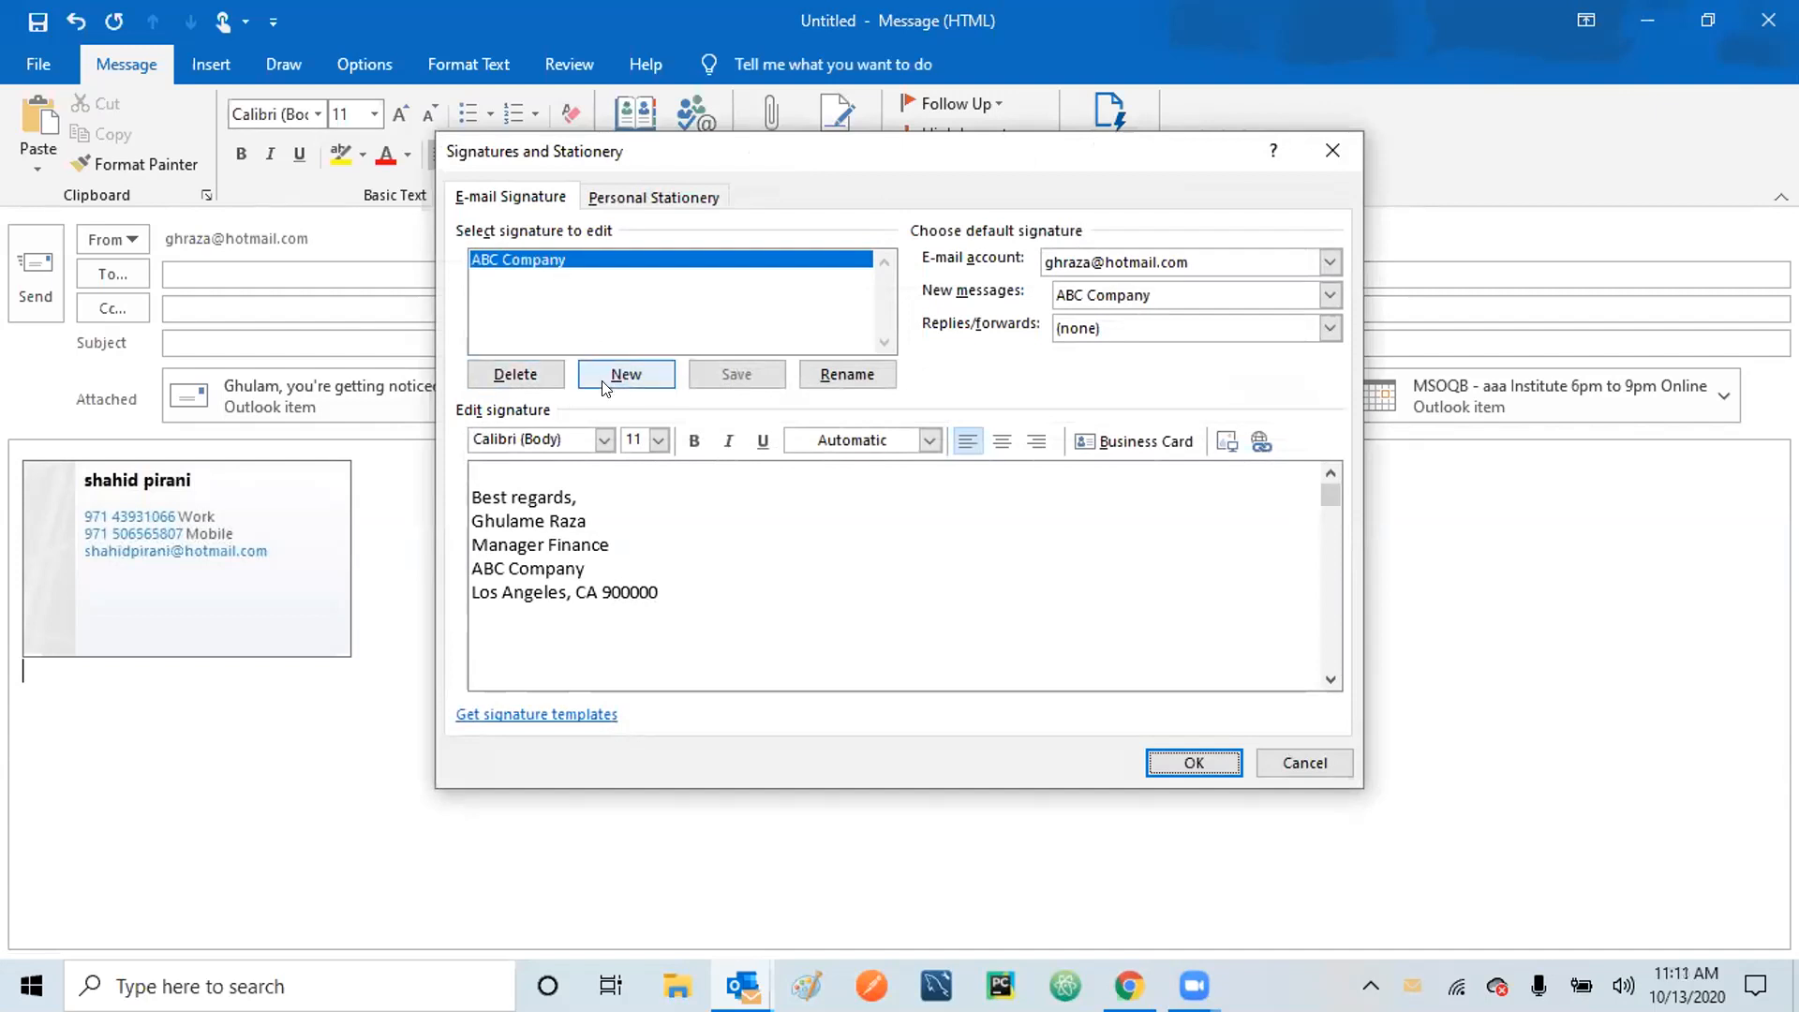
pyautogui.click(635, 374)
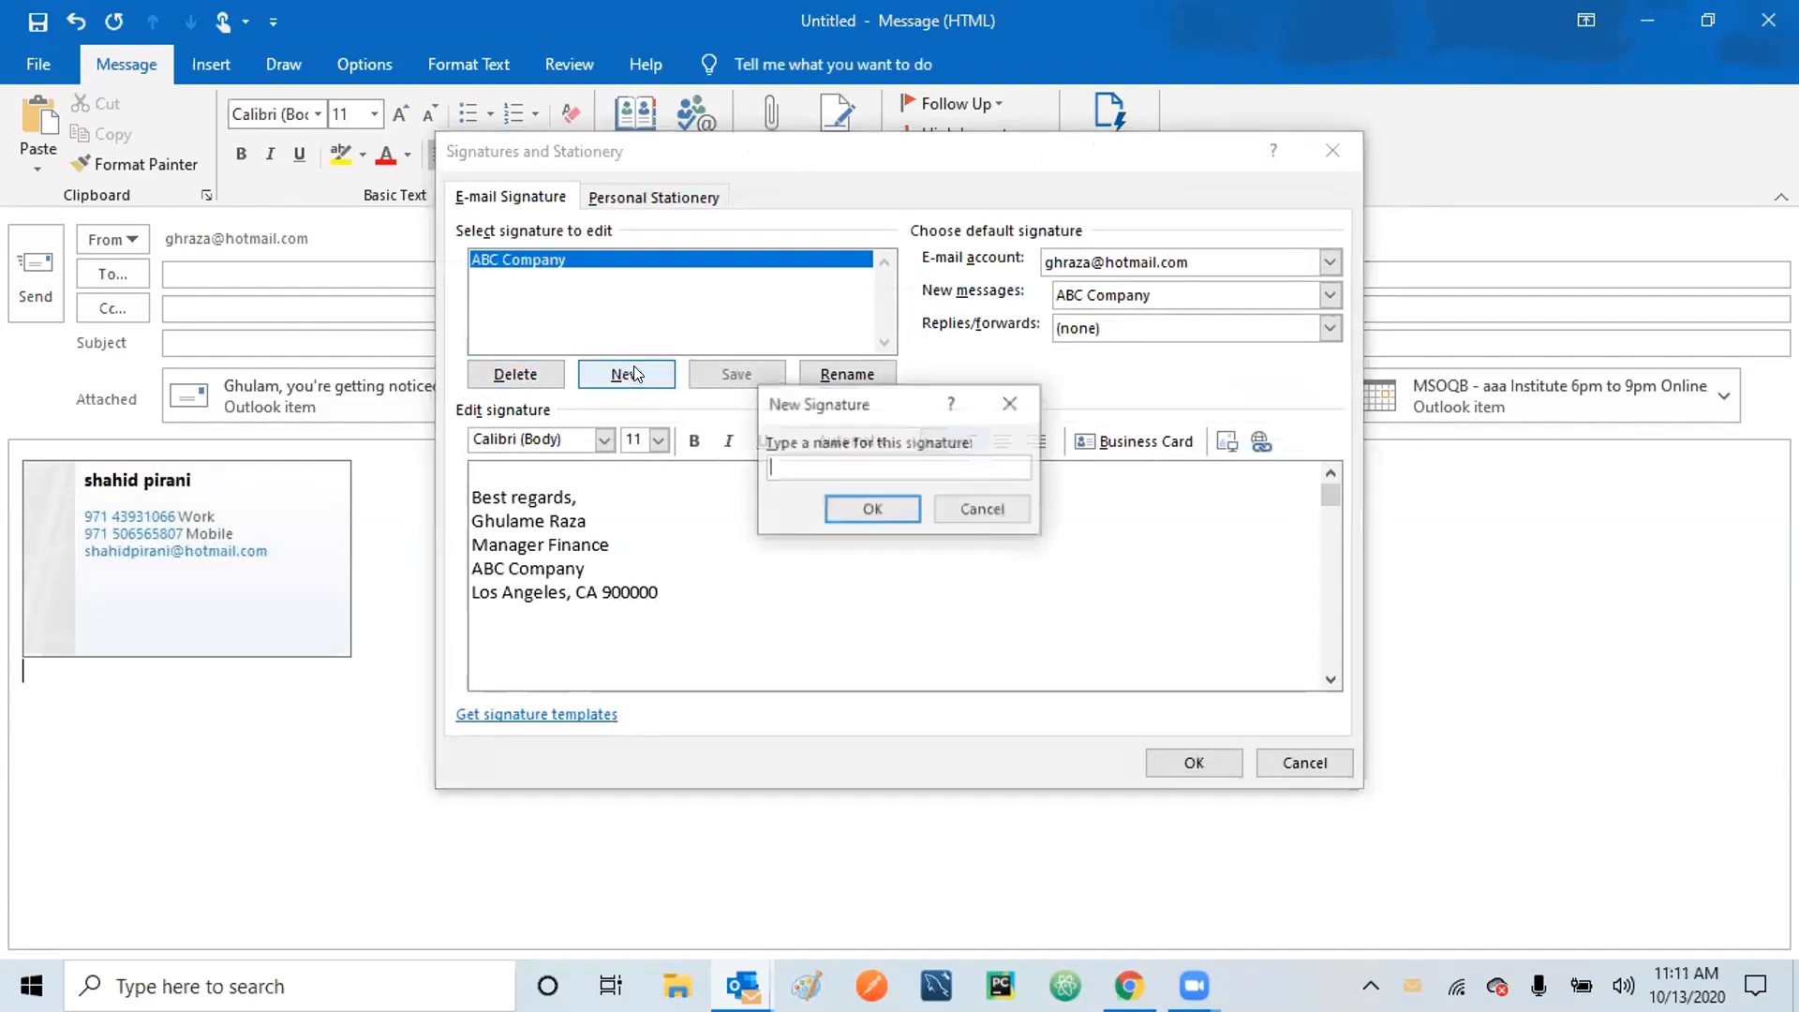
pyautogui.write('X')
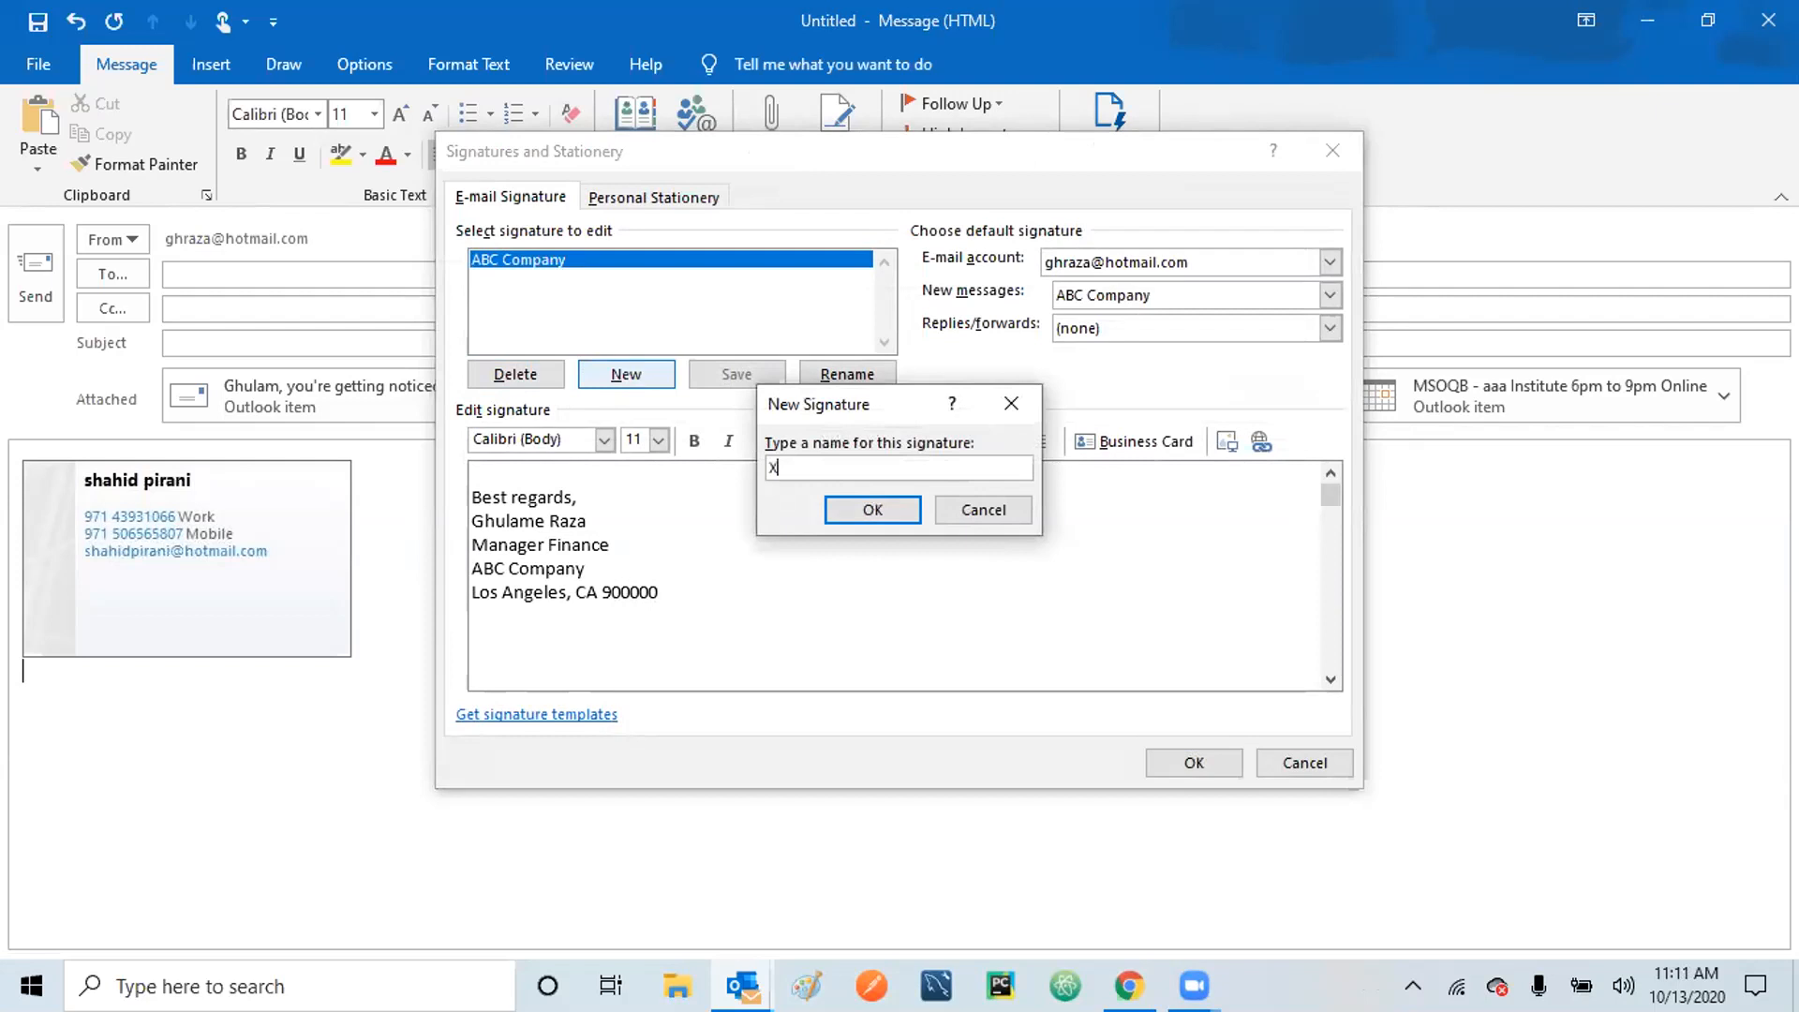
pyautogui.write('YZ Company')
pyautogui.click(863, 508)
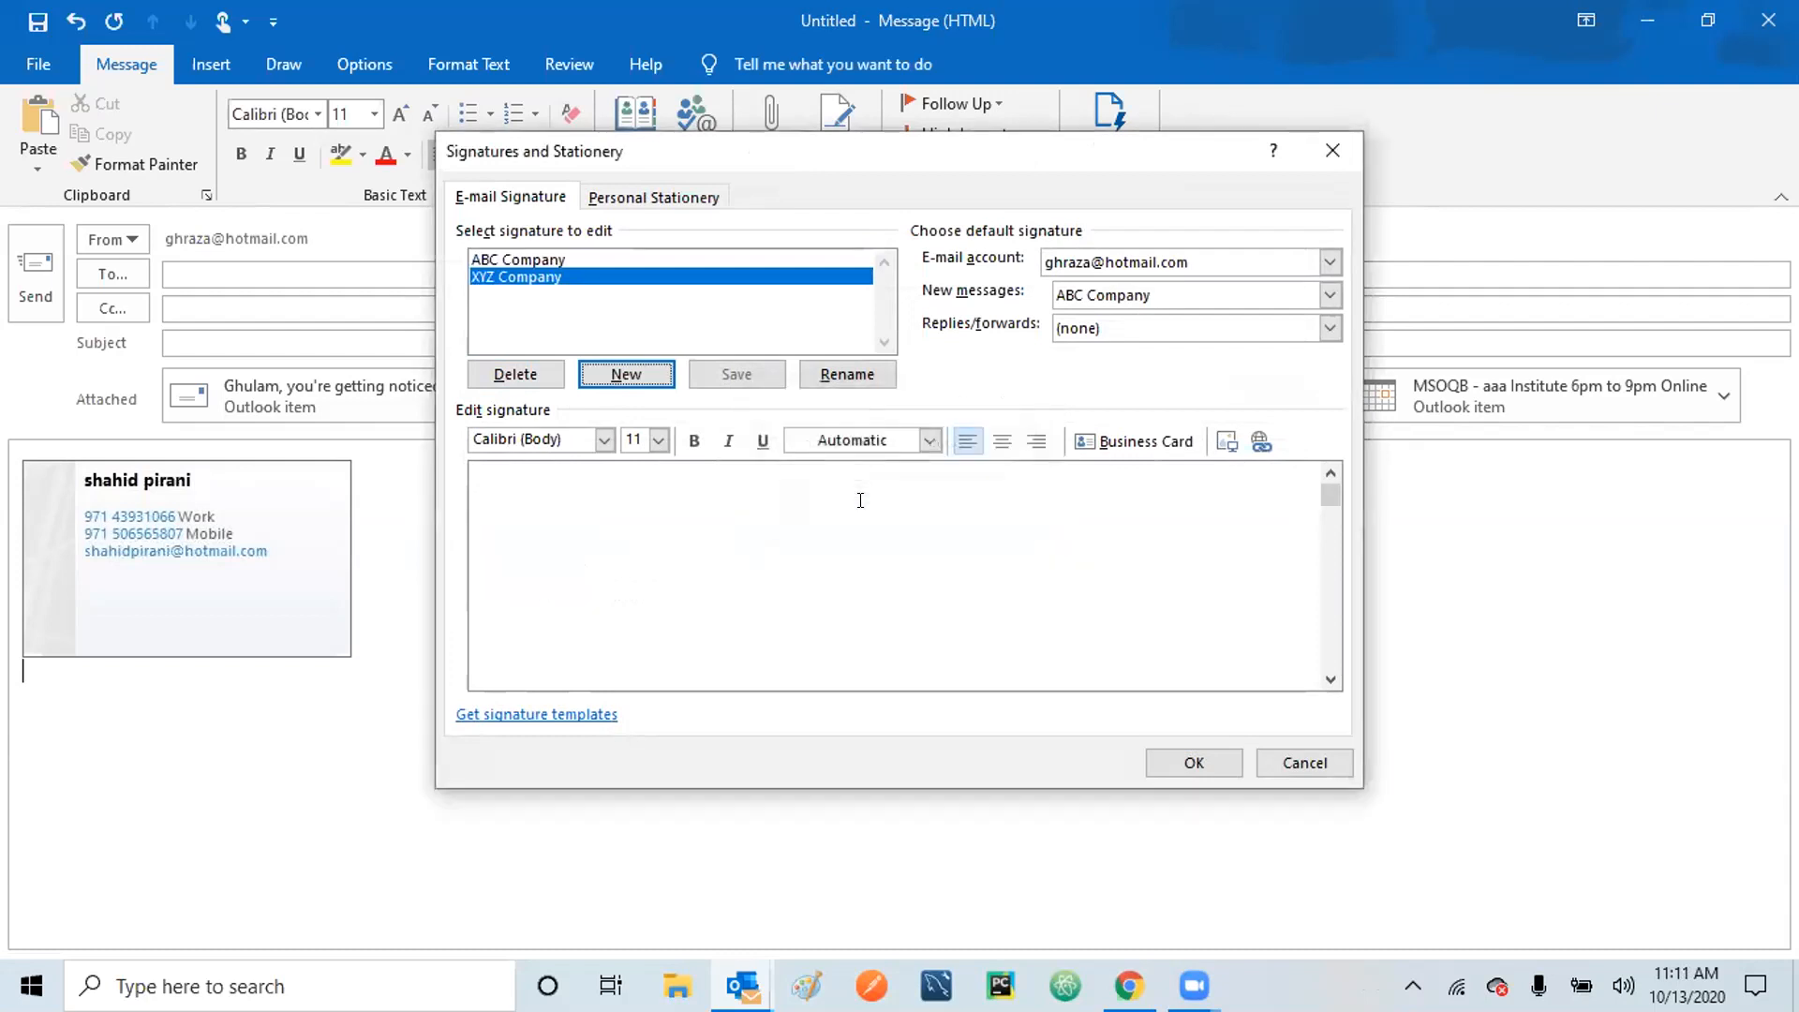
# Type the signature text 'Regards,', 'Manager Accounts' and 'XYZ Company' on separate lines.
pyautogui.click(519, 504)
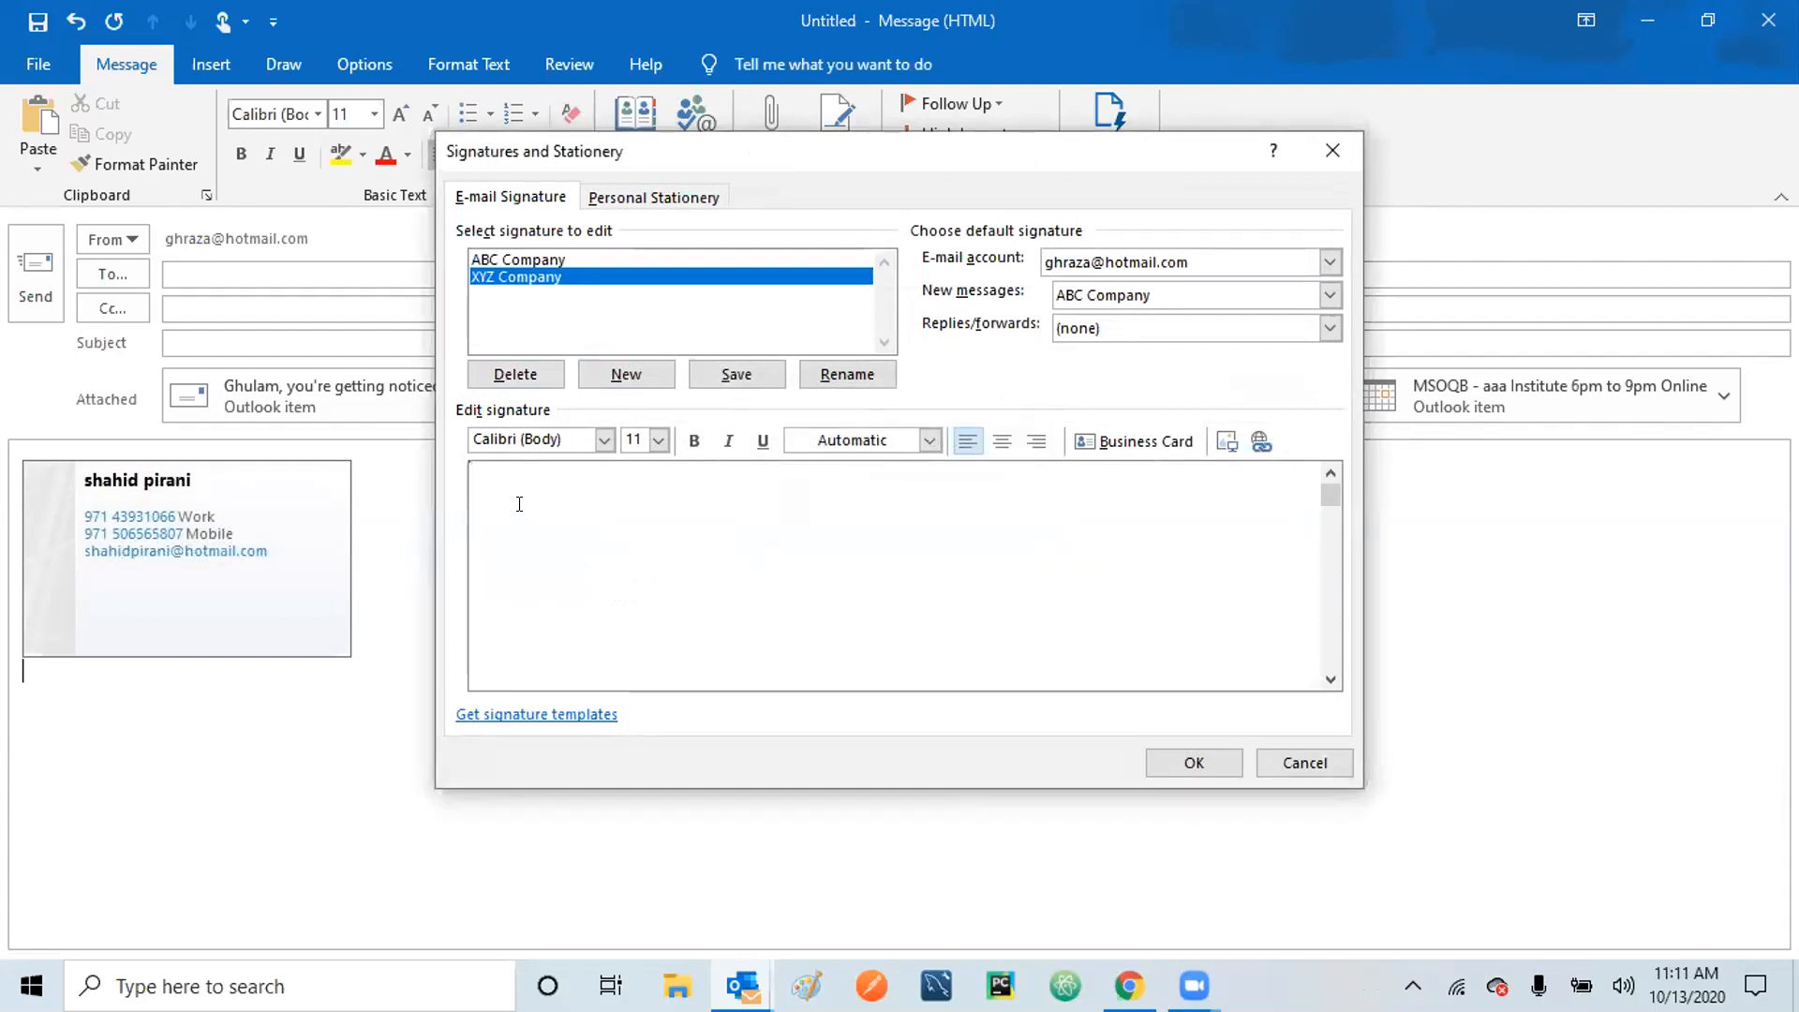
pyautogui.write('Regards,')
pyautogui.press('Return')
pyautogui.write('Manger')
pyautogui.press('BackSpace')
pyautogui.press('BackSpace')
pyautogui.press('BackSpace')
pyautogui.write('ager Accounts')
pyautogui.press('Return')
pyautogui.write('XYZ Company')
pyautogui.press('Return')
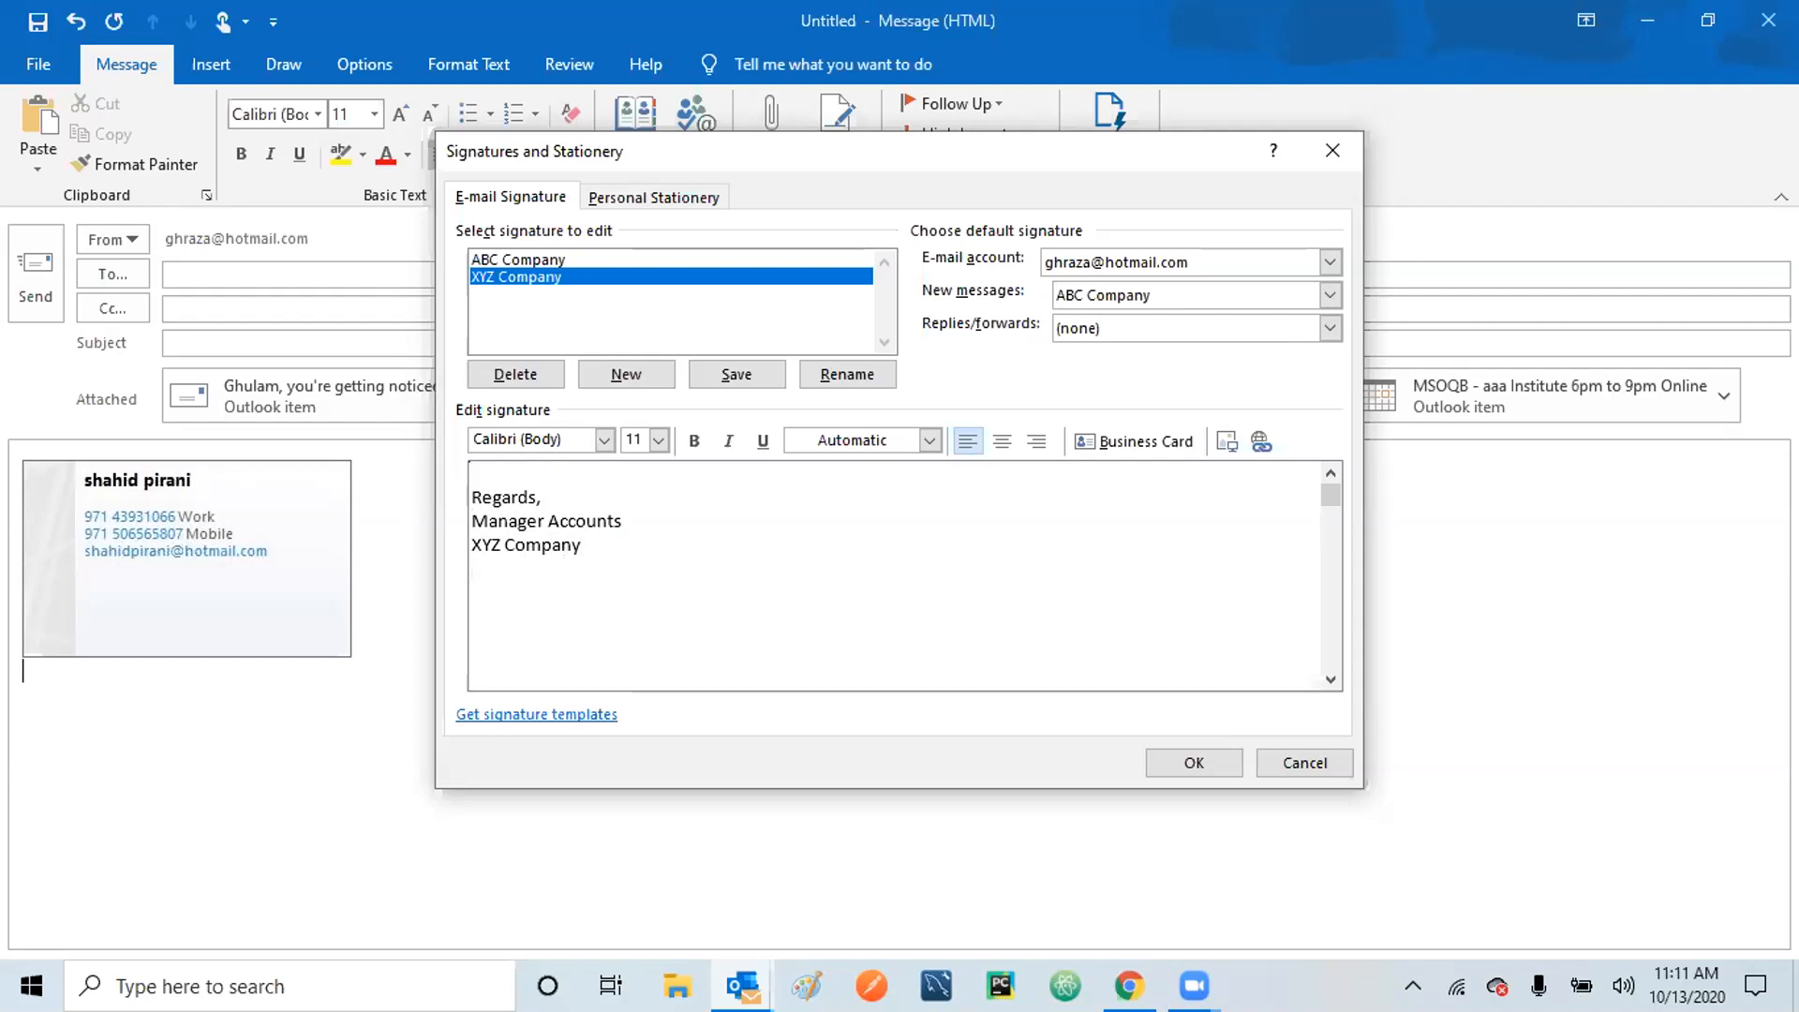
# Add the sender's name above 'Manager Accounts' and a 'Los Angeles, CA 90000' line, then save.
pyautogui.click(472, 521)
pyautogui.press('Return')
pyautogui.press('Up')
pyautogui.write('GHul')
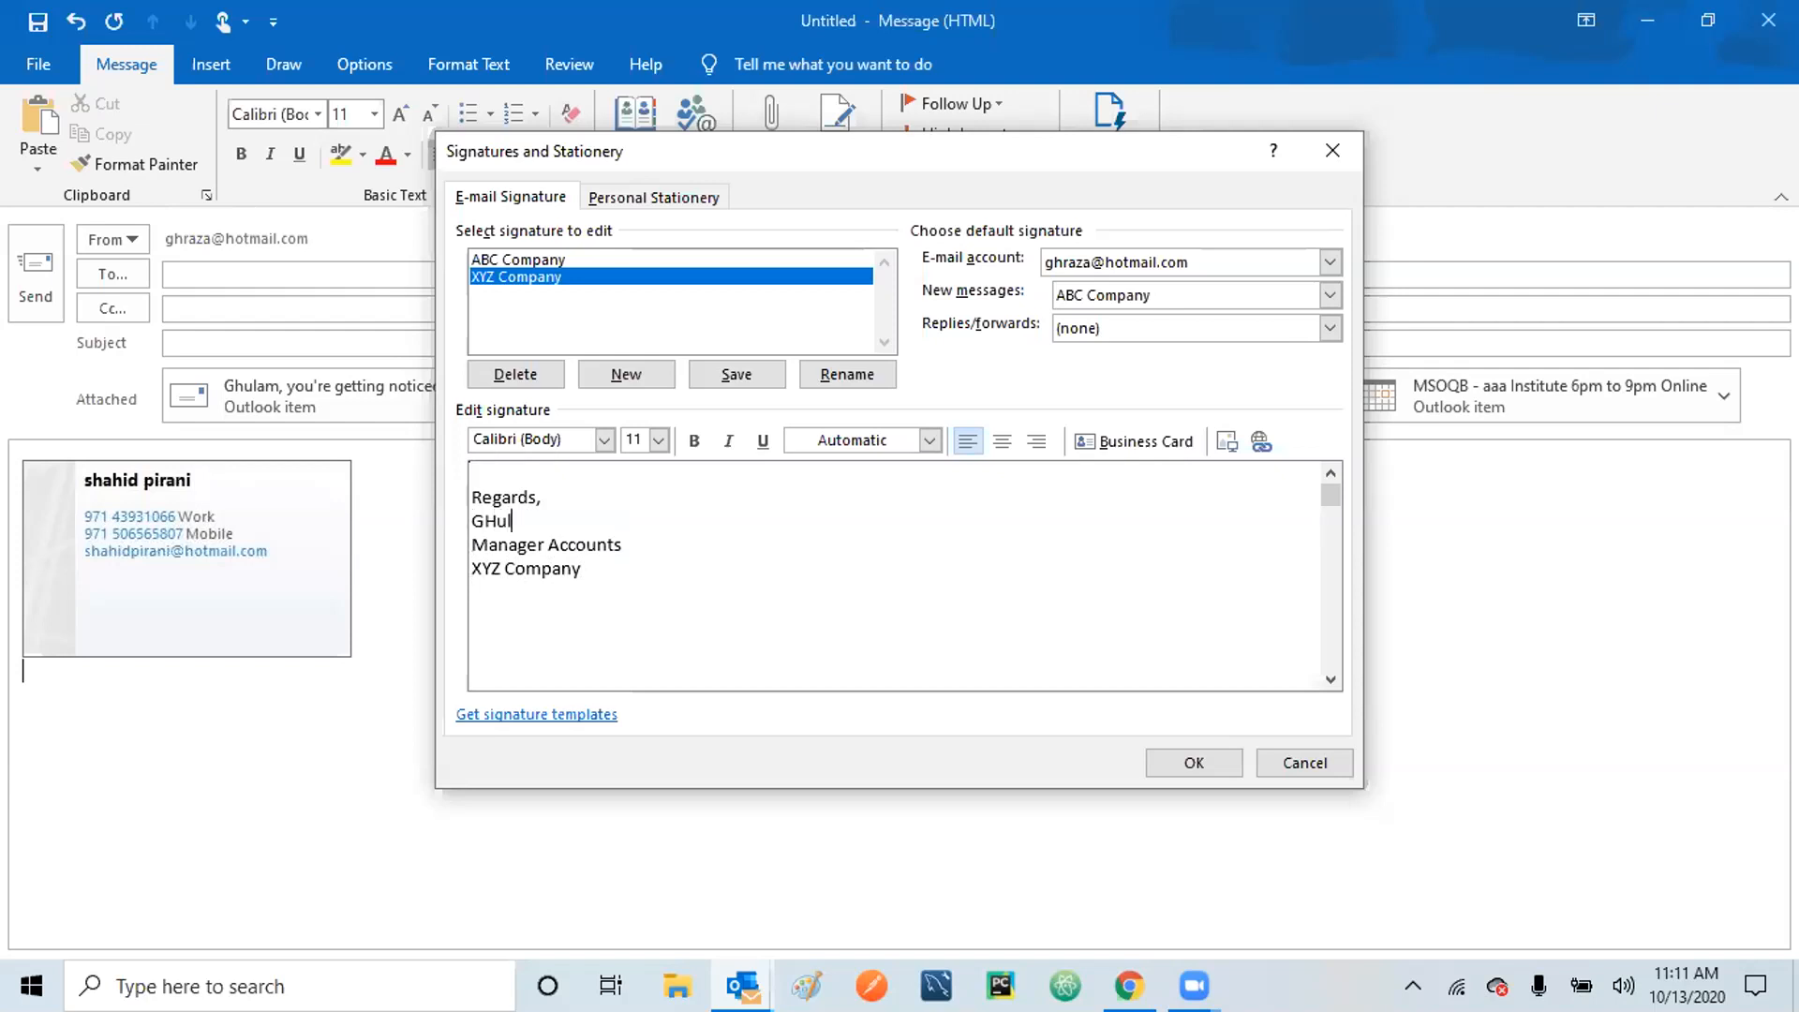
pyautogui.press('BackSpace')
pyautogui.press('BackSpace')
pyautogui.press('BackSpace')
pyautogui.write('hulame Raza')
pyautogui.press('Down')
pyautogui.press('Down')
pyautogui.write('Los Angeles, CA ')
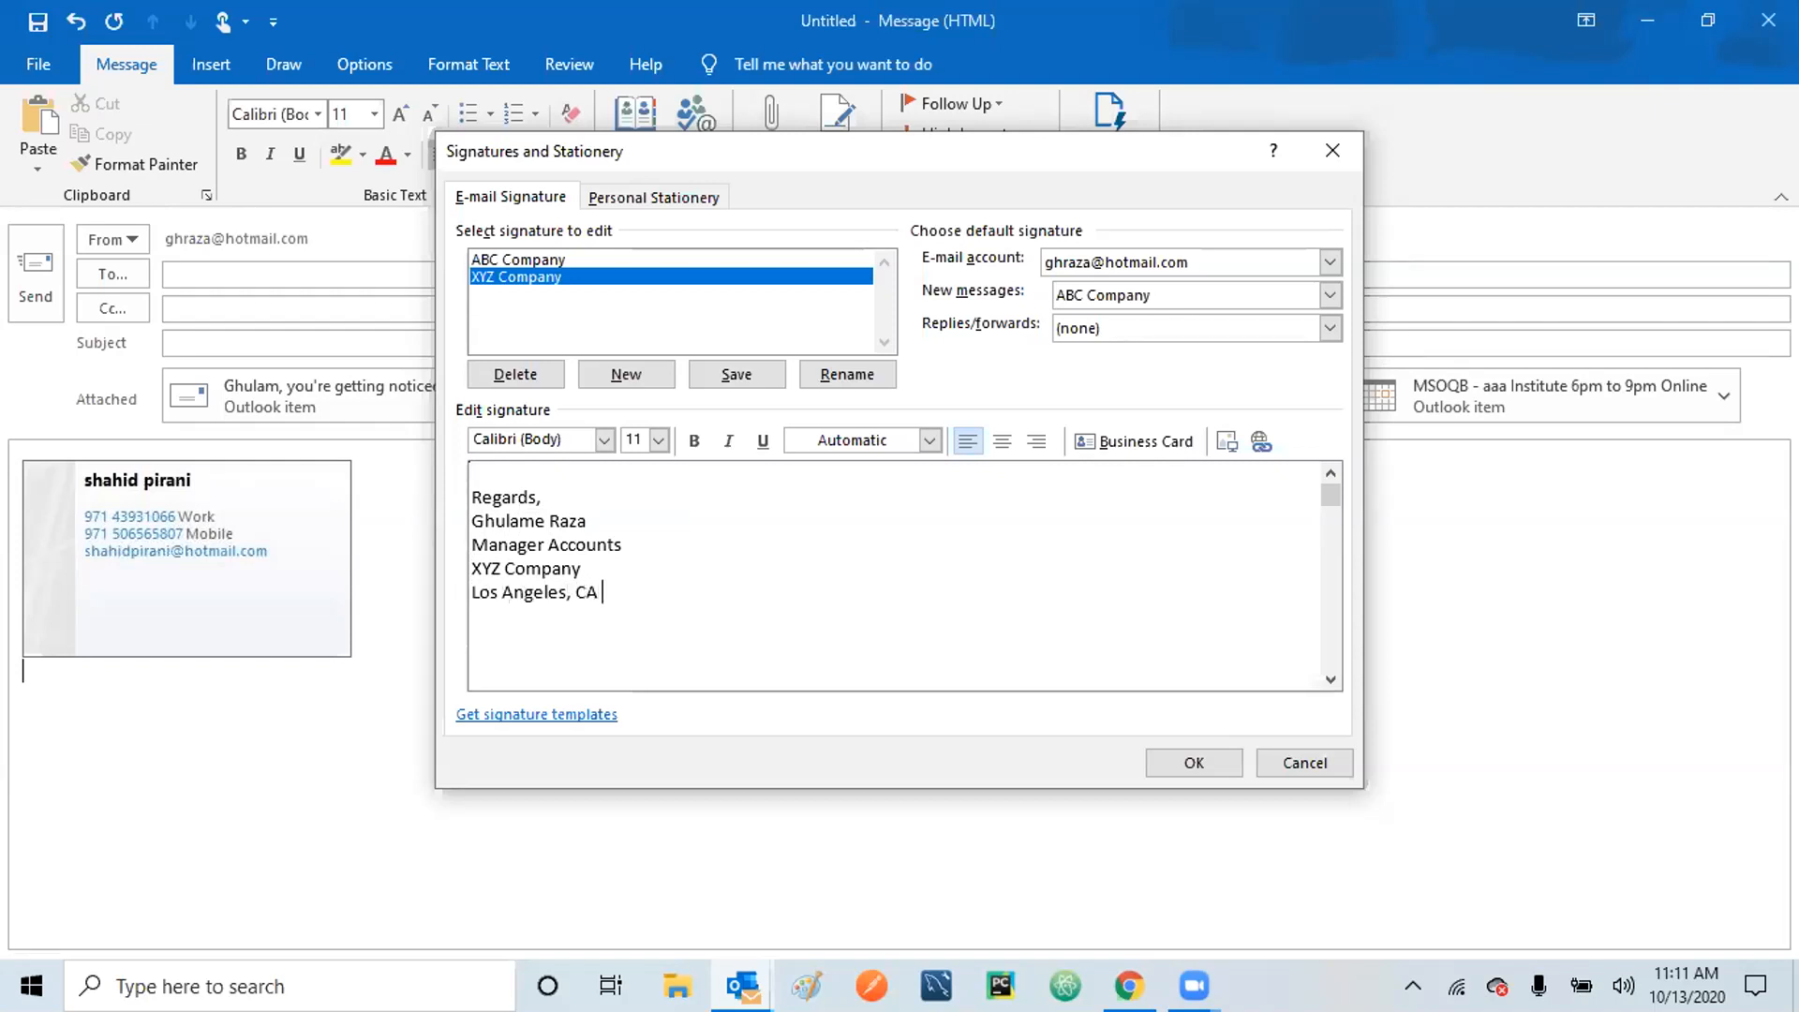
pyautogui.write('90000')
pyautogui.click(1184, 757)
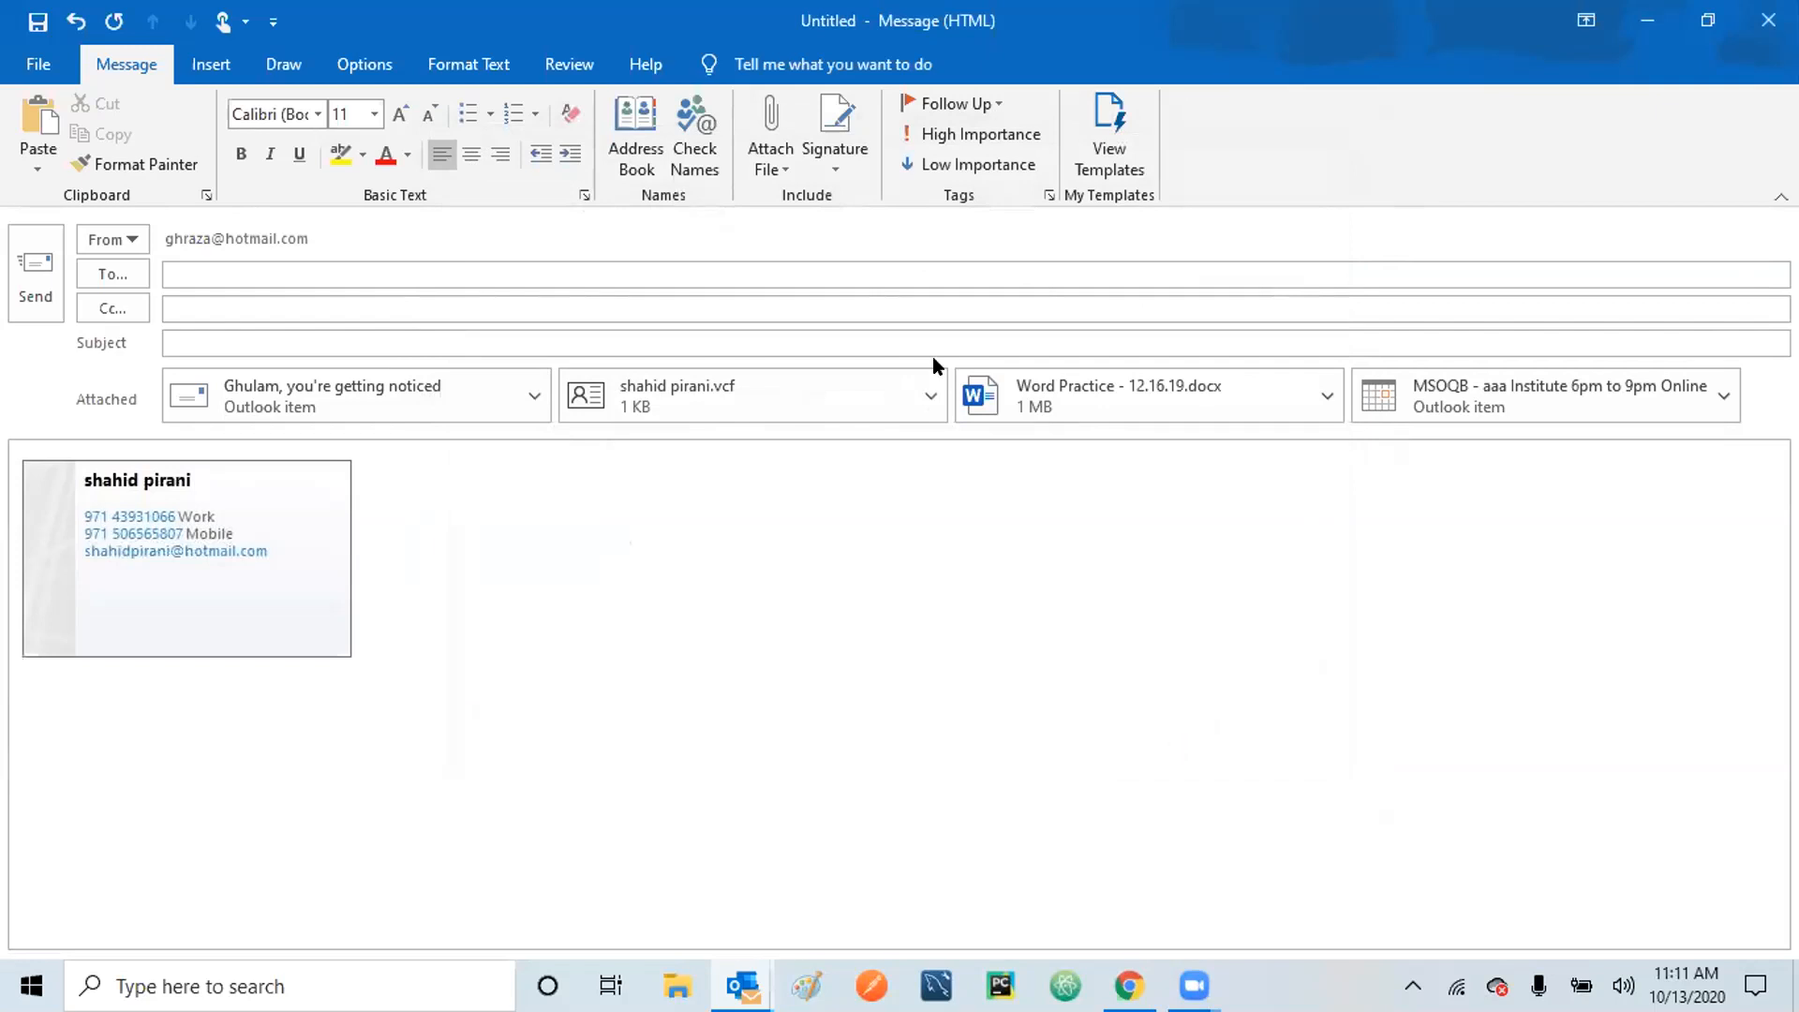
# Reopen the Signatures and Stationery settings from the Signature list.
pyautogui.click(832, 154)
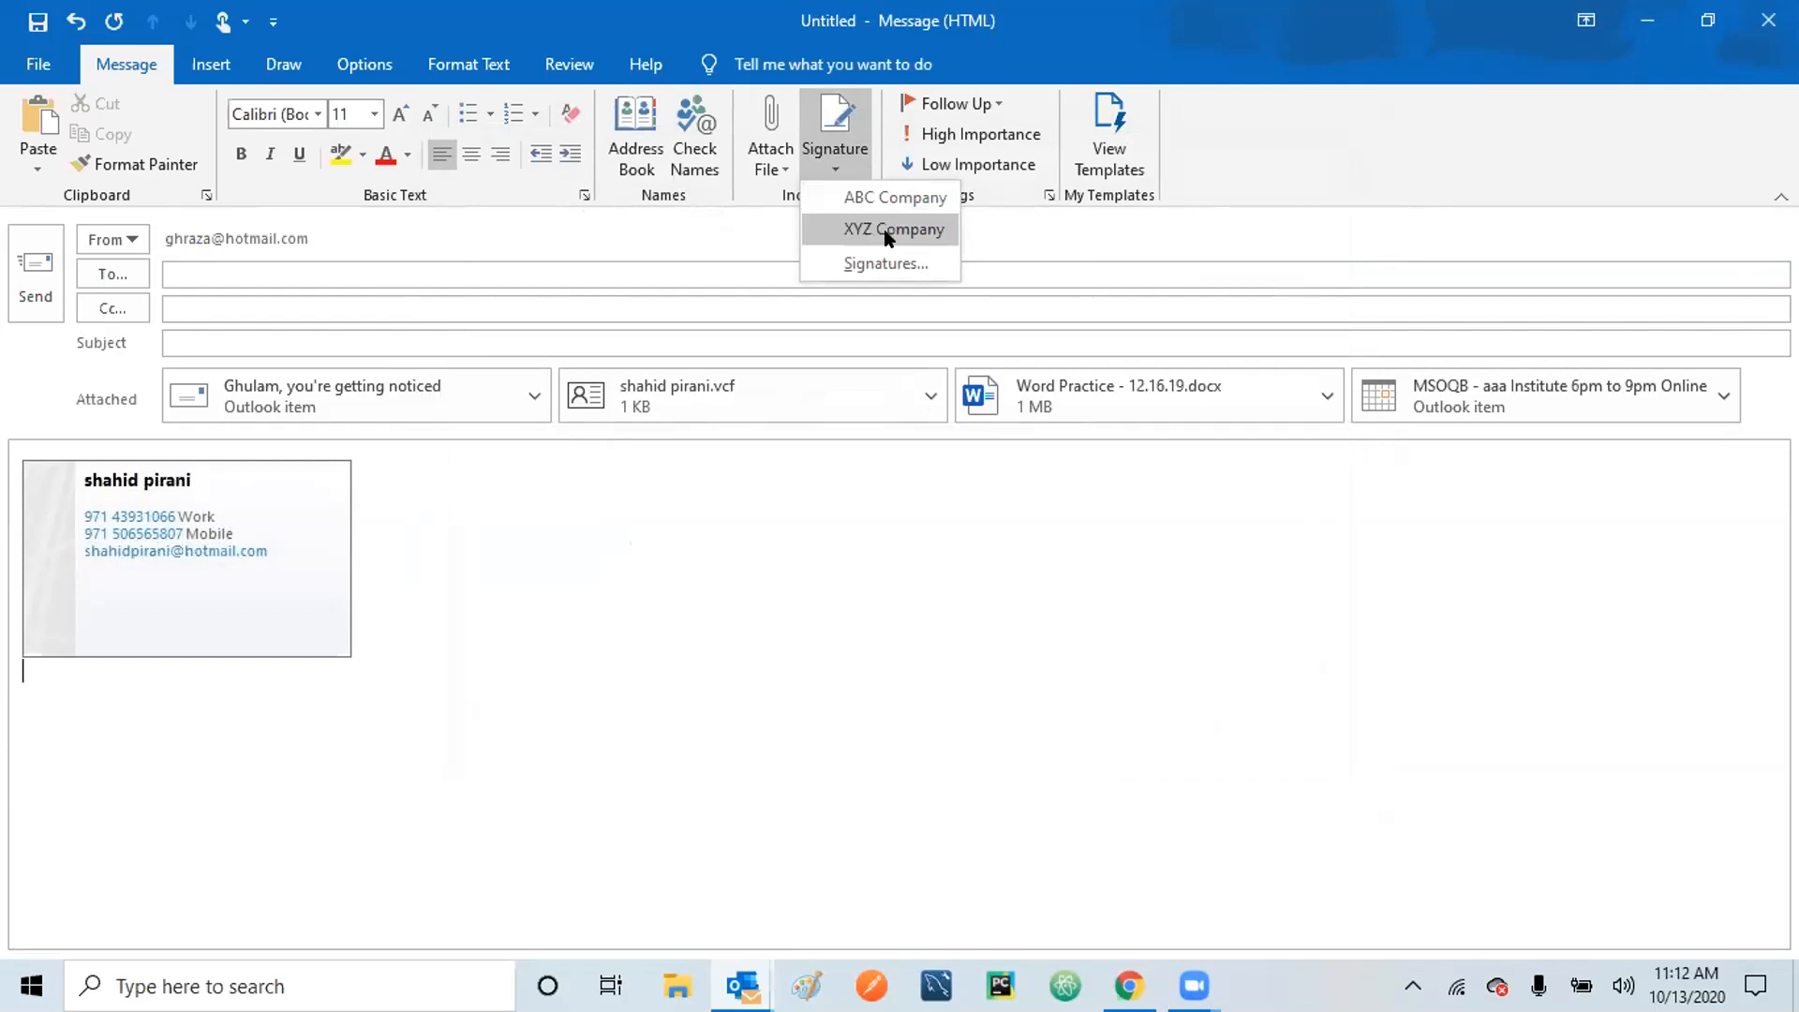
pyautogui.click(747, 187)
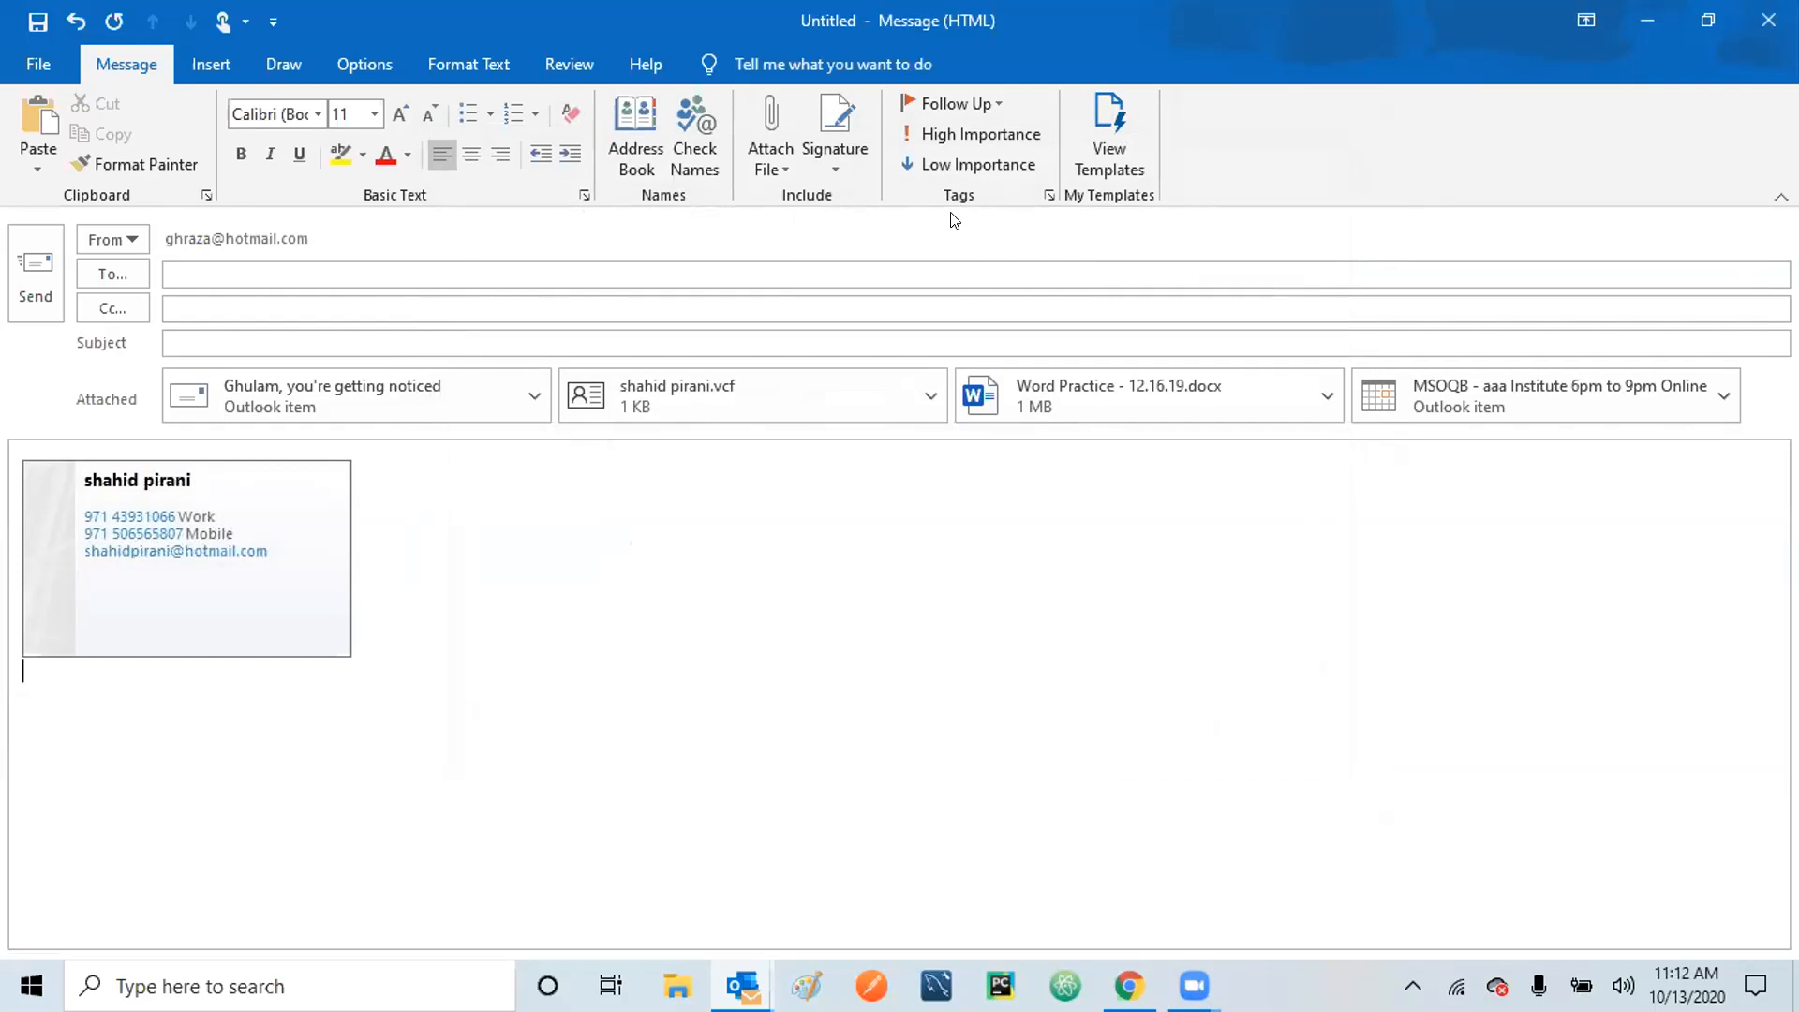
pyautogui.click(843, 155)
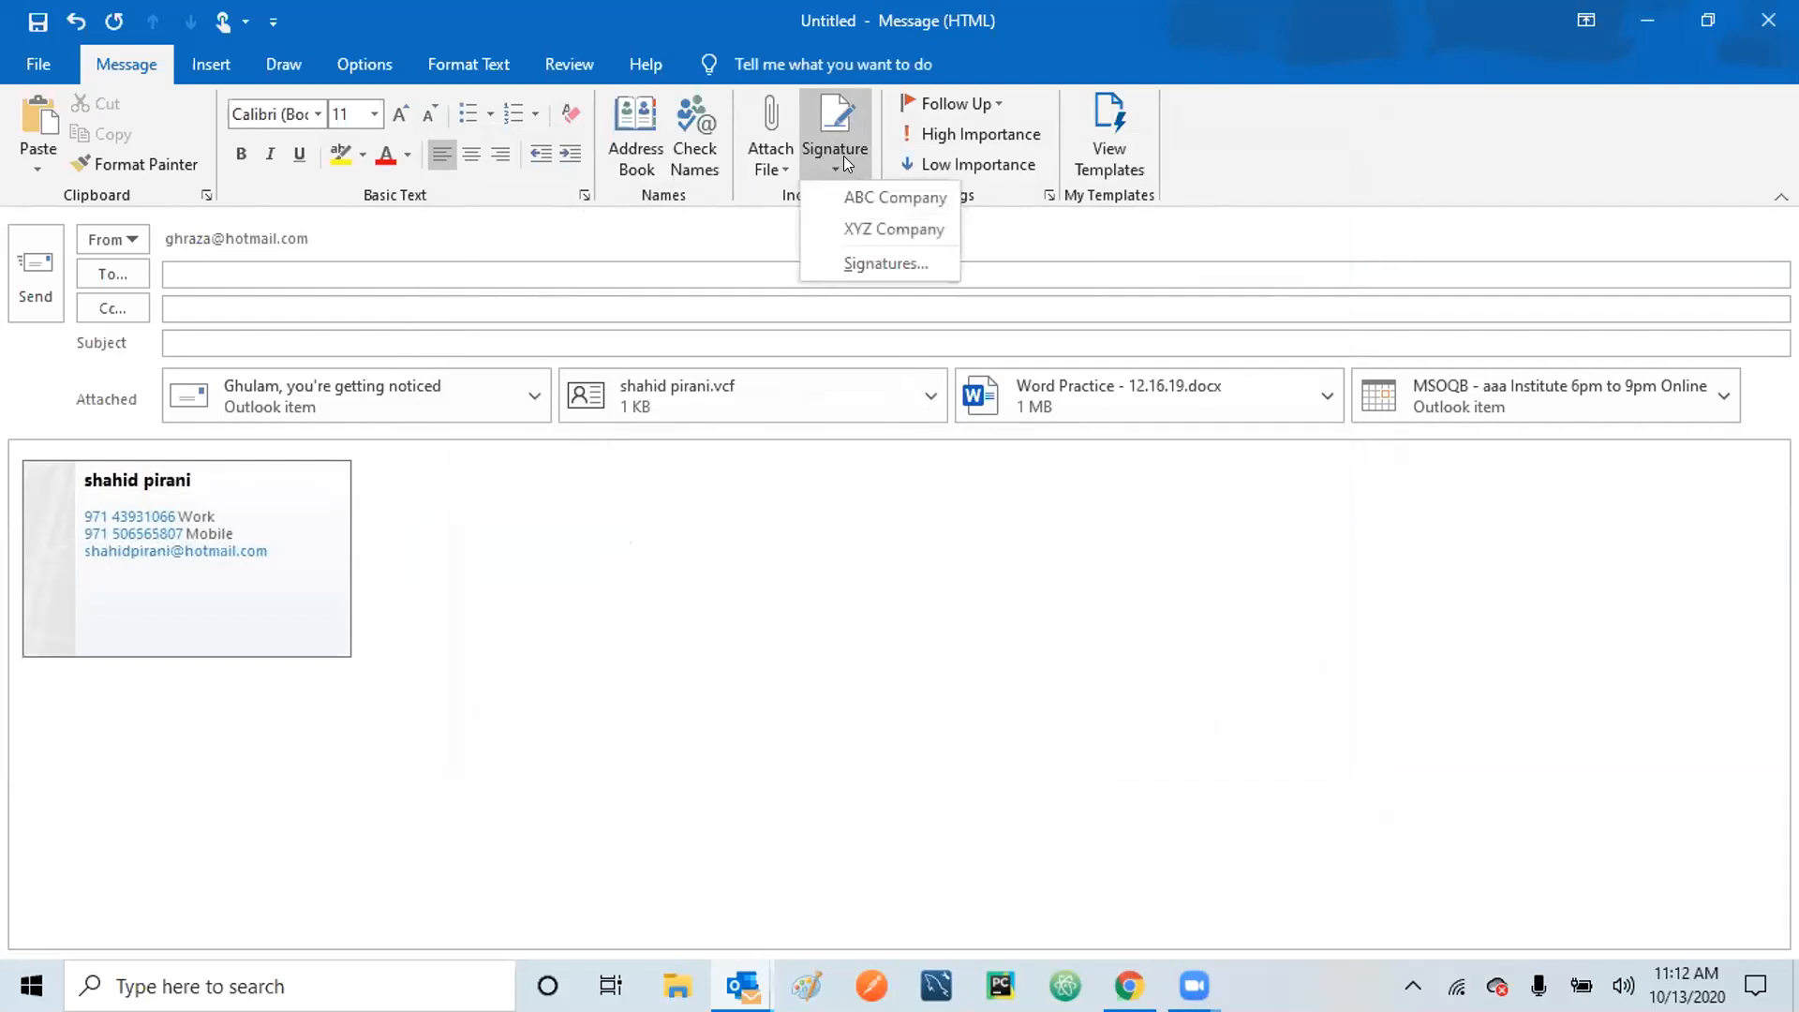
pyautogui.click(866, 264)
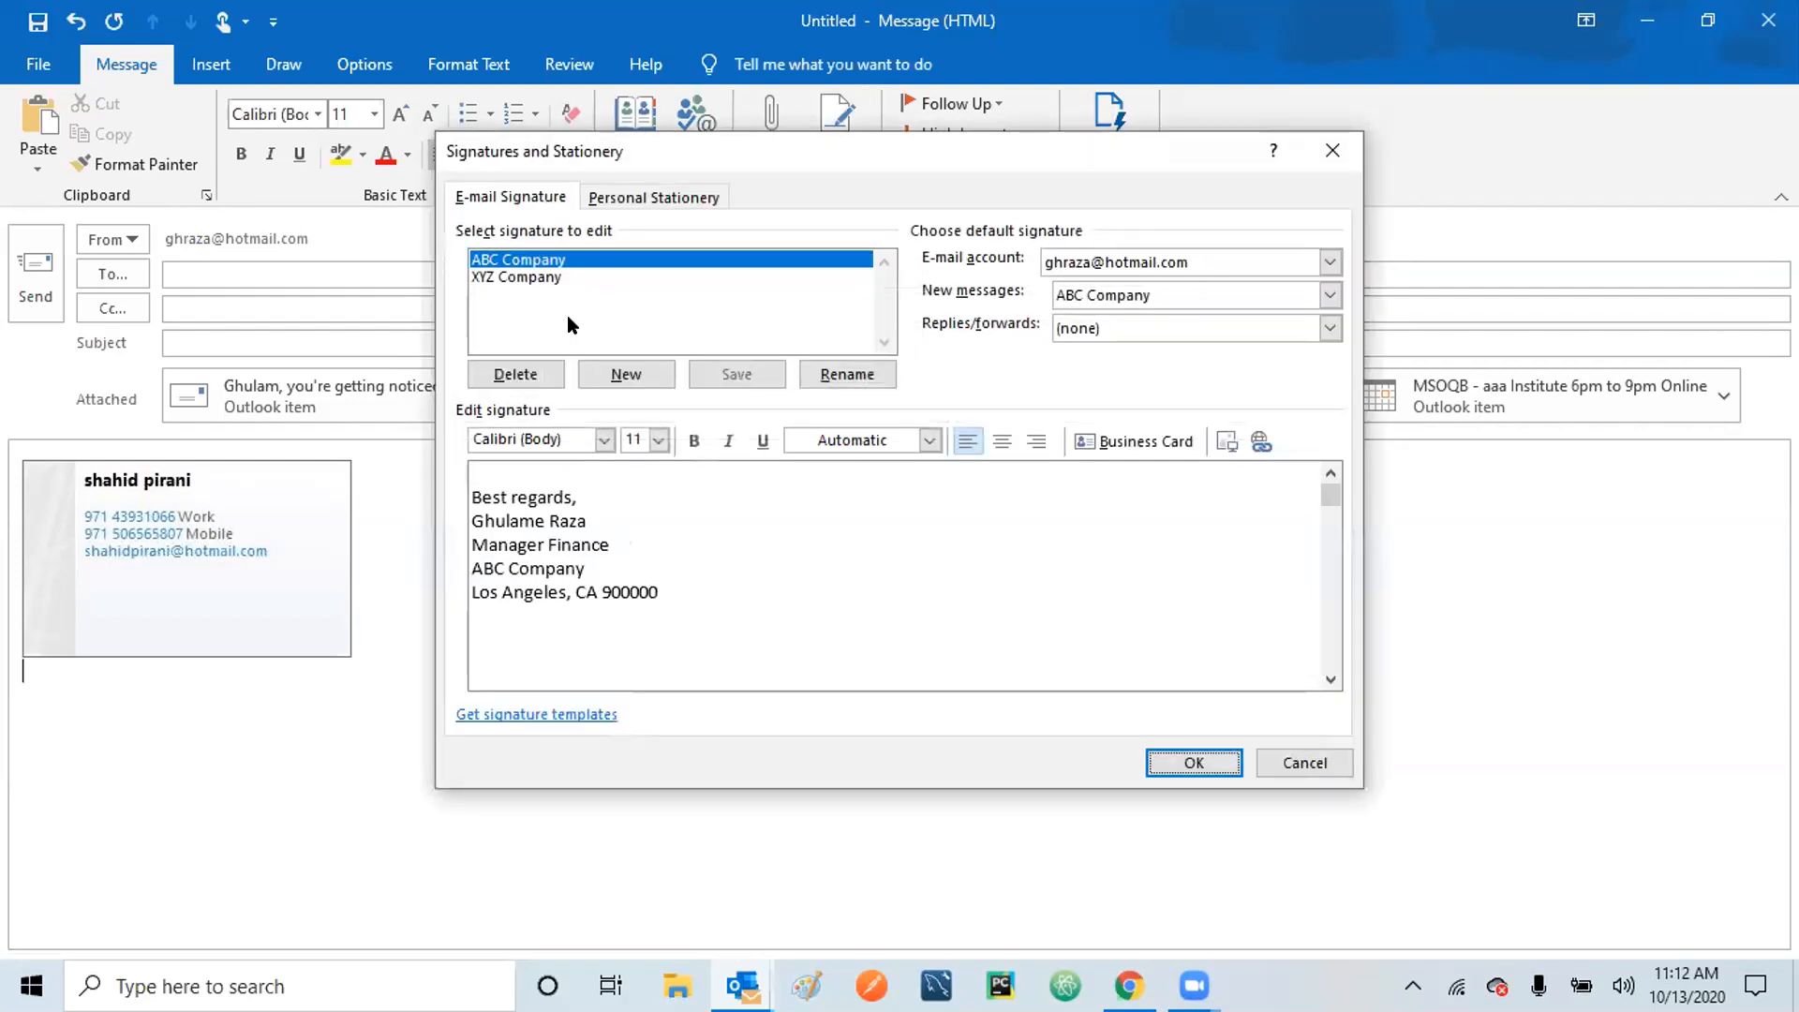
# Create a 'Personal' signature reading 'Regards,' plus the sender's surname, and save it.
pyautogui.click(624, 376)
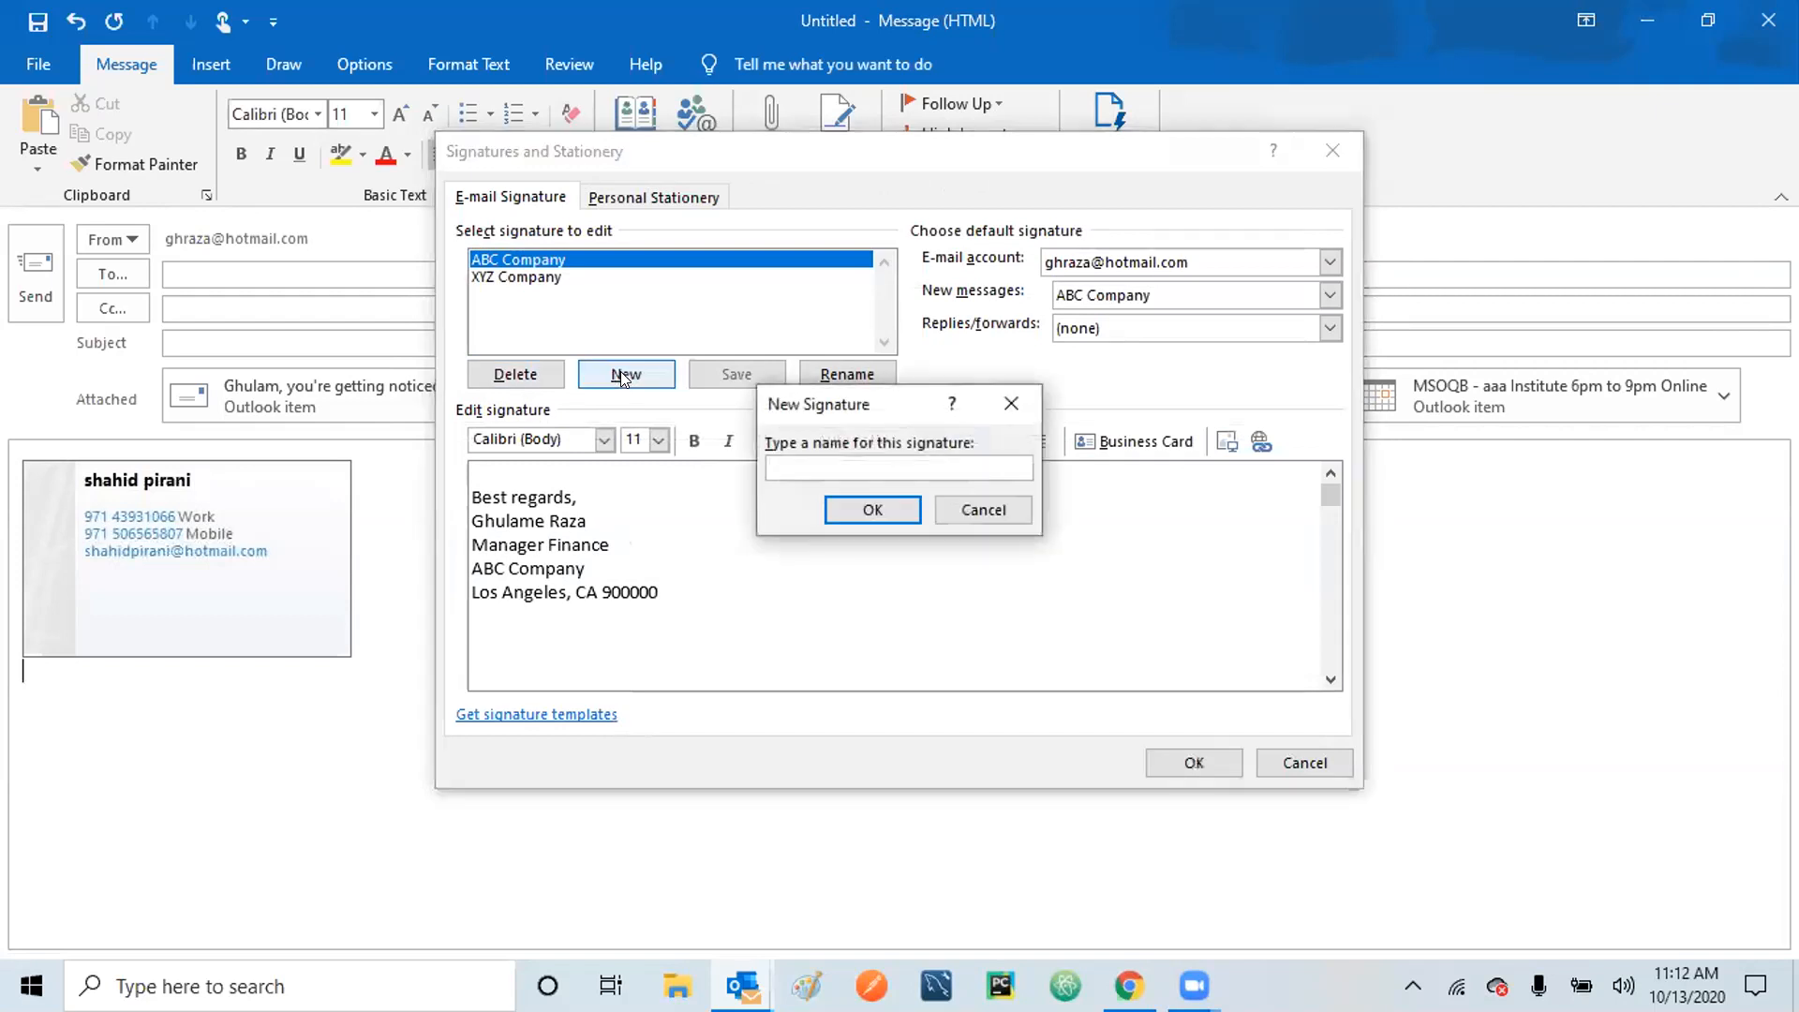
pyautogui.write('Personal')
pyautogui.click(872, 512)
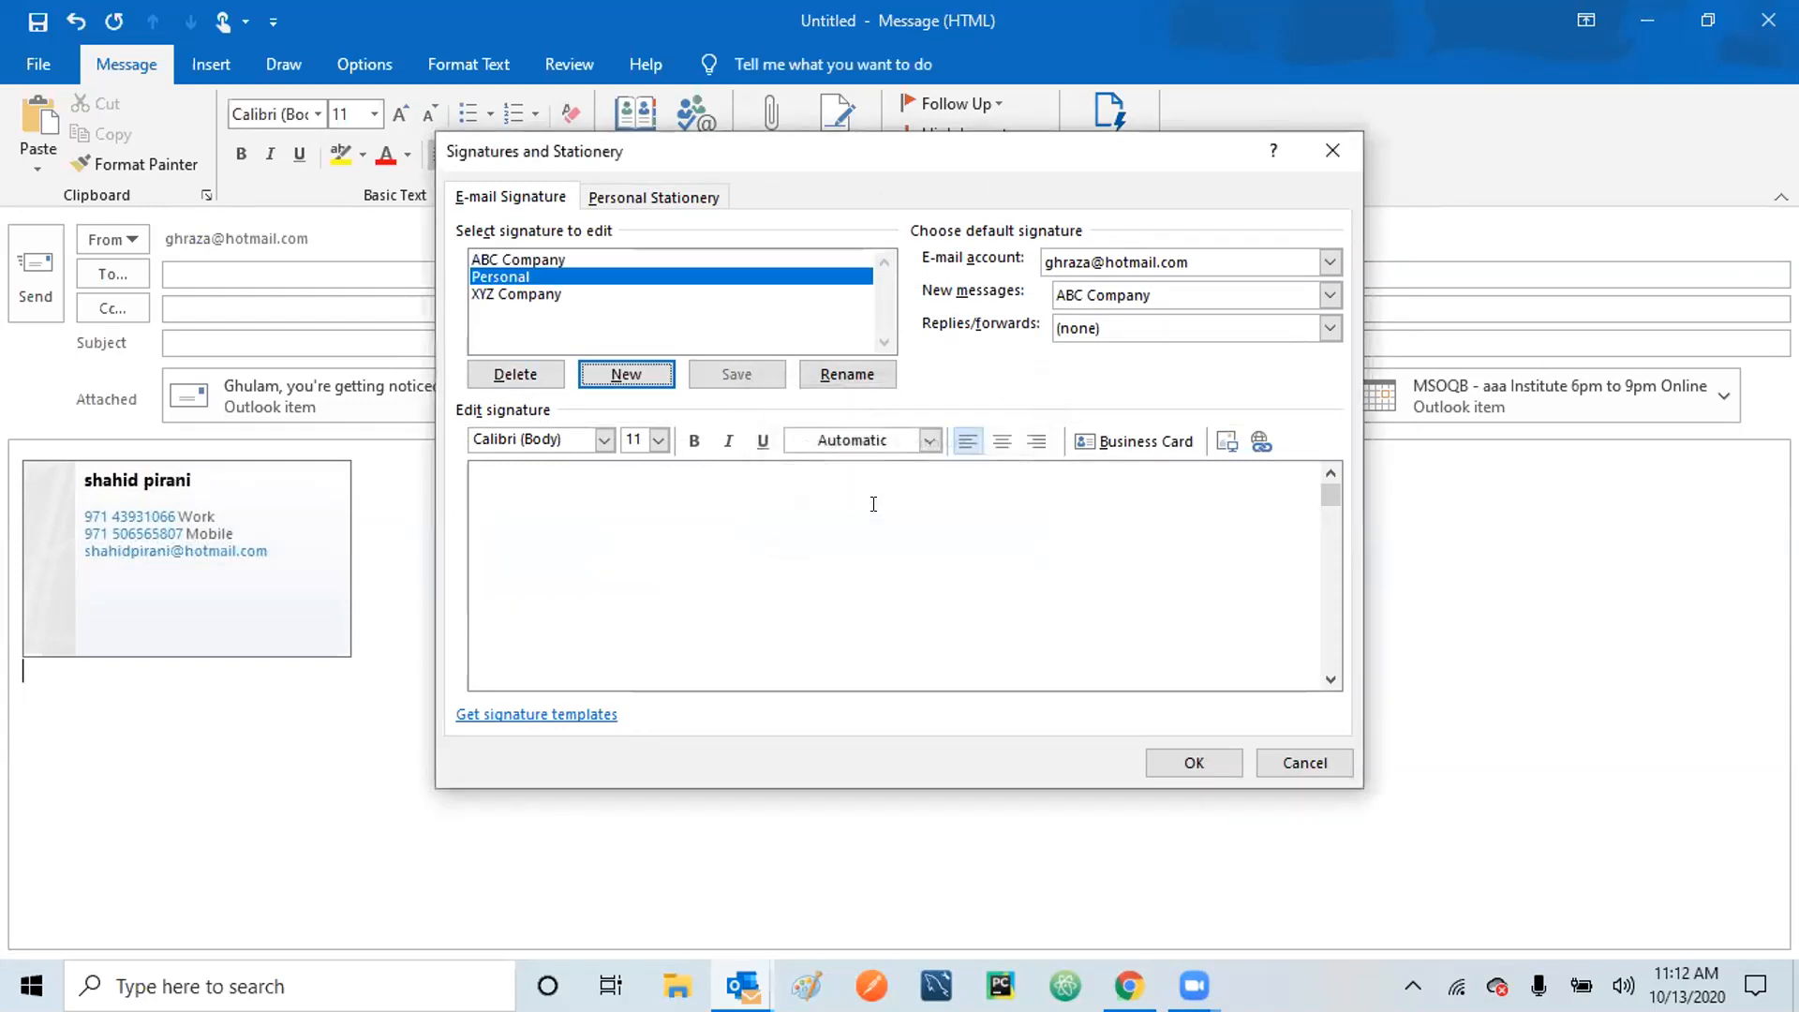
pyautogui.click(873, 504)
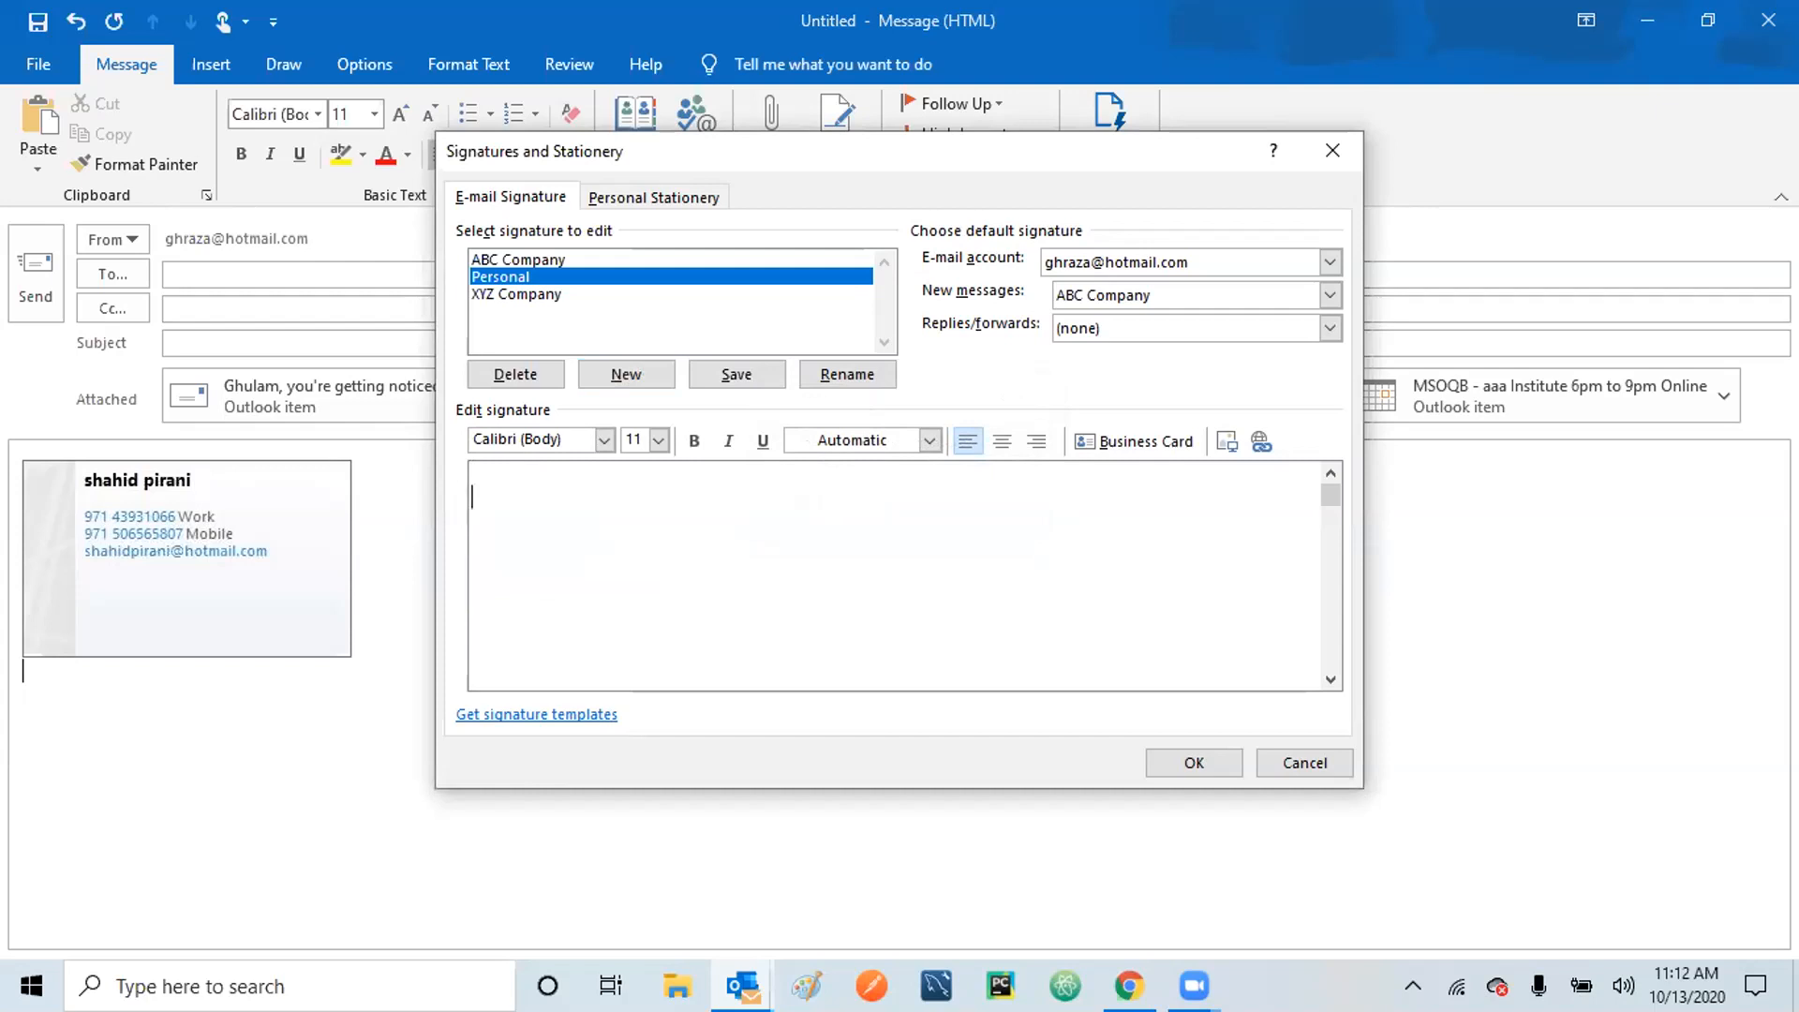
pyautogui.write('Regards, Raza')
pyautogui.click(1182, 765)
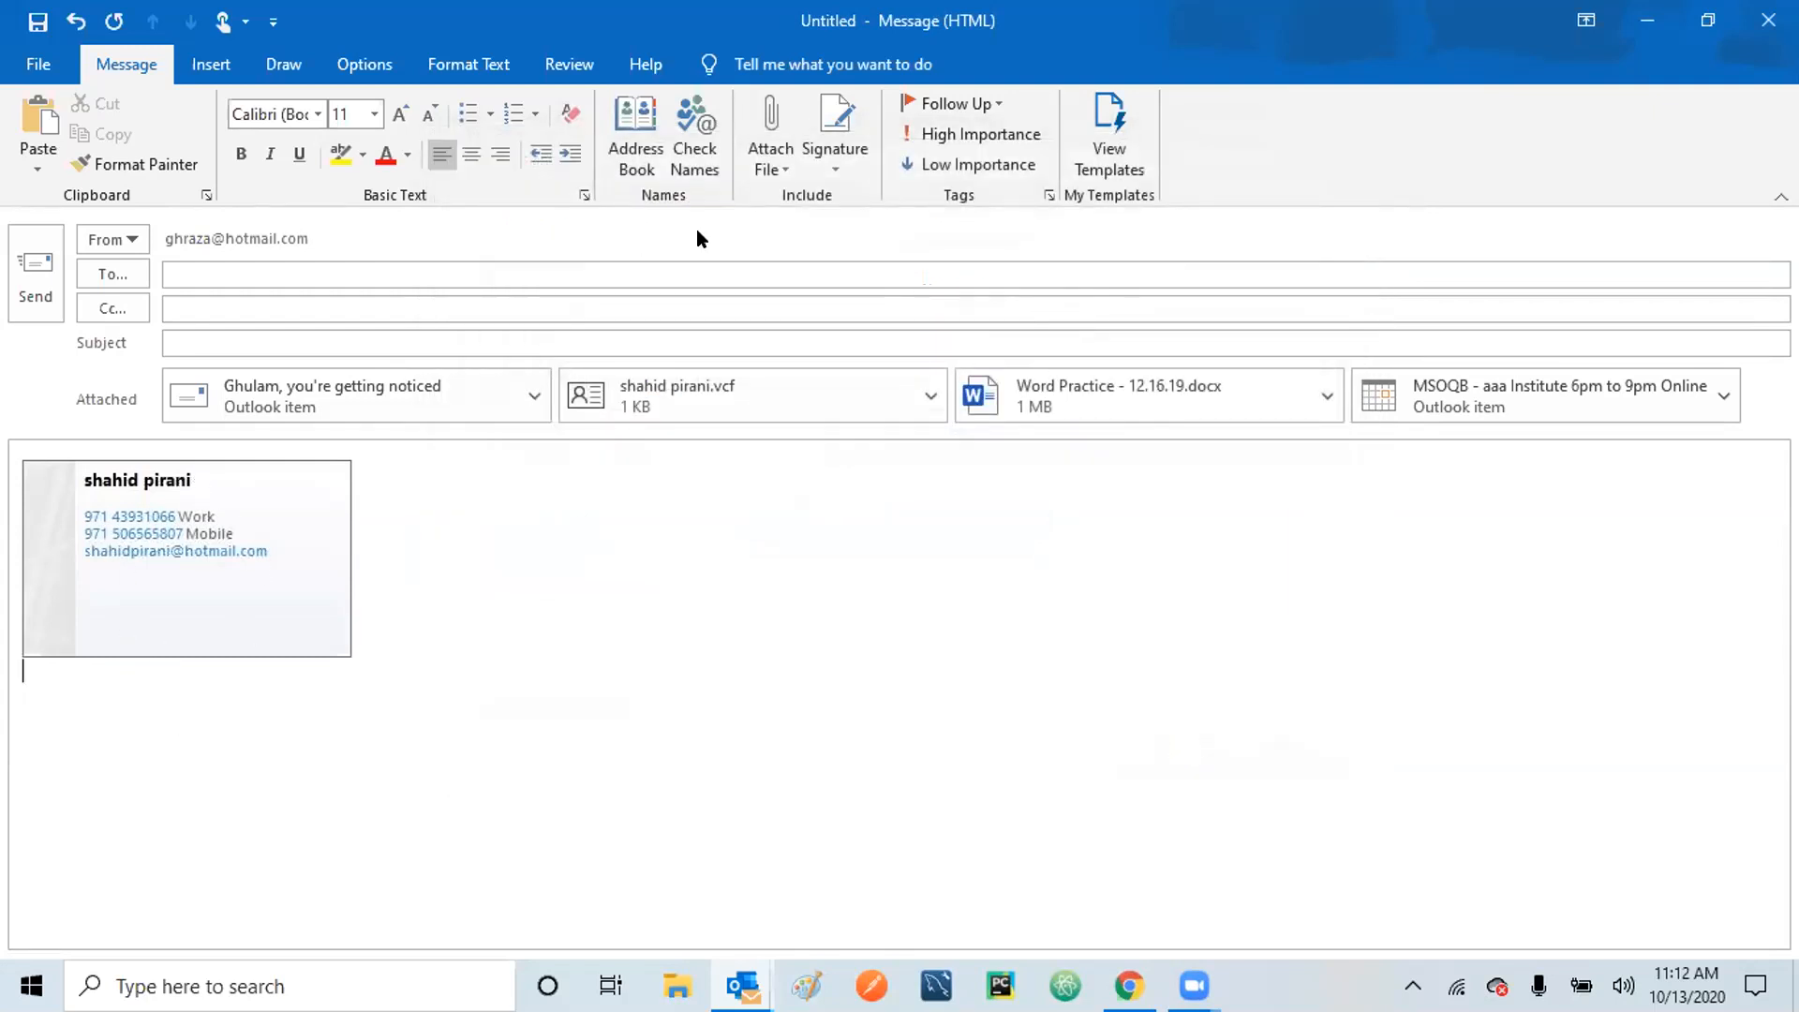
# Insert the ABC Company signature into the message, then swap it for XYZ Company.
pyautogui.click(836, 159)
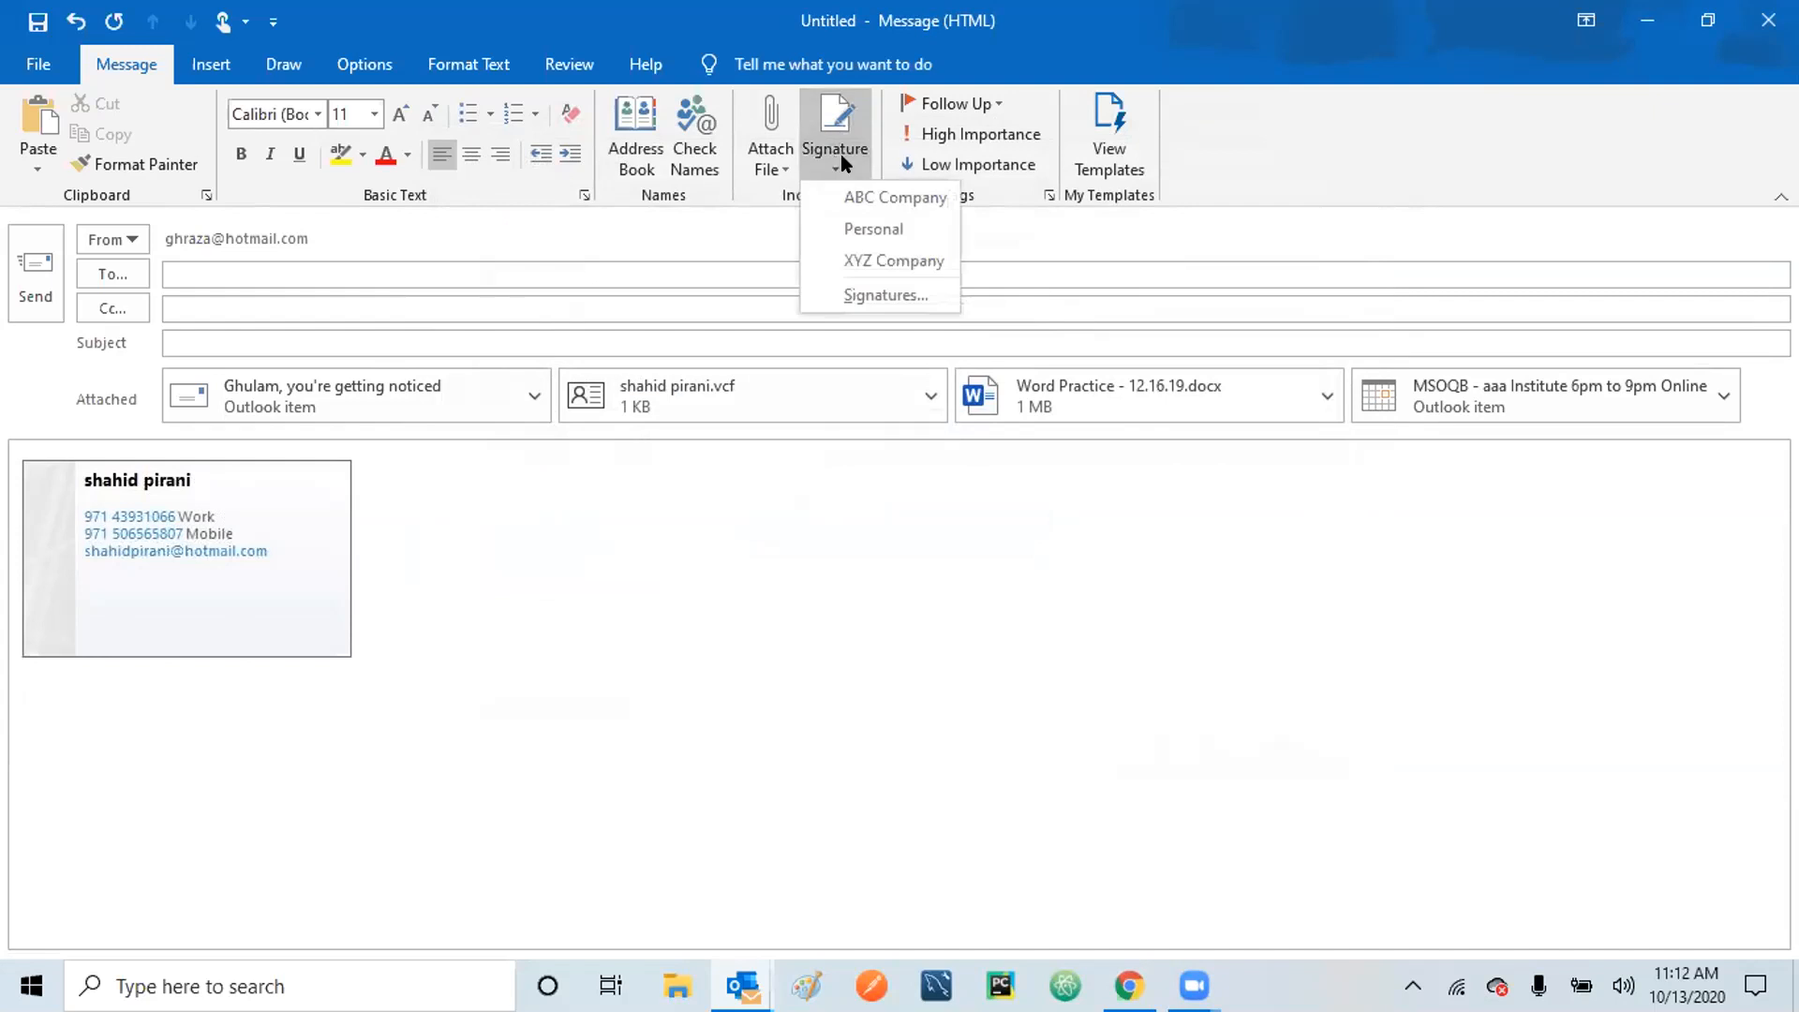
pyautogui.click(863, 197)
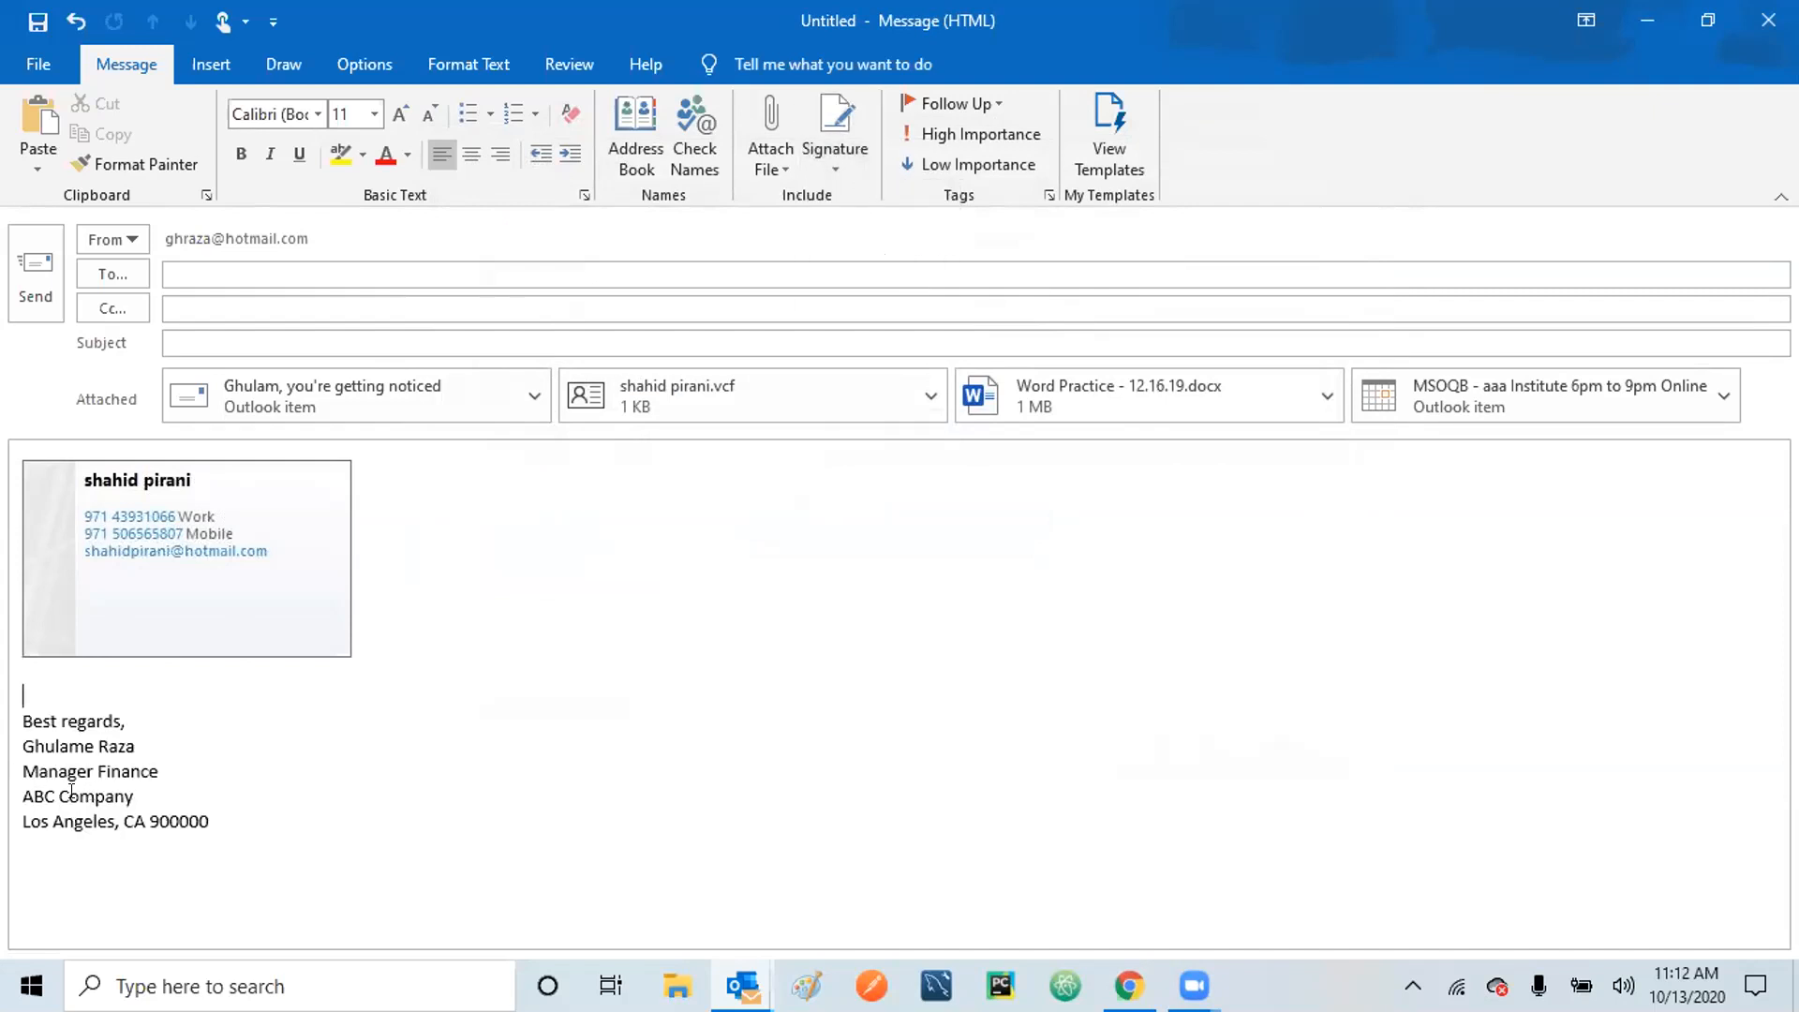
pyautogui.click(797, 304)
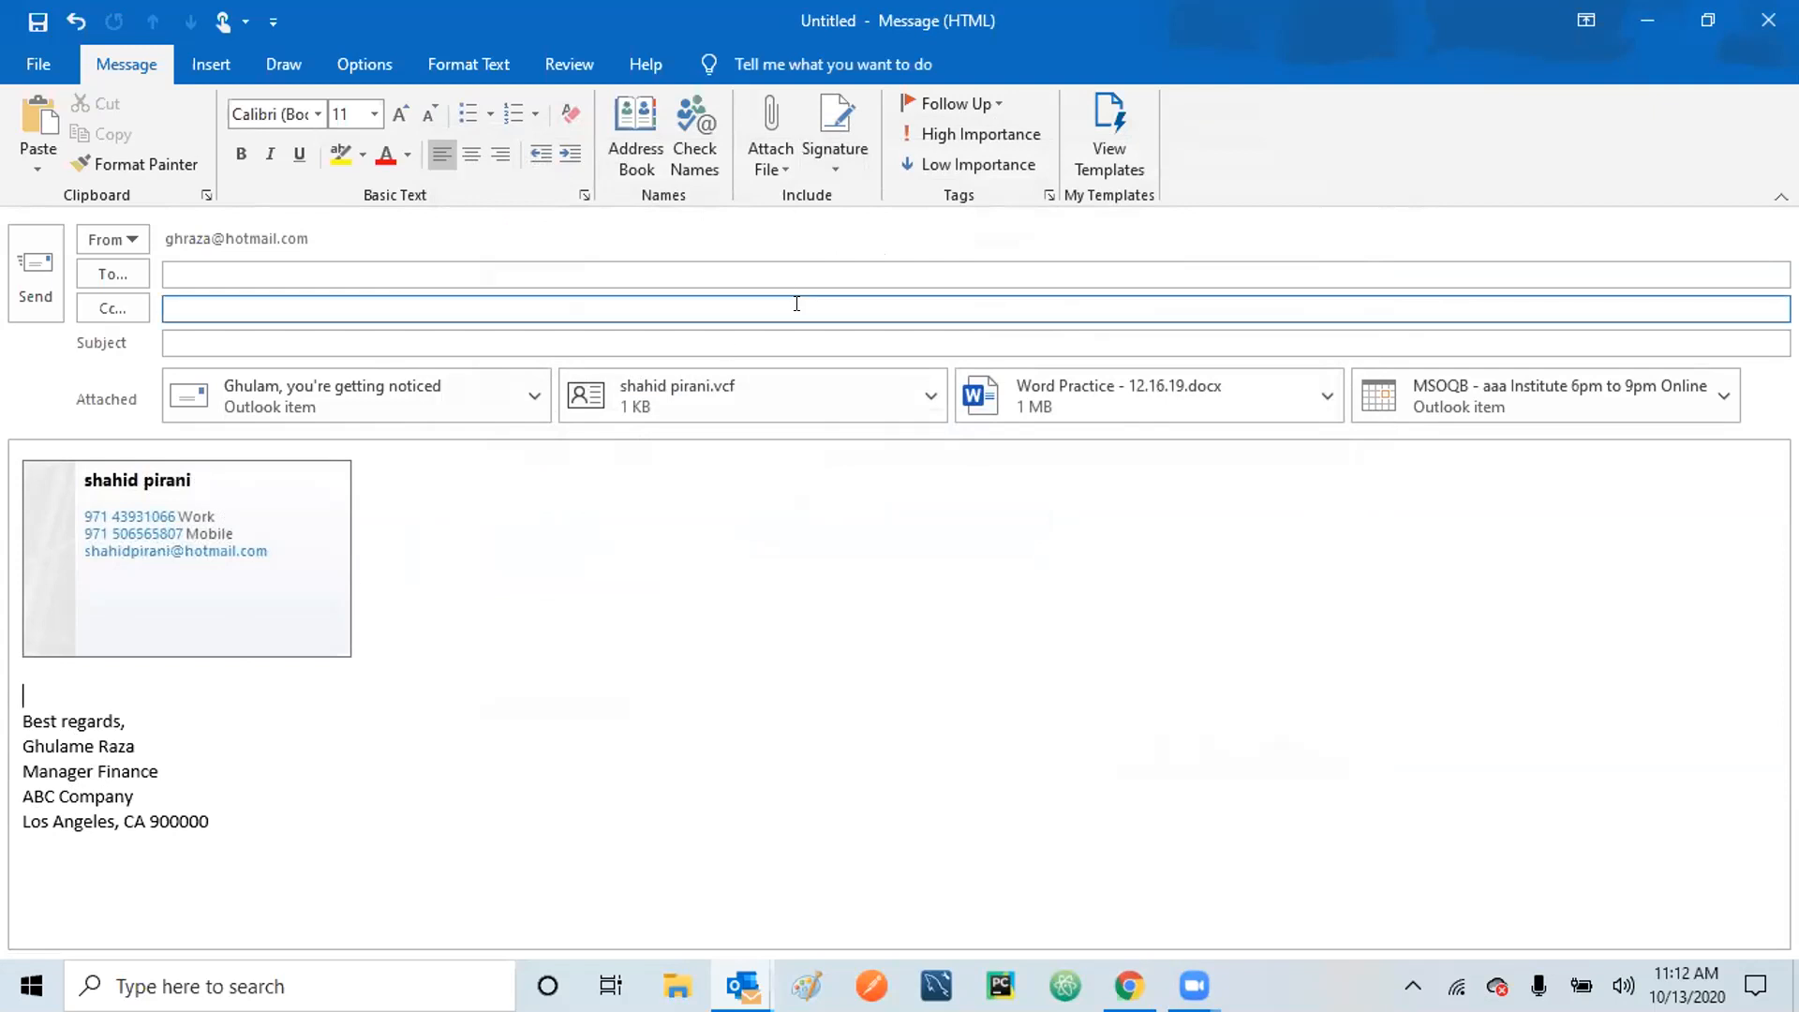
pyautogui.click(841, 172)
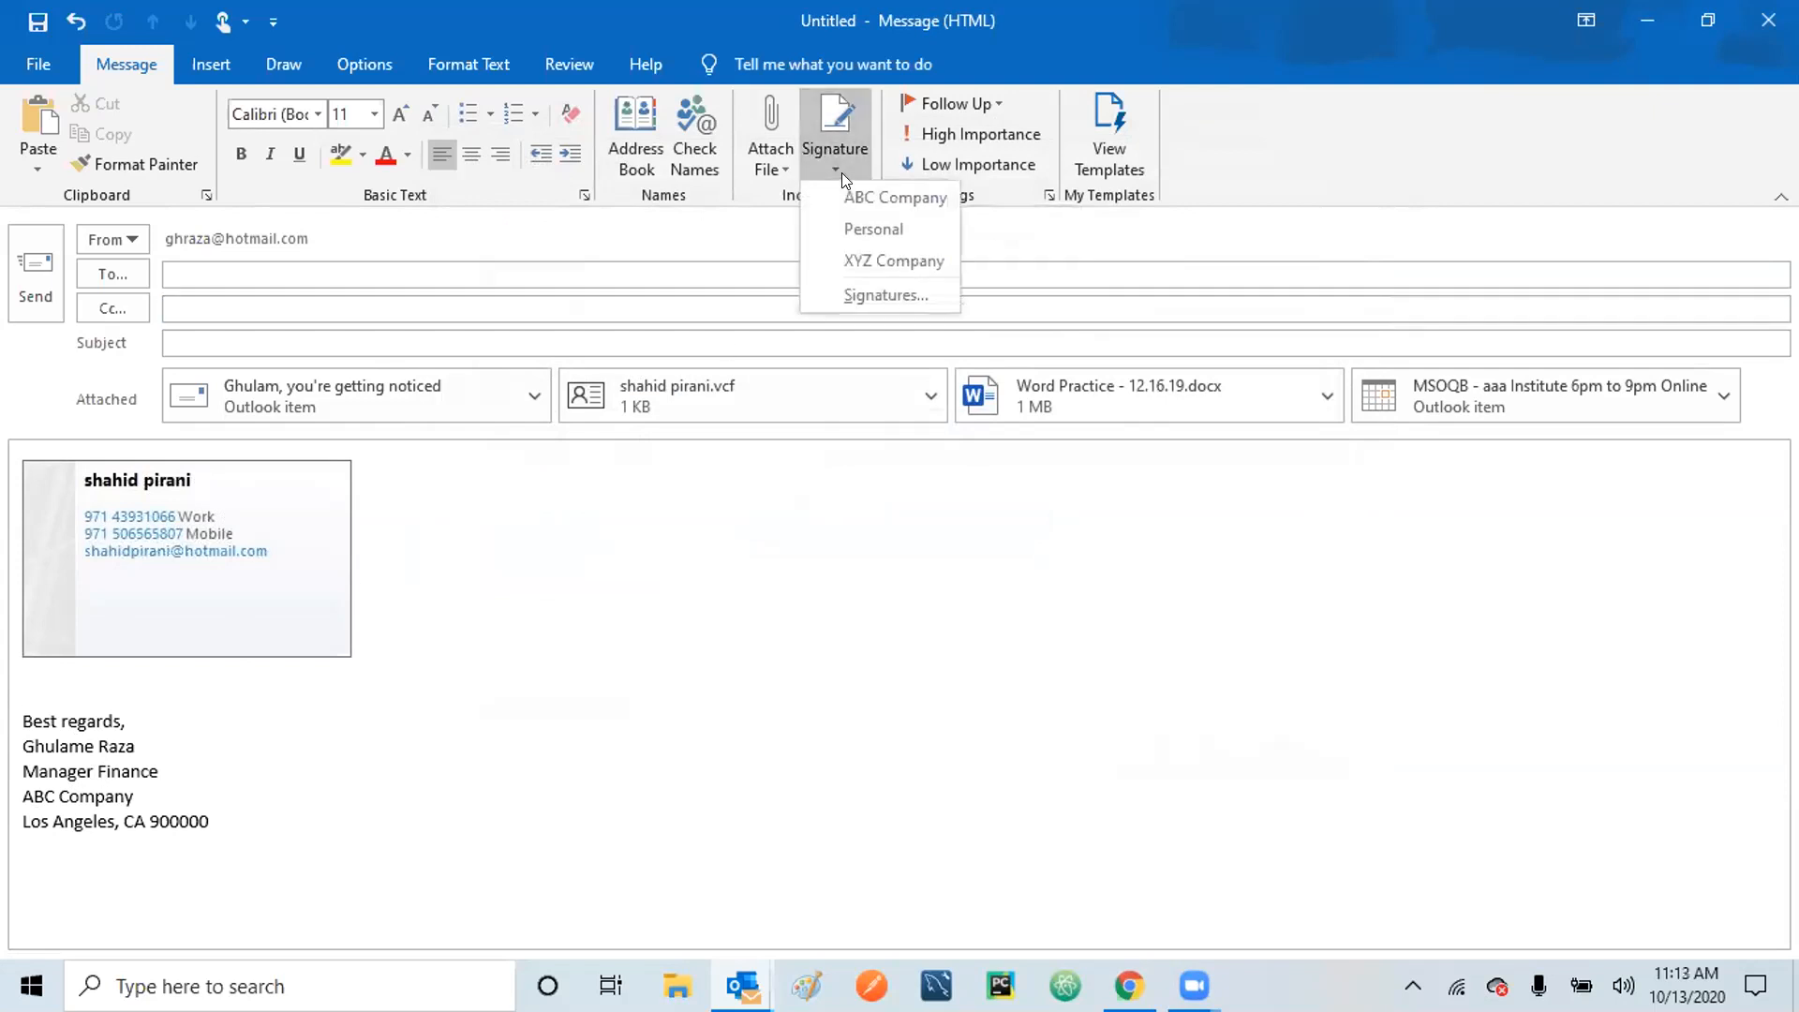
pyautogui.click(896, 261)
# Replace the XYZ Company signature with the one-line Personal signature.
pyautogui.click(24, 699)
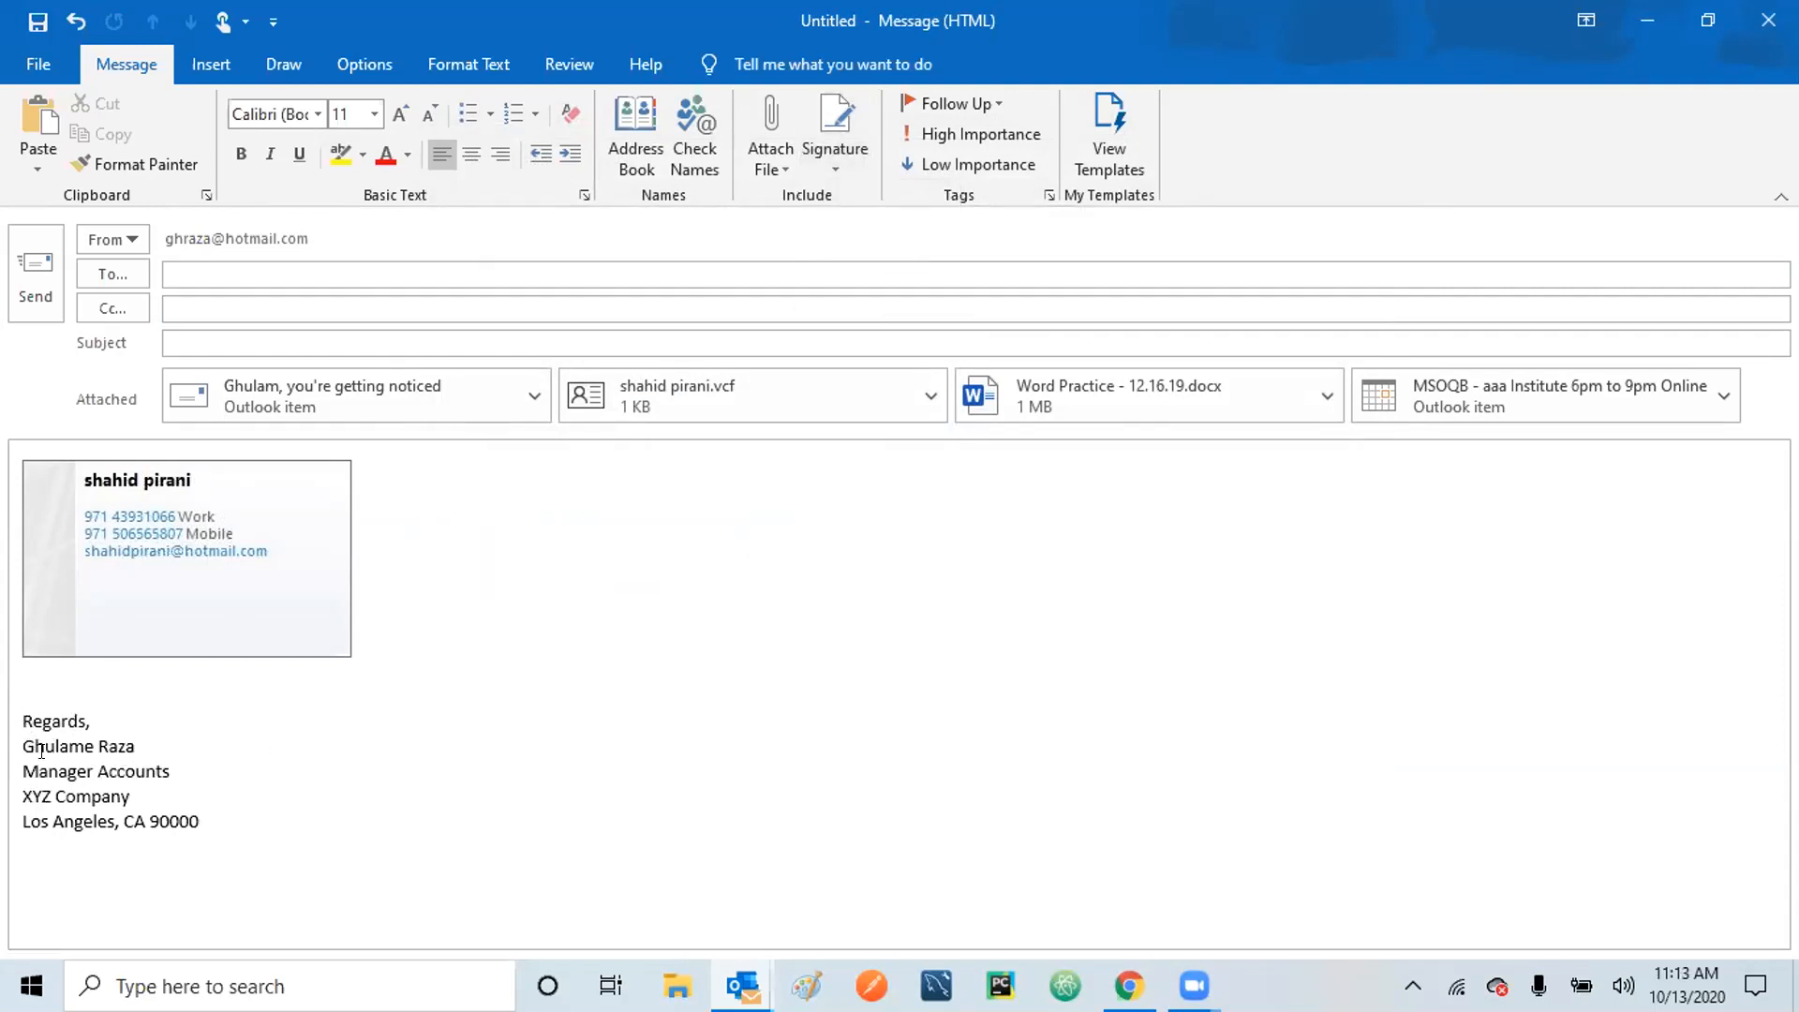
pyautogui.click(834, 171)
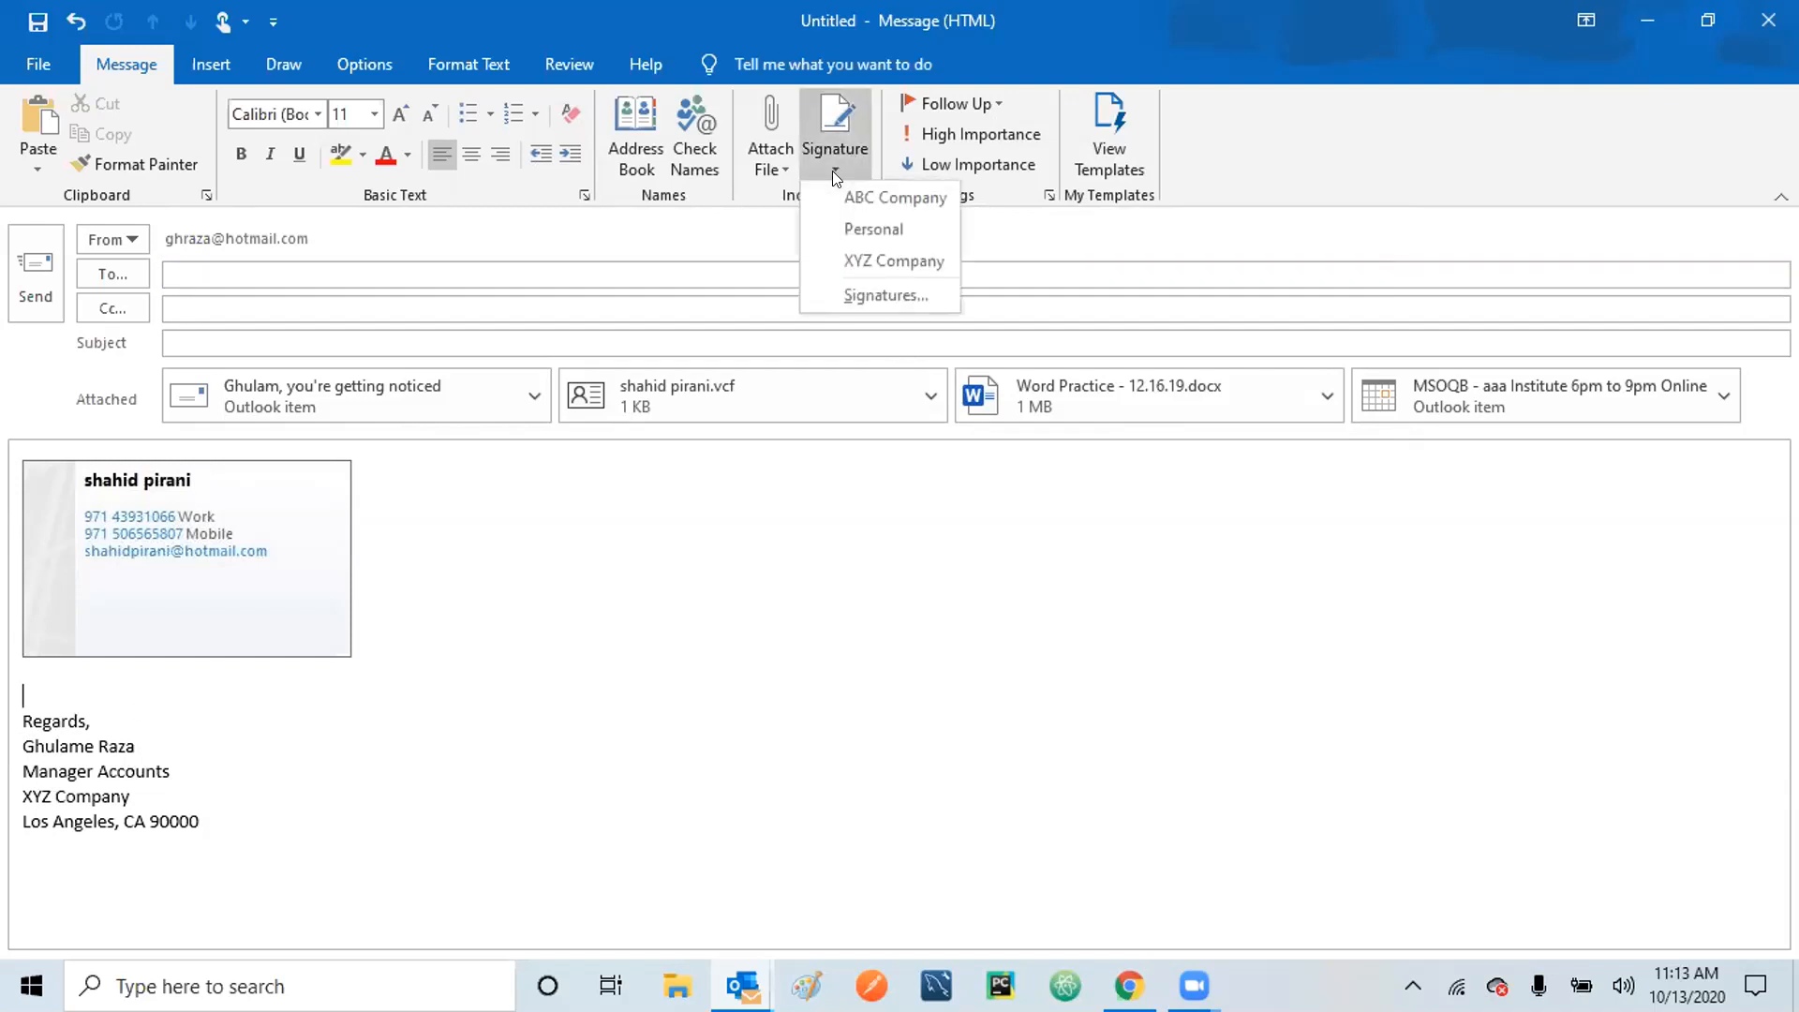
pyautogui.click(846, 229)
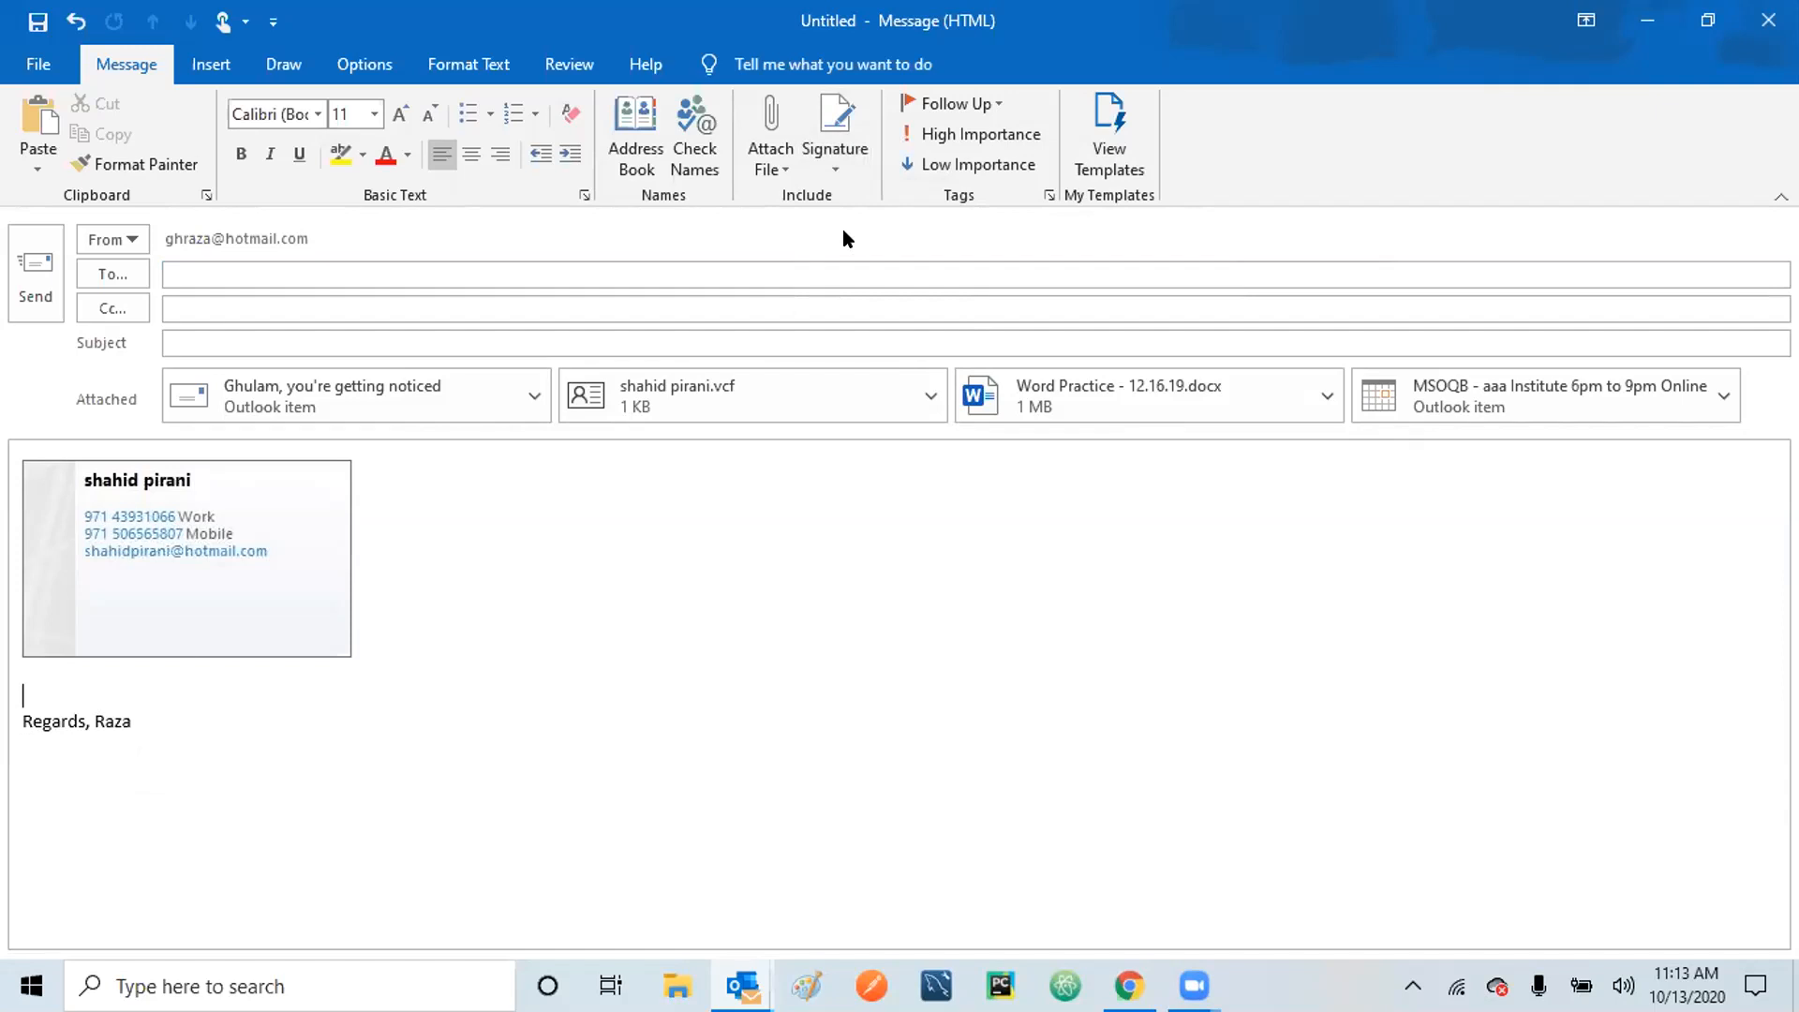
pyautogui.click(832, 159)
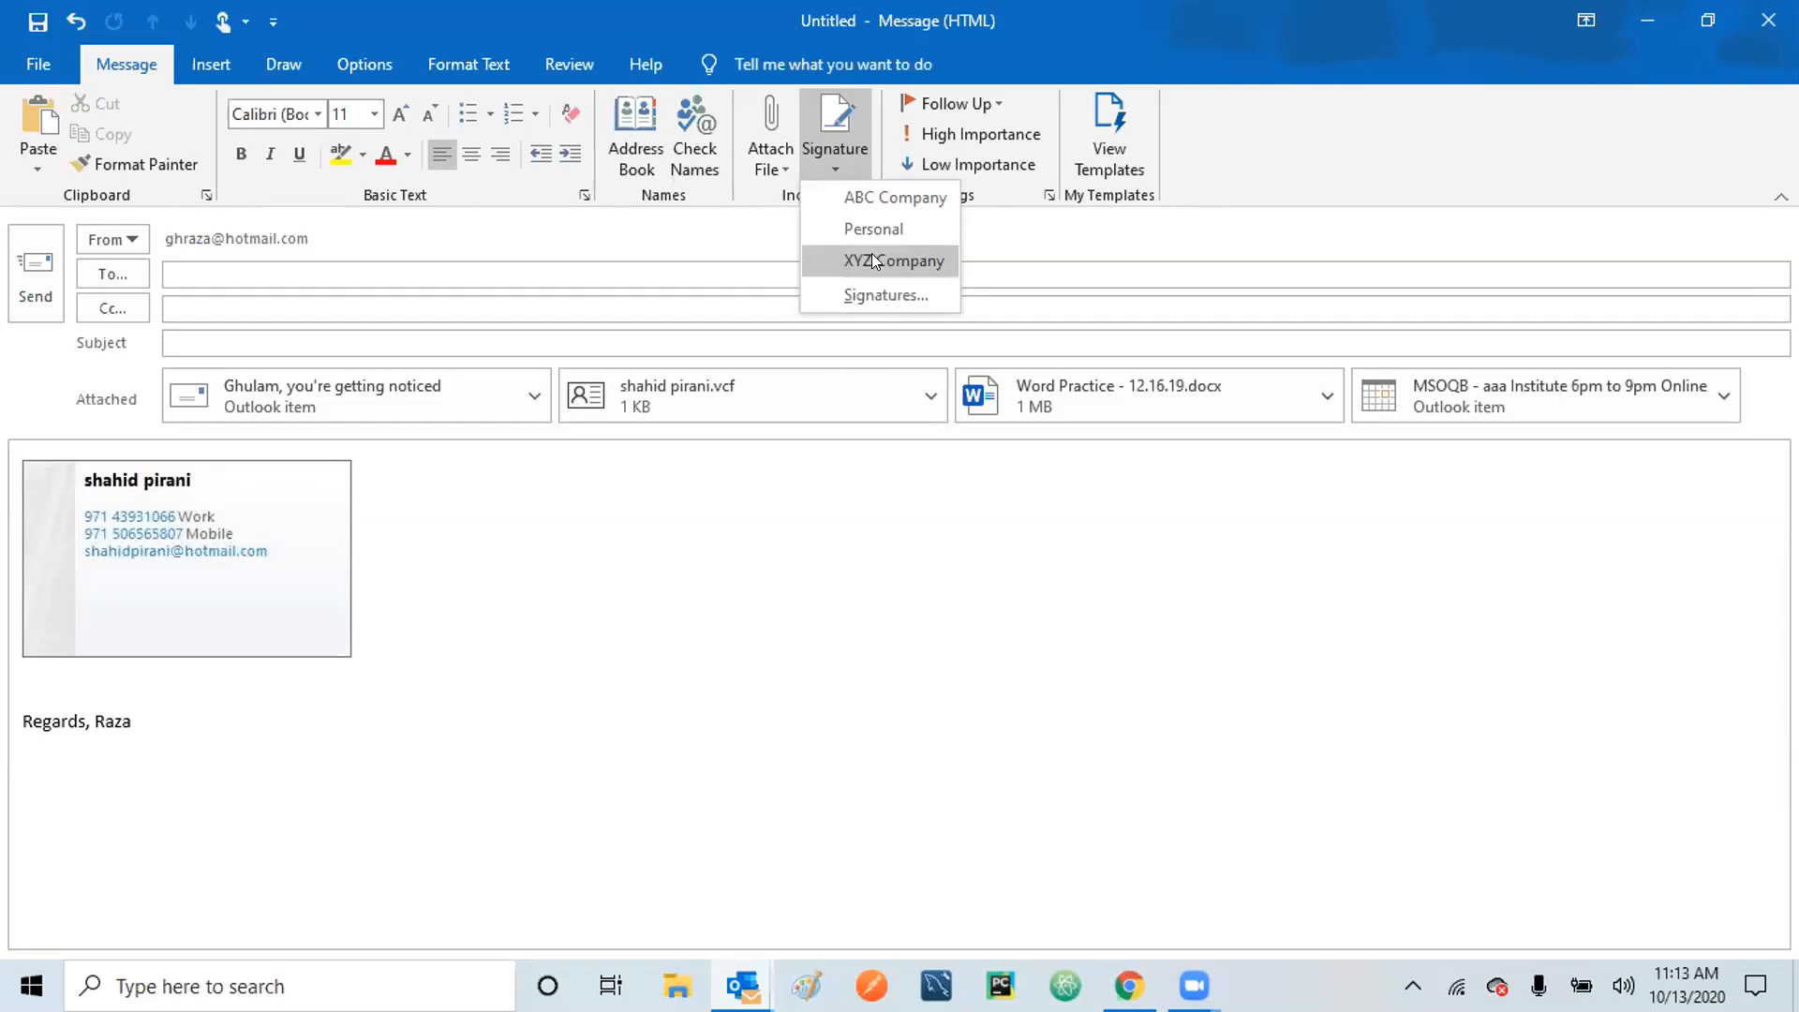
pyautogui.click(843, 698)
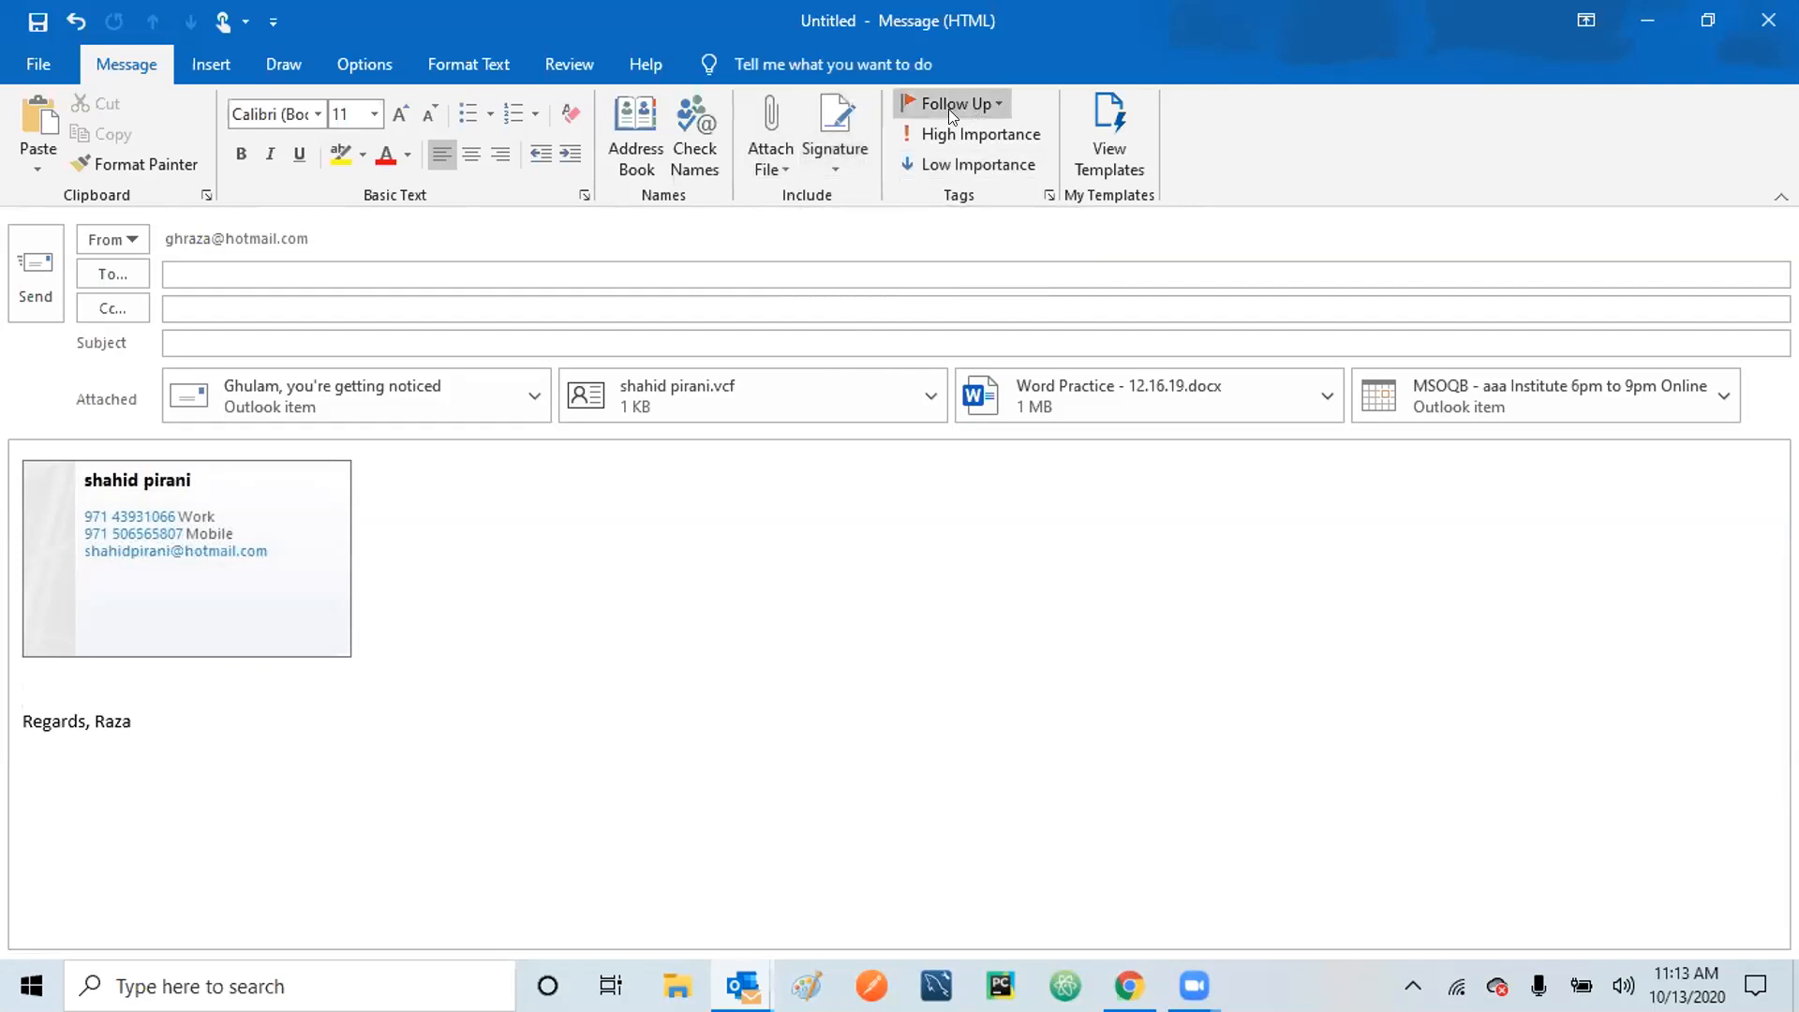
pyautogui.click(993, 105)
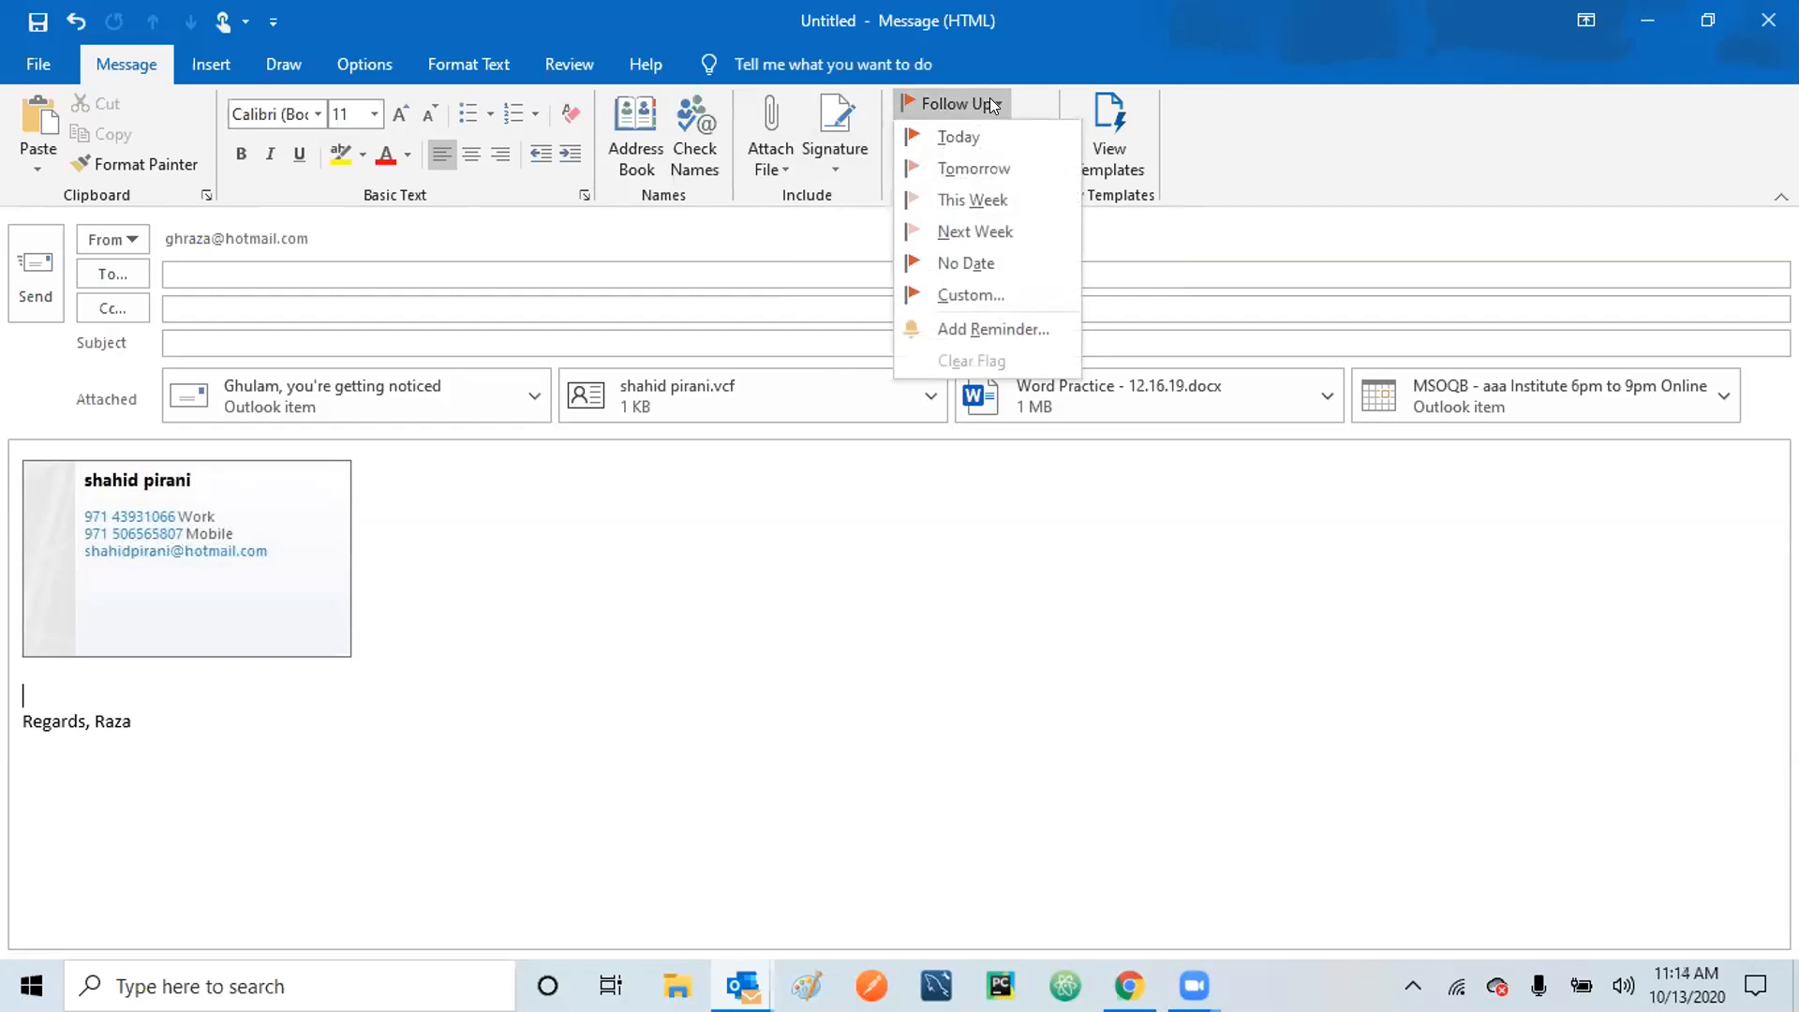
pyautogui.click(994, 105)
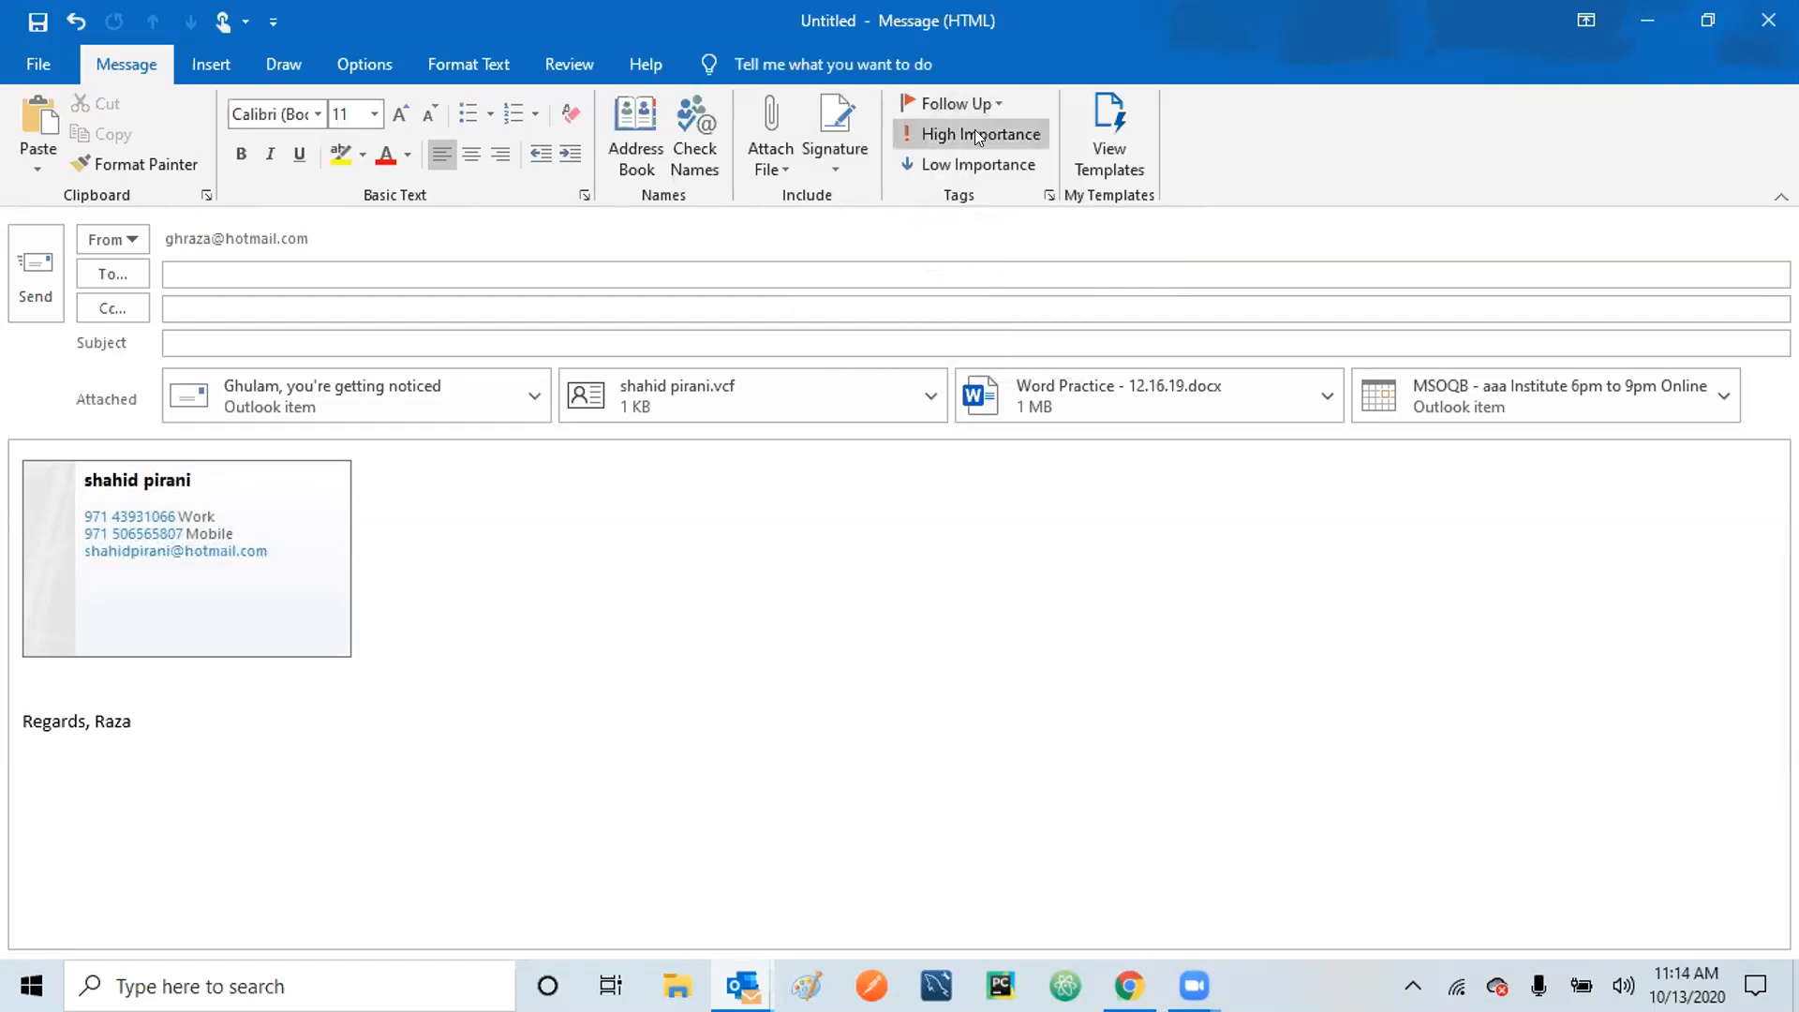
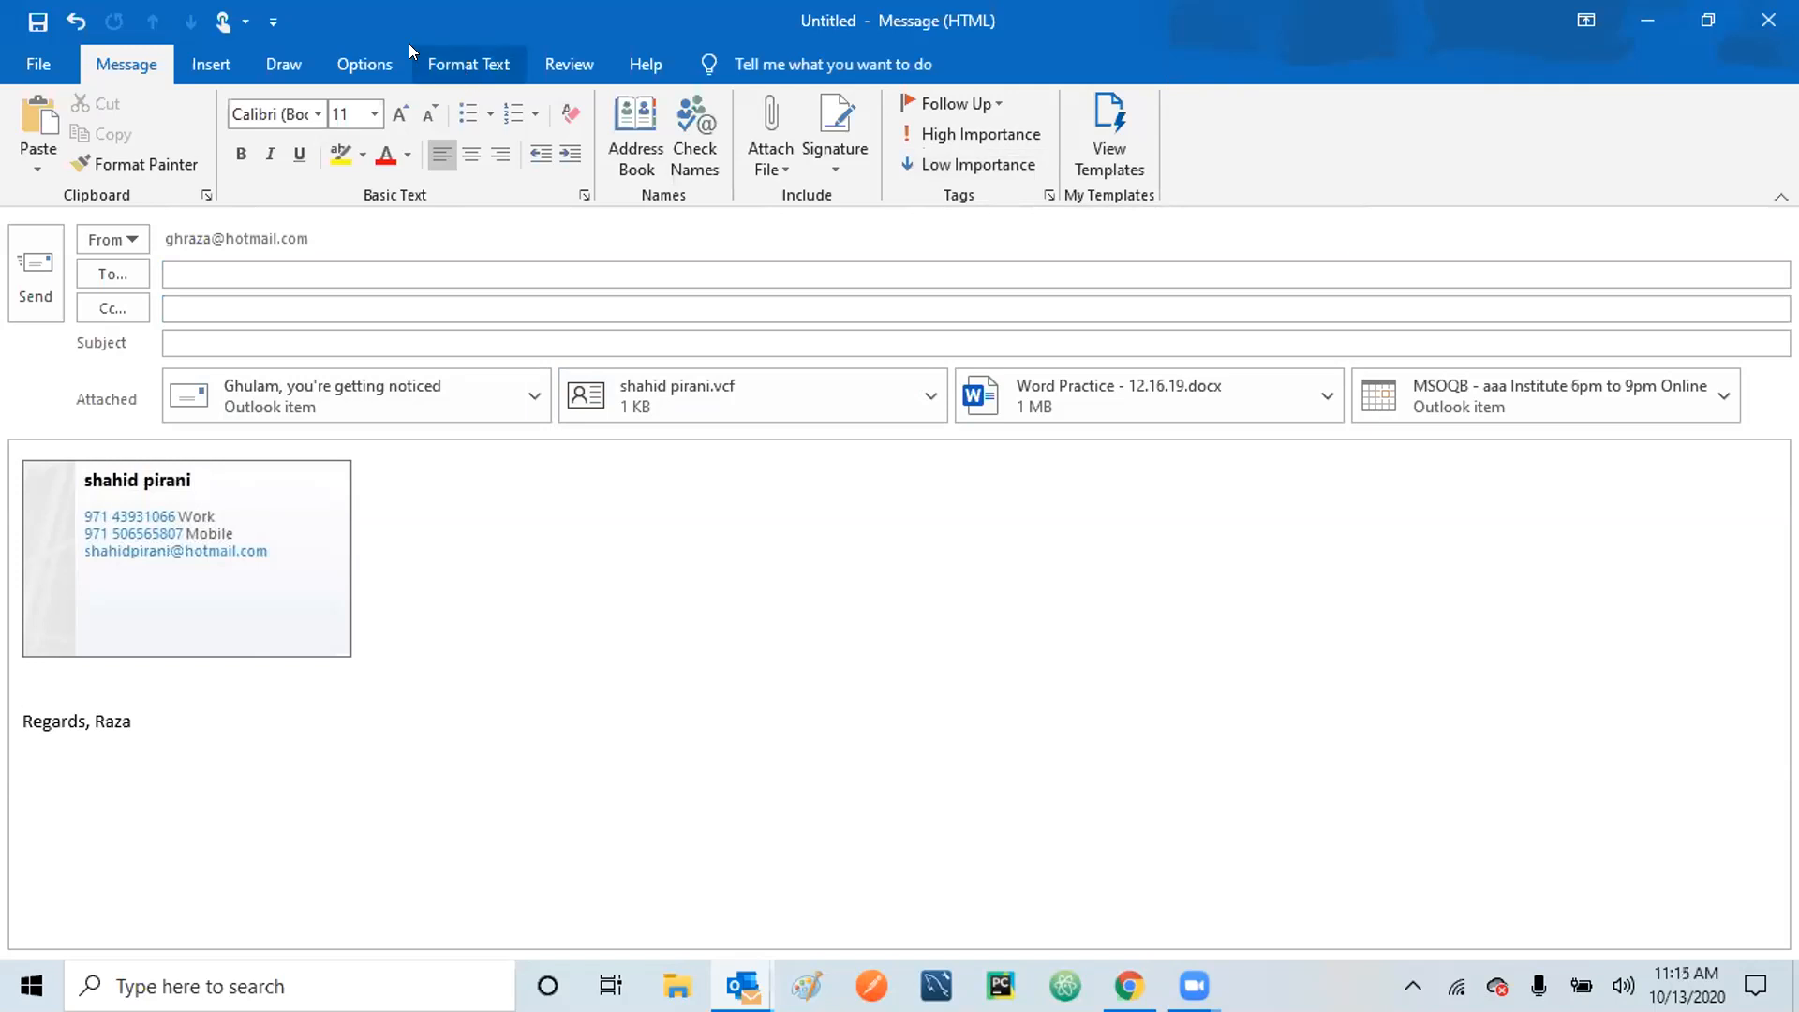
# Pick the yellow highlighter from the Draw tab and drag a wavy stroke beside the contact card.
pyautogui.click(182, 70)
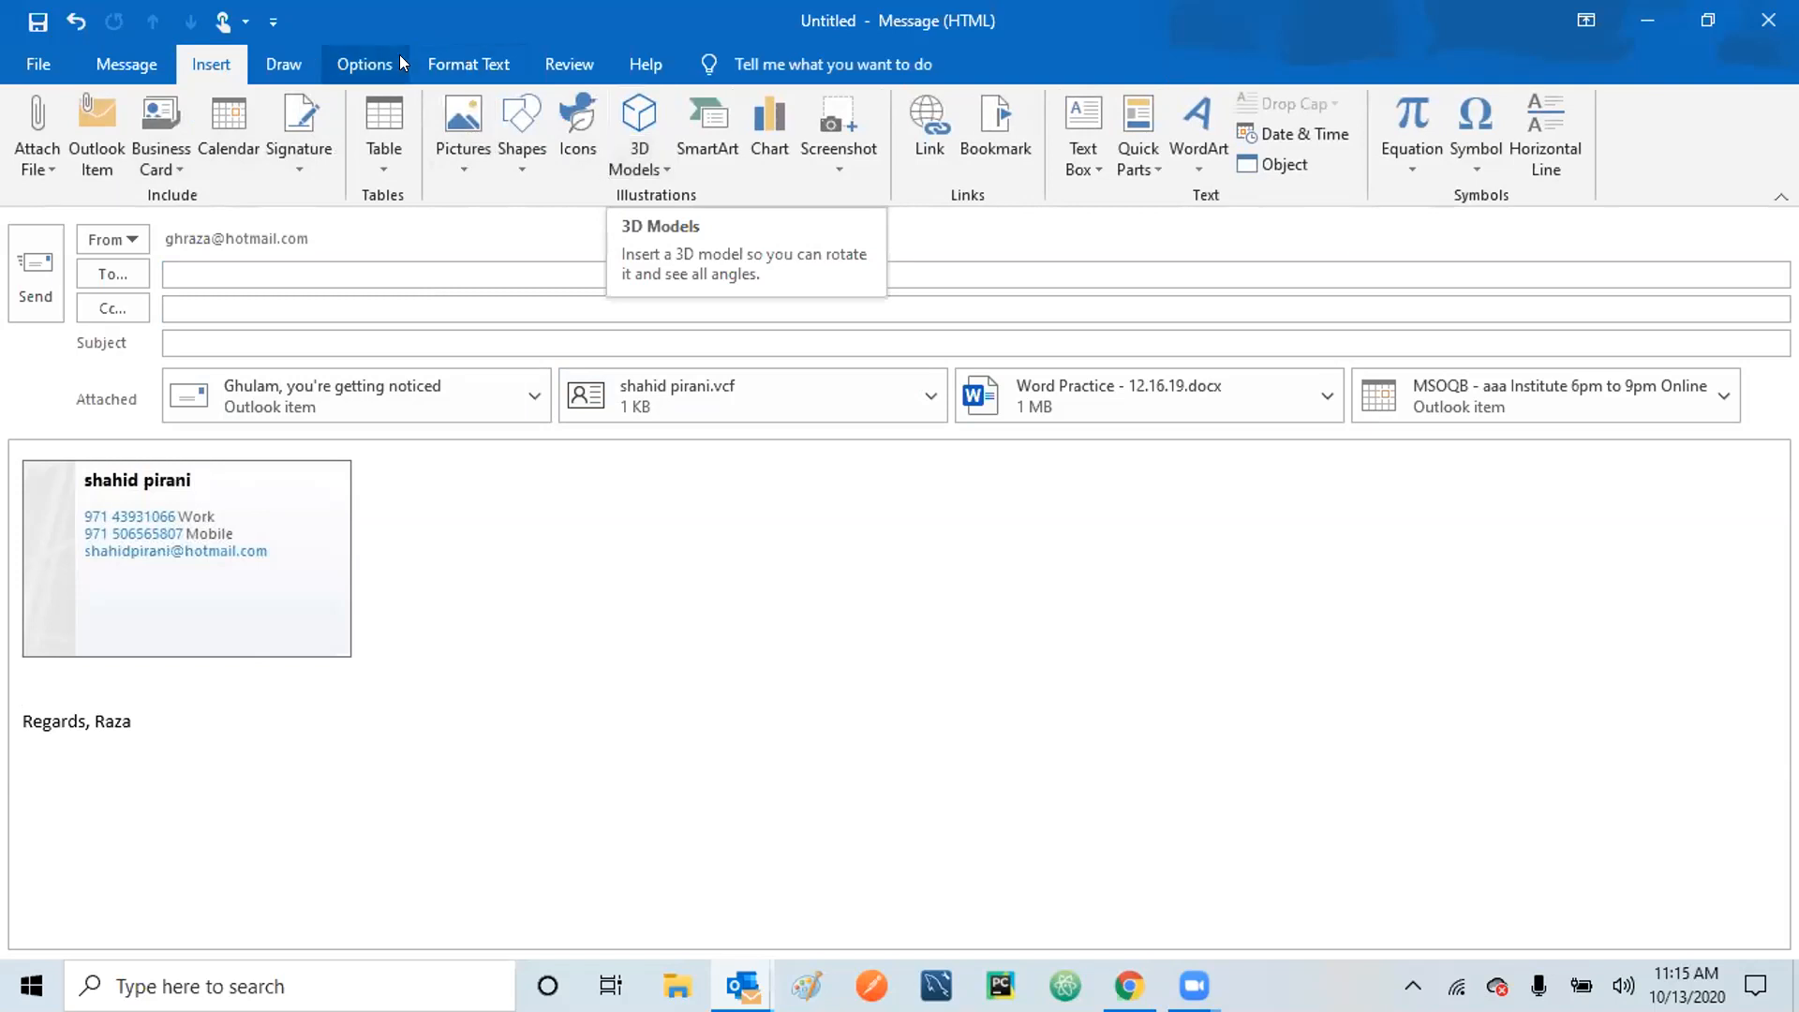
pyautogui.click(297, 58)
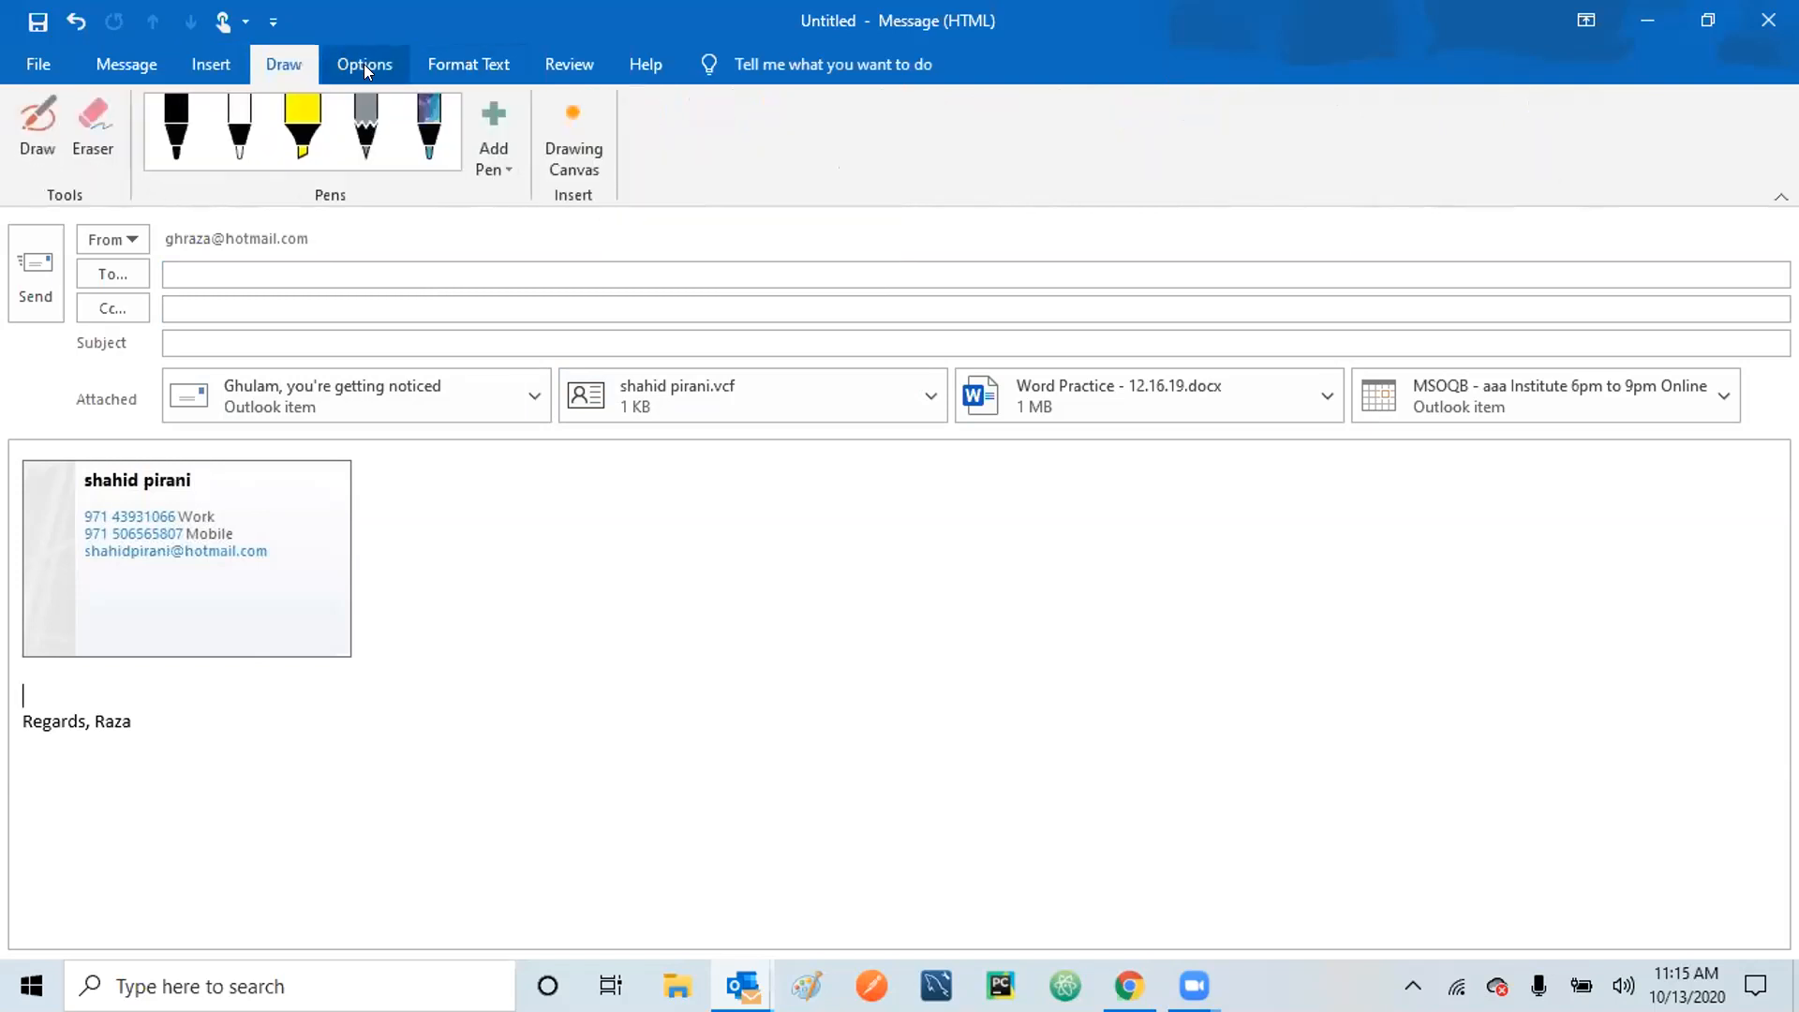
pyautogui.click(303, 134)
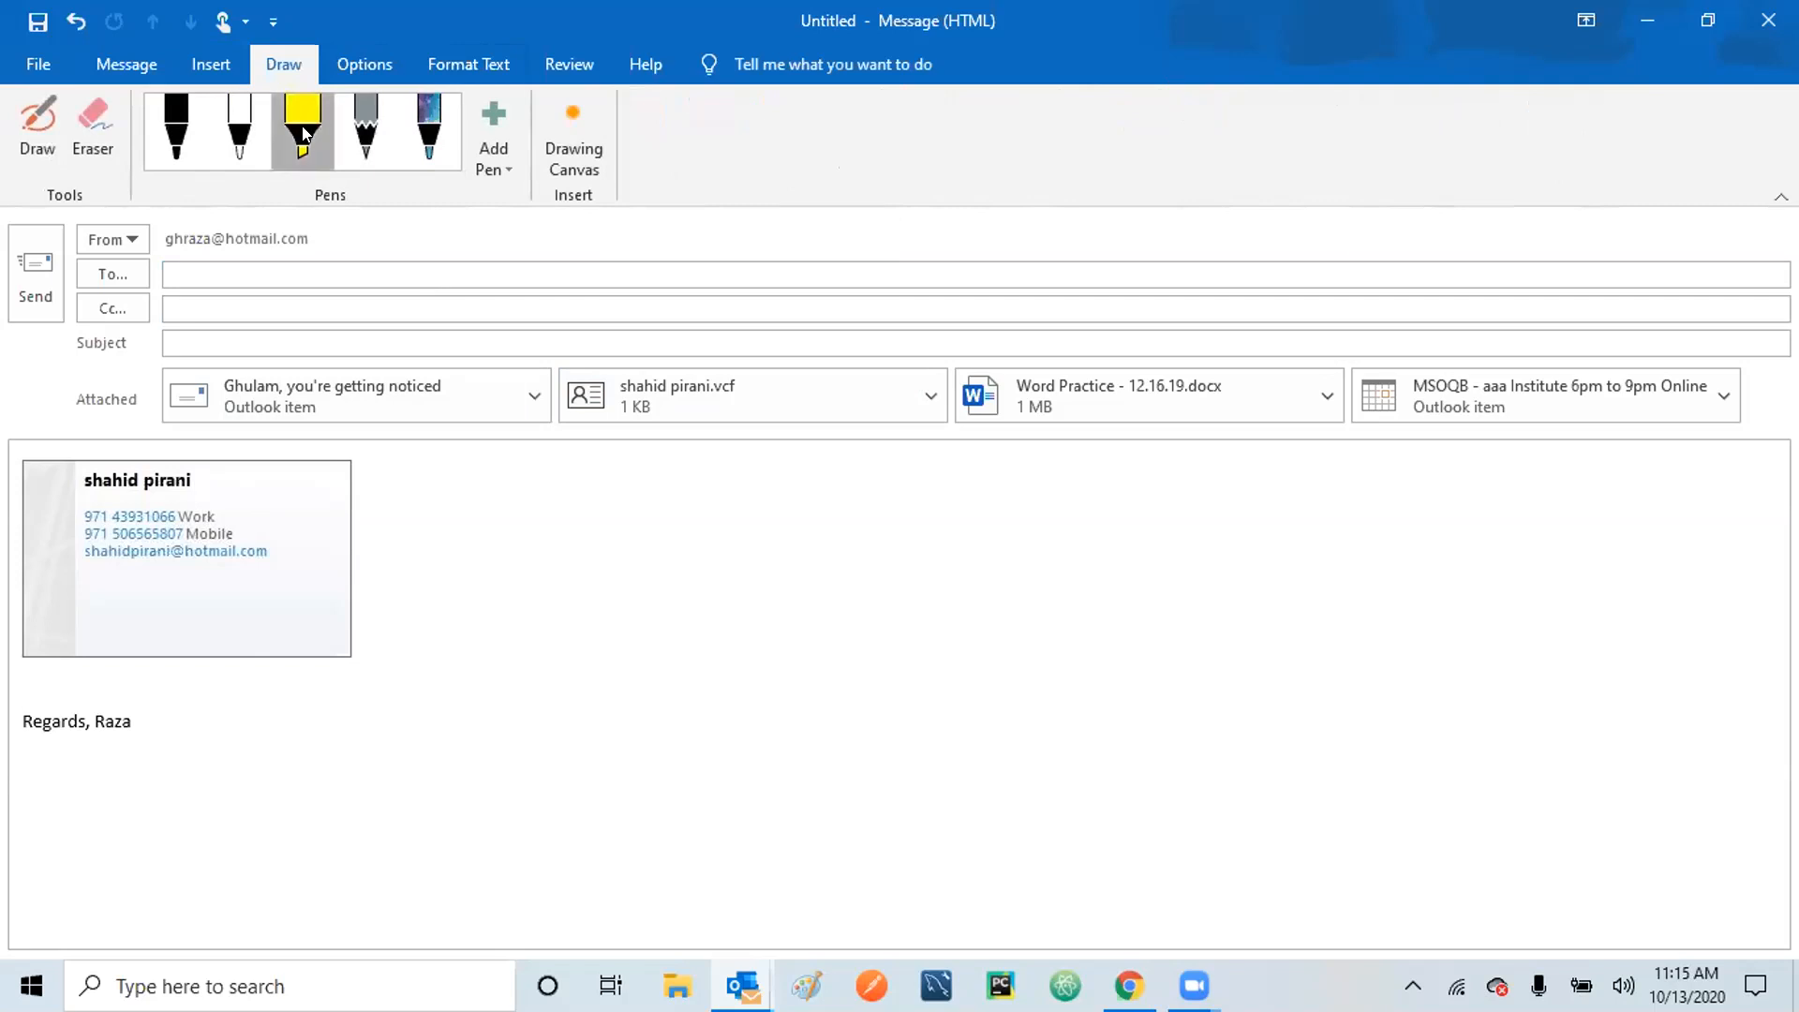
pyautogui.moveTo(380, 563)
pyautogui.mouseDown()
pyautogui.moveTo(748, 619)
pyautogui.moveTo(834, 613)
pyautogui.mouseUp()
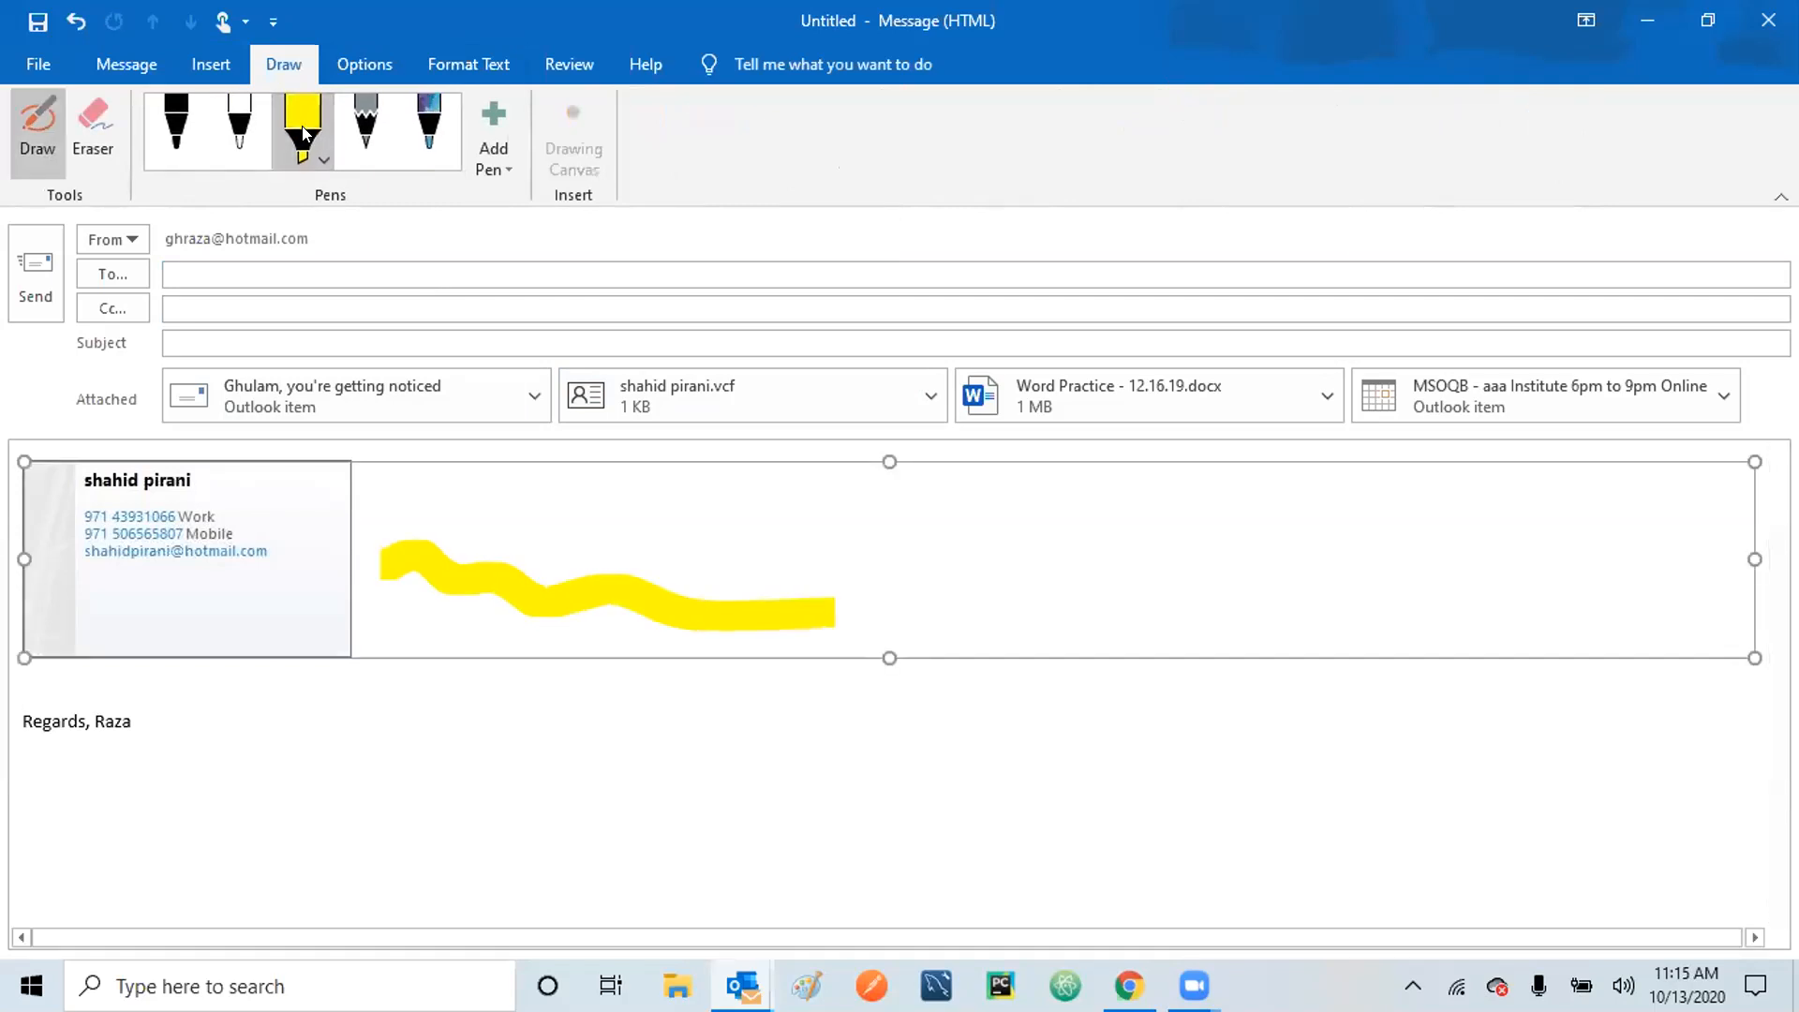
pyautogui.click(434, 738)
pyautogui.click(323, 160)
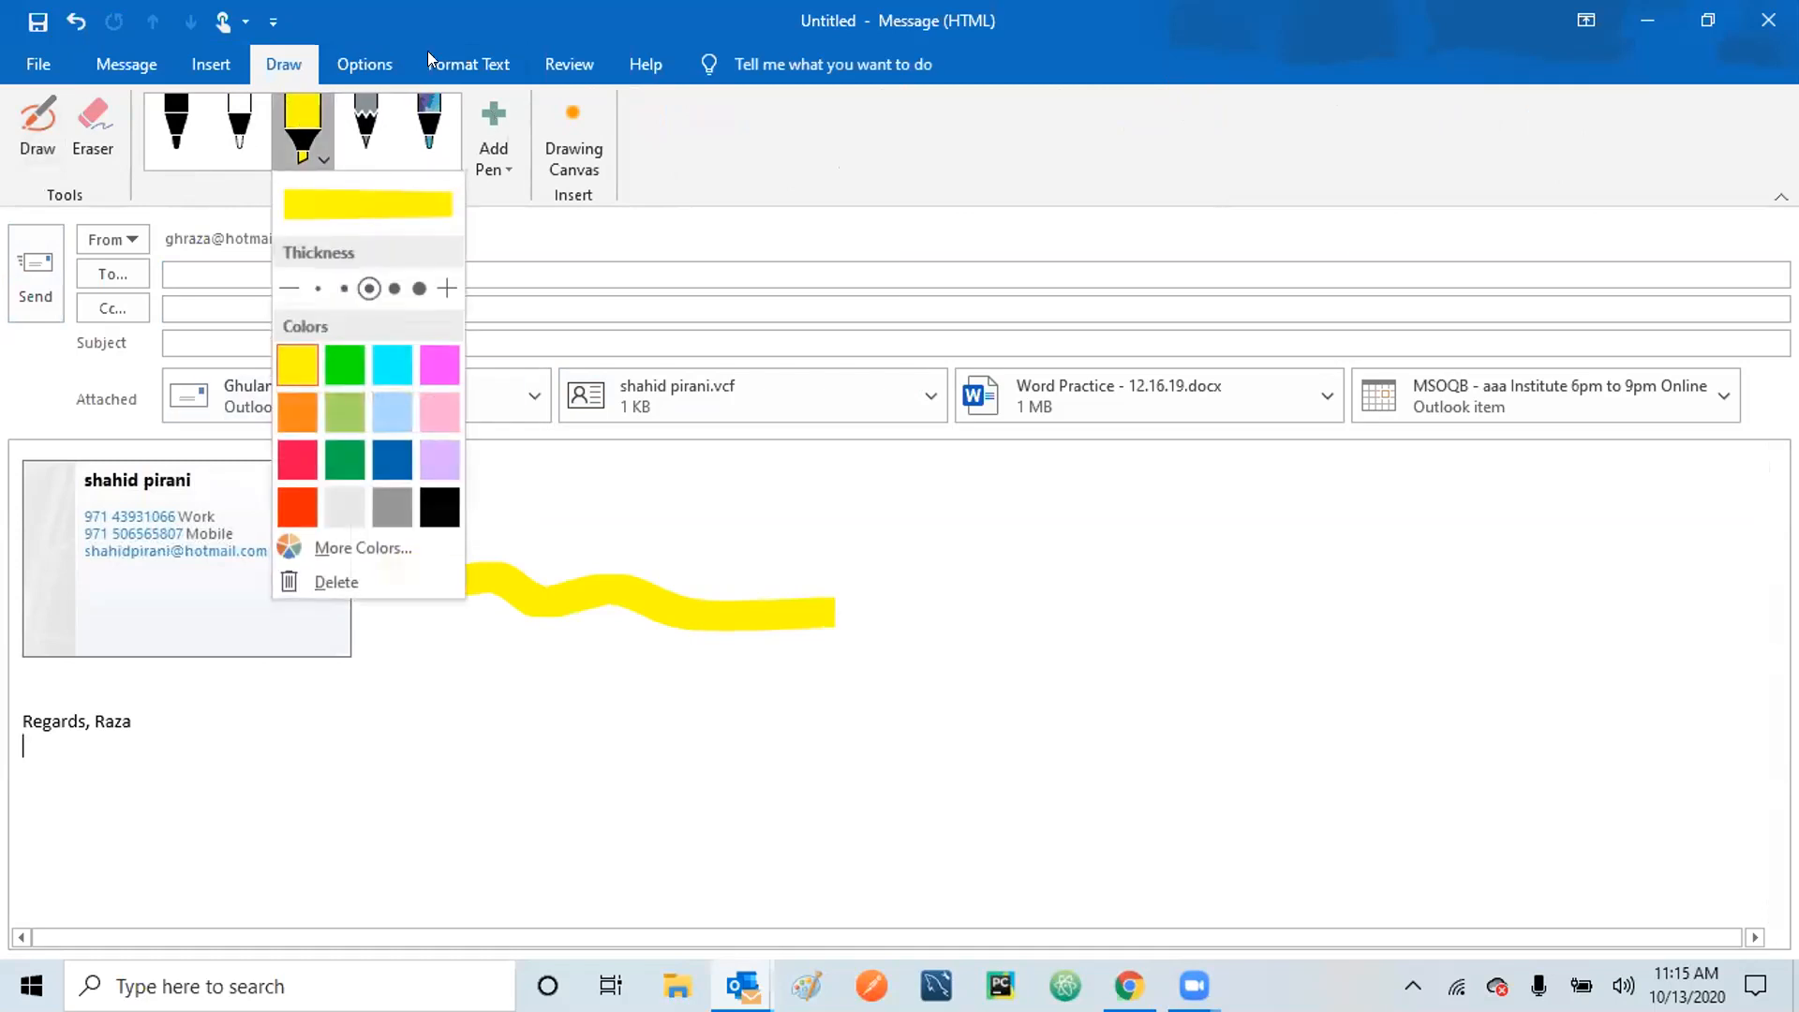
pyautogui.click(364, 64)
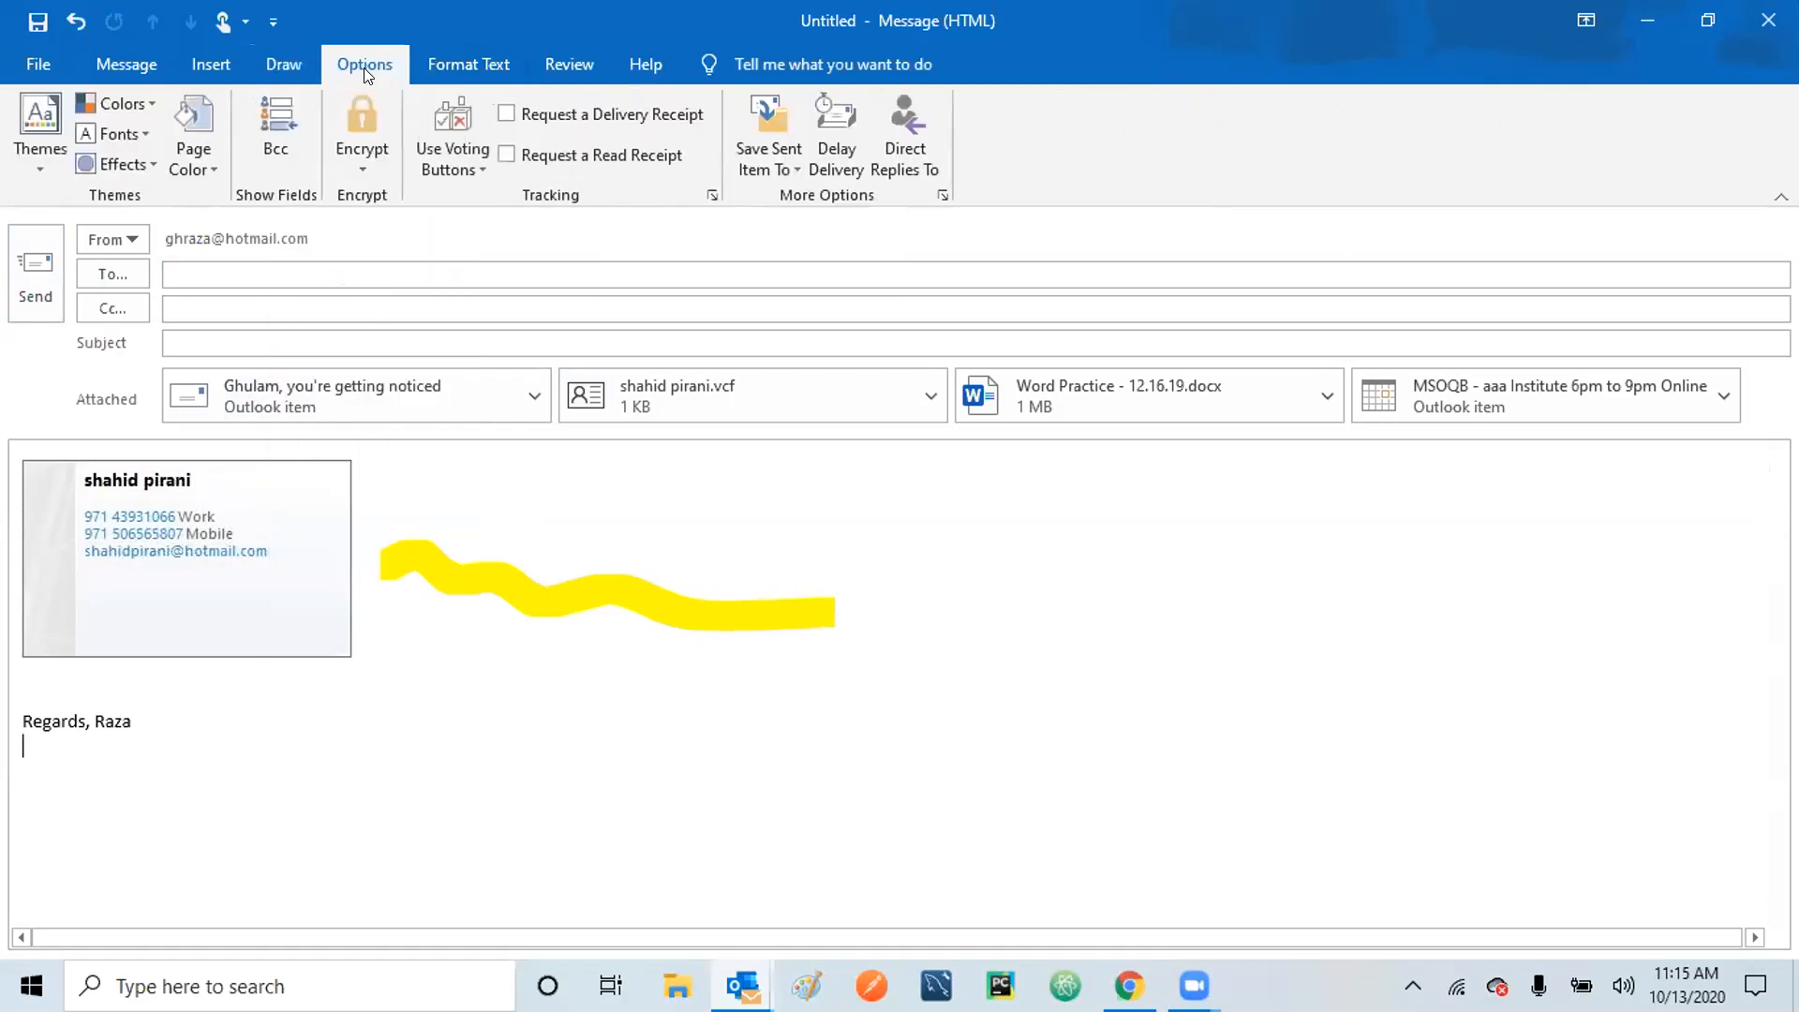
# Undo twice to remove the yellow highlighter stroke from the message body.
pyautogui.click(496, 554)
pyautogui.click(465, 691)
pyautogui.click(74, 22)
pyautogui.click(75, 23)
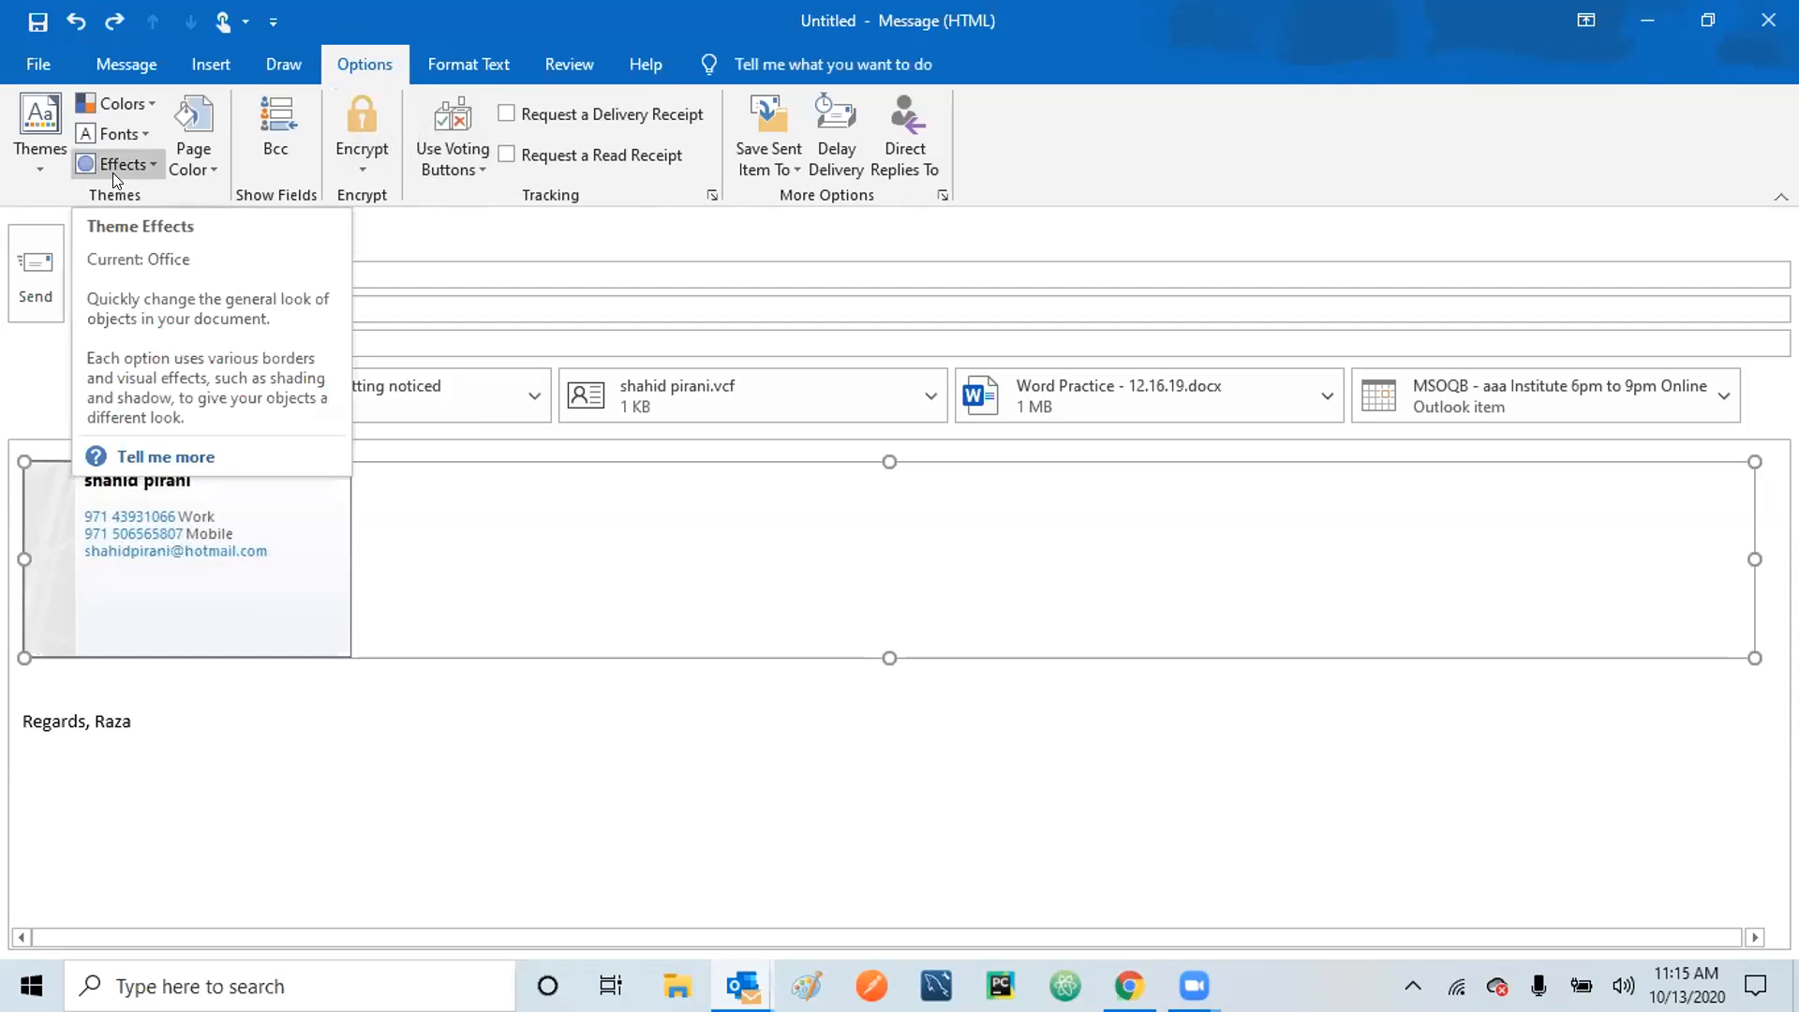
# Select the Galaxy 1 mm pen on the Draw tab.
pyautogui.click(473, 68)
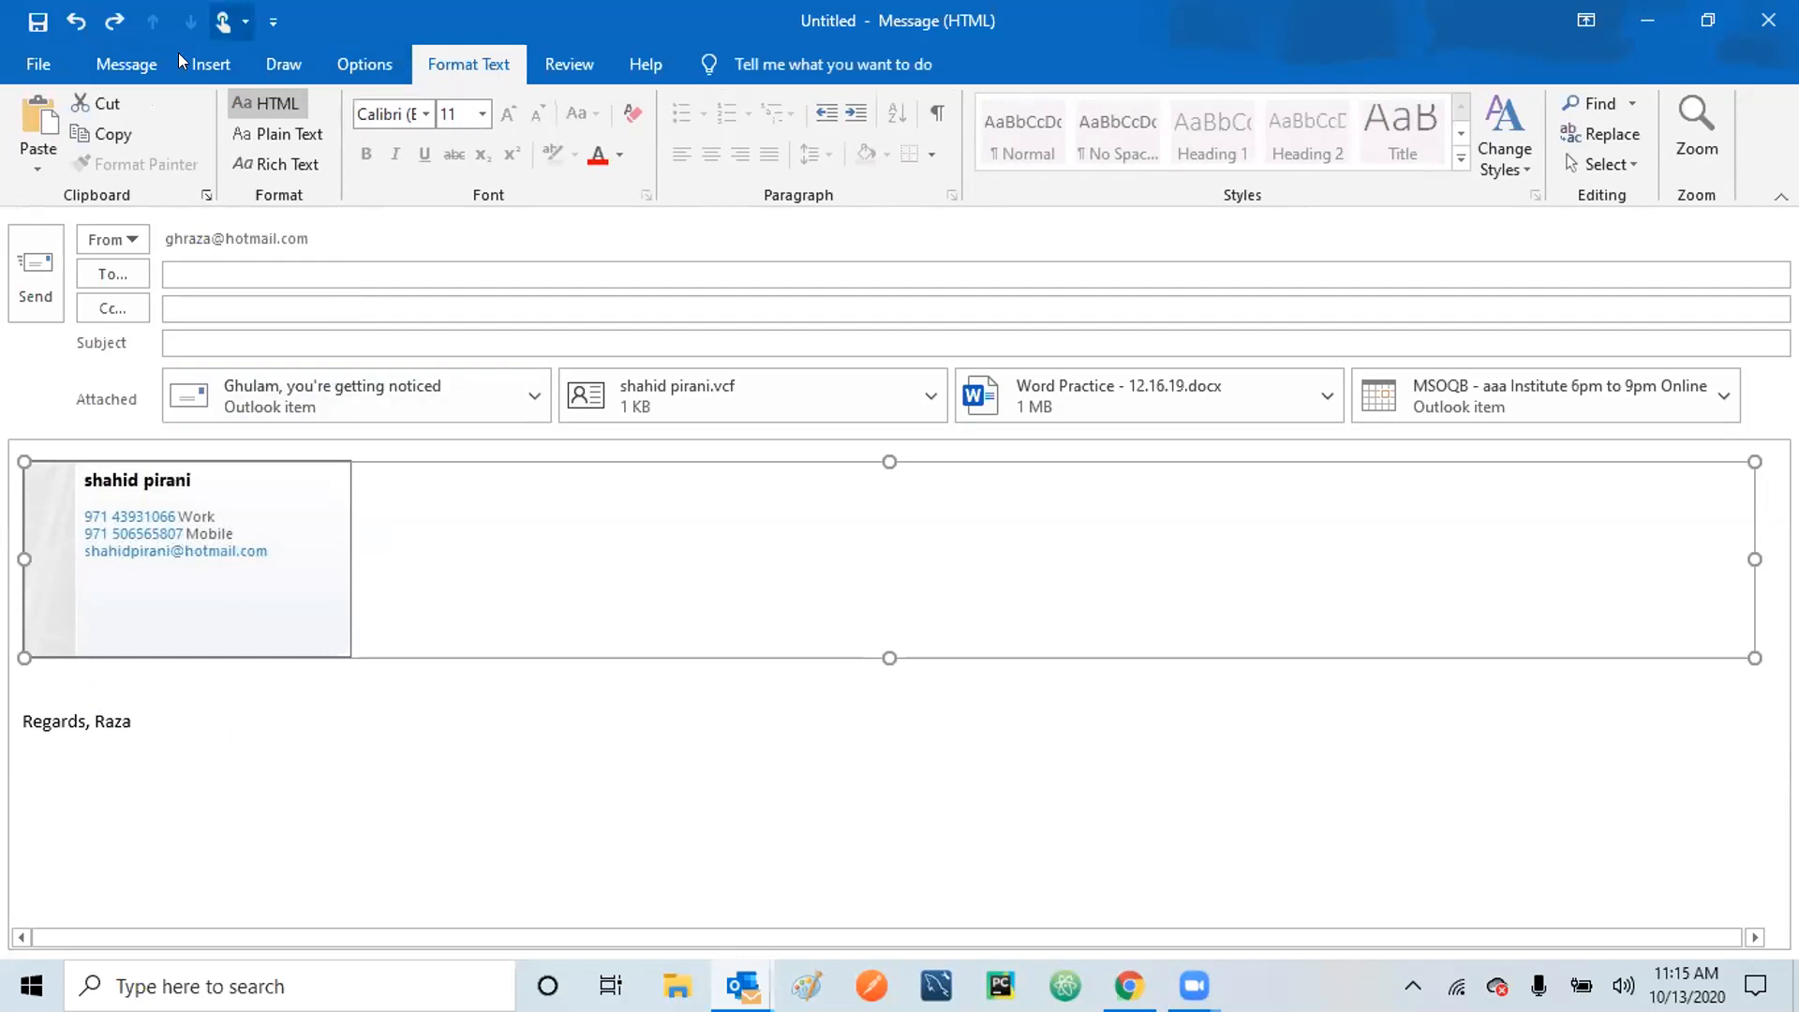
pyautogui.click(283, 67)
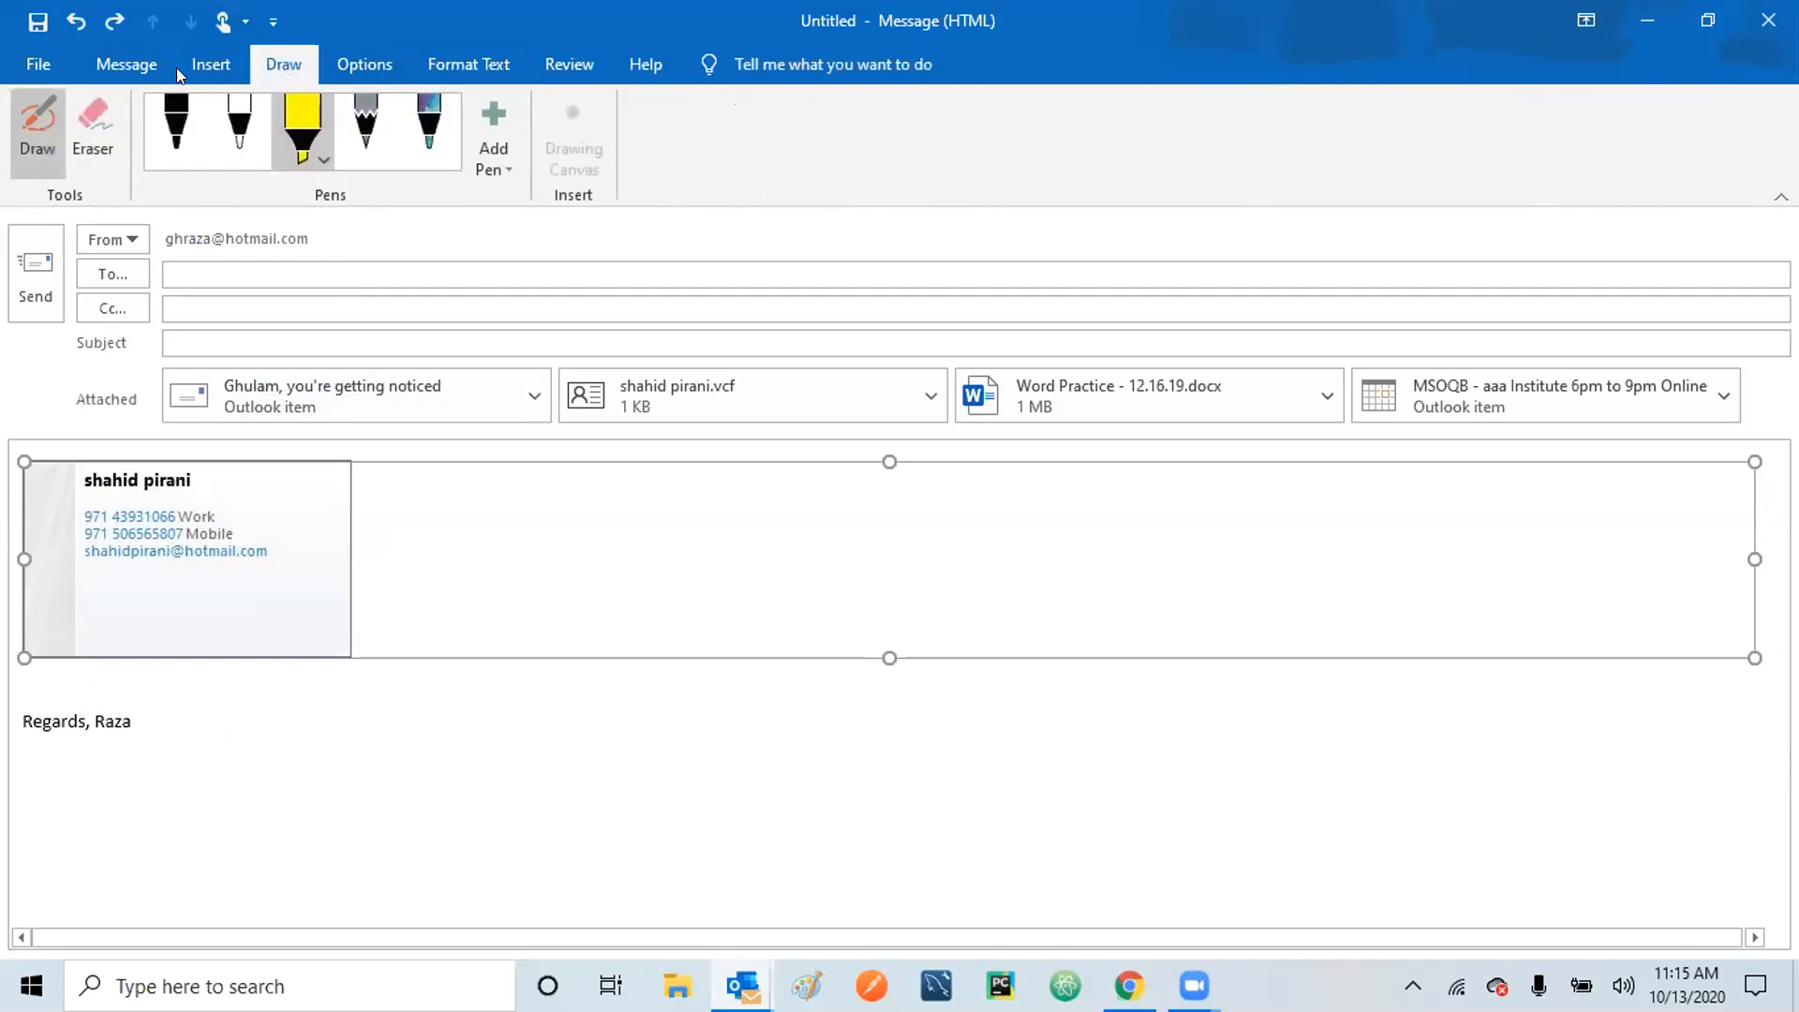
pyautogui.click(125, 66)
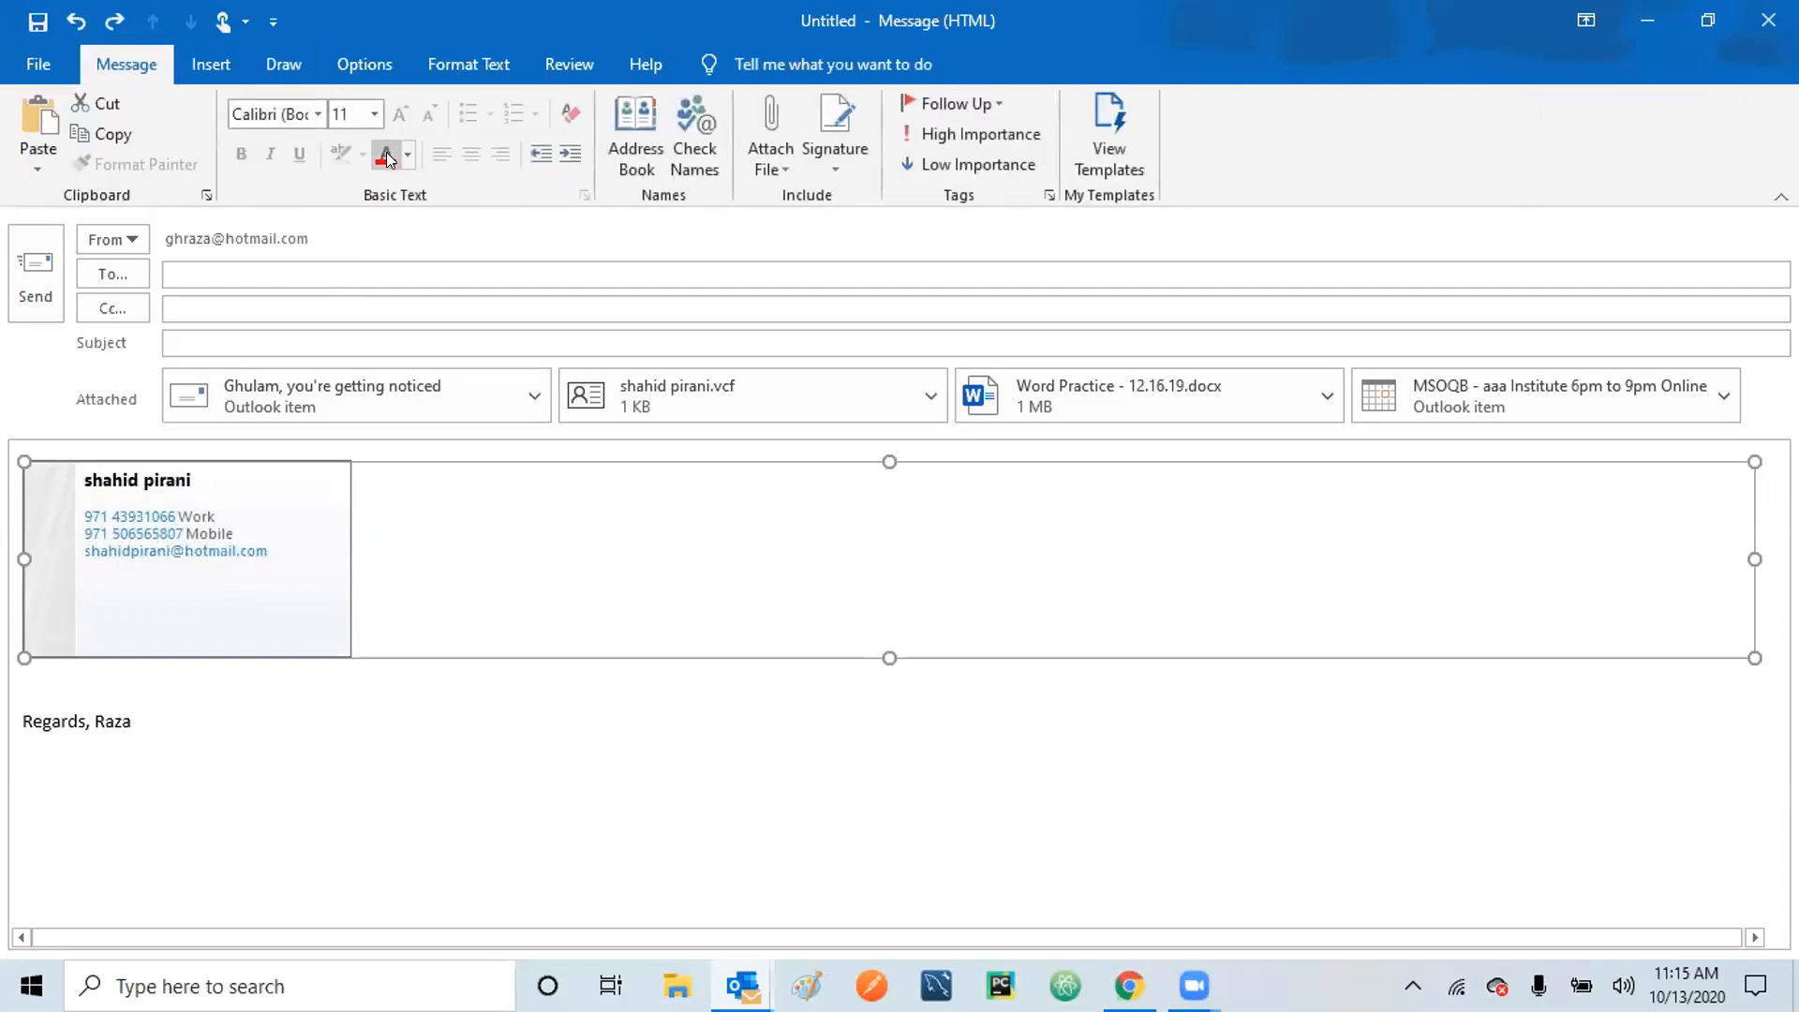
pyautogui.click(281, 62)
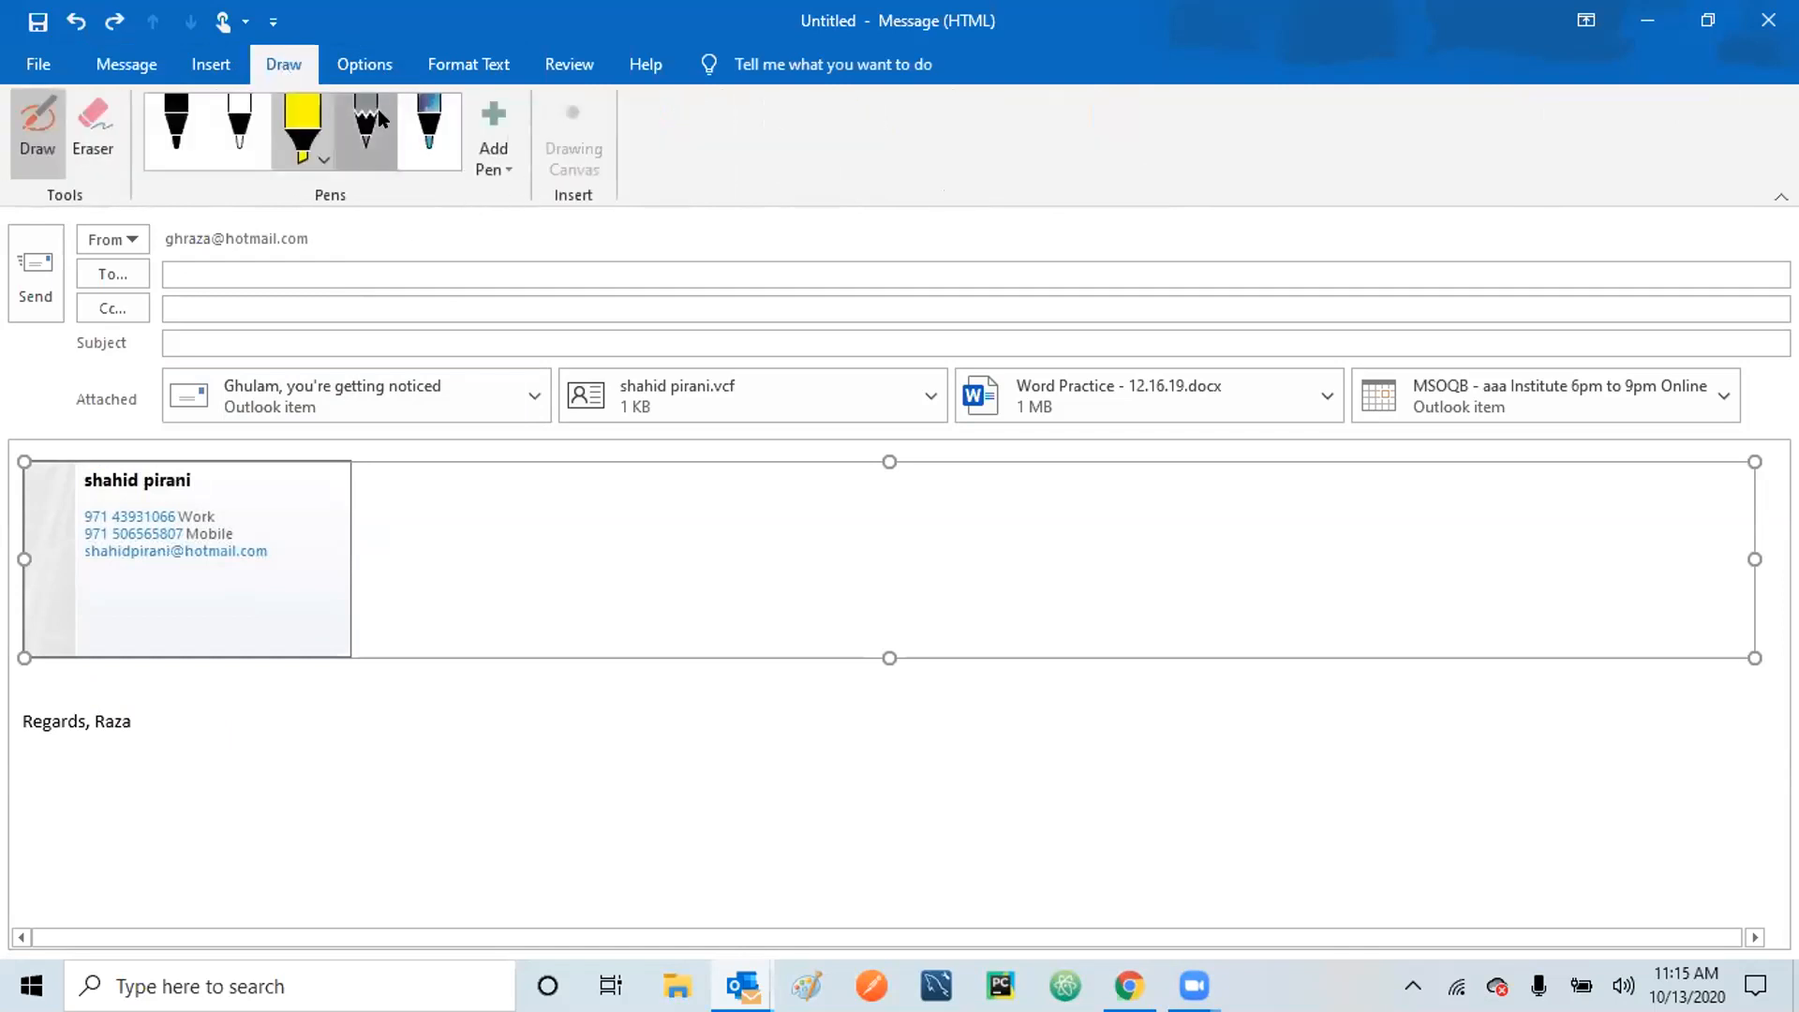
pyautogui.click(379, 108)
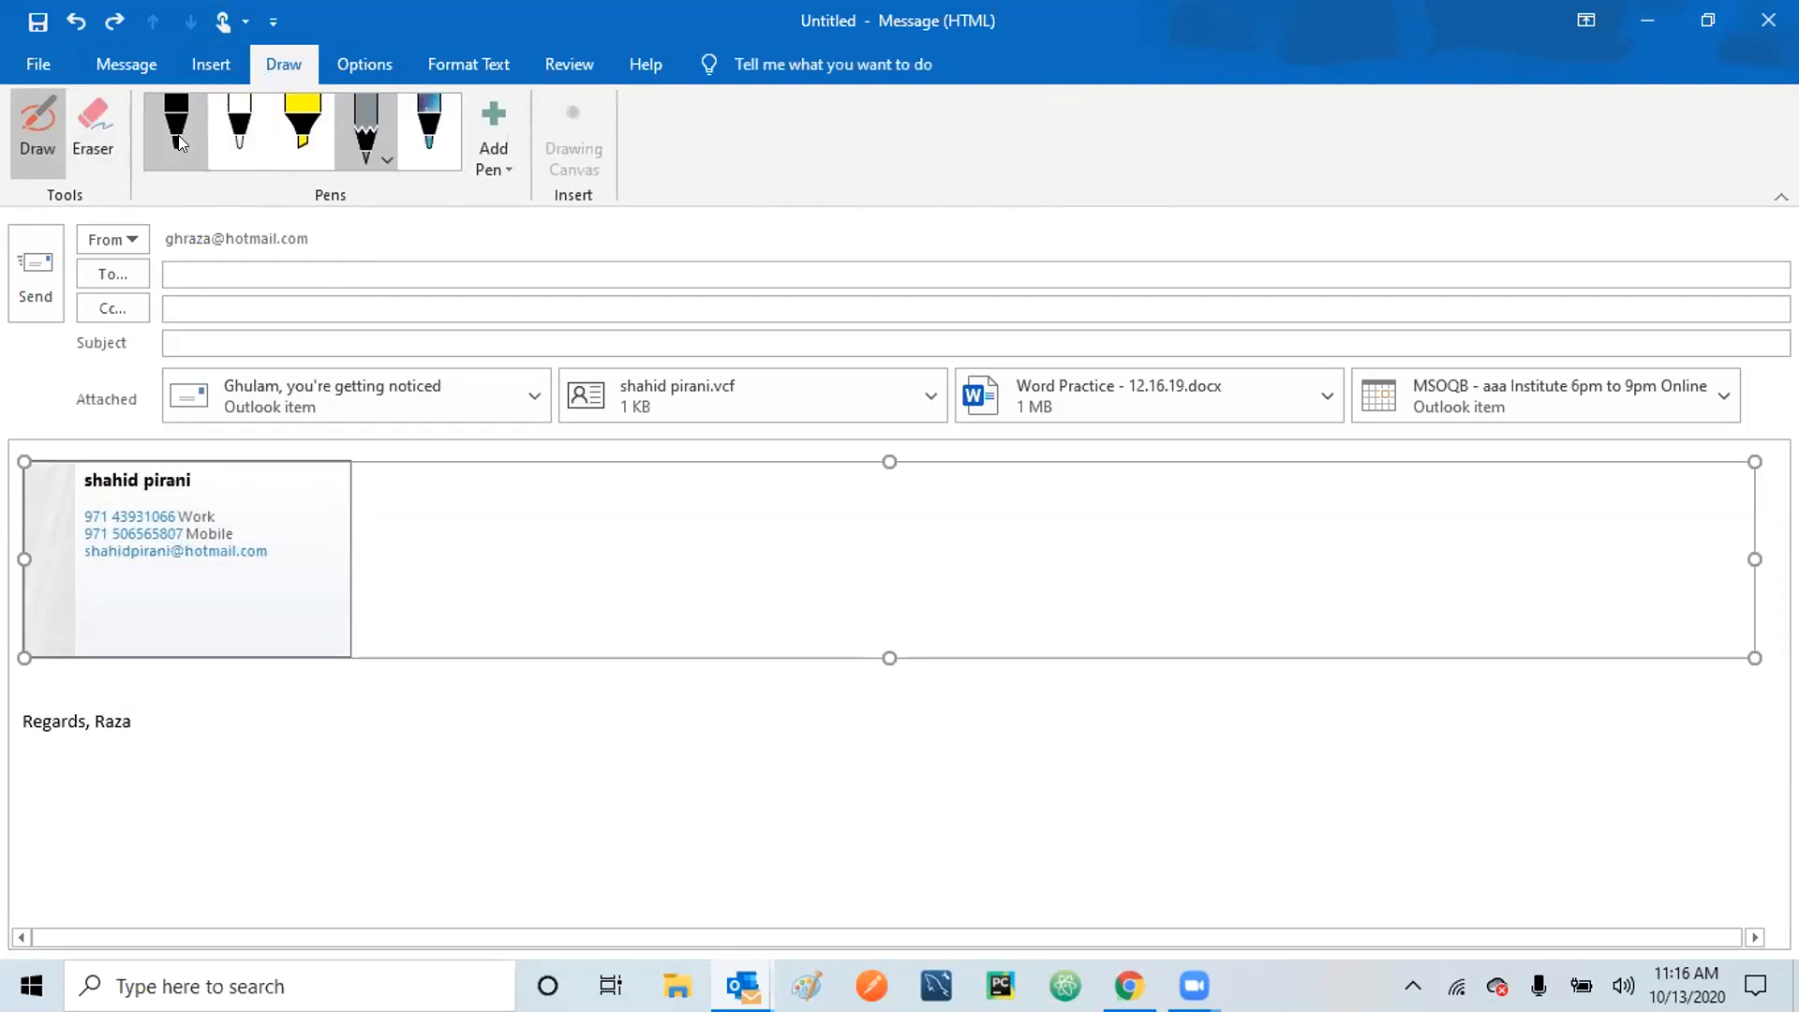
pyautogui.click(240, 122)
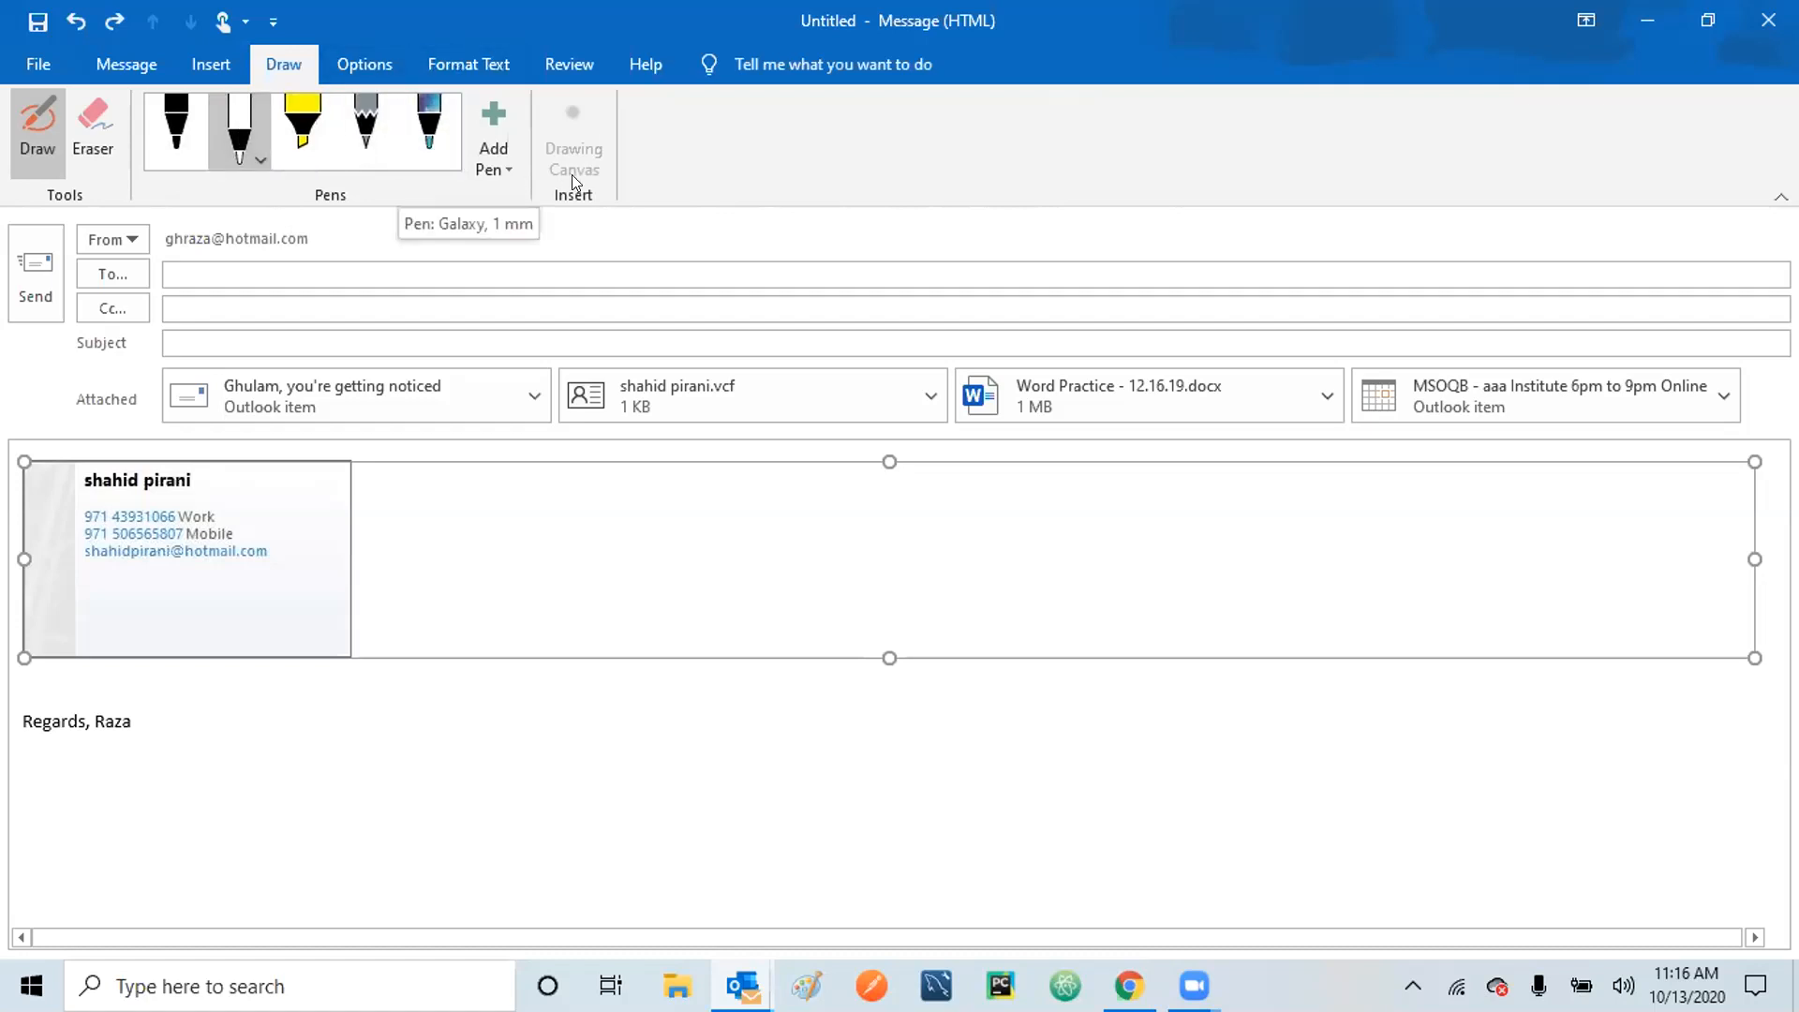
# Place the caret in the signature text and show the Review tab's proofing and language tools.
pyautogui.click(347, 271)
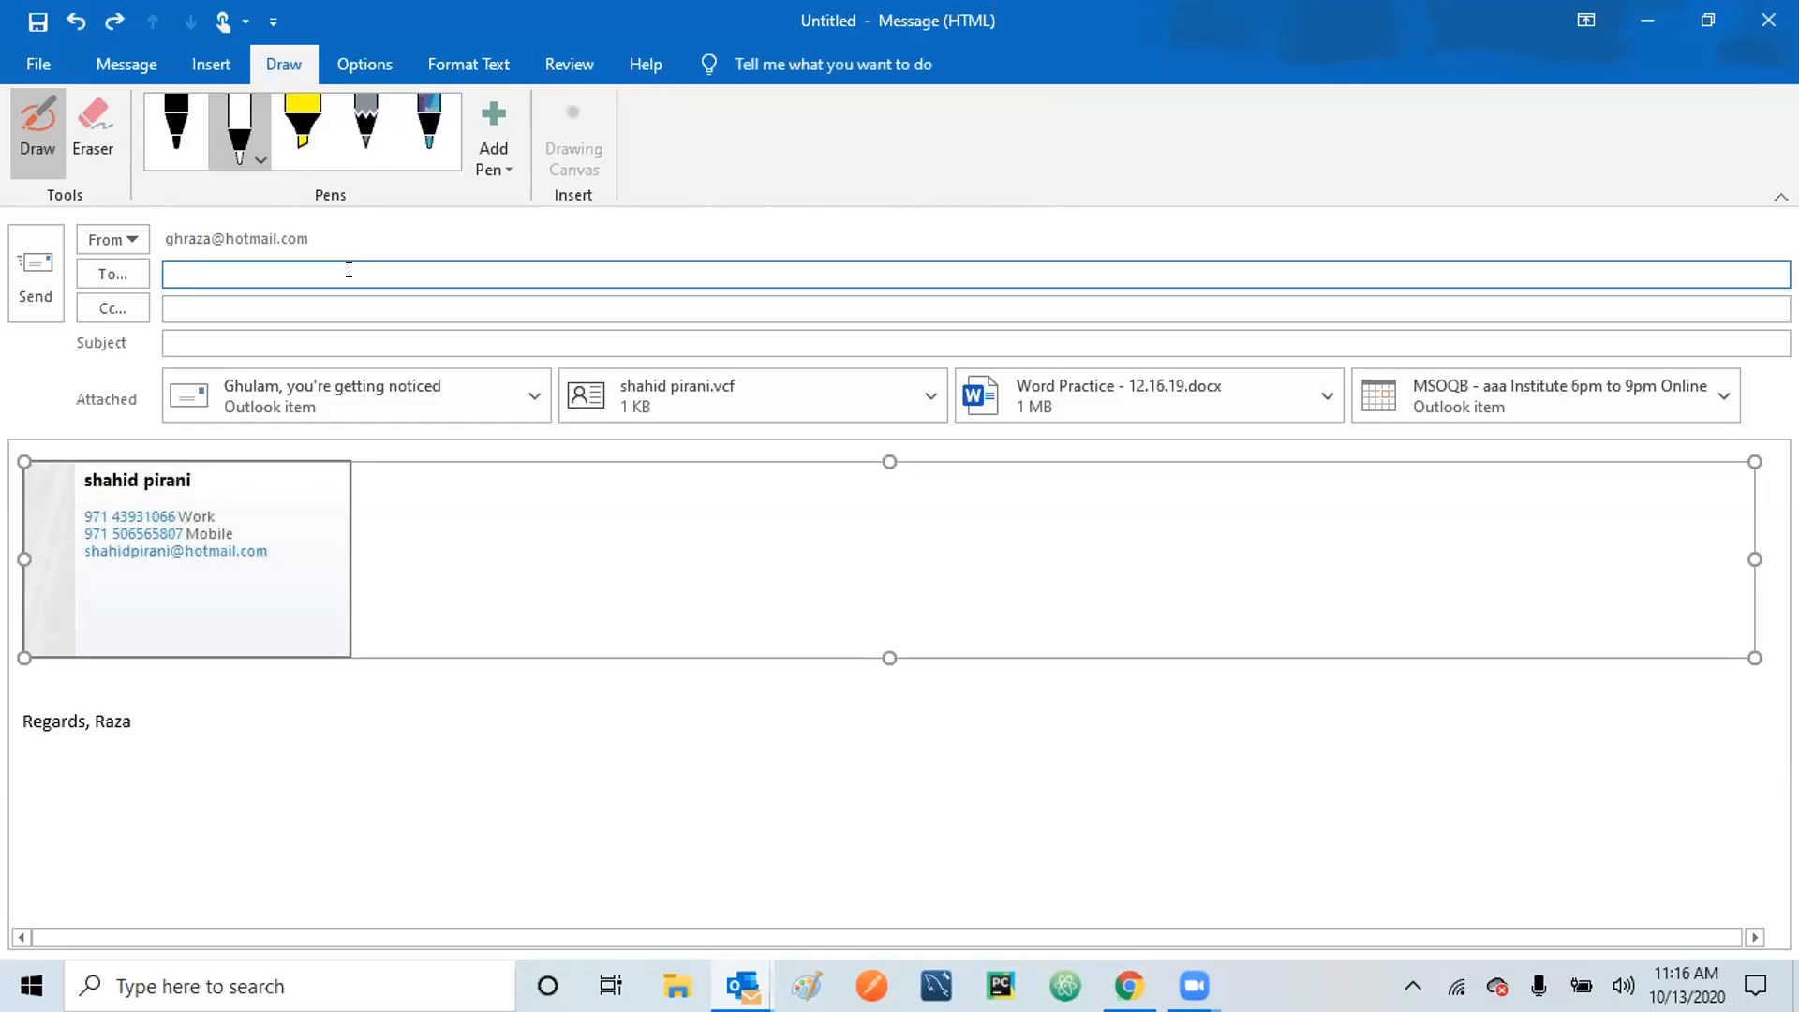
pyautogui.click(476, 56)
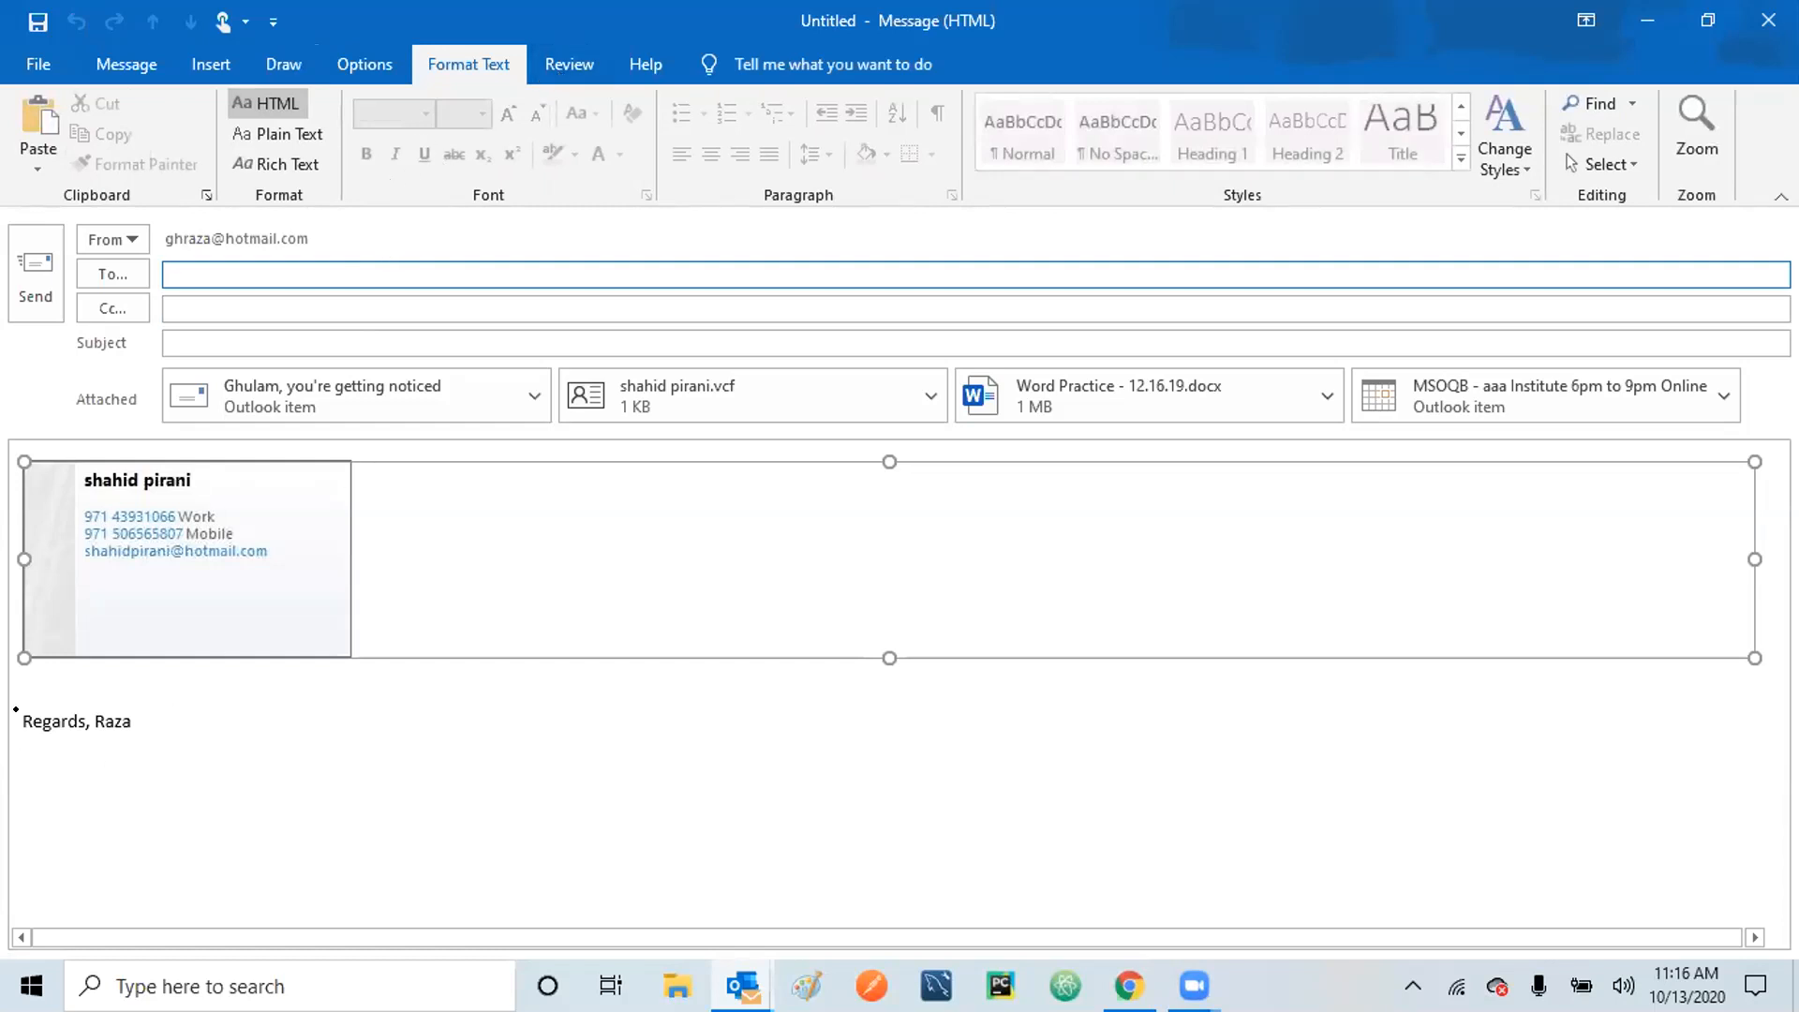
pyautogui.click(41, 720)
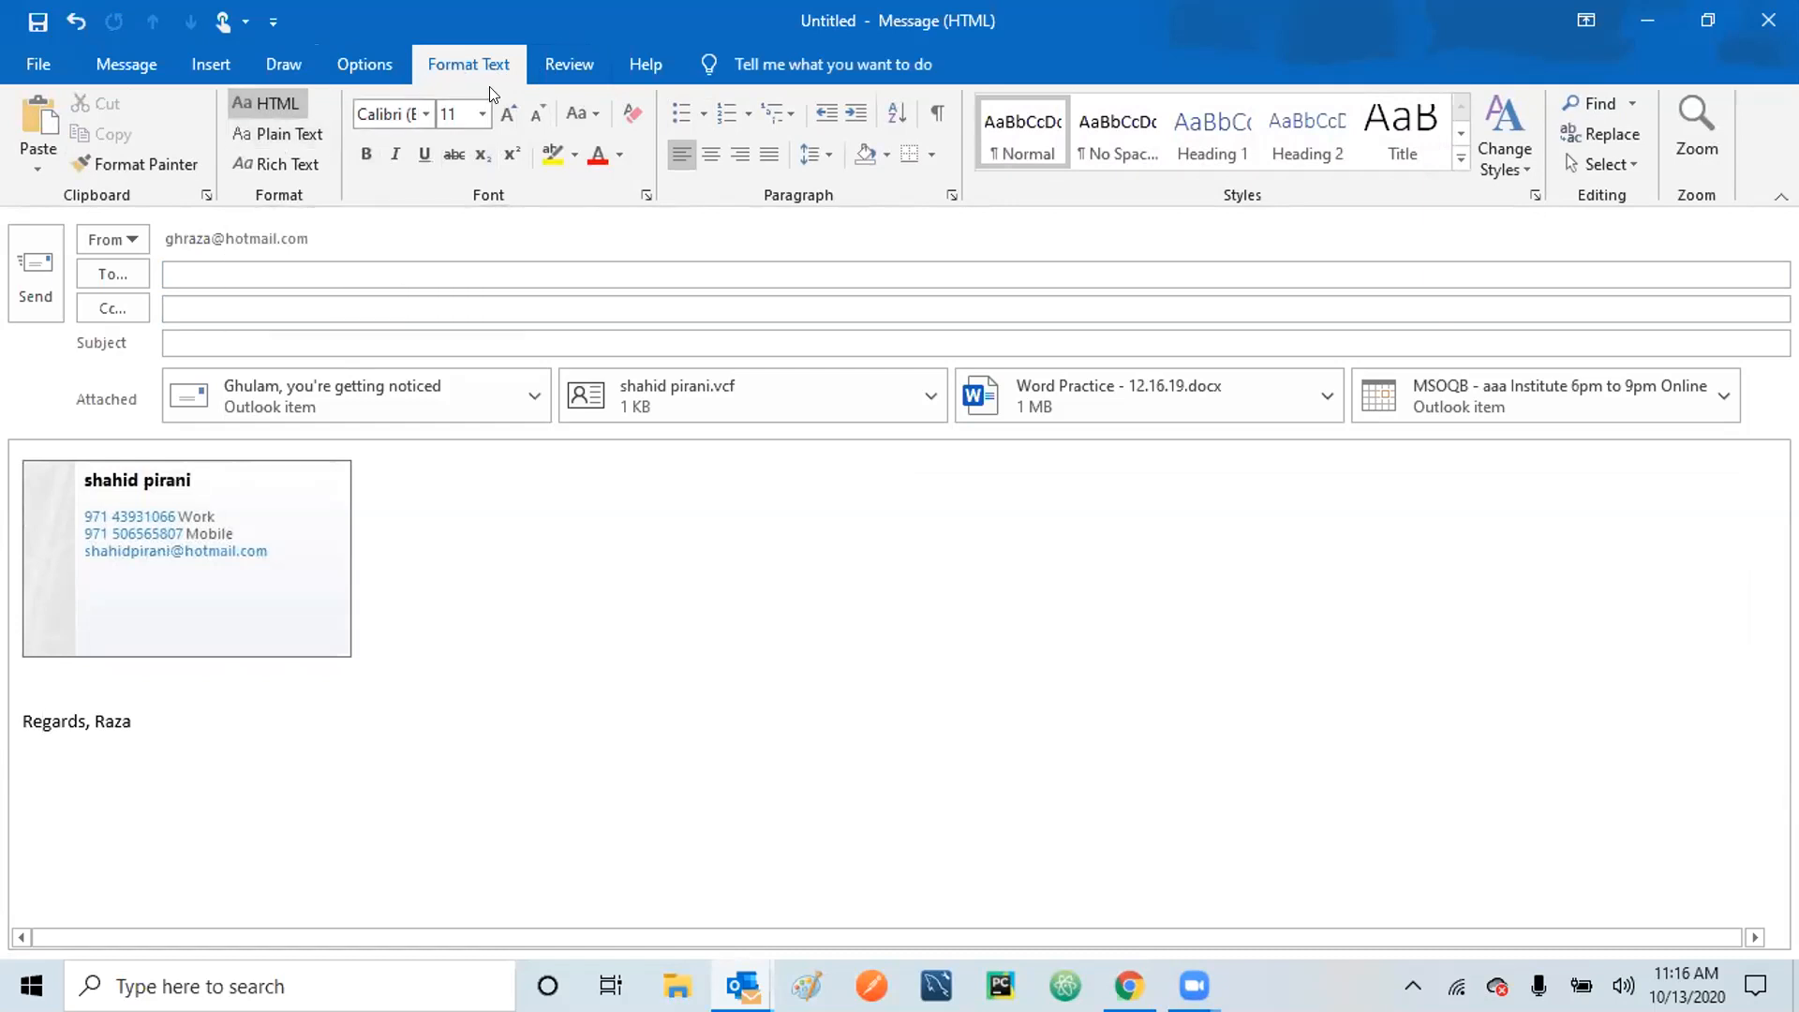
pyautogui.click(570, 65)
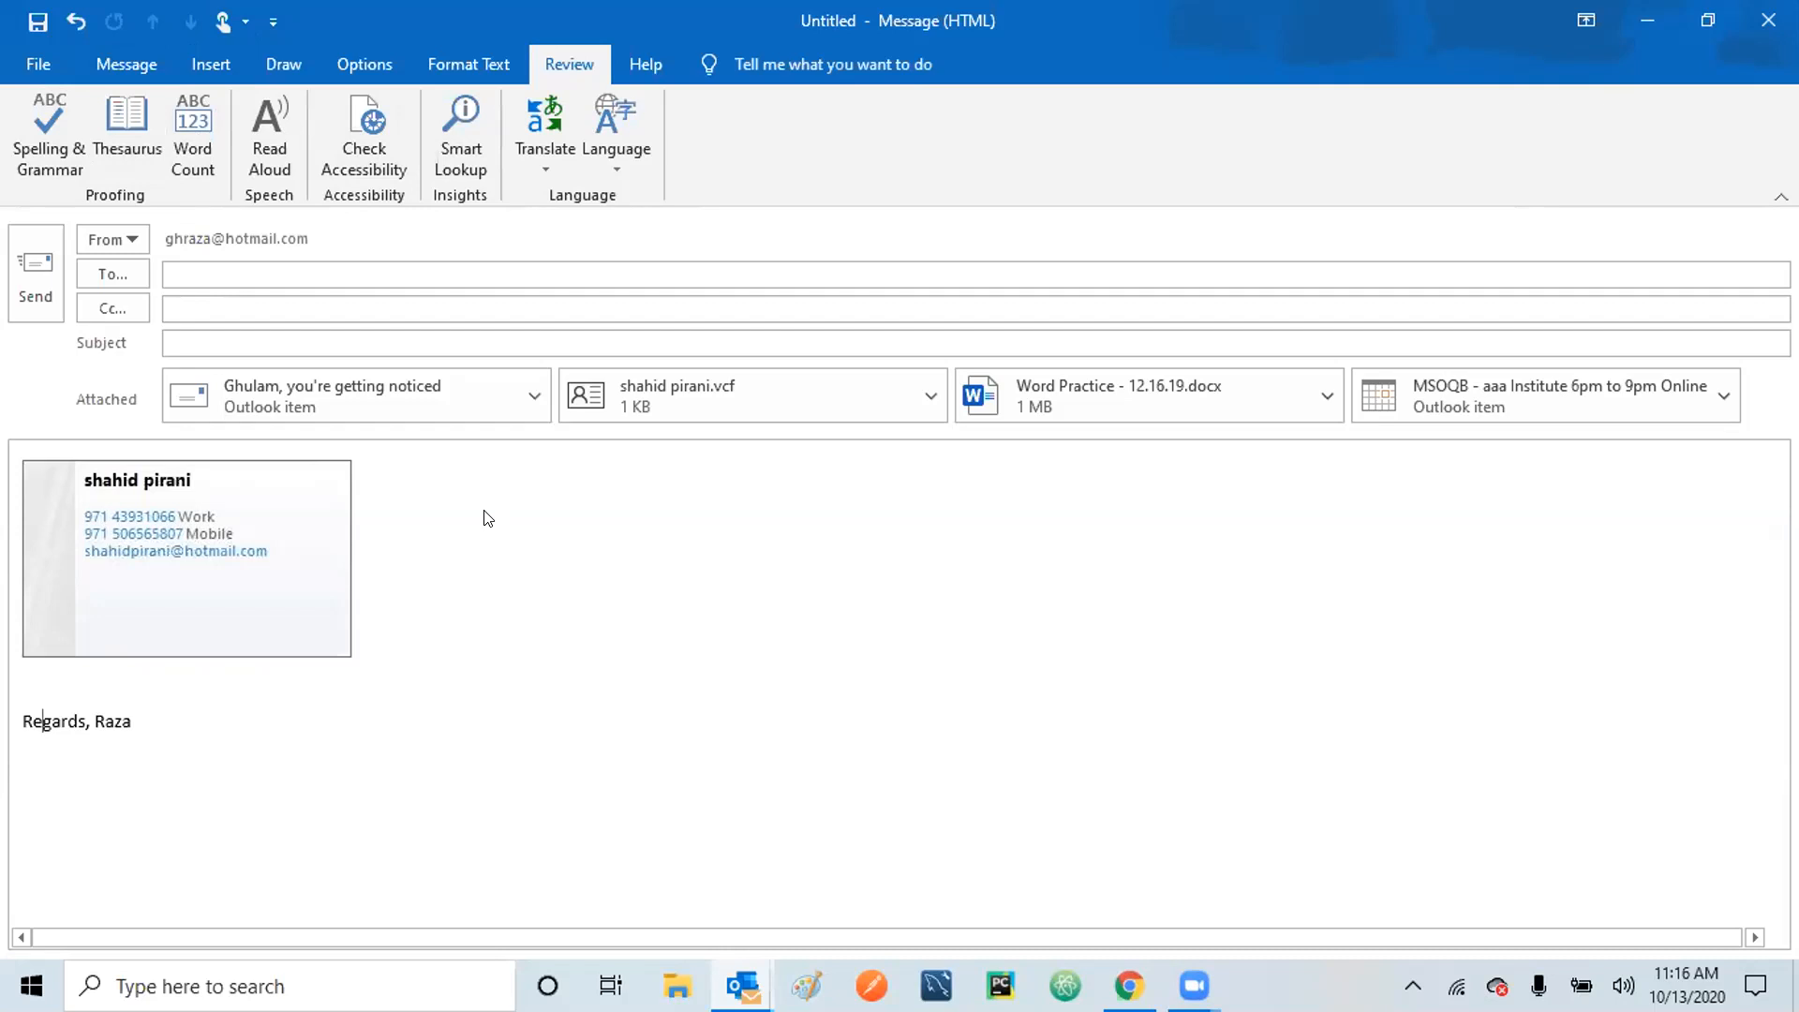
# Enter the contact's full Yahoo e-mail address in the To field and resolve it as the sole recipient.
pyautogui.click(356, 273)
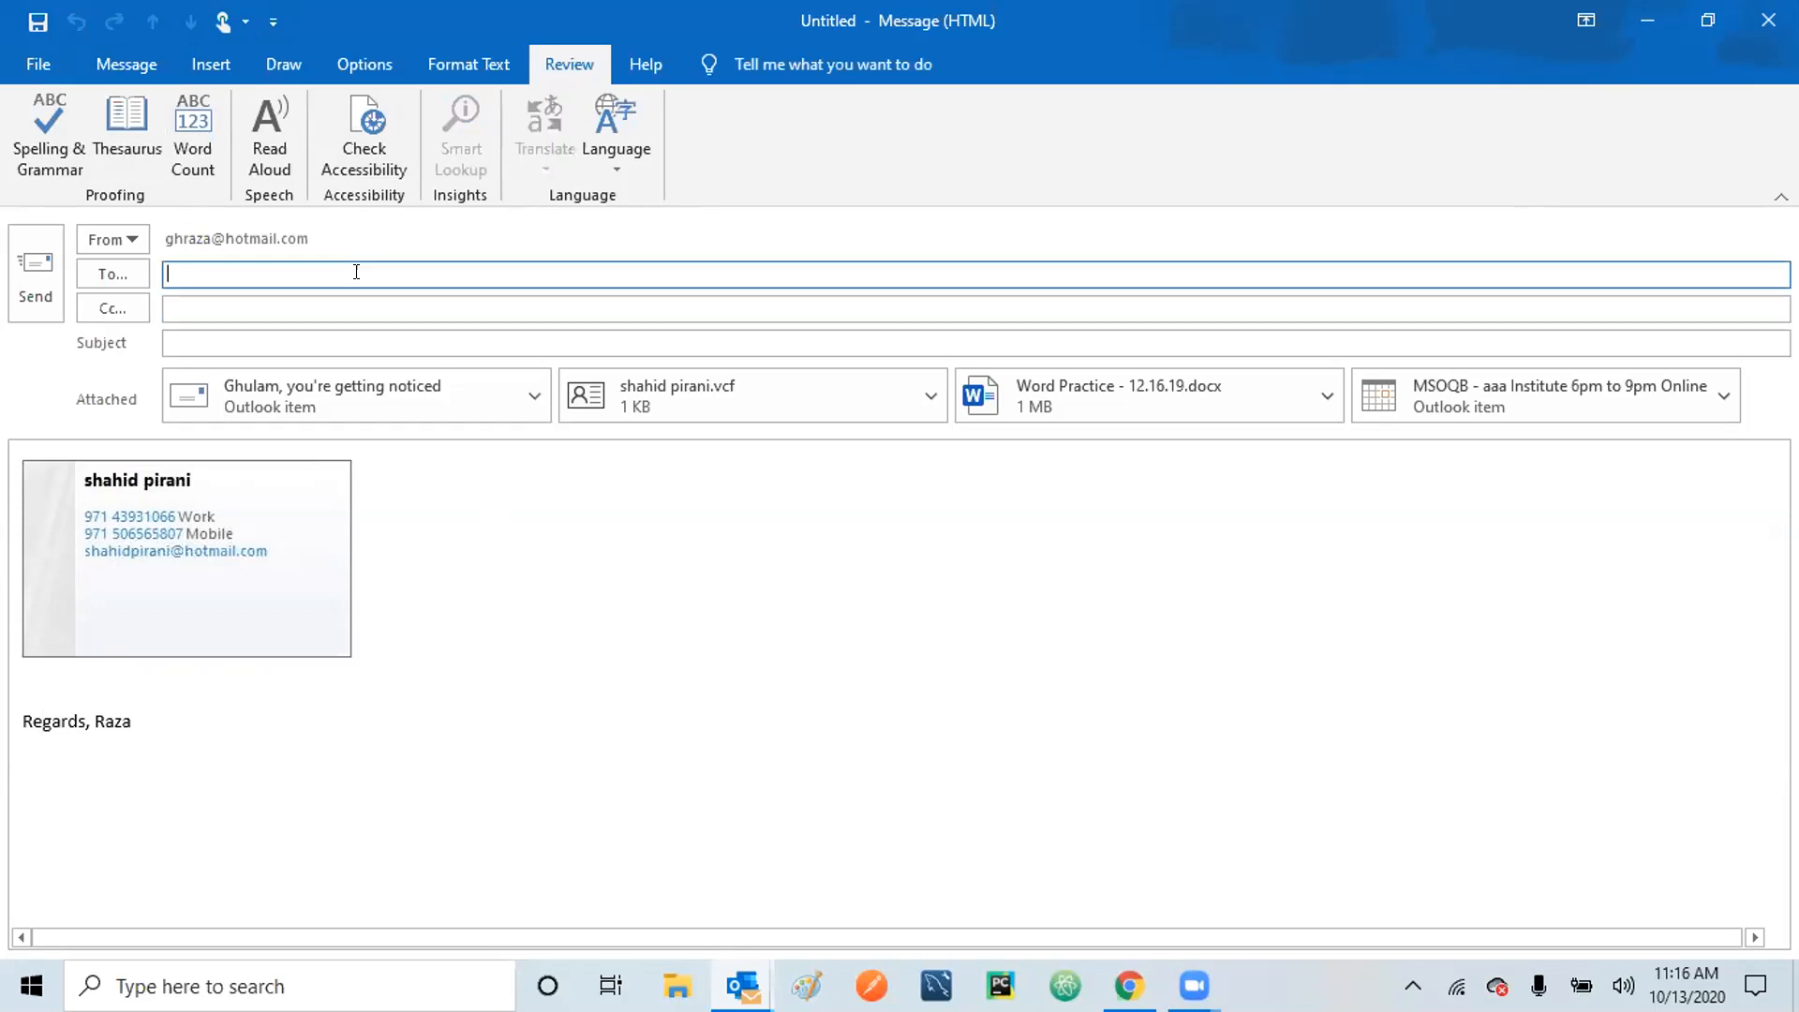
pyautogui.write('a')
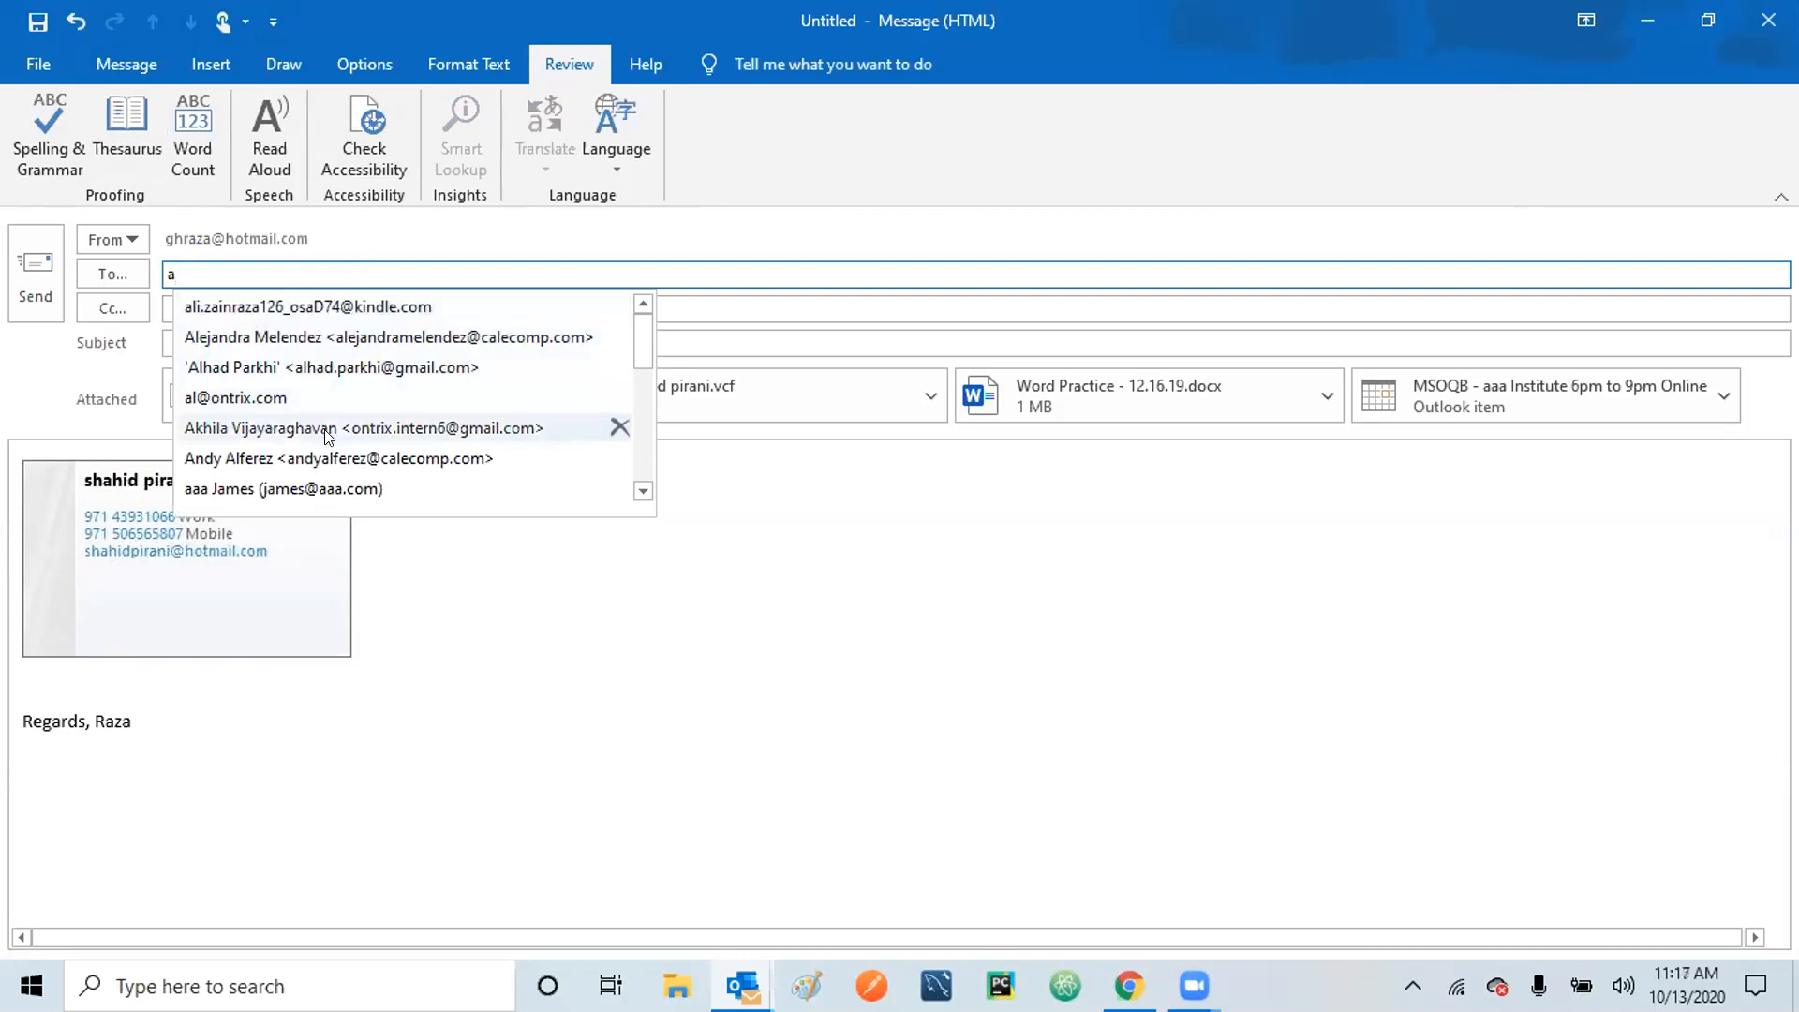
pyautogui.moveTo(643, 346)
pyautogui.mouseDown()
pyautogui.moveTo(654, 415)
pyautogui.moveTo(645, 346)
pyautogui.mouseUp()
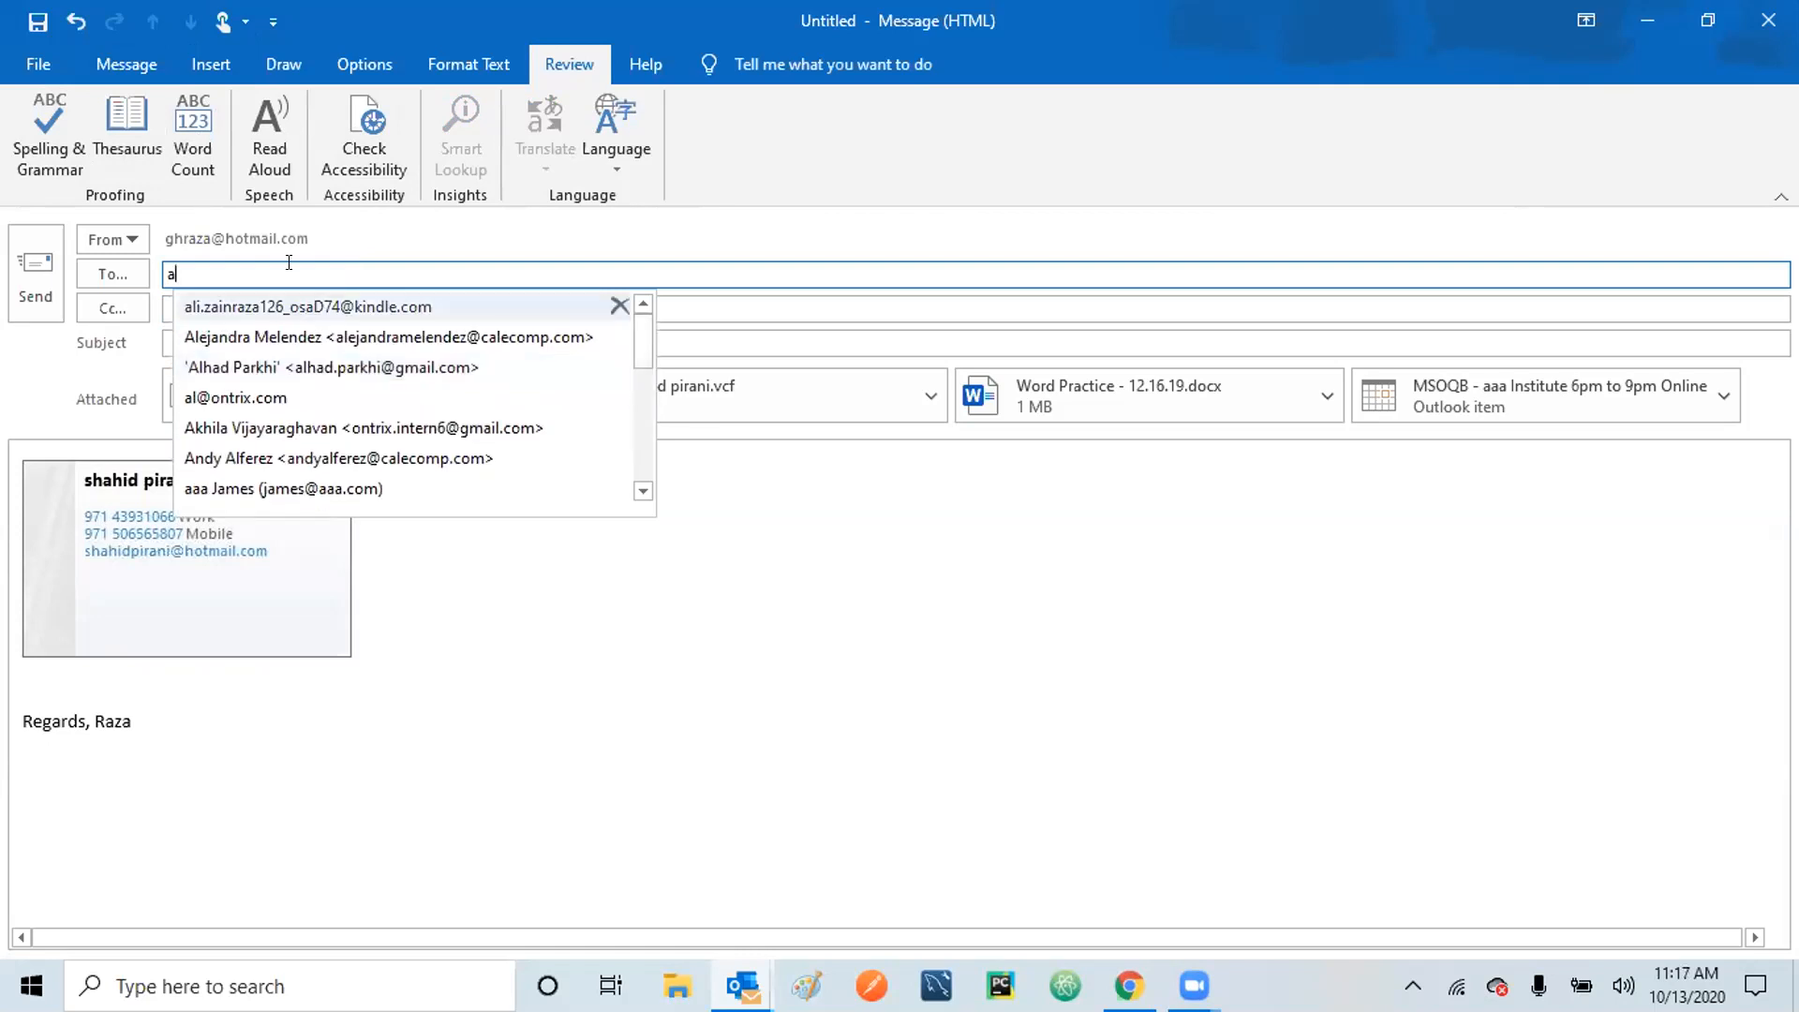
pyautogui.press('BackSpace')
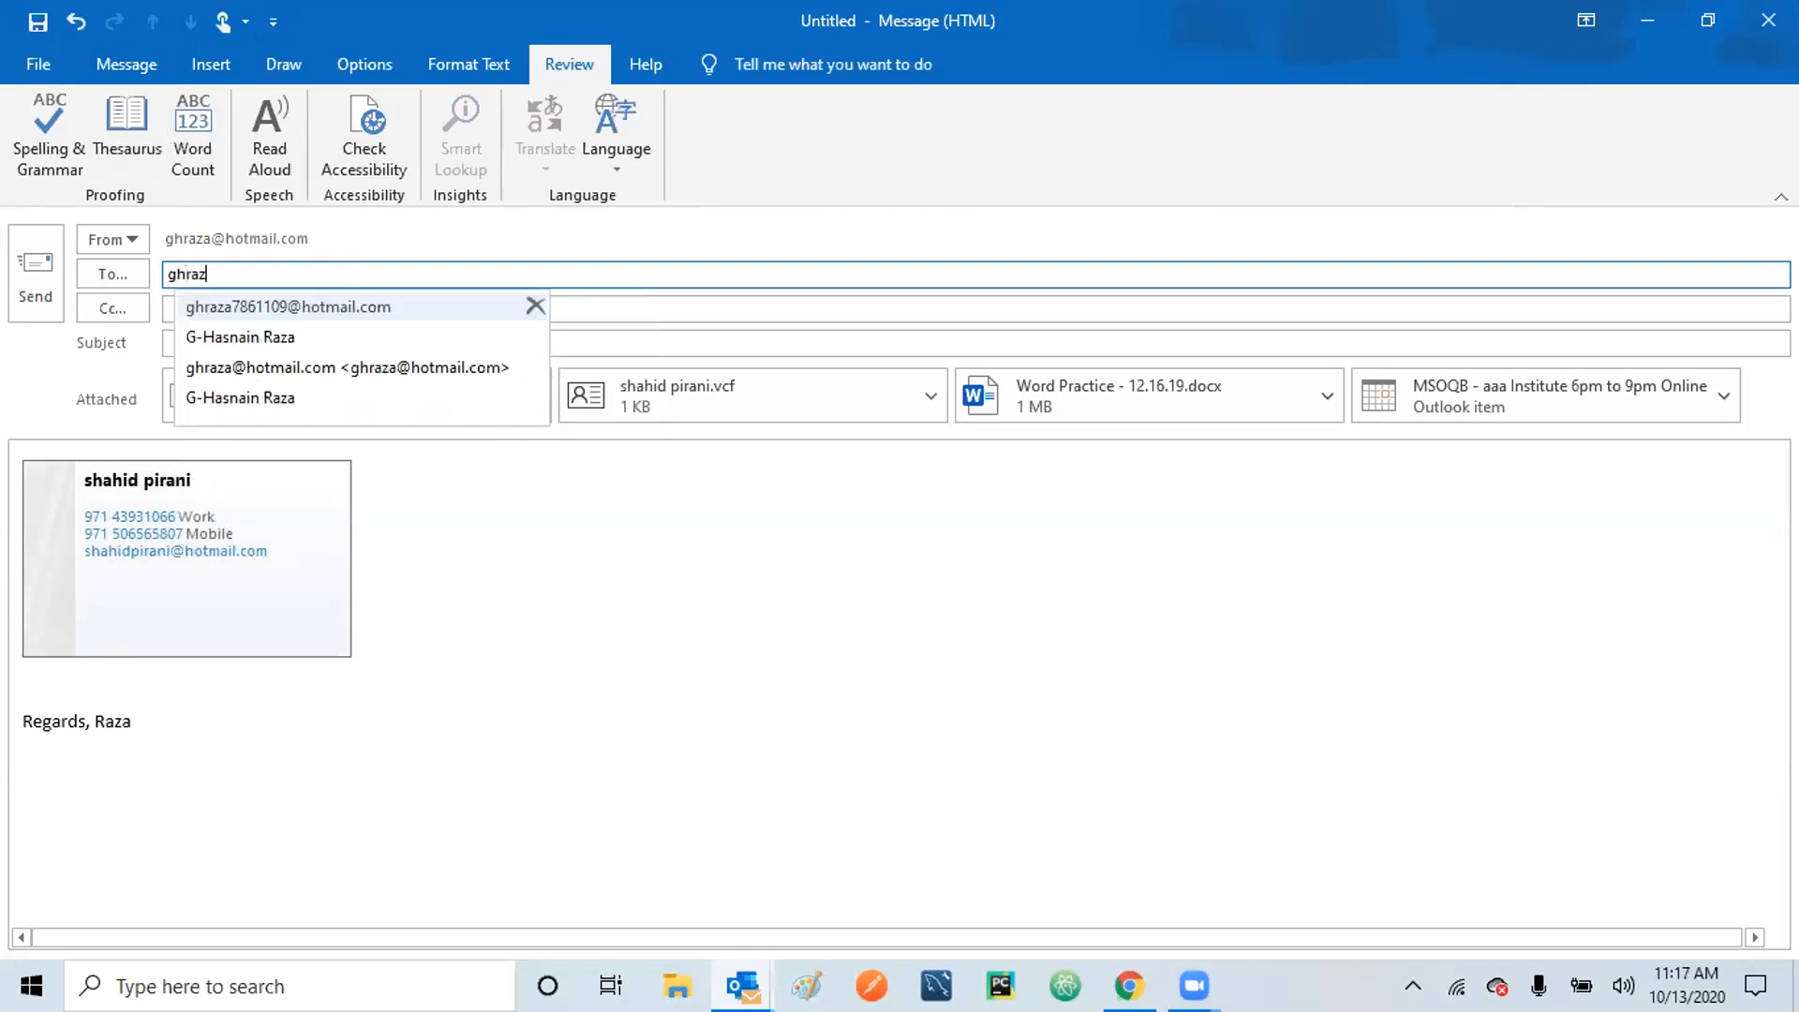
pyautogui.click(249, 336)
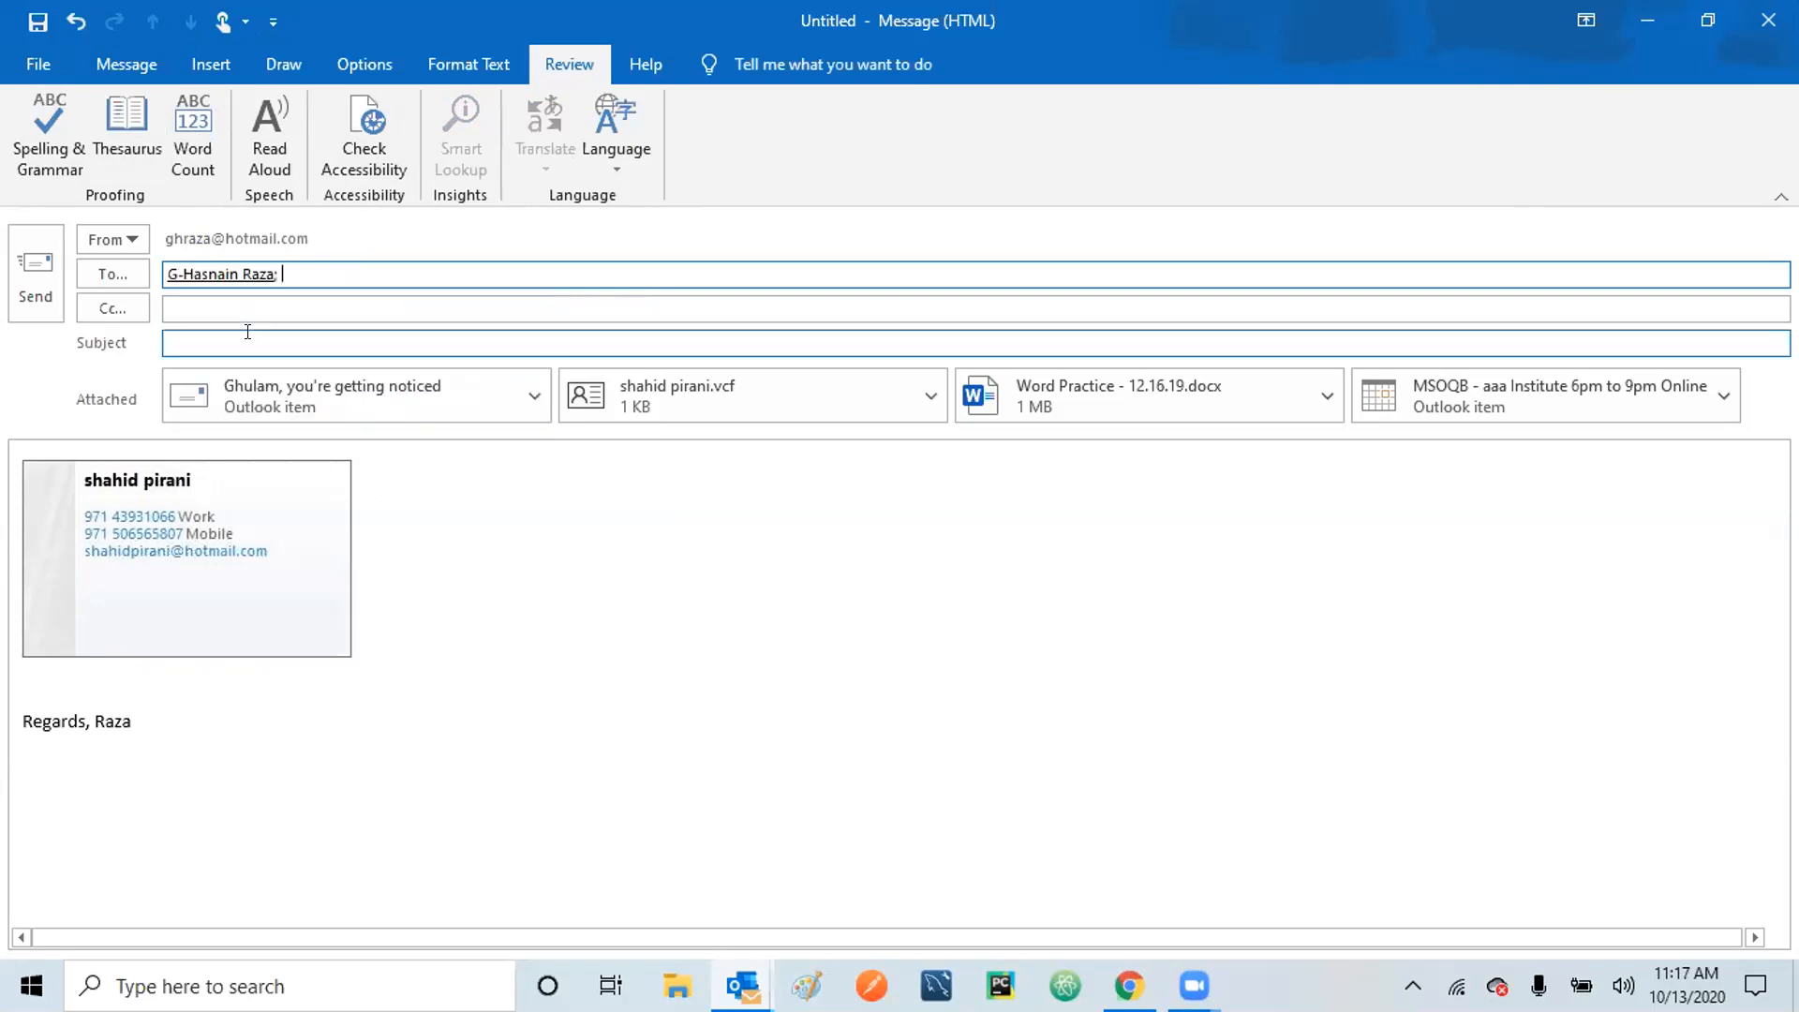
pyautogui.moveTo(230, 273)
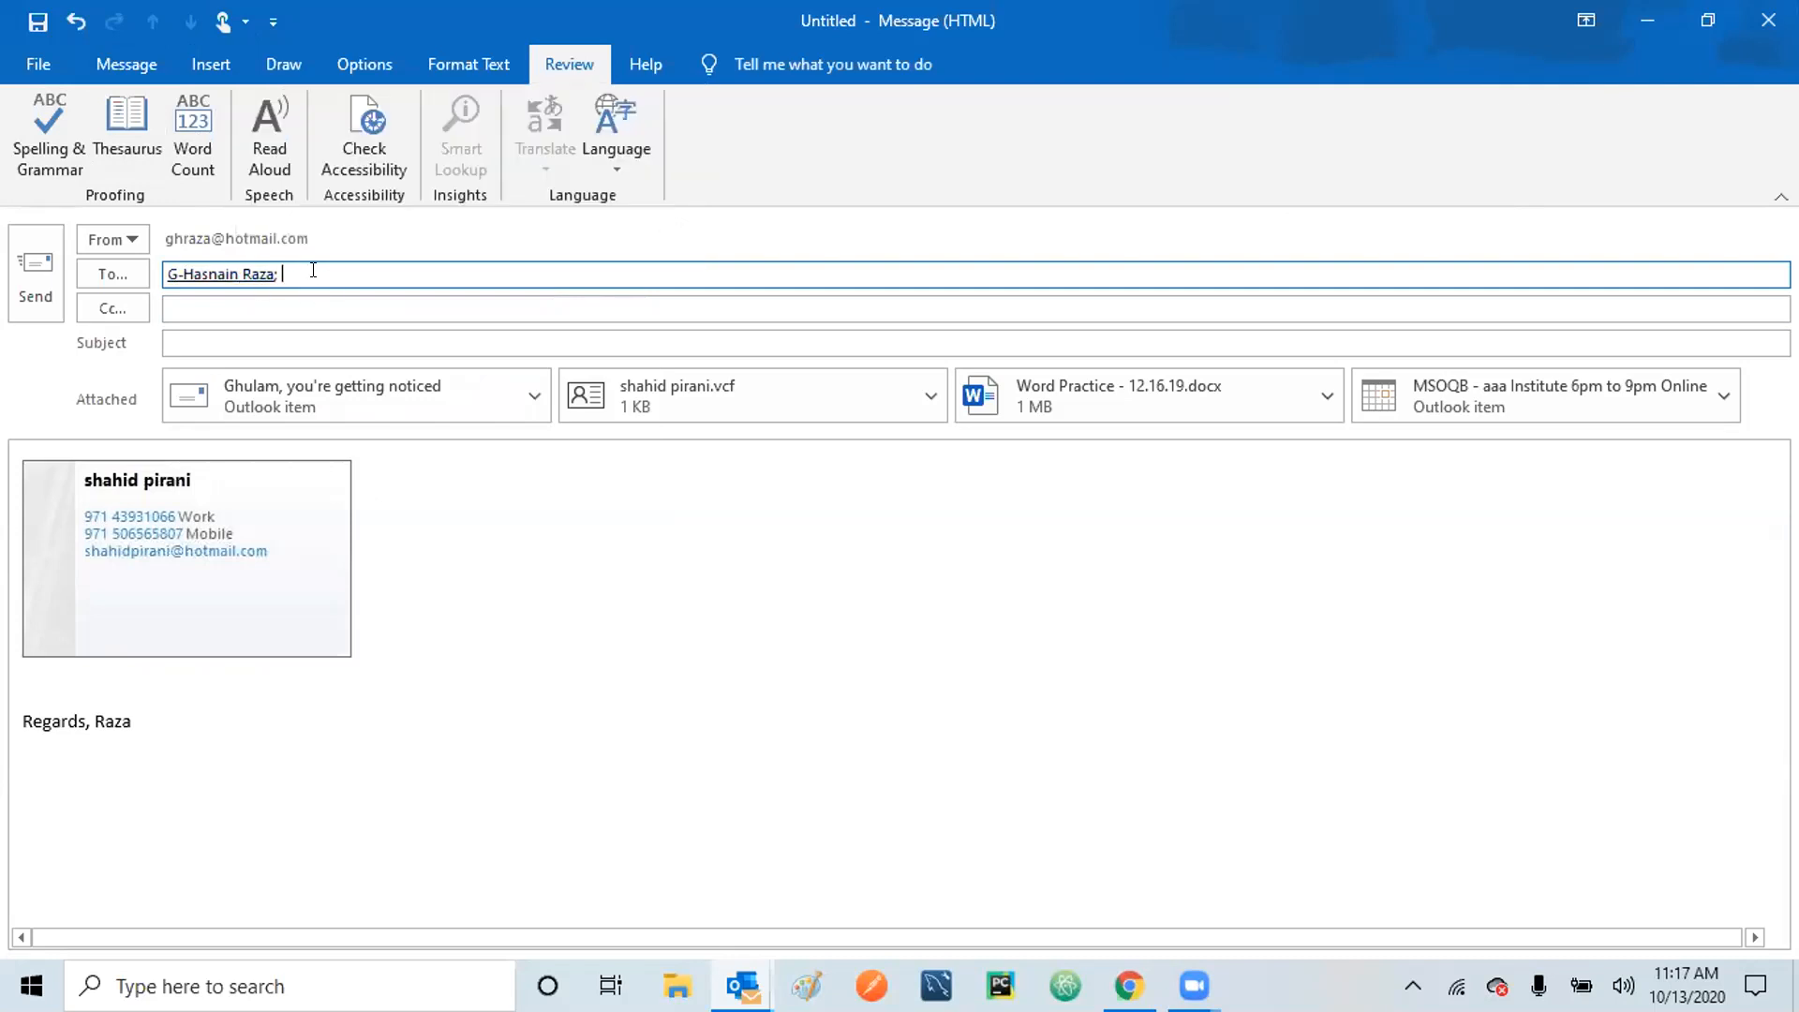
pyautogui.press('BackSpace')
pyautogui.press('BackSpace')
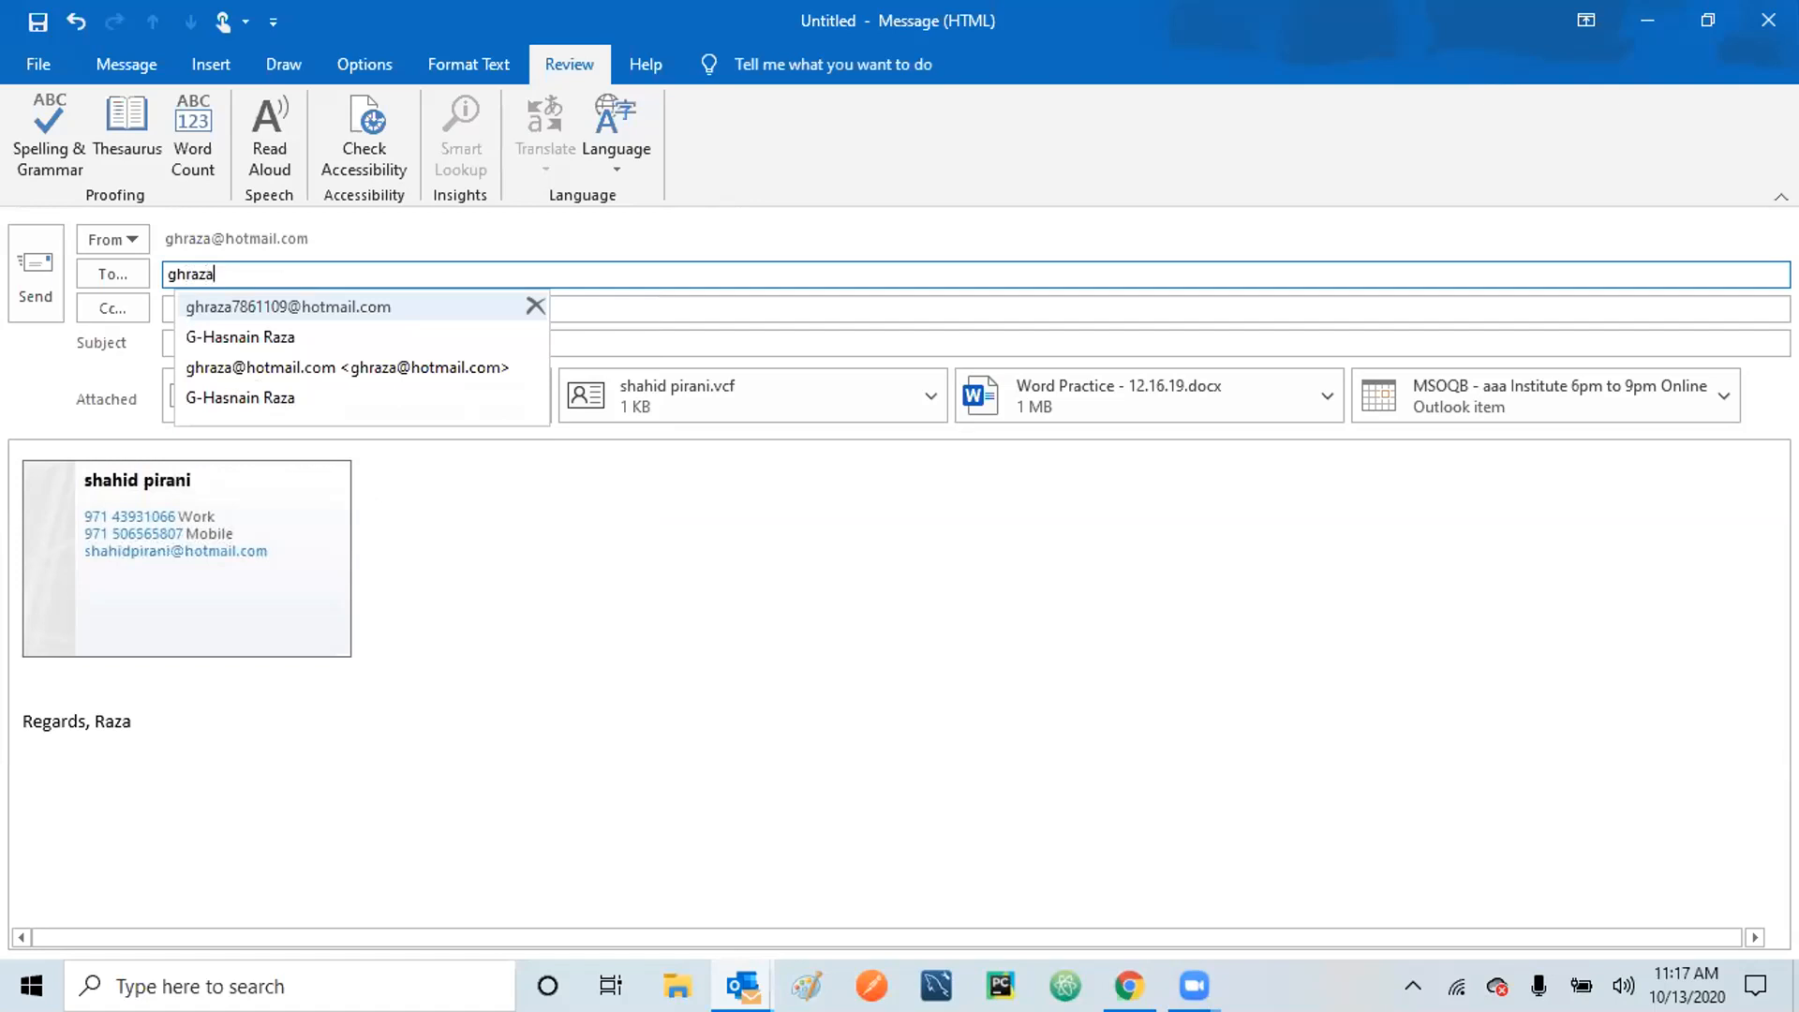
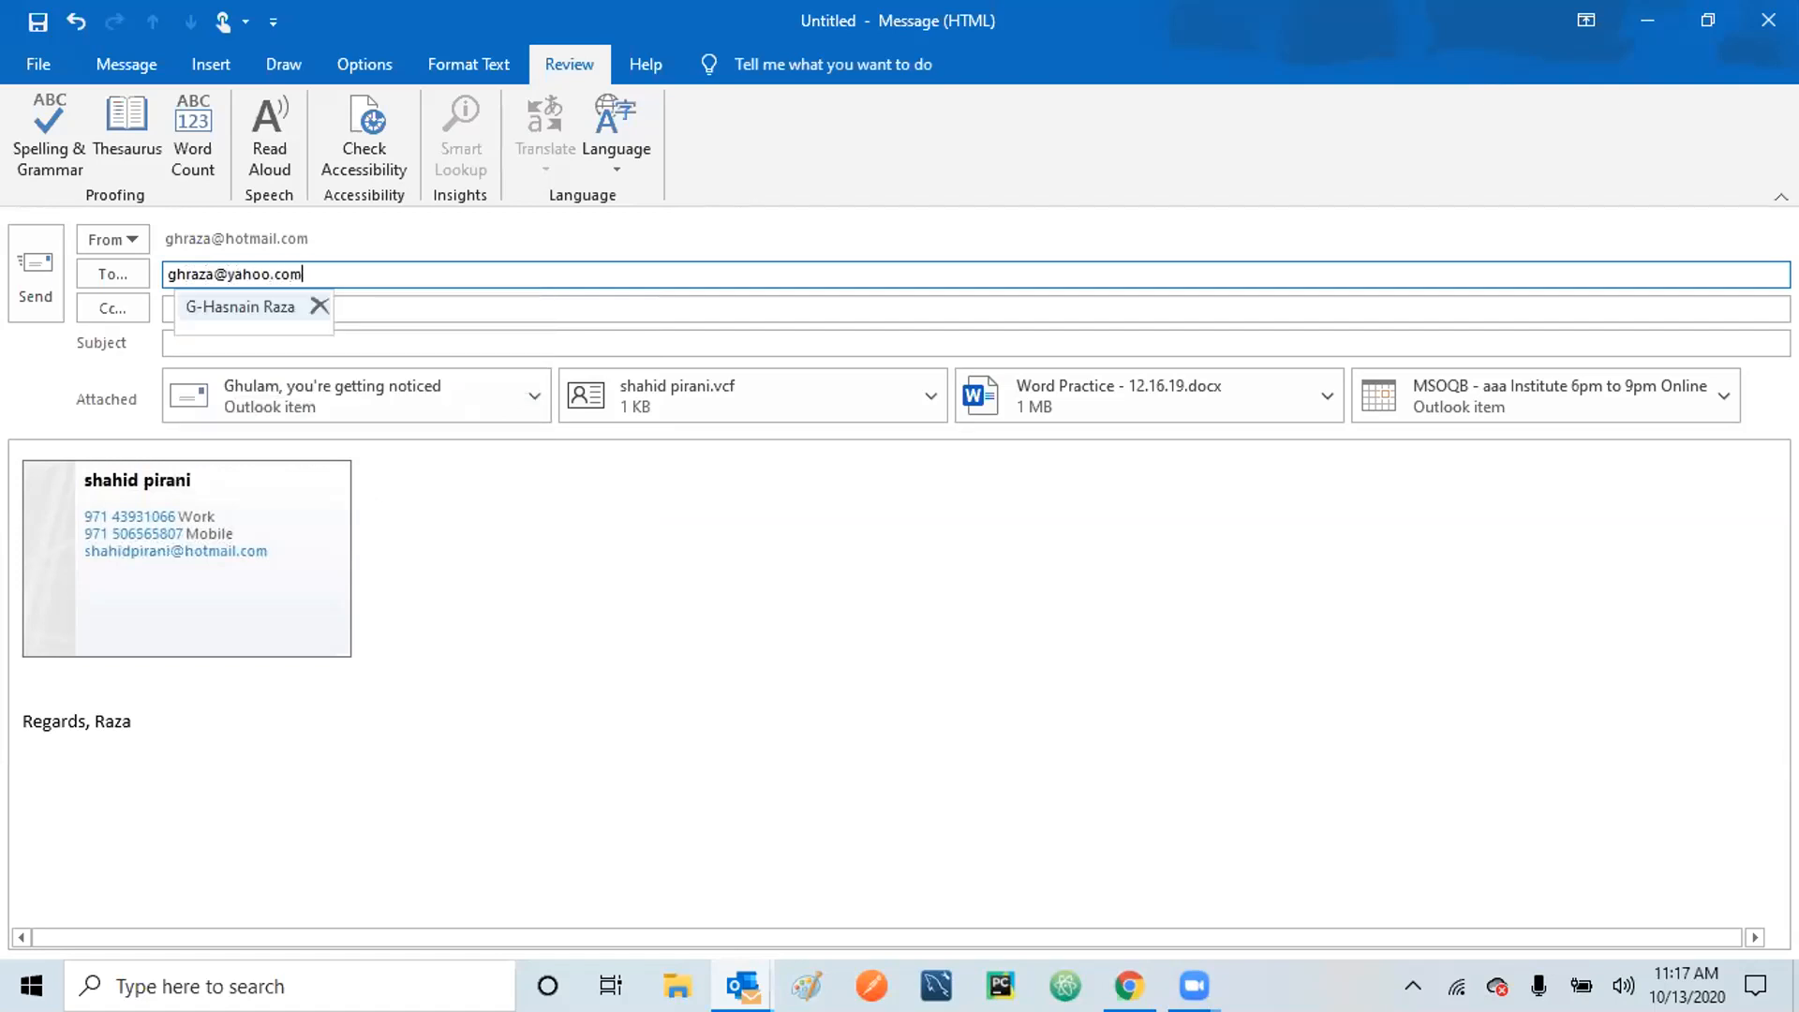
pyautogui.press('Return')
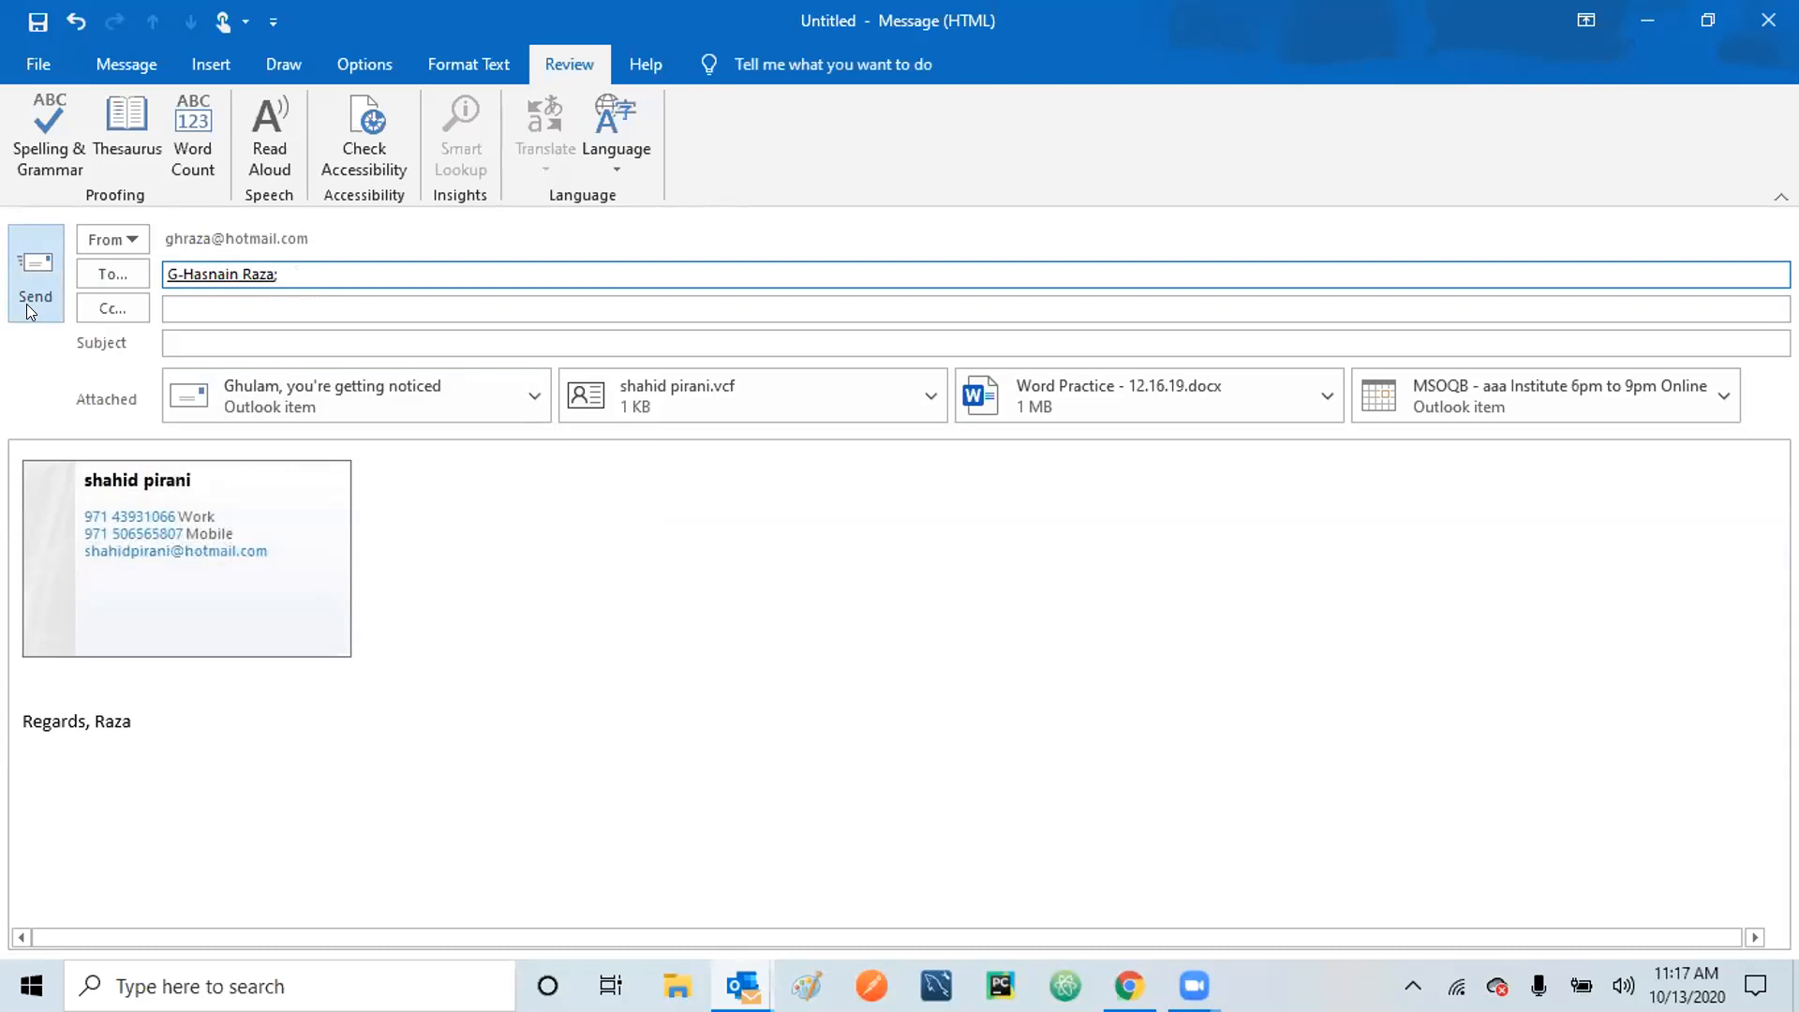
# Close the message window, keeping the unsent message as a draft.
pyautogui.click(128, 60)
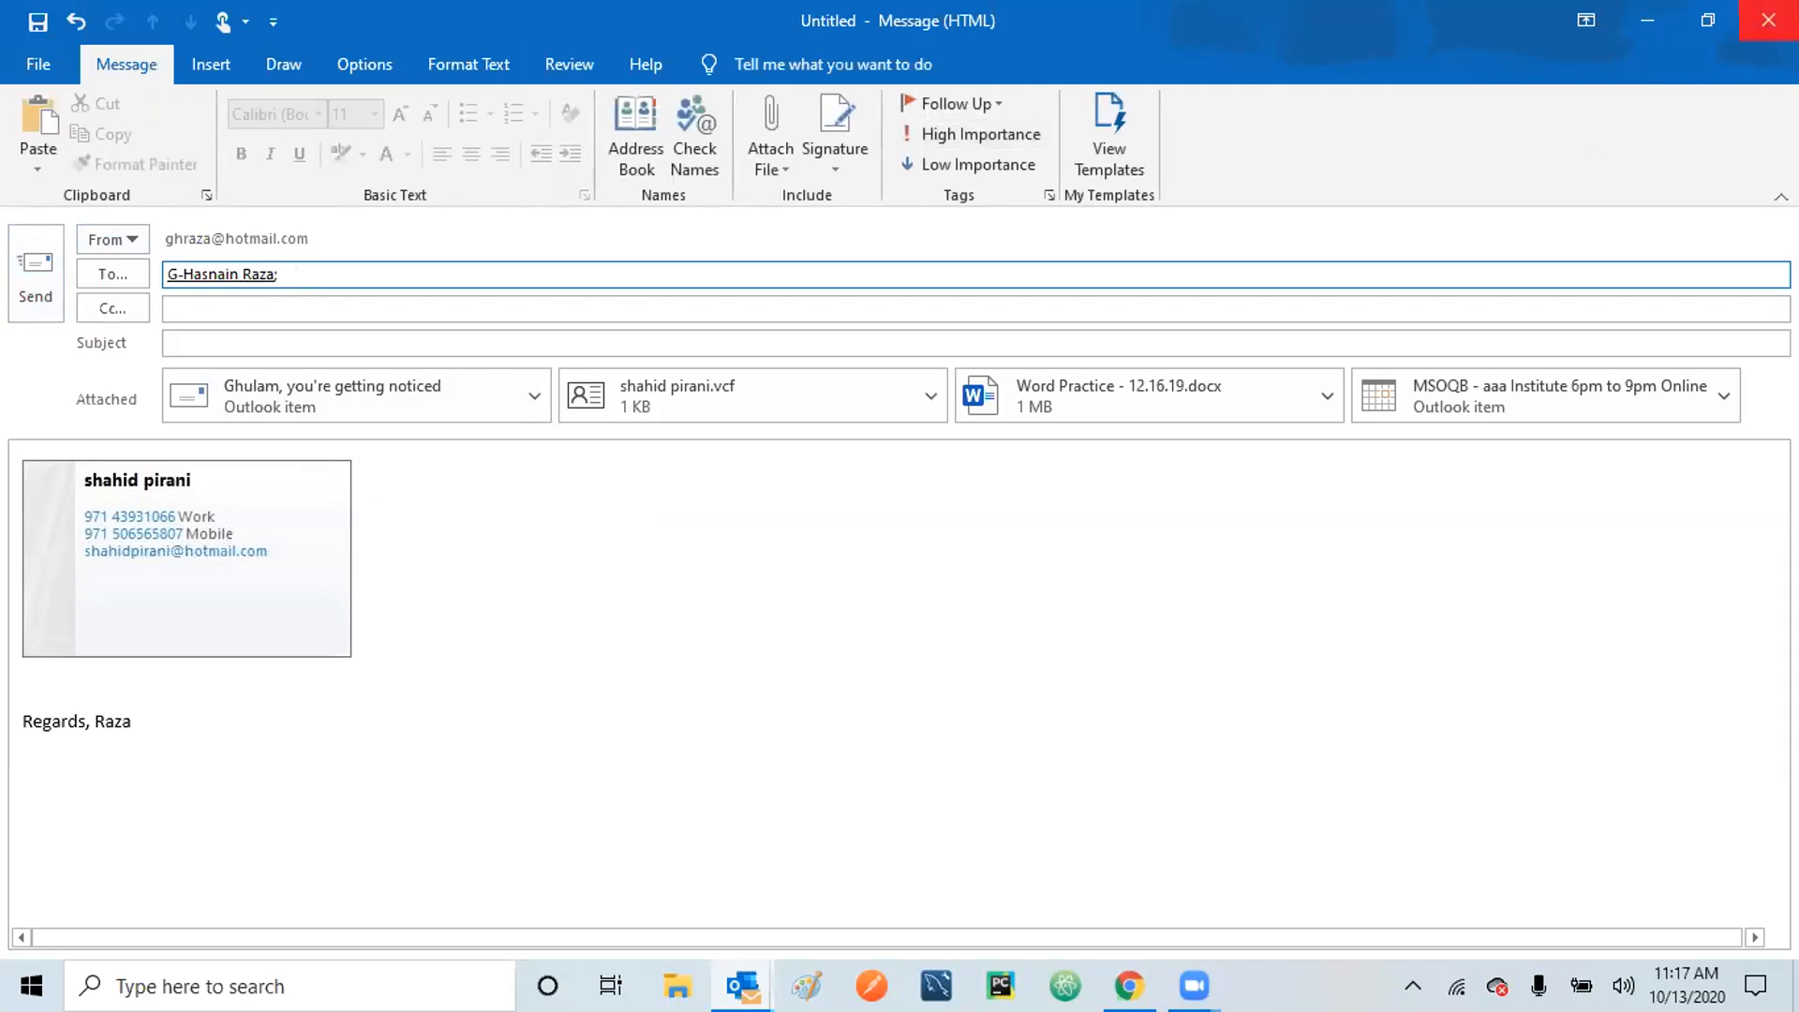
pyautogui.click(1767, 20)
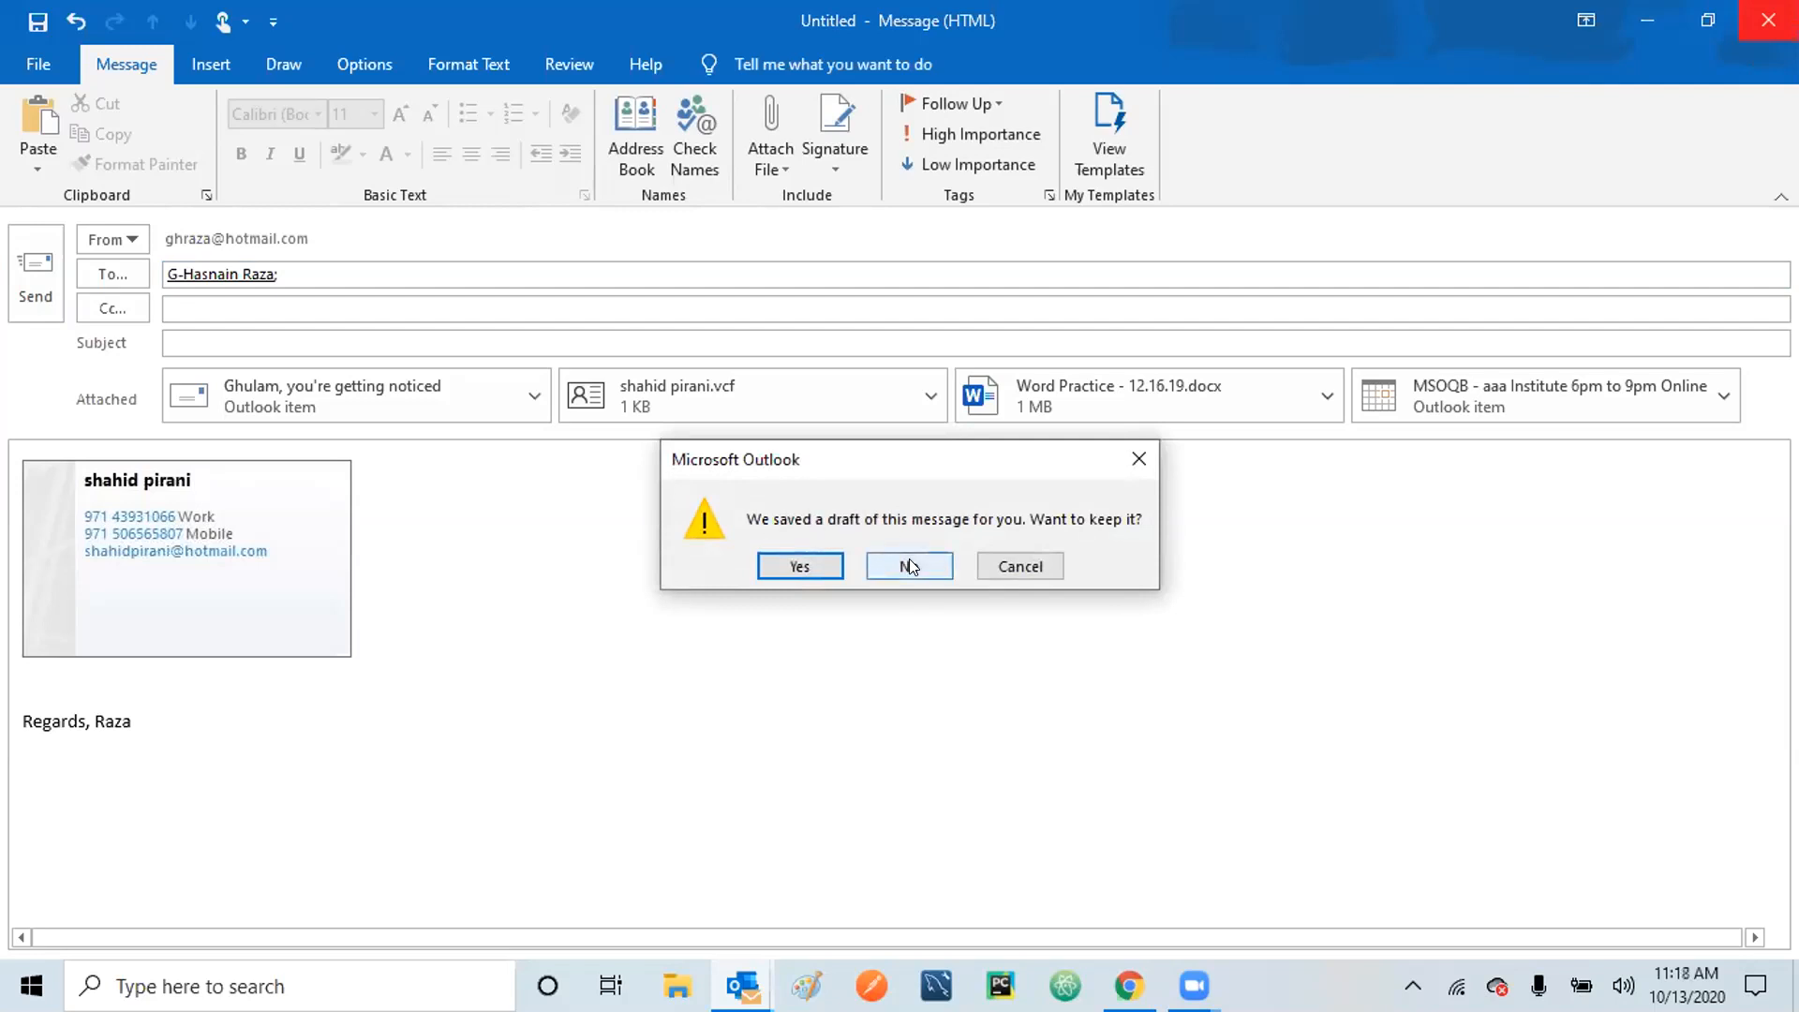
pyautogui.click(797, 566)
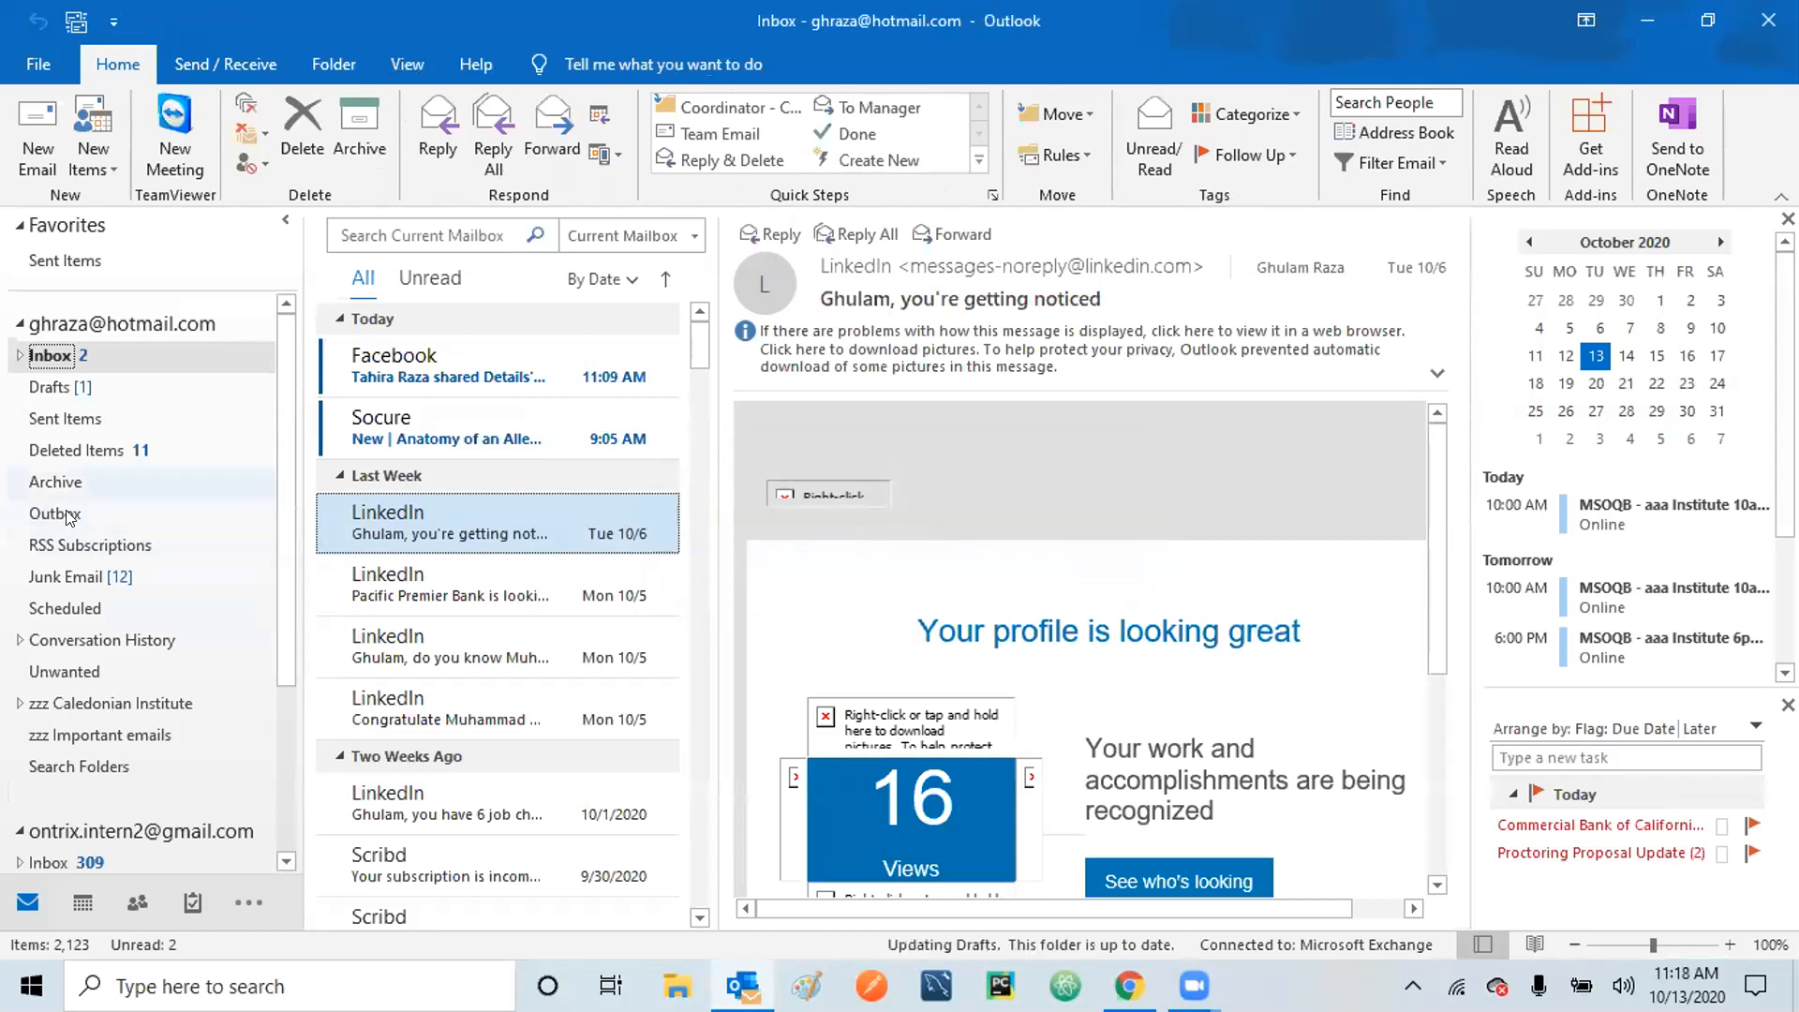
# Open the saved draft from the Drafts folder and discard it.
pyautogui.click(63, 389)
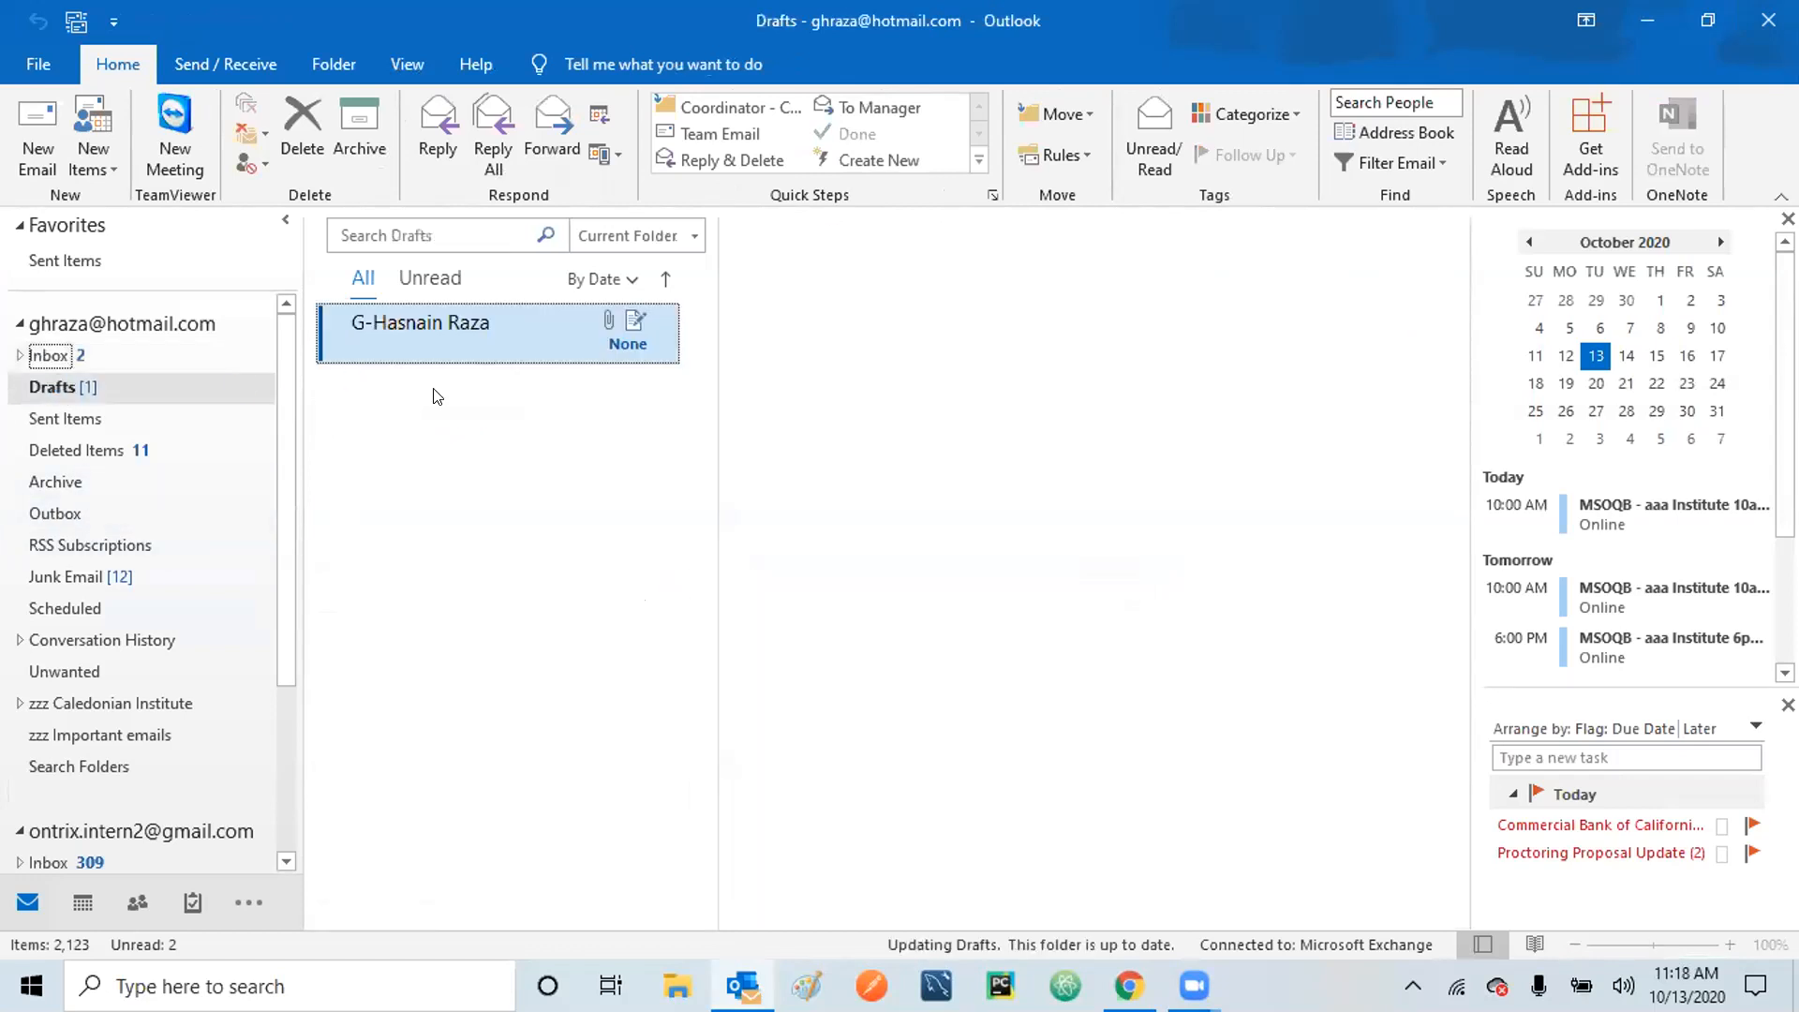
pyautogui.click(466, 341)
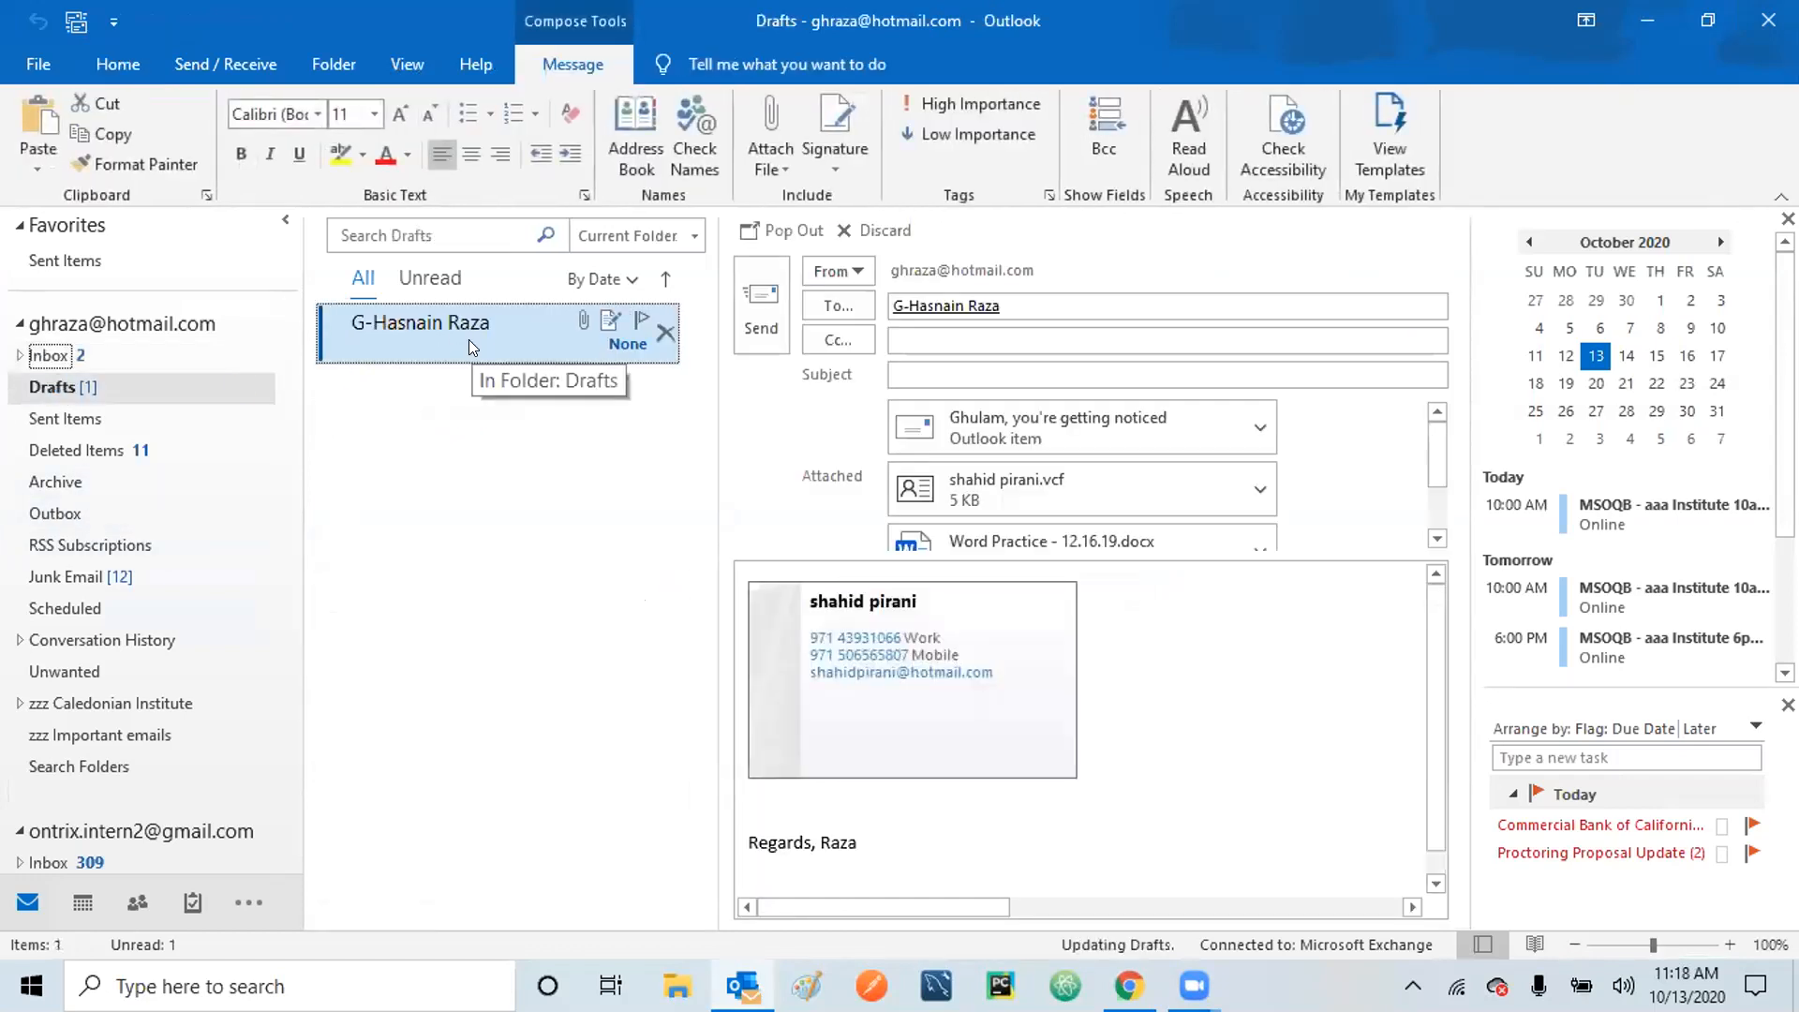
pyautogui.click(883, 231)
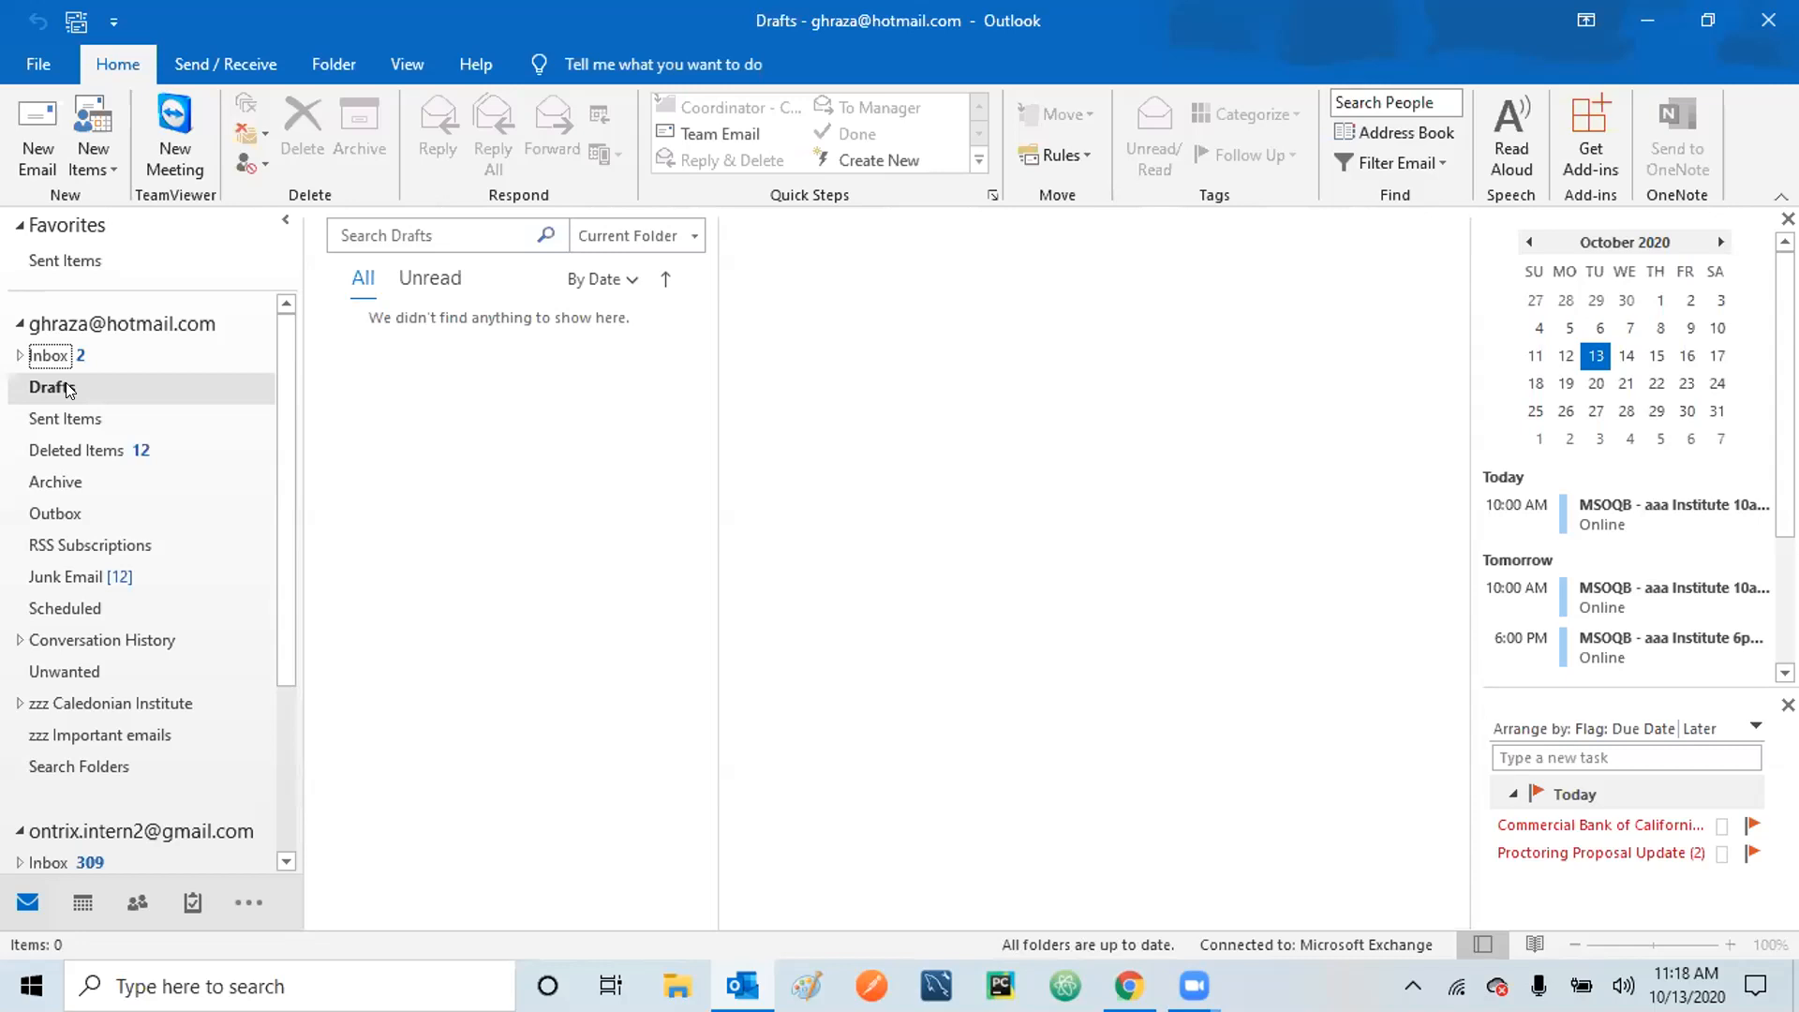
# Return to the Inbox, view the Facebook message, then switch to the October 2020 calendar.
pyautogui.click(15, 357)
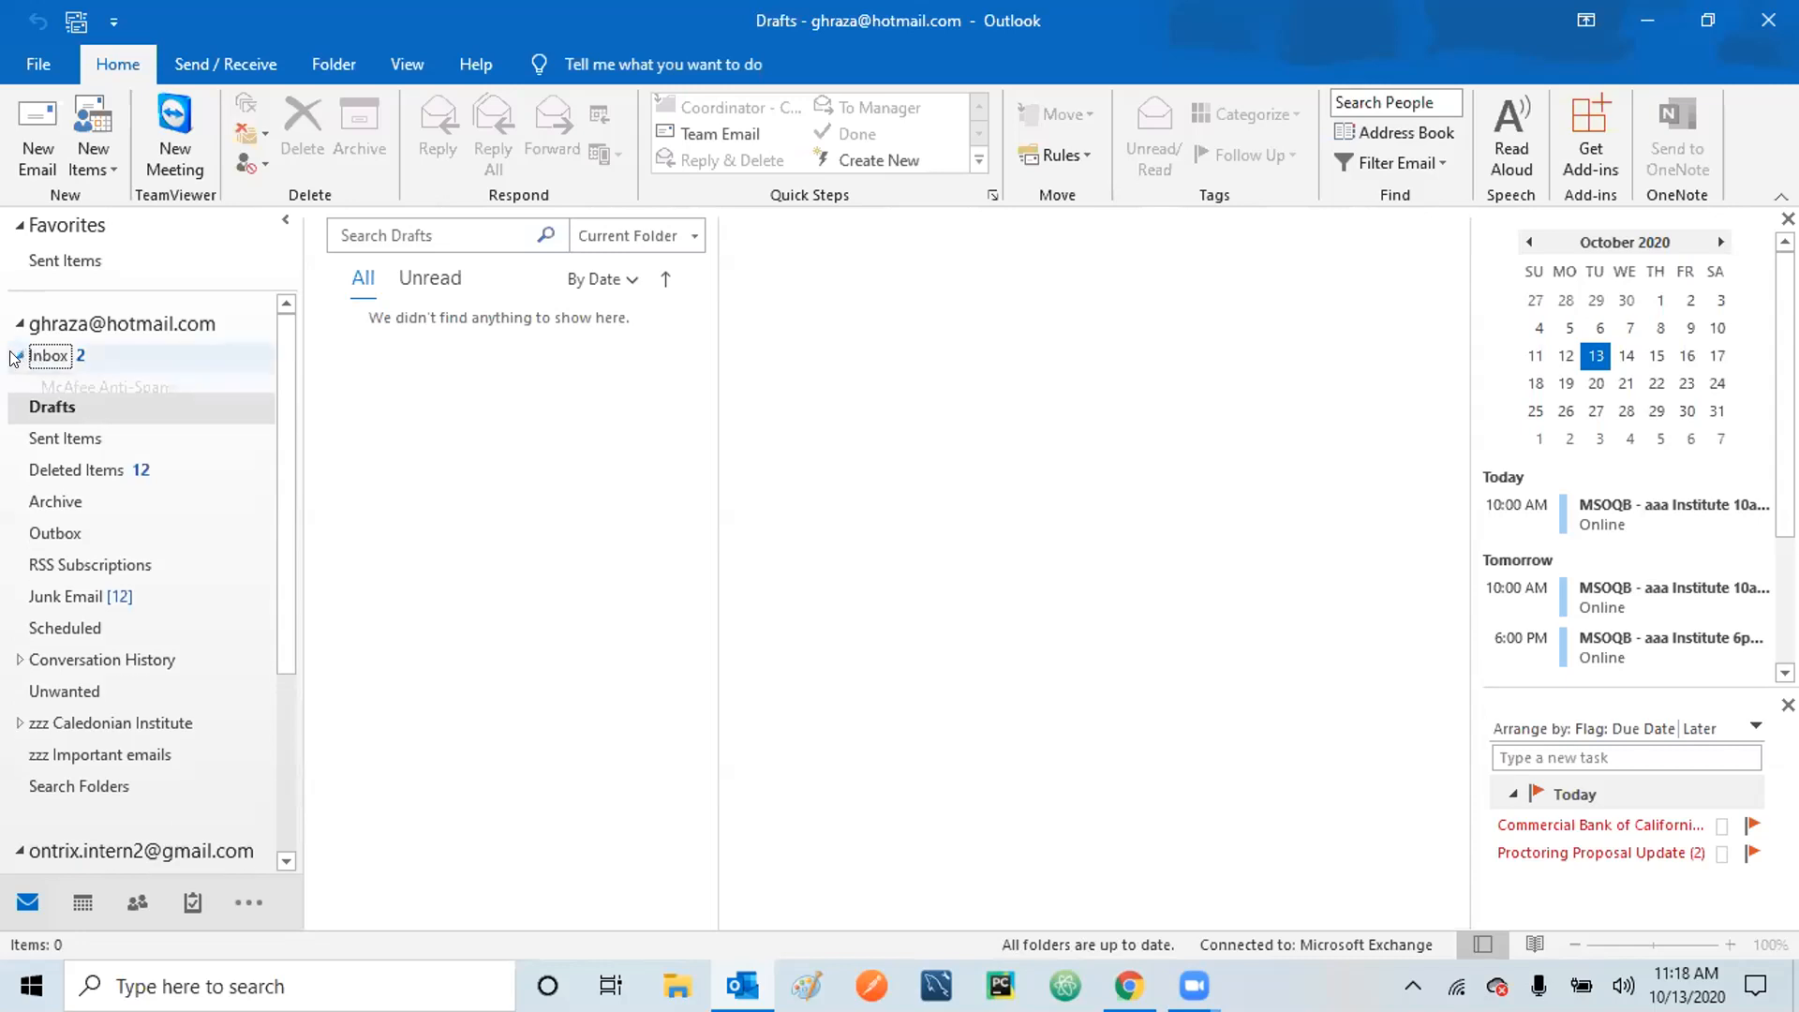
pyautogui.click(15, 356)
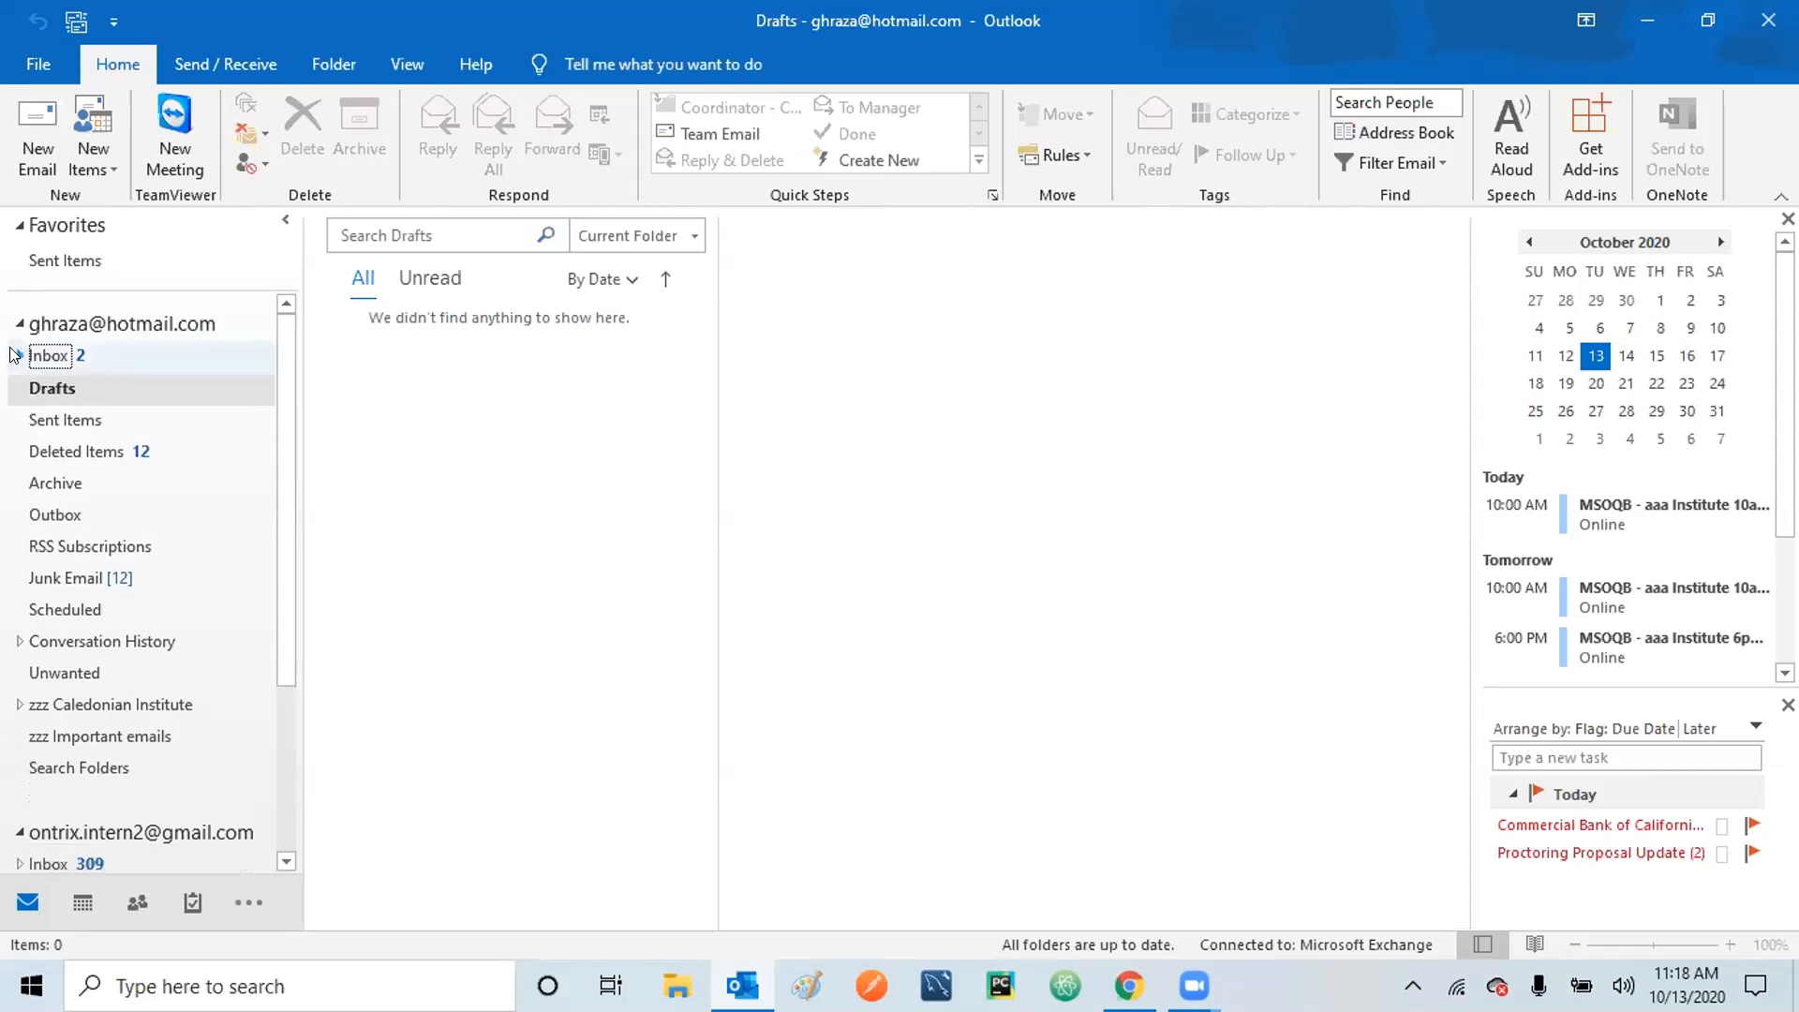
pyautogui.click(52, 356)
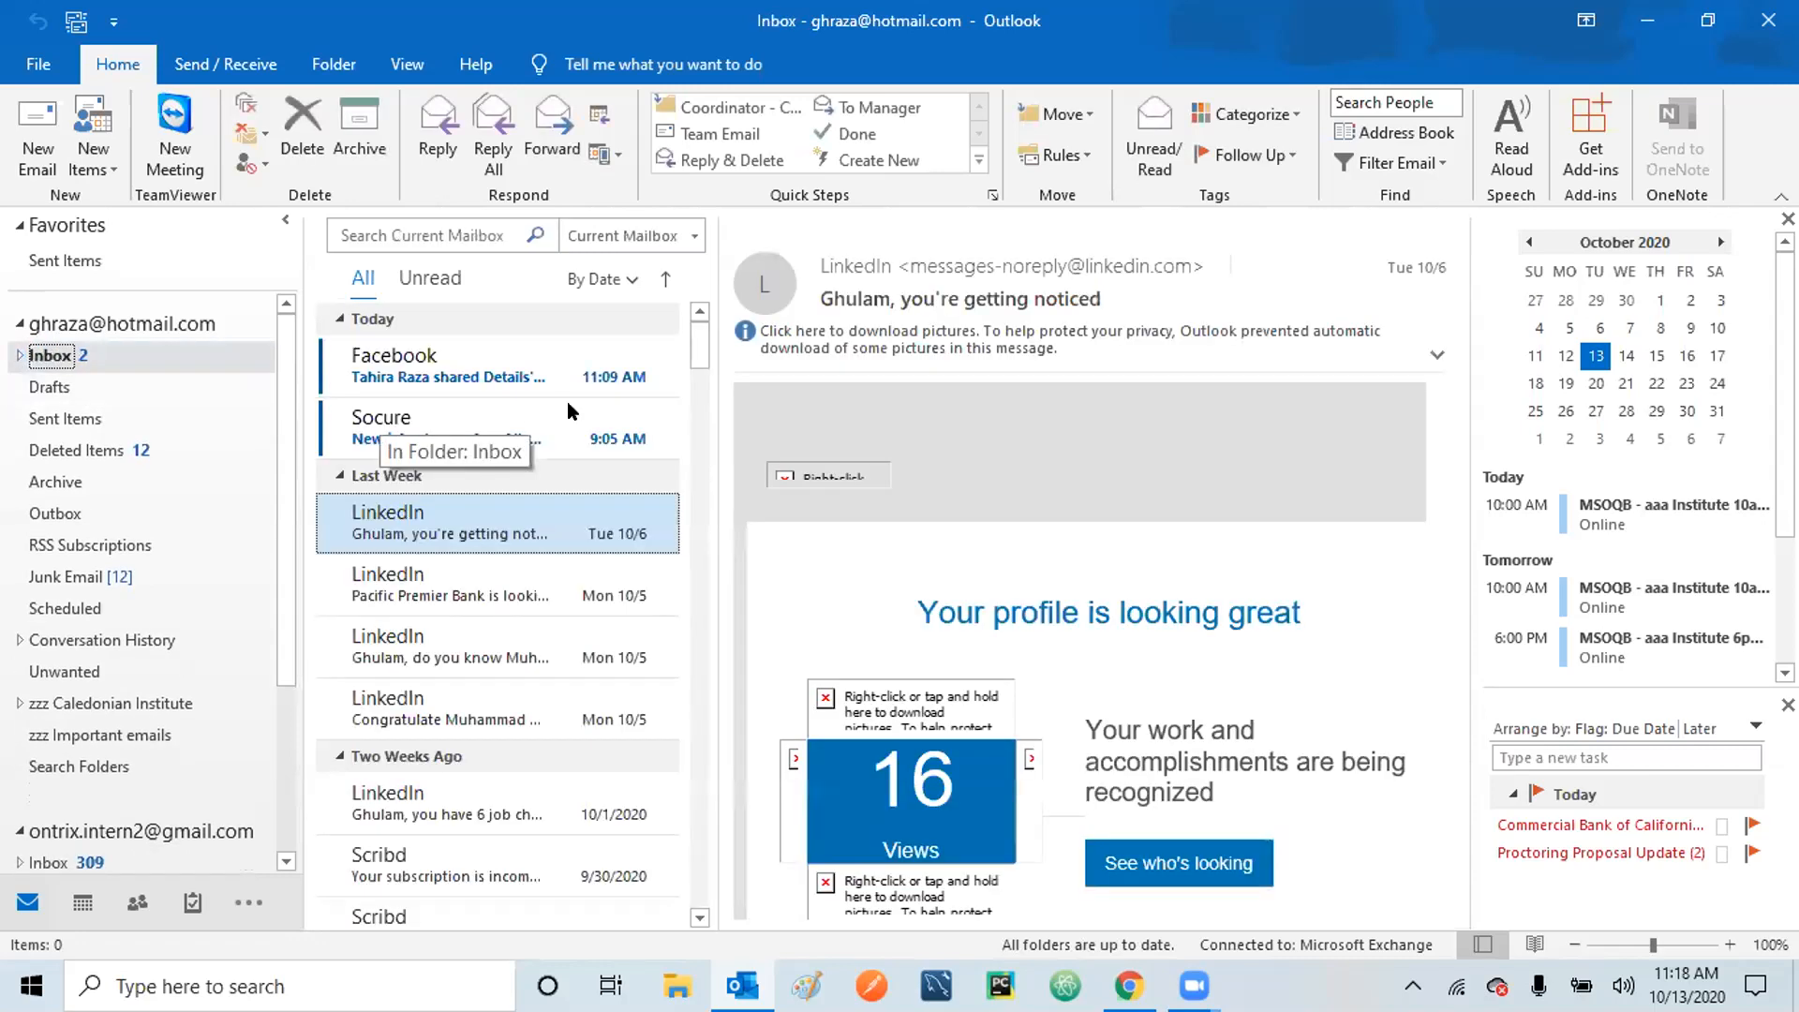
pyautogui.click(517, 384)
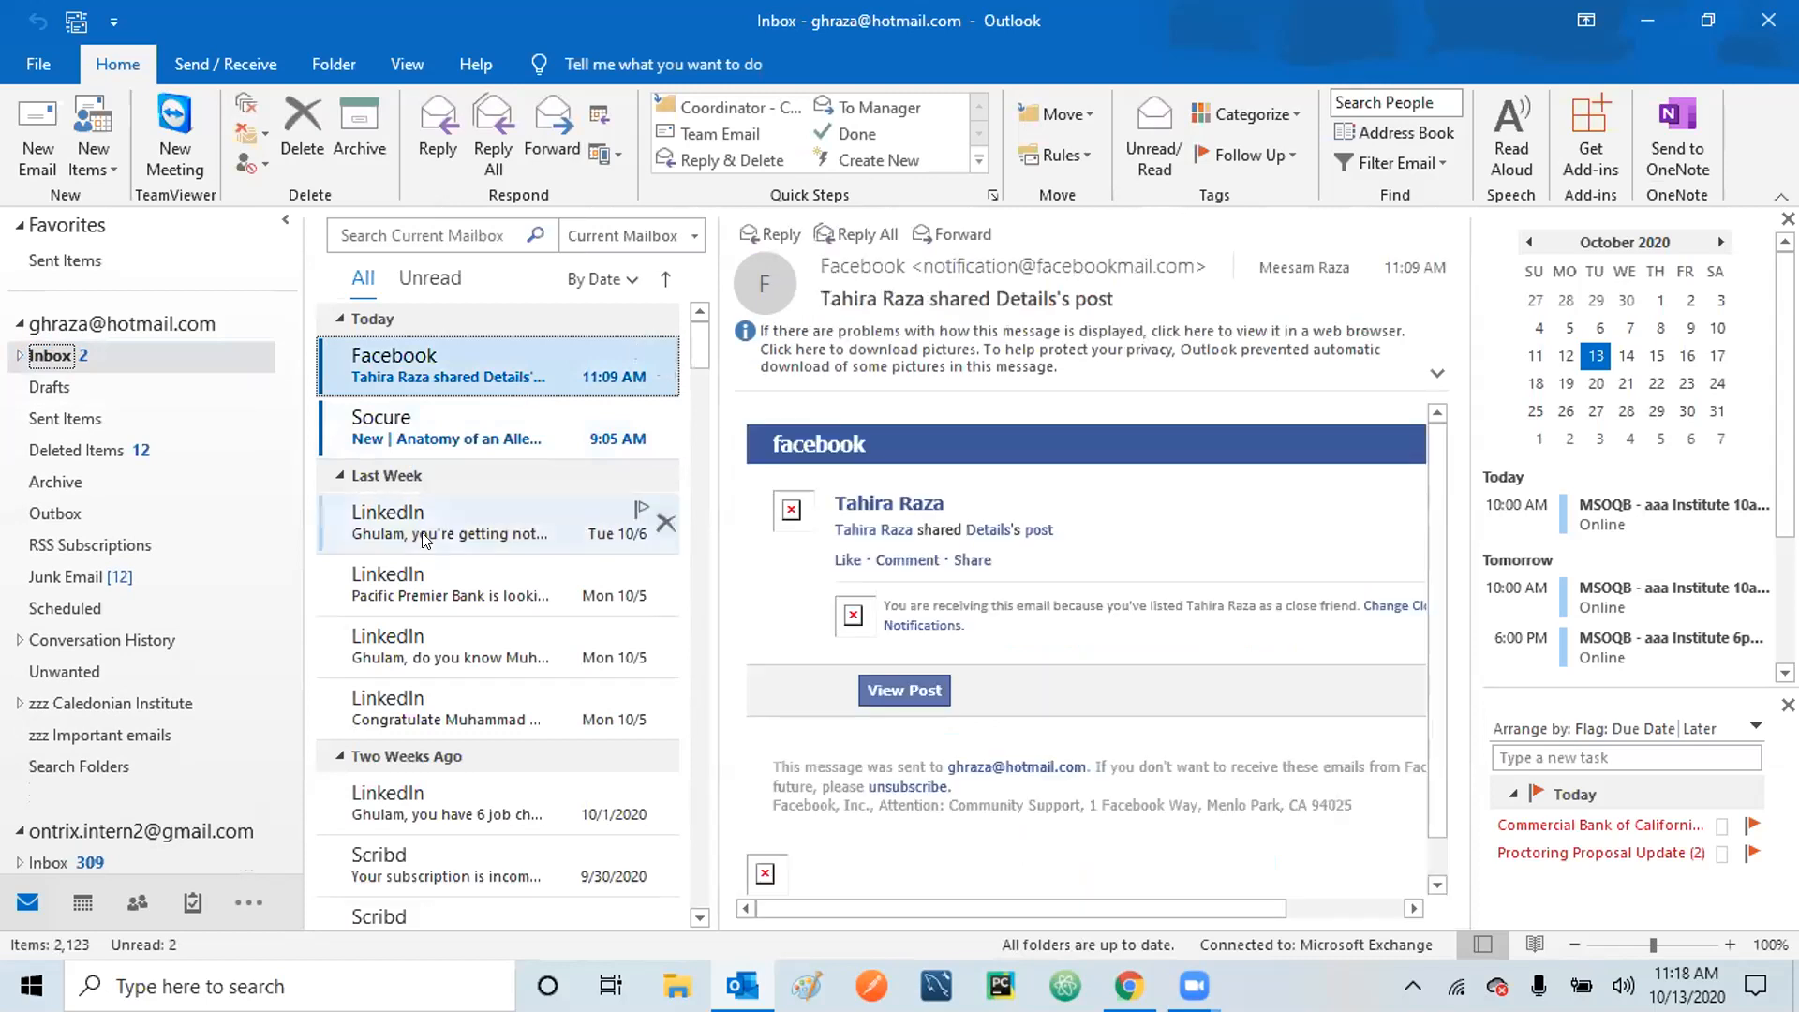
pyautogui.click(83, 900)
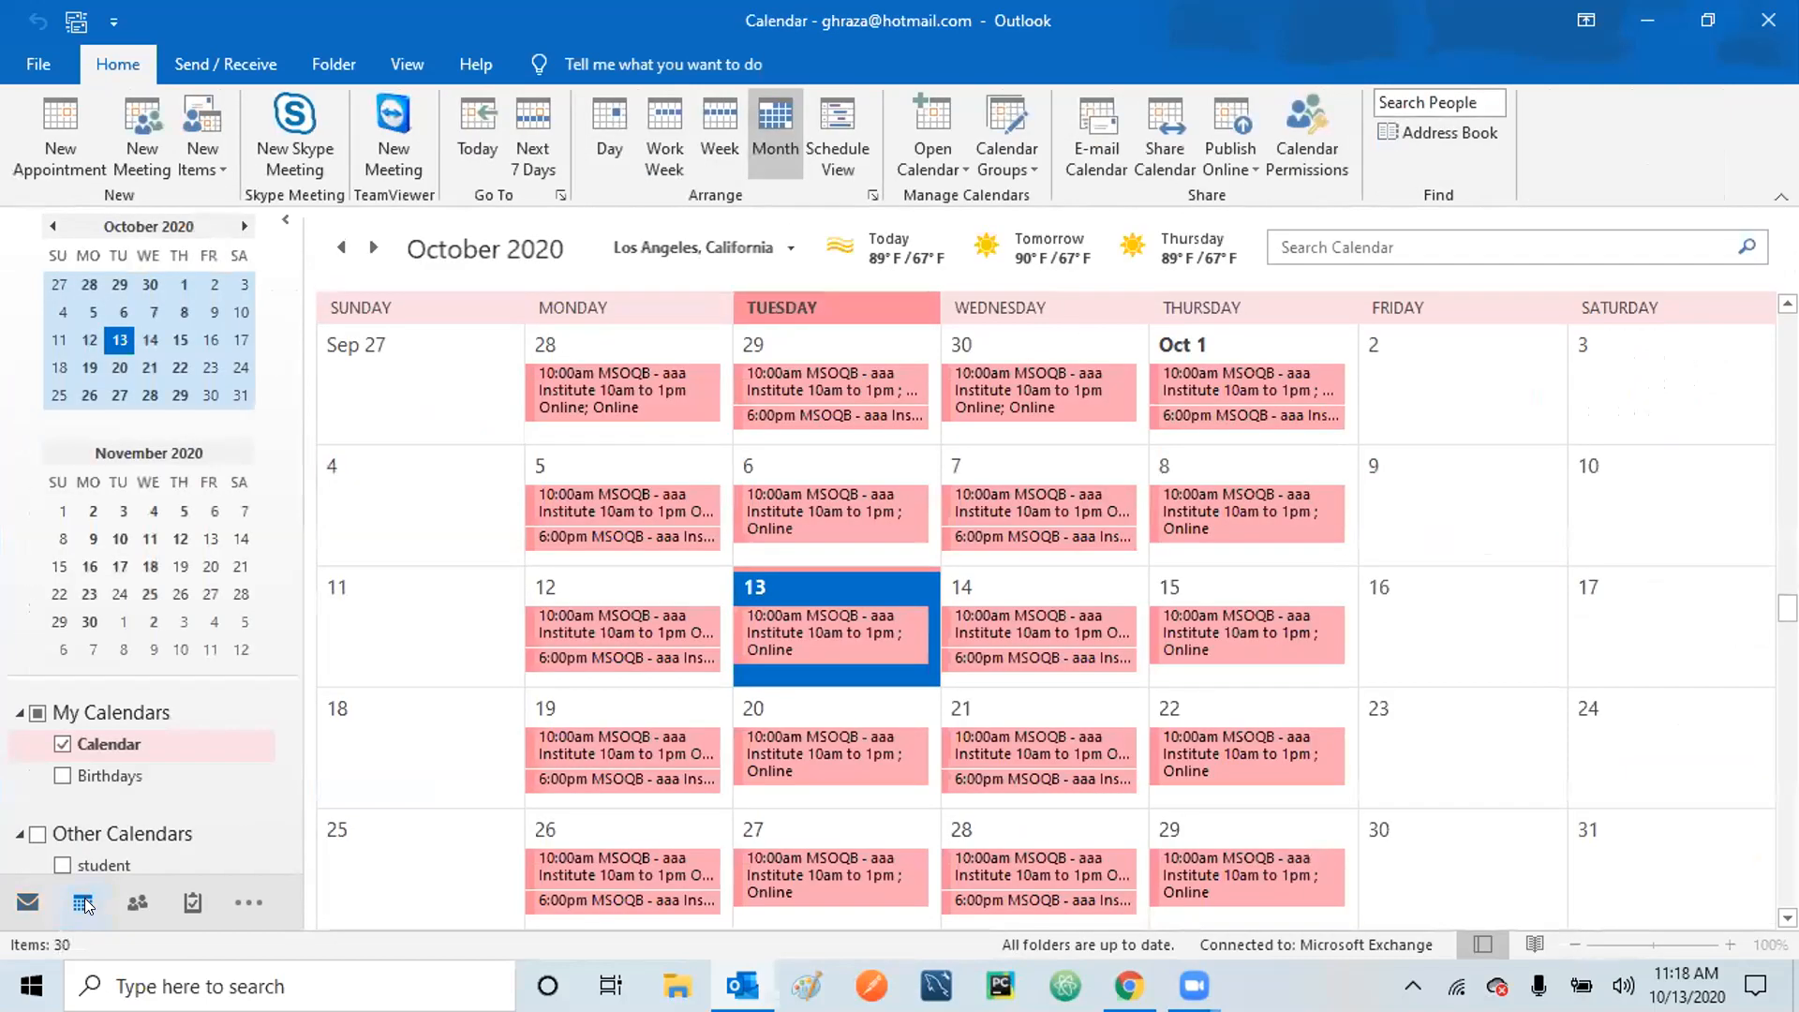
# Jump to today, then browse to other months such as July 2020 with the scrollbar.
pyautogui.moveTo(82, 901)
pyautogui.moveTo(657, 486)
pyautogui.click(470, 114)
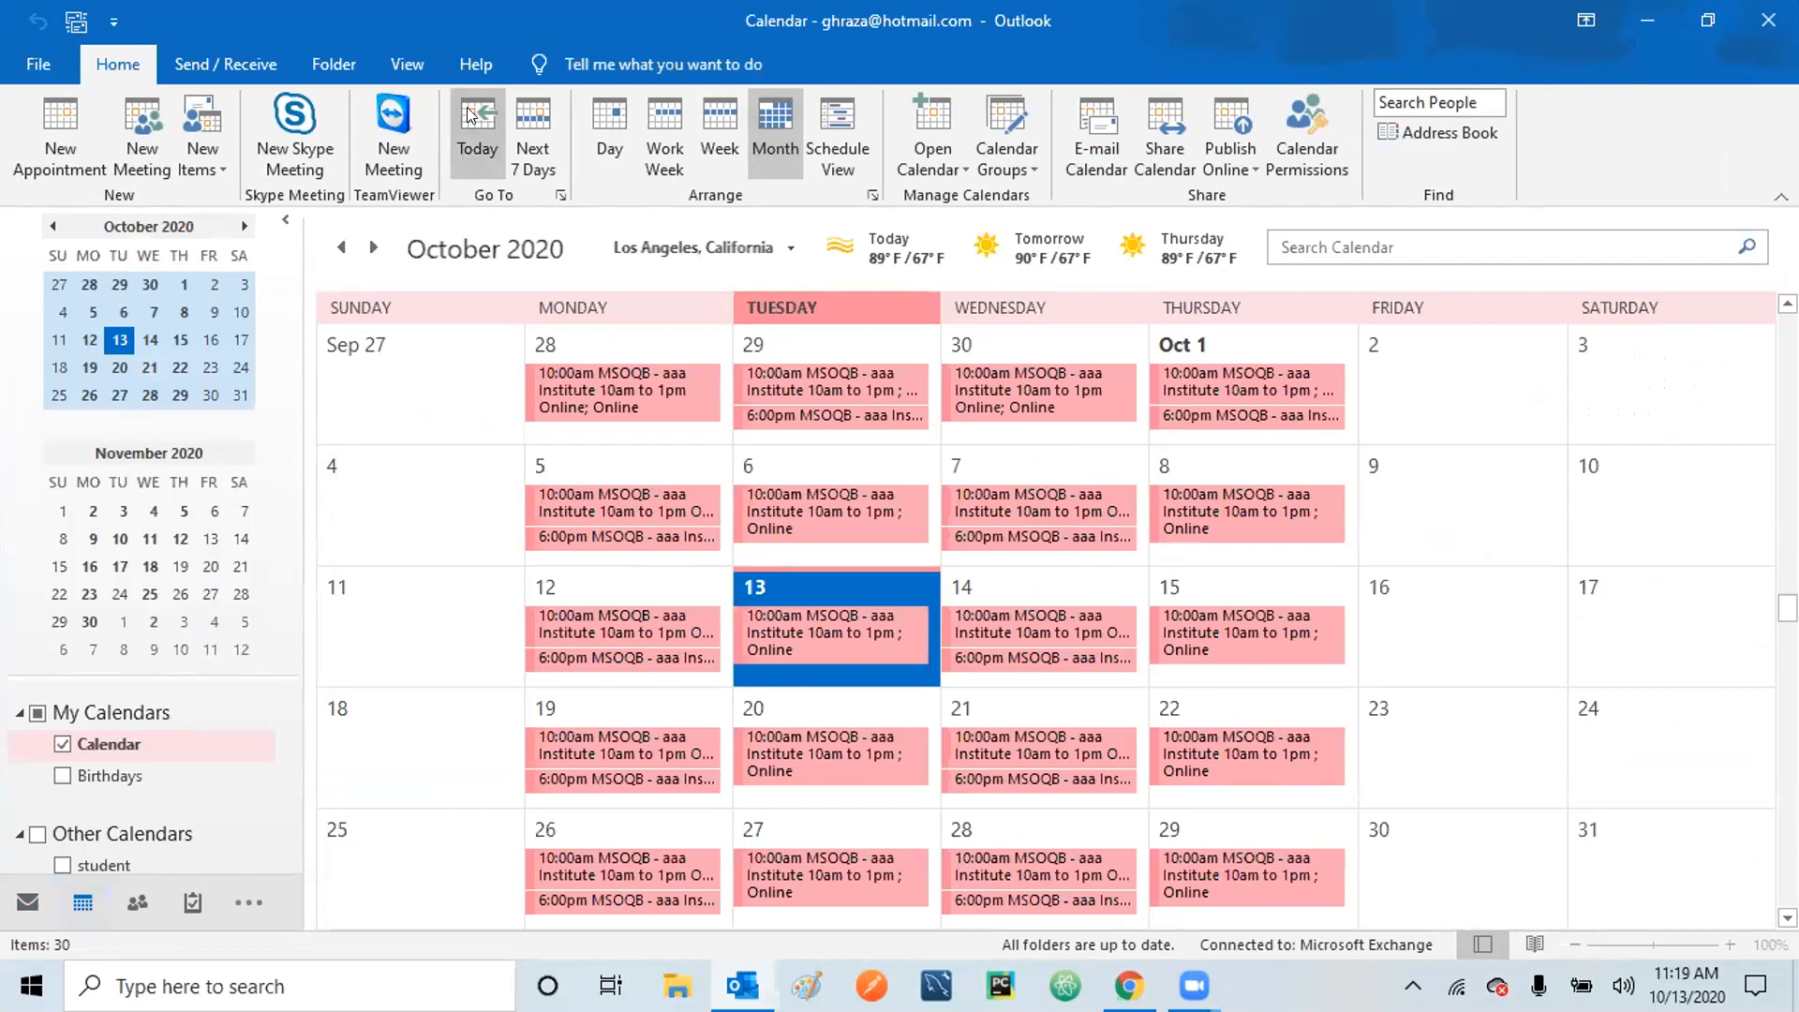
pyautogui.click(473, 118)
pyautogui.click(475, 146)
pyautogui.click(473, 139)
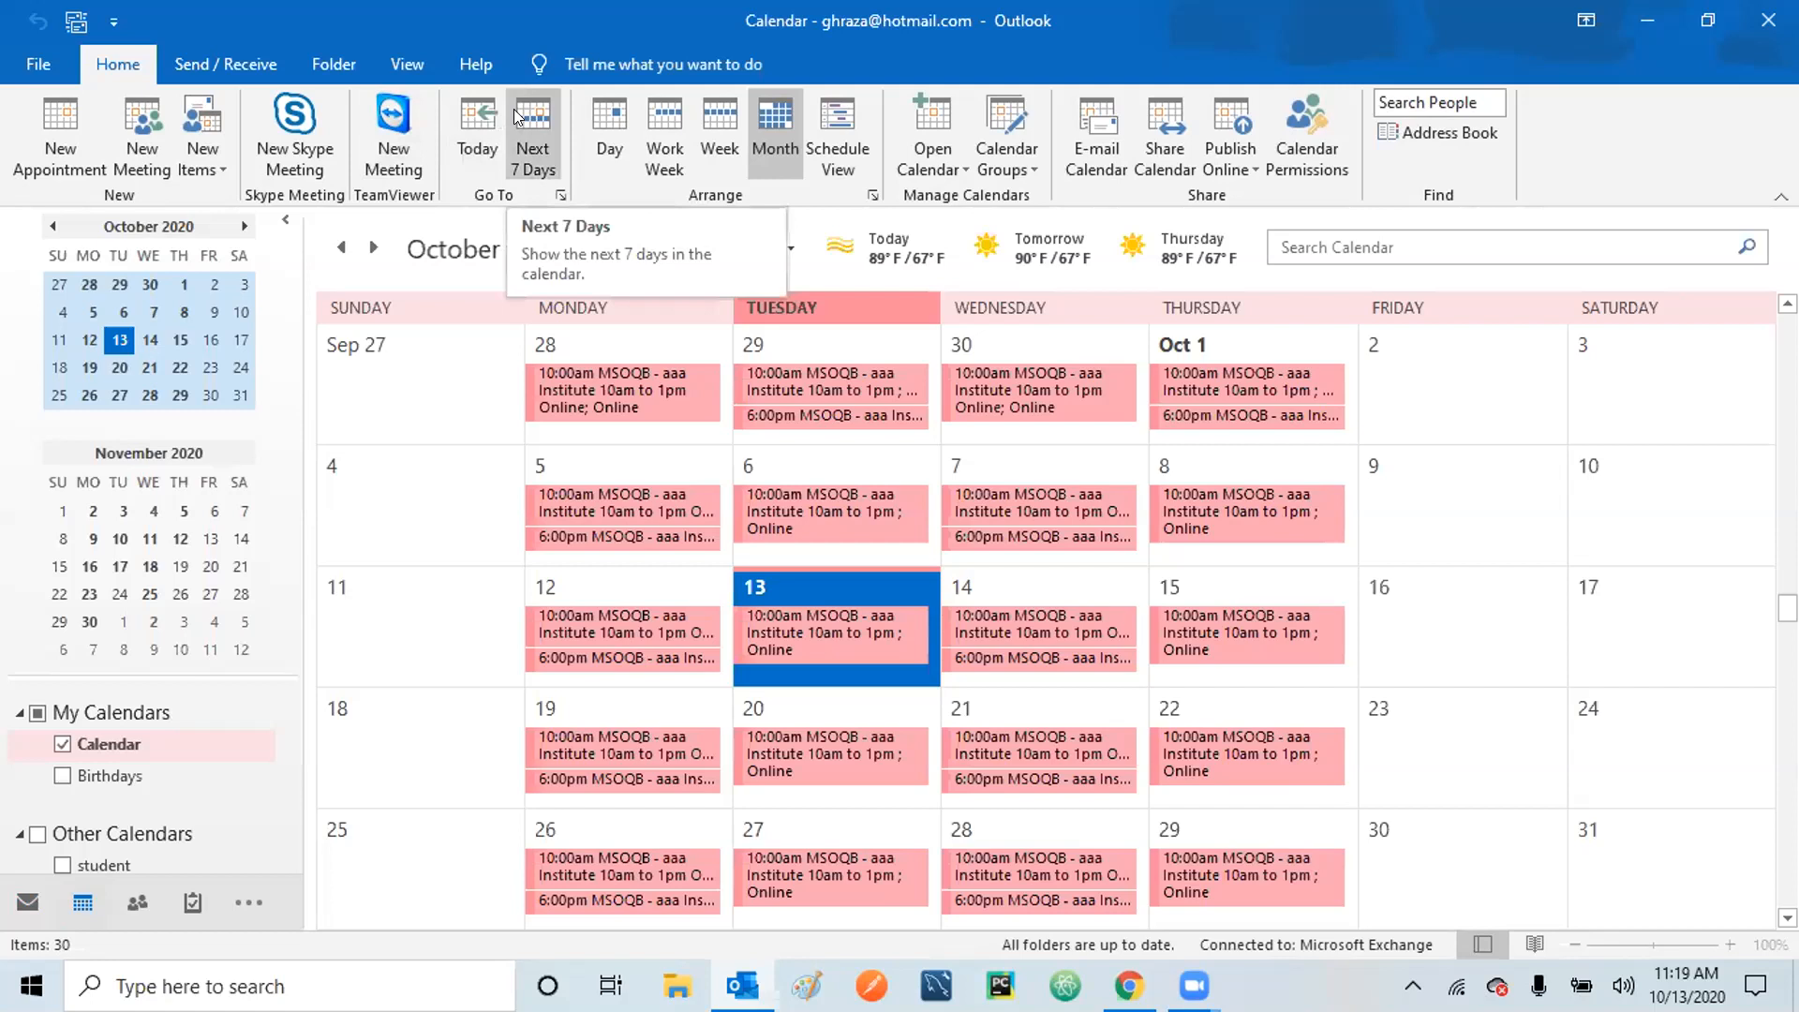
pyautogui.click(475, 114)
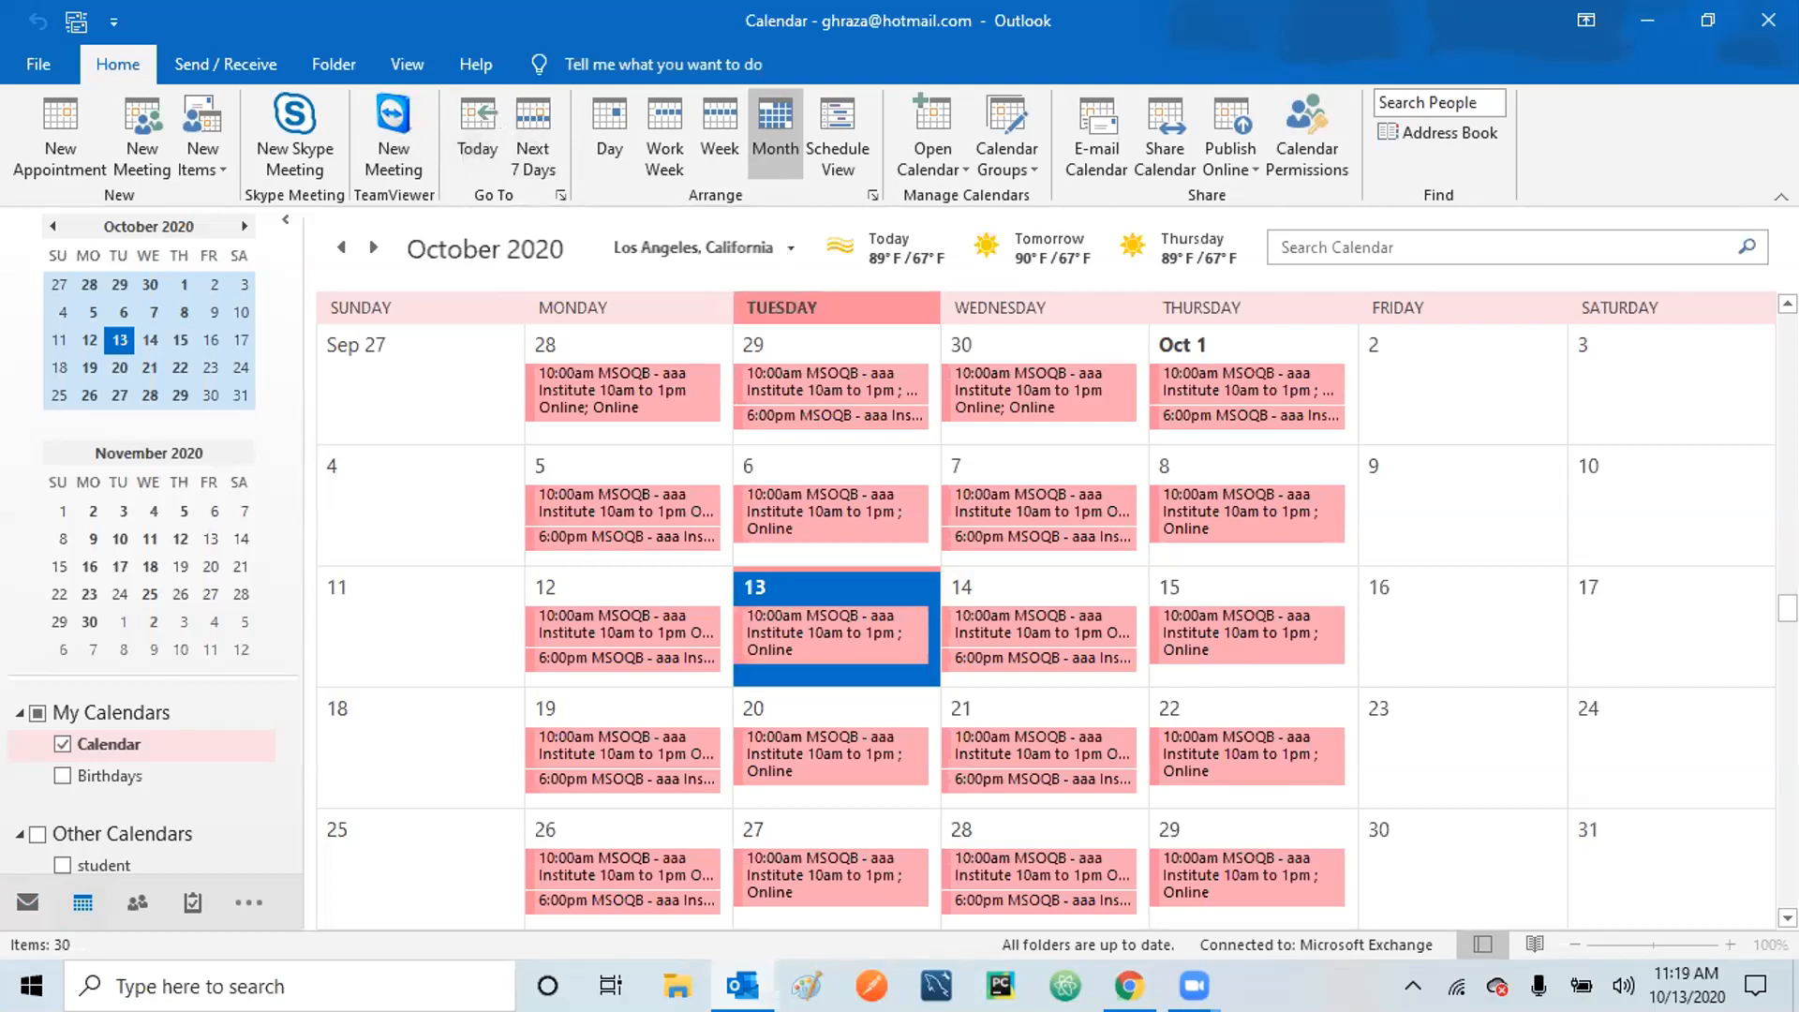
pyautogui.moveTo(1788, 609); pyautogui.dragTo(1788, 506)
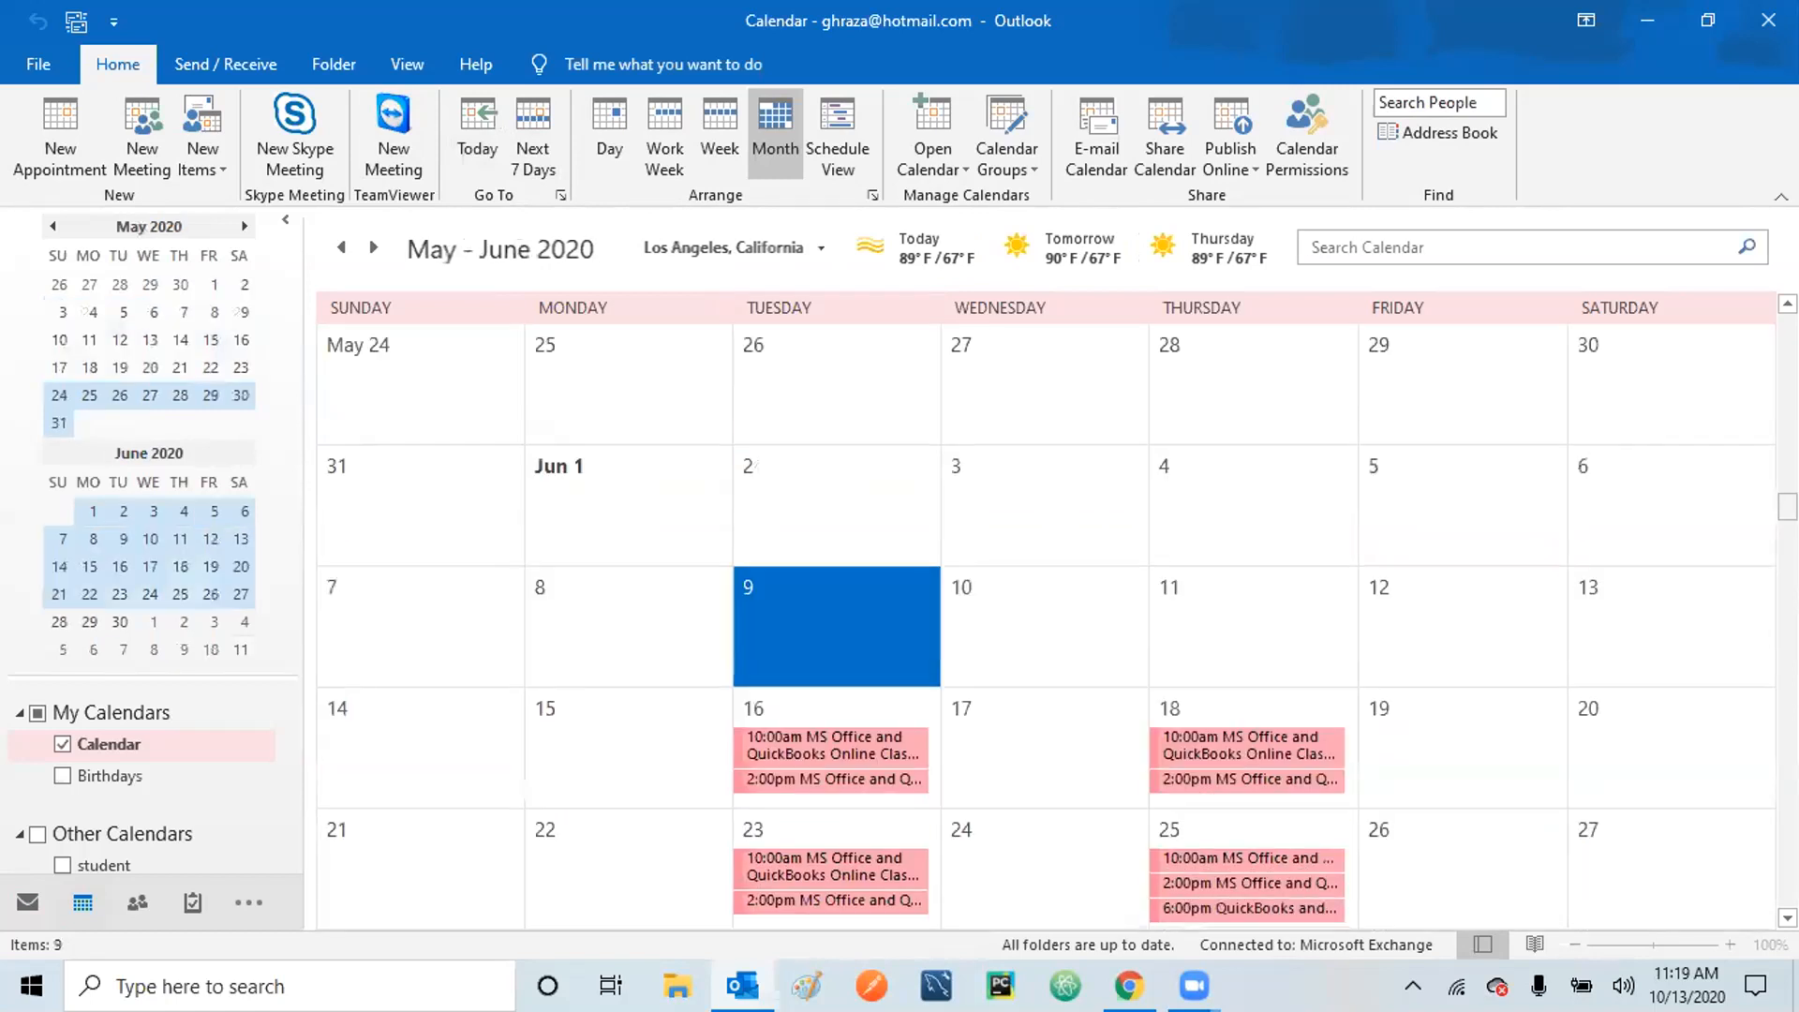
pyautogui.click(1788, 581)
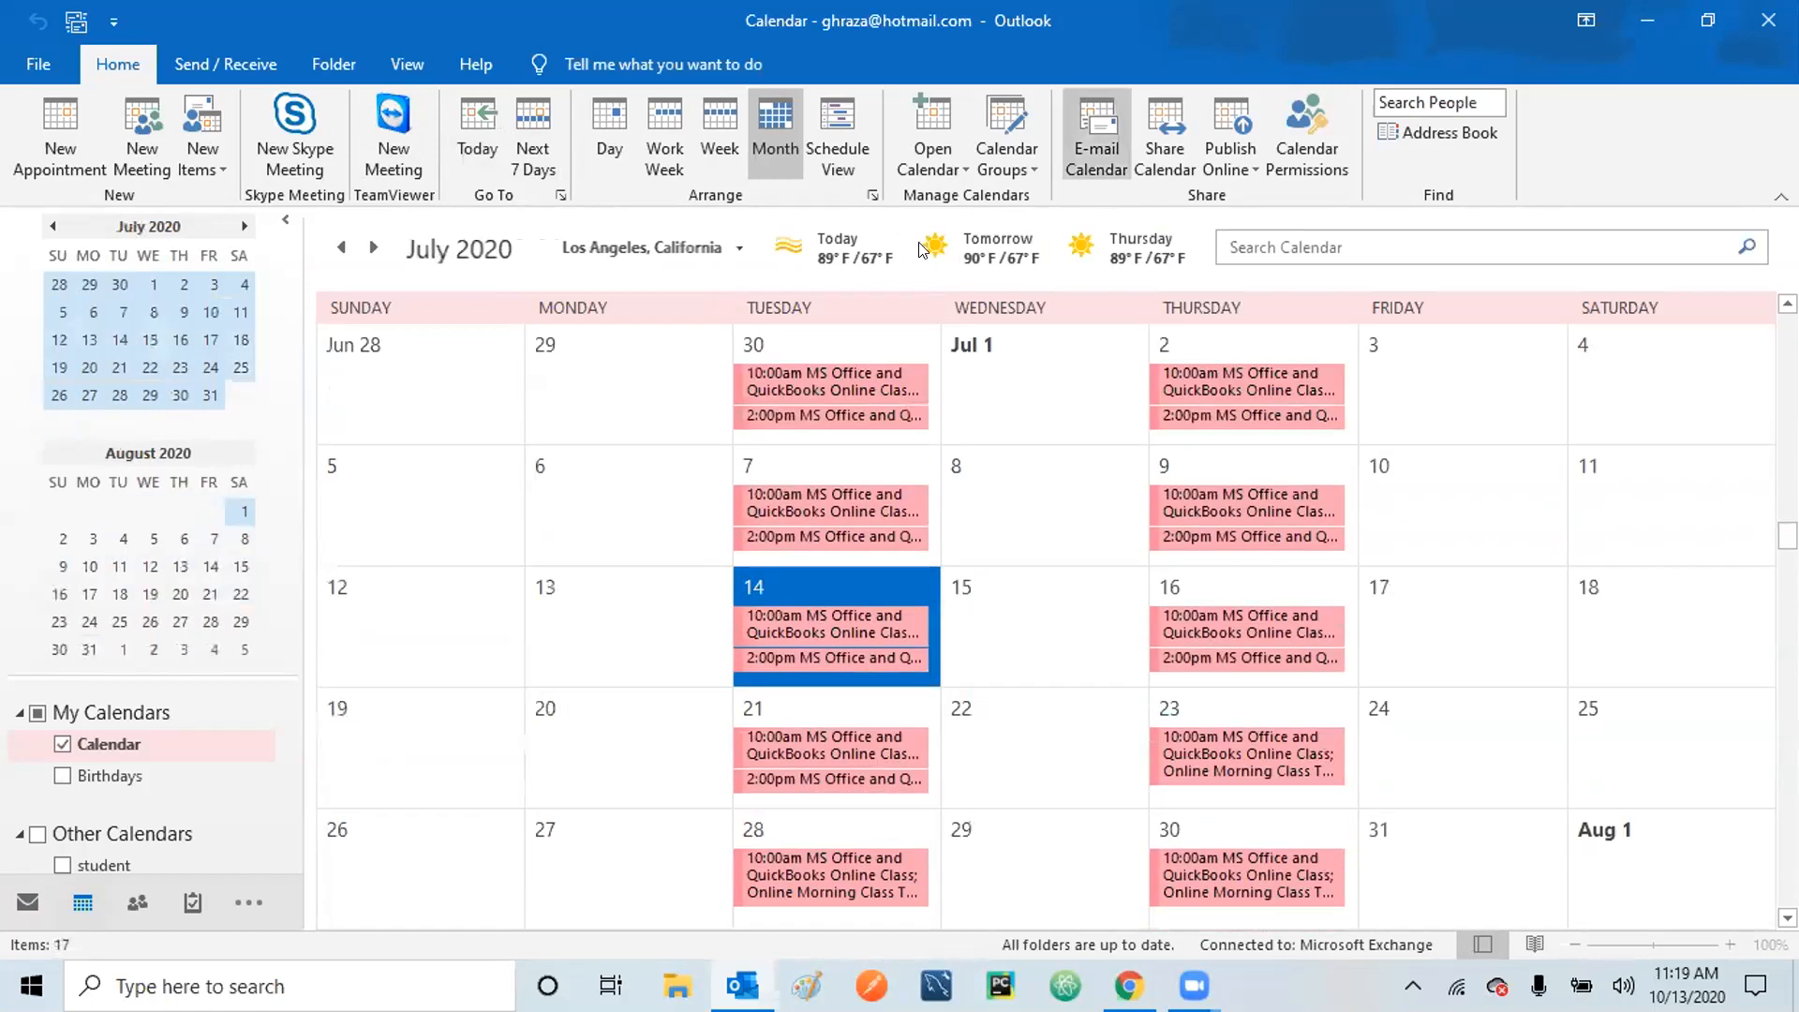
# Return to today and show only Tuesday, October 13, 2020 in Day view.
pyautogui.click(487, 115)
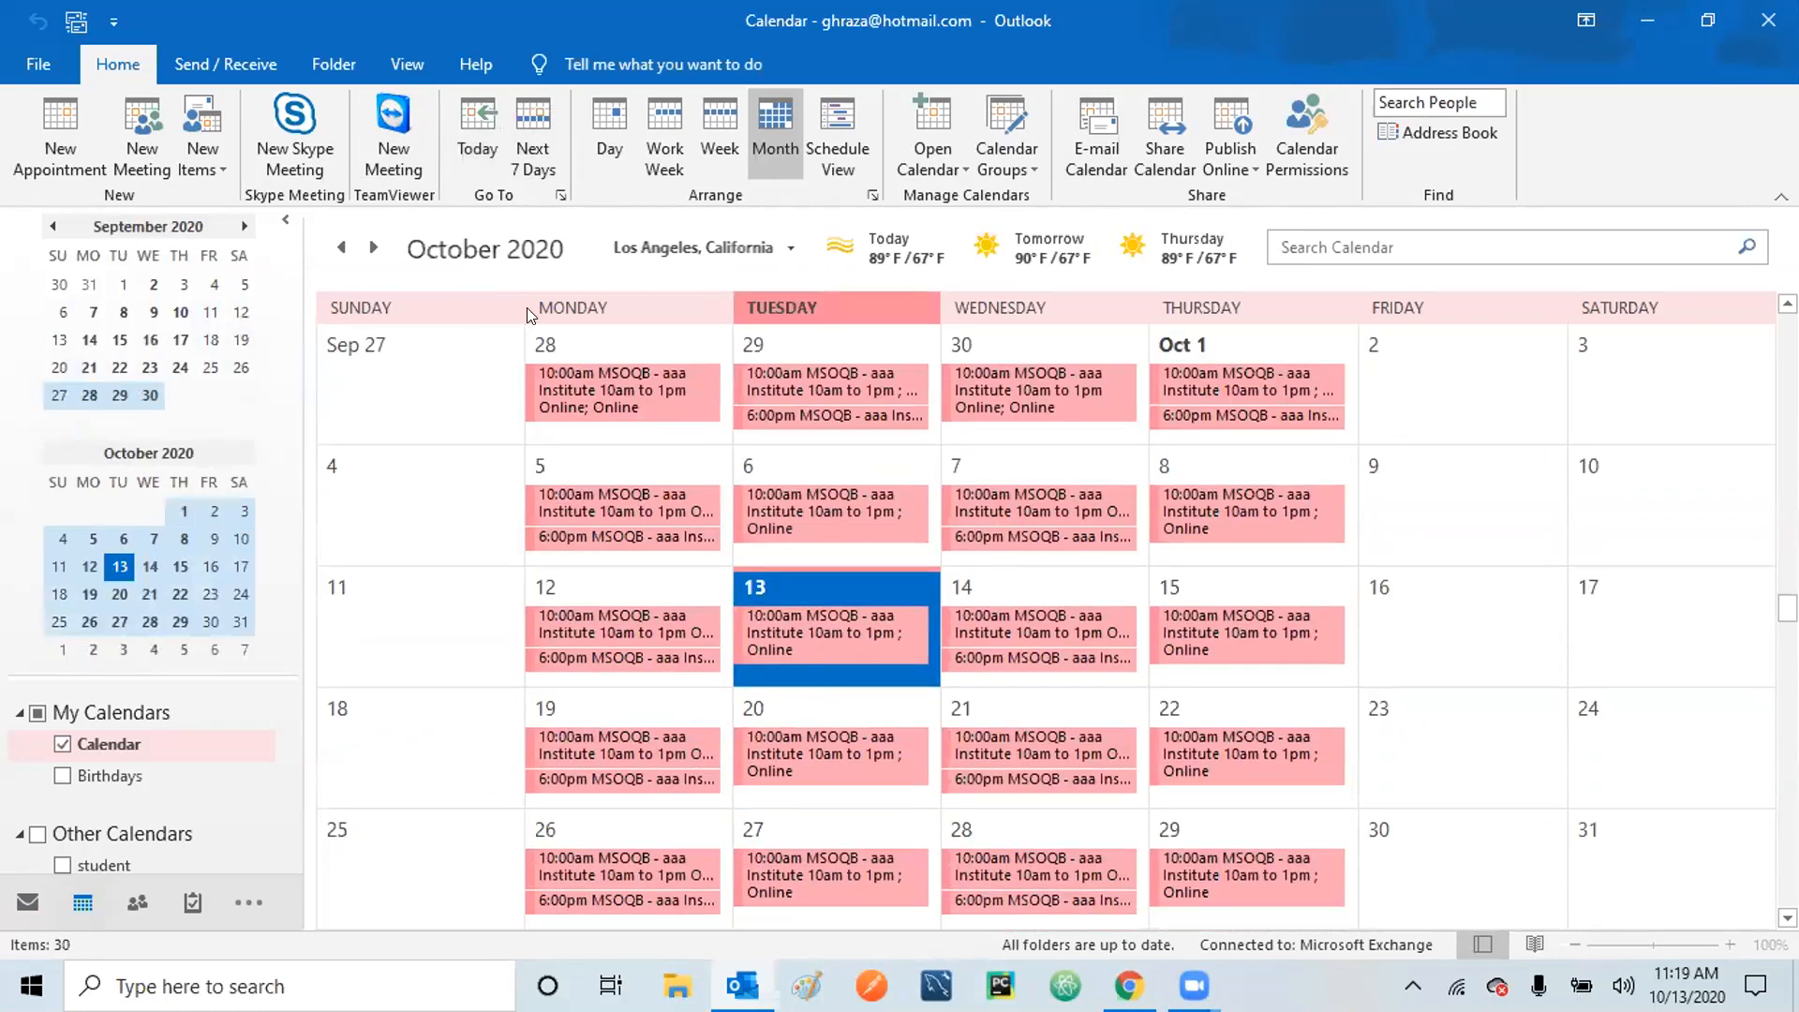
pyautogui.click(492, 111)
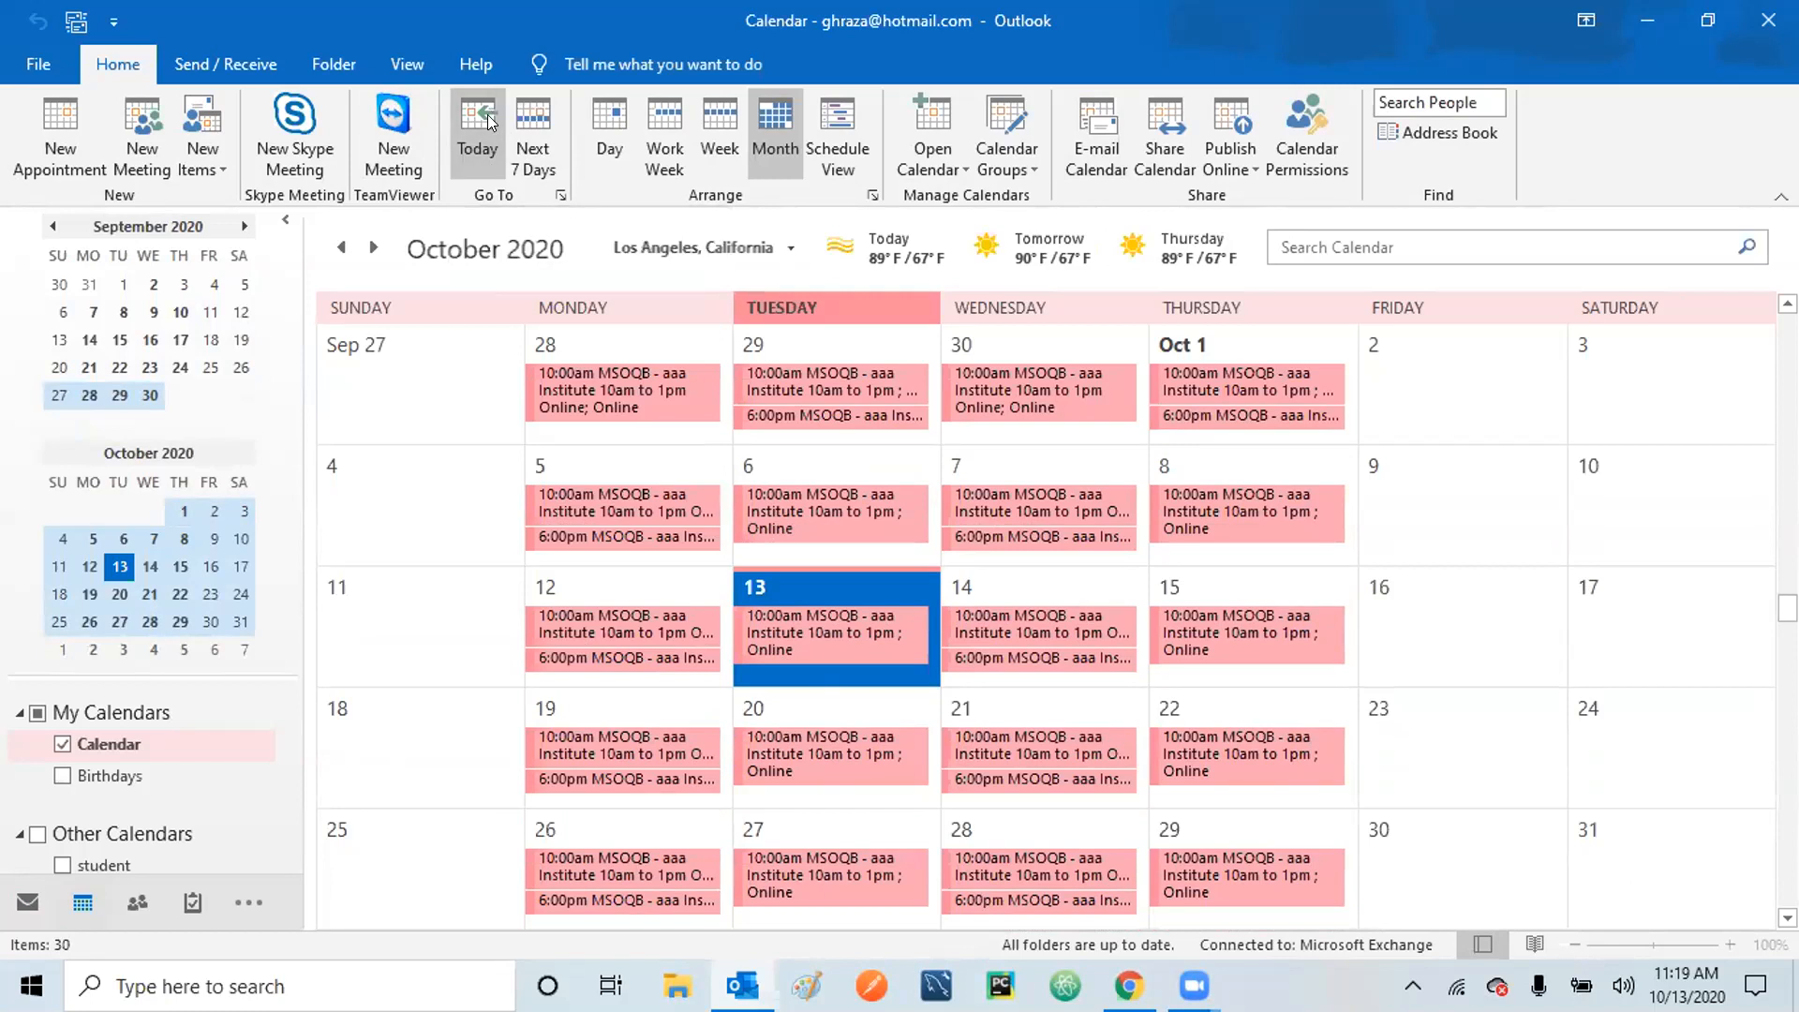
pyautogui.click(605, 116)
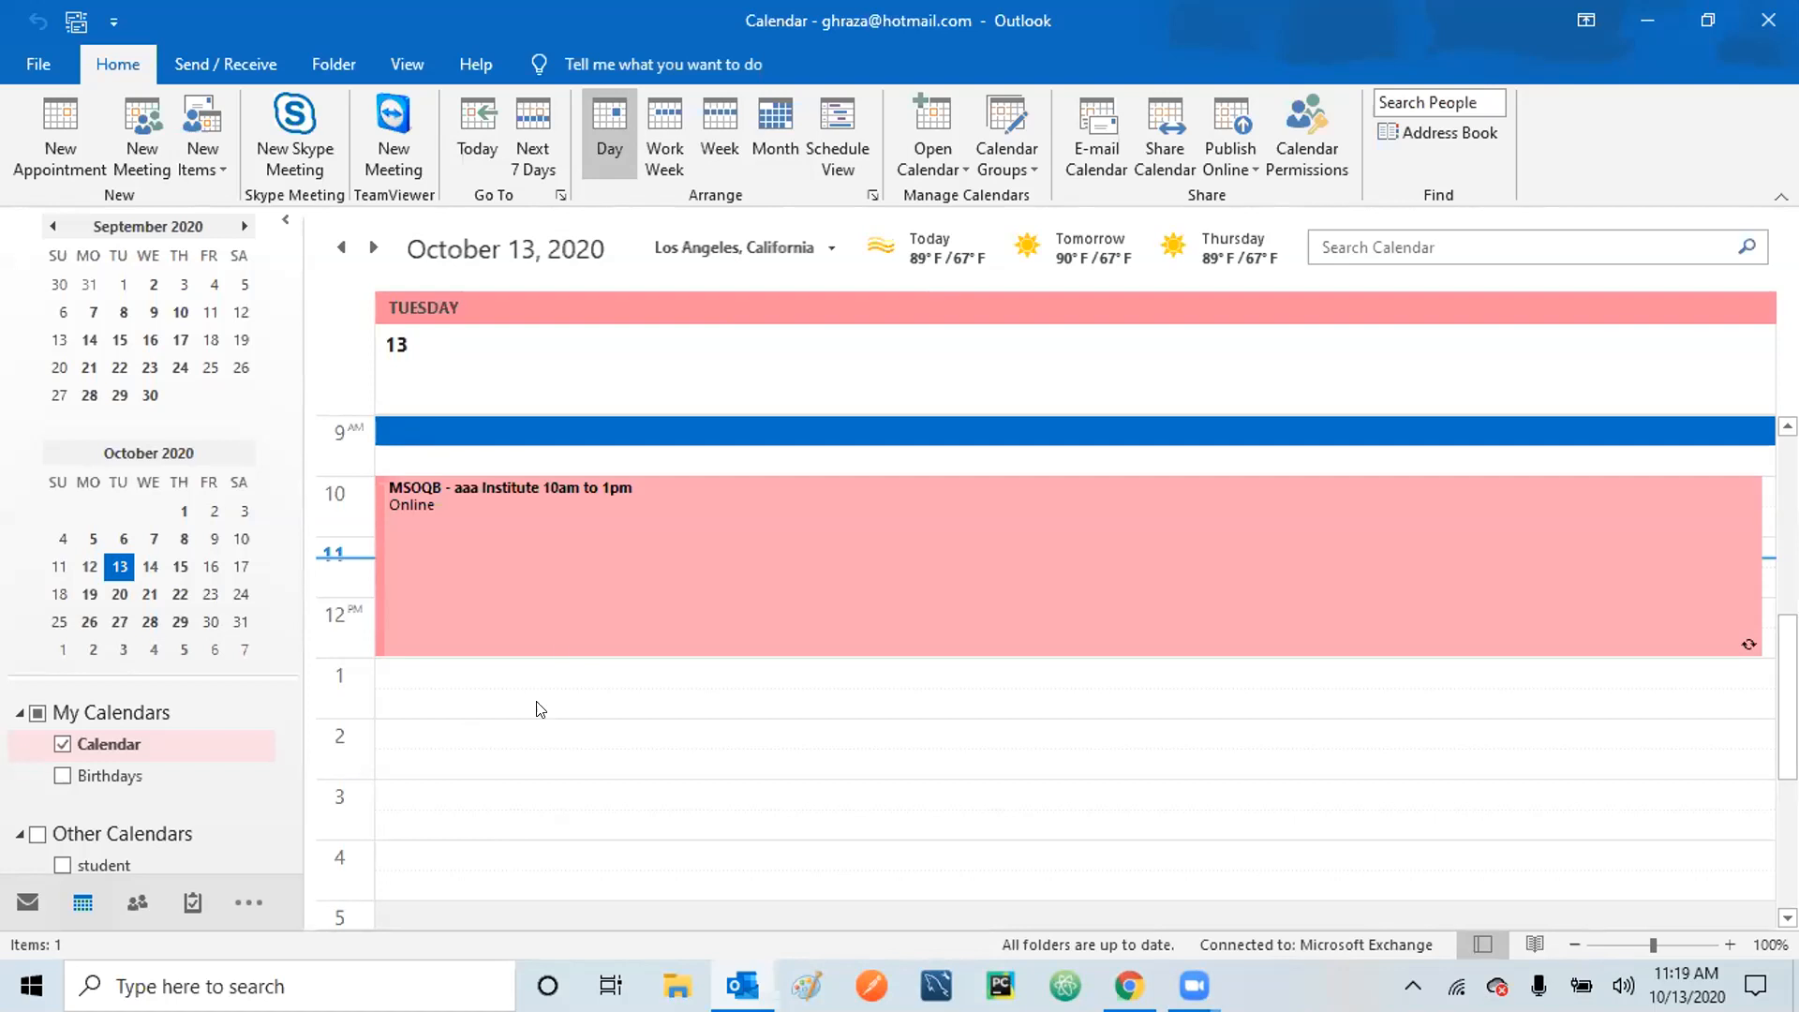
# Compare Work Week, Week, Month and Schedule views, ending on the October 2020 Month view.
pyautogui.click(665, 116)
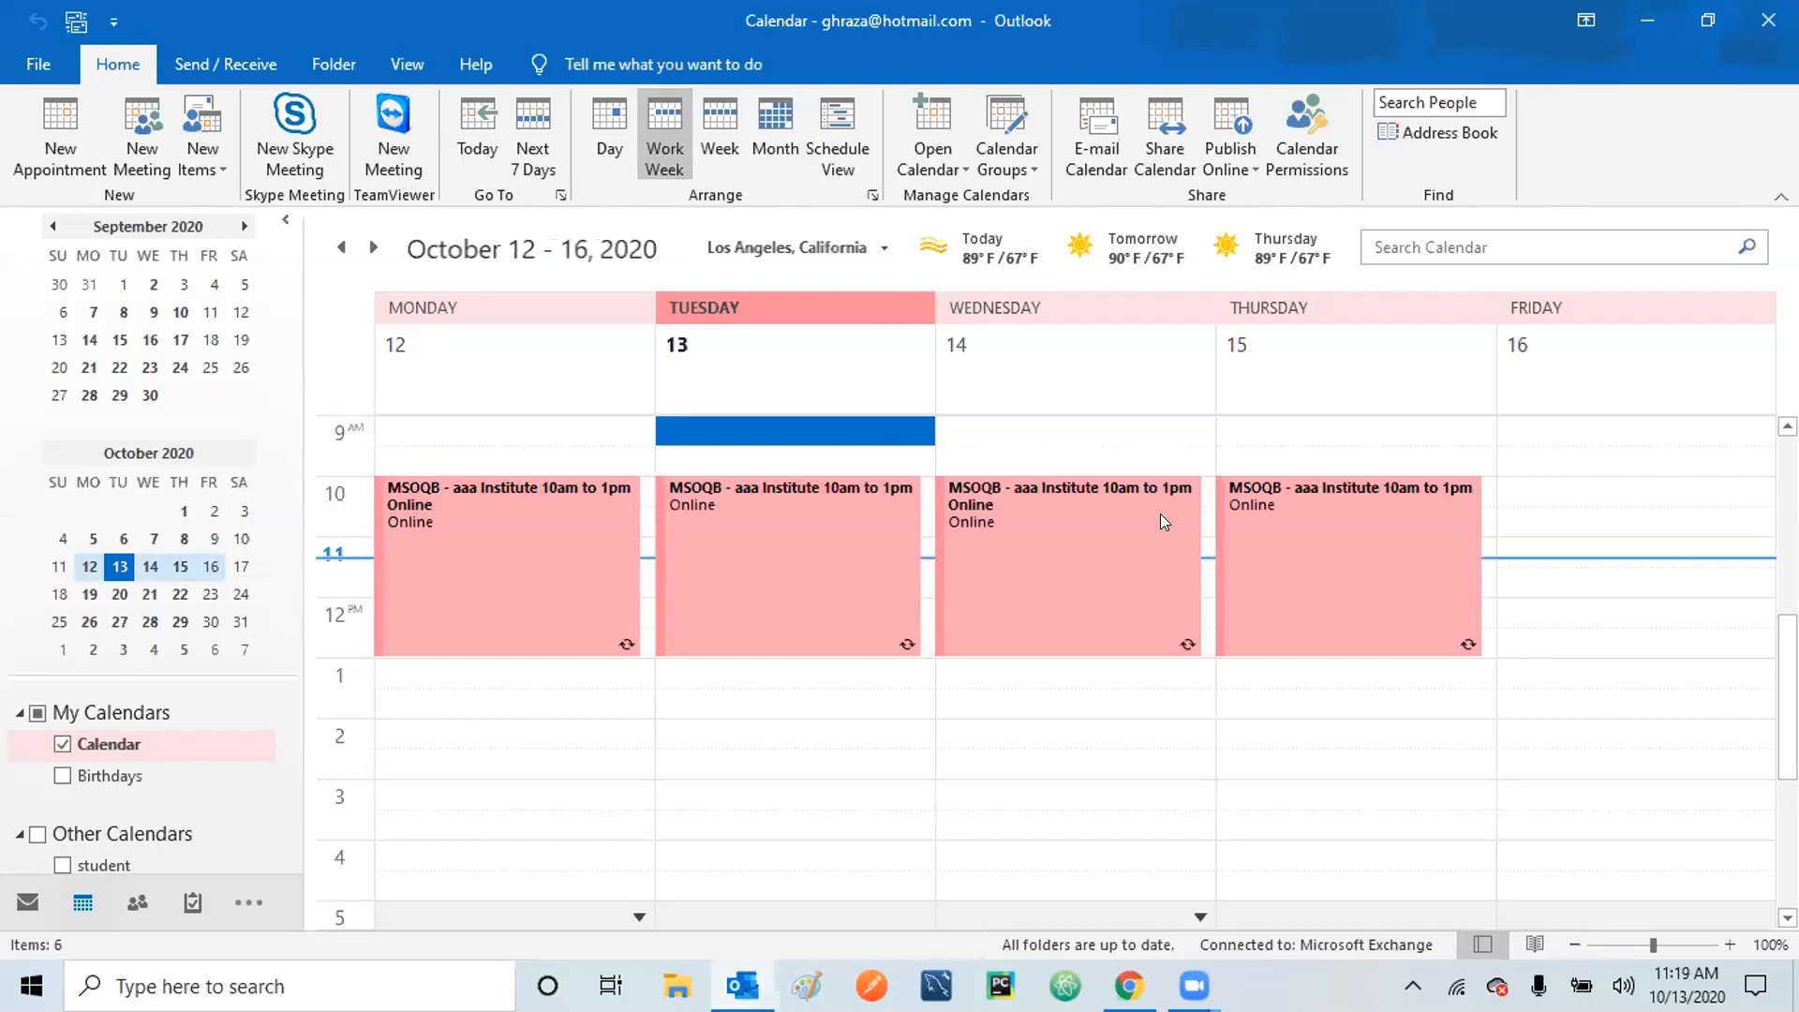
pyautogui.moveTo(1161, 516)
pyautogui.click(707, 128)
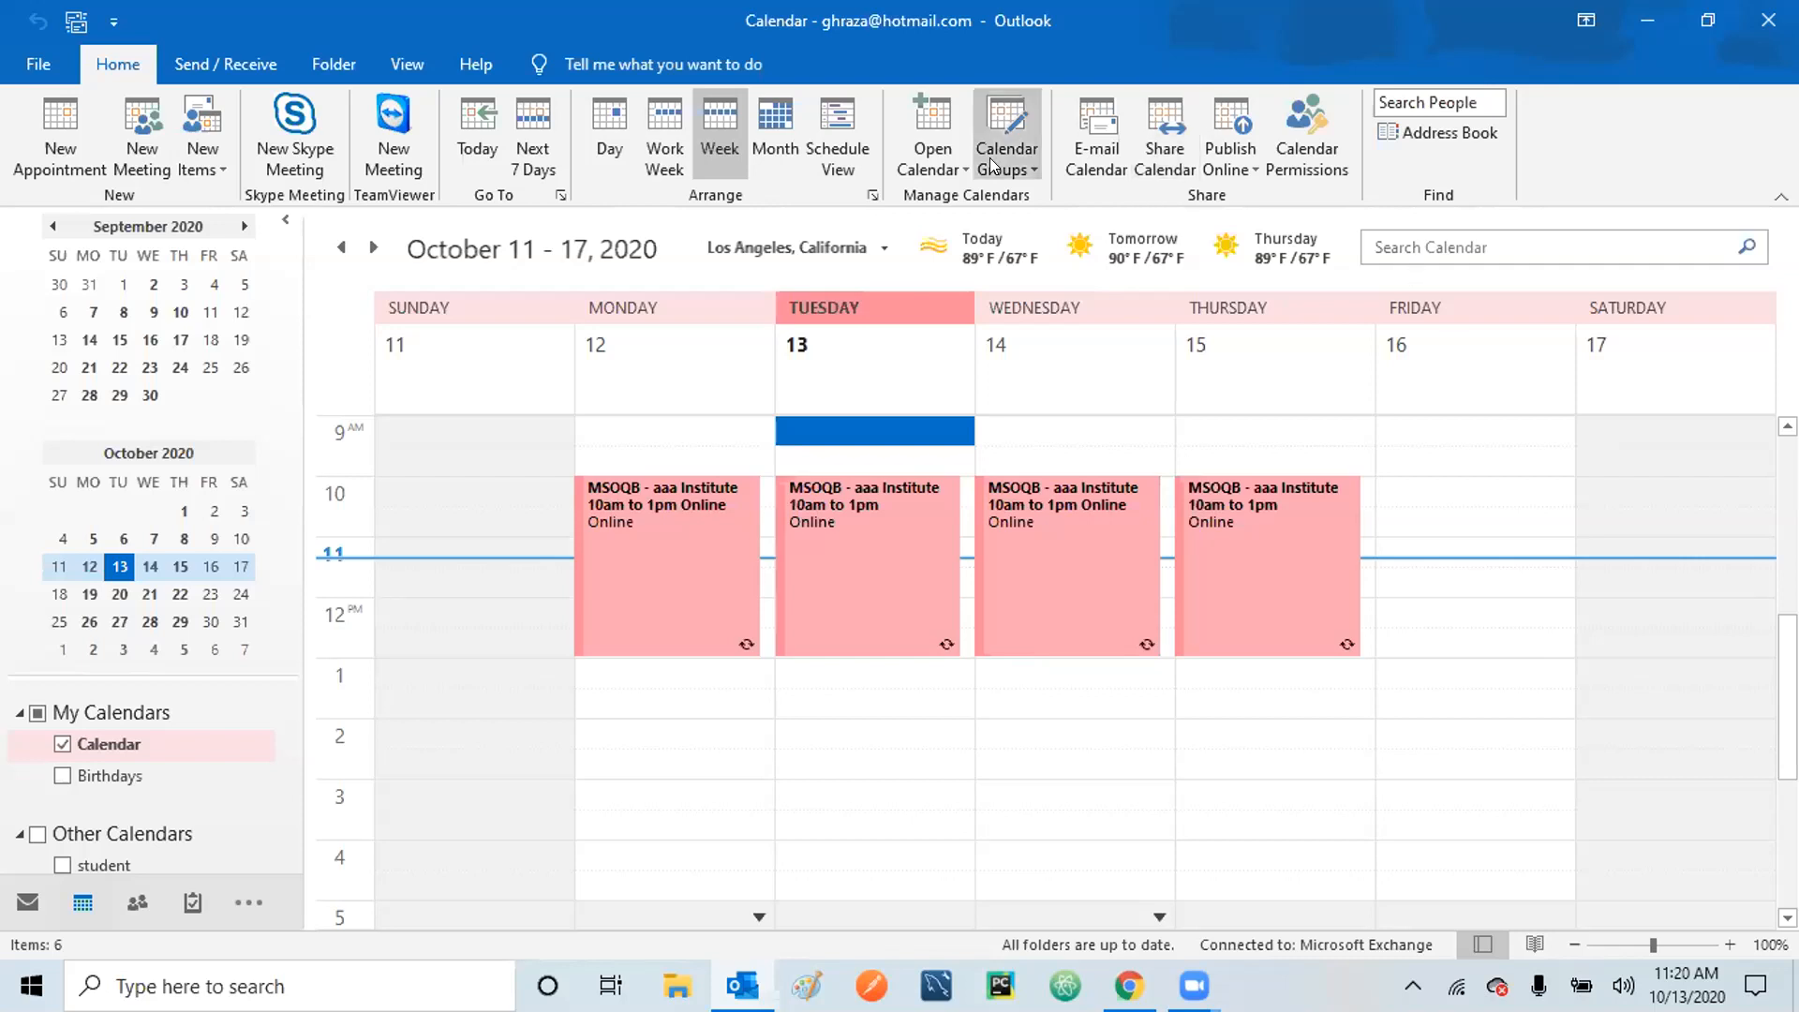
pyautogui.click(778, 145)
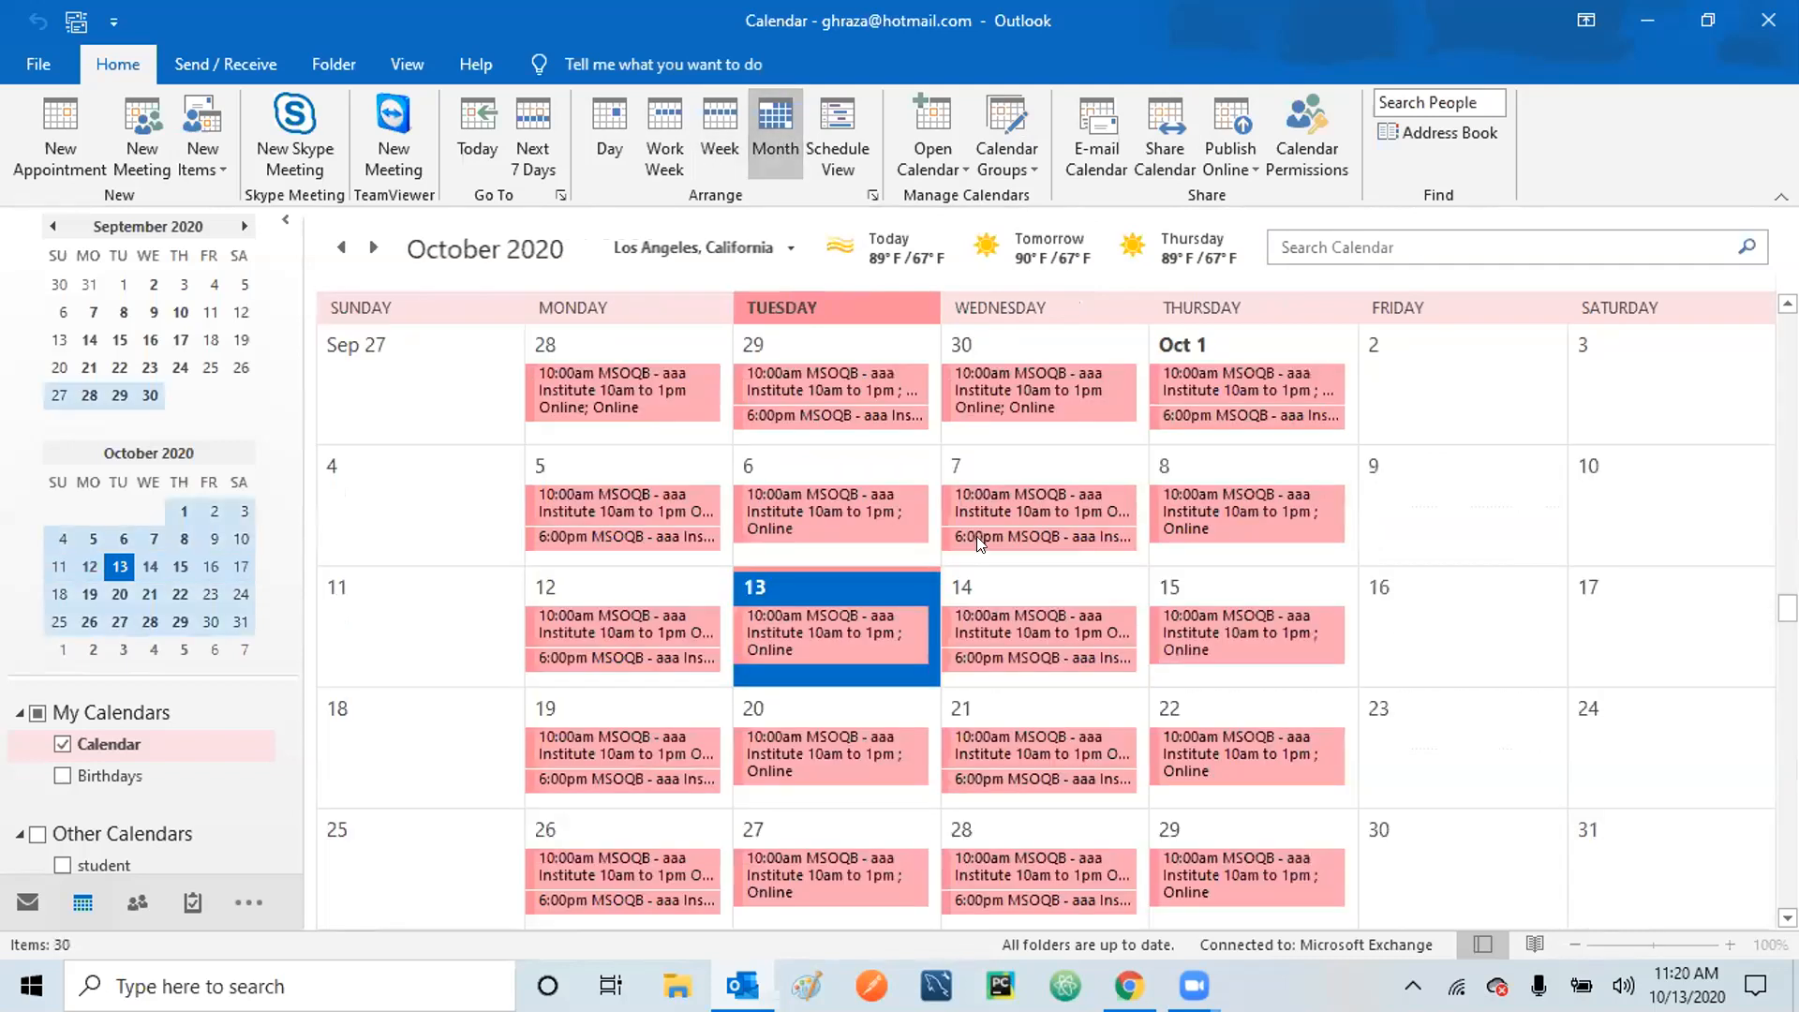
pyautogui.moveTo(976, 536)
pyautogui.click(841, 129)
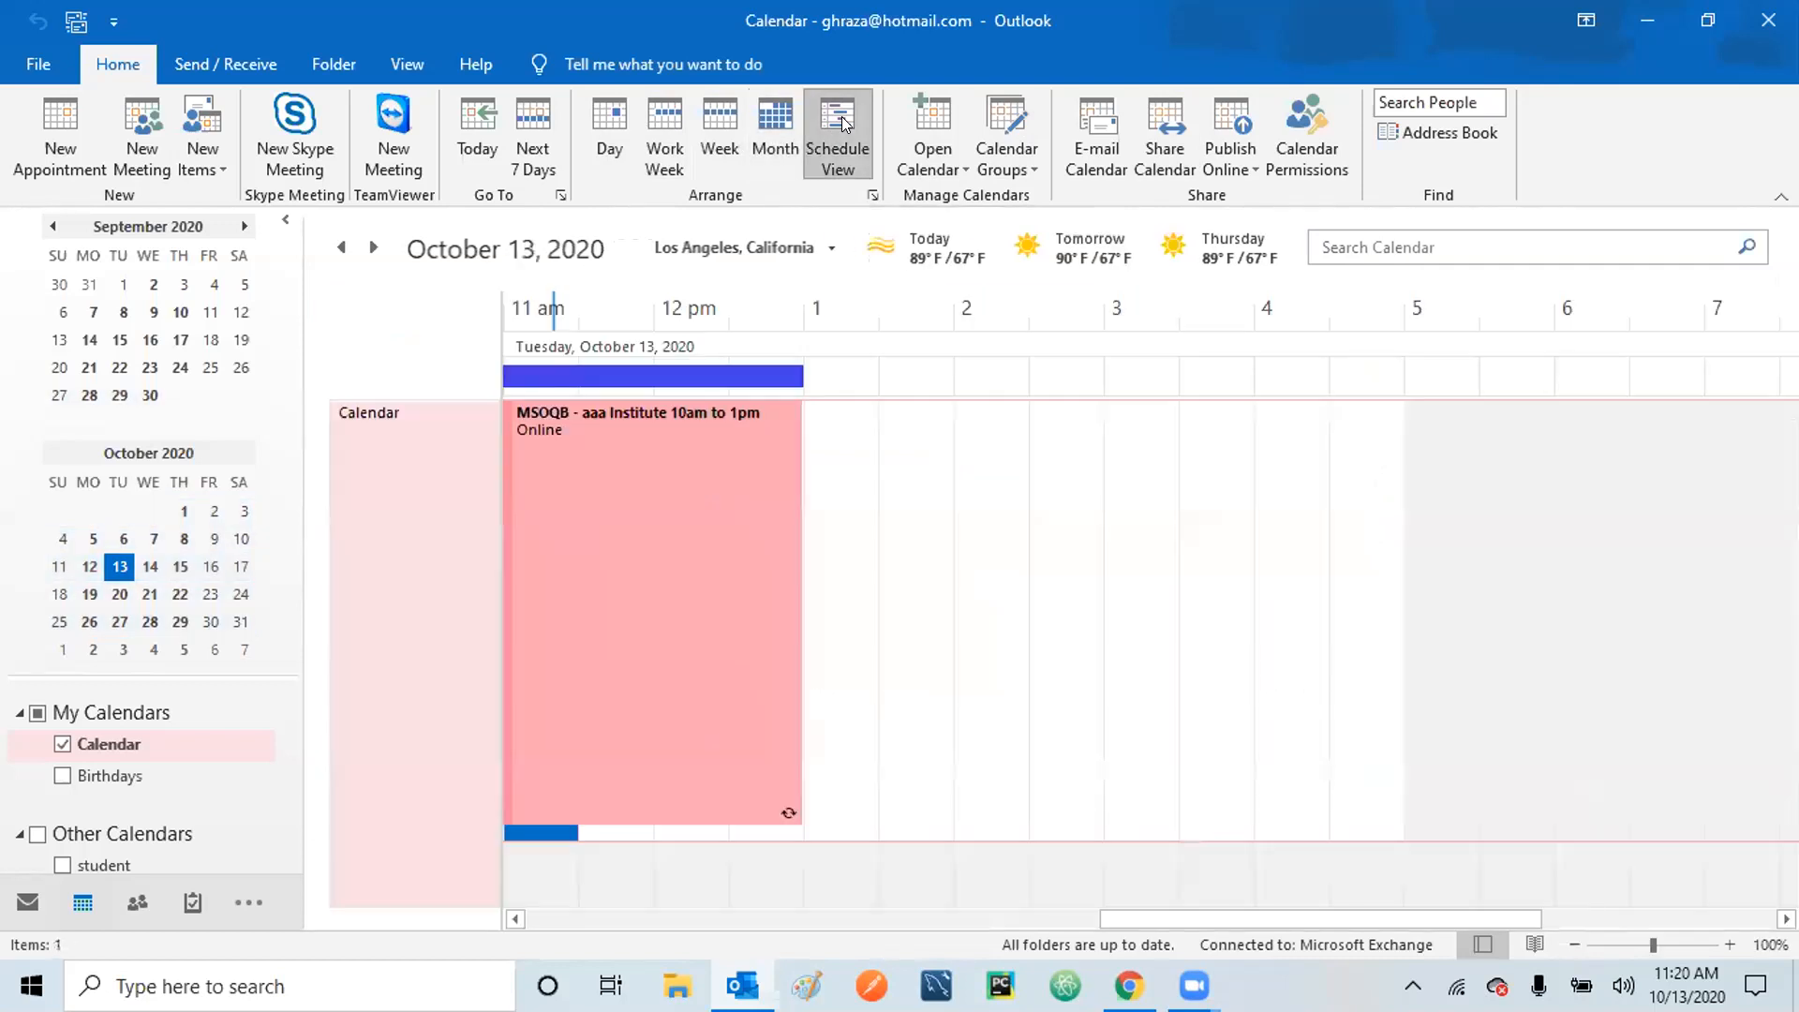
pyautogui.moveTo(618, 403)
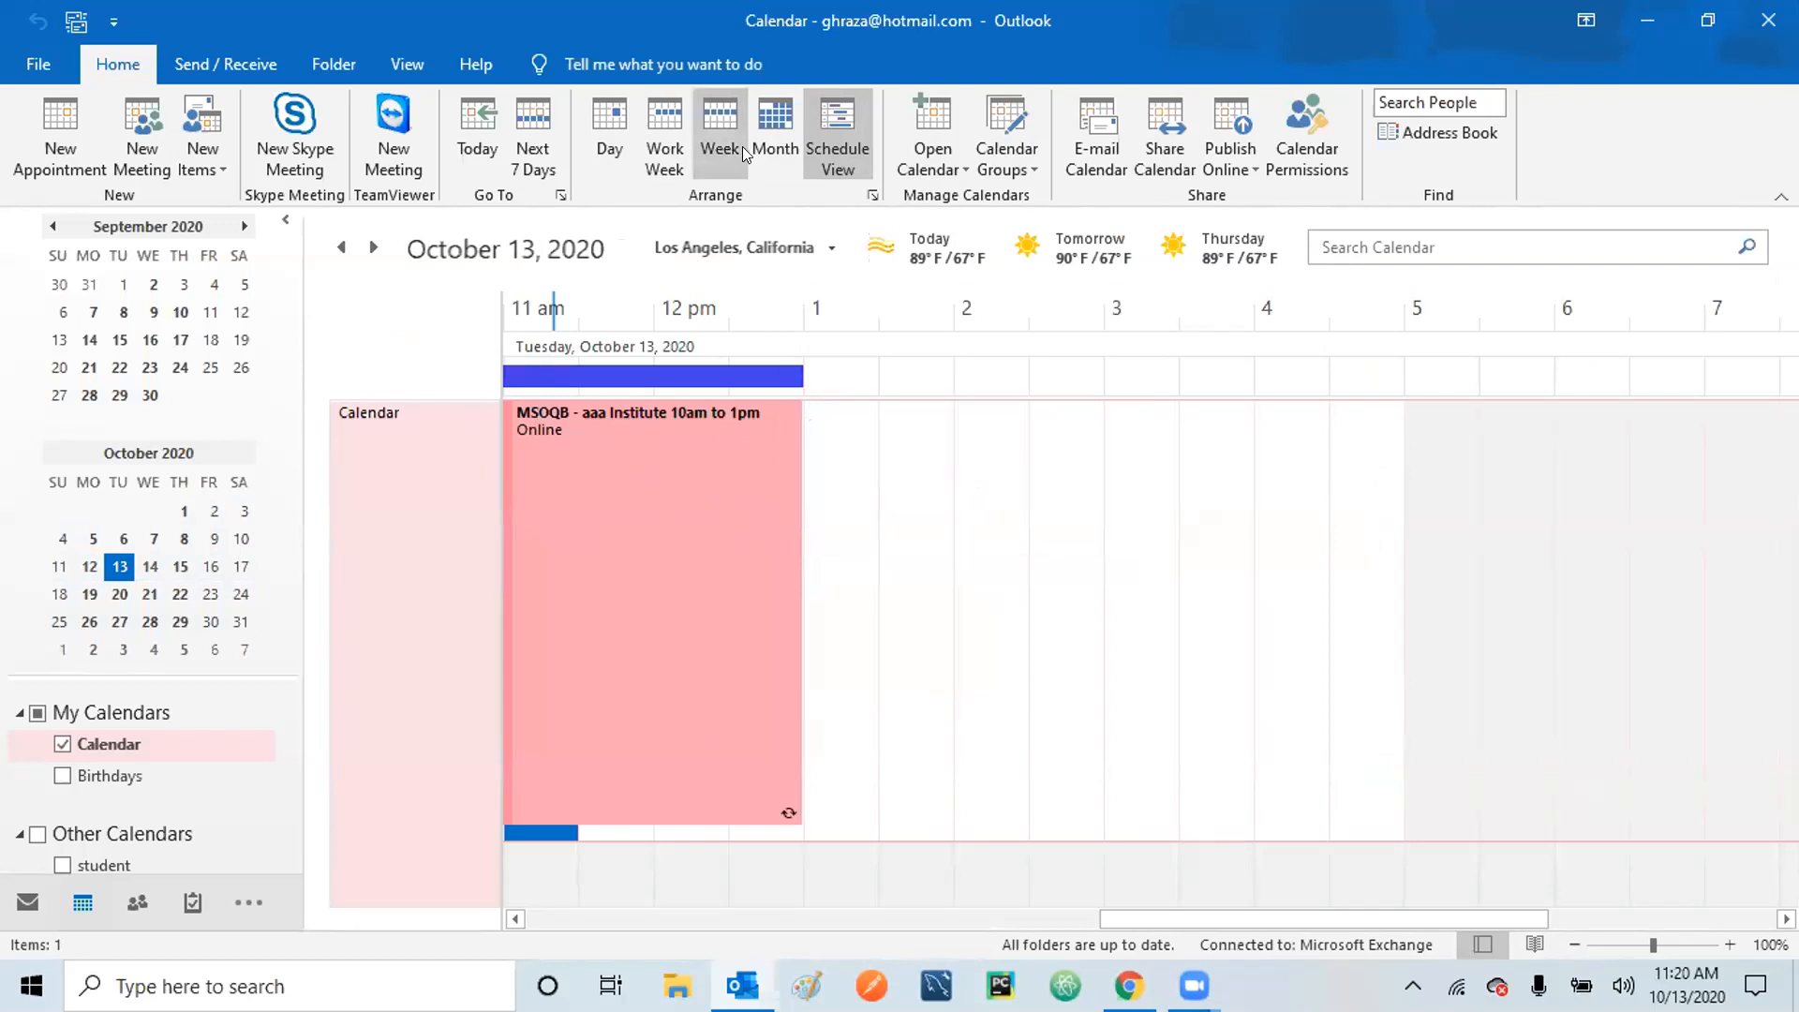
pyautogui.click(780, 115)
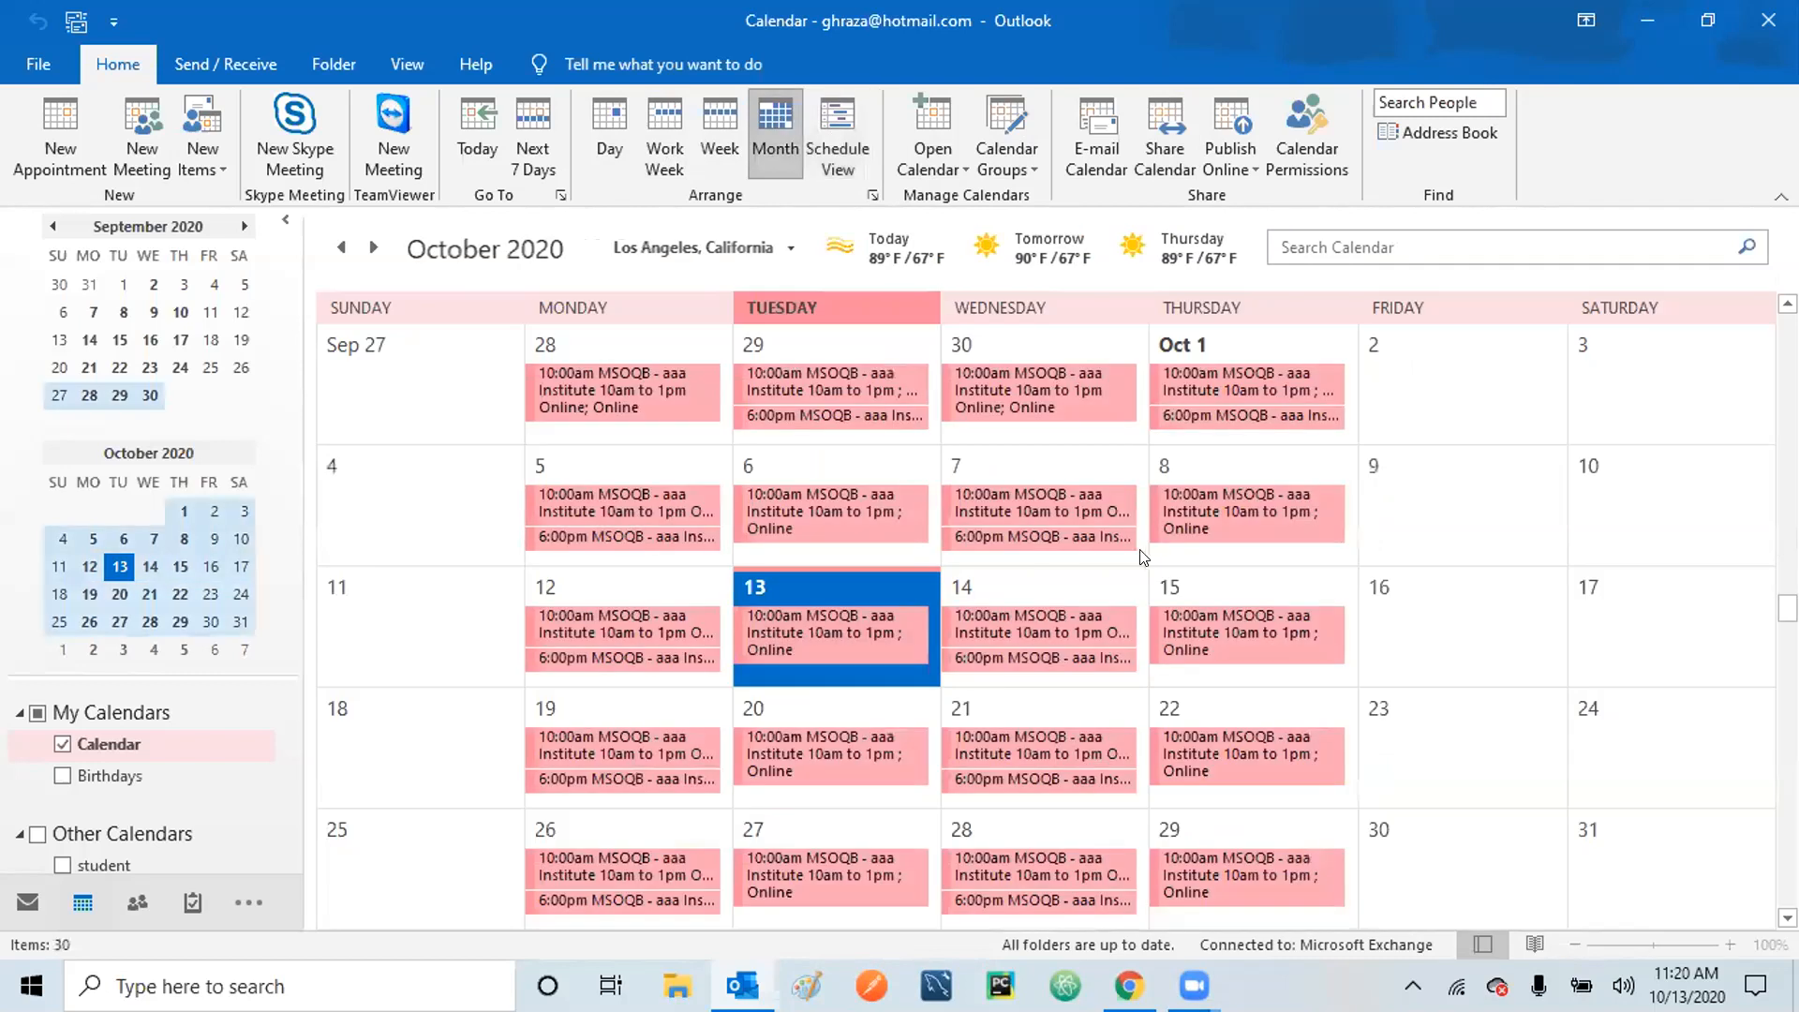
pyautogui.moveTo(1146, 558)
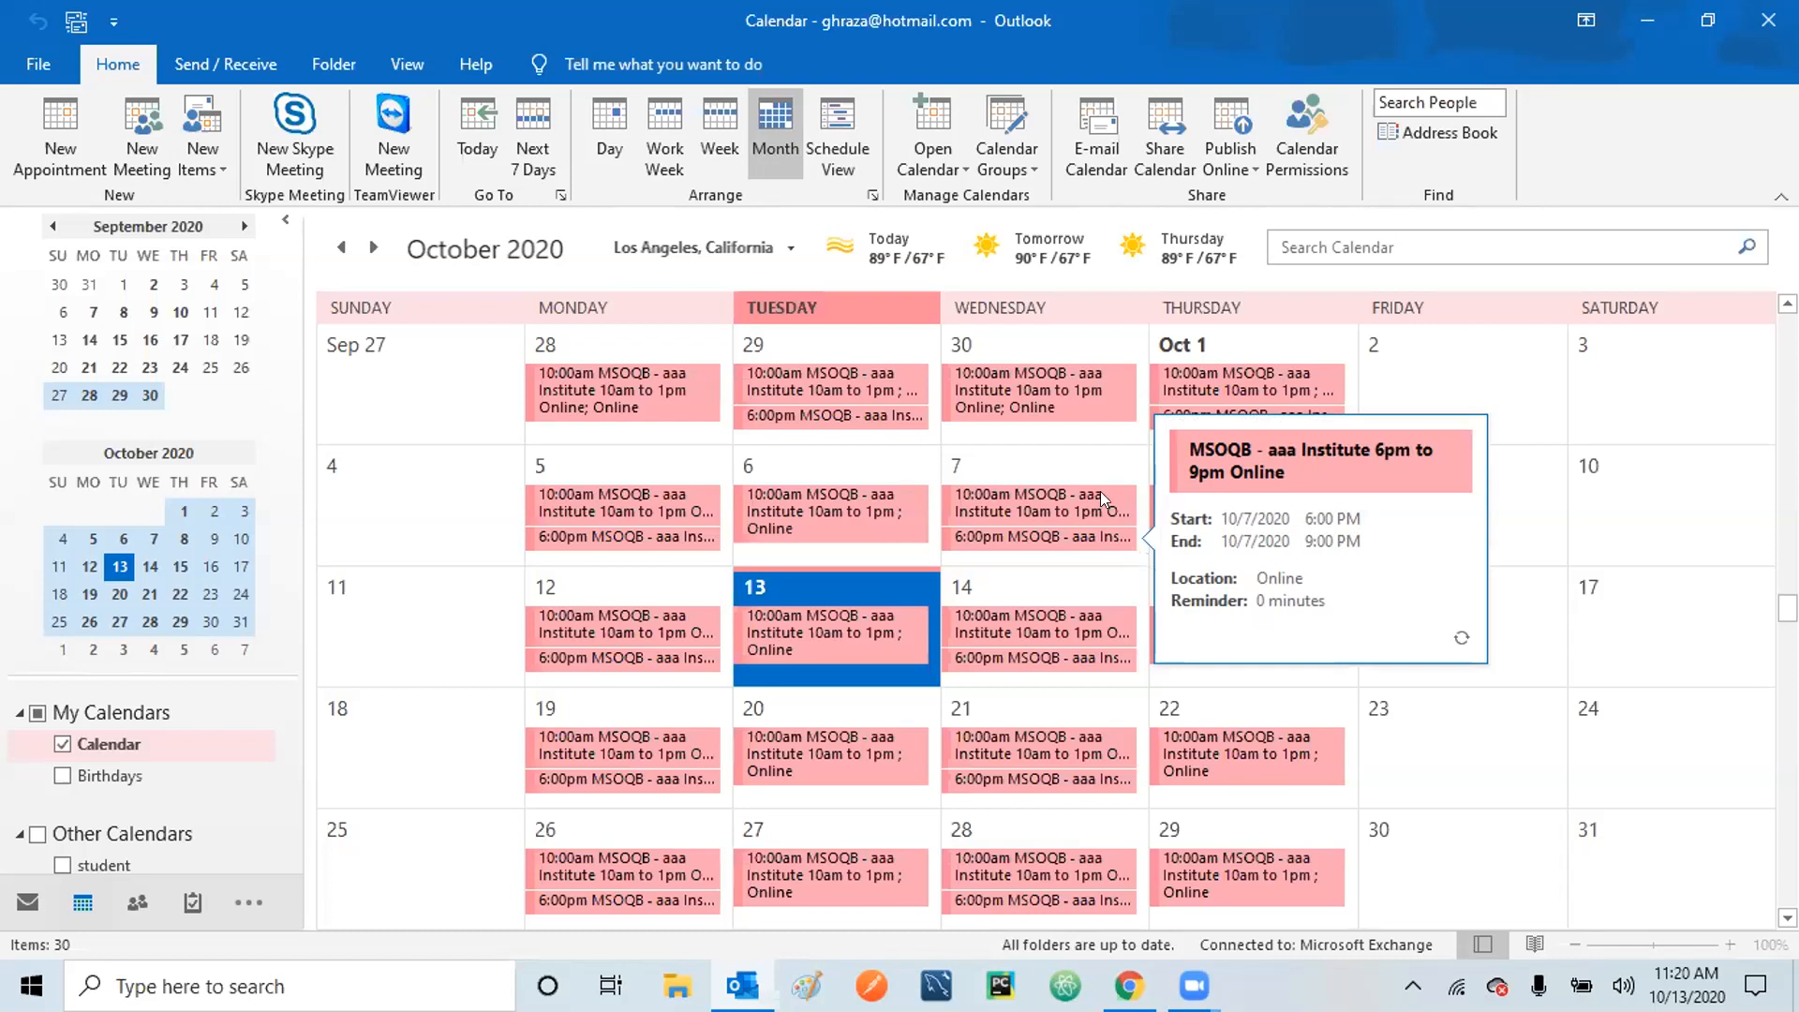
# Email the calendar for the Next 30 days, 10/13/2020 to 11/11/2020, availability only.
pyautogui.click(1090, 132)
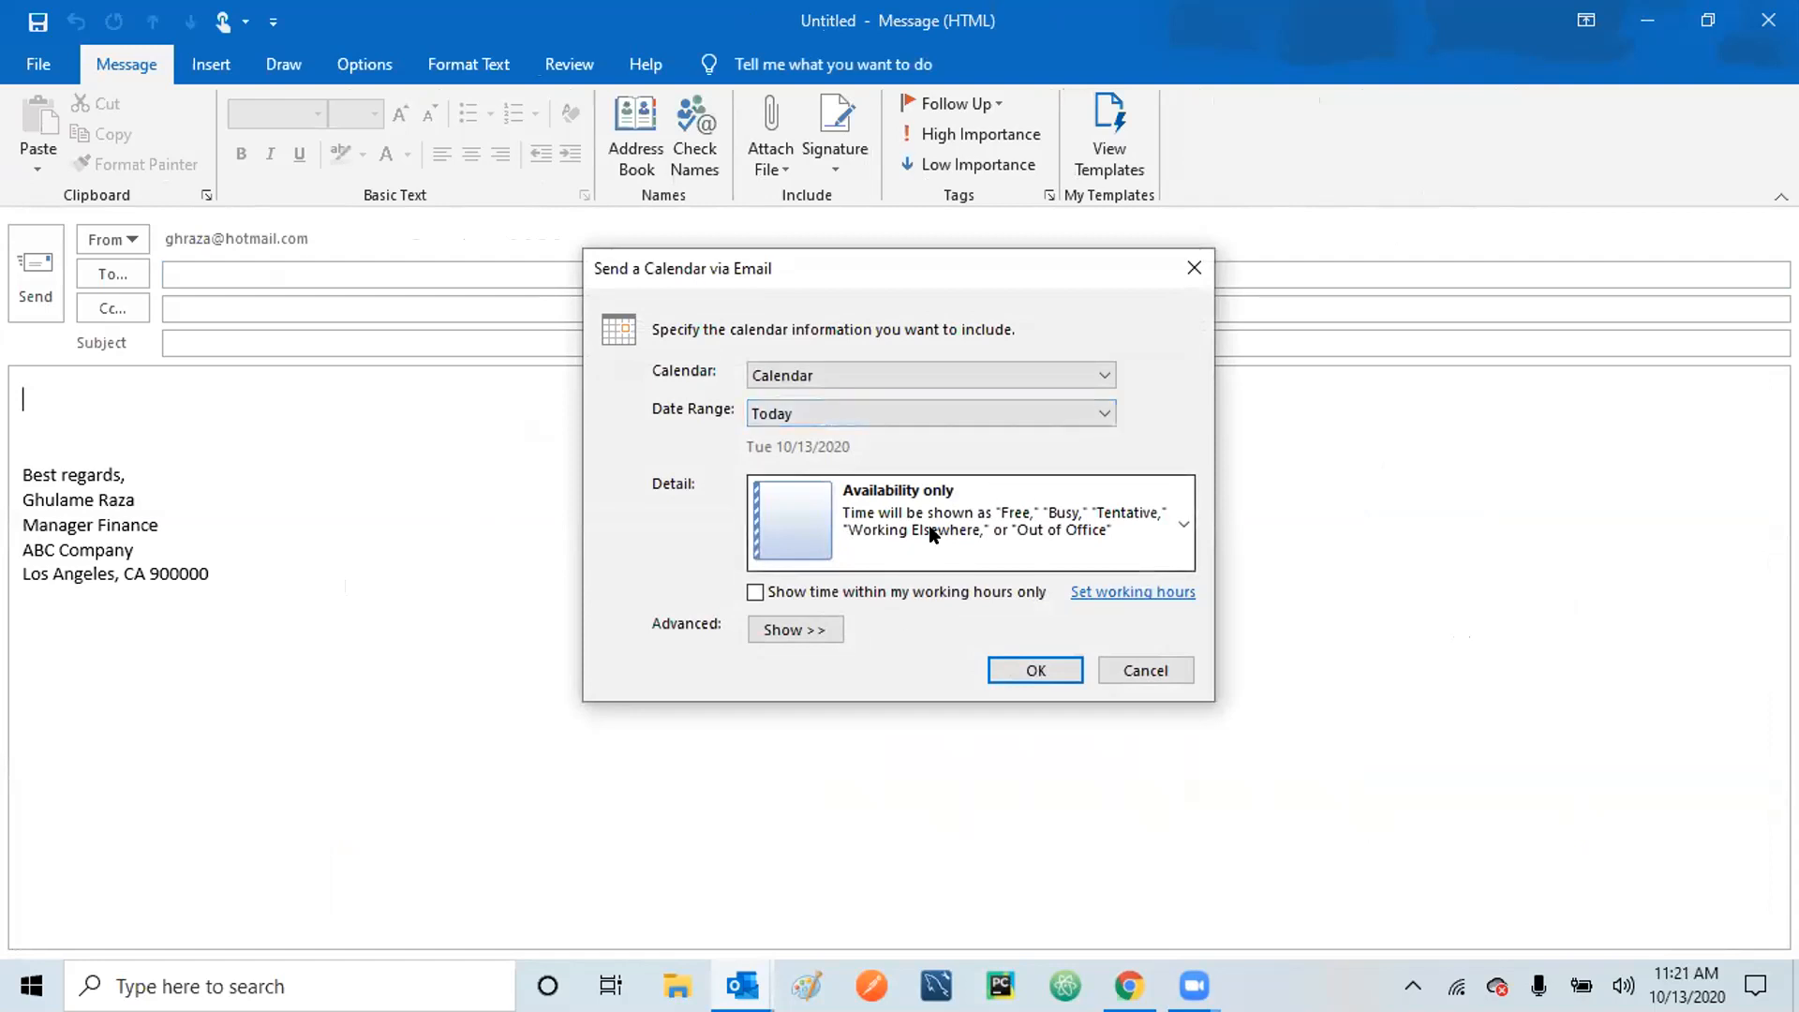
pyautogui.click(1103, 414)
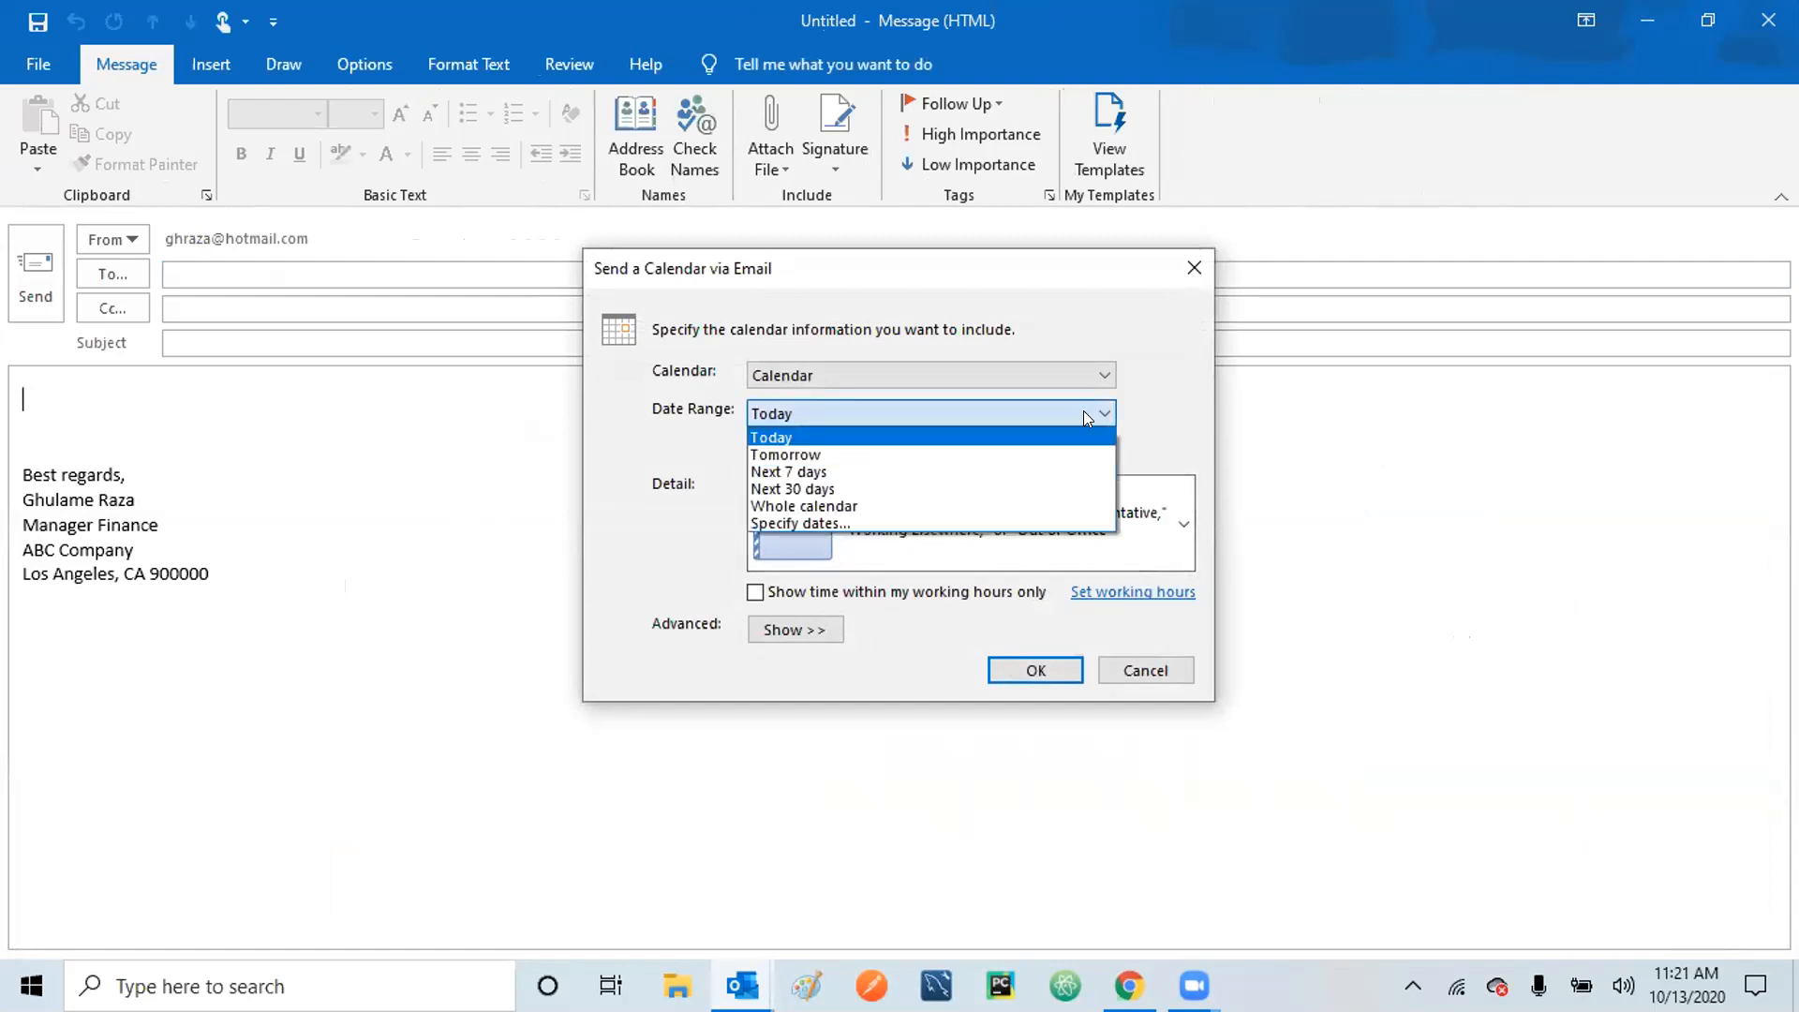
pyautogui.click(829, 489)
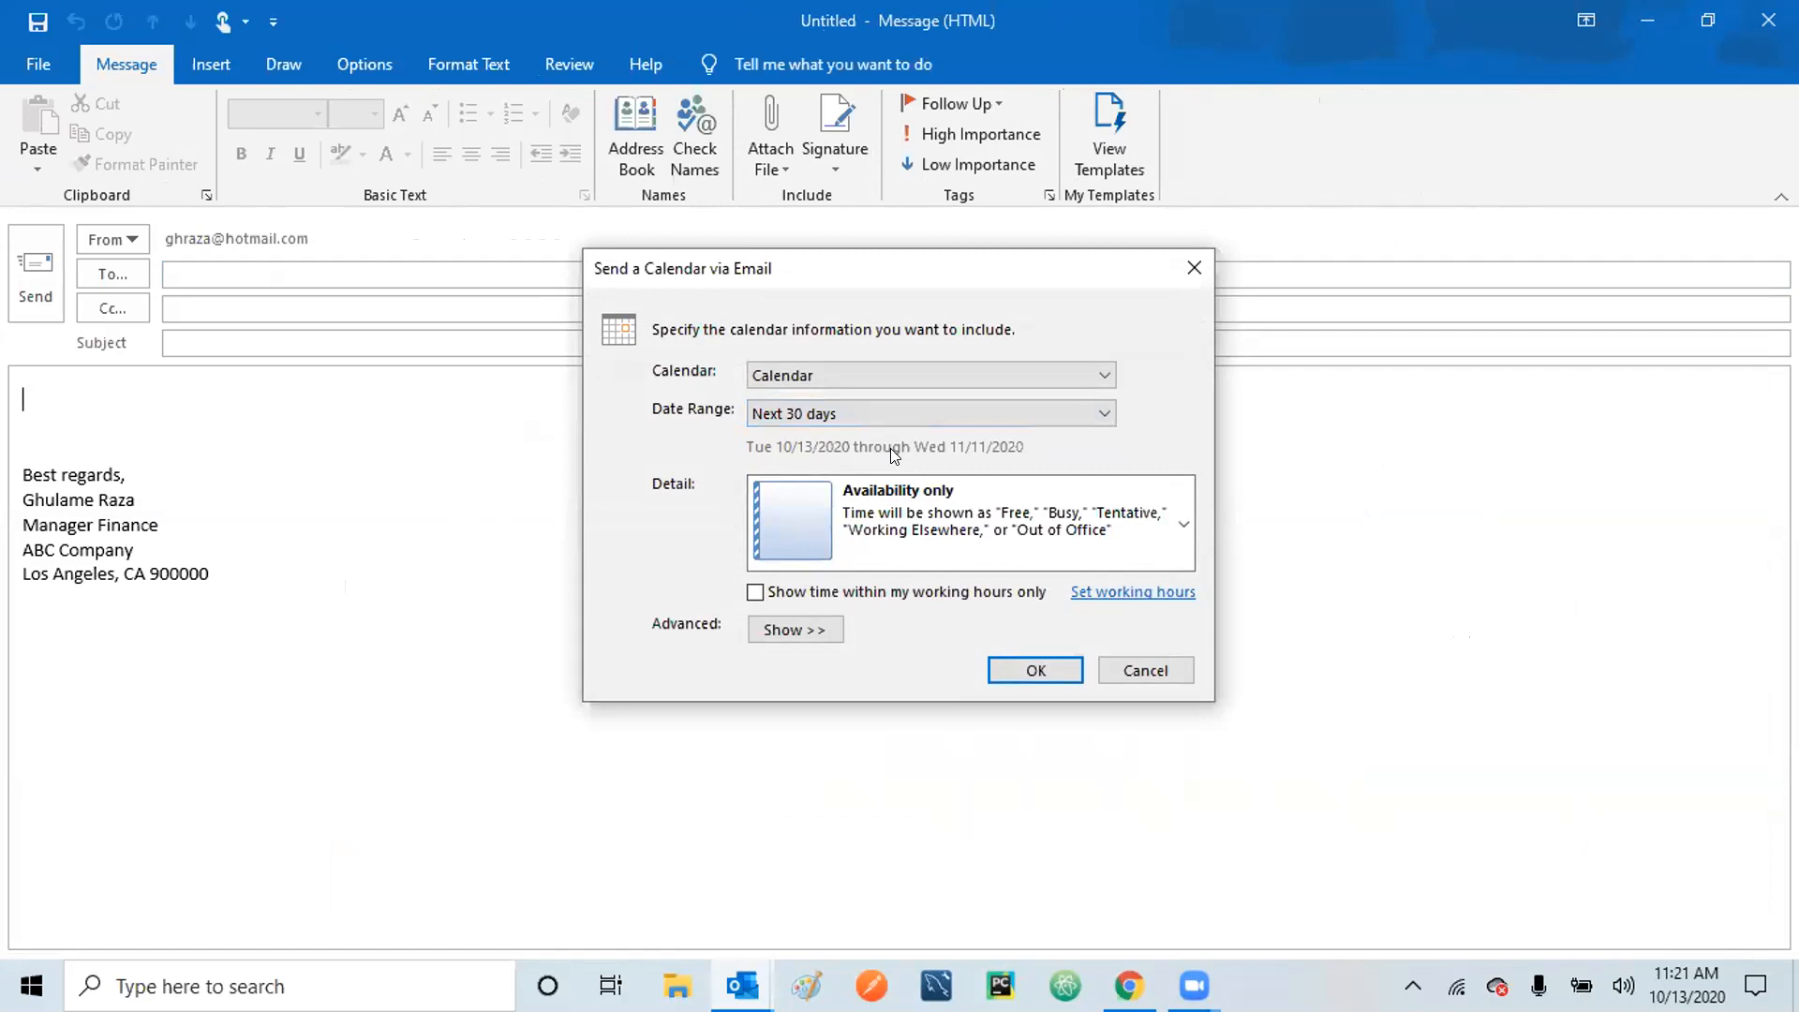
pyautogui.click(1029, 669)
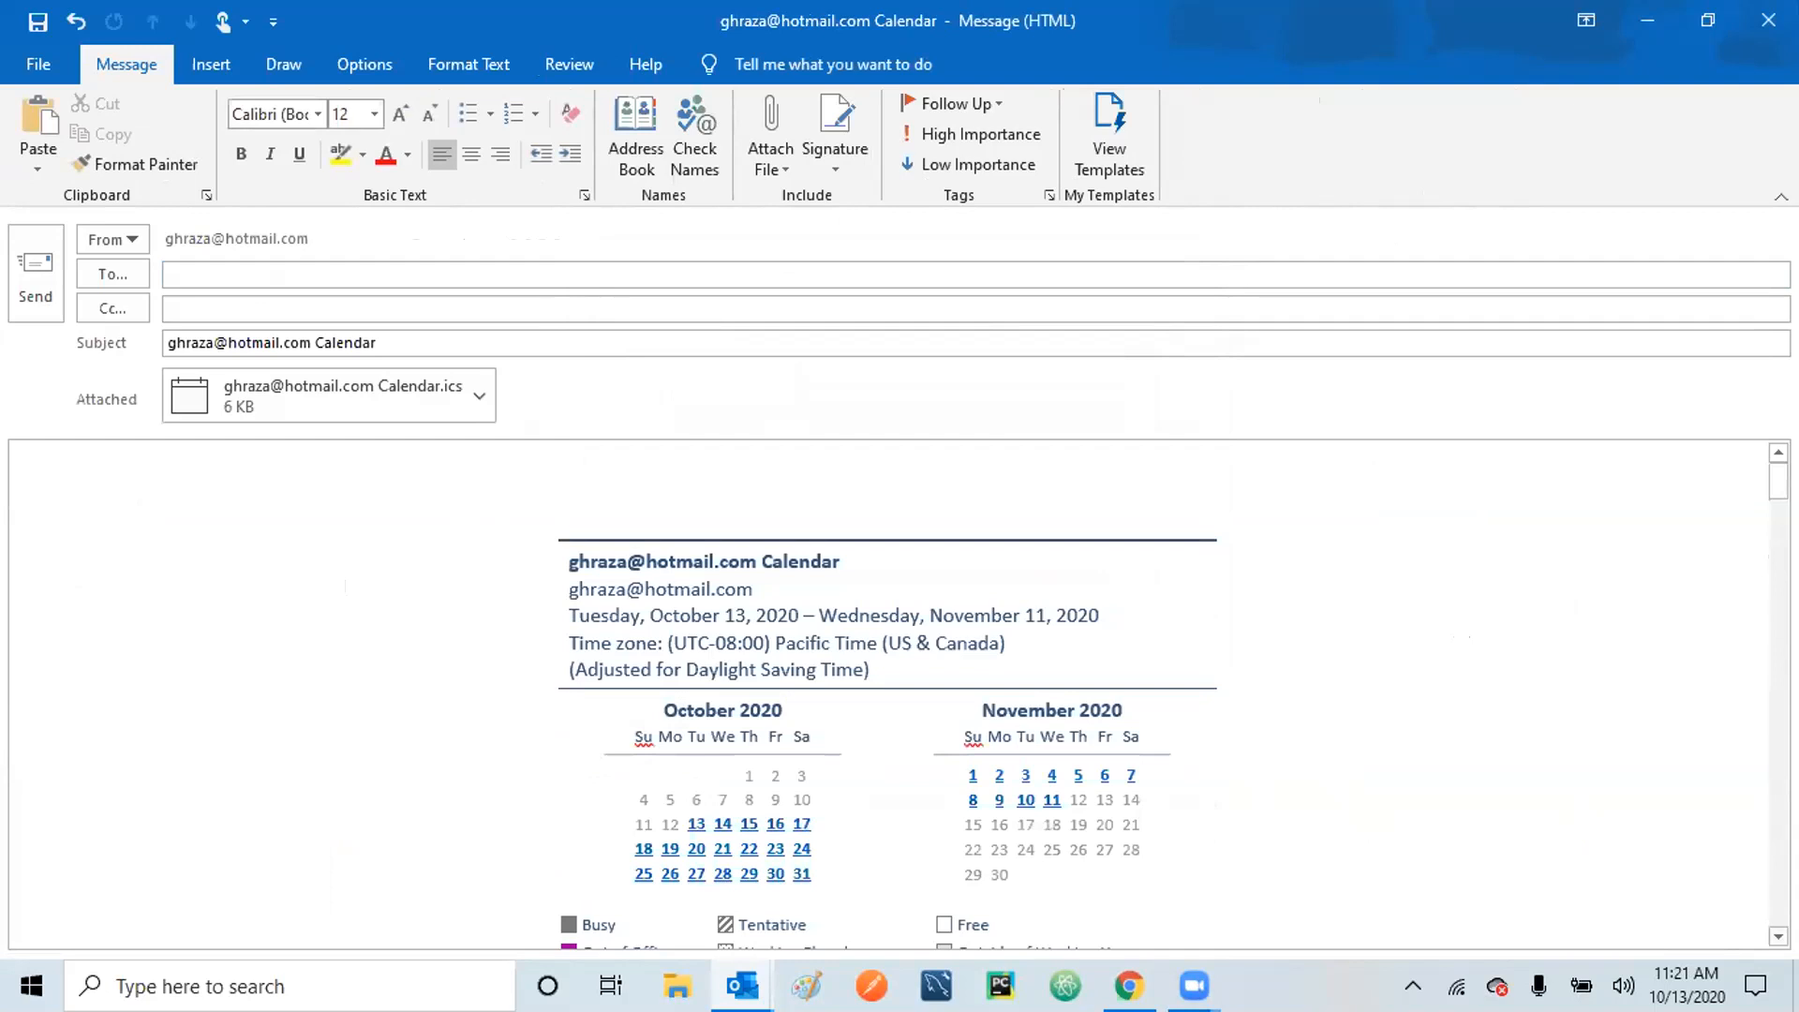
# Scroll through the calendar e-mail, then close it without saving.
pyautogui.scroll(-5, 890, 693)
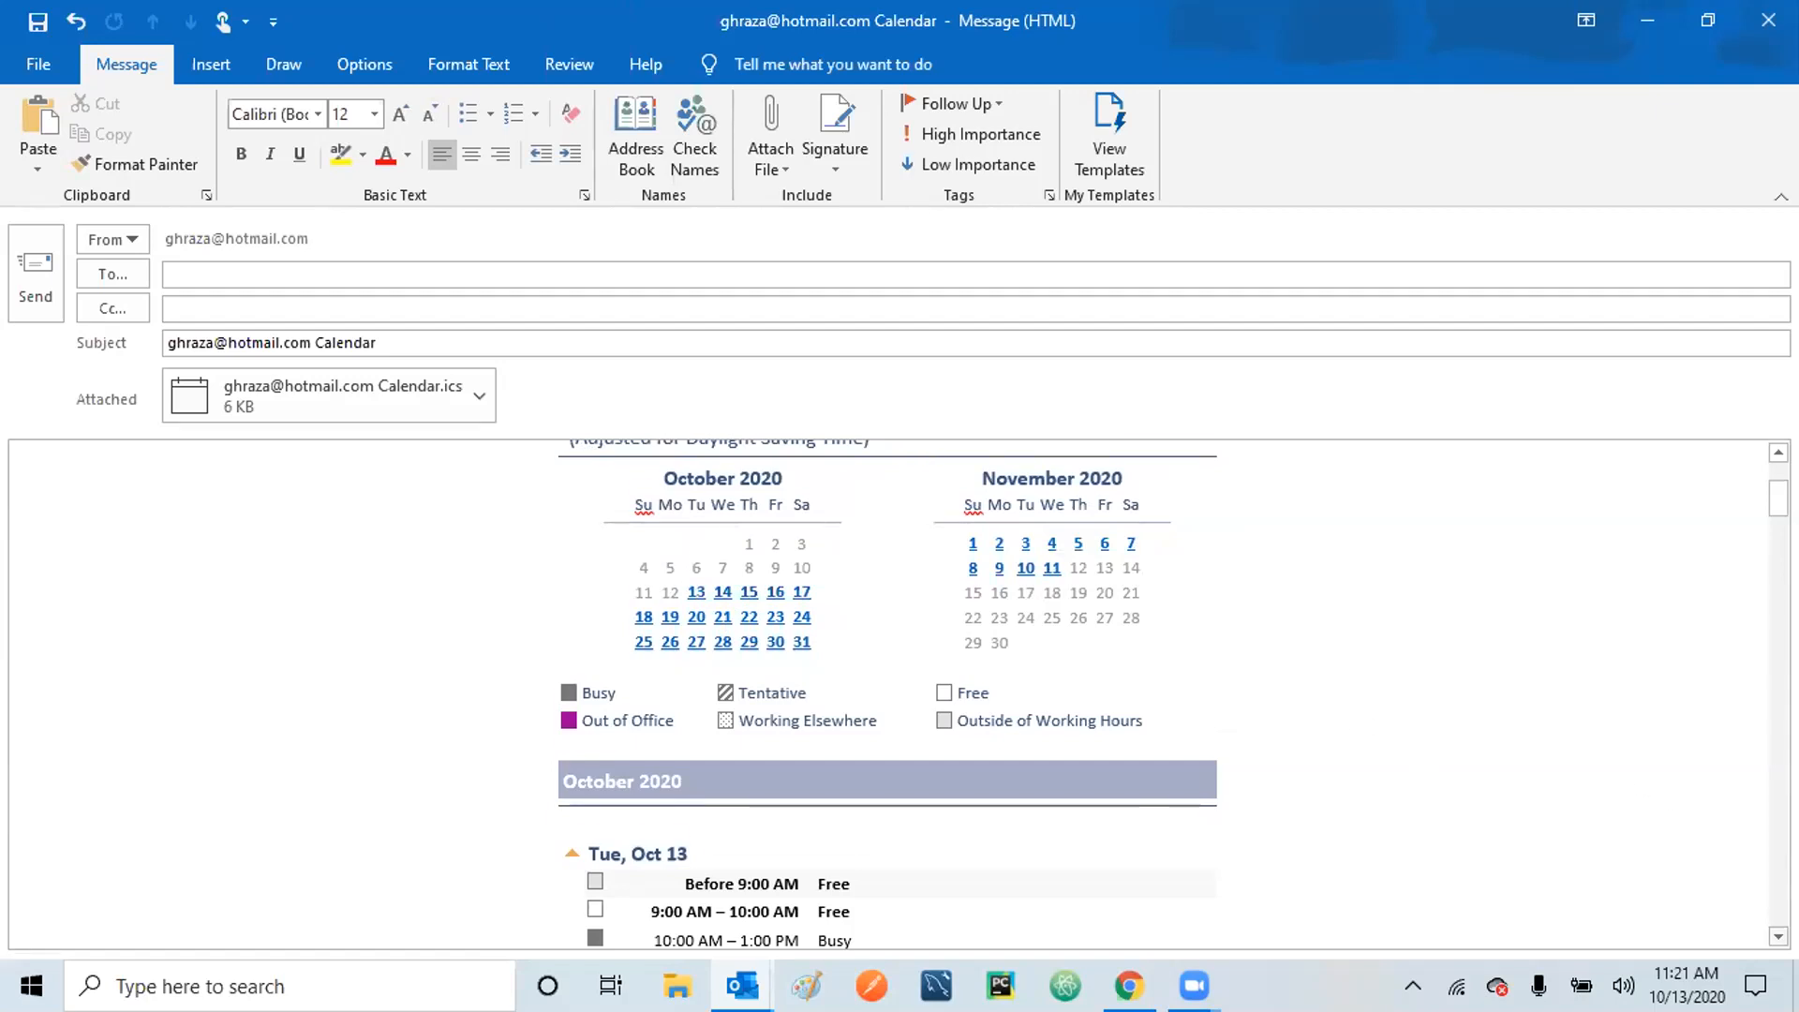
pyautogui.scroll(-3, 887, 693)
pyautogui.scroll(-1, 1558, 707)
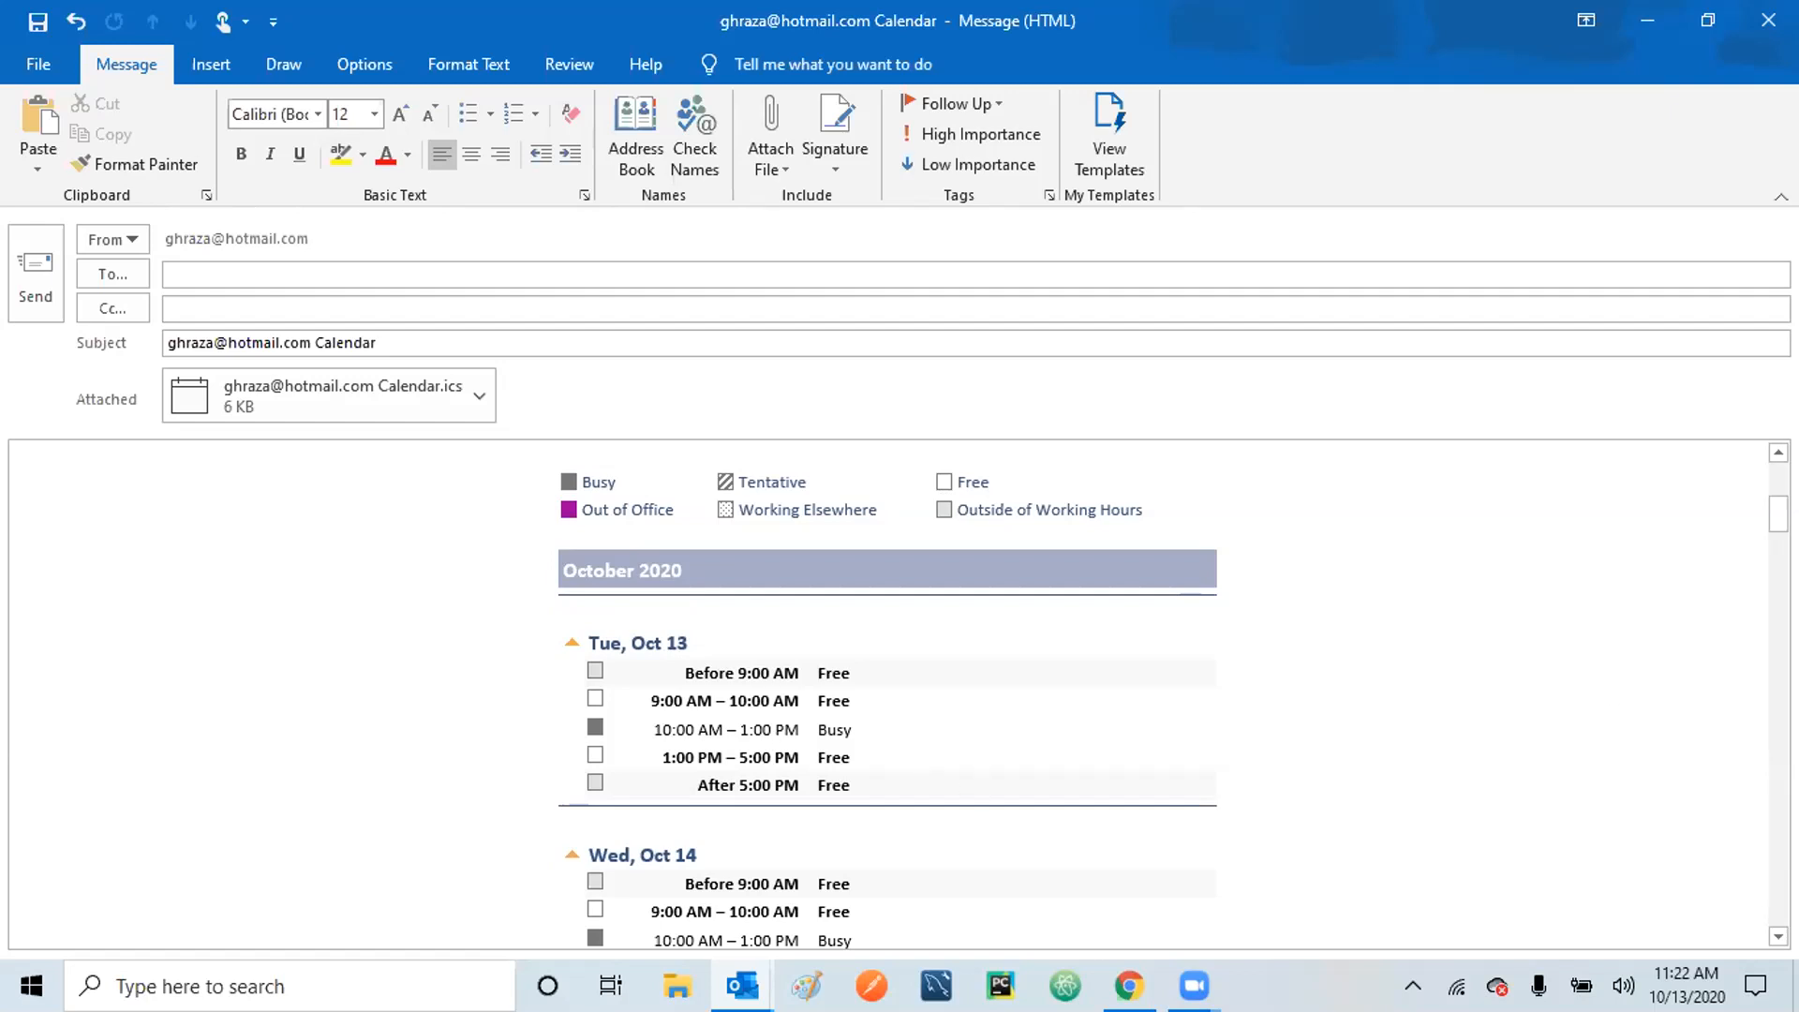
pyautogui.scroll(-15, 887, 694)
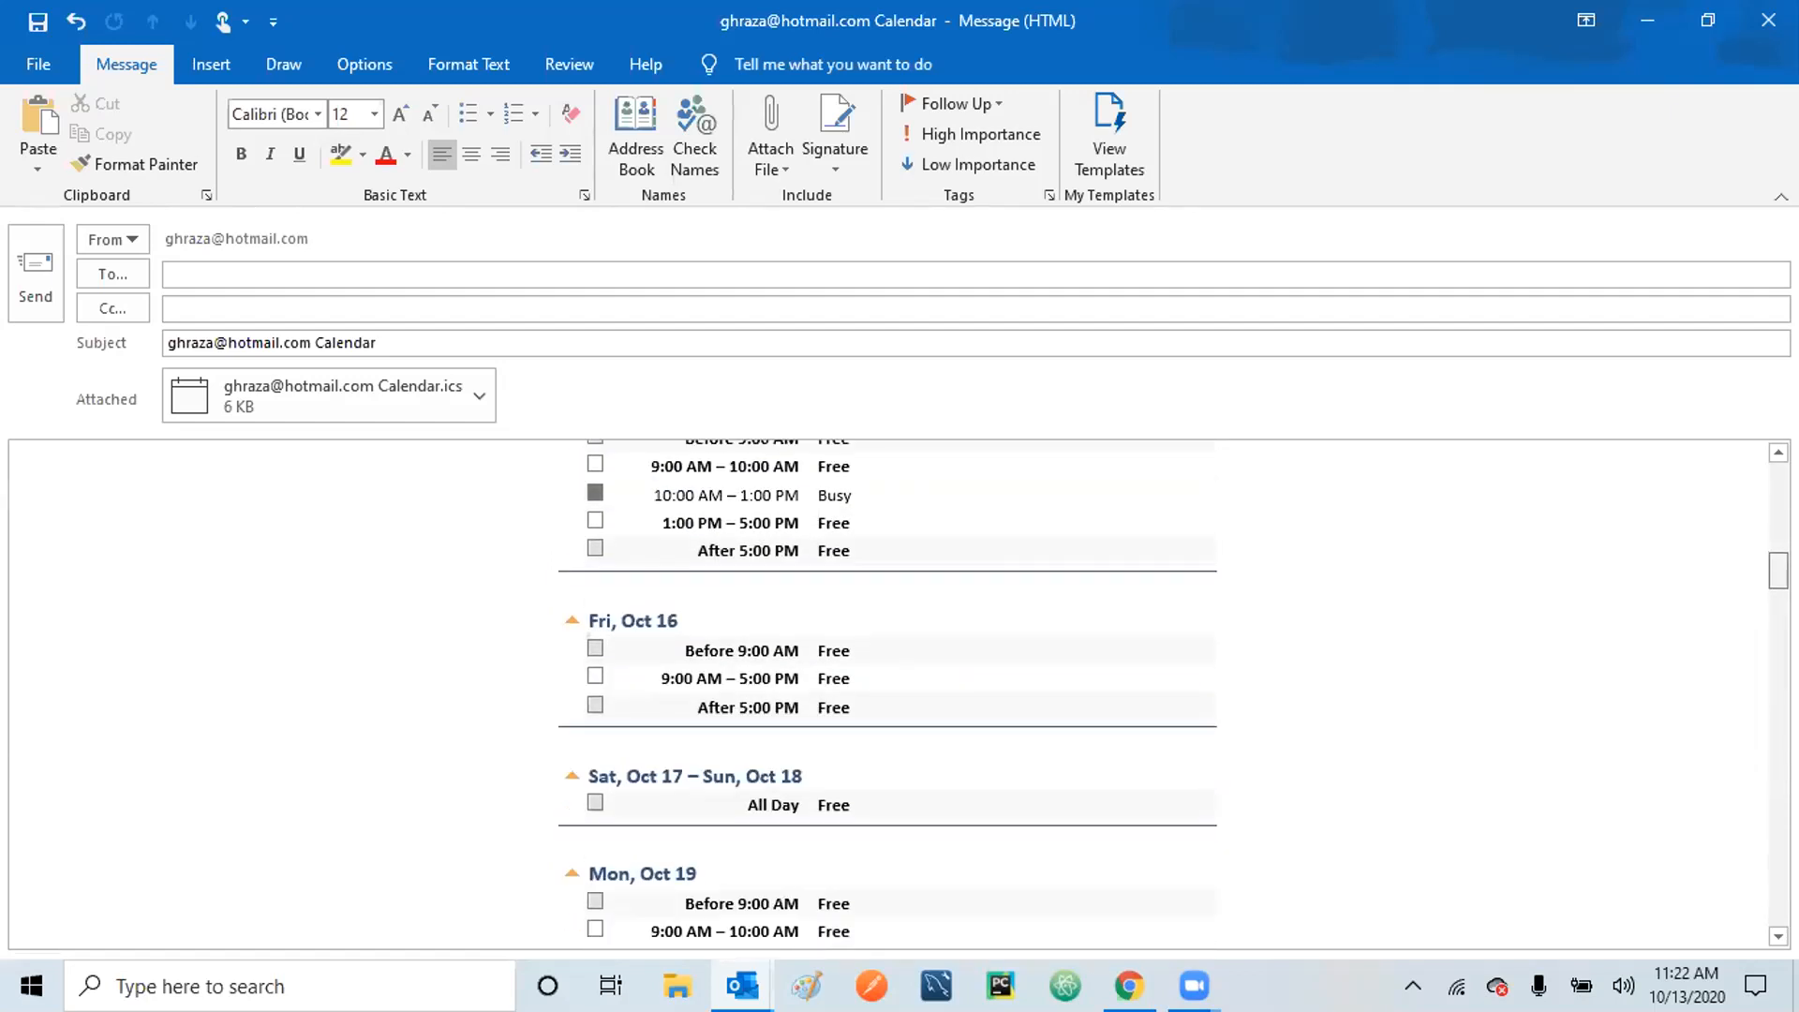
pyautogui.scroll(10, 887, 694)
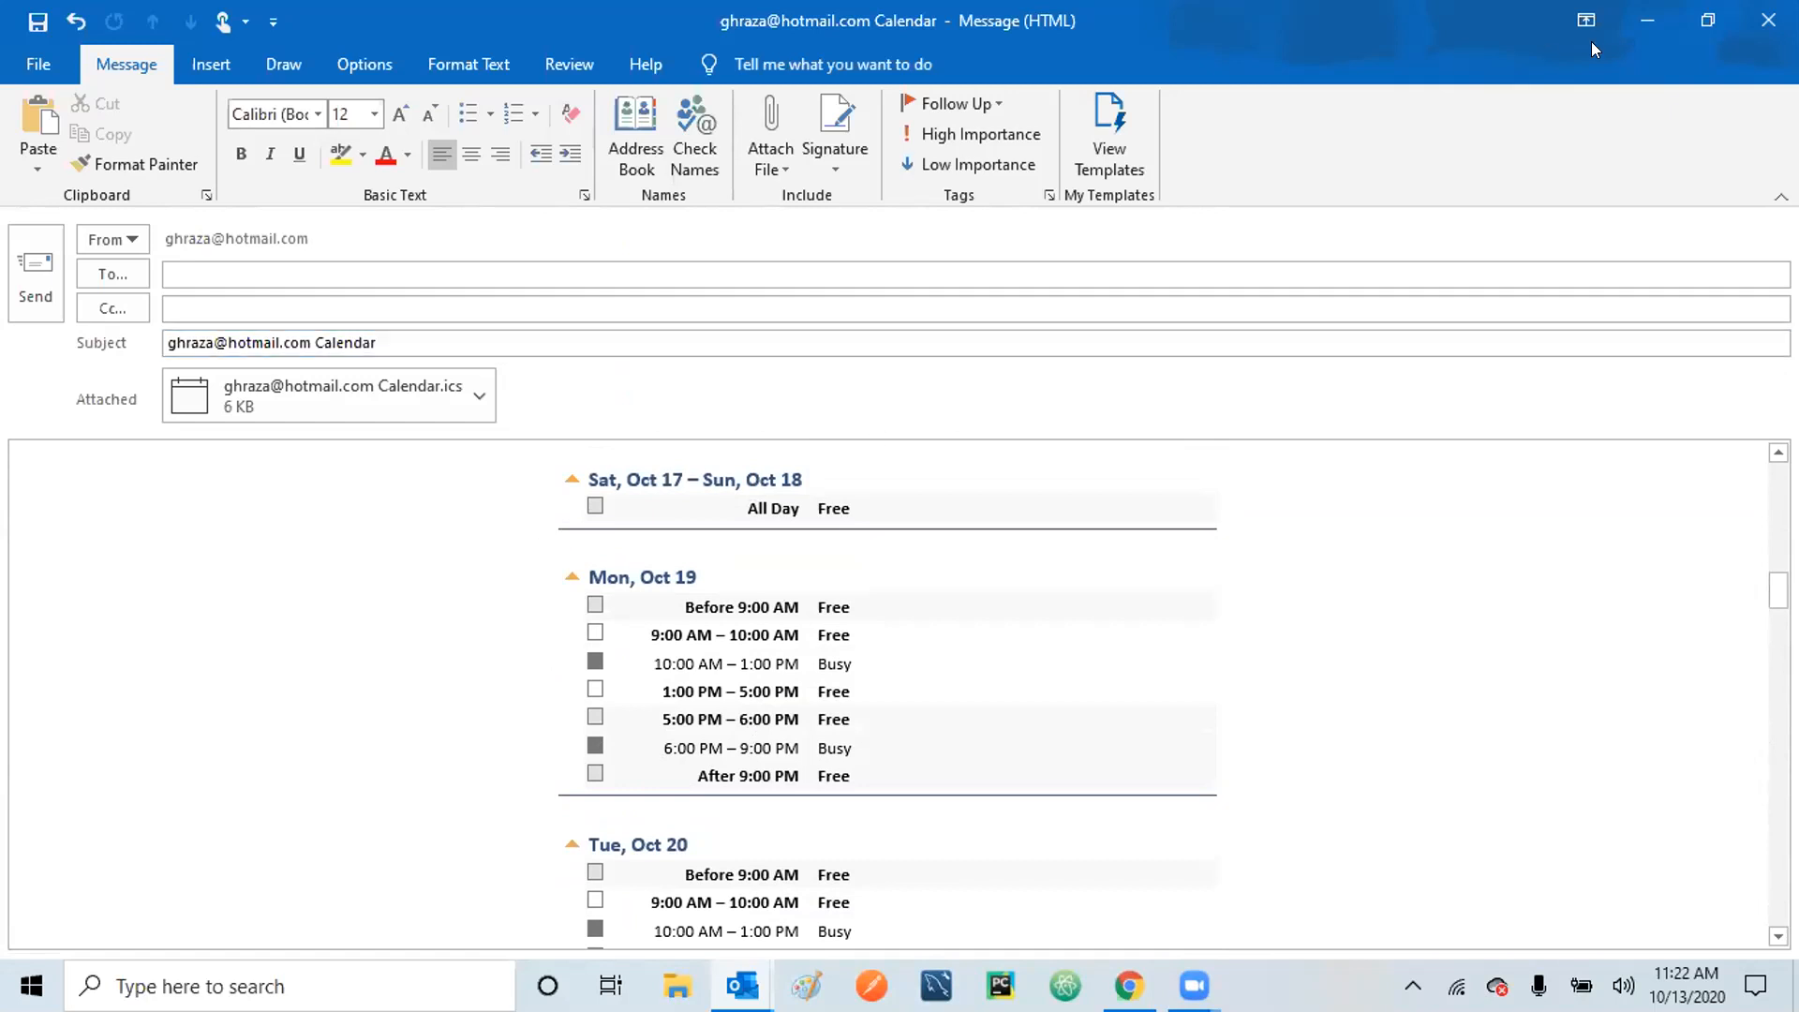
pyautogui.click(1769, 23)
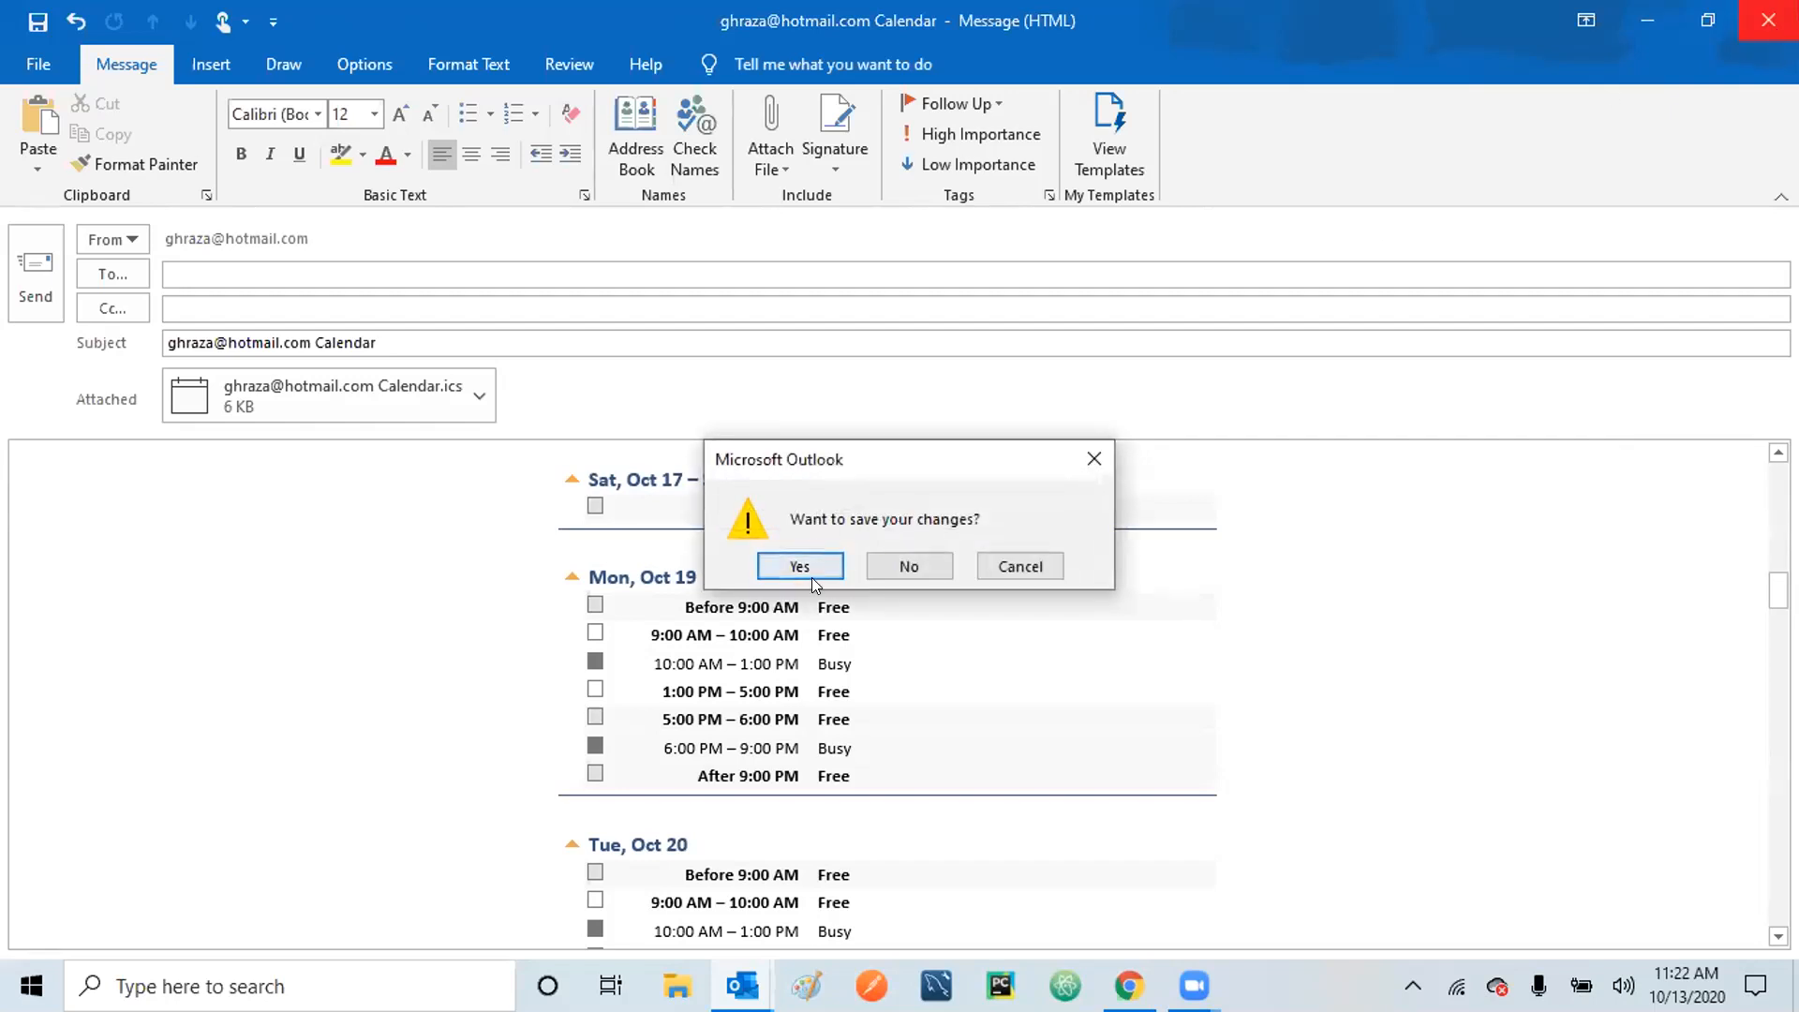
pyautogui.click(877, 562)
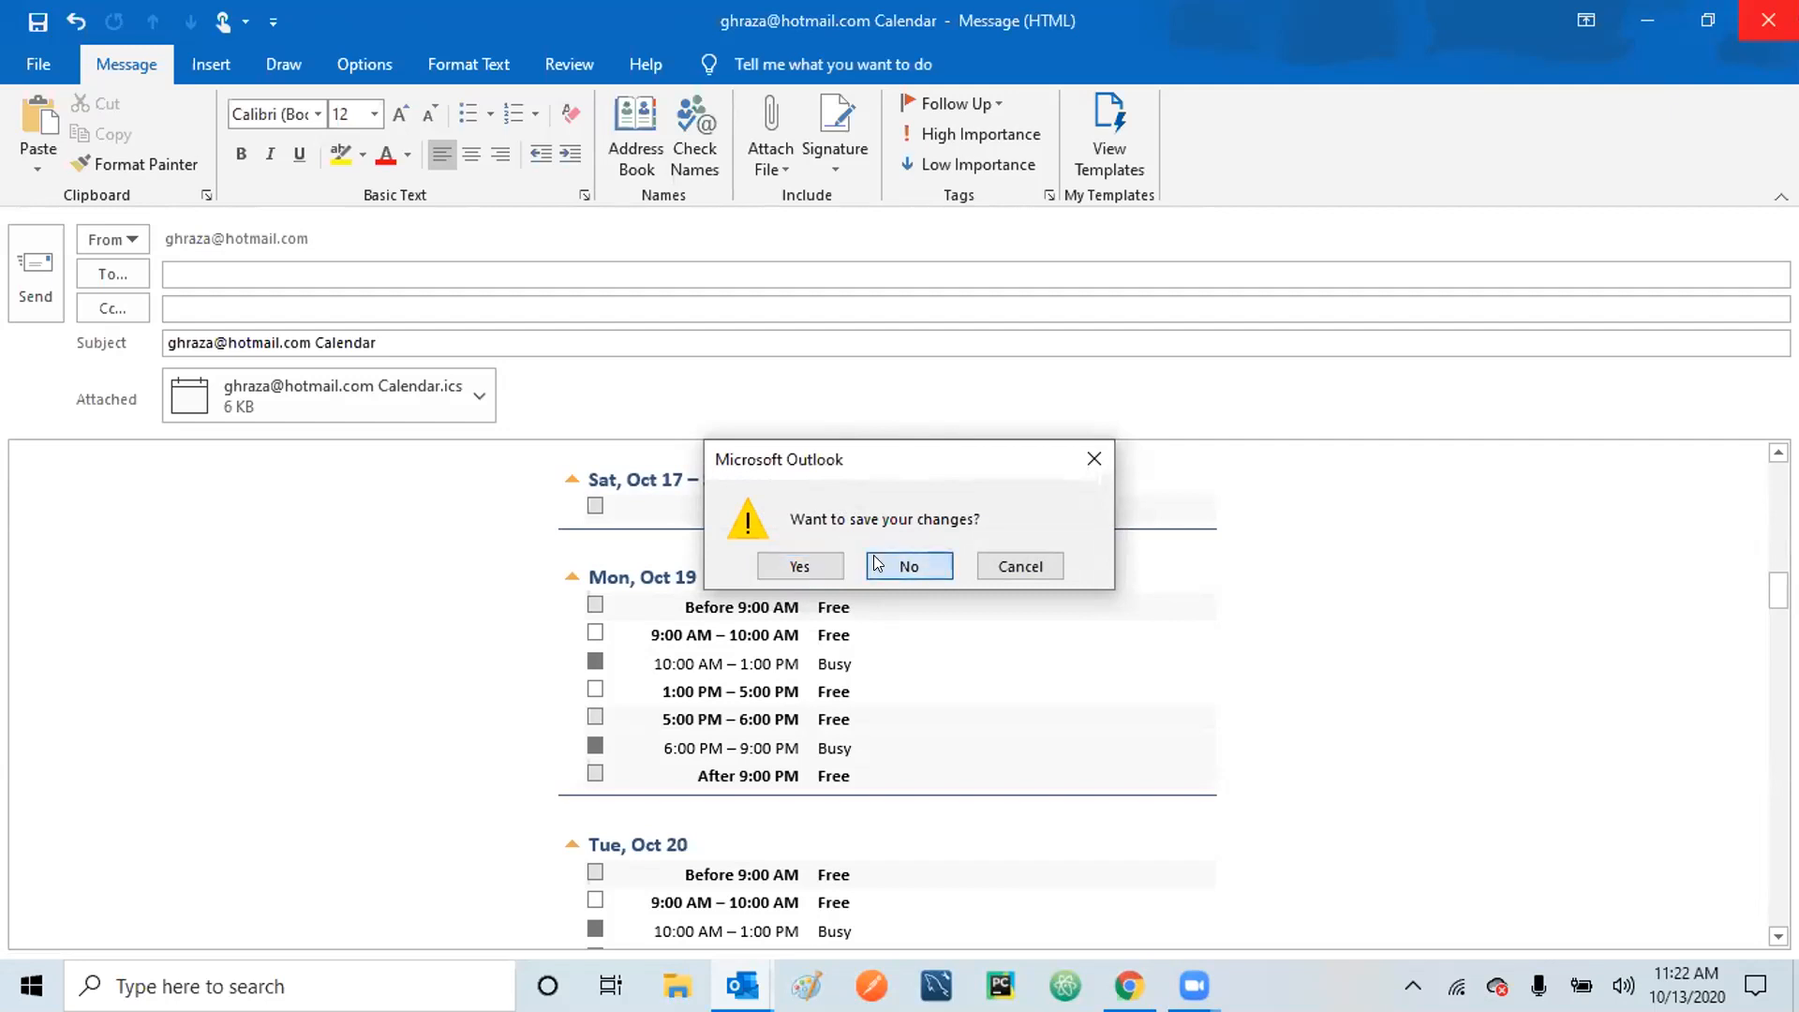
pyautogui.click(759, 598)
pyautogui.moveTo(740, 624)
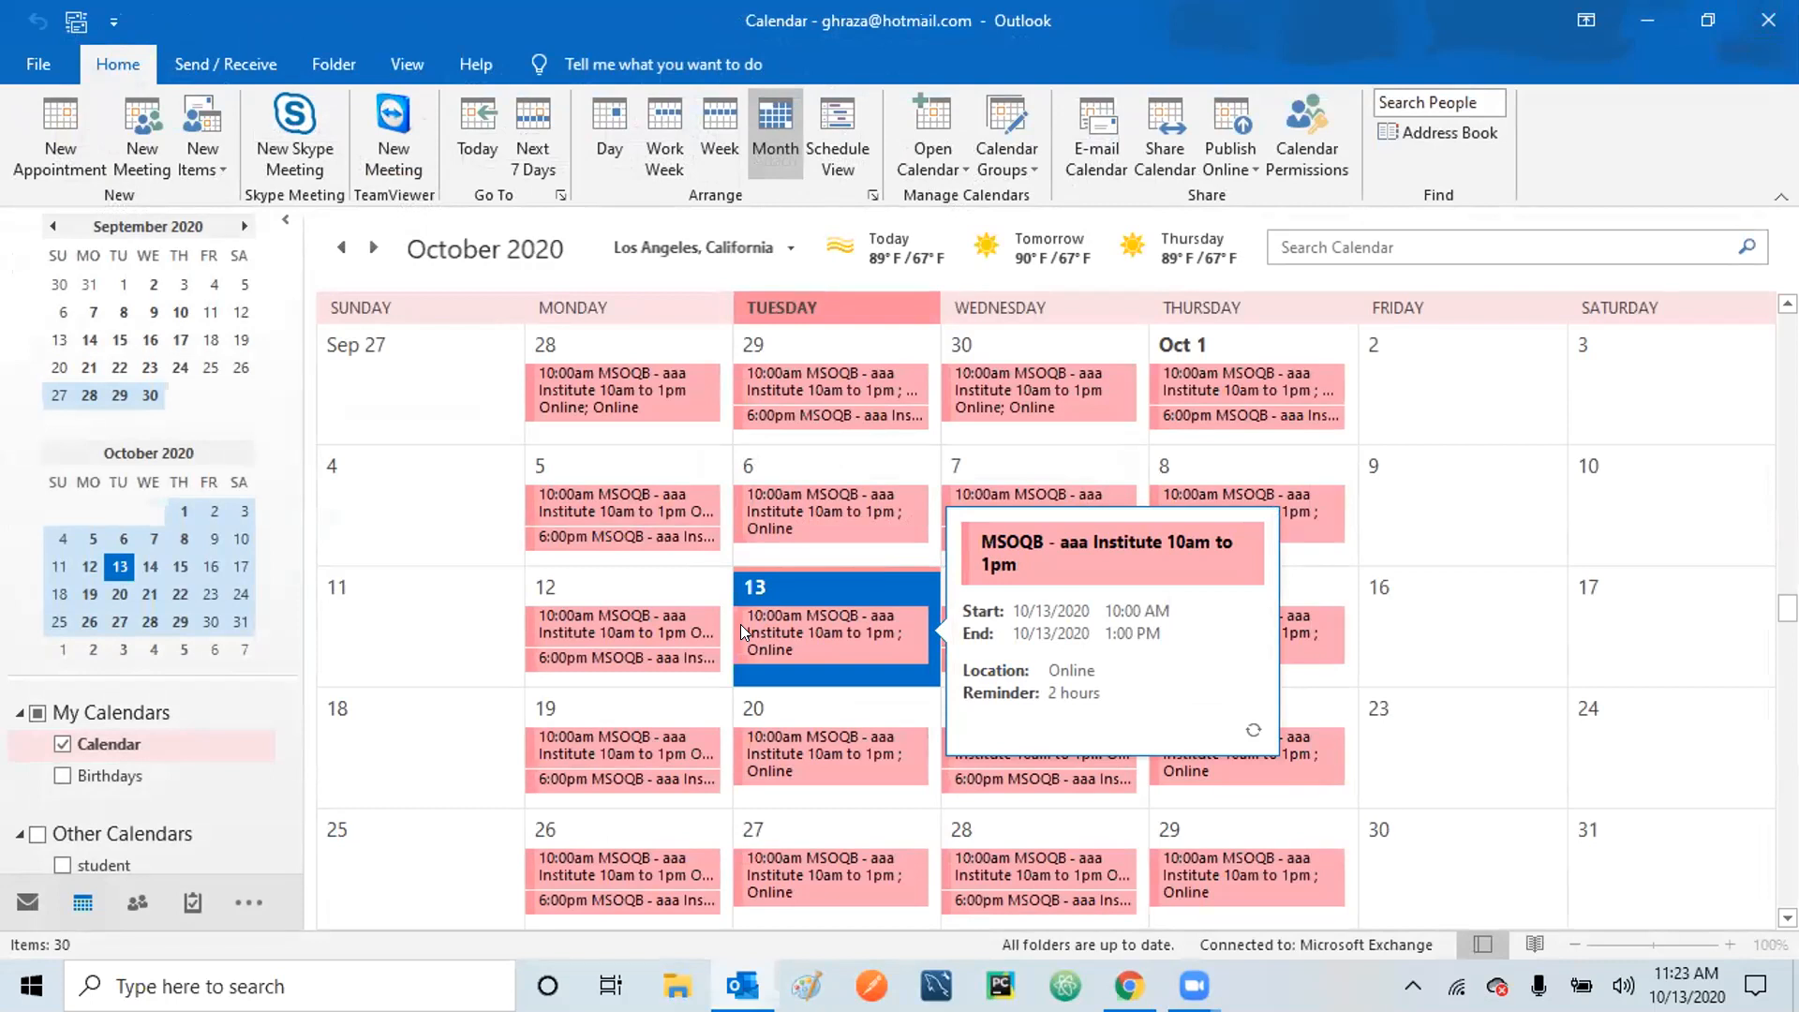
pyautogui.click(52, 131)
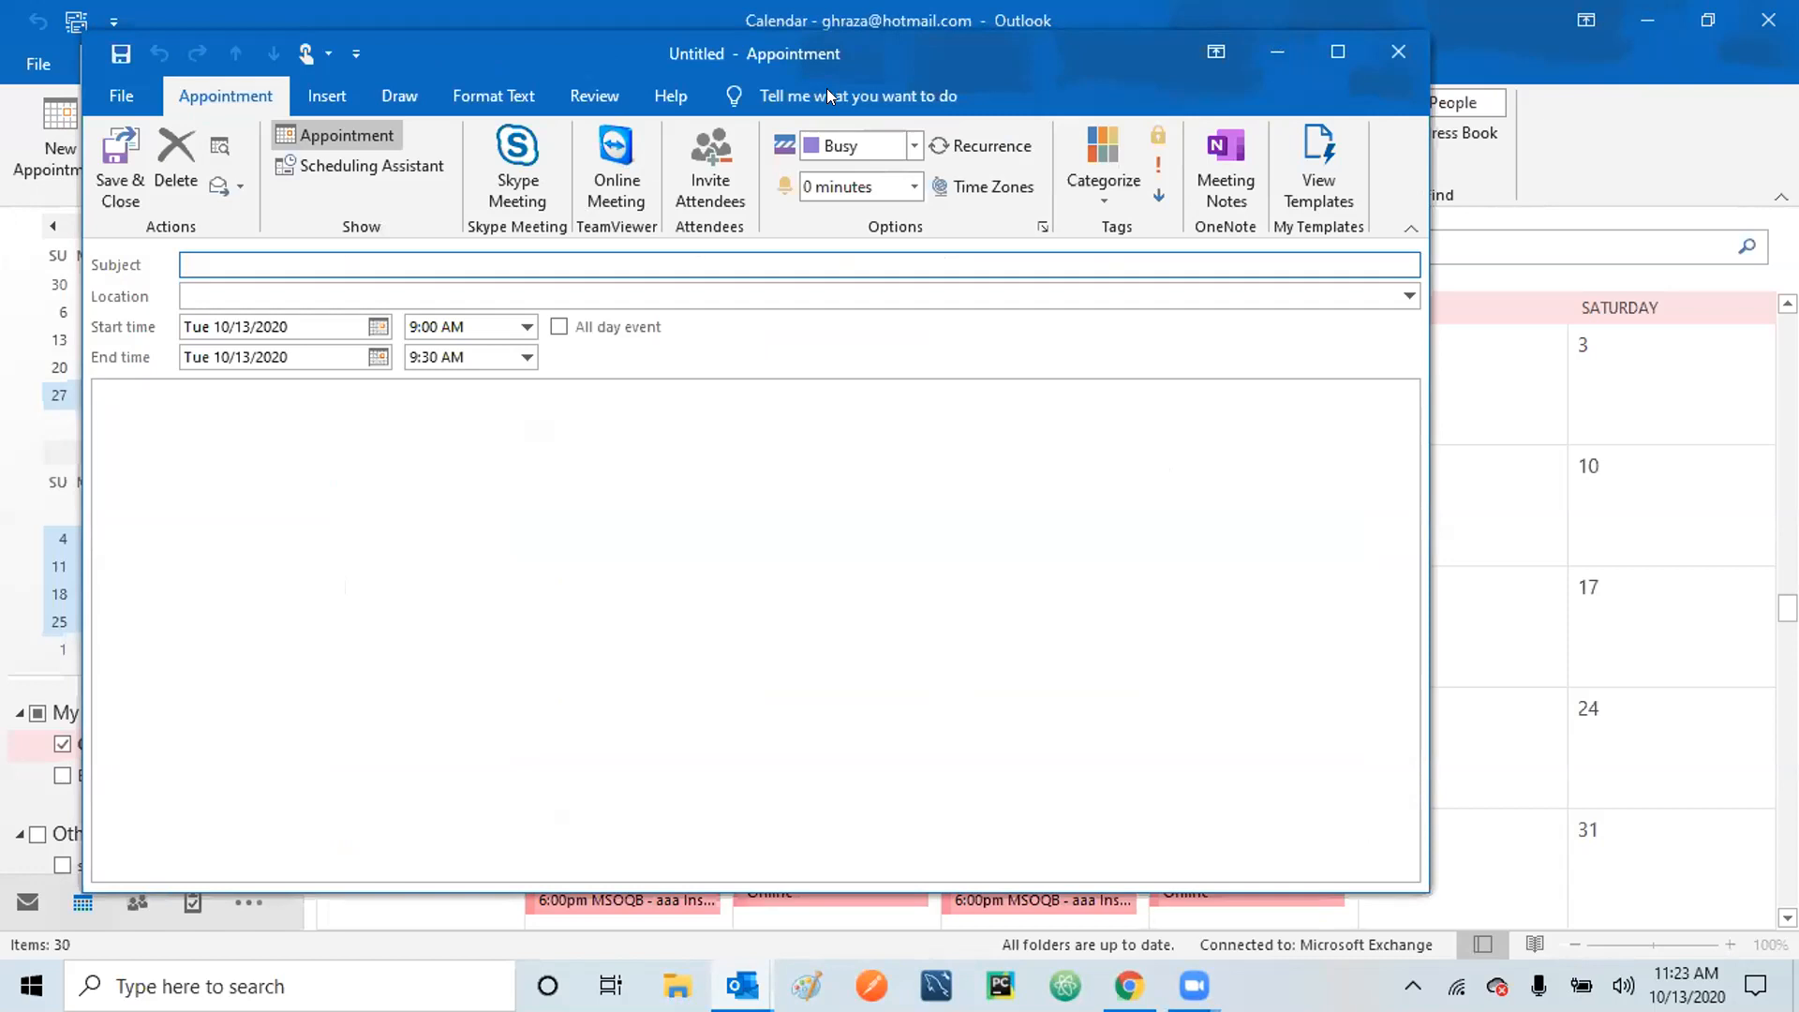
pyautogui.click(1400, 49)
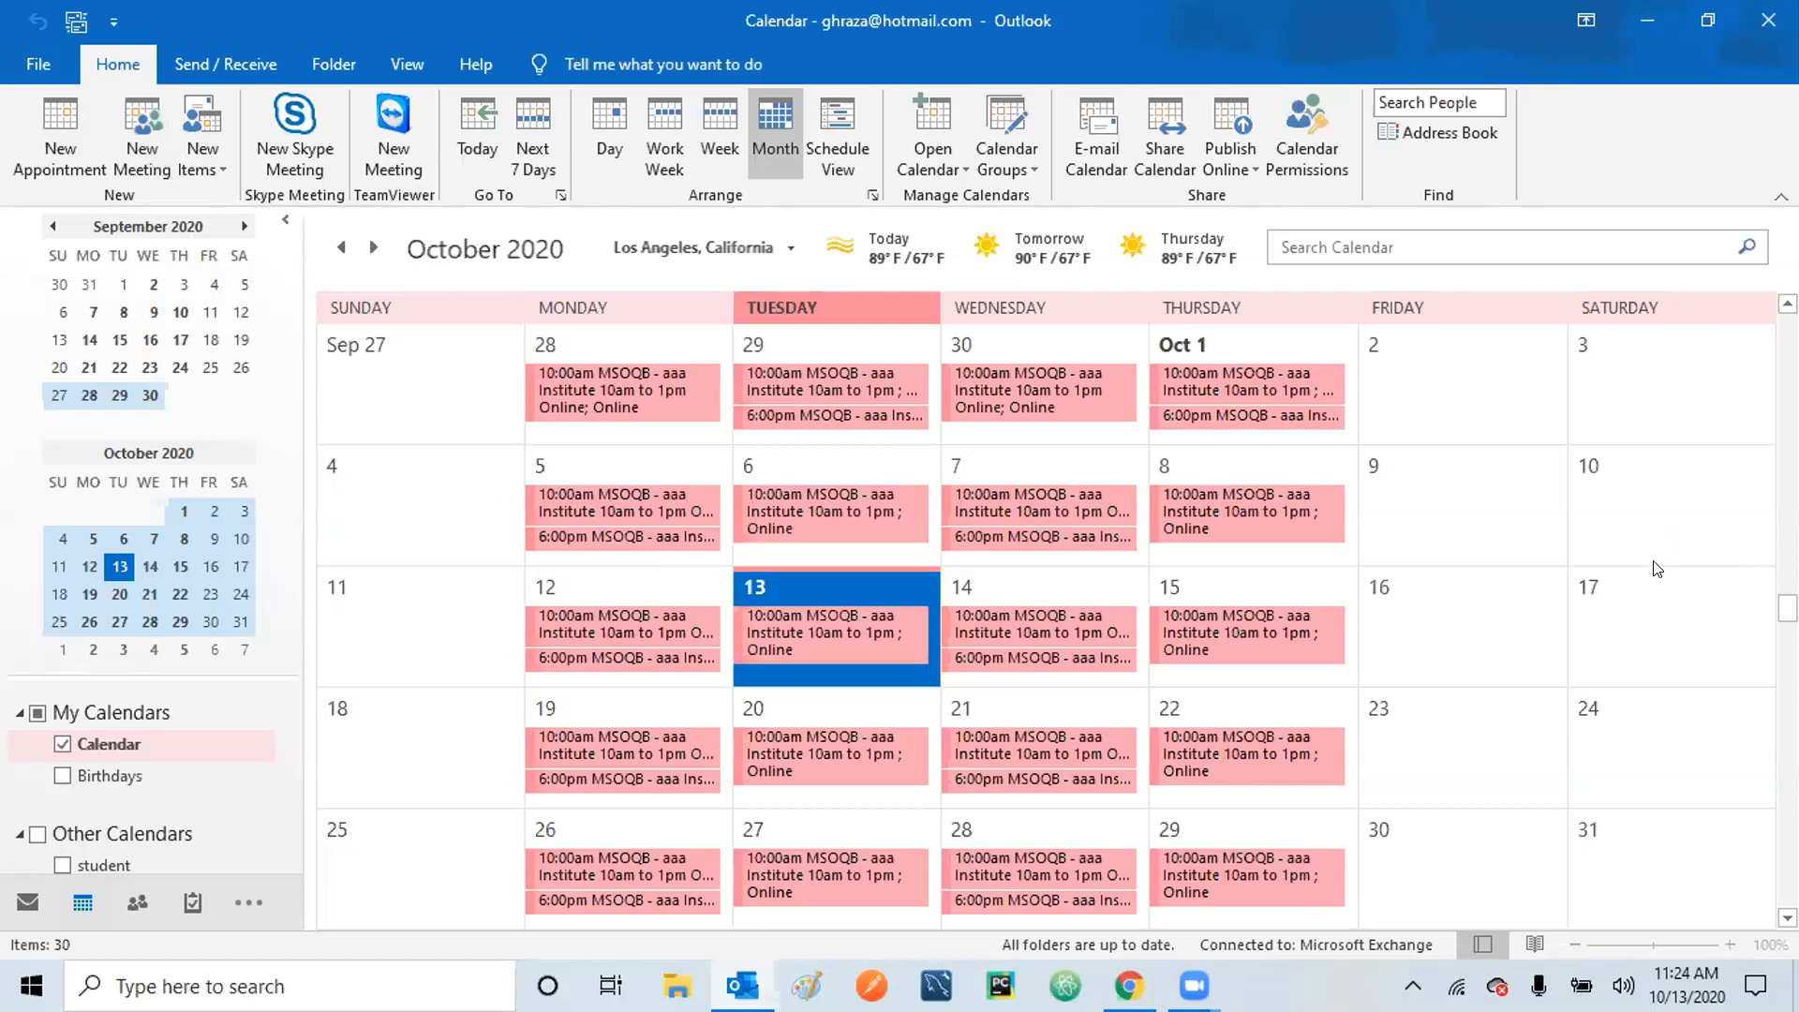
pyautogui.click(1646, 617)
pyautogui.click(1642, 610)
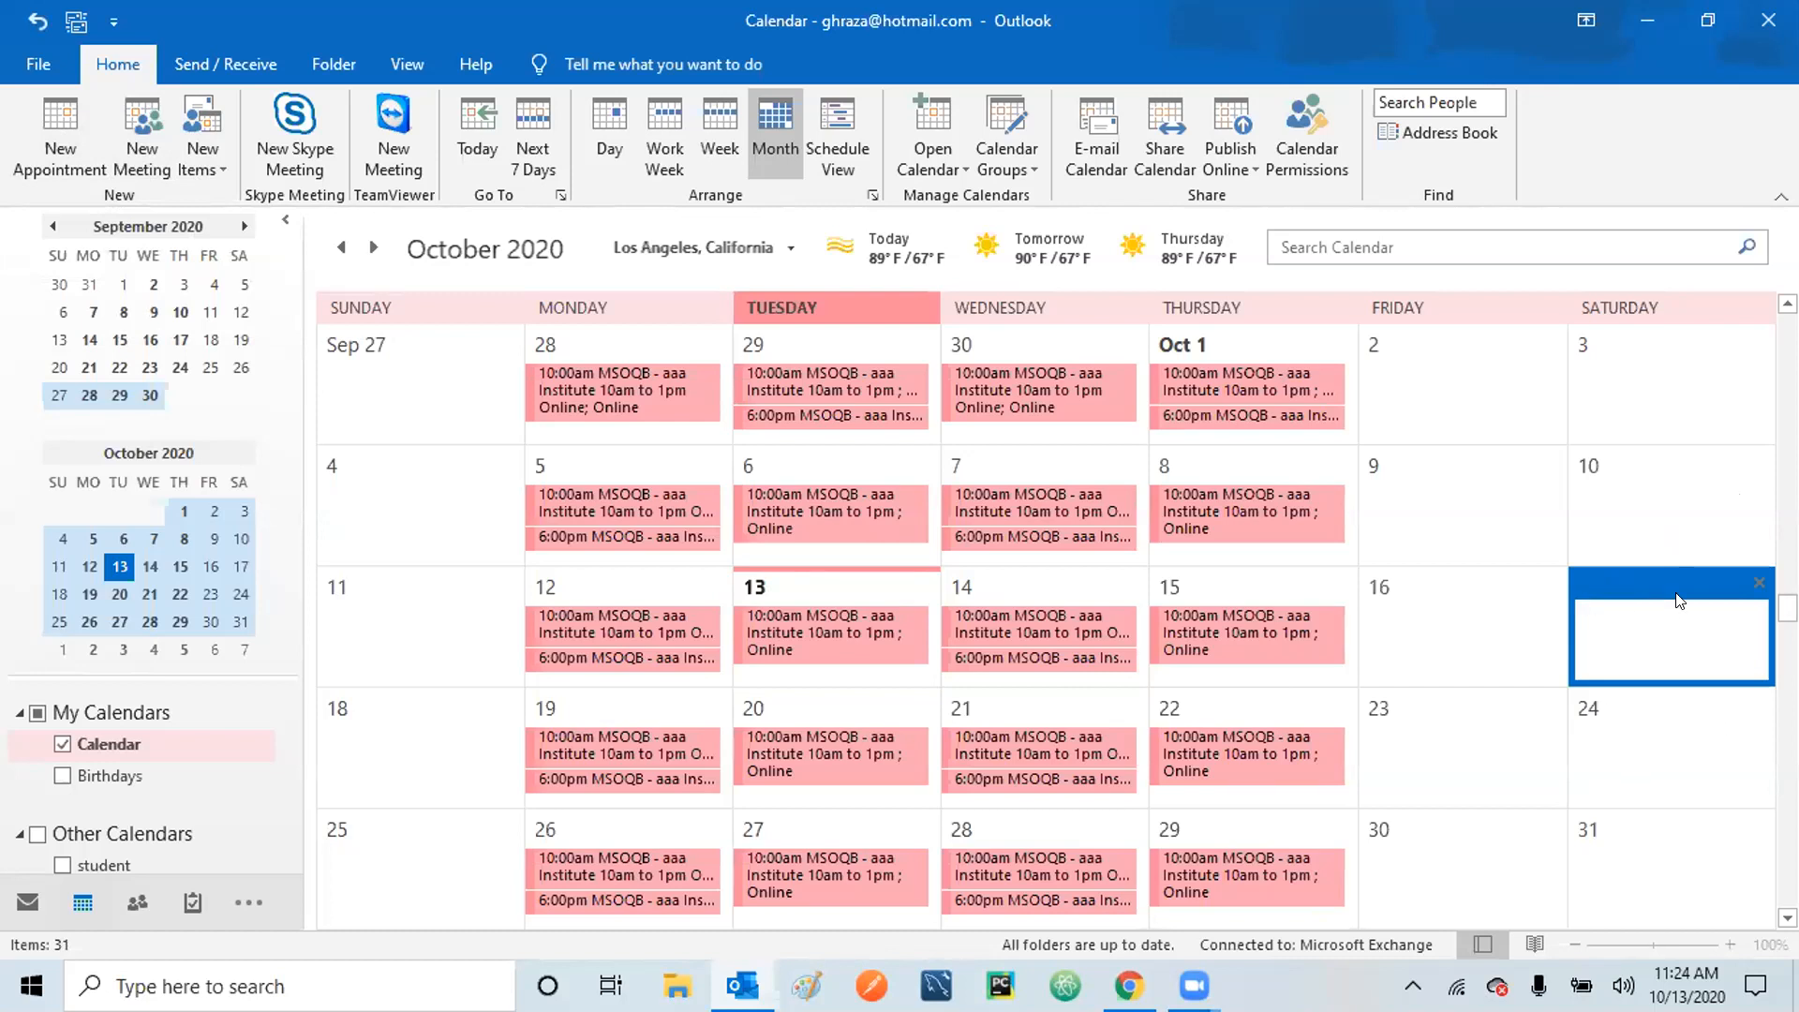
pyautogui.click(1226, 640)
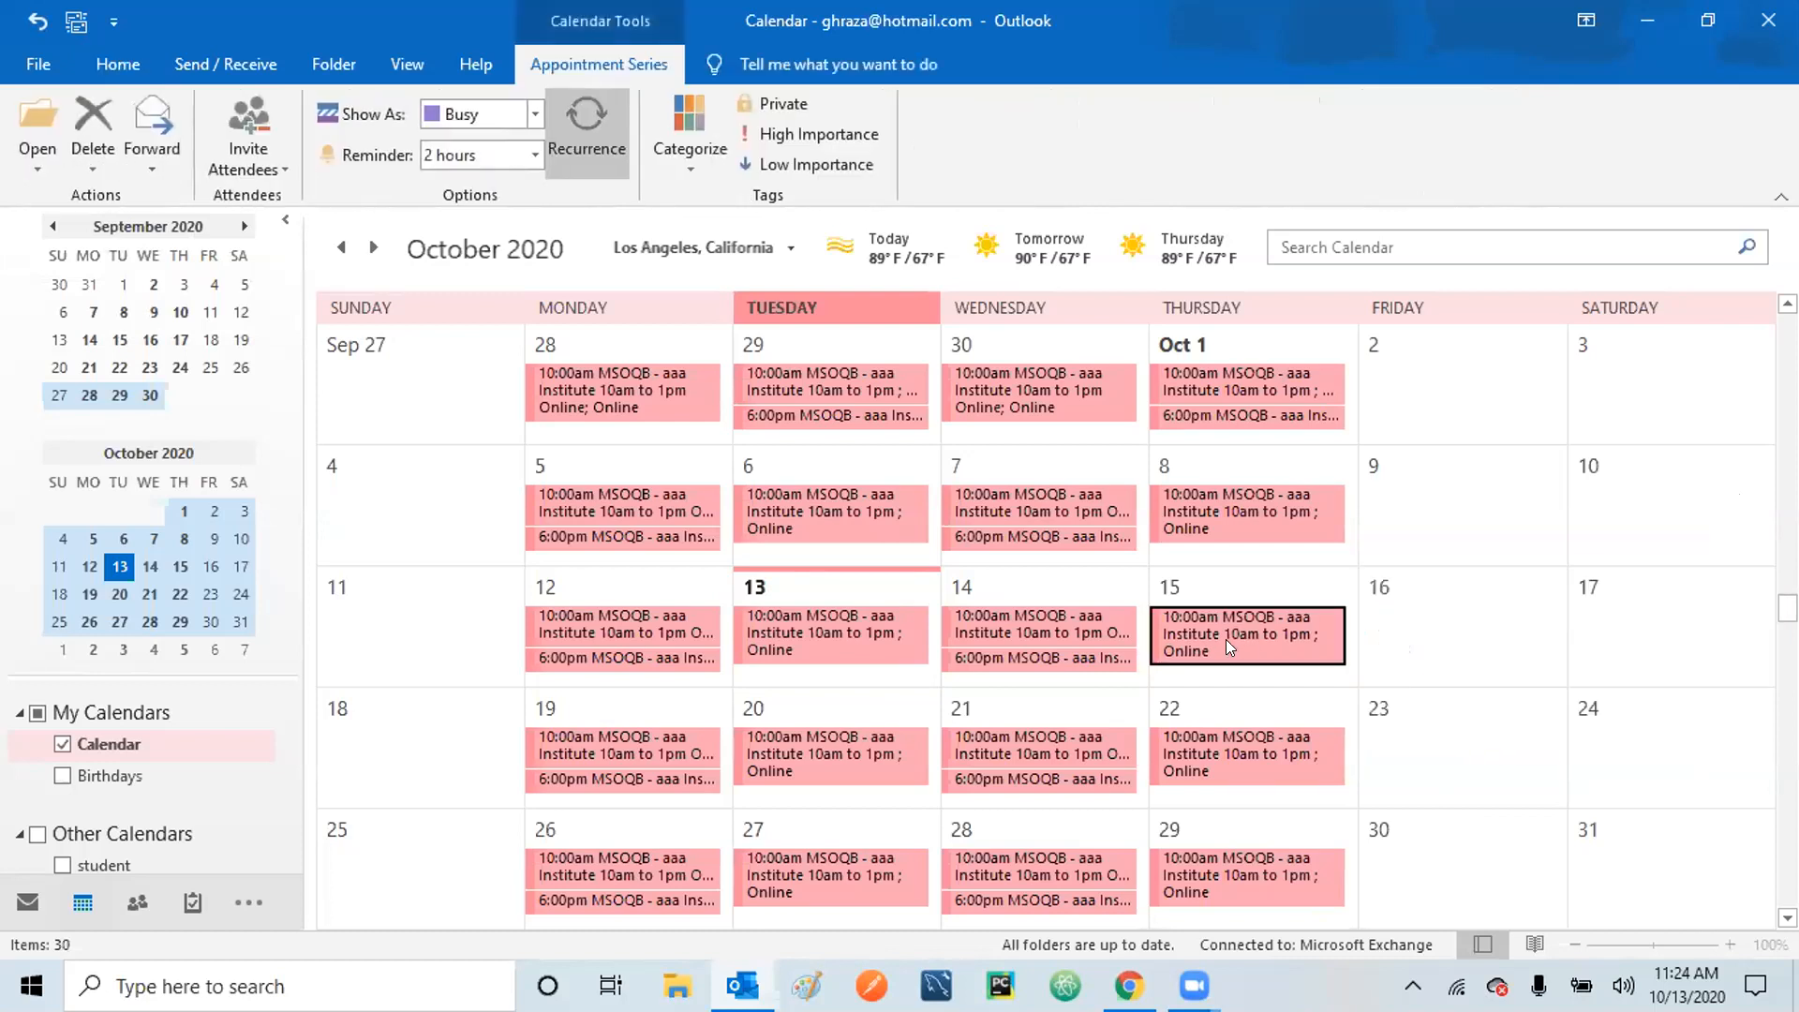
pyautogui.moveTo(1172, 620)
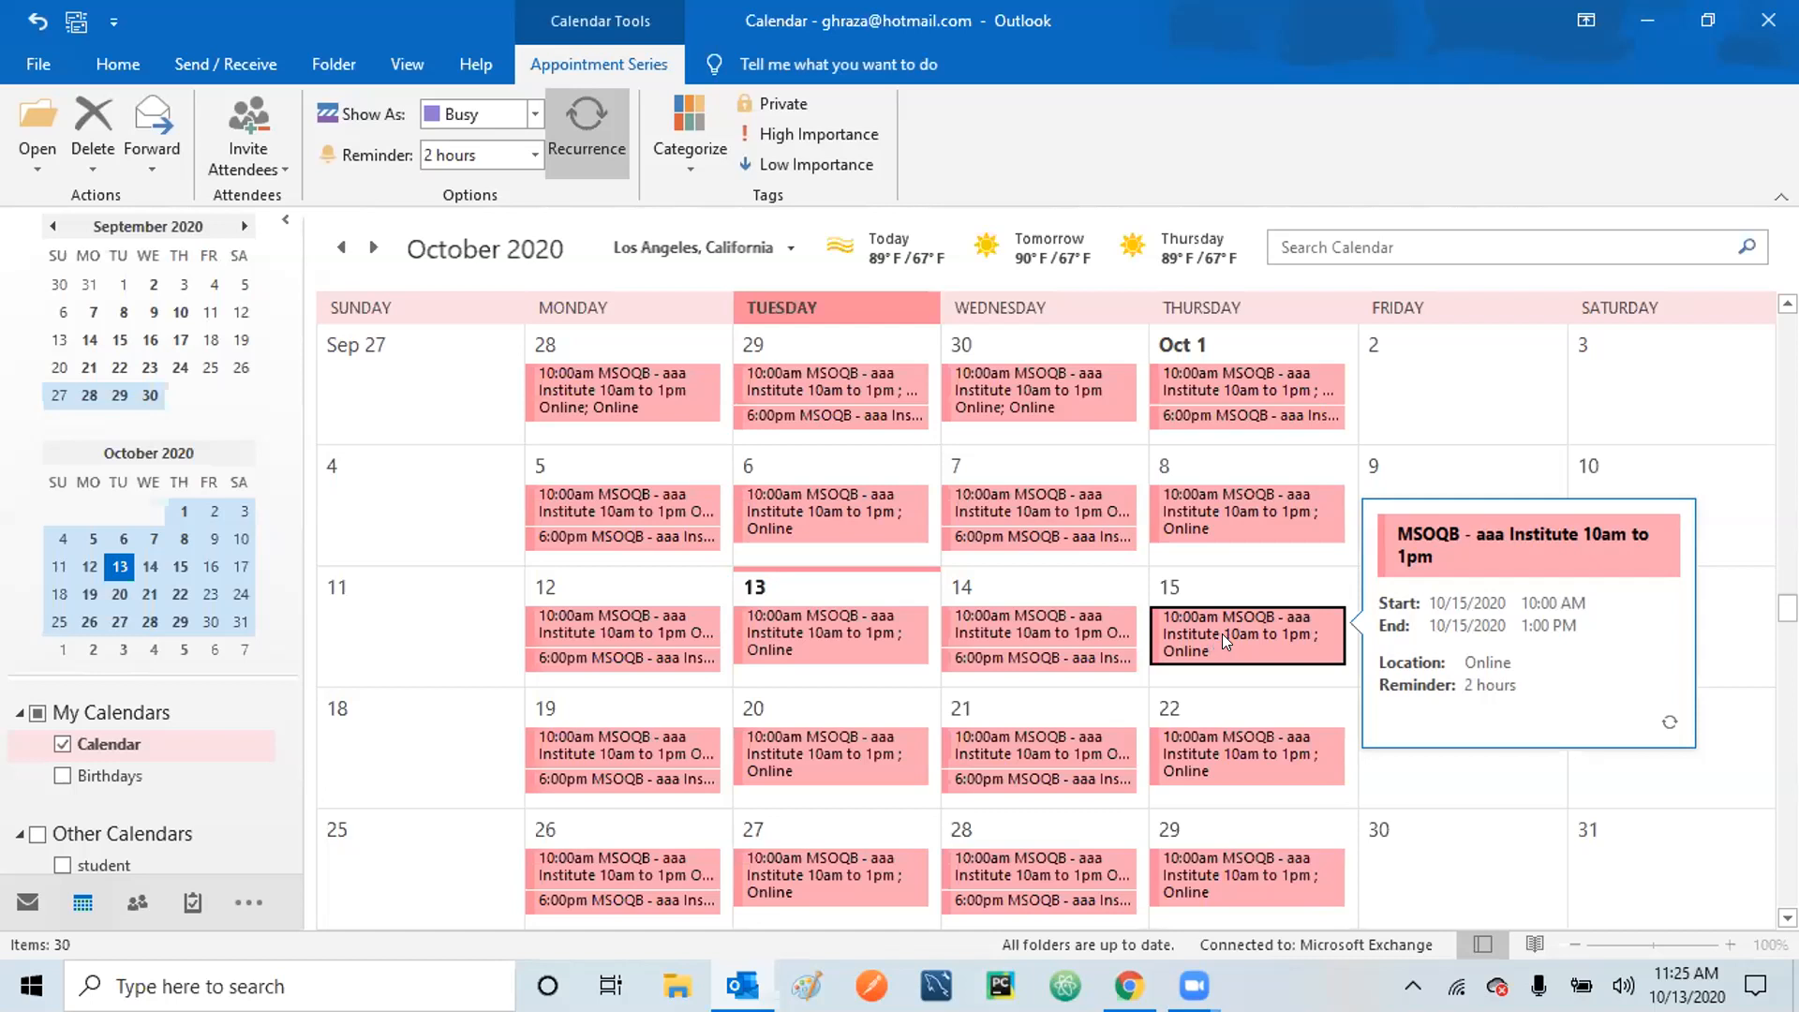
# From the Home ribbon, create a new appointment for Thu 10/15/2020, 10:00 AM–1:00 PM.
pyautogui.click(130, 68)
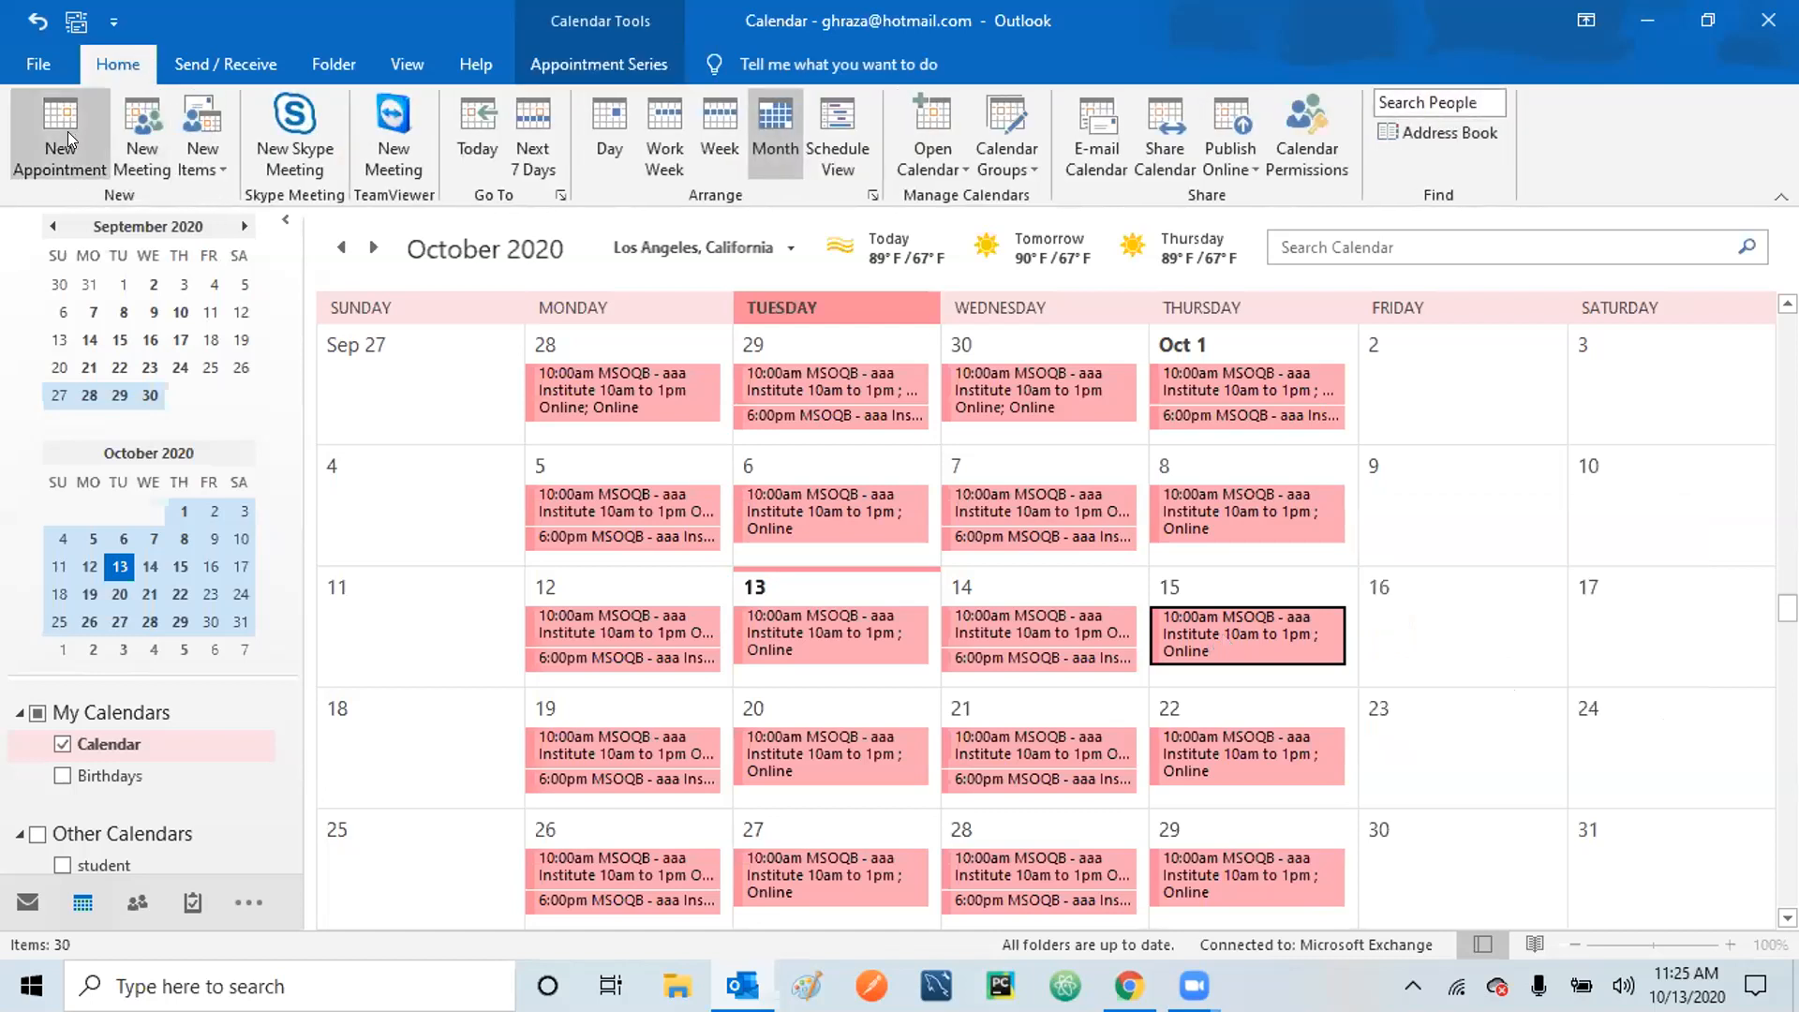
pyautogui.click(67, 131)
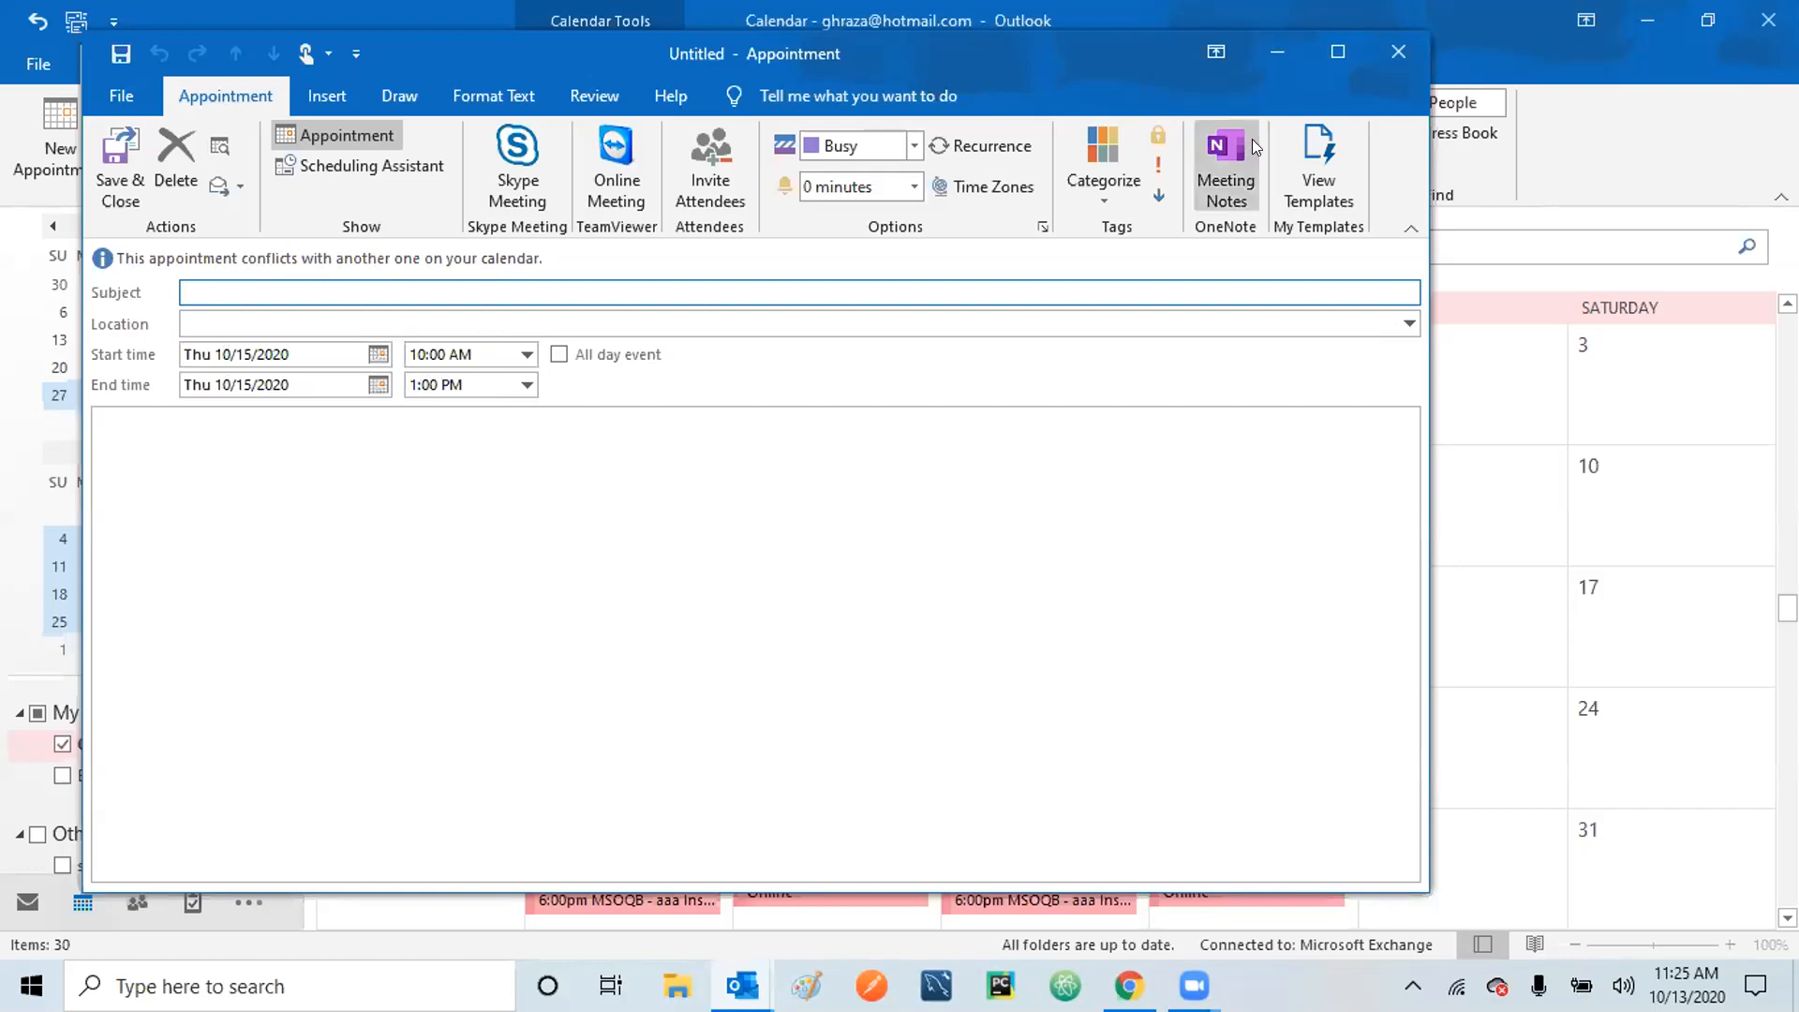
pyautogui.click(1280, 53)
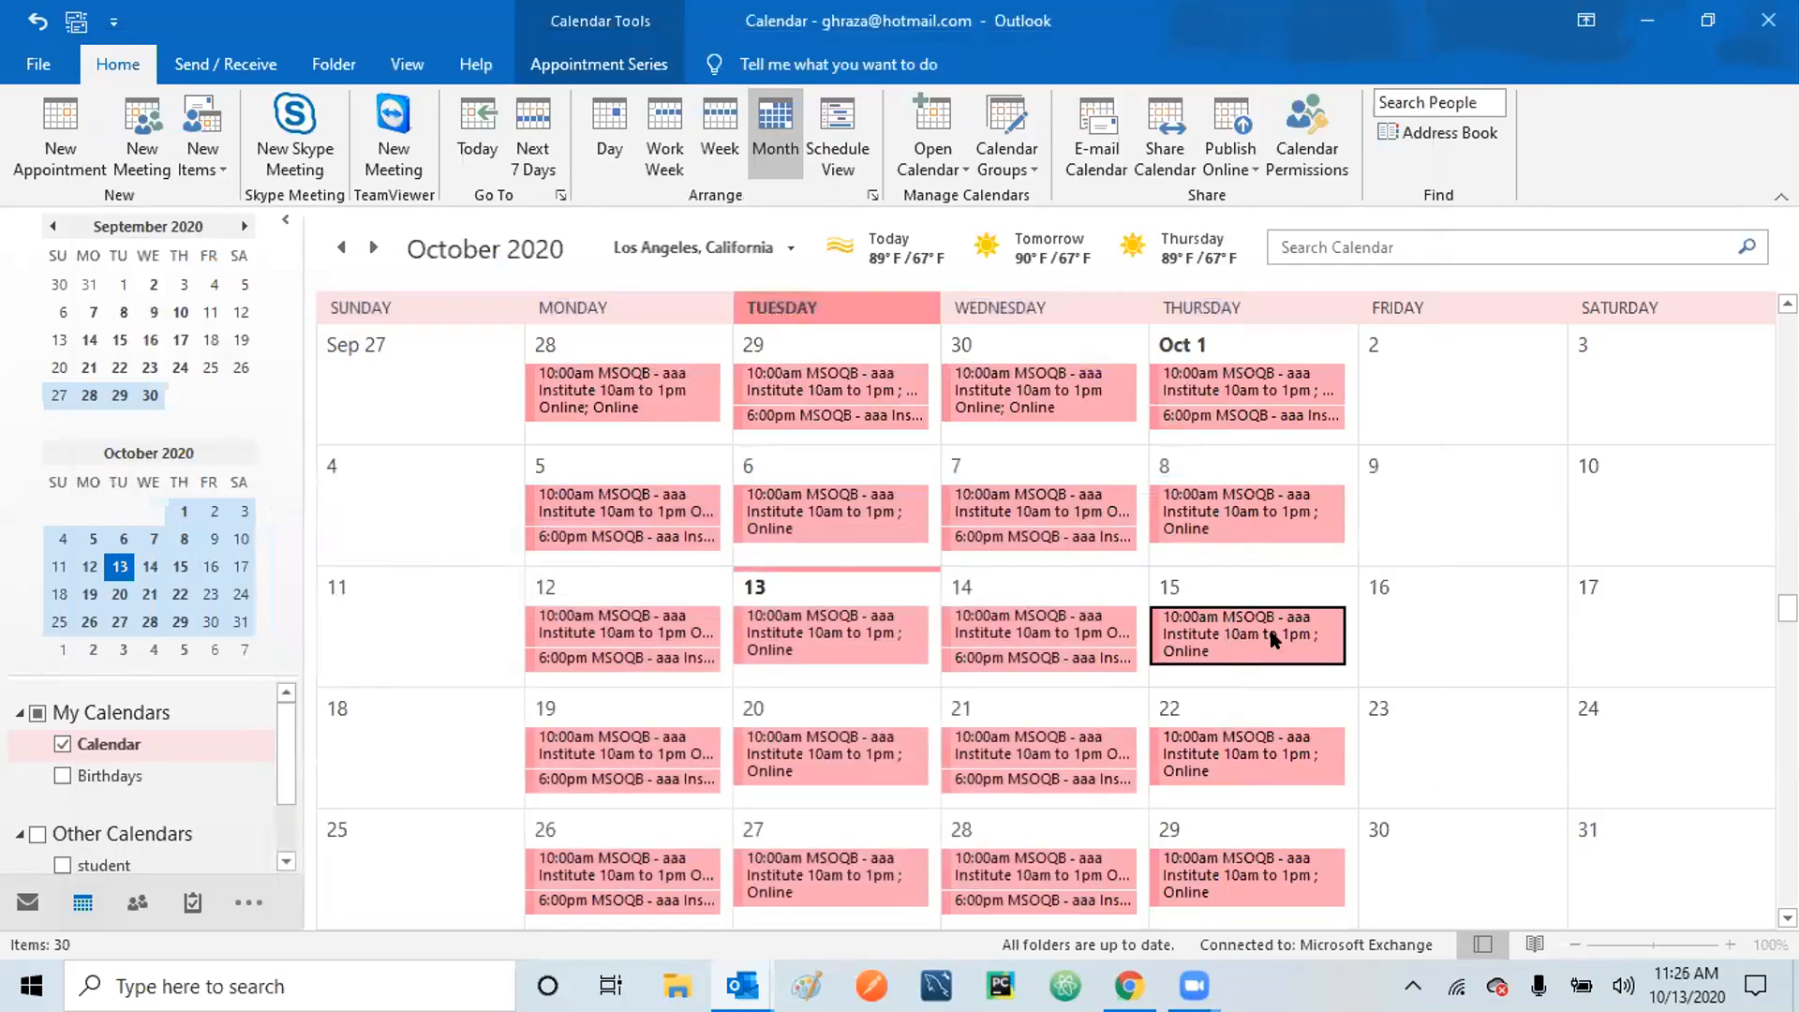
pyautogui.moveTo(1226, 633)
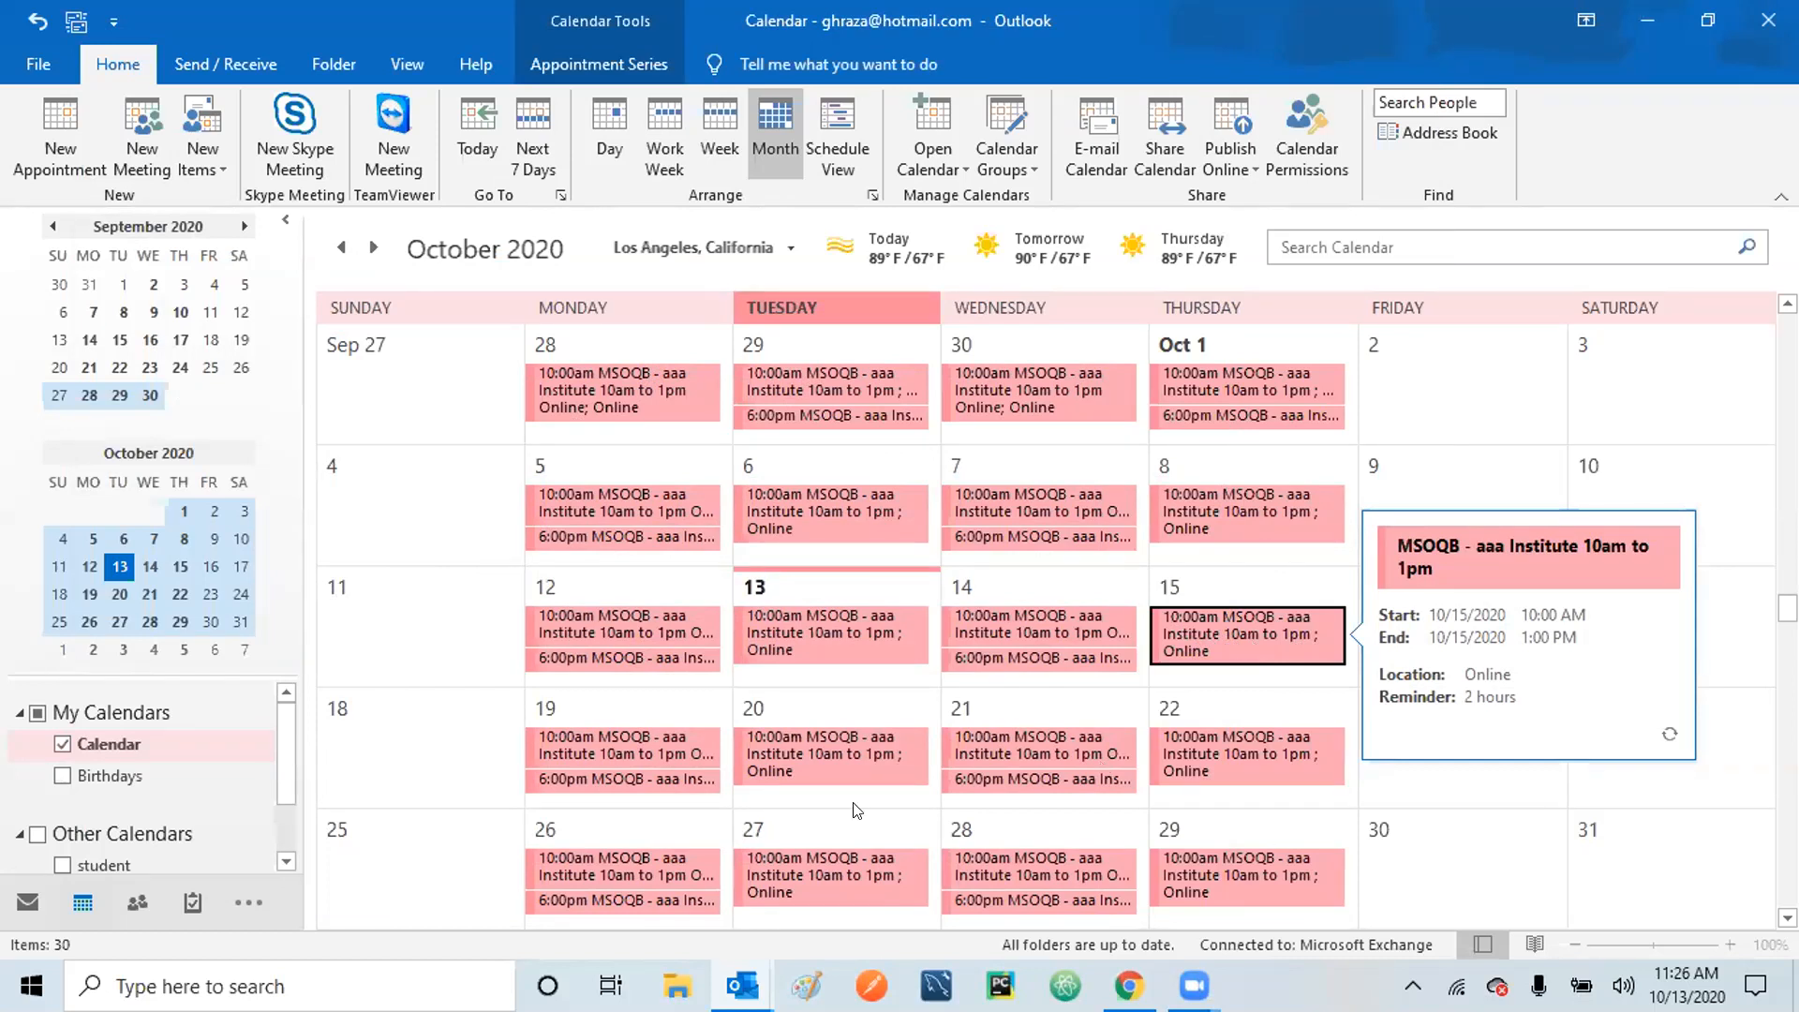
pyautogui.moveTo(744, 983)
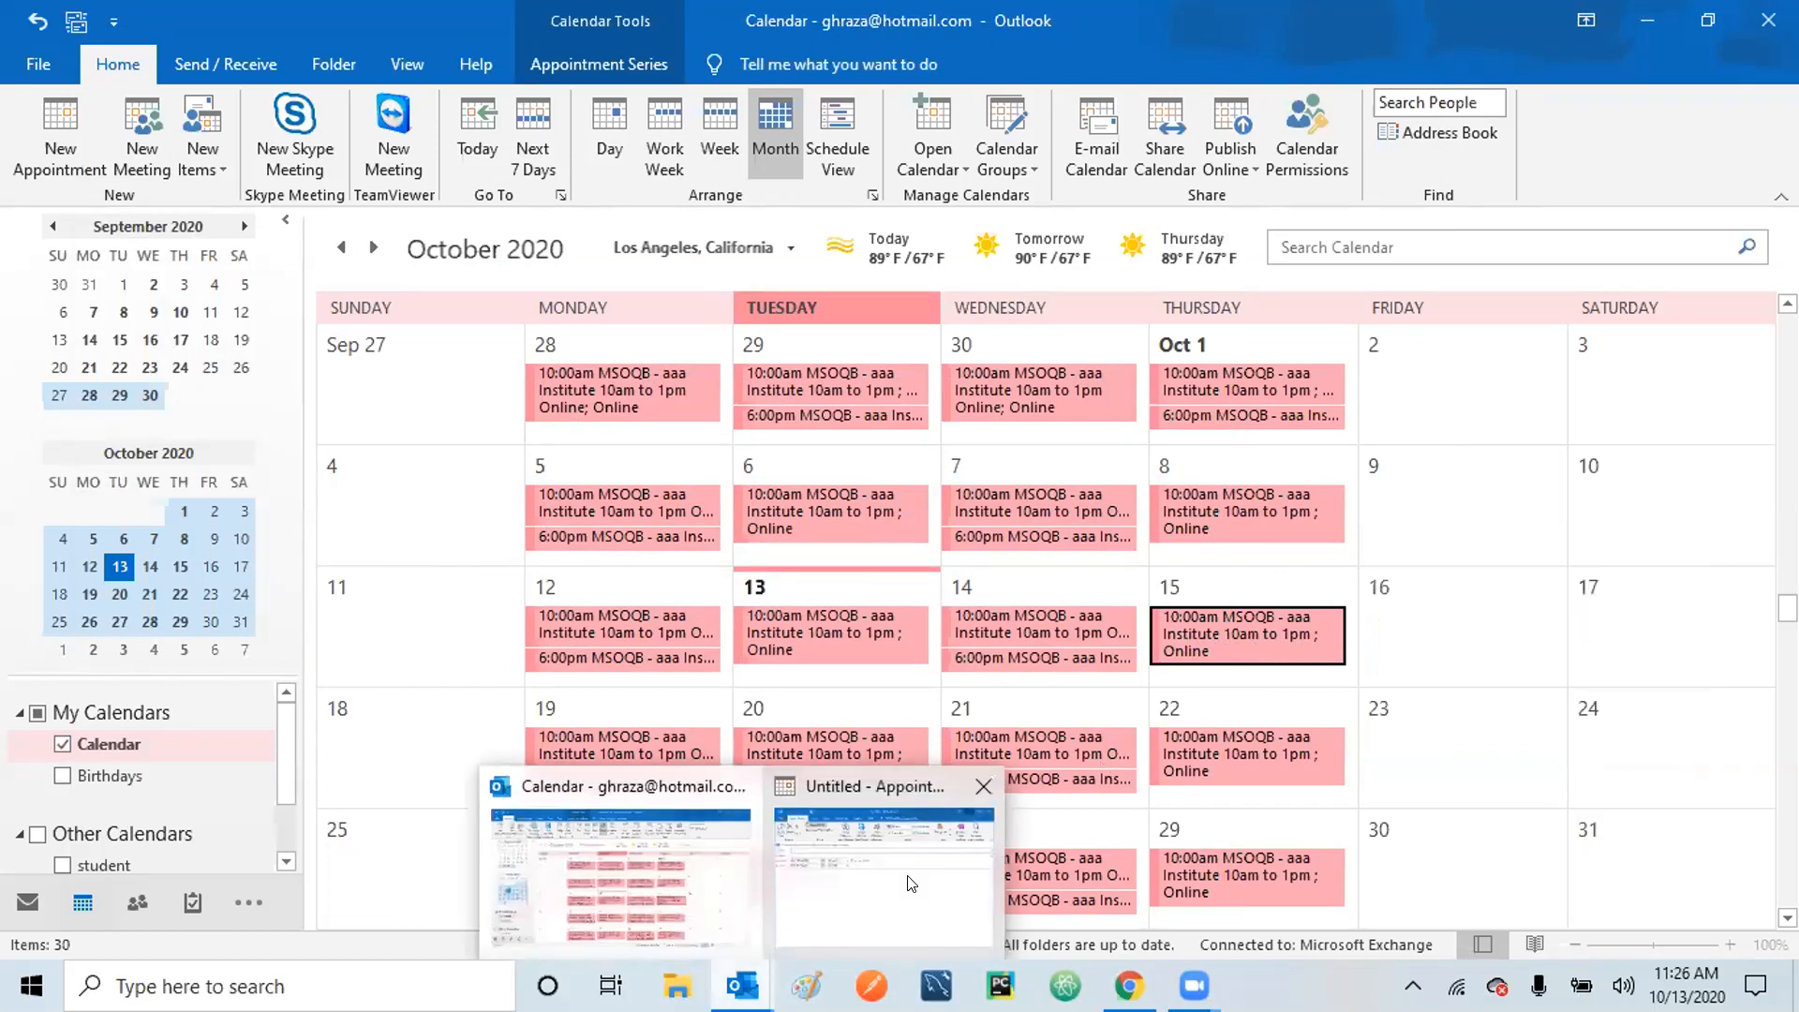
pyautogui.click(900, 881)
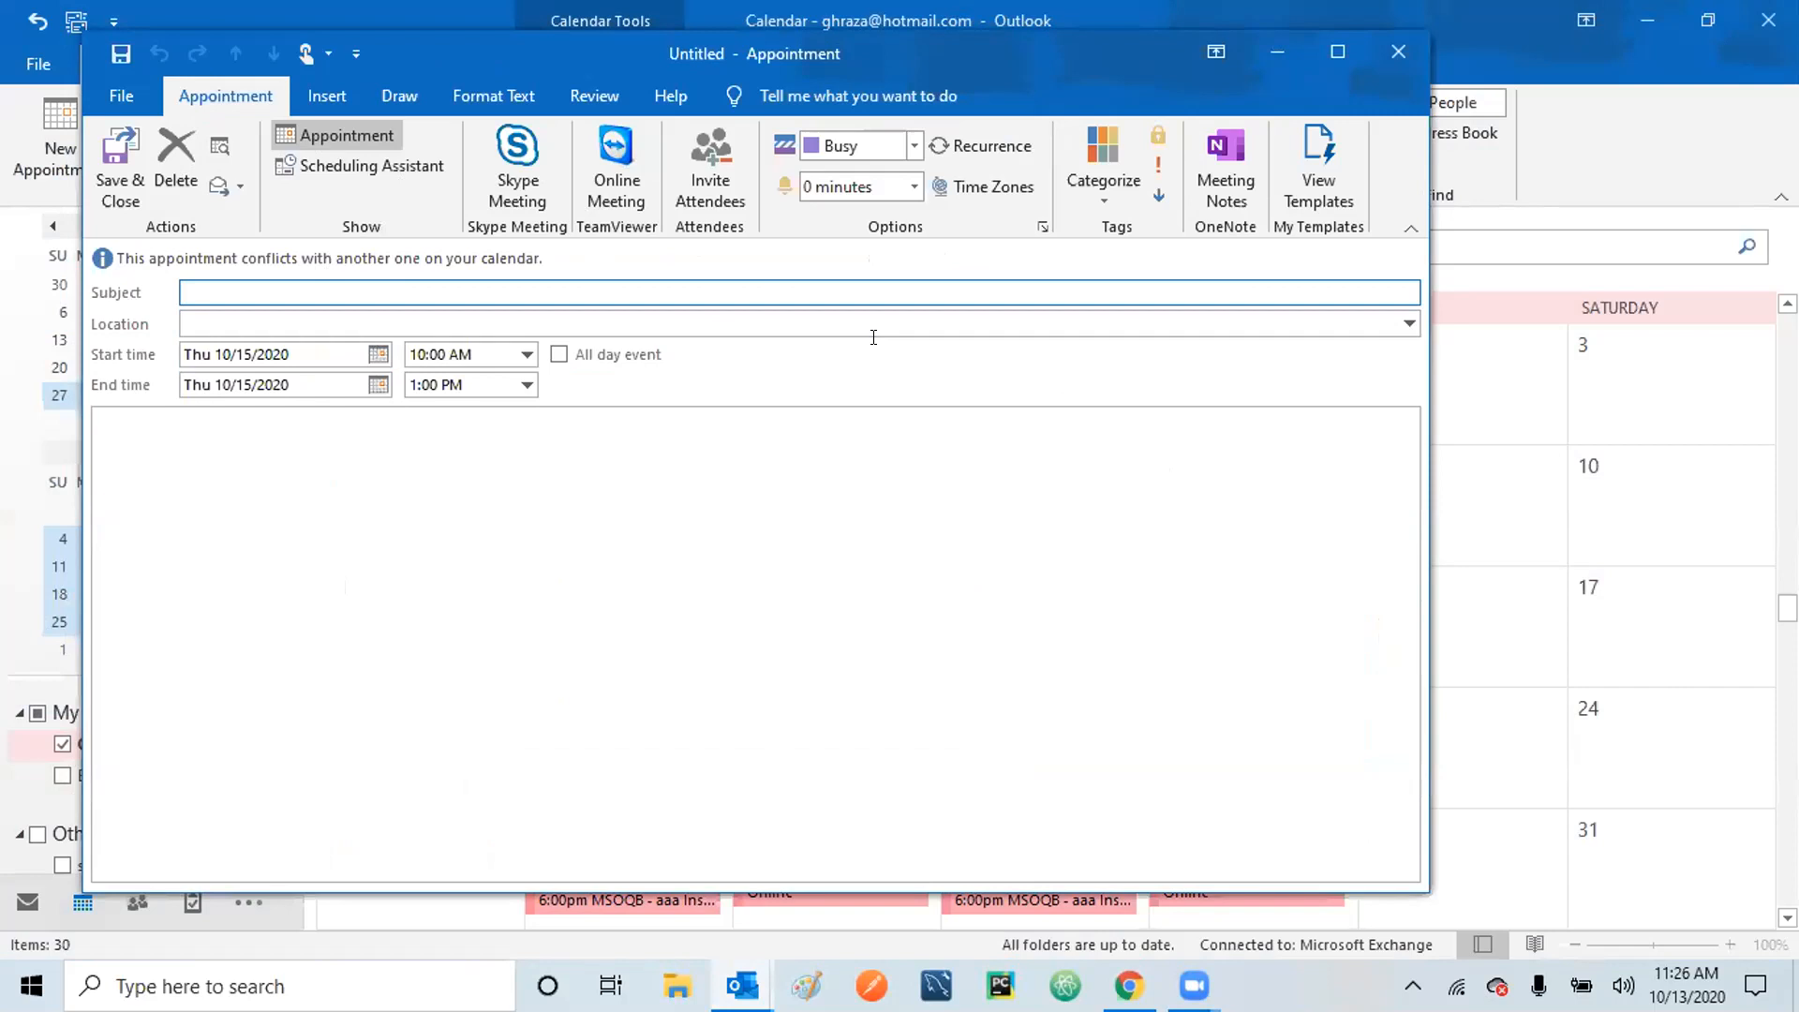
pyautogui.moveTo(450, 43); pyautogui.dragTo(453, 737)
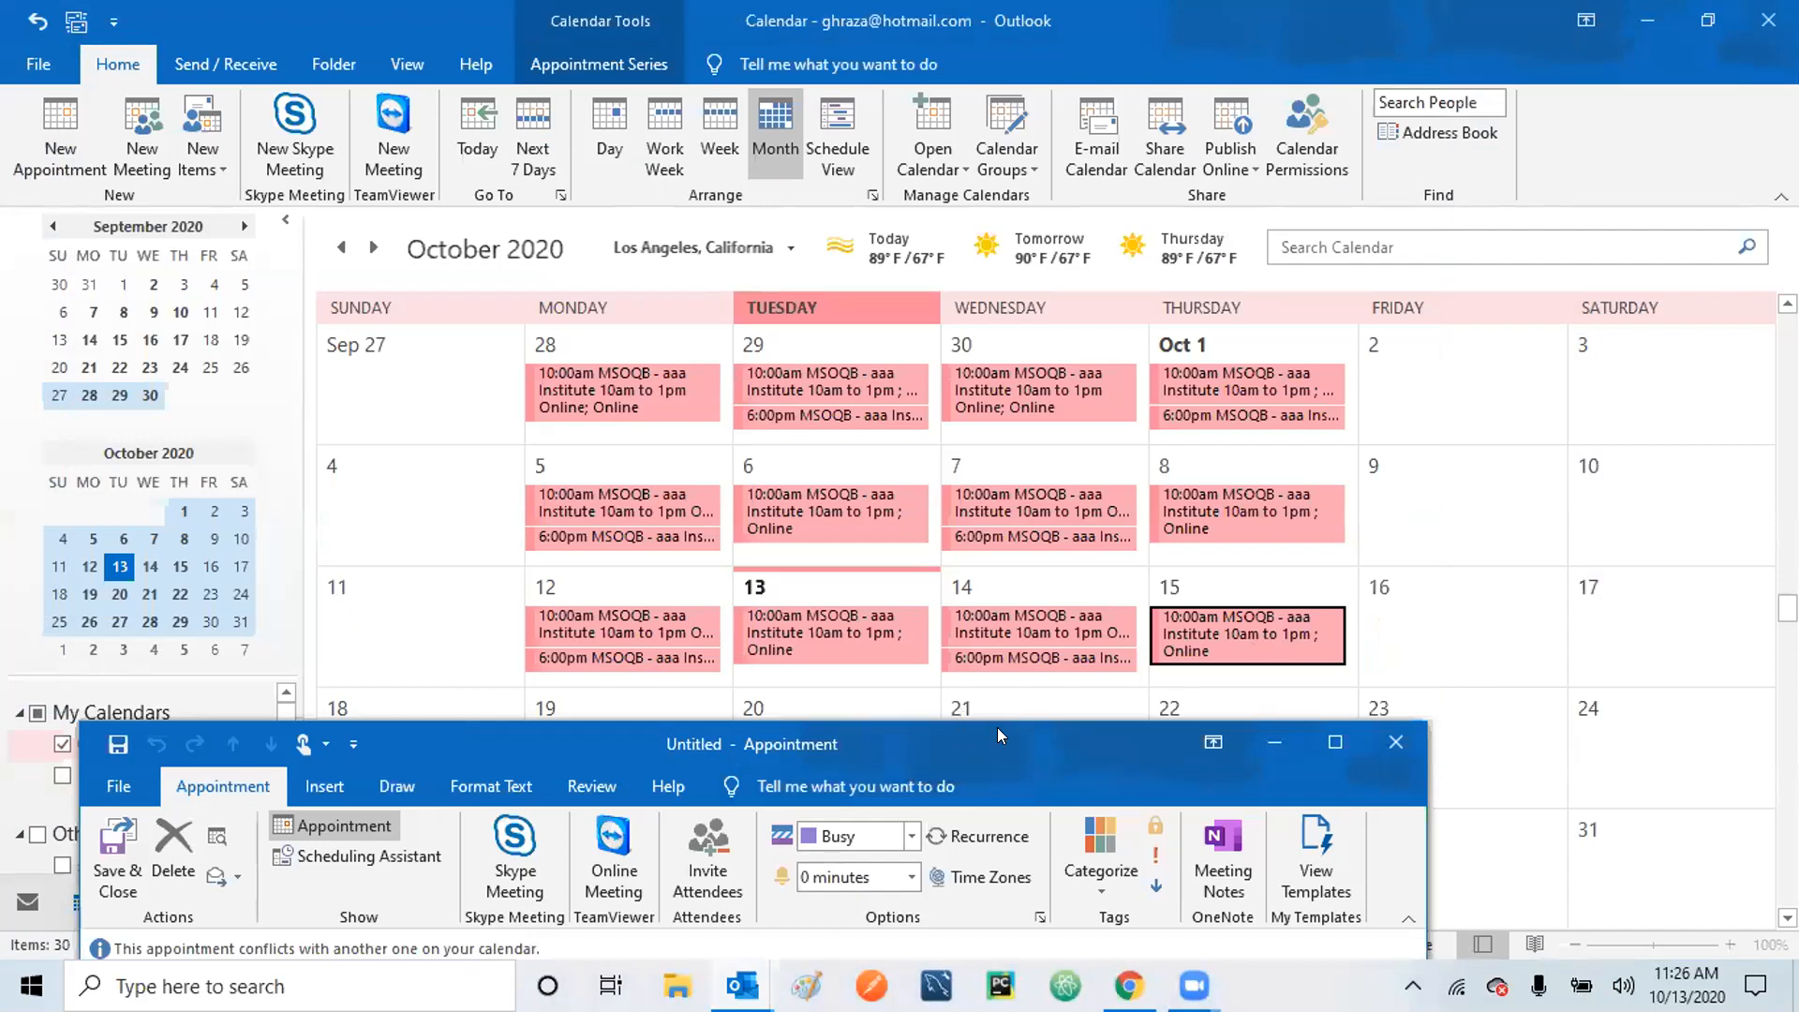
# Move the appointment window up and change the start time to 1:30 PM, ending 4:30 PM.
pyautogui.moveTo(1003, 728); pyautogui.dragTo(964, 159)
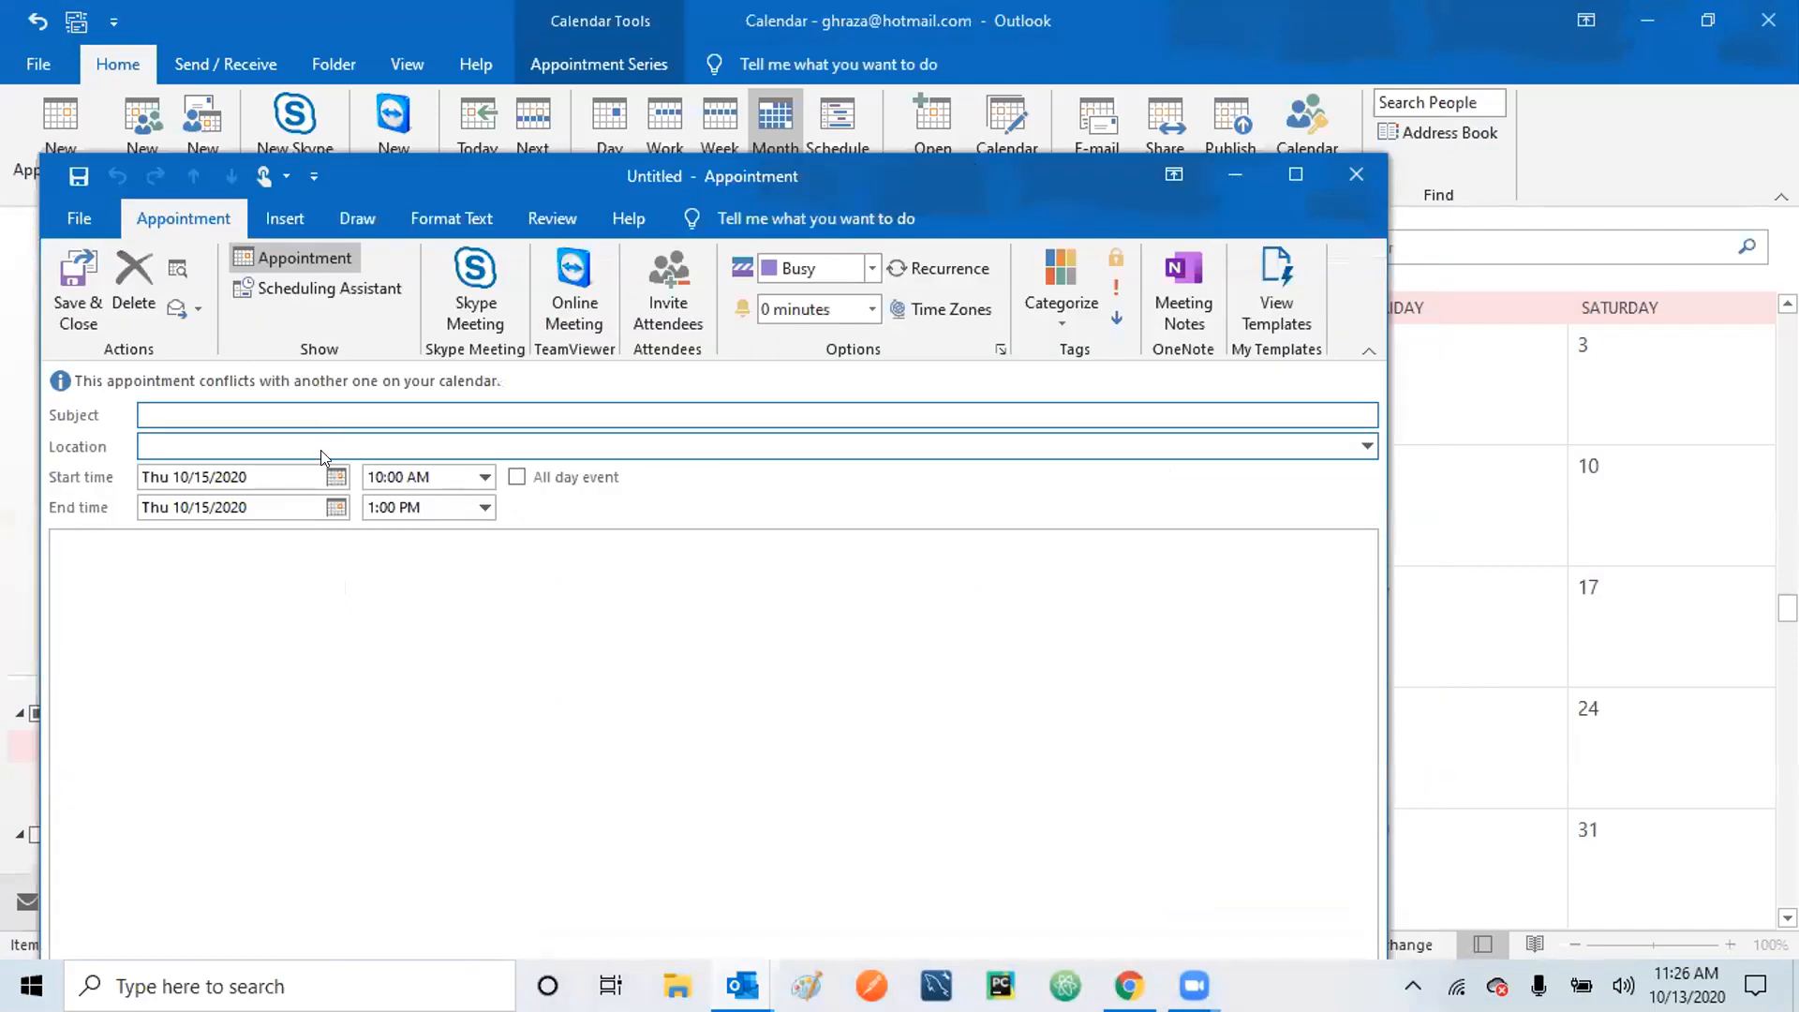
pyautogui.click(481, 477)
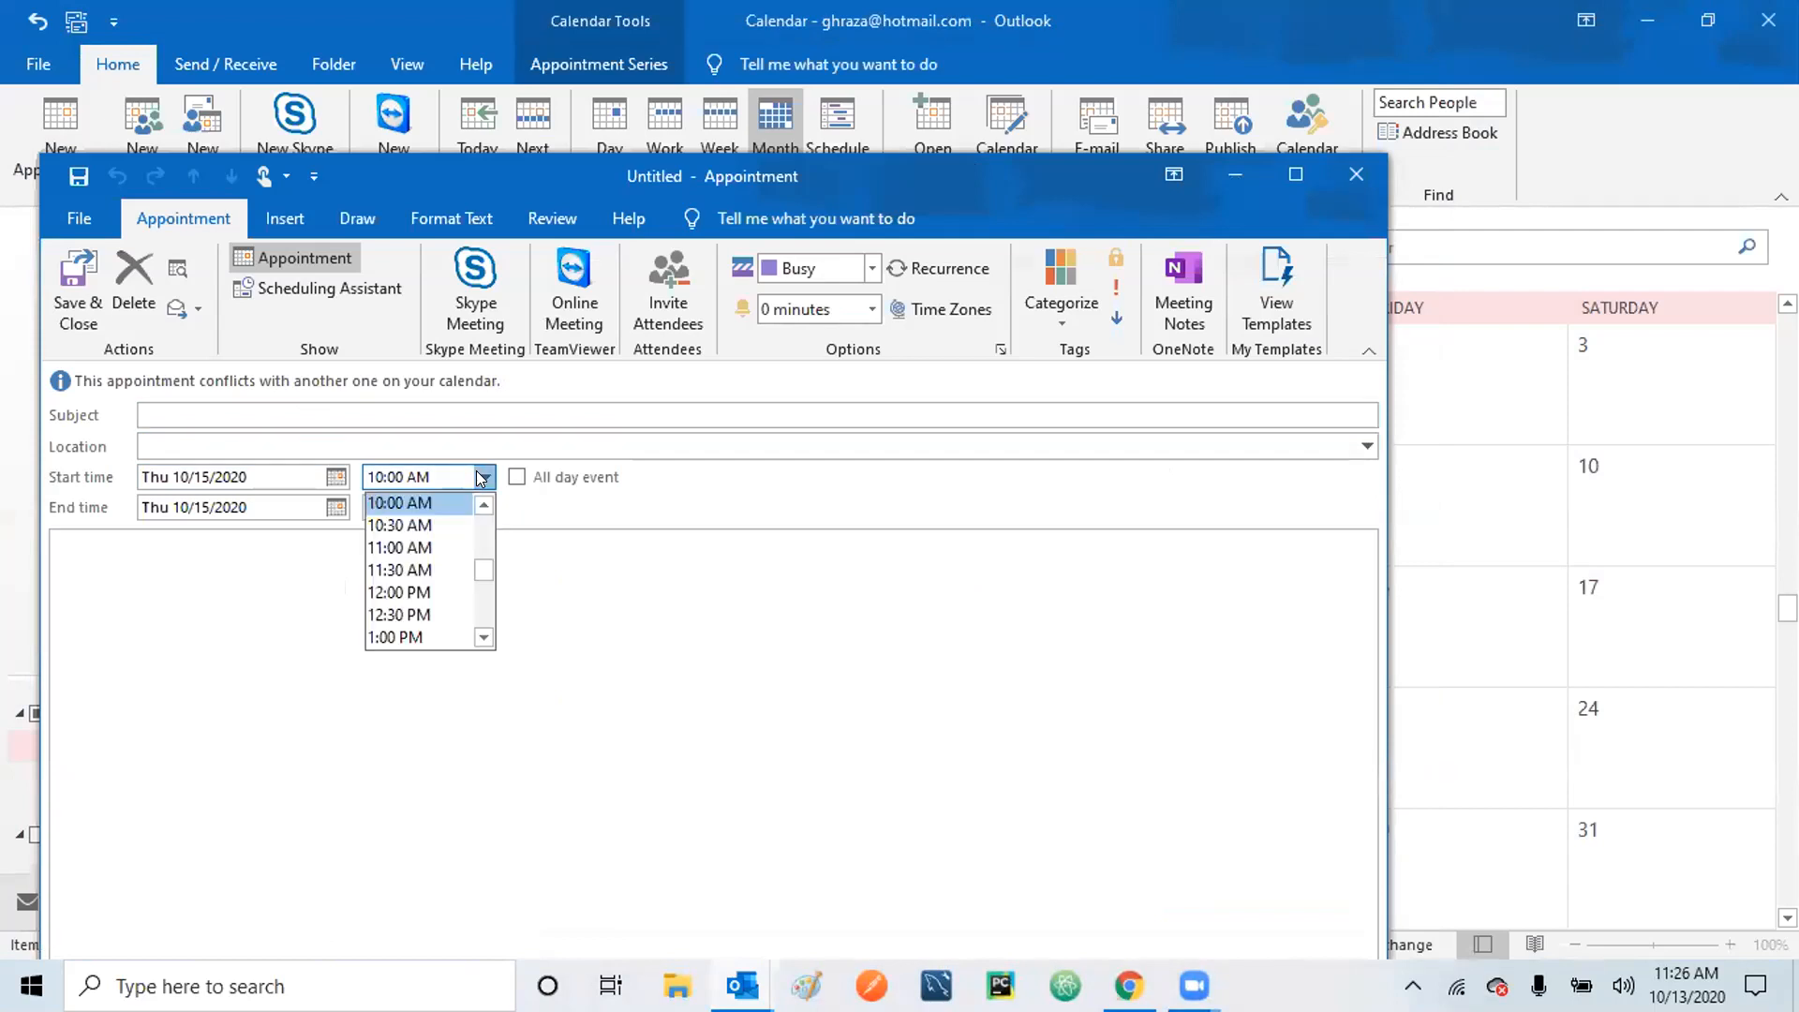
pyautogui.click(484, 640)
pyautogui.click(427, 638)
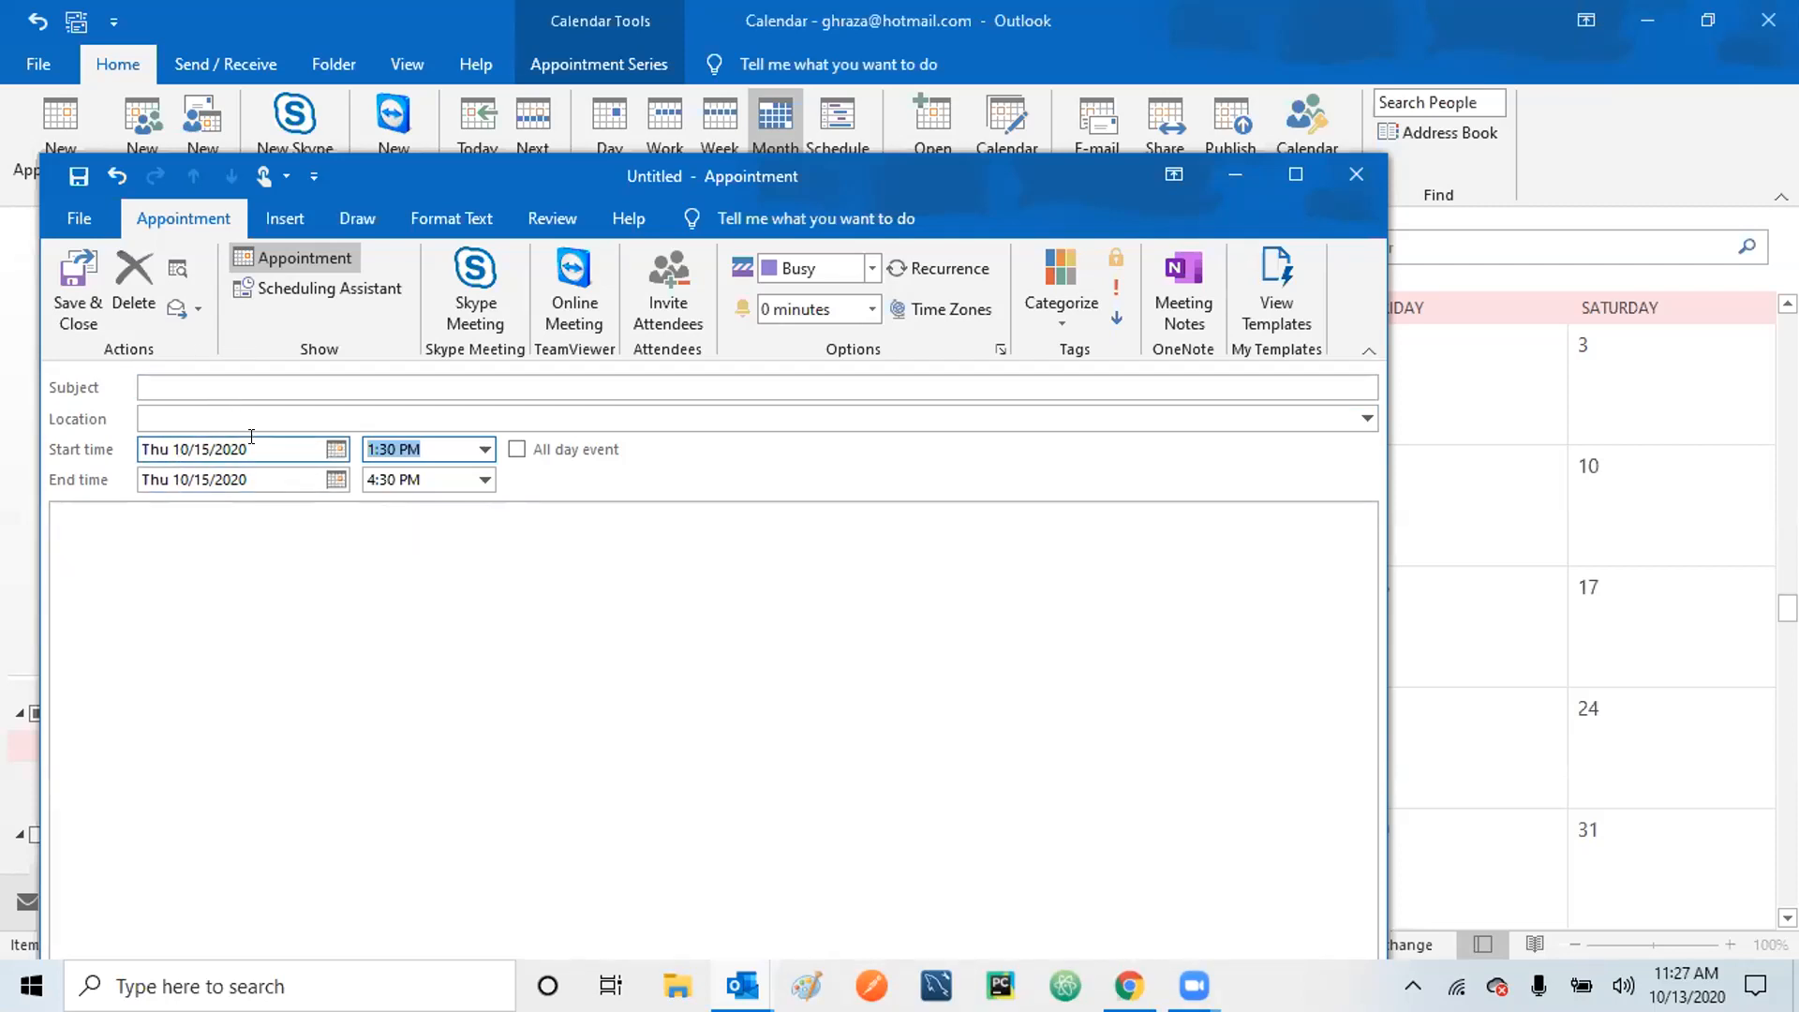
# Give the appointment the subject 'Parents Teacher meeting' and location 'School library'.
pyautogui.click(274, 376)
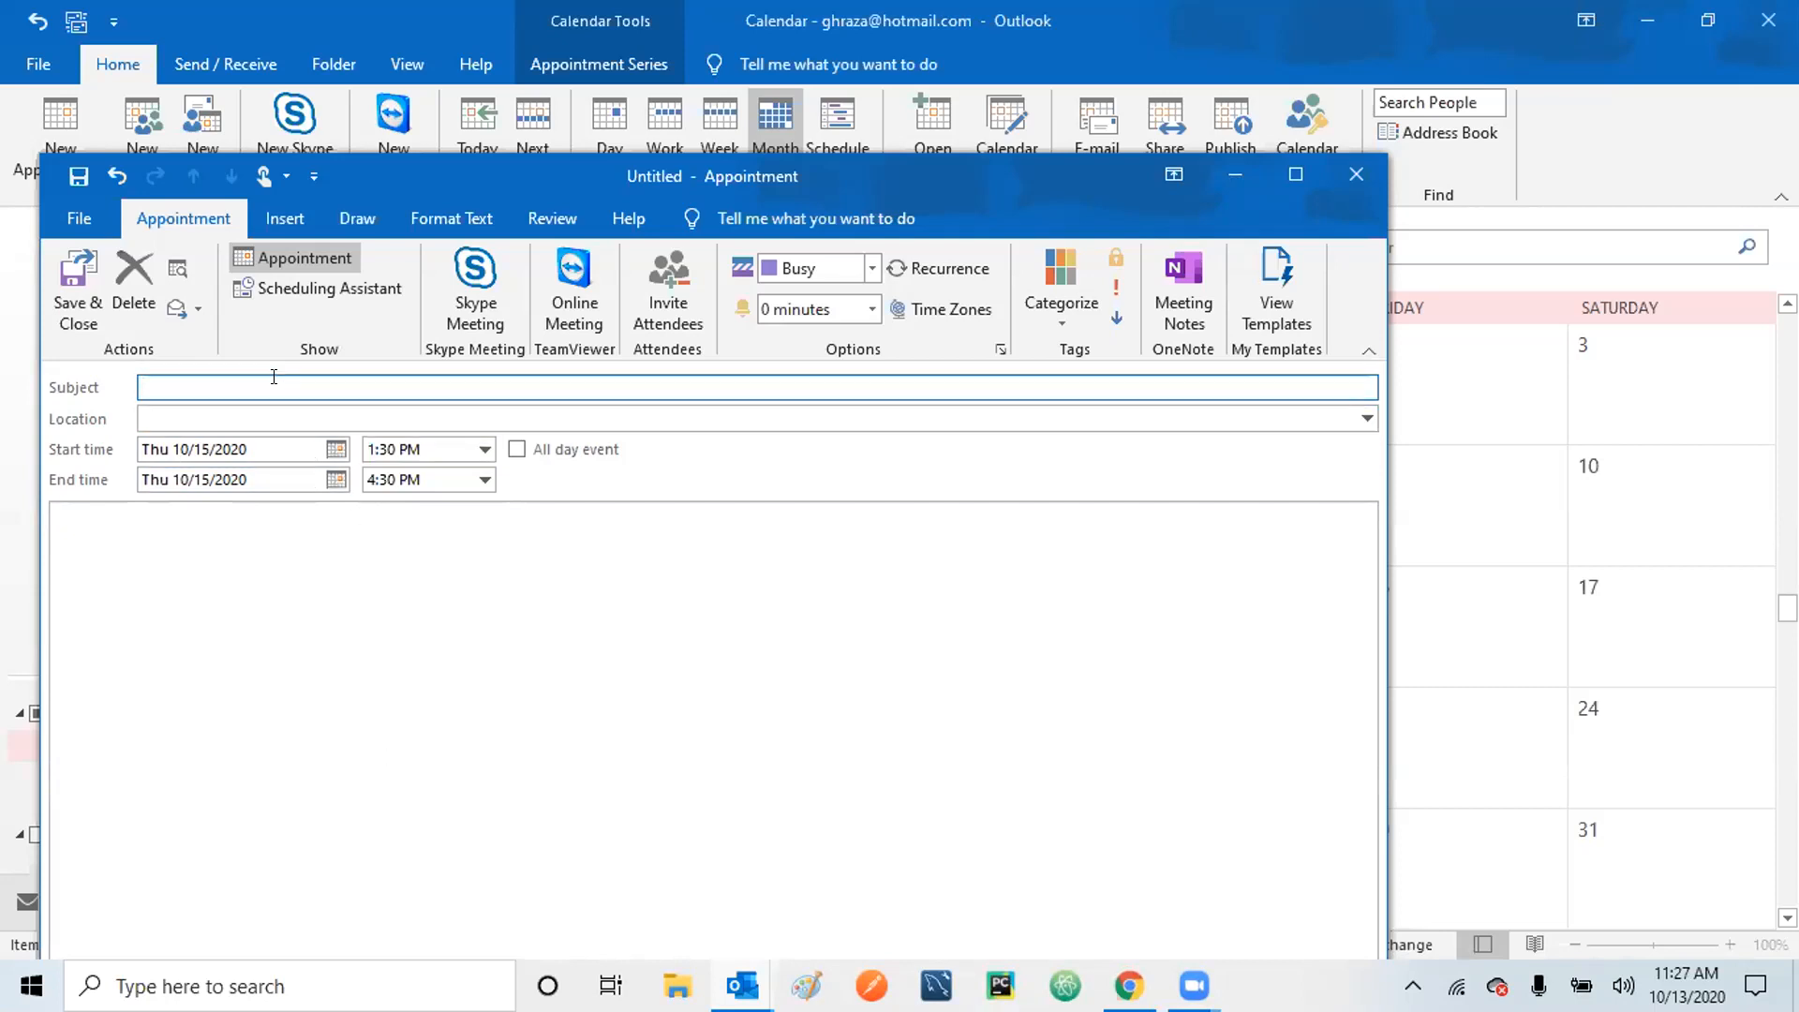
pyautogui.write('Parents ')
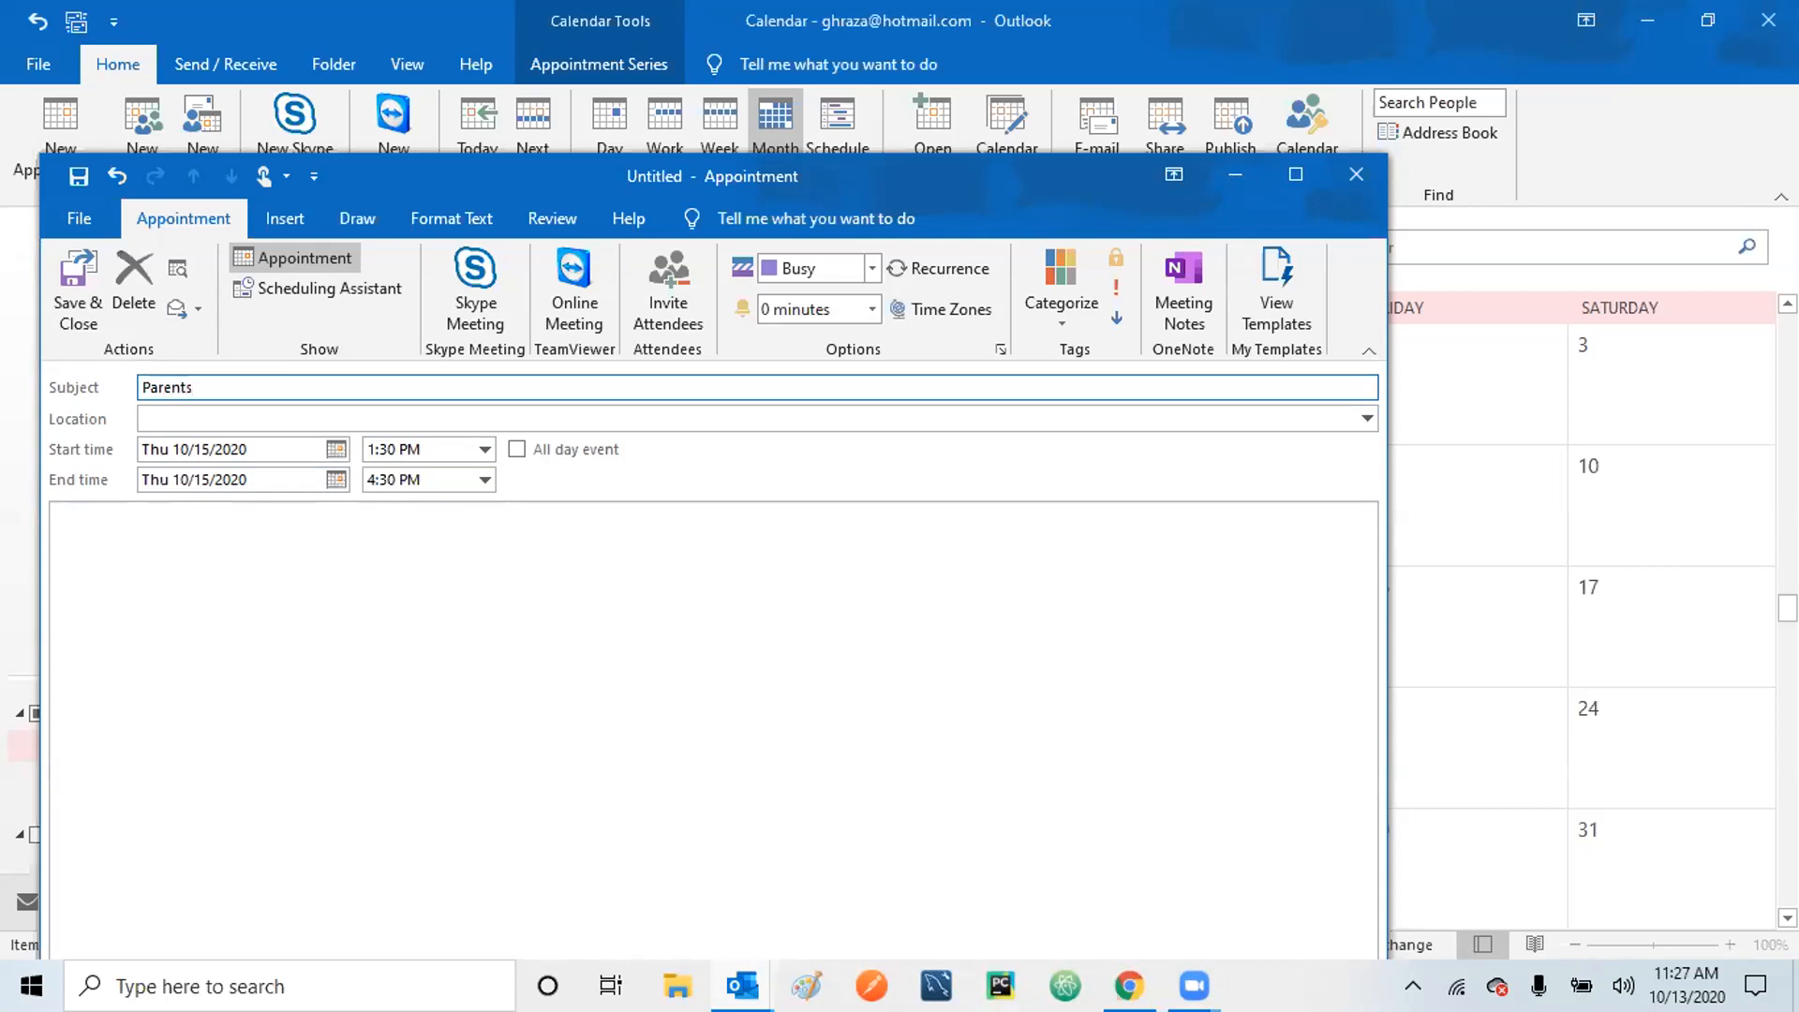
pyautogui.write('Teacher meeting')
pyautogui.click(210, 412)
pyautogui.write('School library')
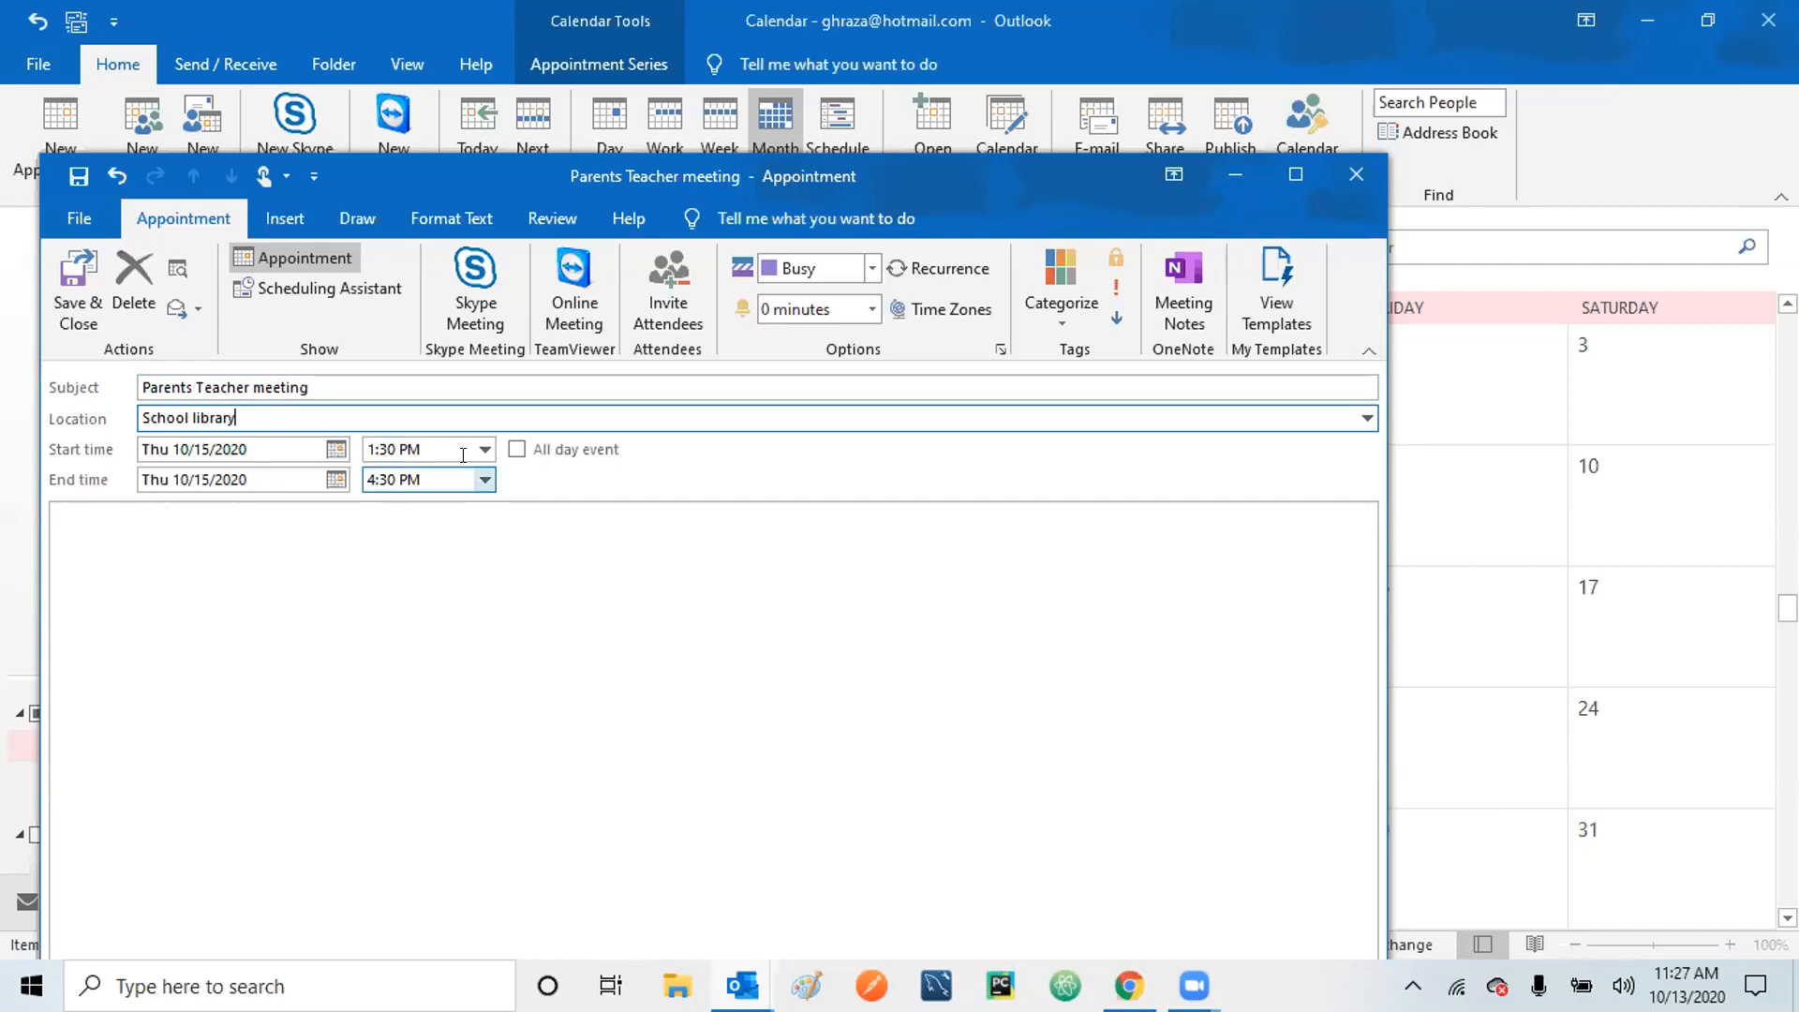
# Set the meeting's end time to 2:00 PM, 30 minutes after its start.
pyautogui.click(482, 478)
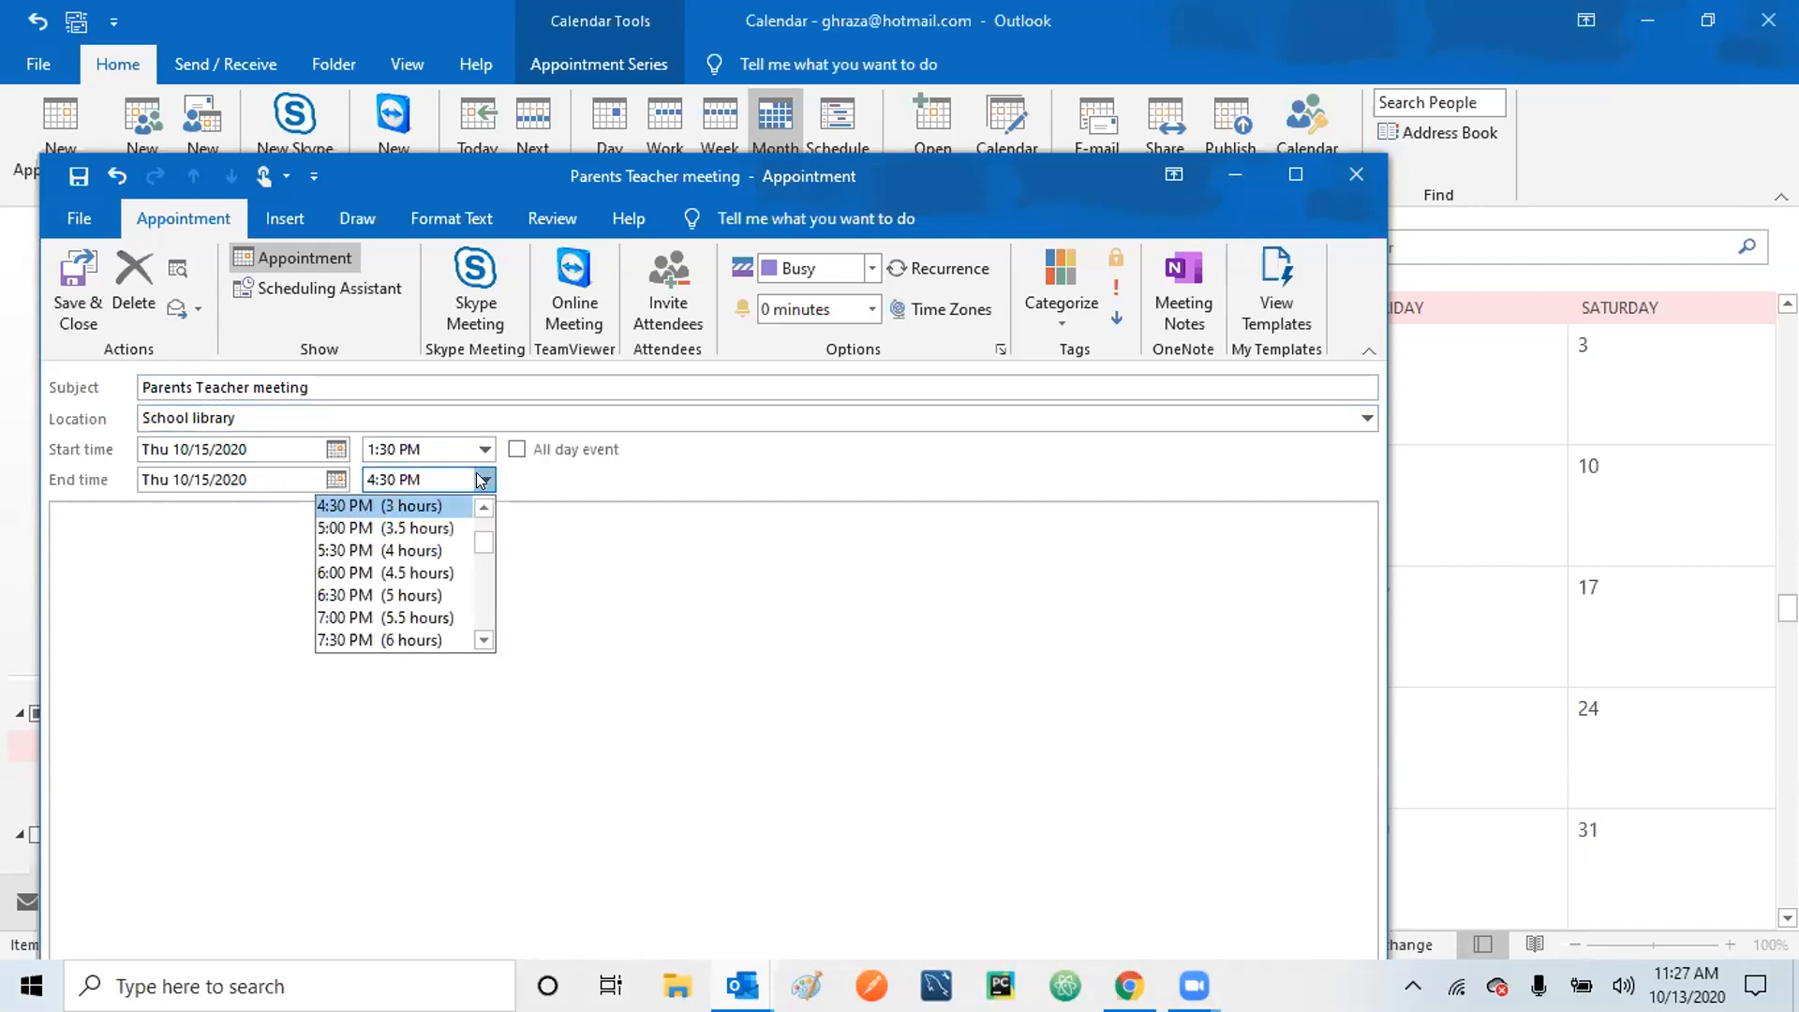
pyautogui.click(485, 508)
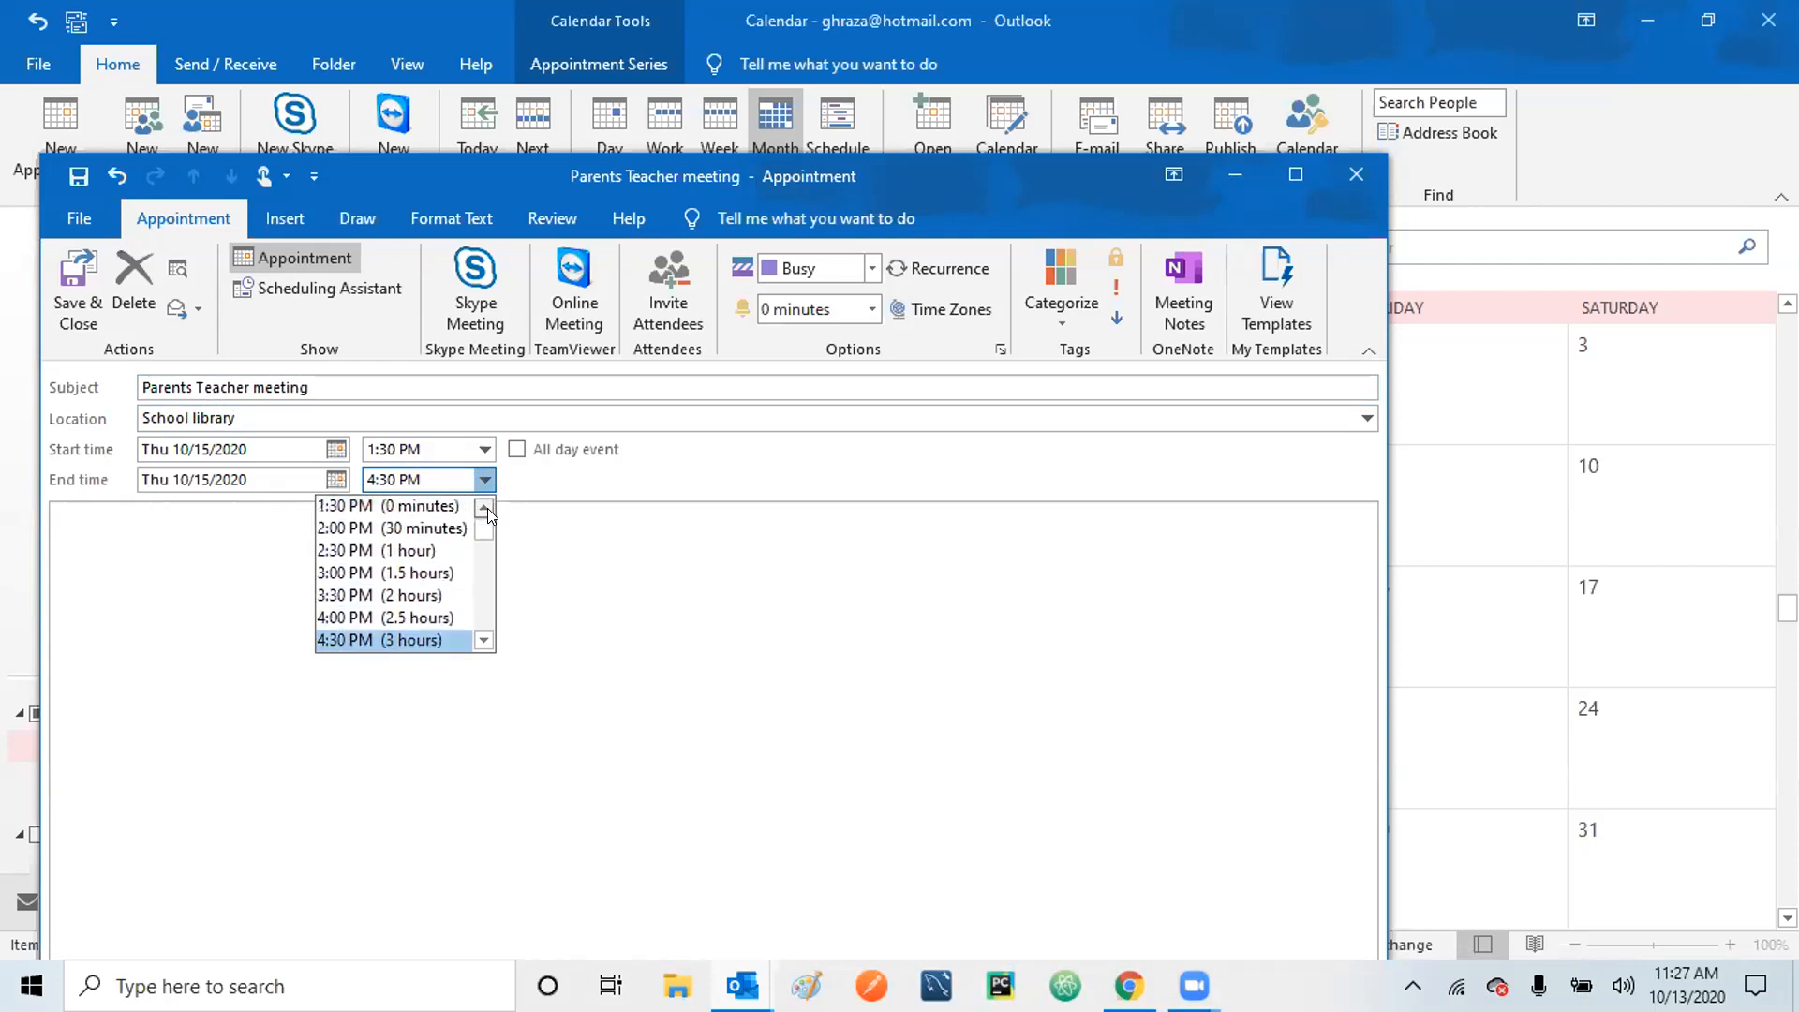
pyautogui.click(422, 528)
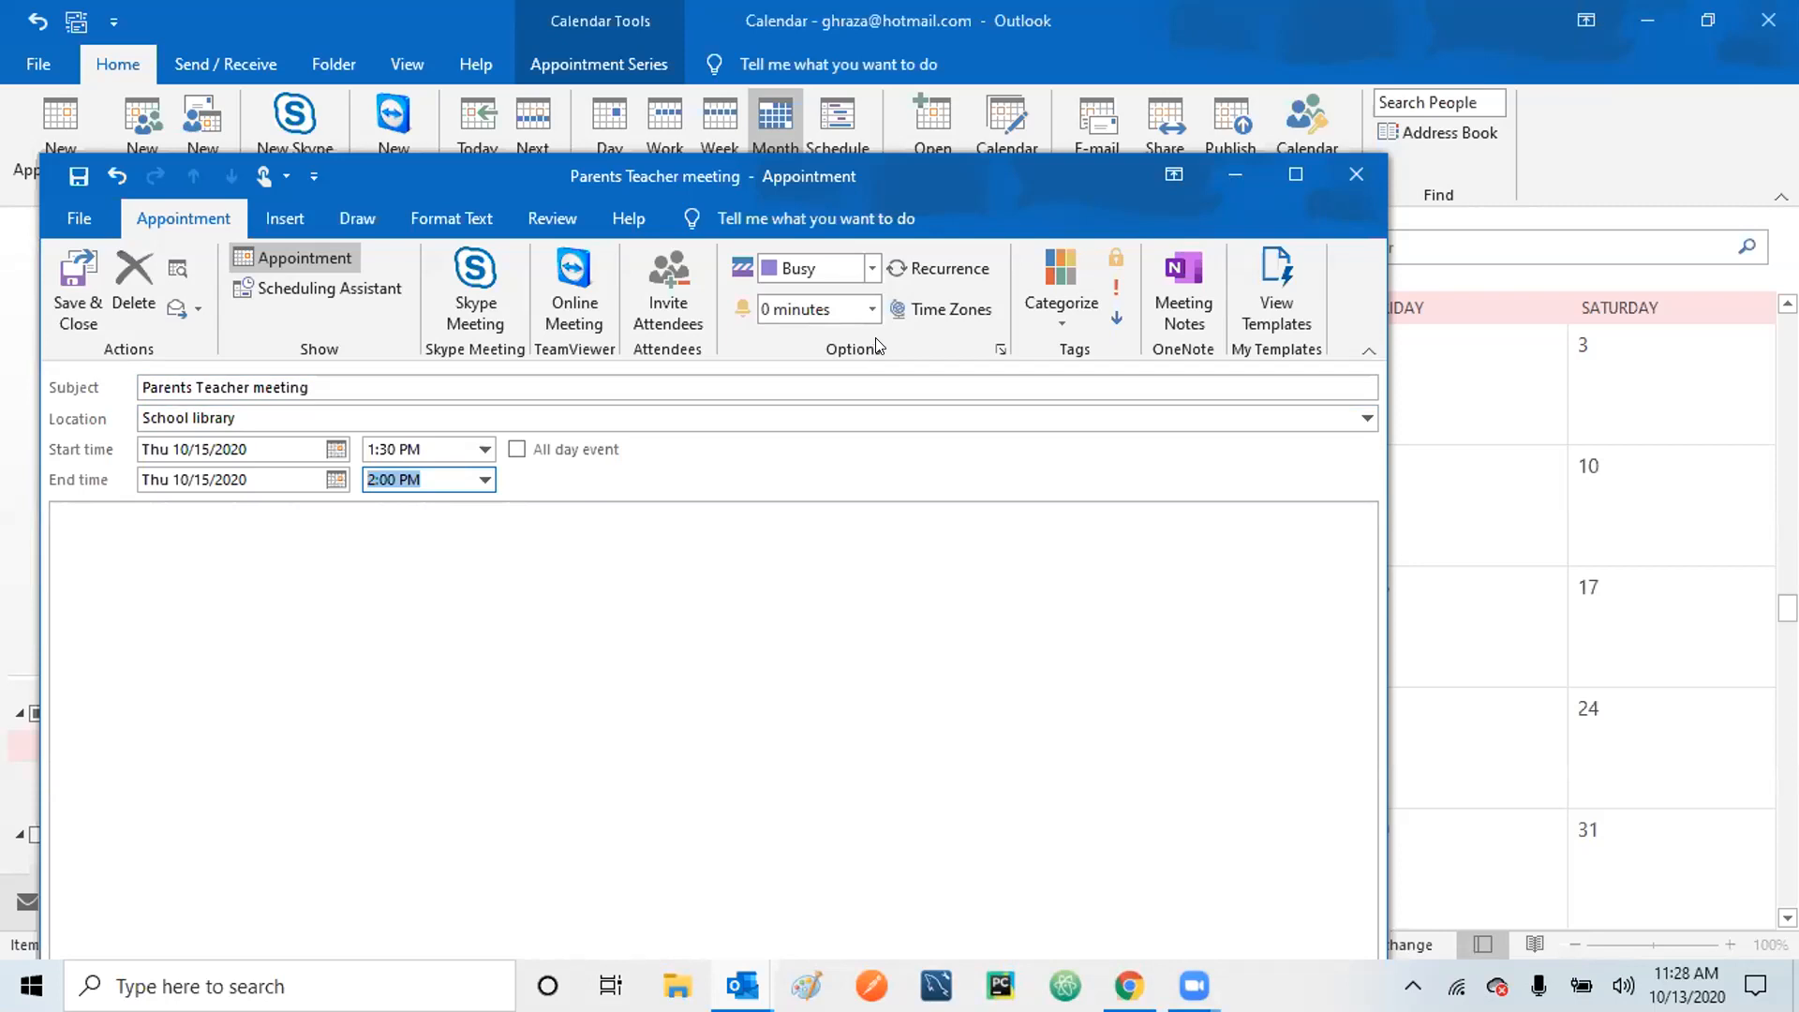
# Choose a 2-hour reminder for the meeting, then return focus to the notes area.
pyautogui.click(873, 309)
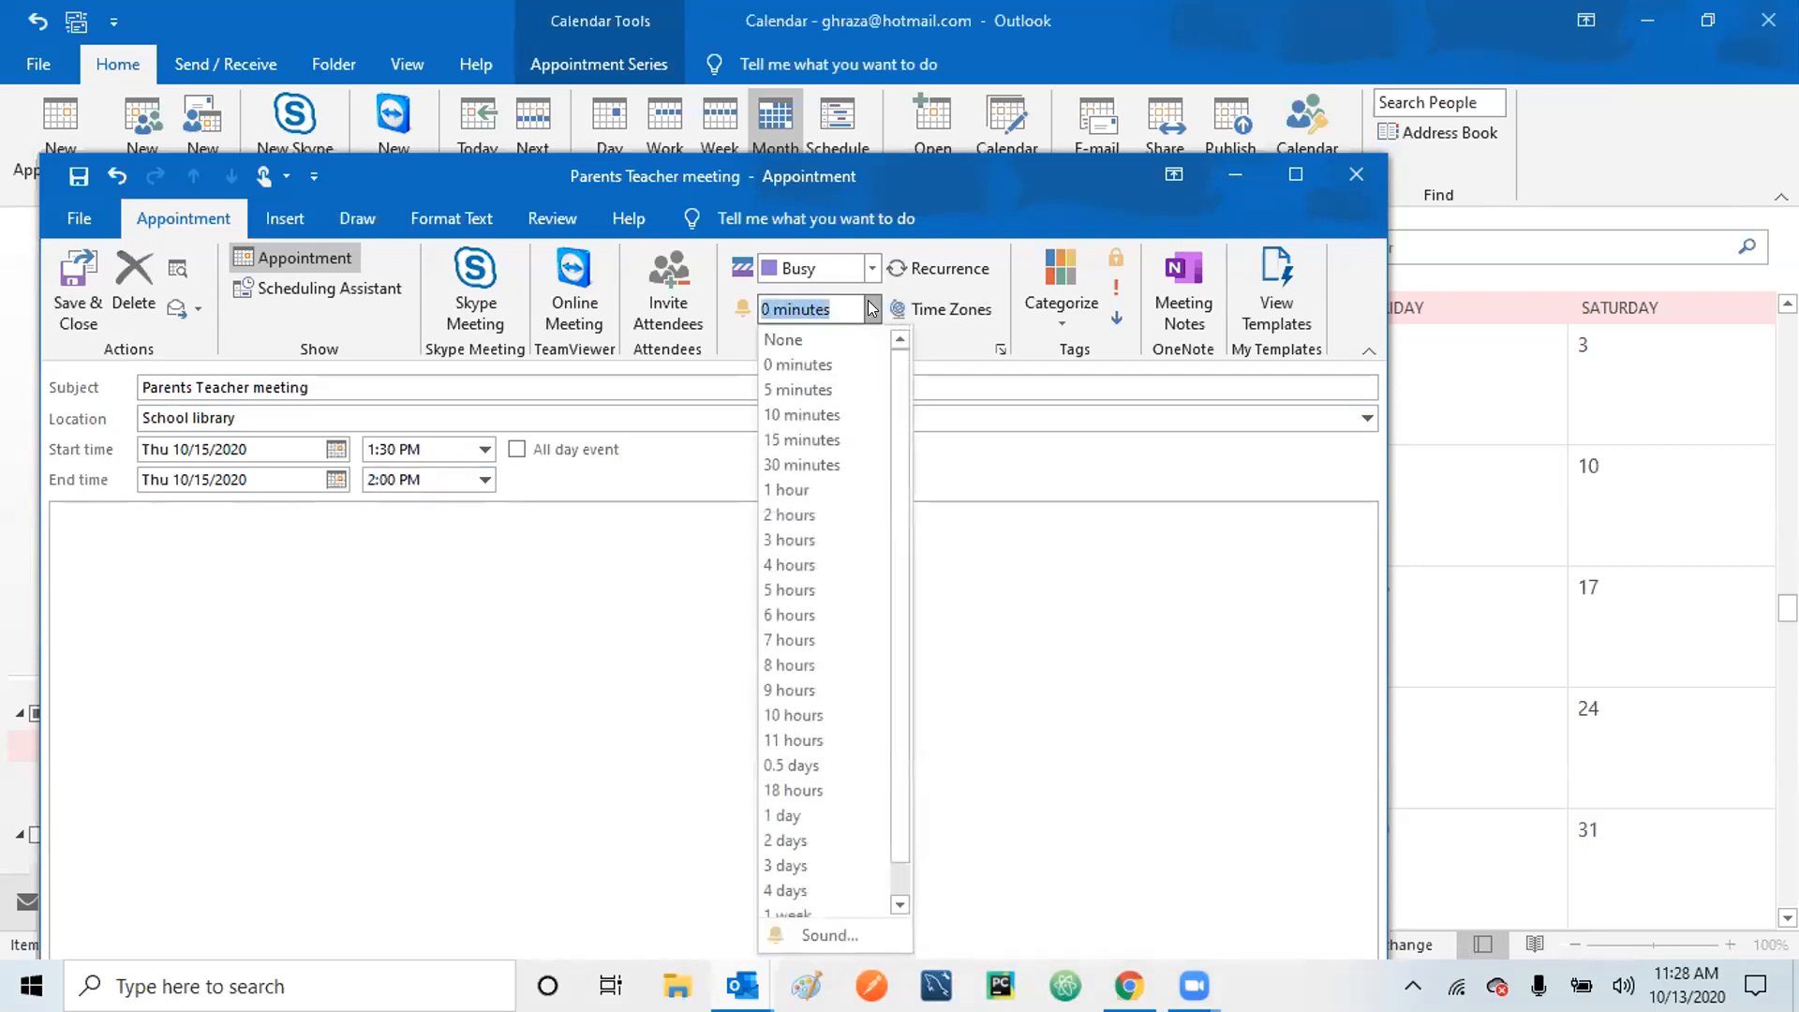
pyautogui.click(810, 515)
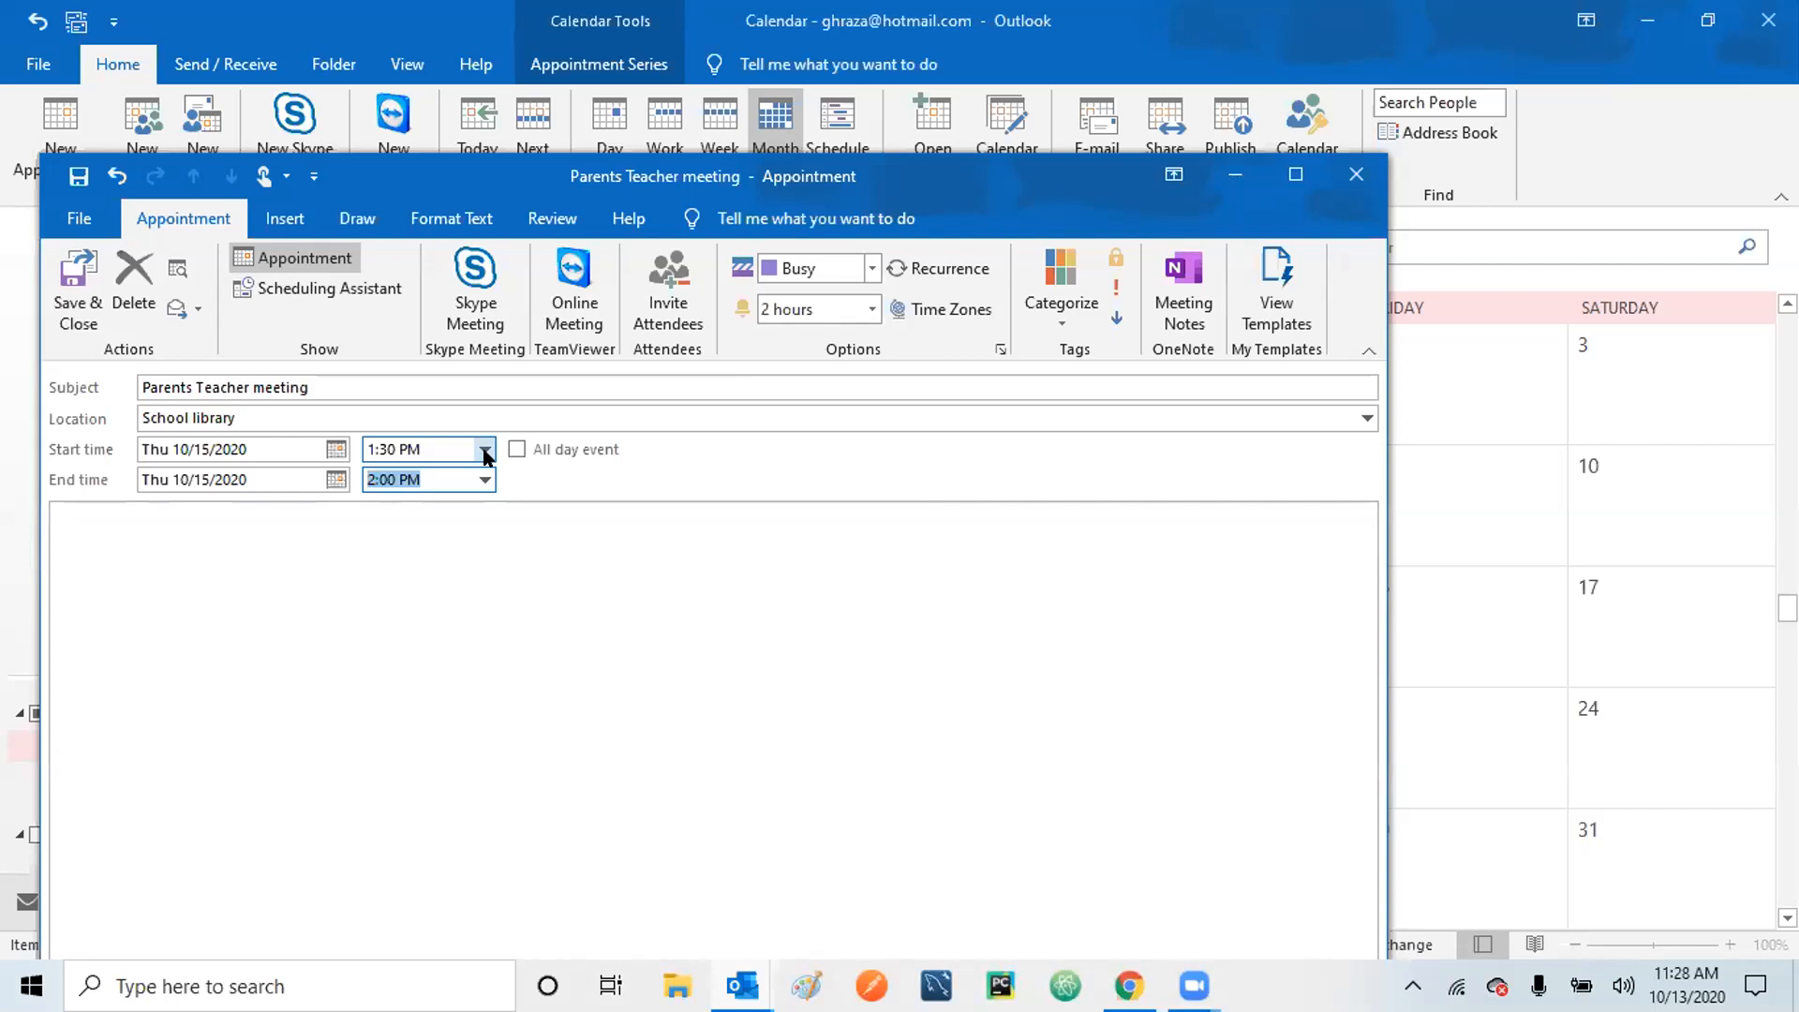
pyautogui.click(597, 548)
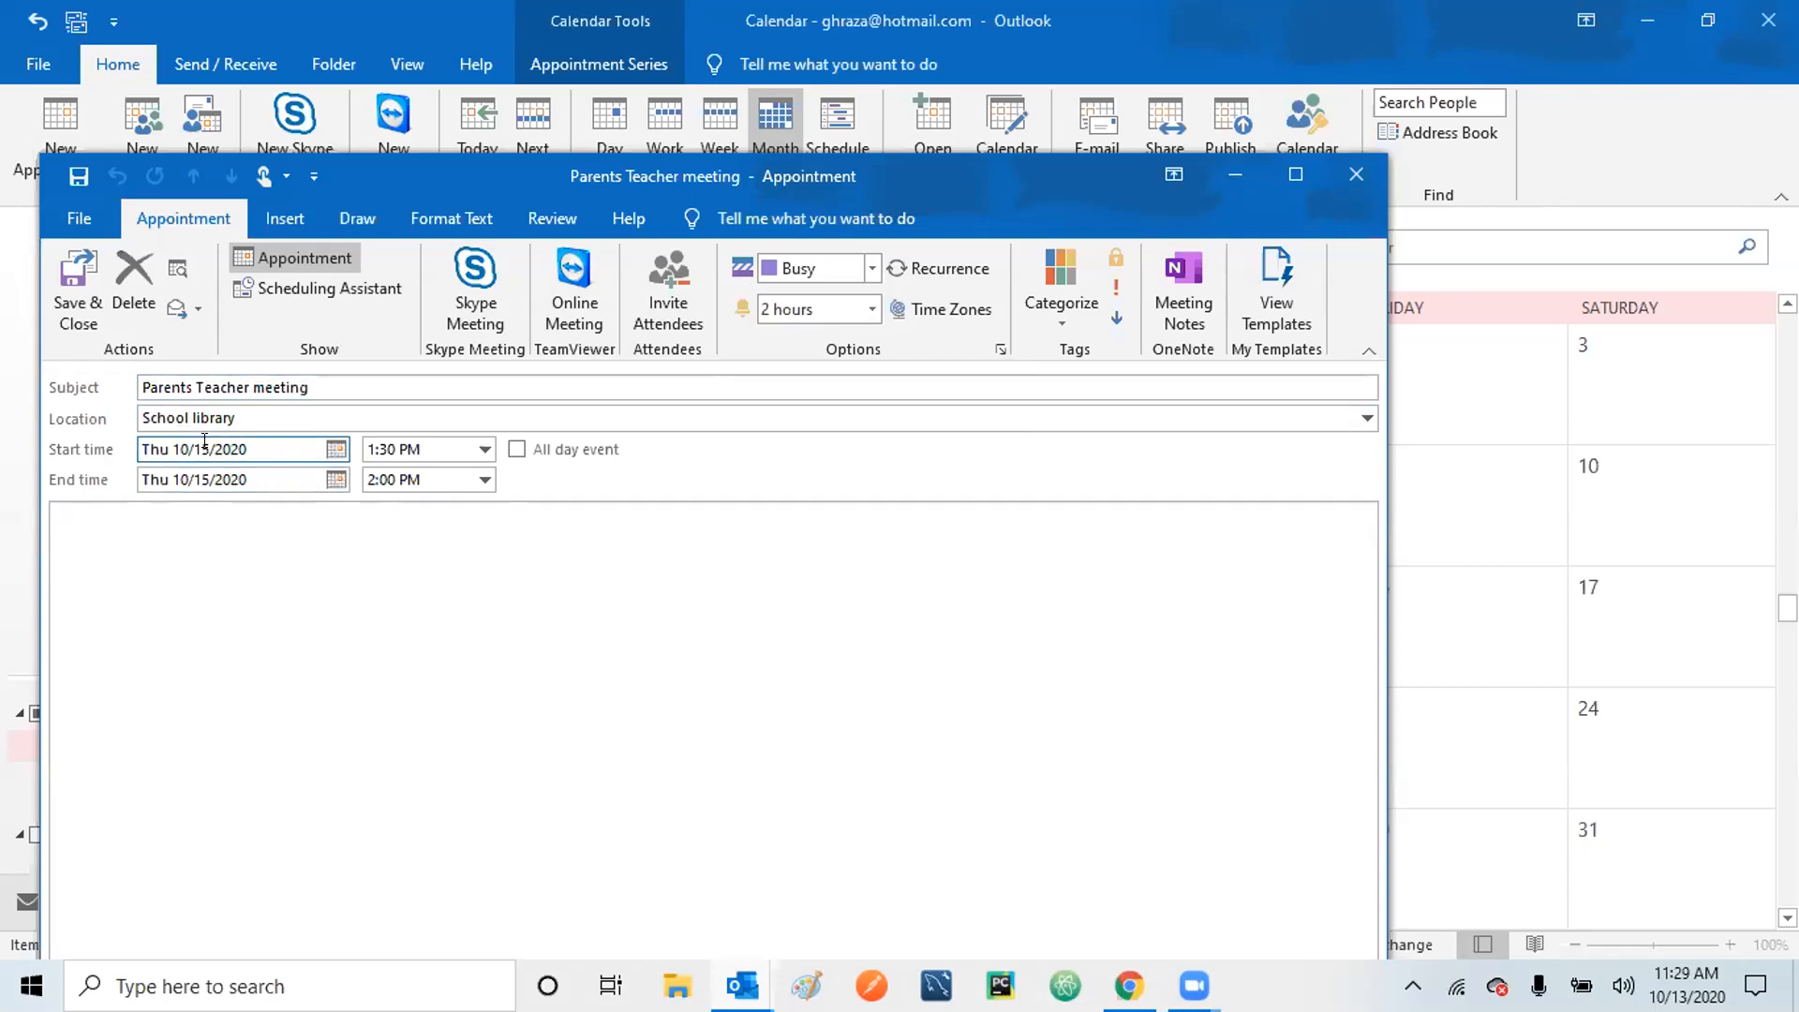
# Change the meeting's start date to Saturday, October 17, 2020.
pyautogui.click(334, 450)
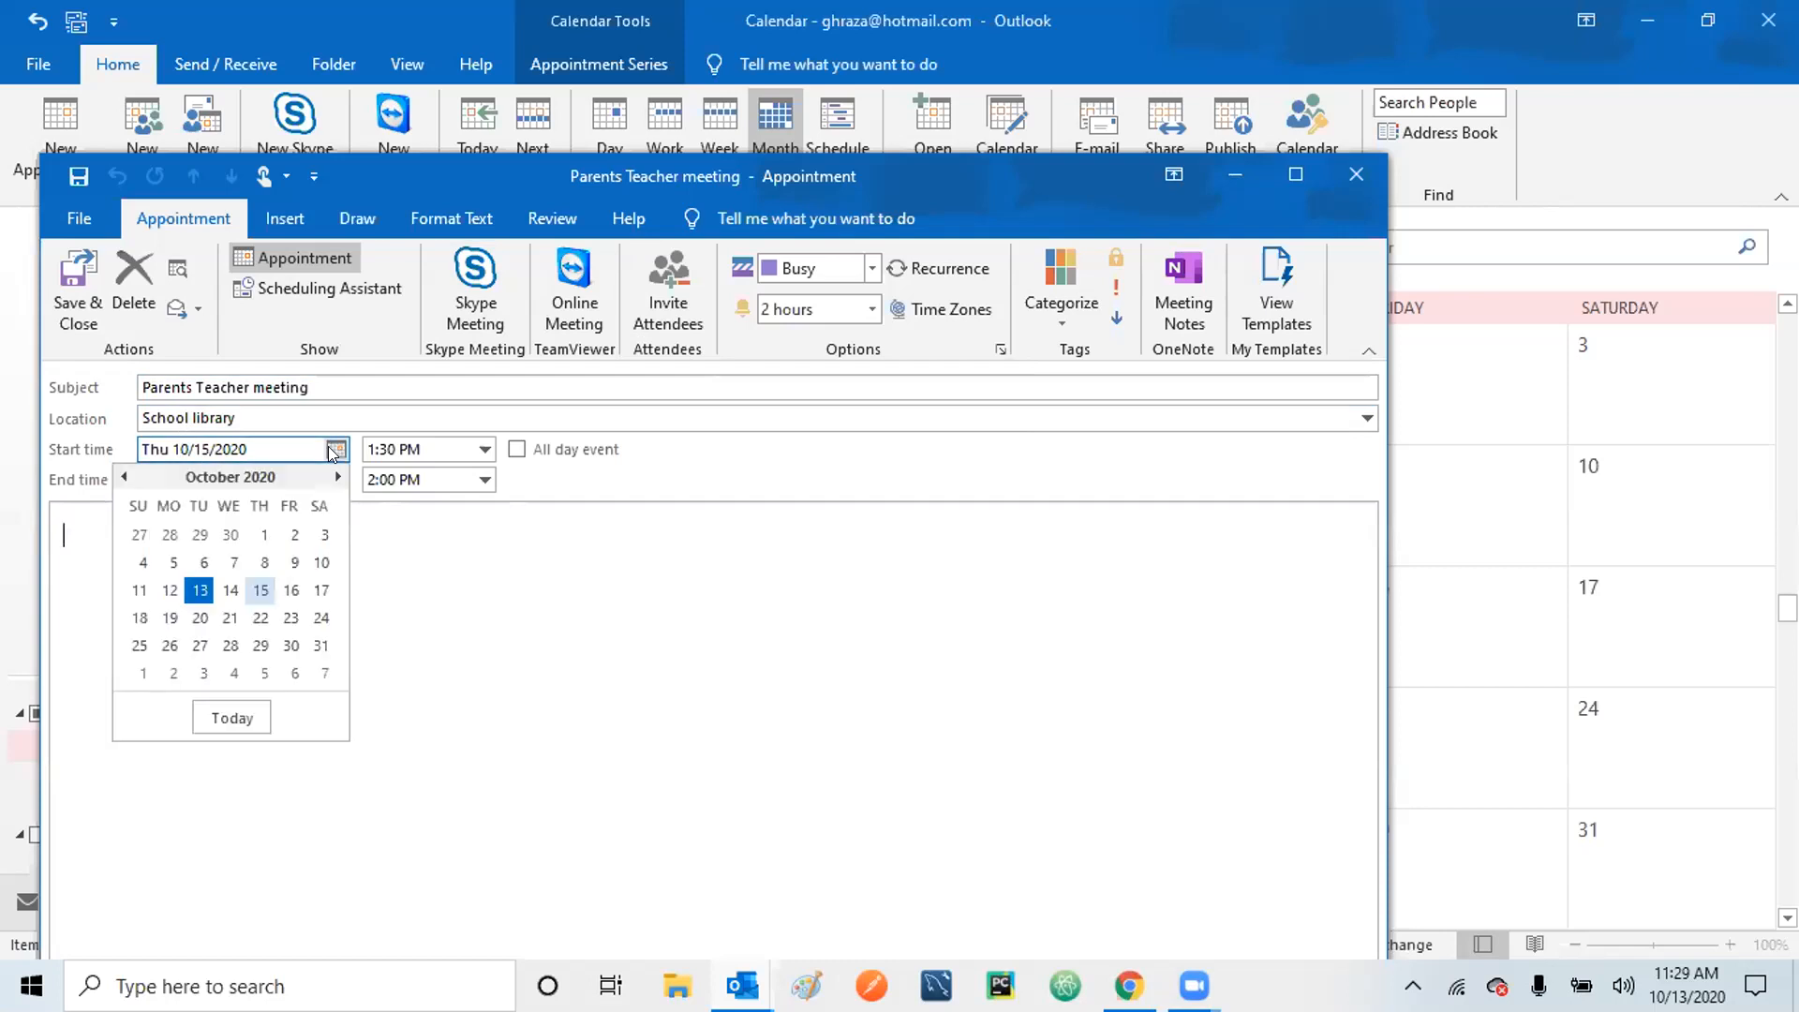
pyautogui.click(321, 590)
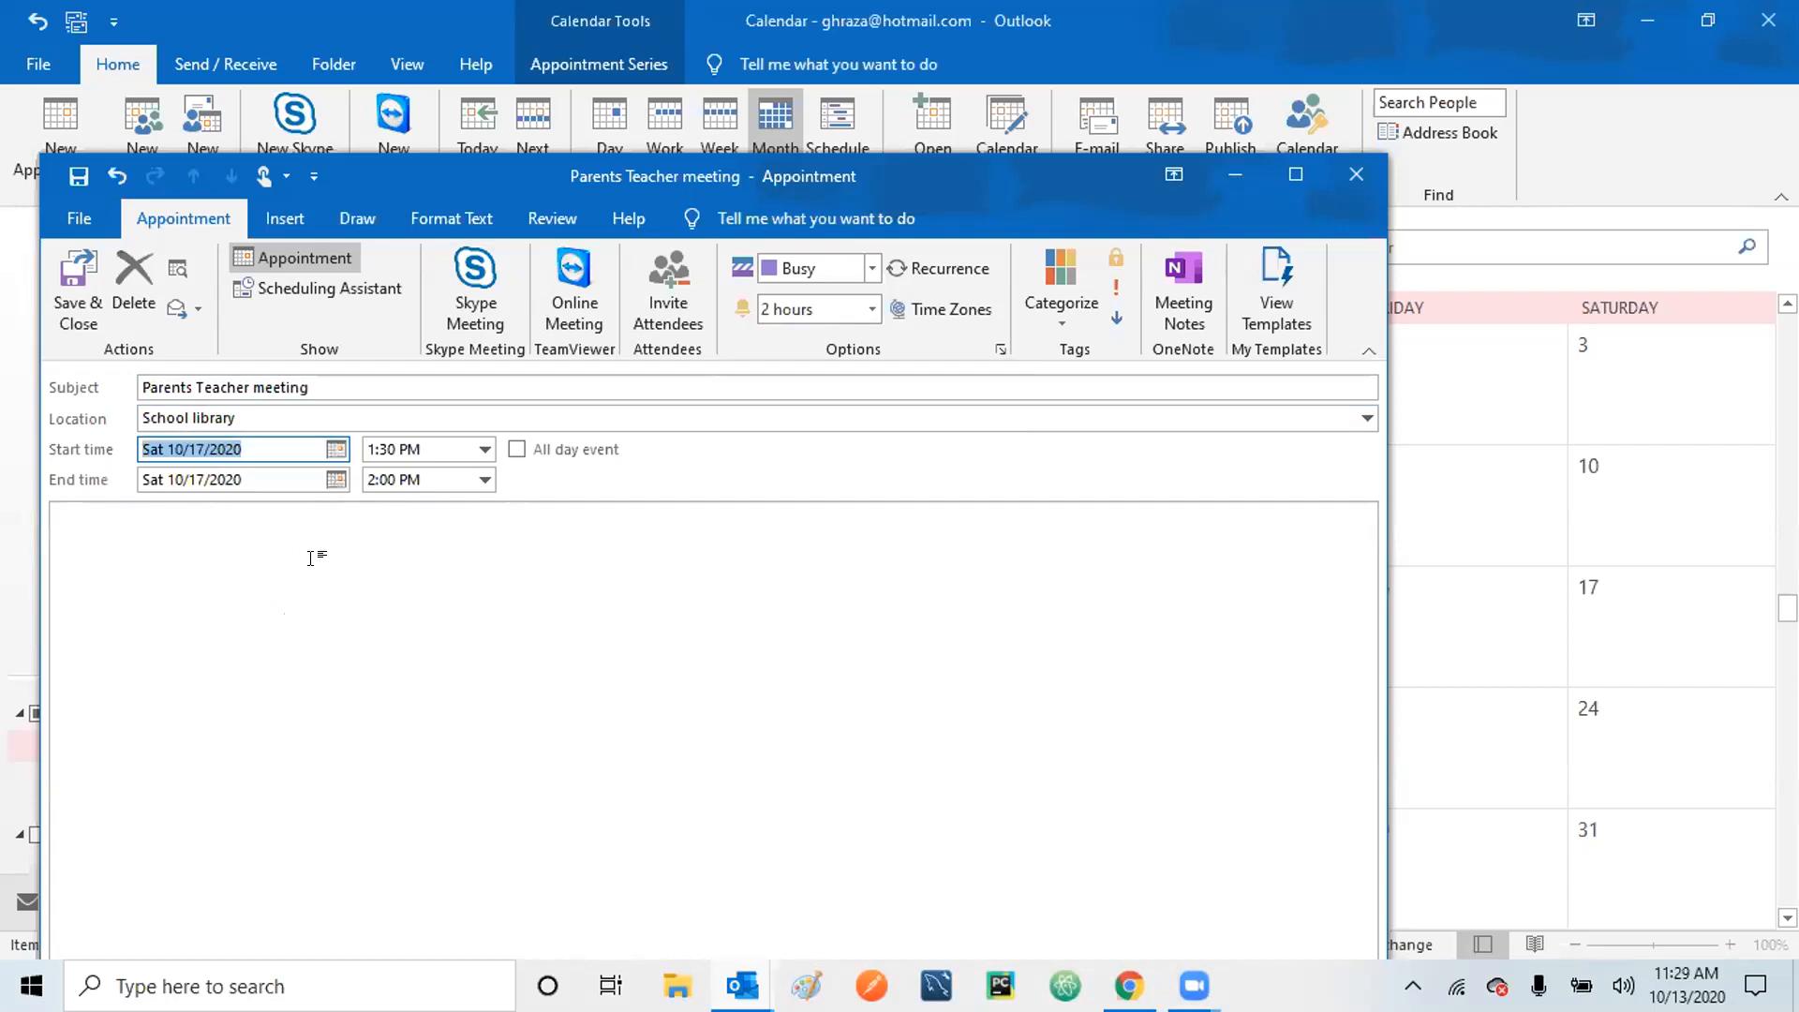
pyautogui.click(311, 559)
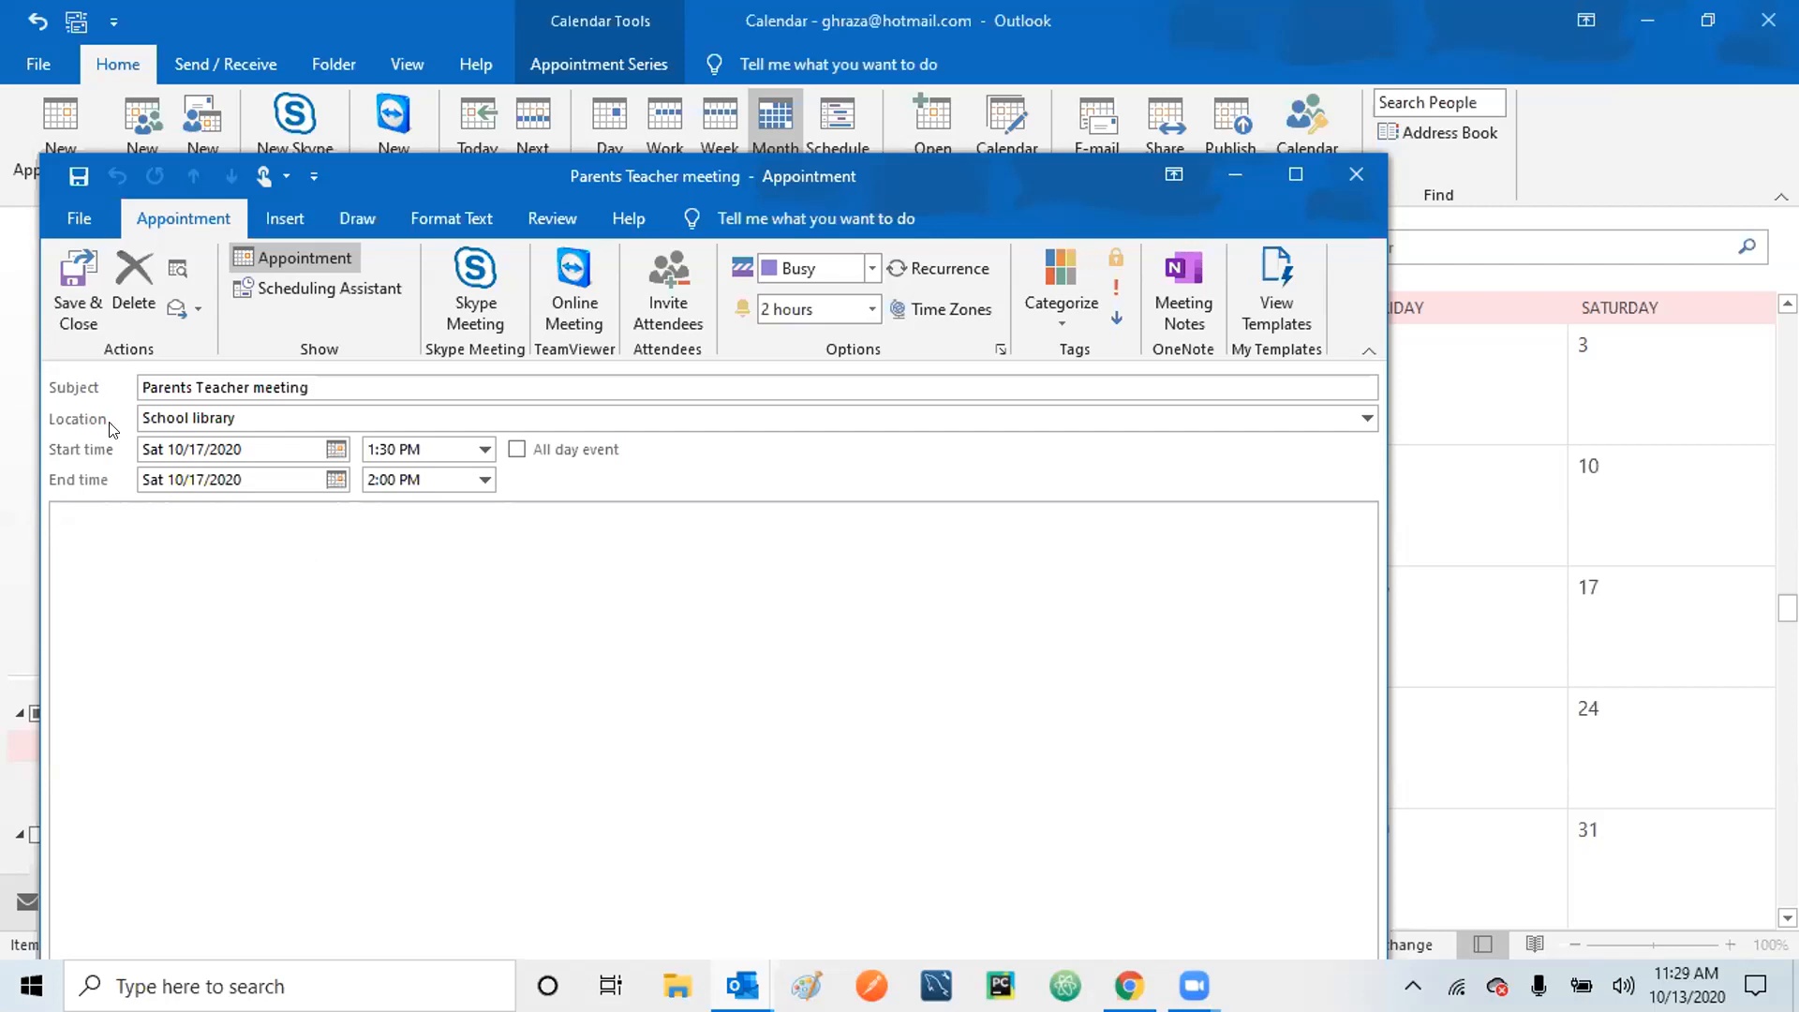
# Check the date against the Windows taskbar calendar, then bring up the meeting's Recurrence settings.
pyautogui.click(157, 451)
pyautogui.click(1687, 986)
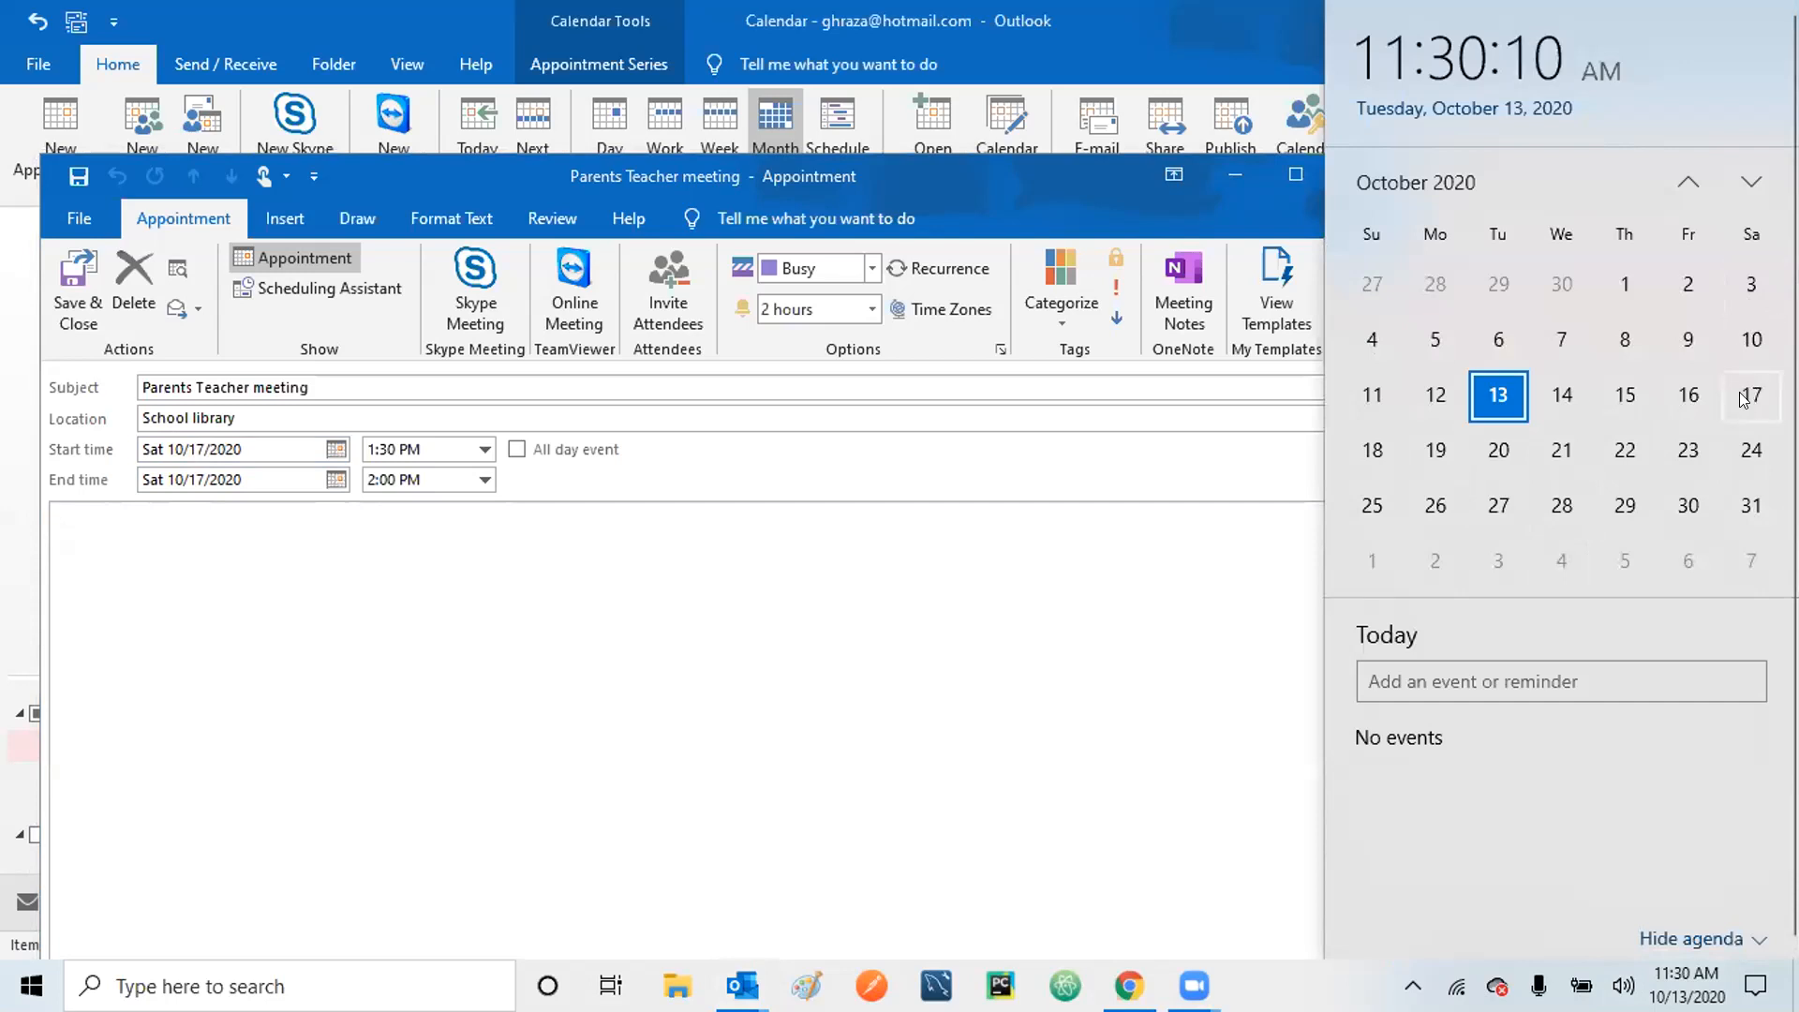
pyautogui.click(831, 643)
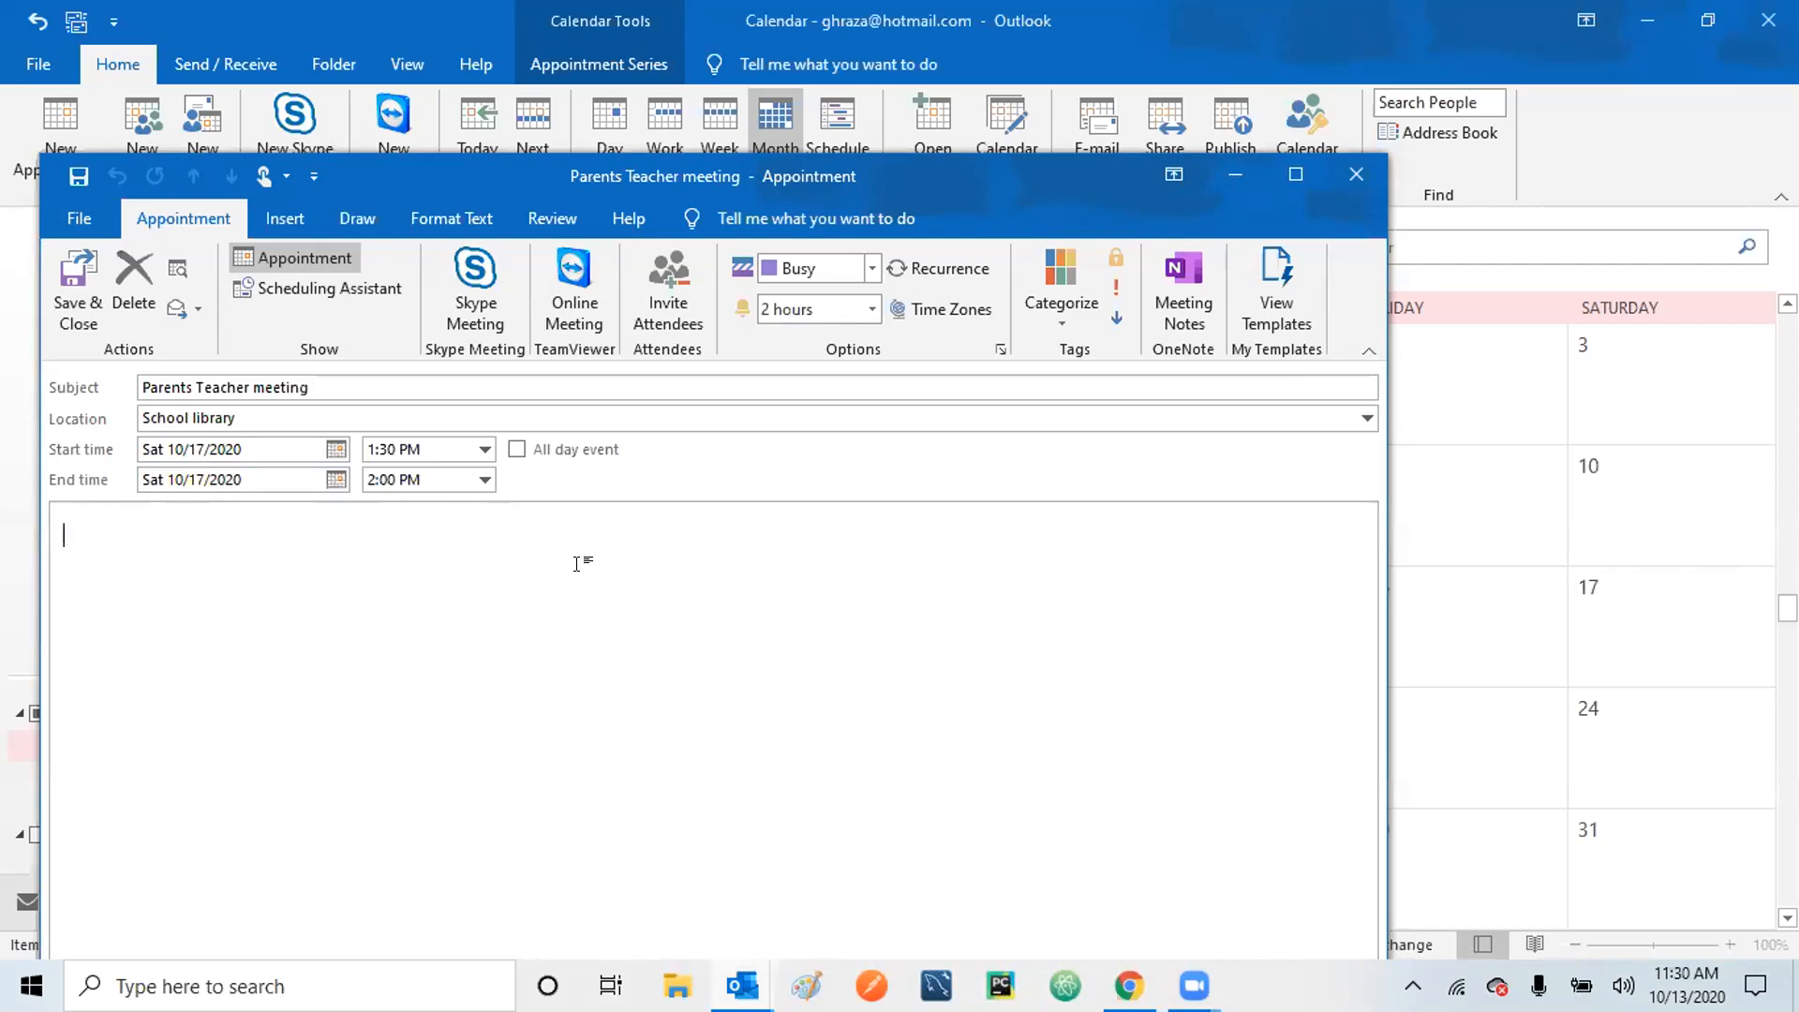
pyautogui.click(956, 270)
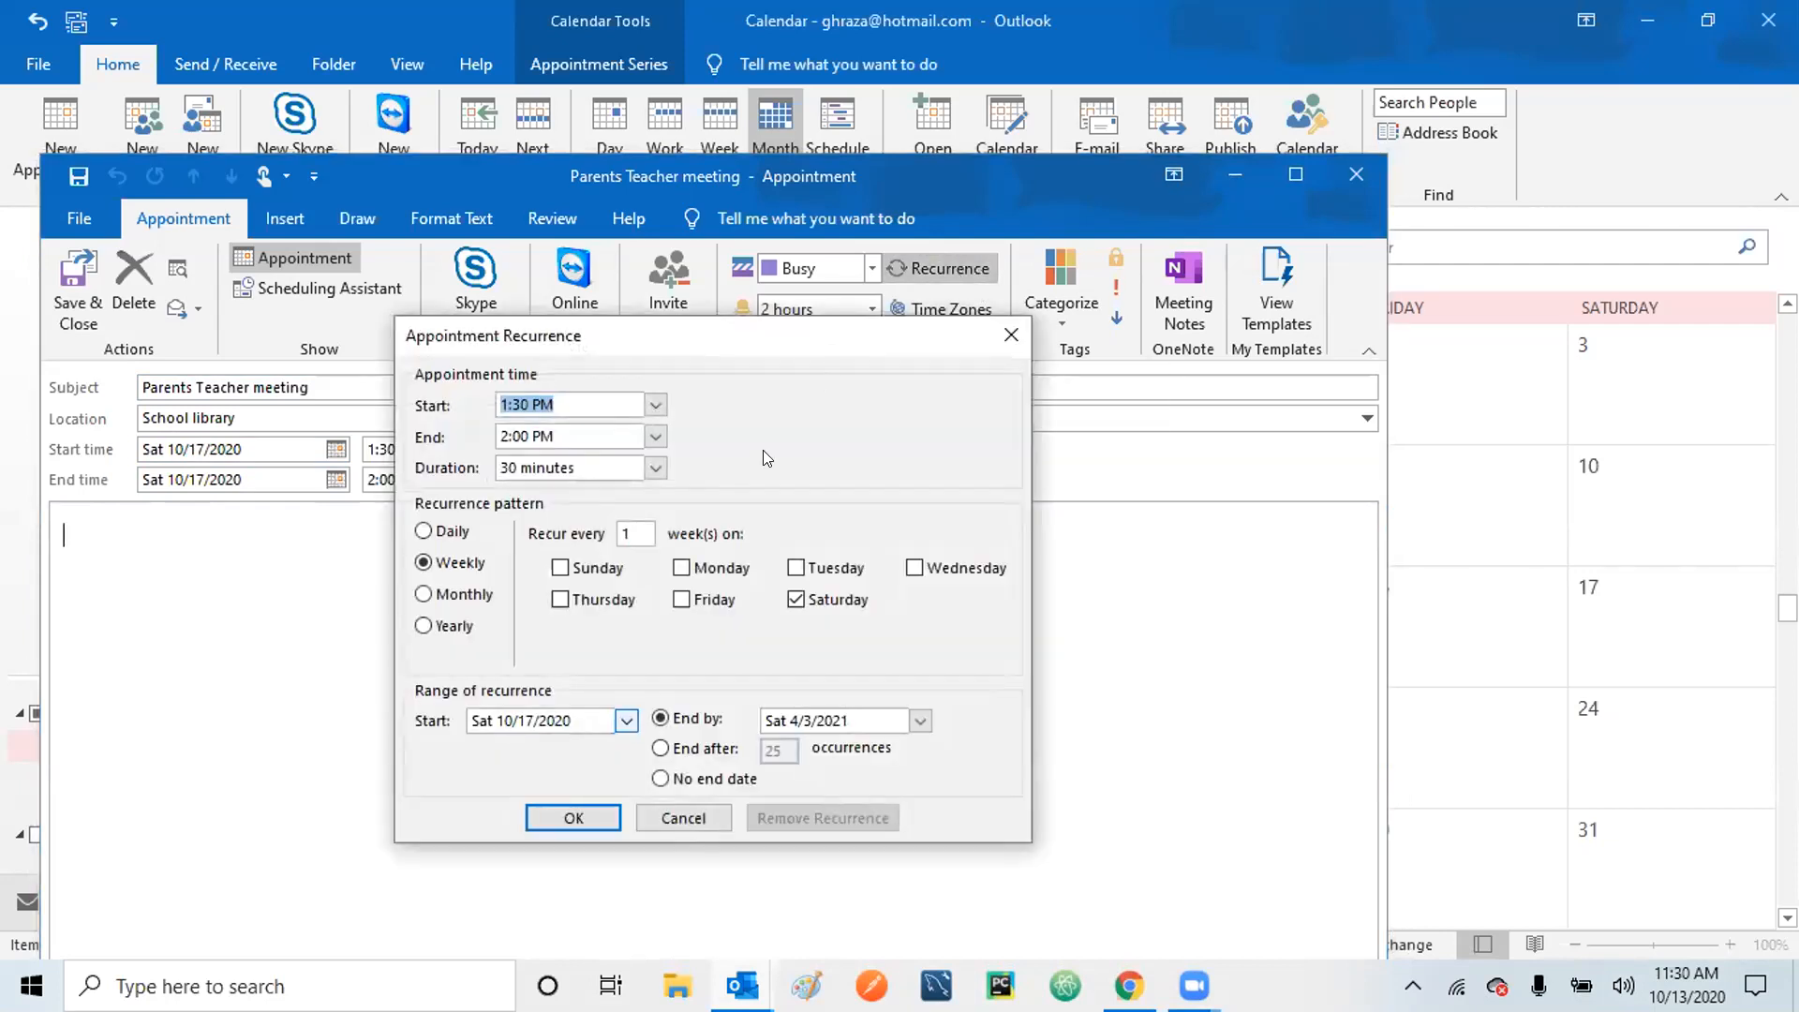
# Switch the recurrence from weekly to monthly on the third Saturday of every month.
pyautogui.click(634, 523)
pyautogui.press('BackSpace')
pyautogui.write('2')
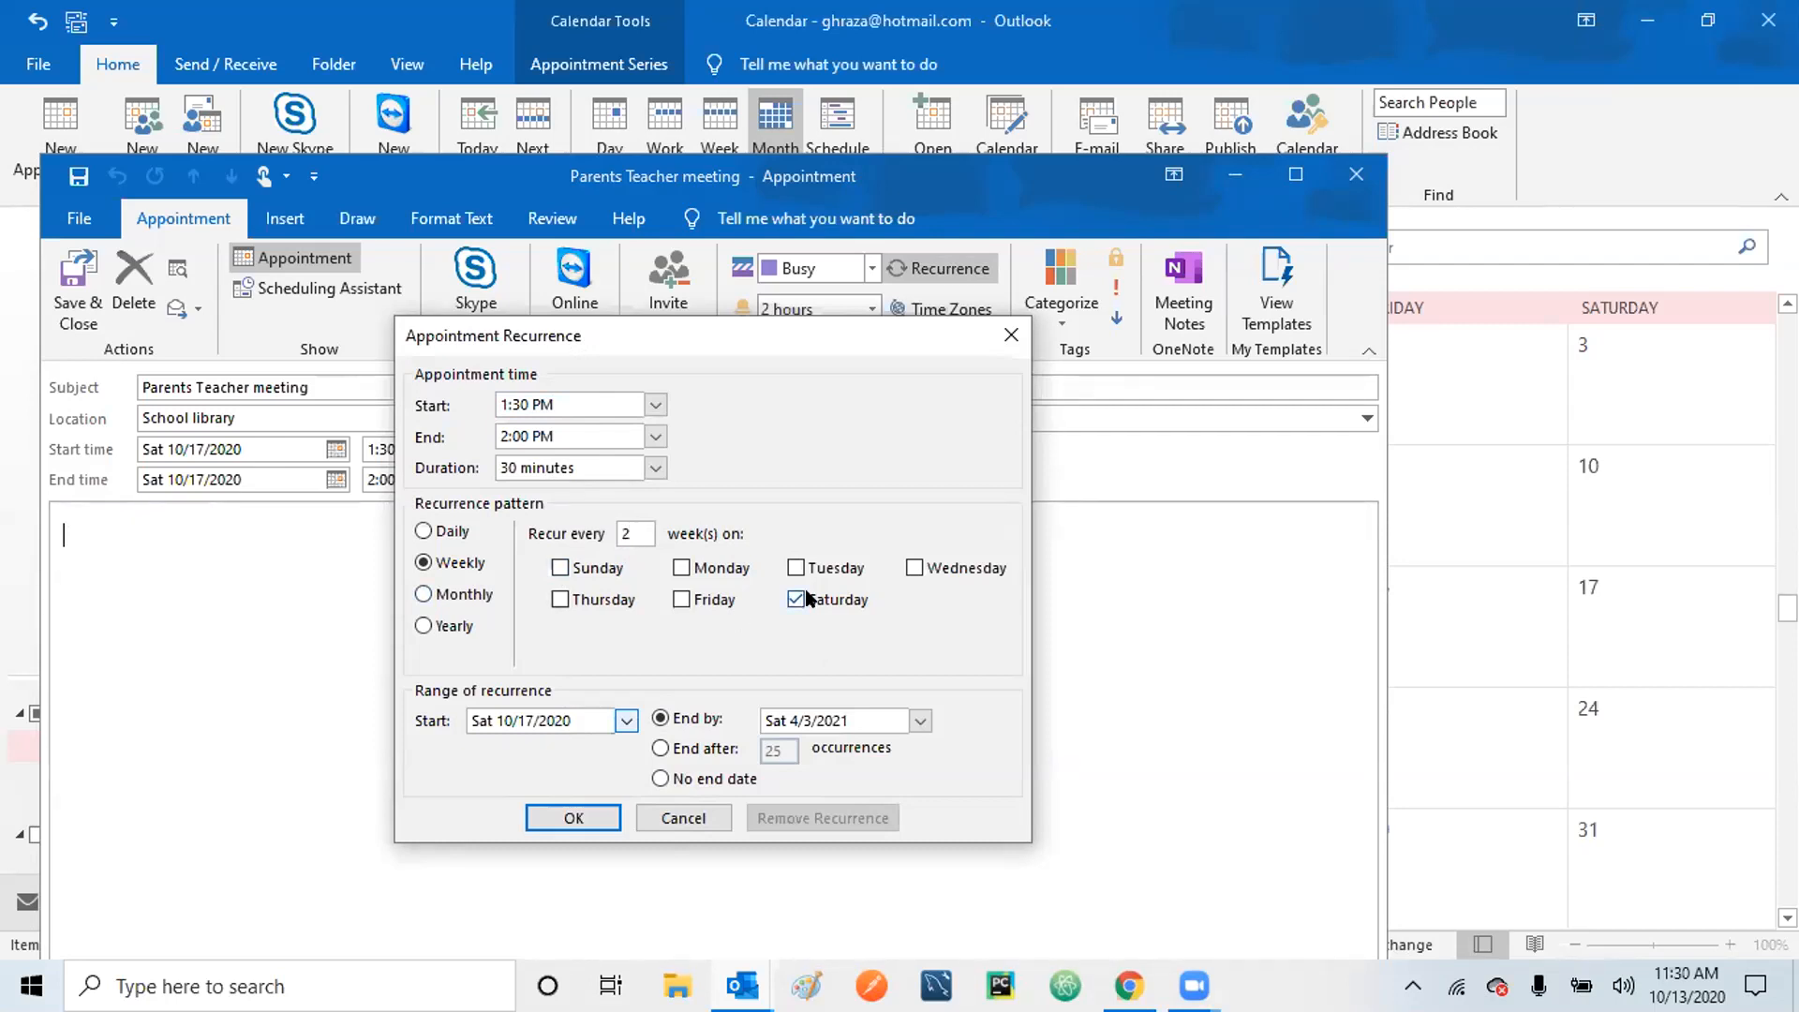
pyautogui.press('BackSpace')
pyautogui.write('3')
pyautogui.click(423, 595)
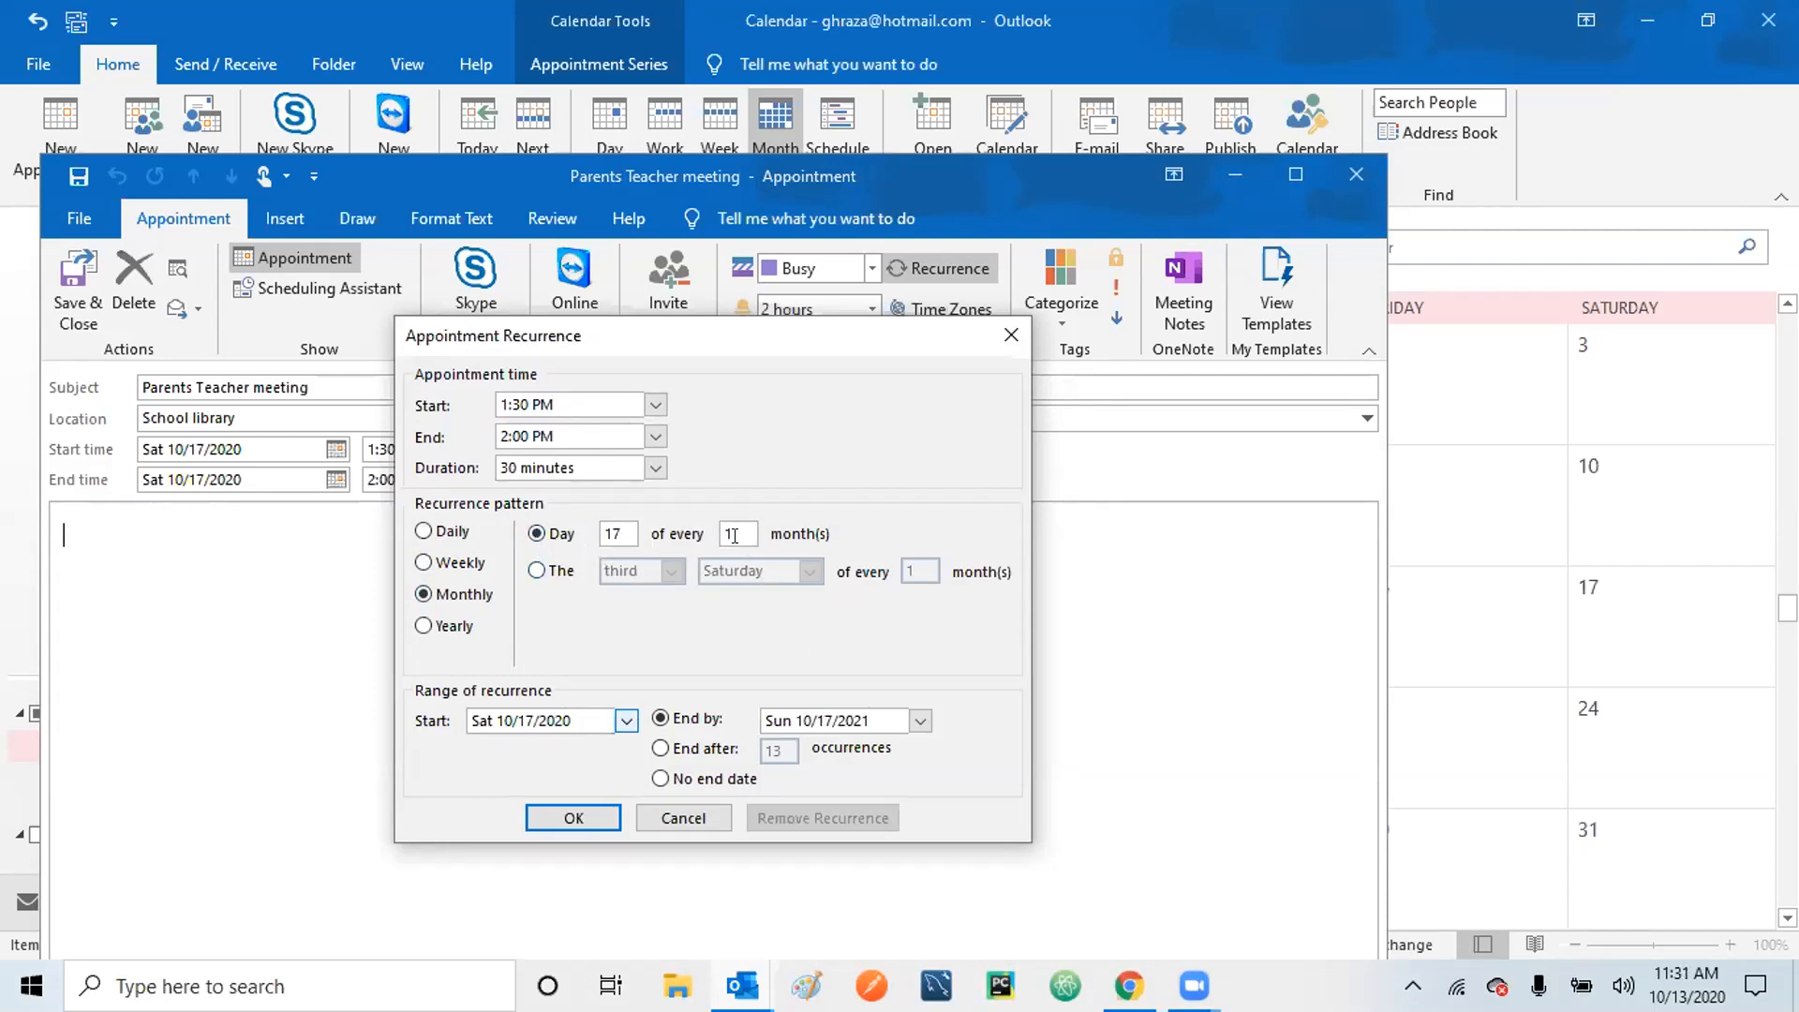
pyautogui.click(537, 569)
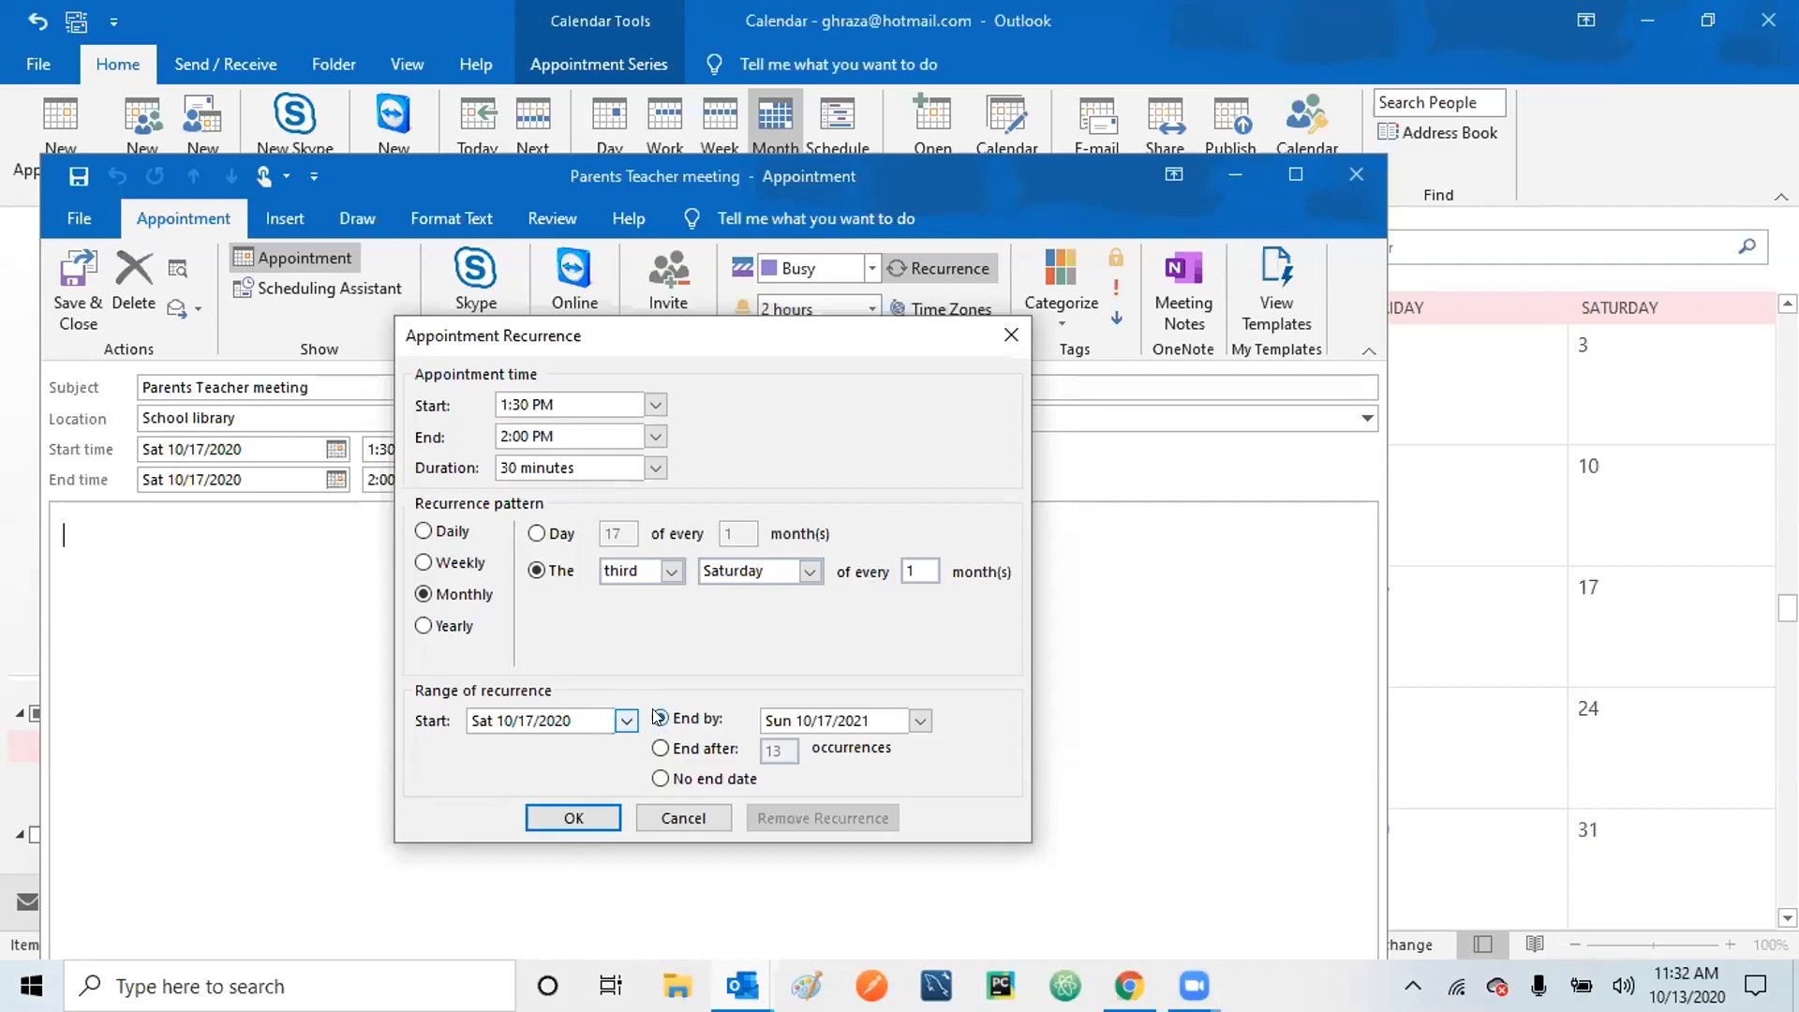
# End the series after 6 occurrences, through 3/20/2021, and confirm the pattern.
pyautogui.click(660, 749)
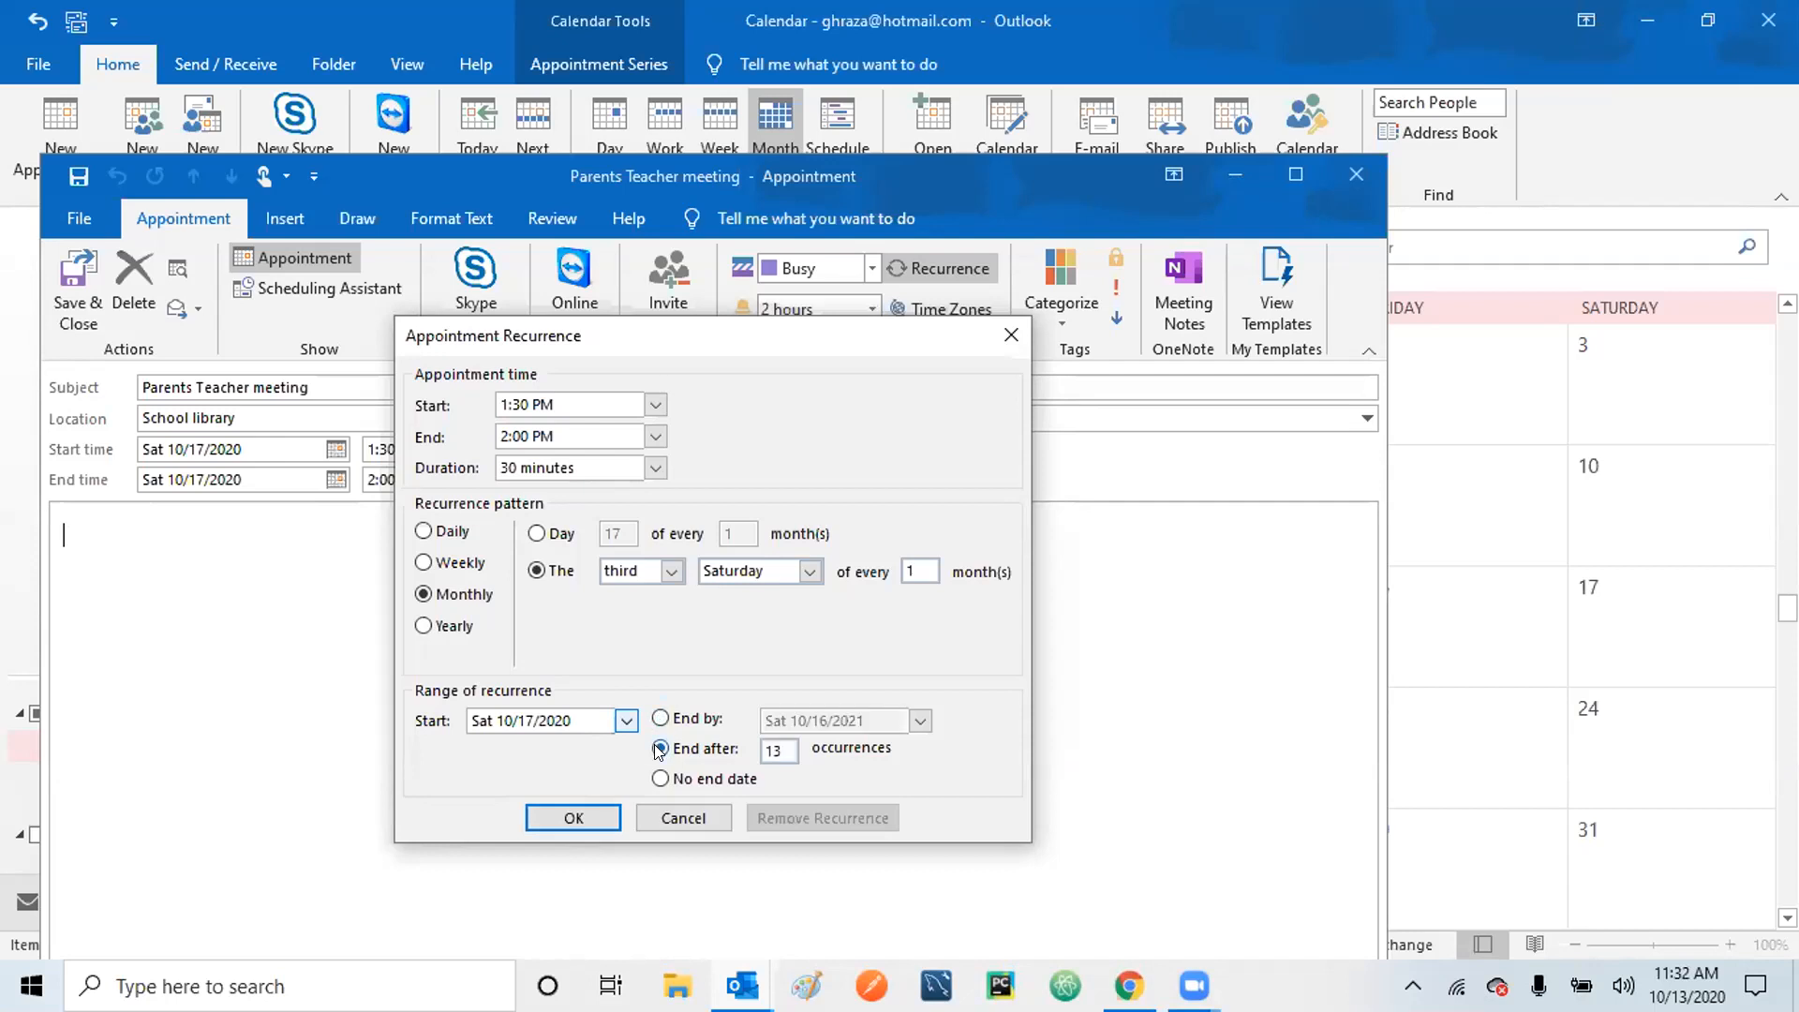
pyautogui.click(776, 750)
pyautogui.press('BackSpace')
pyautogui.press('BackSpace')
pyautogui.write('6')
pyautogui.click(573, 818)
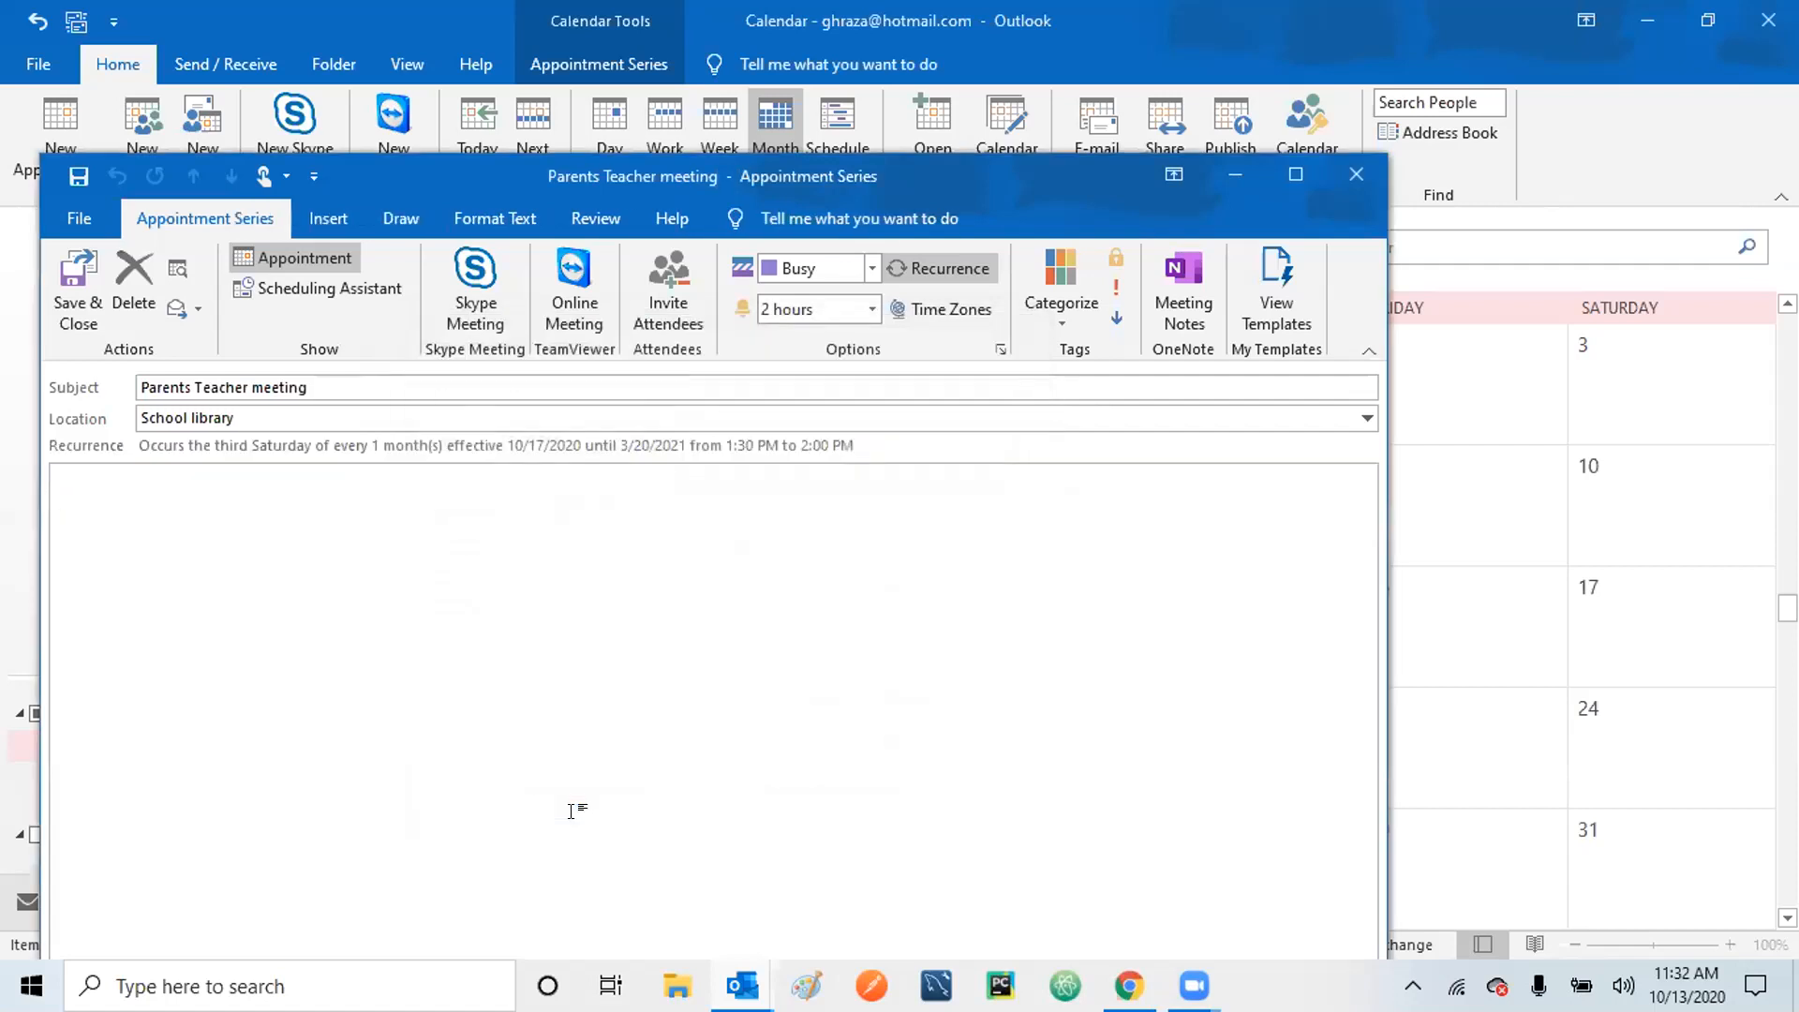
# Save and close the series, then scroll the calendar to the December 19 occurrence.
pyautogui.click(75, 286)
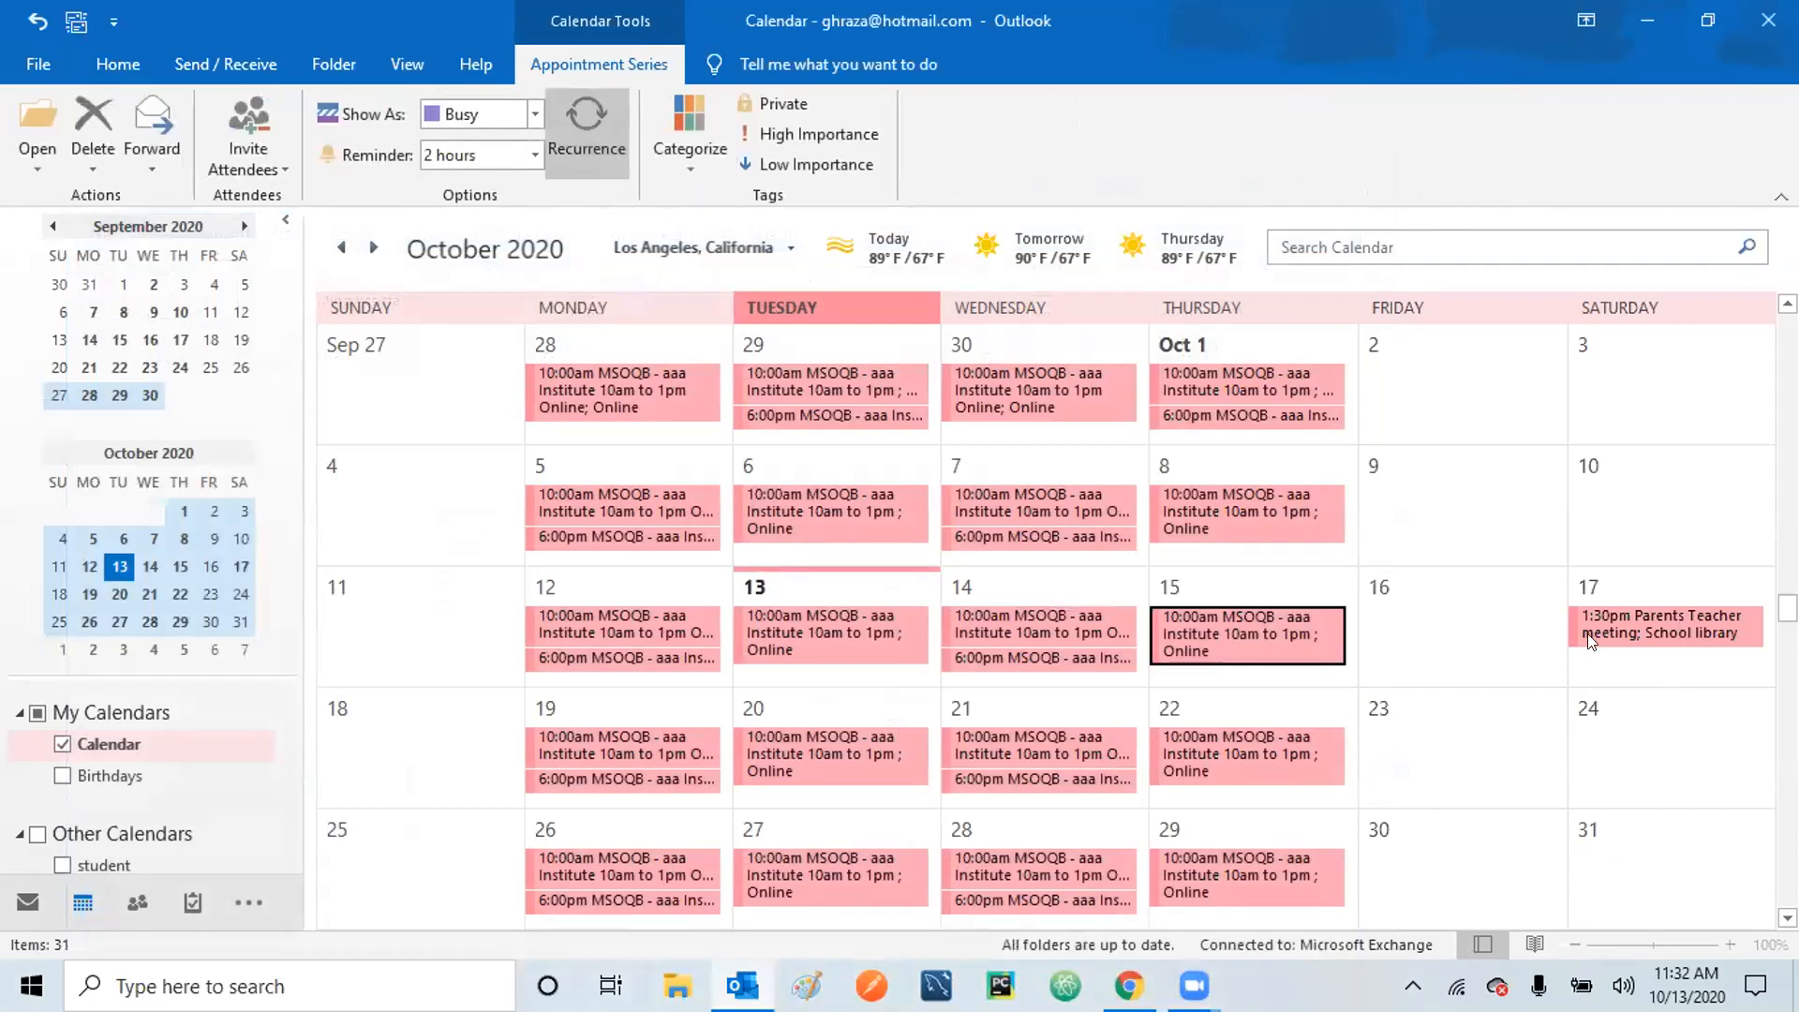
pyautogui.scroll(-6, 1046, 626)
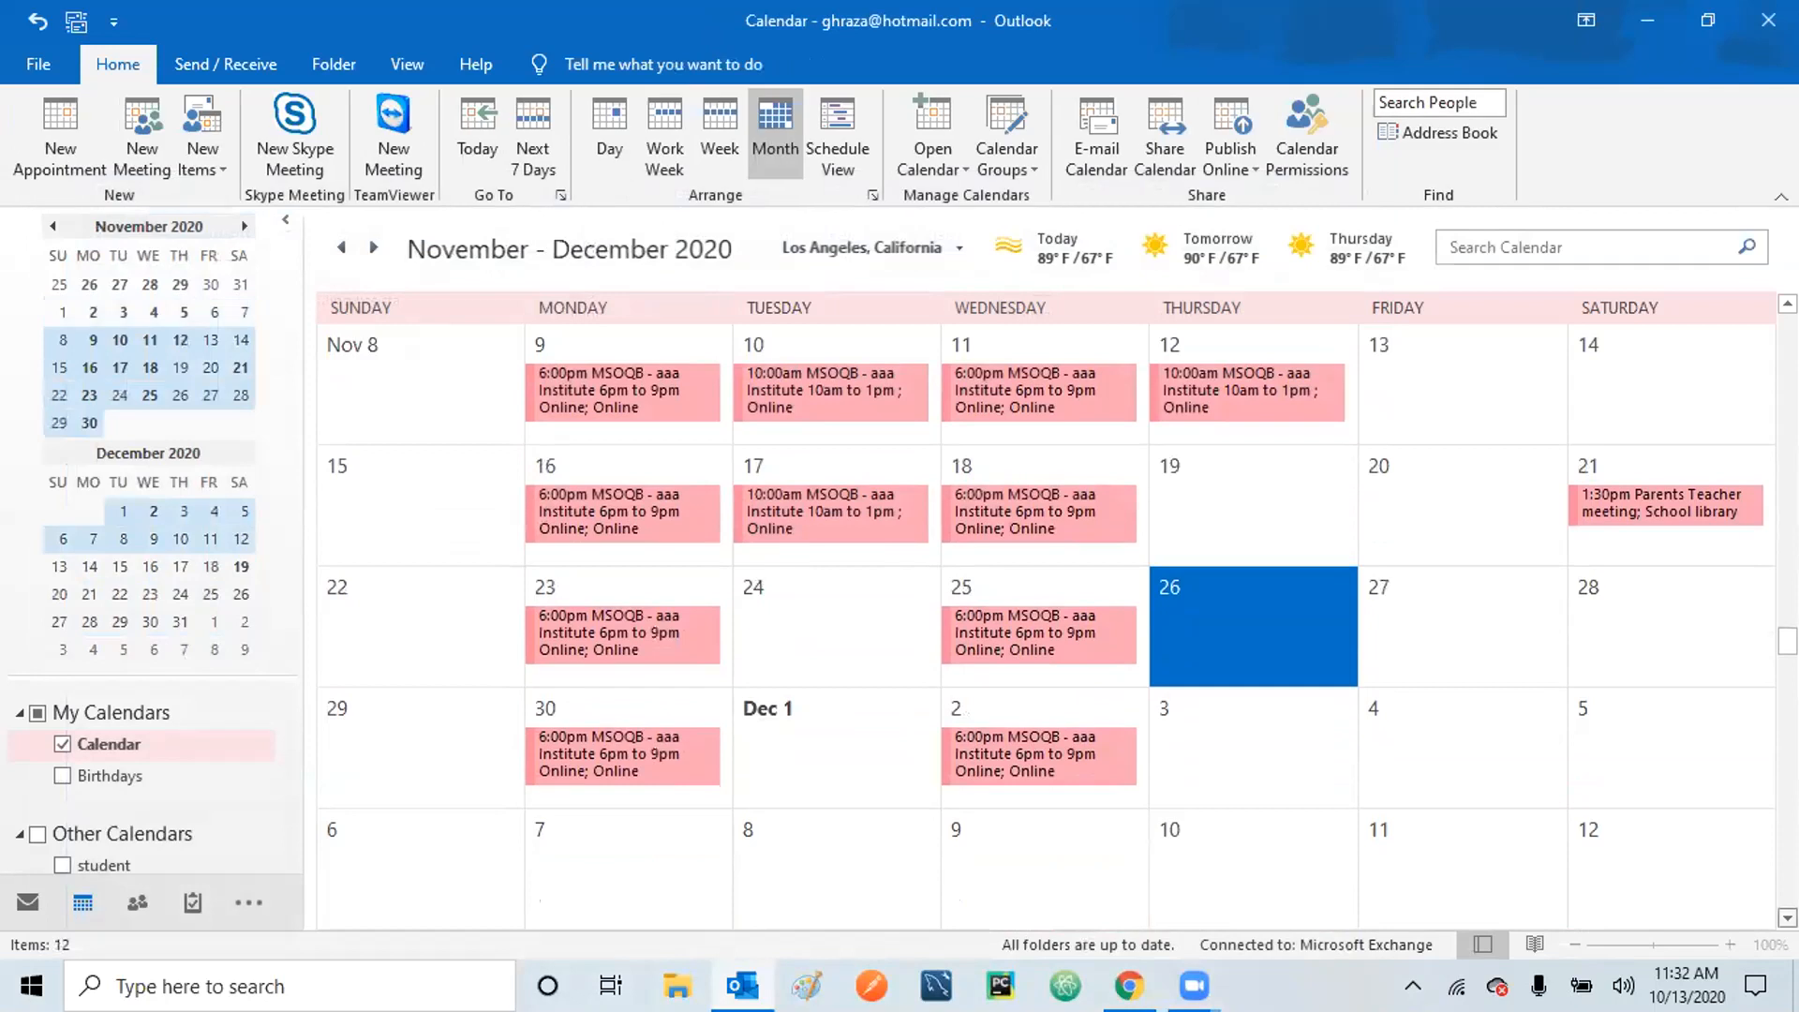
pyautogui.scroll(-5, 1611, 450)
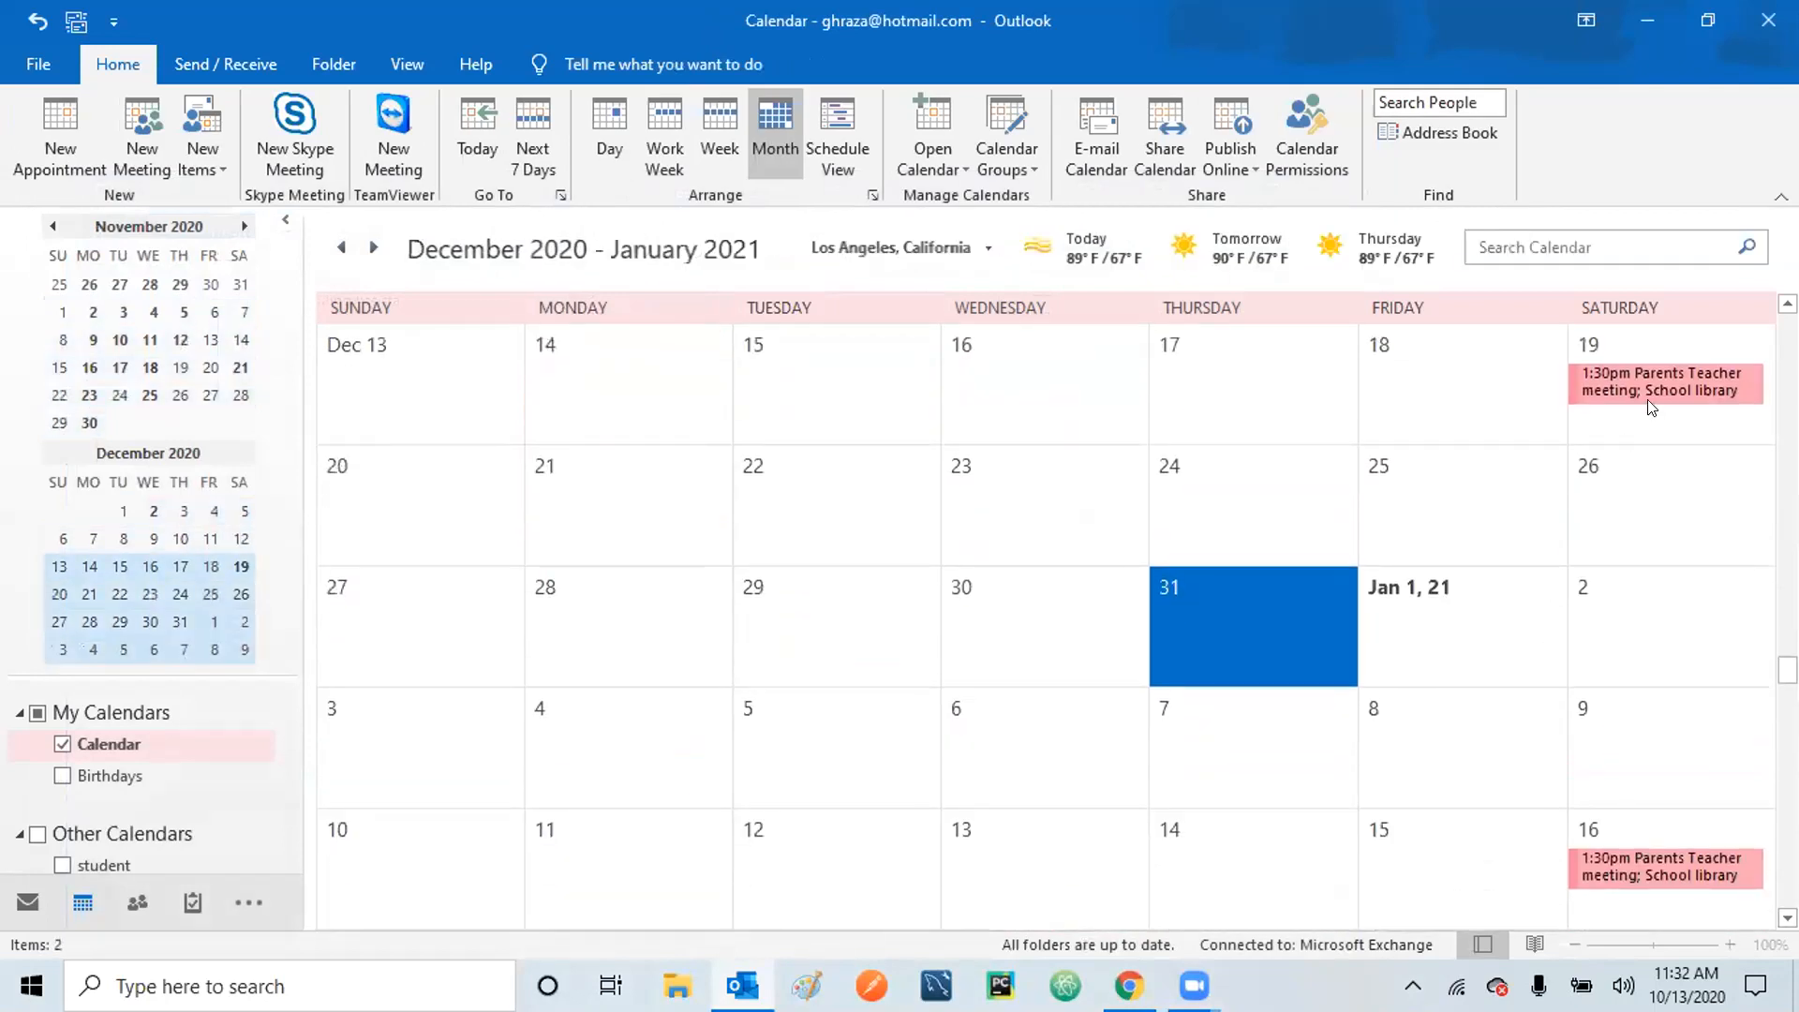
pyautogui.click(1648, 399)
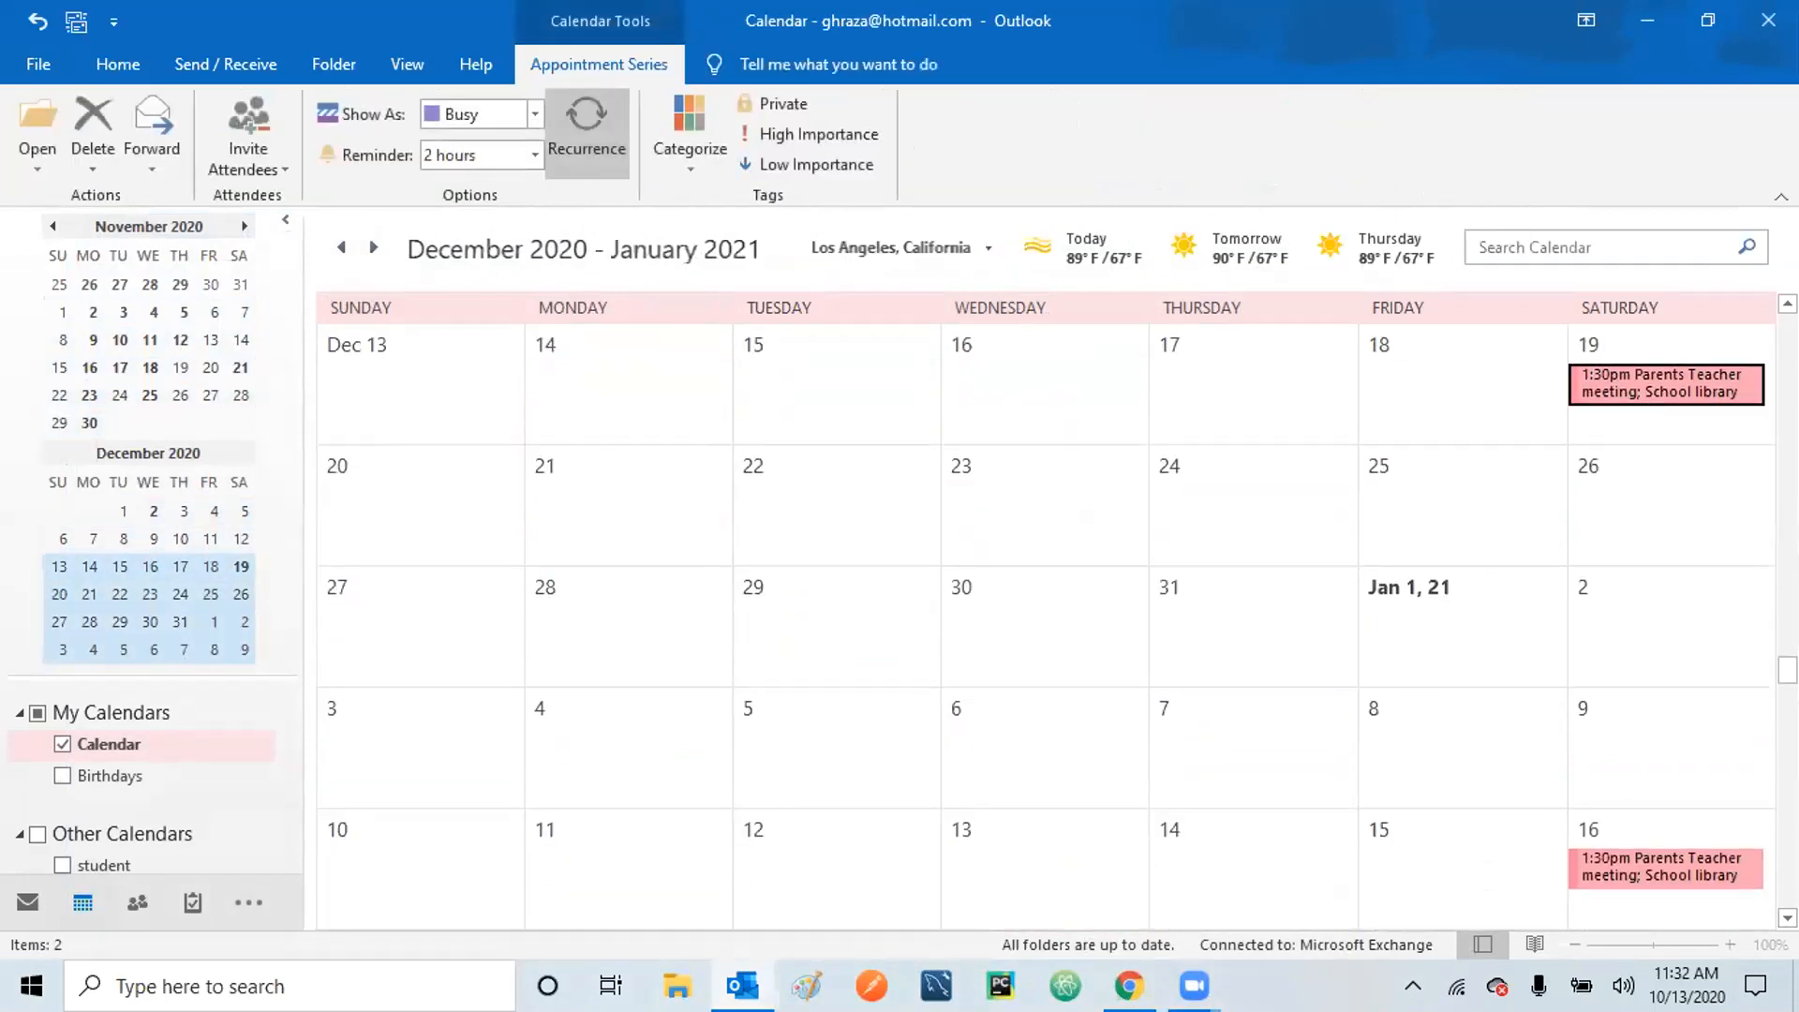
# Scroll ahead into 2021 and preview the final March 20 occurrence.
pyautogui.scroll(-9, 1046, 627)
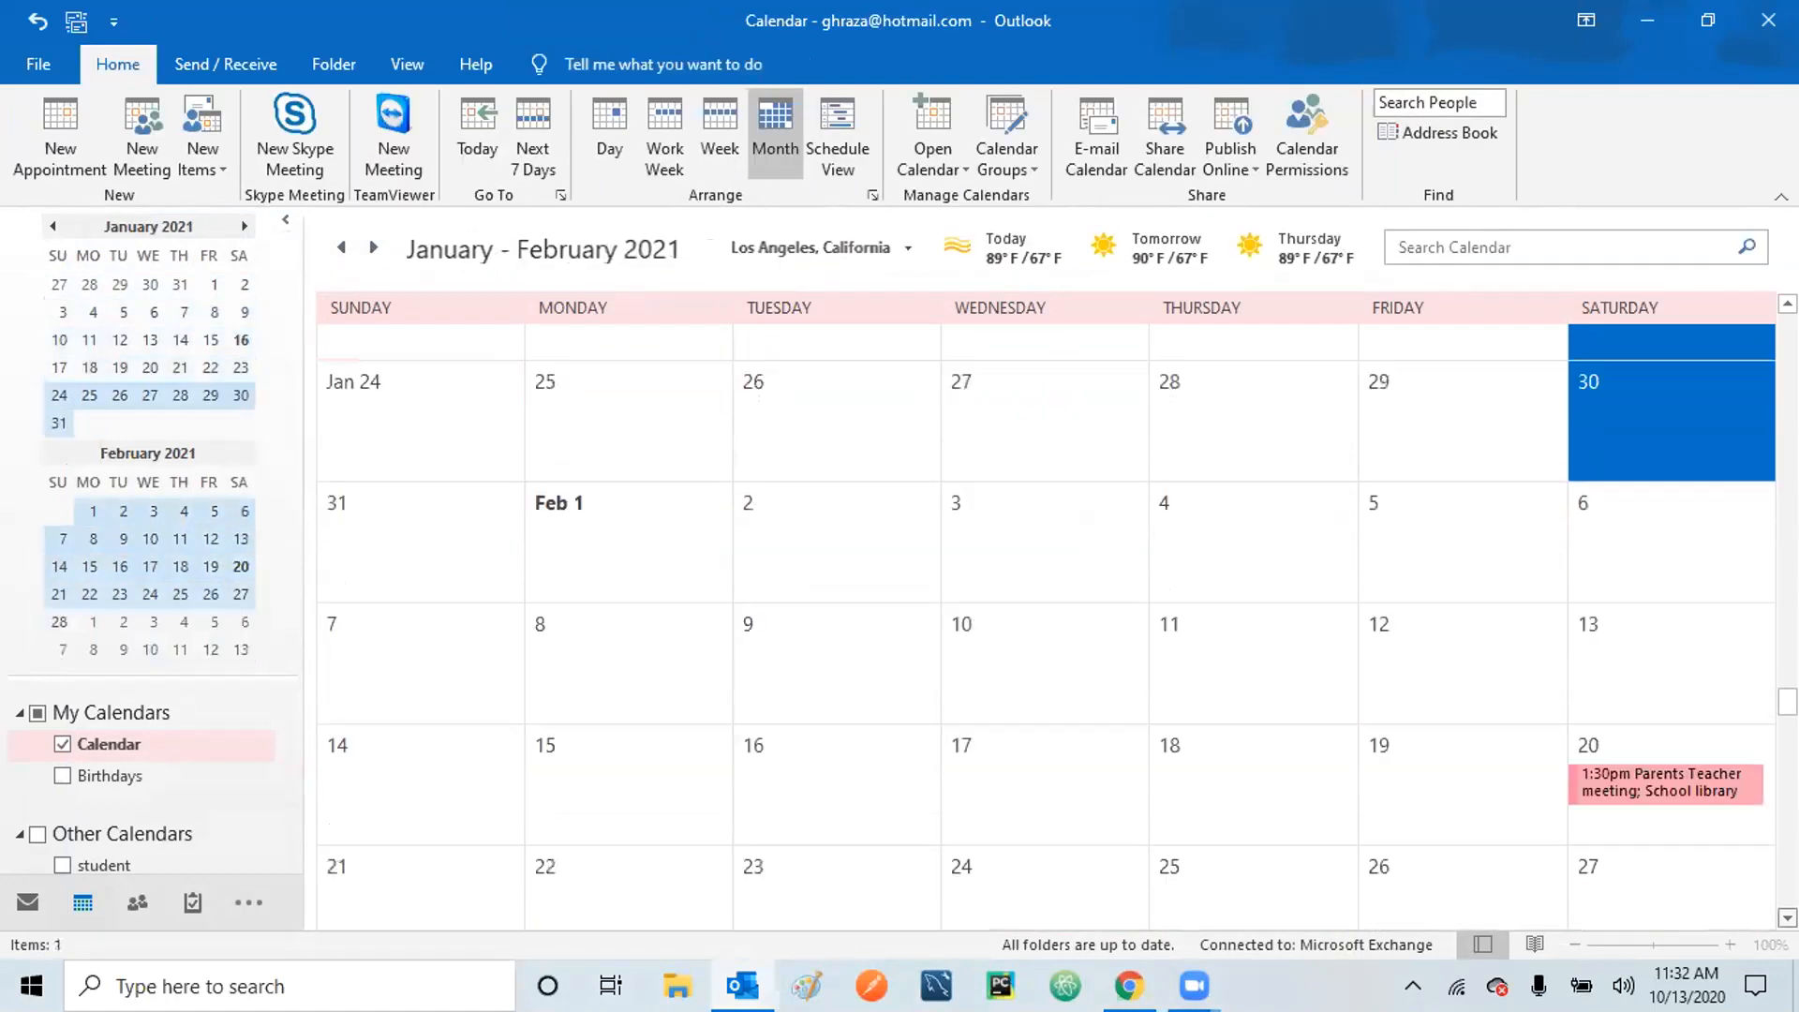
pyautogui.scroll(-10, 1046, 626)
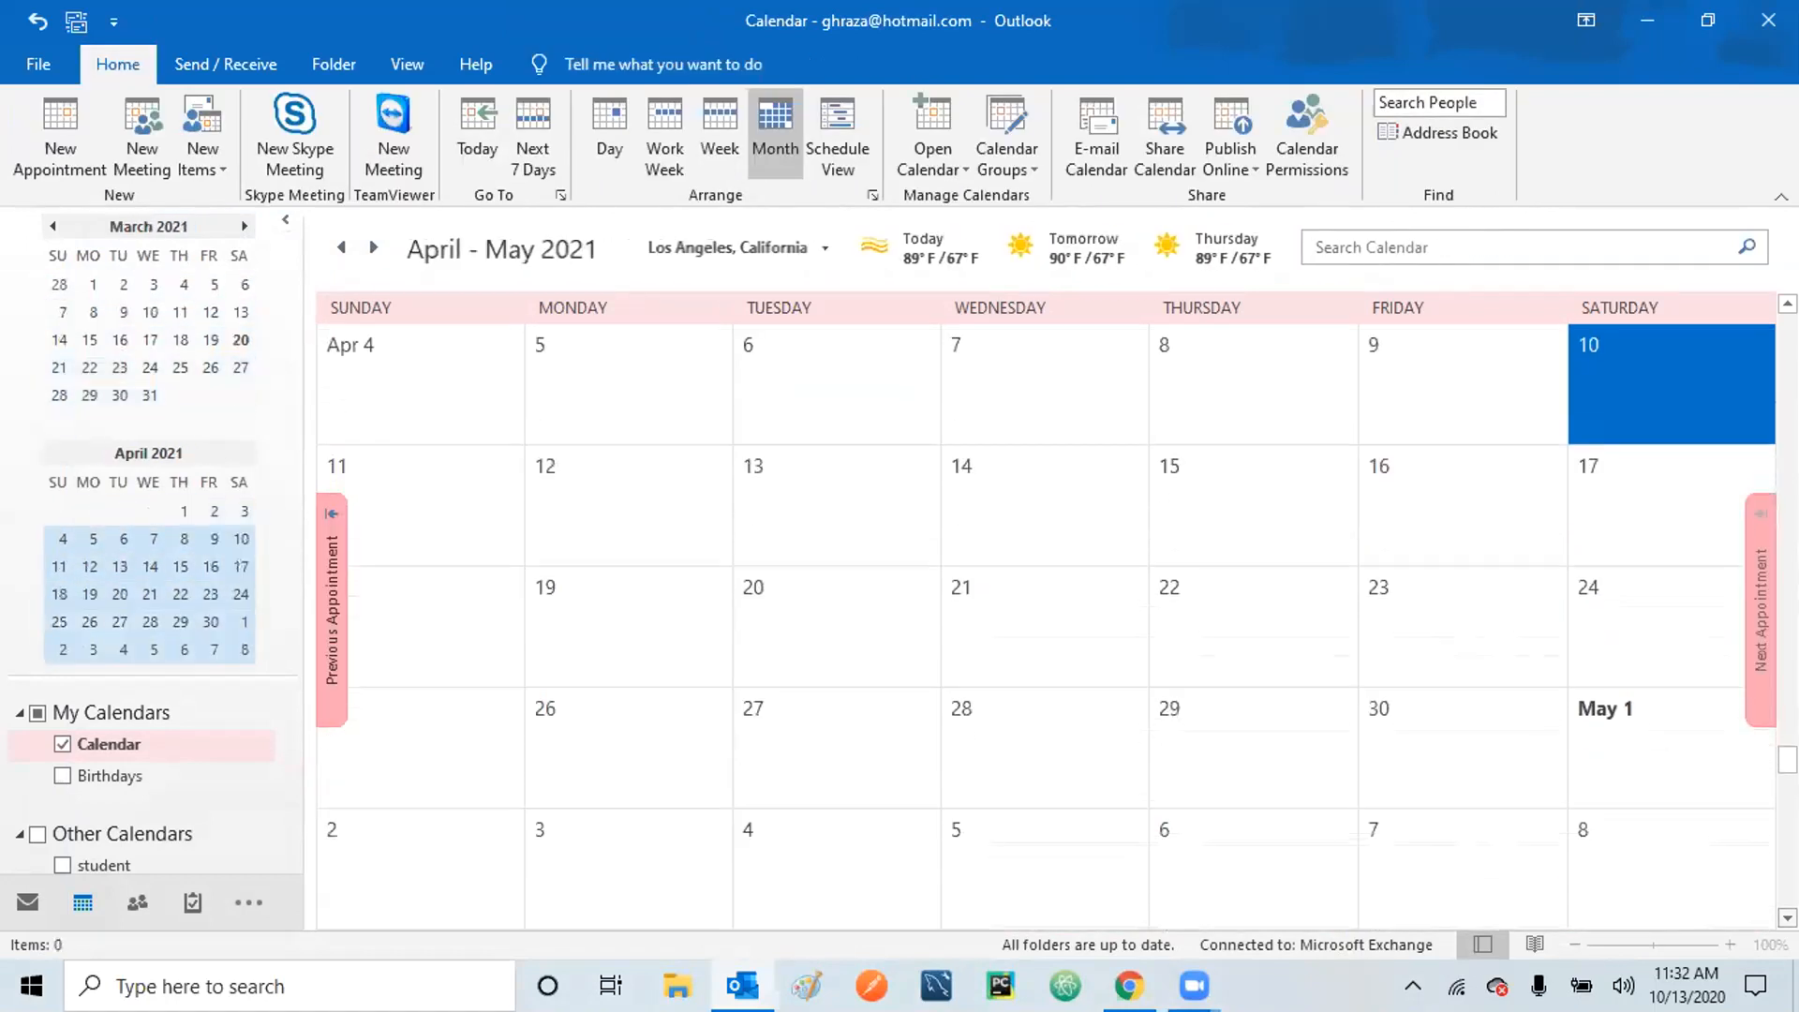
pyautogui.scroll(-13, 1046, 626)
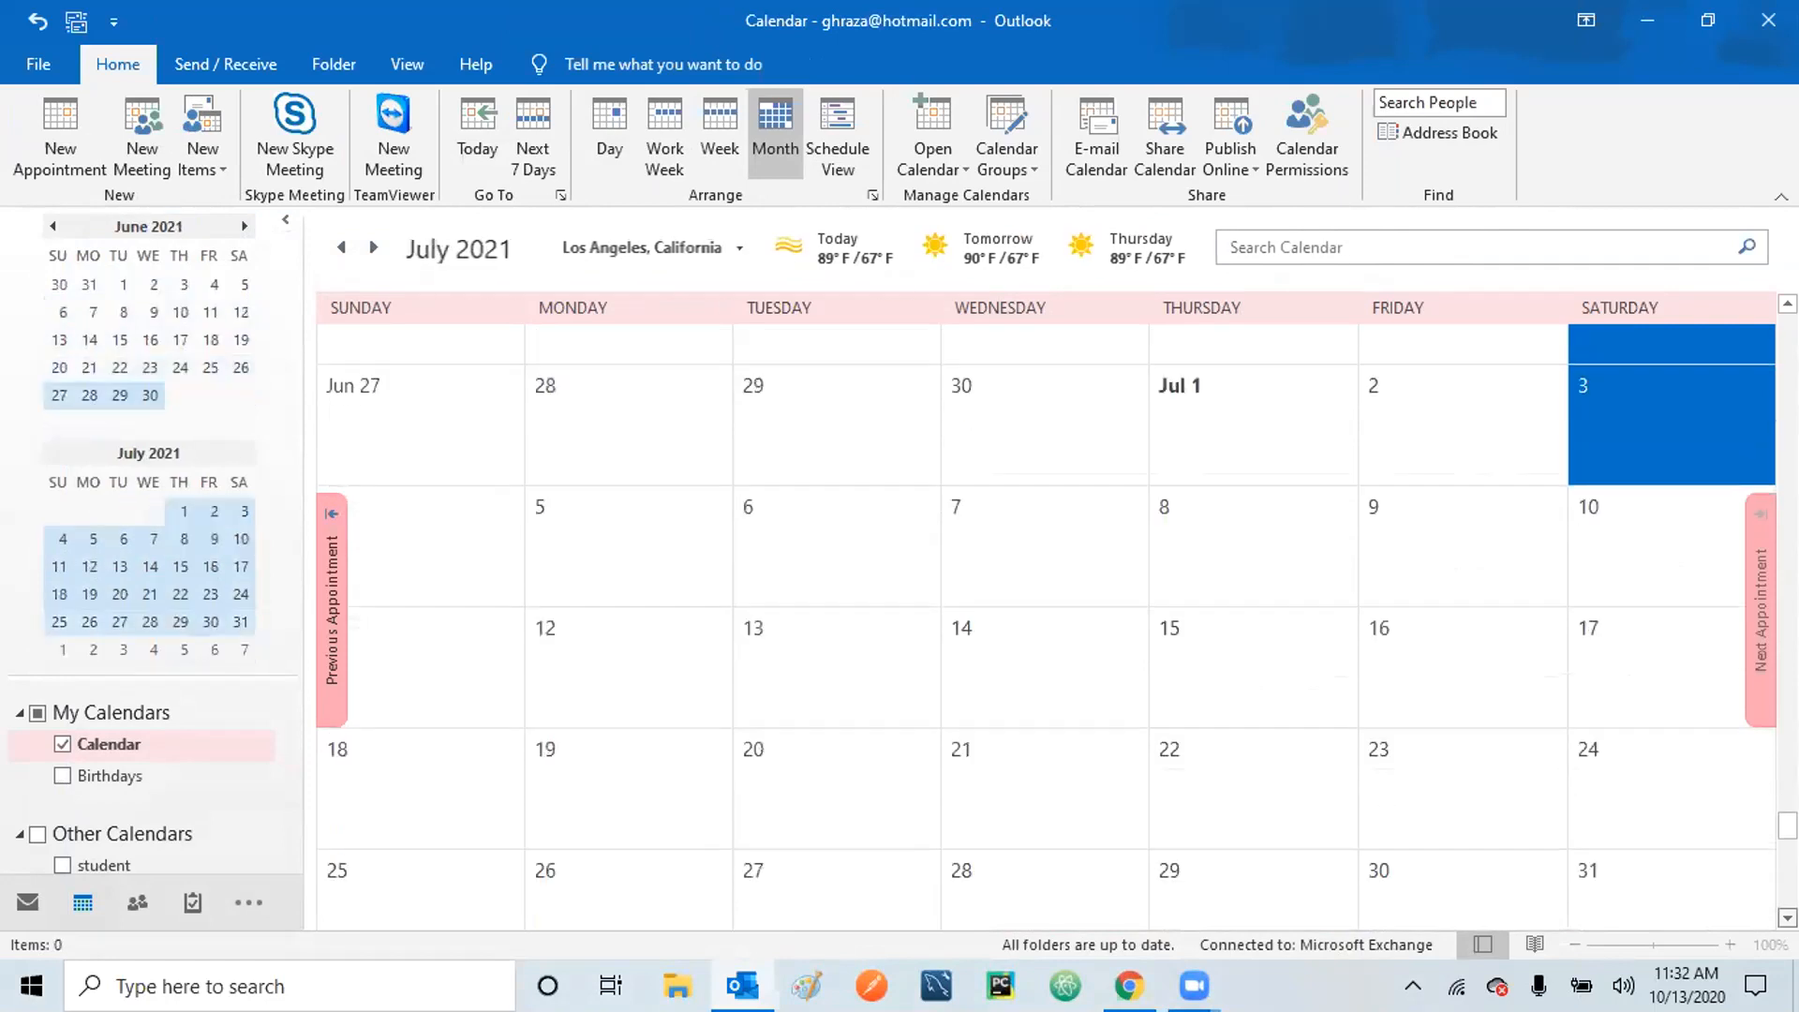
pyautogui.scroll(-1, 1046, 626)
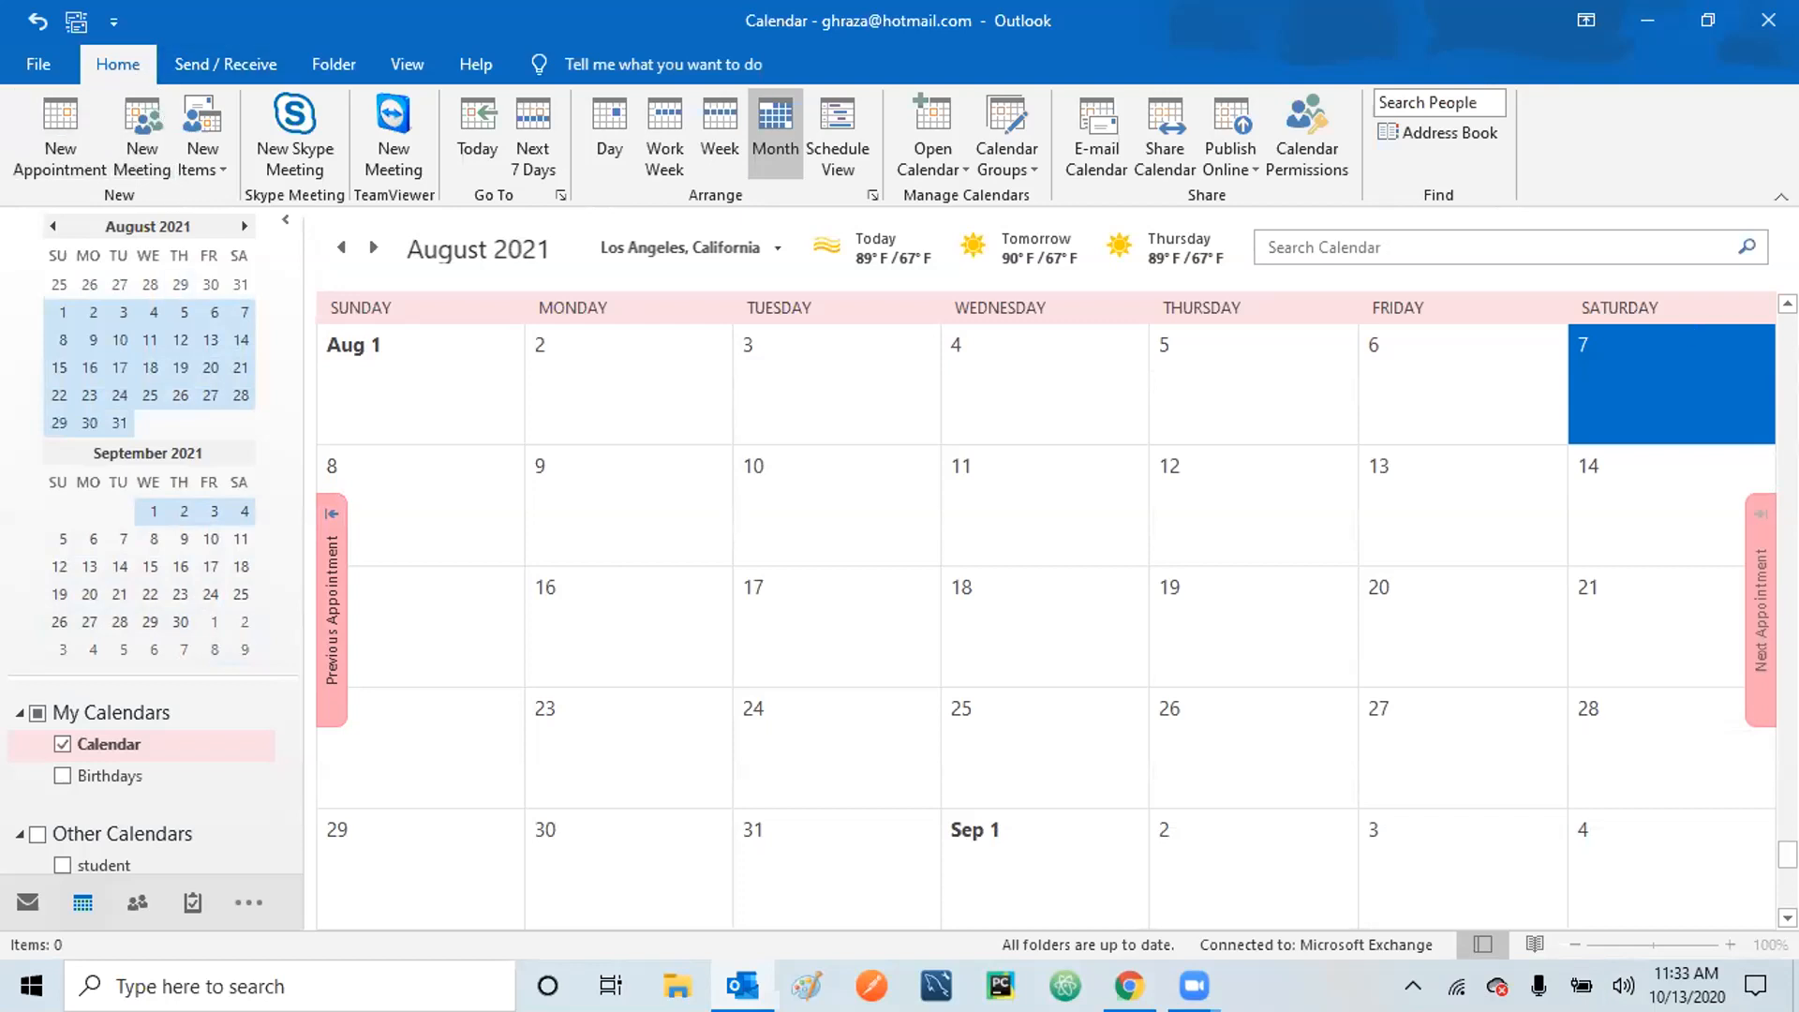
pyautogui.scroll(15, 1045, 627)
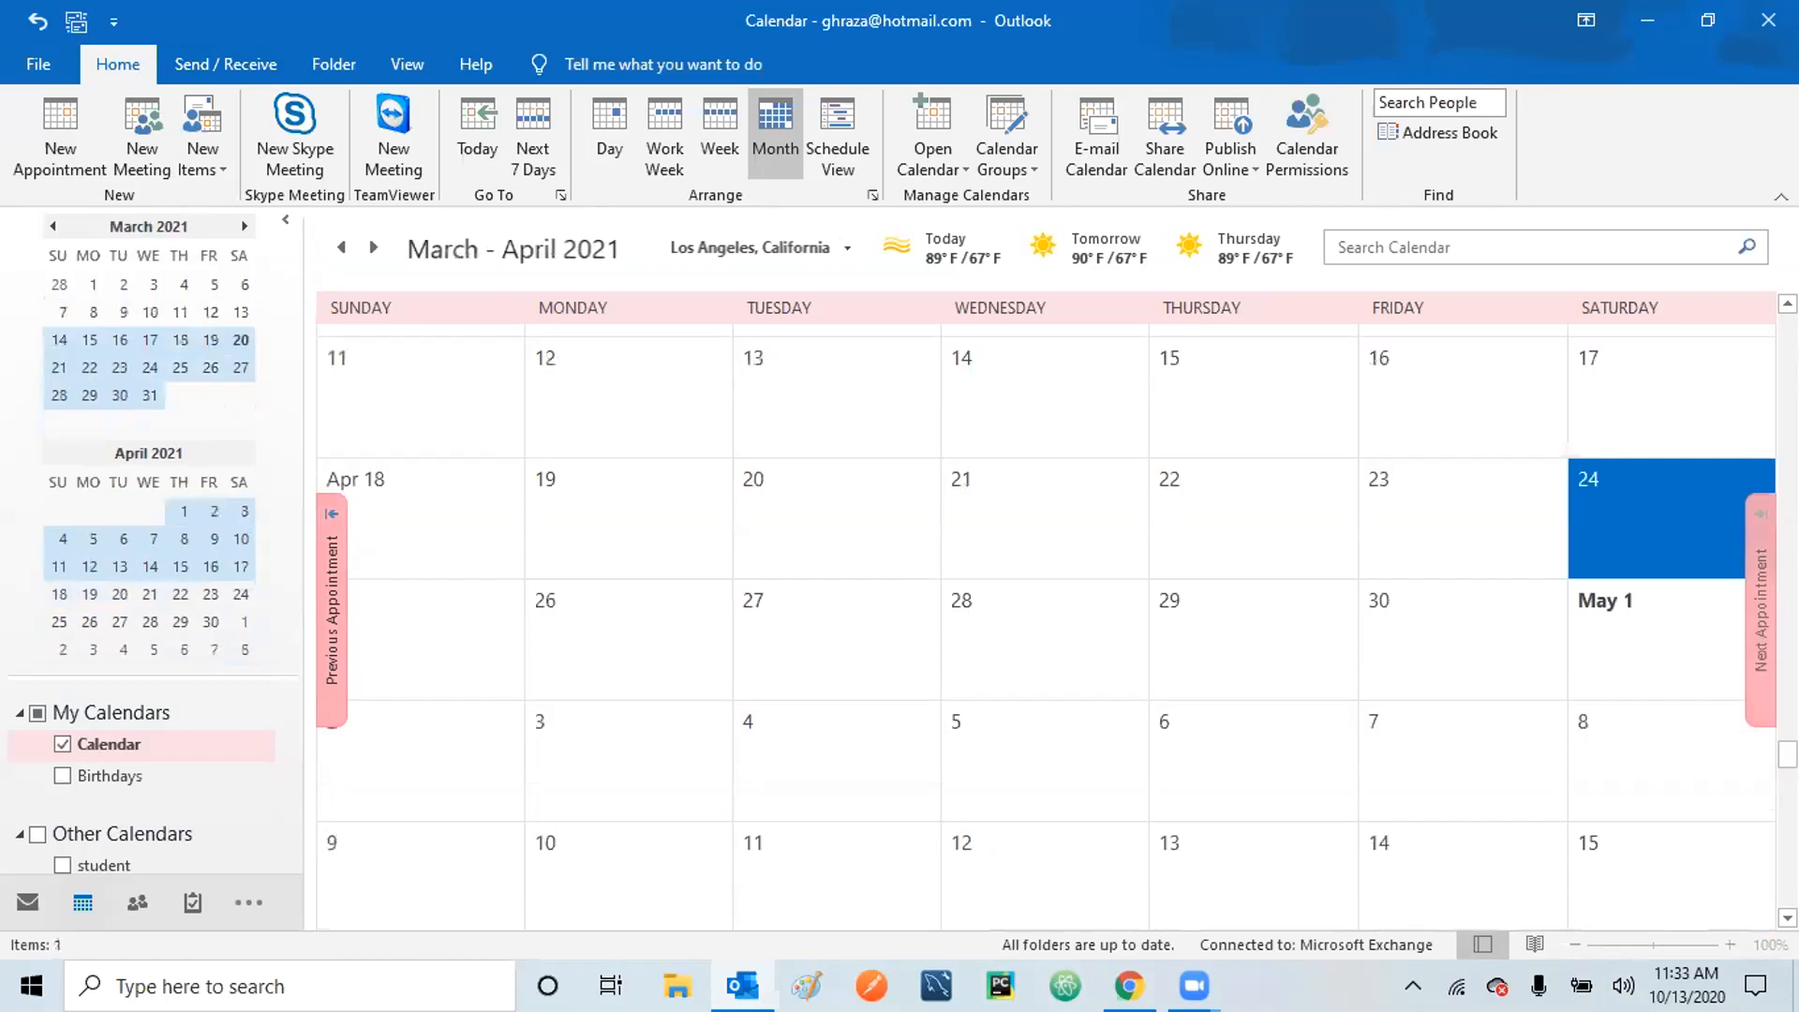
pyautogui.click(1655, 388)
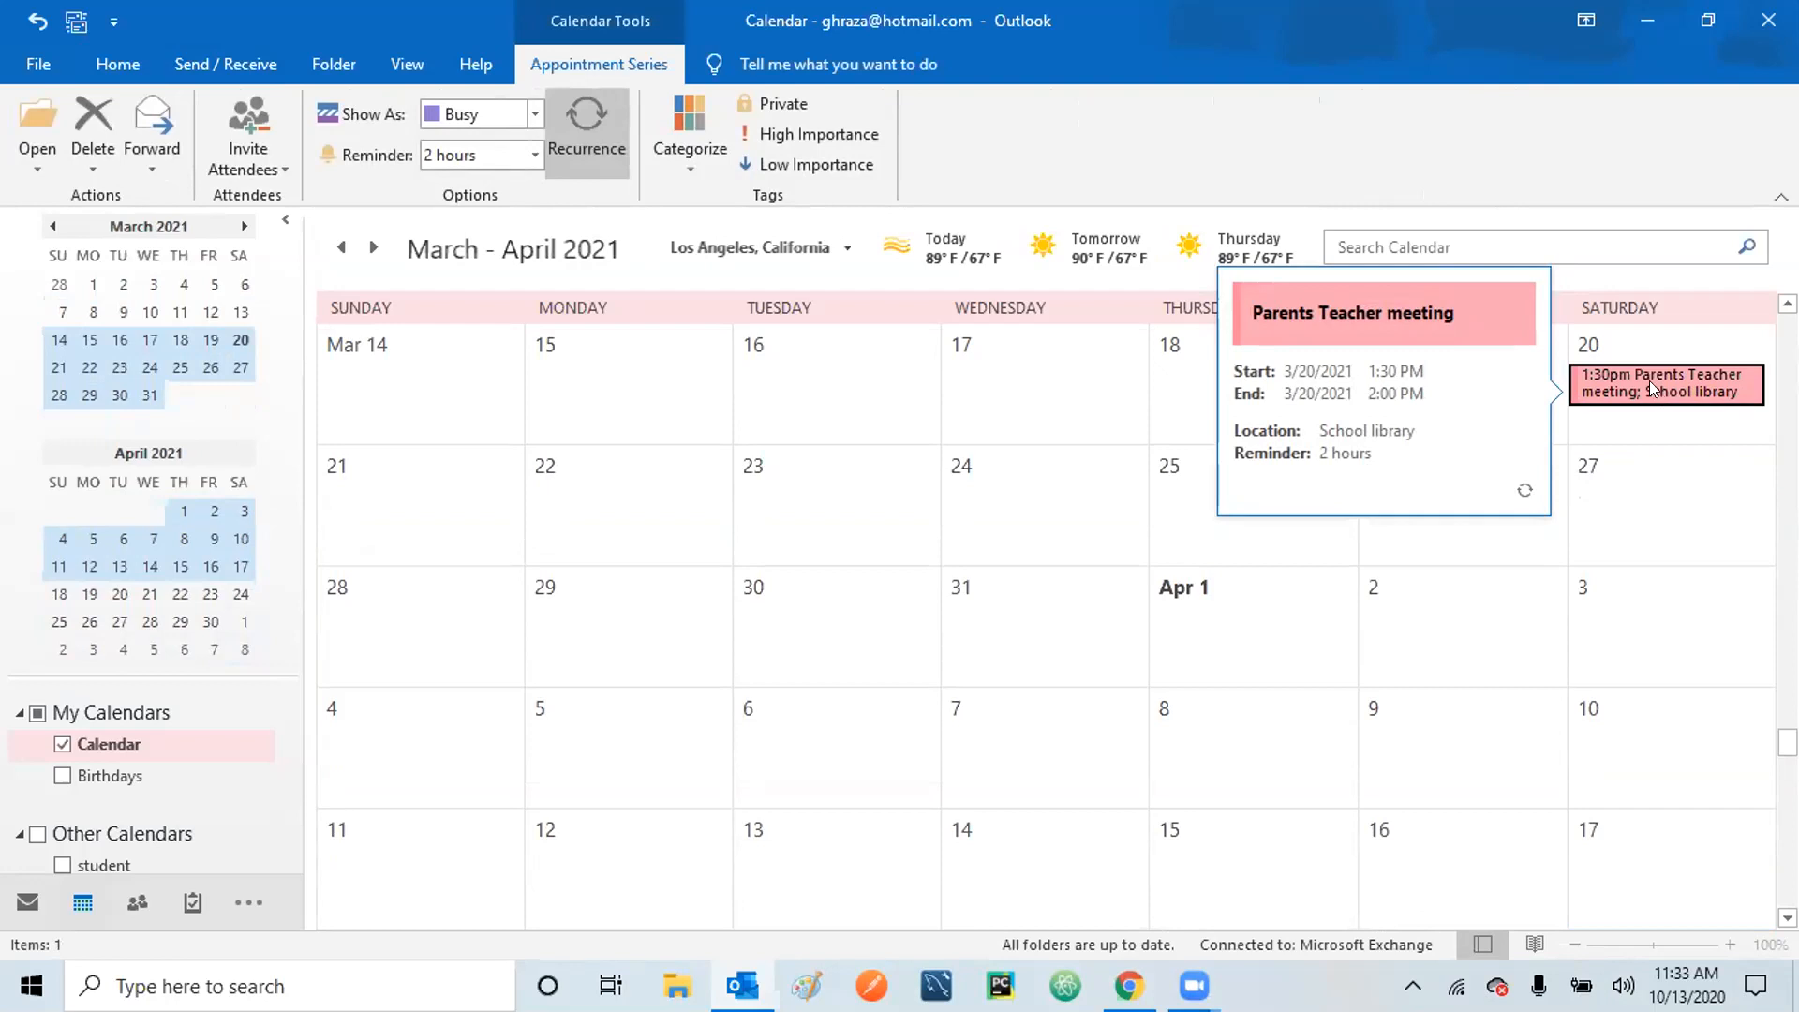
# Open the entire Parents Teacher meeting series from its March 20 occurrence.
pyautogui.doubleClick(1651, 377)
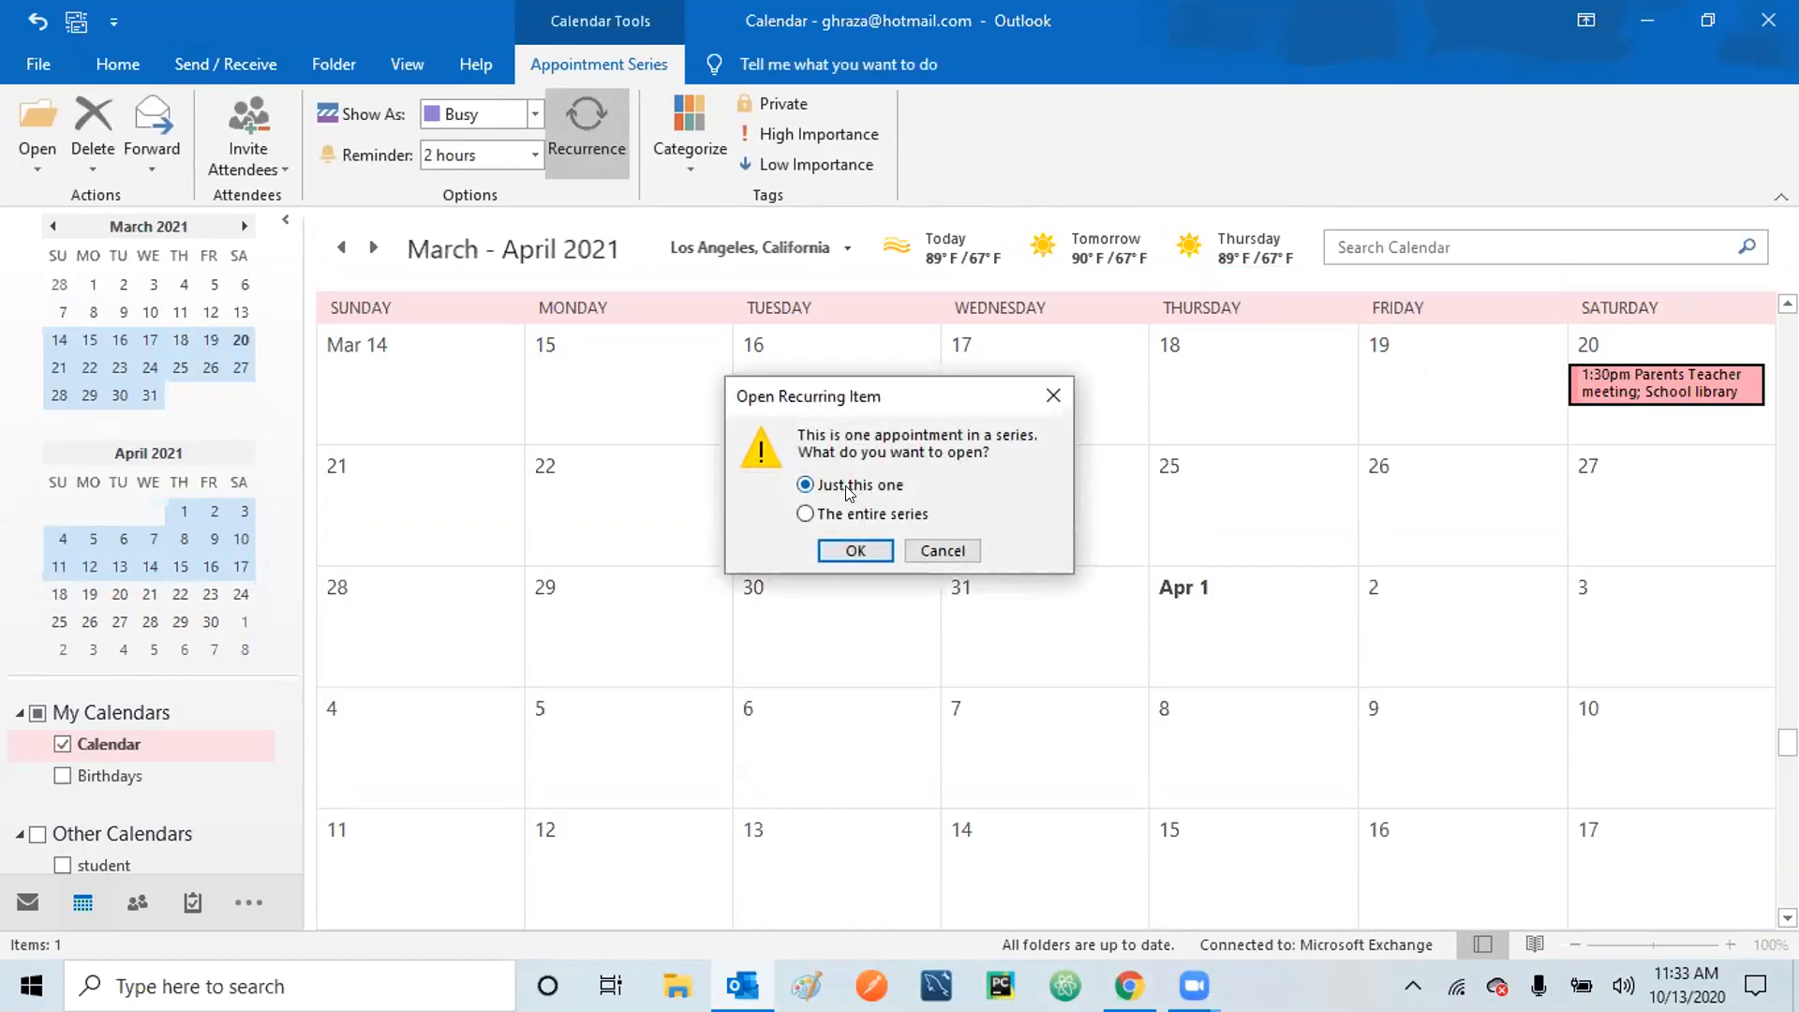
pyautogui.click(853, 517)
pyautogui.click(855, 551)
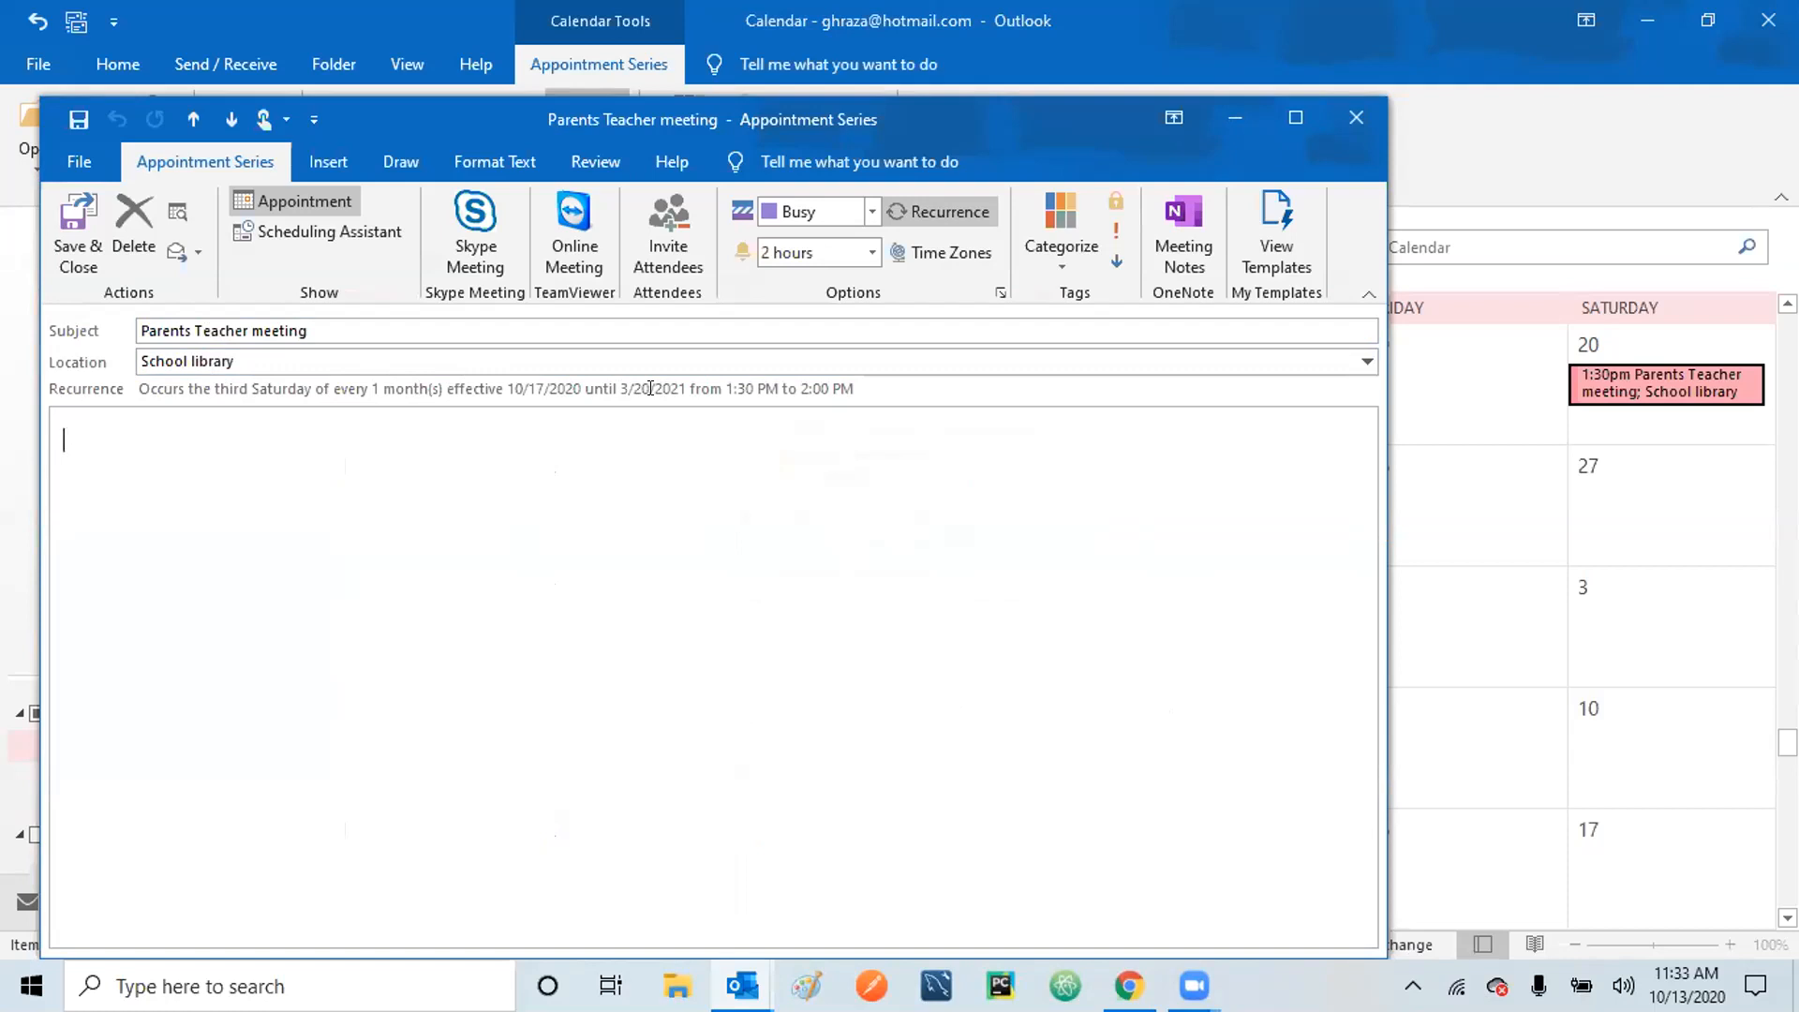
# Reduce the series to 3 occurrences ending 12/19/2020 and save it.
pyautogui.click(940, 211)
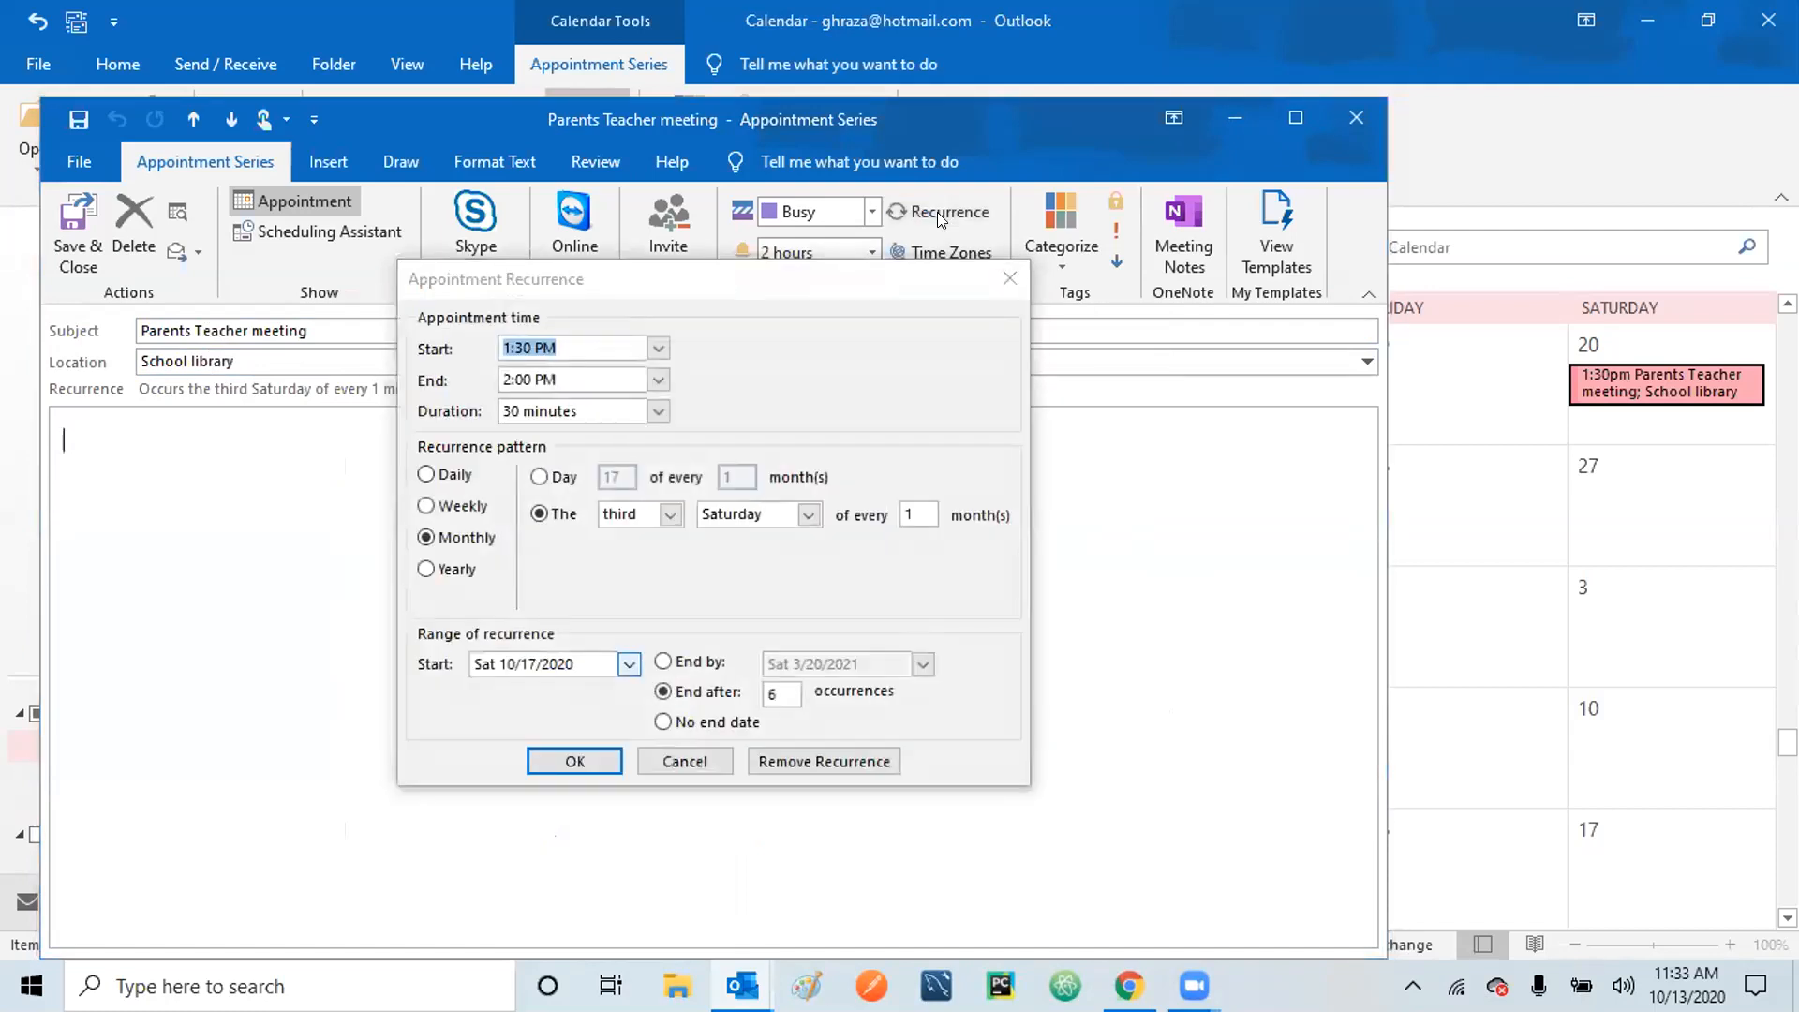
pyautogui.click(776, 693)
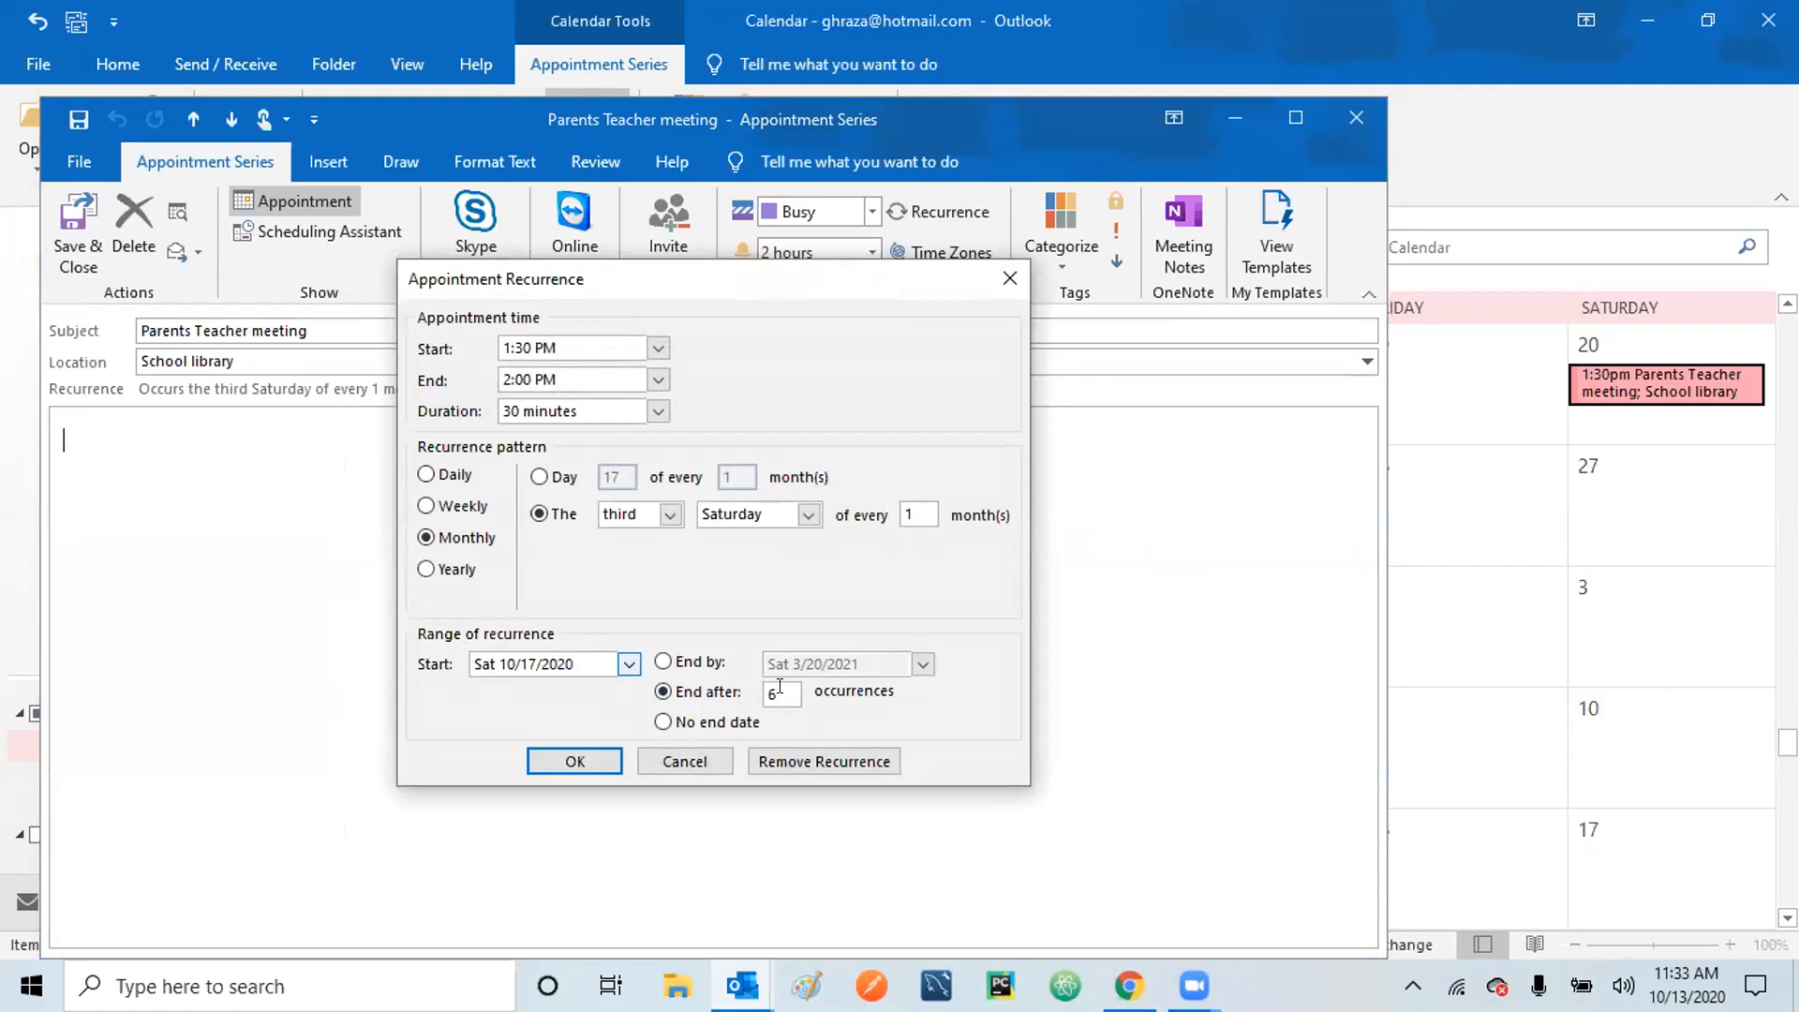
pyautogui.press('BackSpace')
pyautogui.write('3')
pyautogui.click(574, 752)
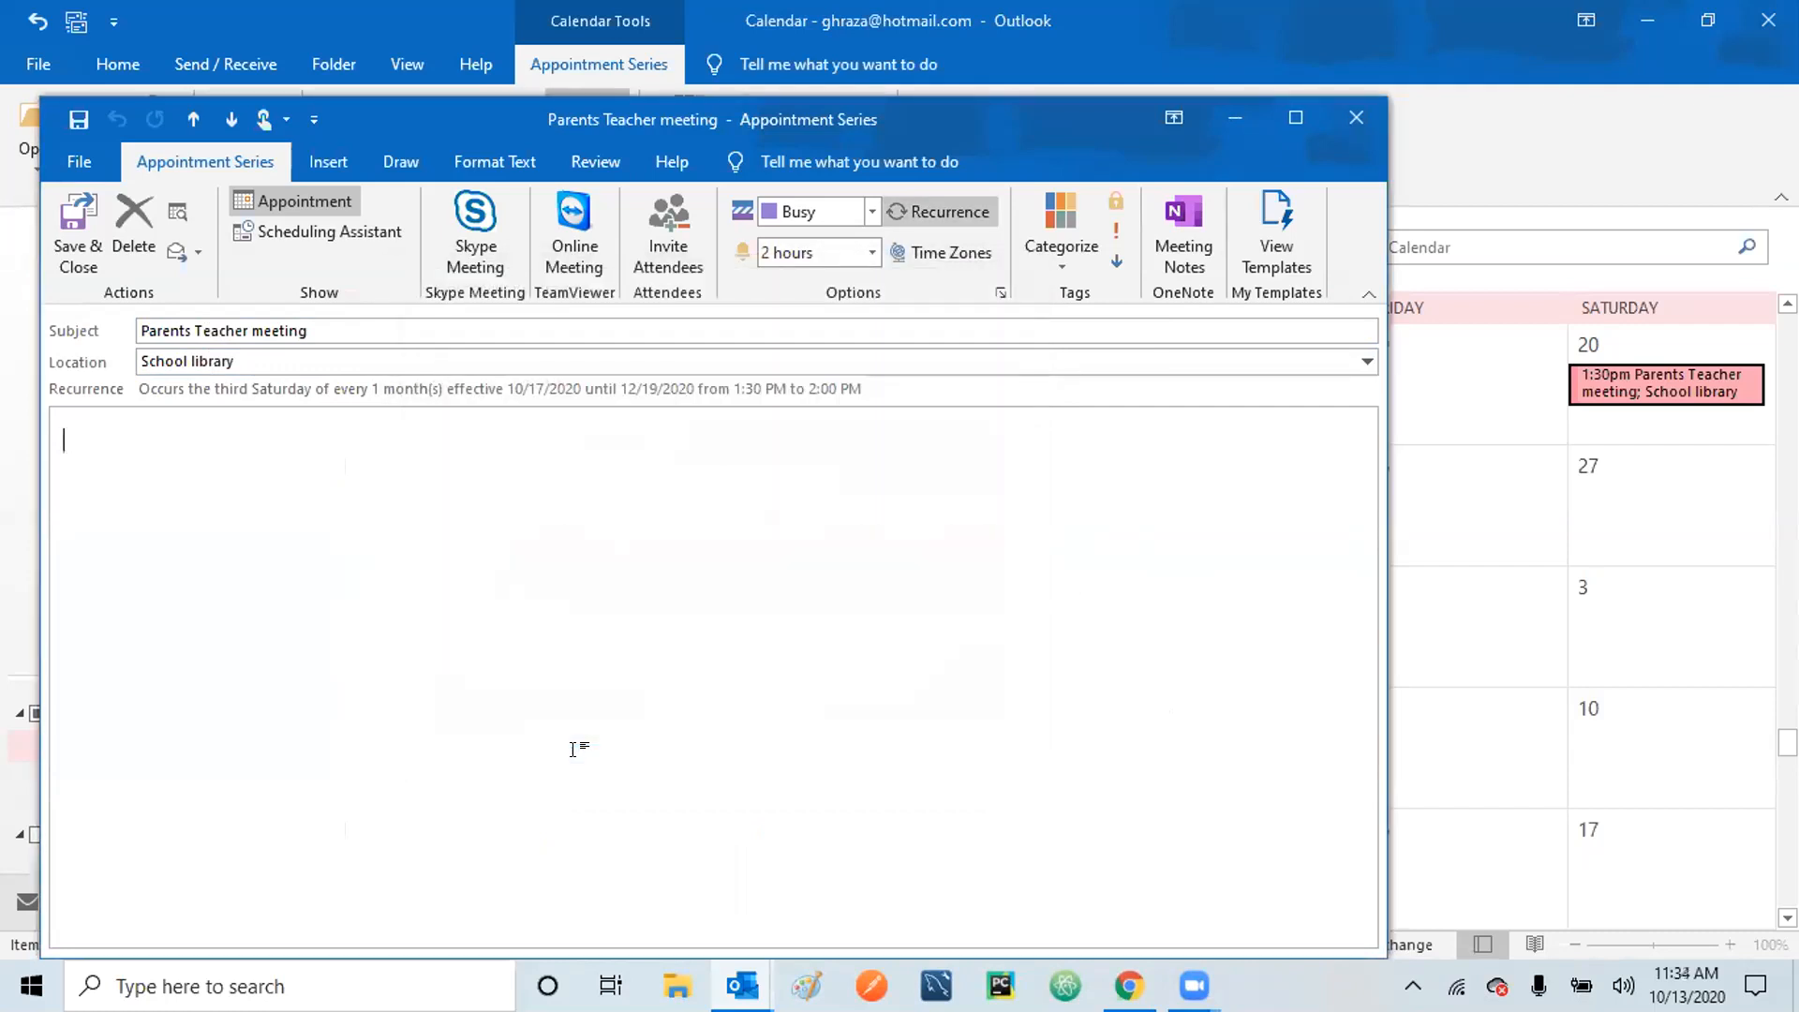
pyautogui.click(65, 240)
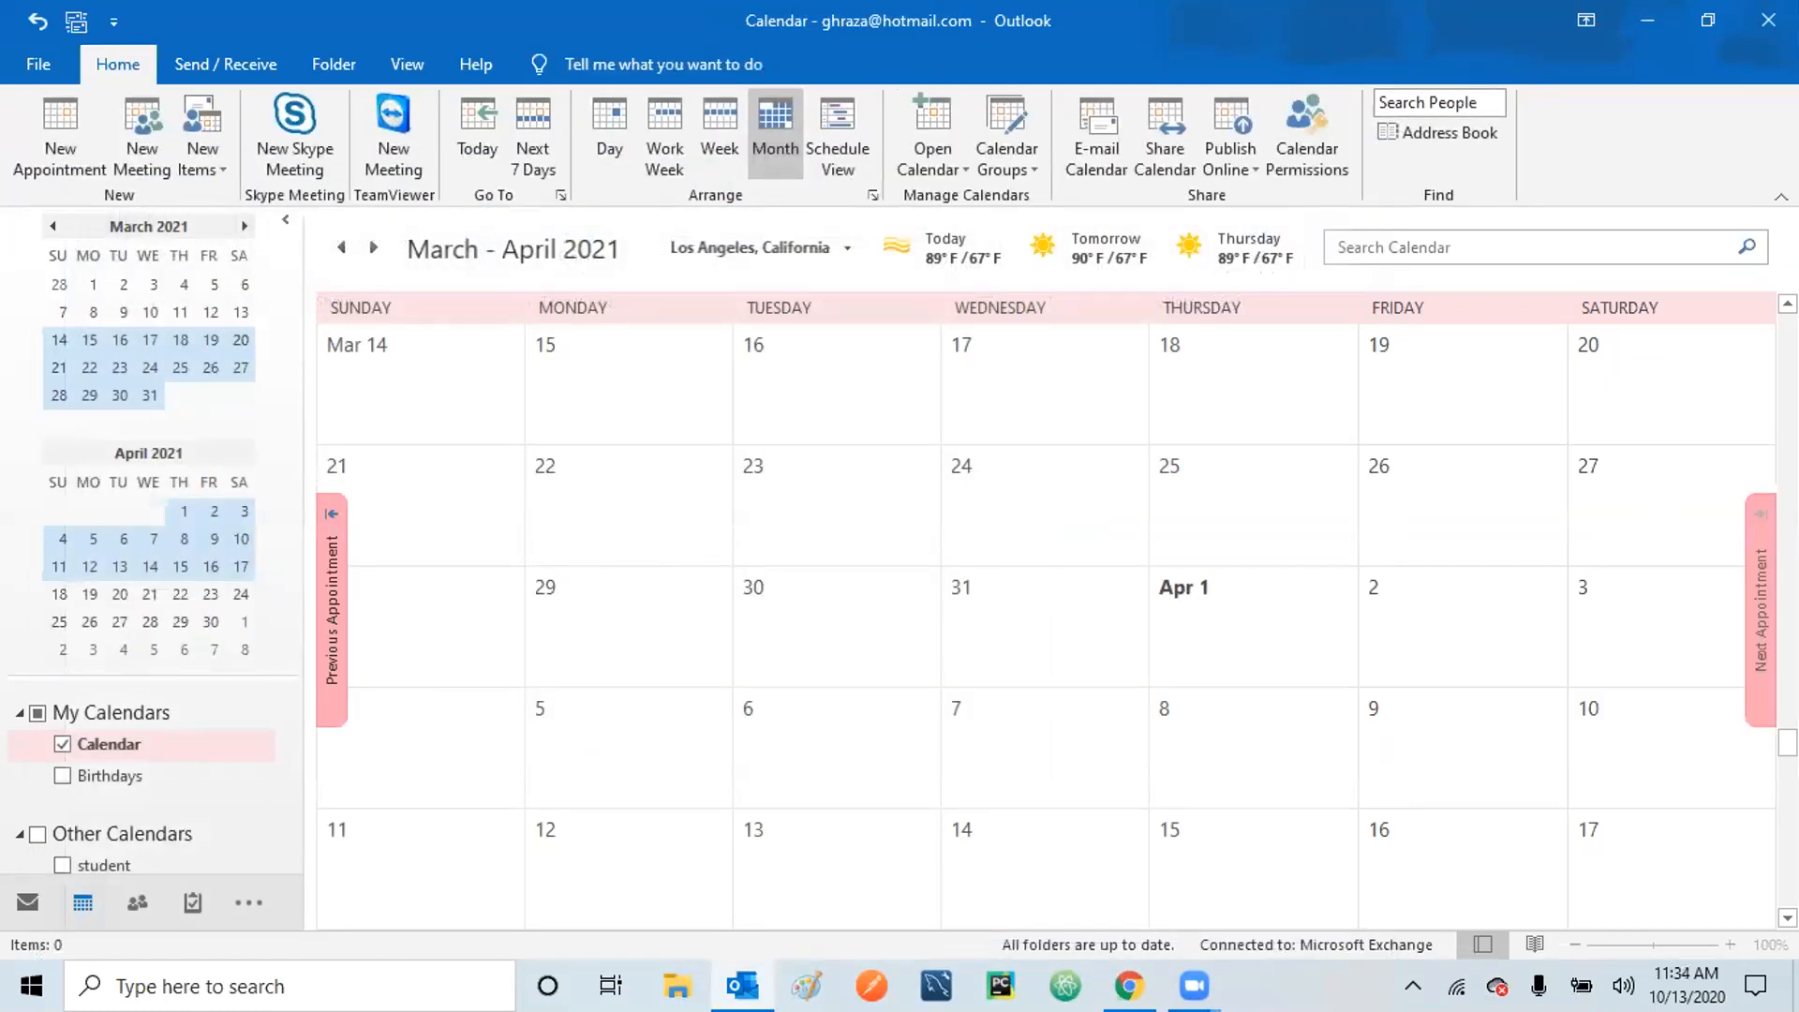
# Browse the month view, checking the October 17 meeting and the now-empty February 20.
pyautogui.scroll(3, 1046, 627)
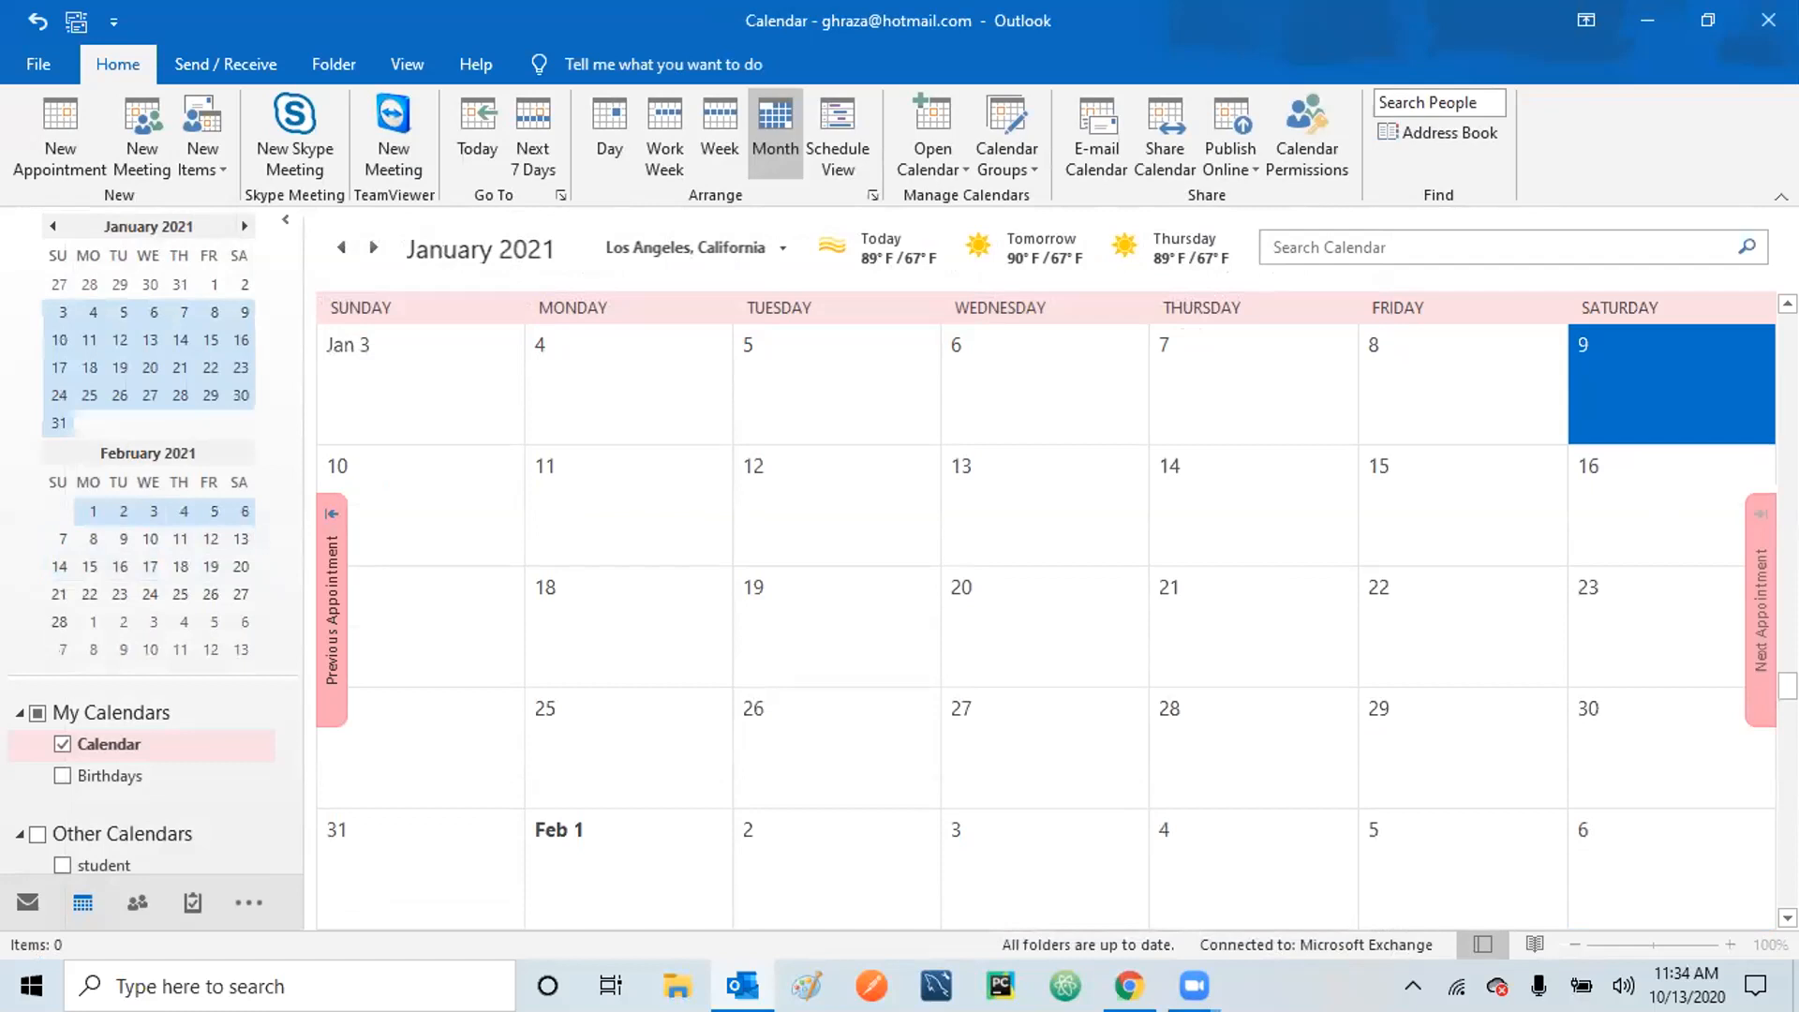
pyautogui.scroll(3, 1046, 626)
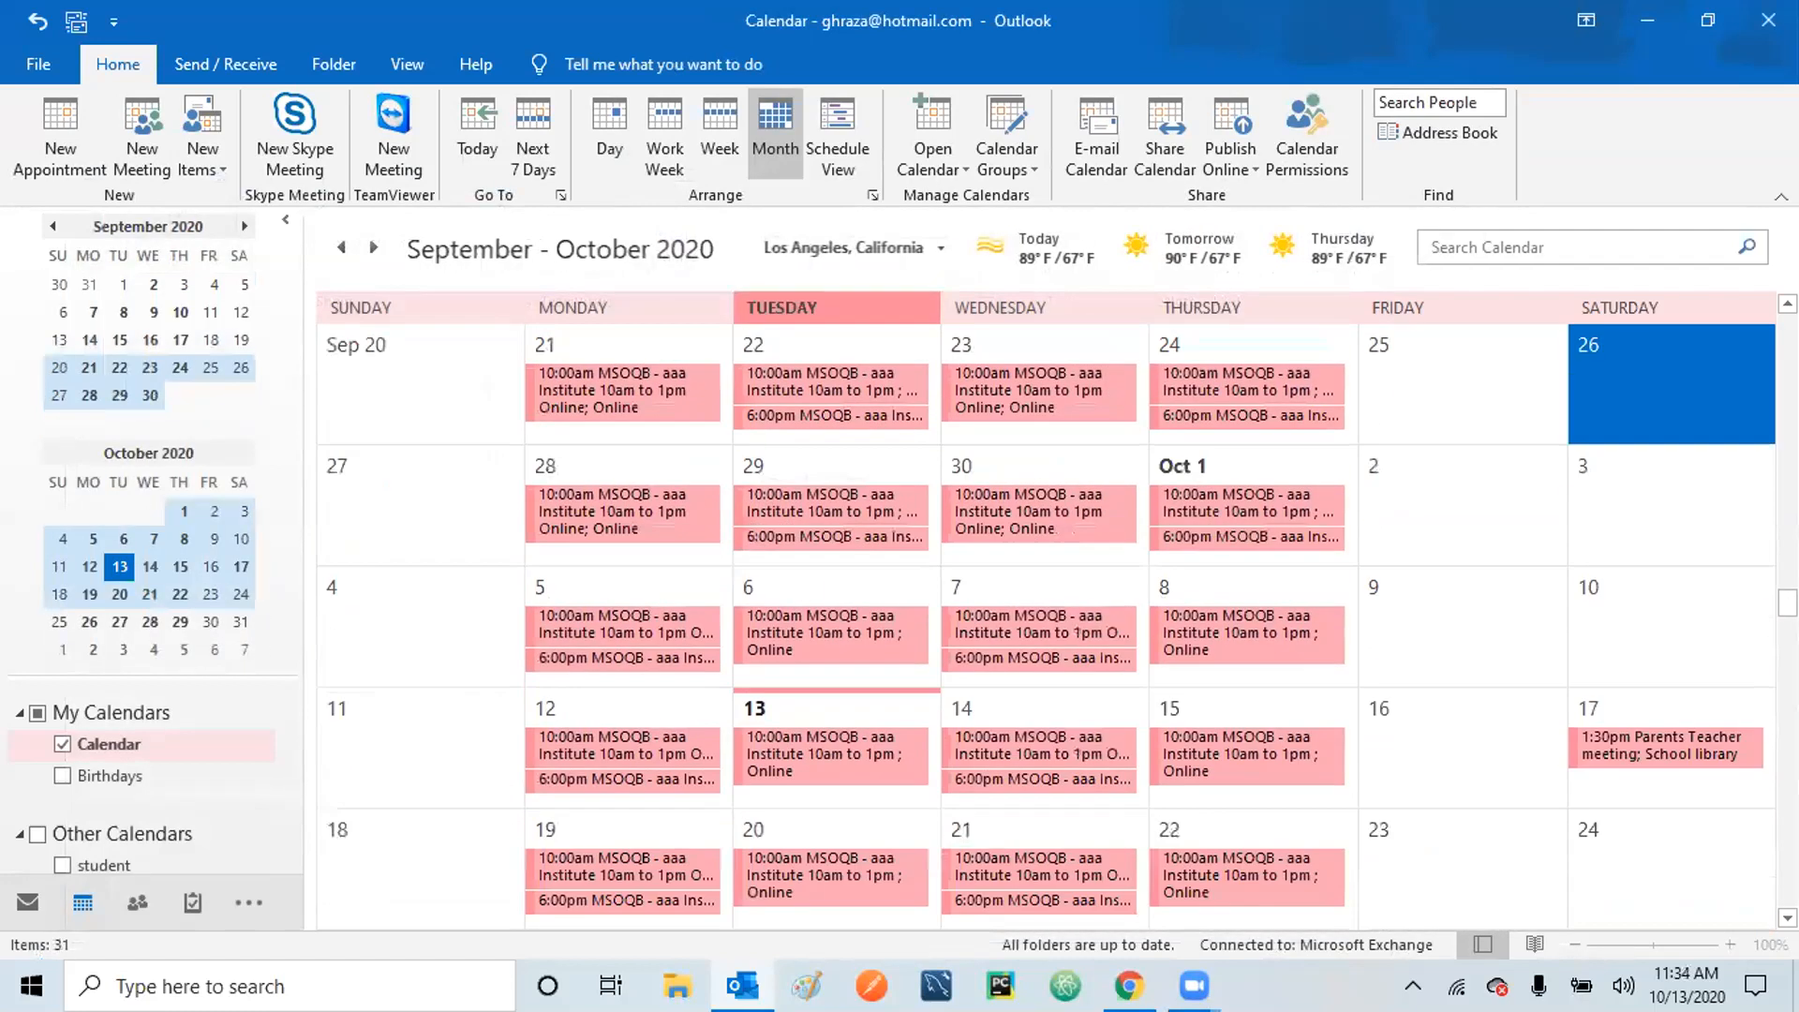
pyautogui.click(1638, 737)
pyautogui.scroll(-1, 1638, 736)
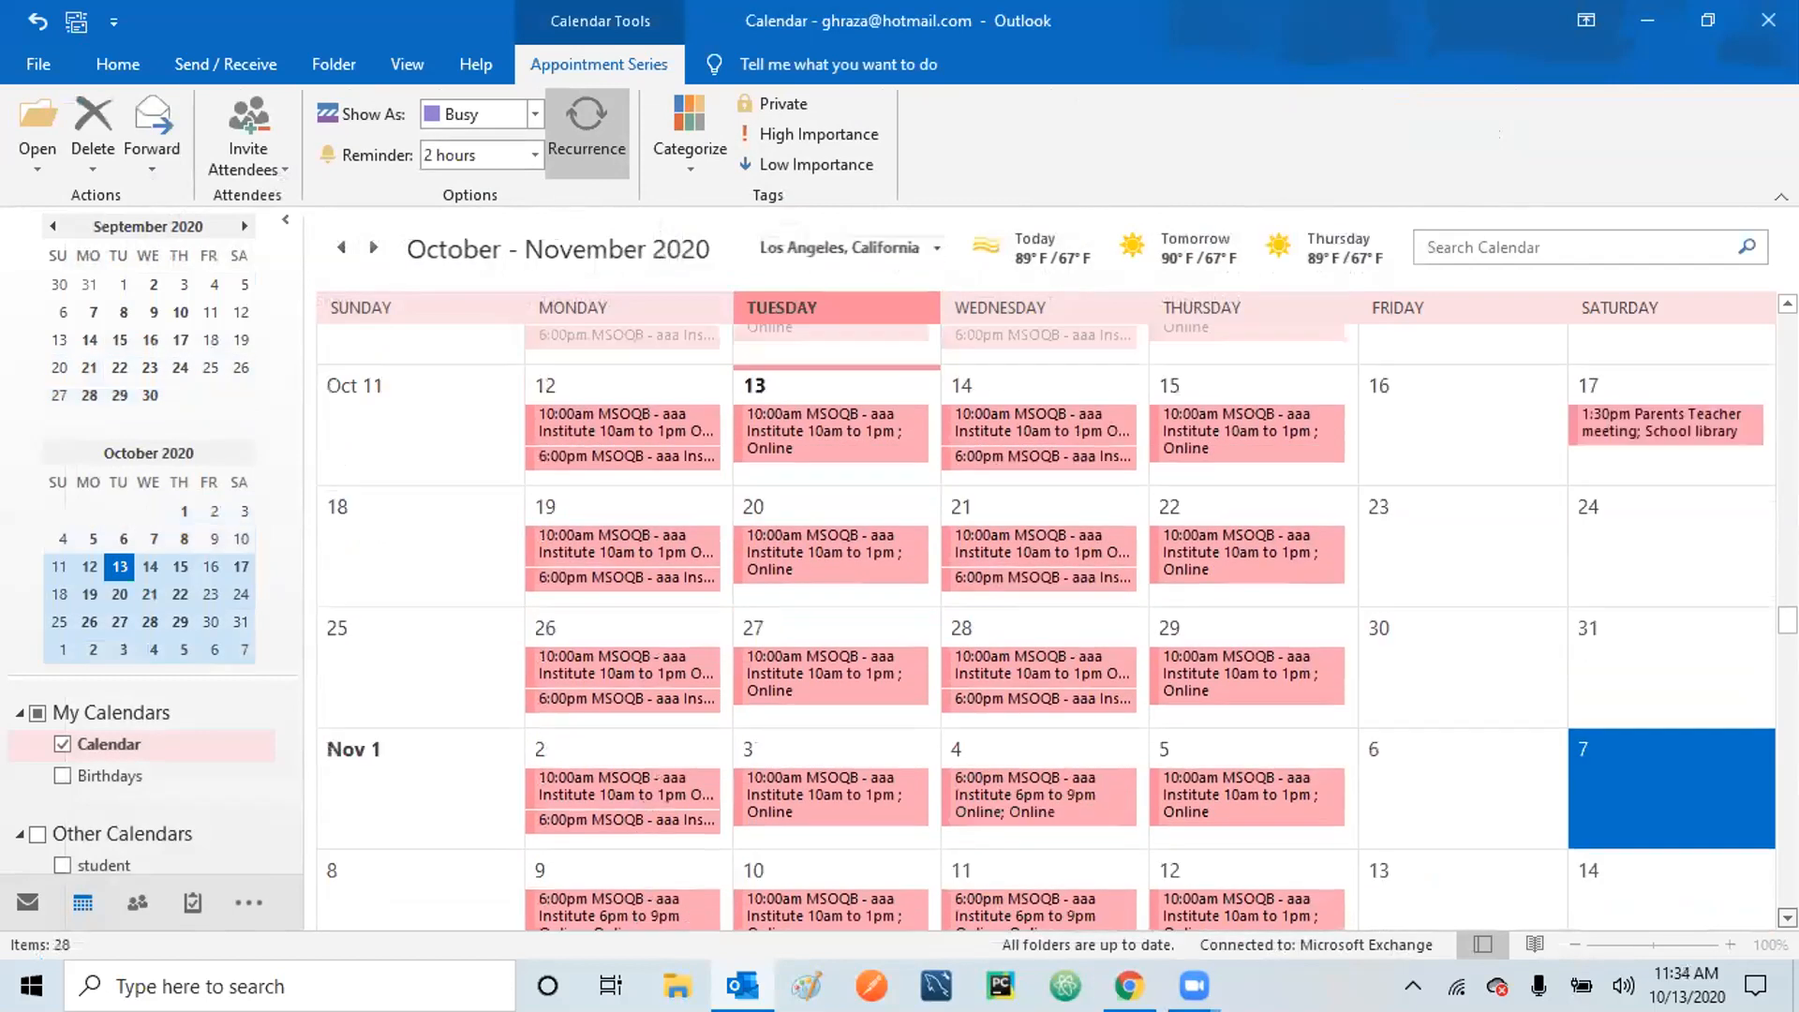
pyautogui.scroll(-7, 1638, 737)
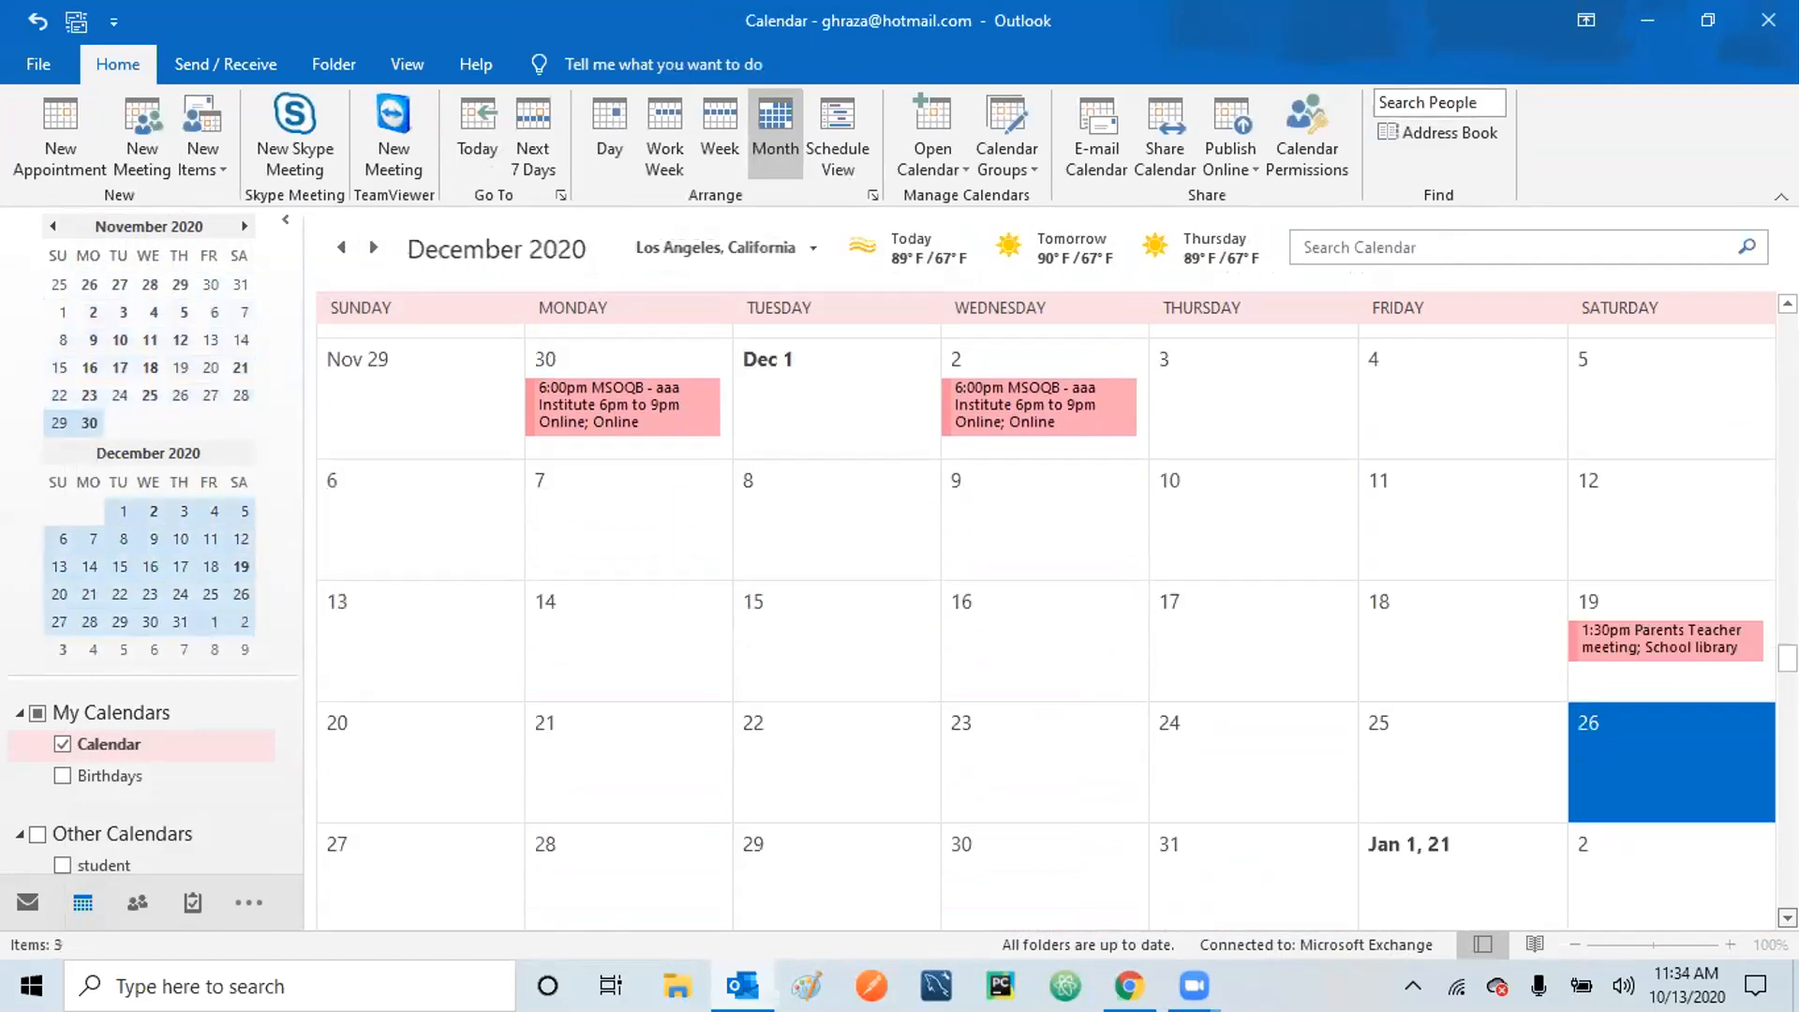
pyautogui.scroll(-7, 1638, 736)
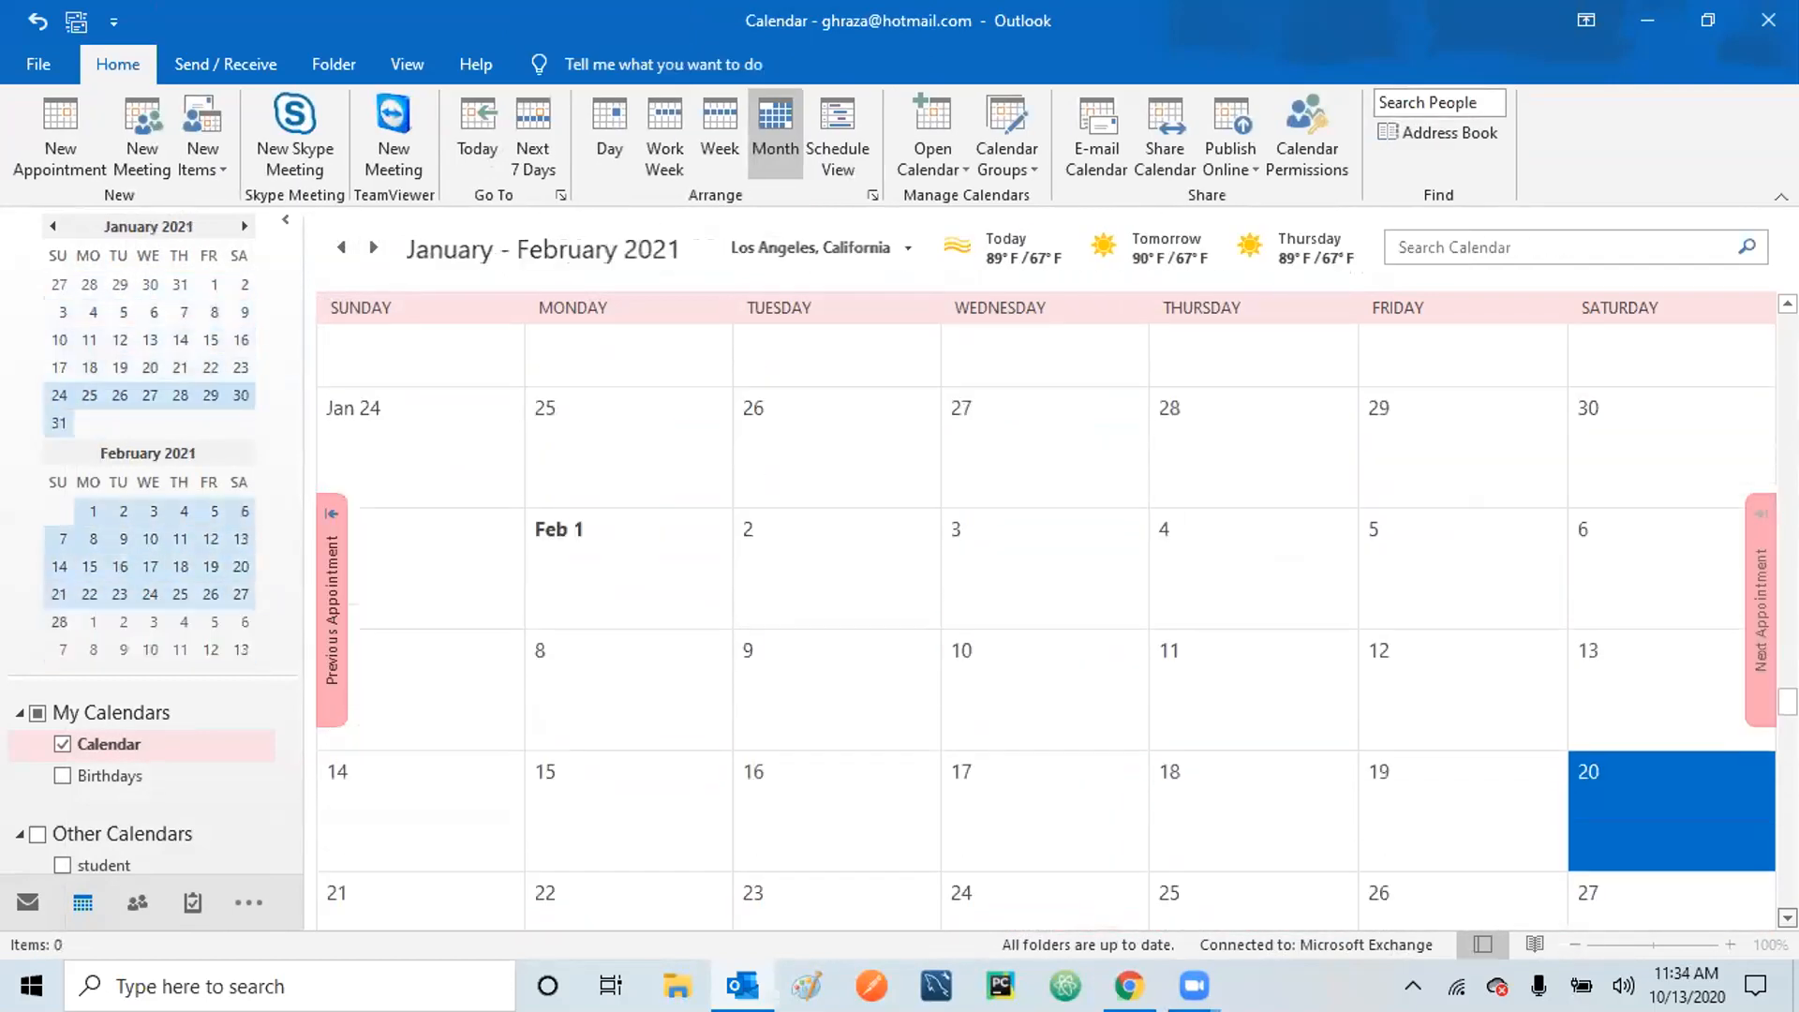
pyautogui.scroll(-3, 1058, 633)
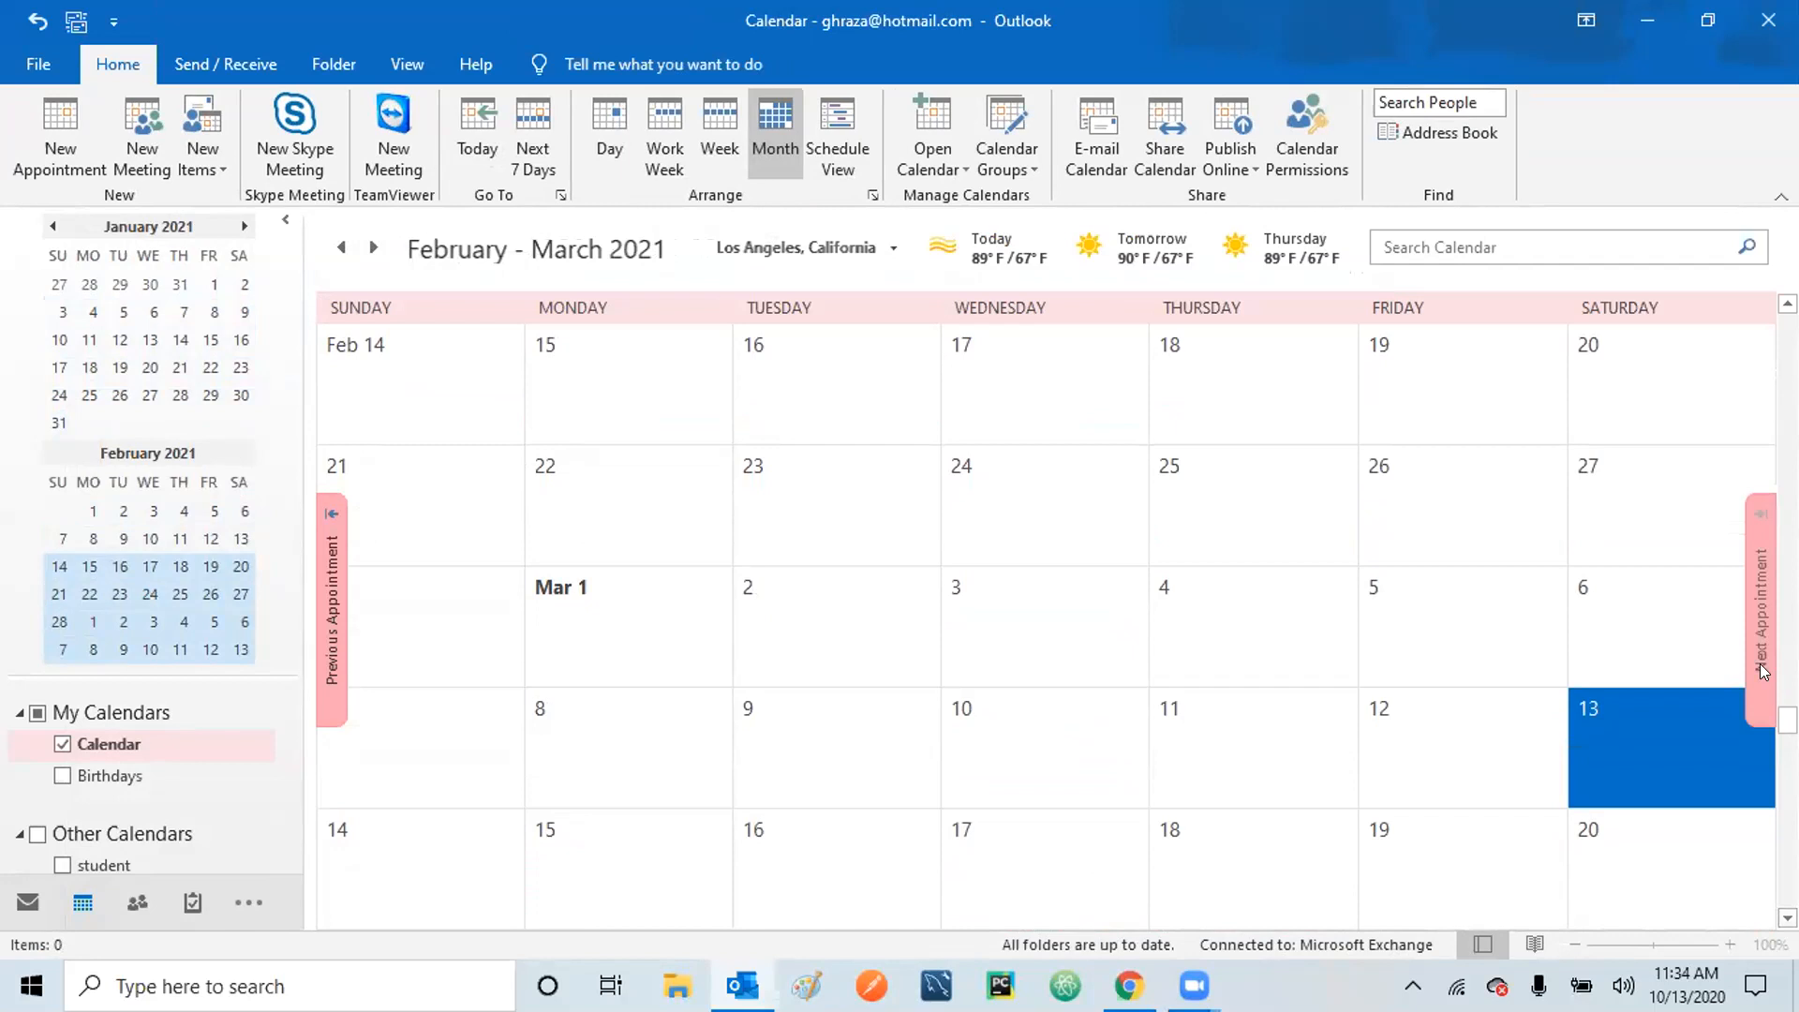
pyautogui.click(1765, 375)
pyautogui.click(1768, 373)
# Open the December 19 Parents Teacher meeting, choosing the entire series.
pyautogui.scroll(5, 1768, 375)
pyautogui.scroll(4, 1677, 450)
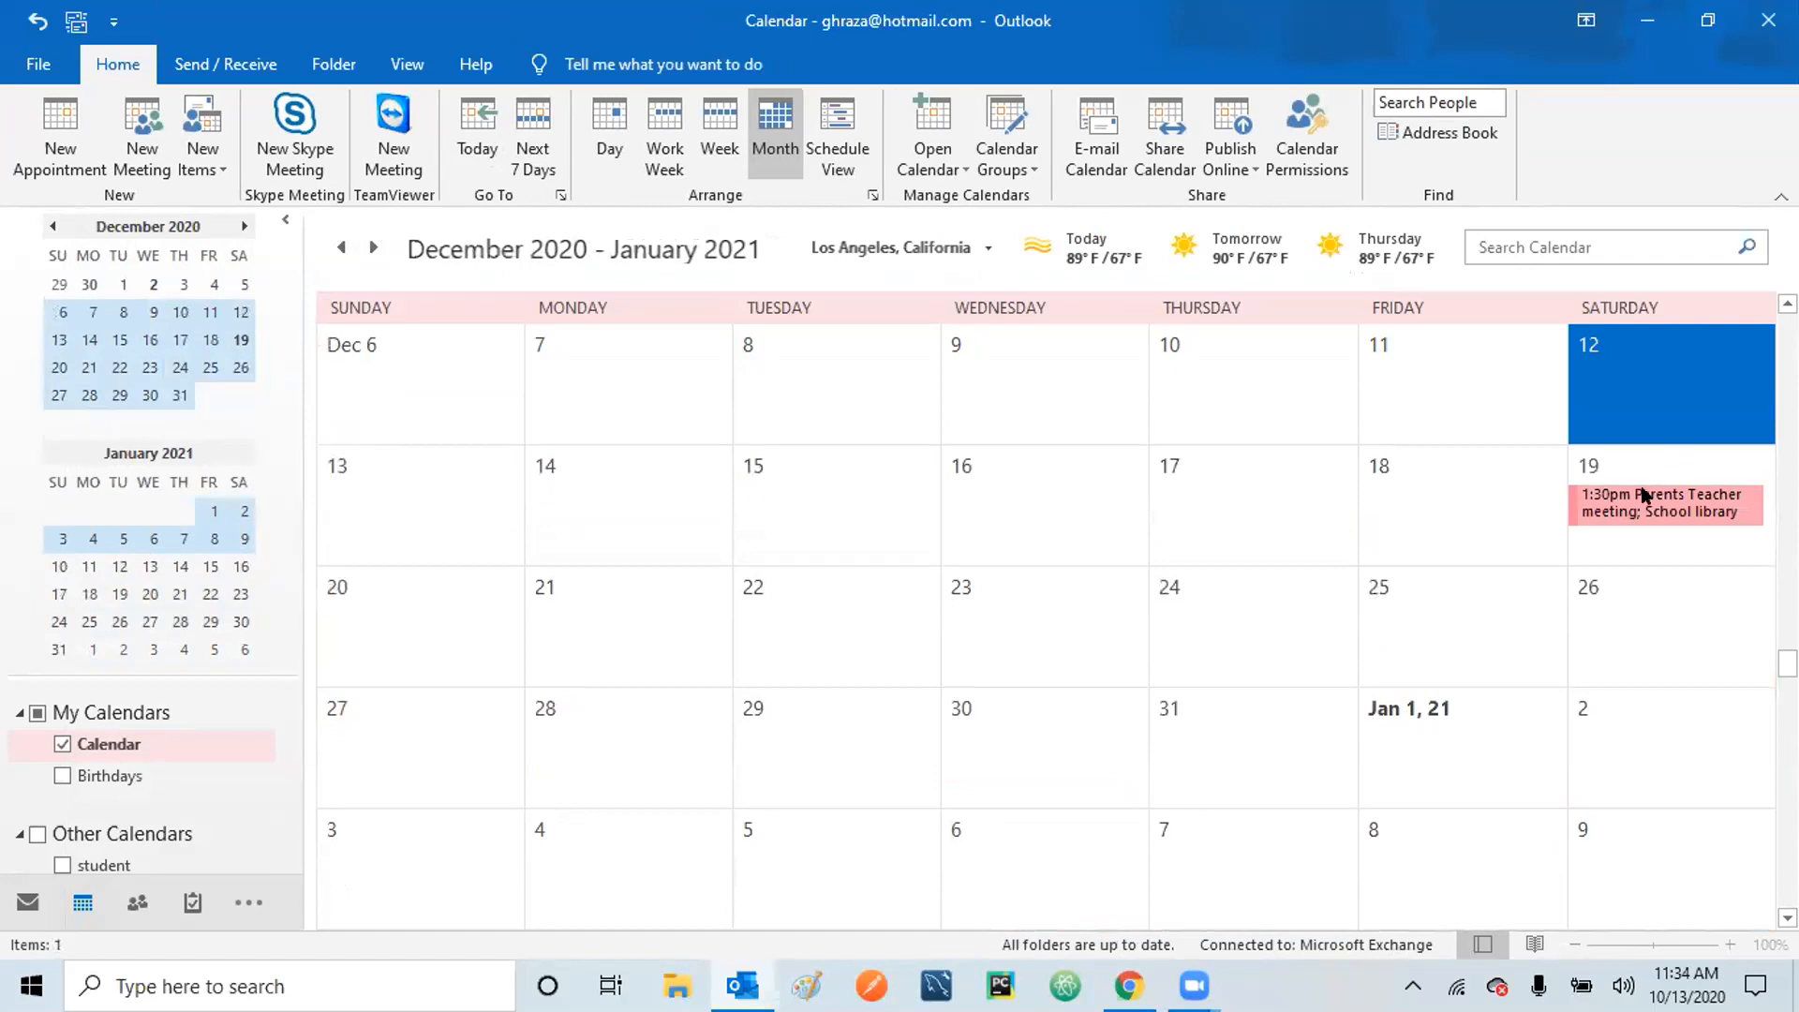
pyautogui.doubleClick(1646, 495)
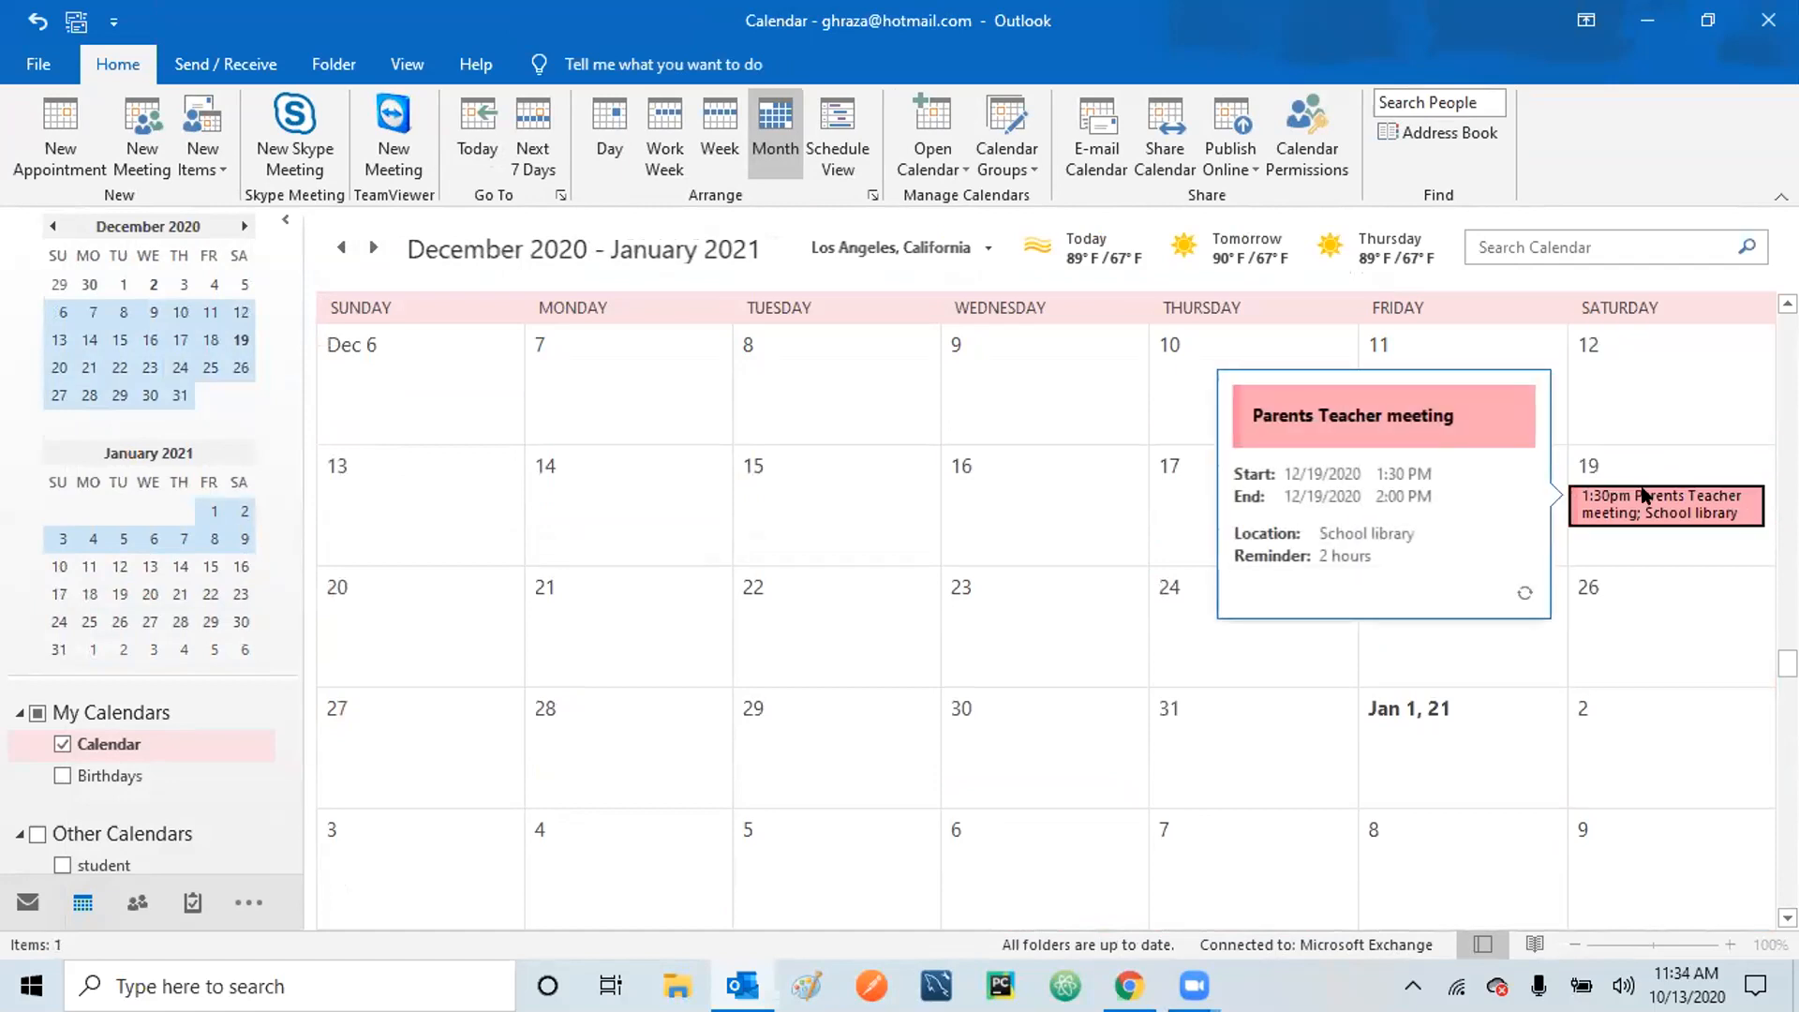
pyautogui.click(849, 516)
# Open the whole series and look through the reminder list, leaving it at 2 hours.
pyautogui.click(848, 557)
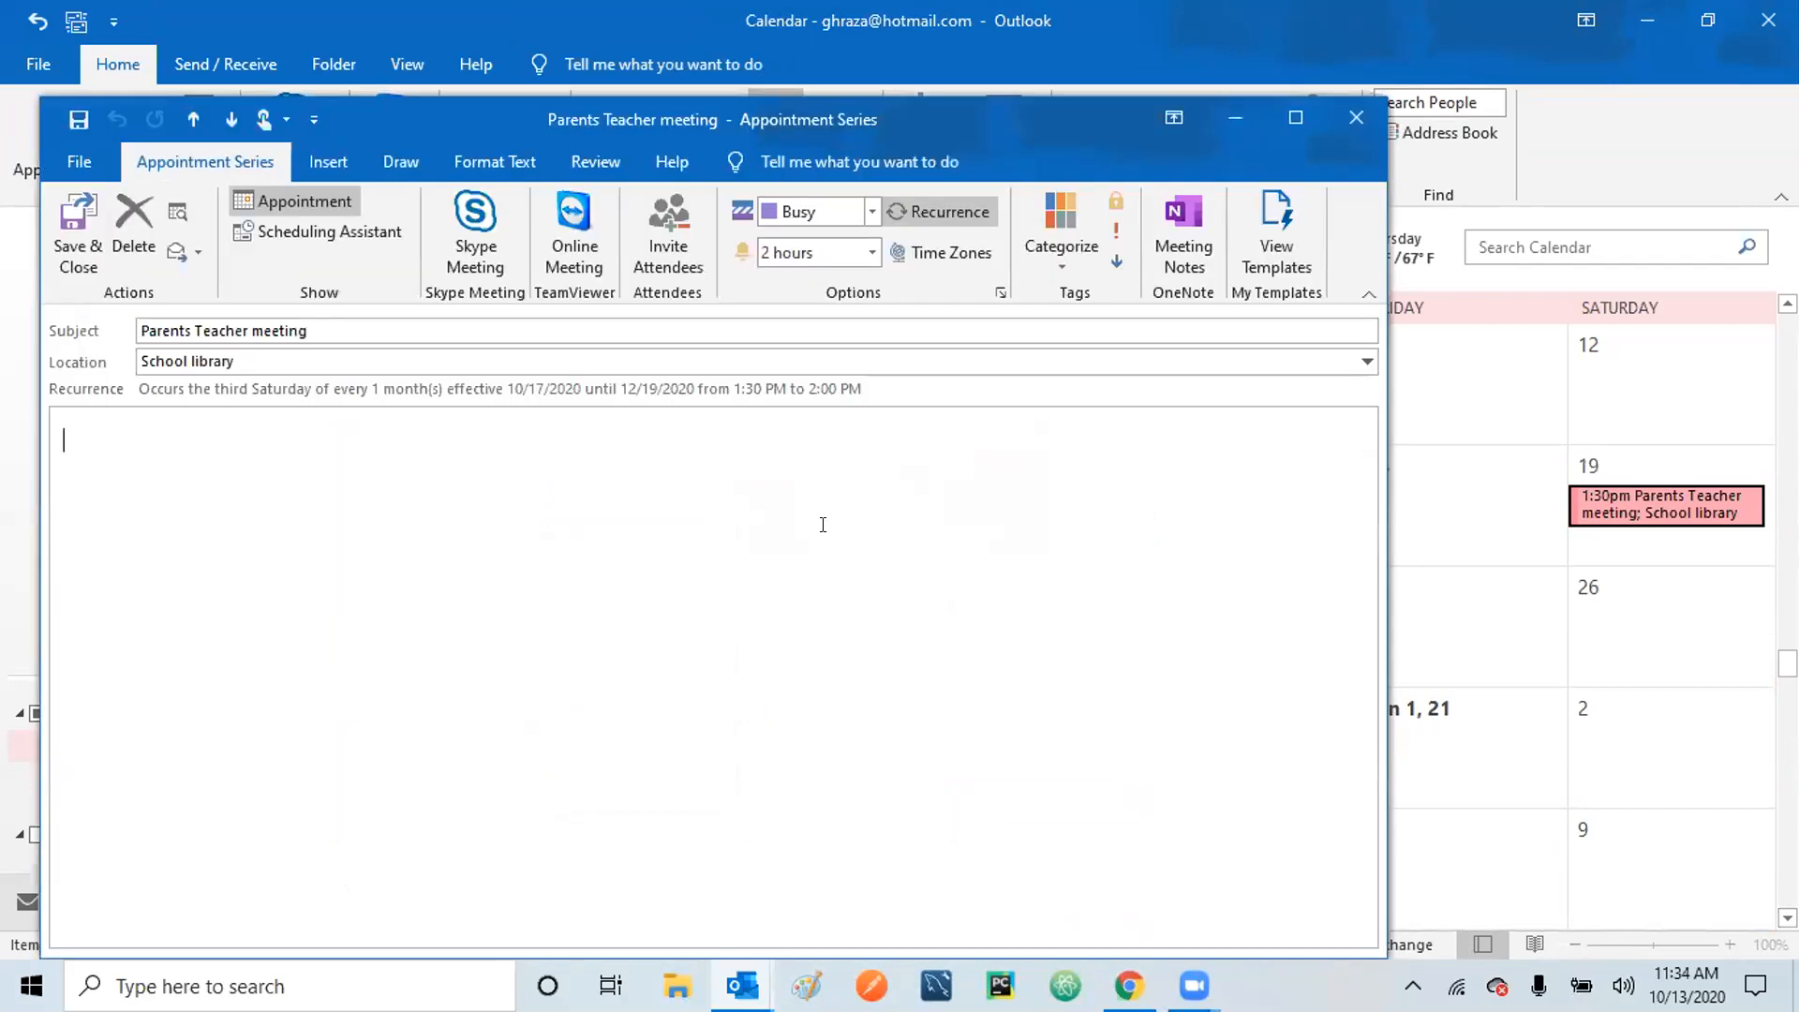
pyautogui.click(871, 250)
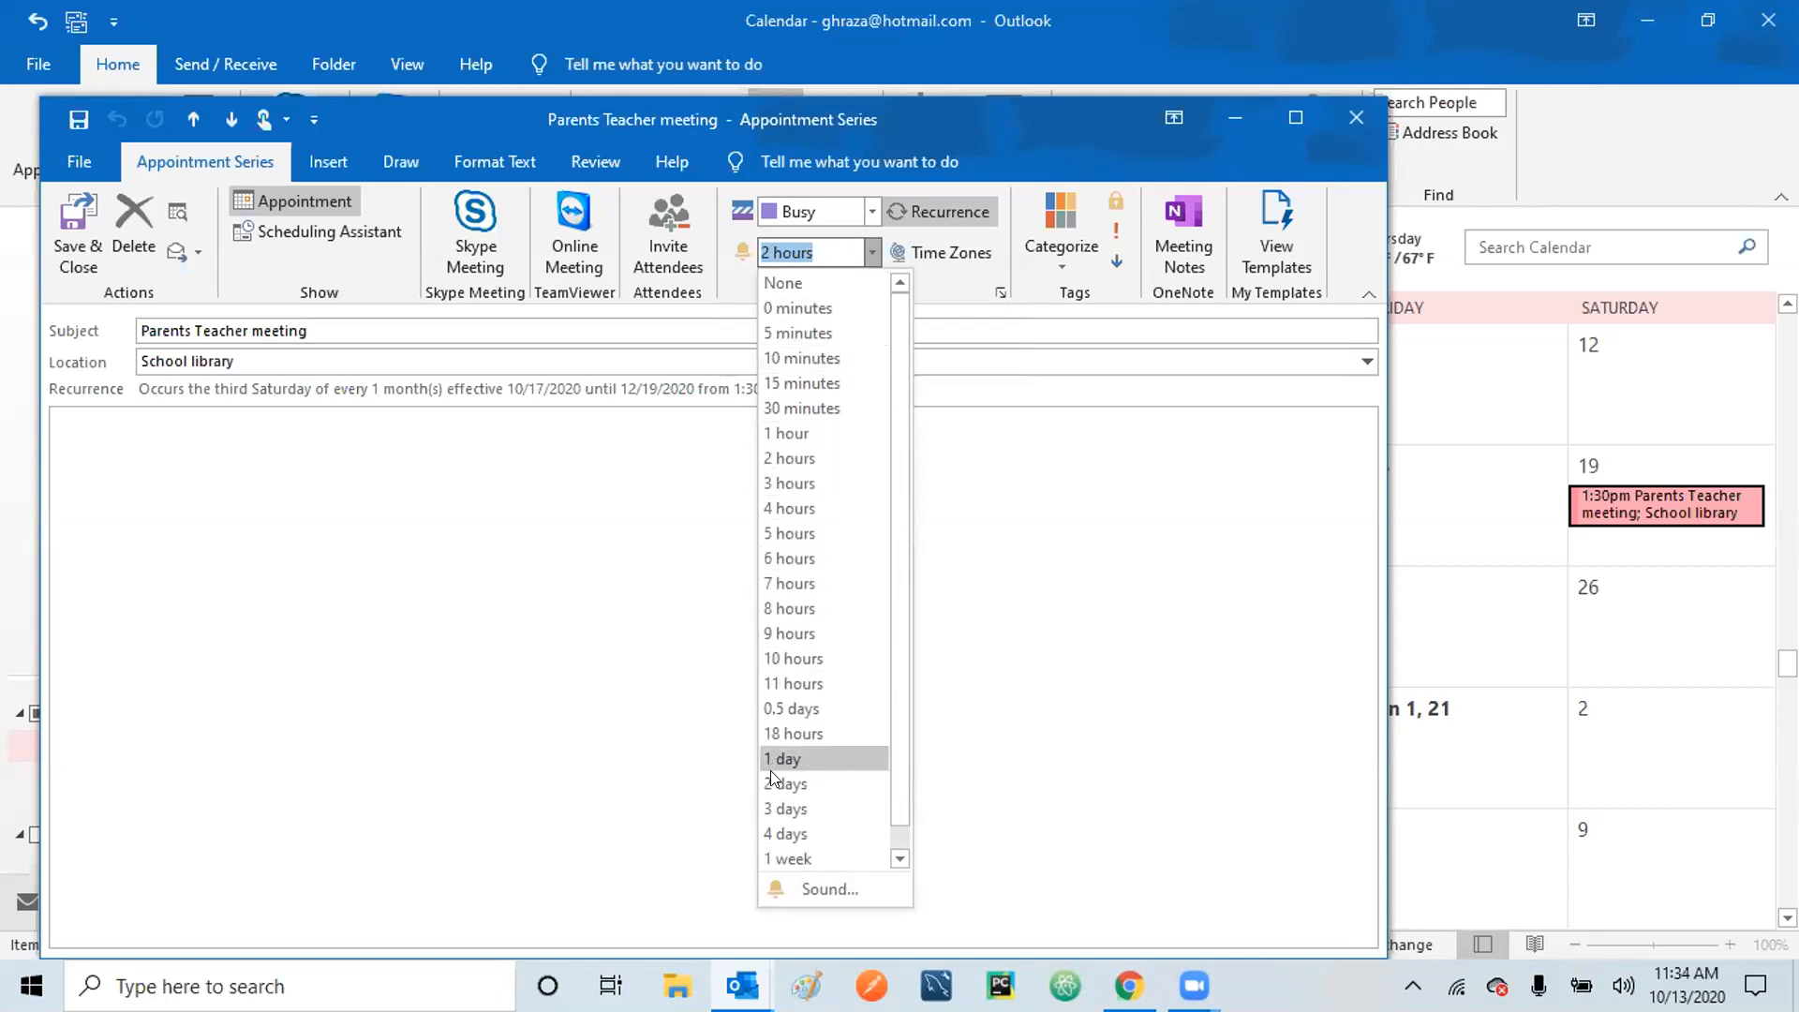
pyautogui.click(899, 858)
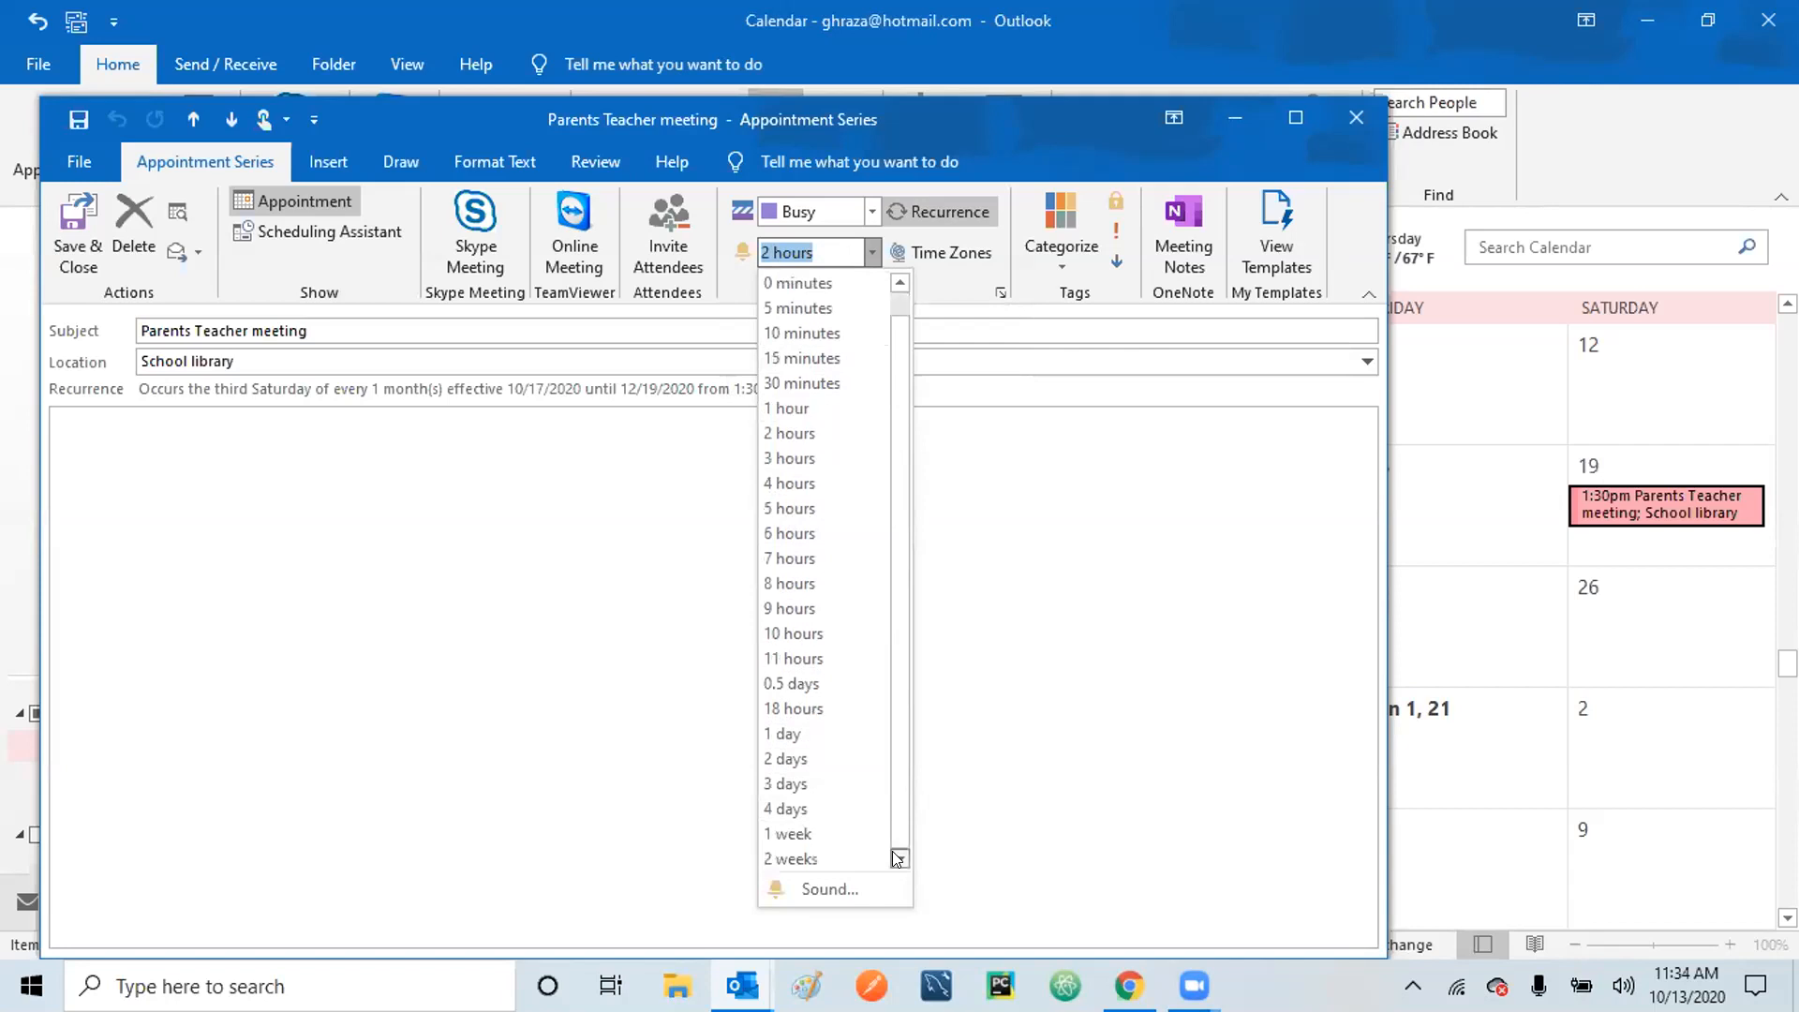
pyautogui.click(900, 284)
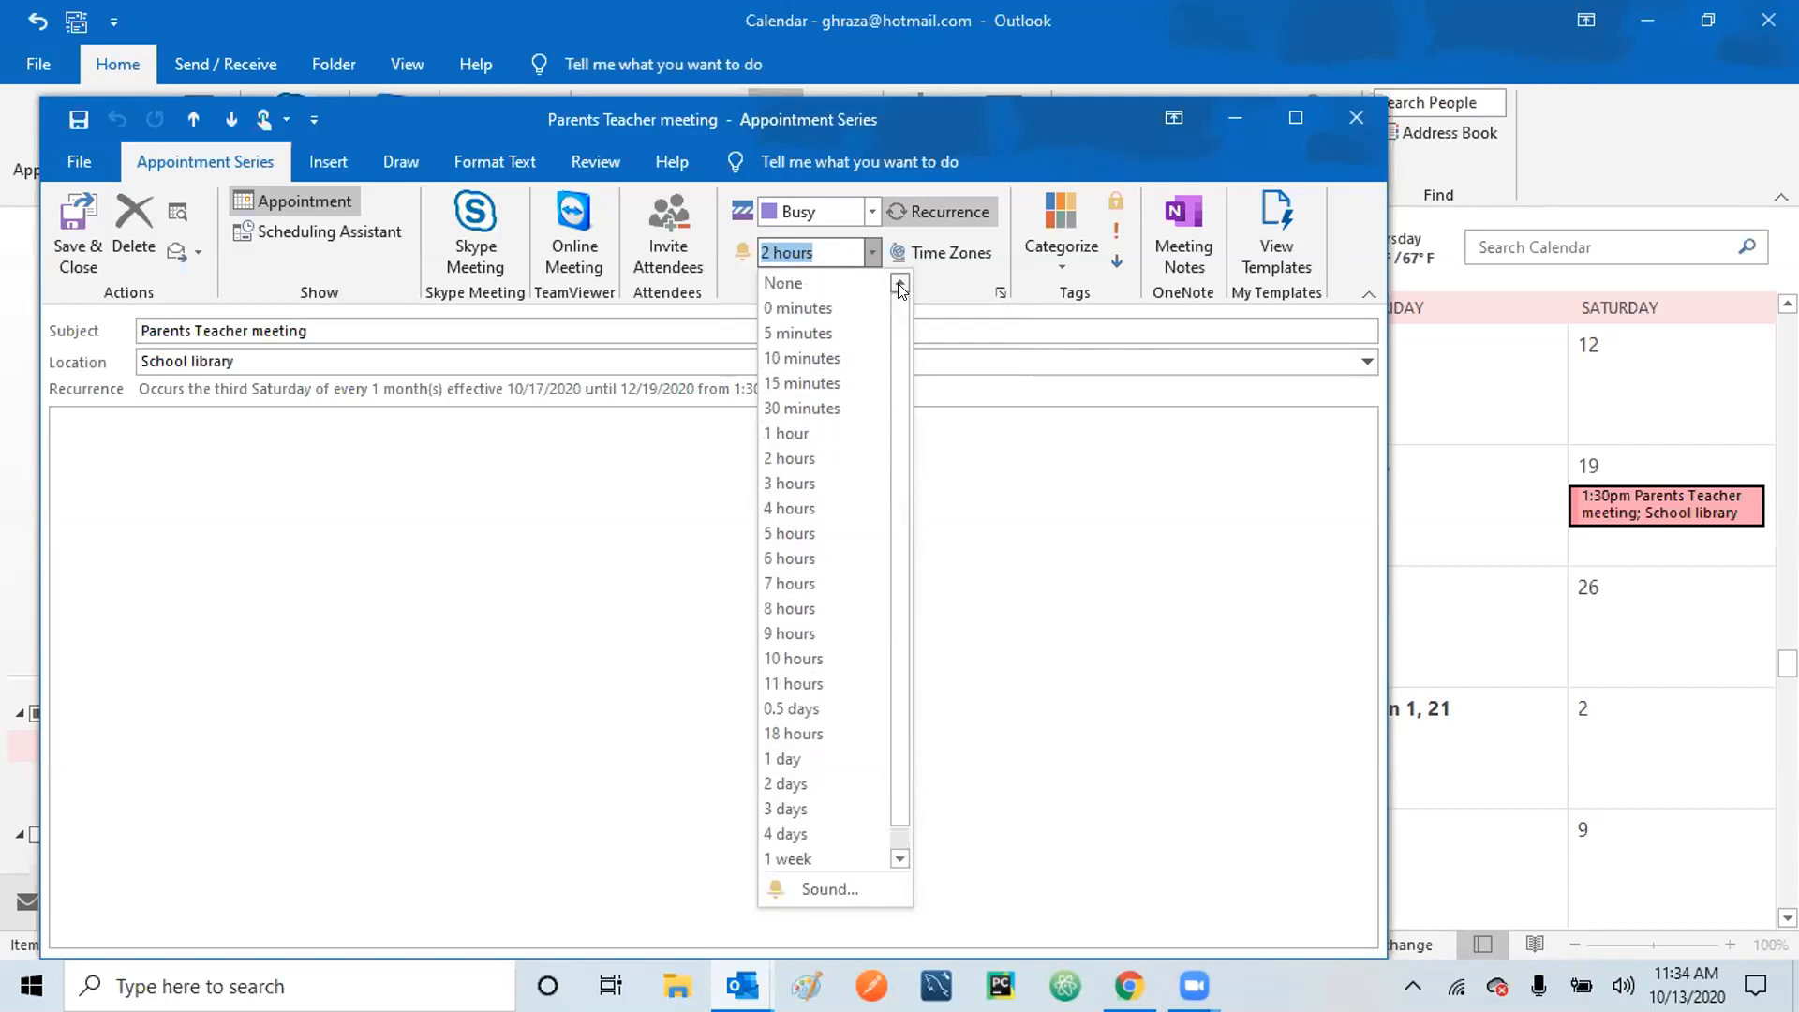
pyautogui.click(1070, 528)
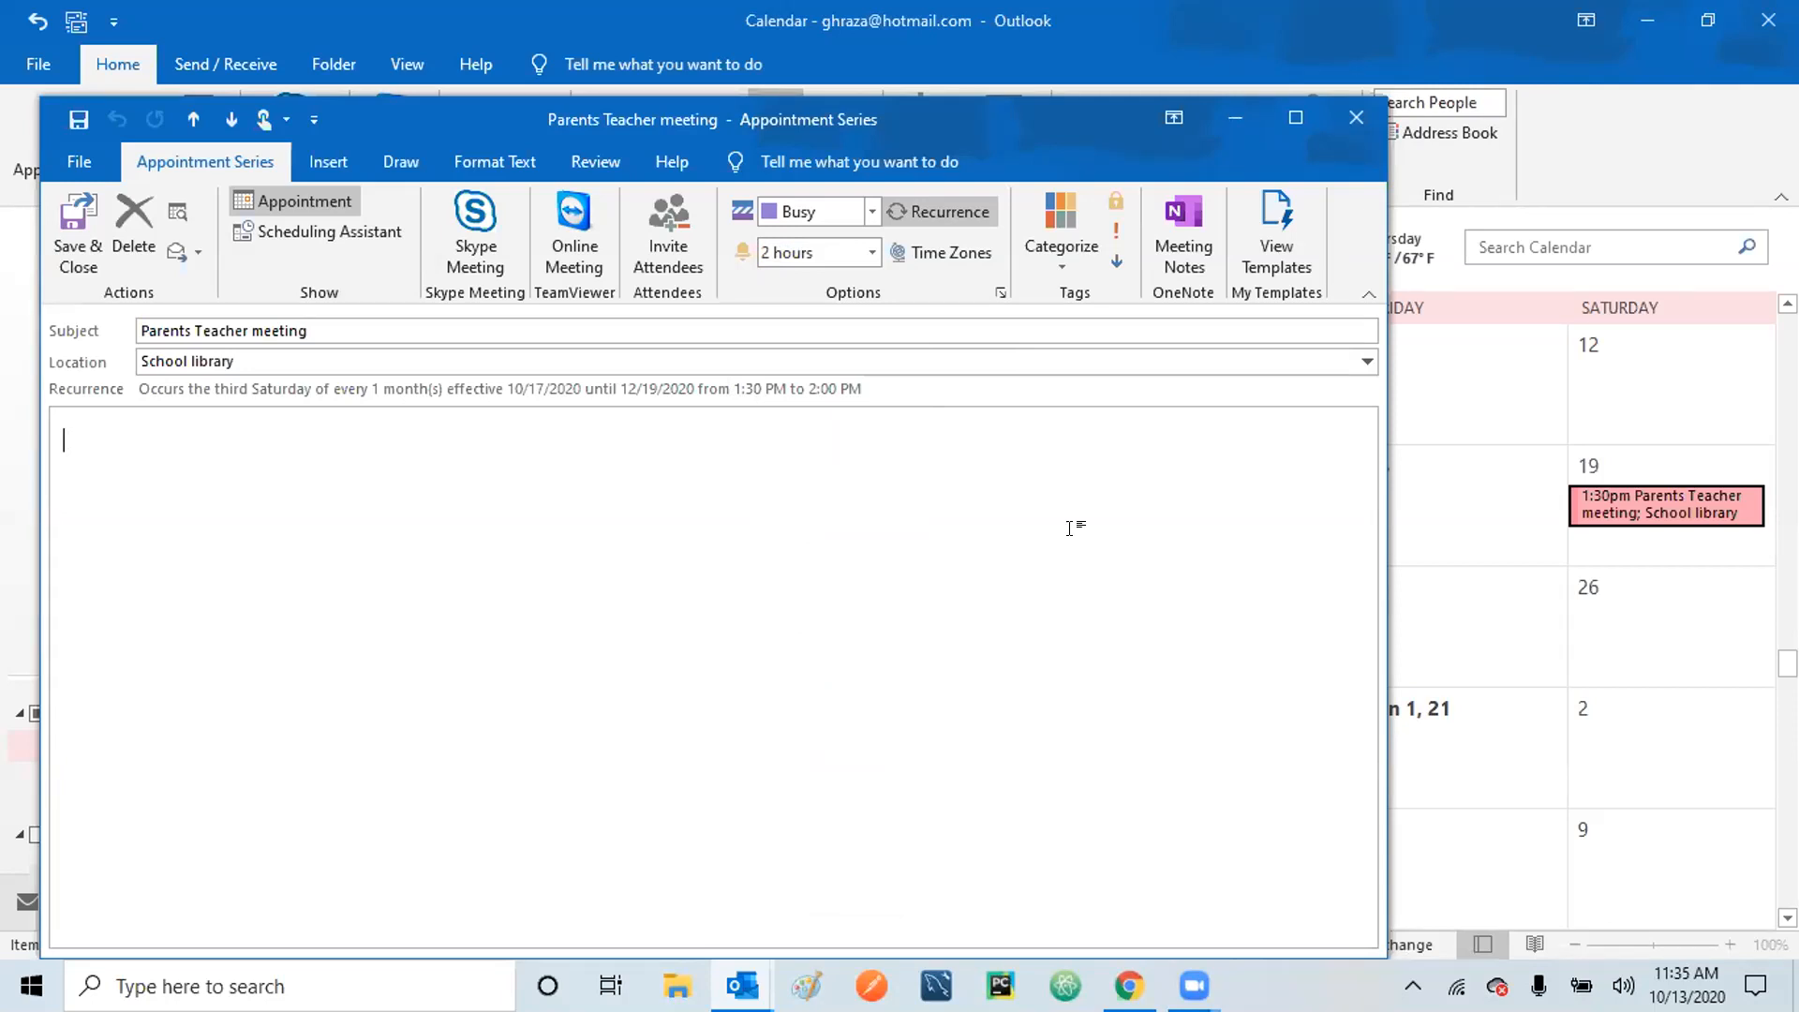
# Dismiss a ribbon context menu and minimize the Appointment Series window.
pyautogui.rightClick(934, 244)
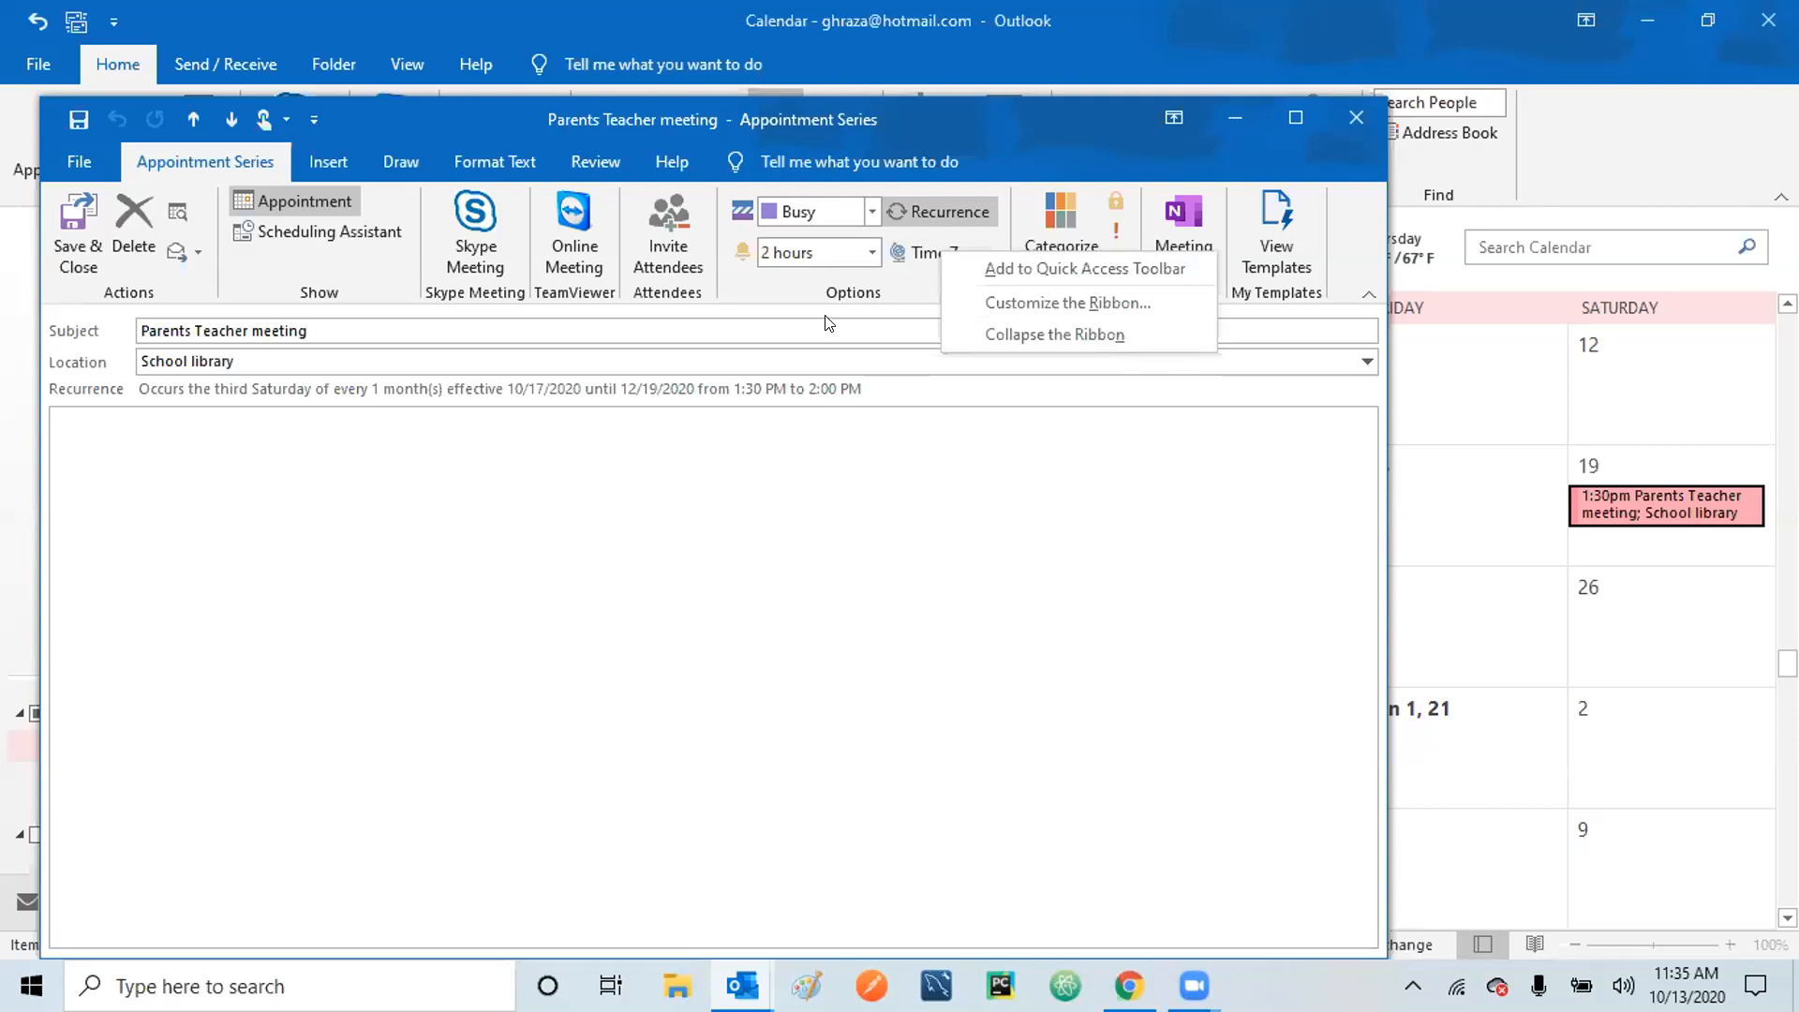
pyautogui.click(975, 582)
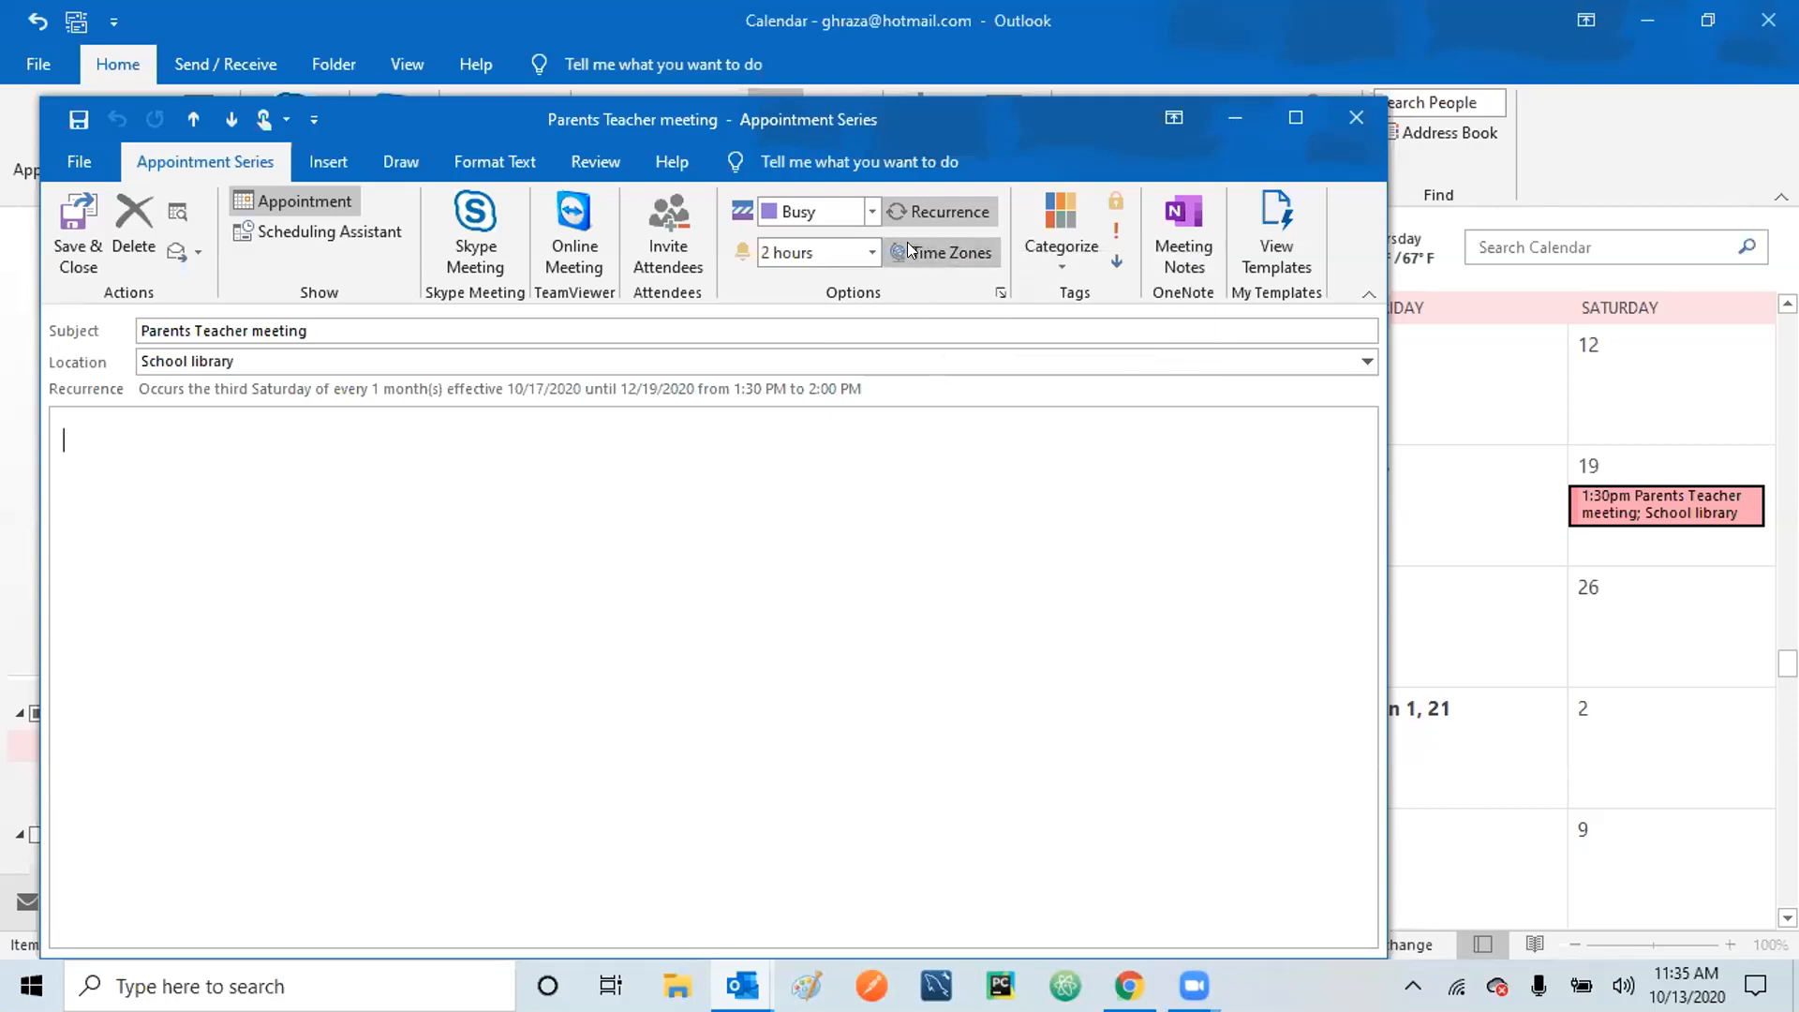
pyautogui.click(1243, 116)
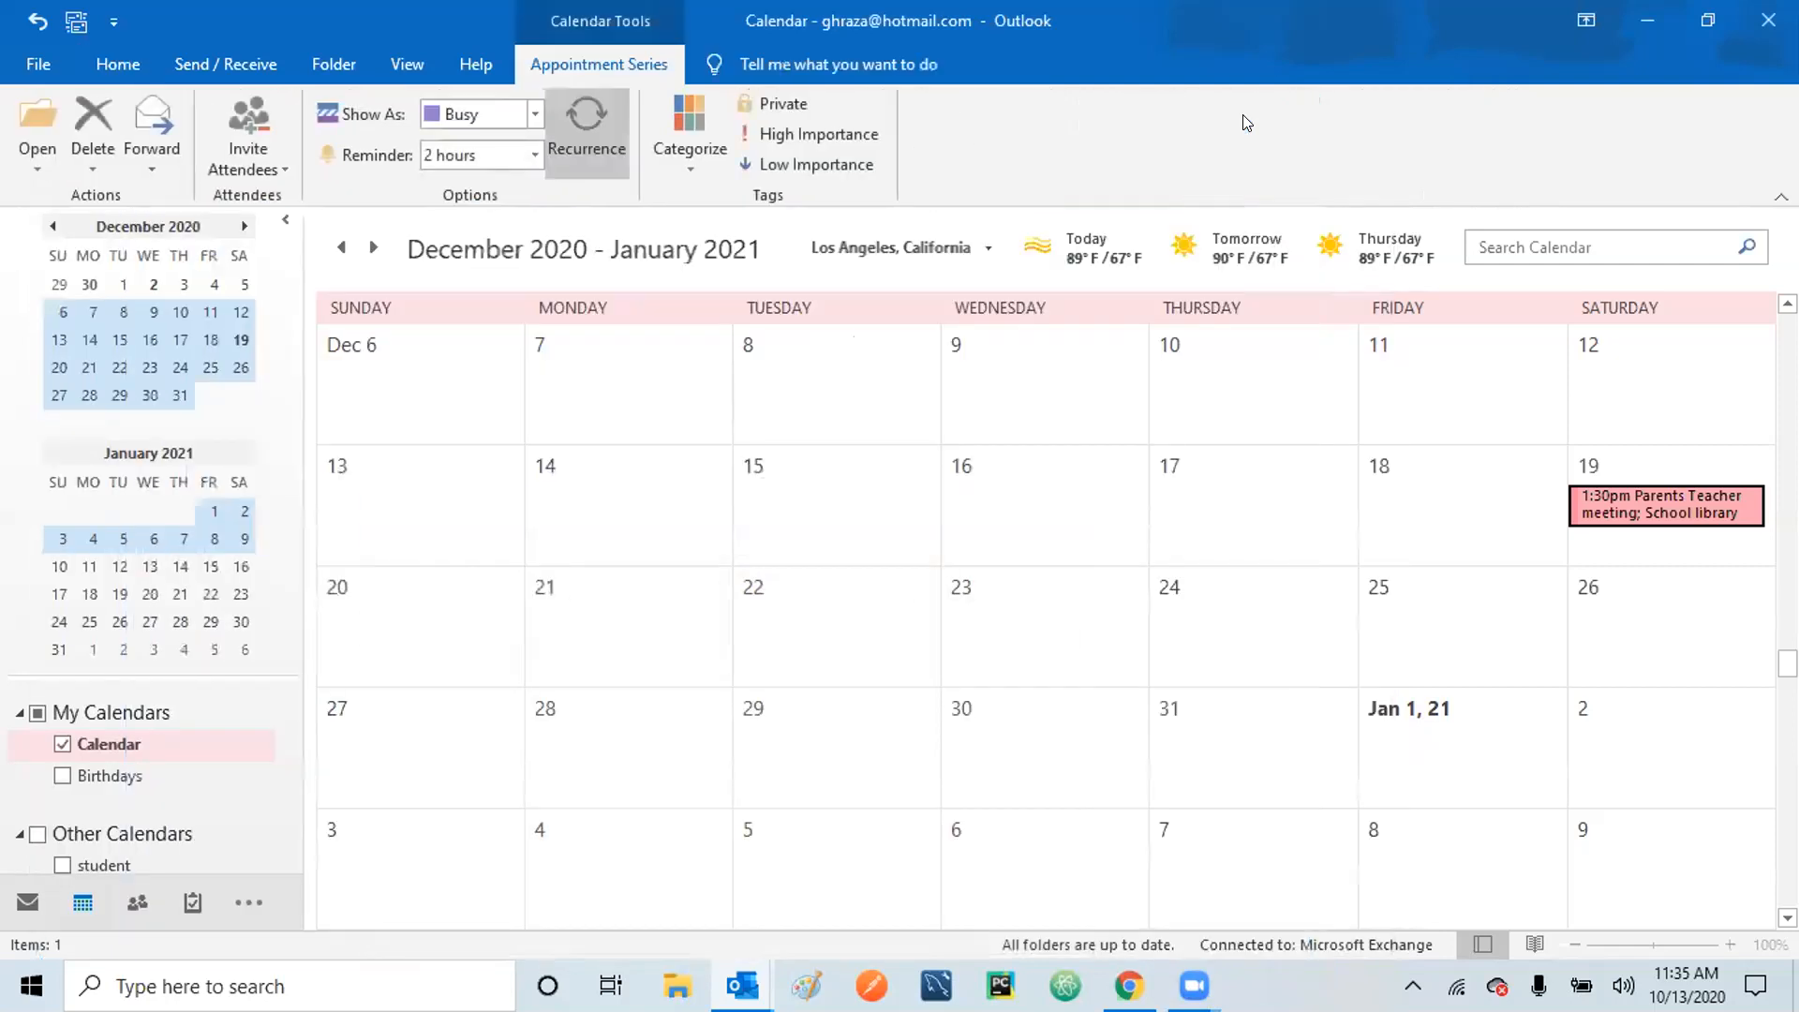
# Remove the recurrence from the Parents Teacher meeting series so it happens only once.
pyautogui.click(594, 113)
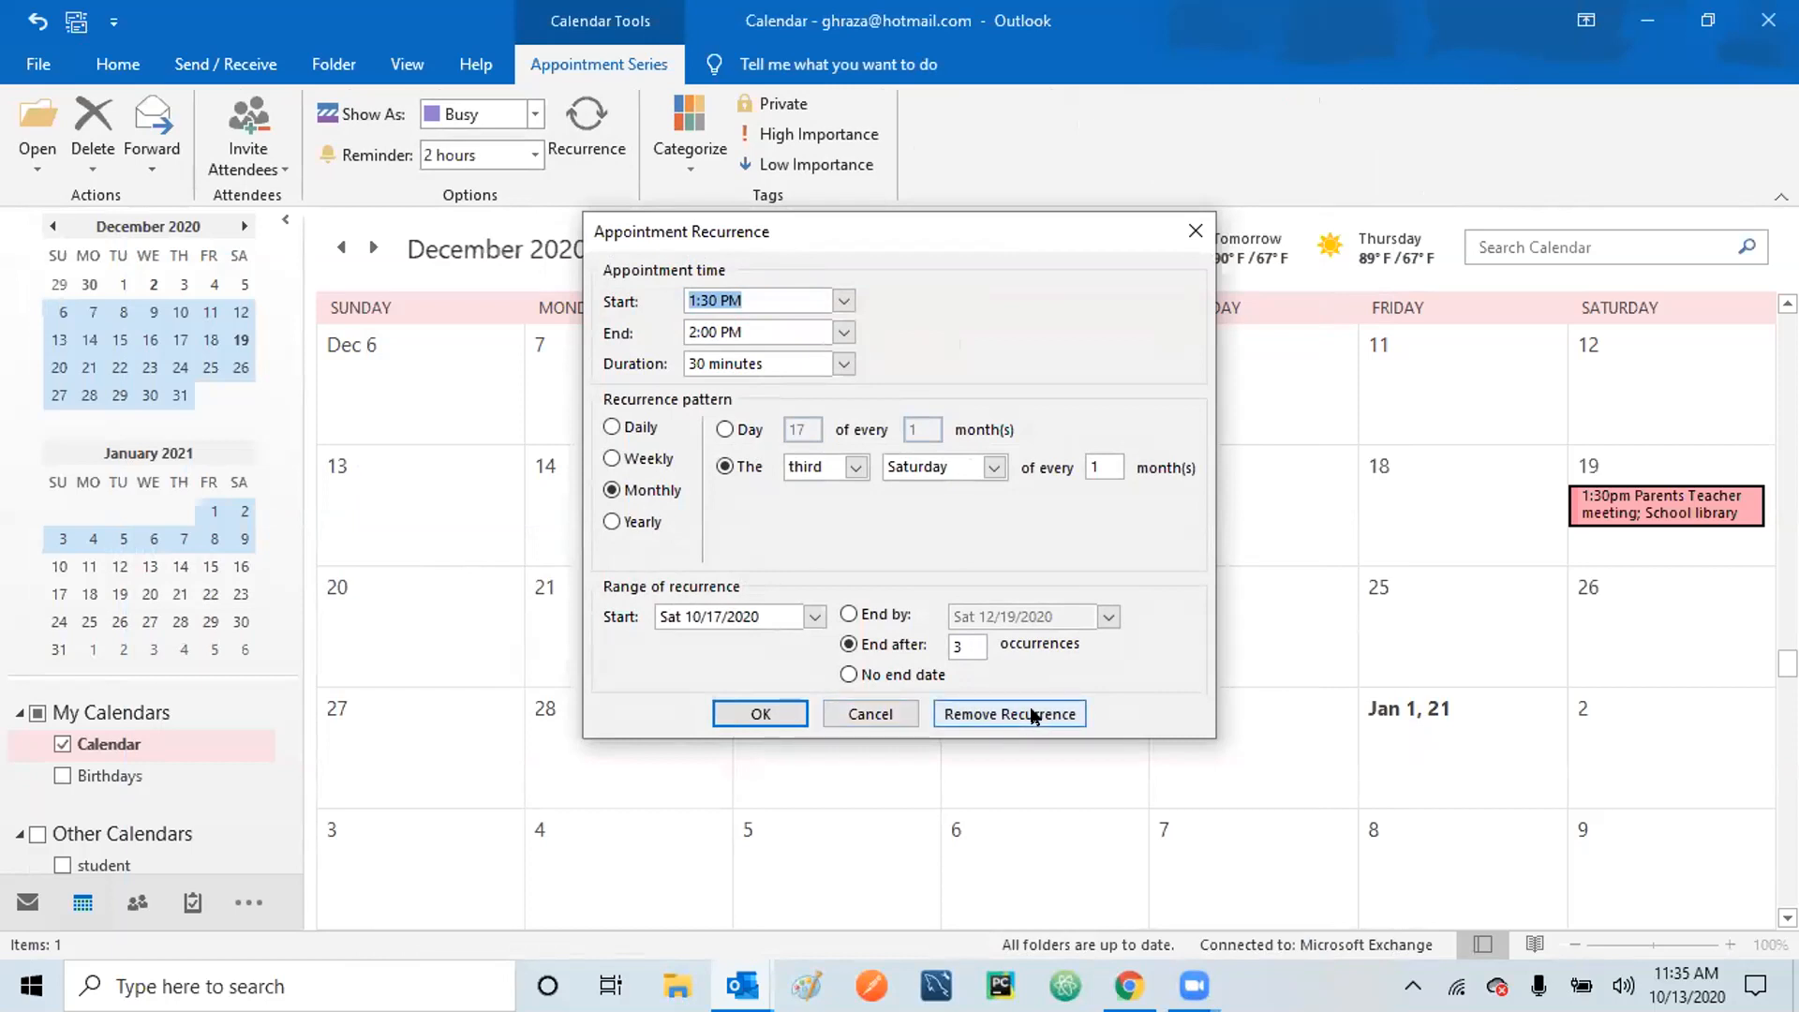
pyautogui.click(1033, 715)
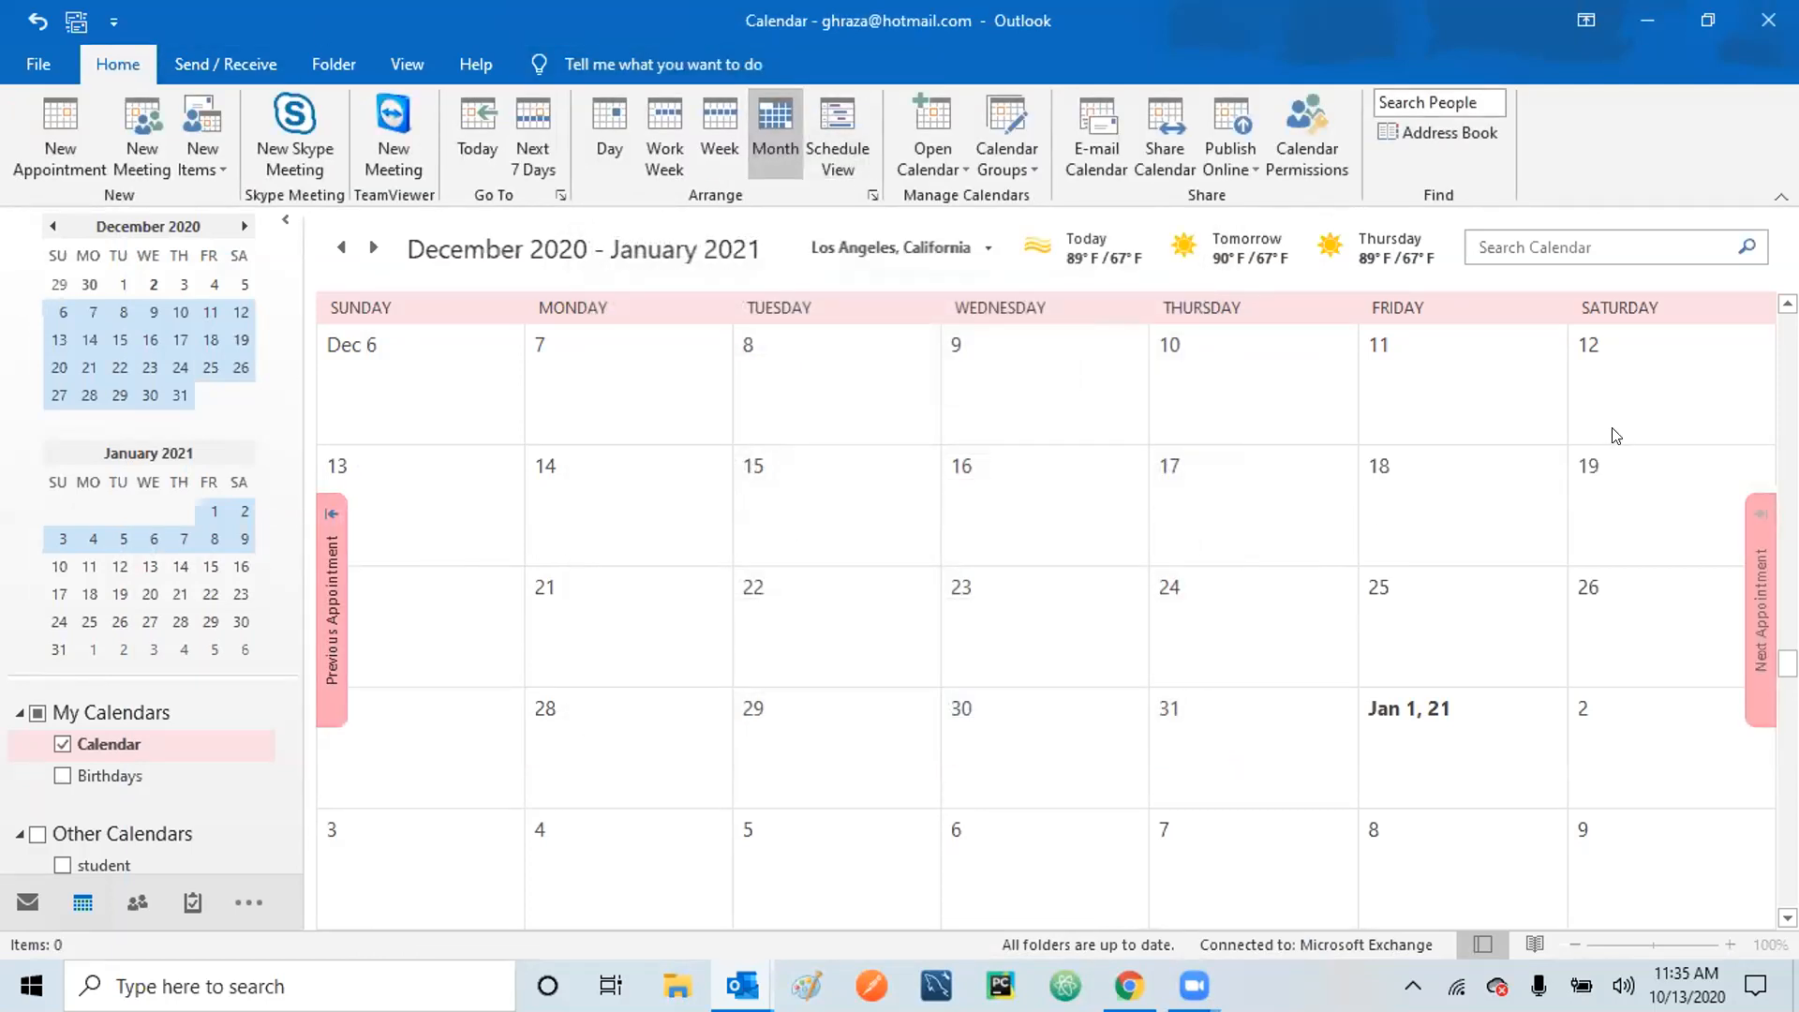
# Scroll back to October 2020 and open the Oct 17 Parents Teacher meeting.
pyautogui.scroll(1, 1046, 609)
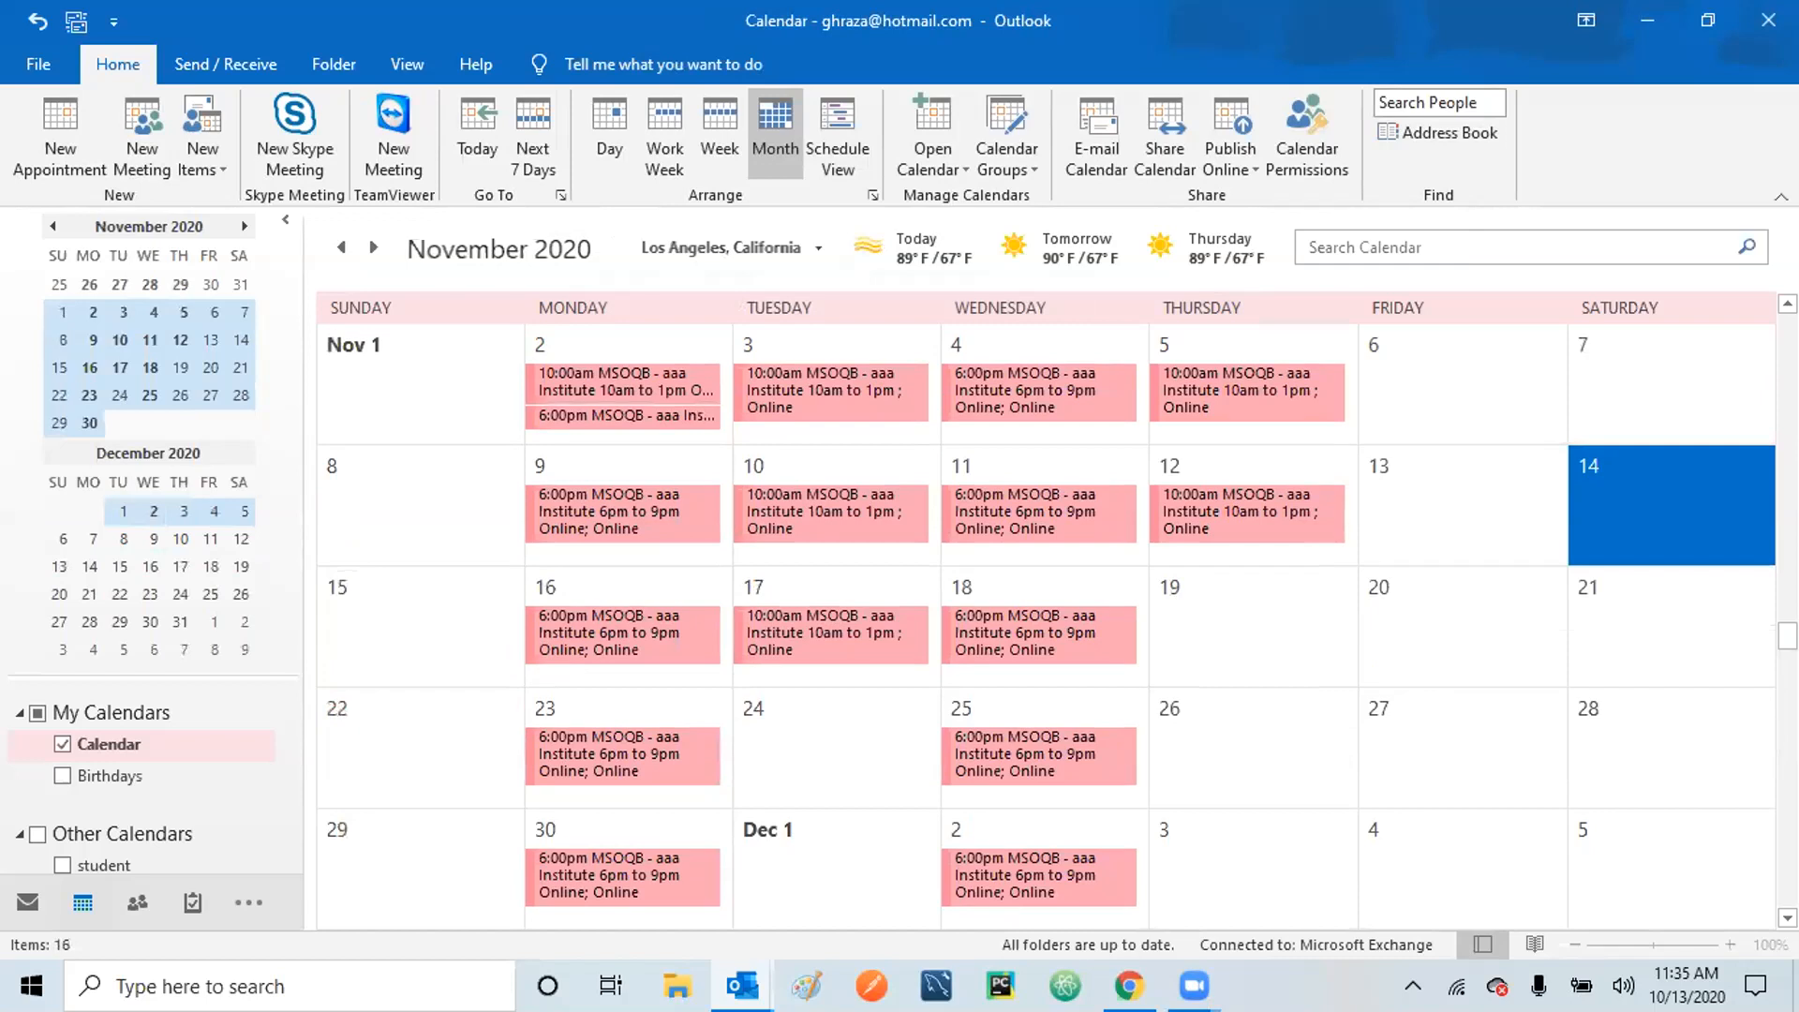
pyautogui.scroll(1, 1612, 600)
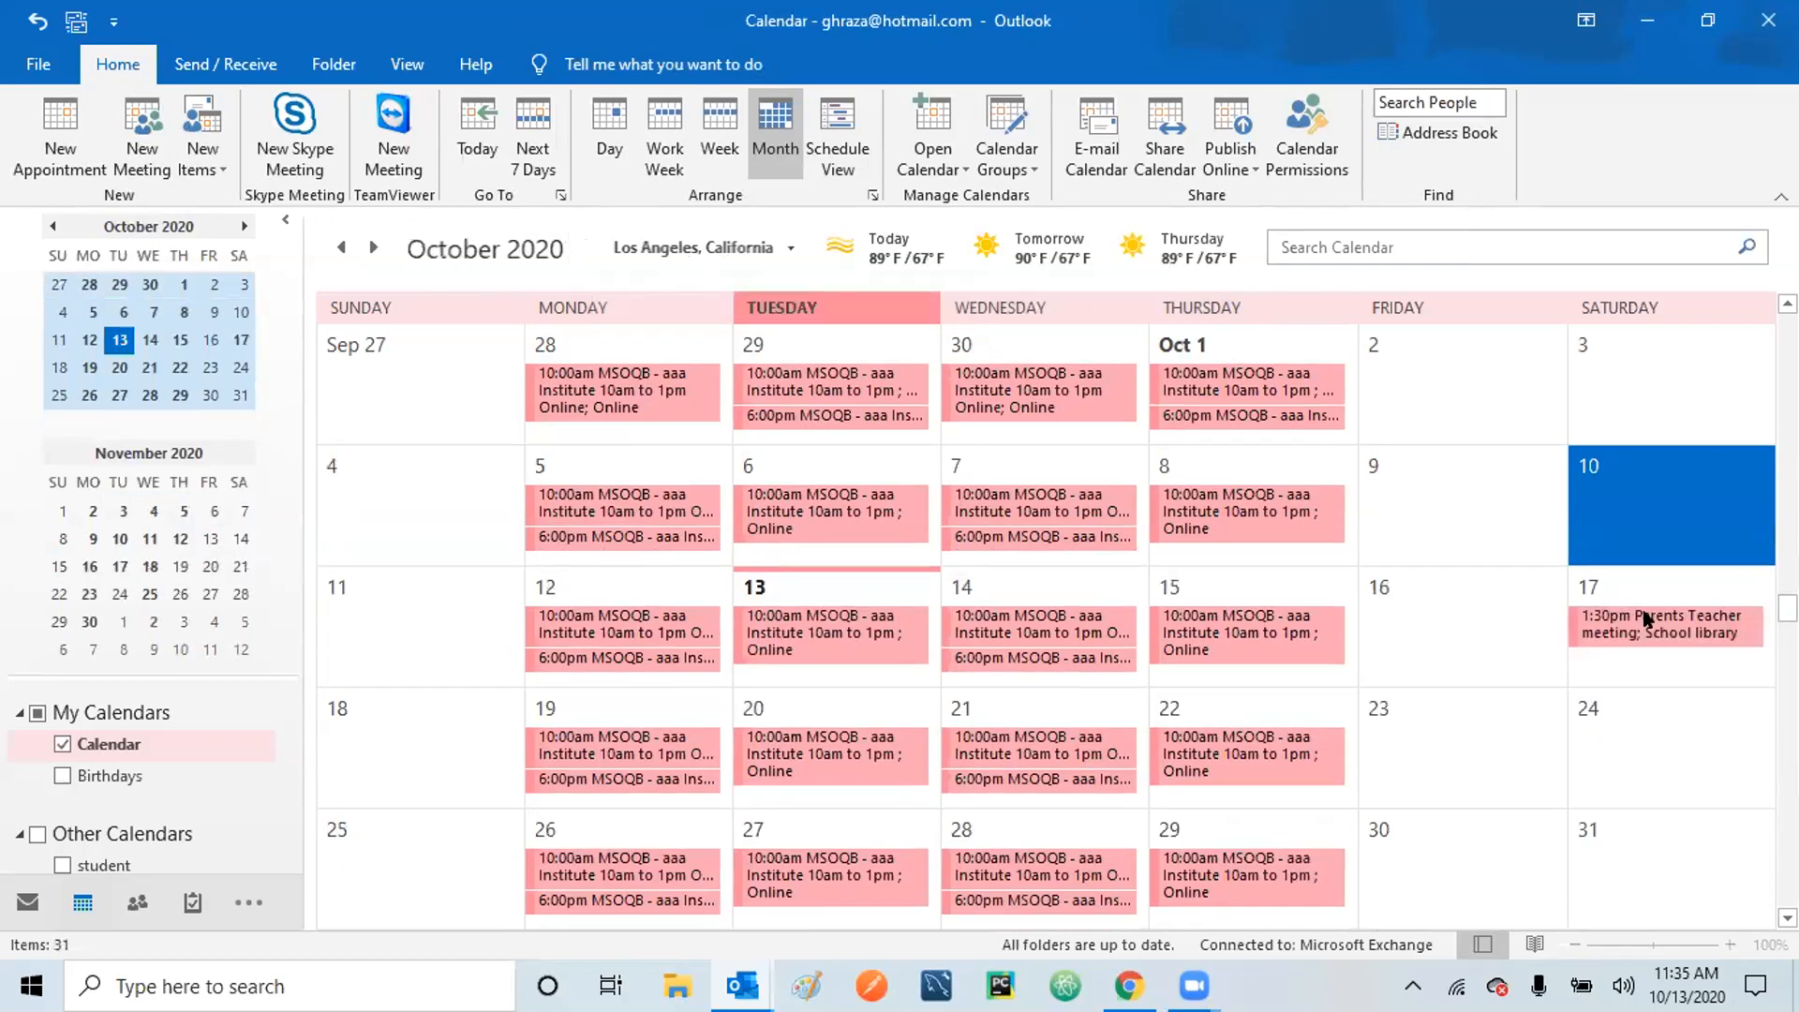
pyautogui.doubleClick(1647, 622)
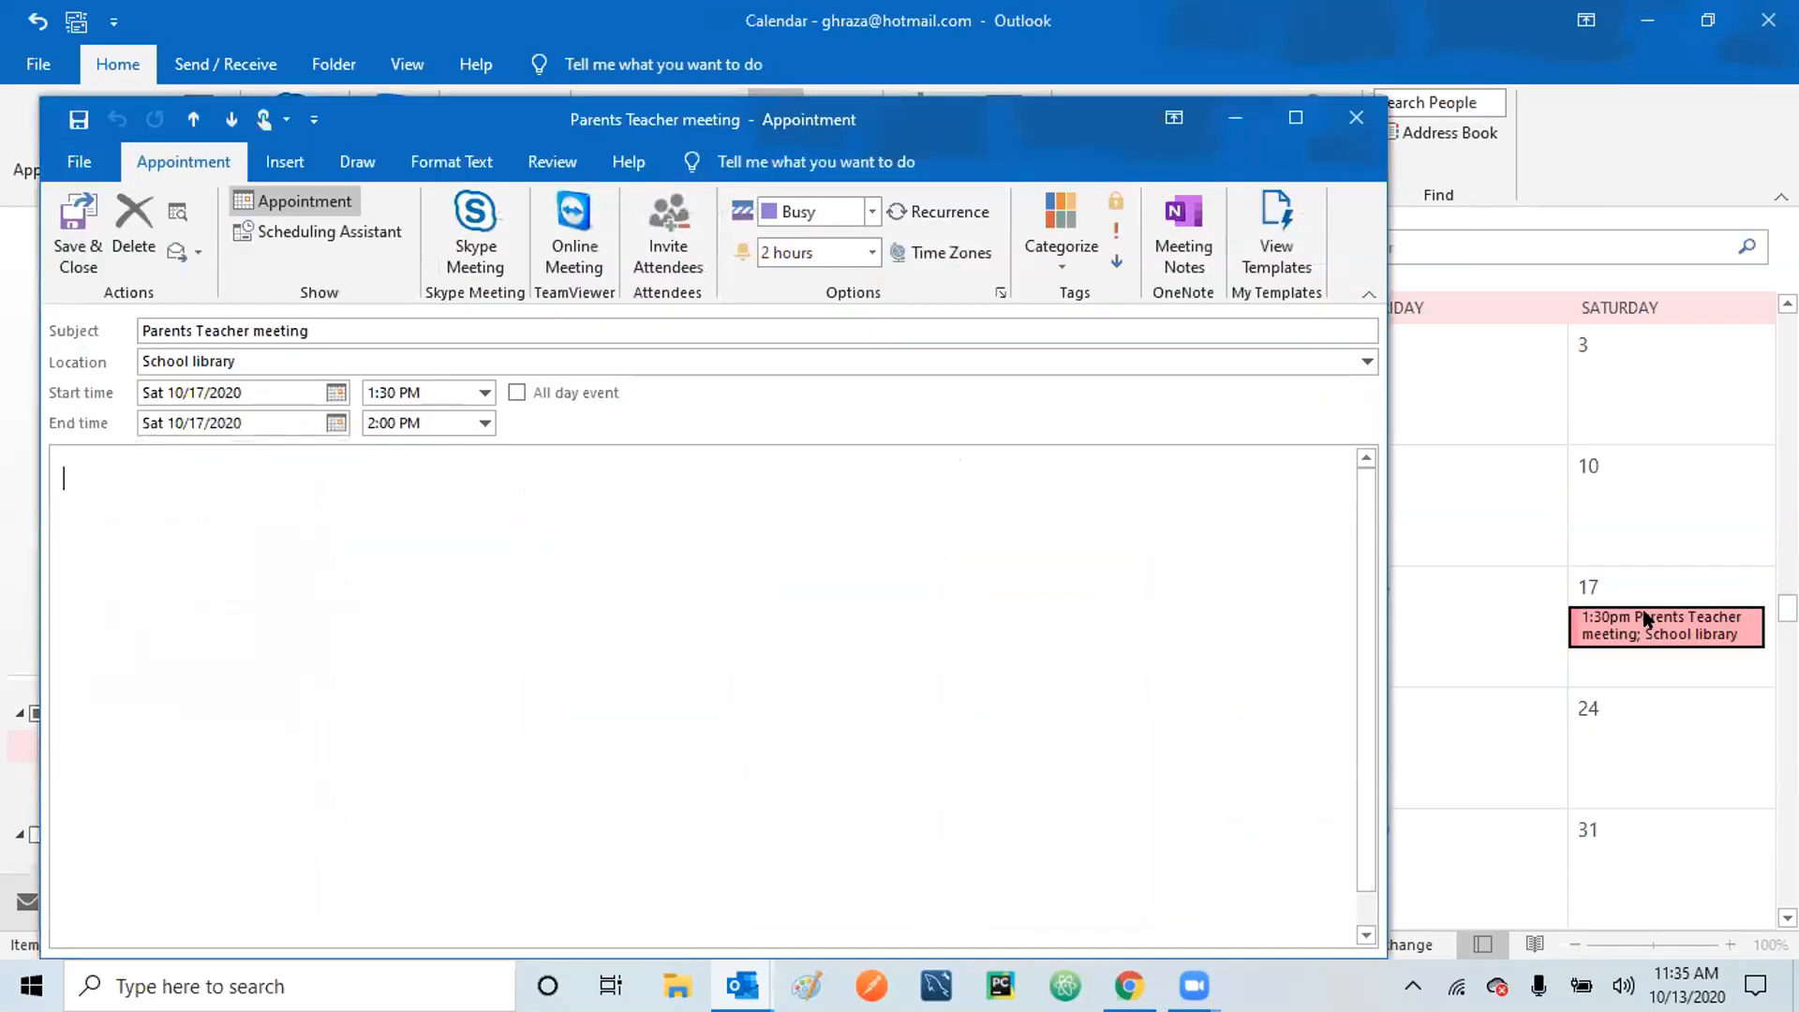
# Show the meeting's time zone fields and expand the start time-zone list.
pyautogui.click(970, 258)
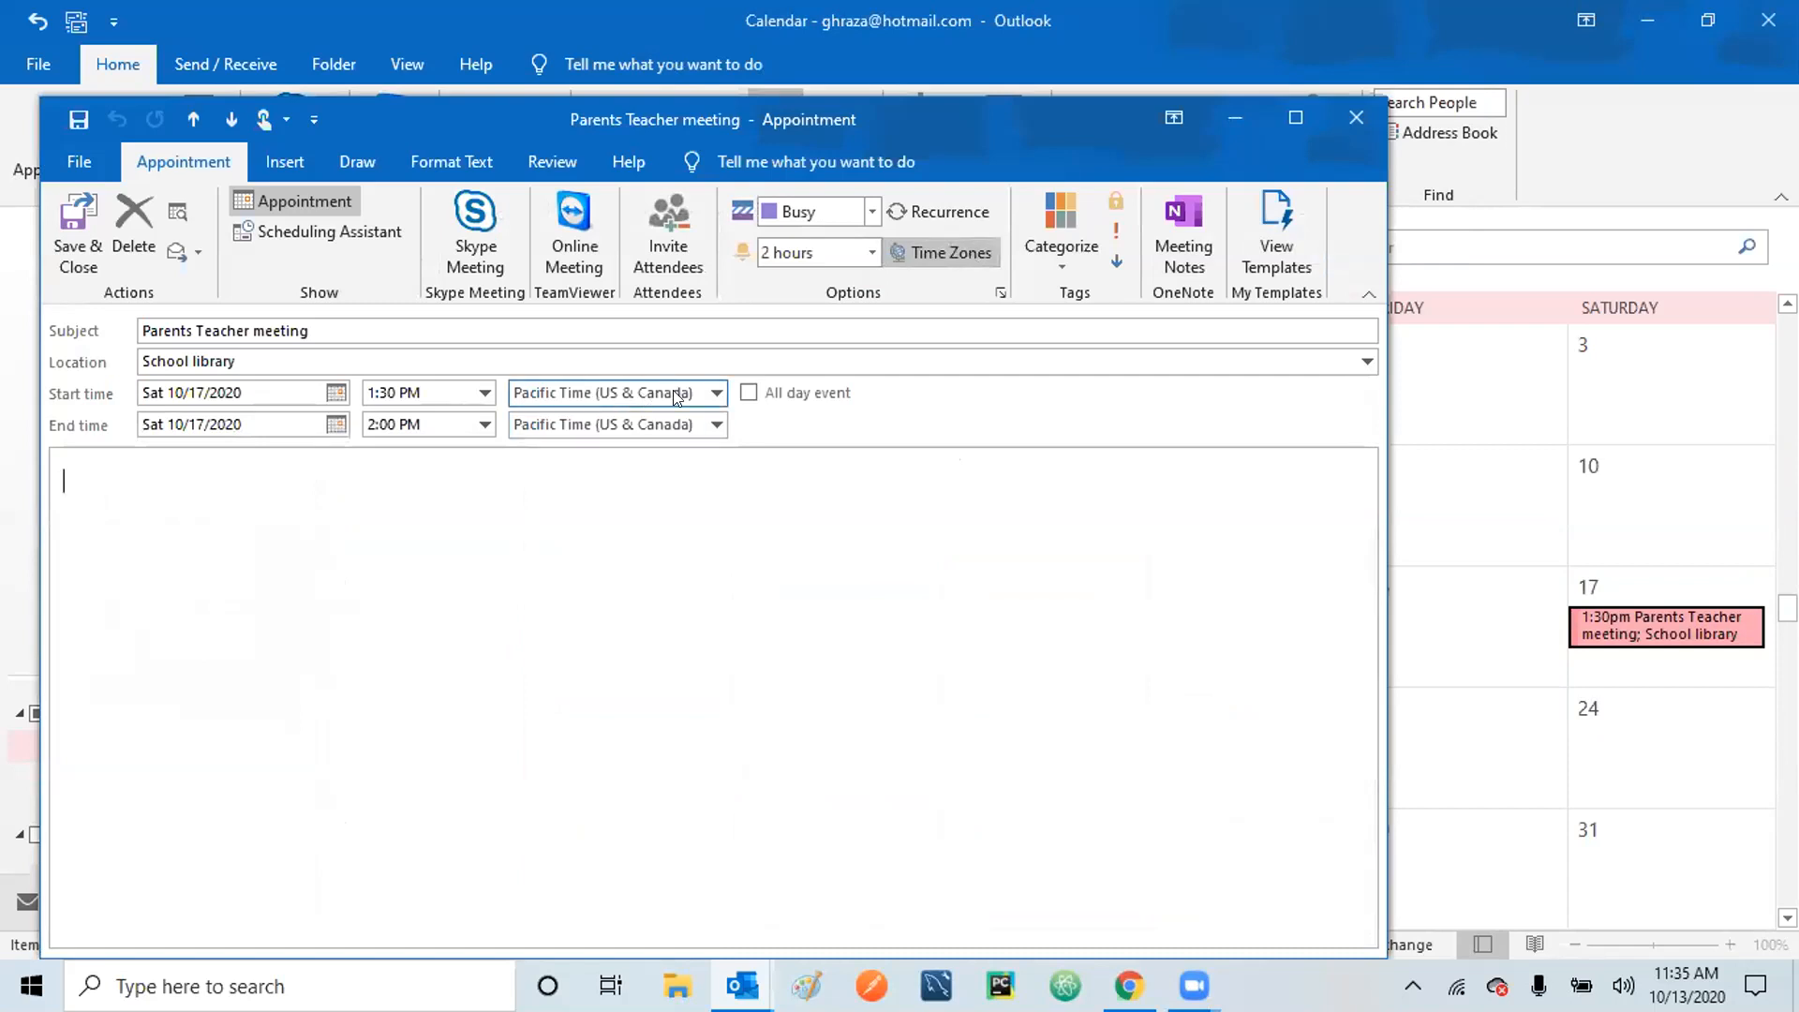
pyautogui.click(675, 569)
pyautogui.click(719, 393)
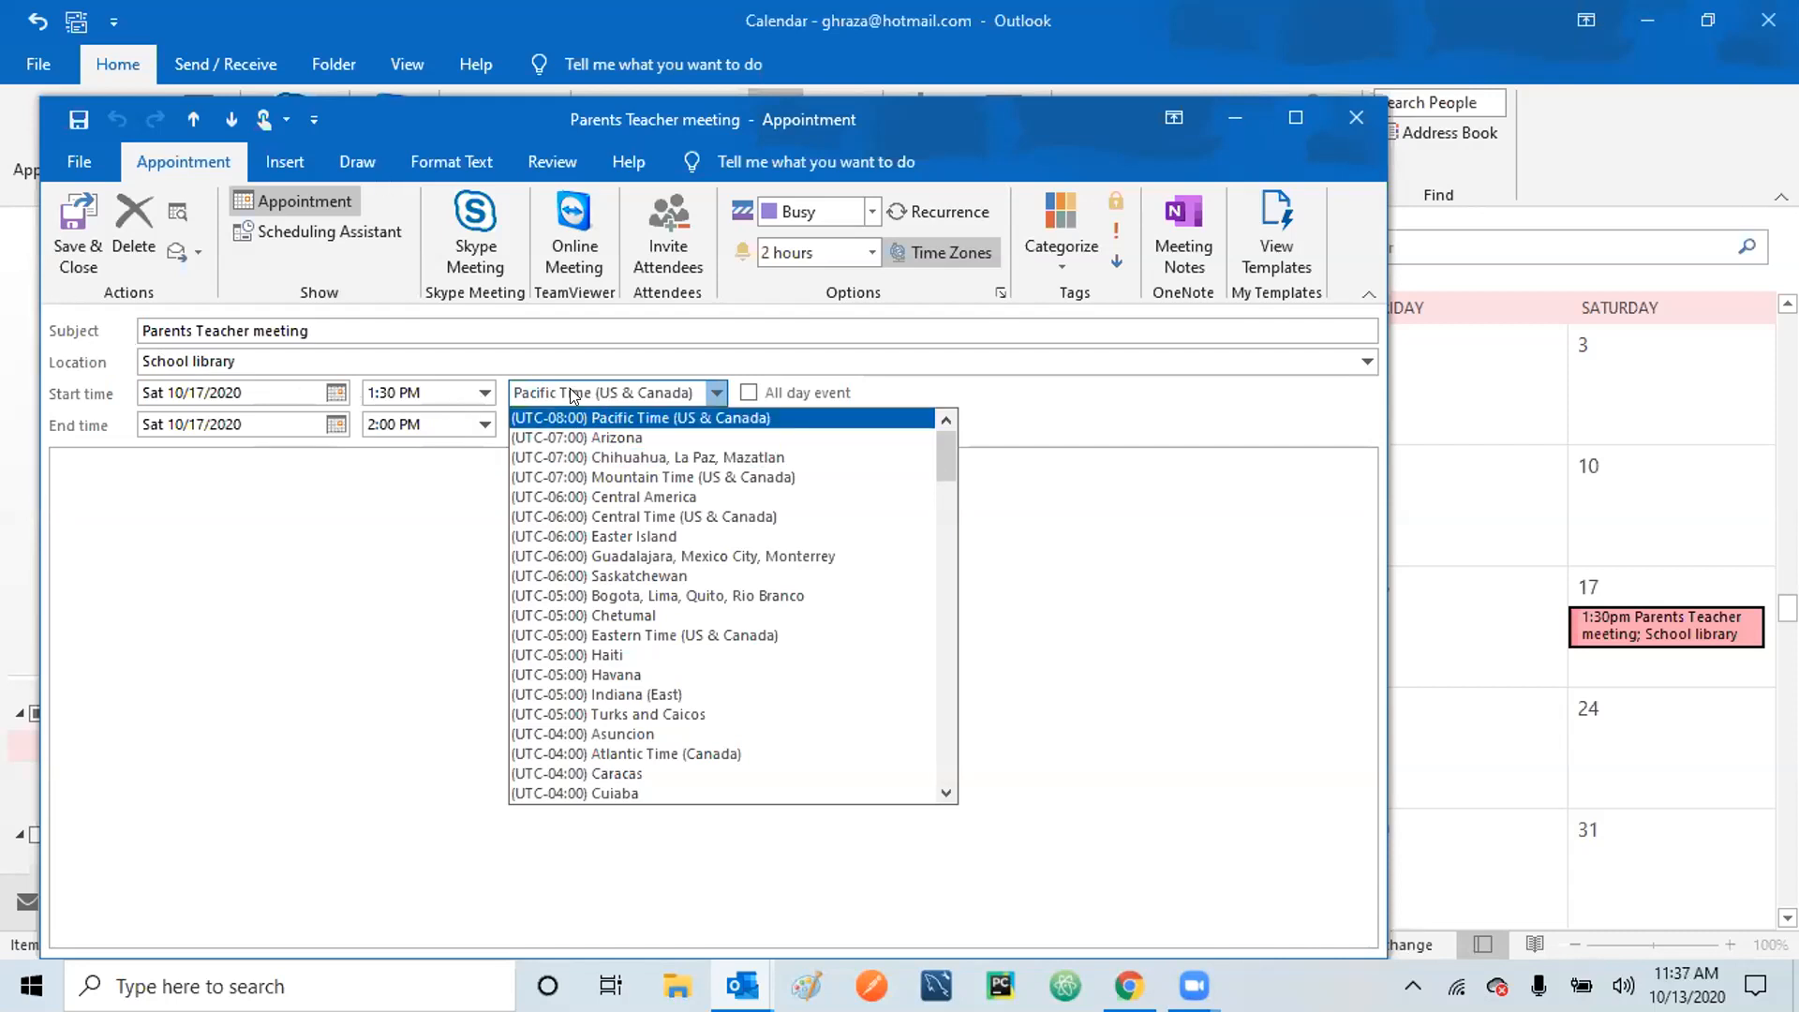
# Keep Pacific Time (US & Canada) as the start time zone and save the Parents Teacher meeting.
pyautogui.click(602, 422)
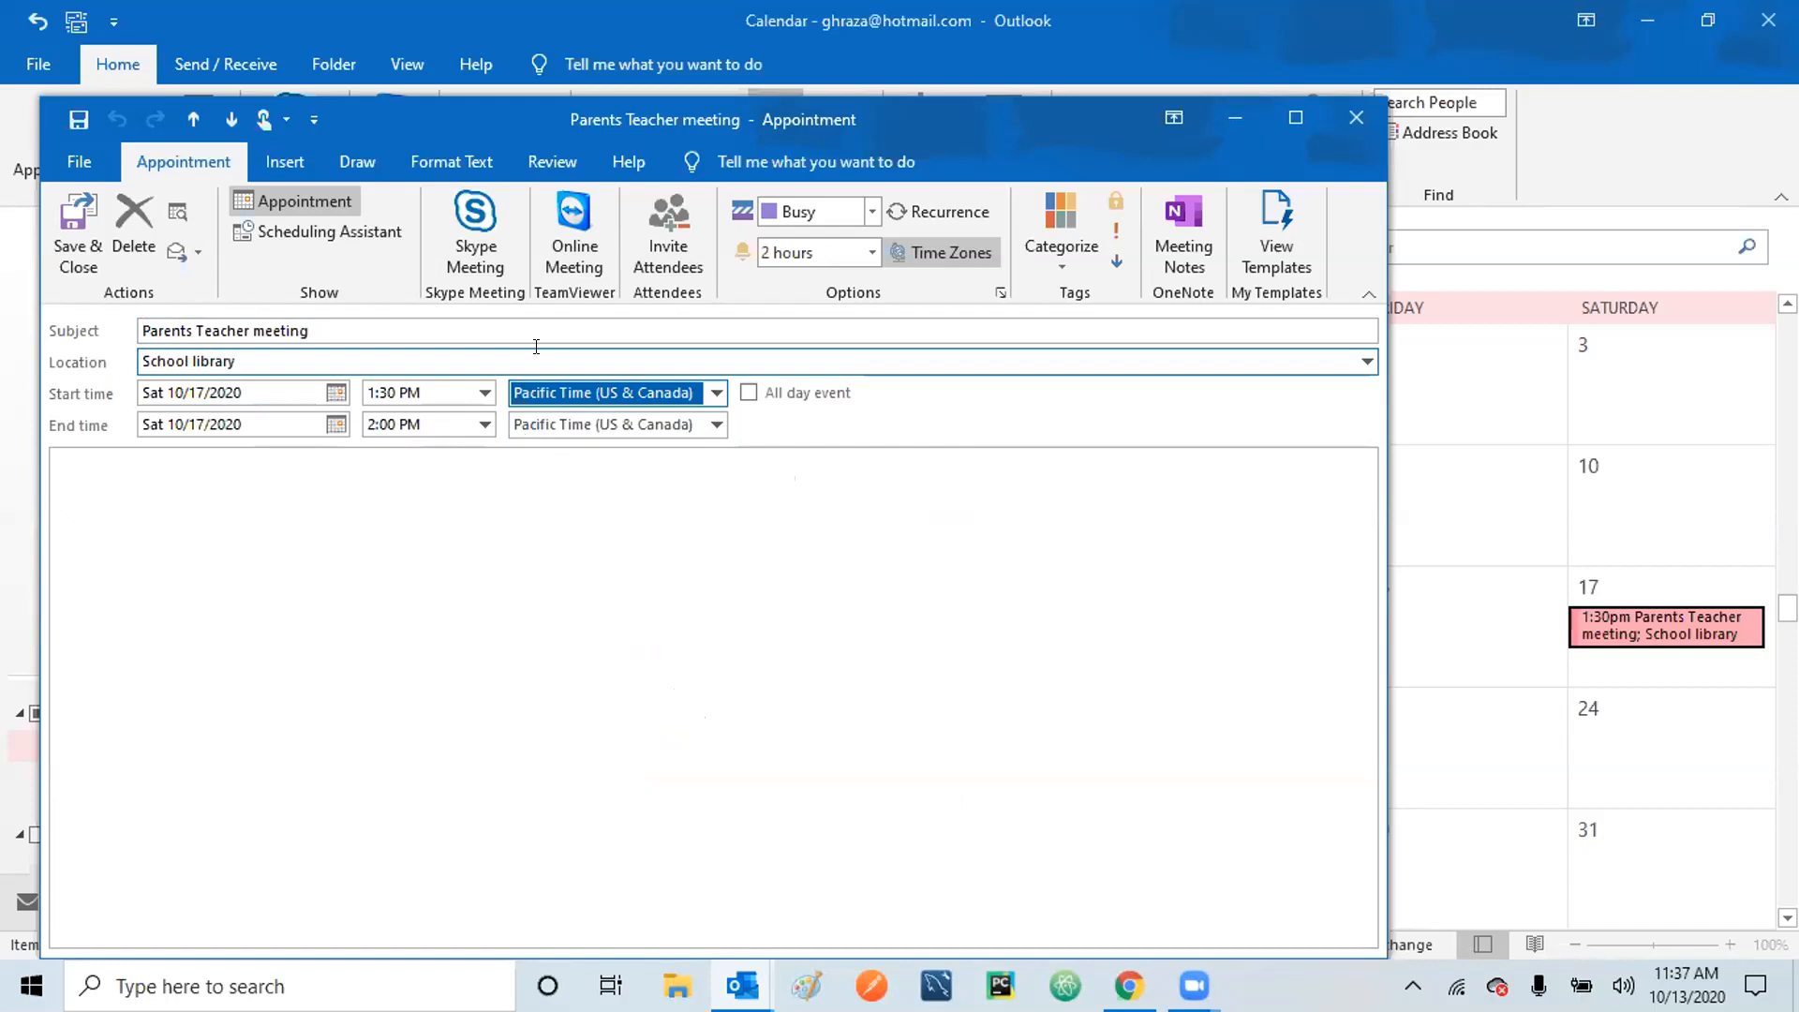
pyautogui.click(80, 245)
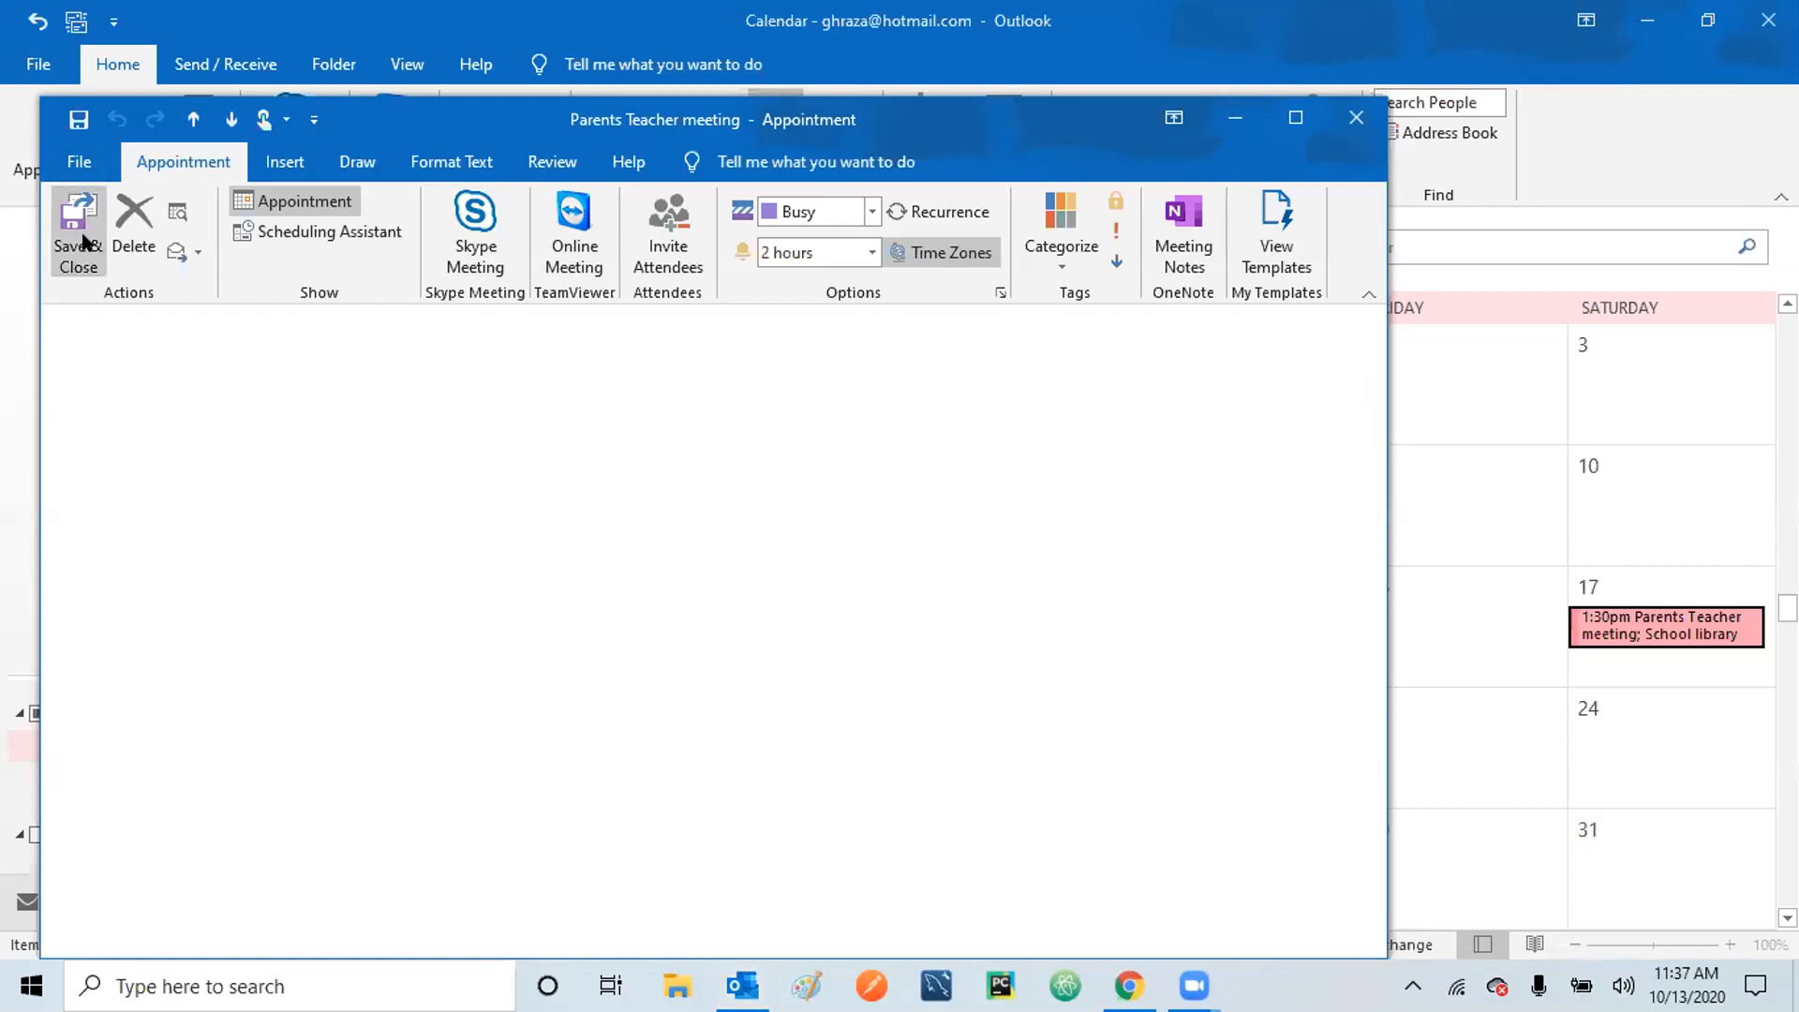
pyautogui.click(1668, 620)
pyautogui.click(1693, 745)
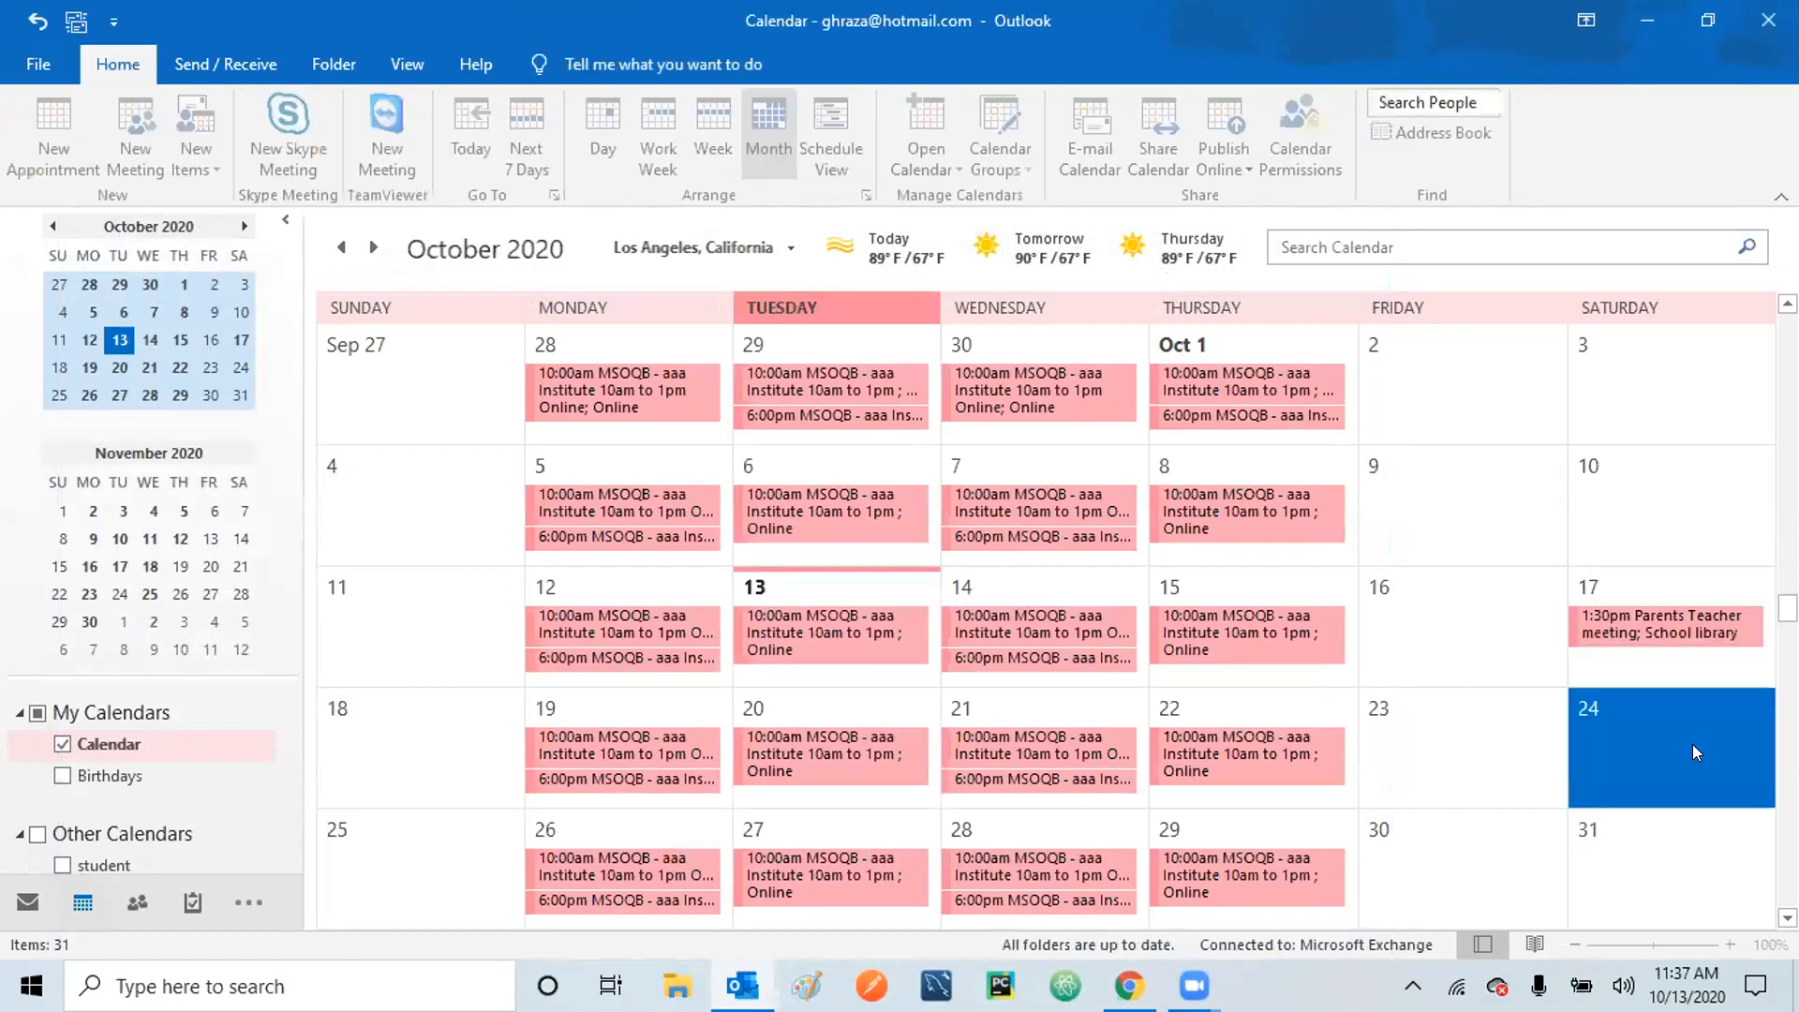
pyautogui.doubleClick(1676, 641)
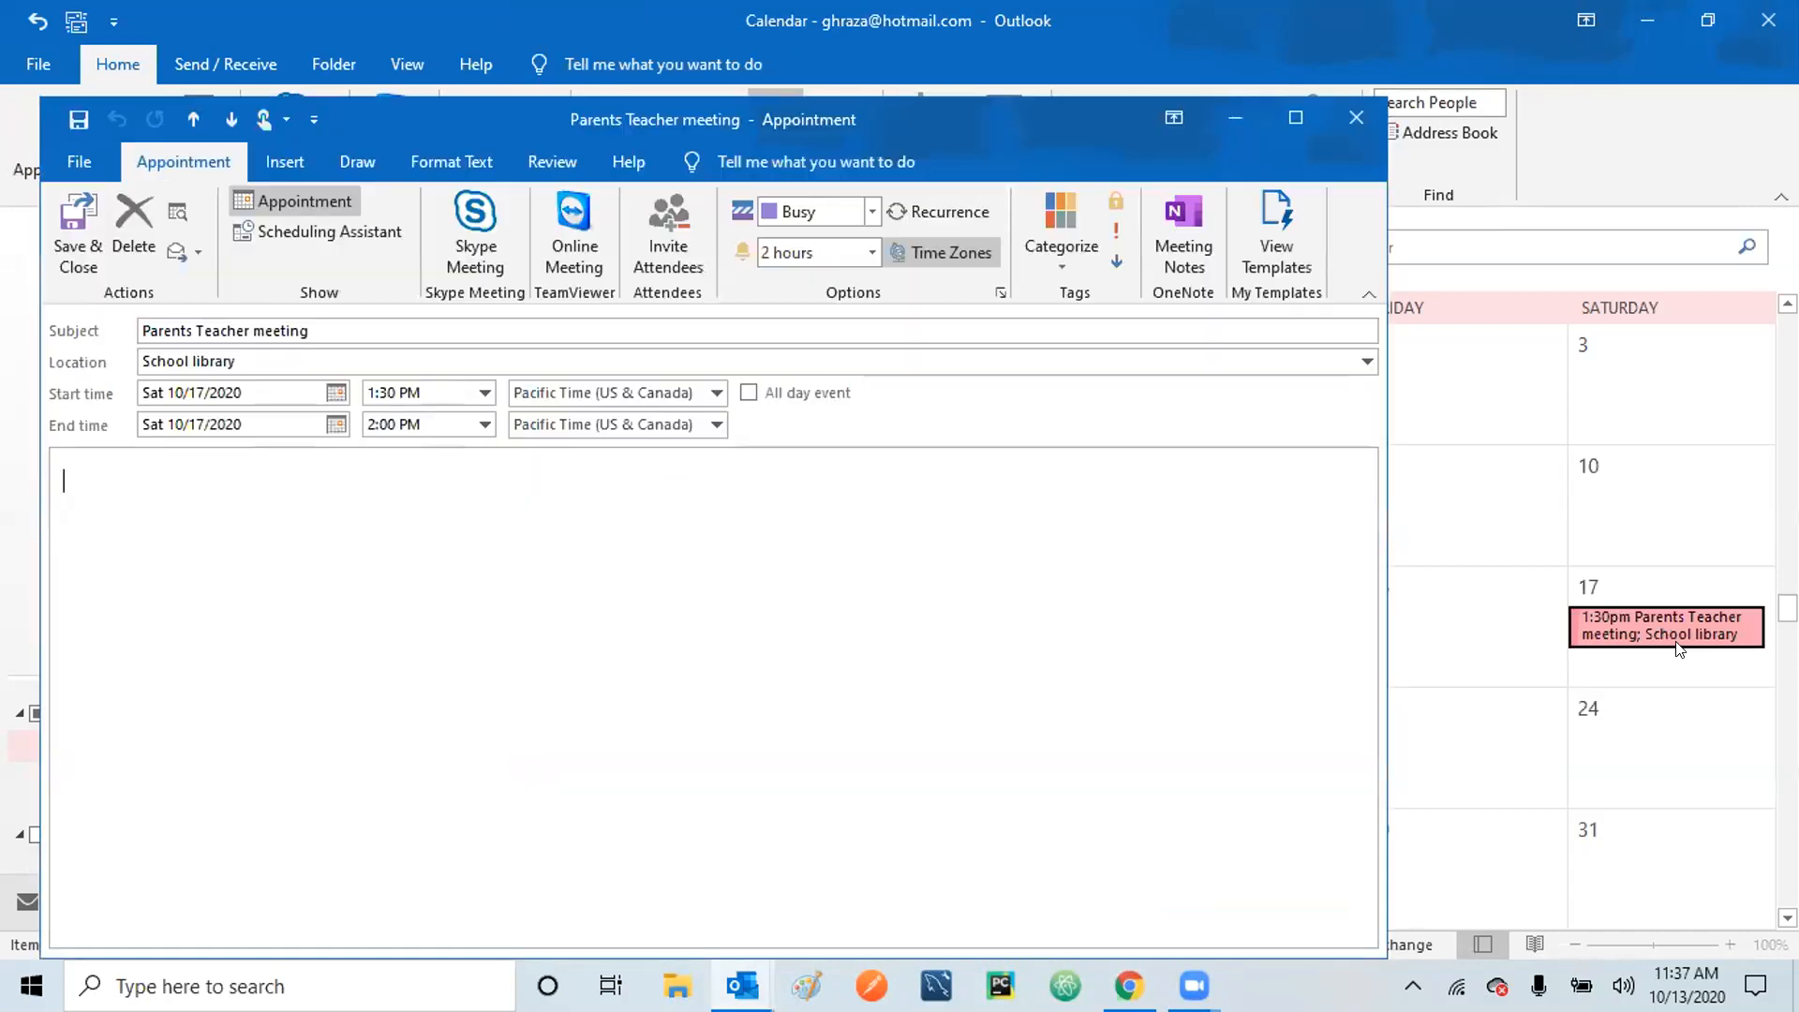
pyautogui.click(307, 356)
pyautogui.click(645, 456)
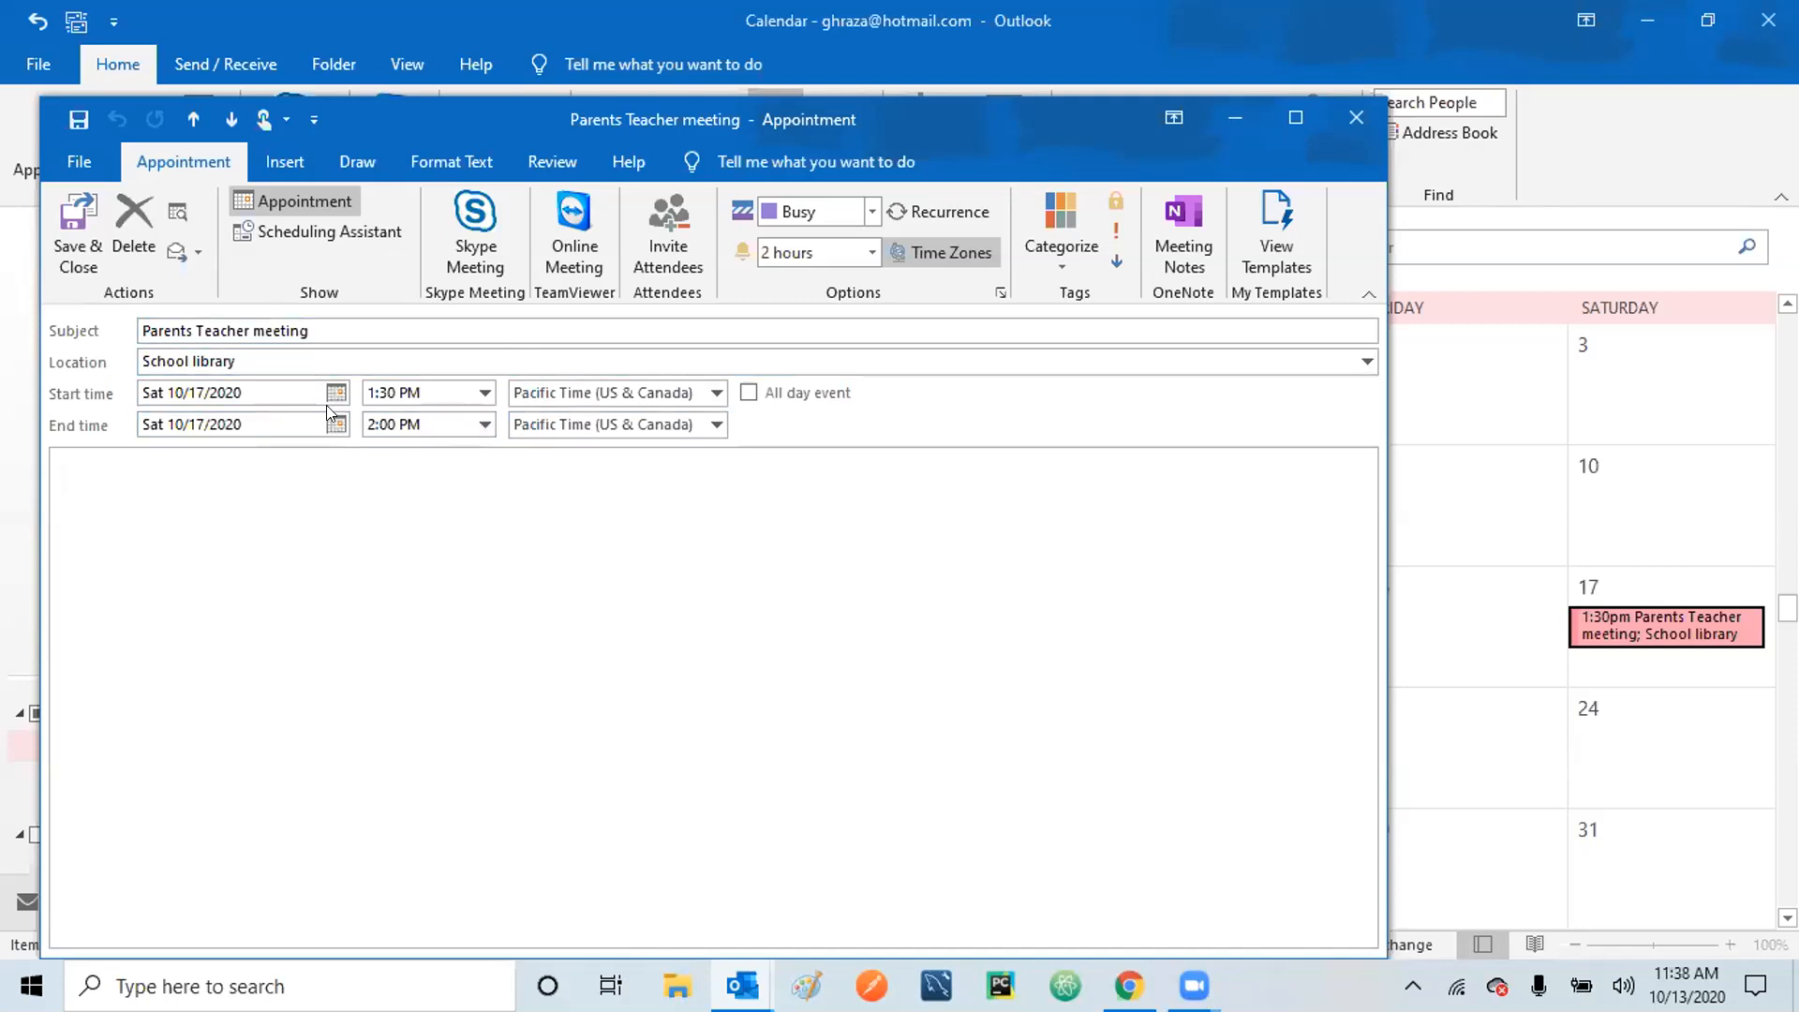
pyautogui.click(76, 217)
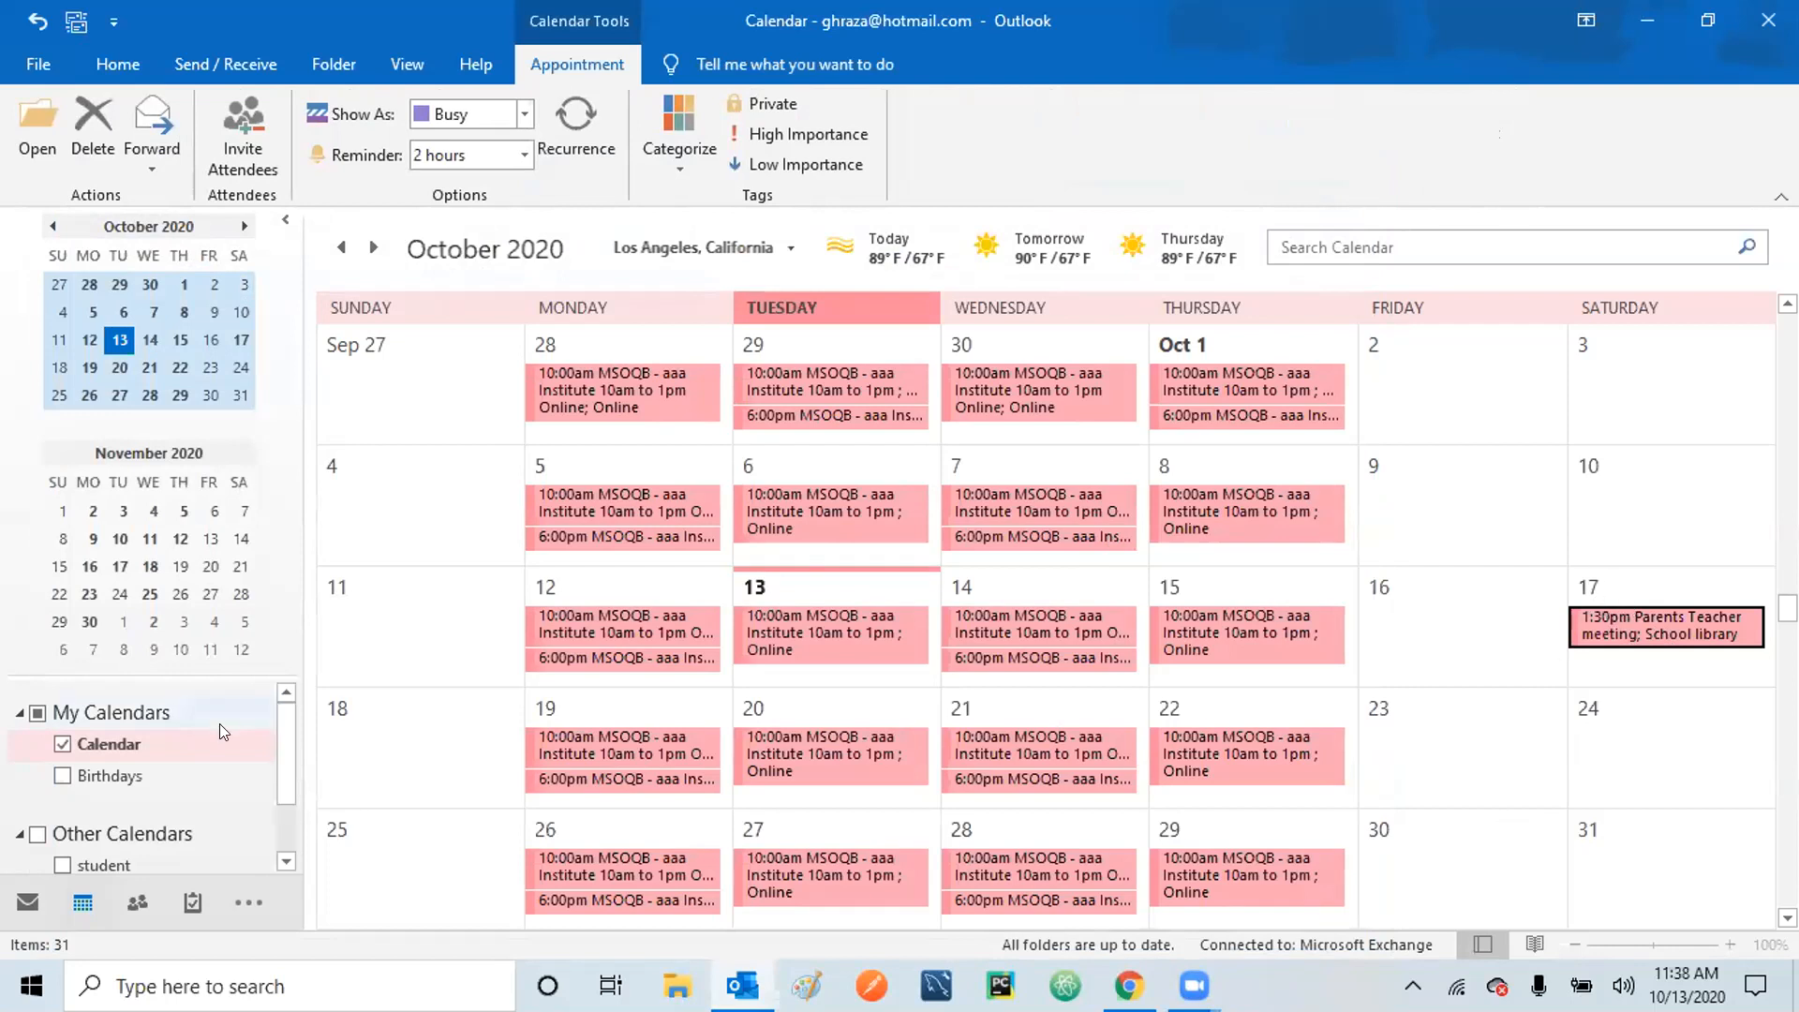
pyautogui.click(26, 899)
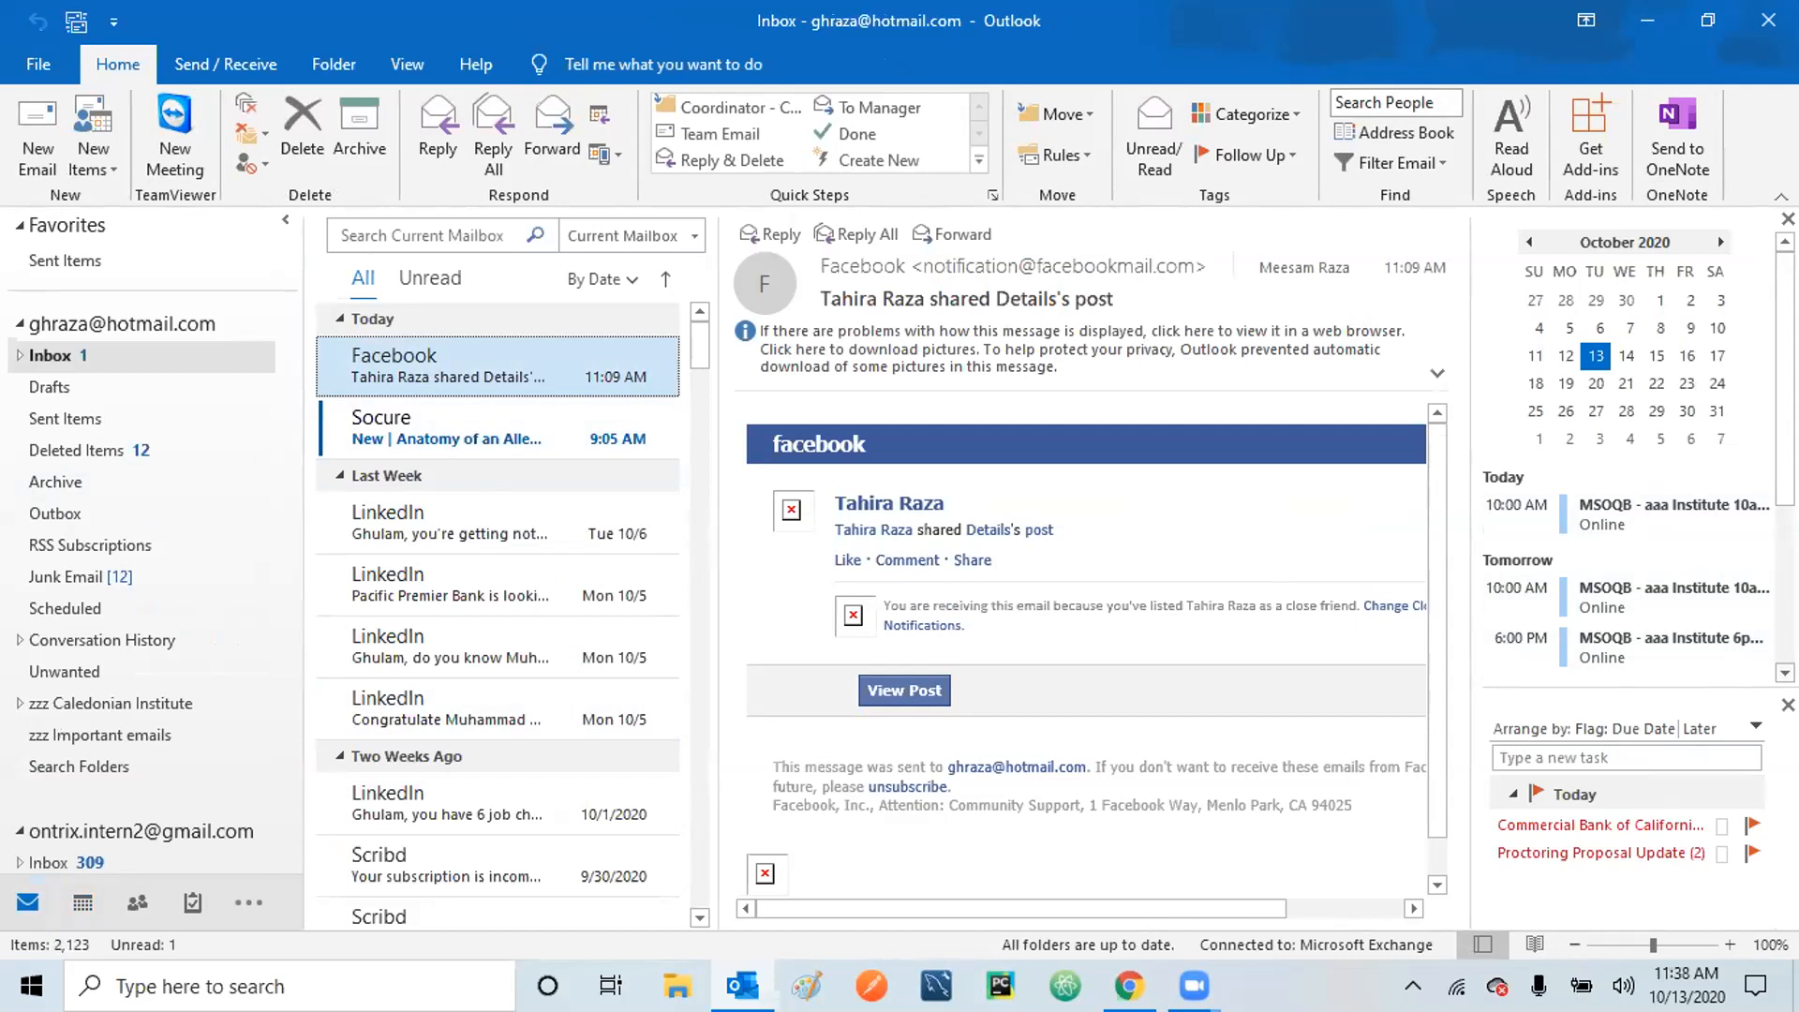
pyautogui.moveTo(1785, 374); pyautogui.dragTo(1786, 532)
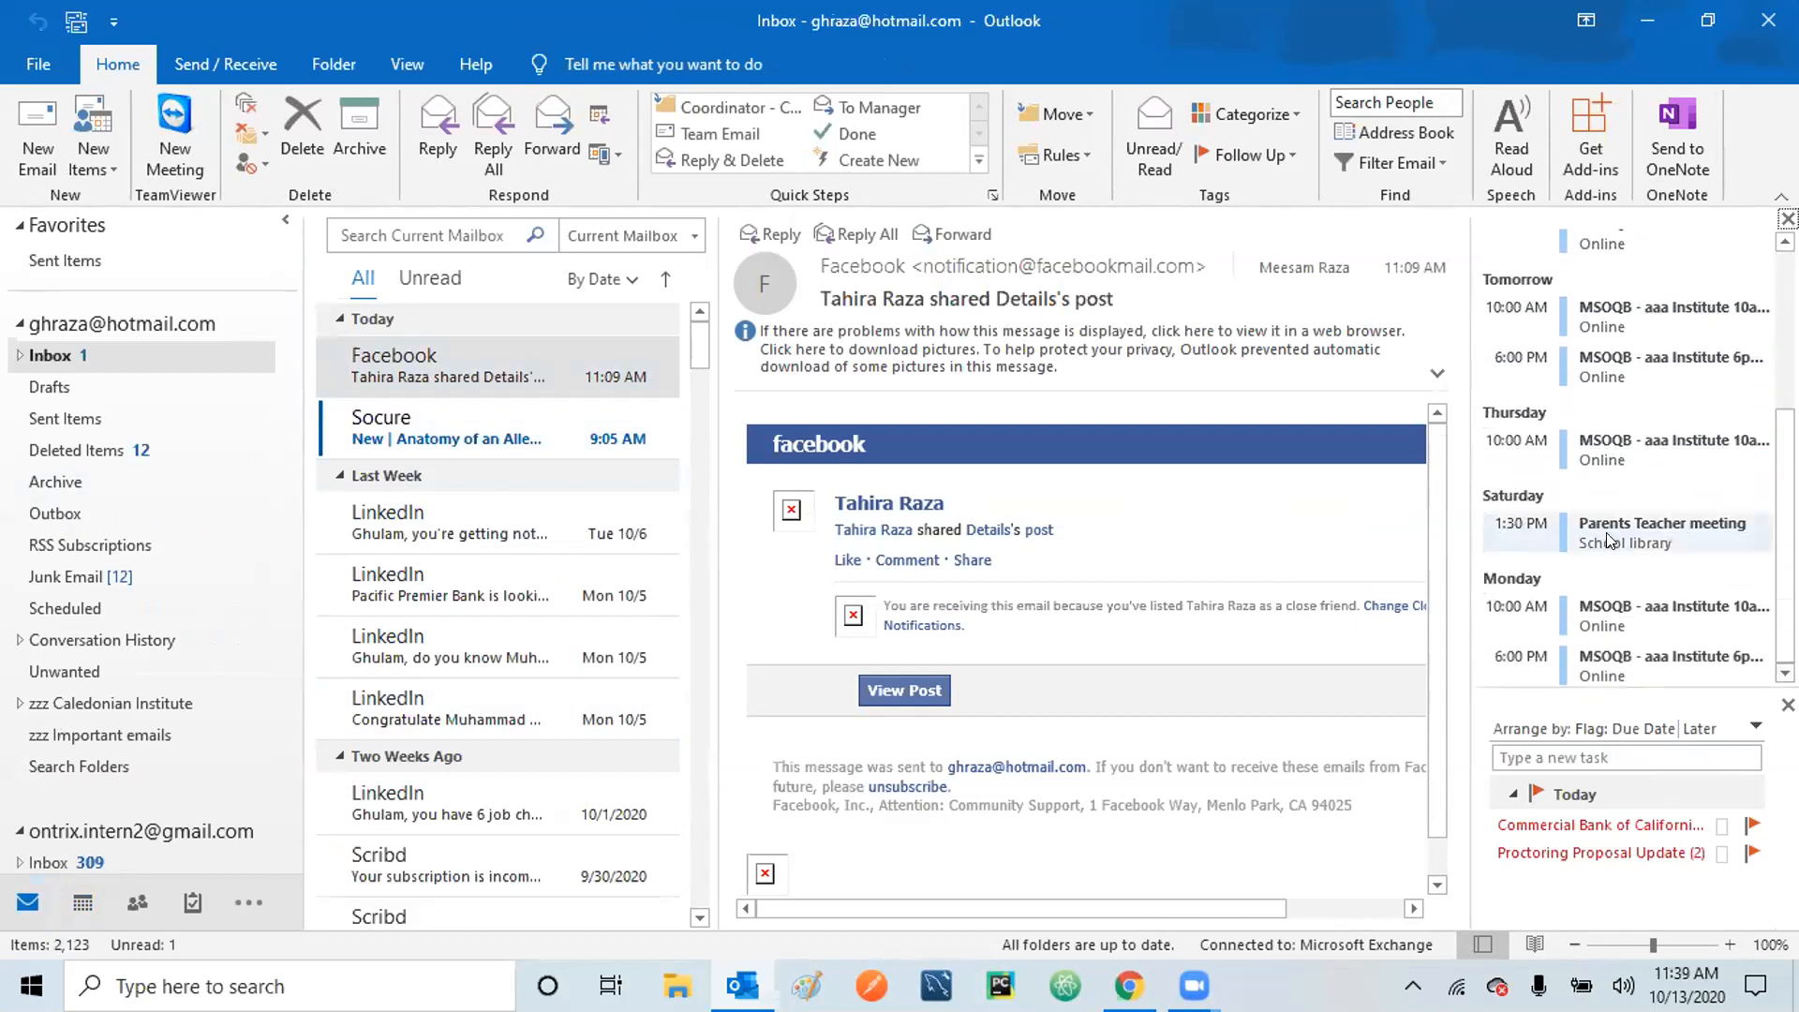
pyautogui.moveTo(1604, 533)
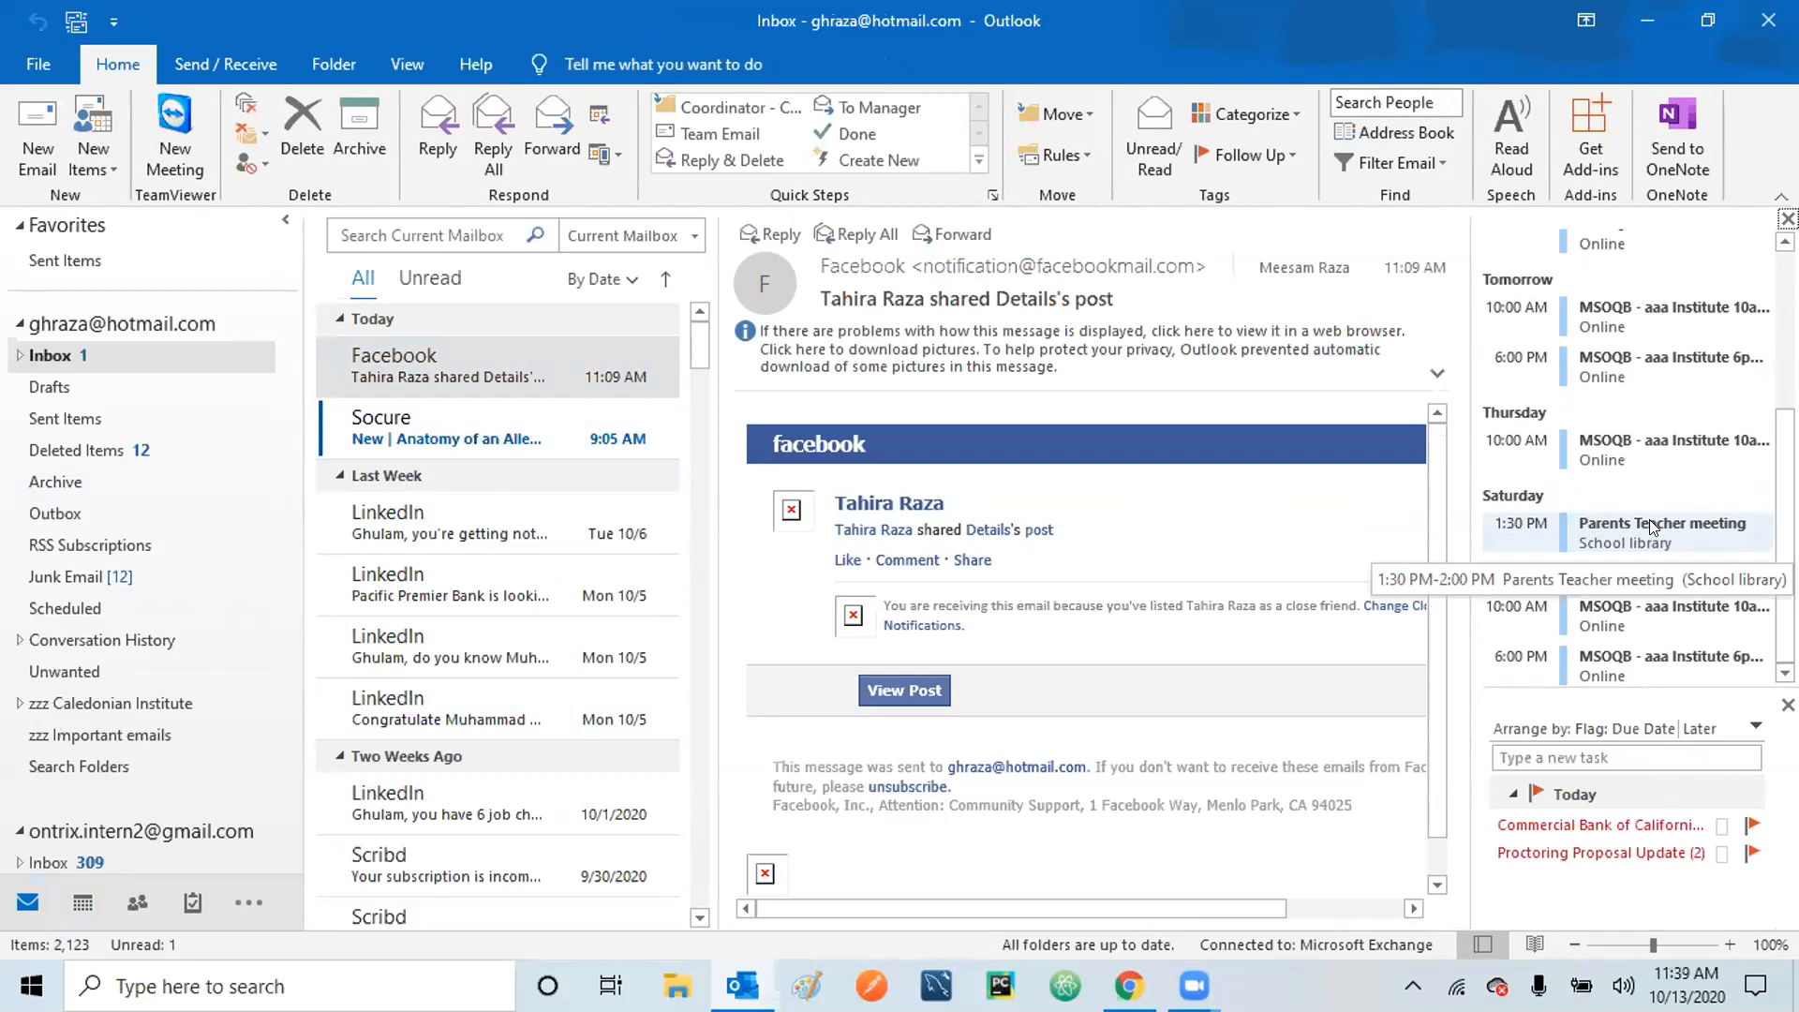
pyautogui.click(1650, 521)
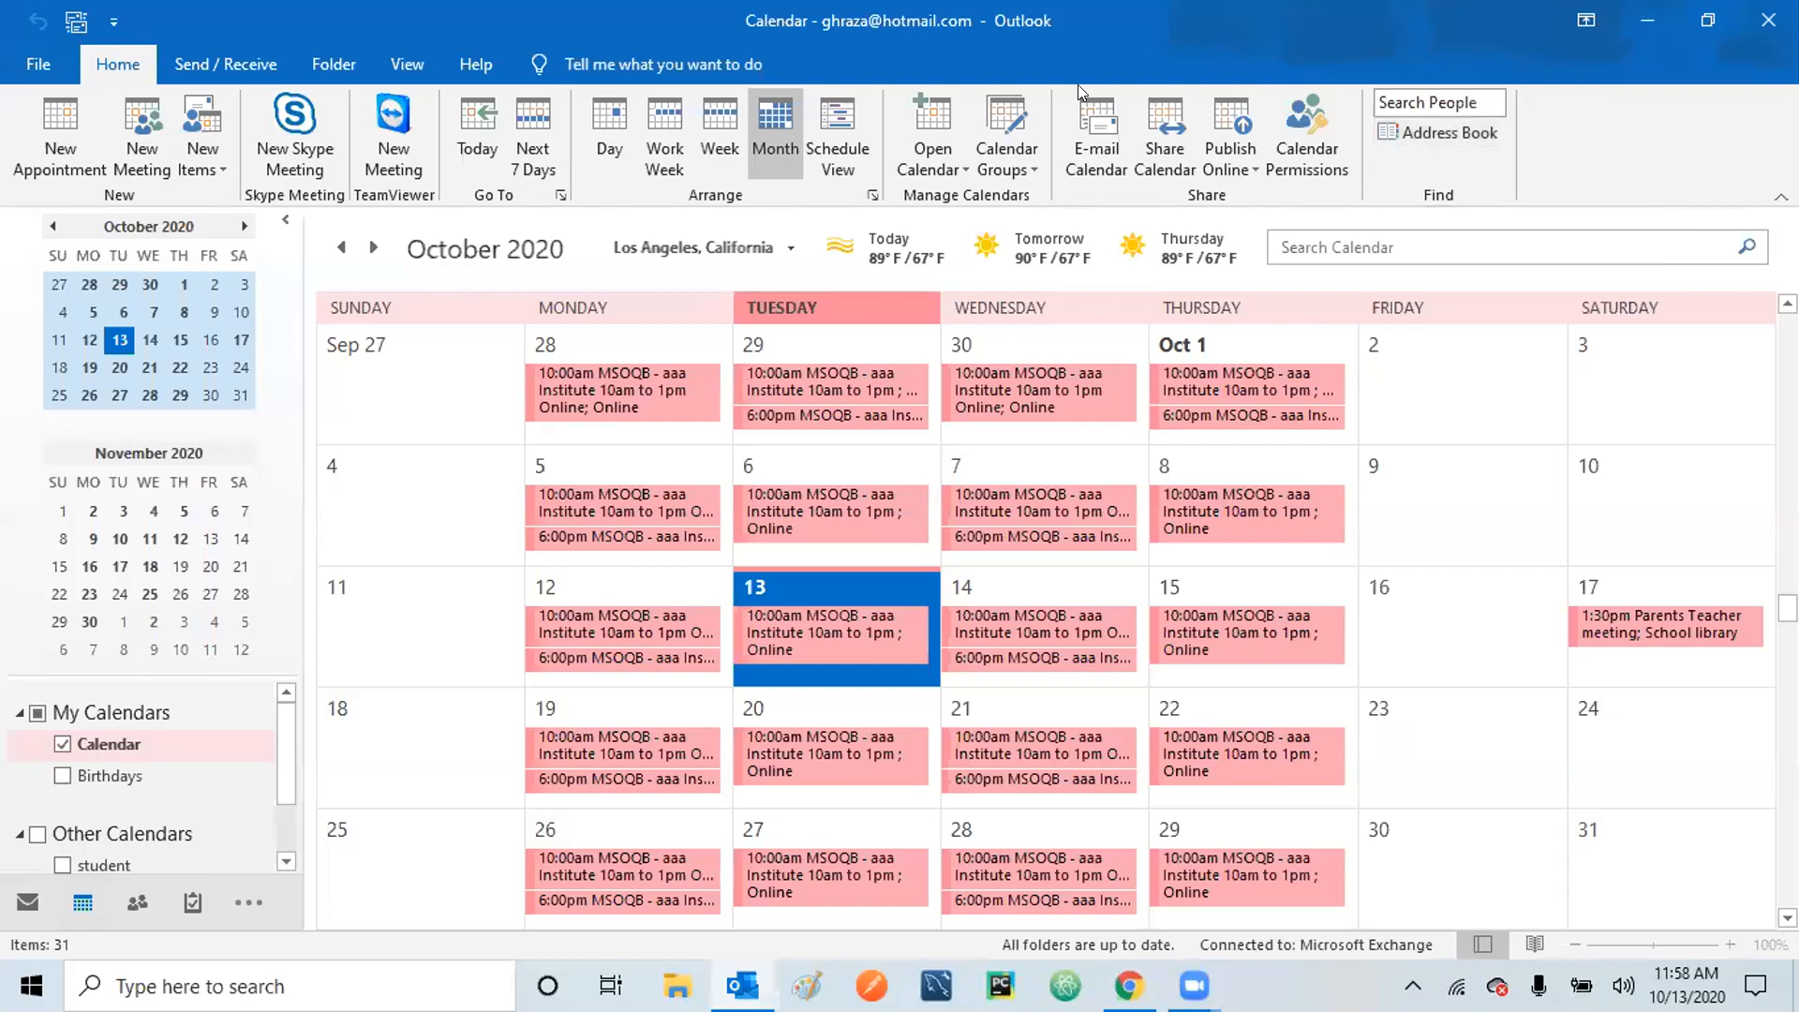
# Open a new full-screen meeting invitation, leave its To field empty, and minimize it.
pyautogui.click(138, 136)
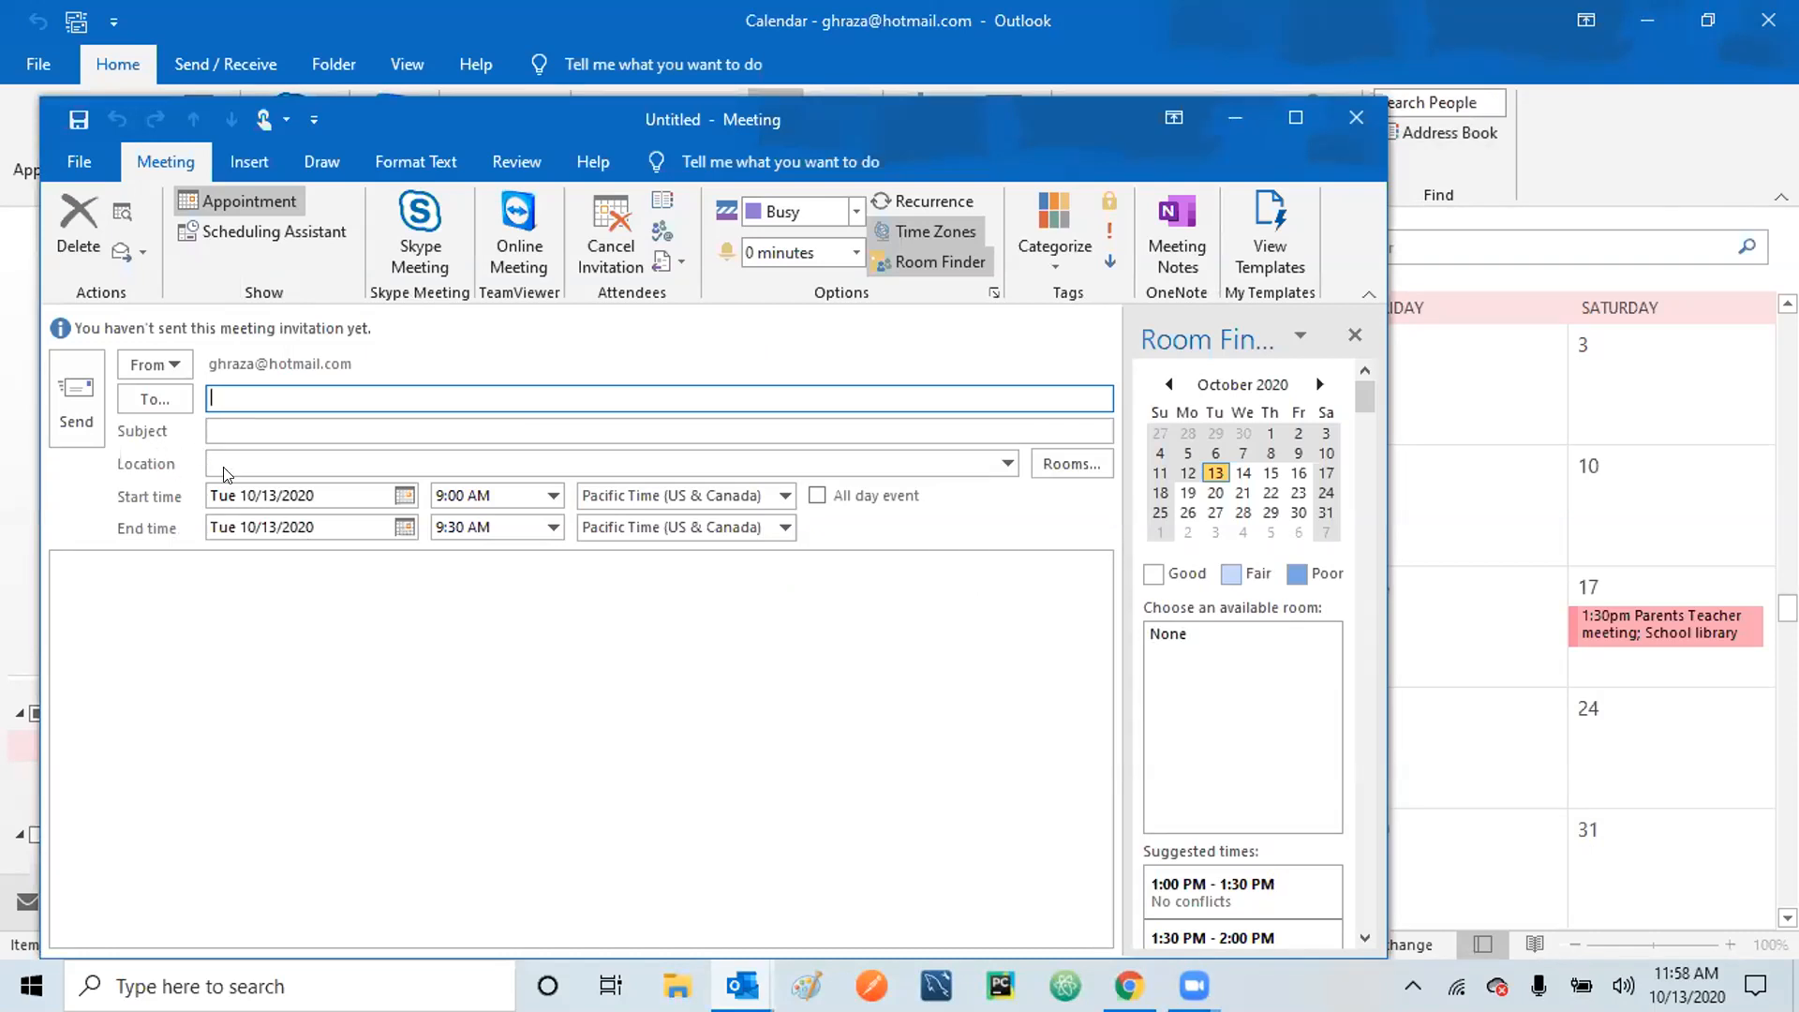
pyautogui.click(1296, 119)
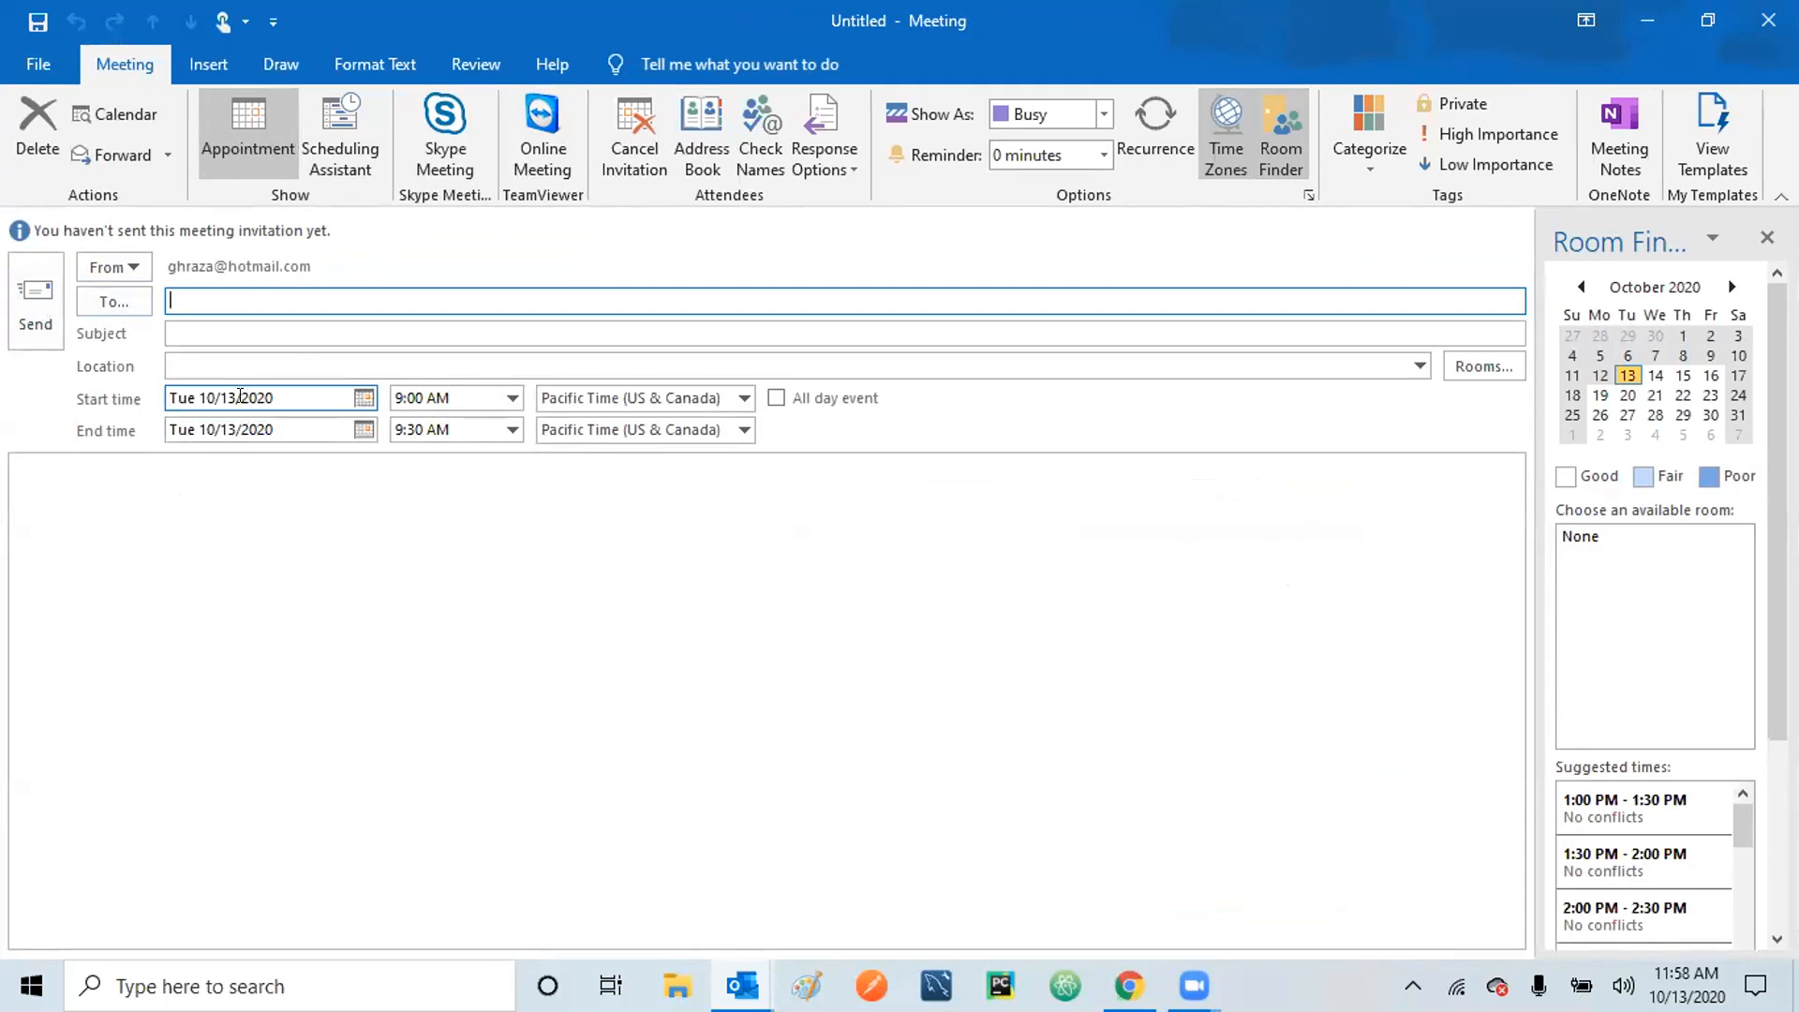
pyautogui.click(263, 302)
pyautogui.write('onr')
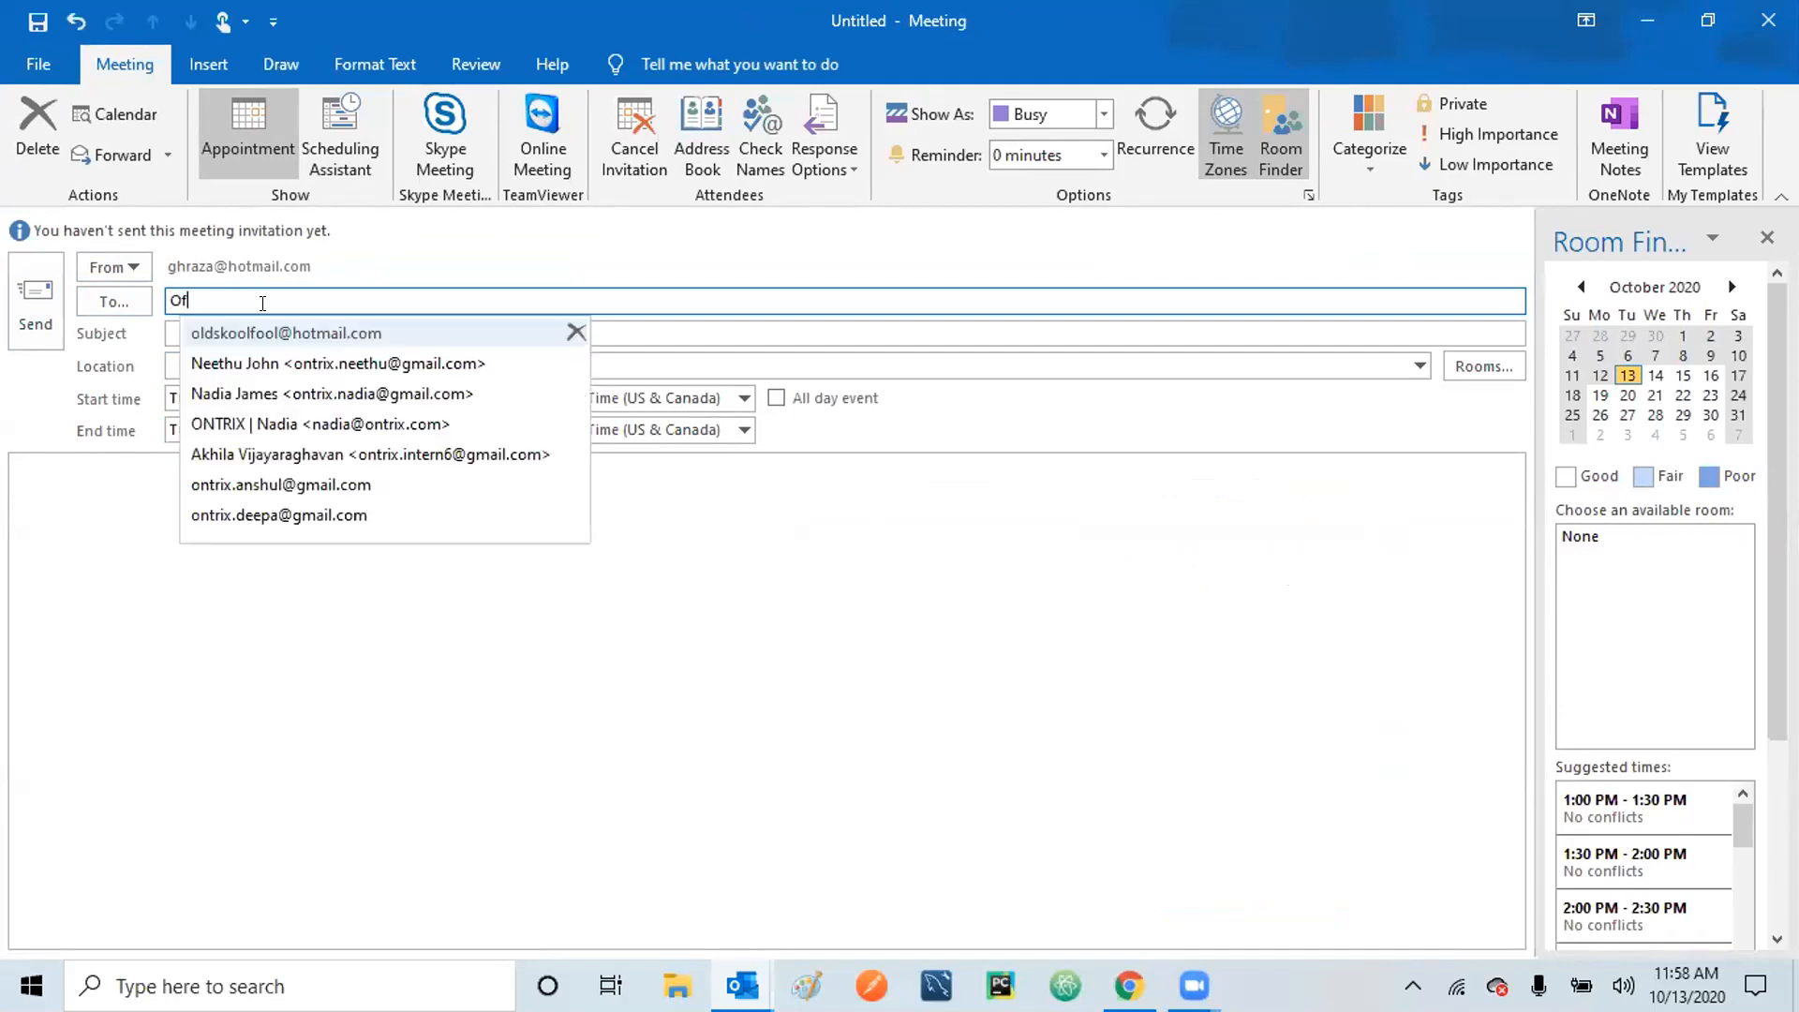
pyautogui.press('BackSpace')
pyautogui.press('BackSpace')
pyautogui.press('BackSpace')
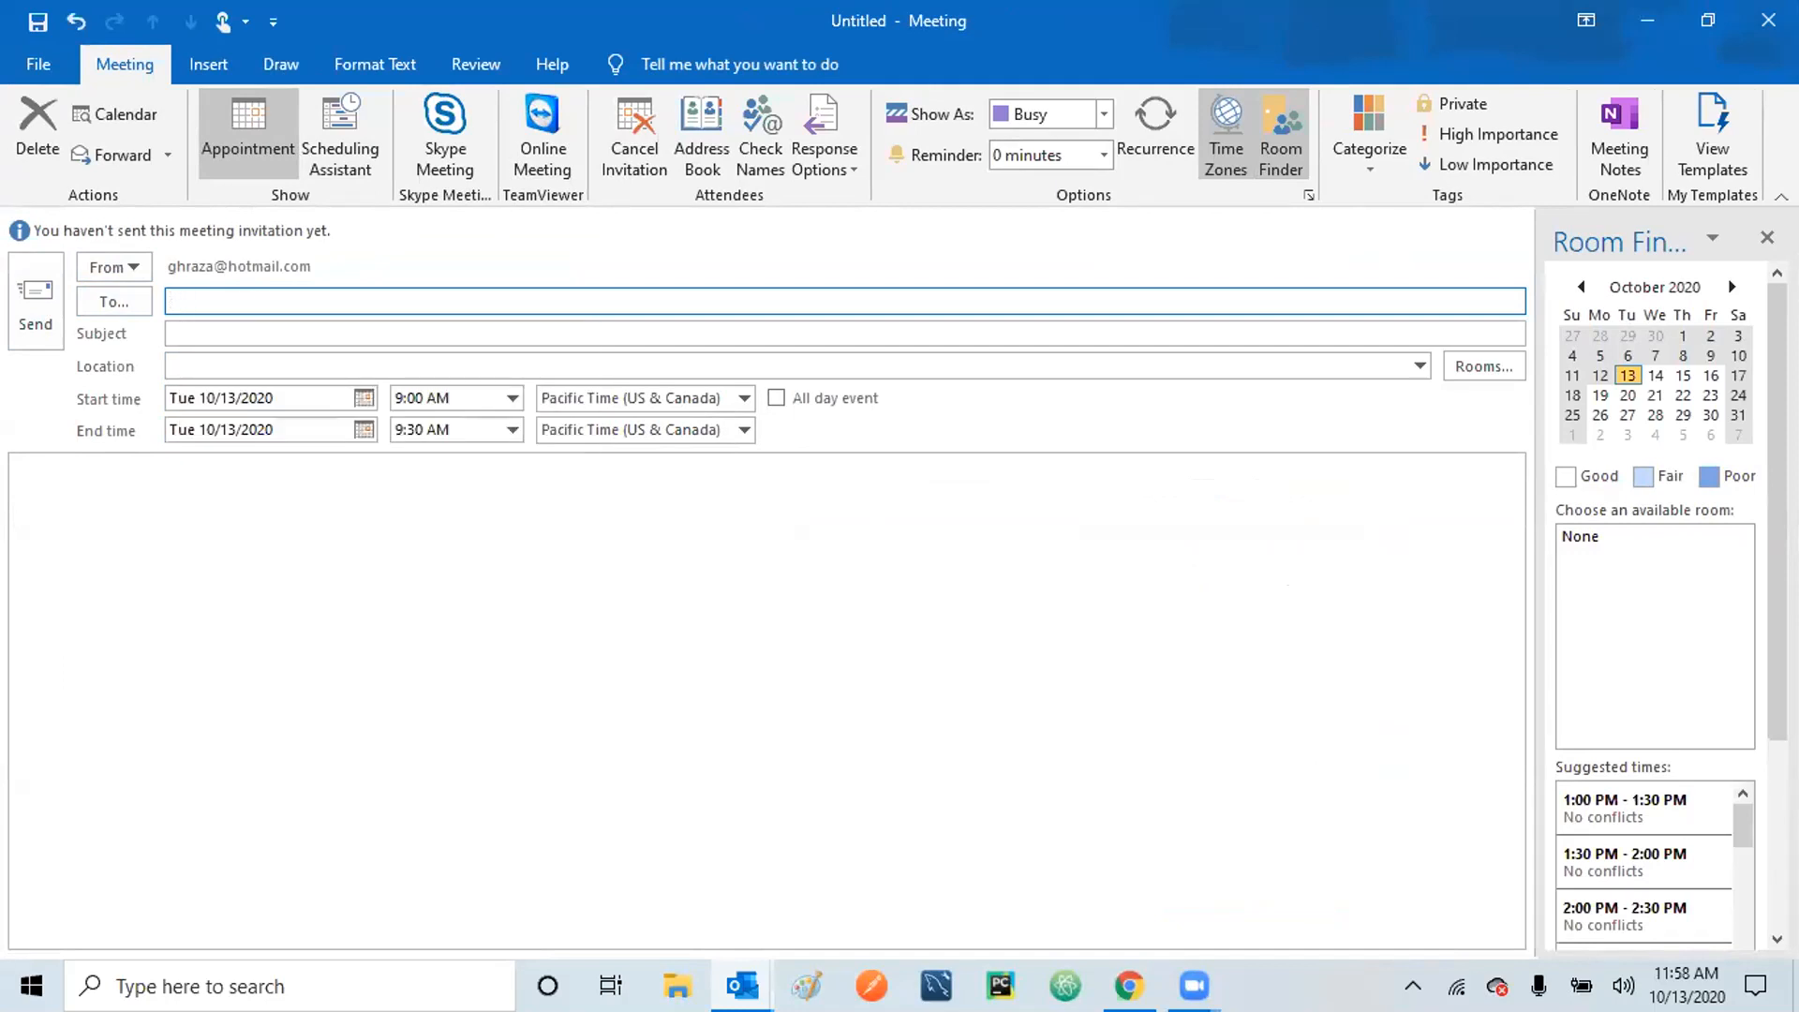
pyautogui.write('ghra')
pyautogui.press('BackSpace')
pyautogui.press('BackSpace')
pyautogui.press('BackSpace')
pyautogui.press('BackSpace')
pyautogui.click(438, 133)
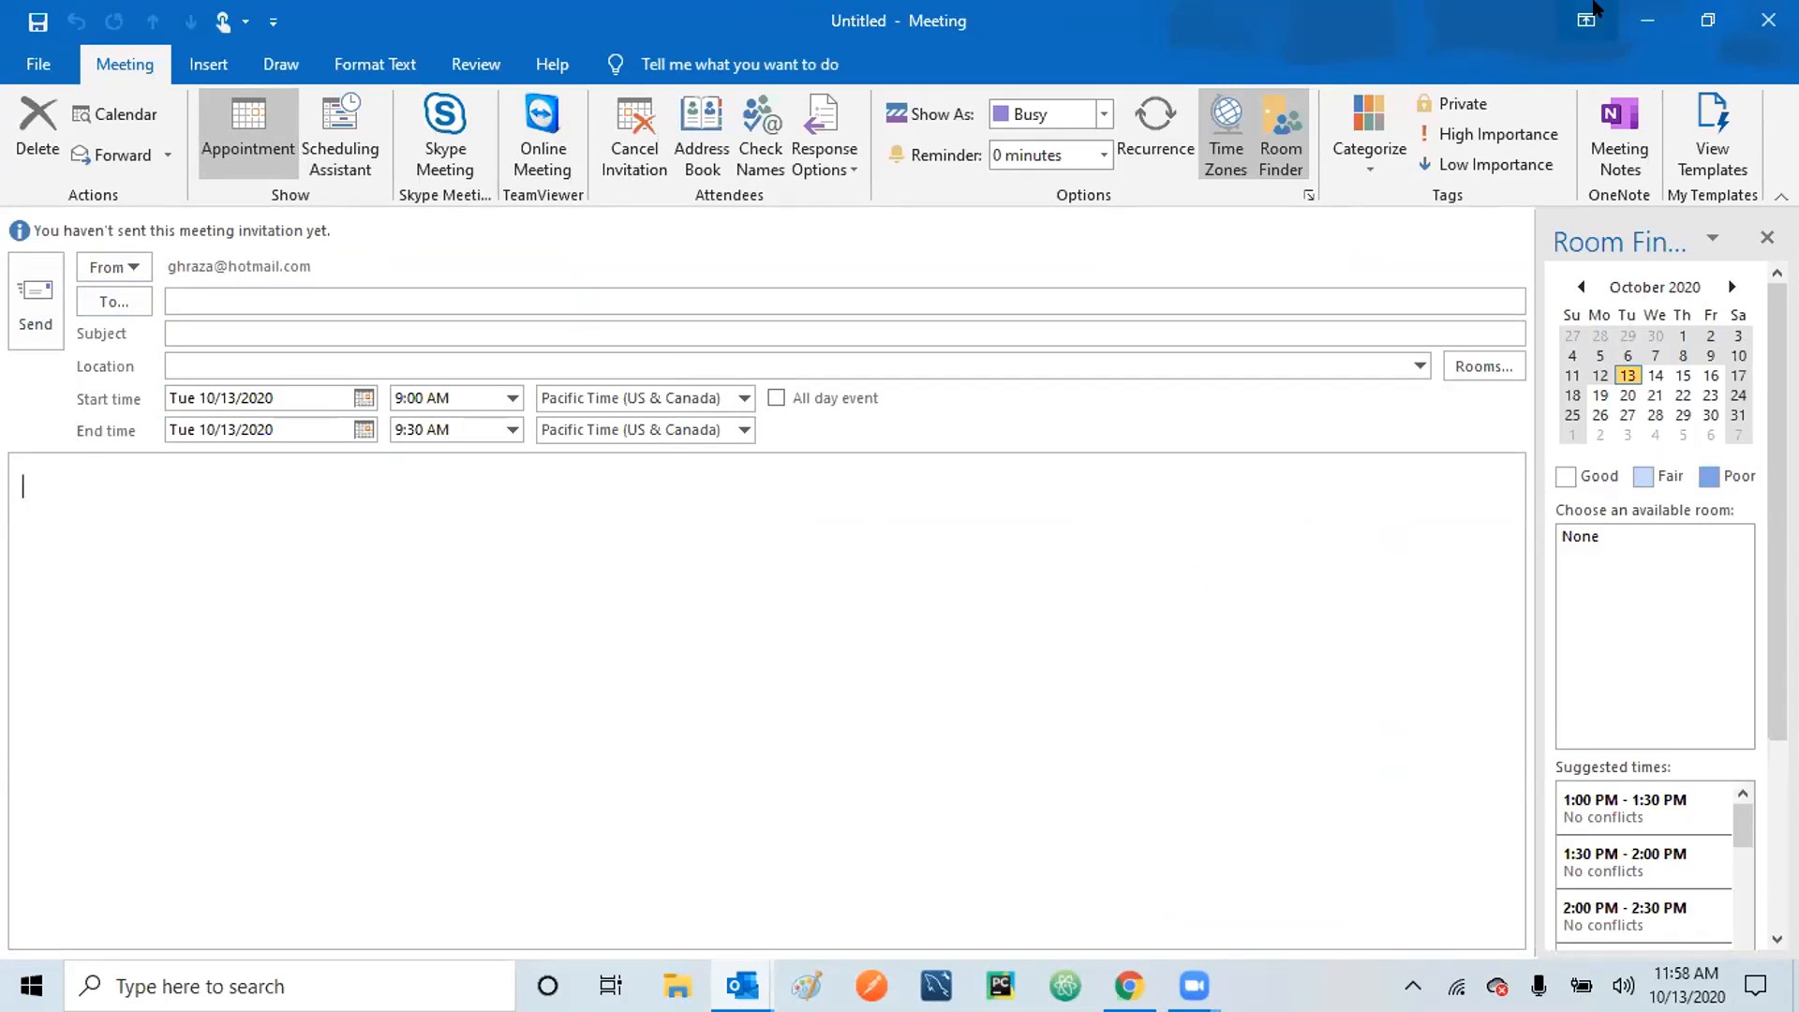
pyautogui.click(1650, 15)
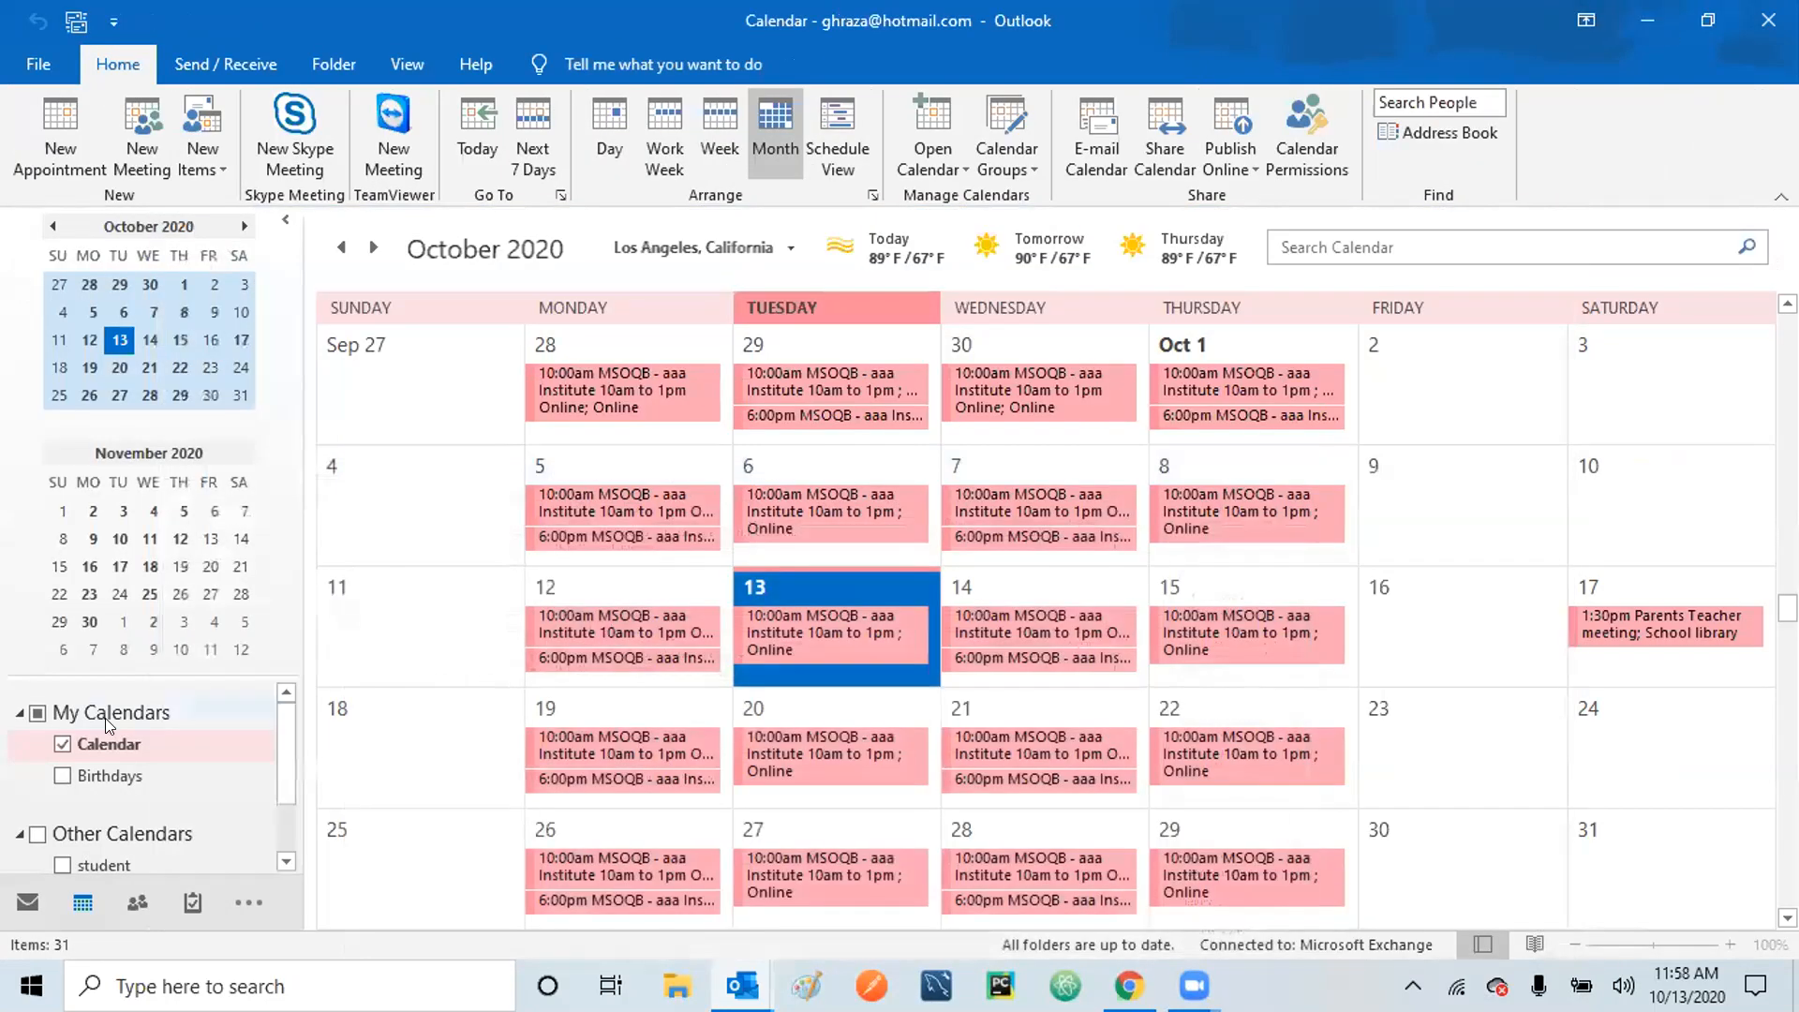
# Open the entire series of the Oct 13 MSOQB class appointment.
pyautogui.moveTo(765, 615)
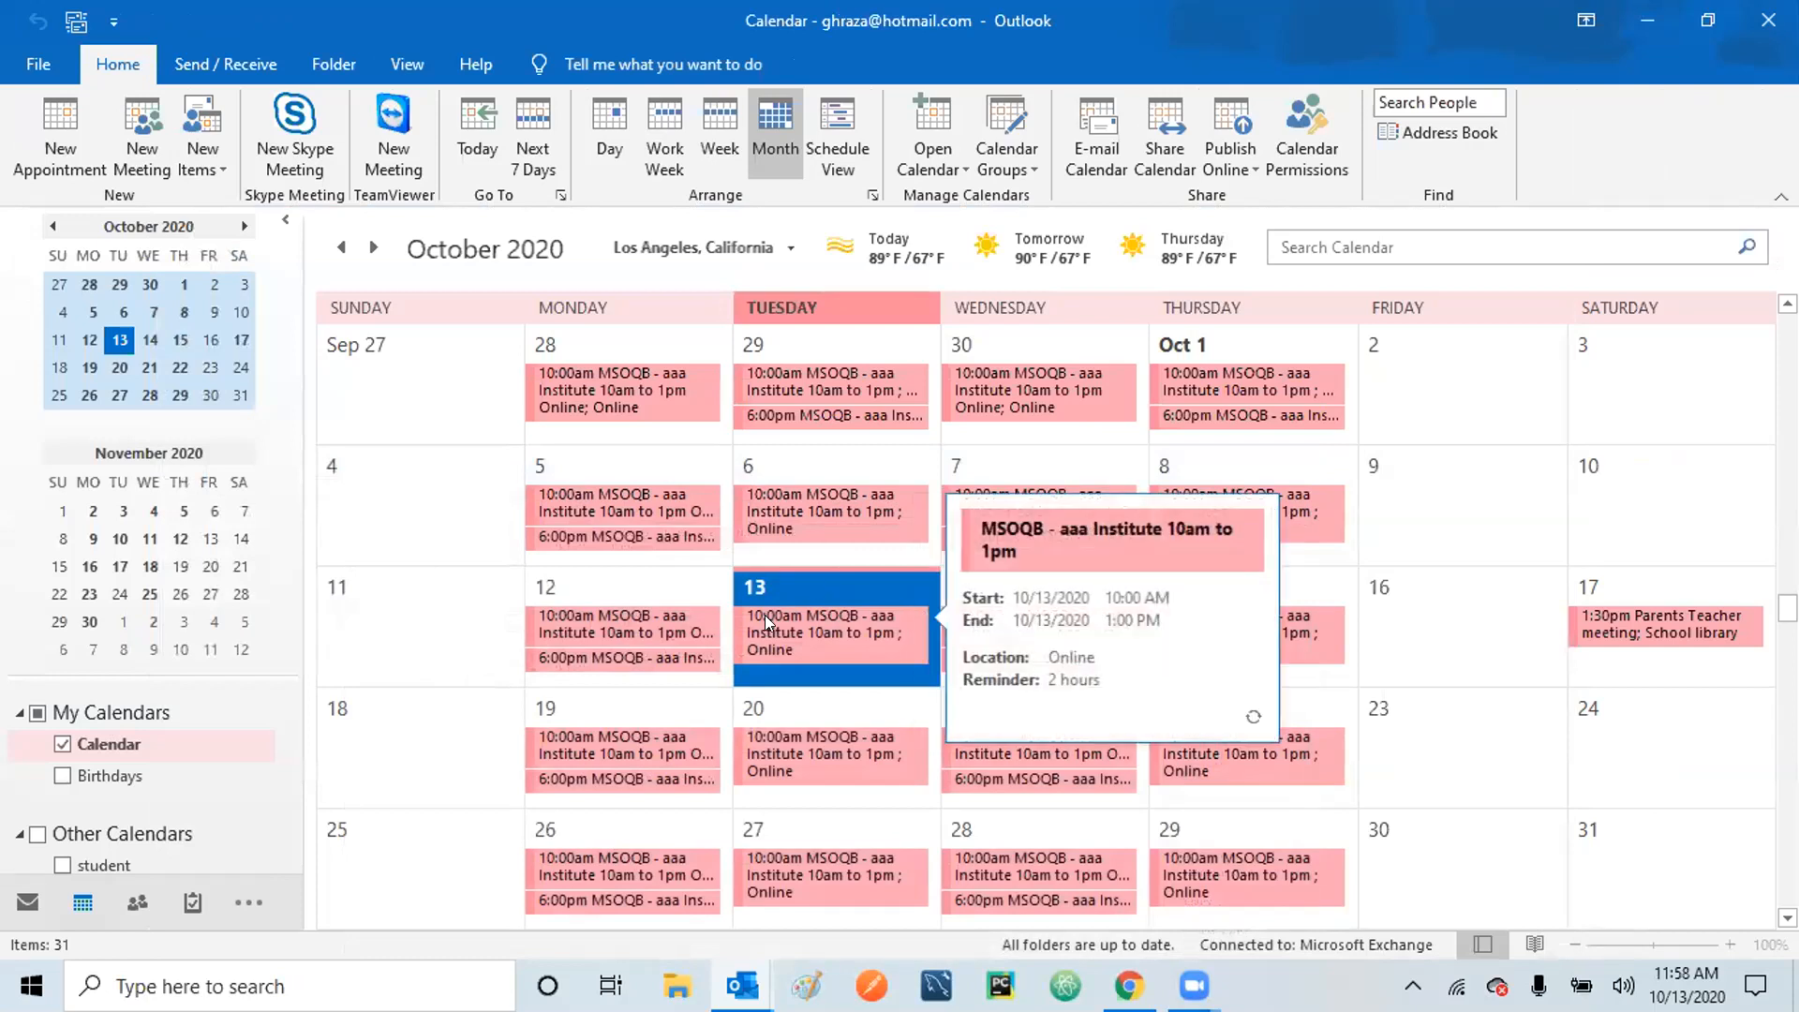
pyautogui.doubleClick(780, 619)
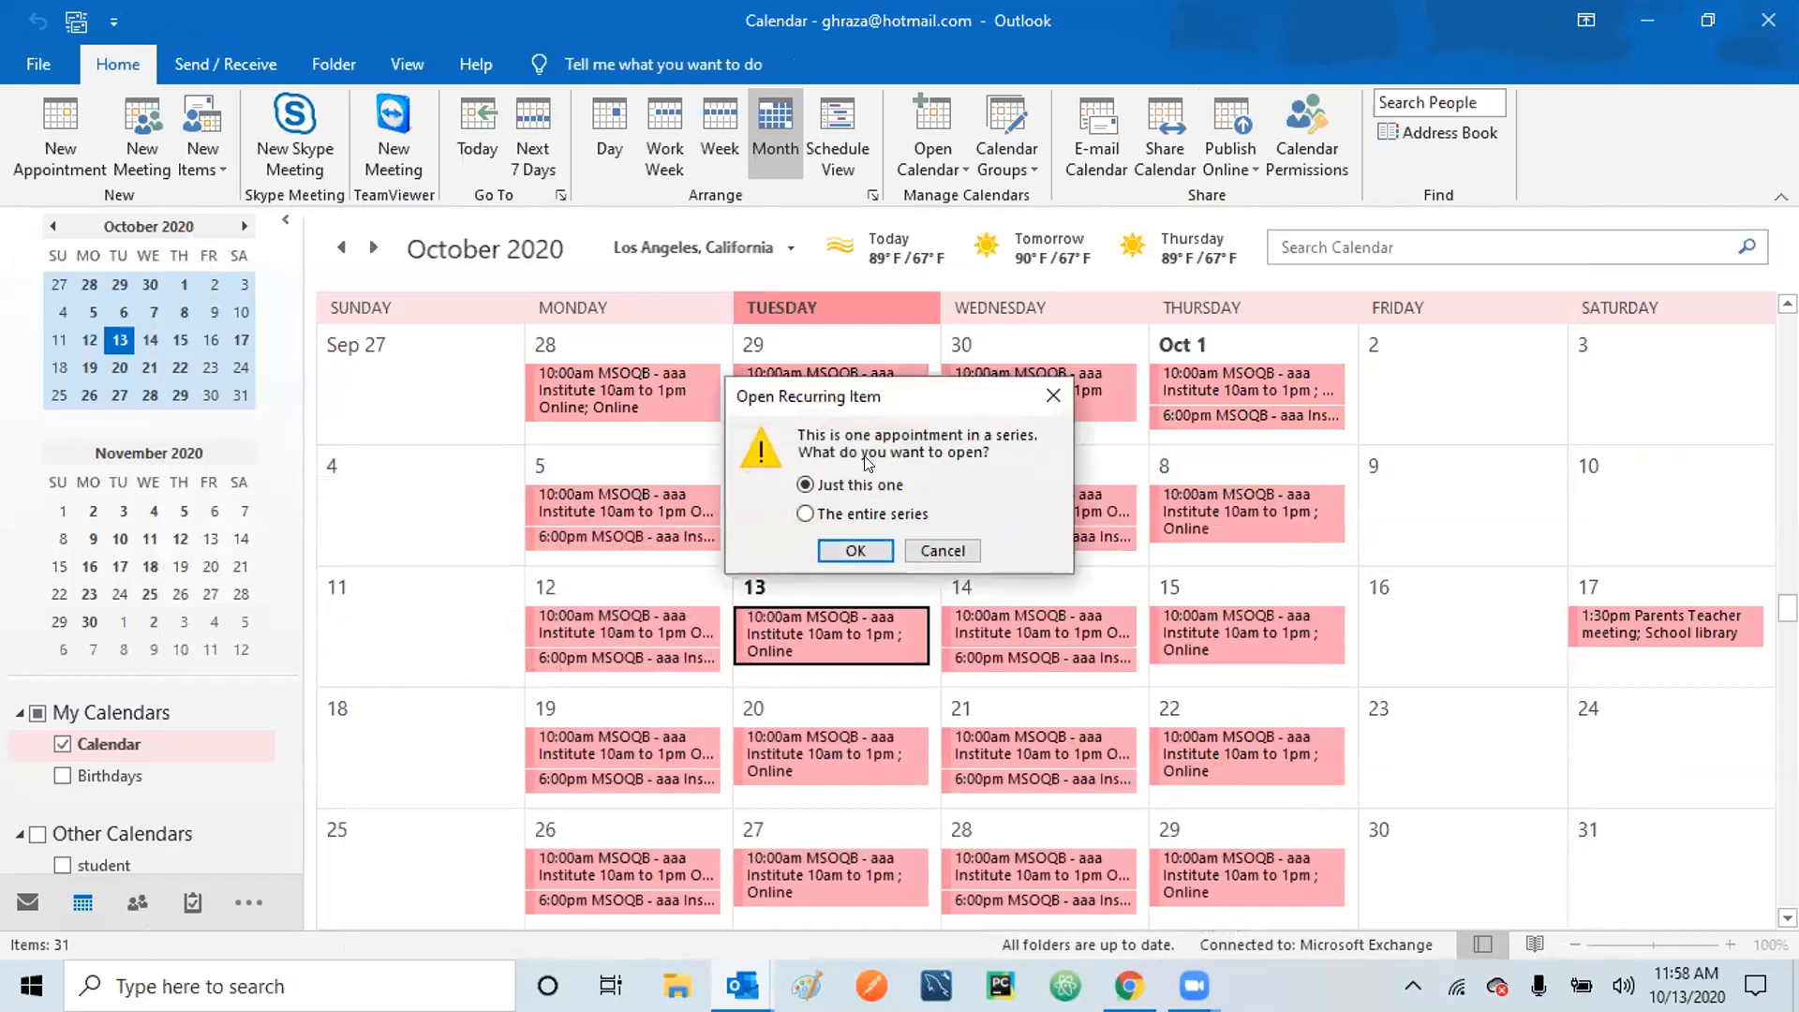
pyautogui.click(866, 516)
pyautogui.click(850, 547)
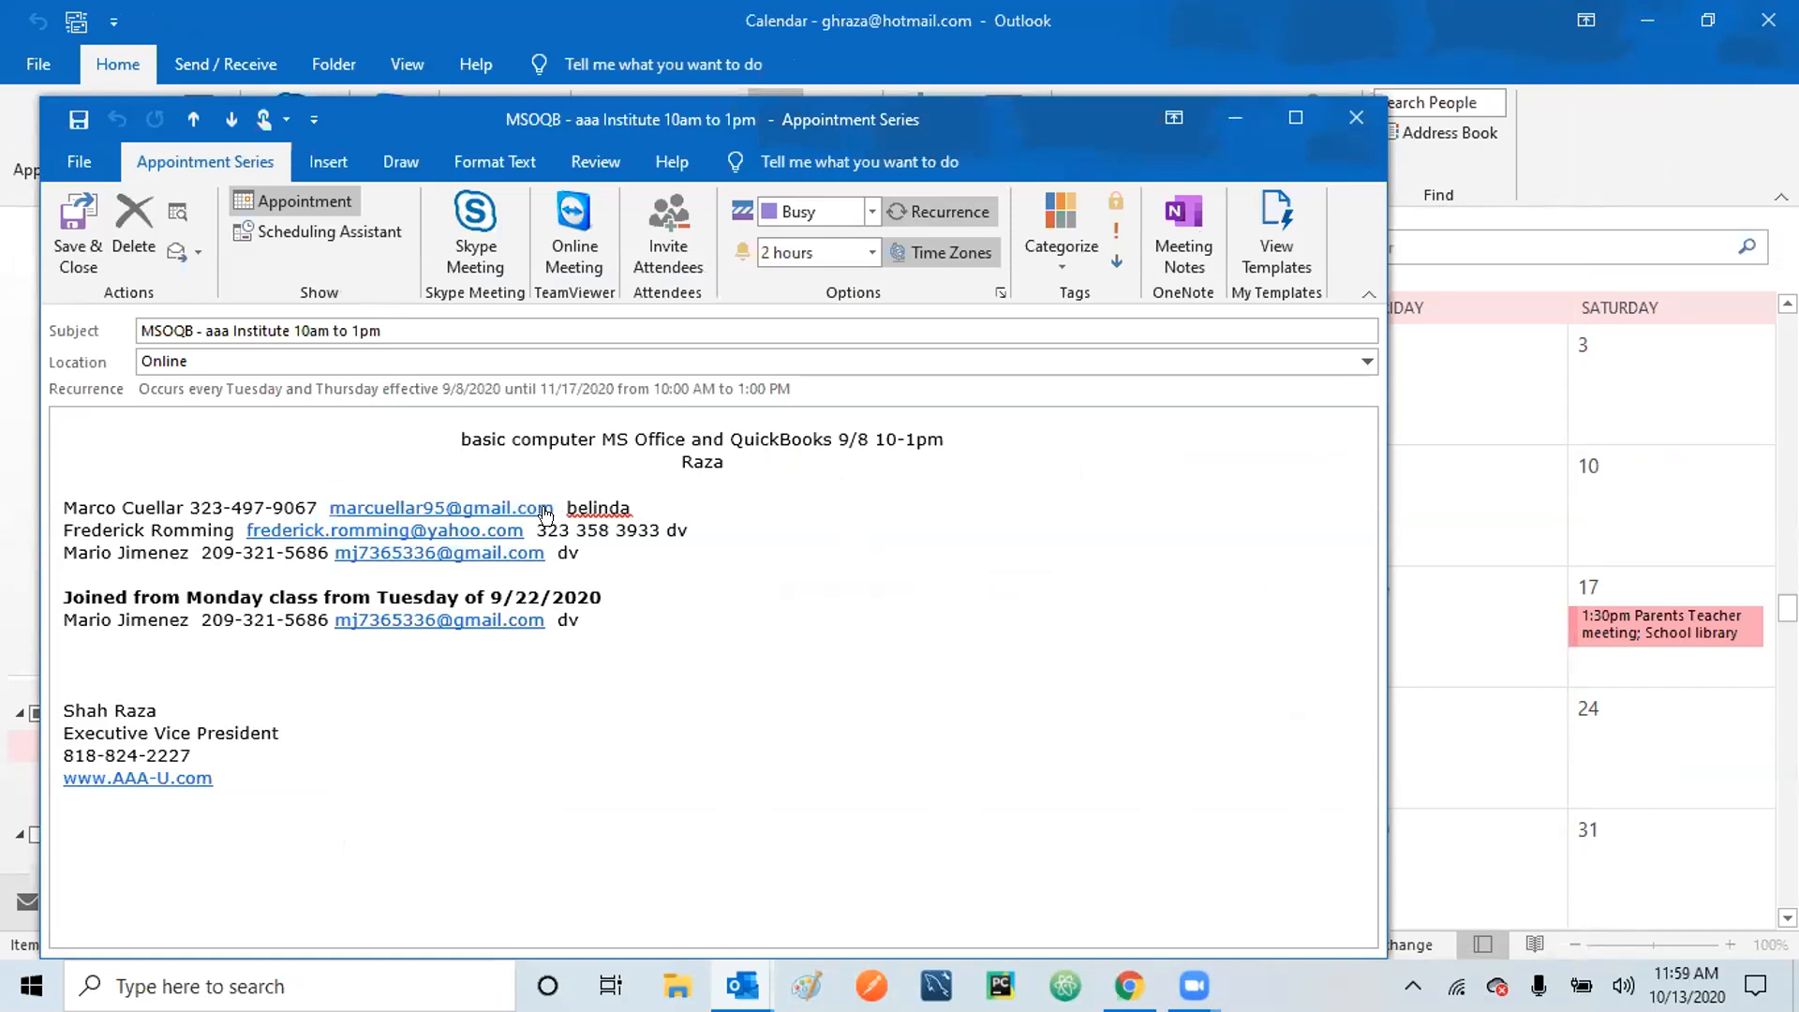
# Copy the first student's email address from the series notes and minimize the series.
pyautogui.click(551, 500)
pyautogui.hotkey('shift', 'Left')
pyautogui.hotkey('shift', 'Left')
pyautogui.hotkey('shift', 'Left')
pyautogui.hotkey('shift', 'Left')
pyautogui.hotkey('shift', 'Left')
pyautogui.hotkey('shift', 'Left')
pyautogui.hotkey('shift', 'Left')
pyautogui.hotkey('shift', 'Left')
pyautogui.hotkey('shift', 'Left')
pyautogui.hotkey('shift', 'Left')
pyautogui.hotkey('shift', 'Left')
pyautogui.hotkey('shift', 'Left')
pyautogui.hotkey('shift', 'Left')
pyautogui.hotkey('shift', 'Left')
pyautogui.hotkey('shift', 'Left')
pyautogui.hotkey('shift', 'Left')
pyautogui.hotkey('shift', 'Left')
pyautogui.hotkey('shift', 'Left')
pyautogui.hotkey('shift', 'Left')
pyautogui.hotkey('shift', 'Left')
pyautogui.hotkey('shift', 'Left')
pyautogui.hotkey('shift', 'Left')
pyautogui.hotkey('shift', 'Right')
pyautogui.hotkey('ctrl', 'c')
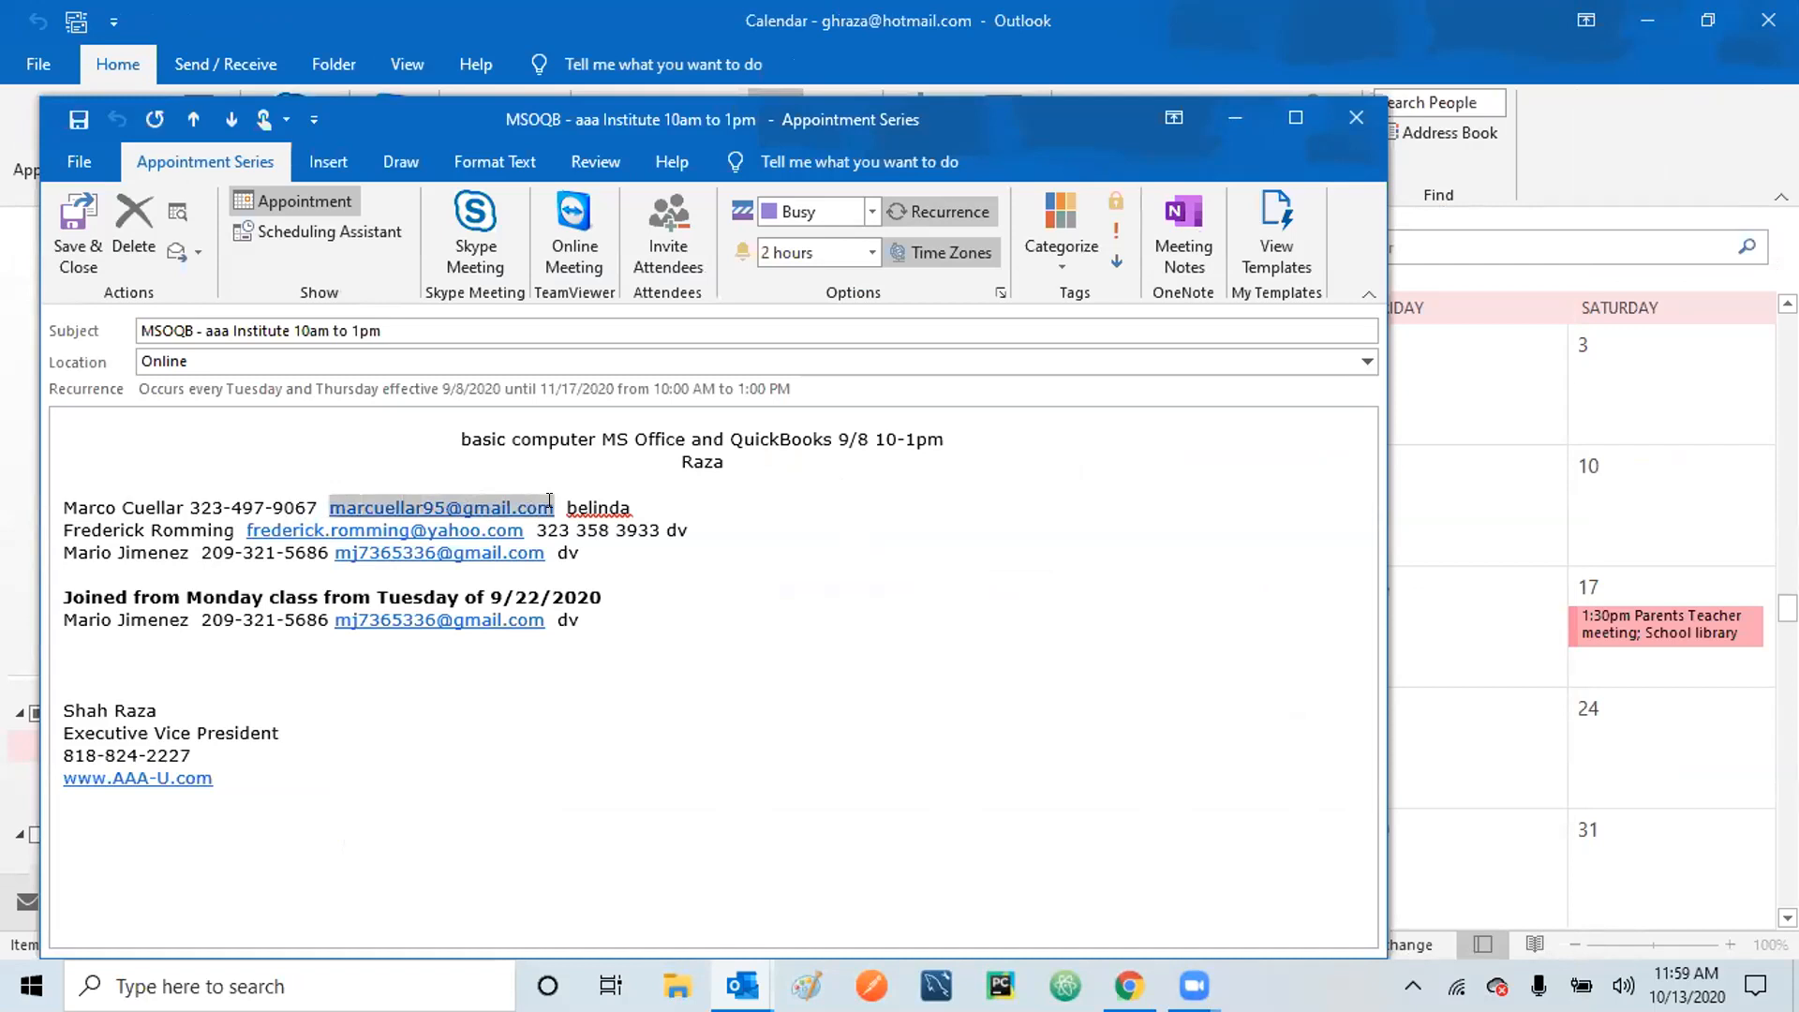
pyautogui.click(1233, 115)
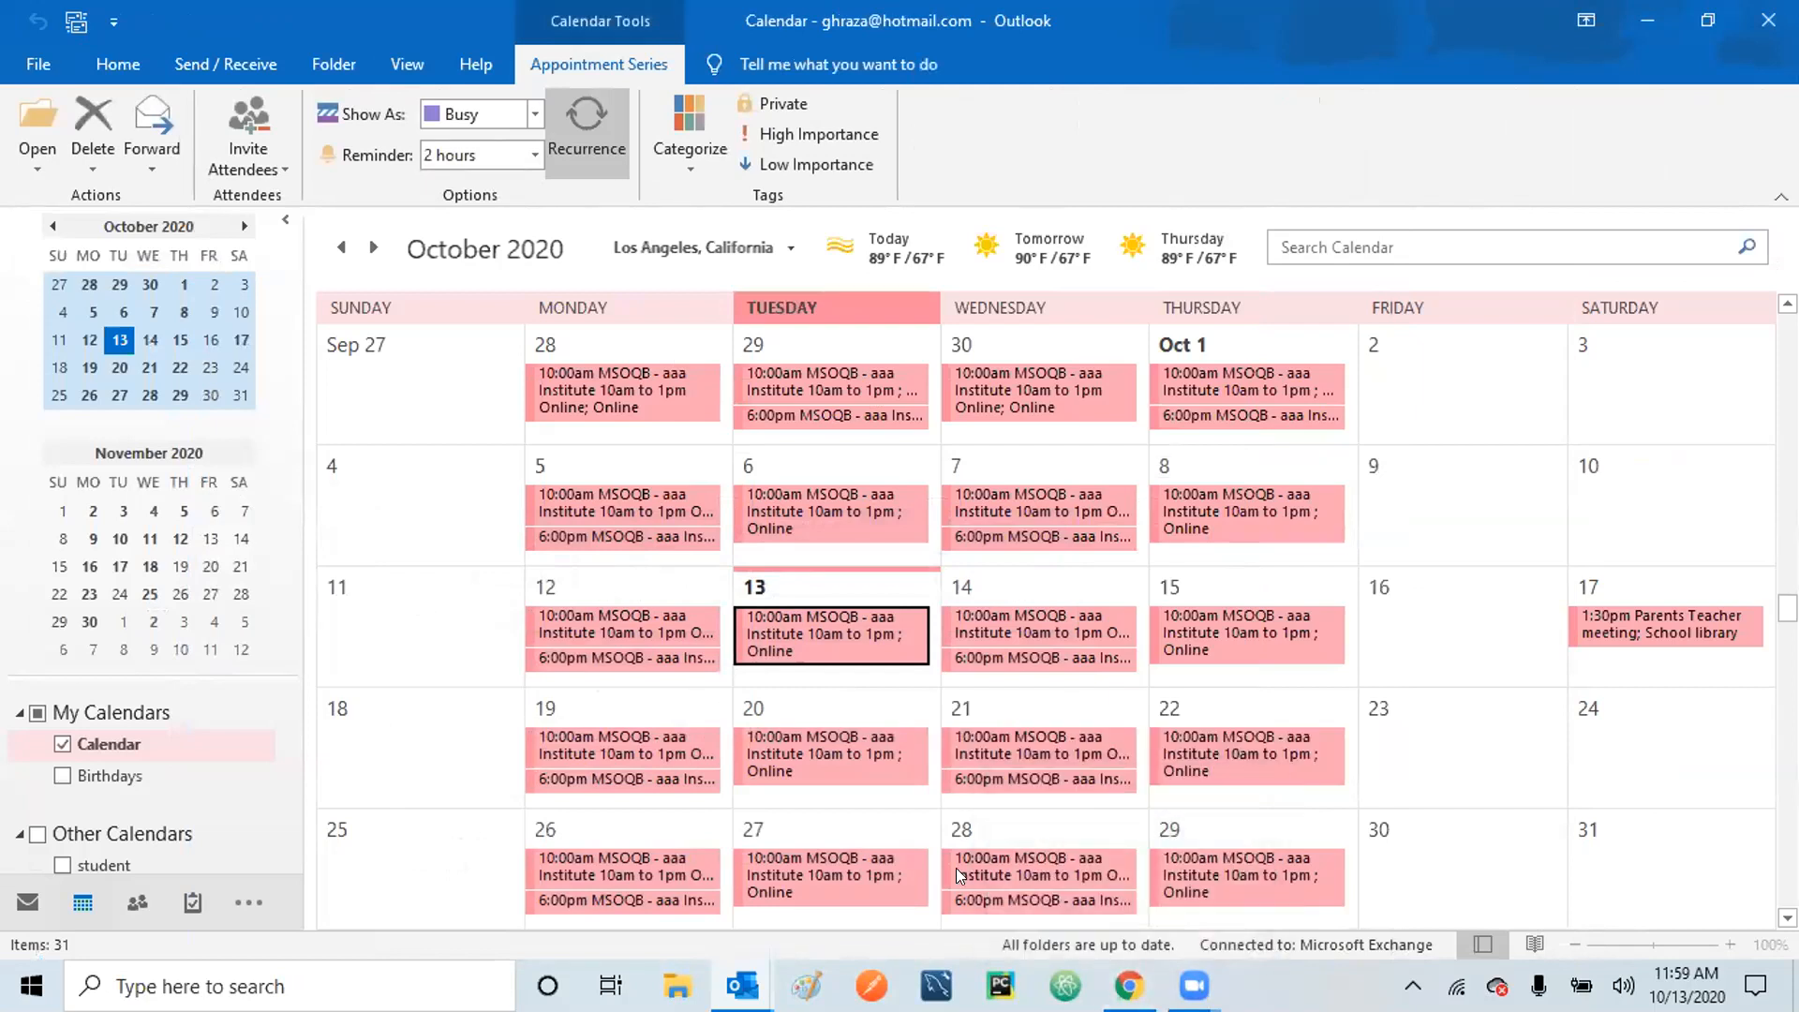
pyautogui.moveTo(742, 984)
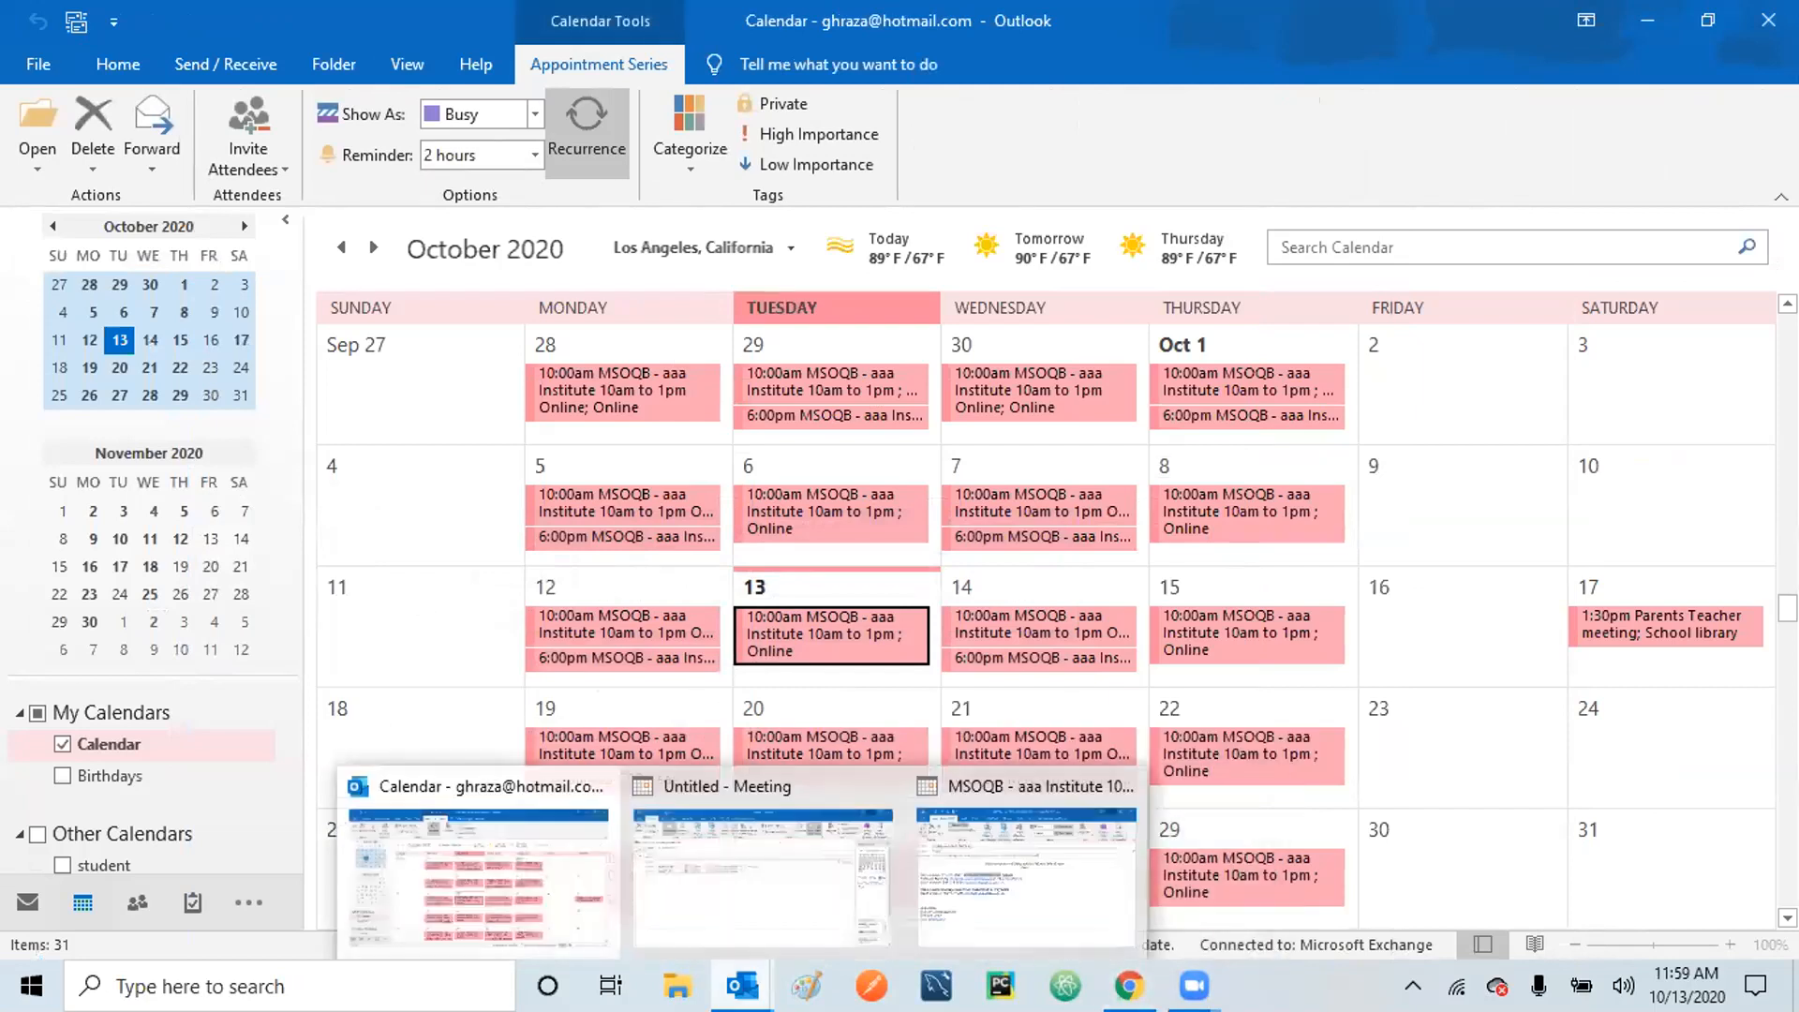
pyautogui.click(1025, 897)
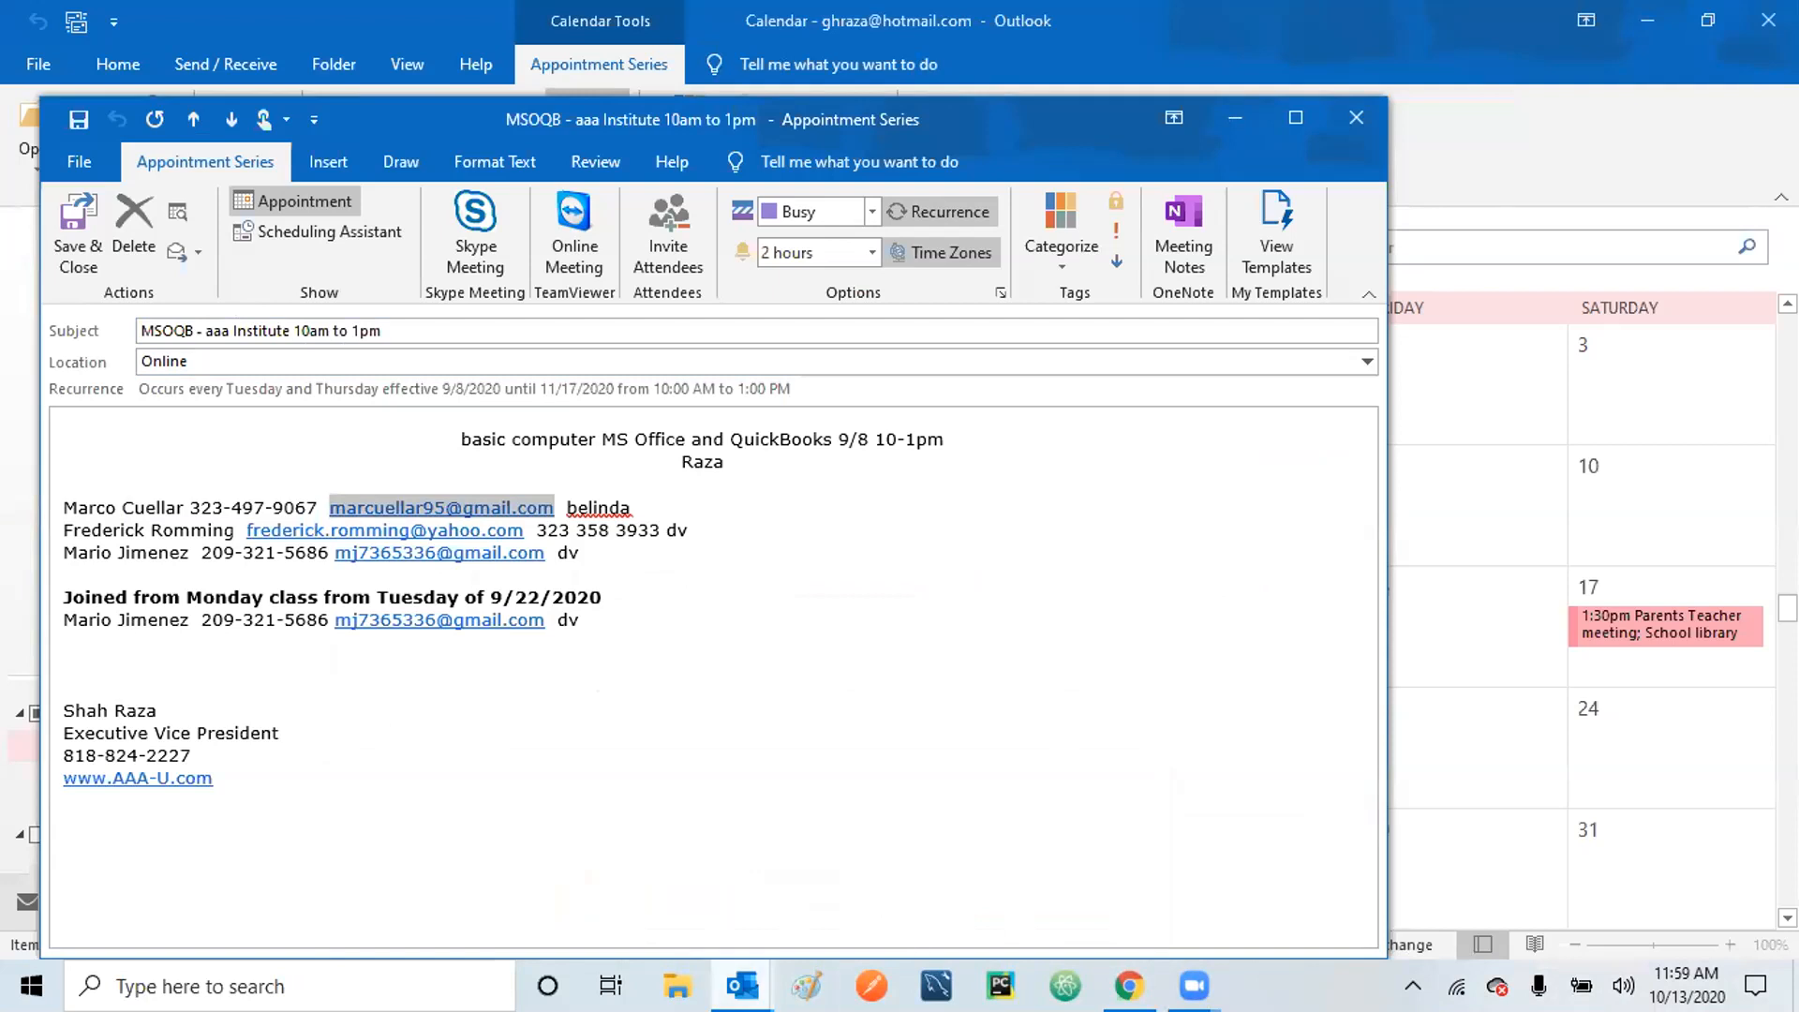
# Paste the first student's email address into the blank meeting's To field.
pyautogui.moveTo(742, 984)
pyautogui.click(774, 860)
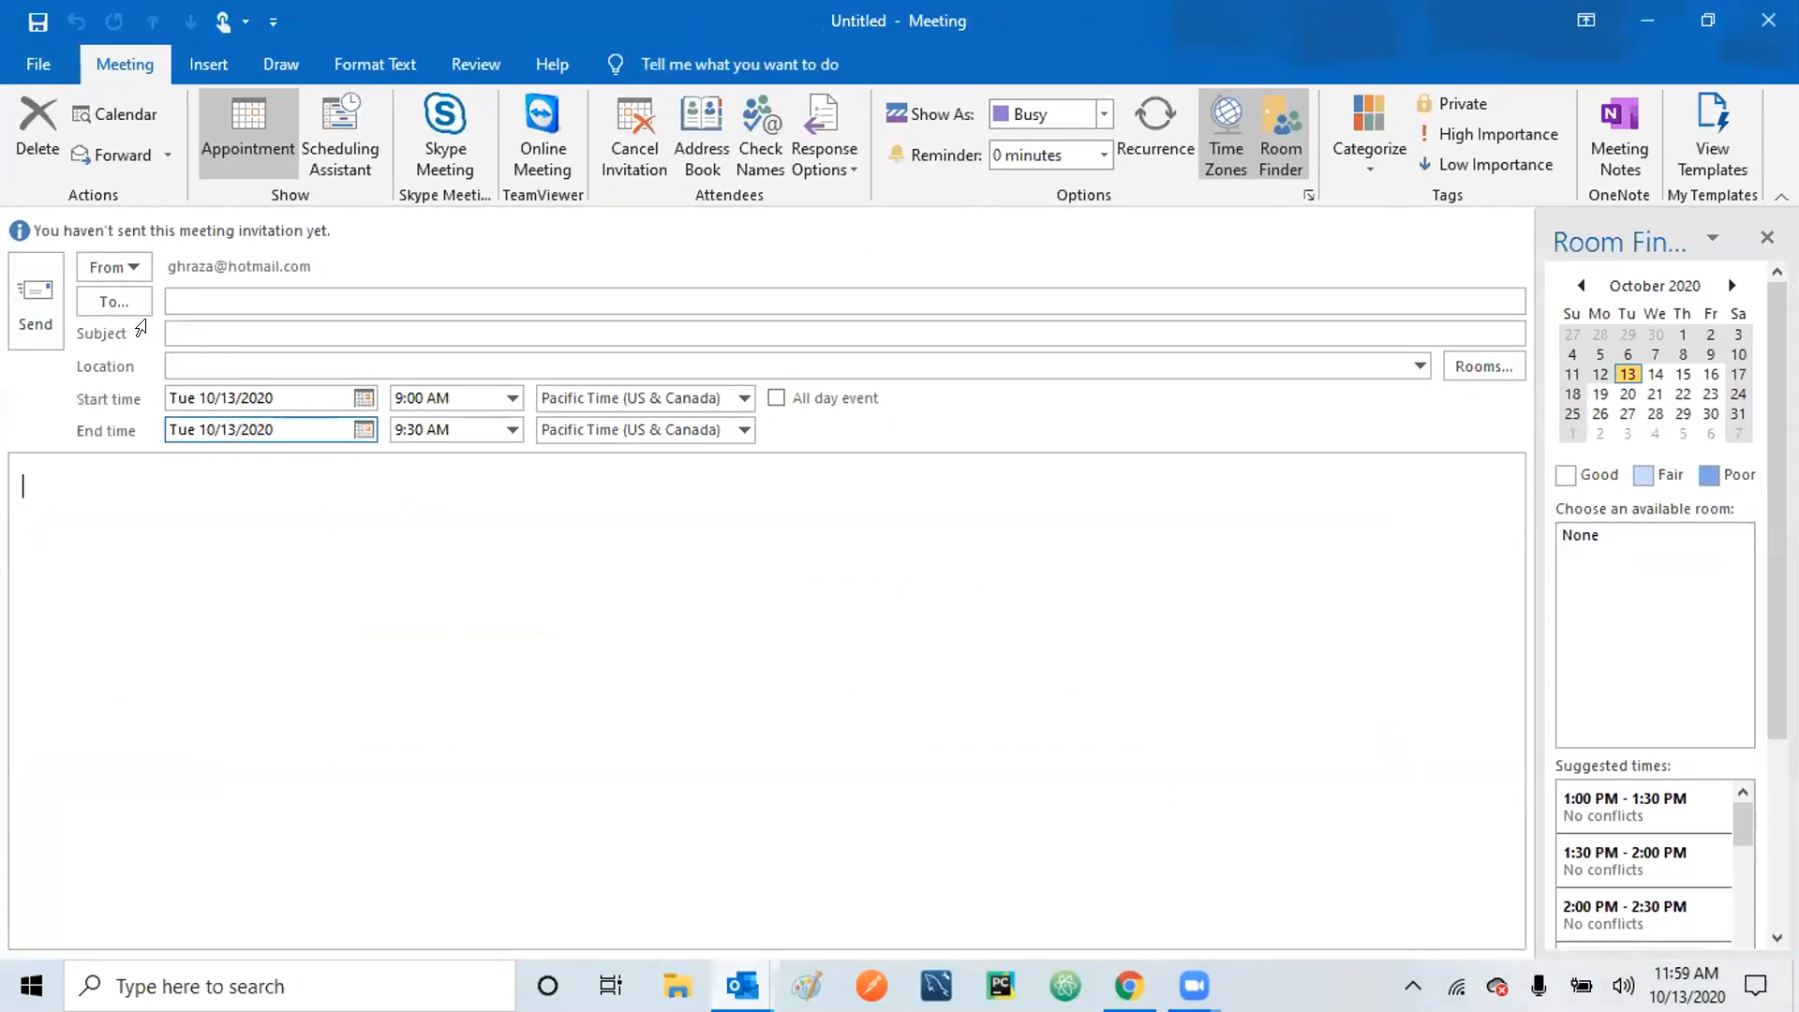
pyautogui.click(215, 293)
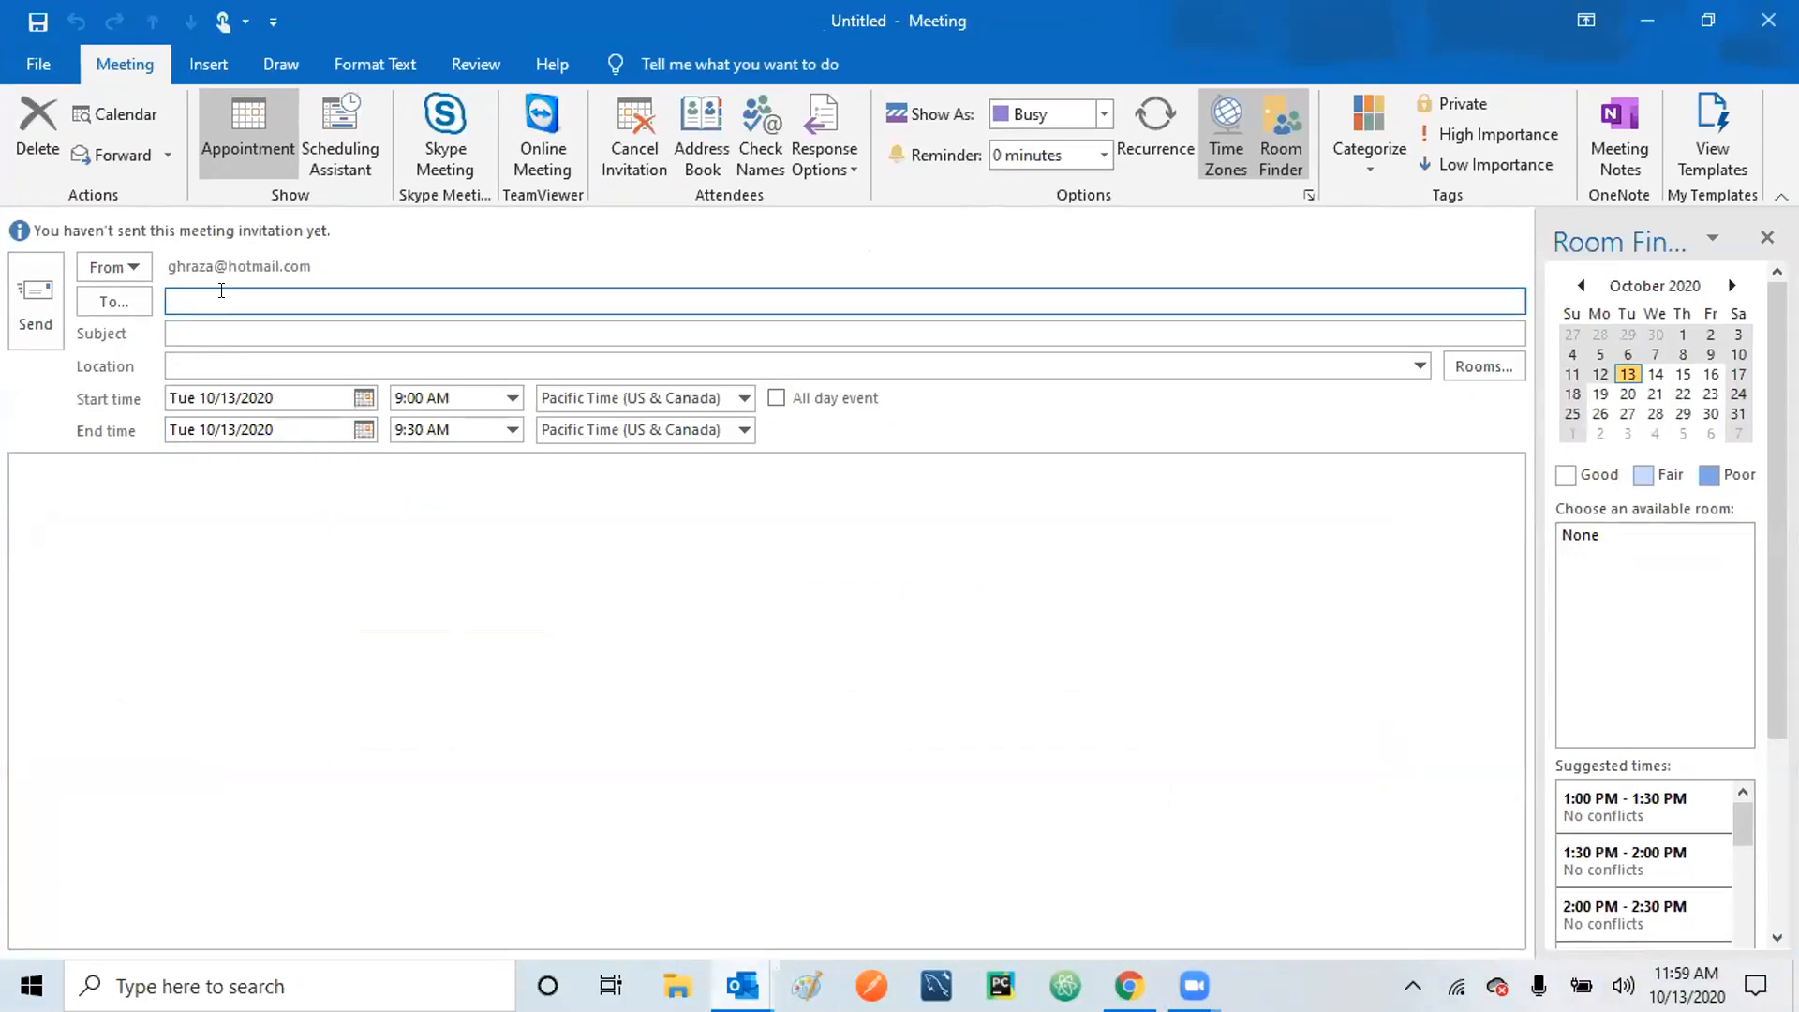
pyautogui.hotkey('ctrl', 'v')
pyautogui.press('Tab')
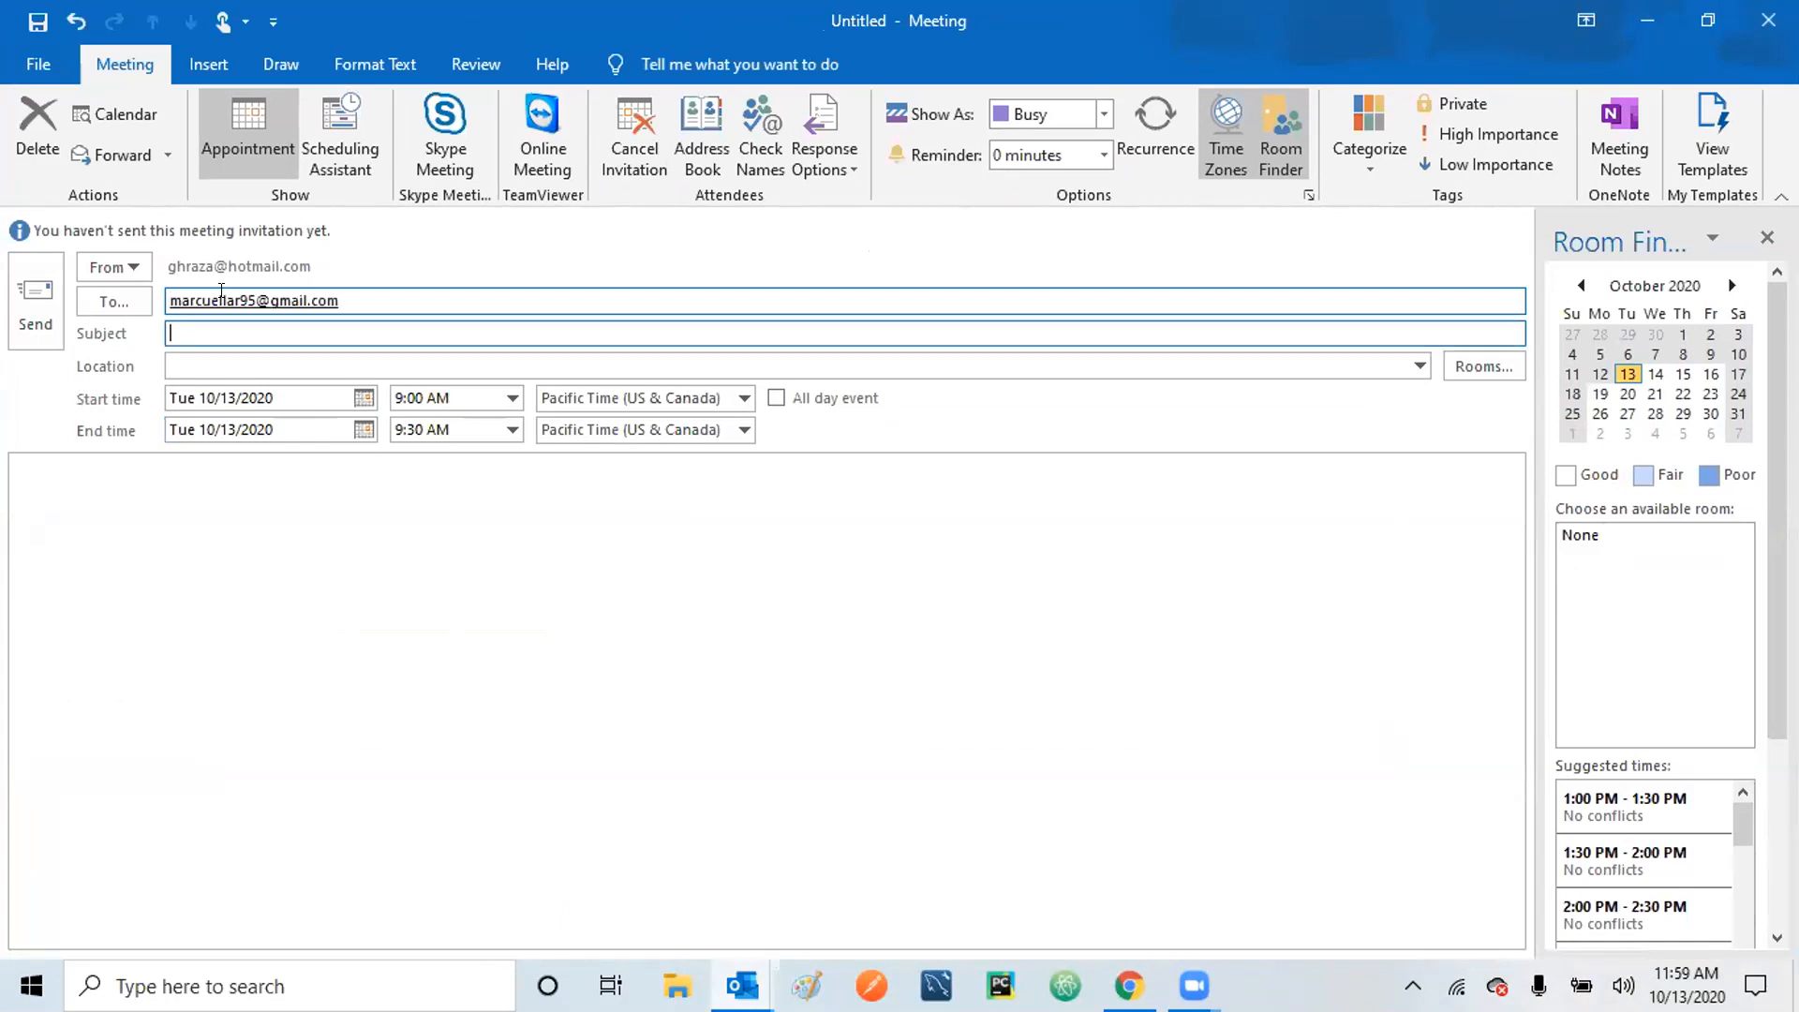
pyautogui.click(420, 291)
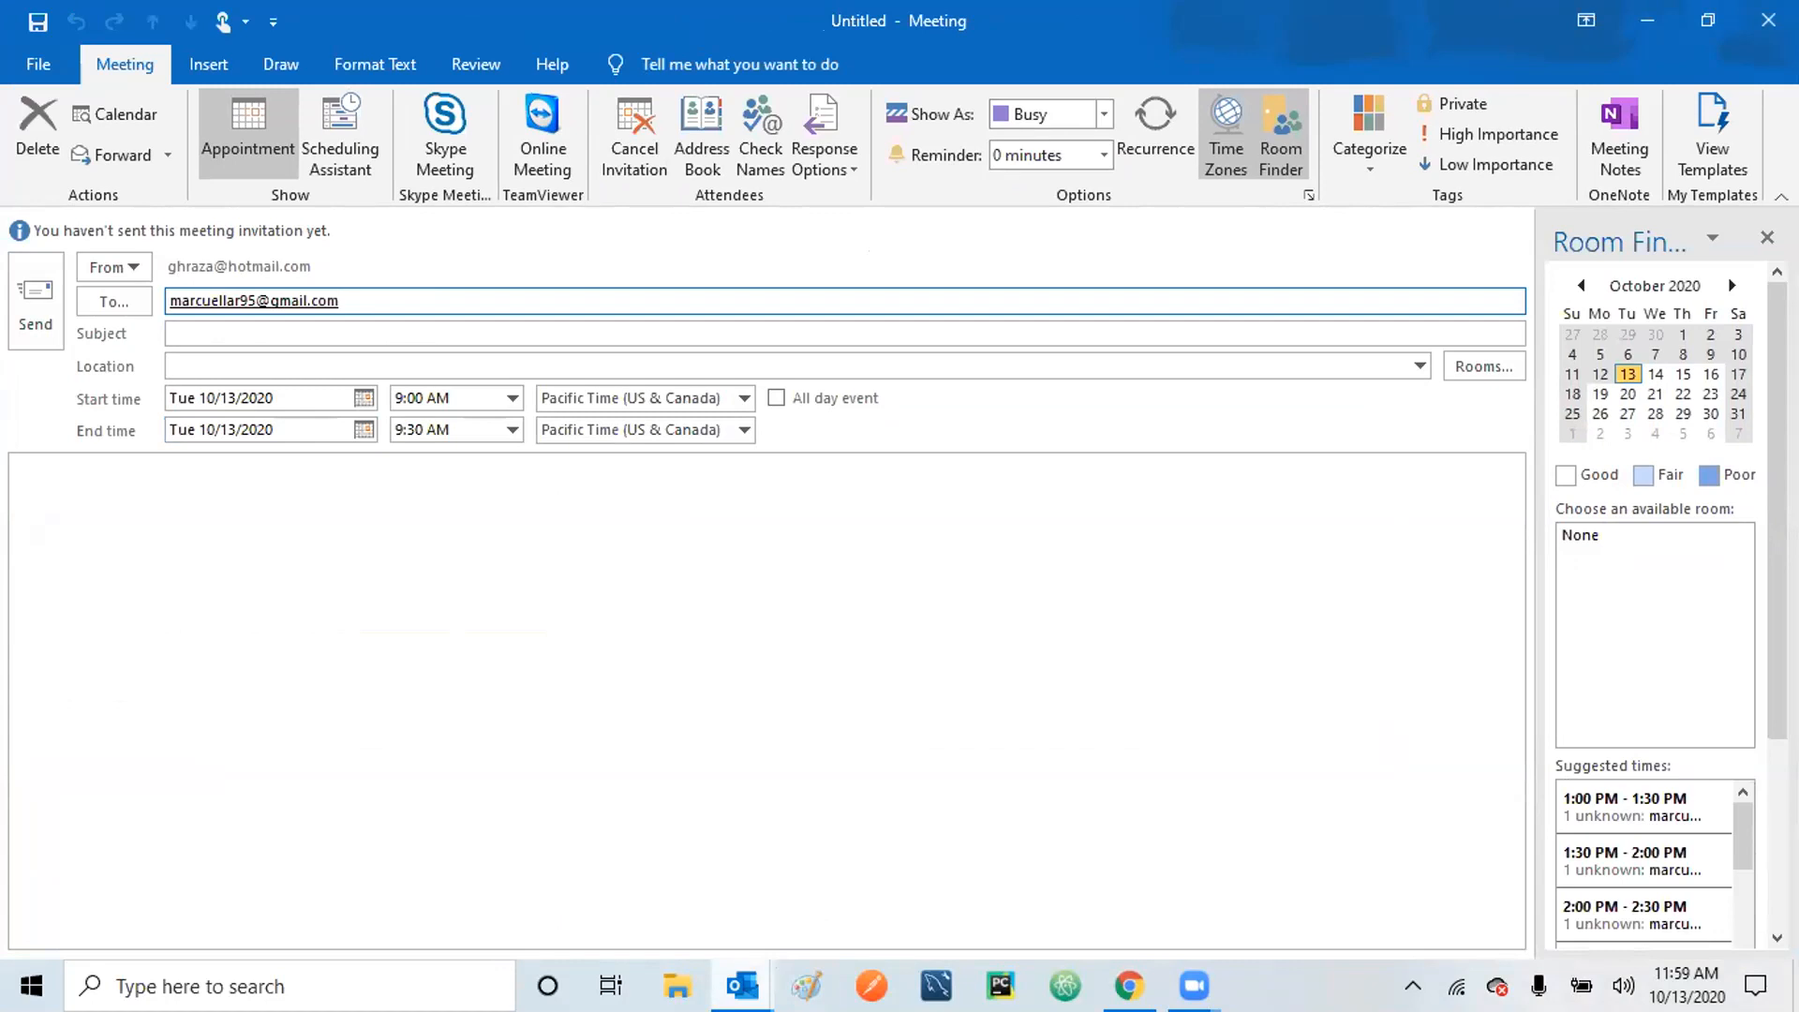
# Copy the second student's email from the class series and add it as a second recipient.
pyautogui.click(1031, 848)
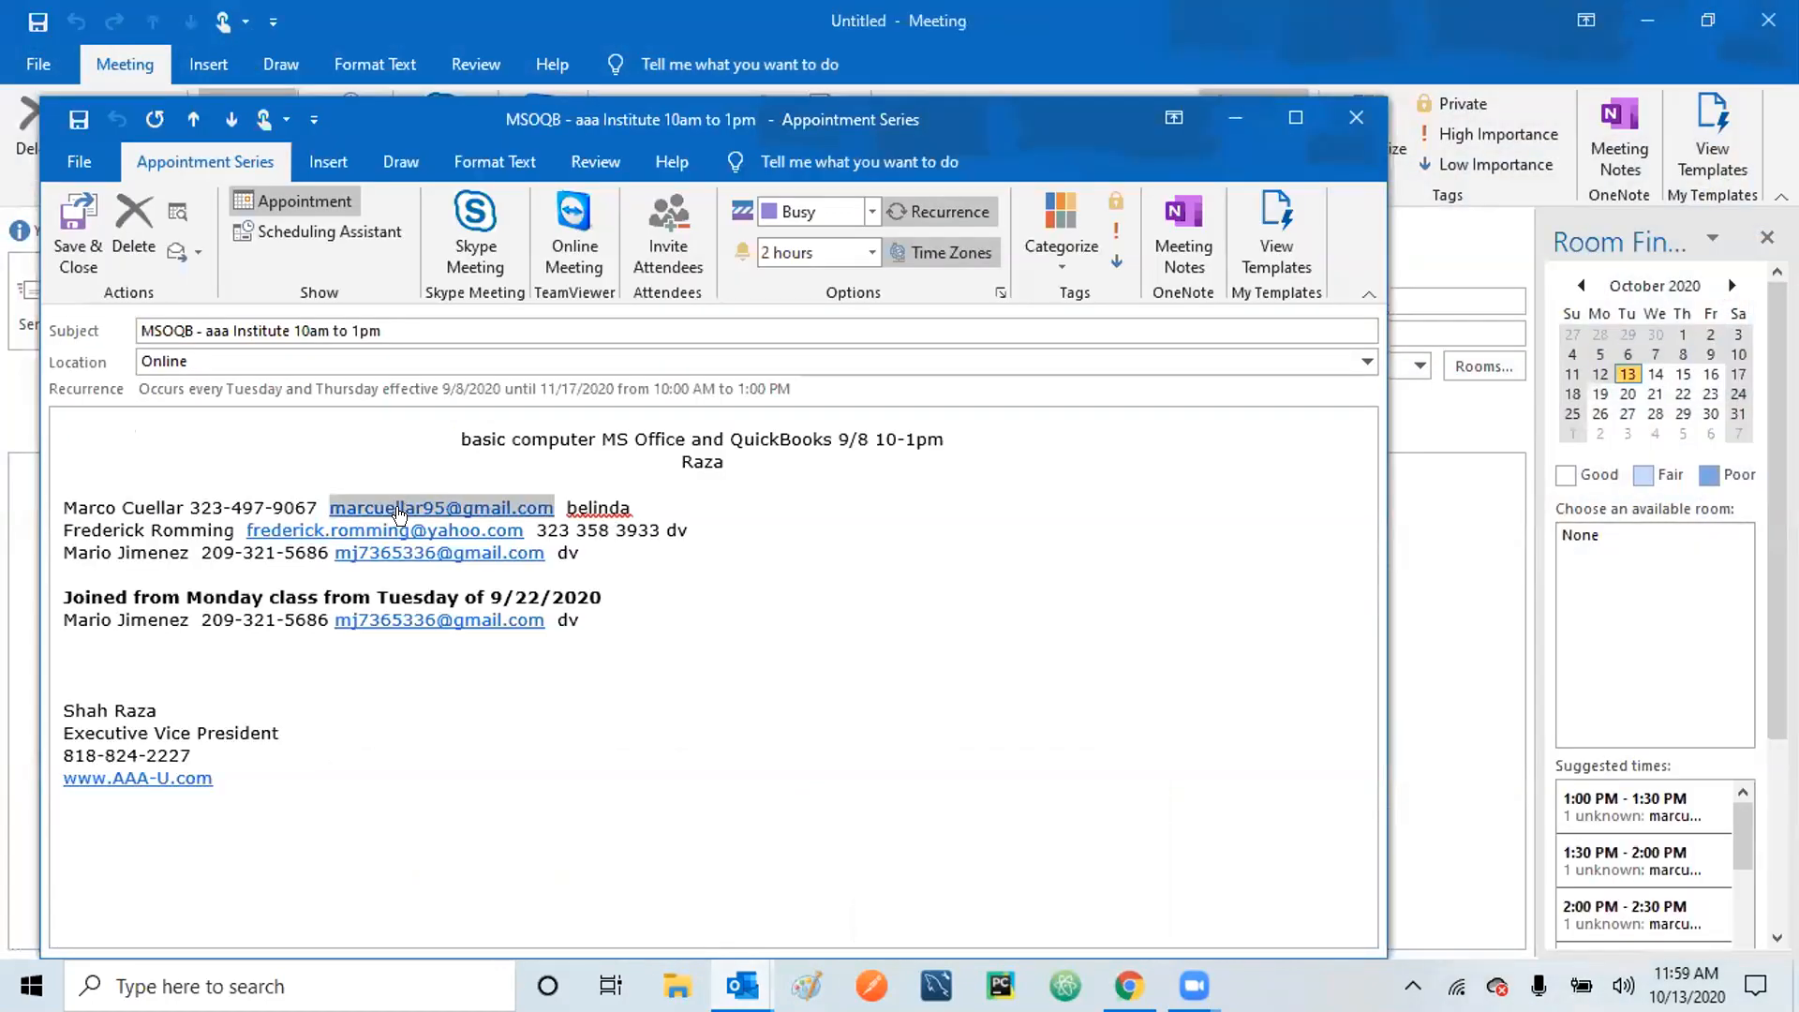
pyautogui.click(546, 541)
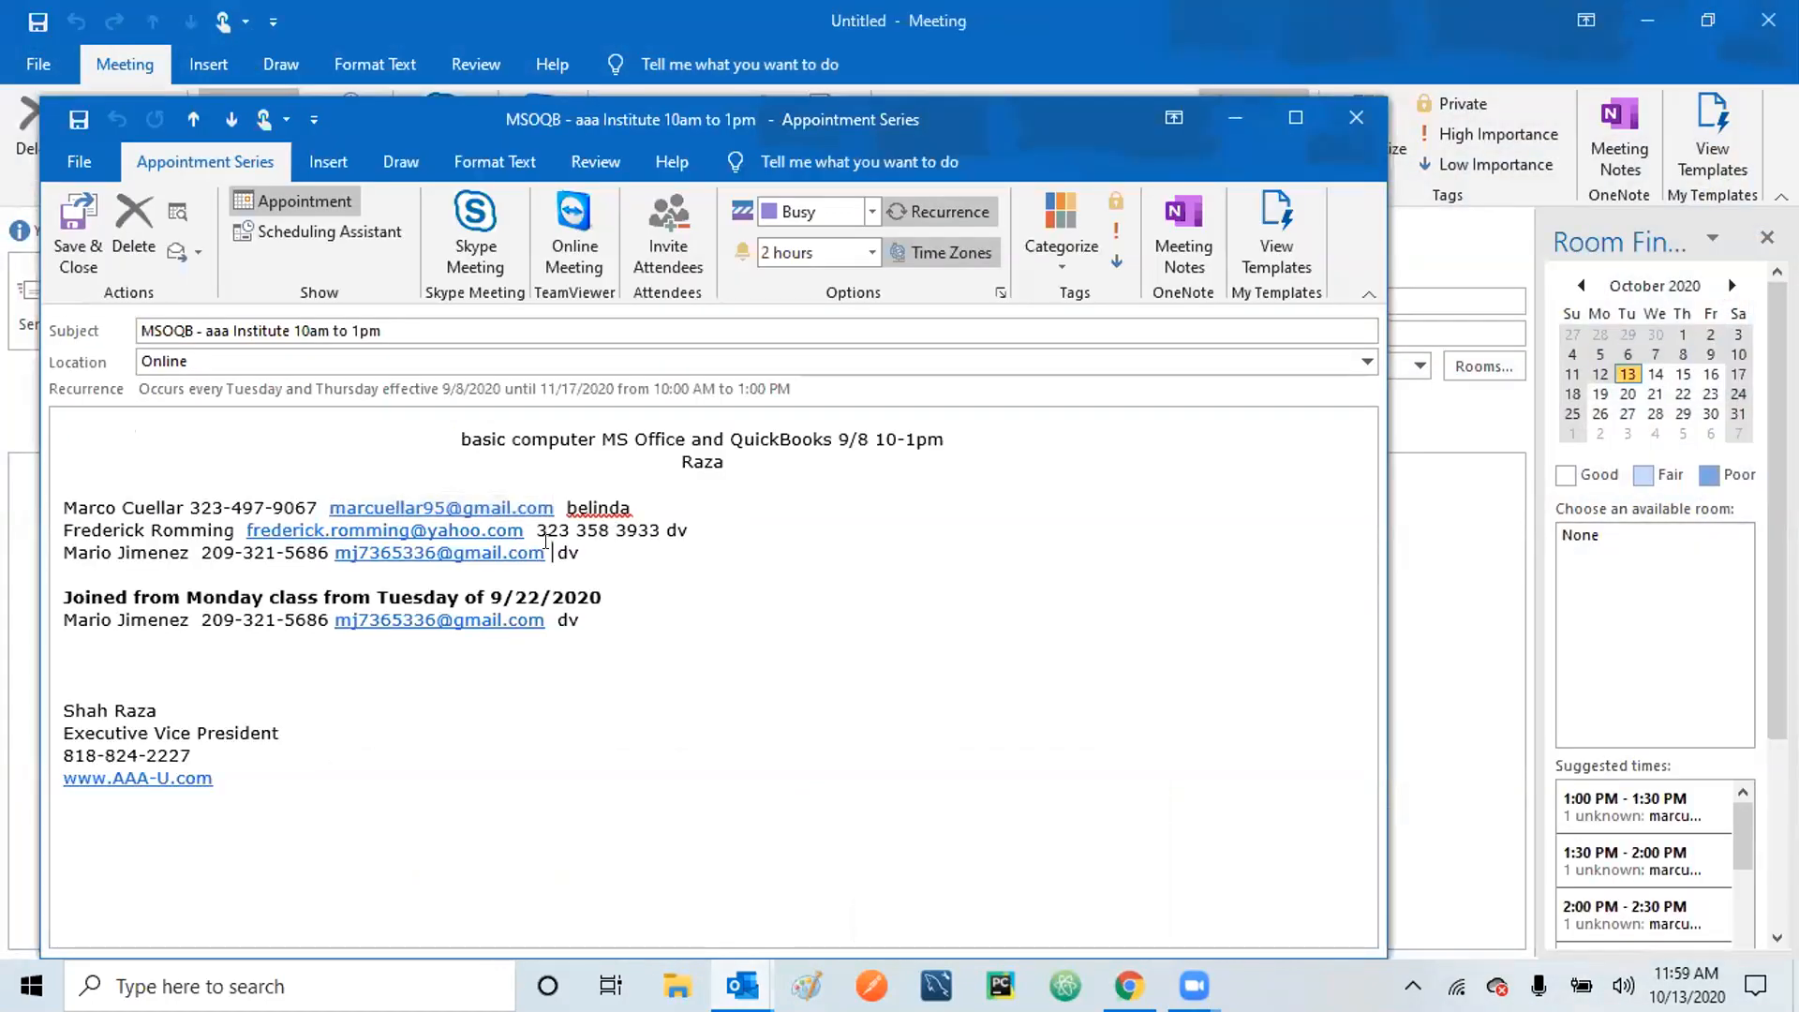
pyautogui.press('Left')
pyautogui.hotkey('shift', 'Left')
pyautogui.hotkey('shift', 'Left')
pyautogui.hotkey('shift', 'Left')
pyautogui.hotkey('shift', 'Left')
pyautogui.hotkey('shift', 'Left')
pyautogui.hotkey('shift', 'Left')
pyautogui.hotkey('shift', 'Left')
pyautogui.hotkey('shift', 'Left')
pyautogui.hotkey('shift', 'Left')
pyautogui.hotkey('shift', 'Left')
pyautogui.hotkey('shift', 'Left')
pyautogui.hotkey('shift', 'Left')
pyautogui.hotkey('shift', 'Left')
pyautogui.hotkey('shift', 'Left')
pyautogui.hotkey('shift', 'Left')
pyautogui.hotkey('shift', 'Left')
pyautogui.hotkey('shift', 'Left')
pyautogui.hotkey('shift', 'Left')
pyautogui.hotkey('shift', 'Left')
pyautogui.hotkey('ctrl', 'c')
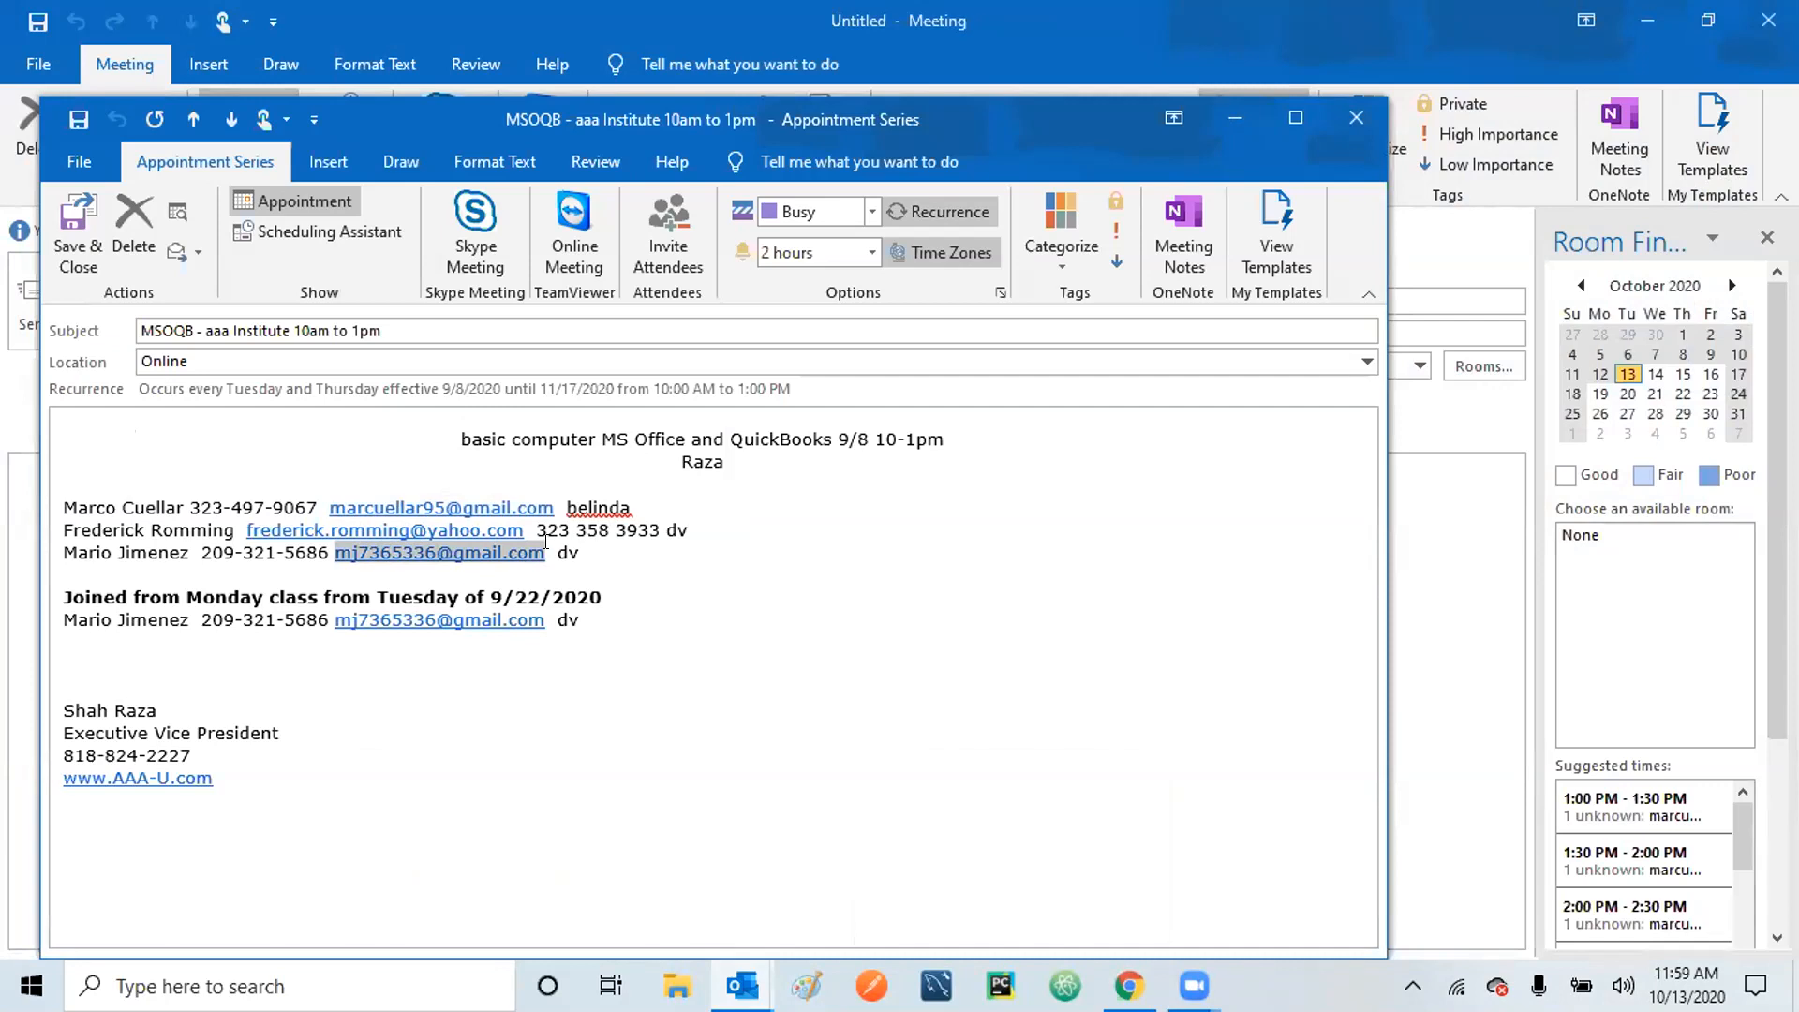
pyautogui.click(1228, 108)
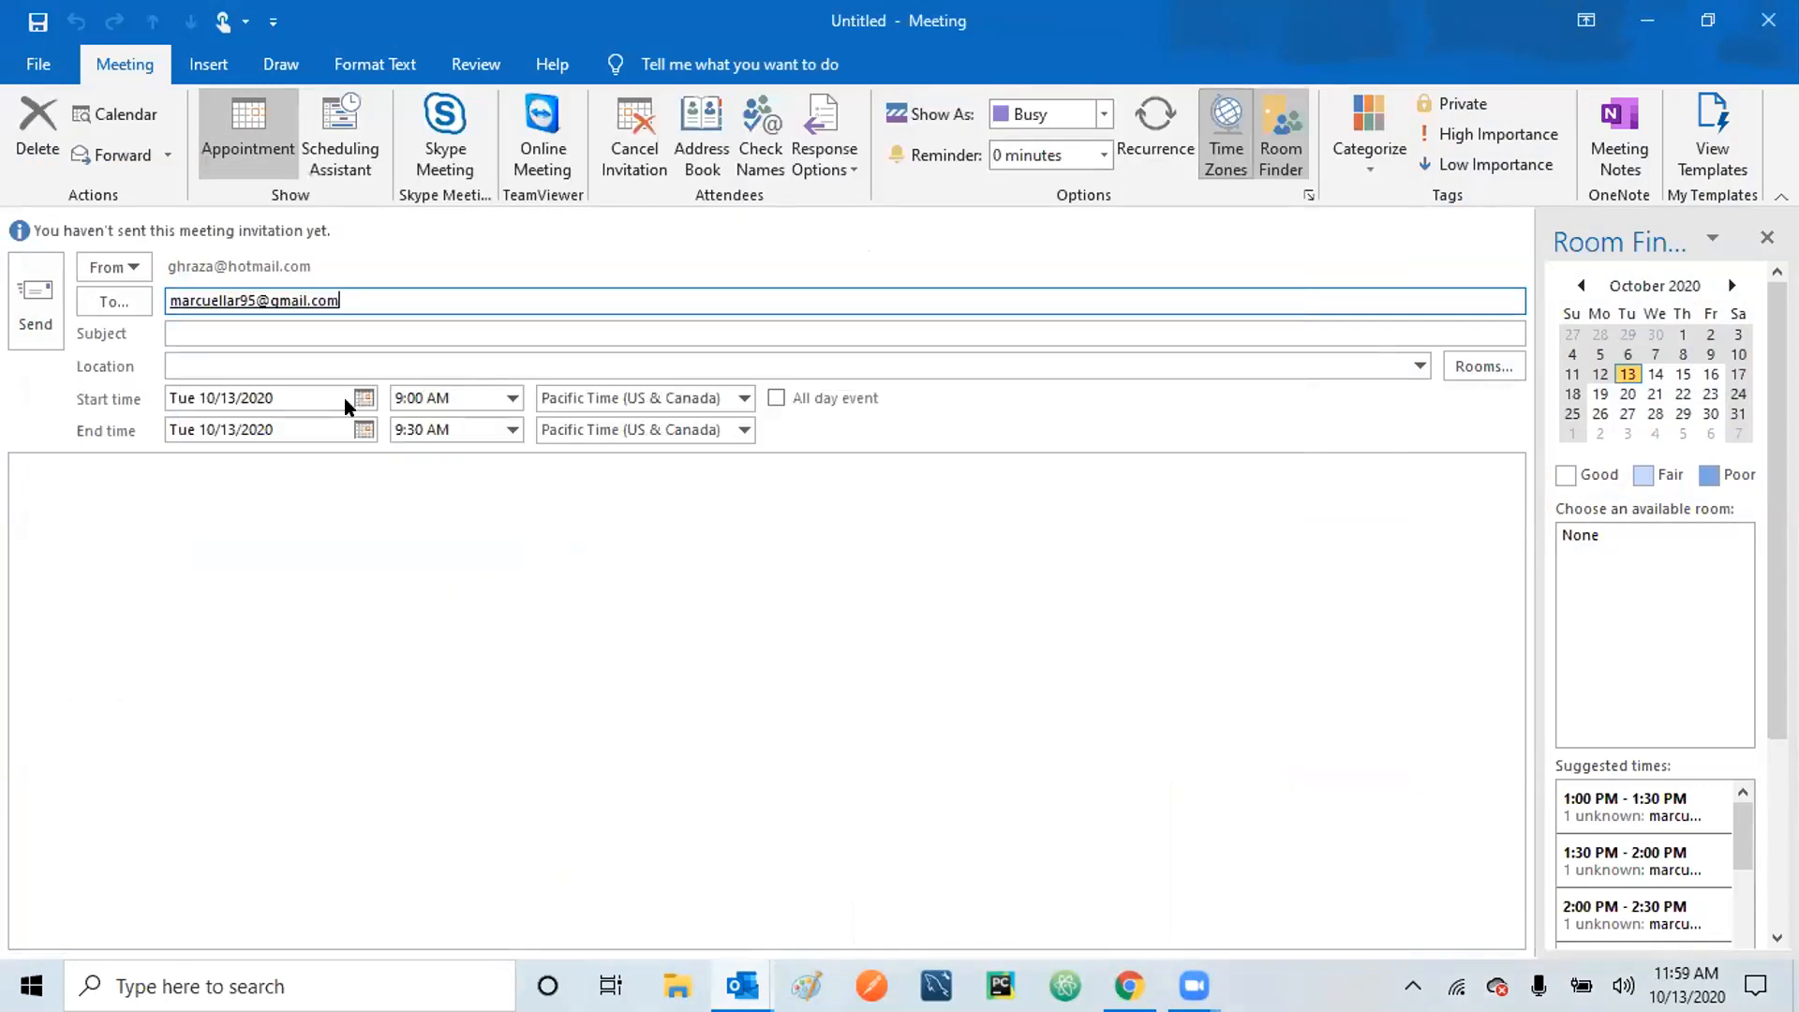
pyautogui.click(388, 290)
pyautogui.write(',')
pyautogui.hotkey('ctrl', 'v')
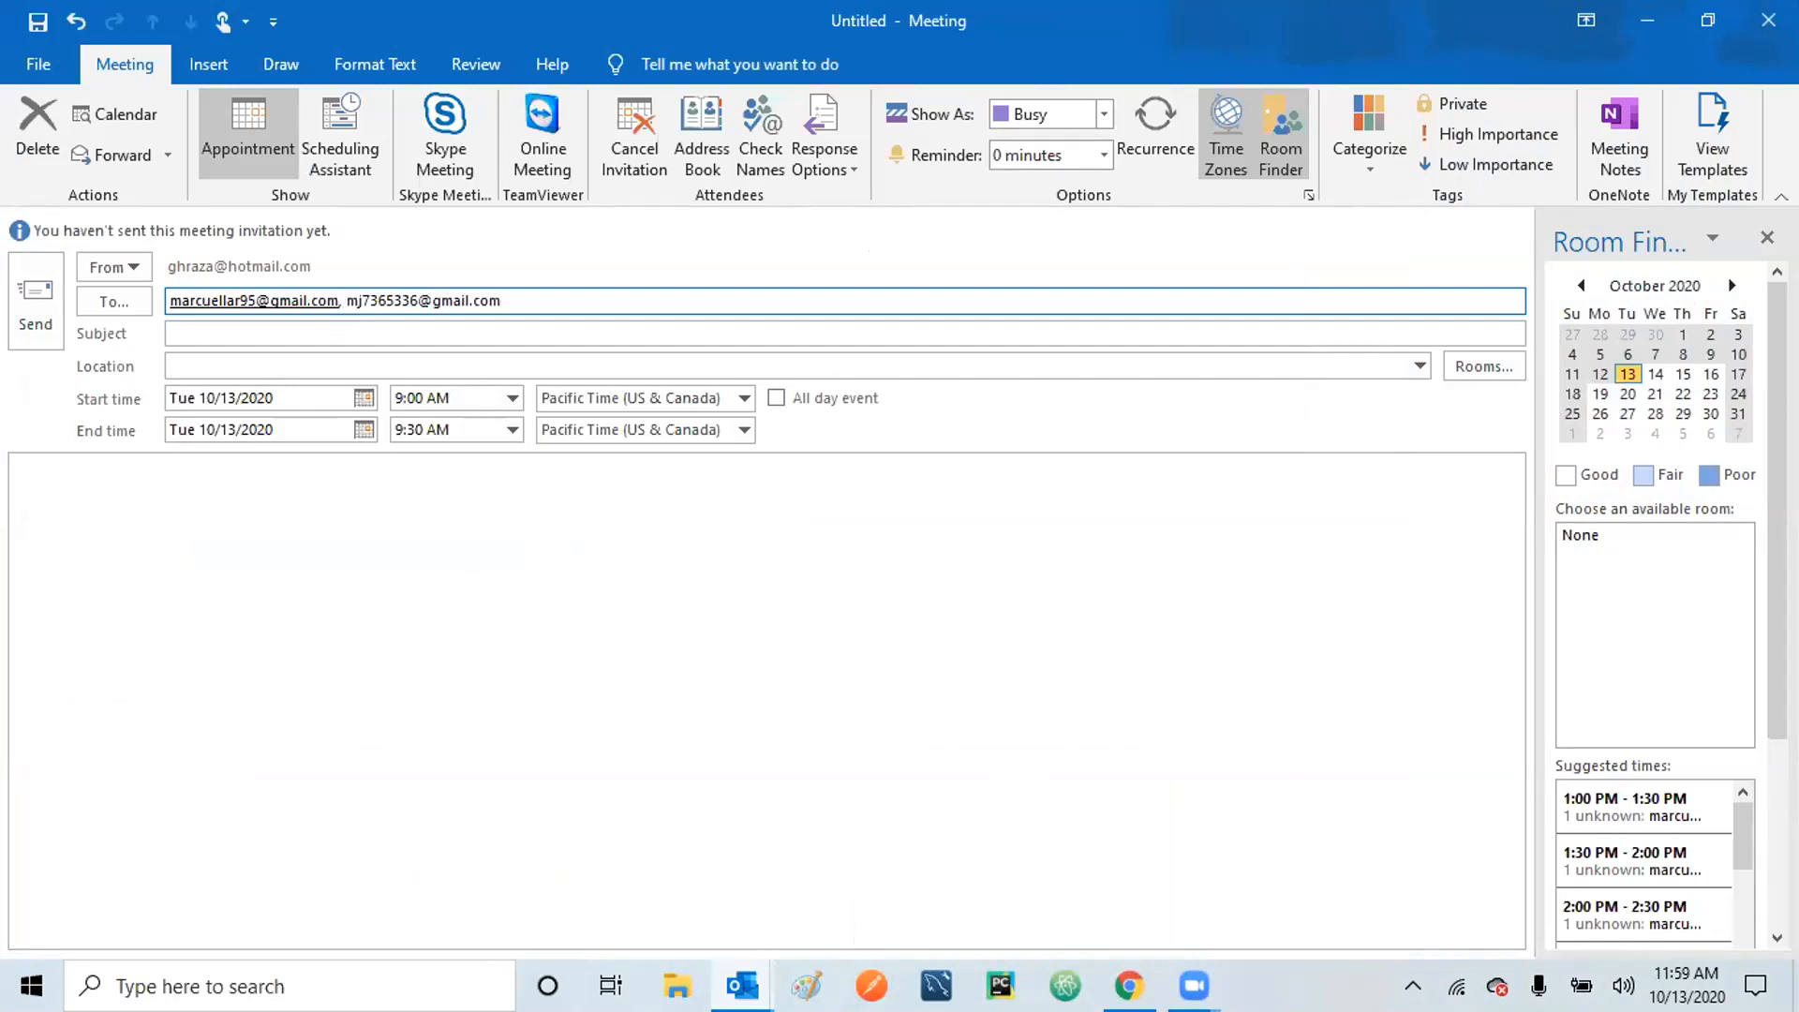
pyautogui.write(',')
pyautogui.press('BackSpace')
pyautogui.press('Tab')
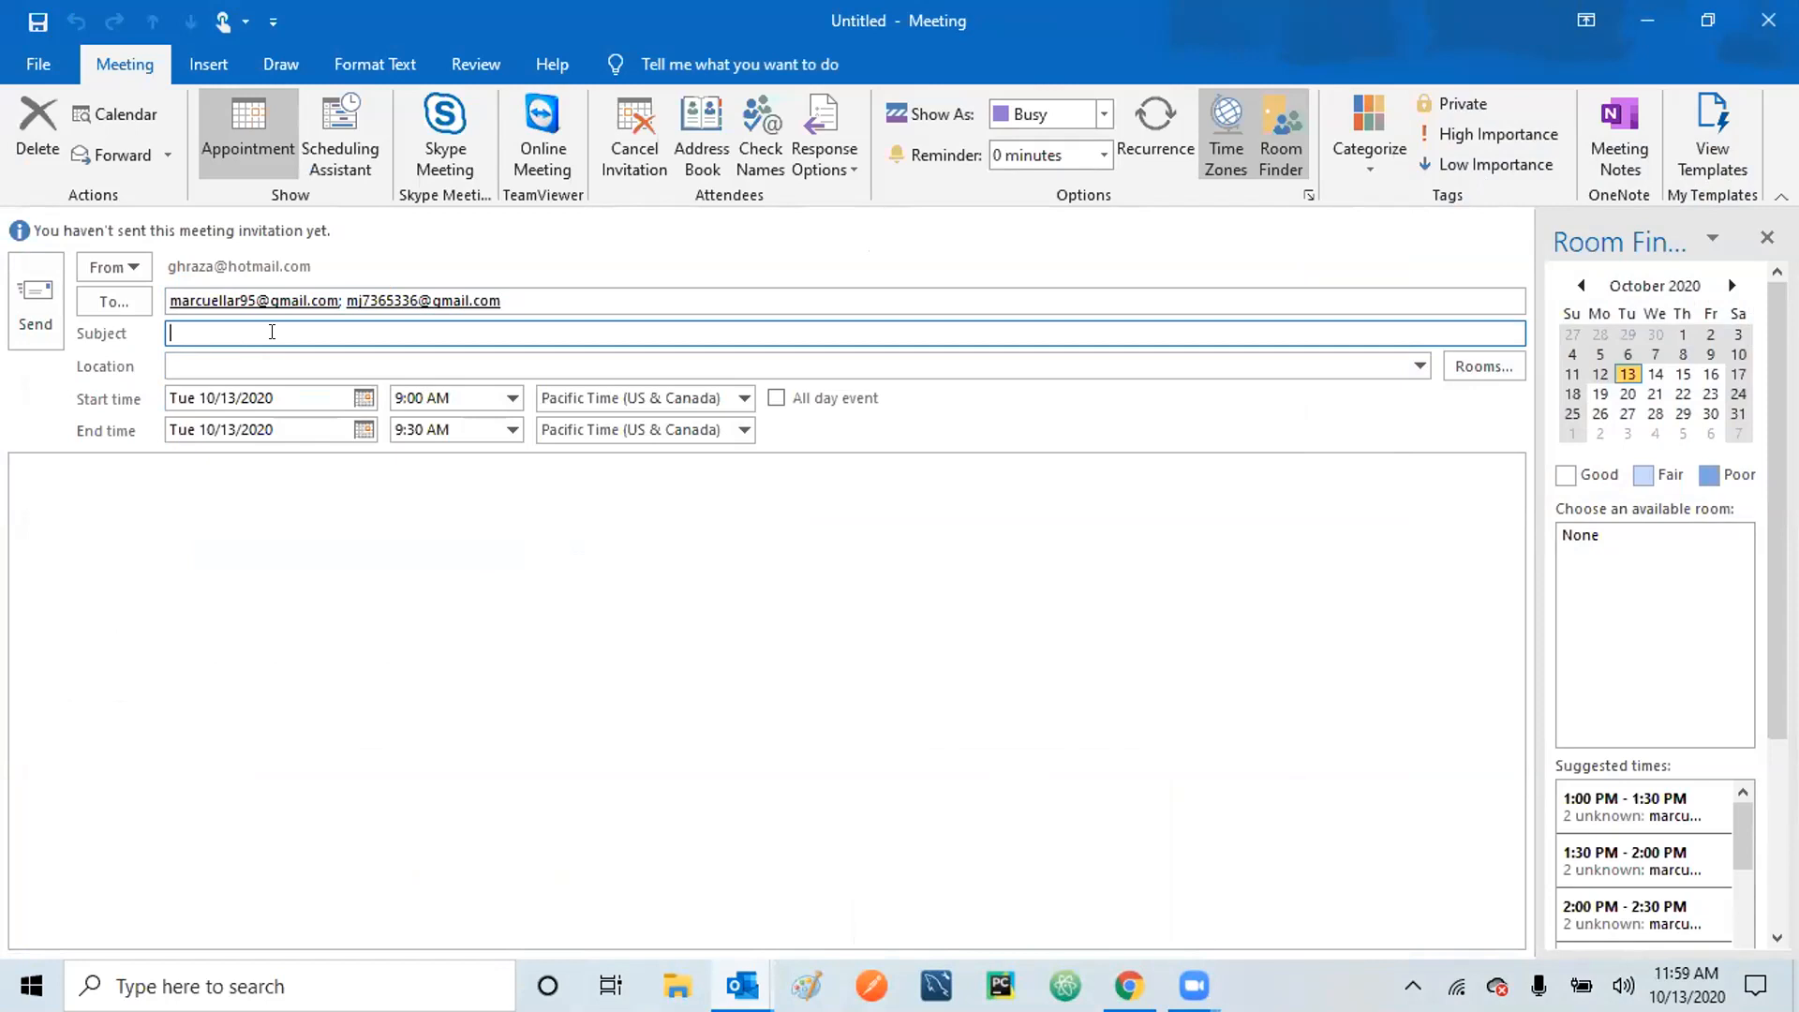
# Give the invitation the subject 'Class meeting' and location Online.
pyautogui.write('Class meeting')
pyautogui.click(232, 358)
pyautogui.write('Online')
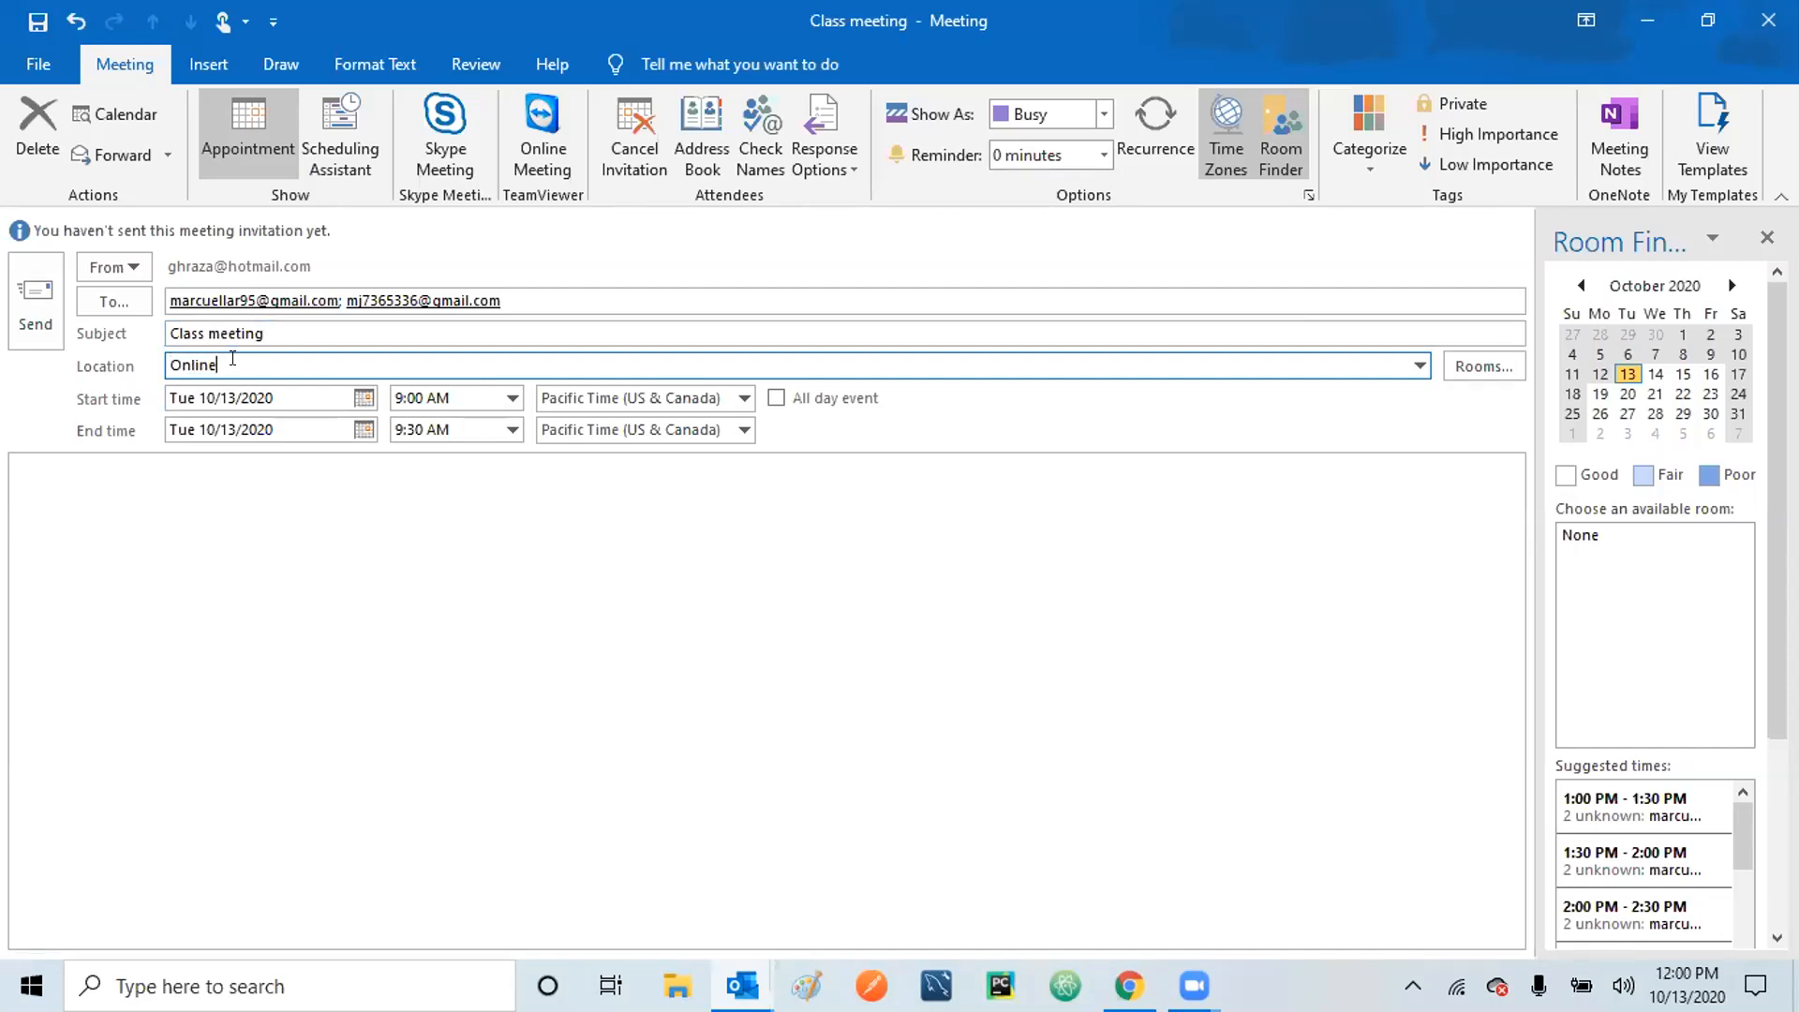
# Schedule the meeting for Saturday 10/17/2020, starting at 1:00 PM.
pyautogui.click(364, 397)
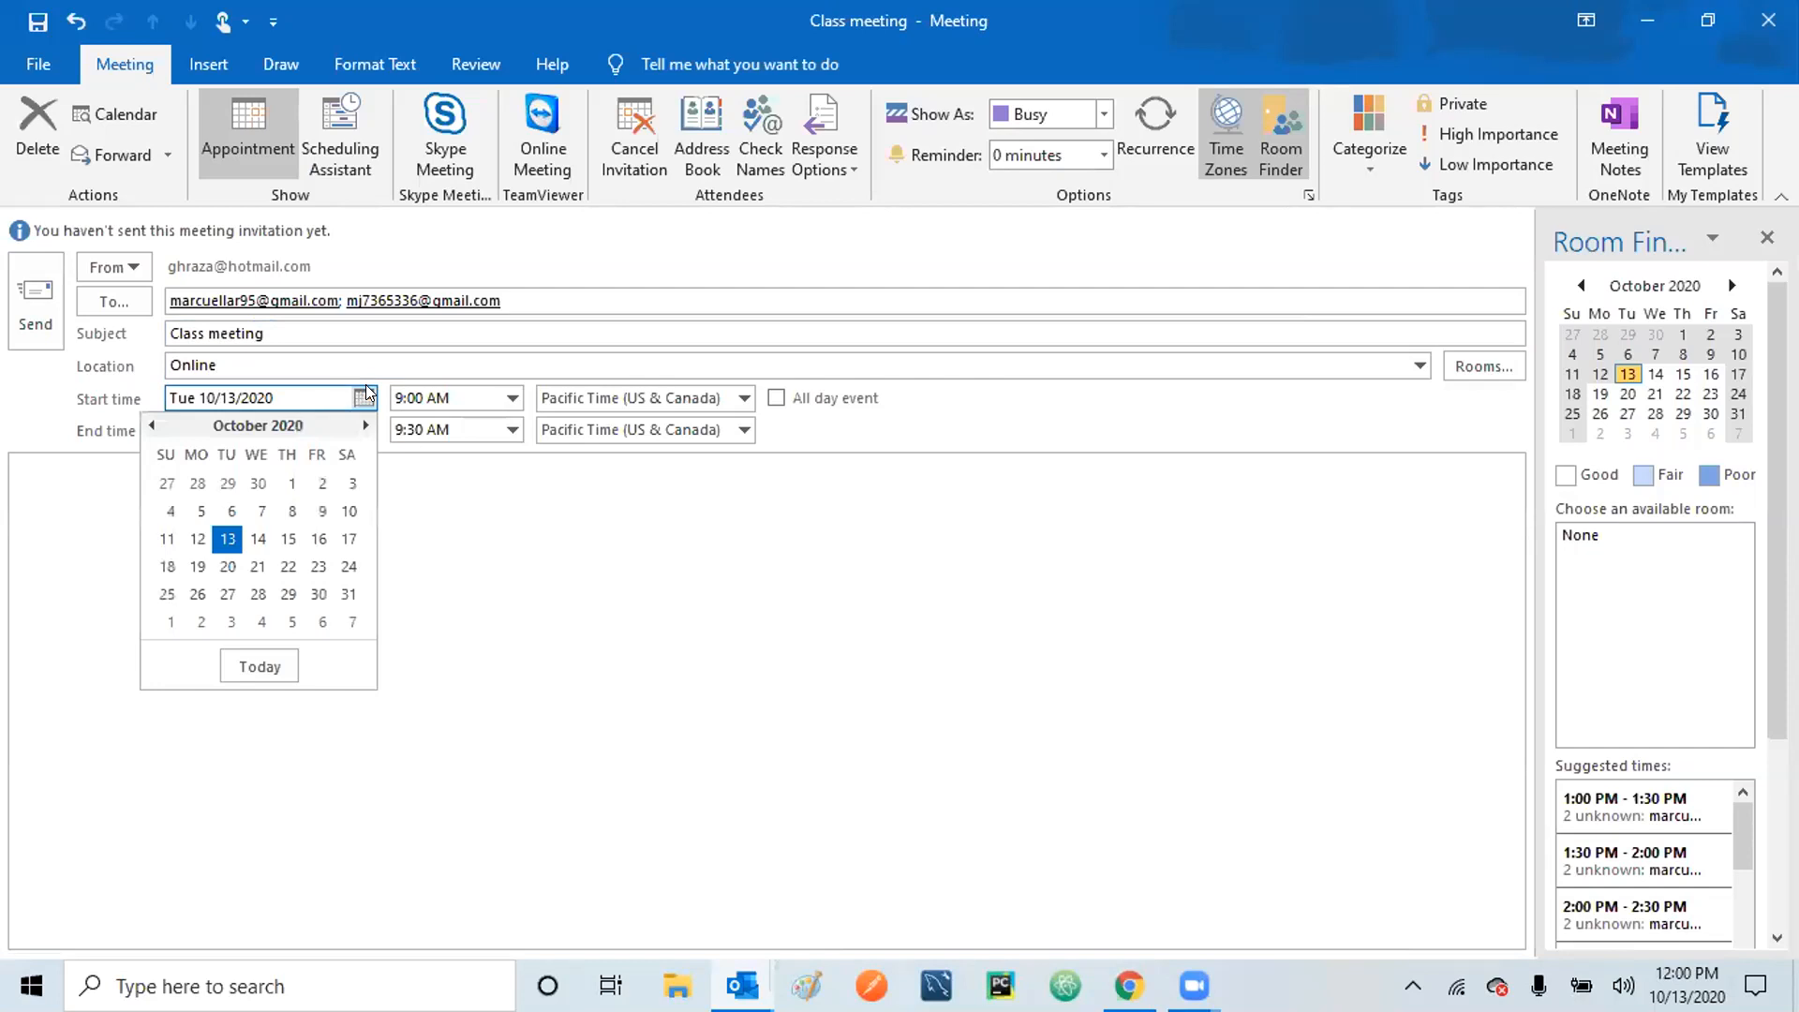
pyautogui.click(348, 541)
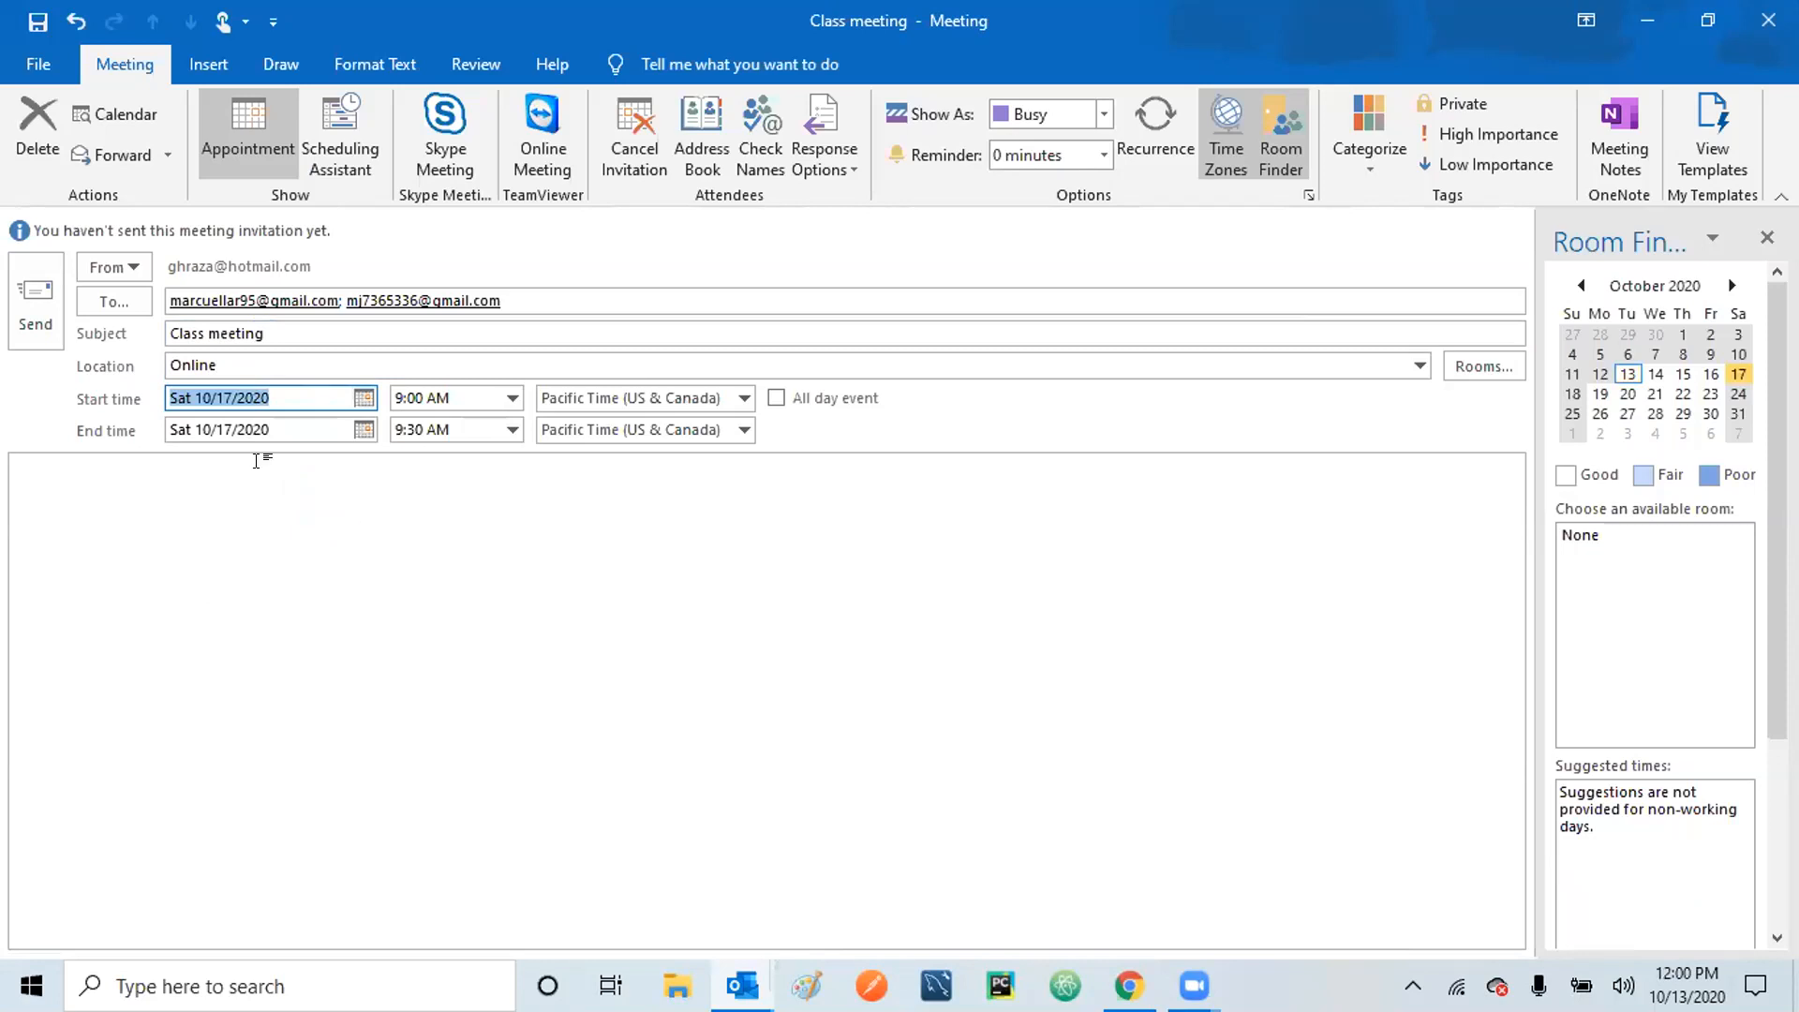
pyautogui.click(512, 401)
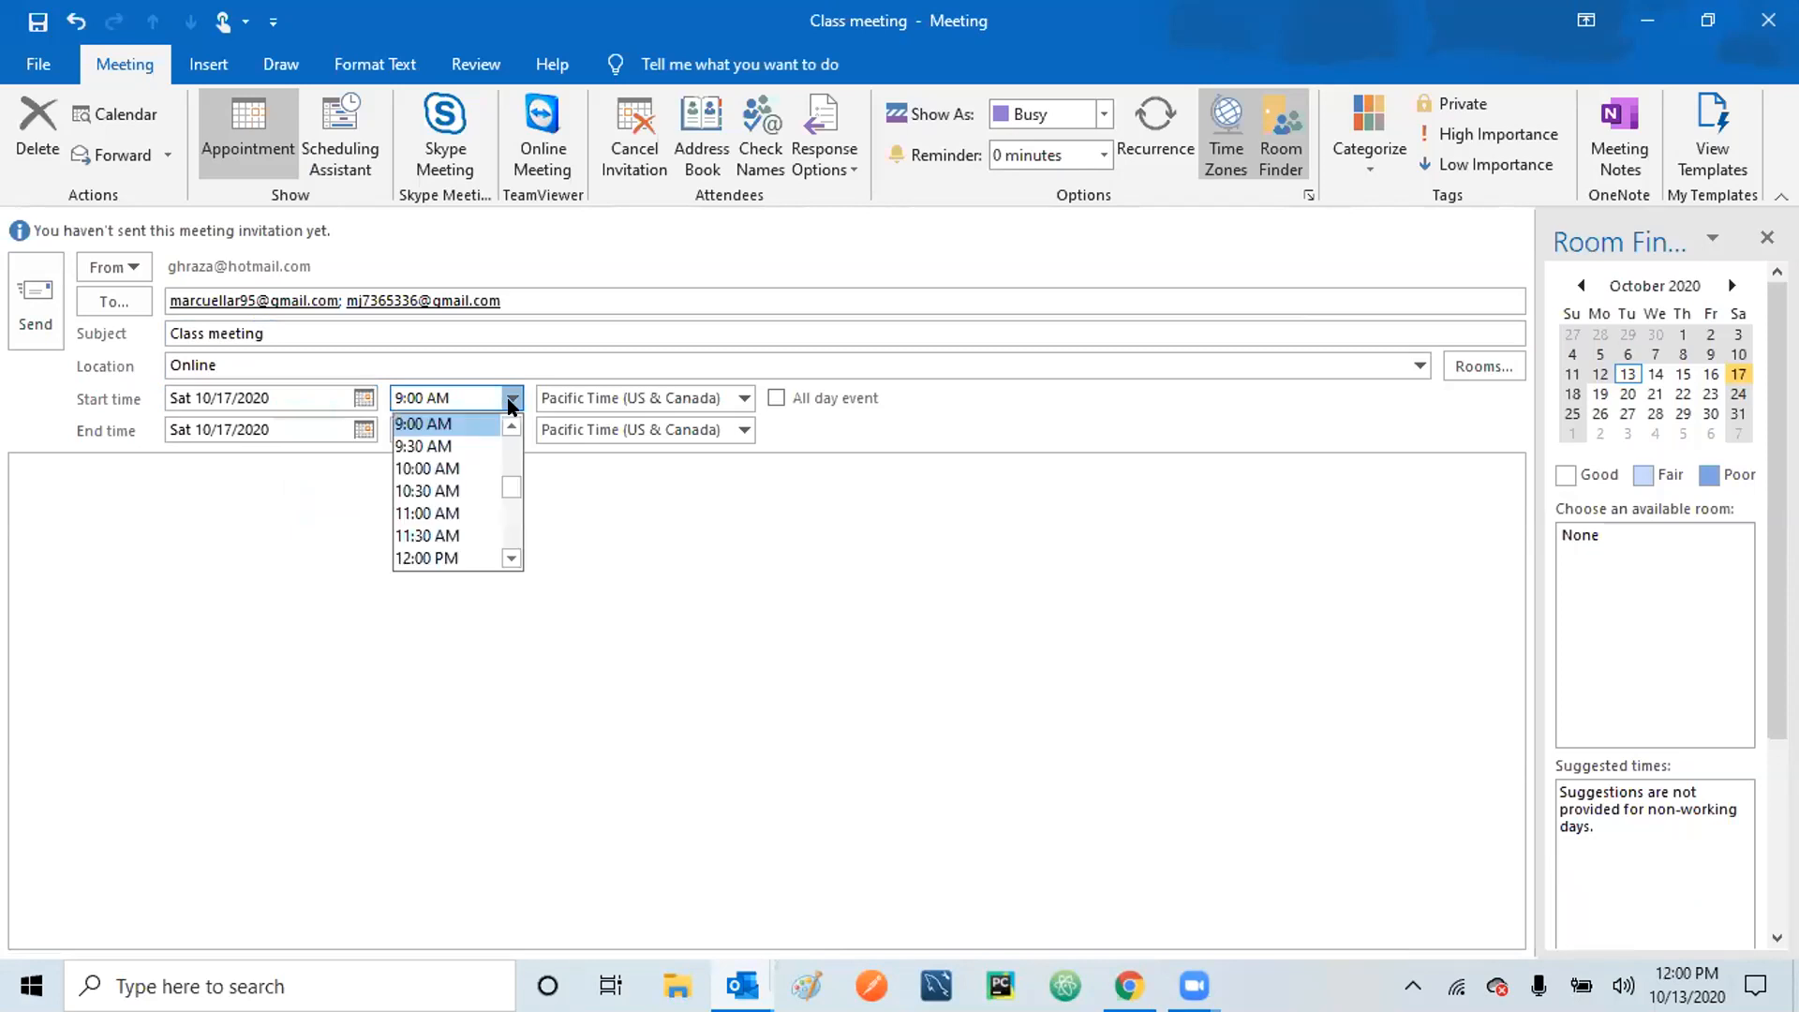
pyautogui.click(512, 559)
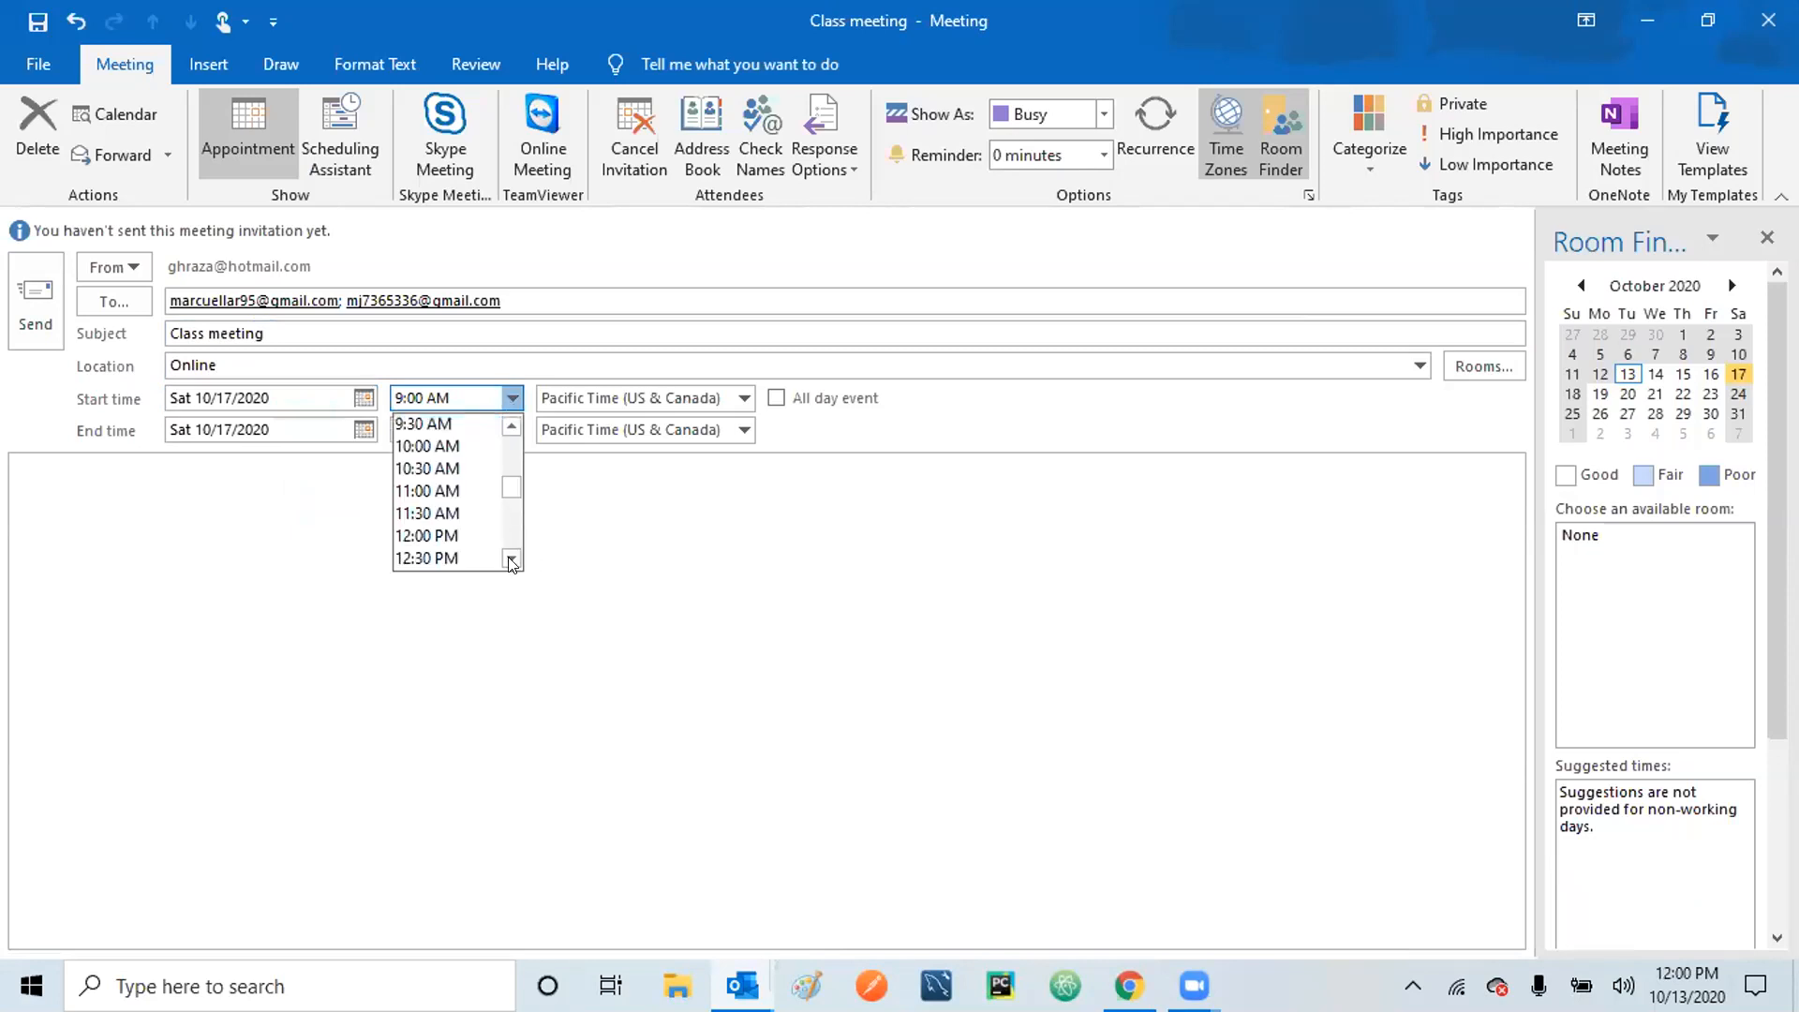
pyautogui.click(512, 561)
pyautogui.click(511, 561)
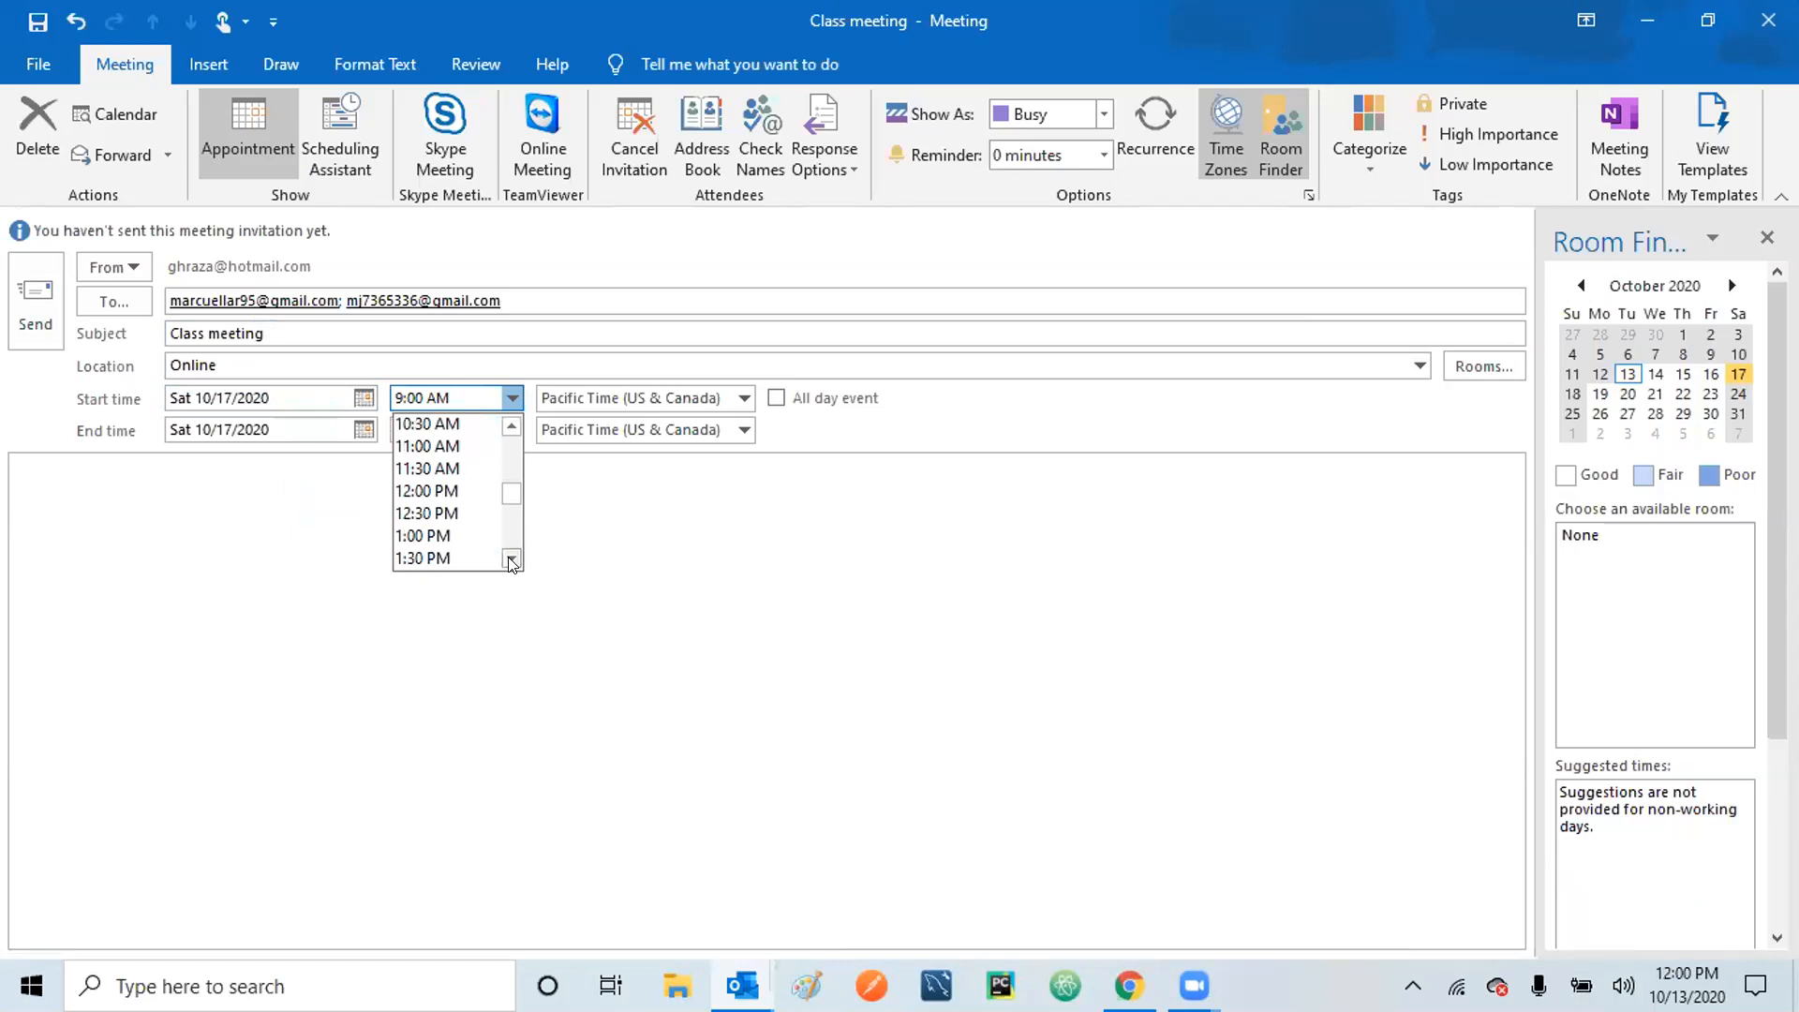
pyautogui.click(403, 532)
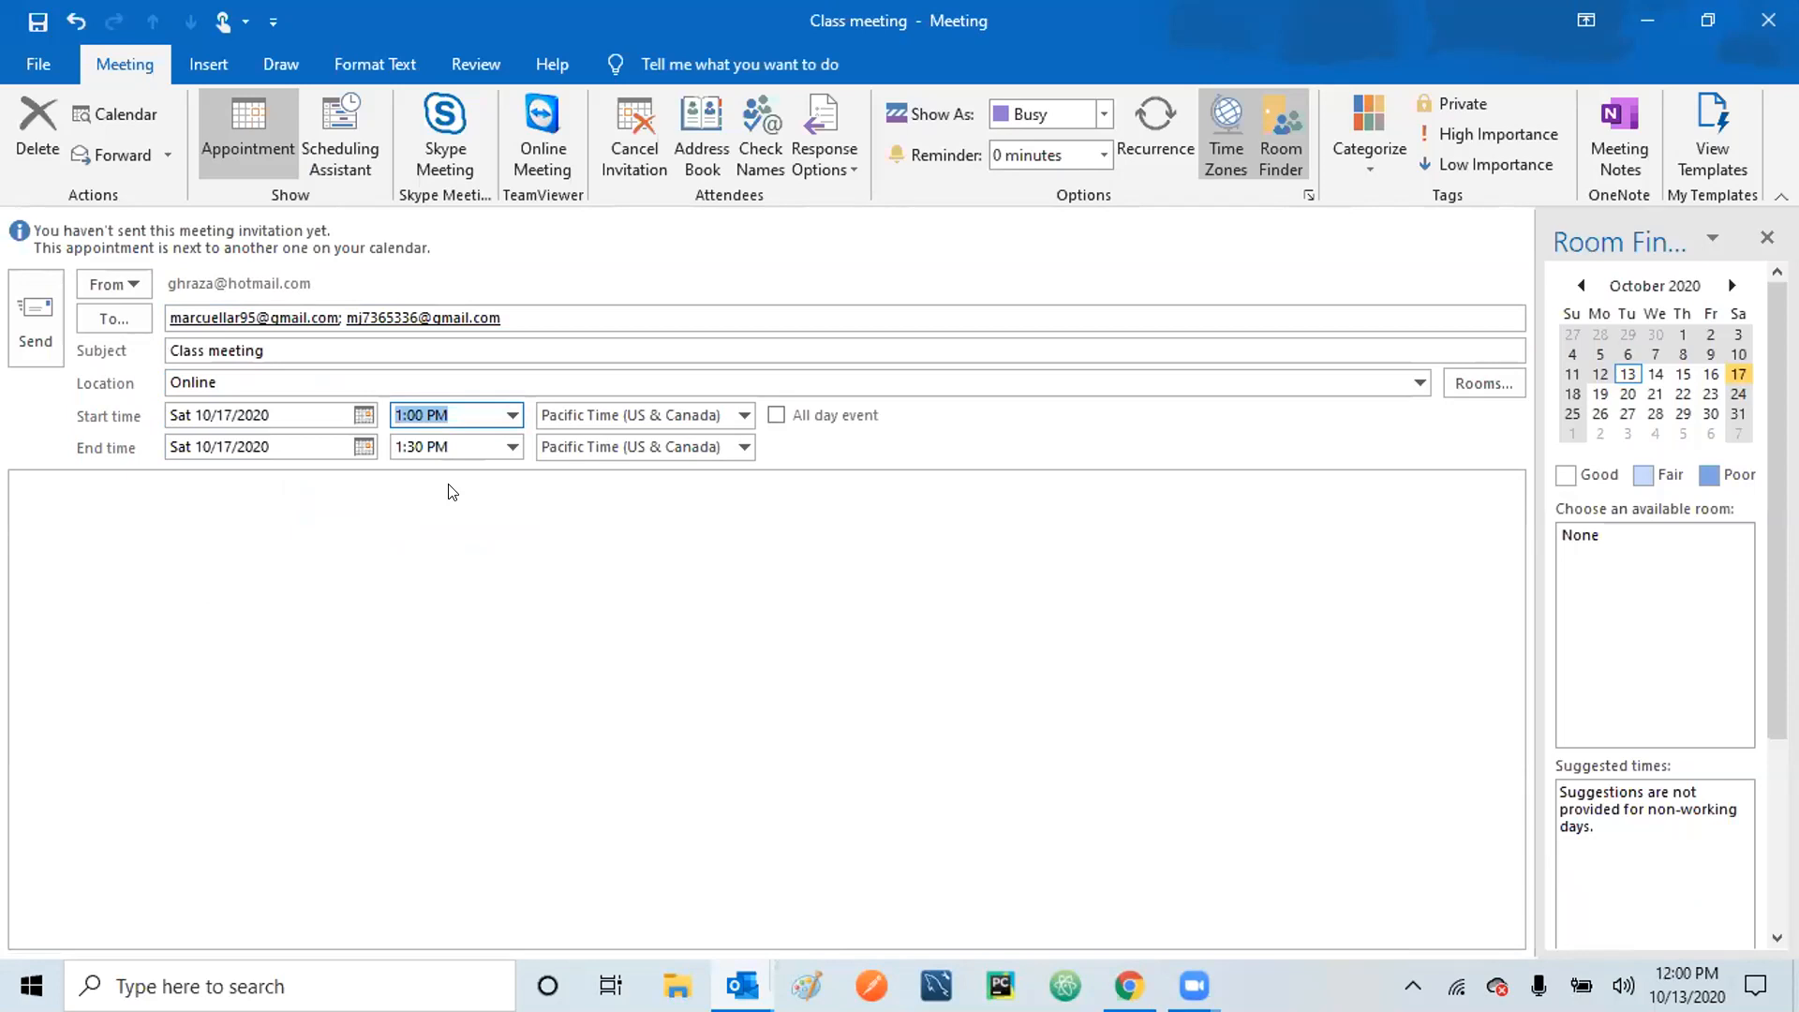
pyautogui.click(512, 415)
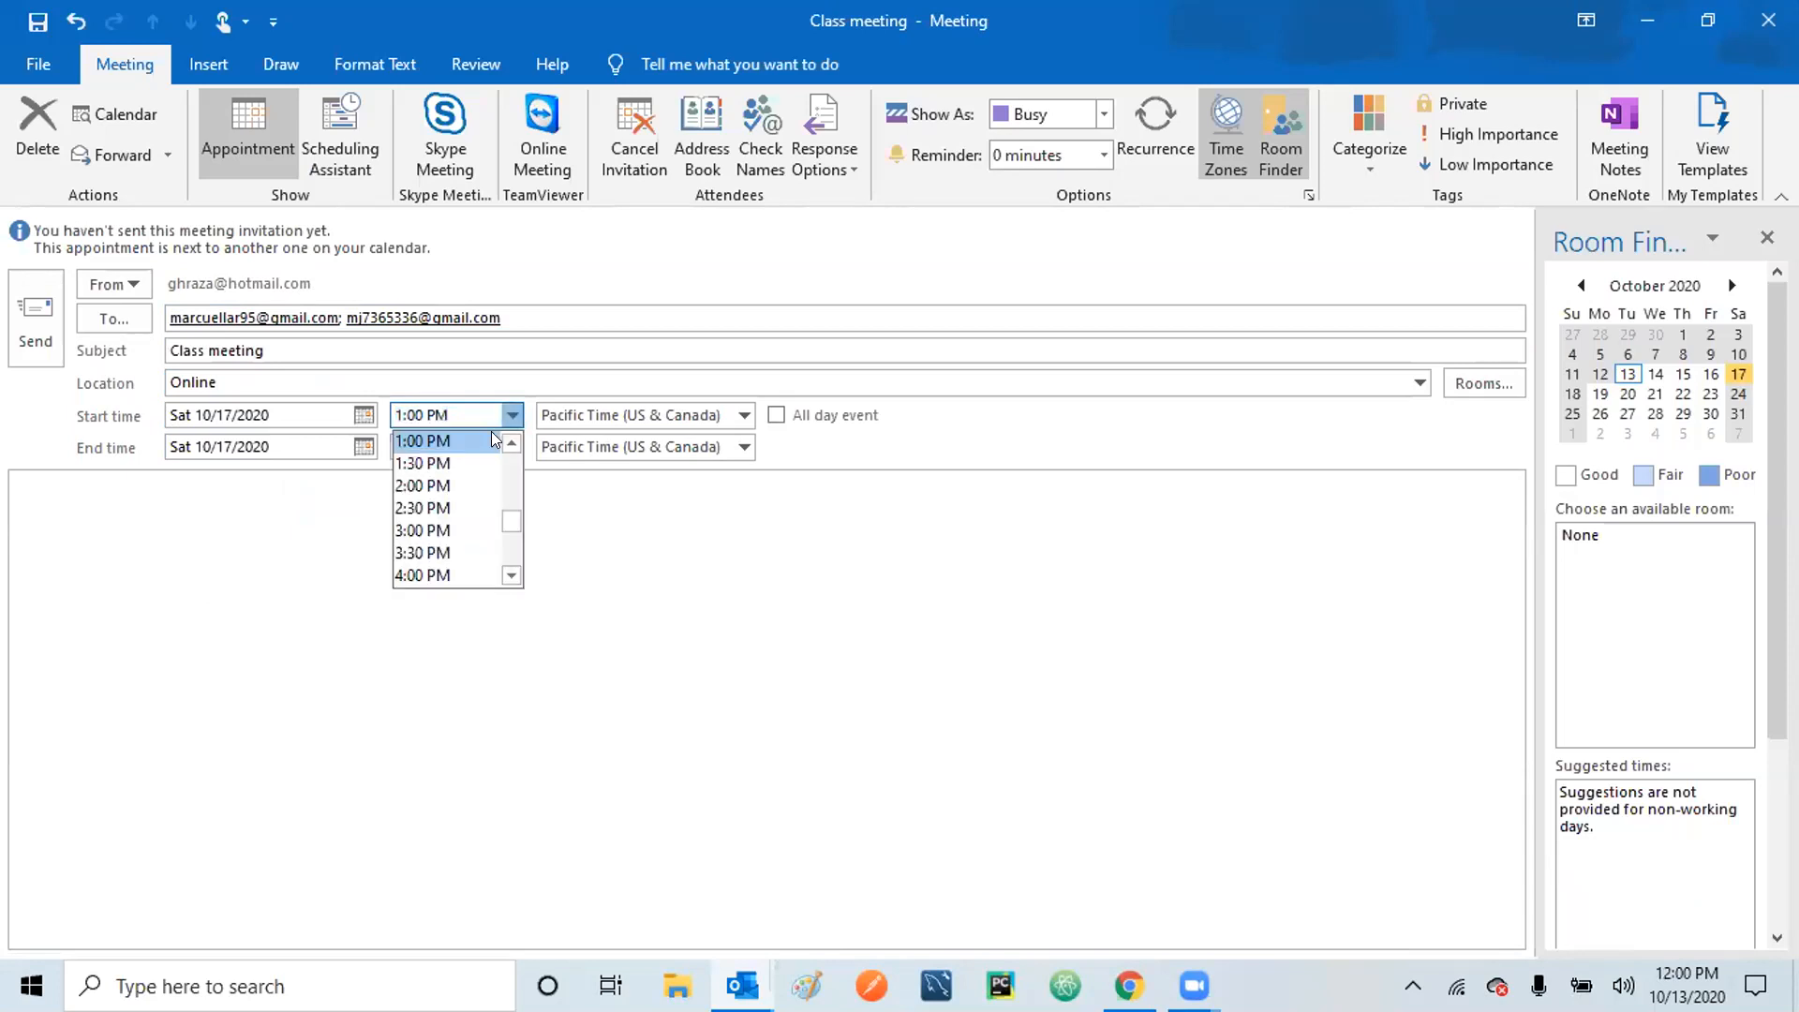
pyautogui.click(458, 465)
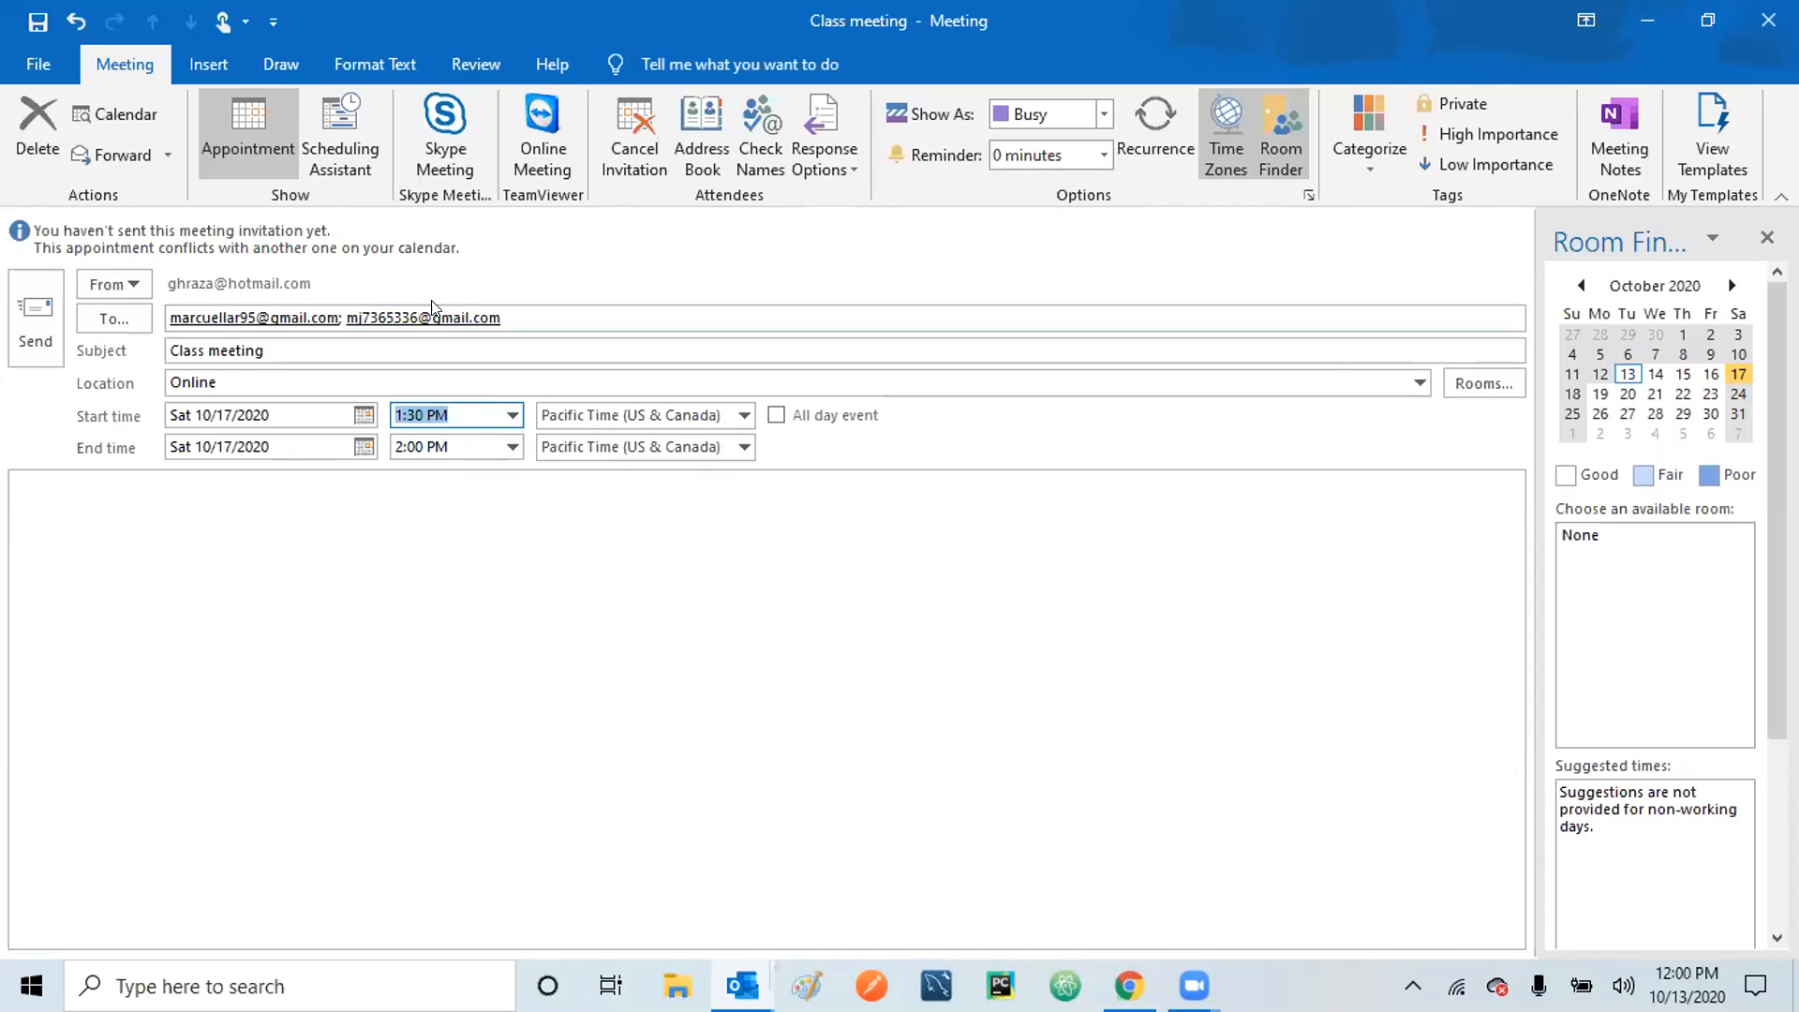
pyautogui.click(513, 416)
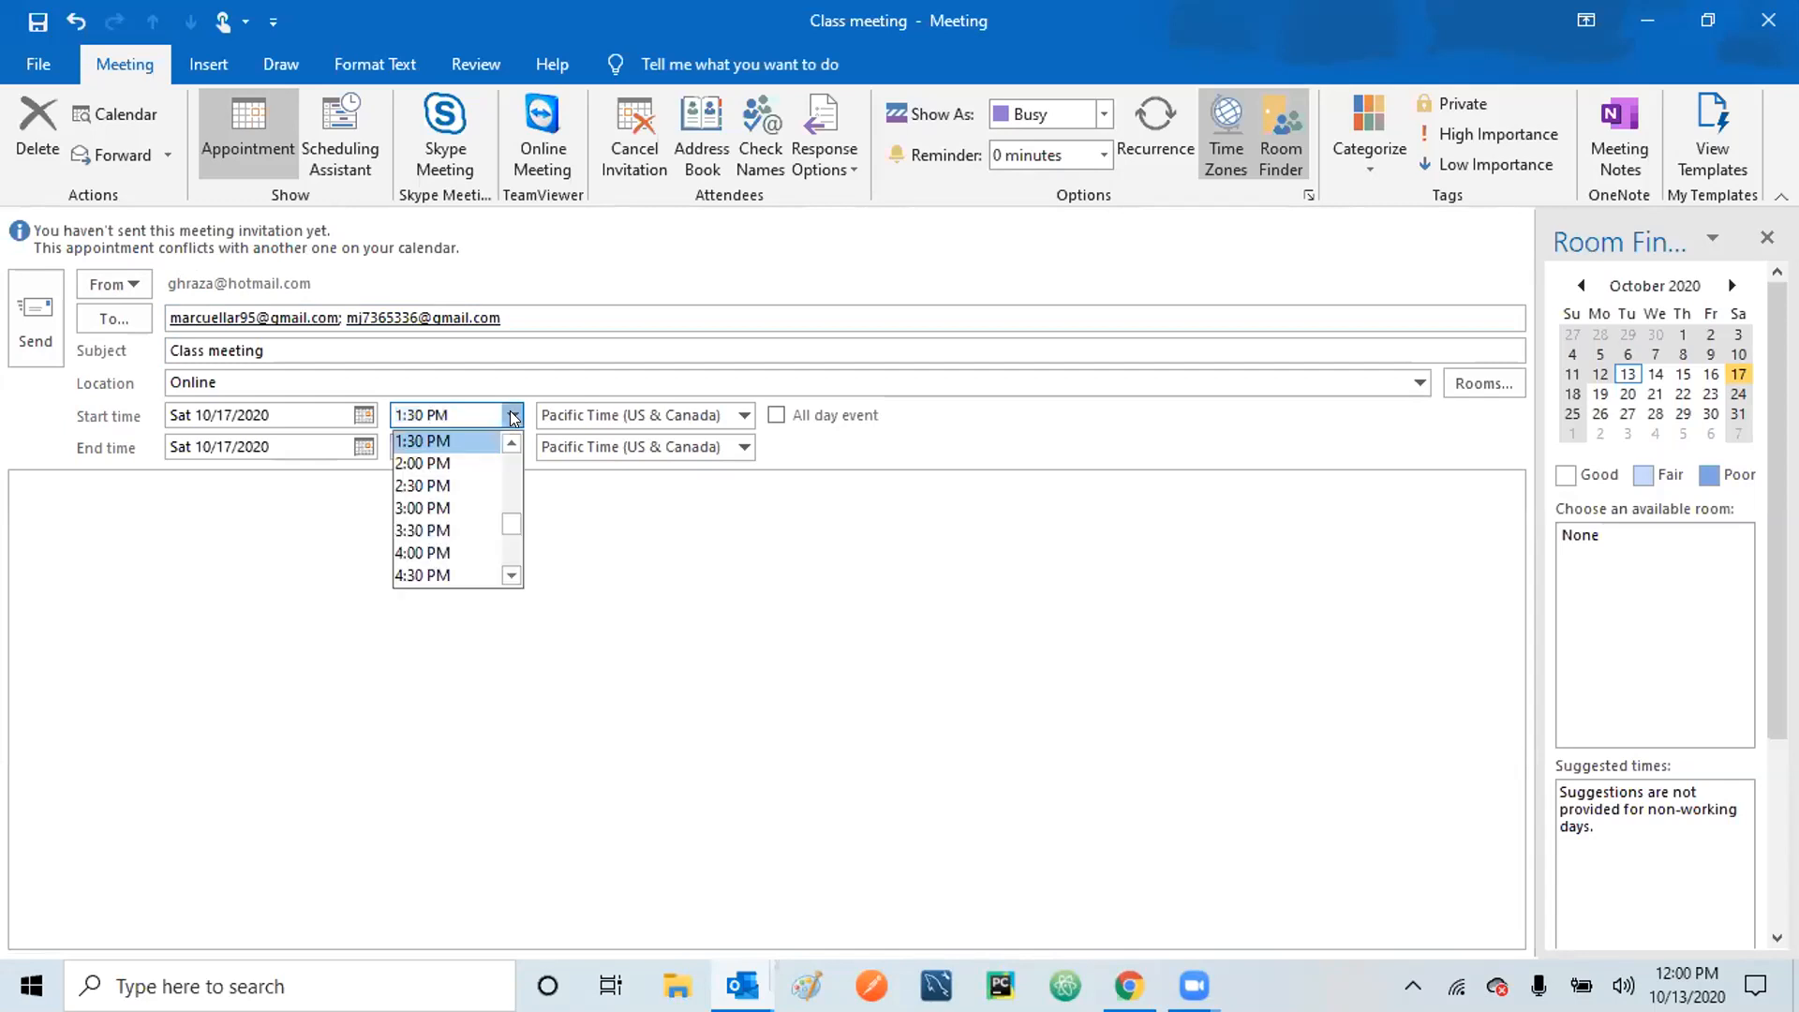
pyautogui.click(511, 442)
pyautogui.click(450, 441)
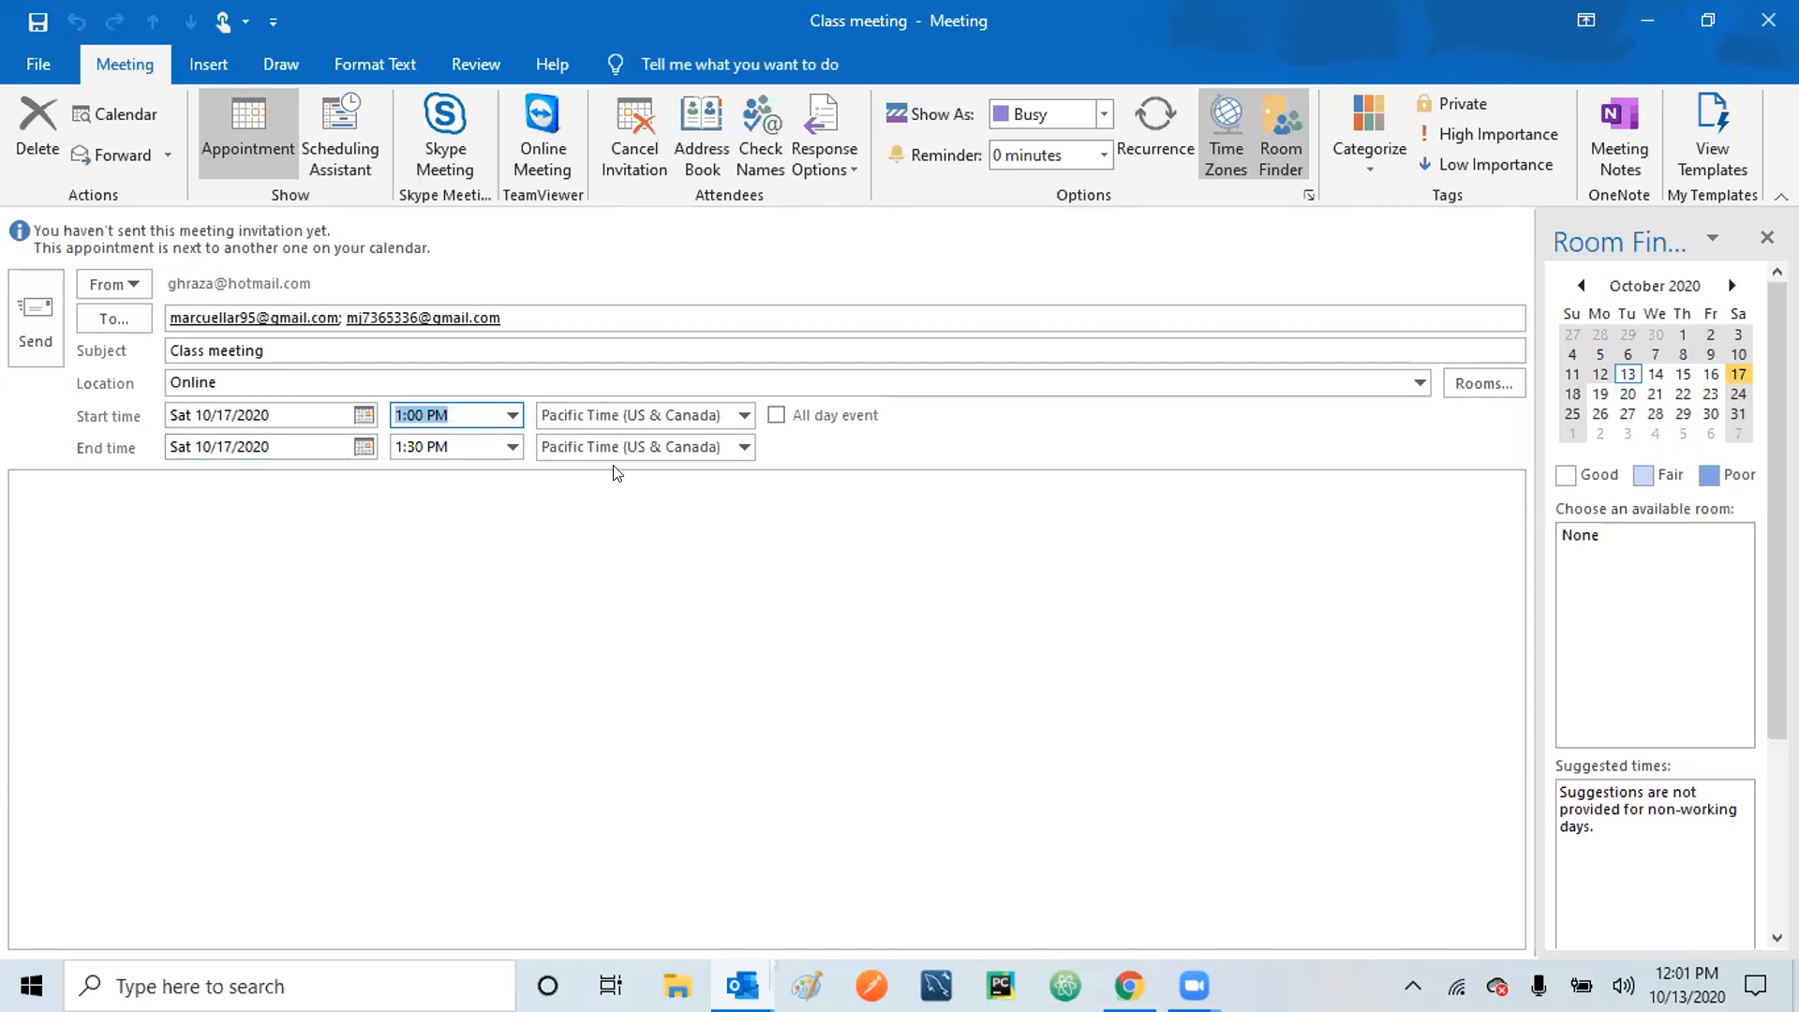
# Change the start time to 2:30 PM so the meeting runs 2:30–3:00 PM.
pyautogui.click(512, 415)
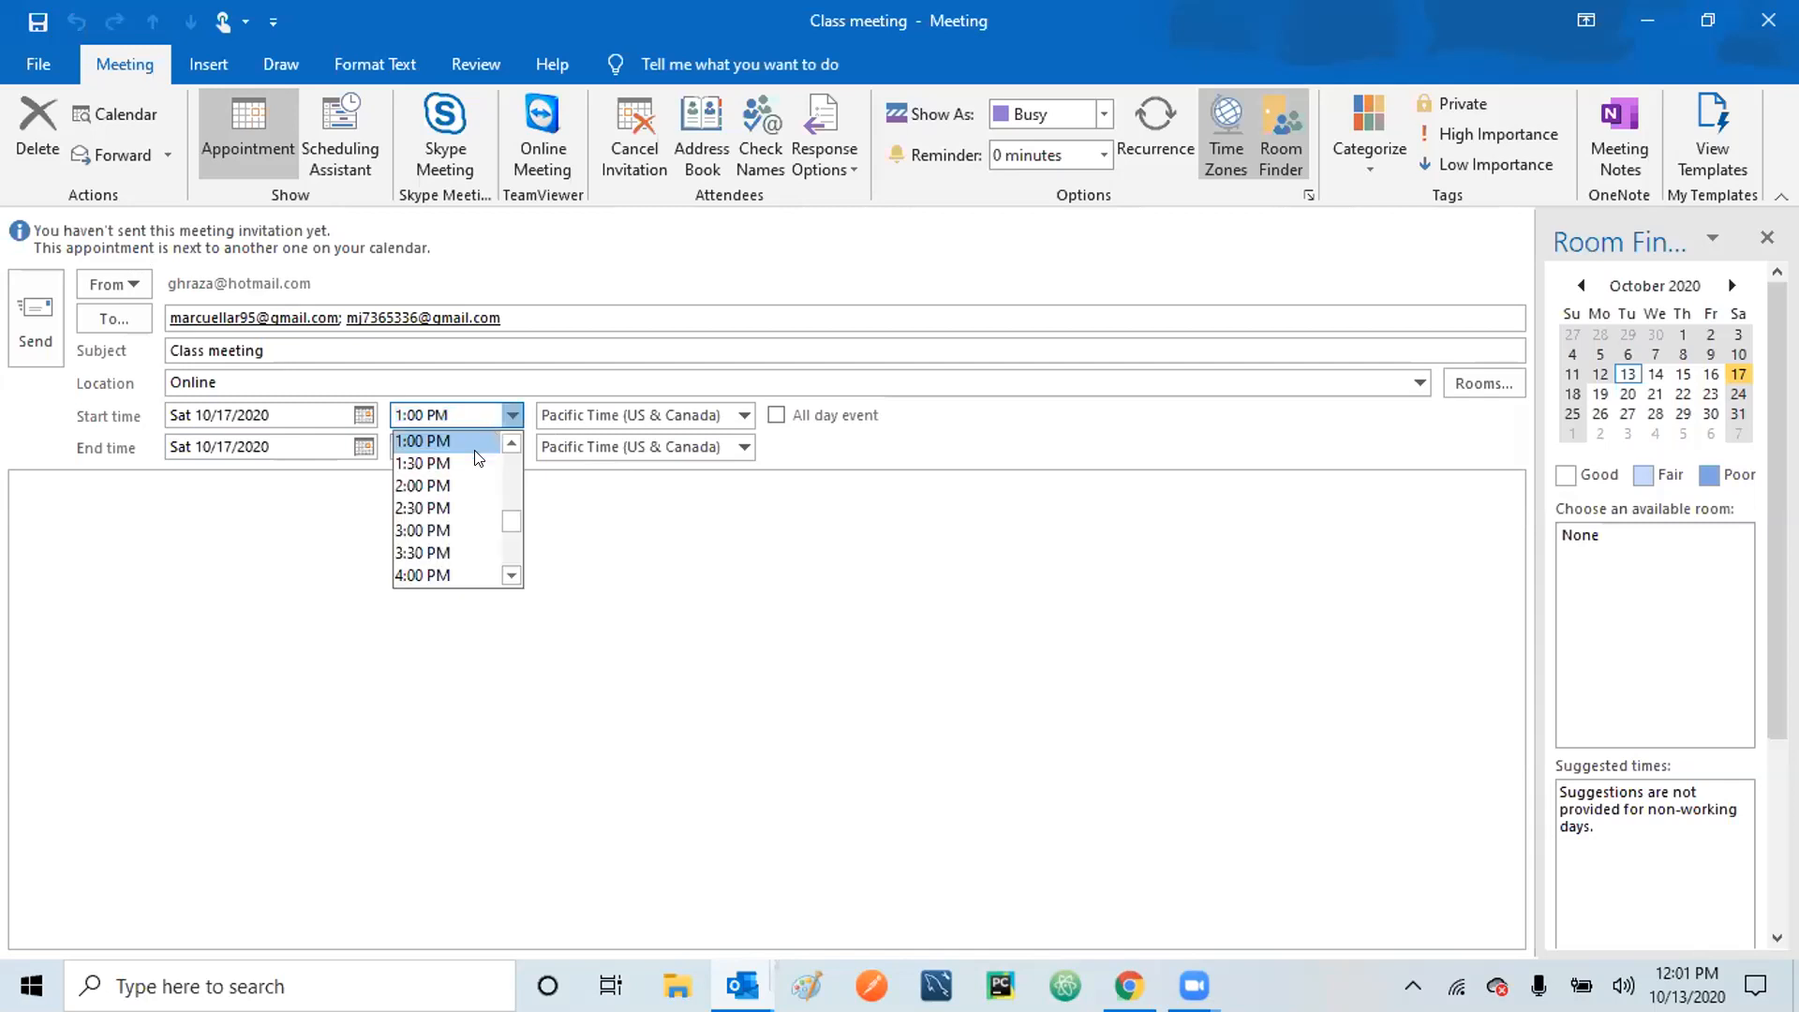
pyautogui.click(435, 507)
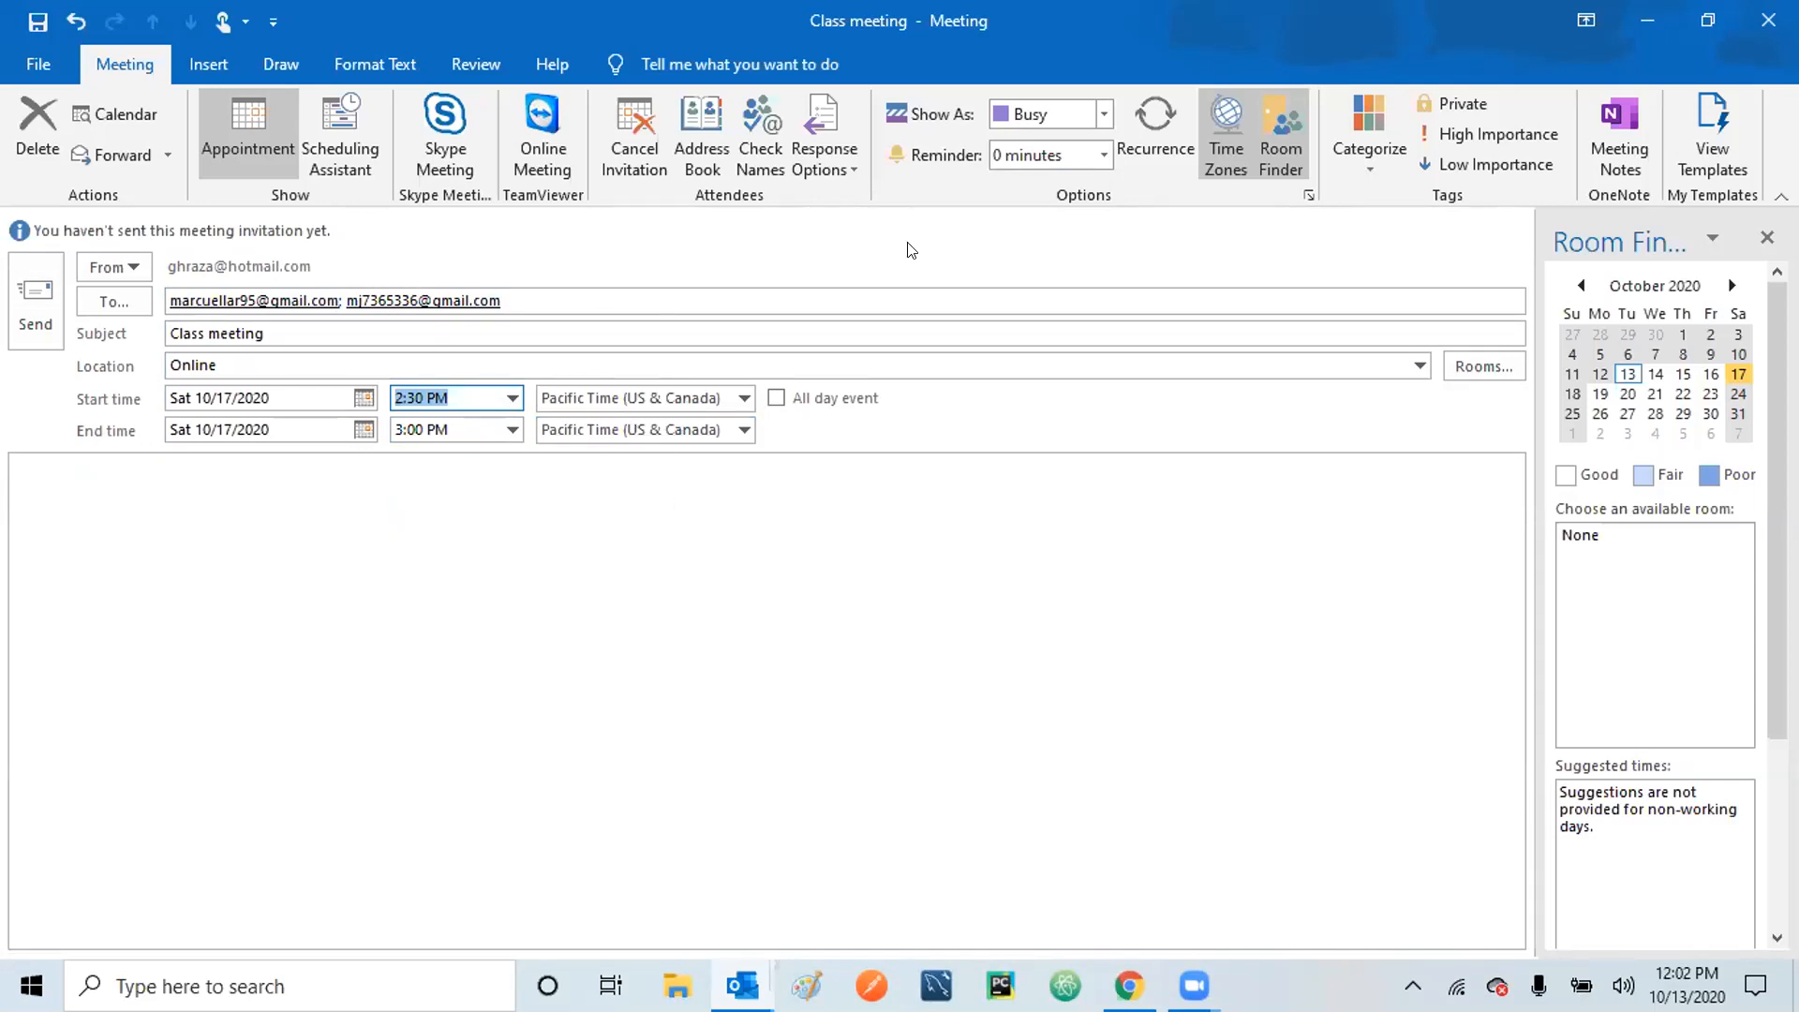
pyautogui.click(1104, 115)
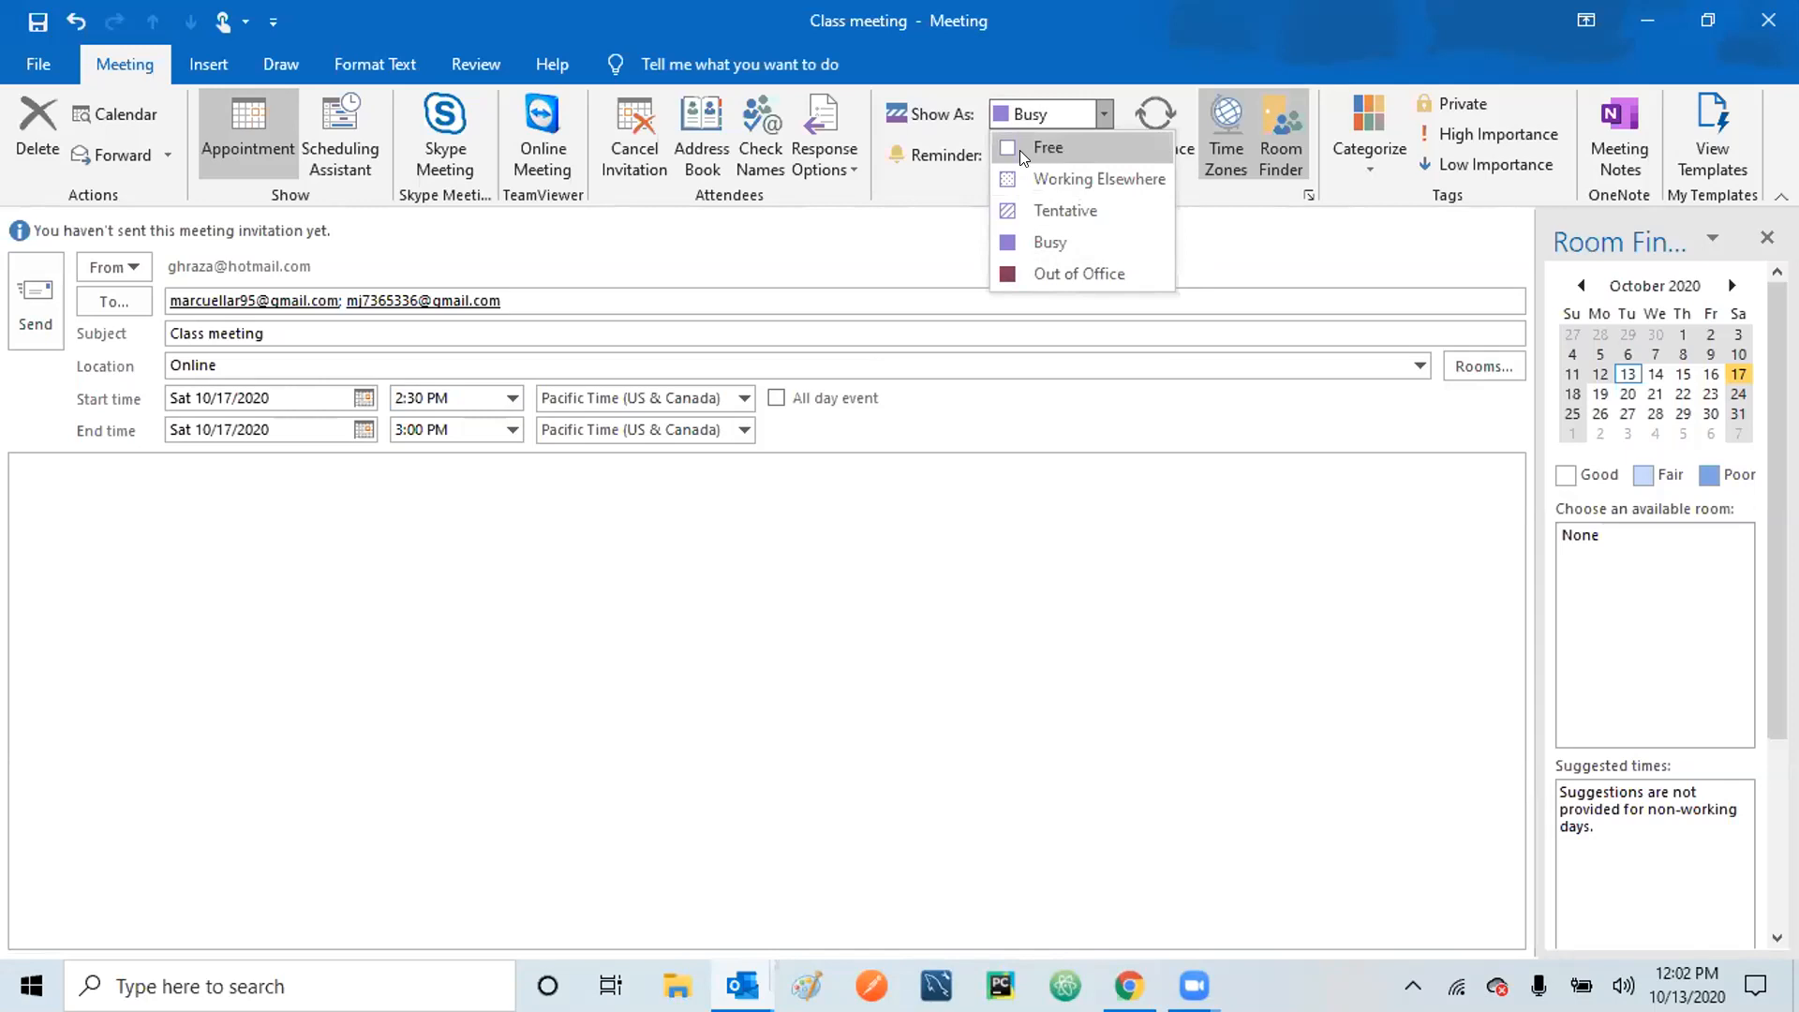
pyautogui.click(1060, 241)
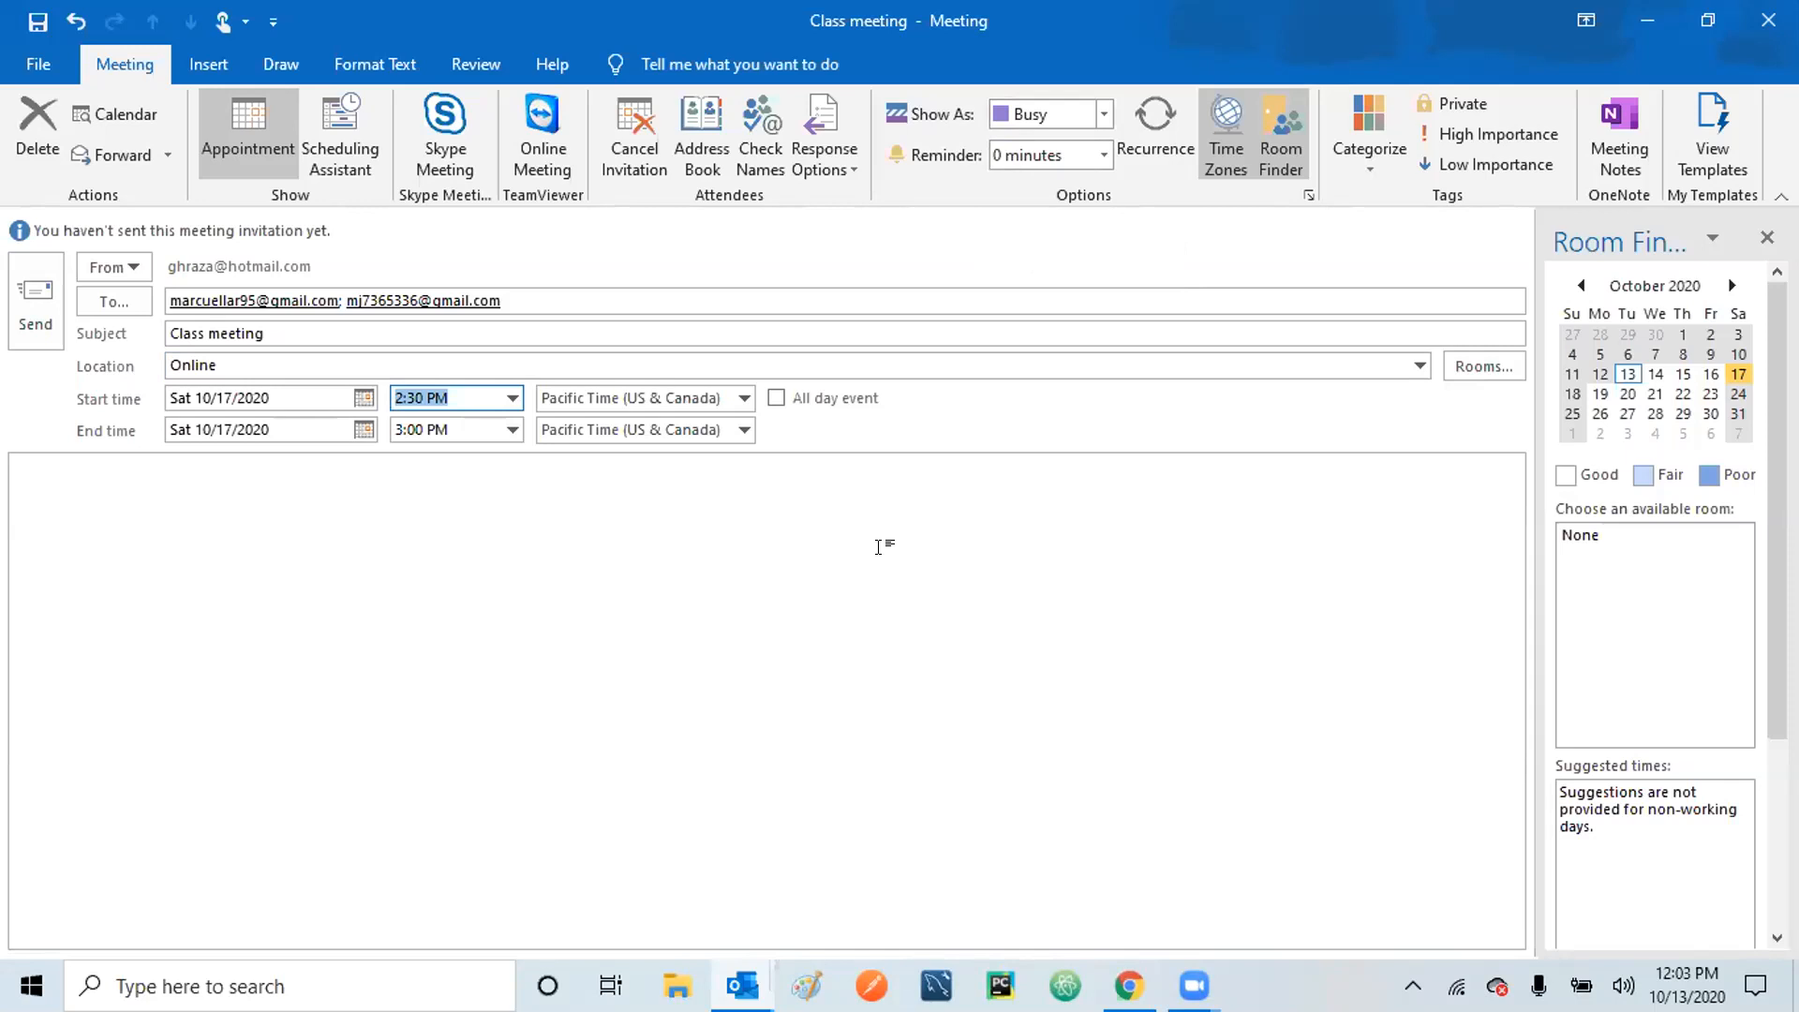
# Set the Class meeting reminder to 1 hour and bring up its recurrence settings.
pyautogui.click(1102, 159)
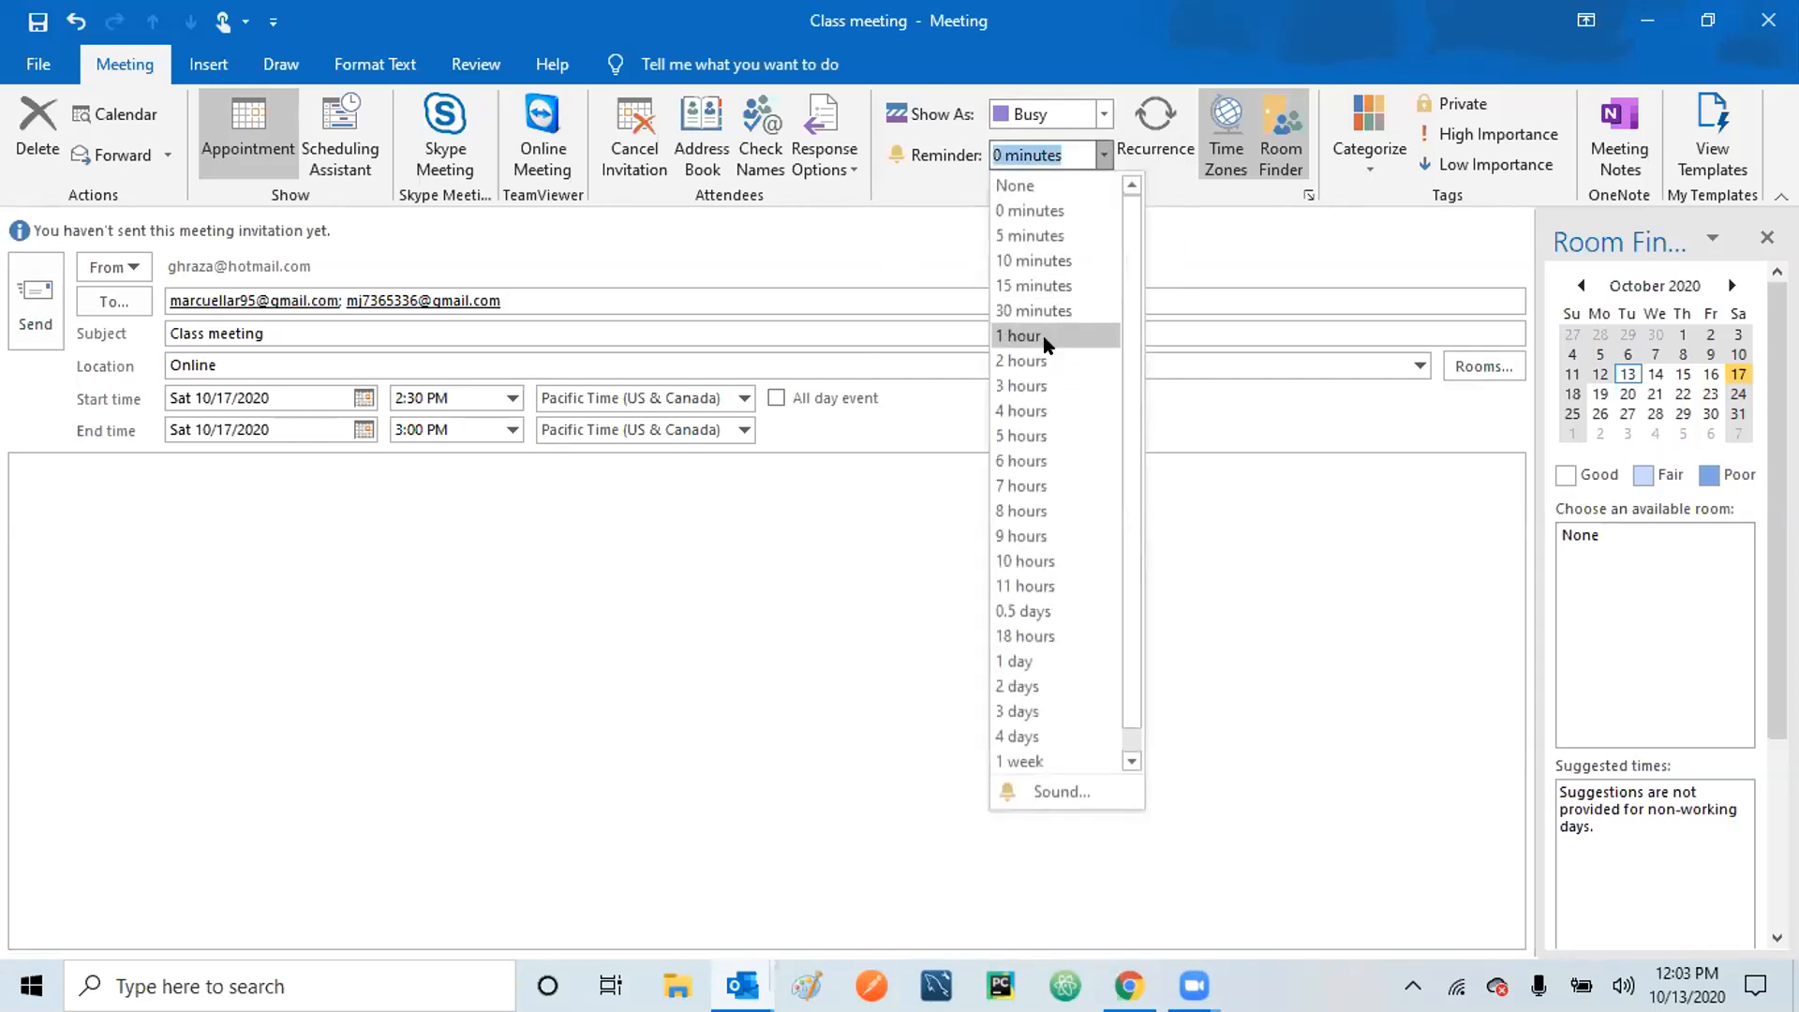
pyautogui.click(1026, 336)
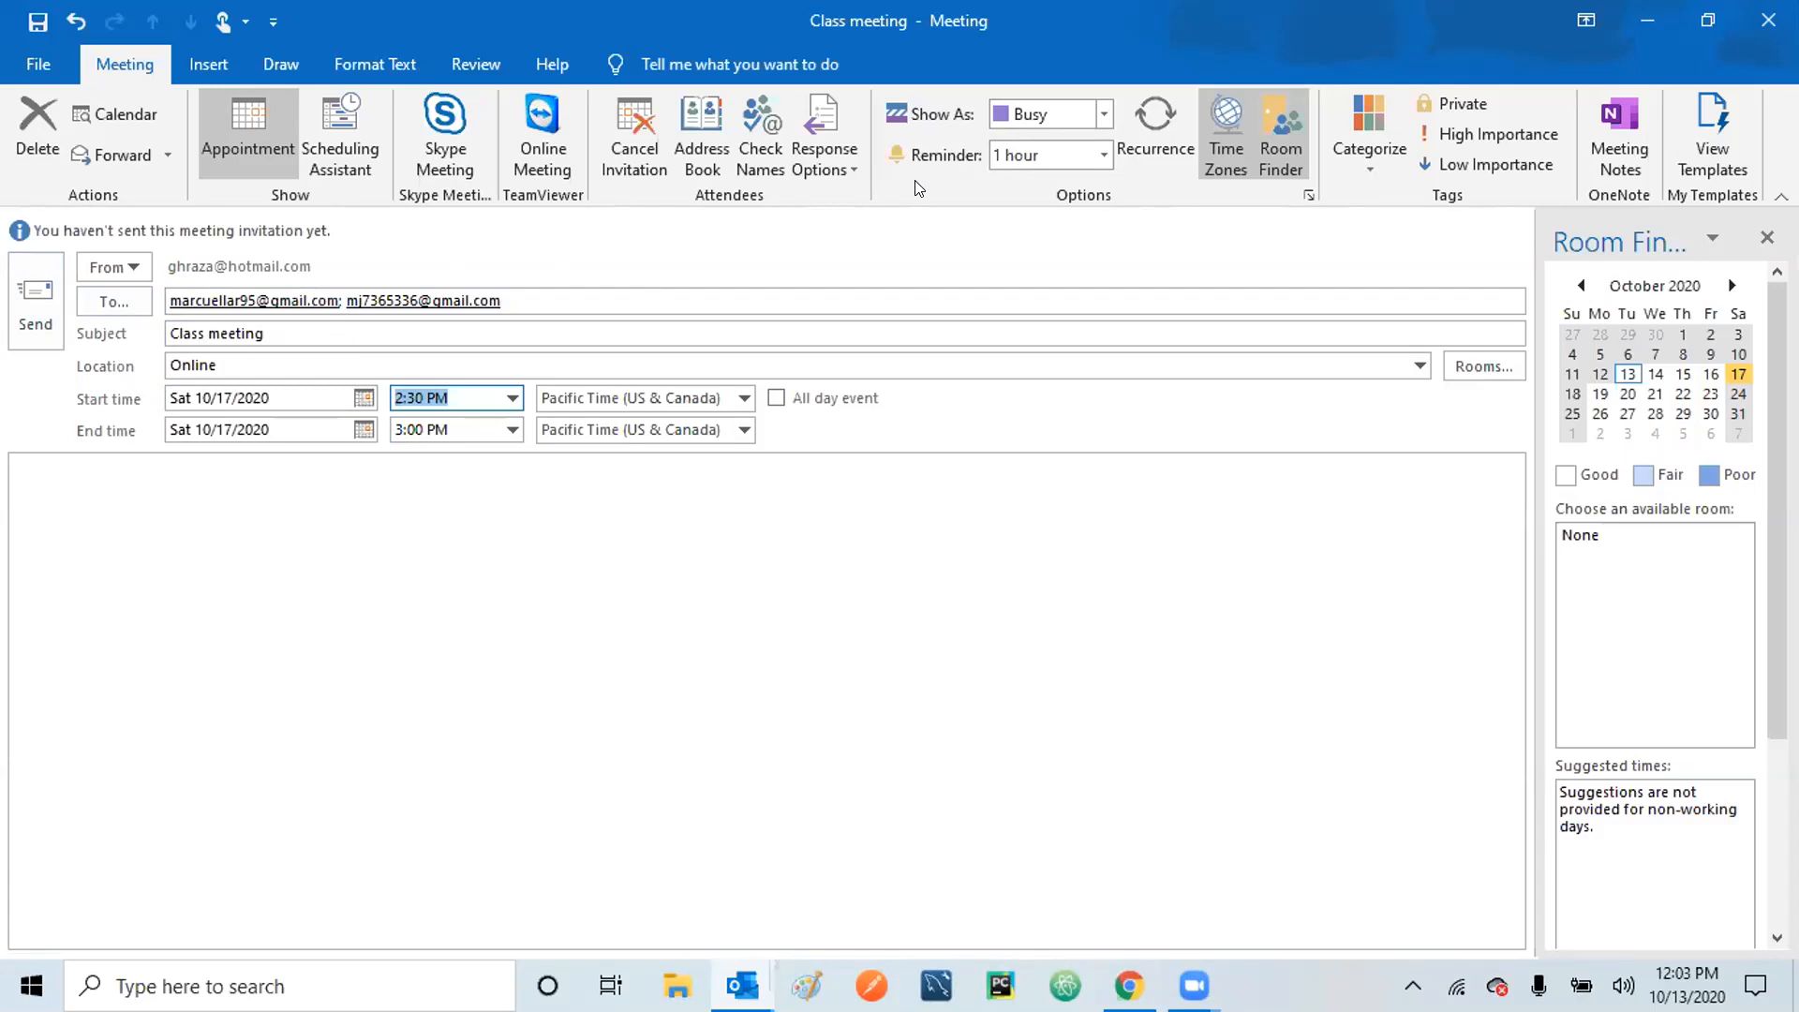
pyautogui.click(1159, 135)
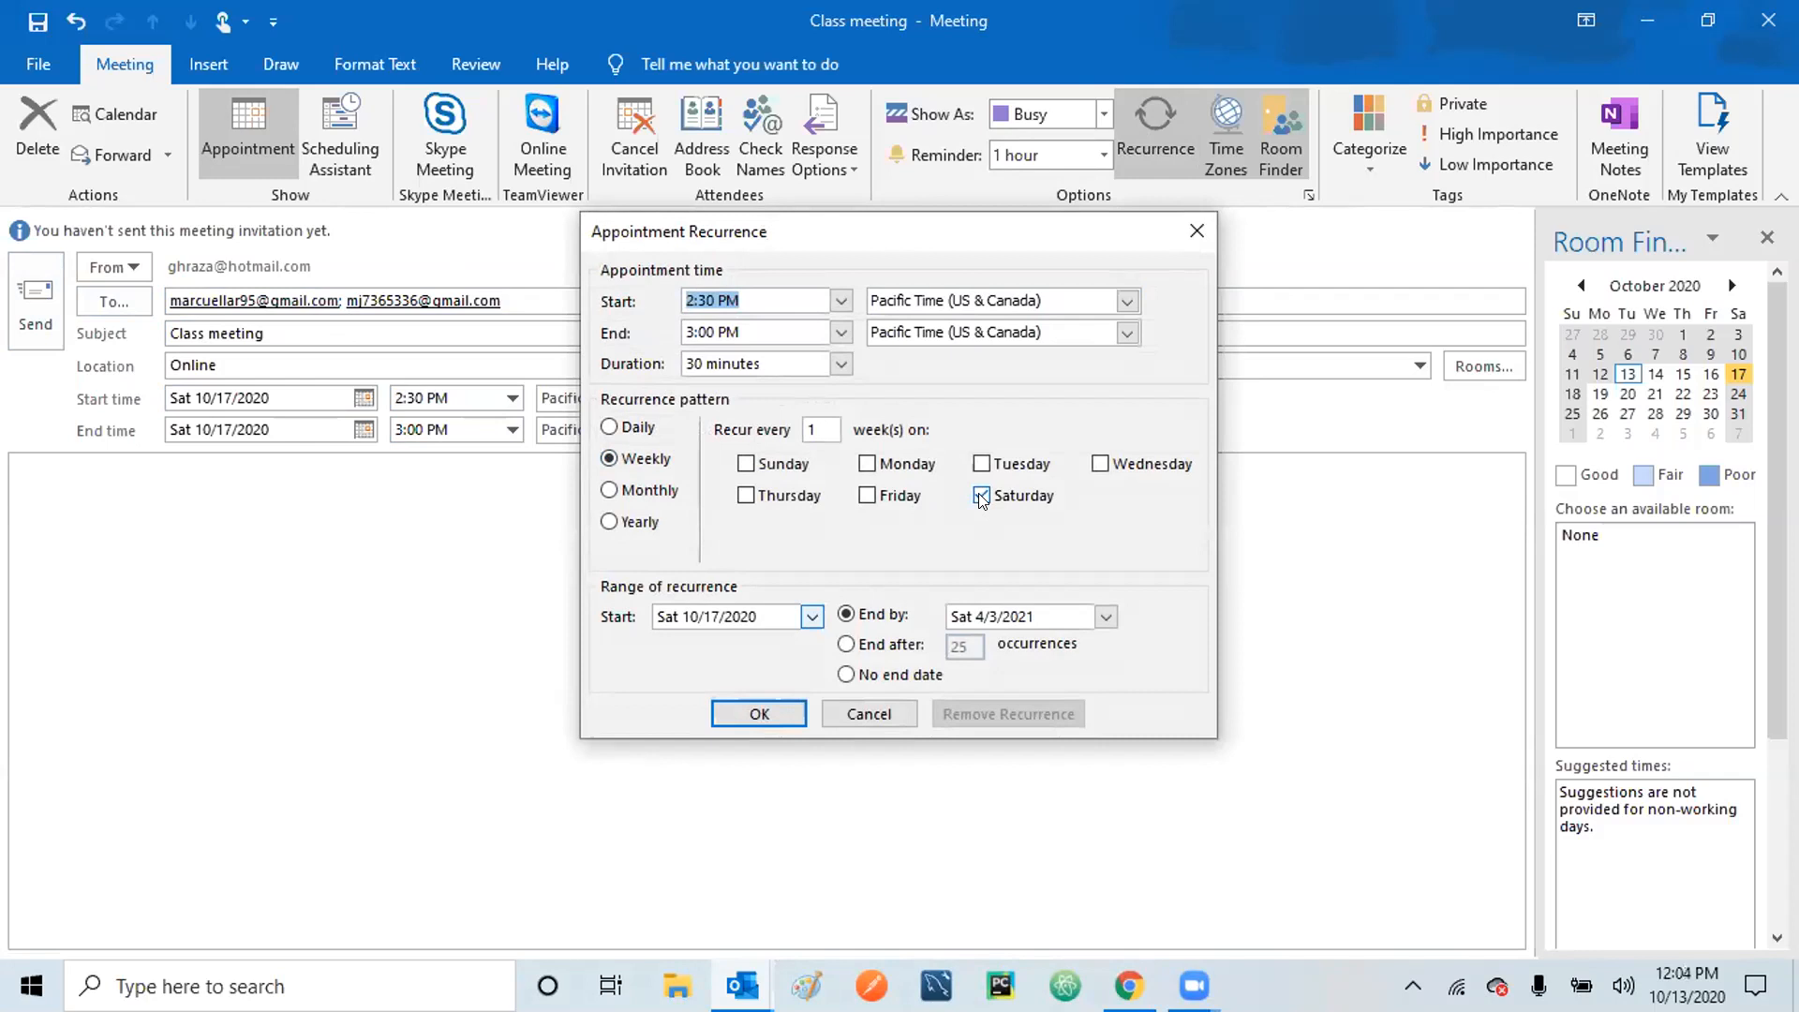
# Make the meeting repeat weekly on Saturday through 4/3/2021, after trying Monthly and Yearly patterns.
pyautogui.click(816, 421)
pyautogui.press('BackSpace')
pyautogui.write('2')
pyautogui.click(611, 491)
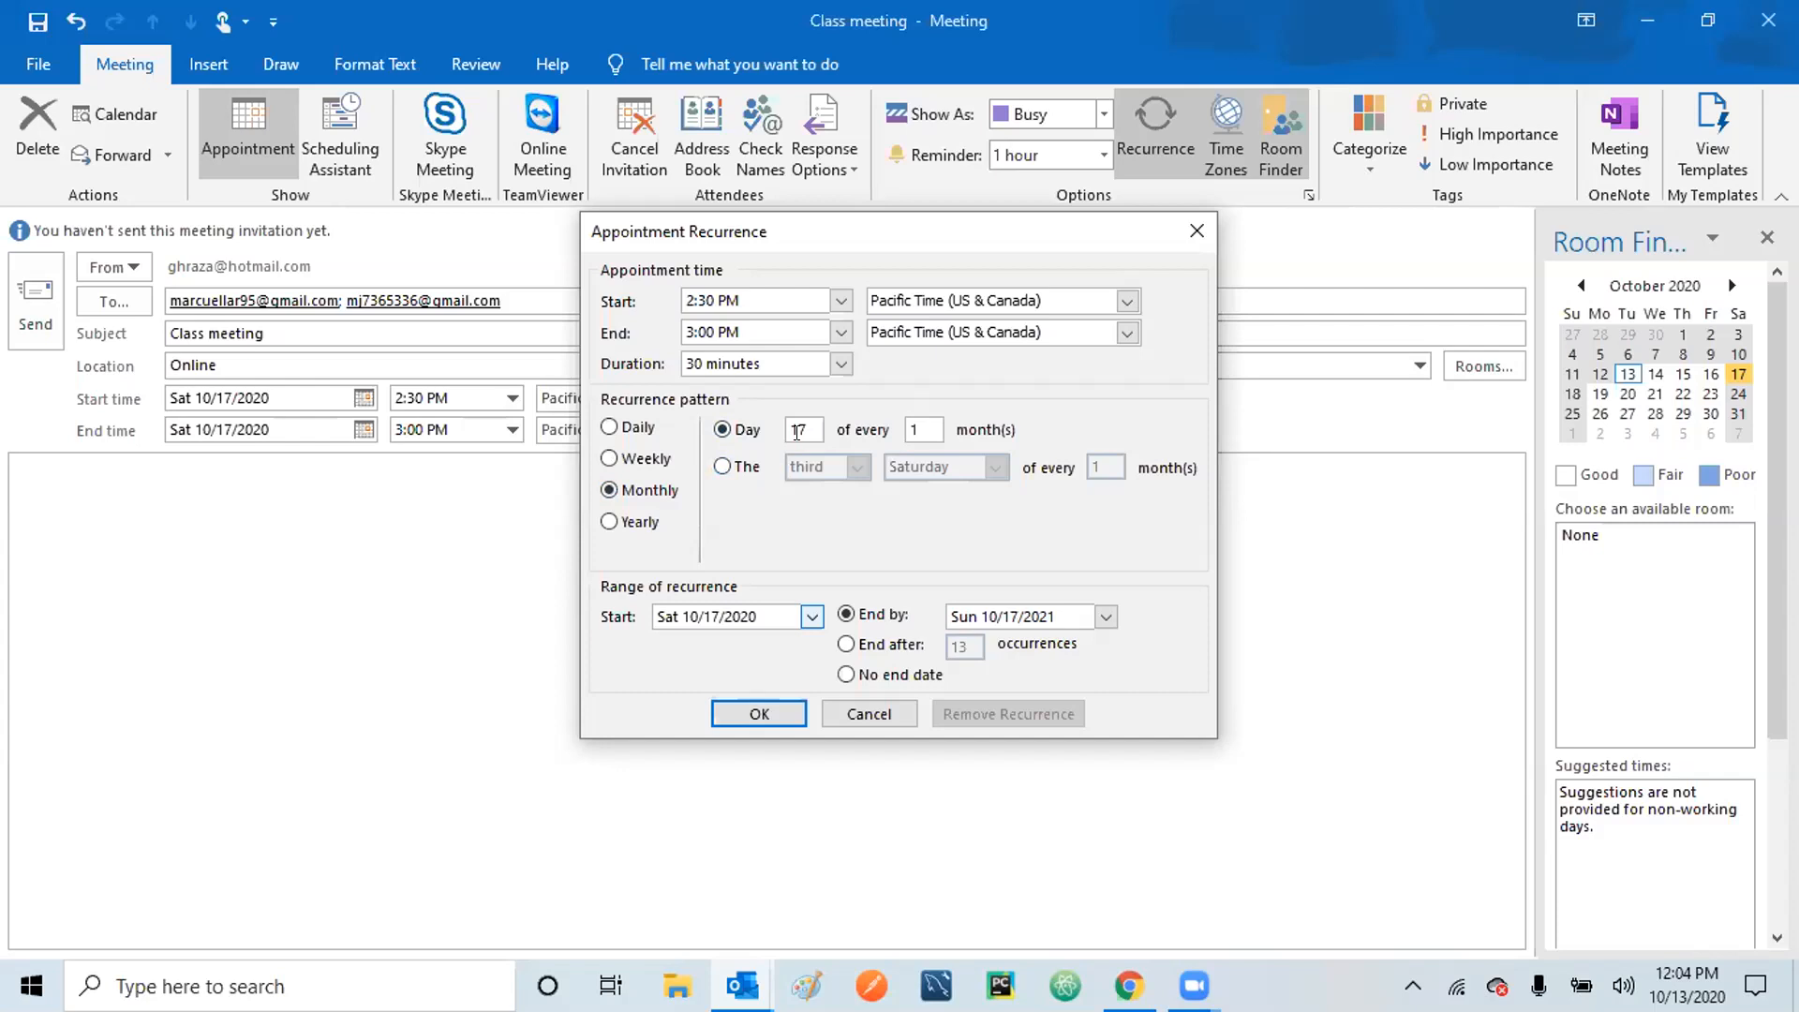
pyautogui.click(722, 465)
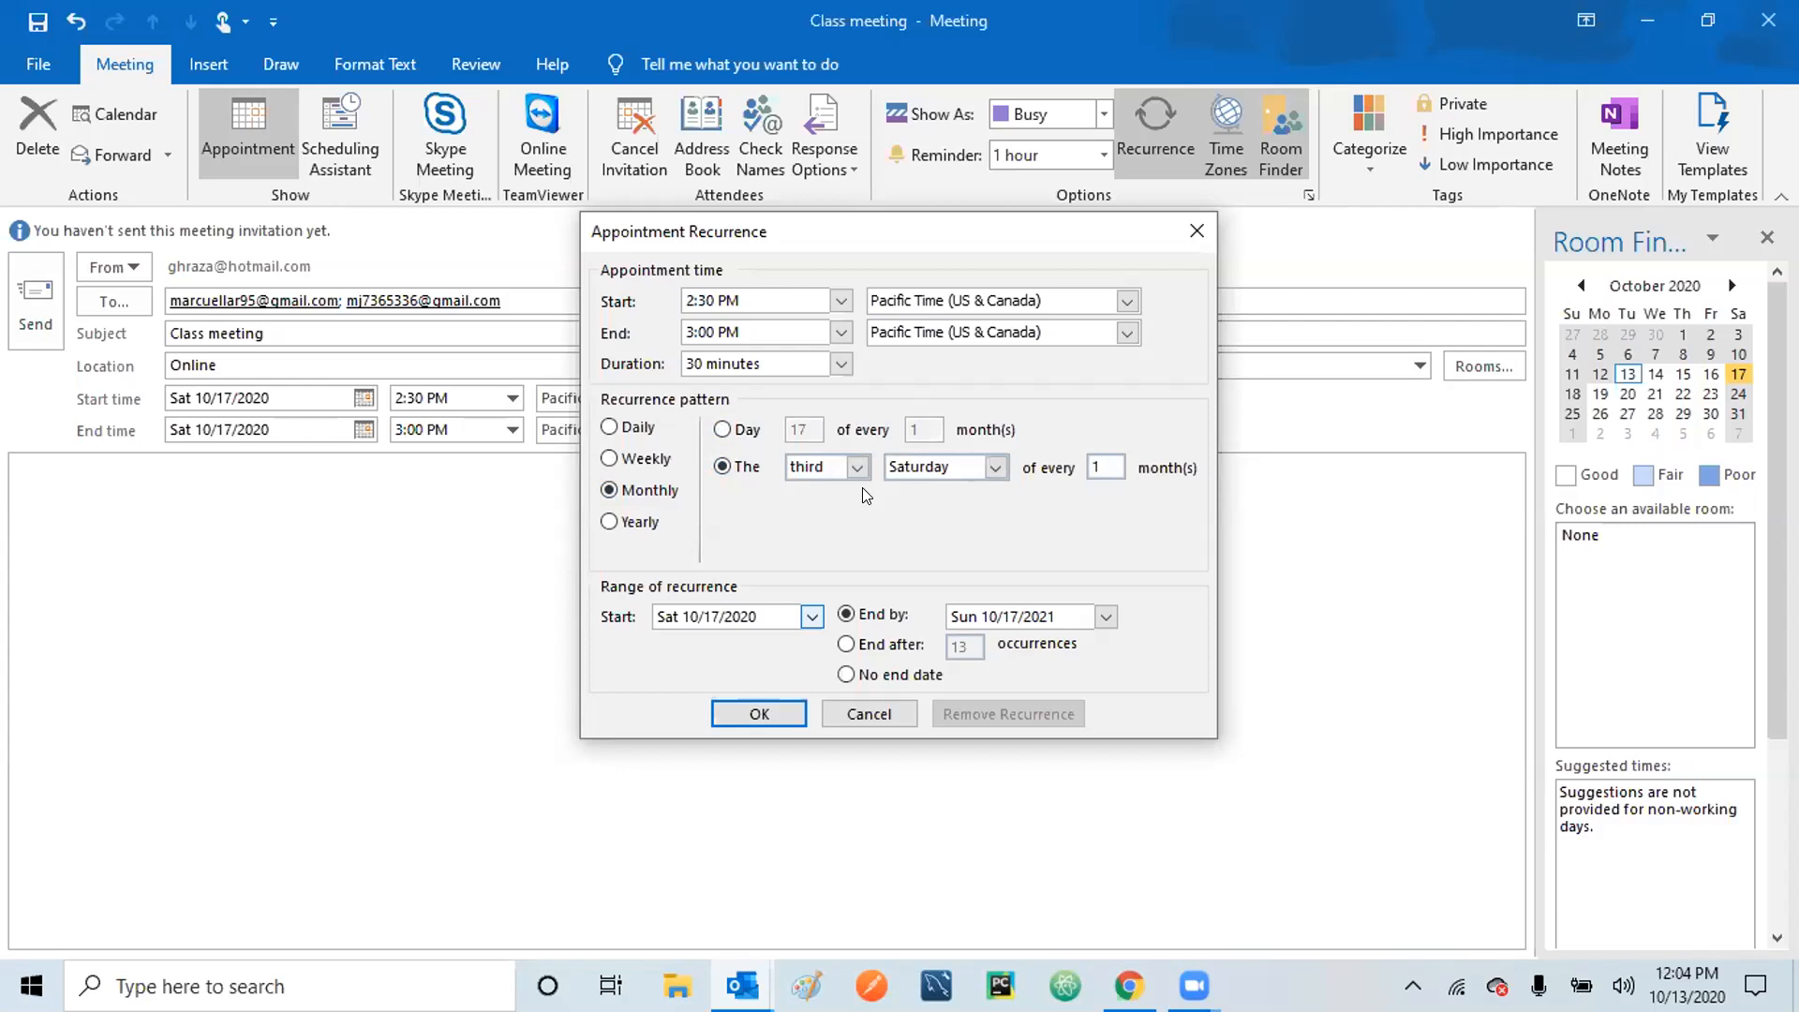
pyautogui.click(609, 523)
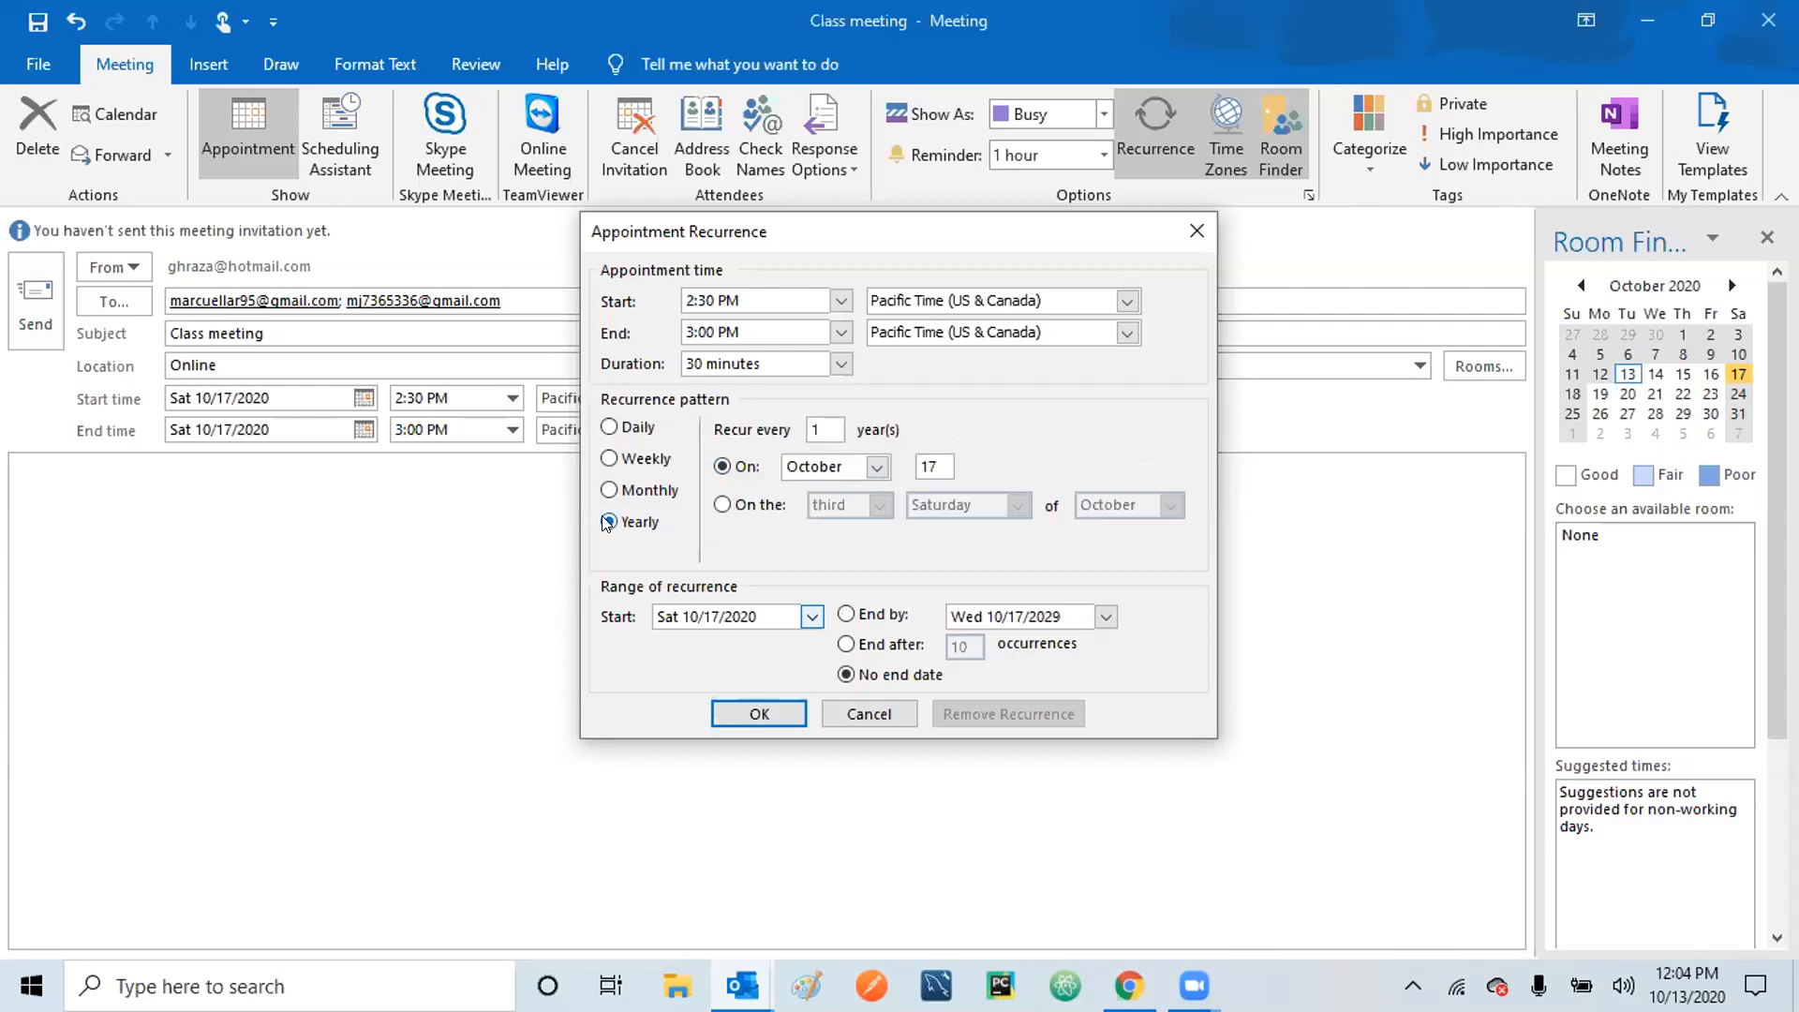
pyautogui.click(610, 458)
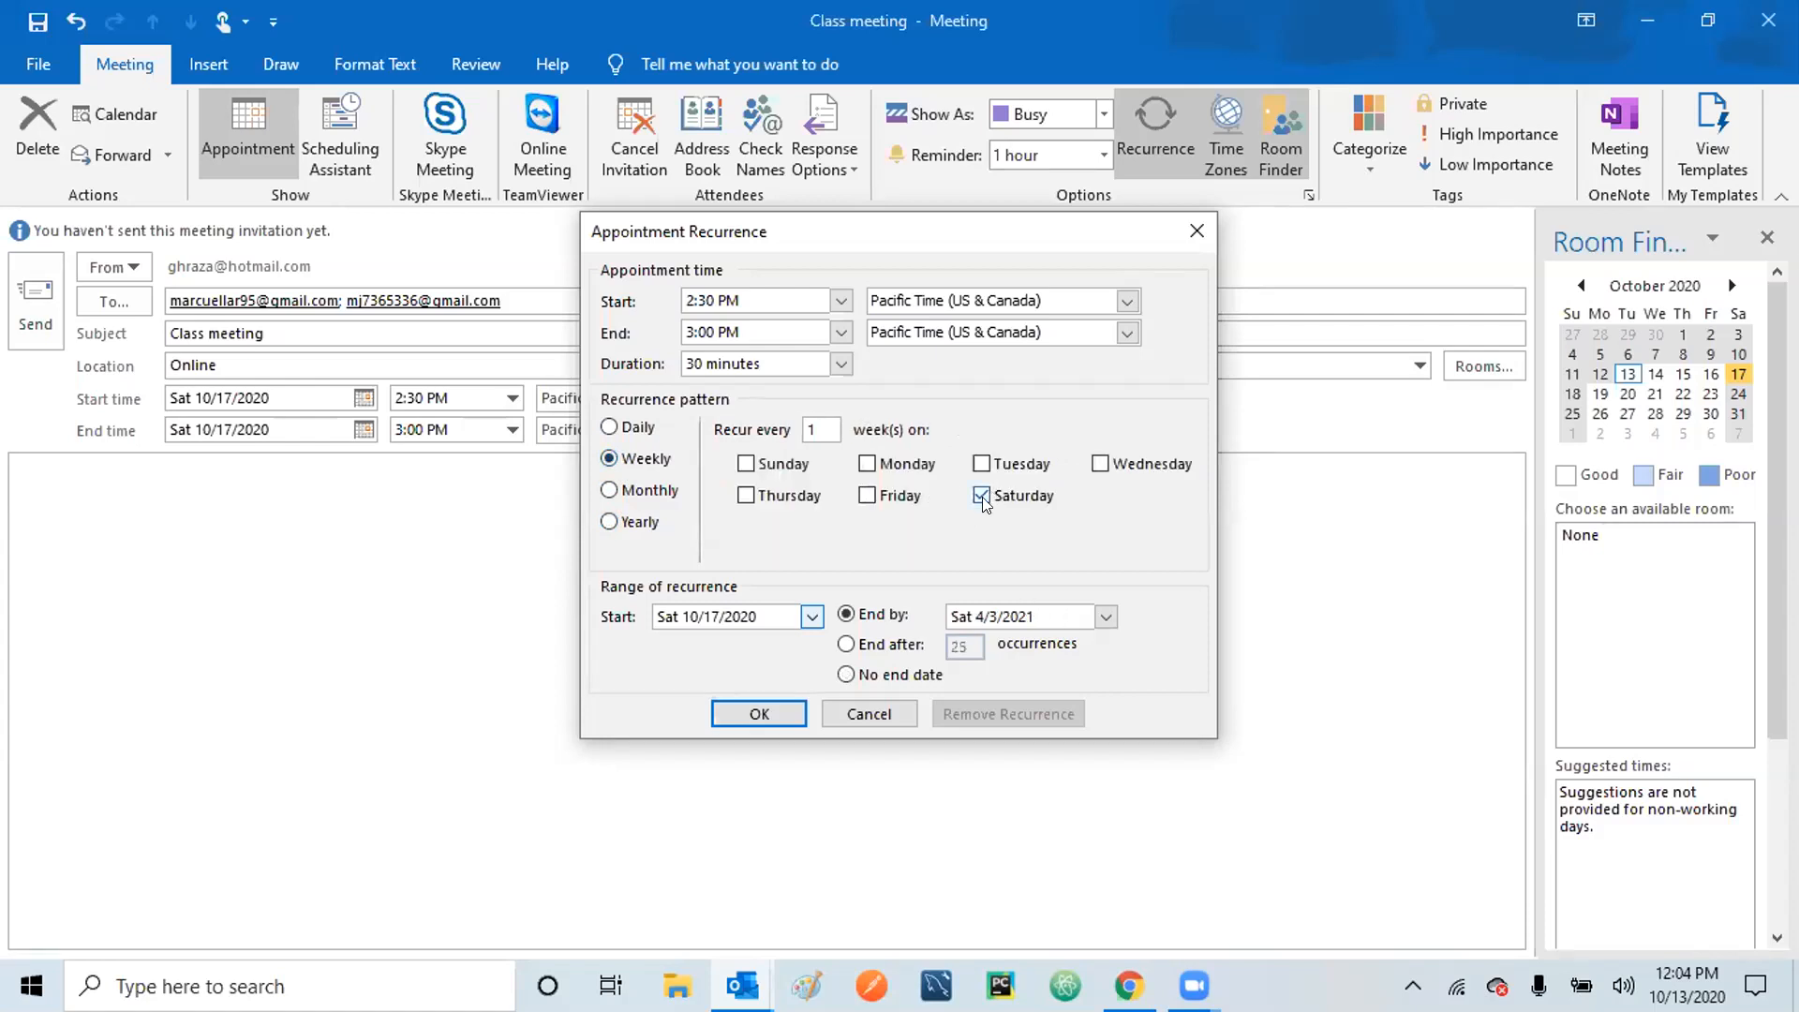
pyautogui.click(747, 714)
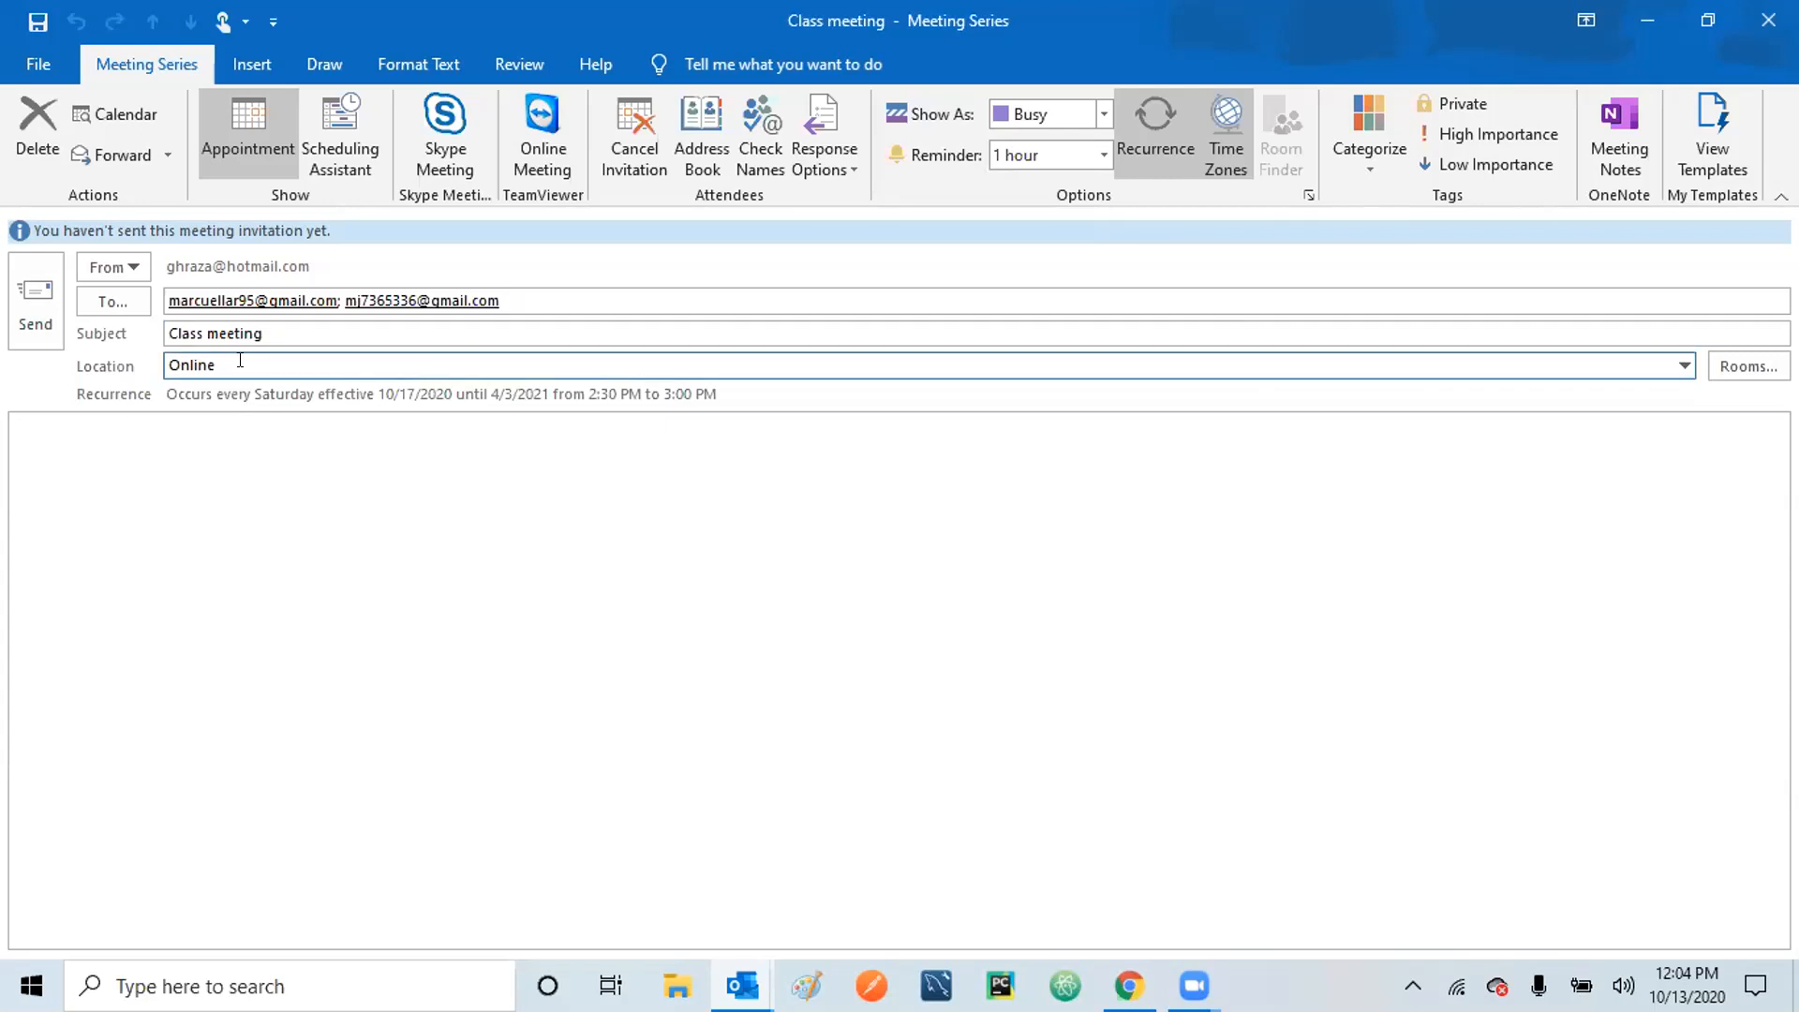
# Type the agenda lines 'Agenda', 'Class progress', 'Homework completed' and 'Etc etc' in the body.
pyautogui.moveTo(253, 291)
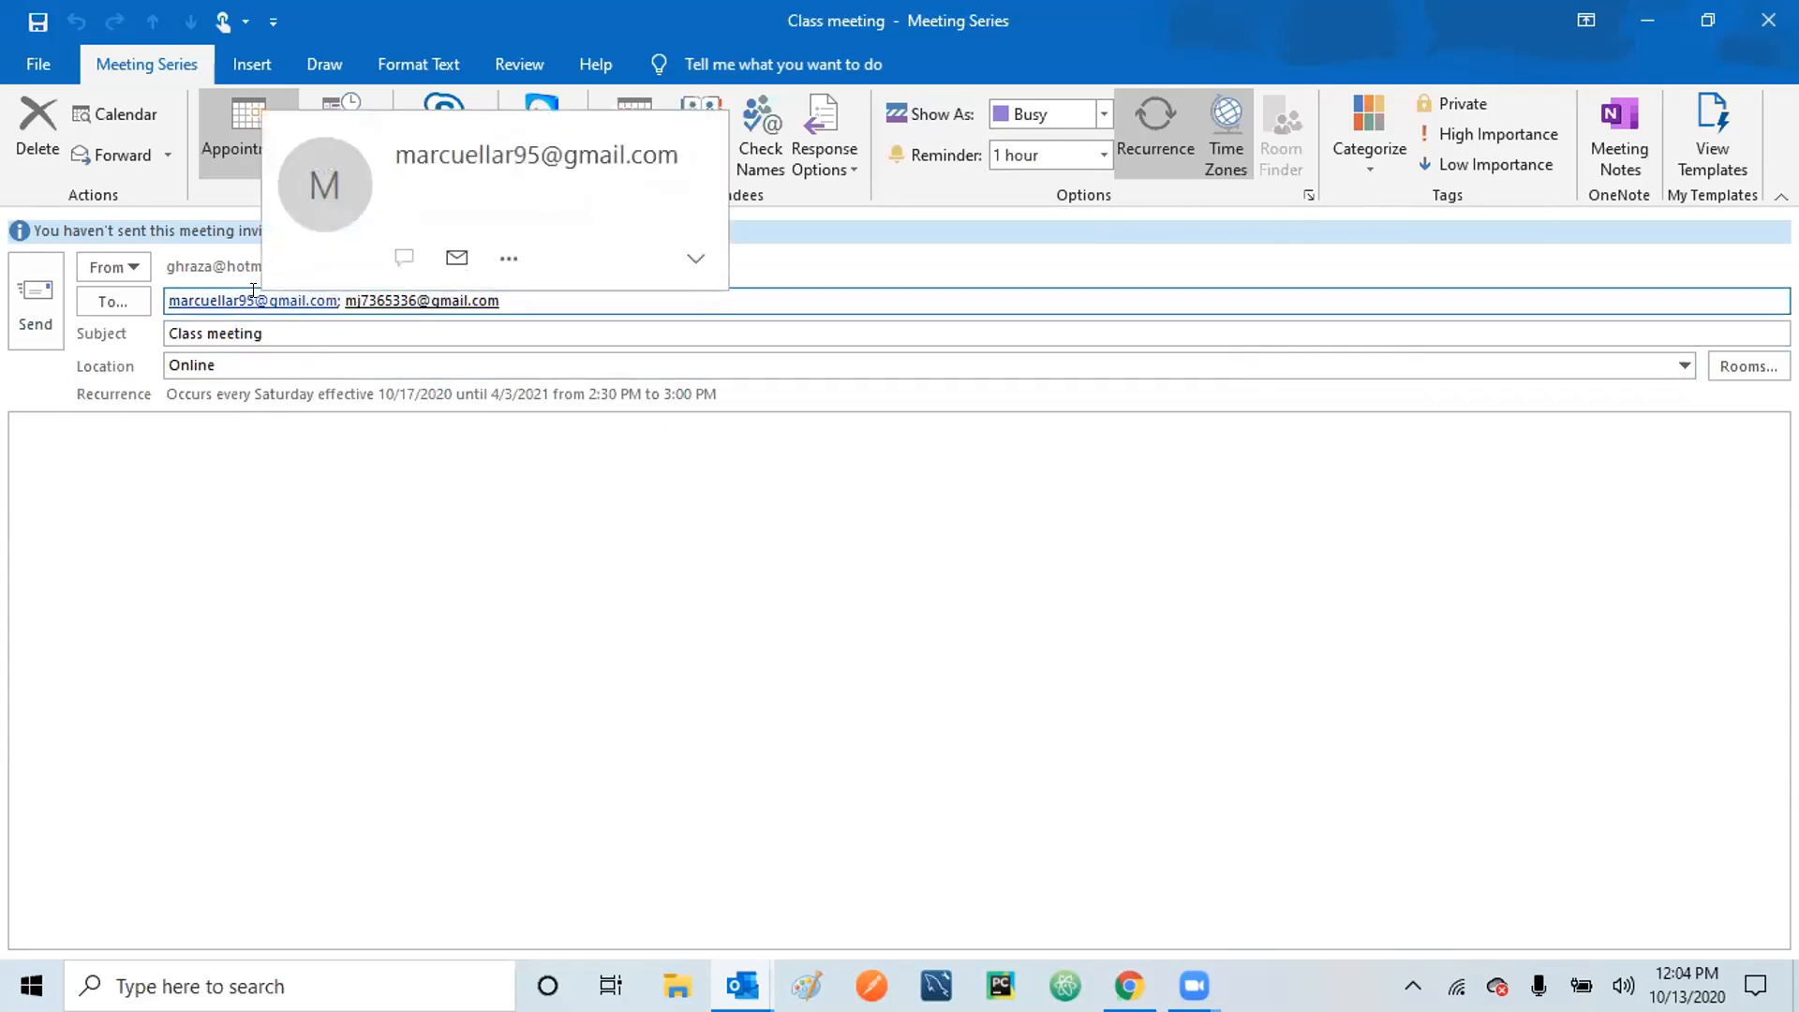
pyautogui.click(300, 516)
pyautogui.write('Agenda')
pyautogui.press('Return')
pyautogui.write('Class progress')
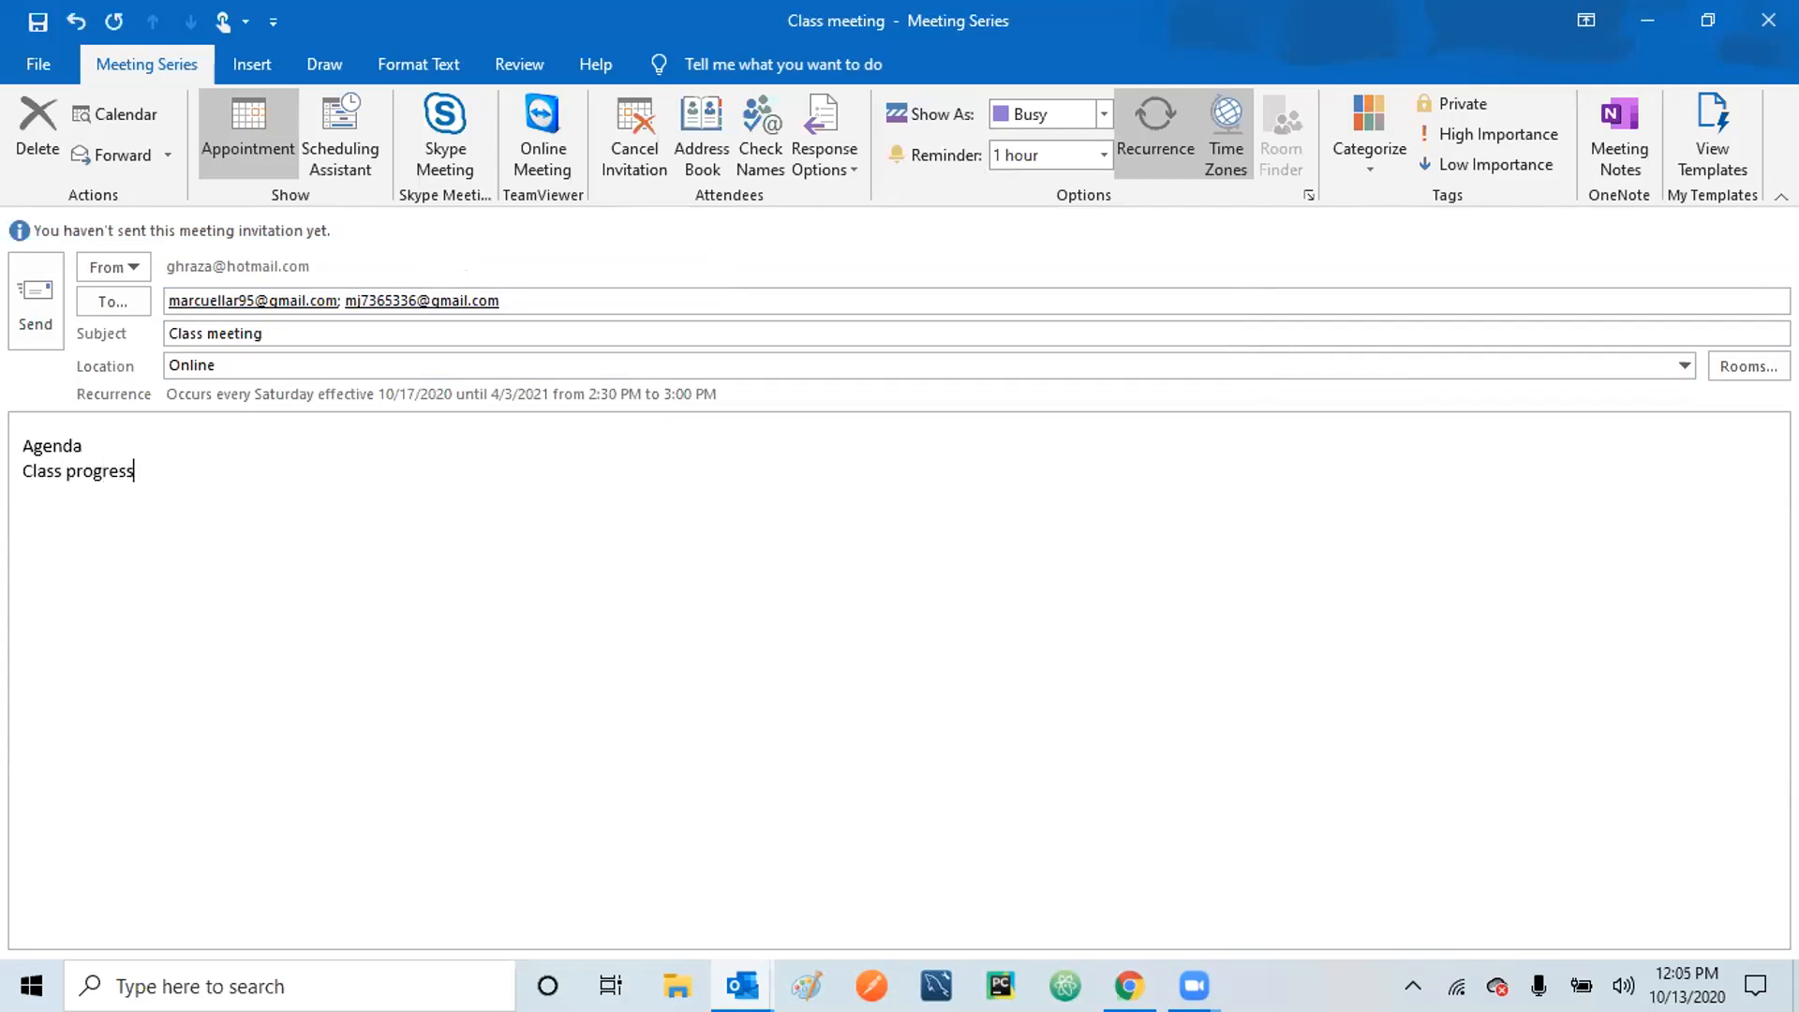
pyautogui.press('Return')
pyautogui.write('Homework completer')
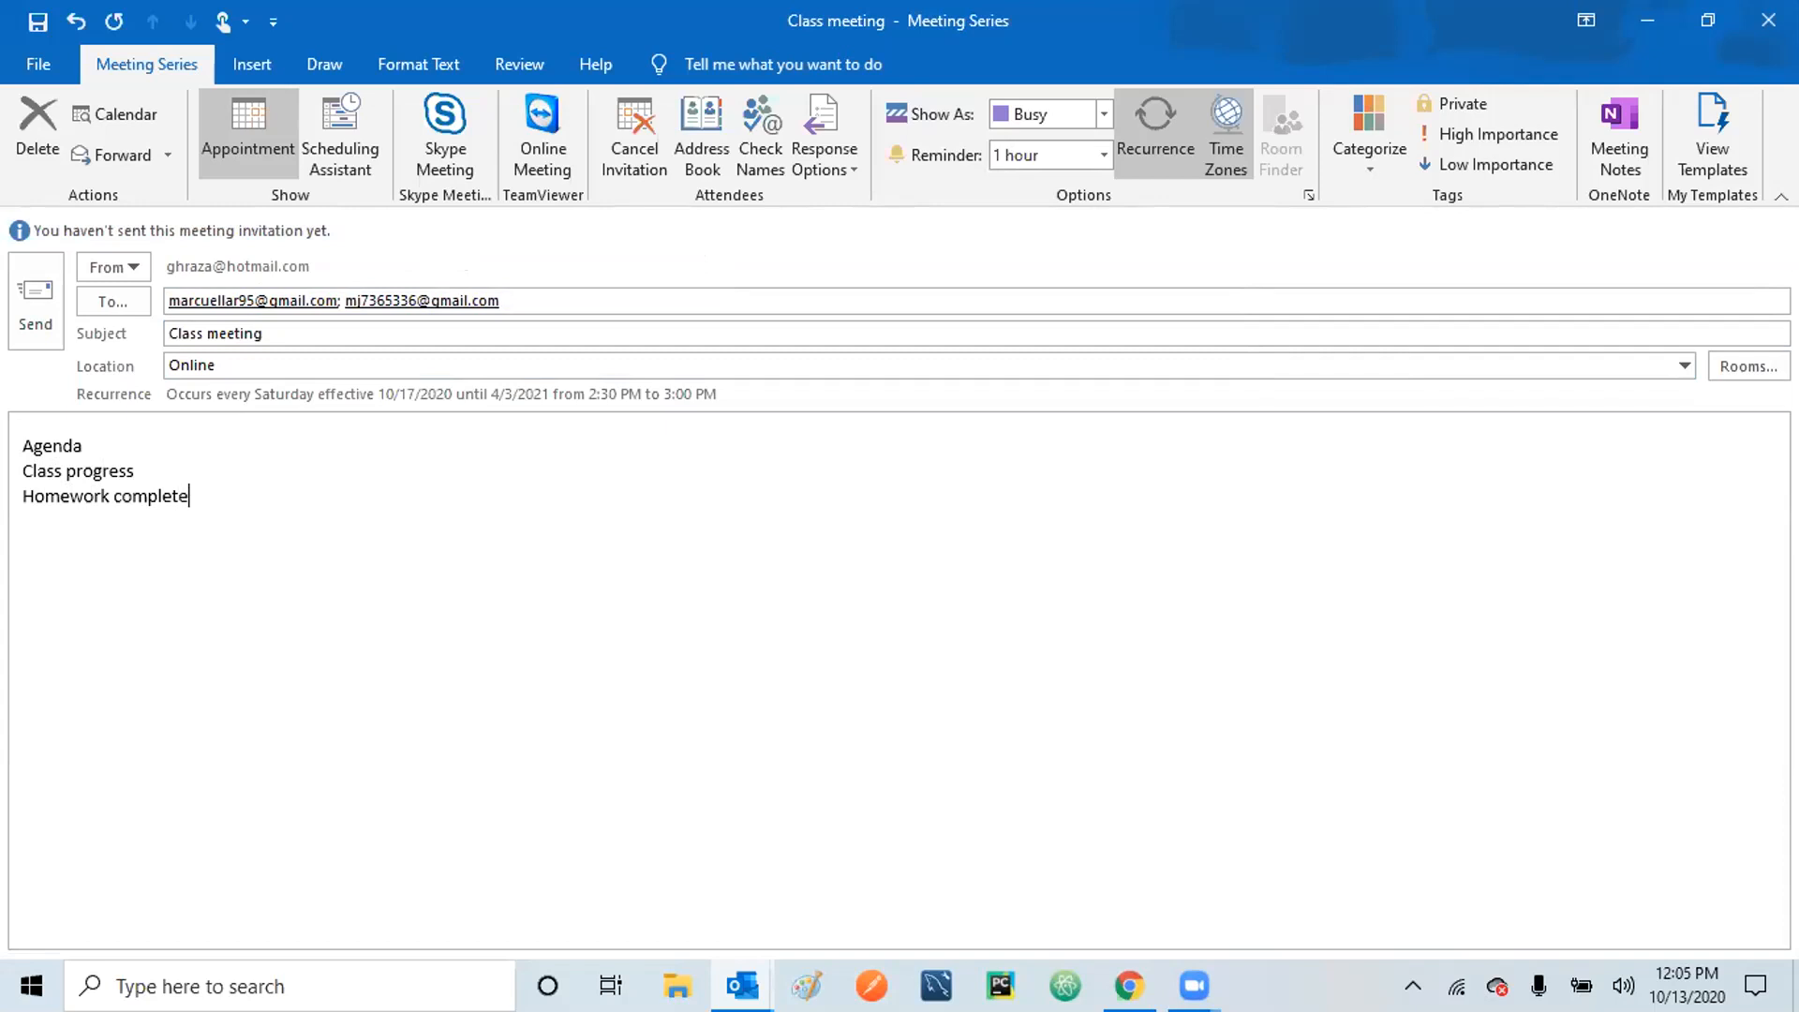
pyautogui.press('BackSpace')
pyautogui.write('d')
pyautogui.press('Return')
pyautogui.press('BackSpace')
pyautogui.write('Etc etc')
pyautogui.press('Return')
pyautogui.click(32, 298)
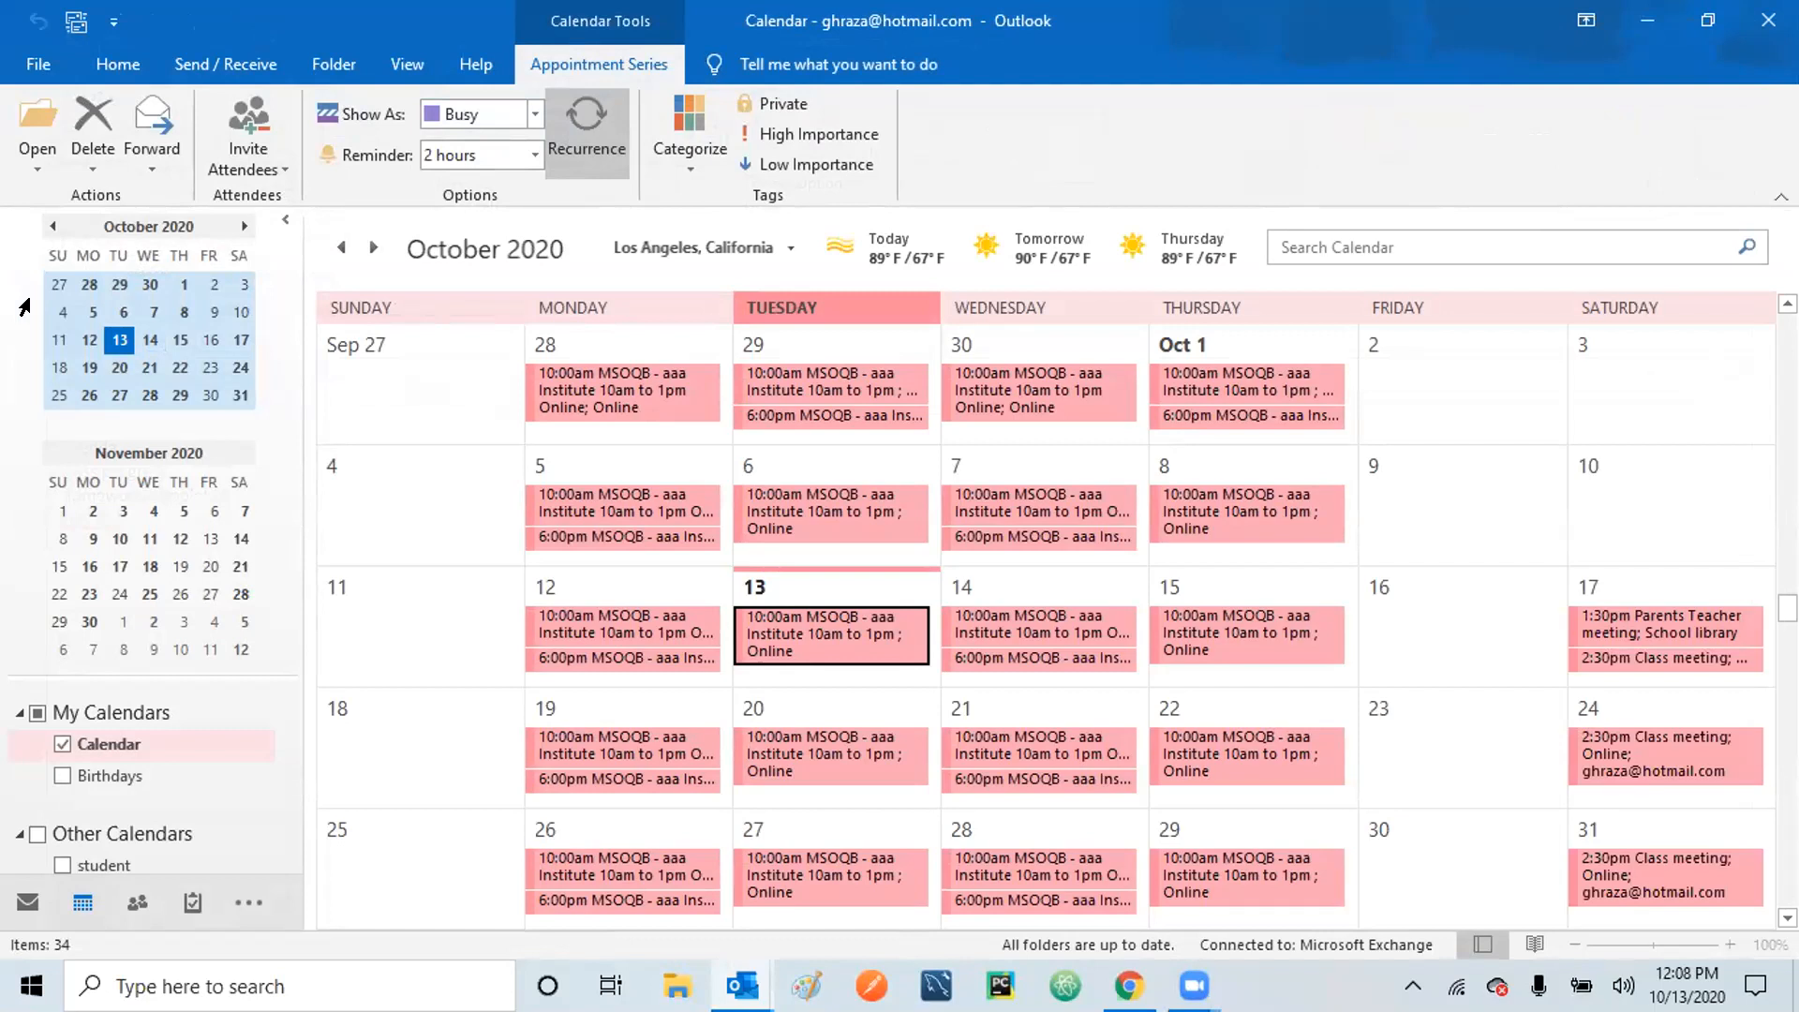
pyautogui.click(27, 904)
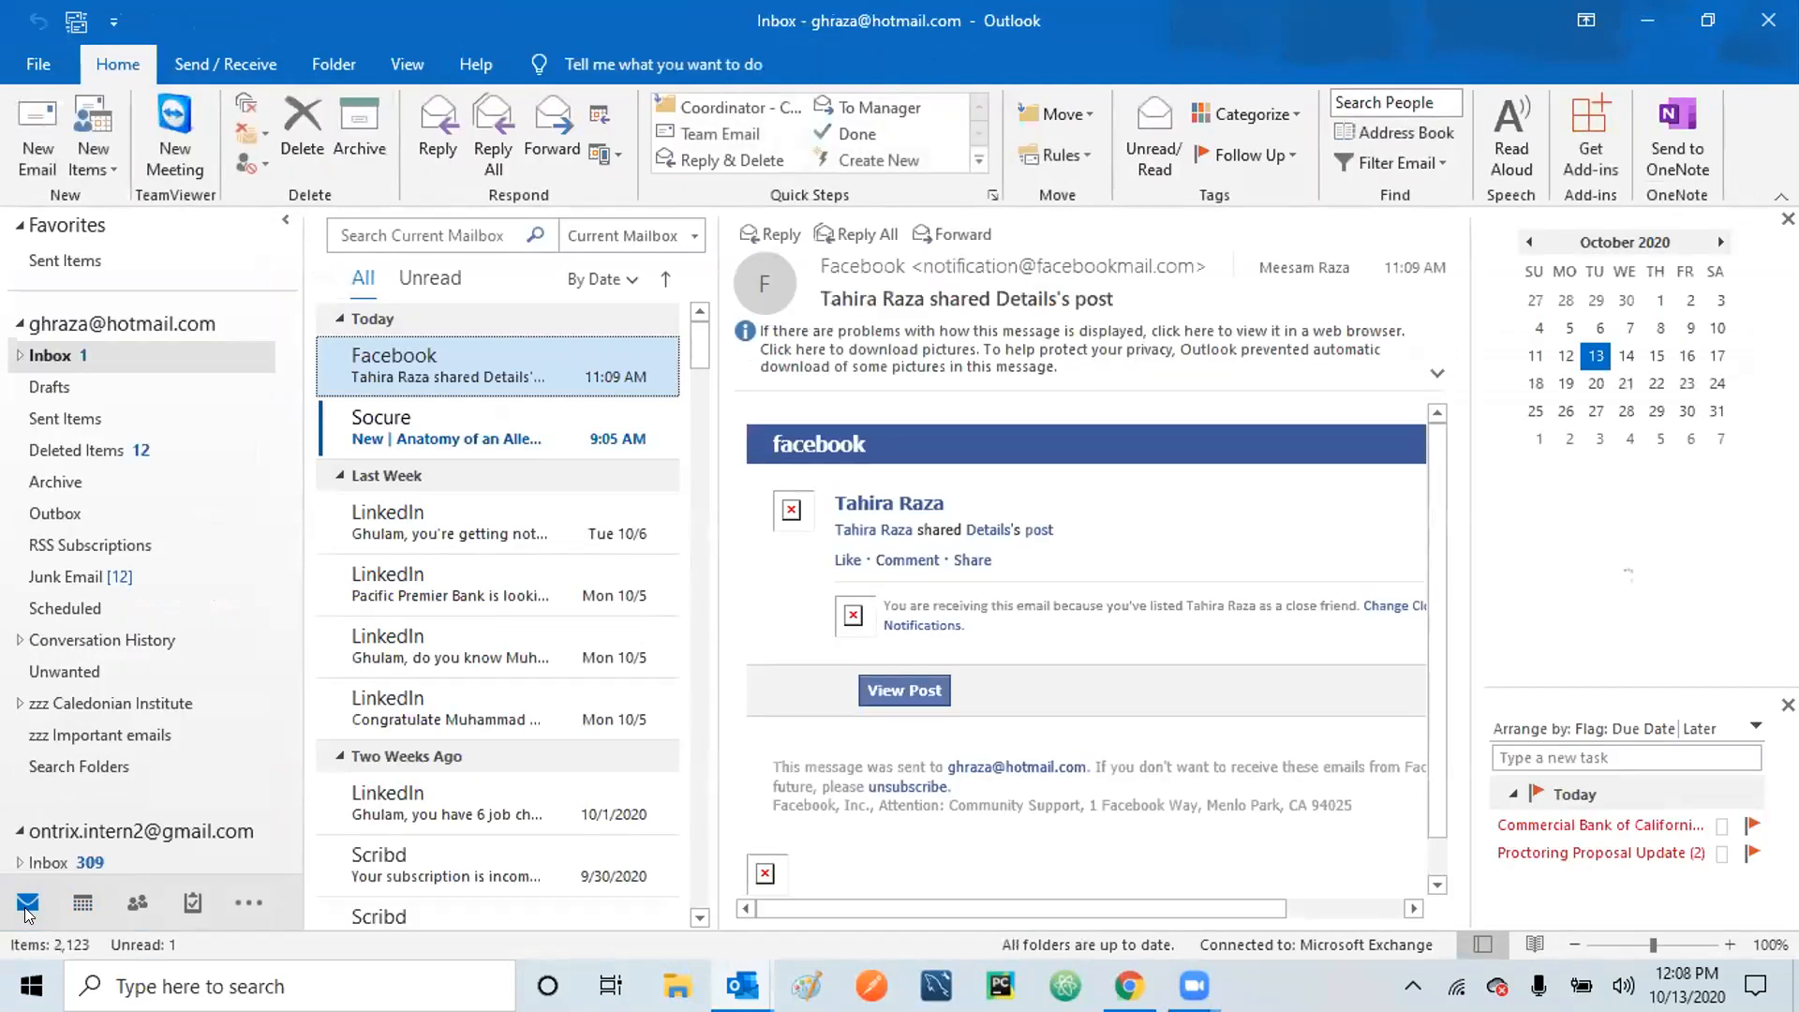
pyautogui.click(66, 419)
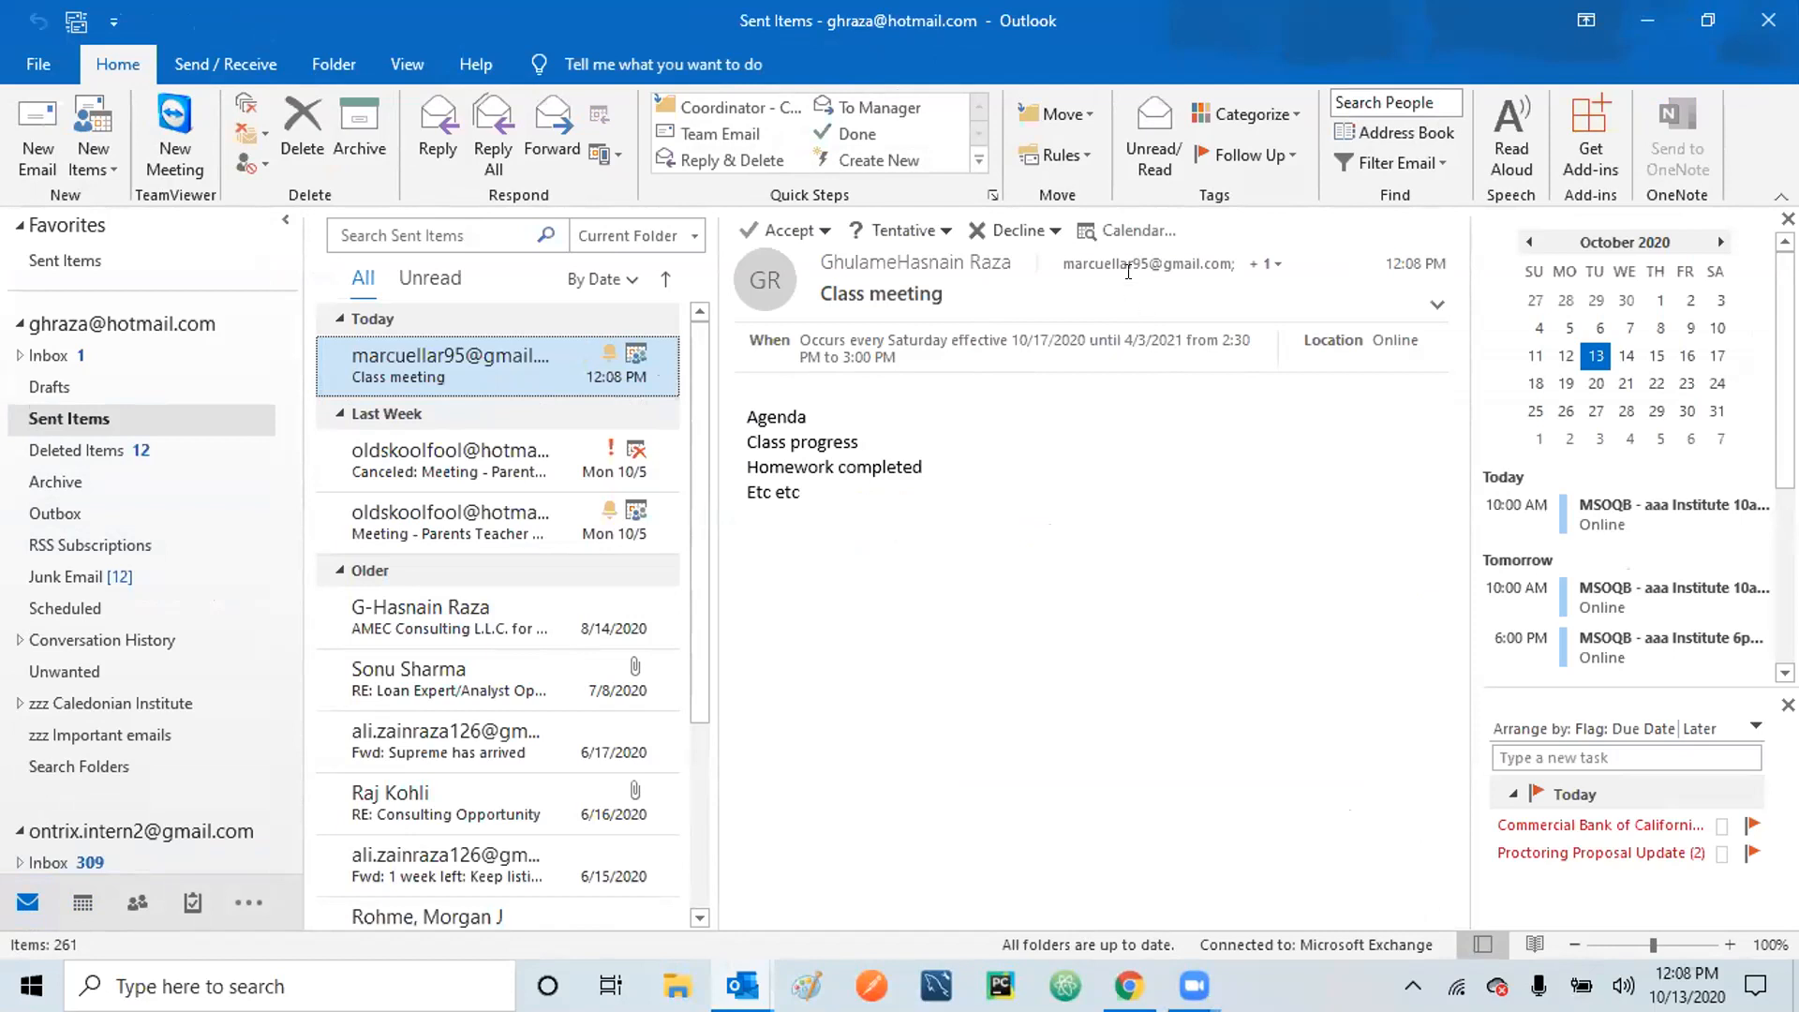
pyautogui.moveTo(1146, 267)
pyautogui.click(1275, 266)
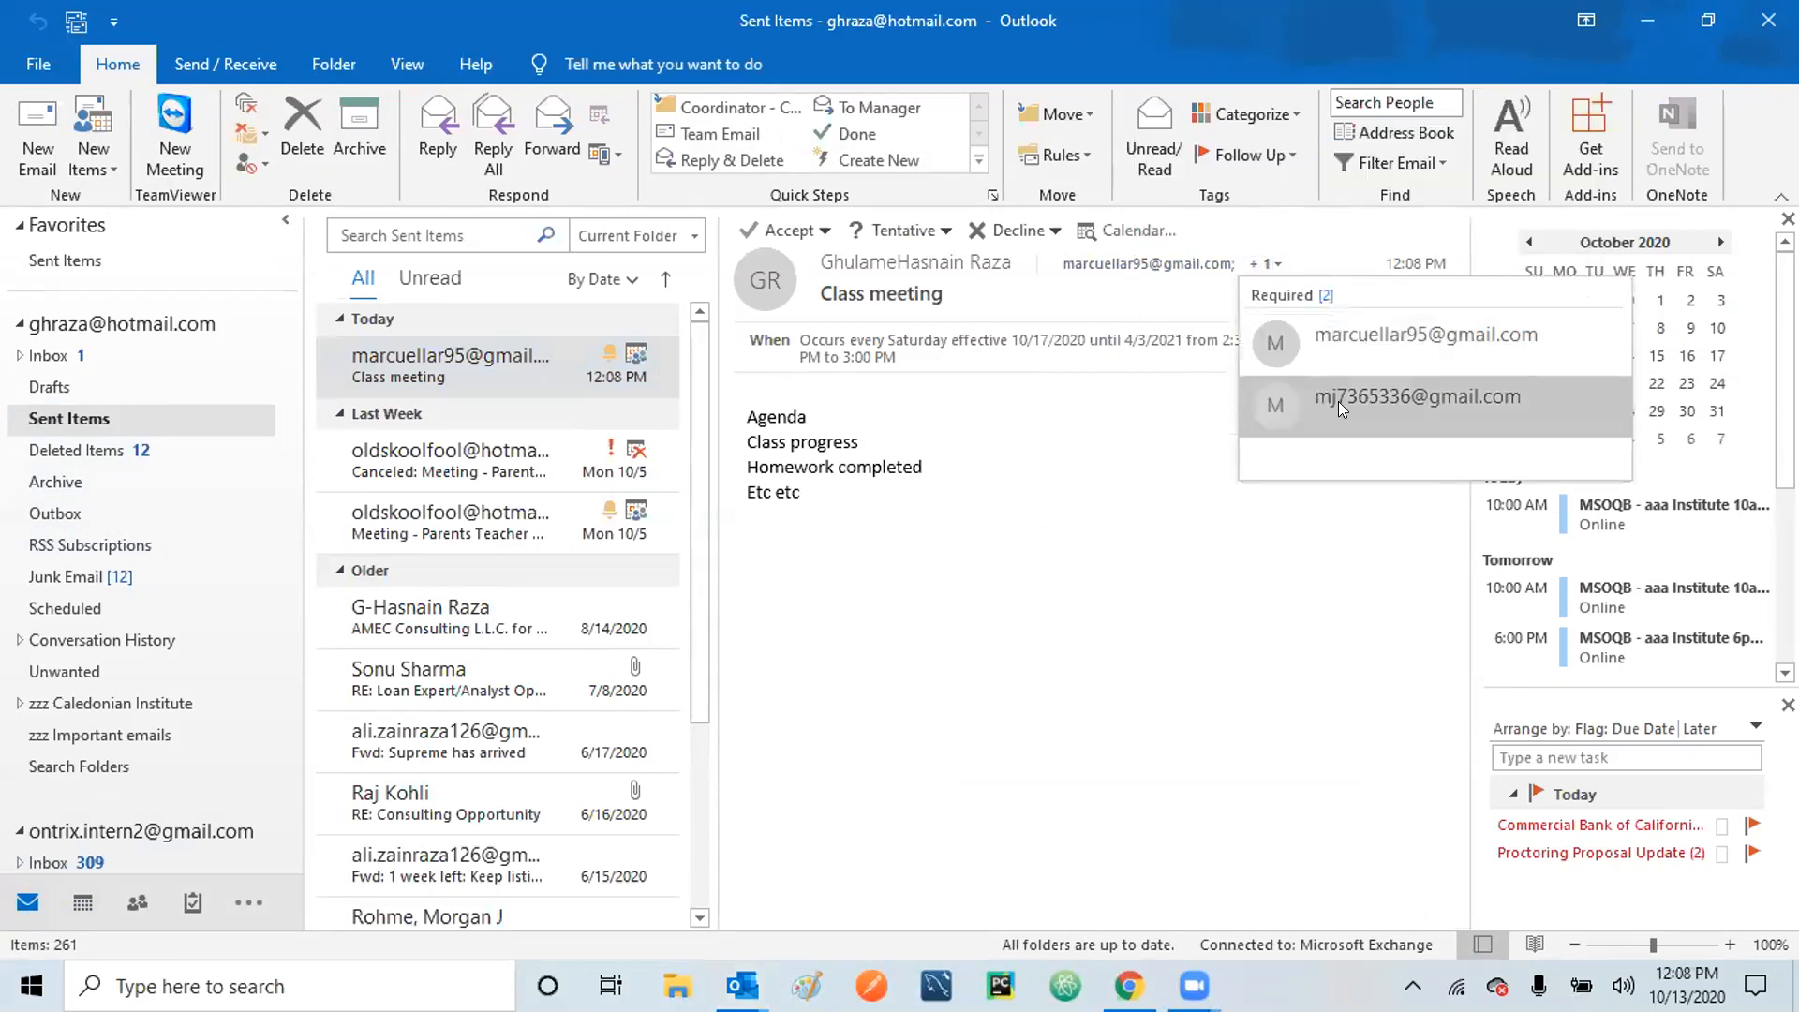
pyautogui.click(1178, 559)
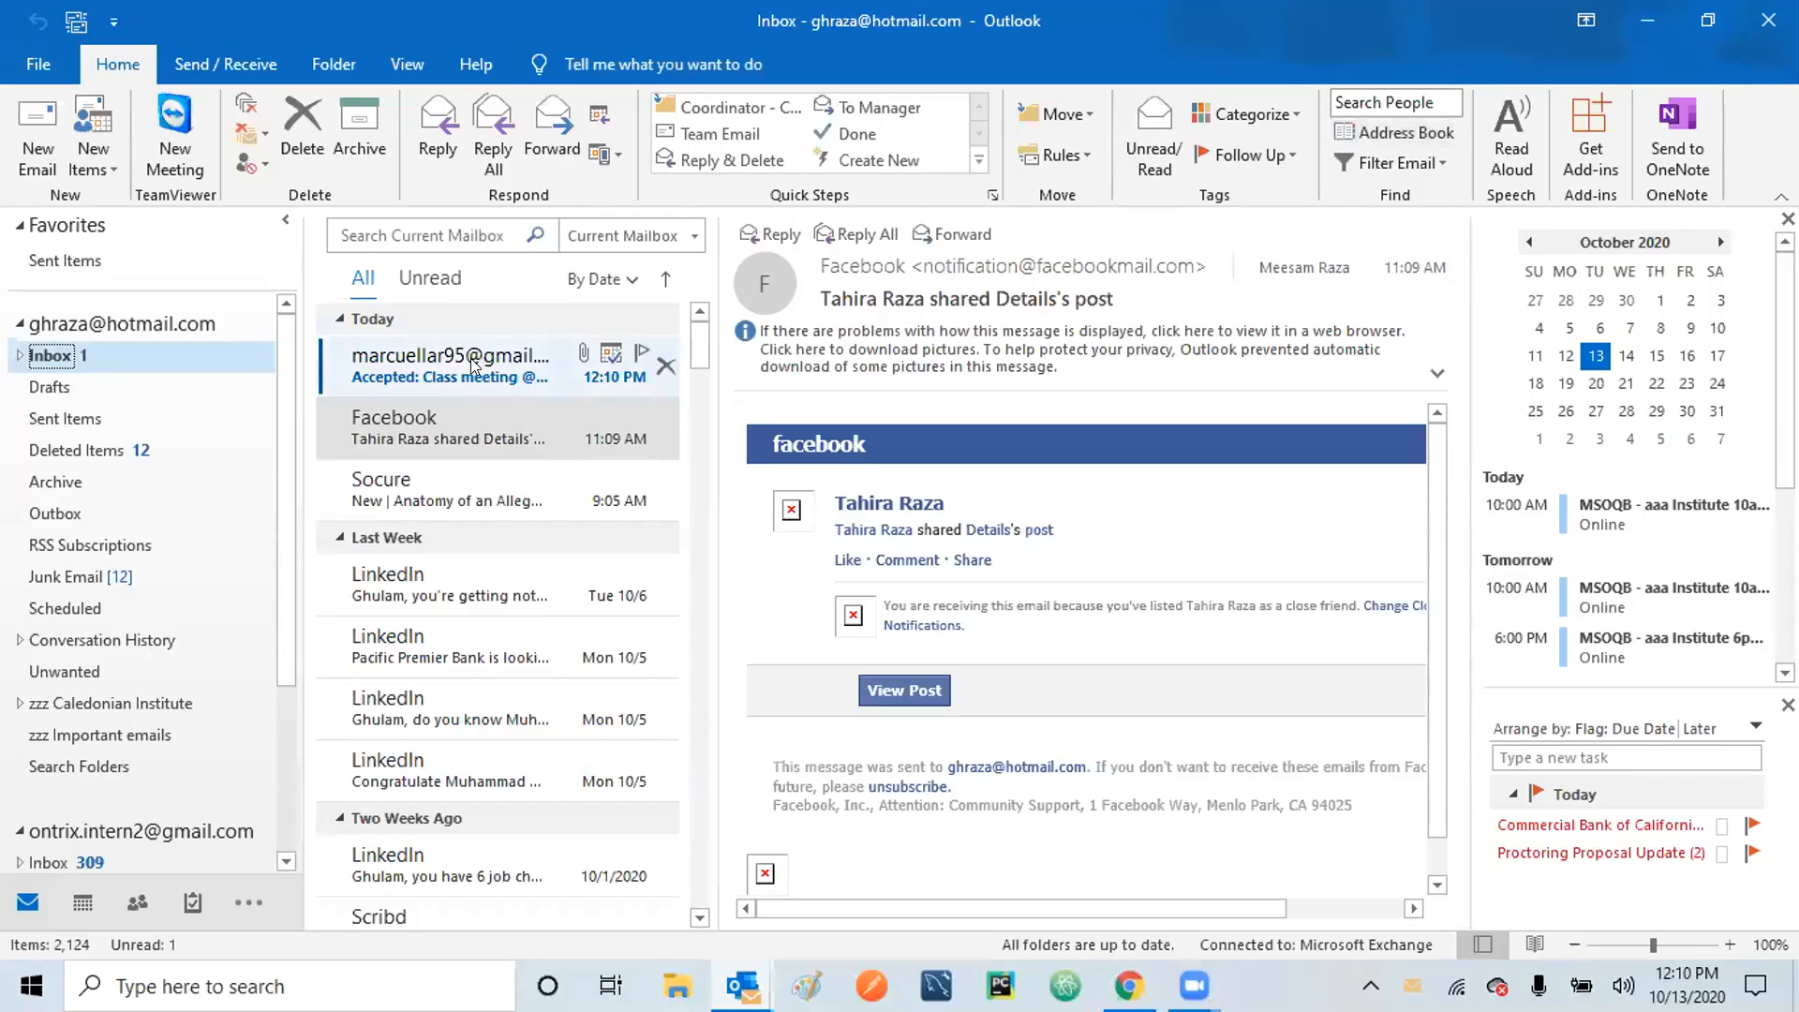
# Read the Class meeting acceptance reply, glancing at the Facebook notification in between.
pyautogui.click(392, 368)
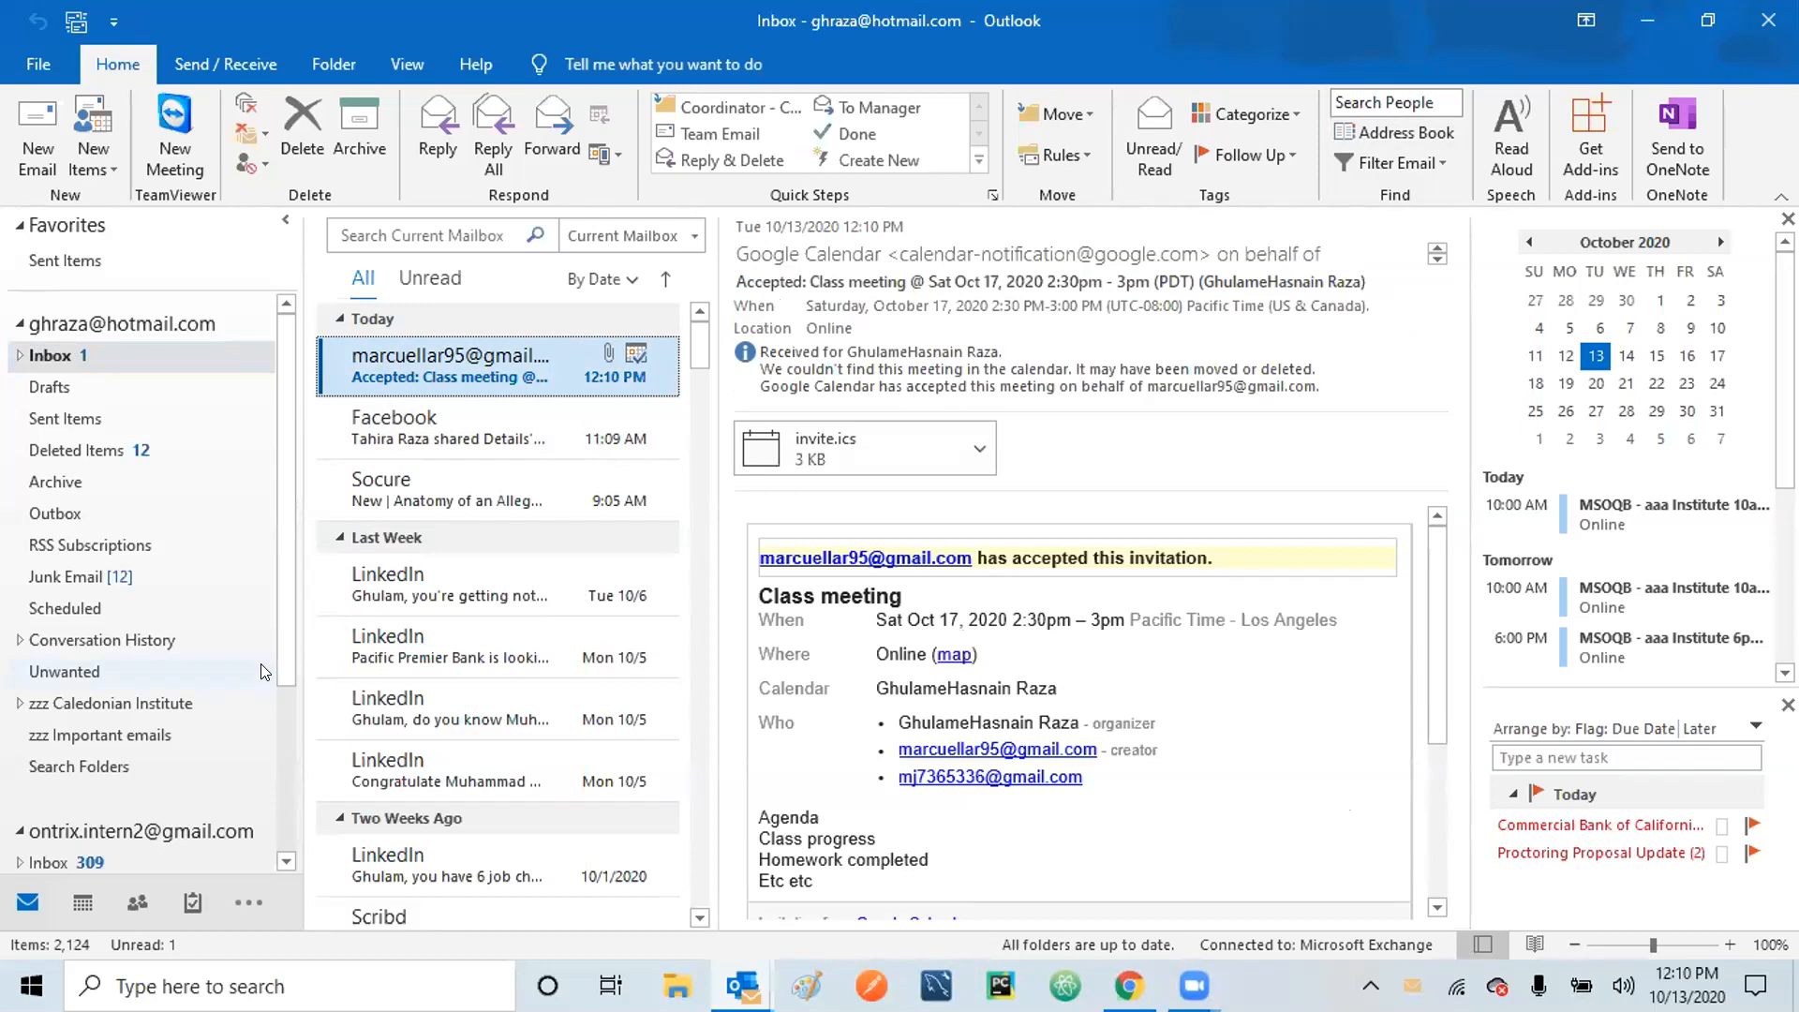
pyautogui.click(448, 412)
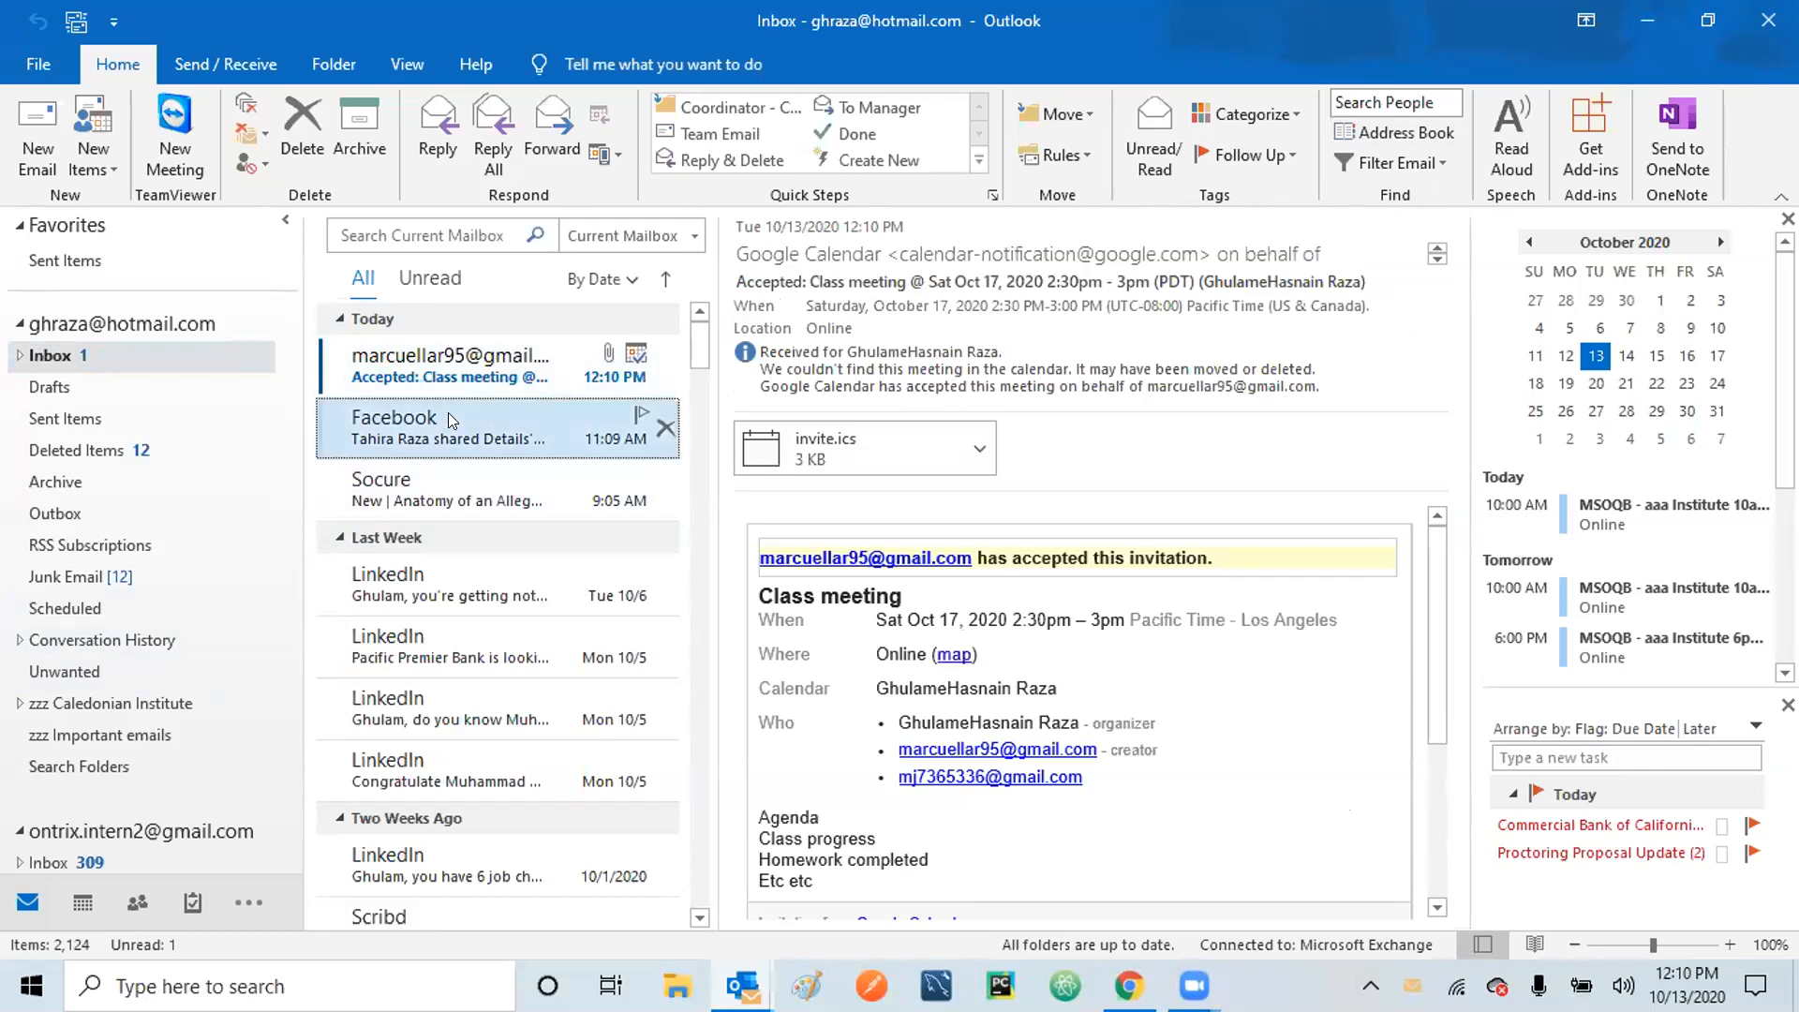
pyautogui.click(455, 382)
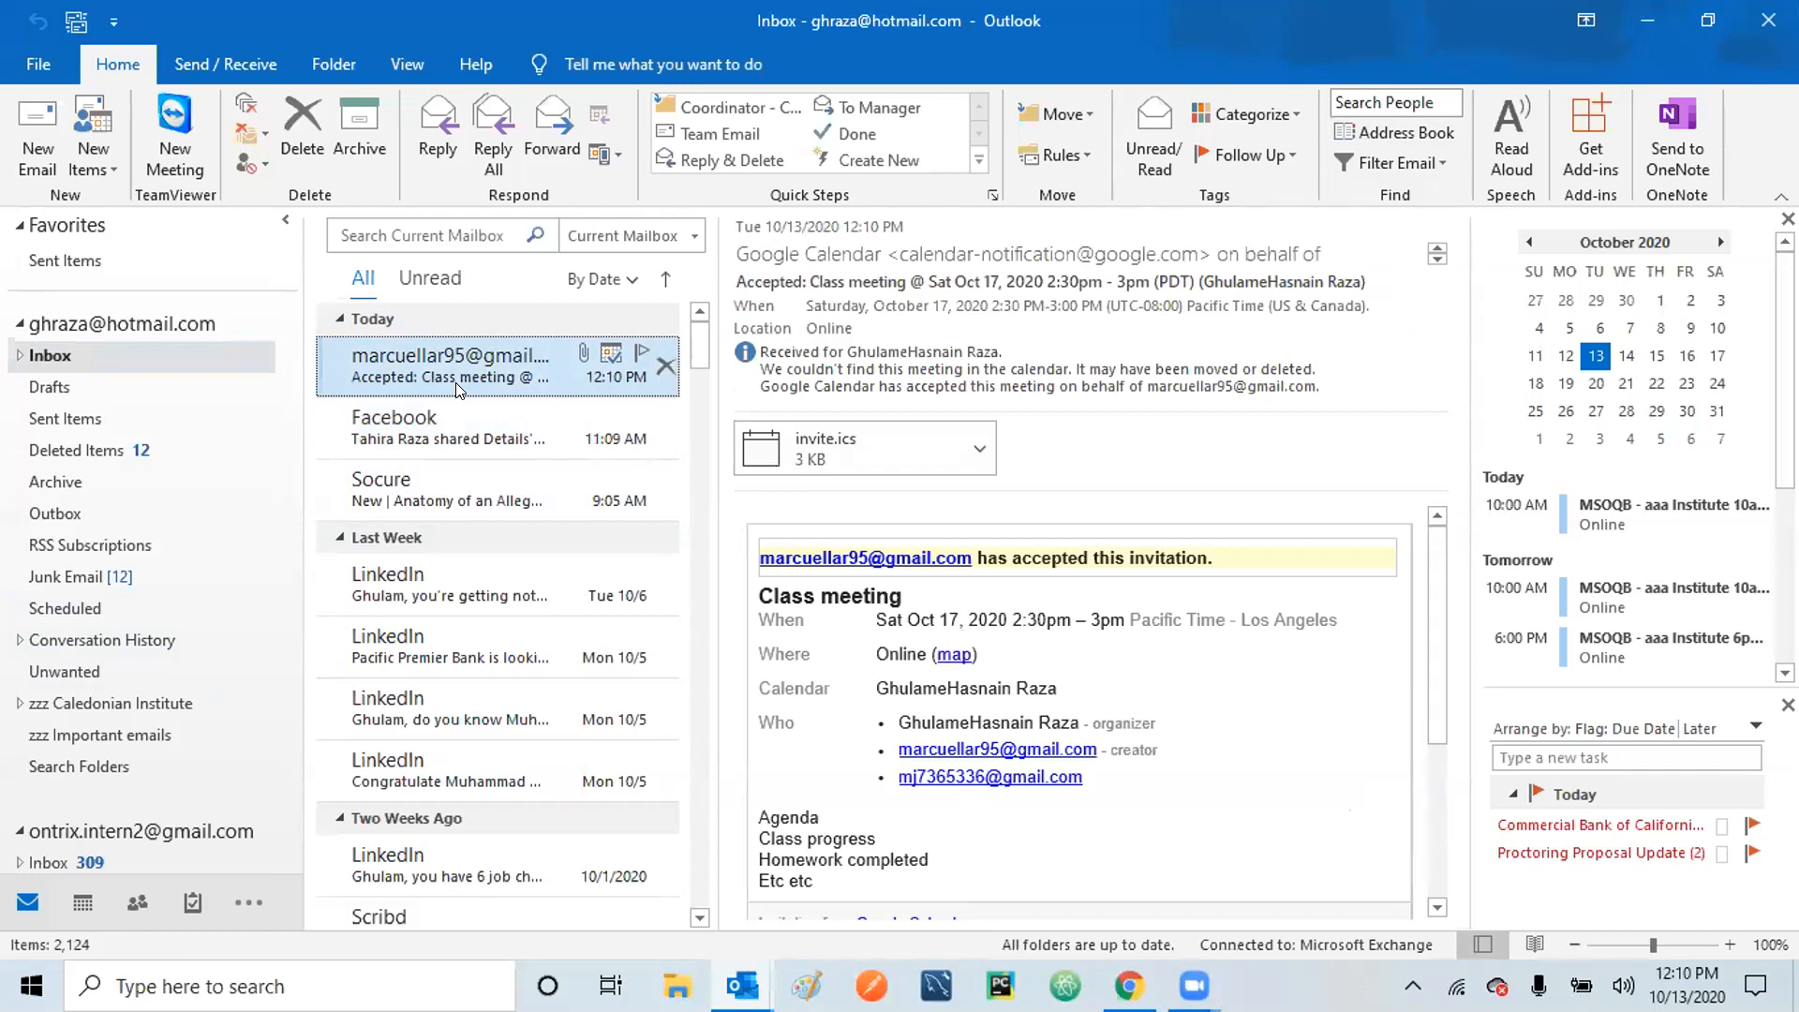
pyautogui.click(450, 412)
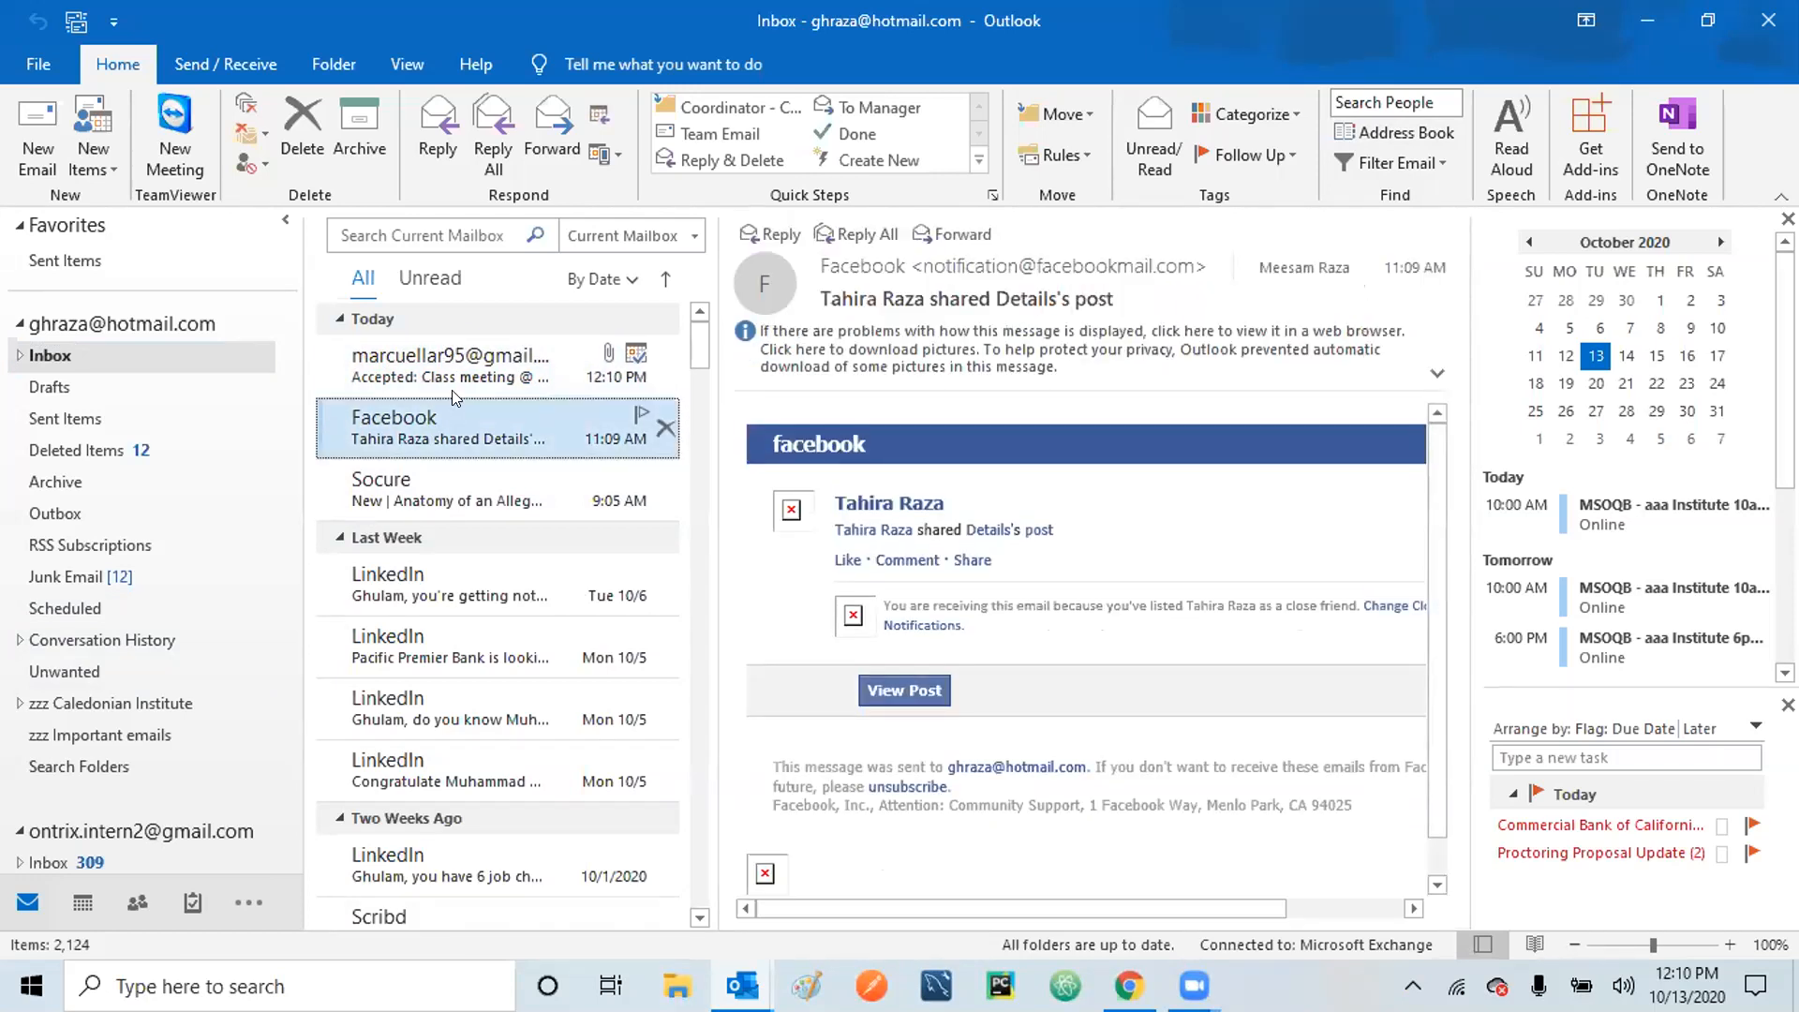
pyautogui.click(452, 384)
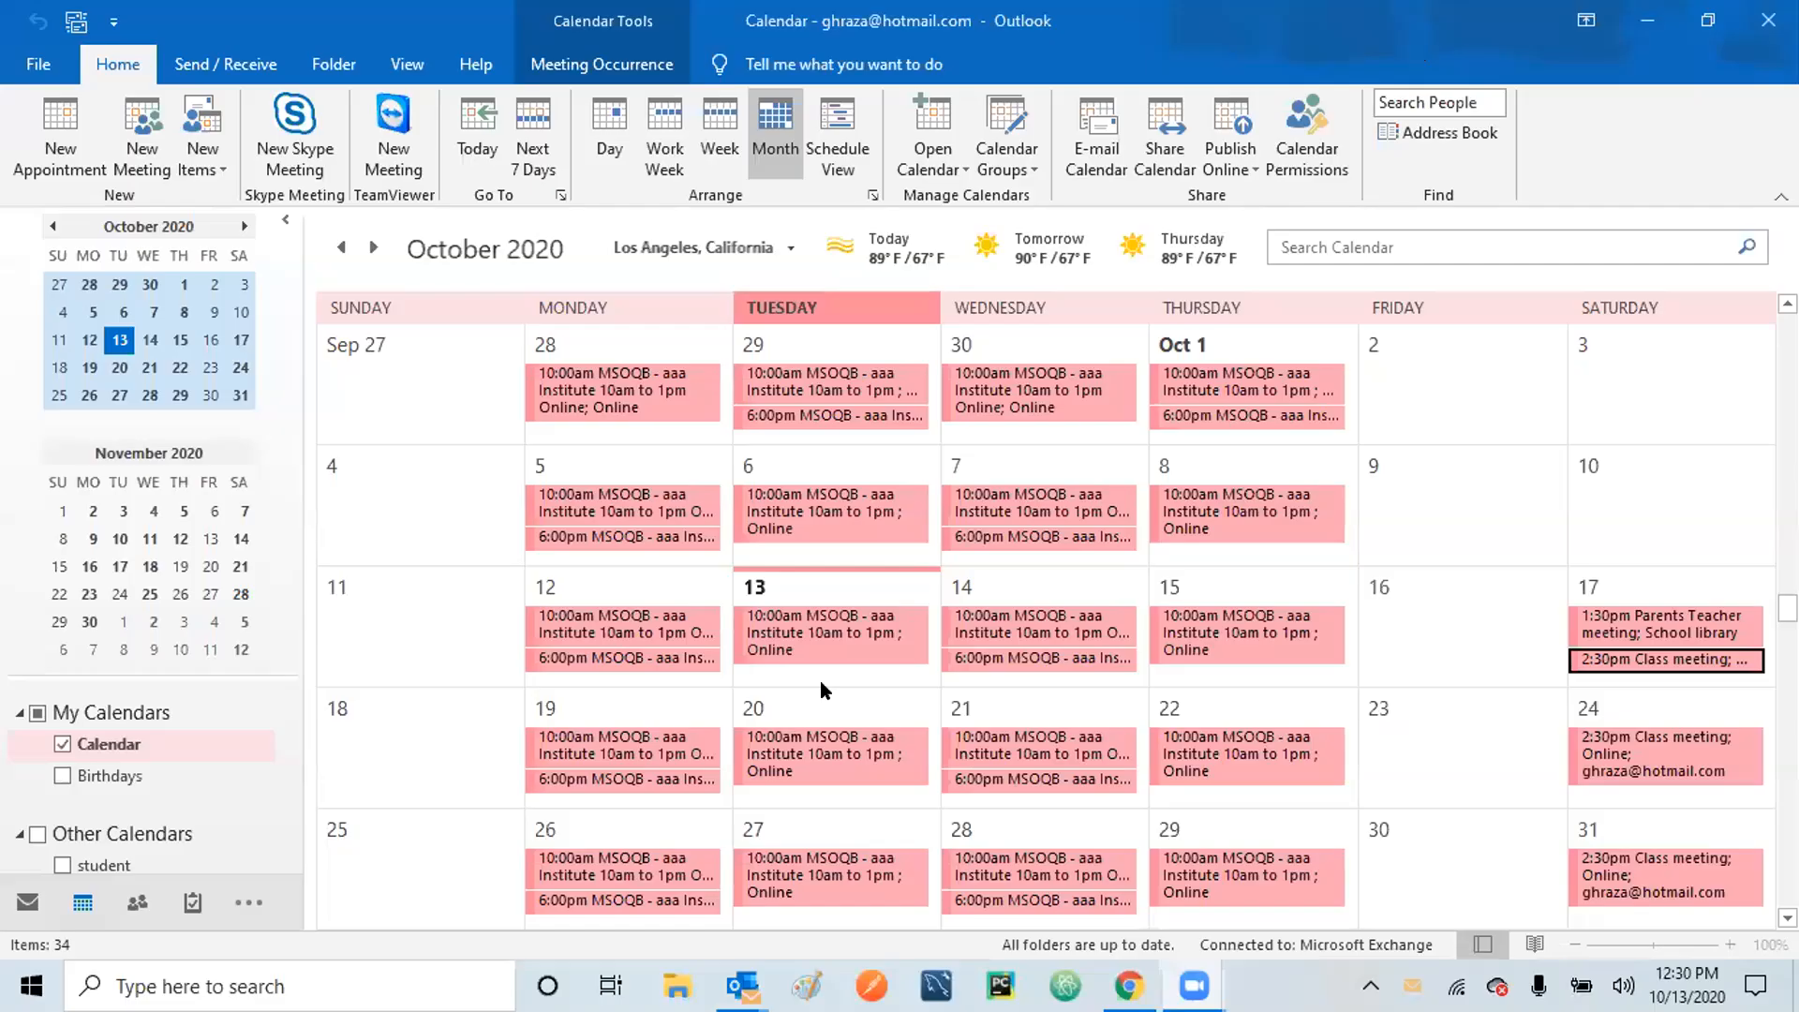
# In the Inbox, read the 12:23 PM acceptance and 12:30 PM Class-meeting decline, then return to the calendar.
pyautogui.click(28, 902)
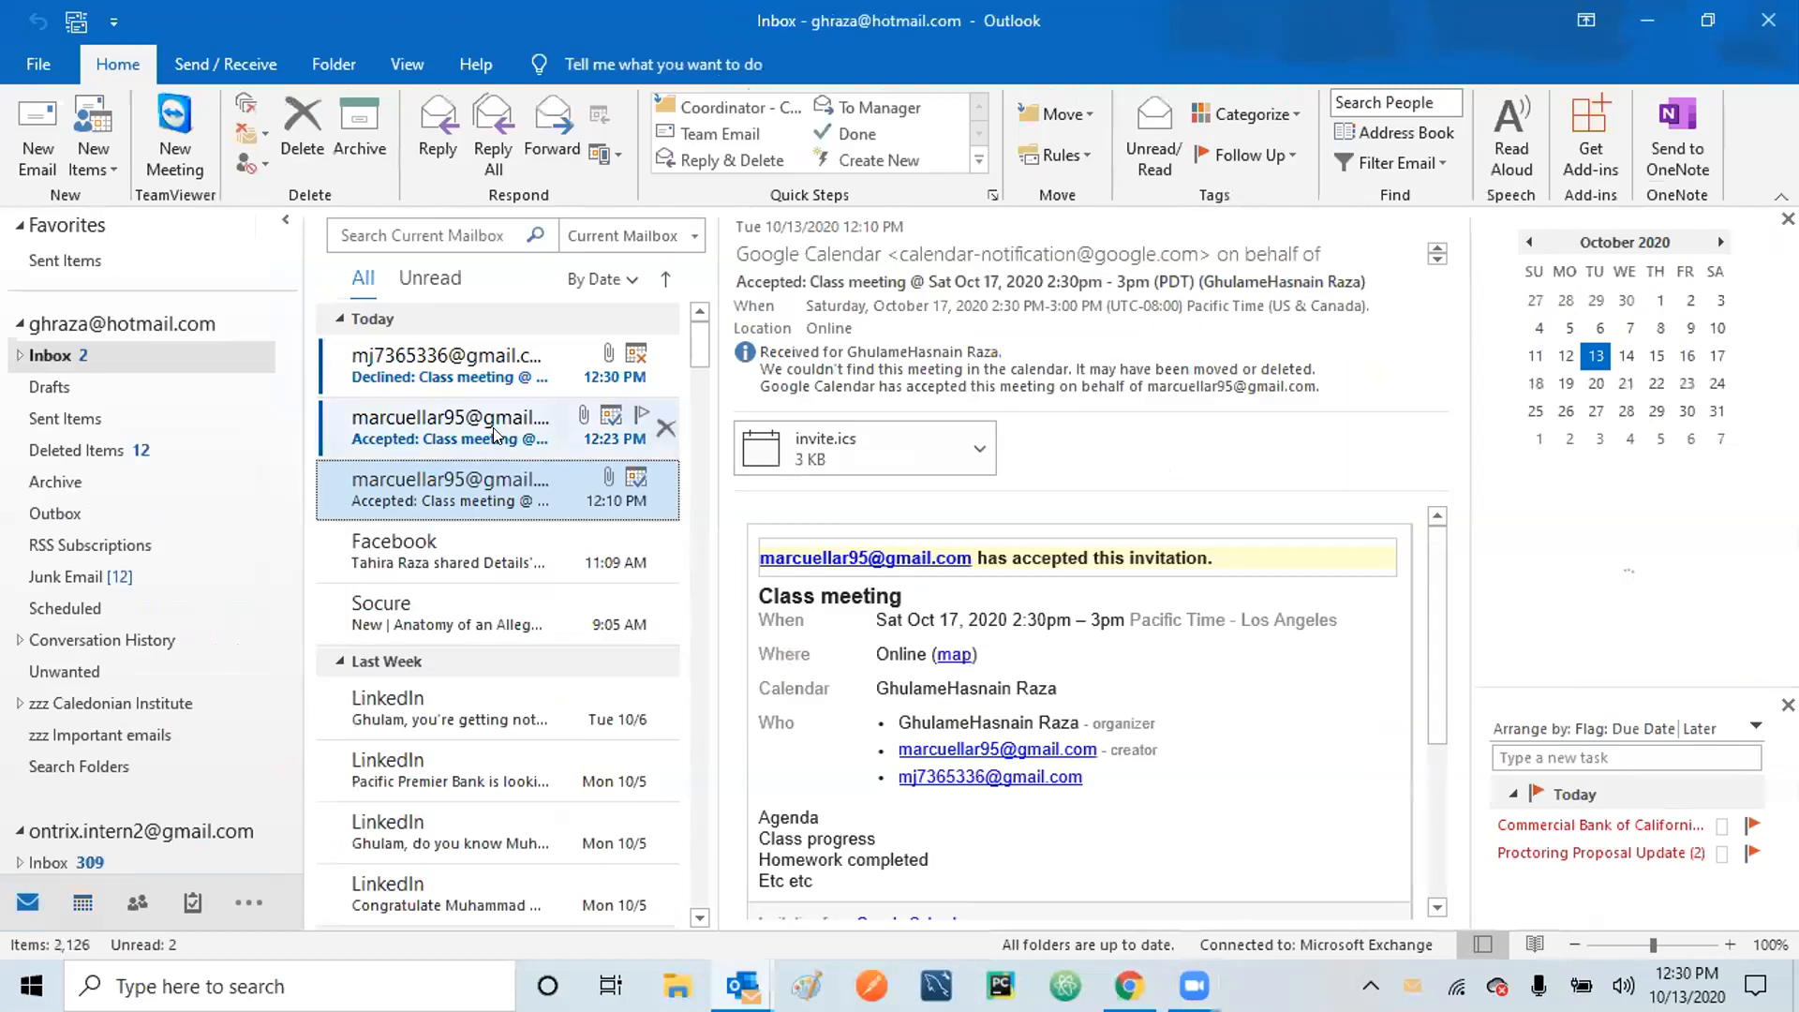
pyautogui.click(391, 431)
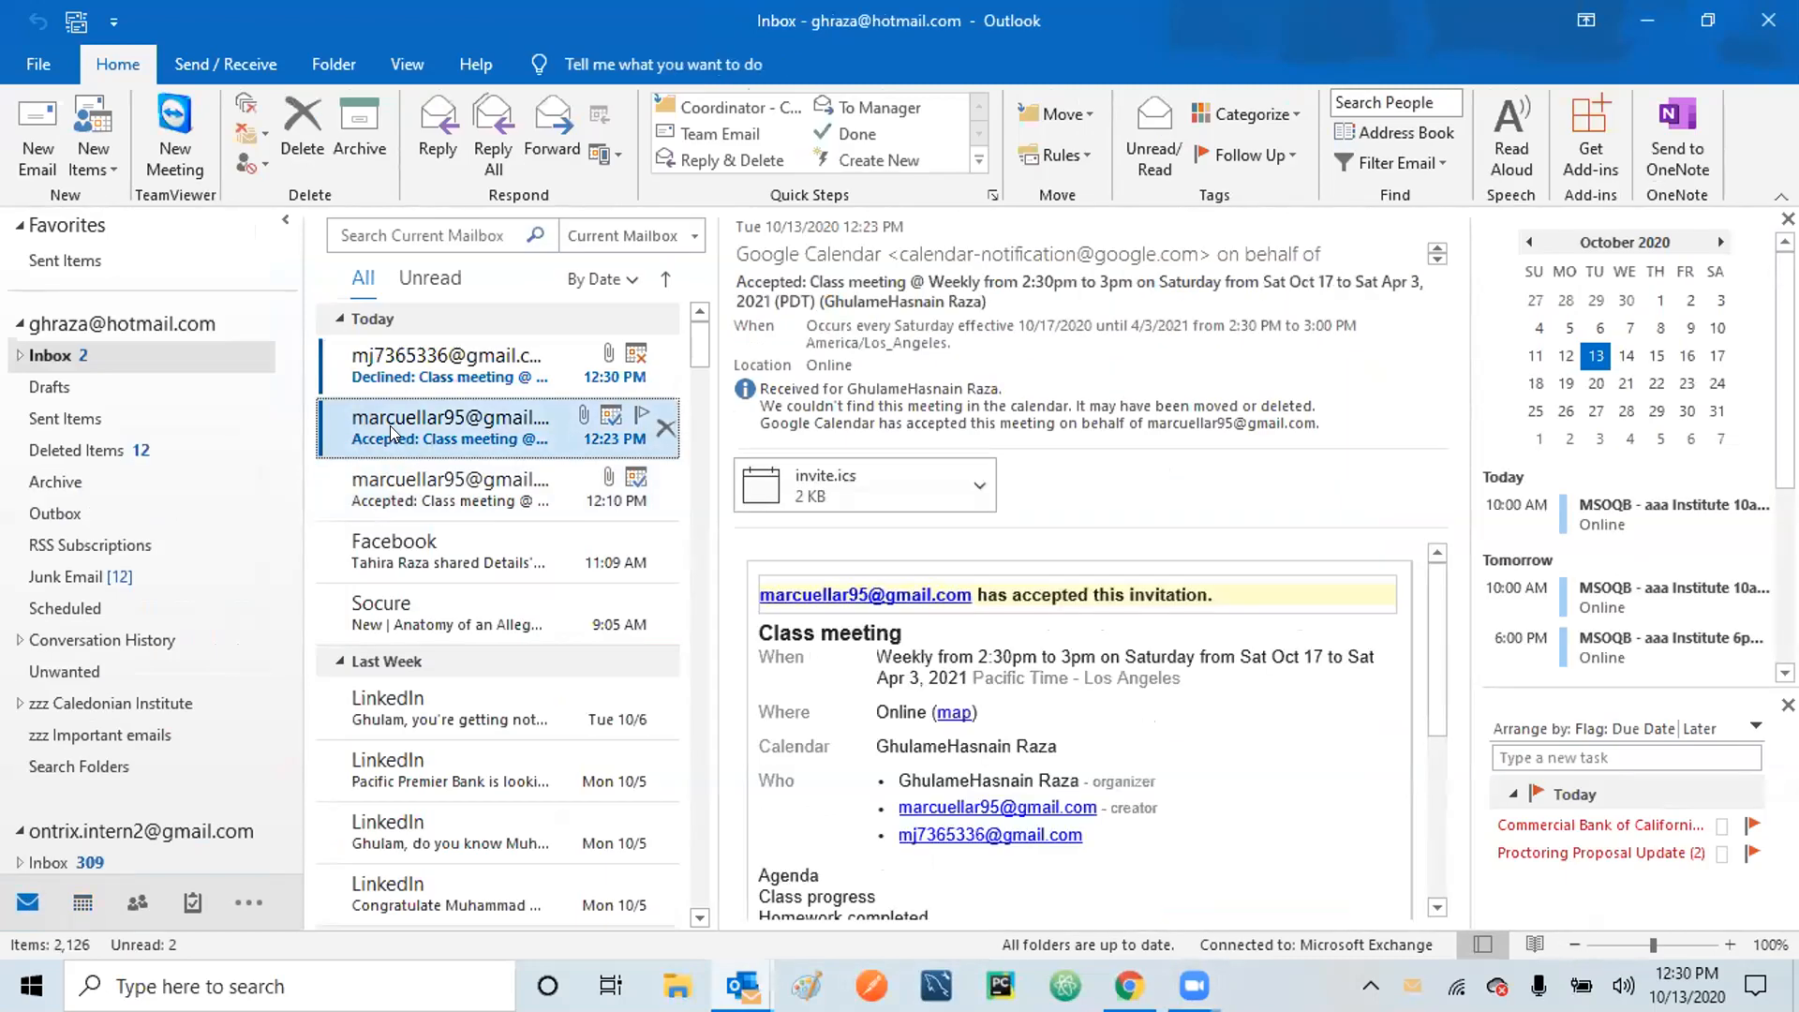
pyautogui.click(409, 371)
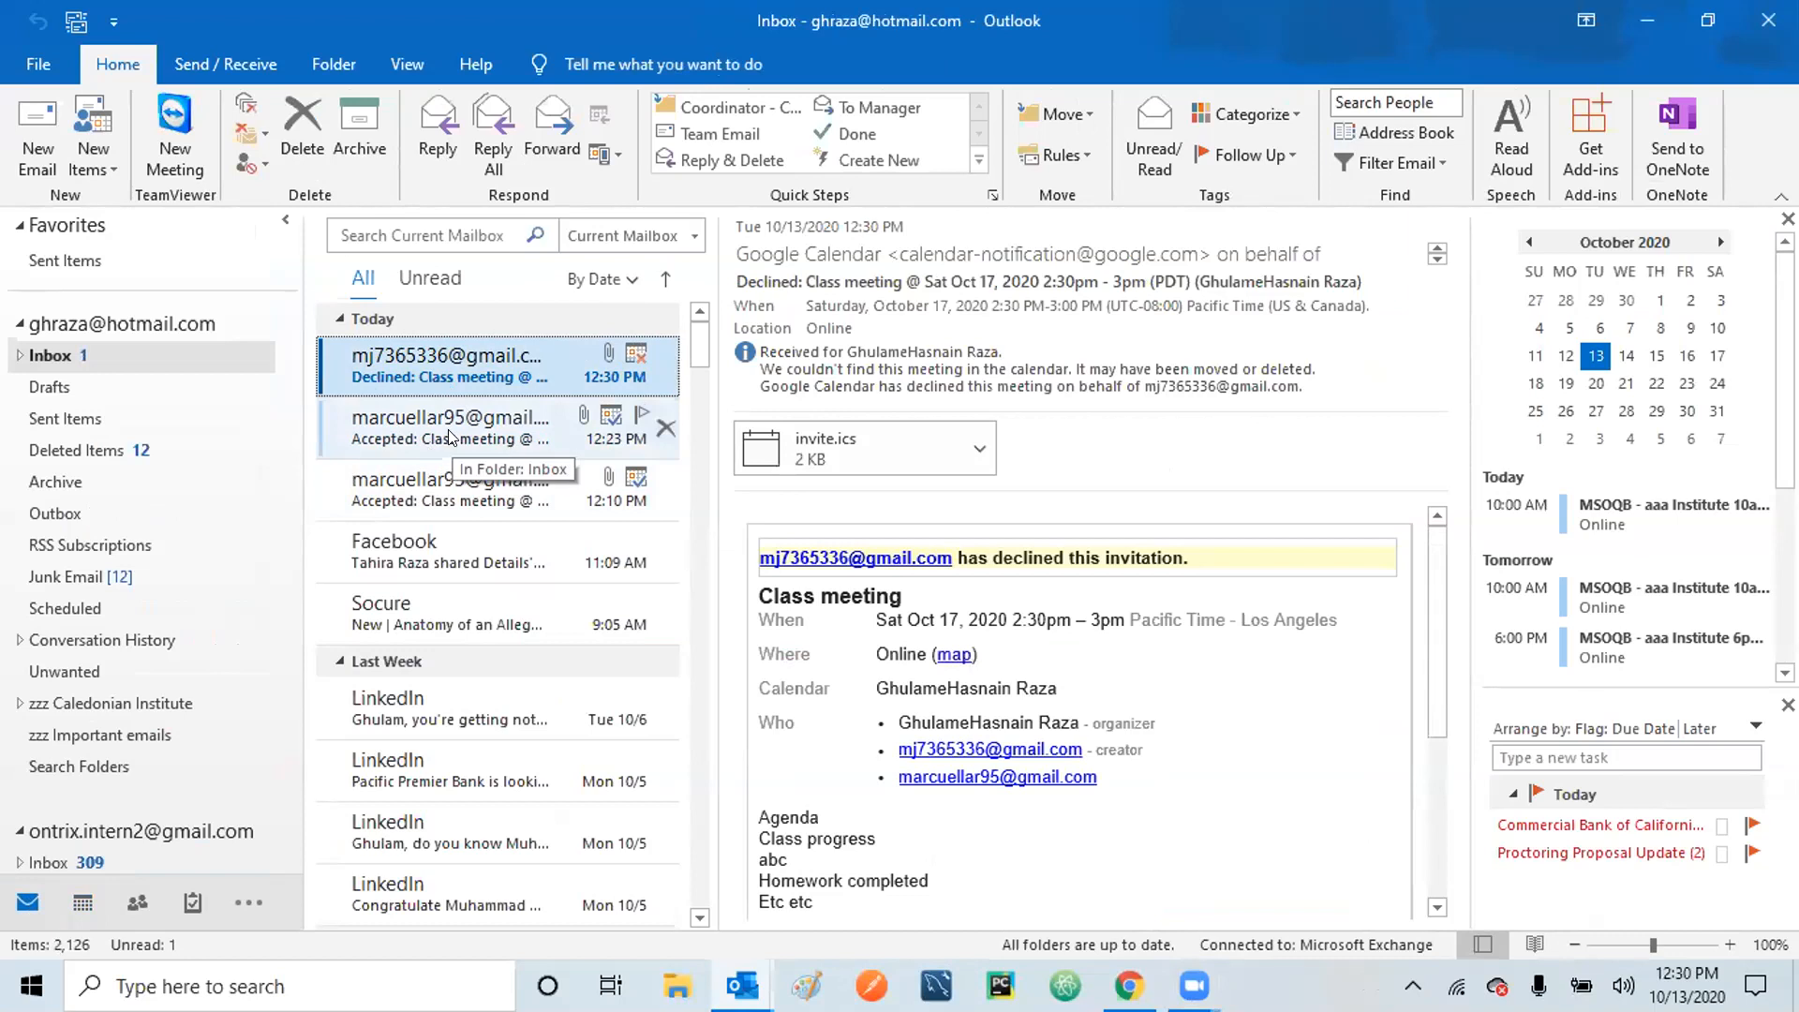
pyautogui.click(448, 429)
pyautogui.click(426, 381)
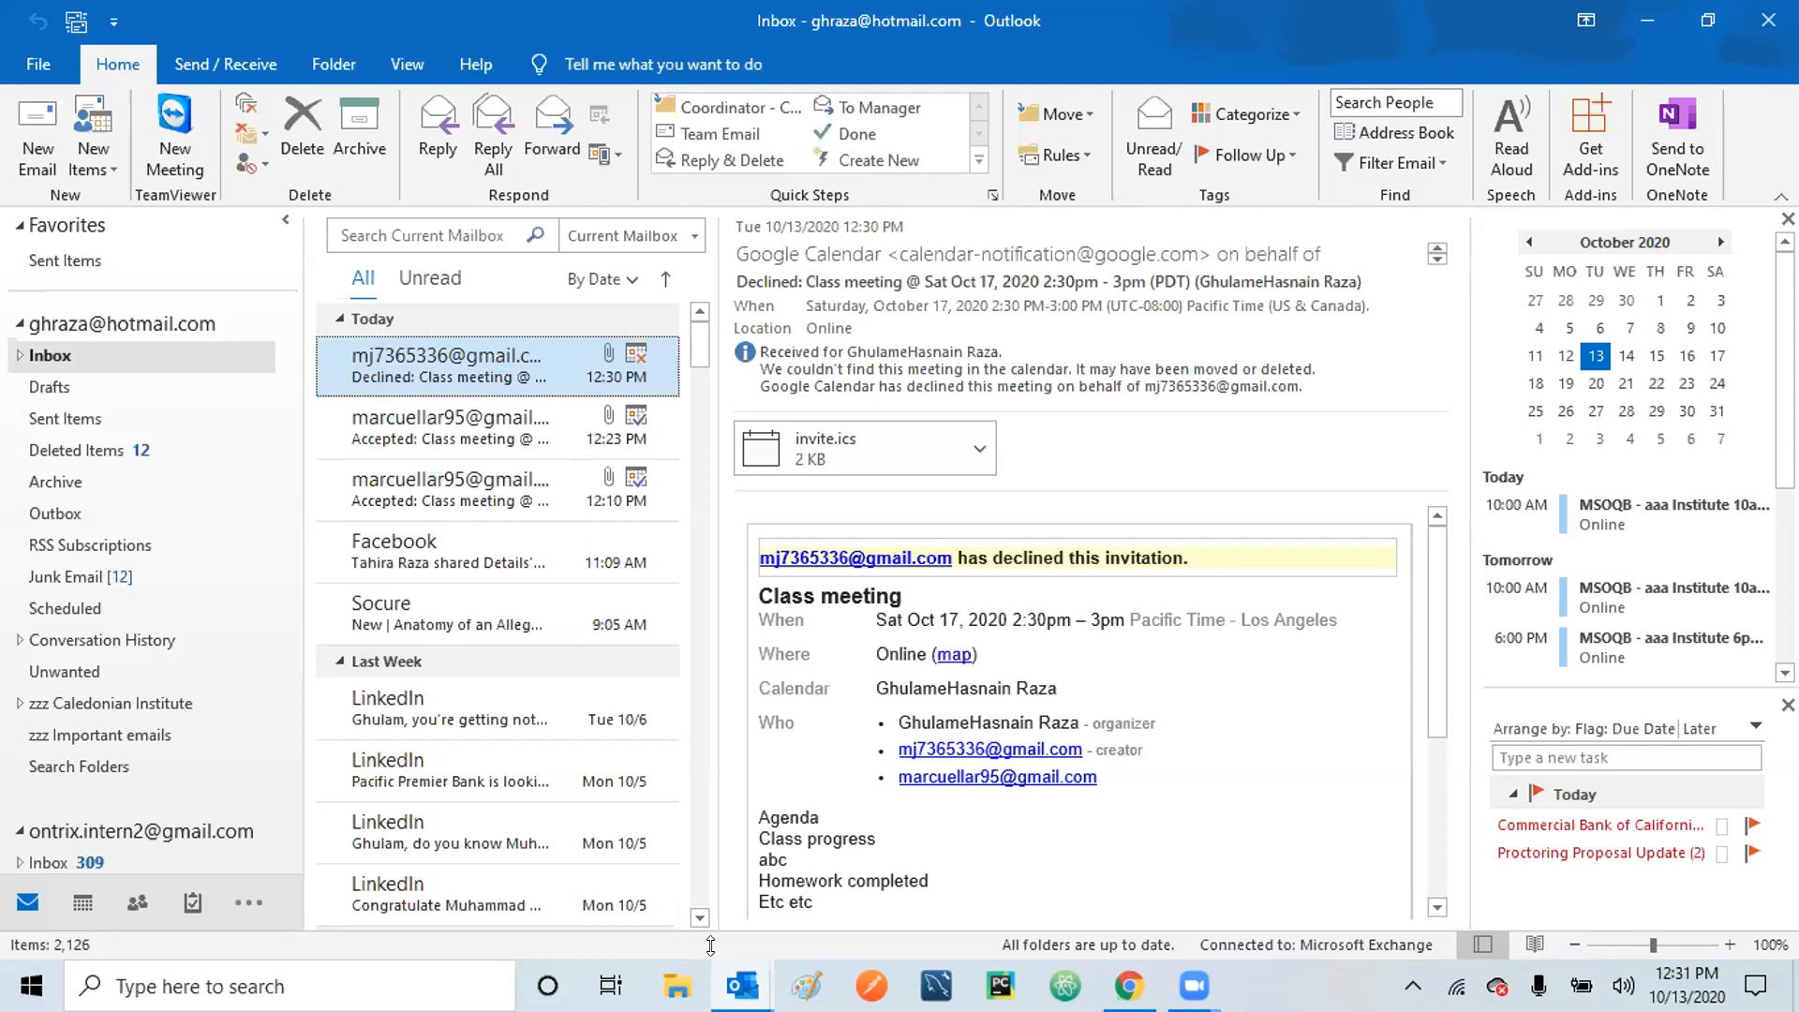
pyautogui.click(73, 889)
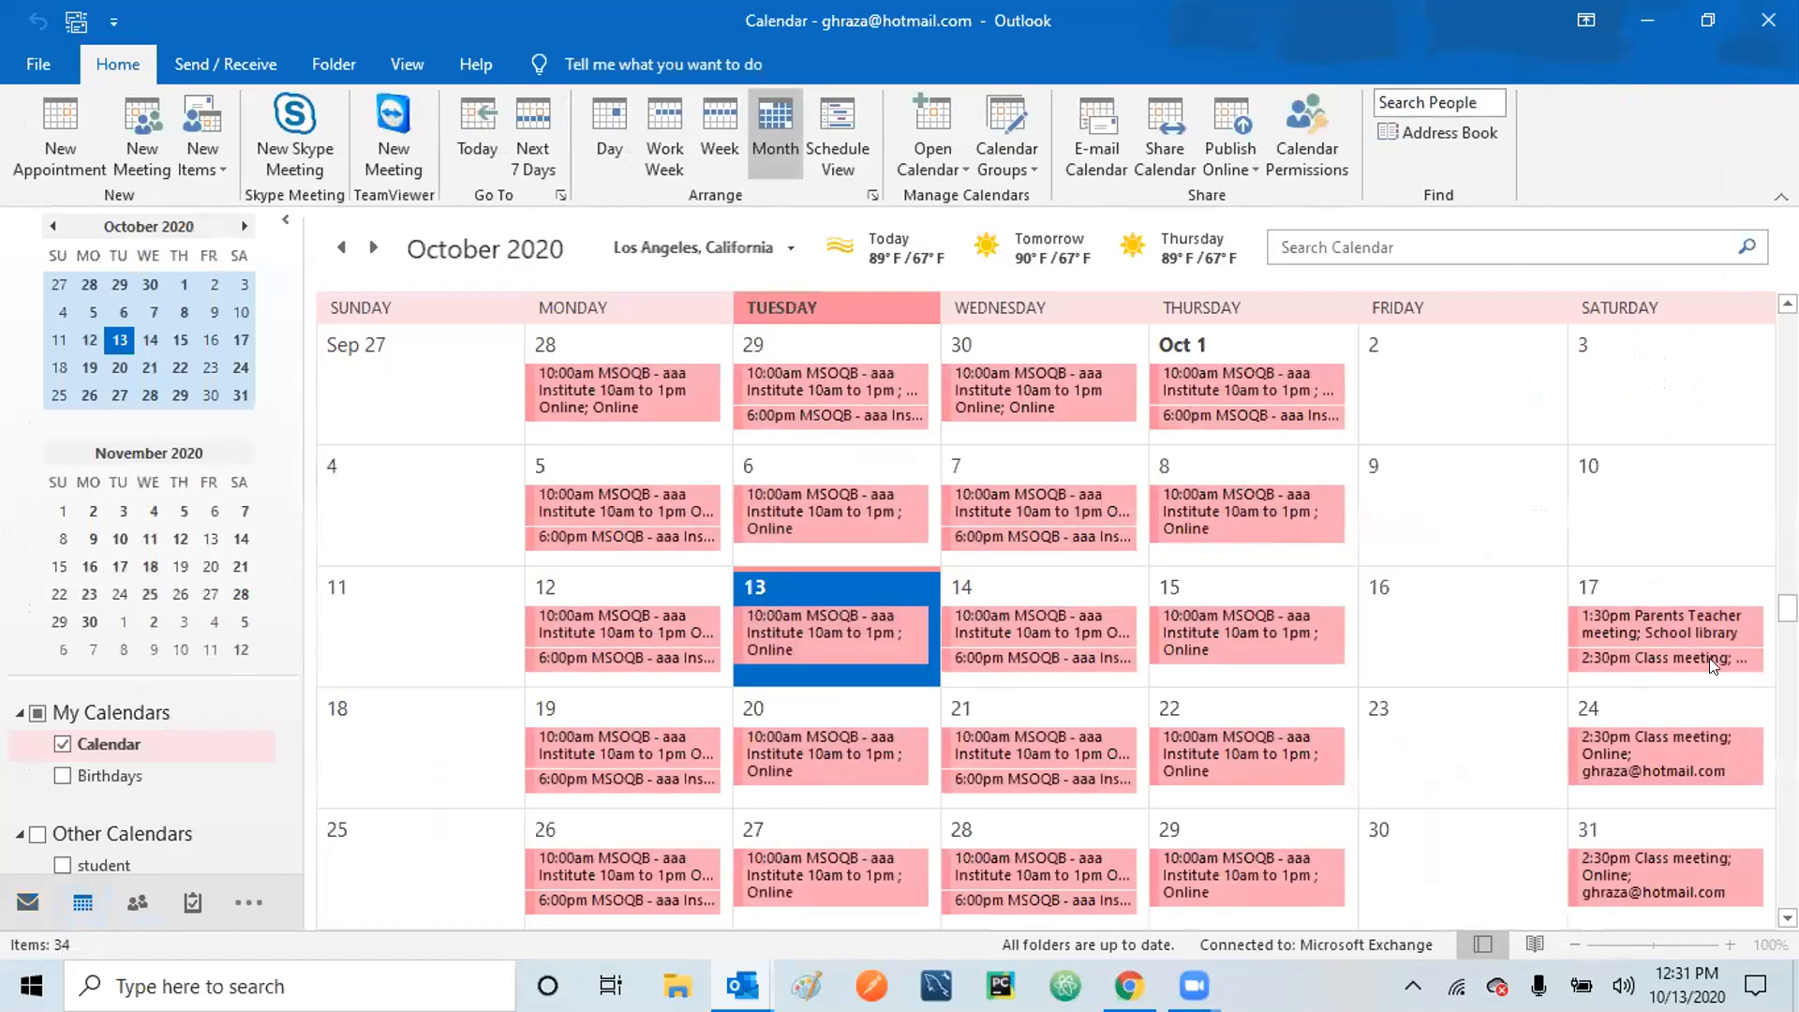
# Cancel the entire Oct 17 Class meeting series and send the cancellation to attendees.
pyautogui.doubleClick(1655, 656)
pyautogui.click(860, 517)
pyautogui.click(853, 553)
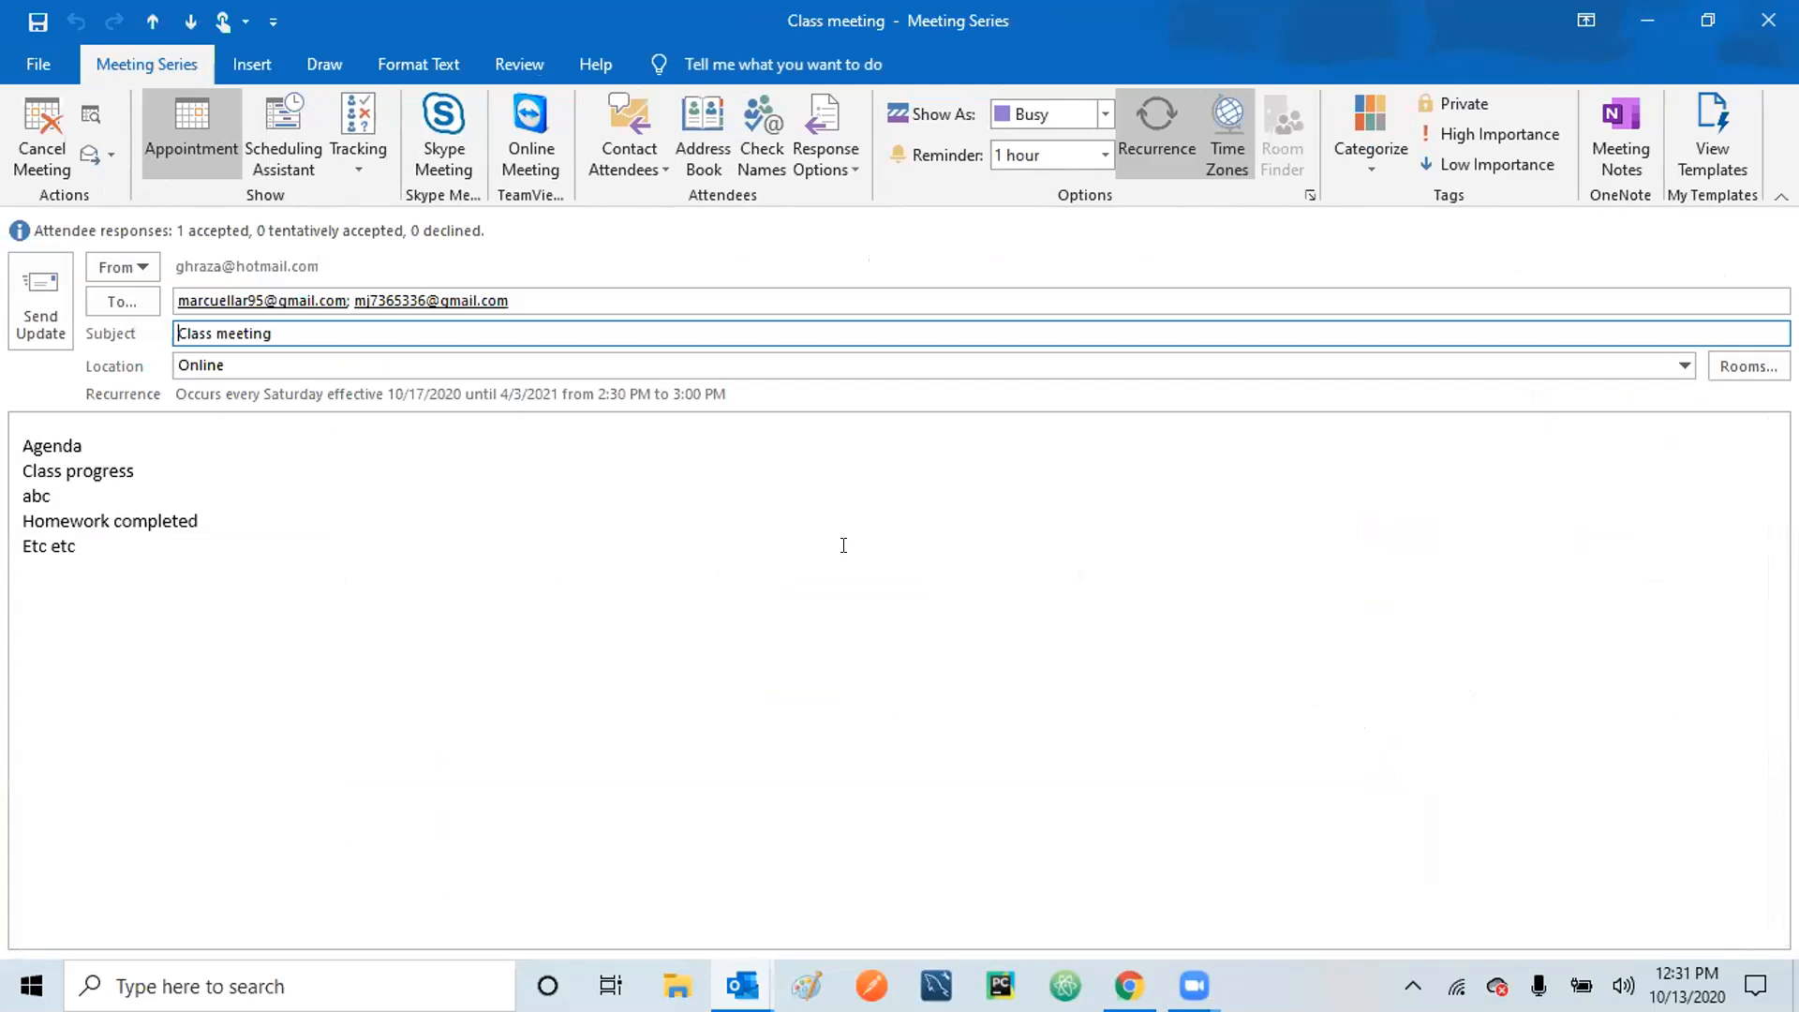
pyautogui.click(45, 136)
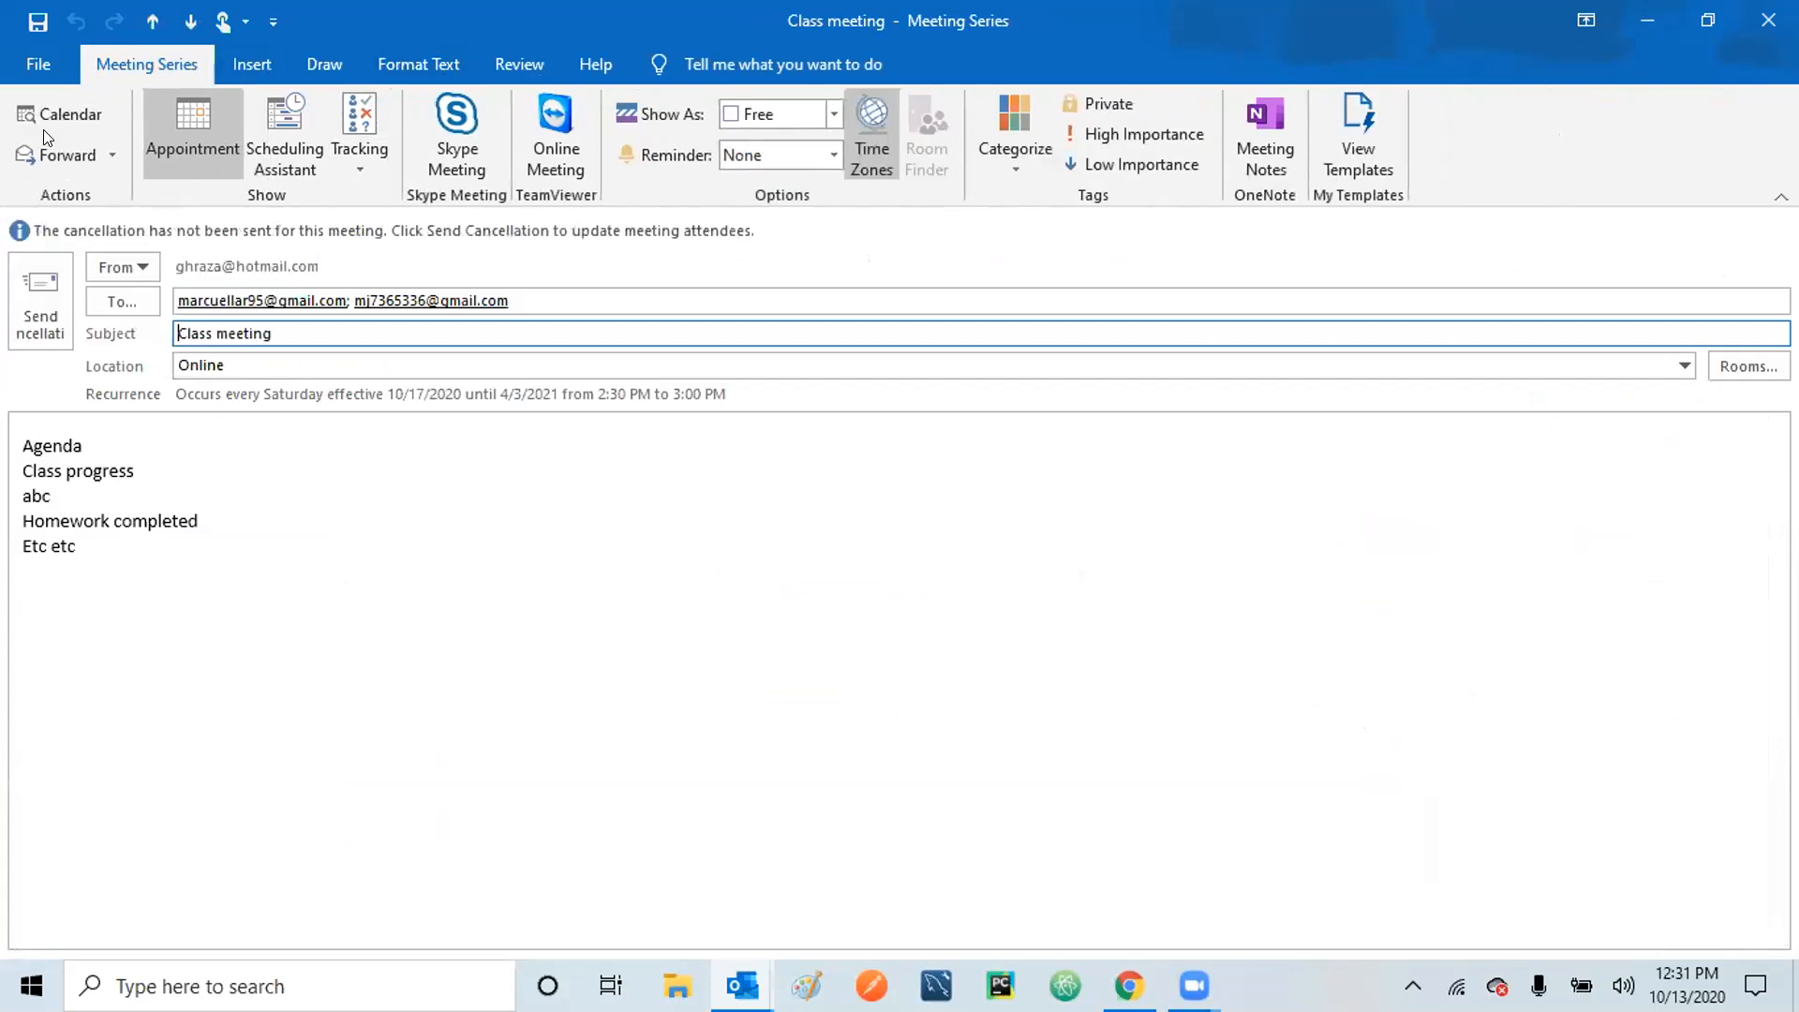
pyautogui.click(49, 307)
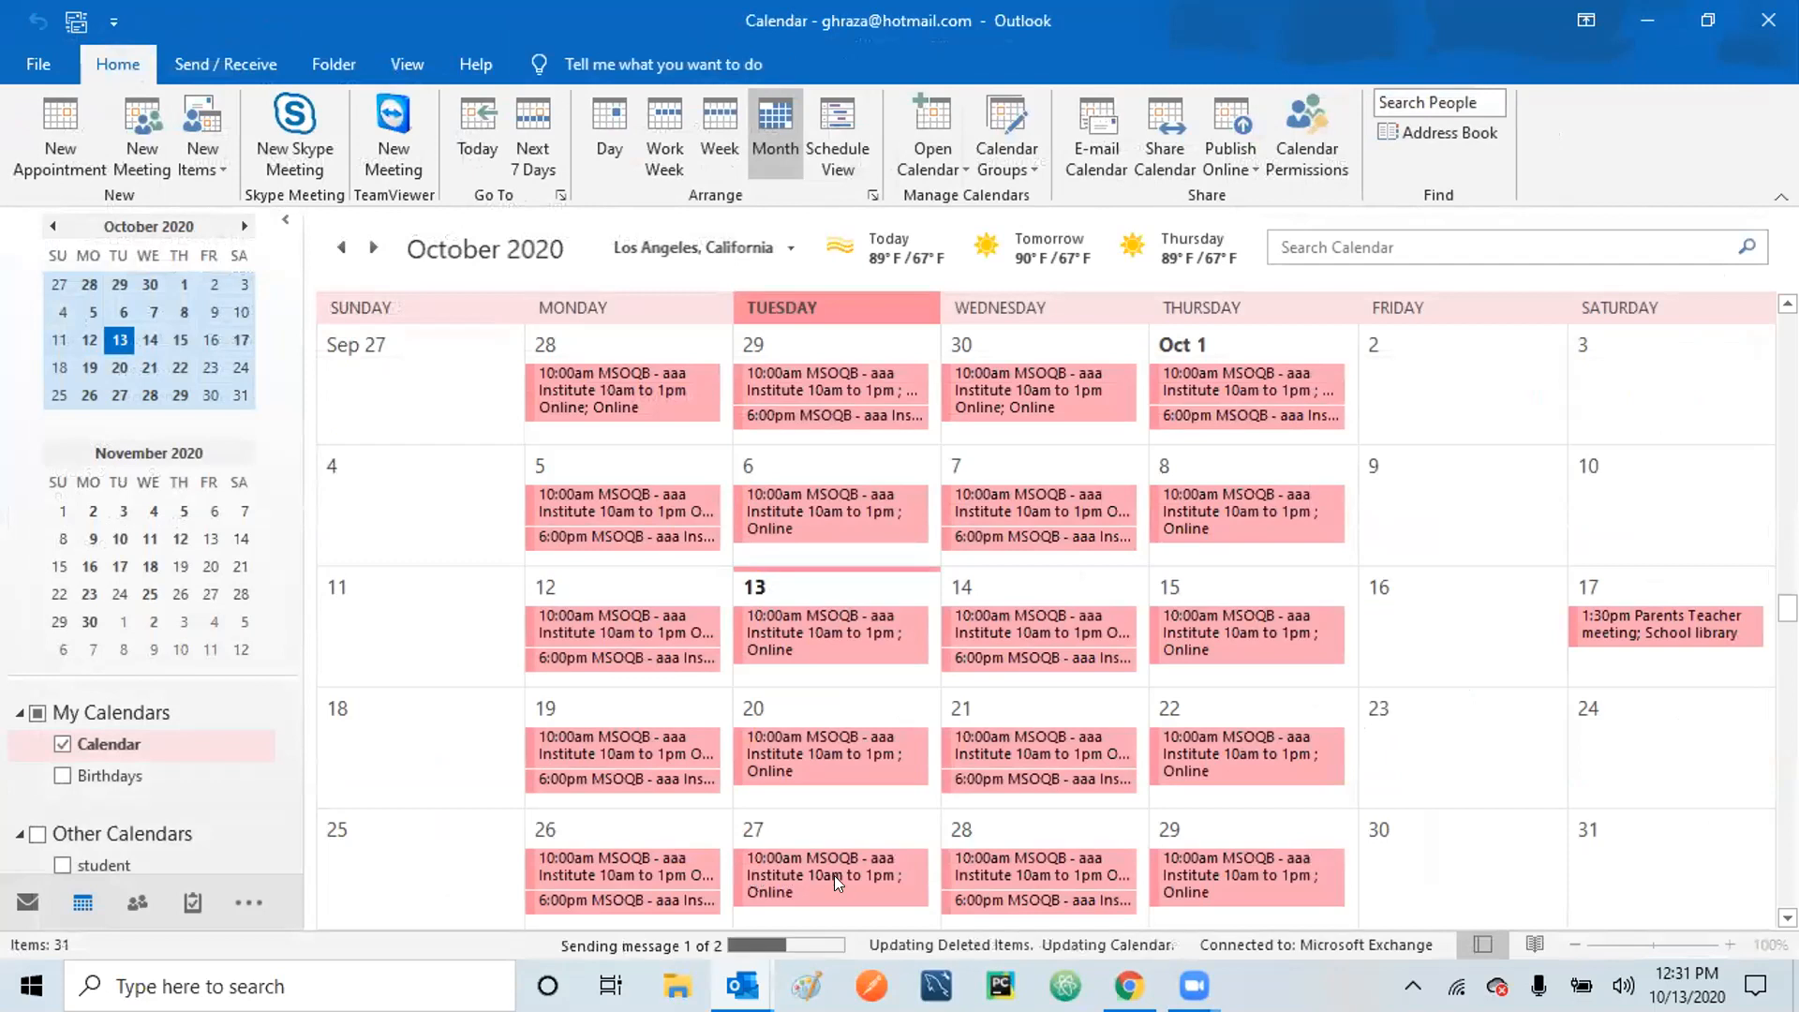
# Close the leftover MSOQB appointment window.
pyautogui.moveTo(742, 984)
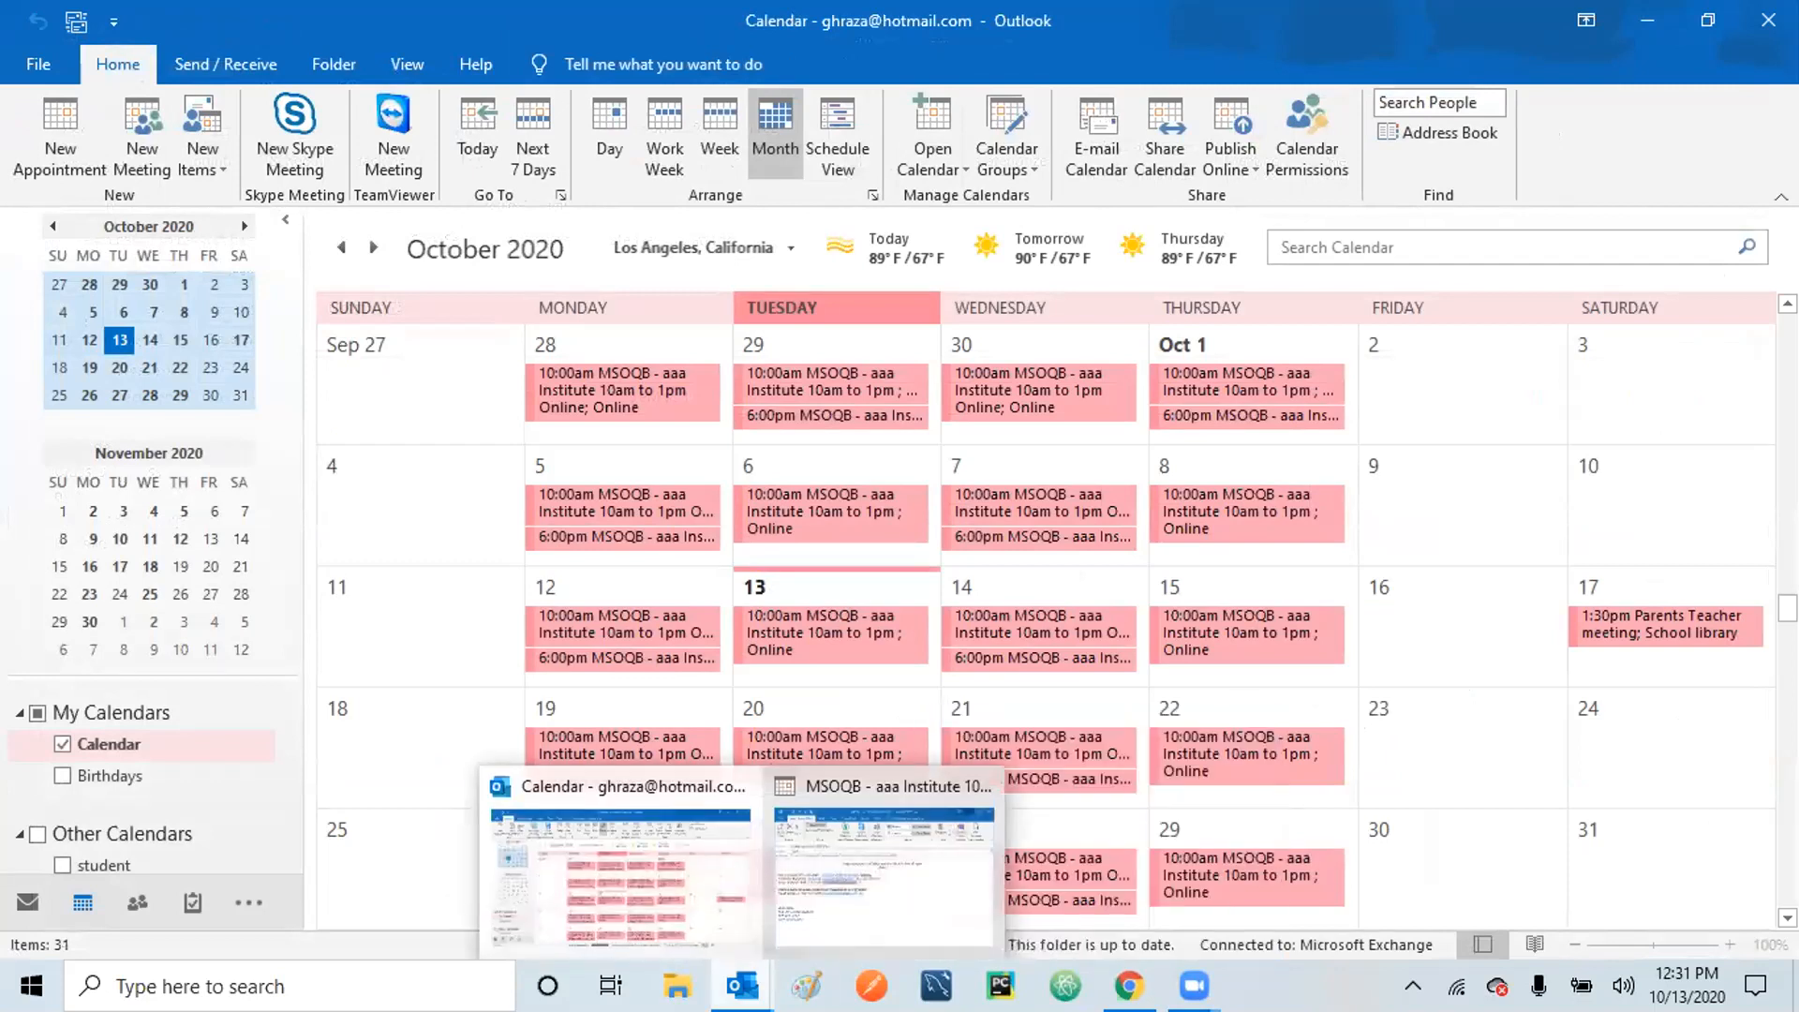
pyautogui.click(834, 937)
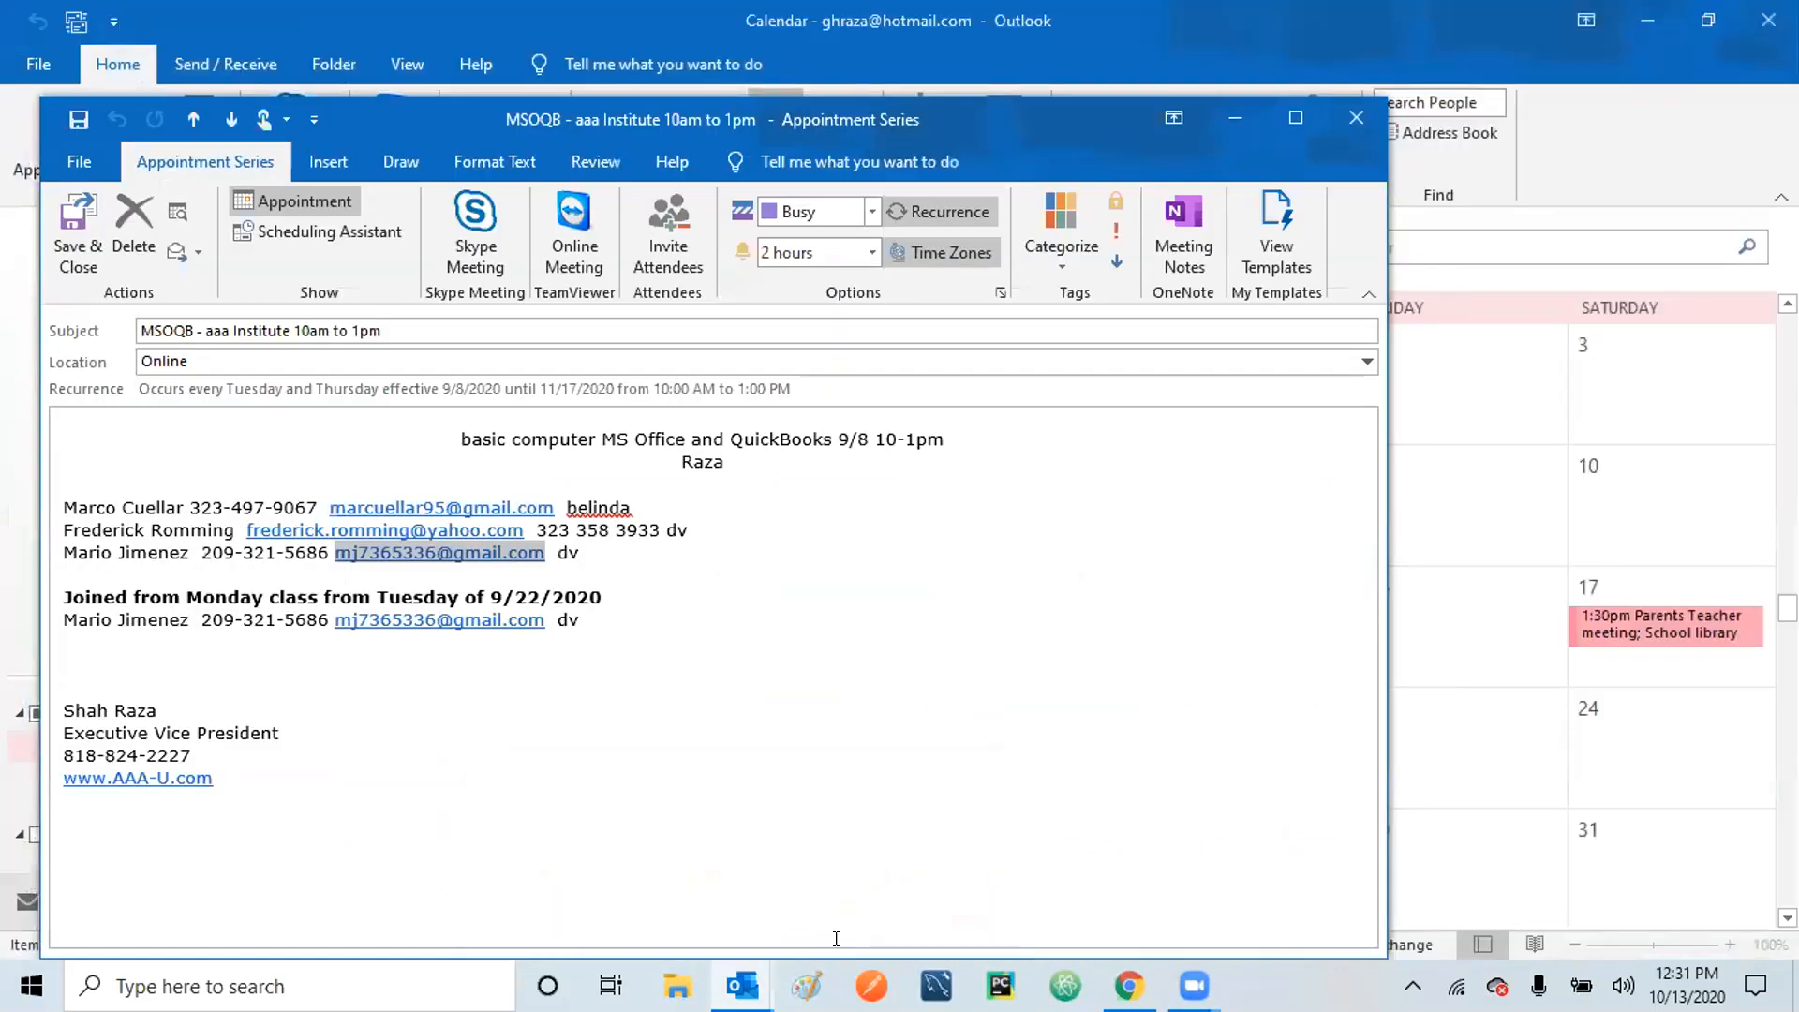
pyautogui.click(1114, 506)
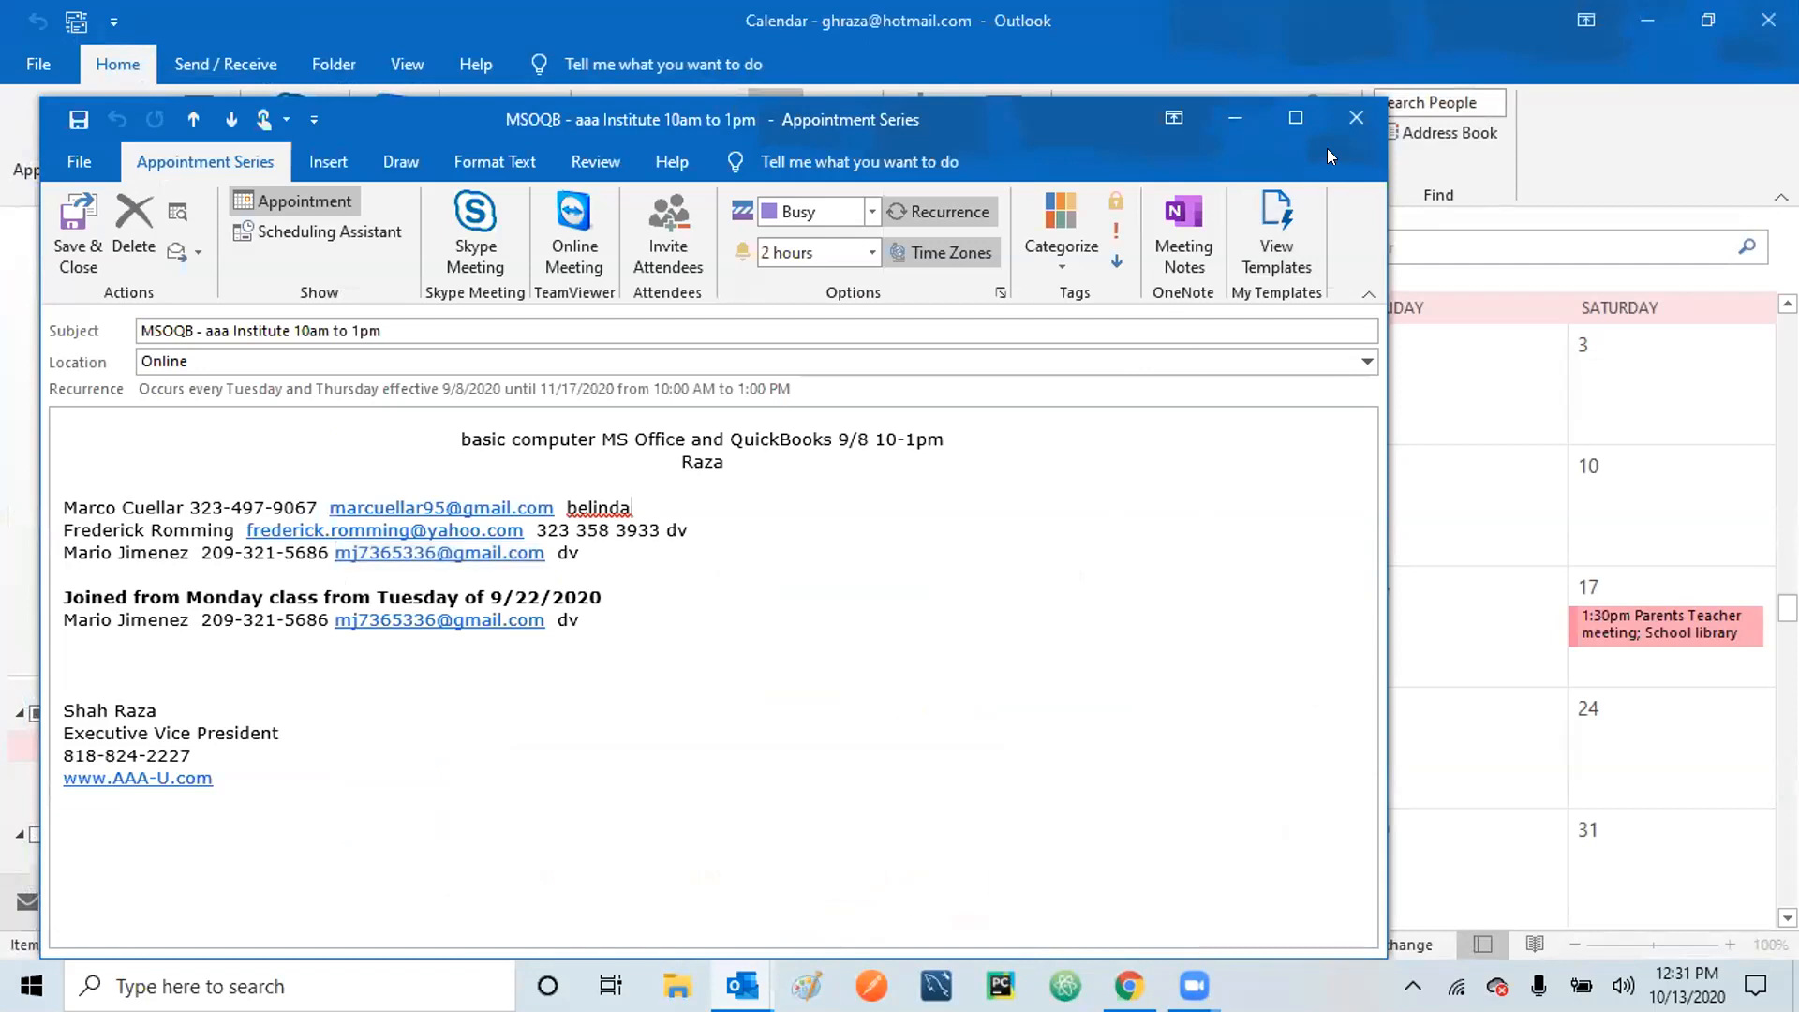
pyautogui.click(1355, 114)
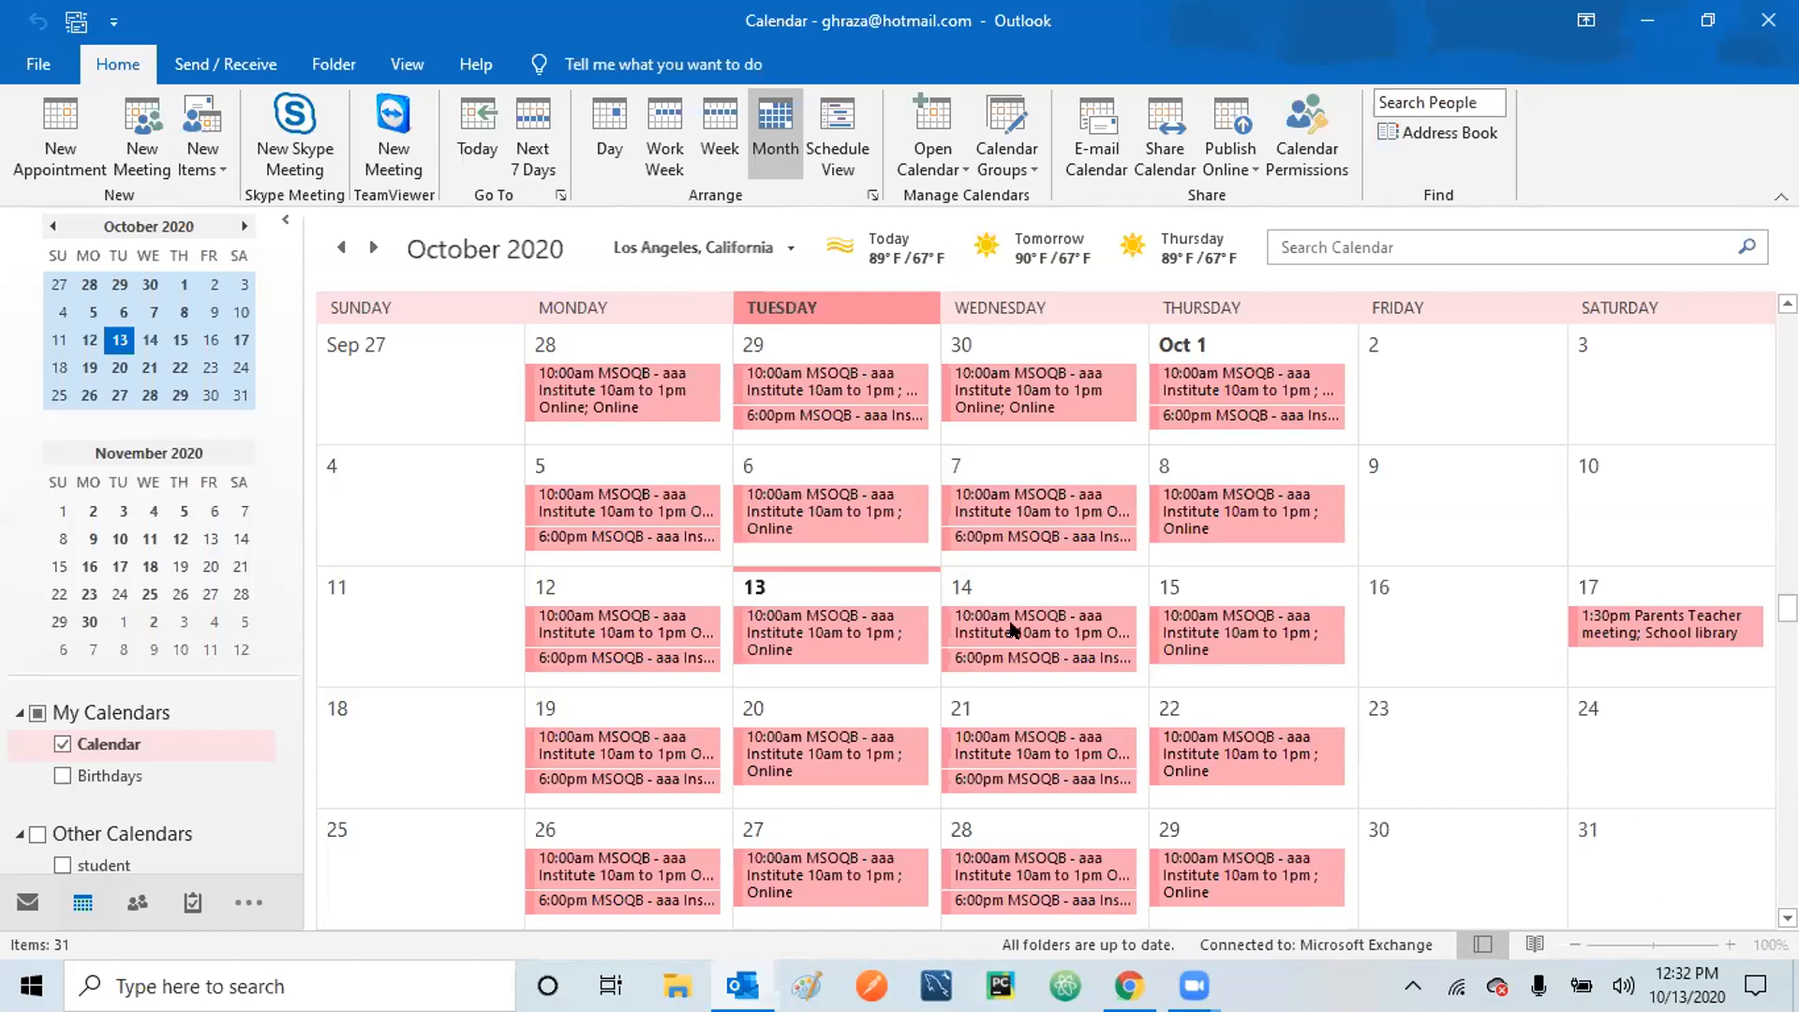
# Create a new task with the subject 'Electricity Bill'.
pyautogui.click(219, 160)
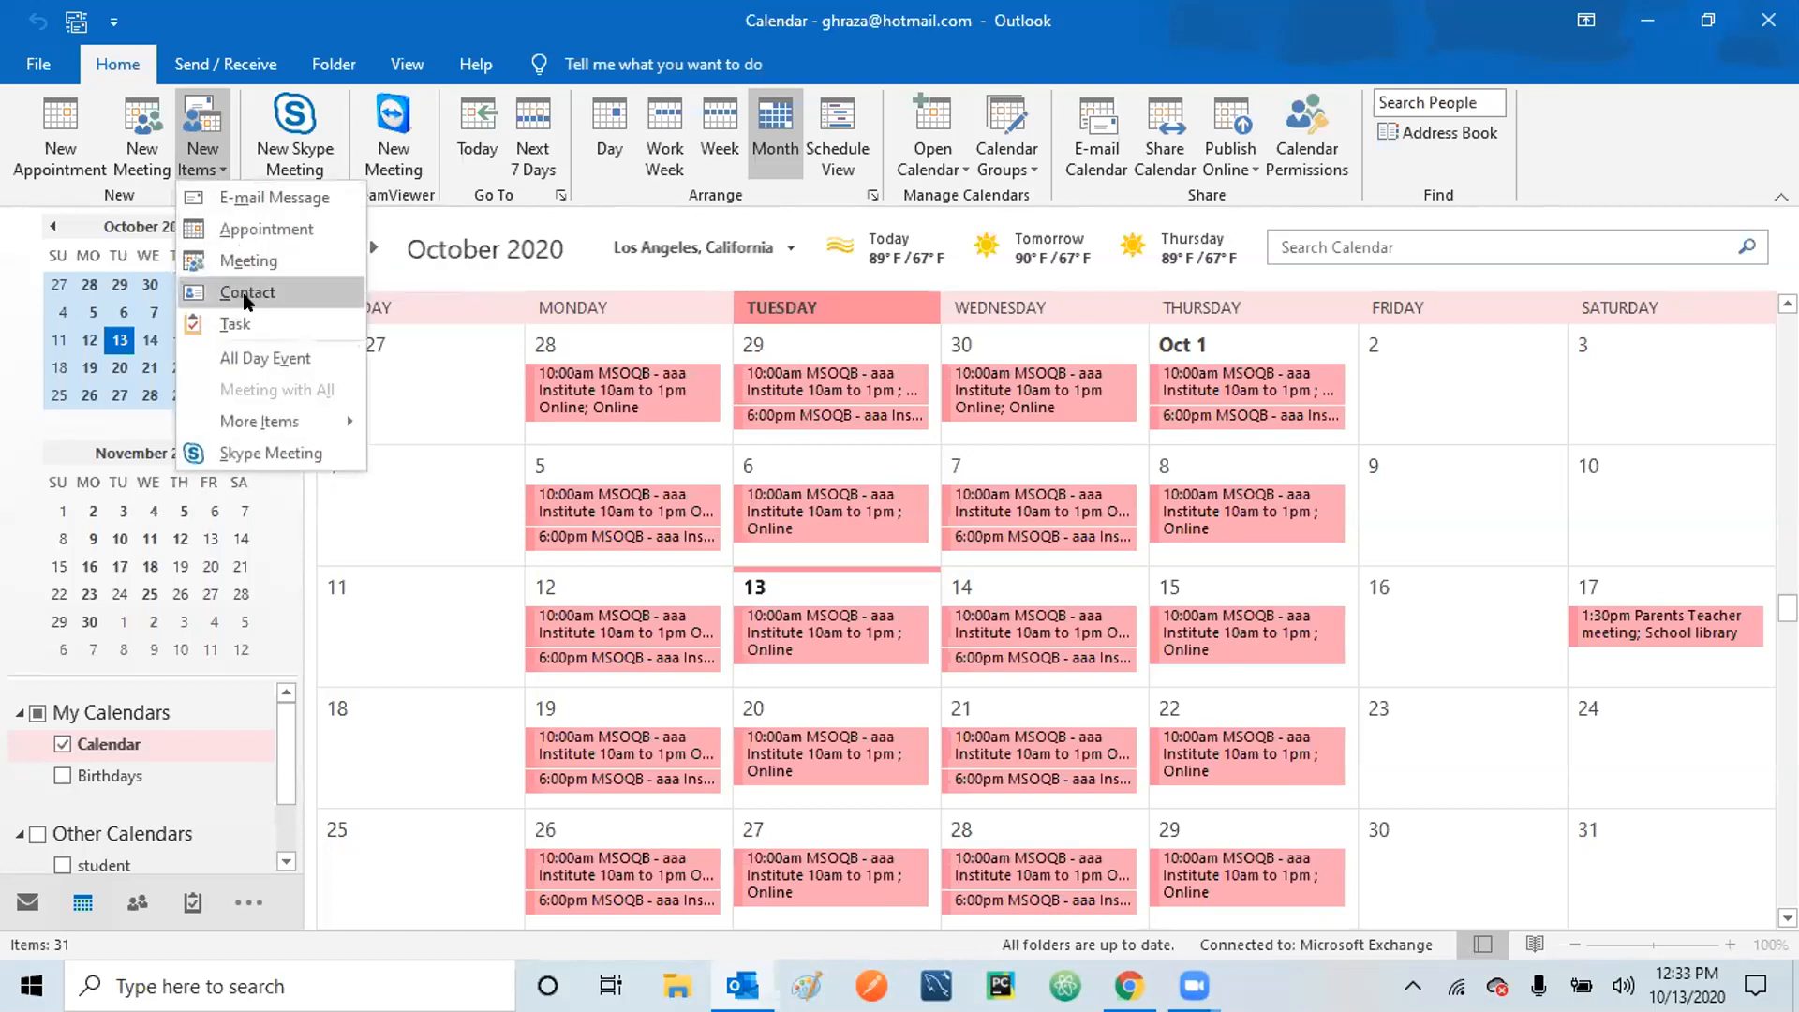
pyautogui.click(240, 324)
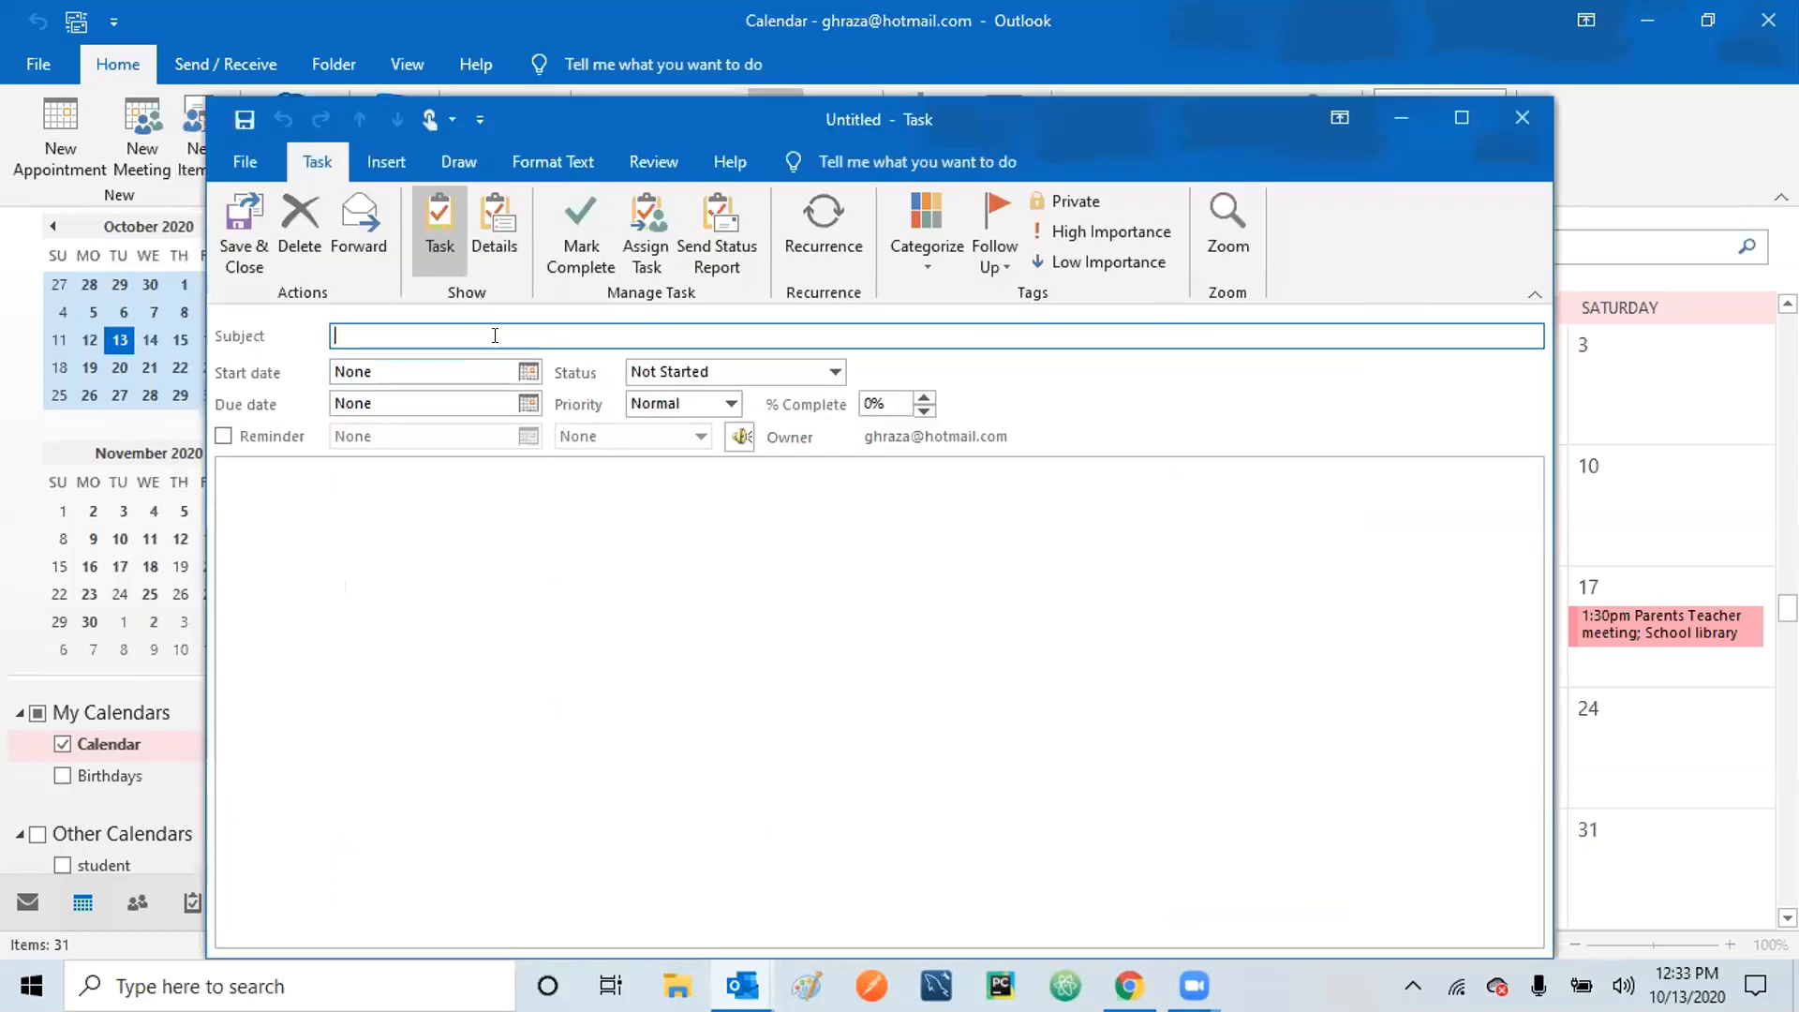
pyautogui.write('Electricity Bill')
# Set the task's start date to Sunday, November 1, 2020.
pyautogui.click(529, 373)
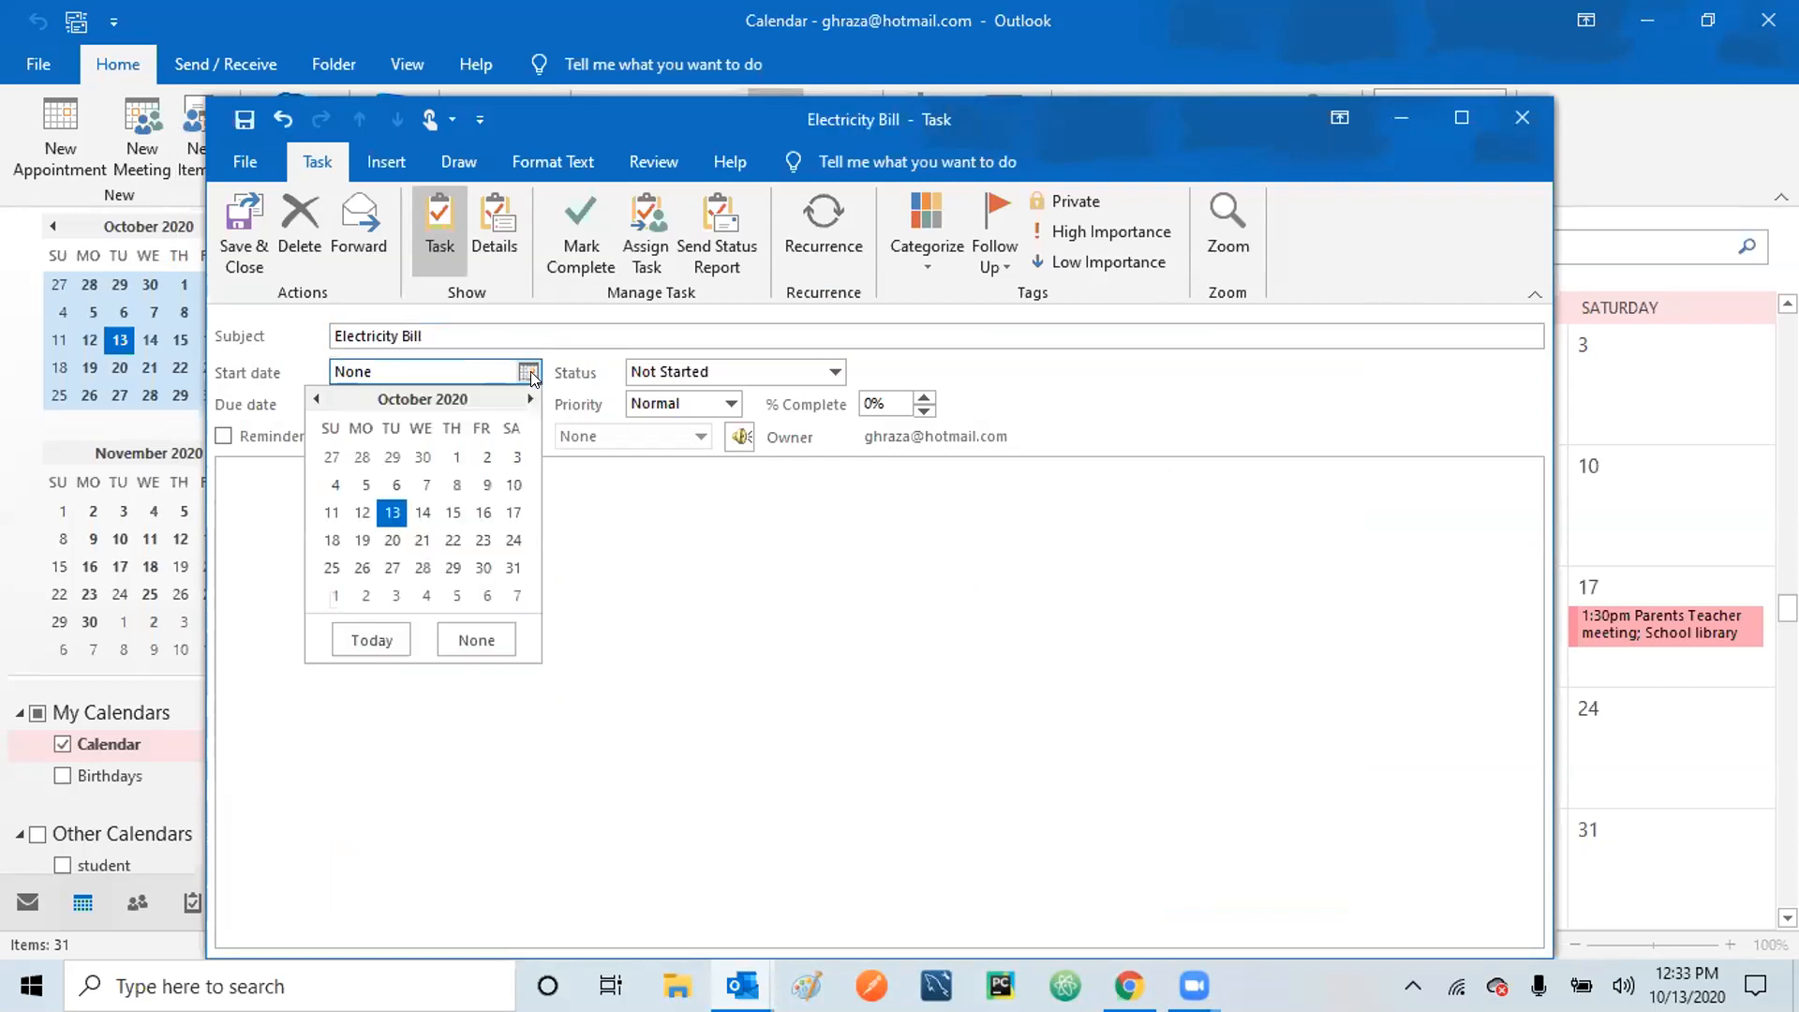
pyautogui.click(390, 511)
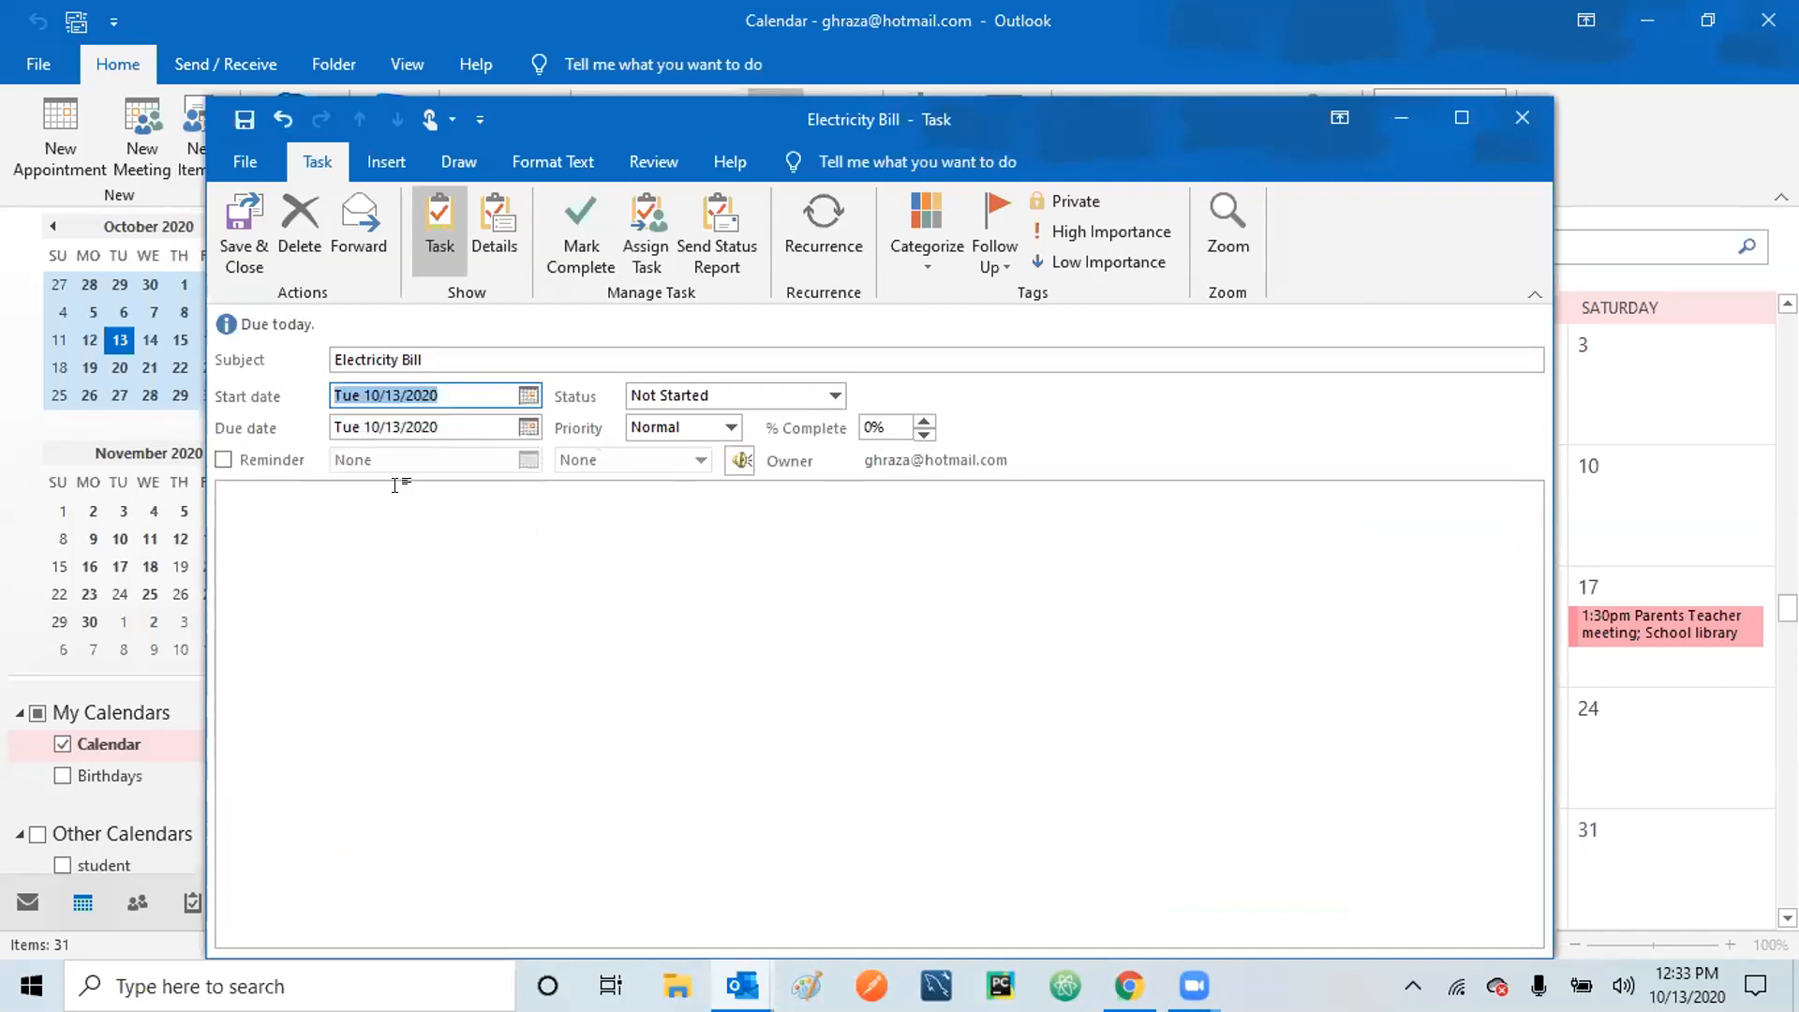
pyautogui.click(529, 395)
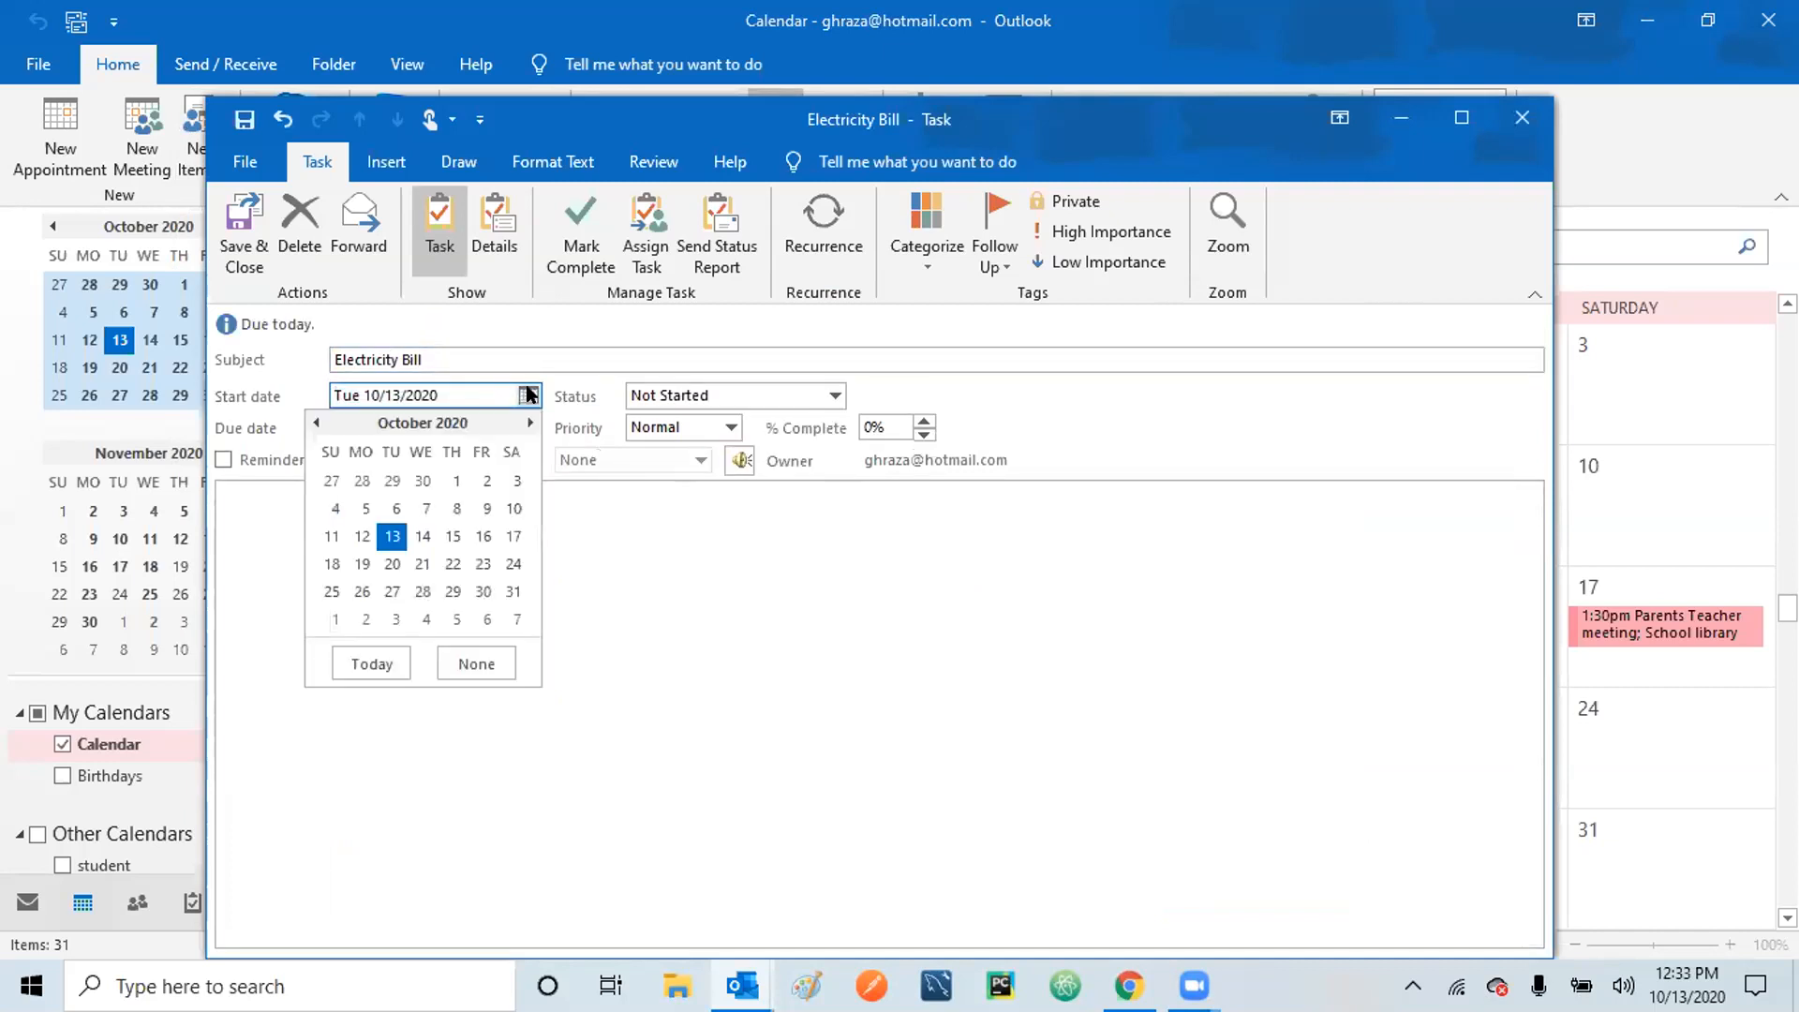
pyautogui.click(523, 420)
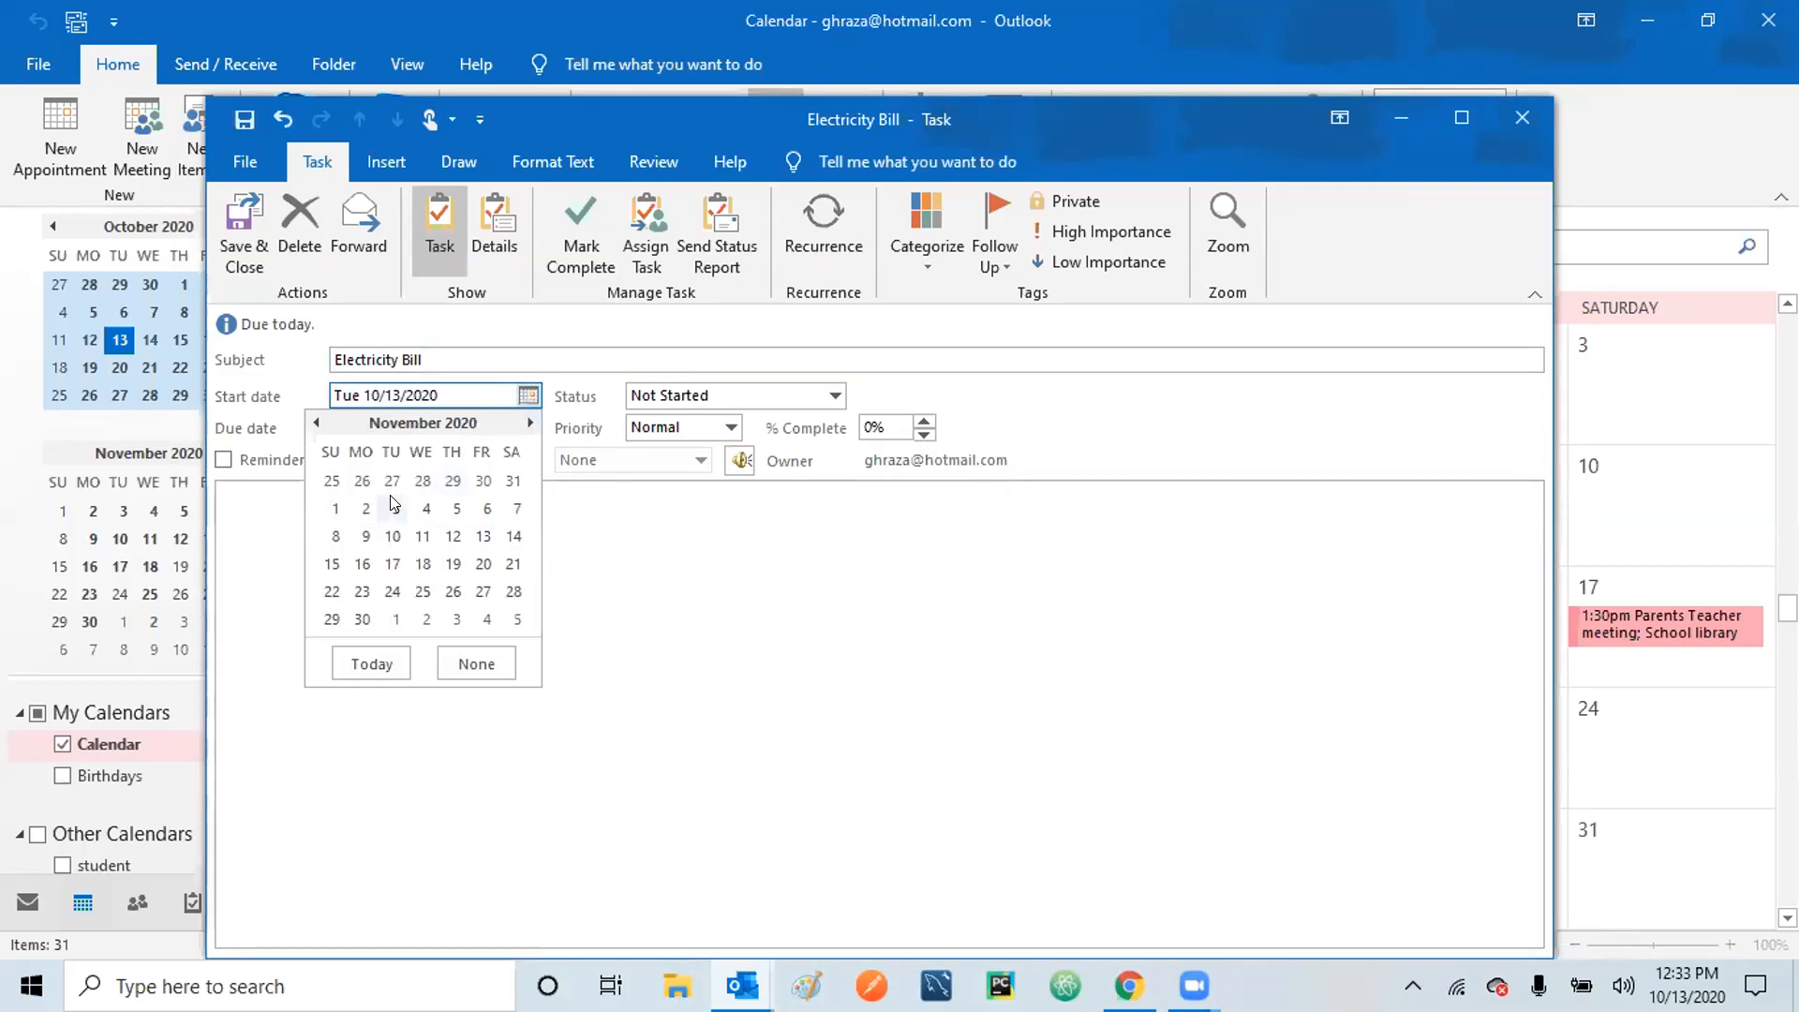
pyautogui.click(331, 511)
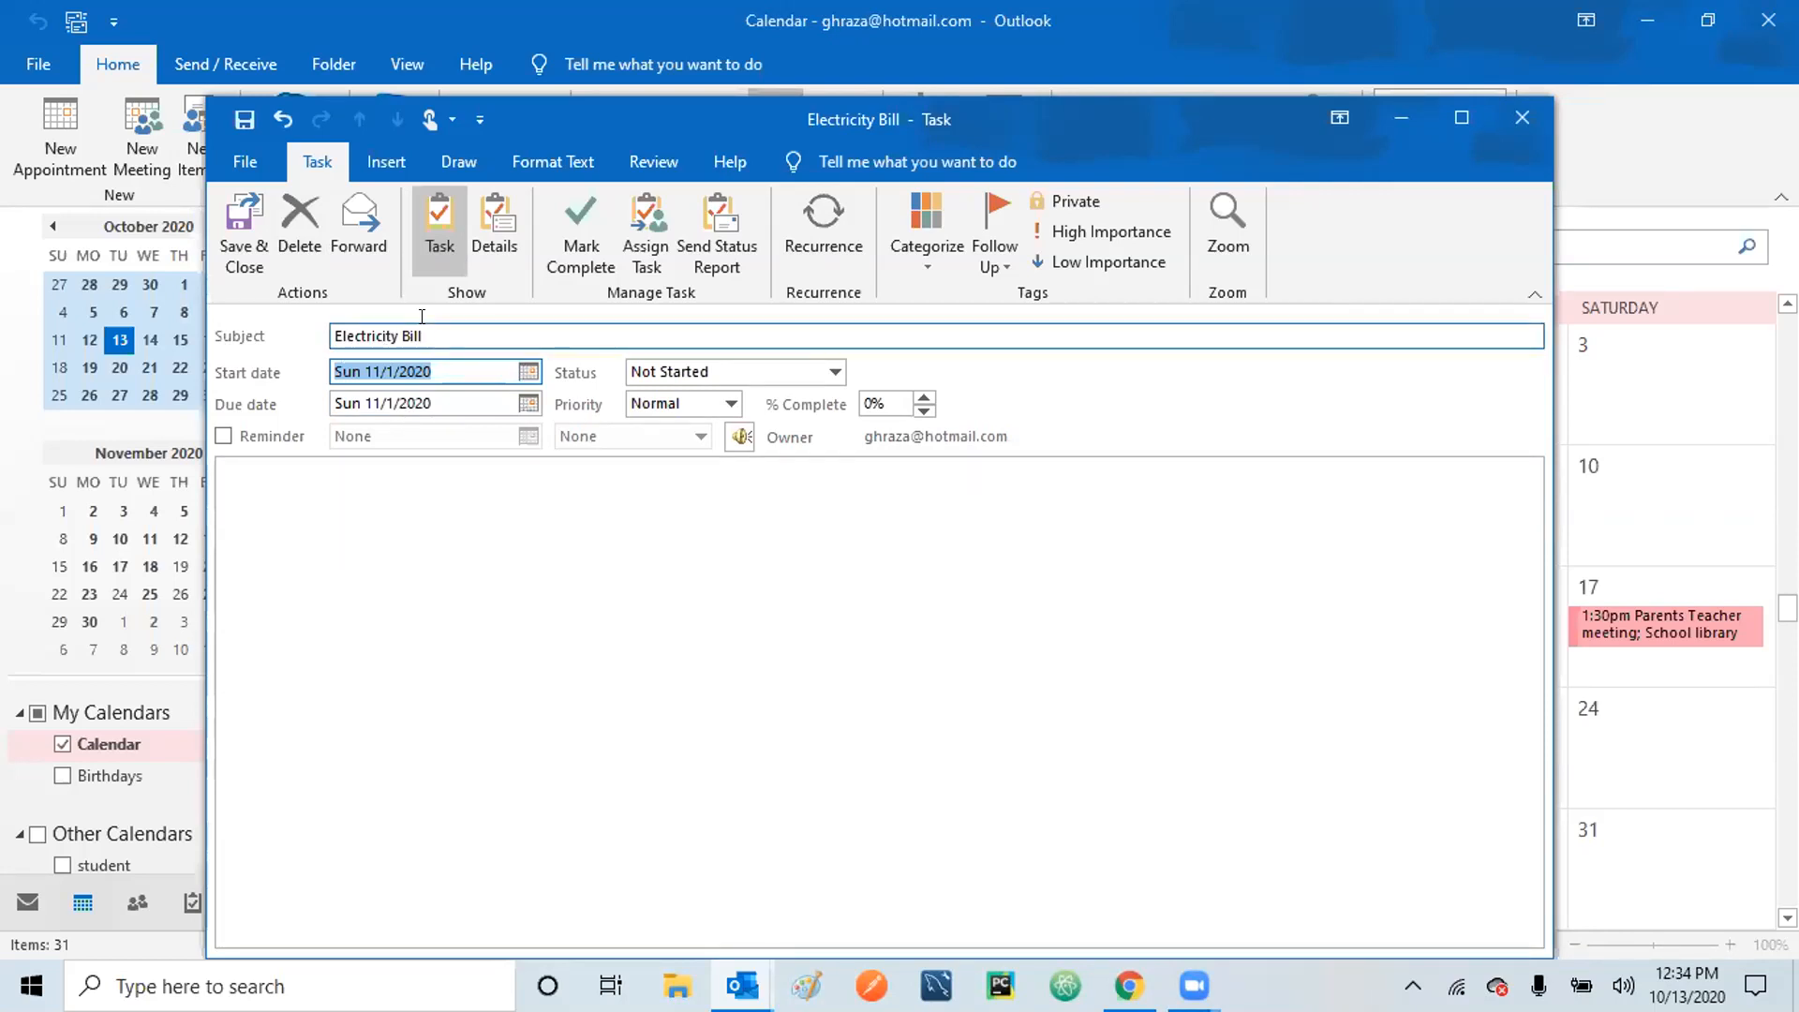
pyautogui.click(828, 221)
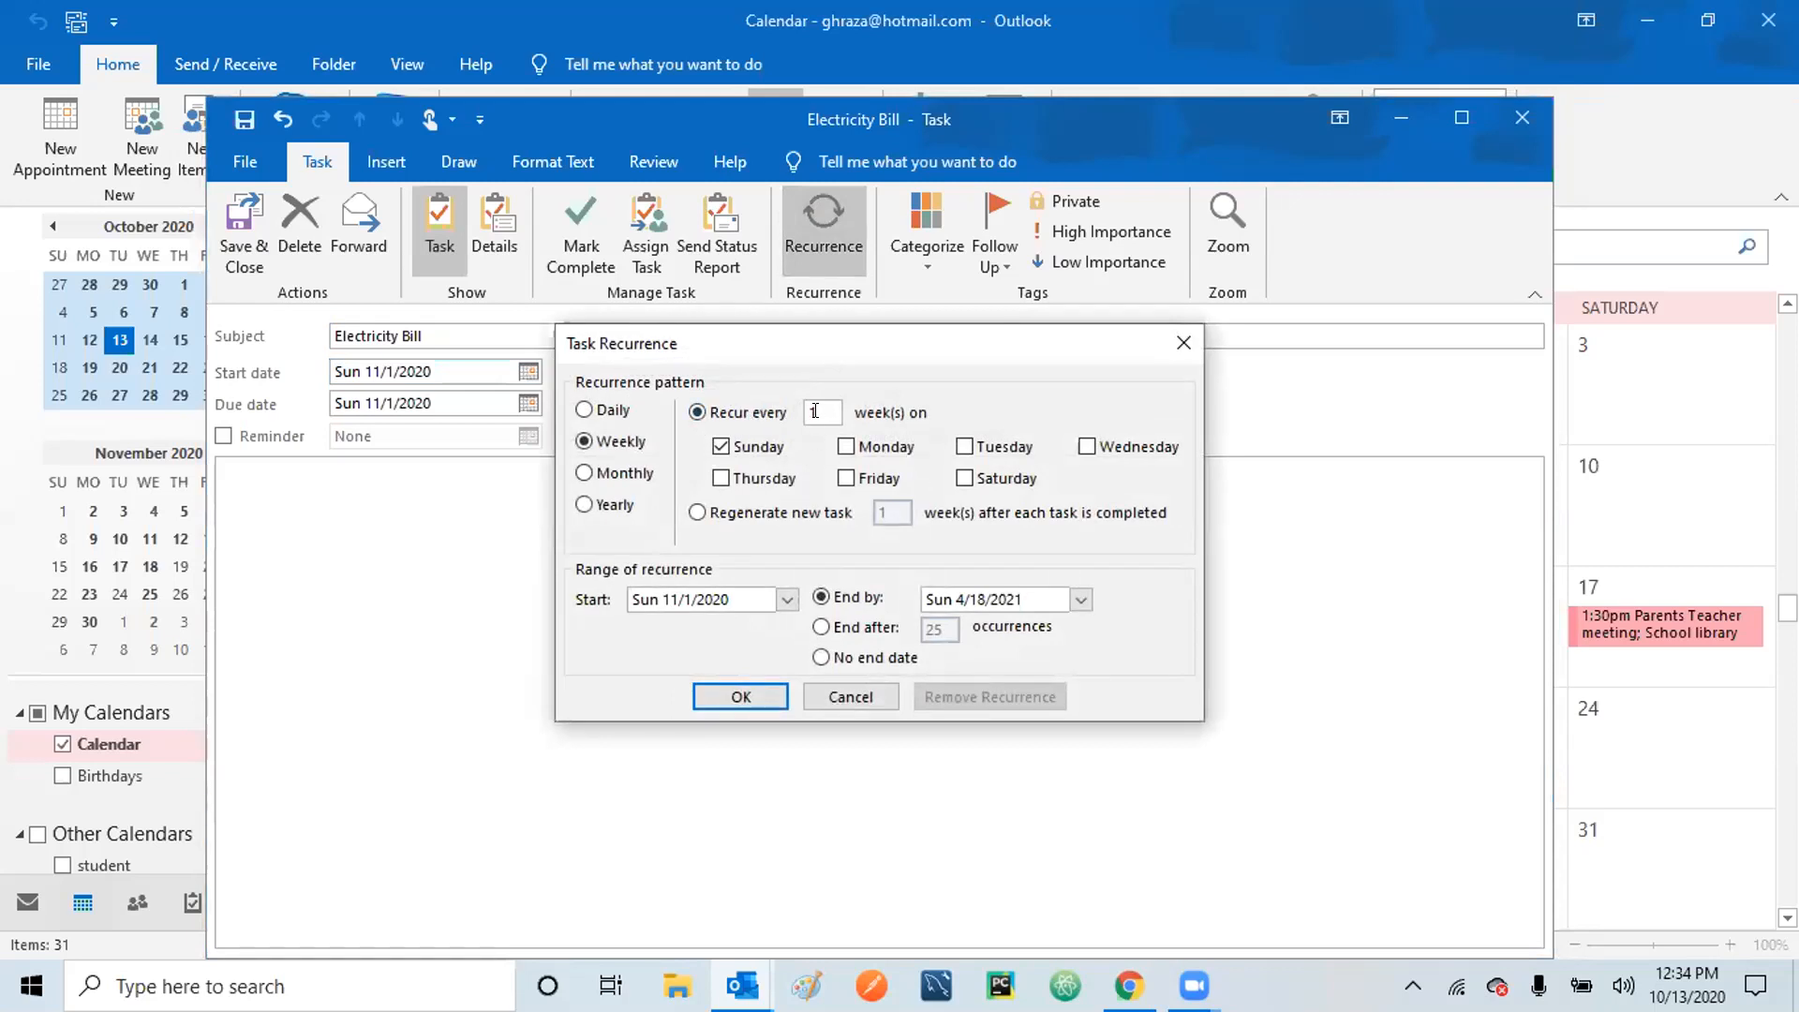
# Make Electricity Bill recur monthly on day 1 with no end date, then save and close it.
pyautogui.click(584, 474)
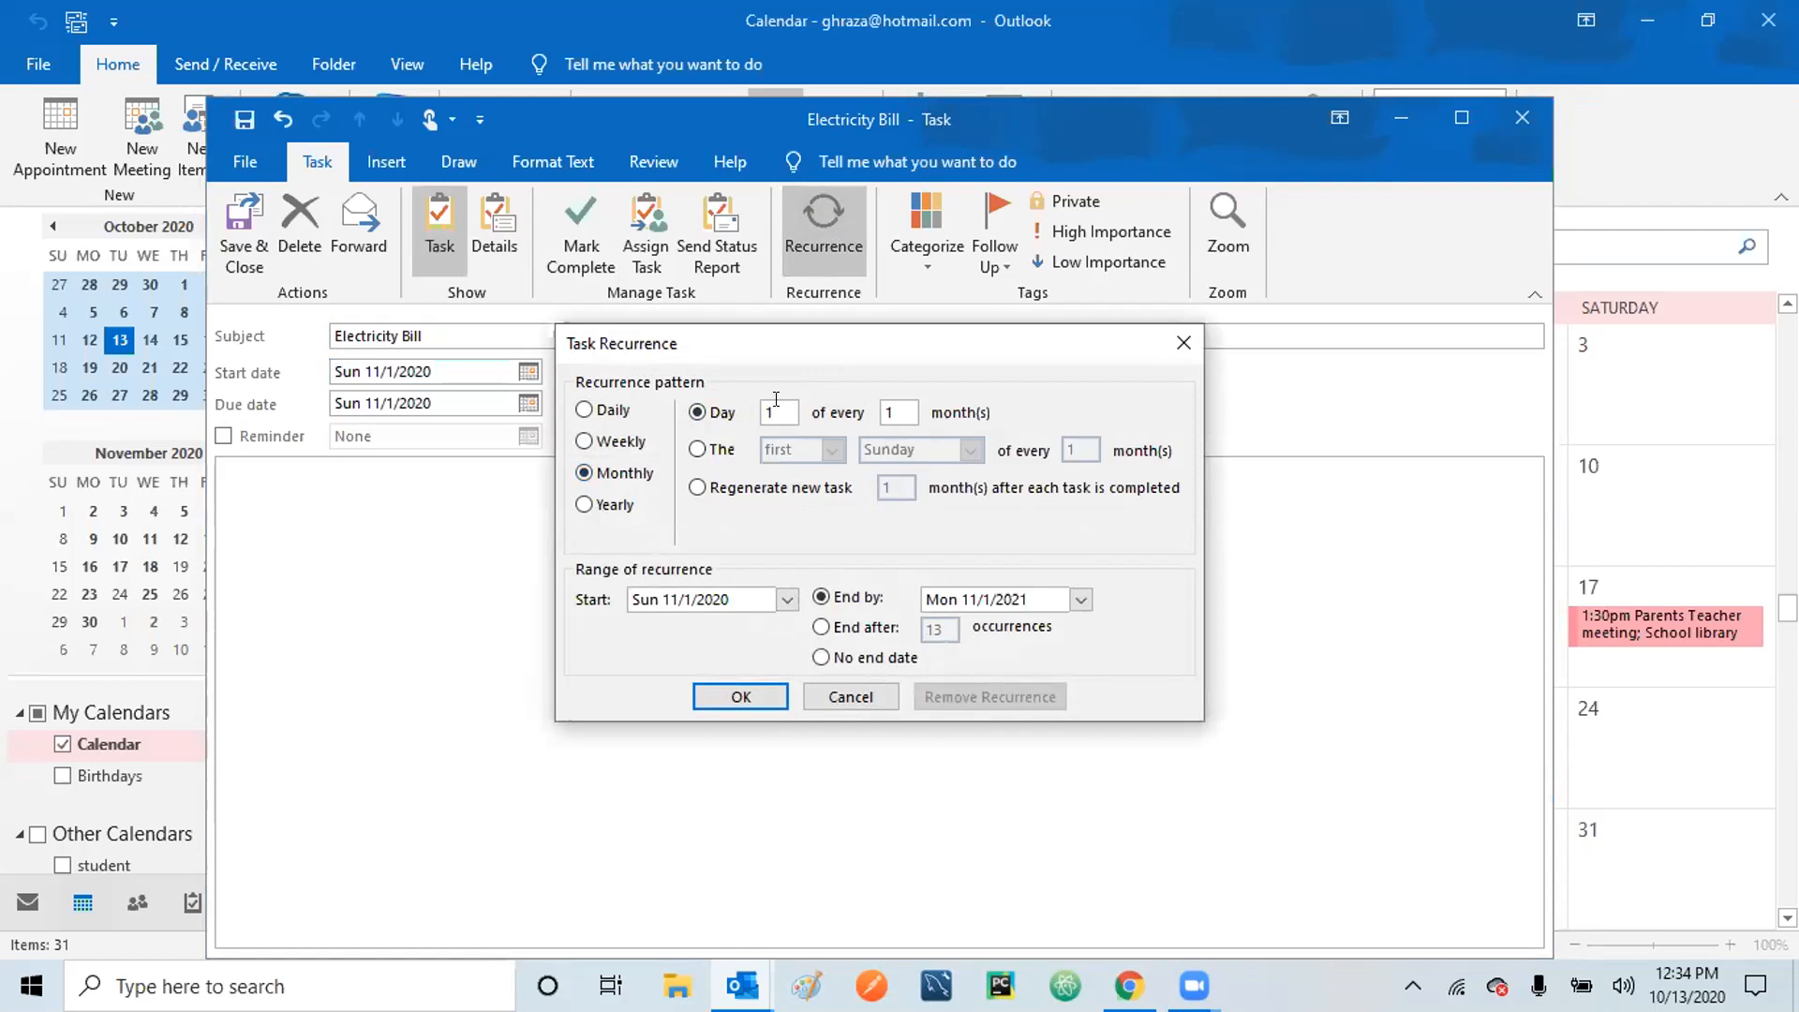
pyautogui.click(820, 658)
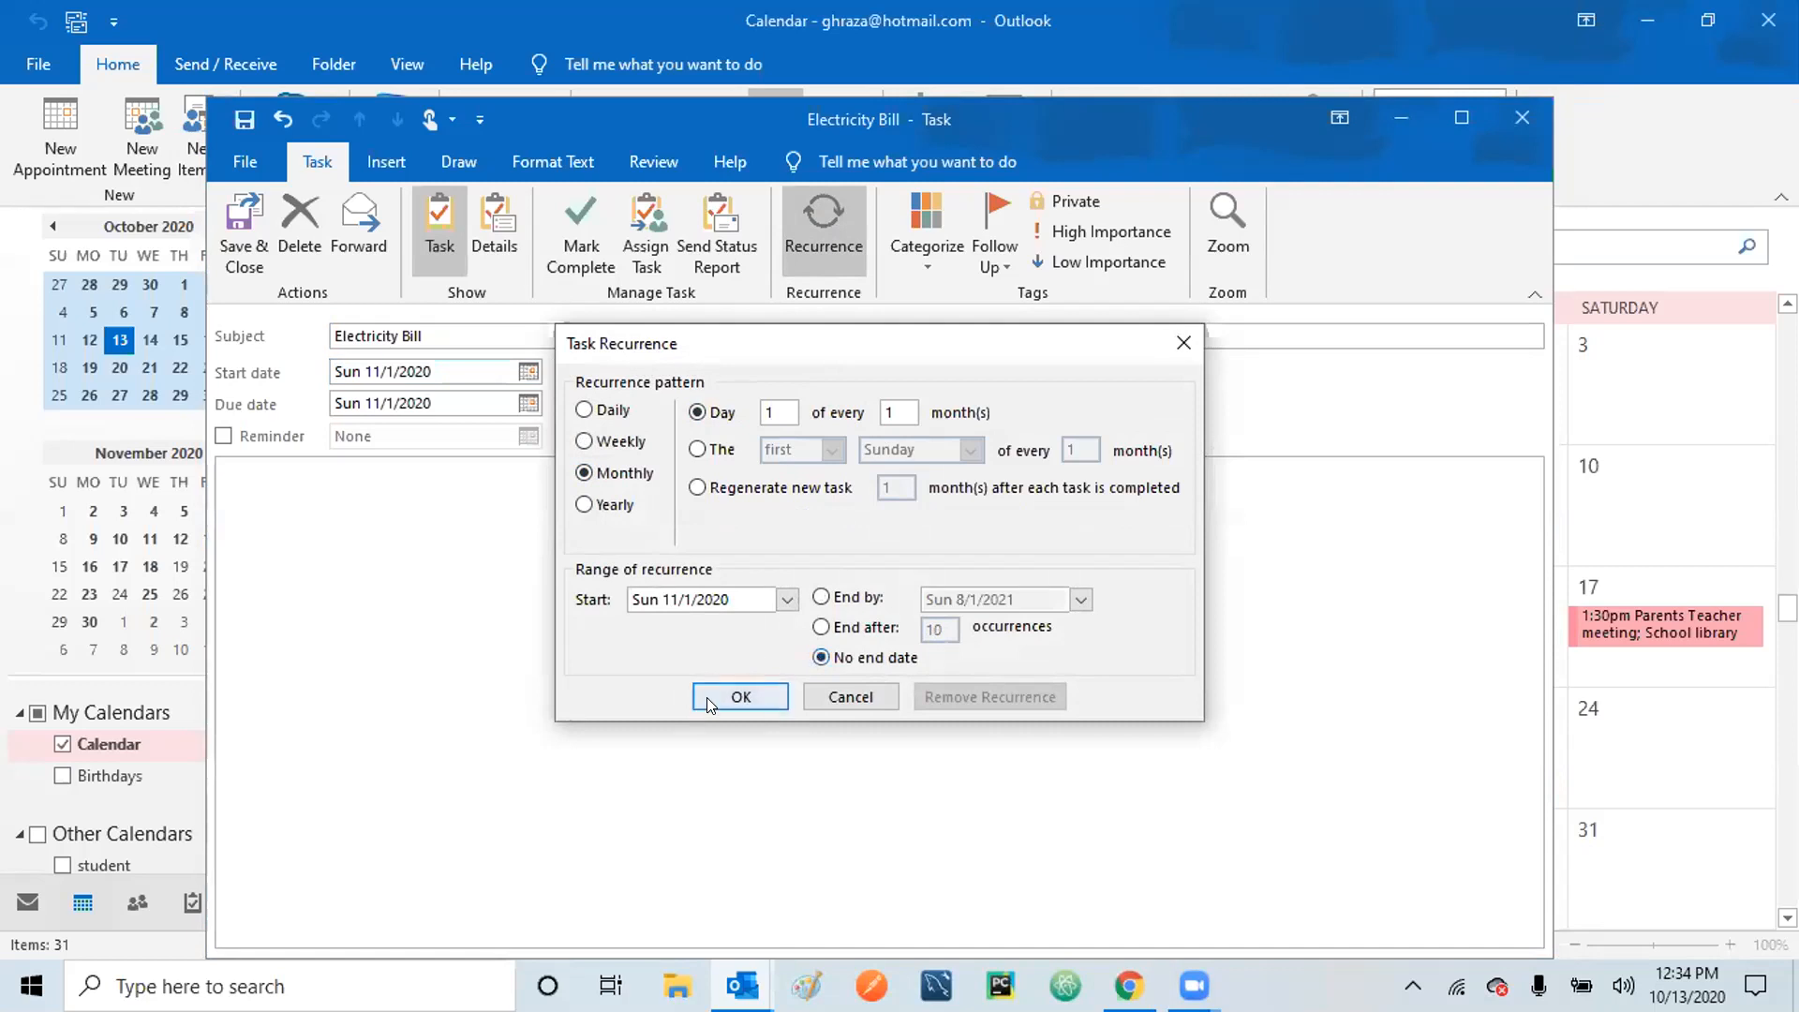
pyautogui.click(739, 697)
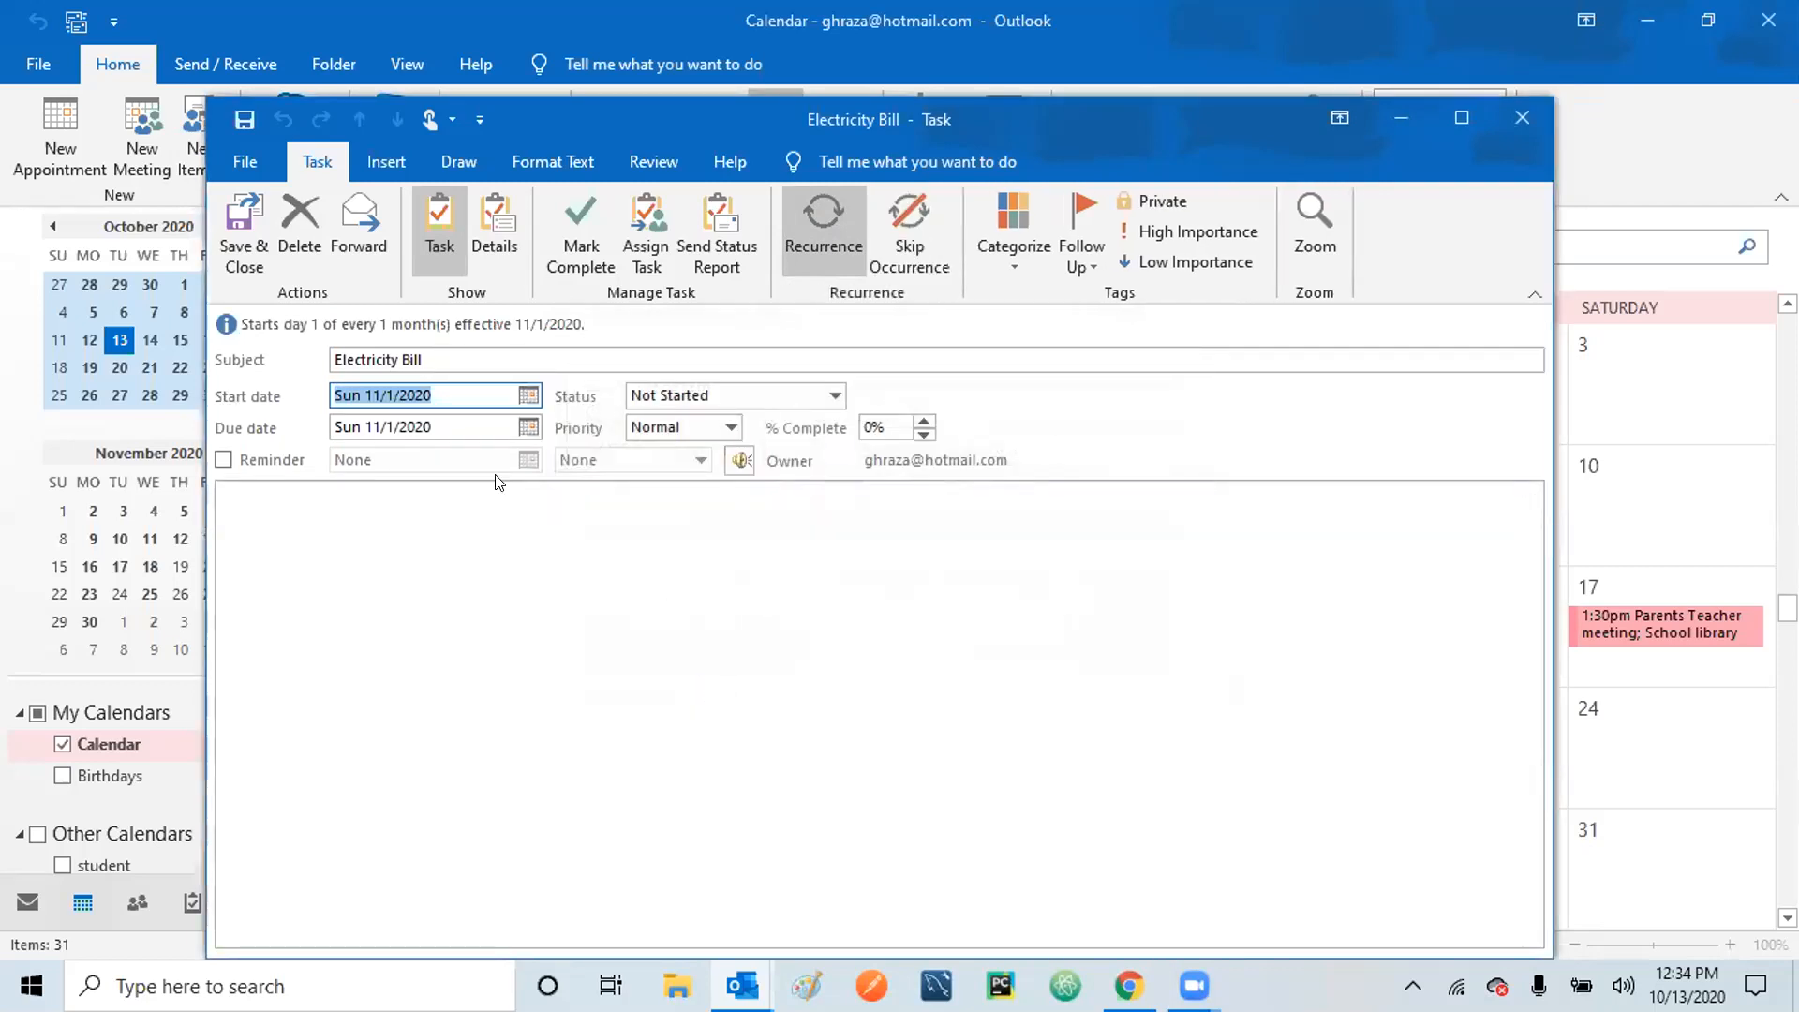
pyautogui.click(239, 223)
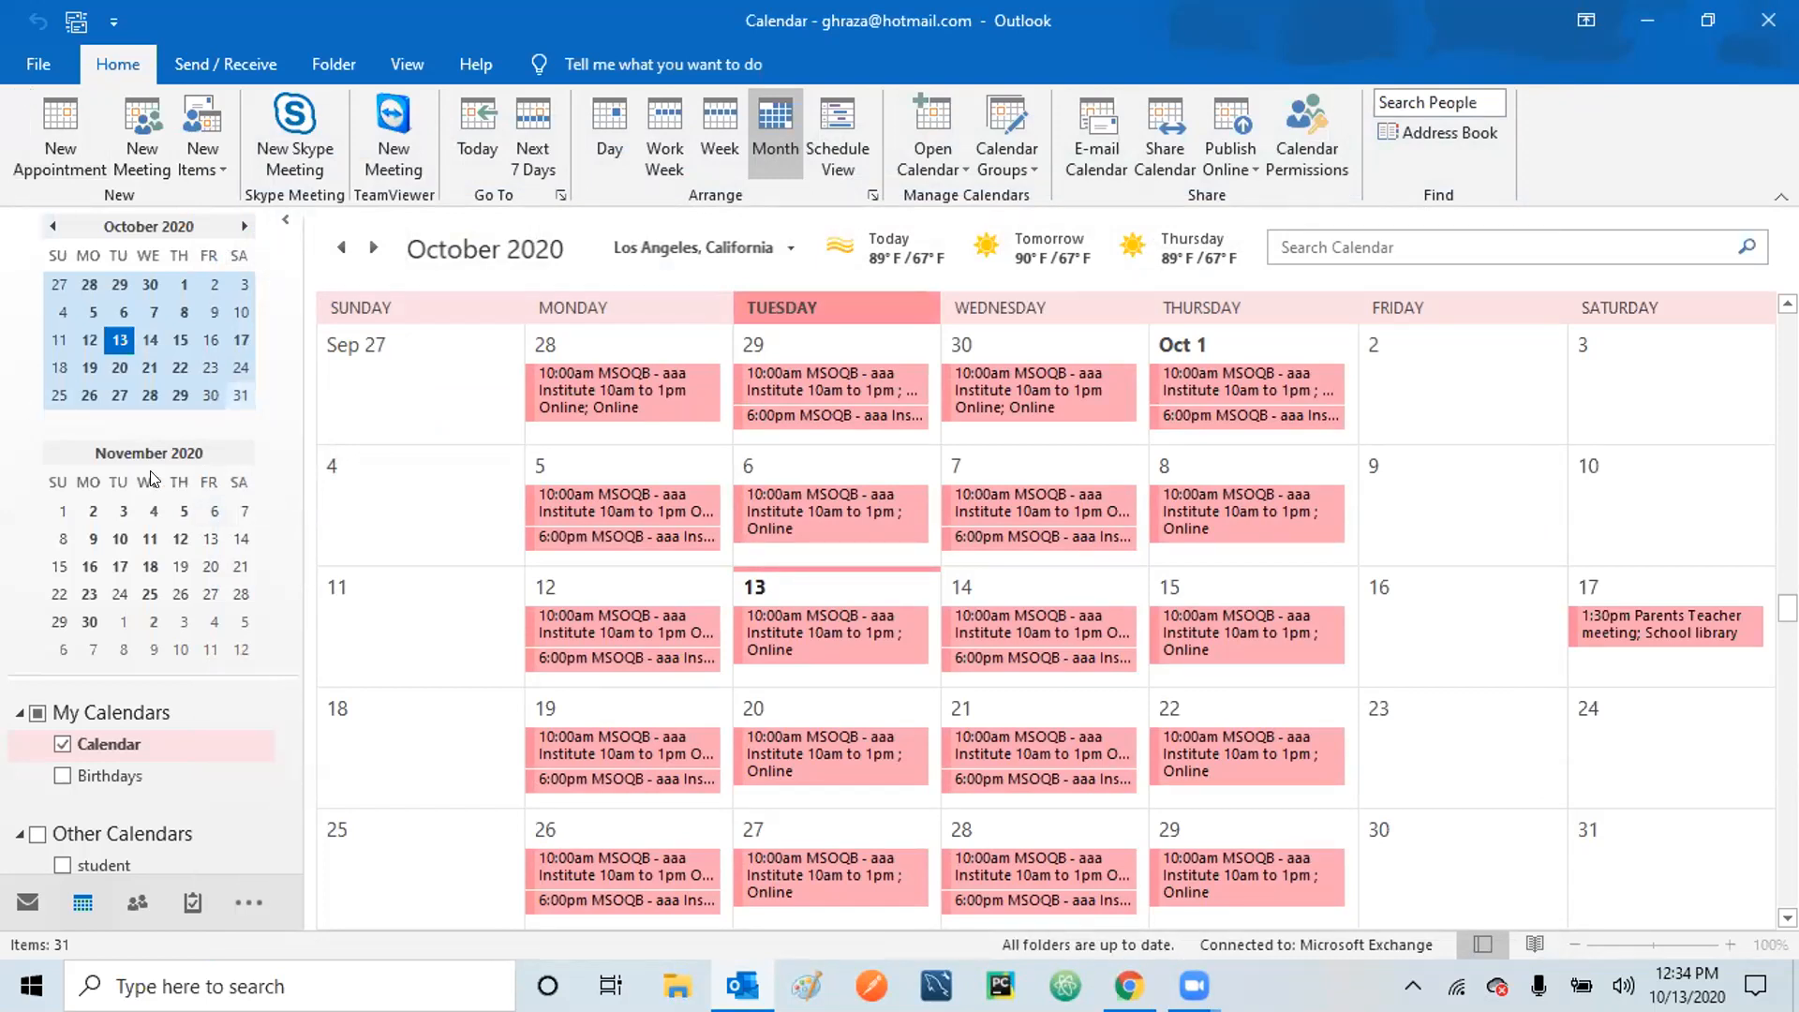
pyautogui.click(27, 904)
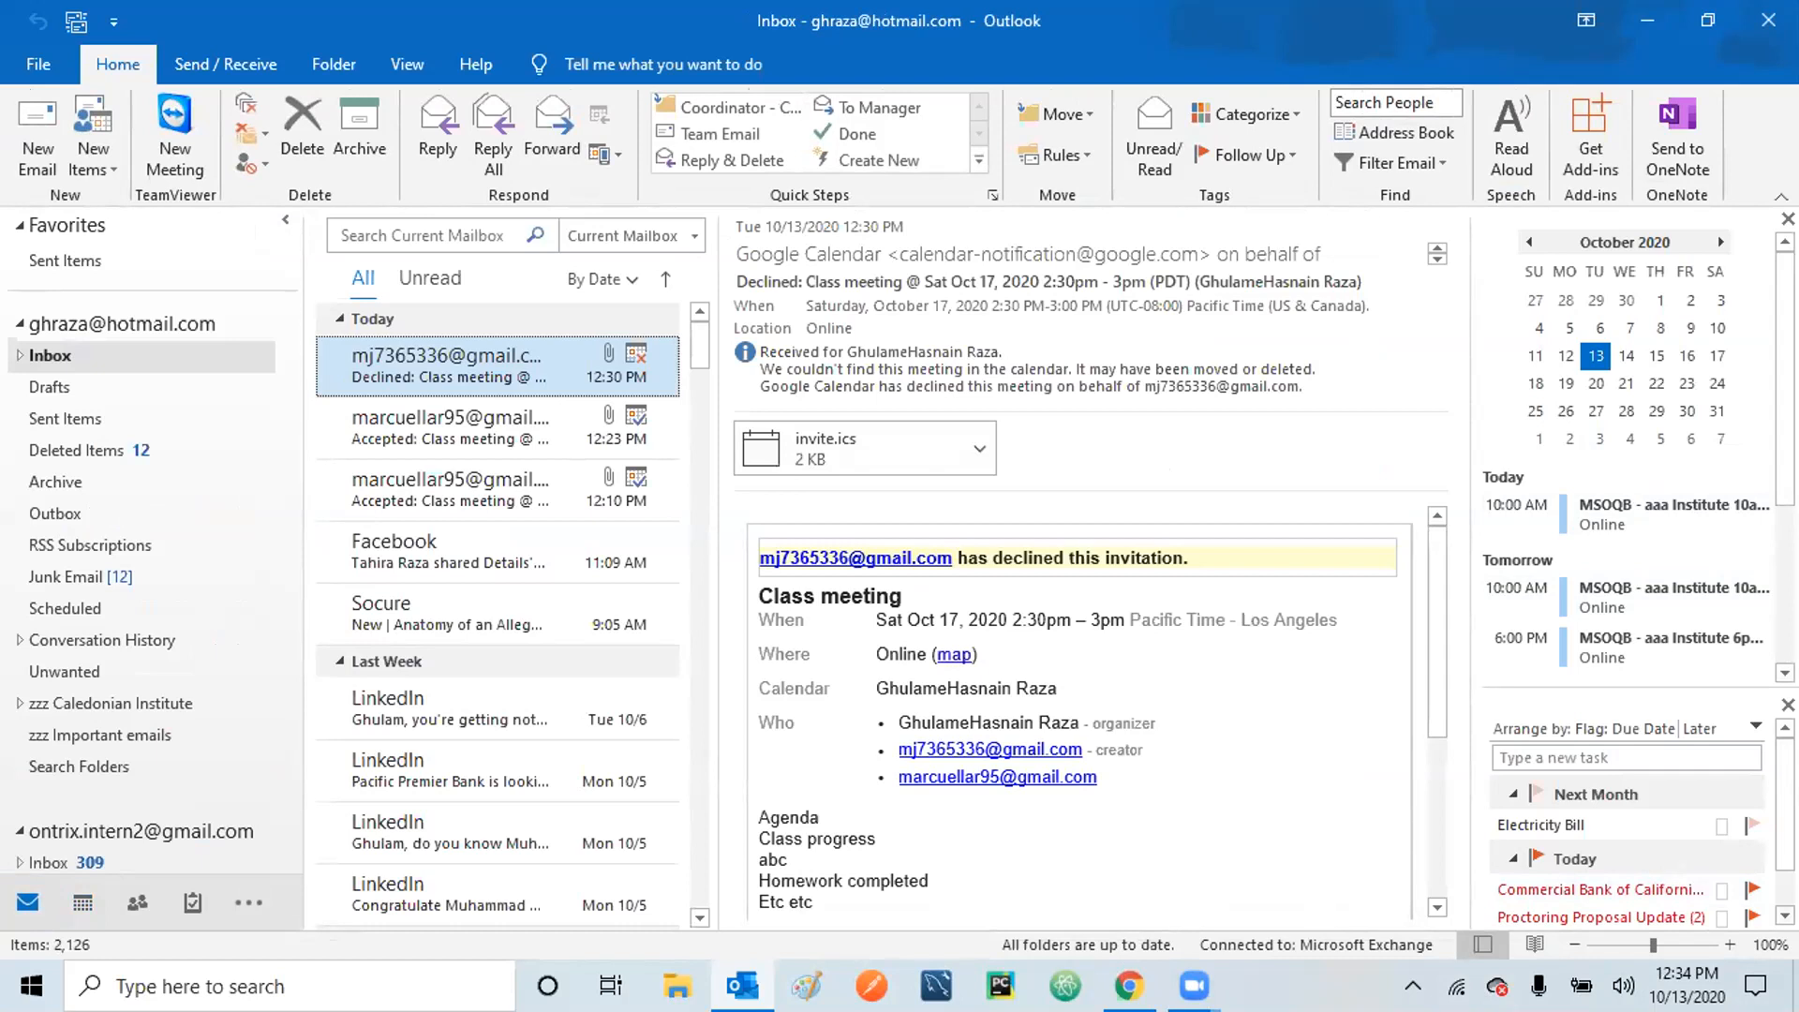
pyautogui.click(1785, 916)
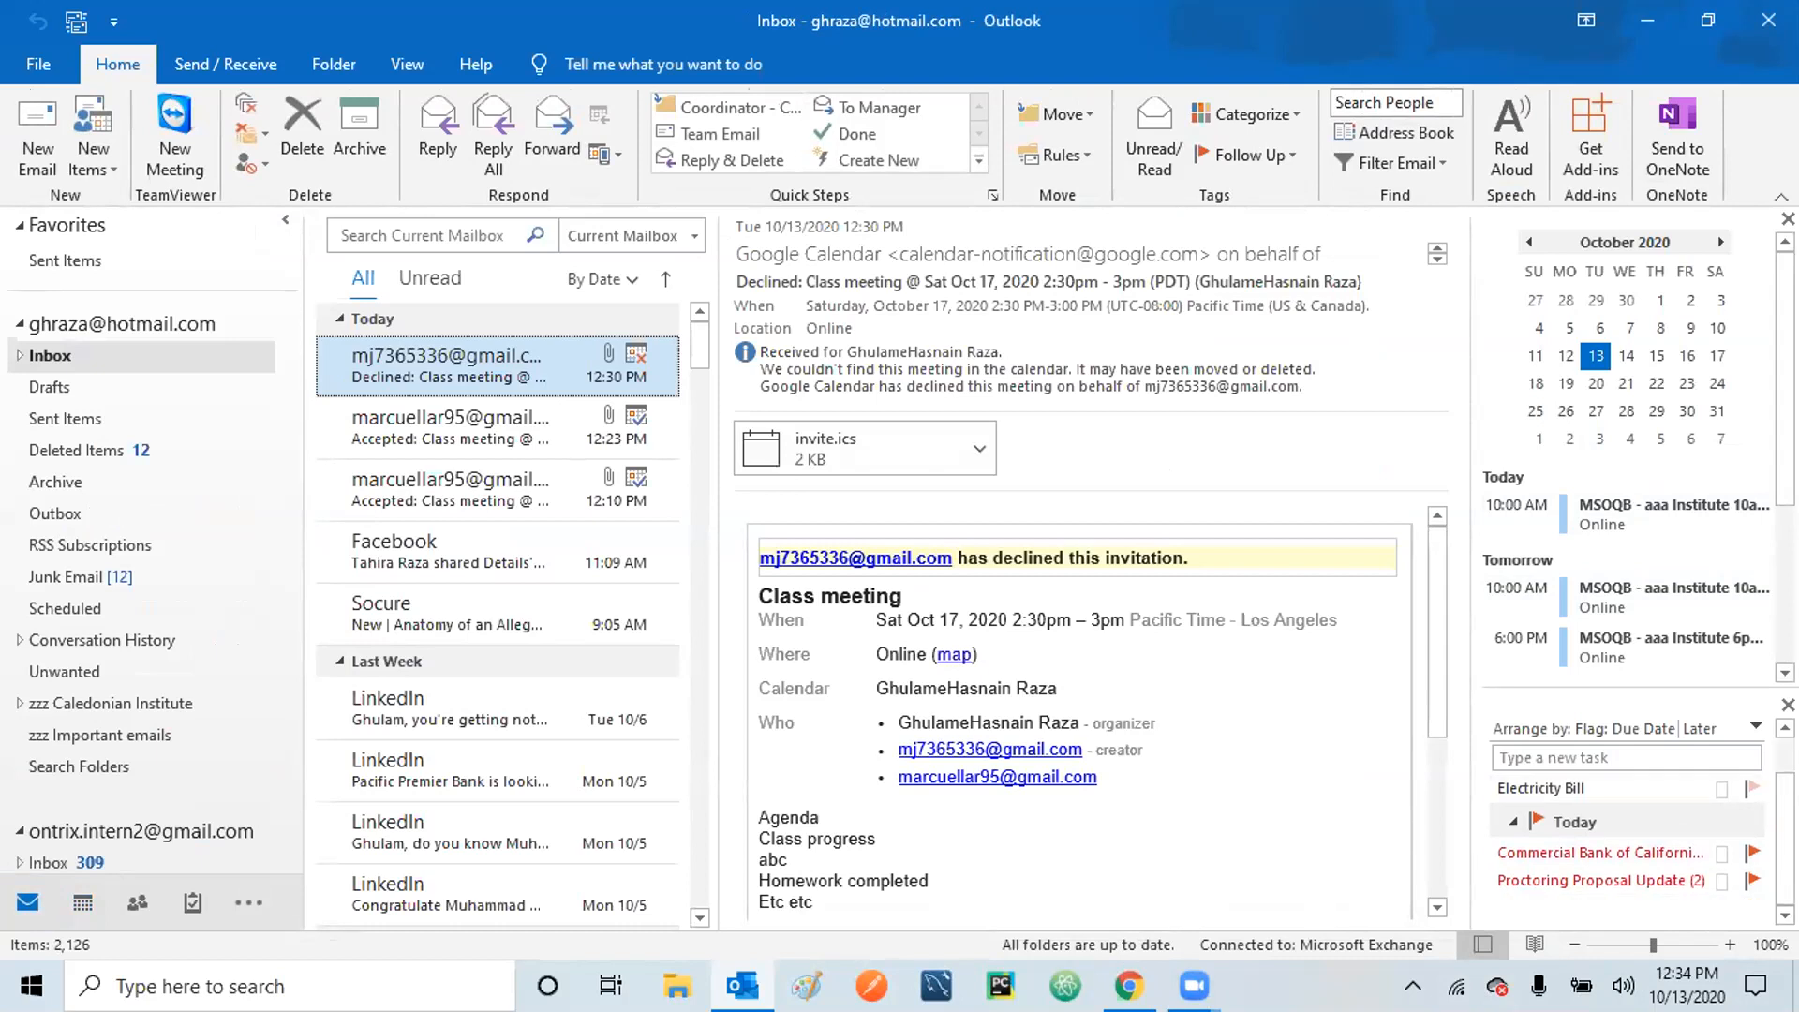
pyautogui.scroll(1, 1590, 806)
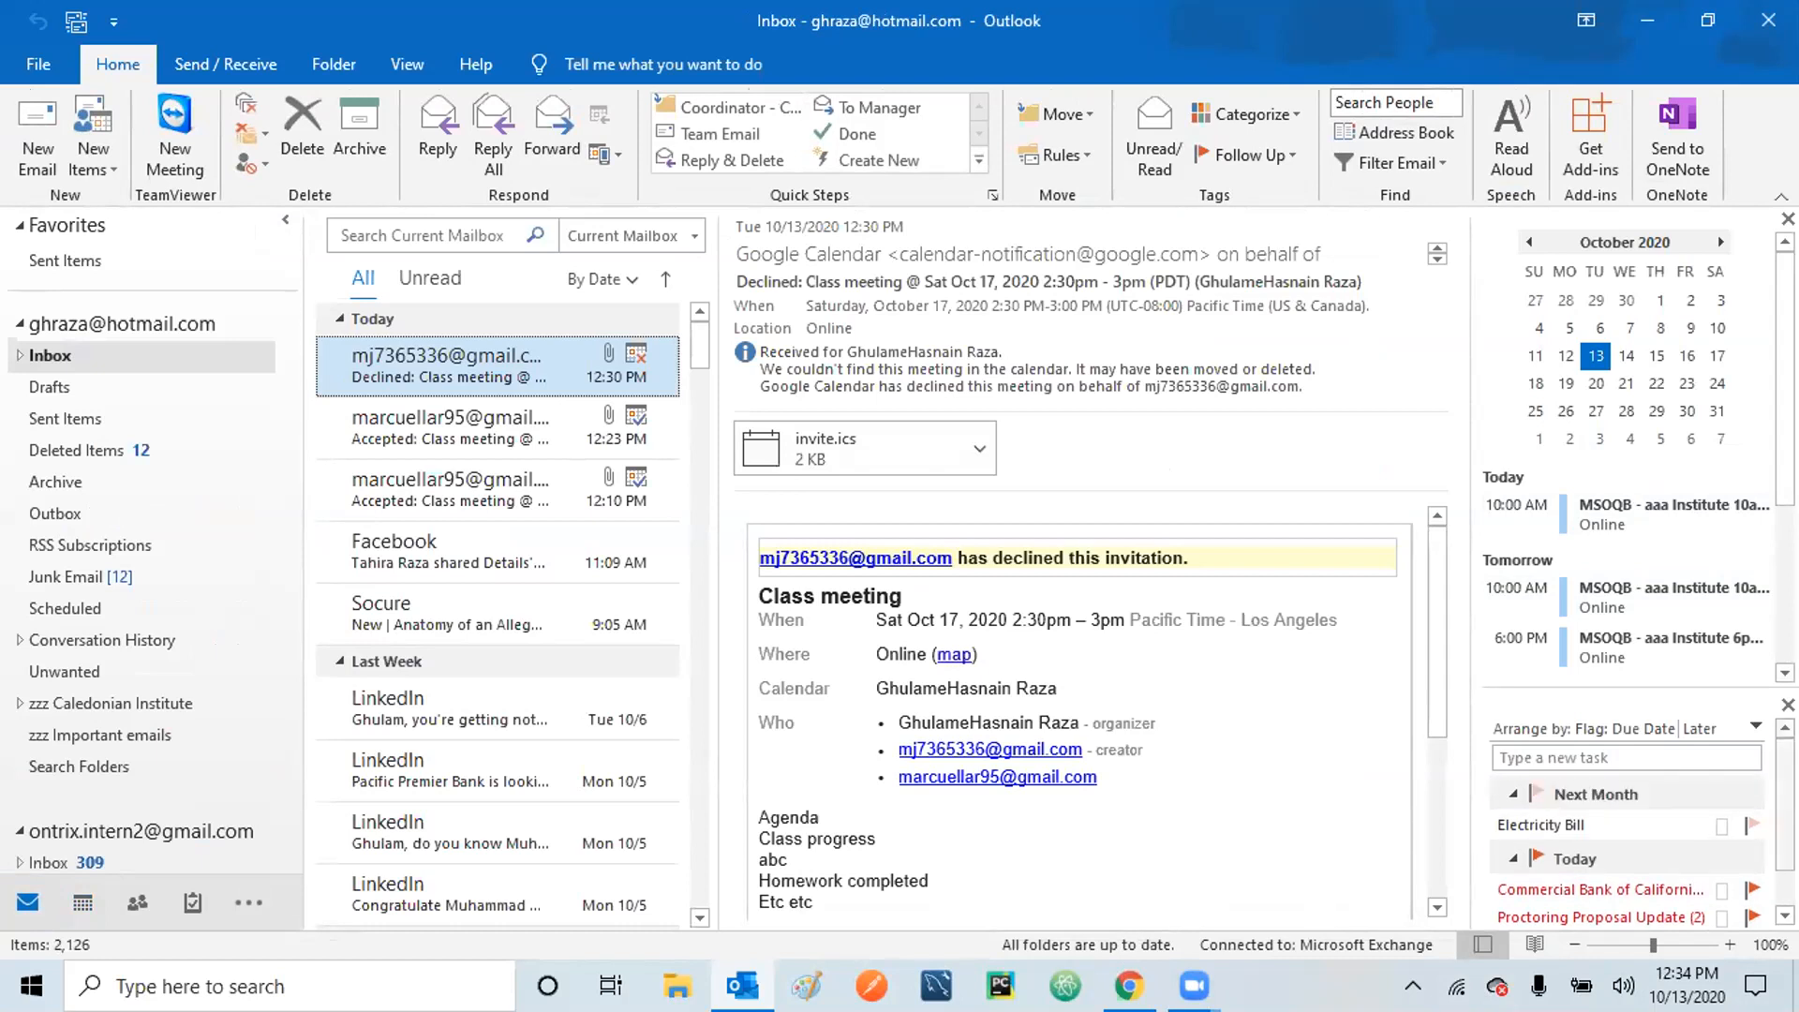
pyautogui.moveTo(1548, 823)
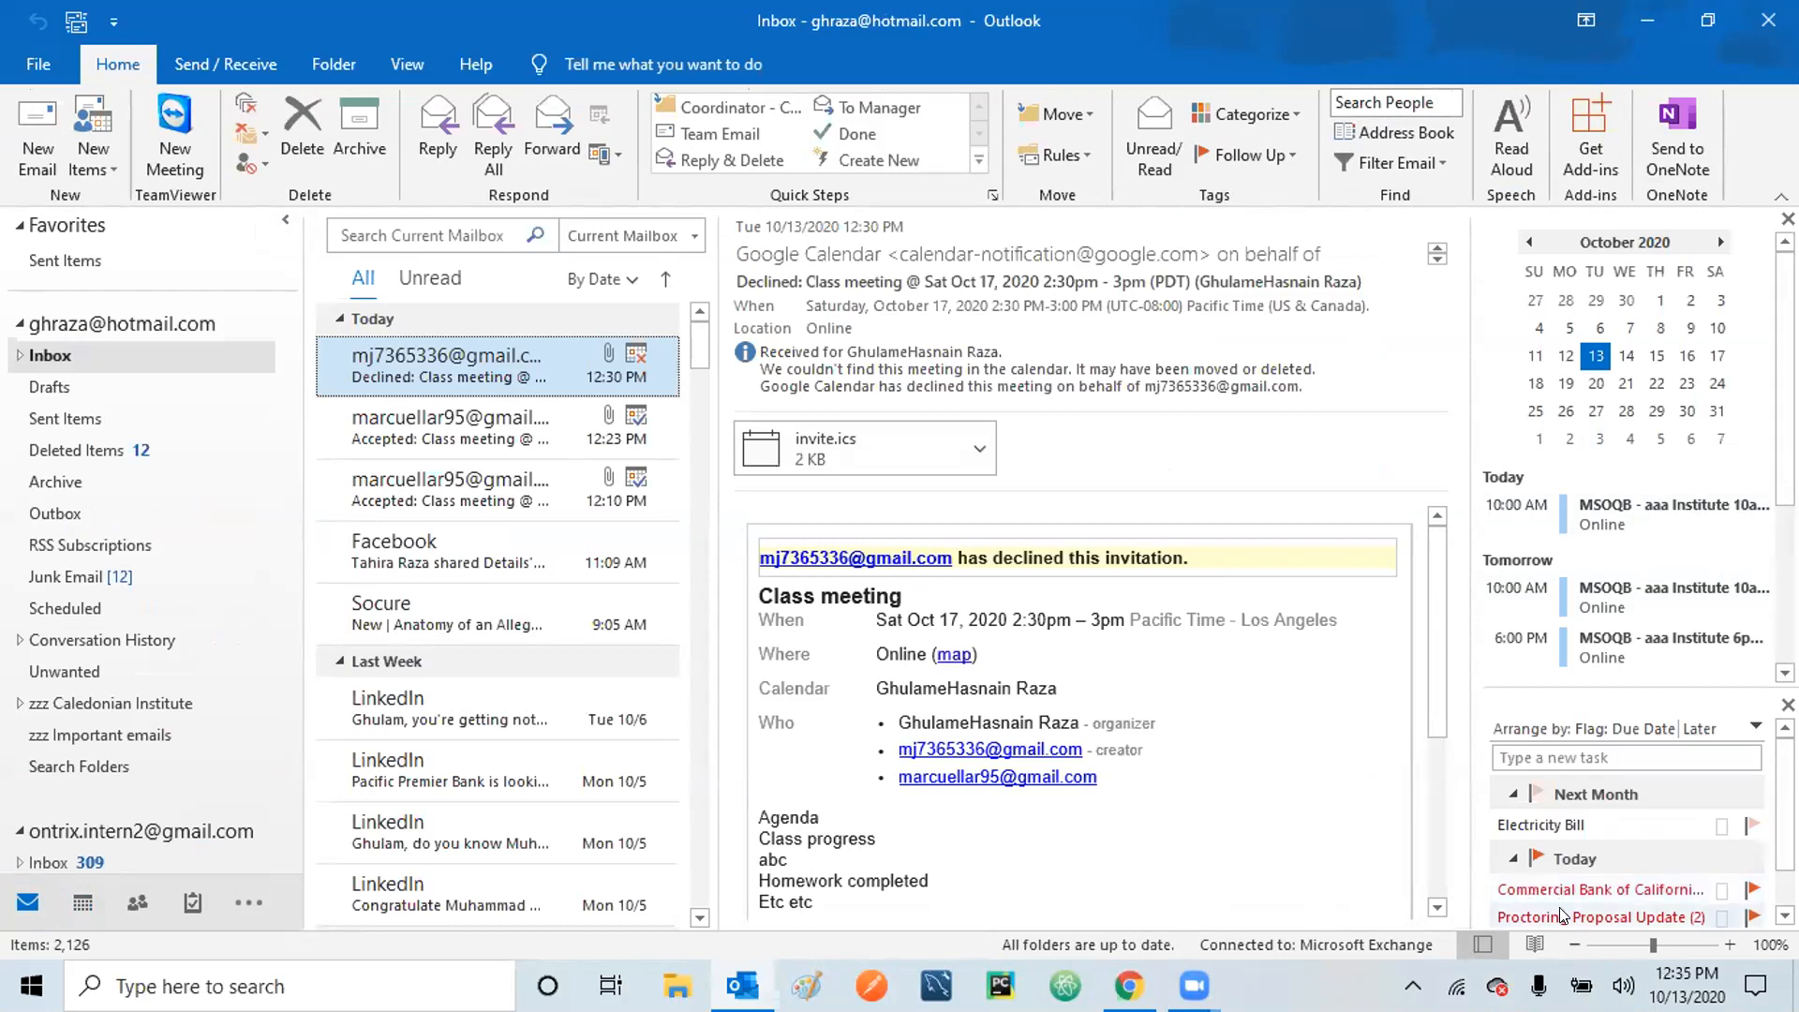
# Open the Electricity Bill task and mark the current occurrence complete, cancelling a delete.
pyautogui.doubleClick(1532, 826)
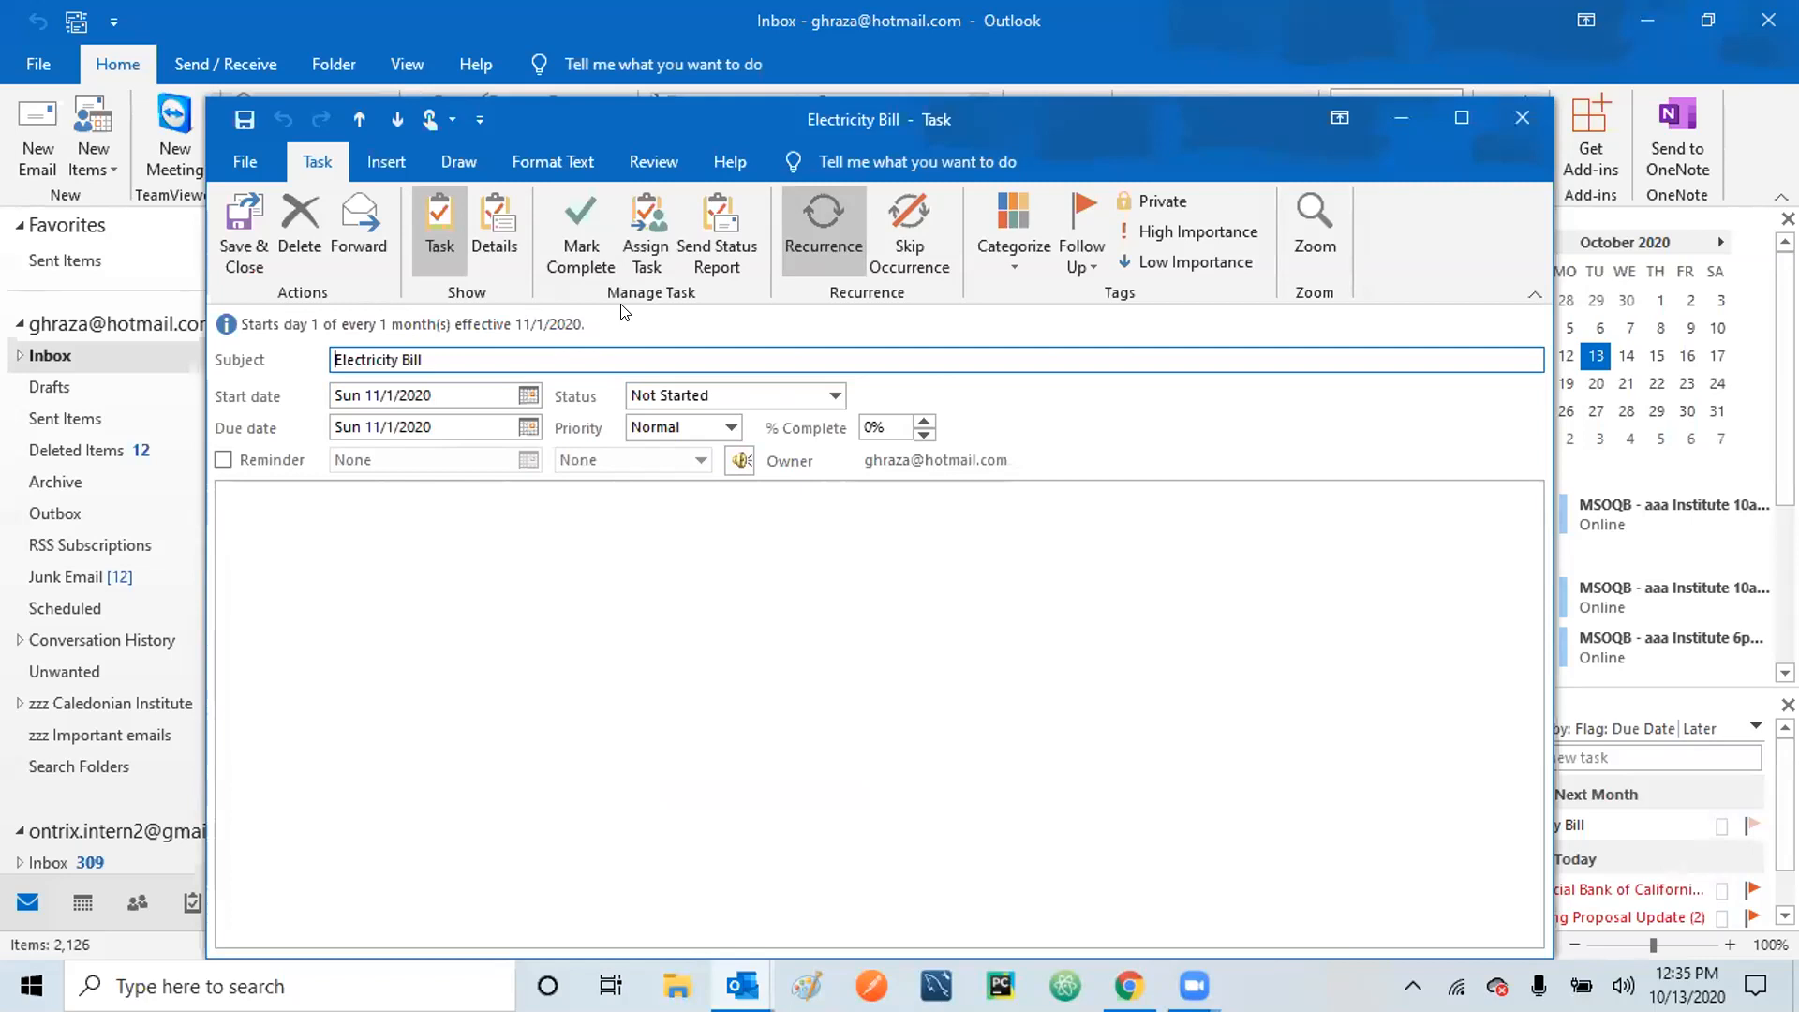
pyautogui.click(300, 201)
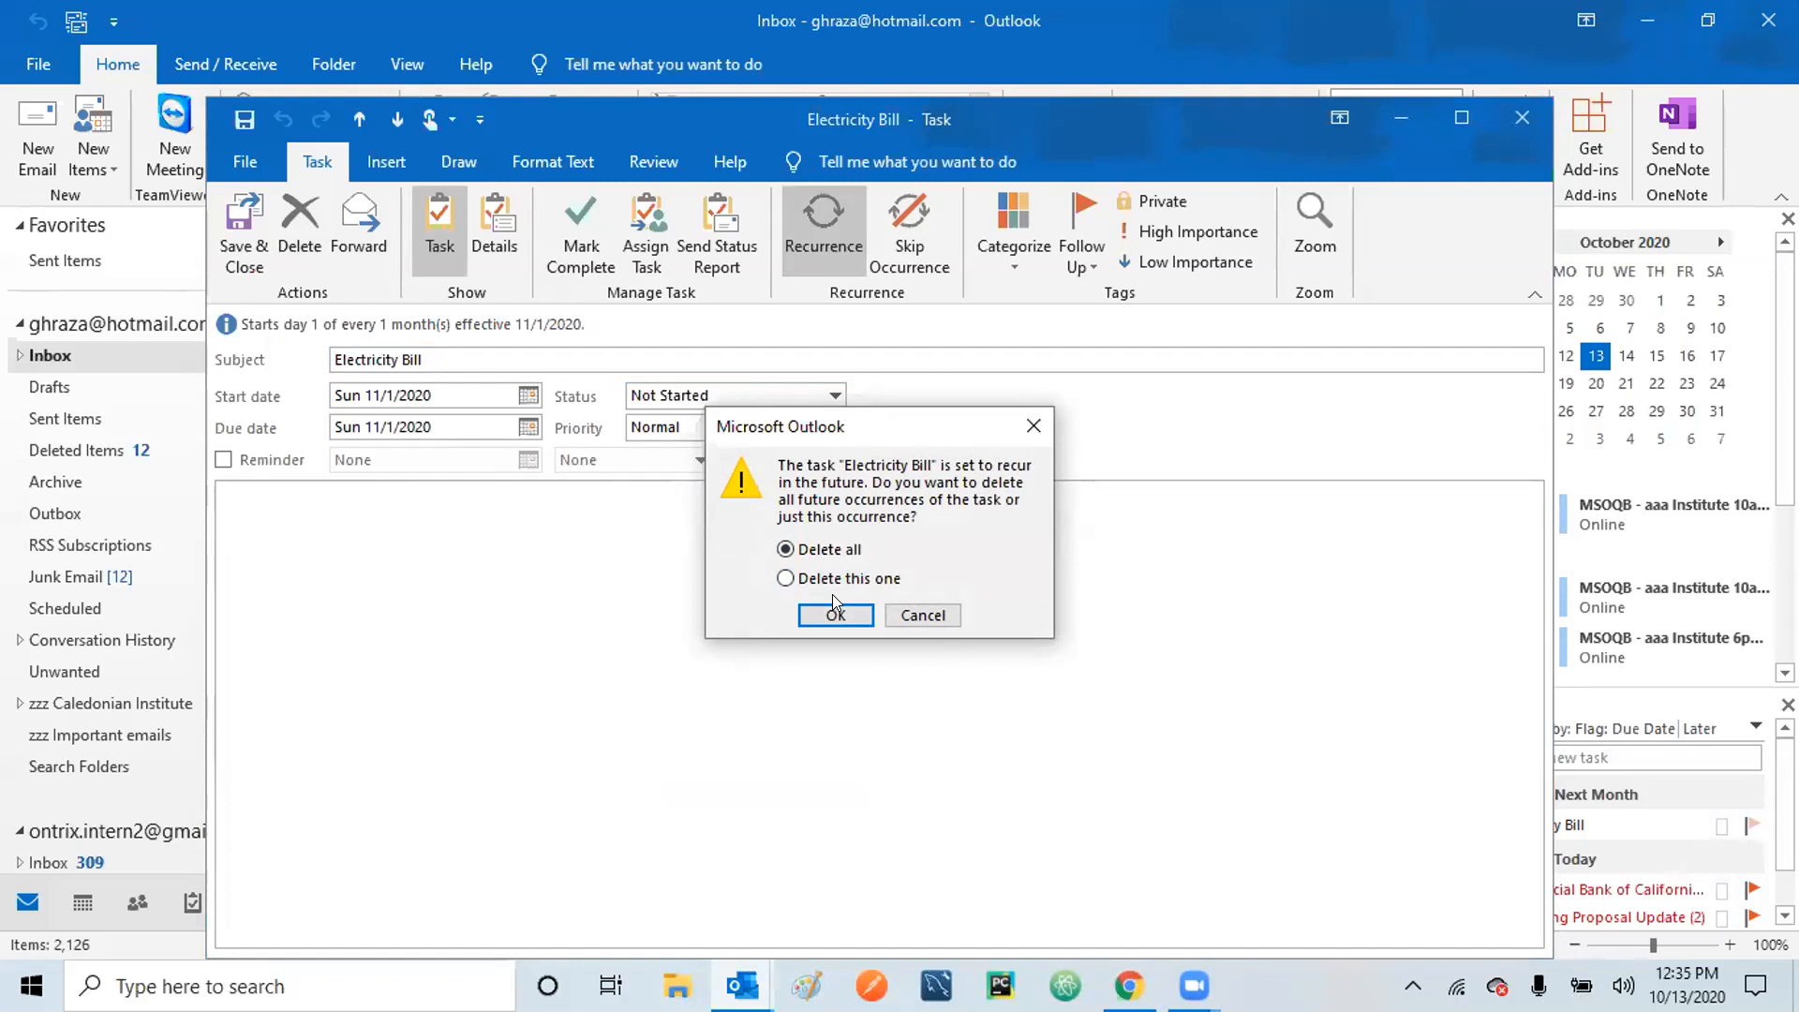
pyautogui.click(915, 611)
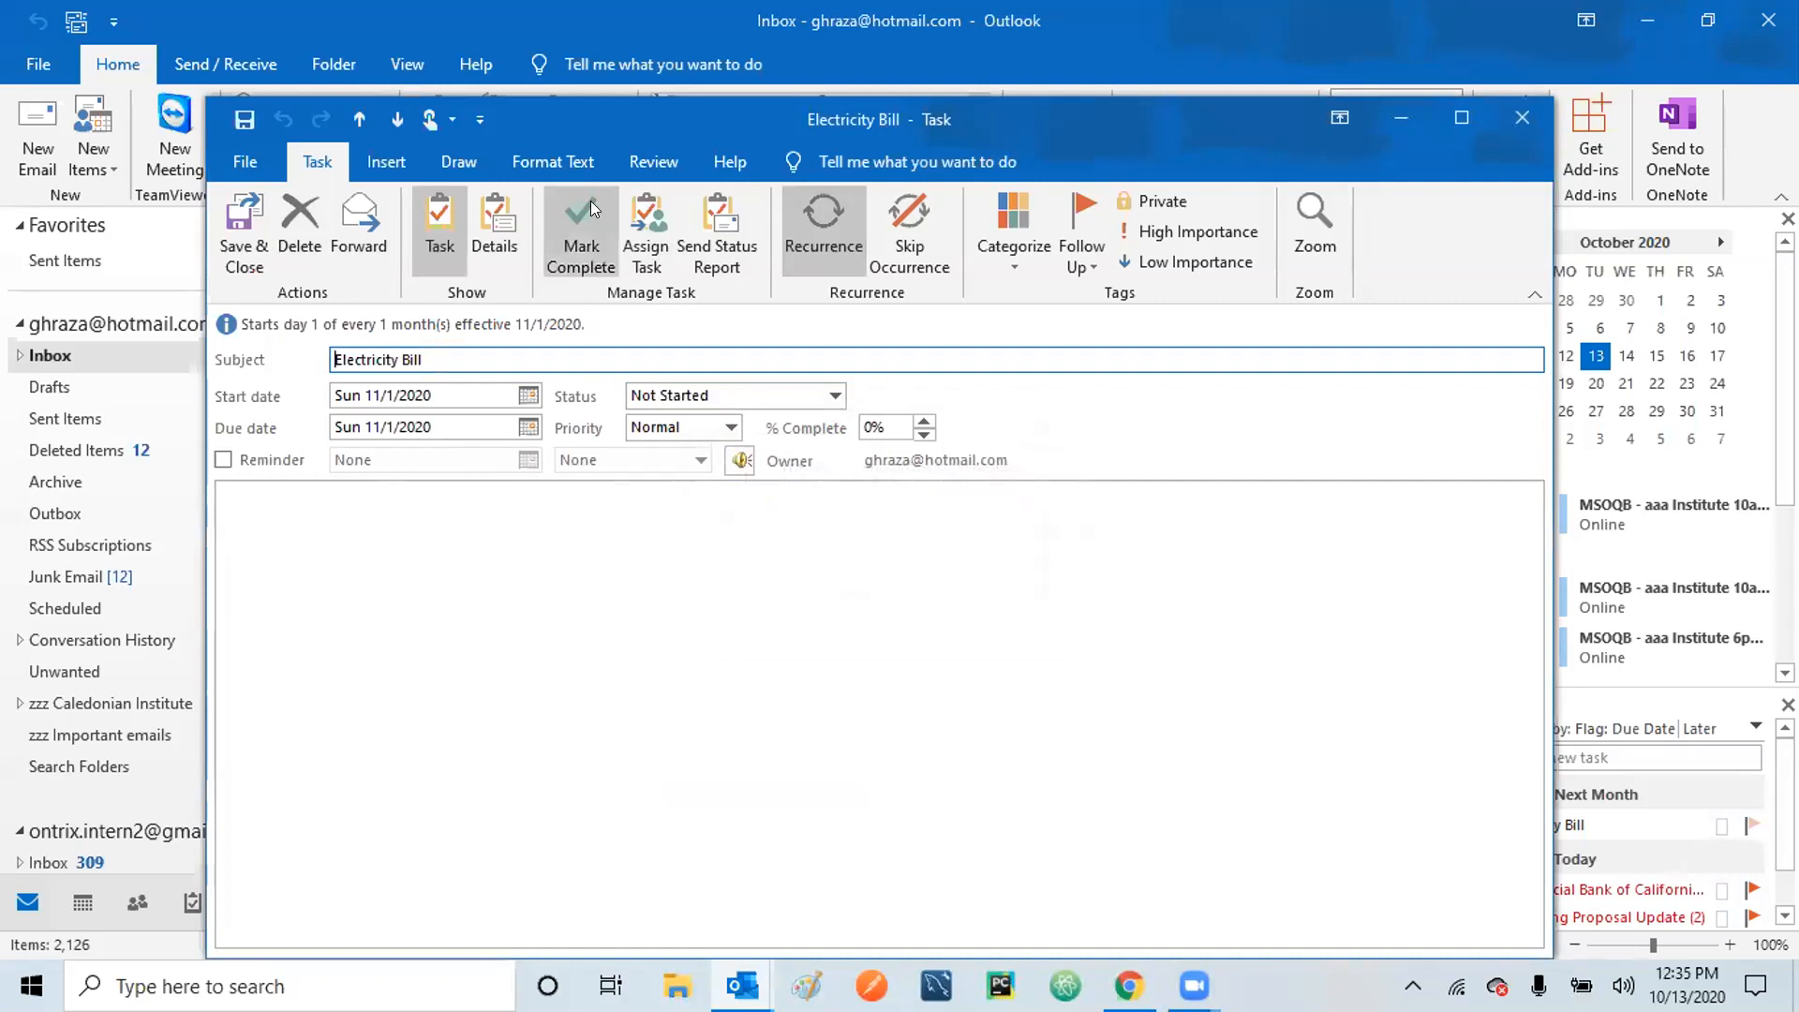
pyautogui.click(590, 220)
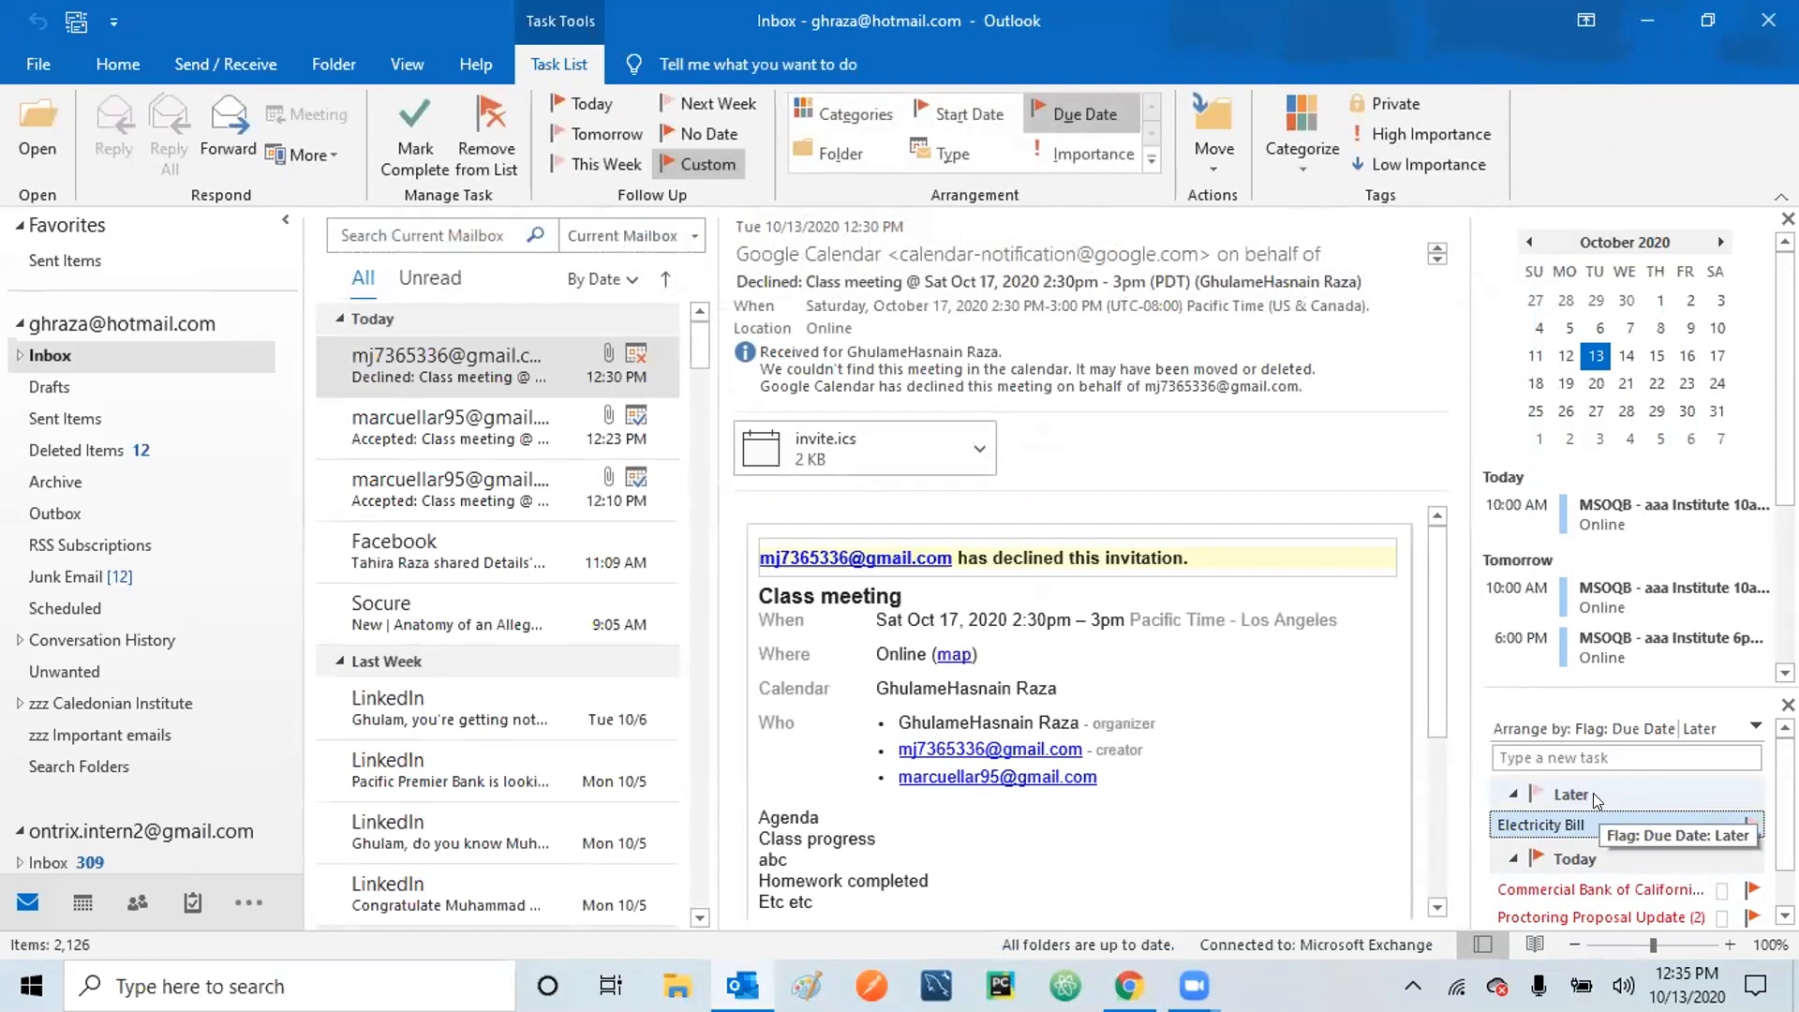
# Reopen the Electricity Bill task from the Later group in the to-do list.
pyautogui.doubleClick(1594, 793)
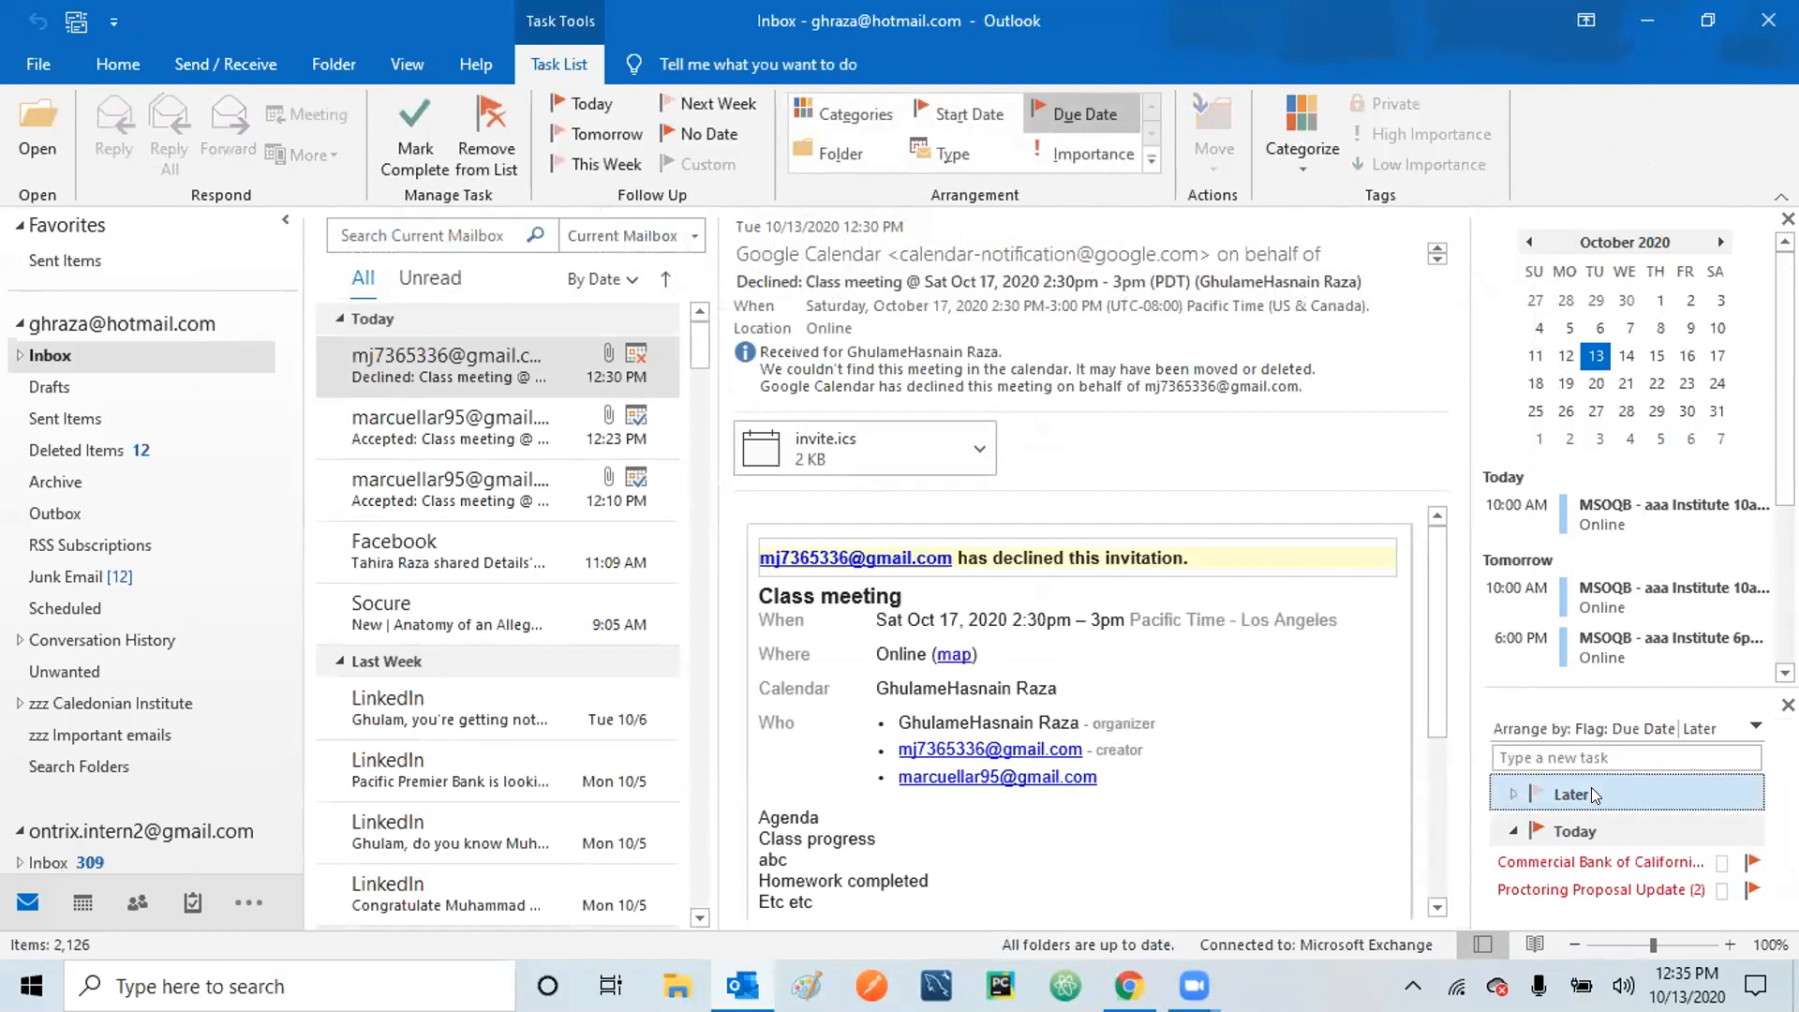
pyautogui.doubleClick(1591, 795)
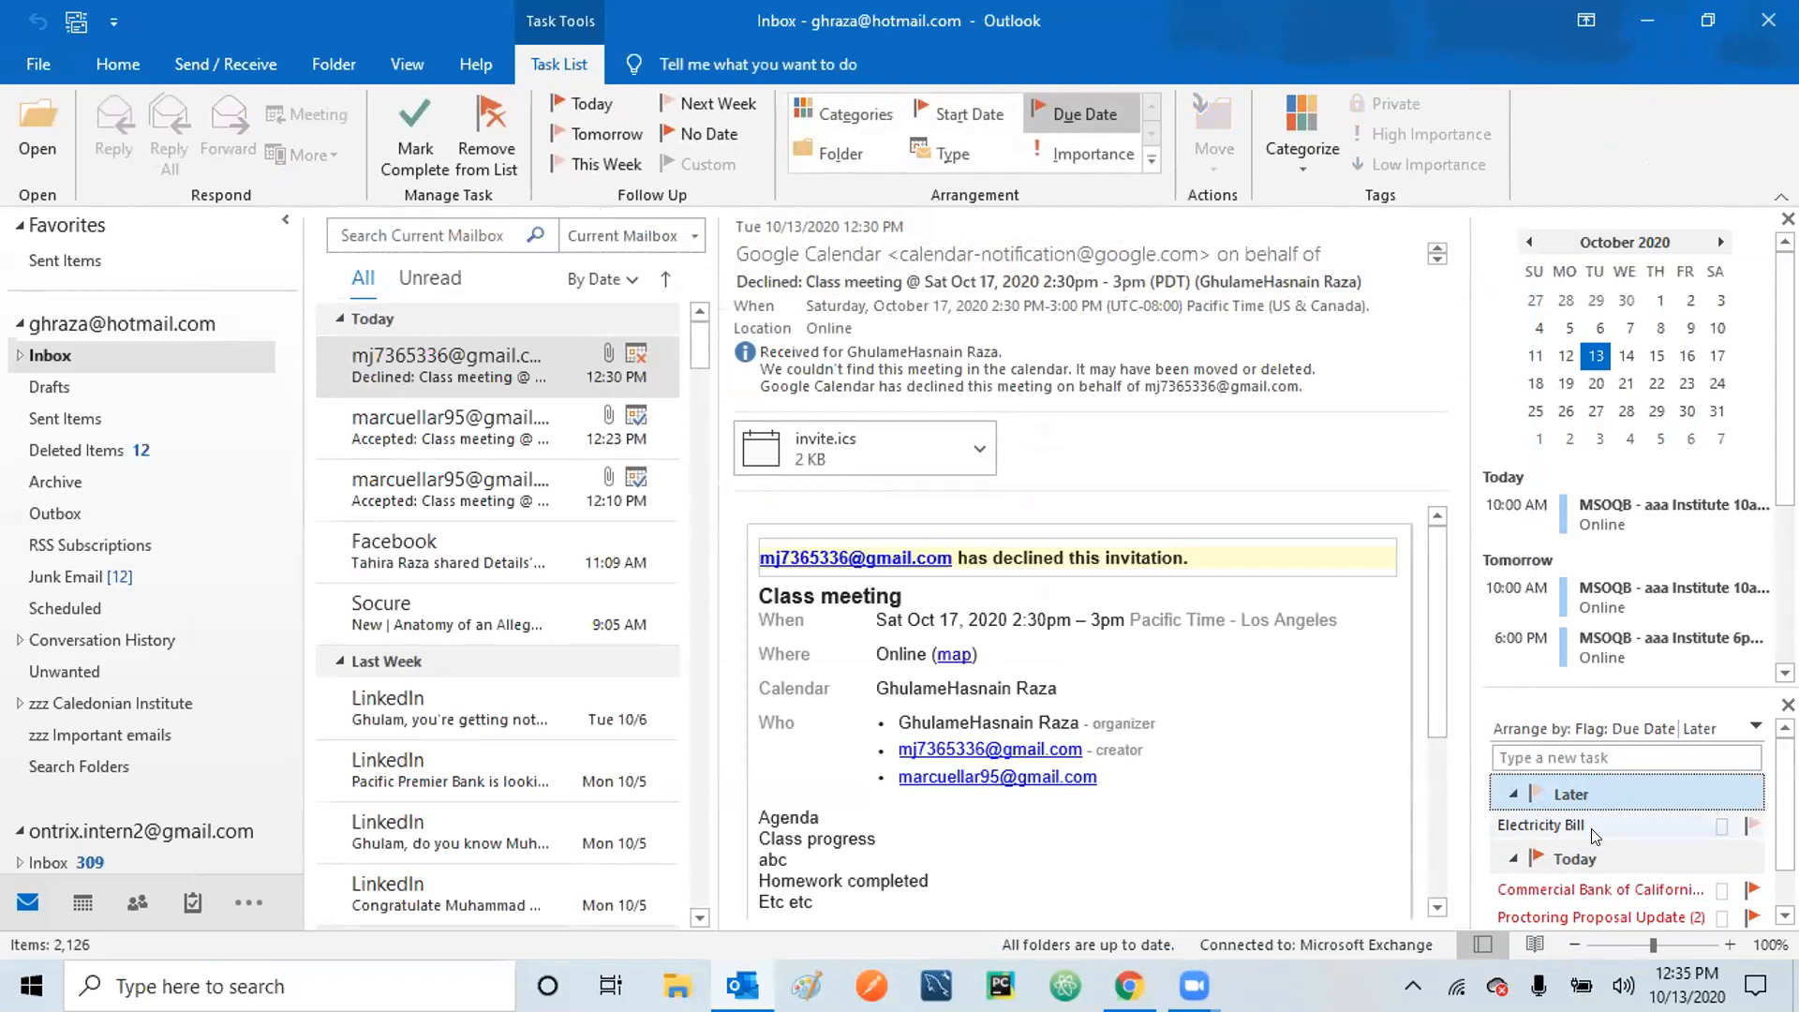
pyautogui.doubleClick(1591, 827)
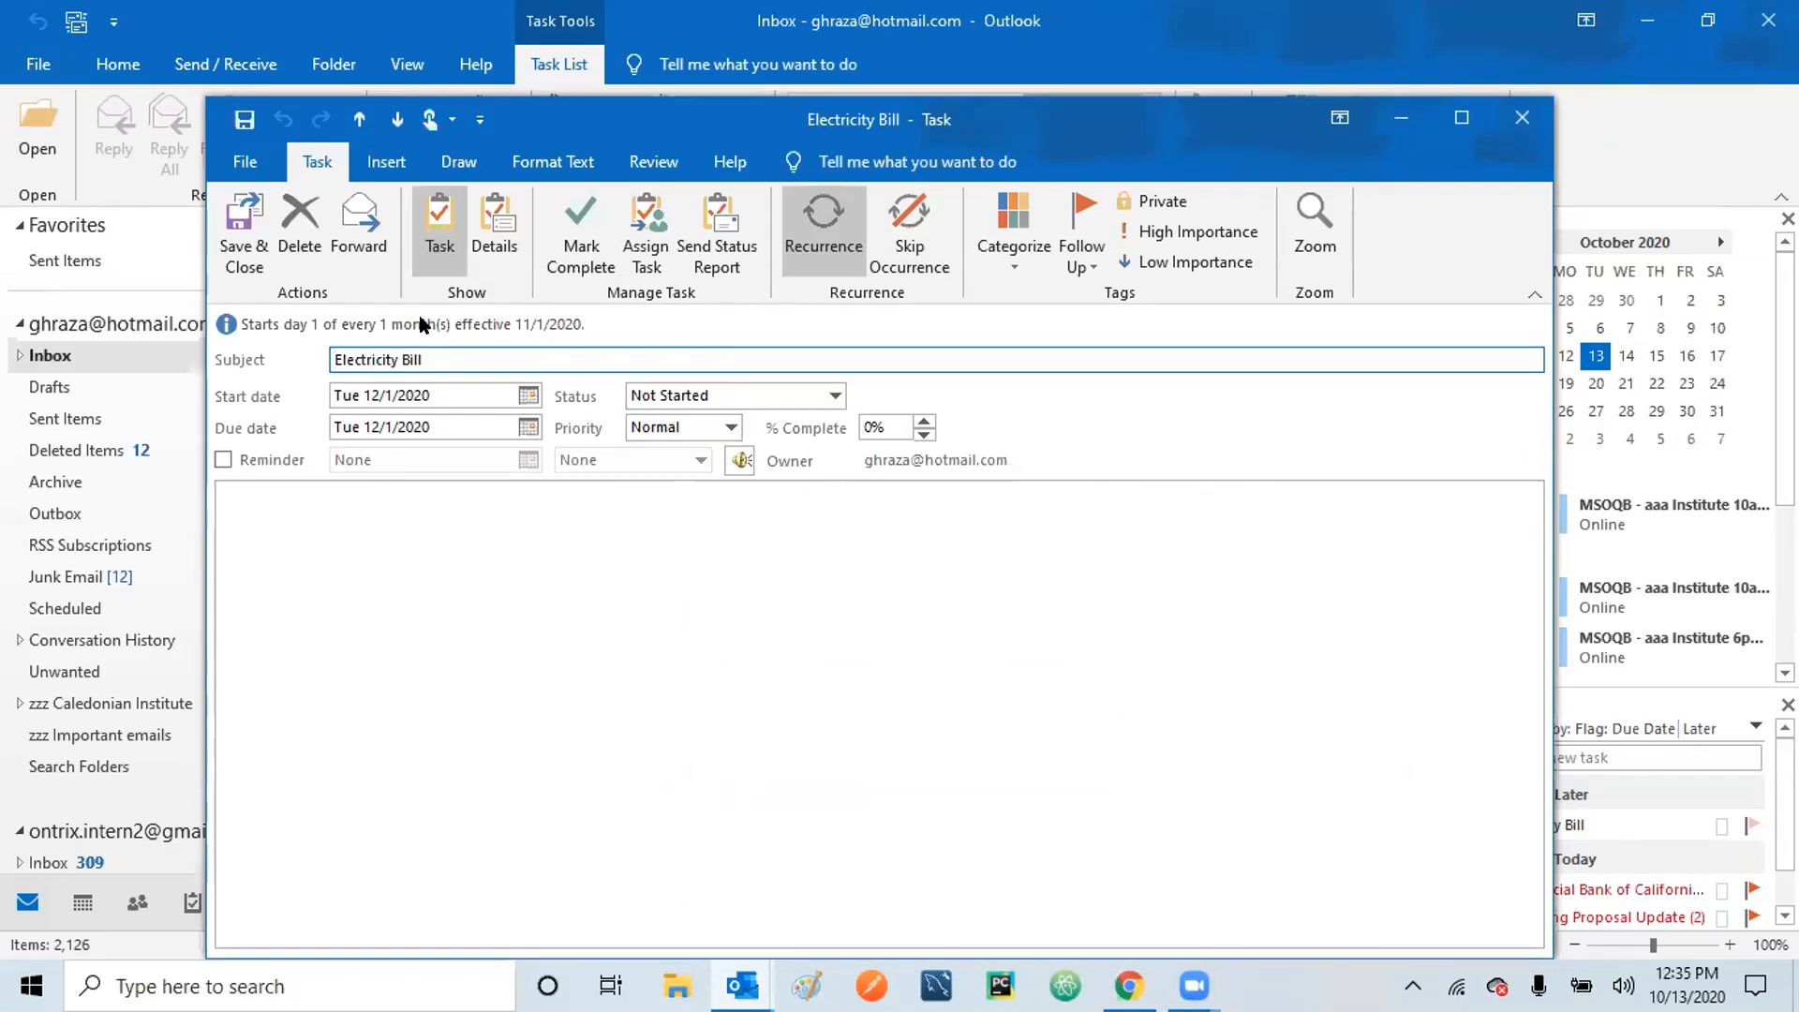
# Delete the Electricity Bill task, choosing to delete all occurrences.
pyautogui.click(295, 217)
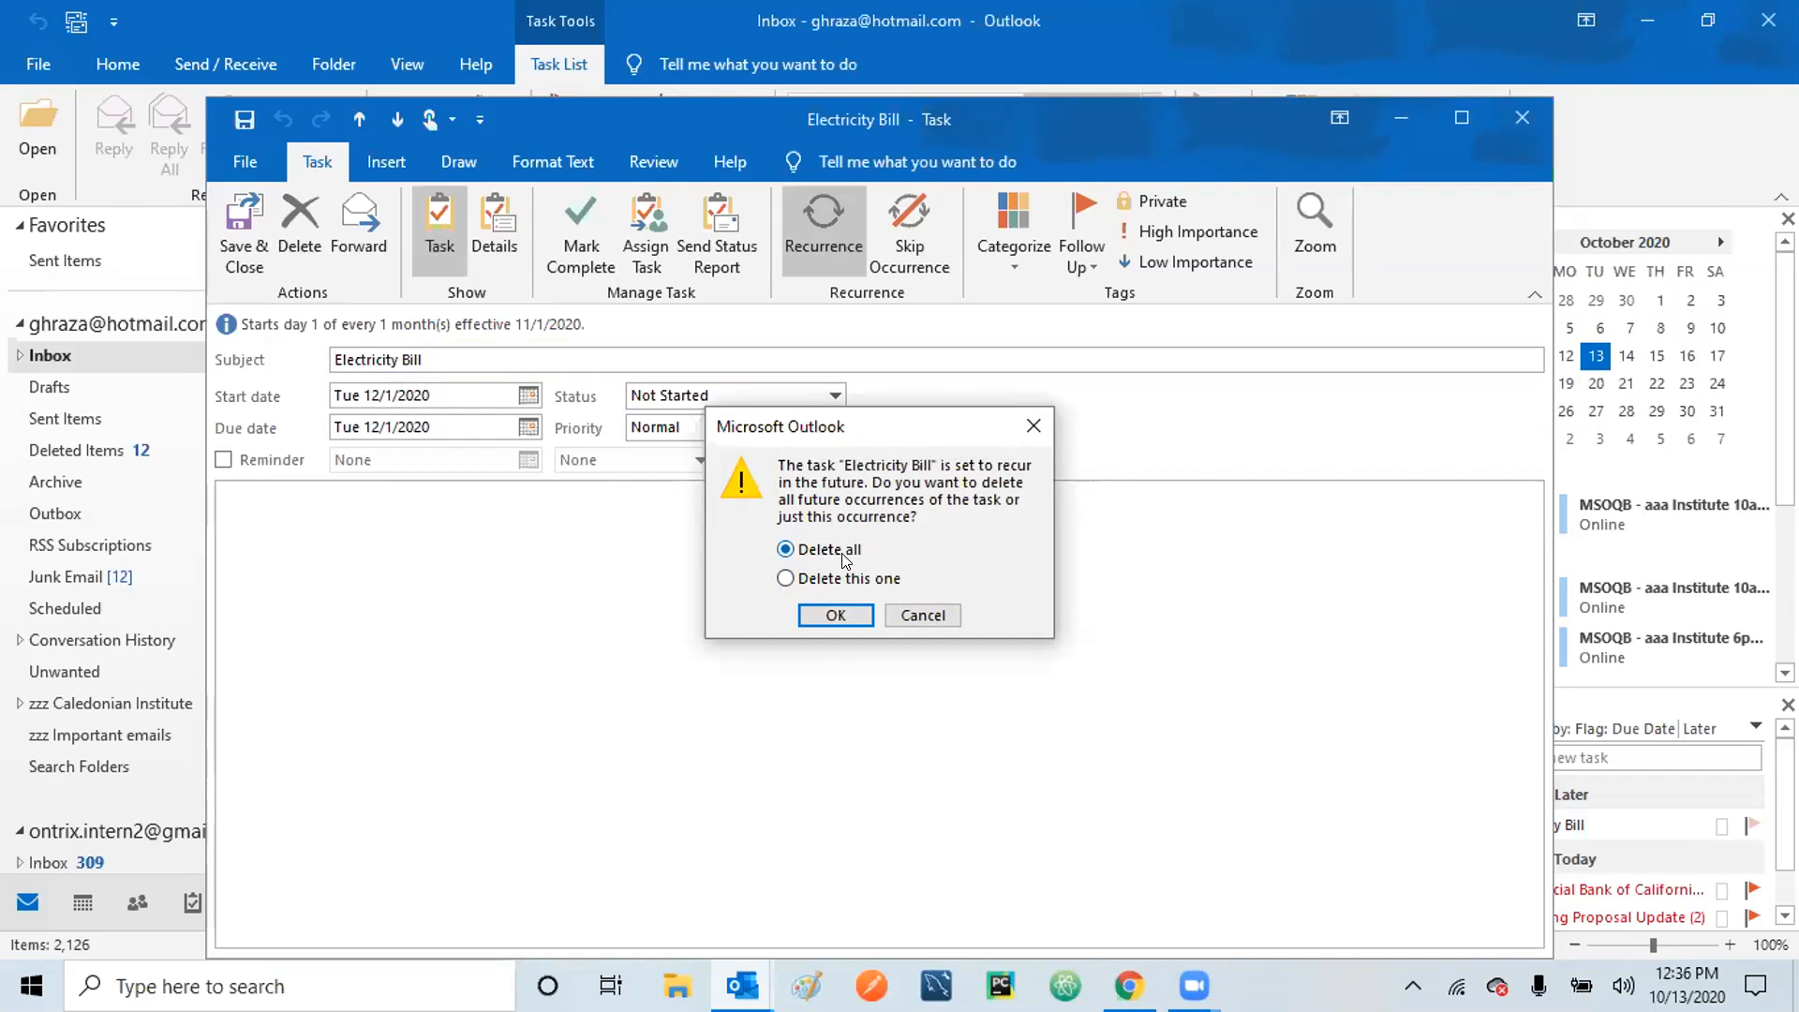
pyautogui.click(829, 619)
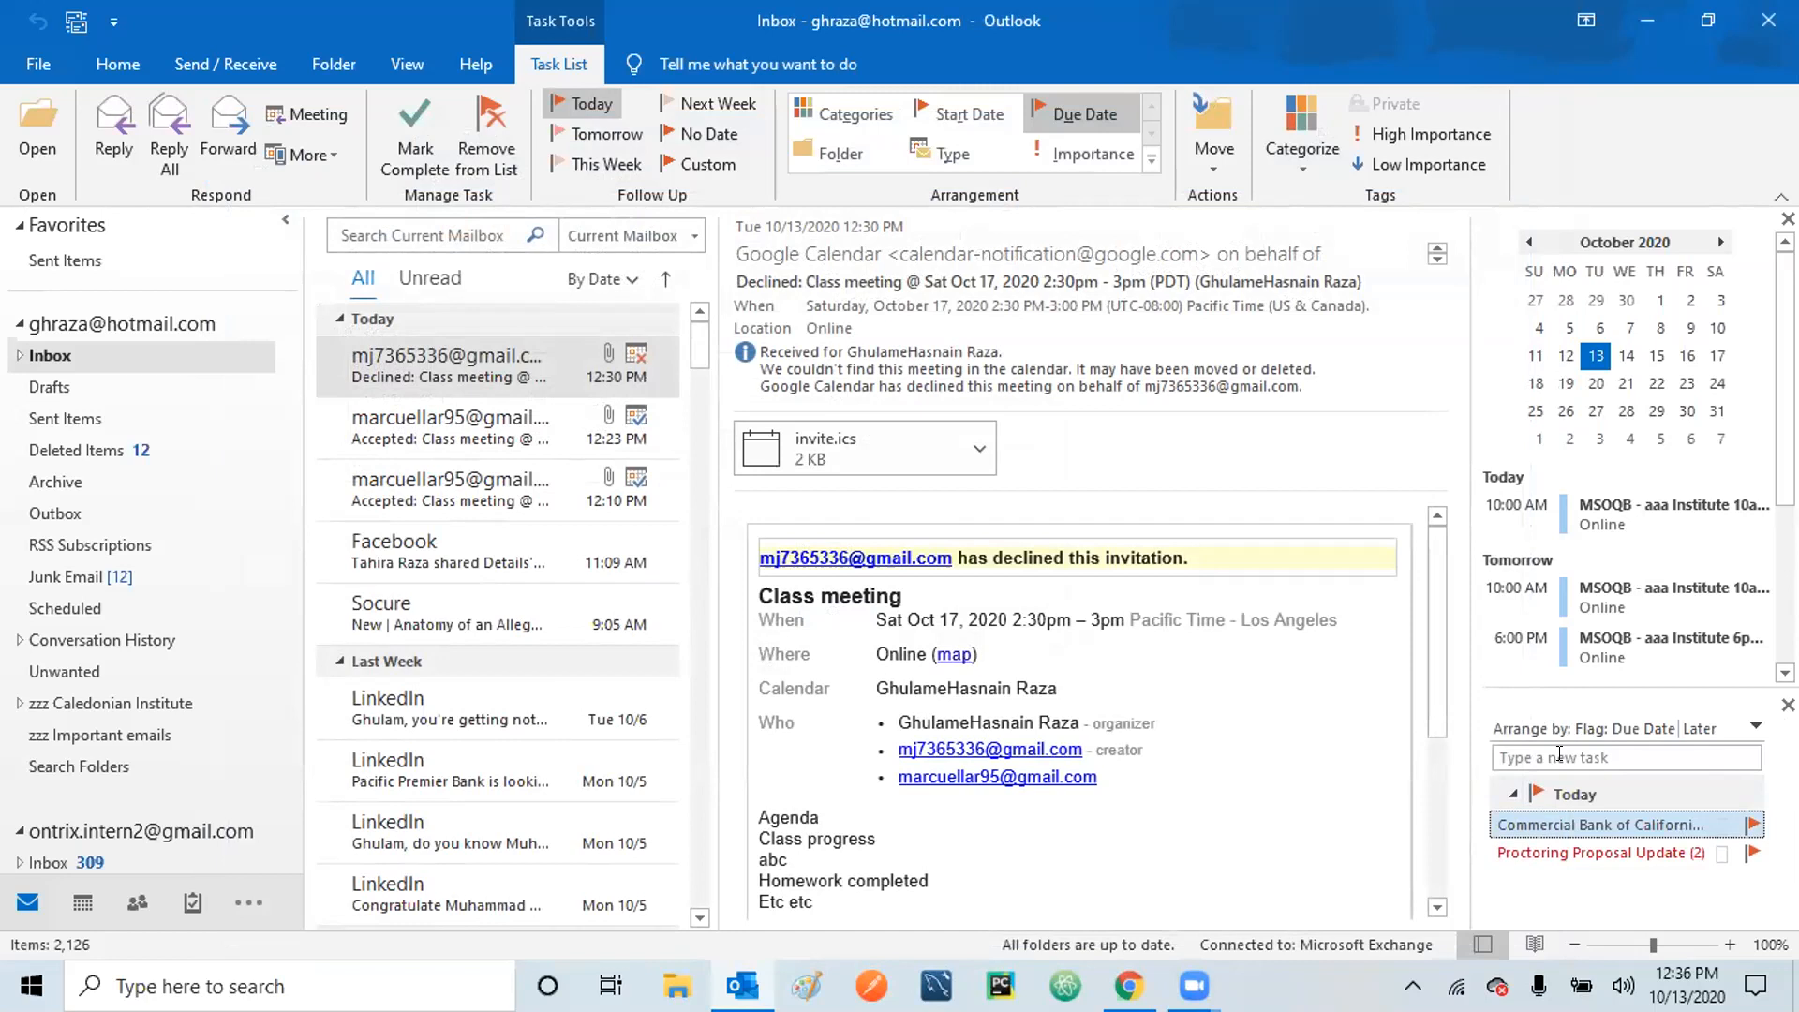
# Switch from Mail to the People view to show Contacts.
pyautogui.click(137, 903)
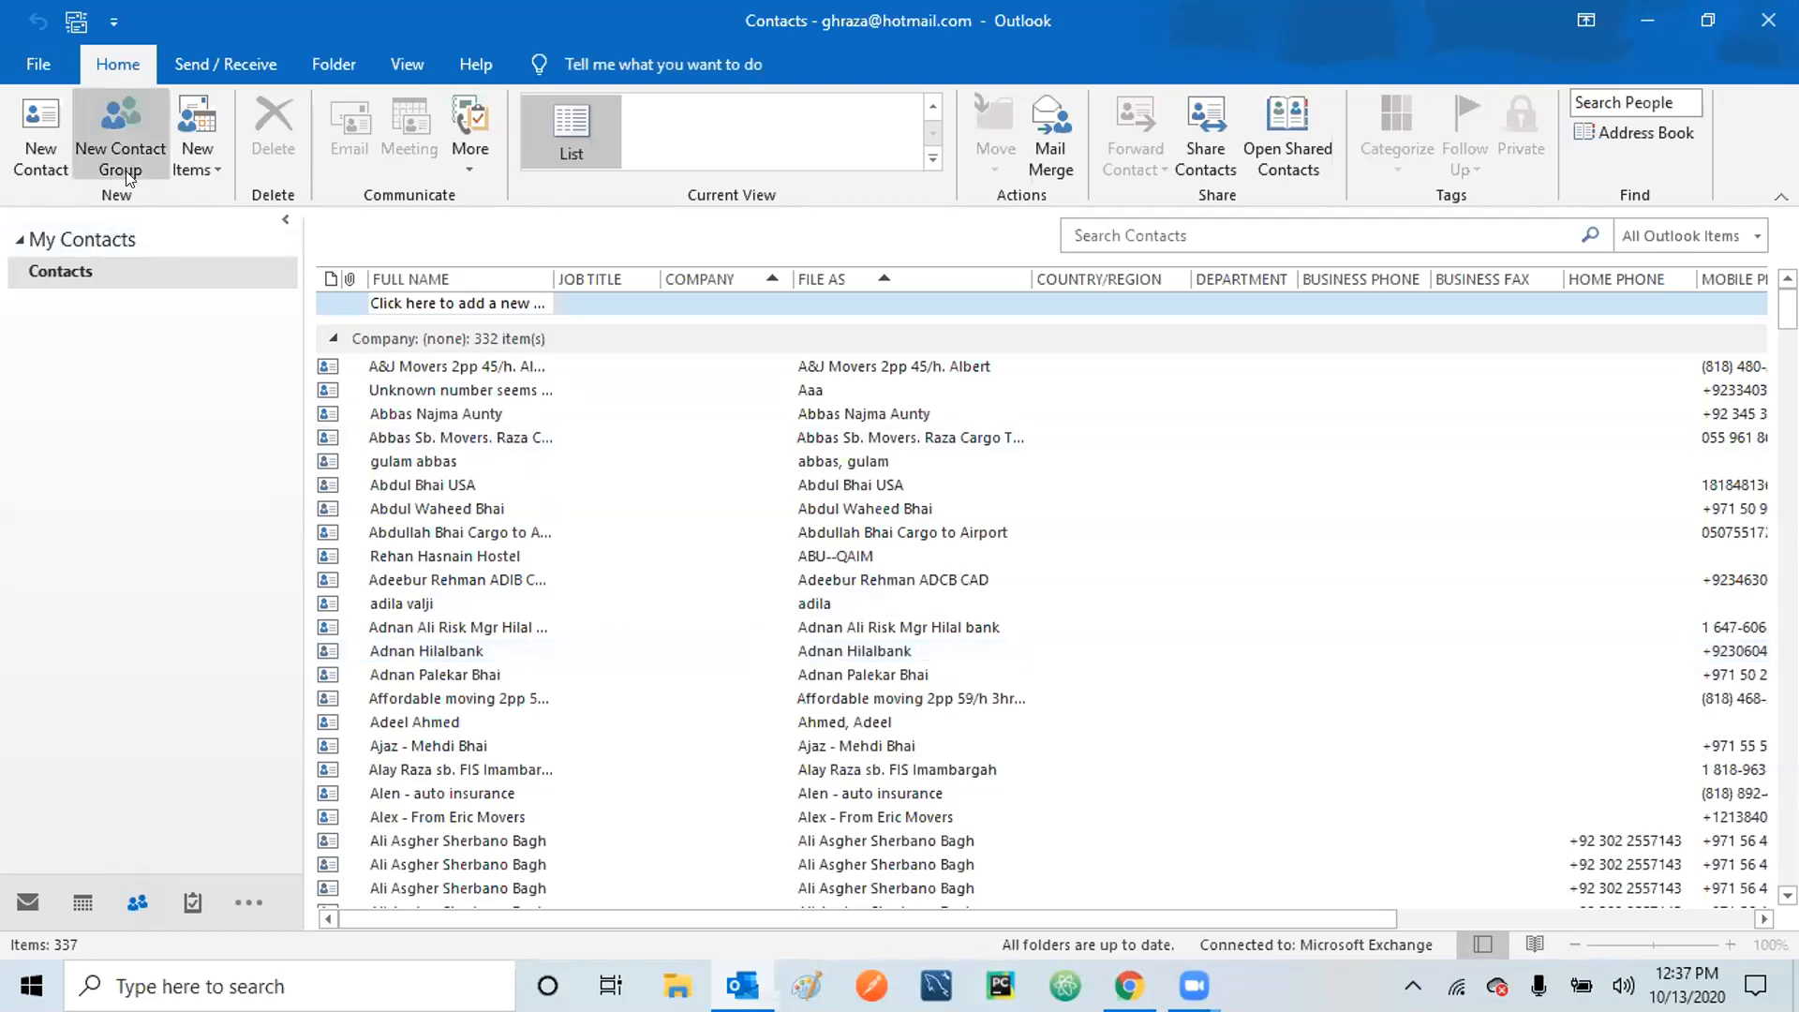
# Discard a blank new contact and name a new contact group 'Electric equipment supplier'.
pyautogui.click(49, 131)
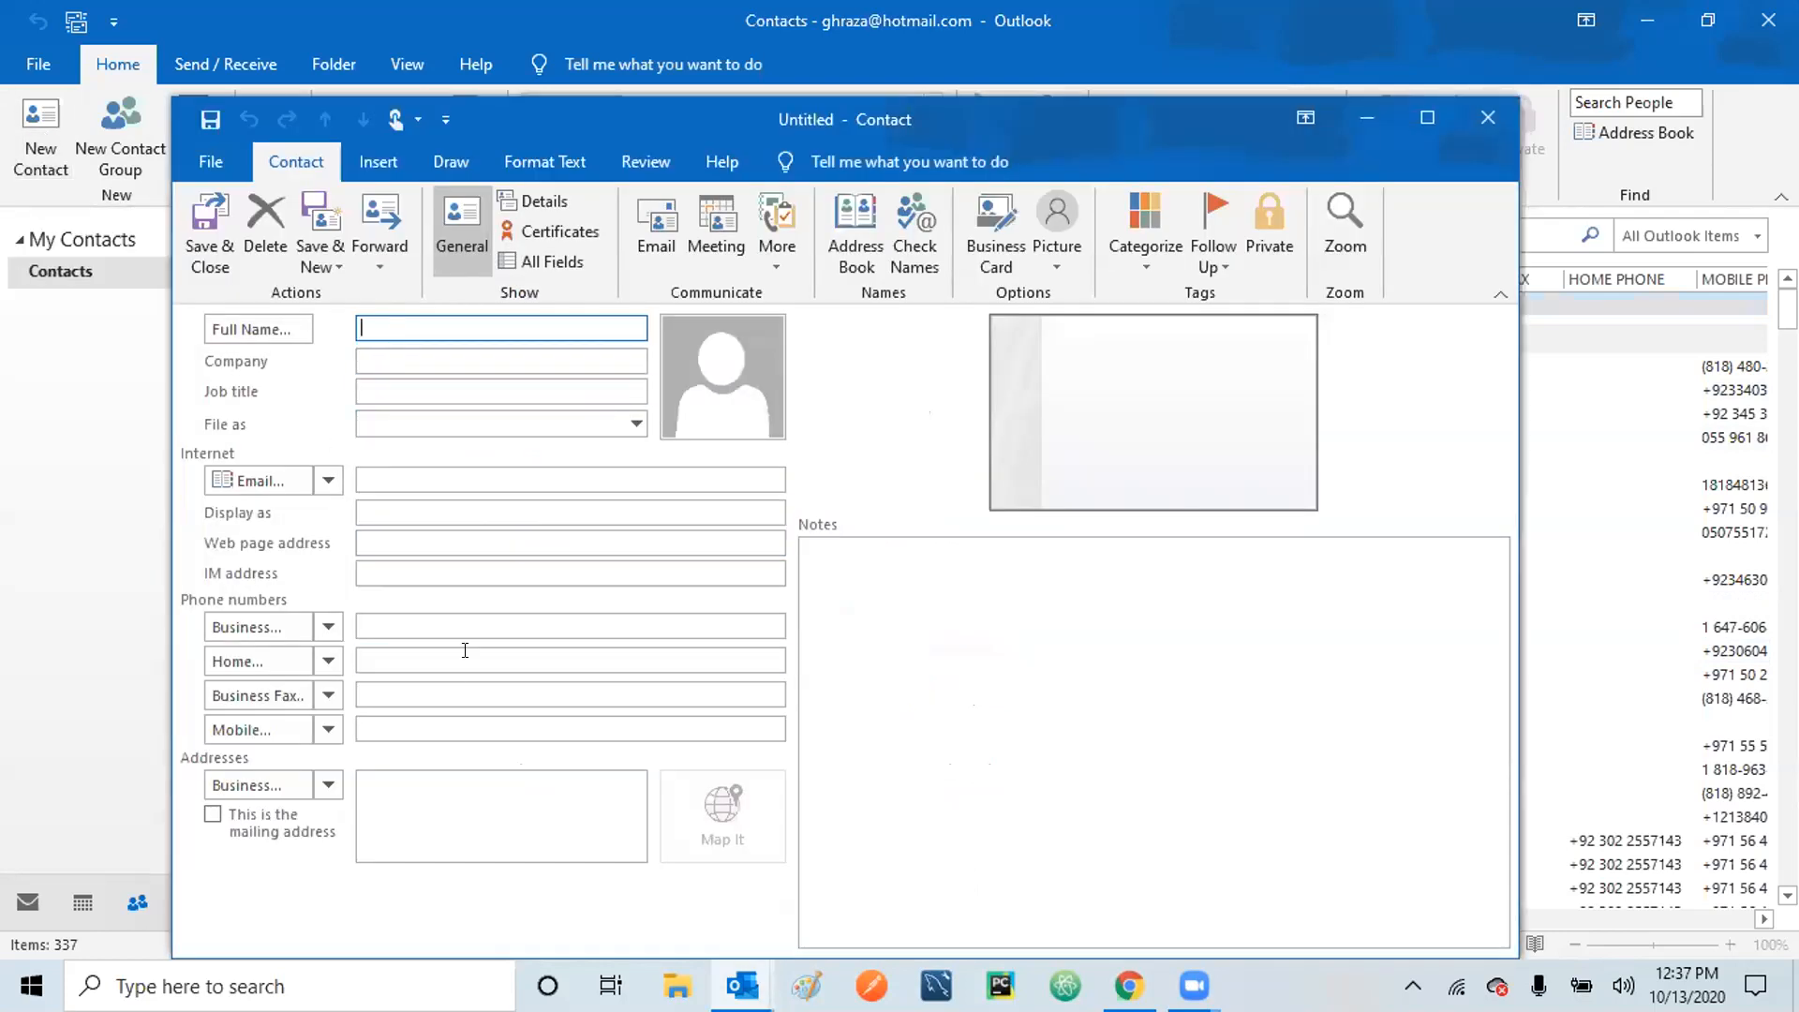
pyautogui.click(1490, 118)
pyautogui.click(116, 132)
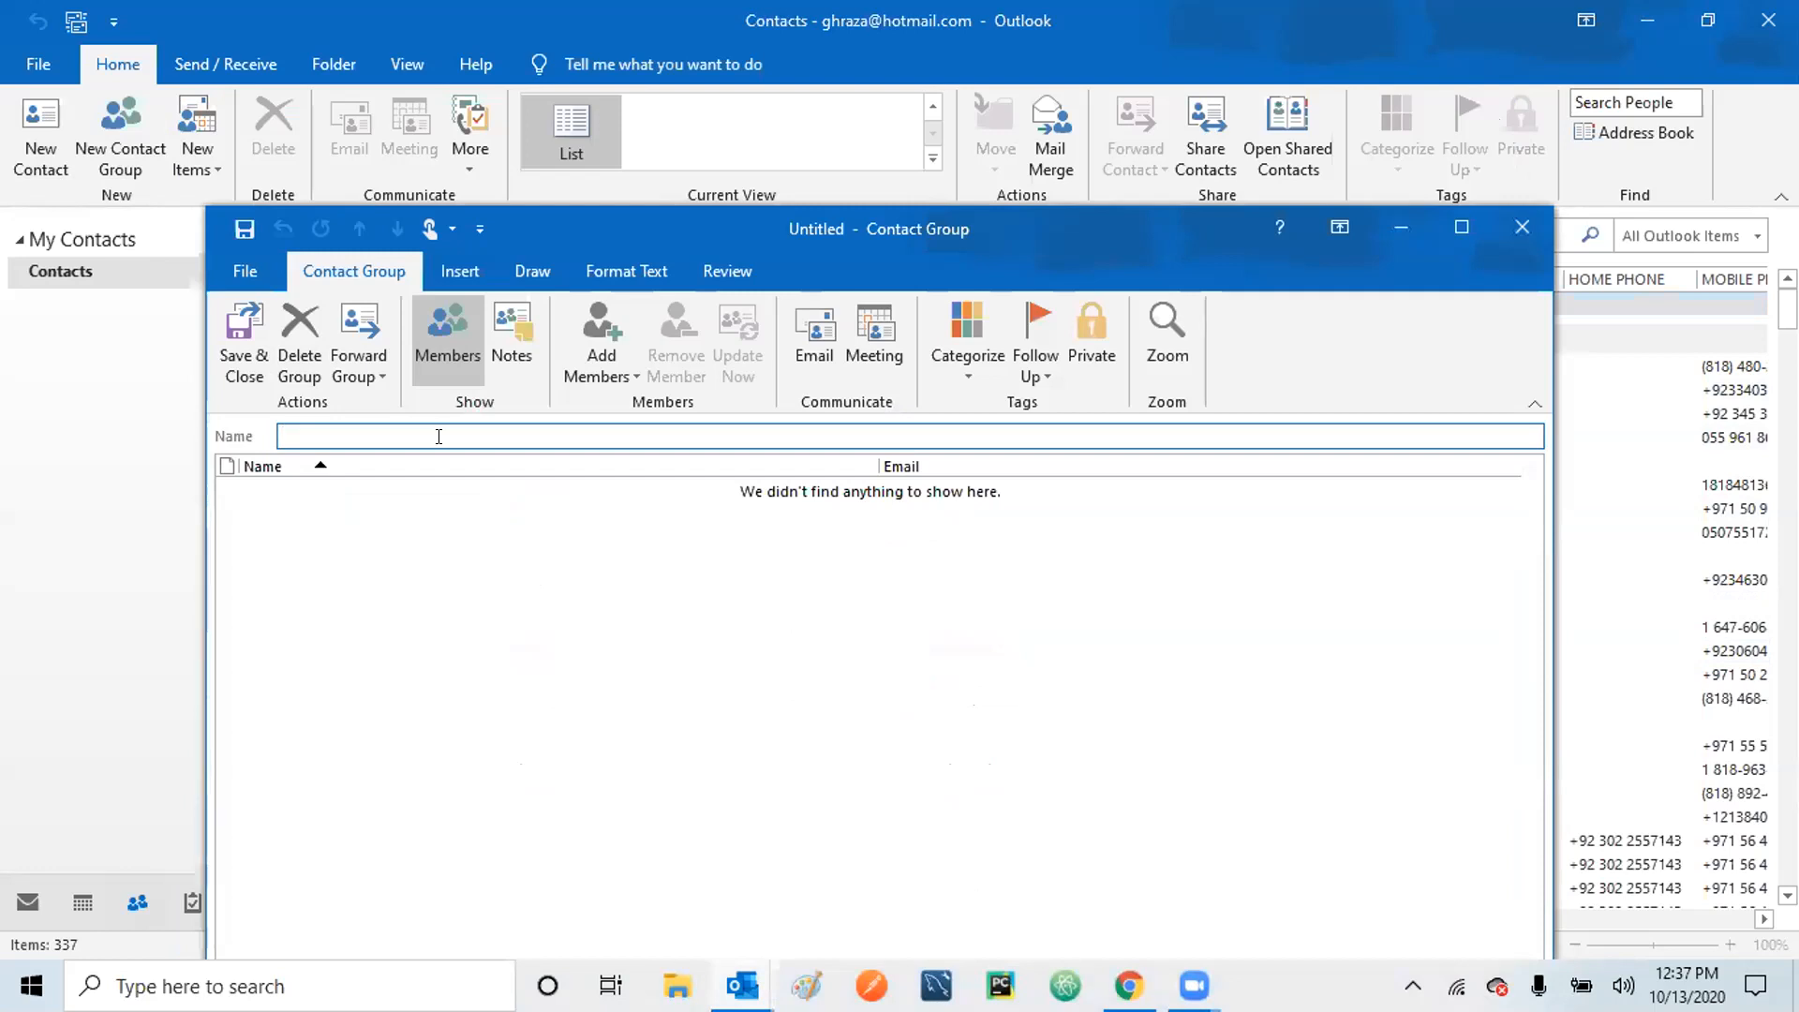
pyautogui.write('Electric equipment supplier')
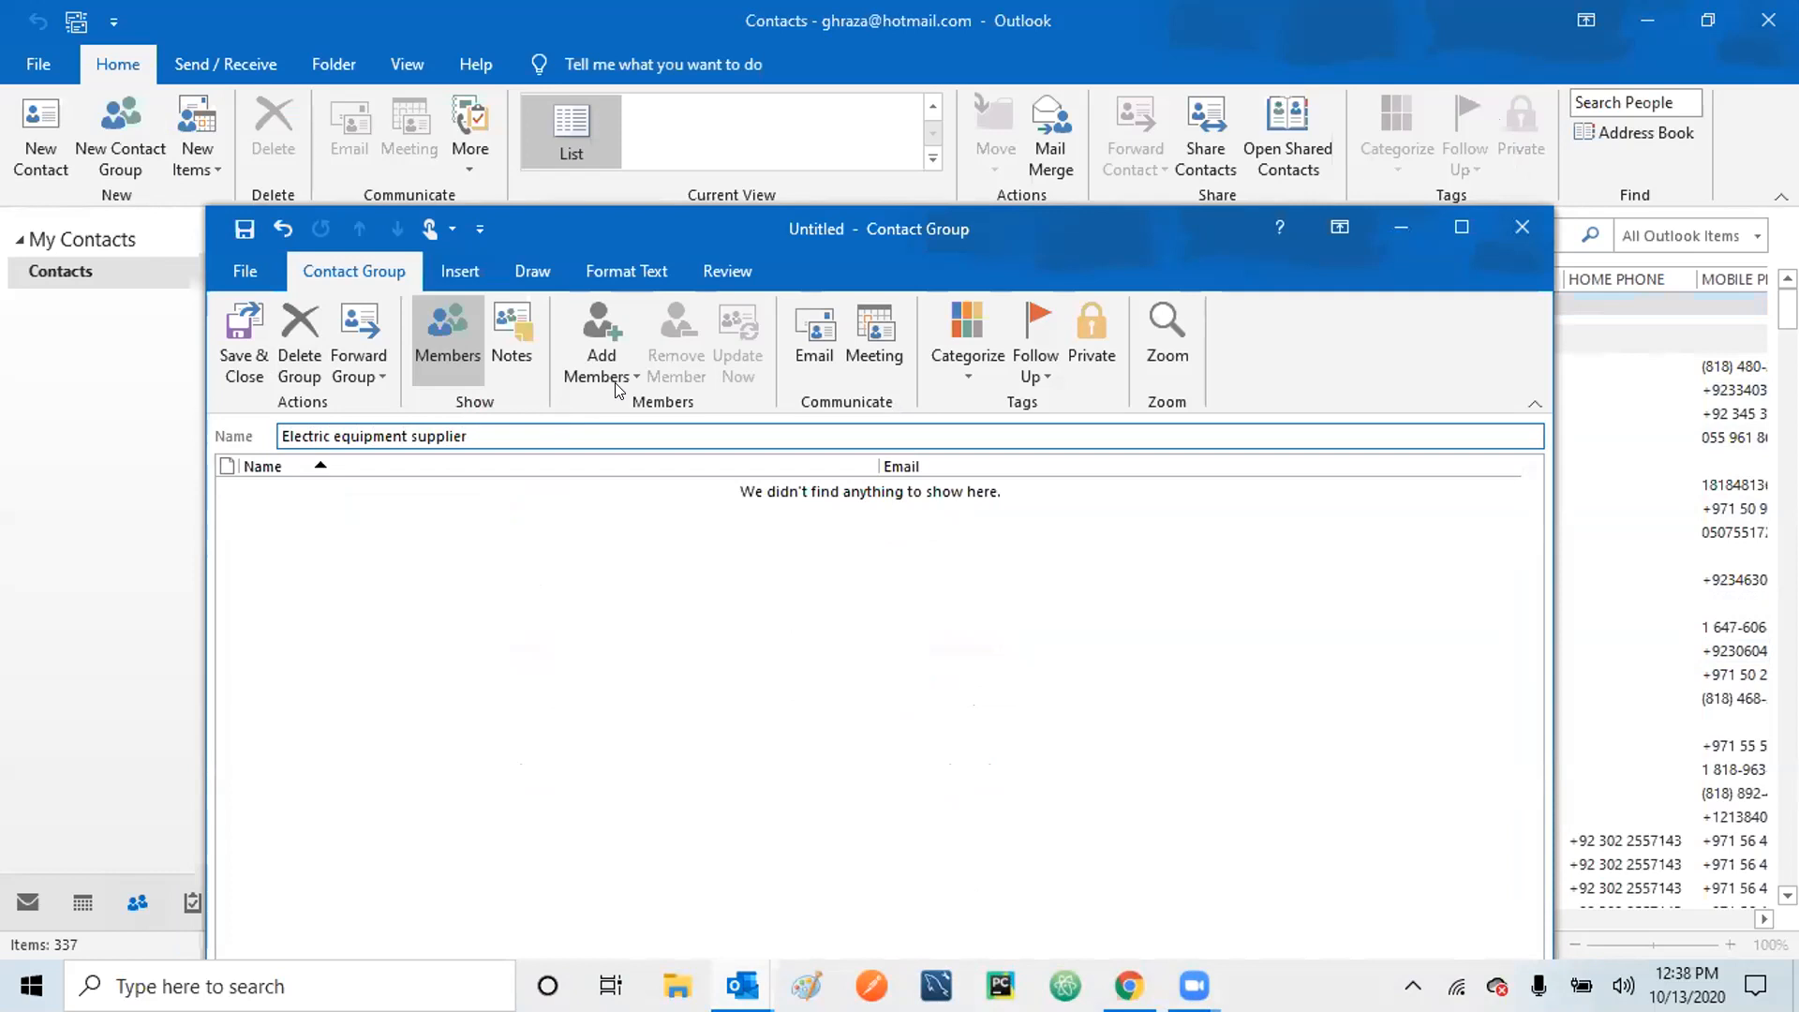
# Add three Outlook contacts as members of Electric equipment supplier, then save and close the group.
pyautogui.click(483, 559)
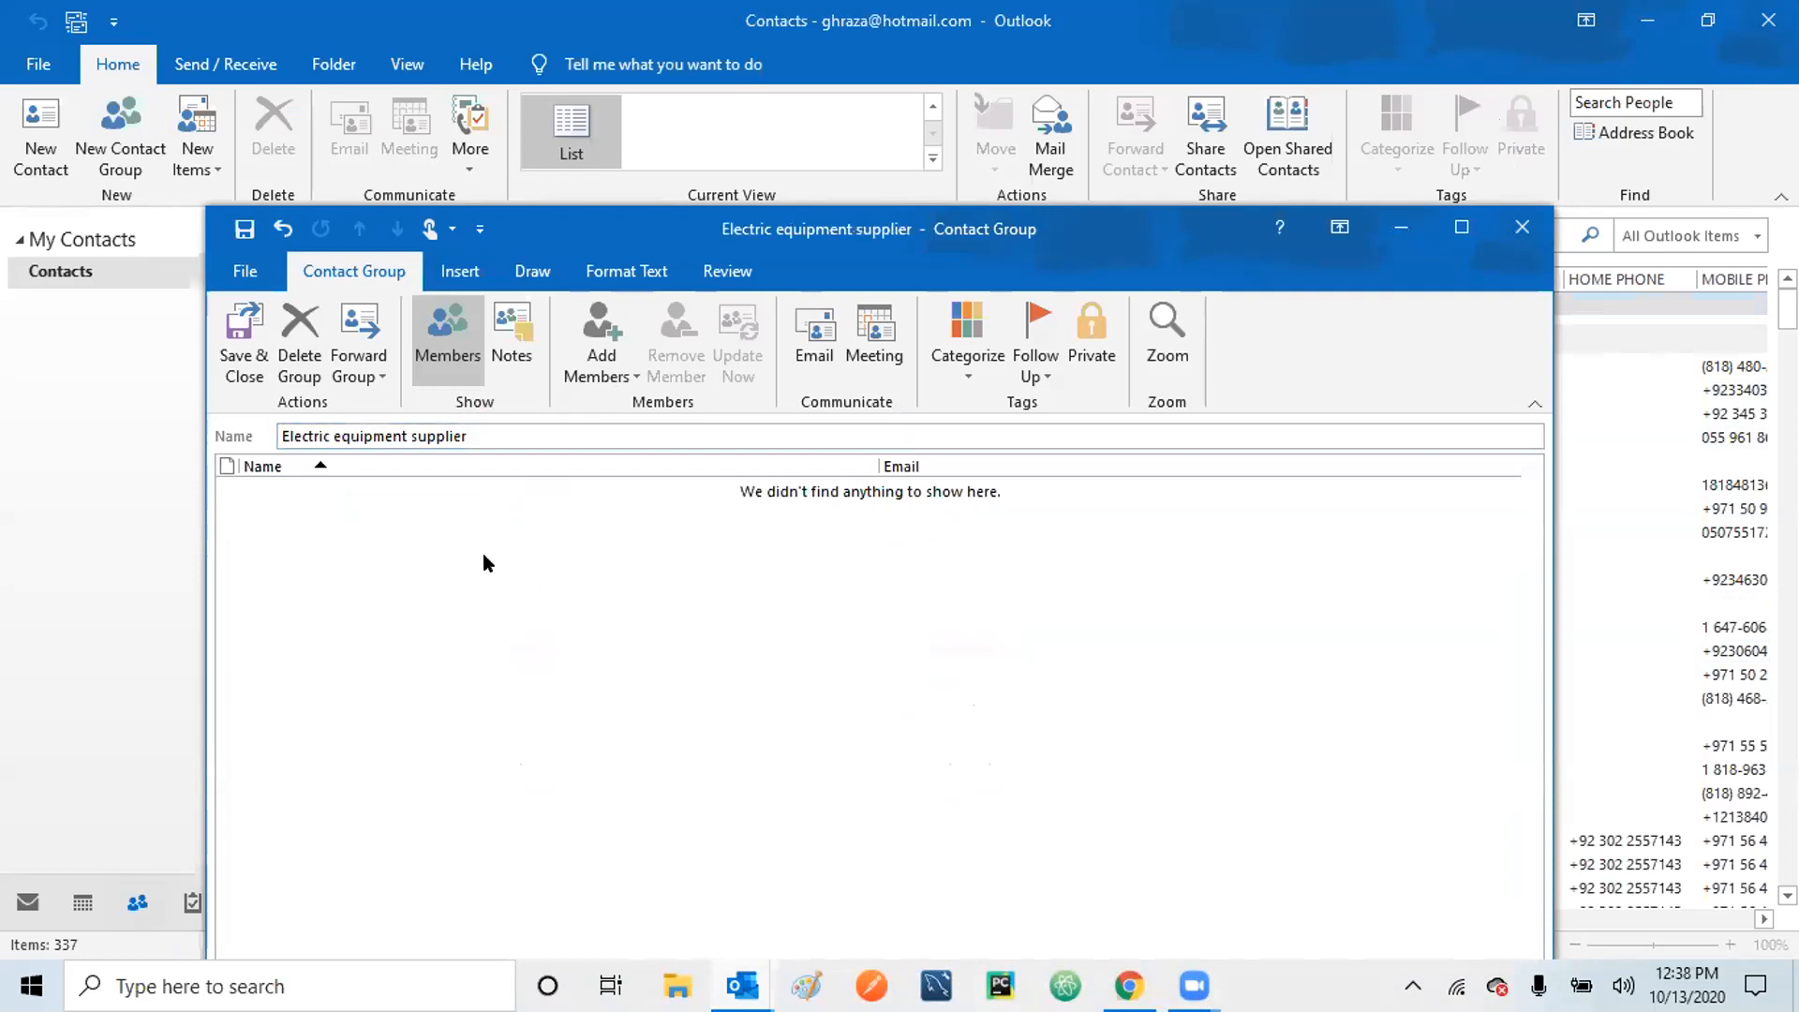
pyautogui.click(614, 370)
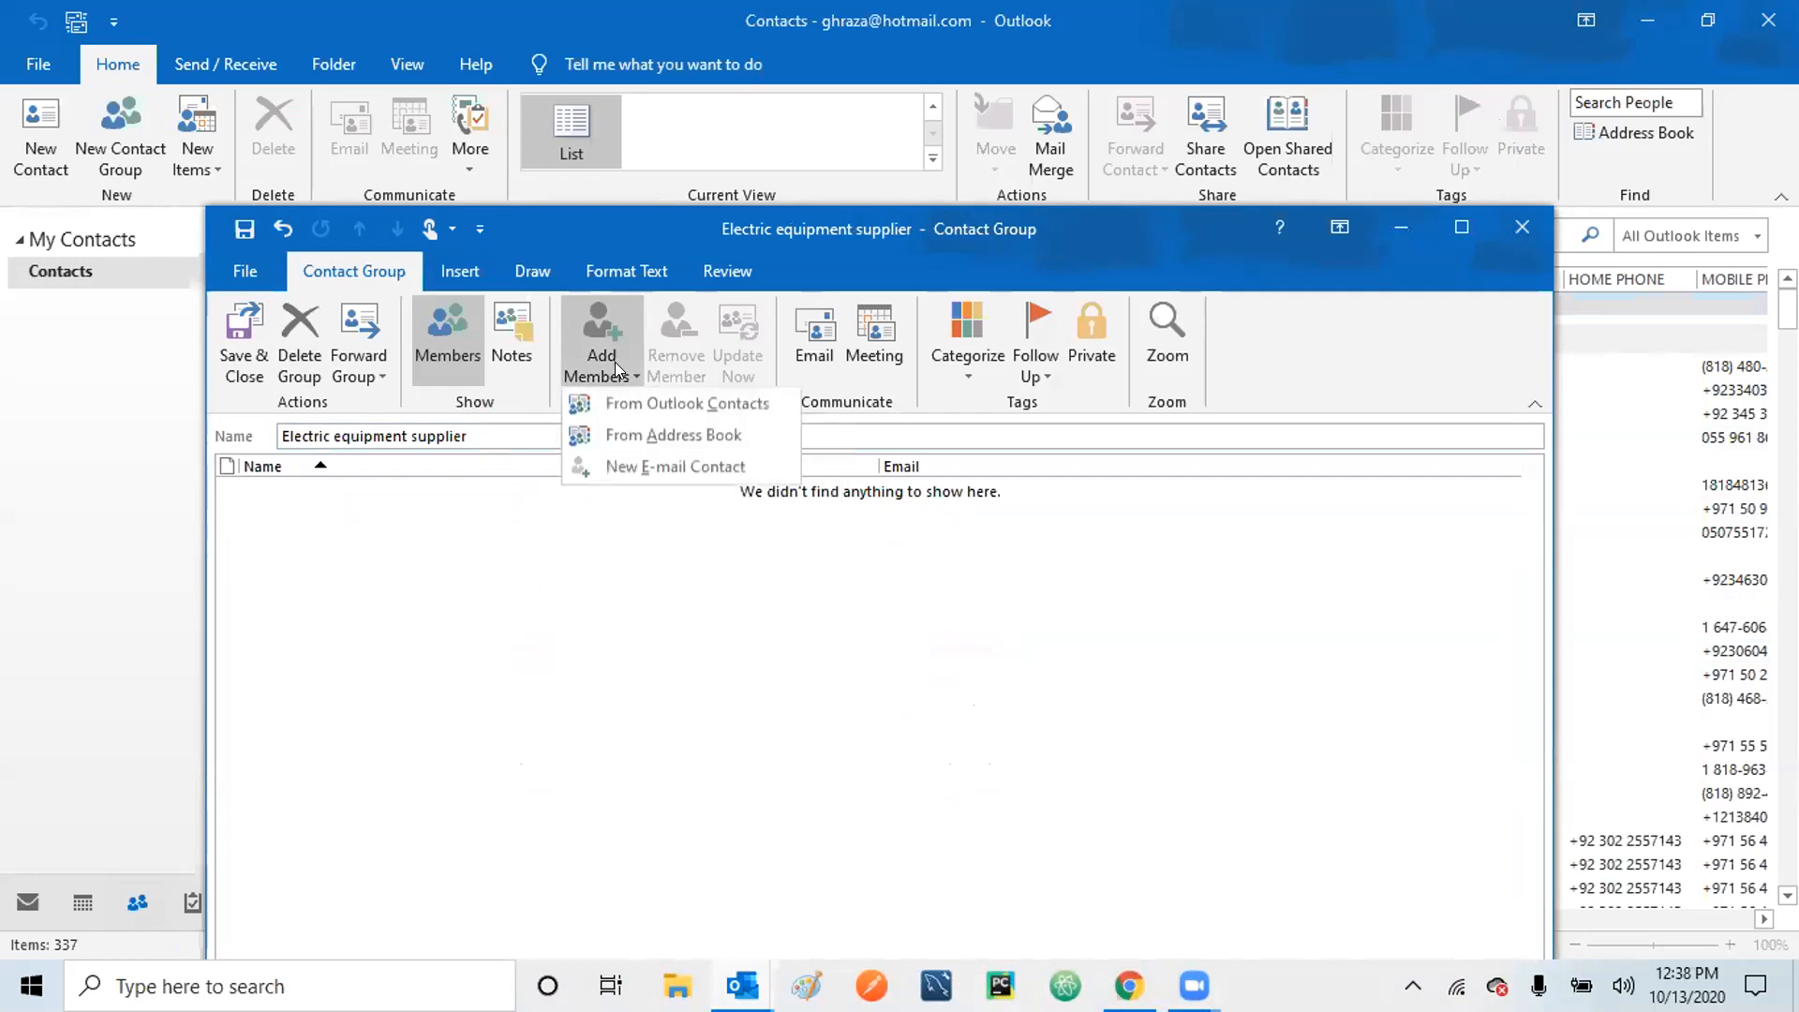
pyautogui.click(654, 405)
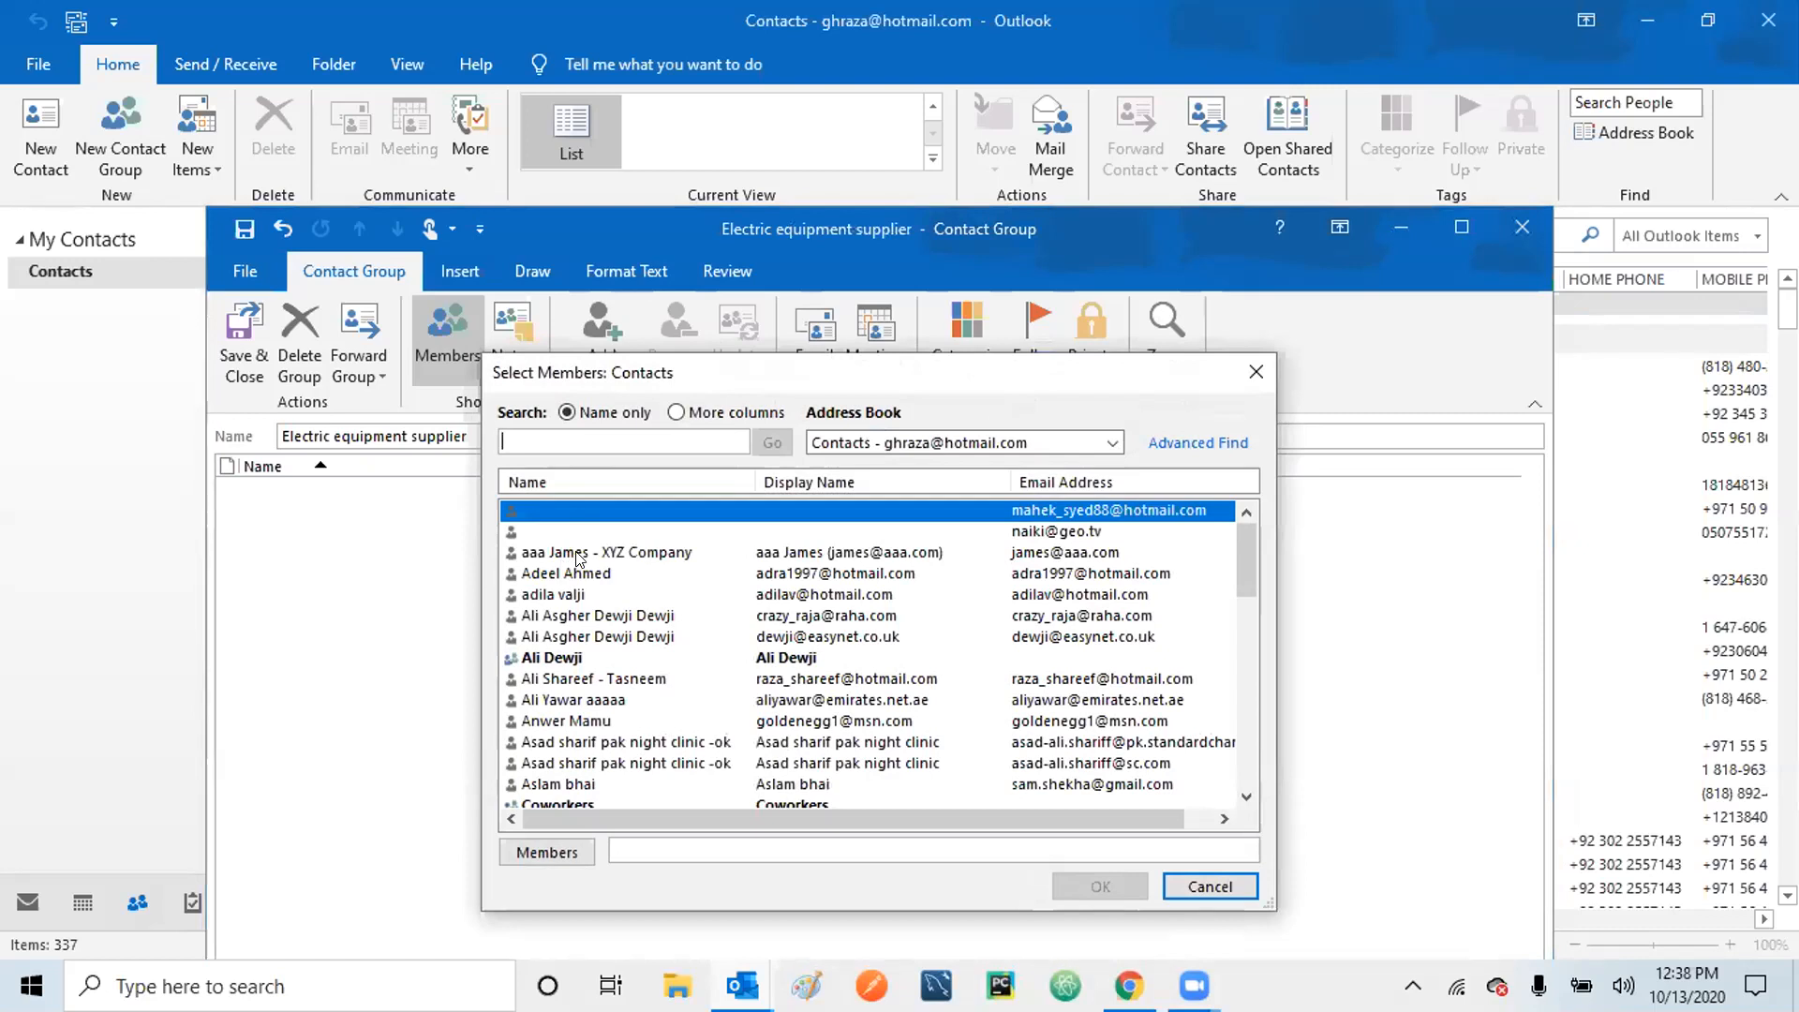
pyautogui.click(541, 575)
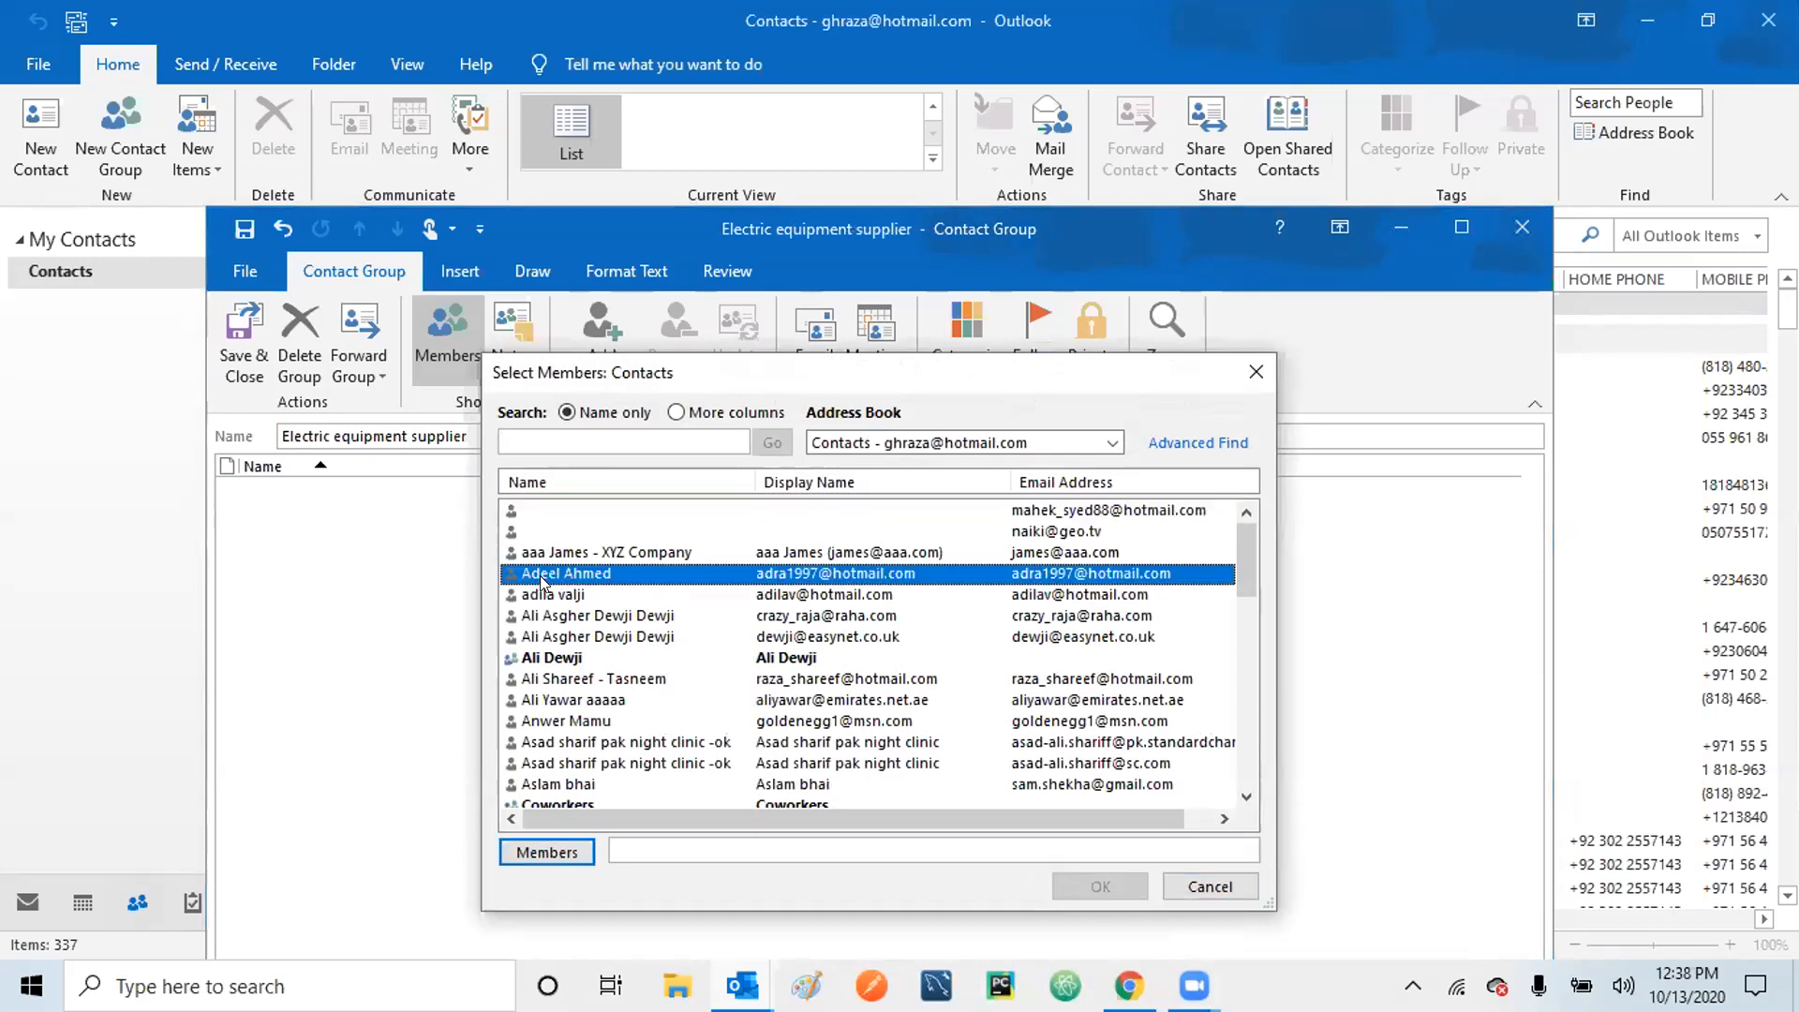
pyautogui.click(552, 853)
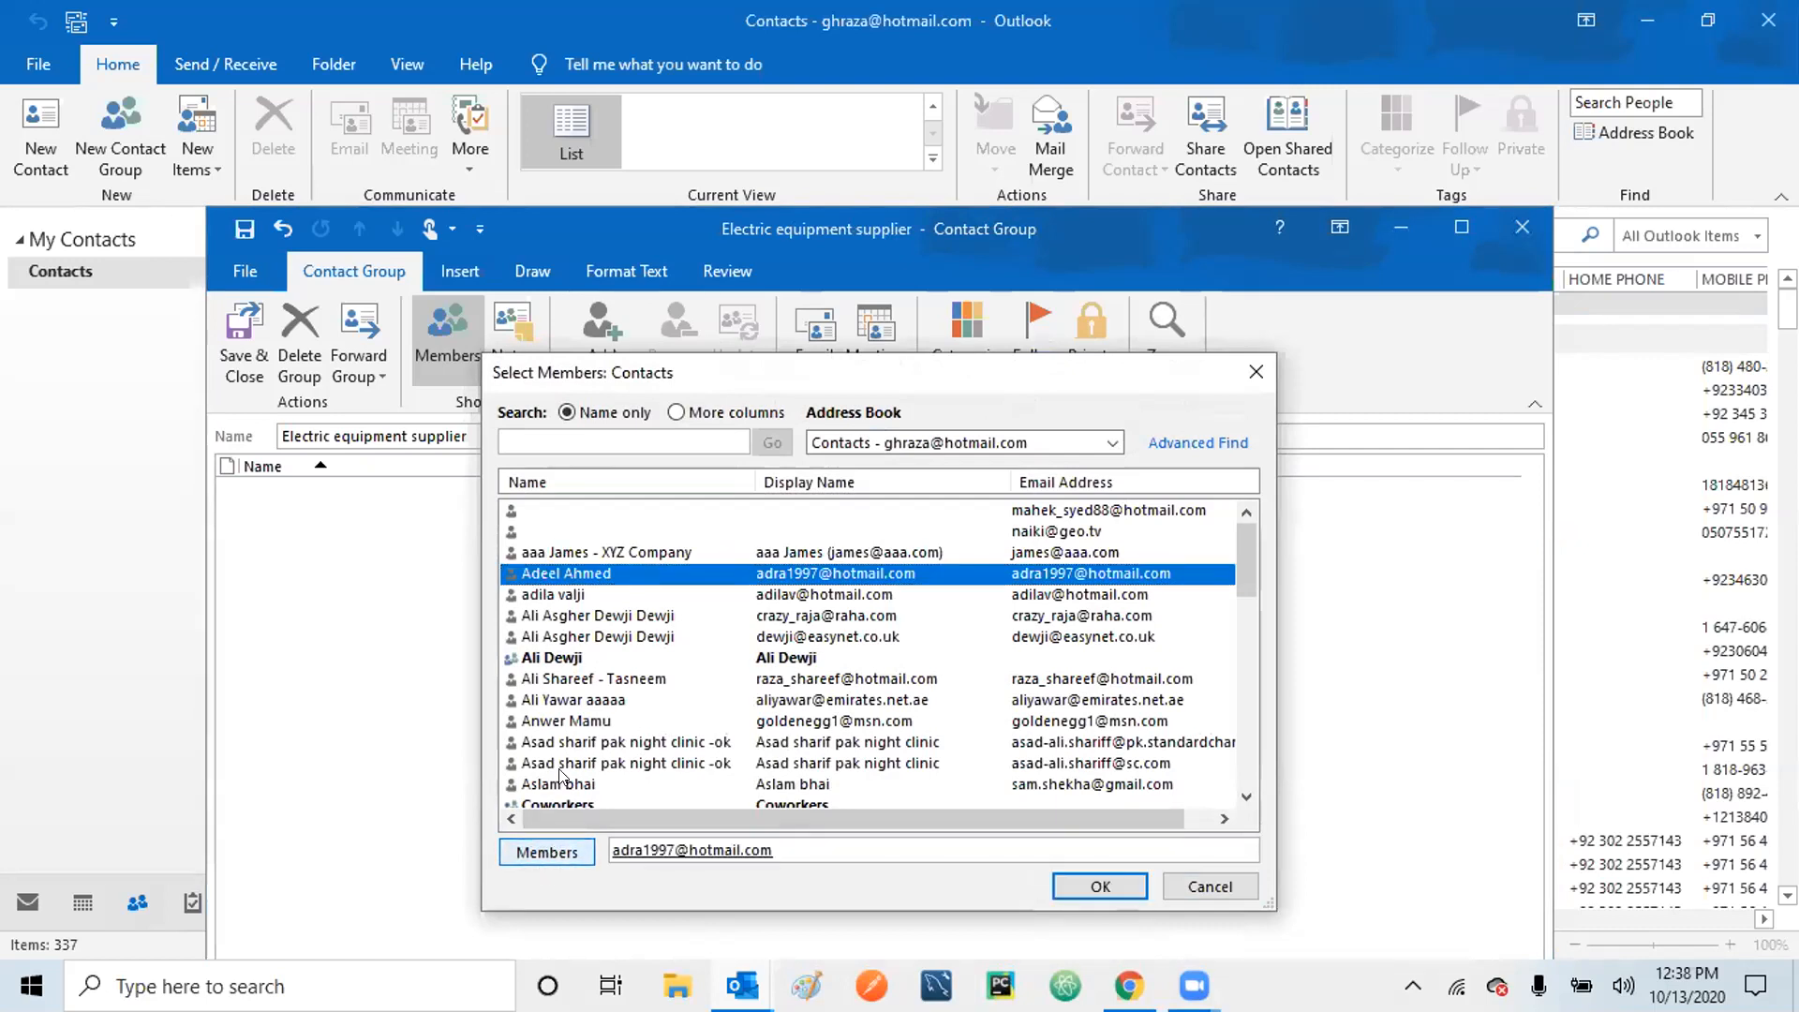
pyautogui.click(560, 659)
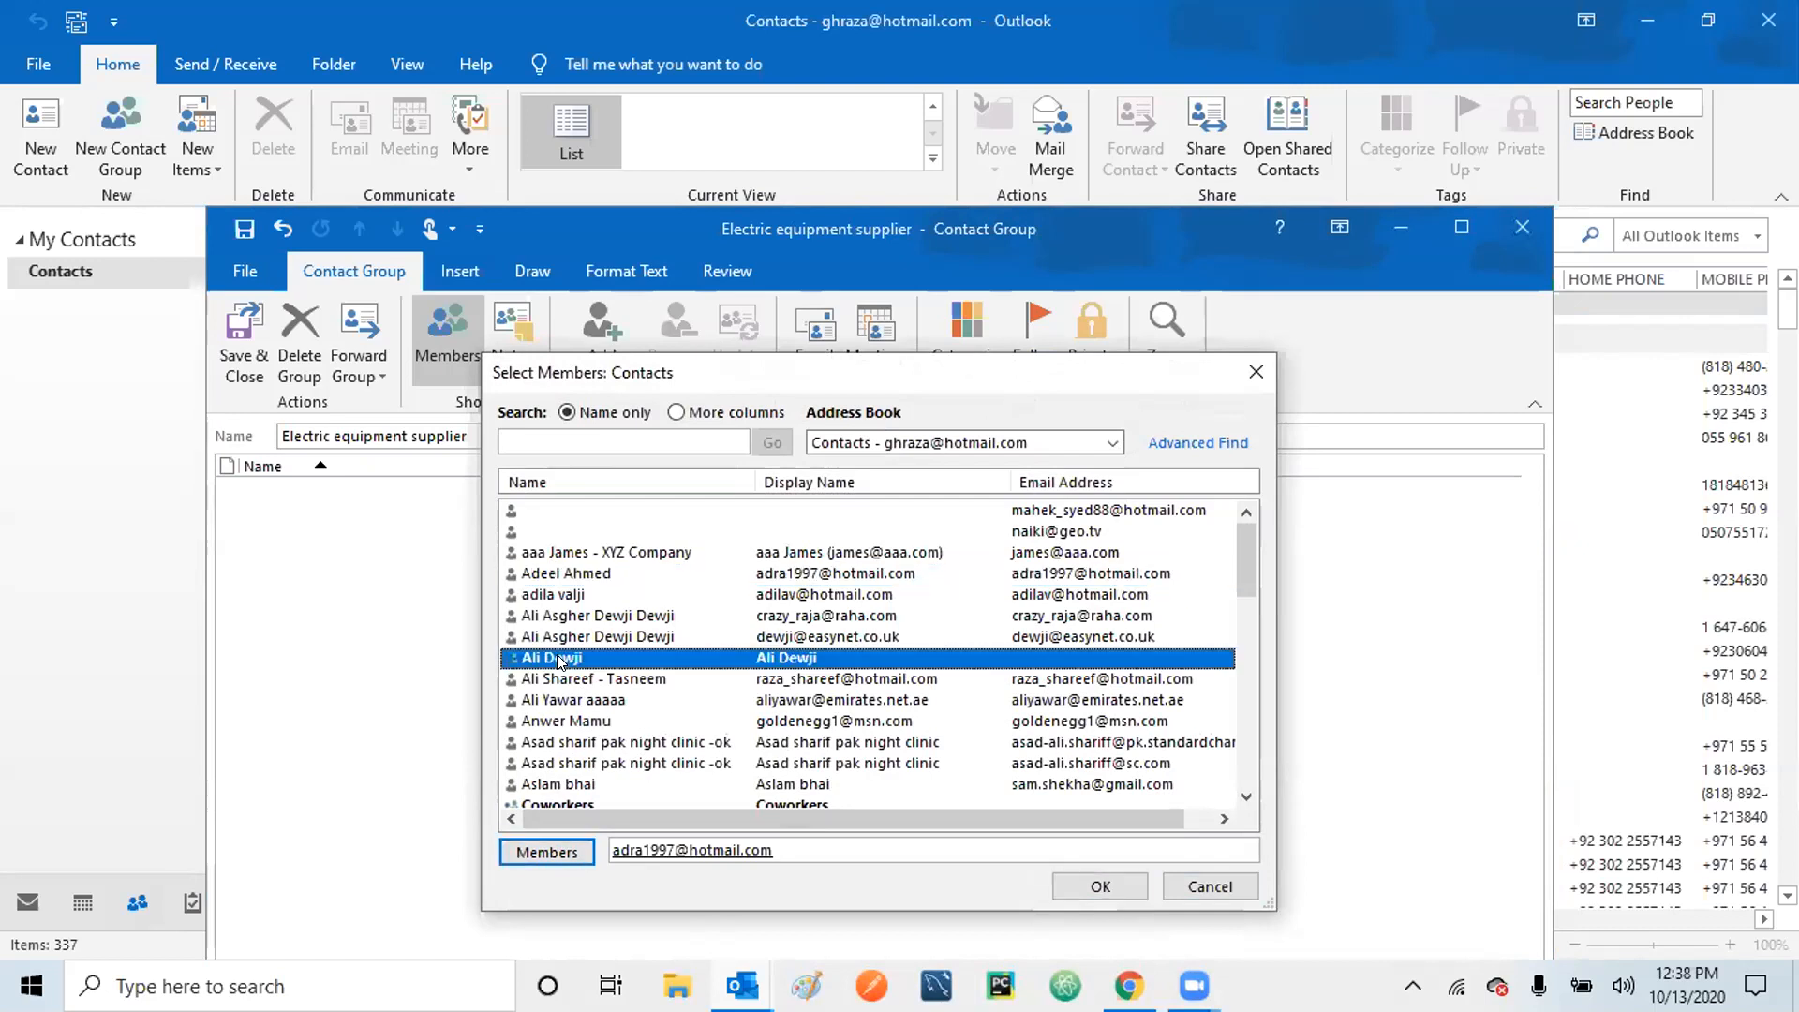
pyautogui.click(559, 853)
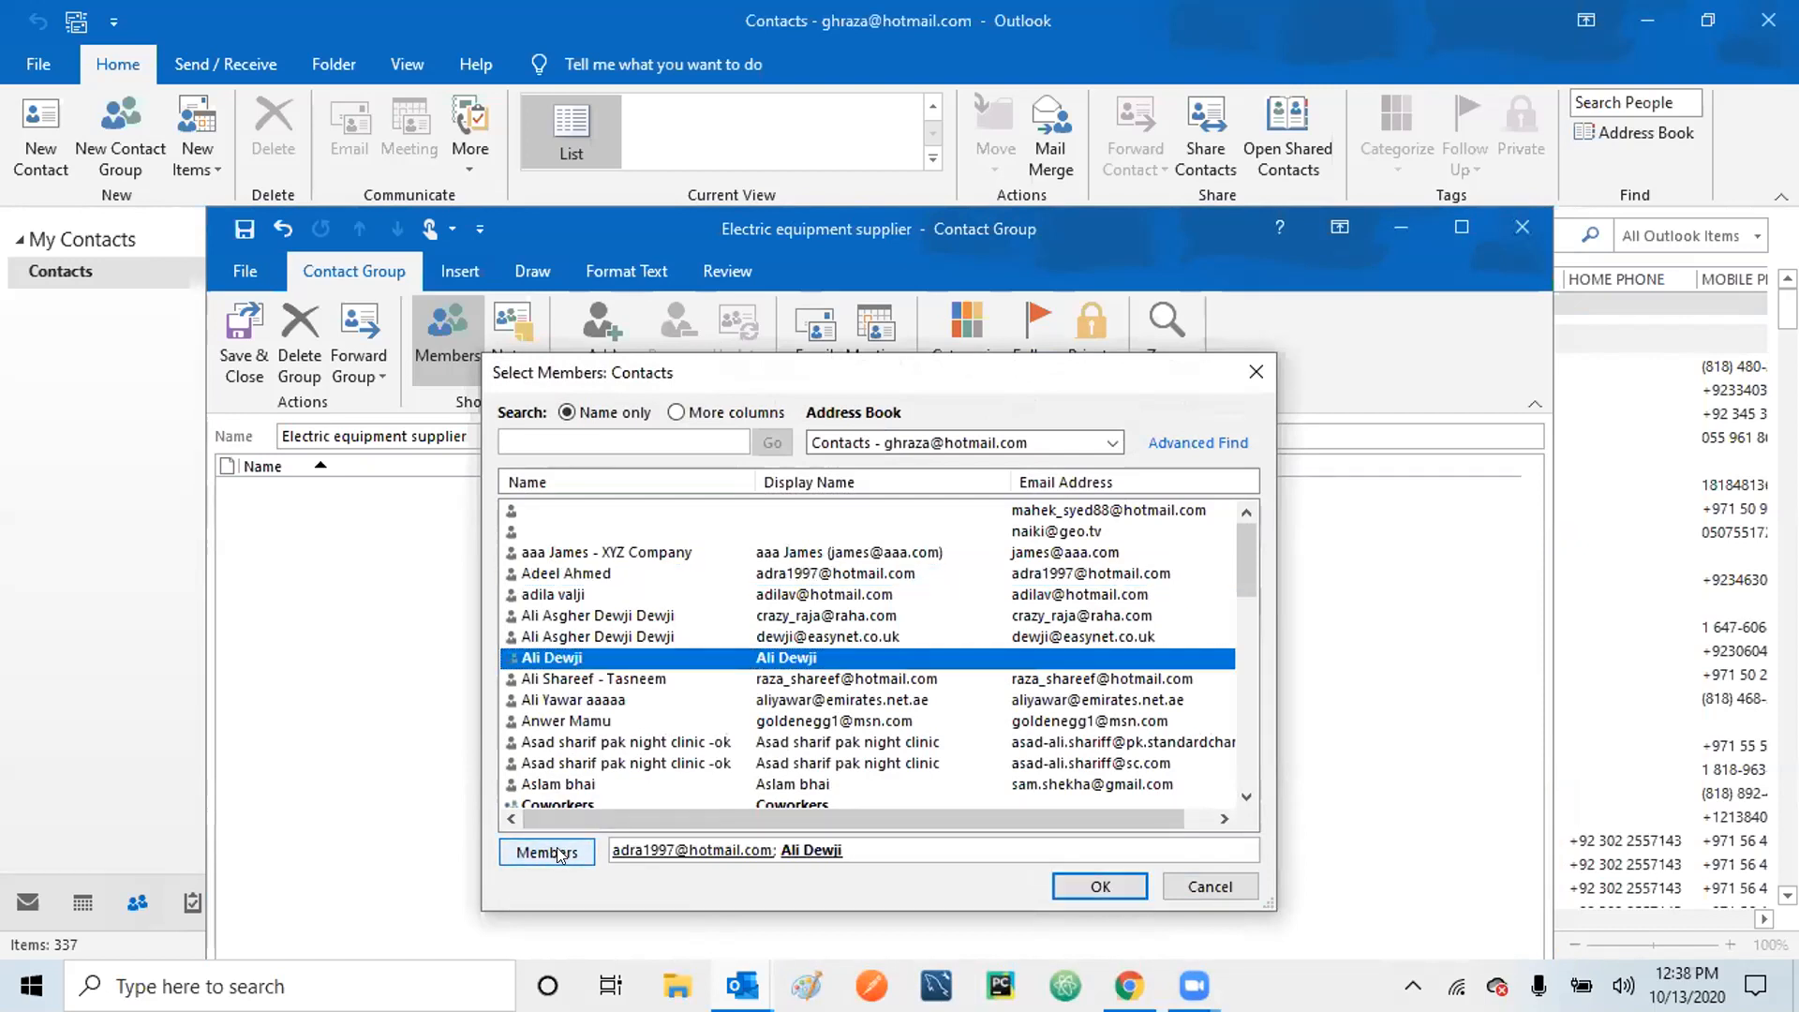
pyautogui.click(562, 787)
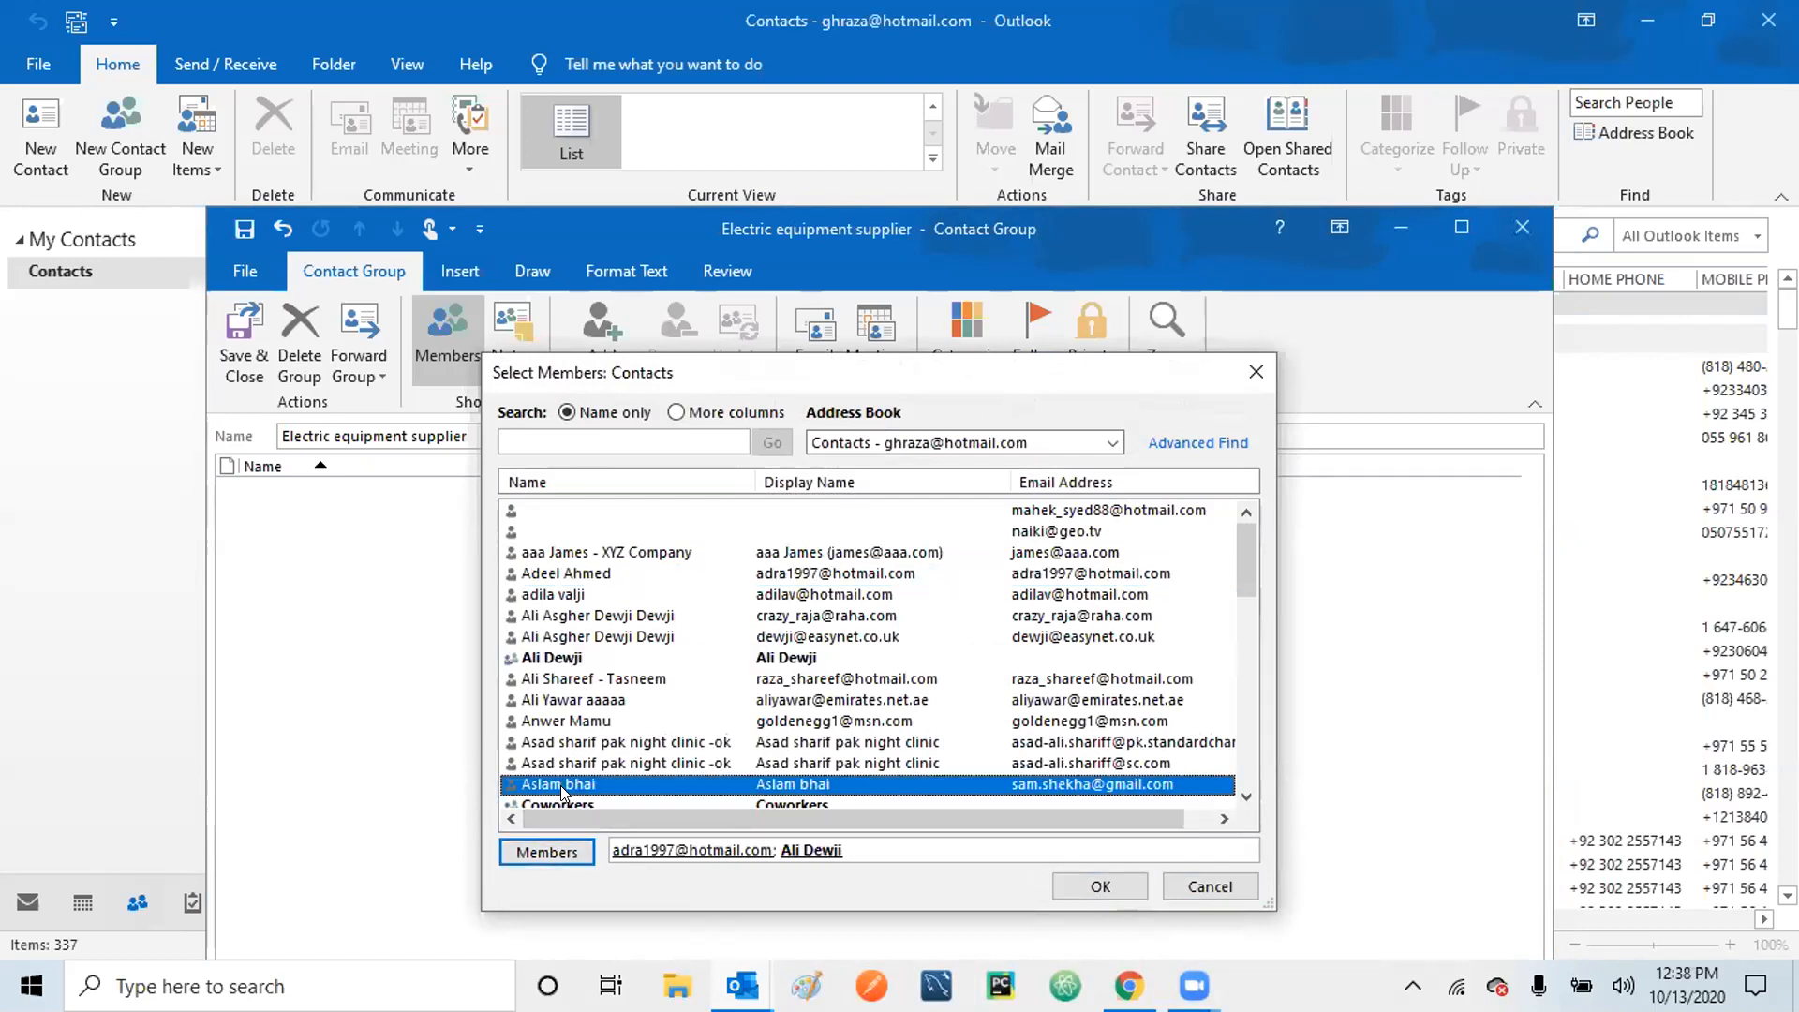
pyautogui.click(562, 853)
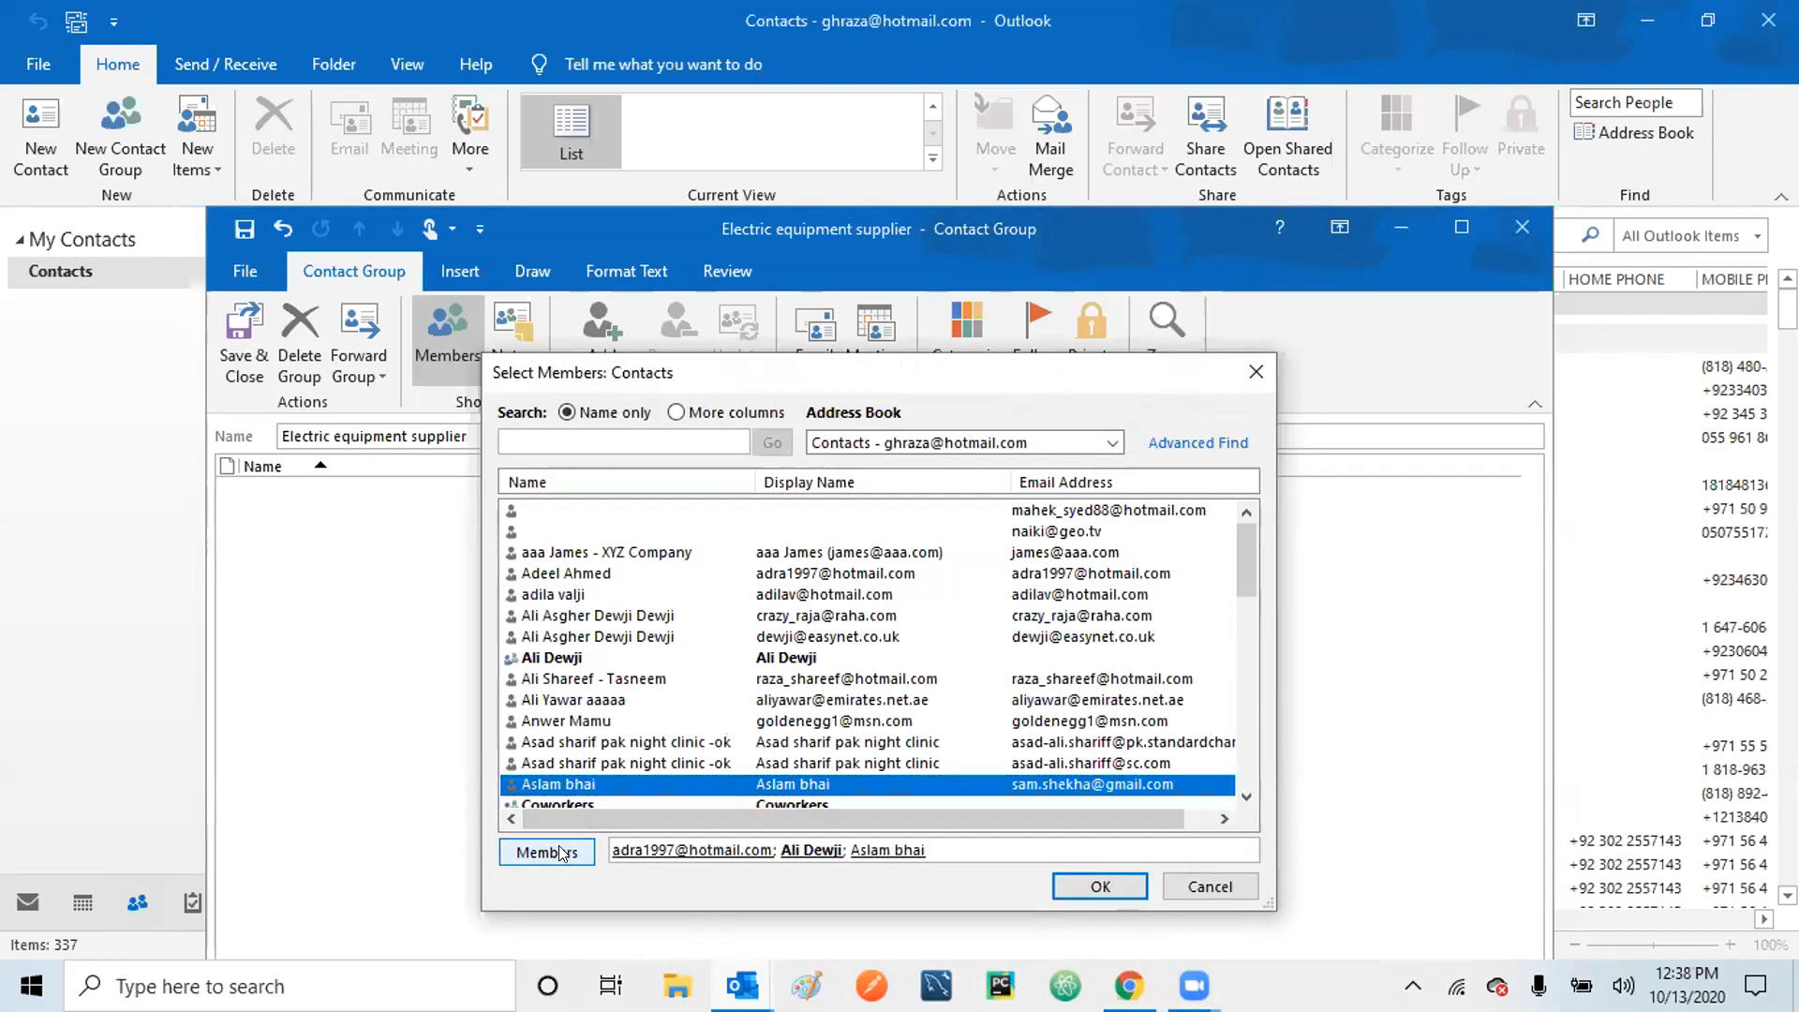
pyautogui.click(1087, 885)
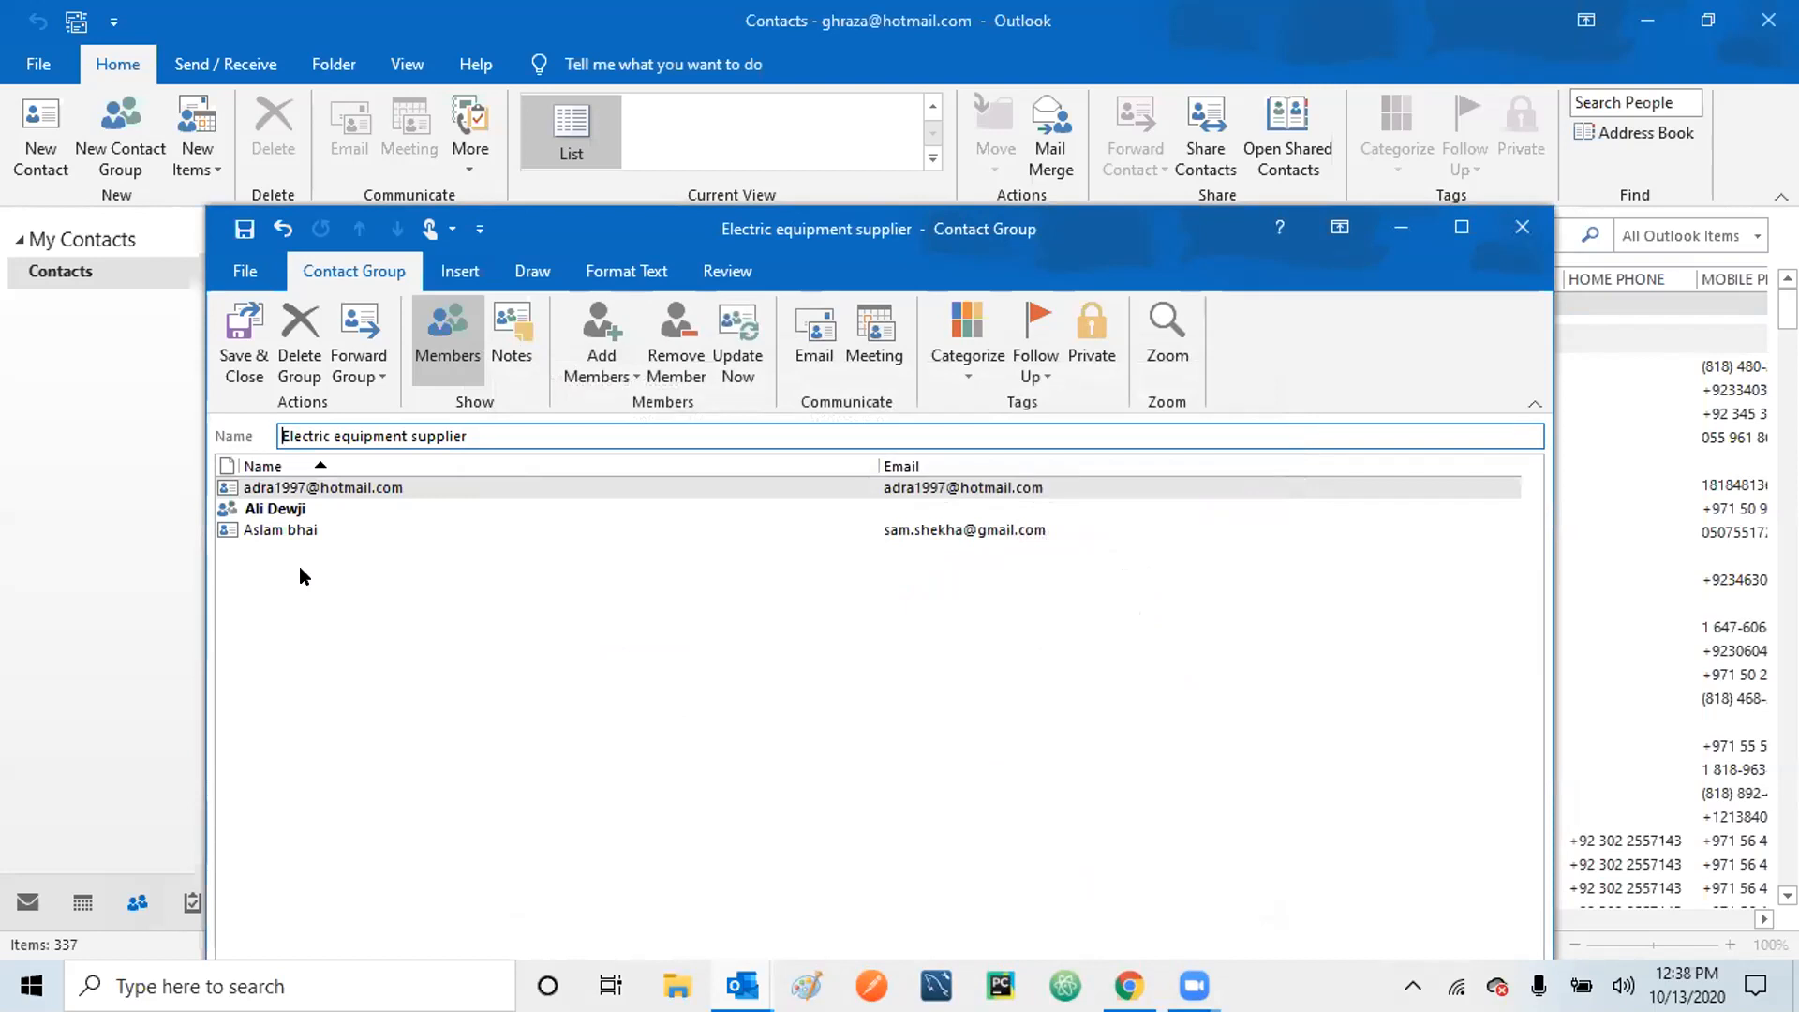
pyautogui.click(239, 336)
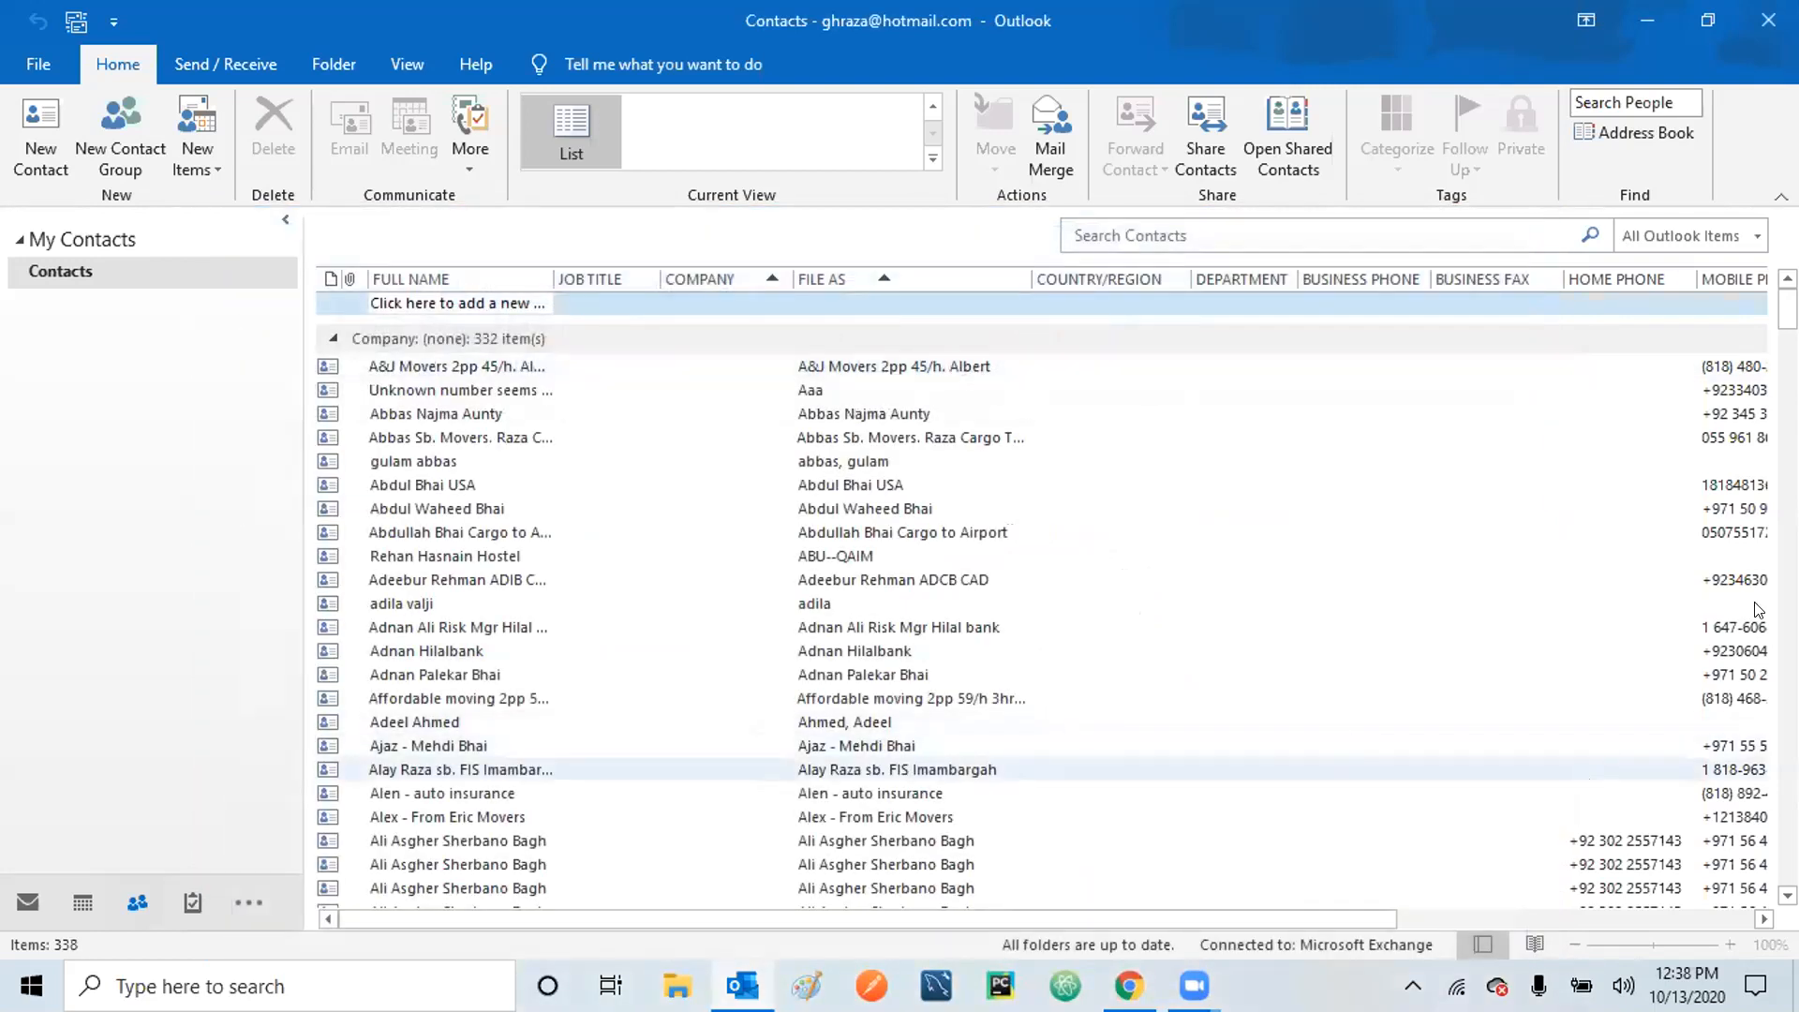
# Scroll through the Contacts list to locate the Electric equipment supplier group.
pyautogui.moveTo(1788, 310); pyautogui.dragTo(1788, 486)
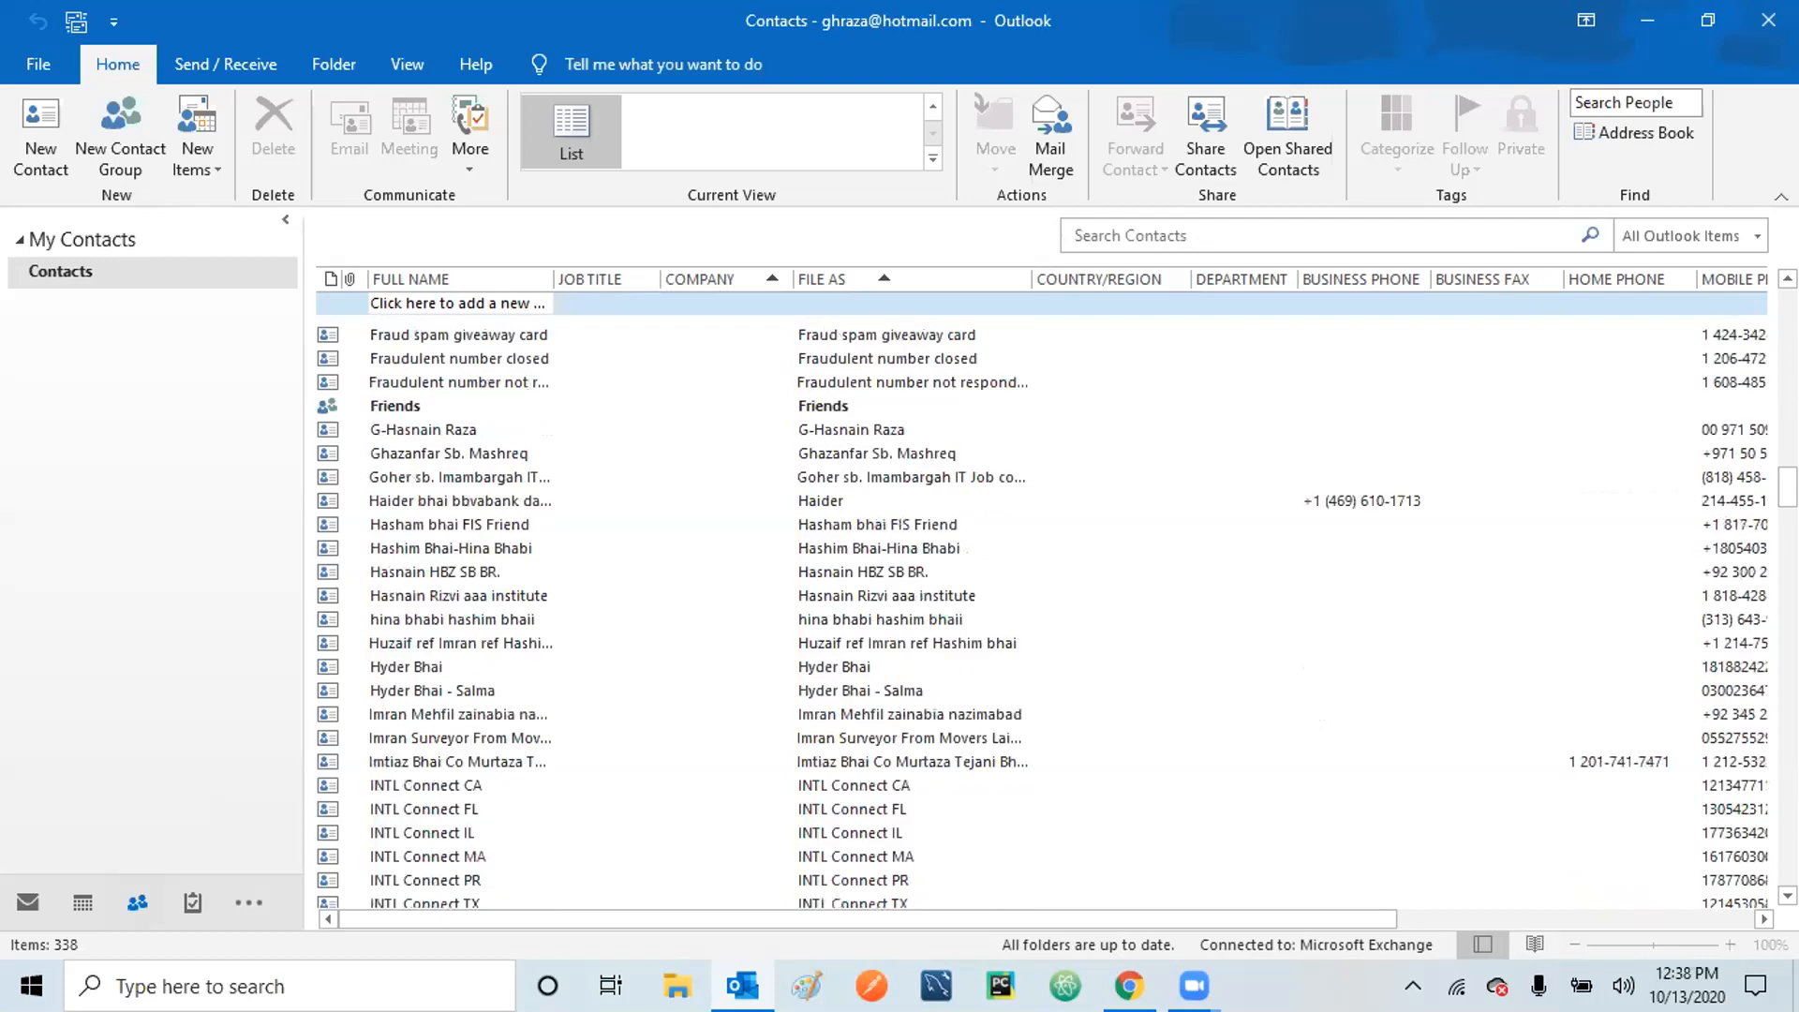
pyautogui.click(1788, 399)
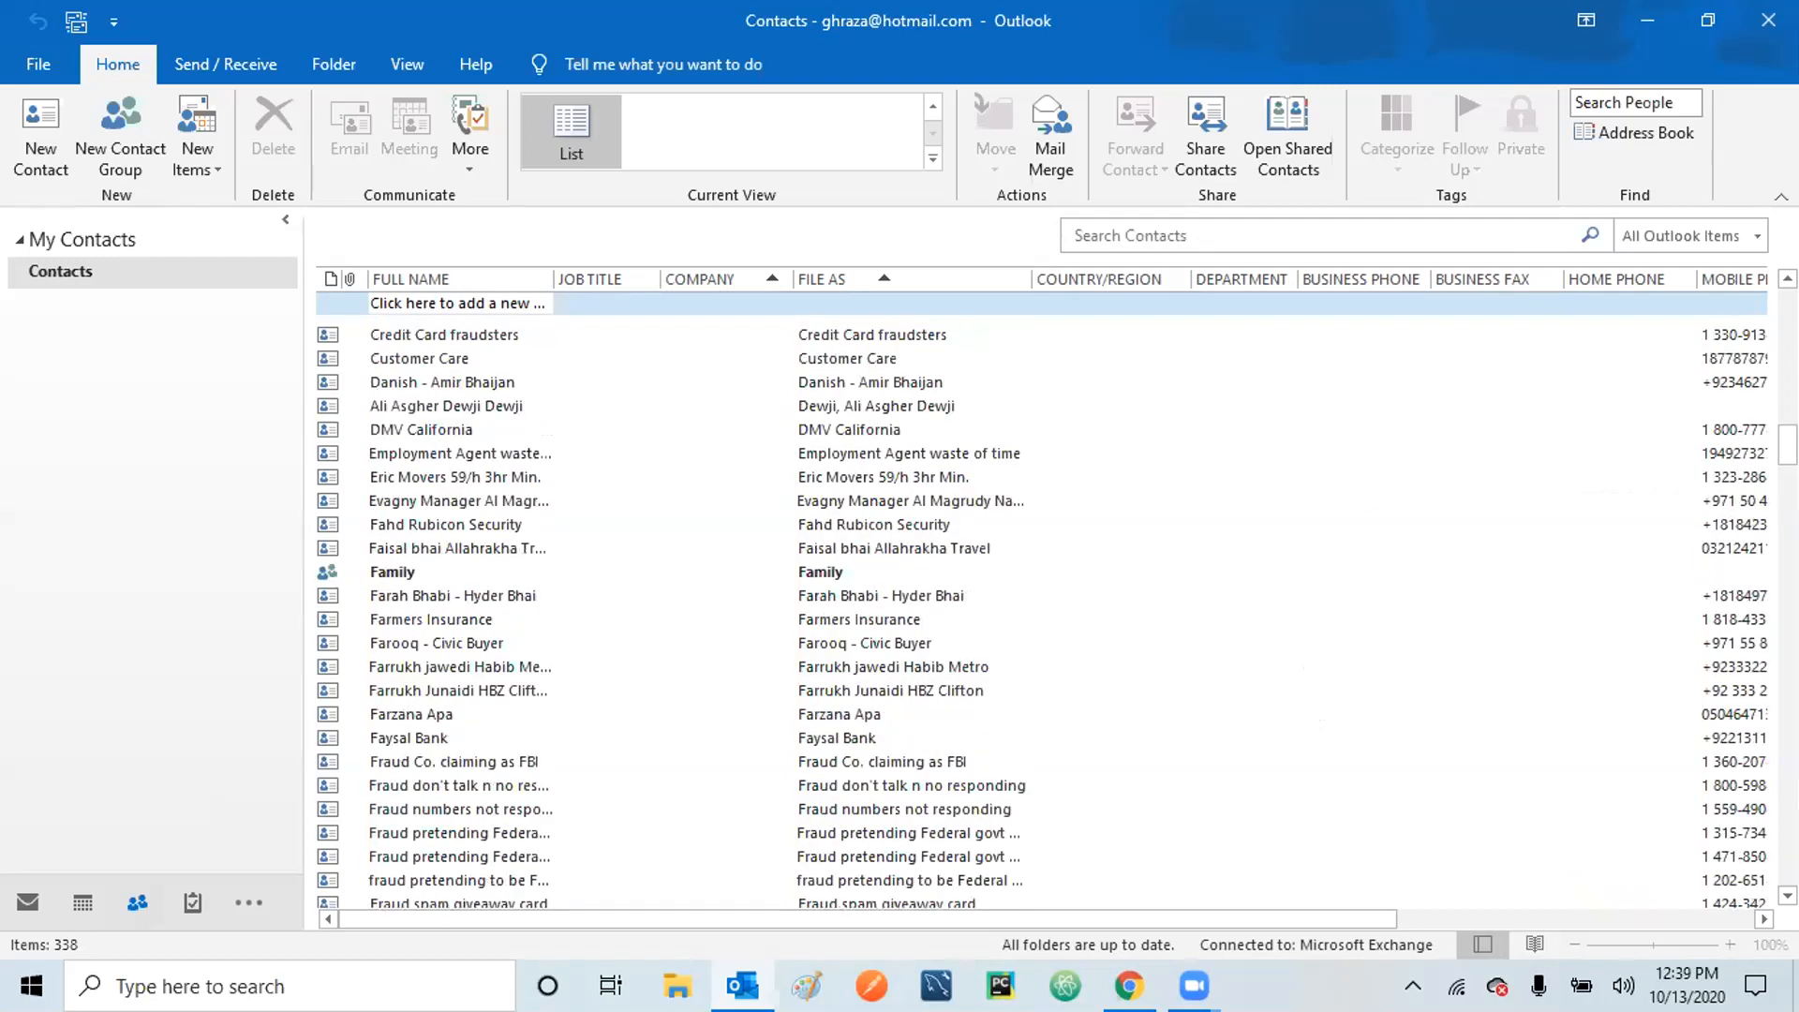
pyautogui.click(1788, 398)
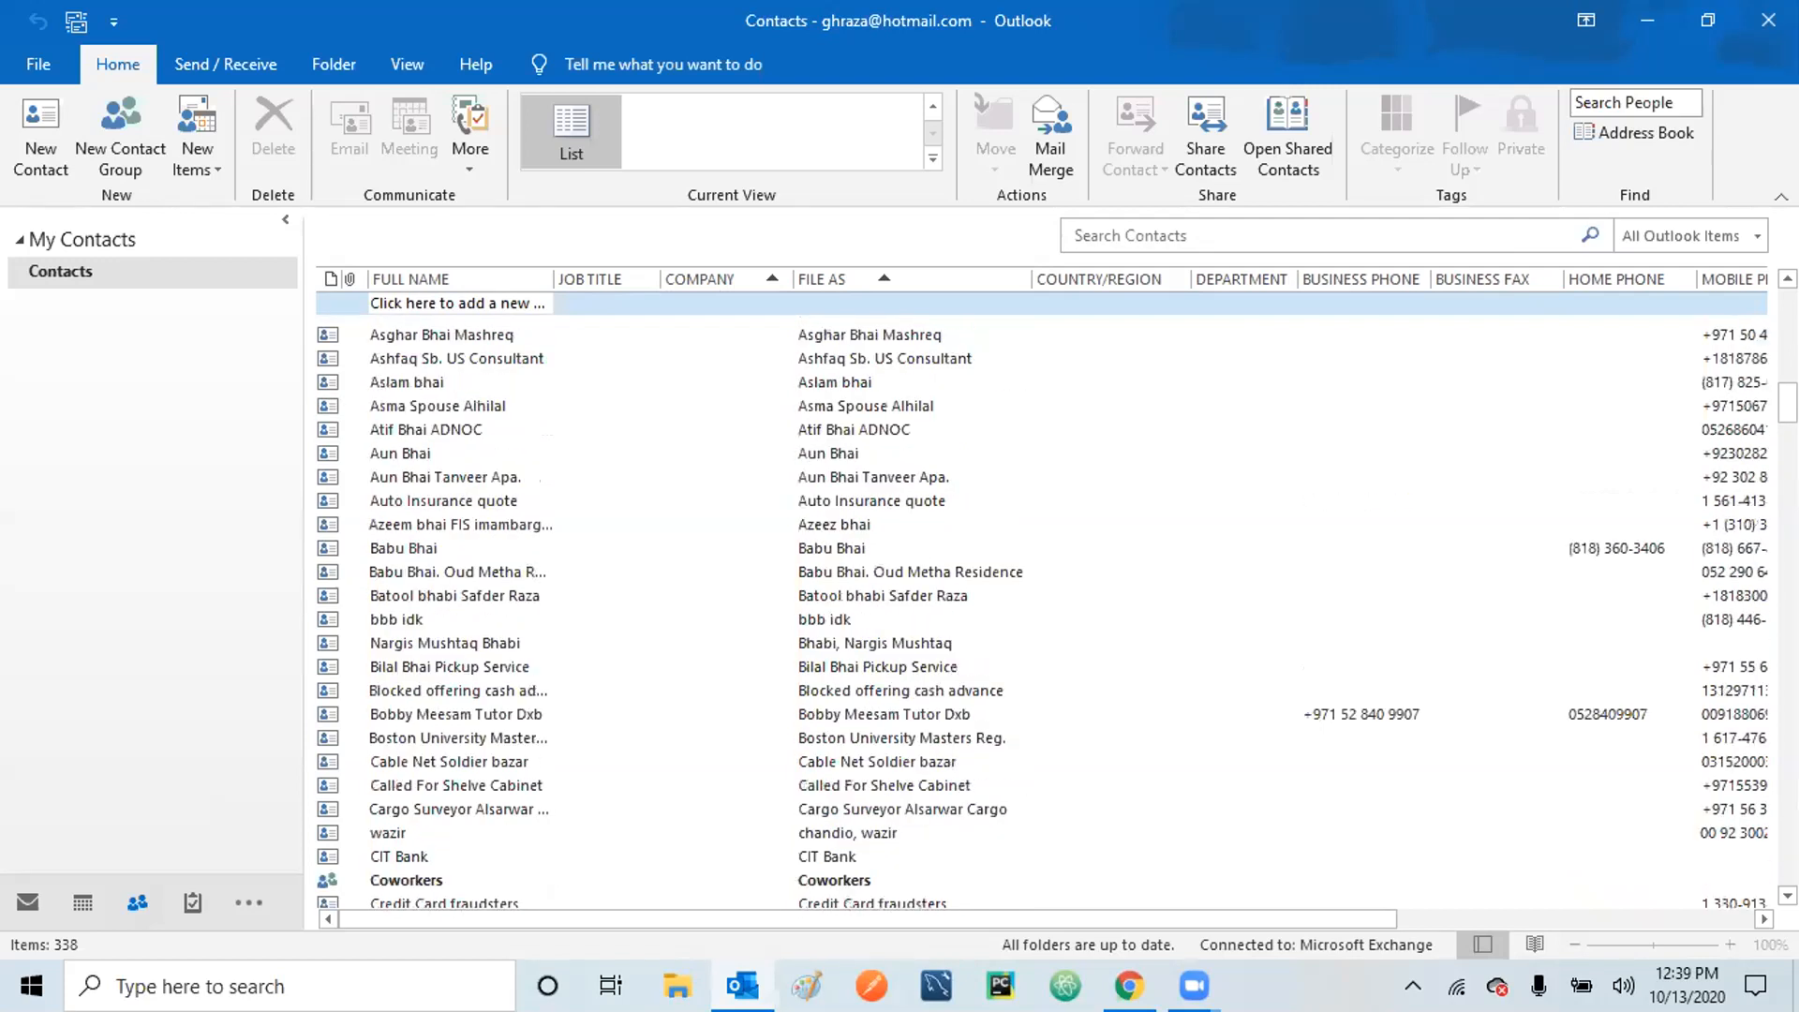
pyautogui.click(1788, 897)
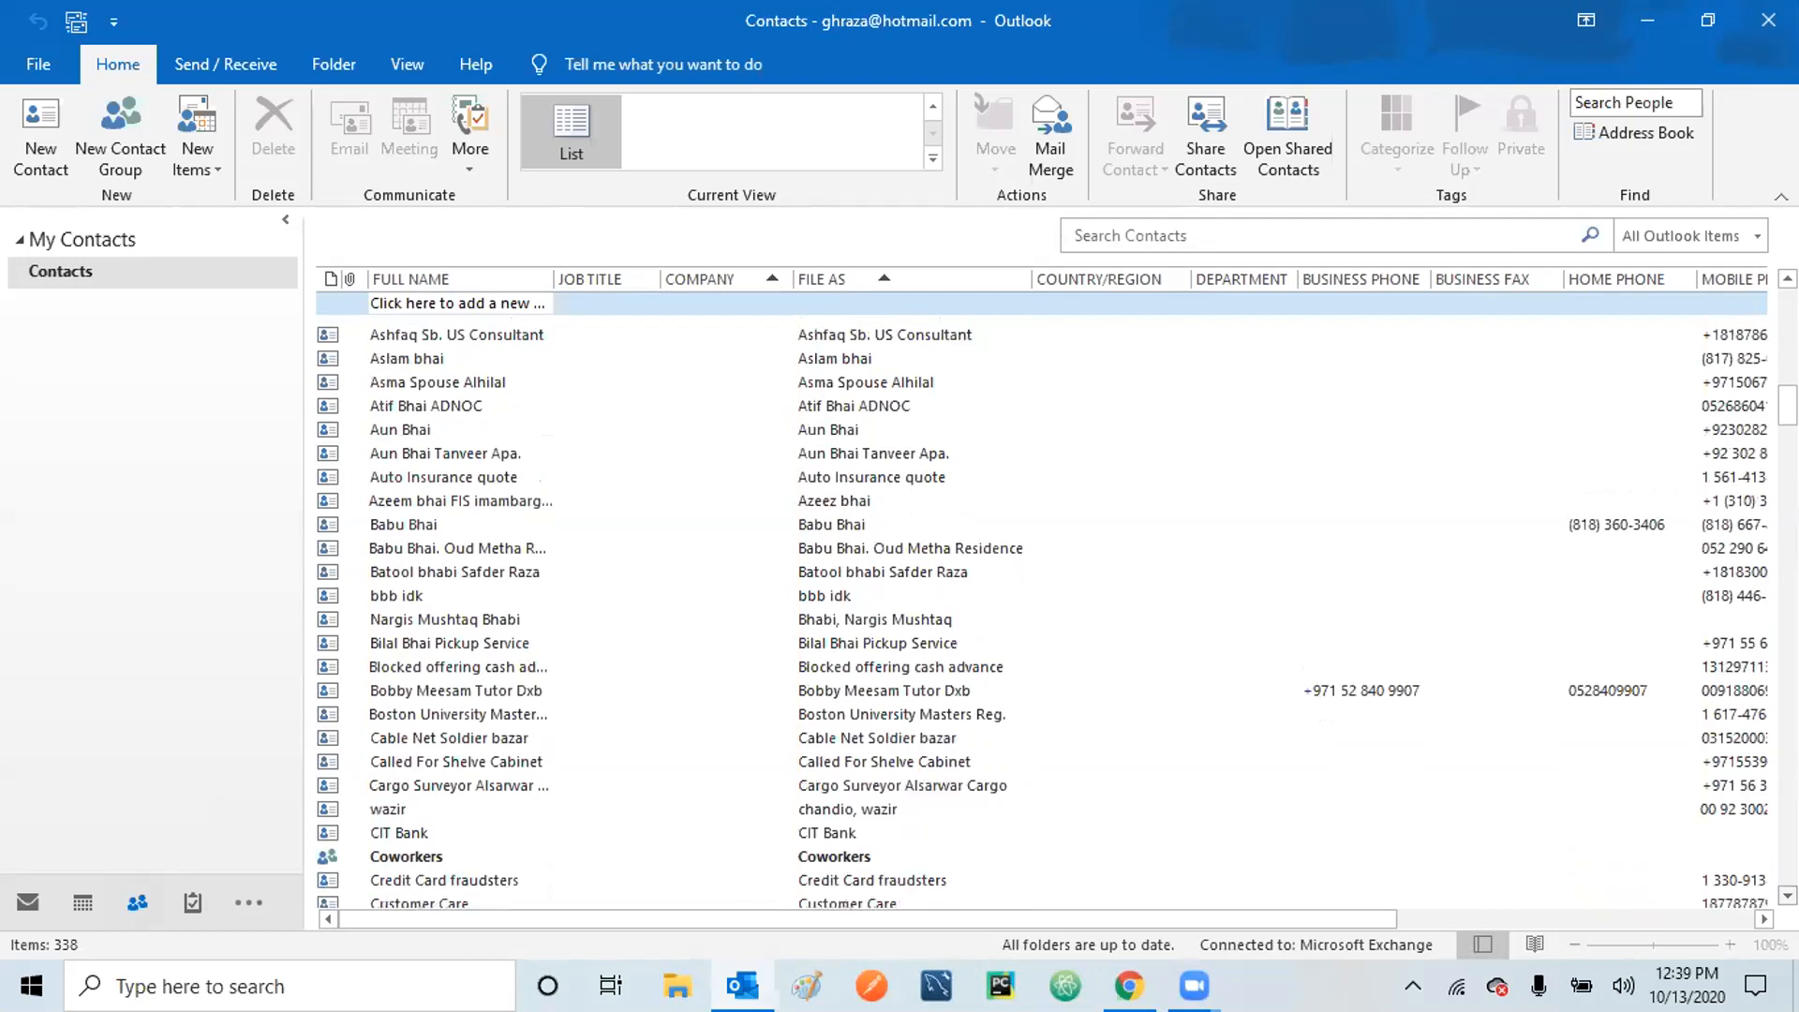
pyautogui.click(1788, 897)
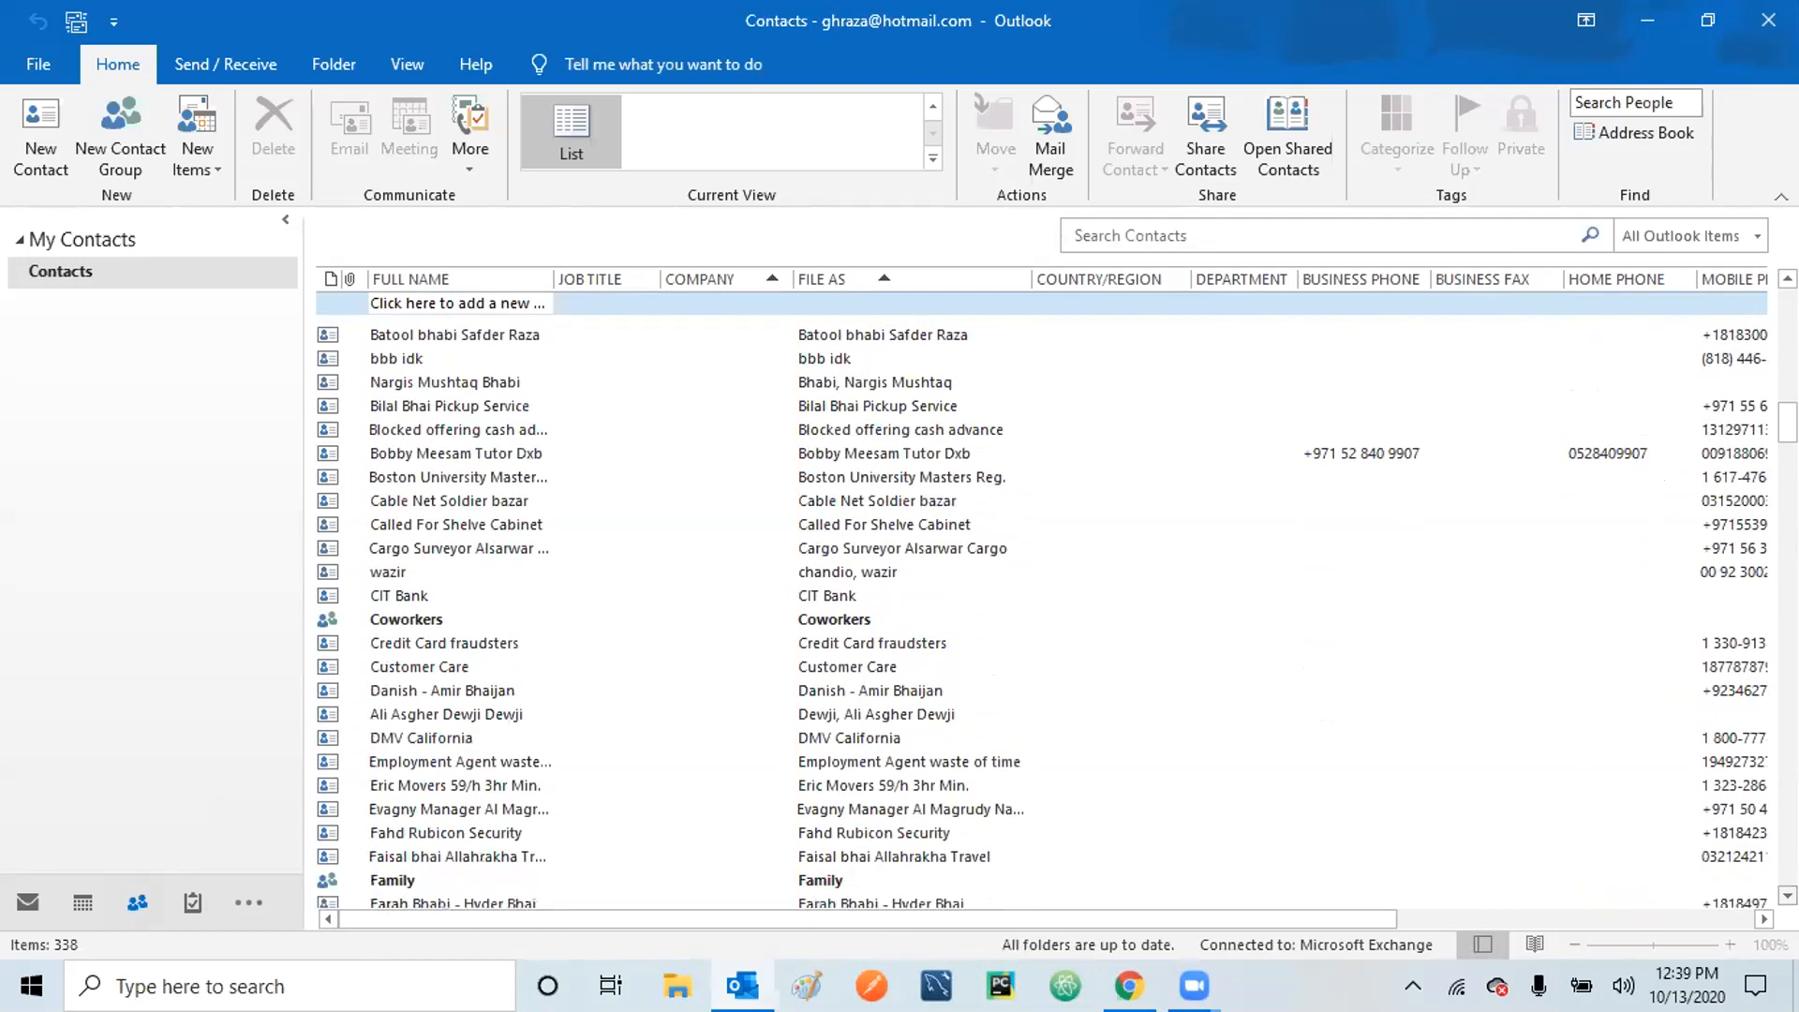
pyautogui.click(1788, 896)
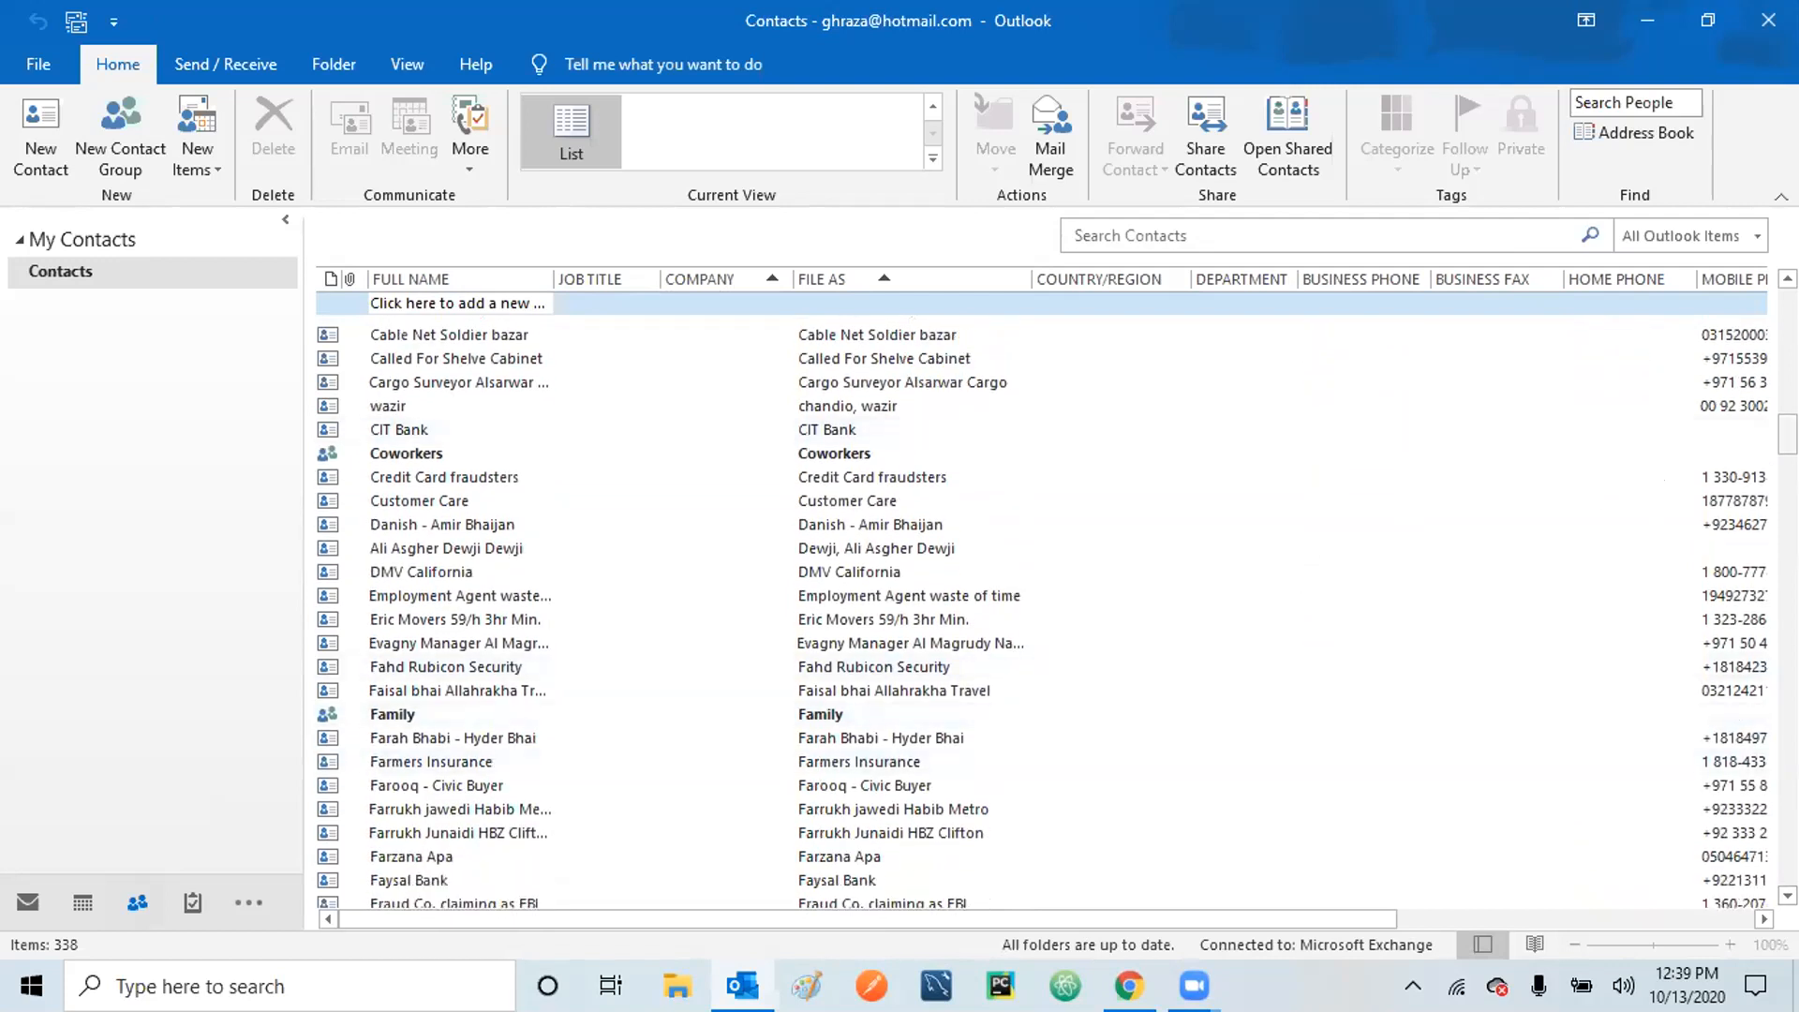
pyautogui.moveTo(1788, 434); pyautogui.dragTo(1788, 306)
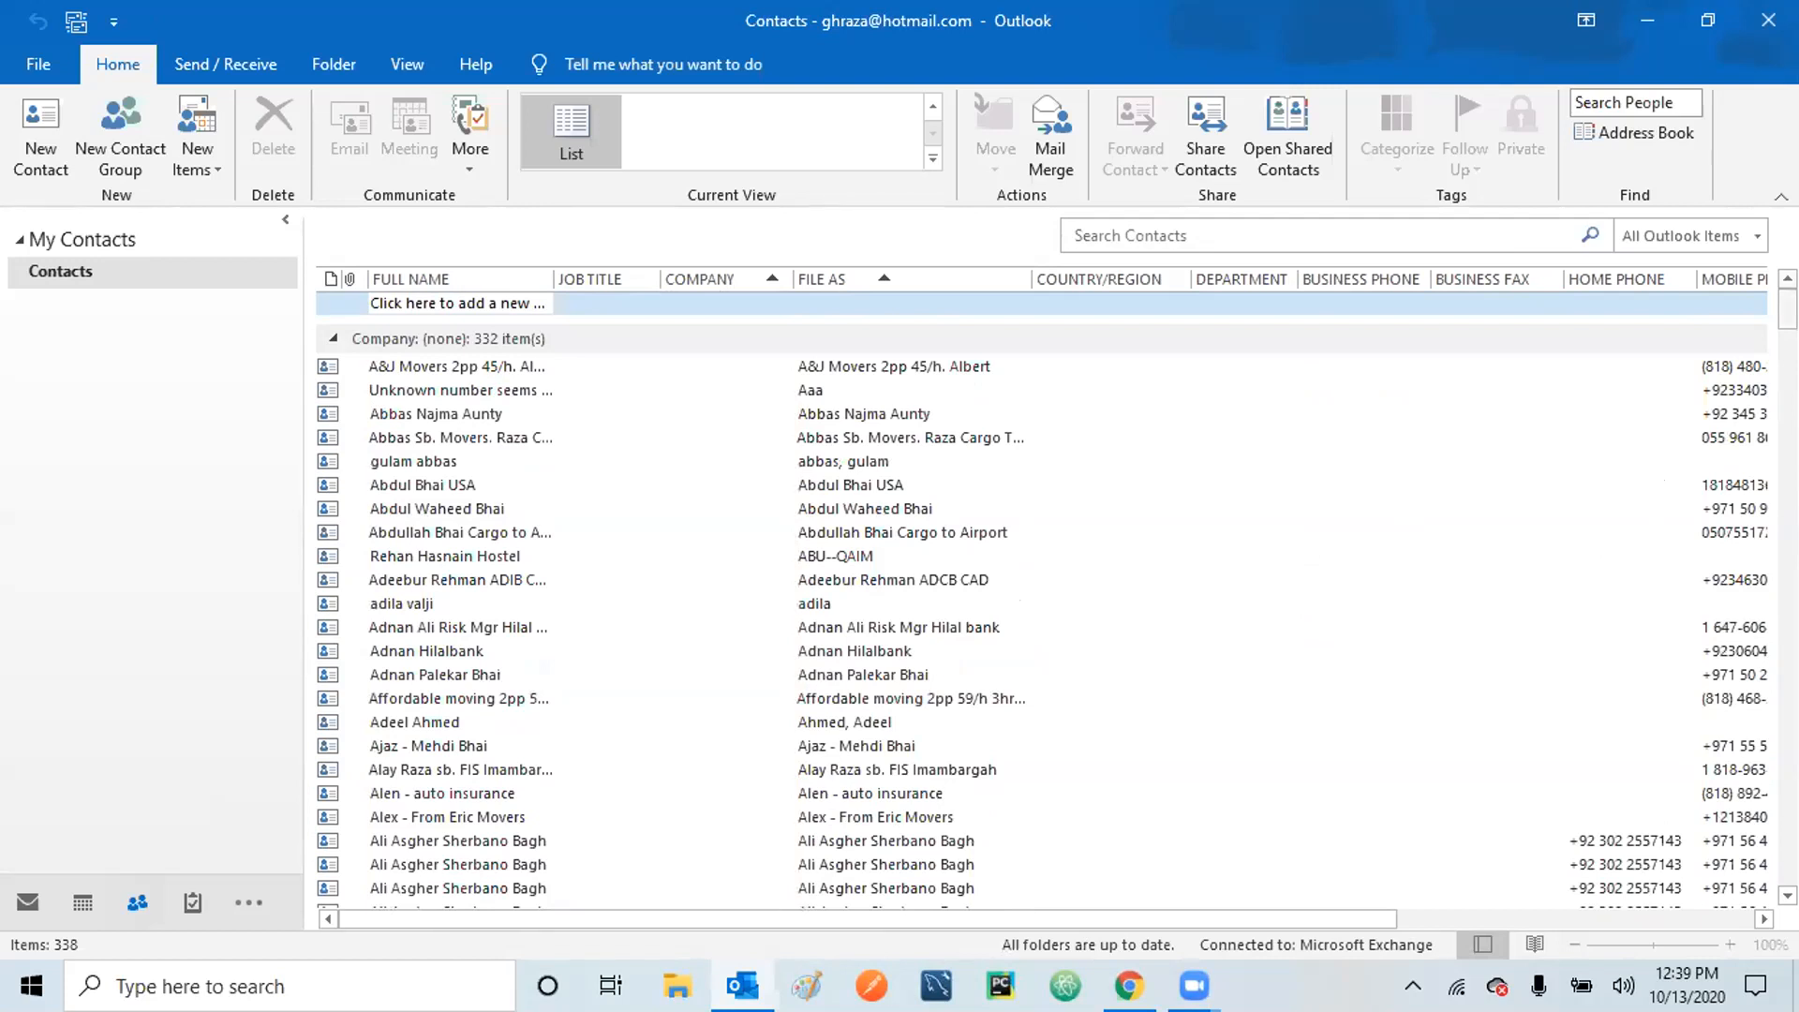
pyautogui.moveTo(1789, 309); pyautogui.dragTo(1789, 864)
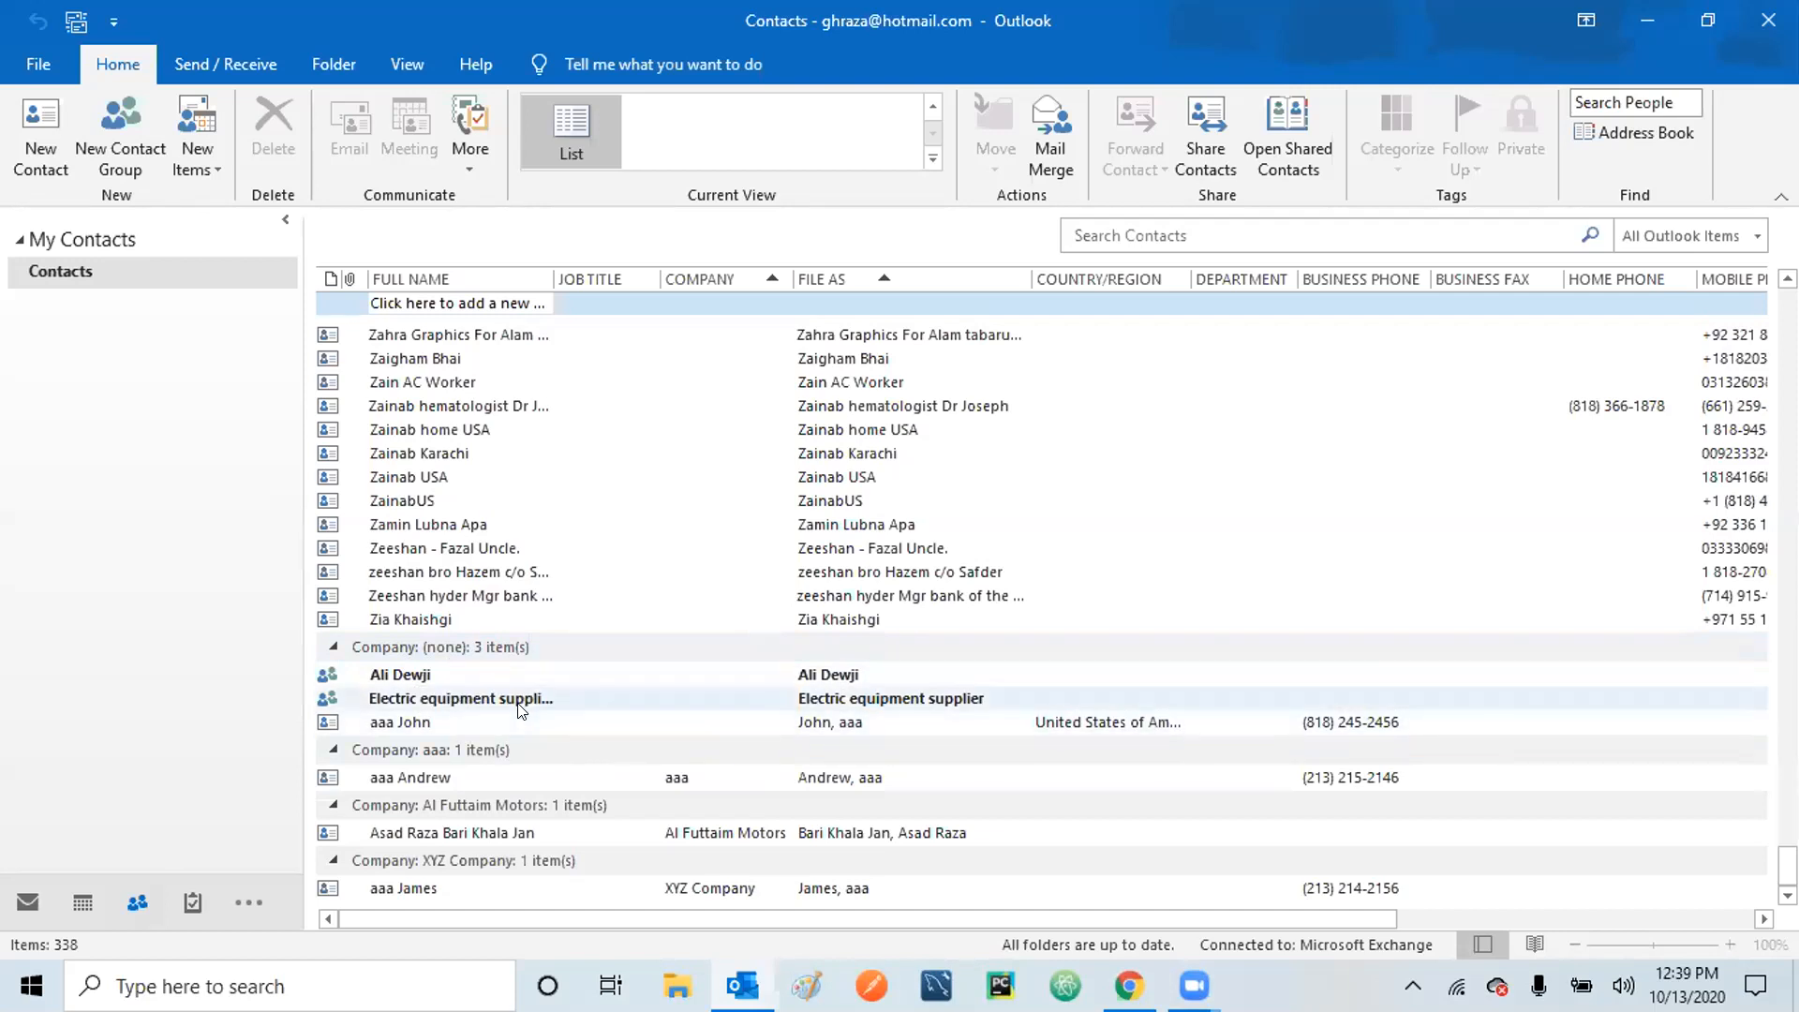
# Open the Electric equipment supplier group to review its three members, then return to Inbox.
pyautogui.doubleClick(520, 711)
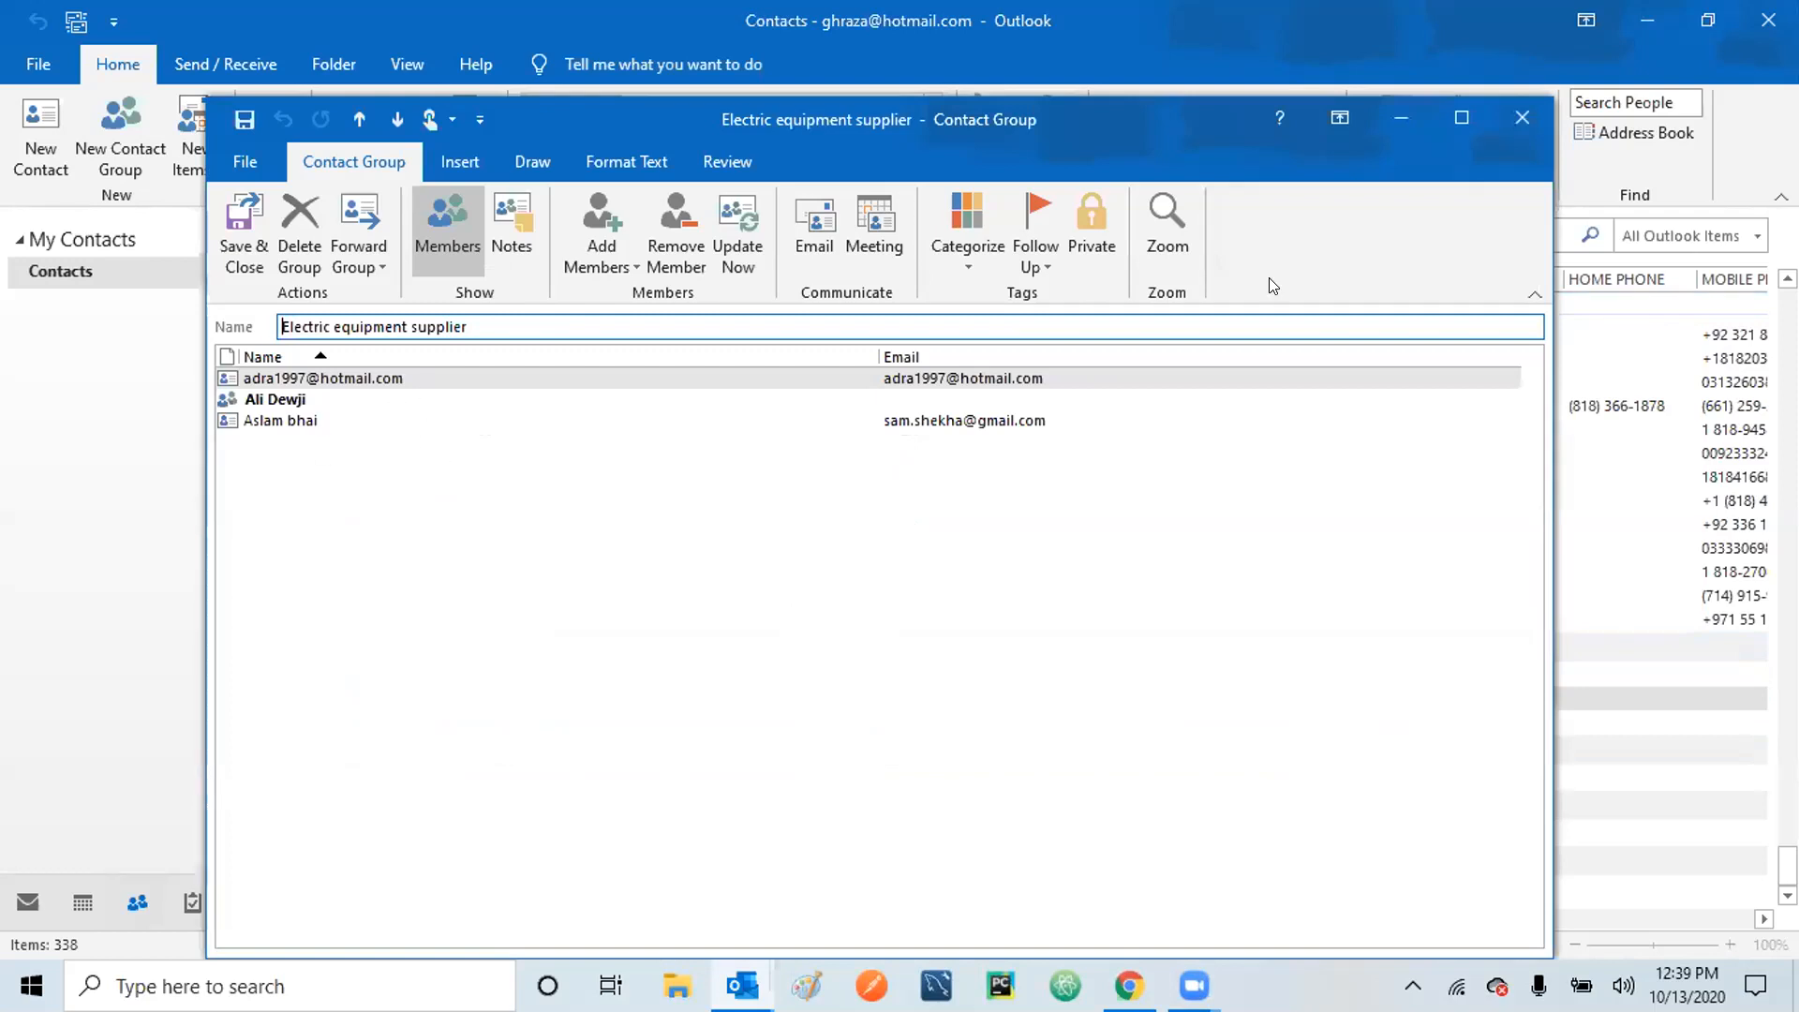
pyautogui.click(1519, 118)
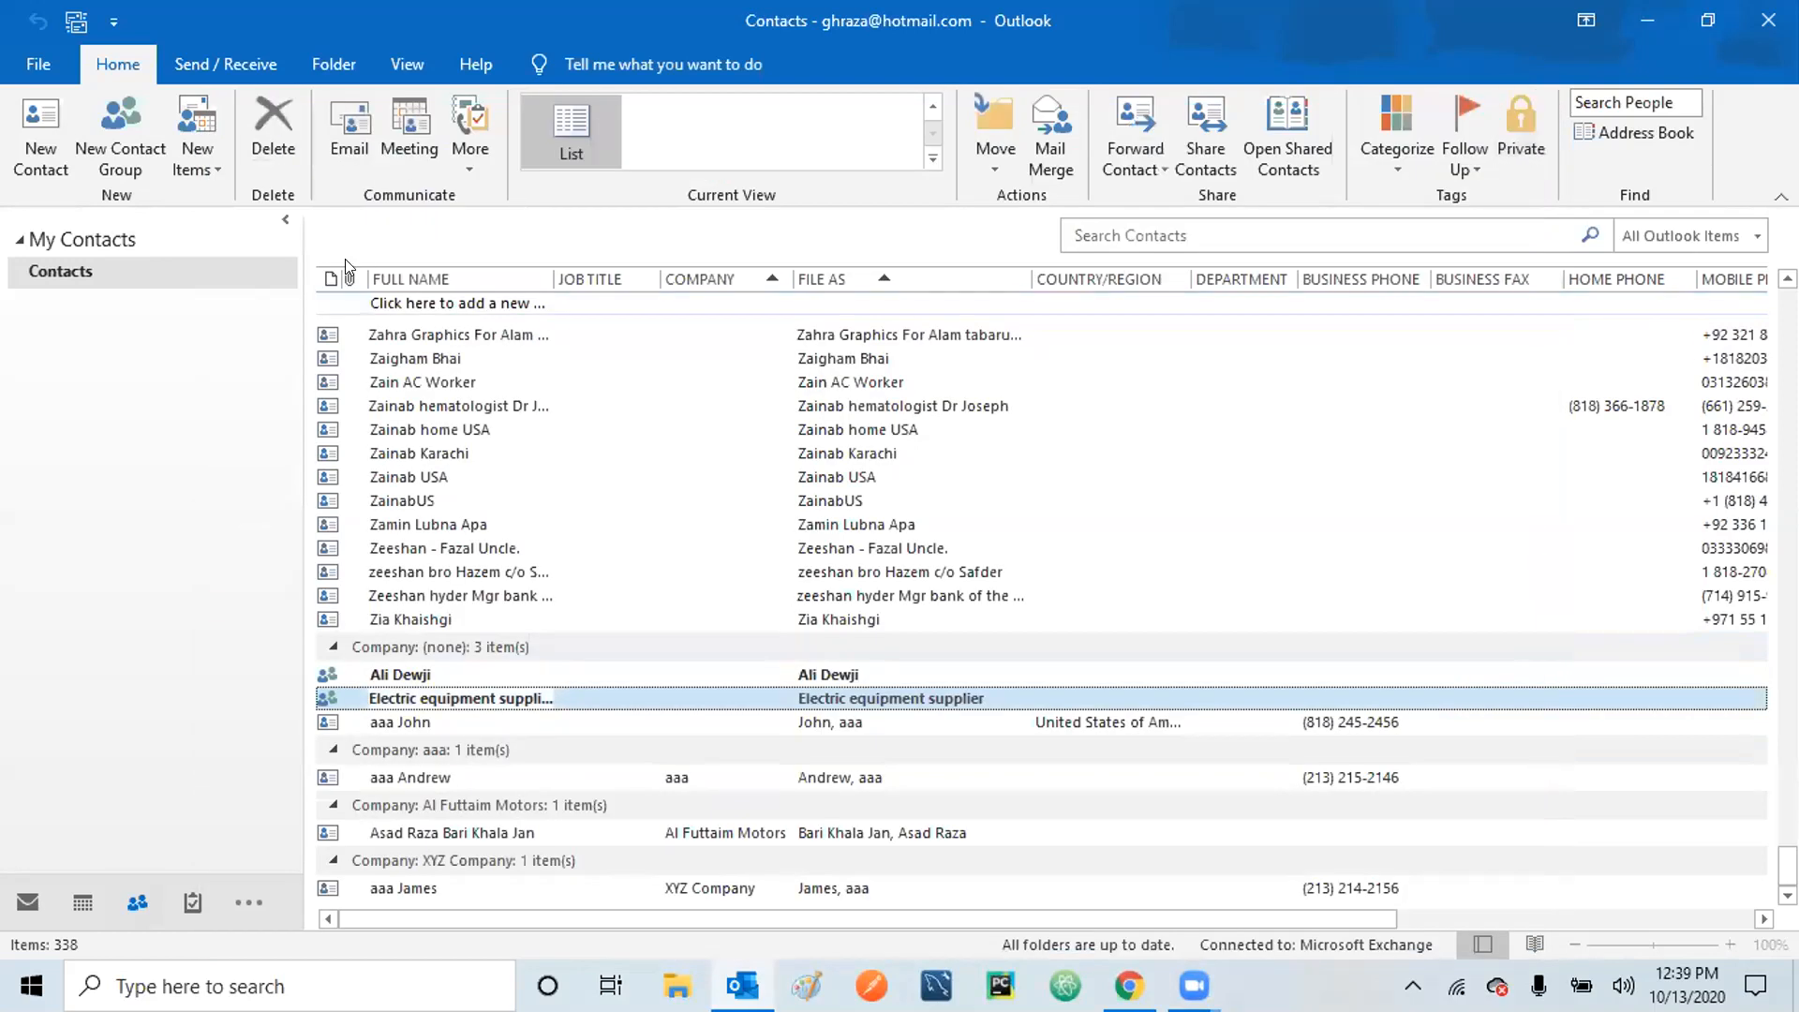
pyautogui.click(19, 909)
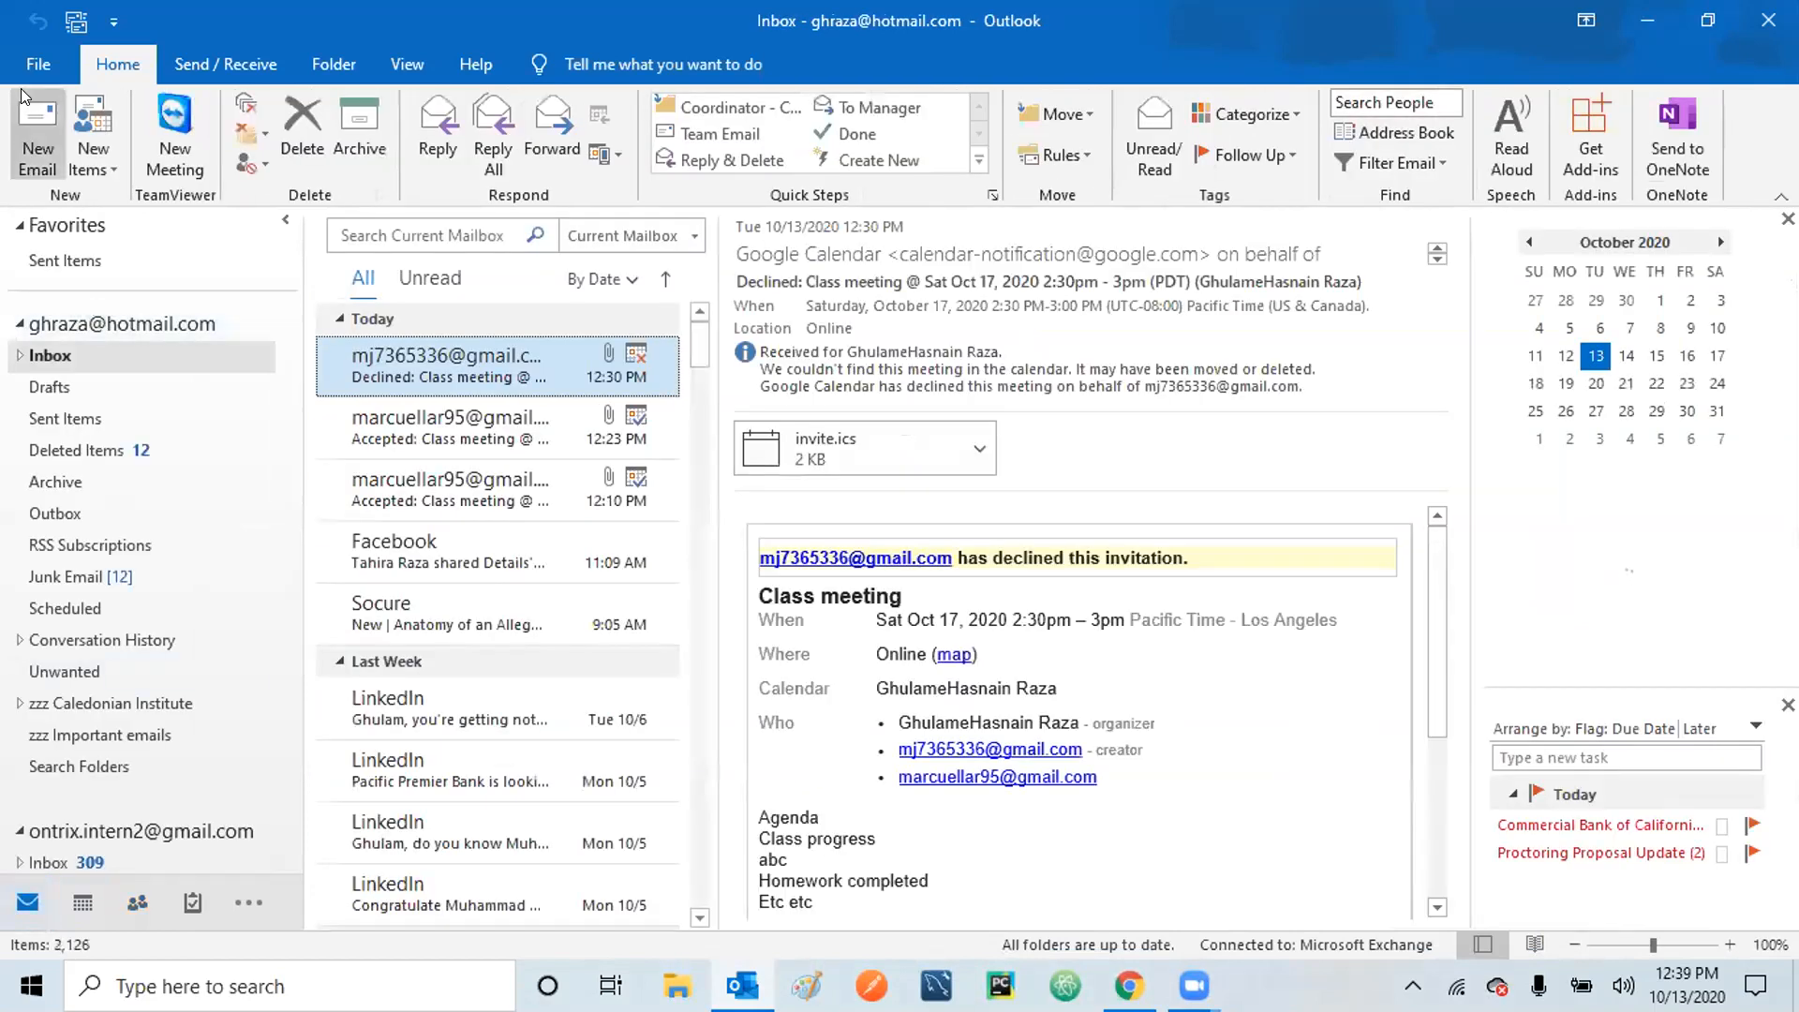
# Start a new email with the Electric equipment supplier group added to To from the Address Book.
pyautogui.click(36, 131)
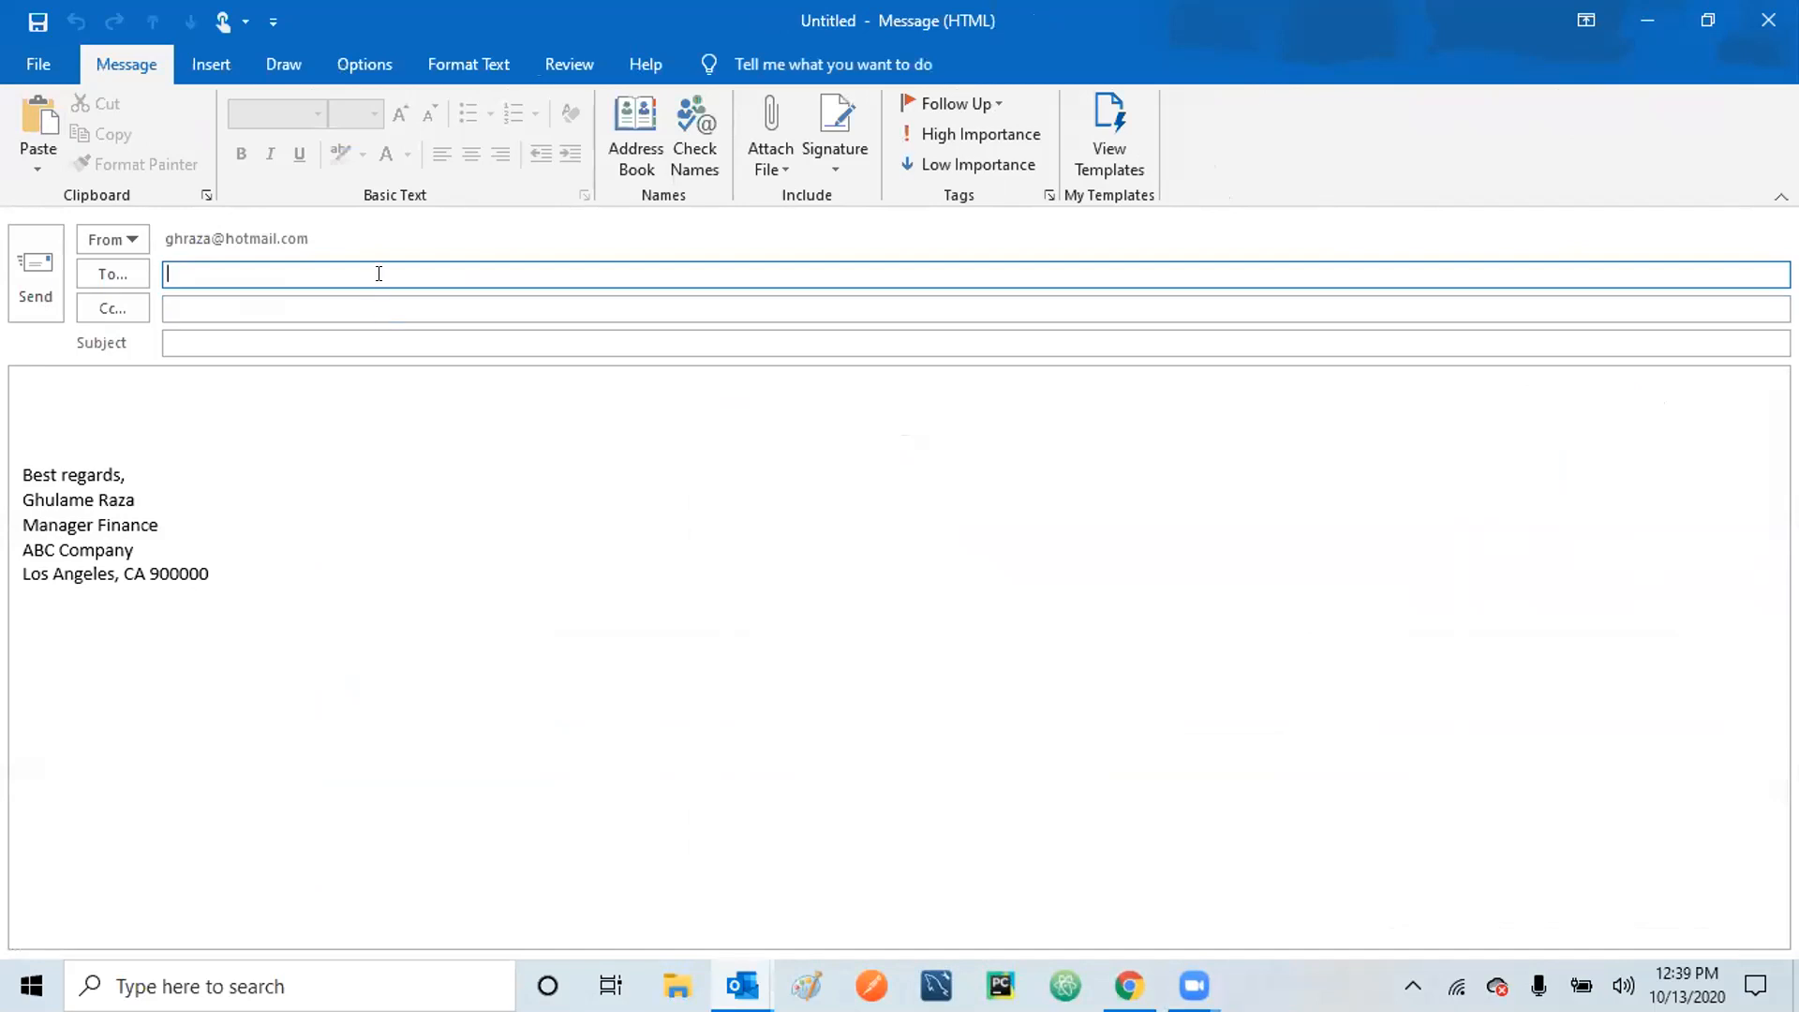
pyautogui.click(624, 131)
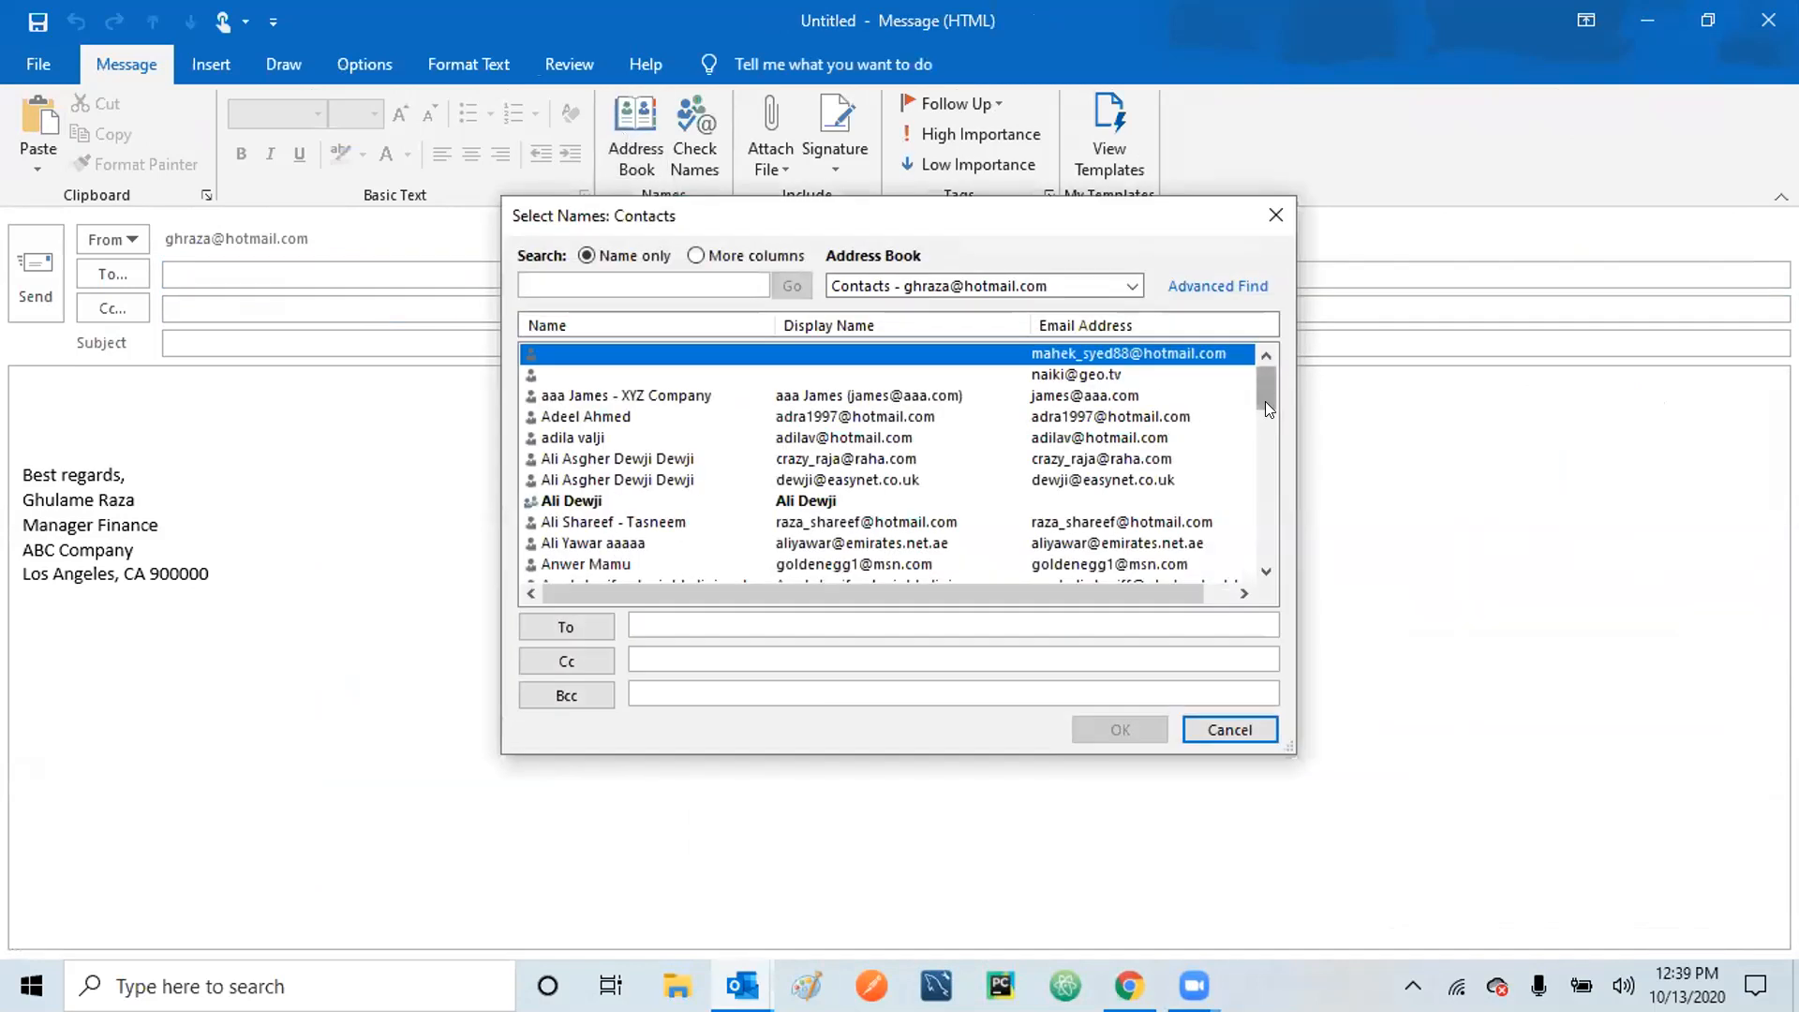
pyautogui.moveTo(1269, 457); pyautogui.dragTo(1269, 457)
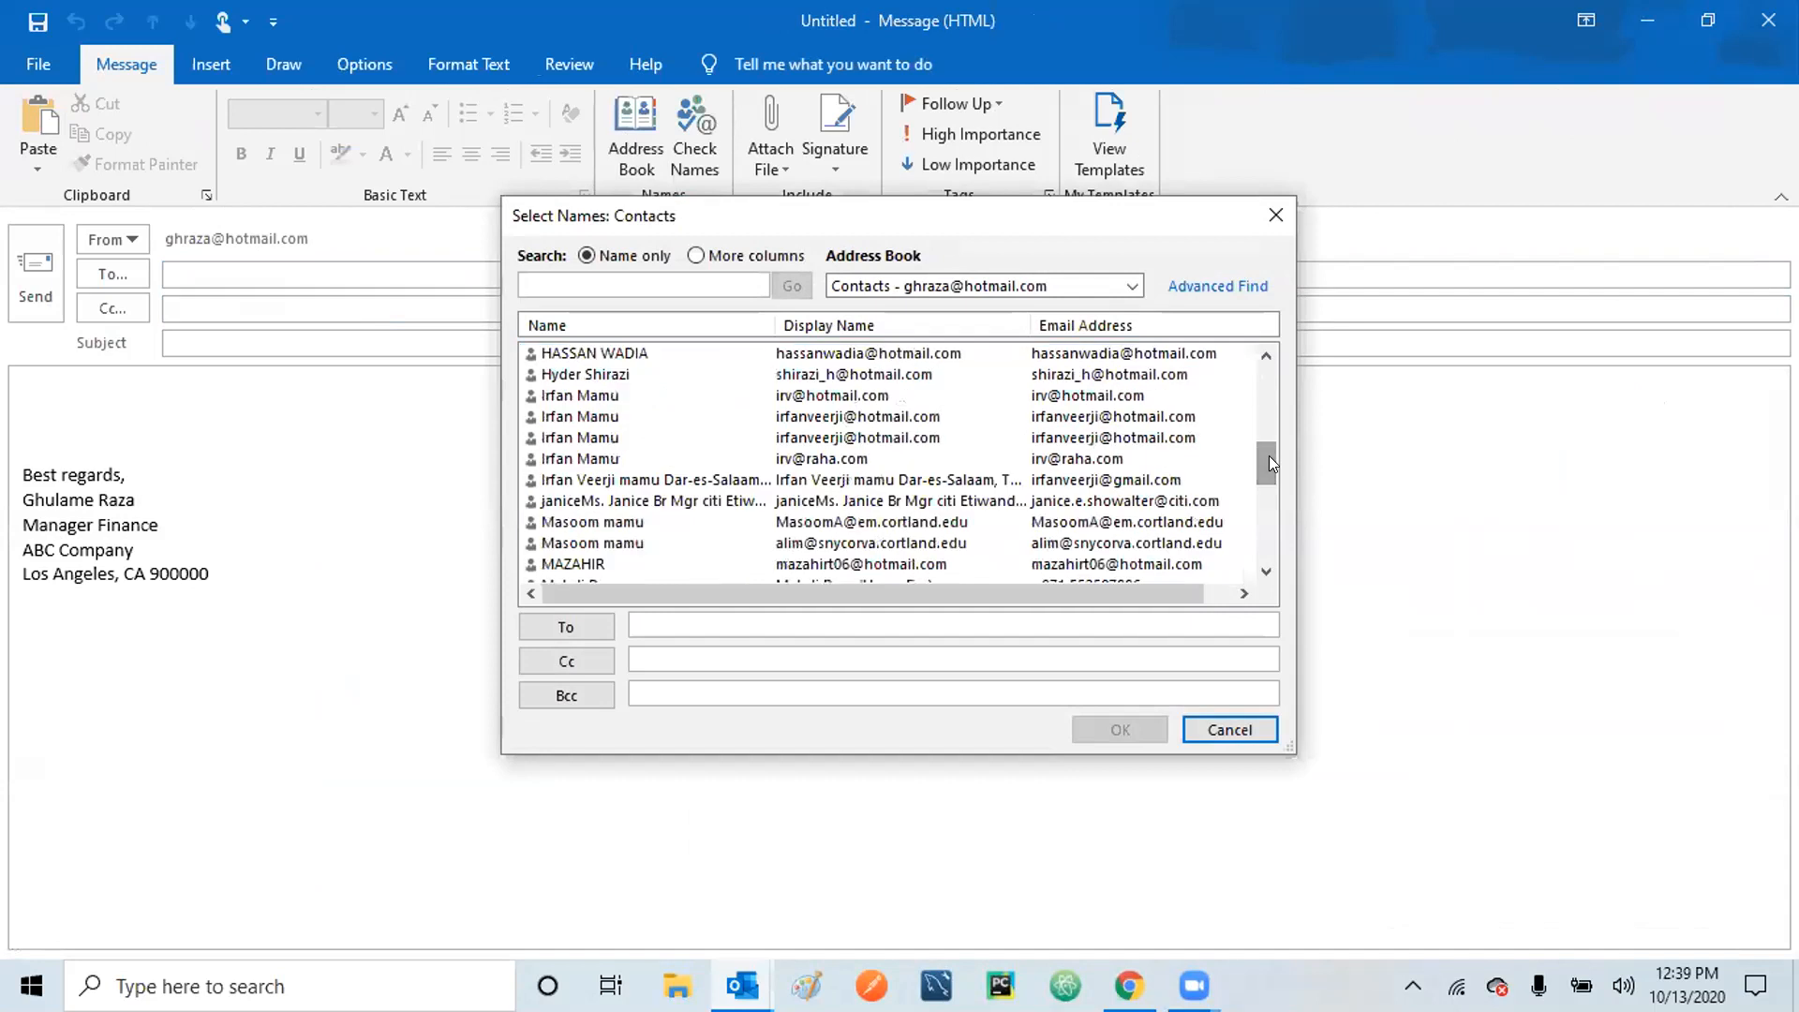
pyautogui.click(1265, 375)
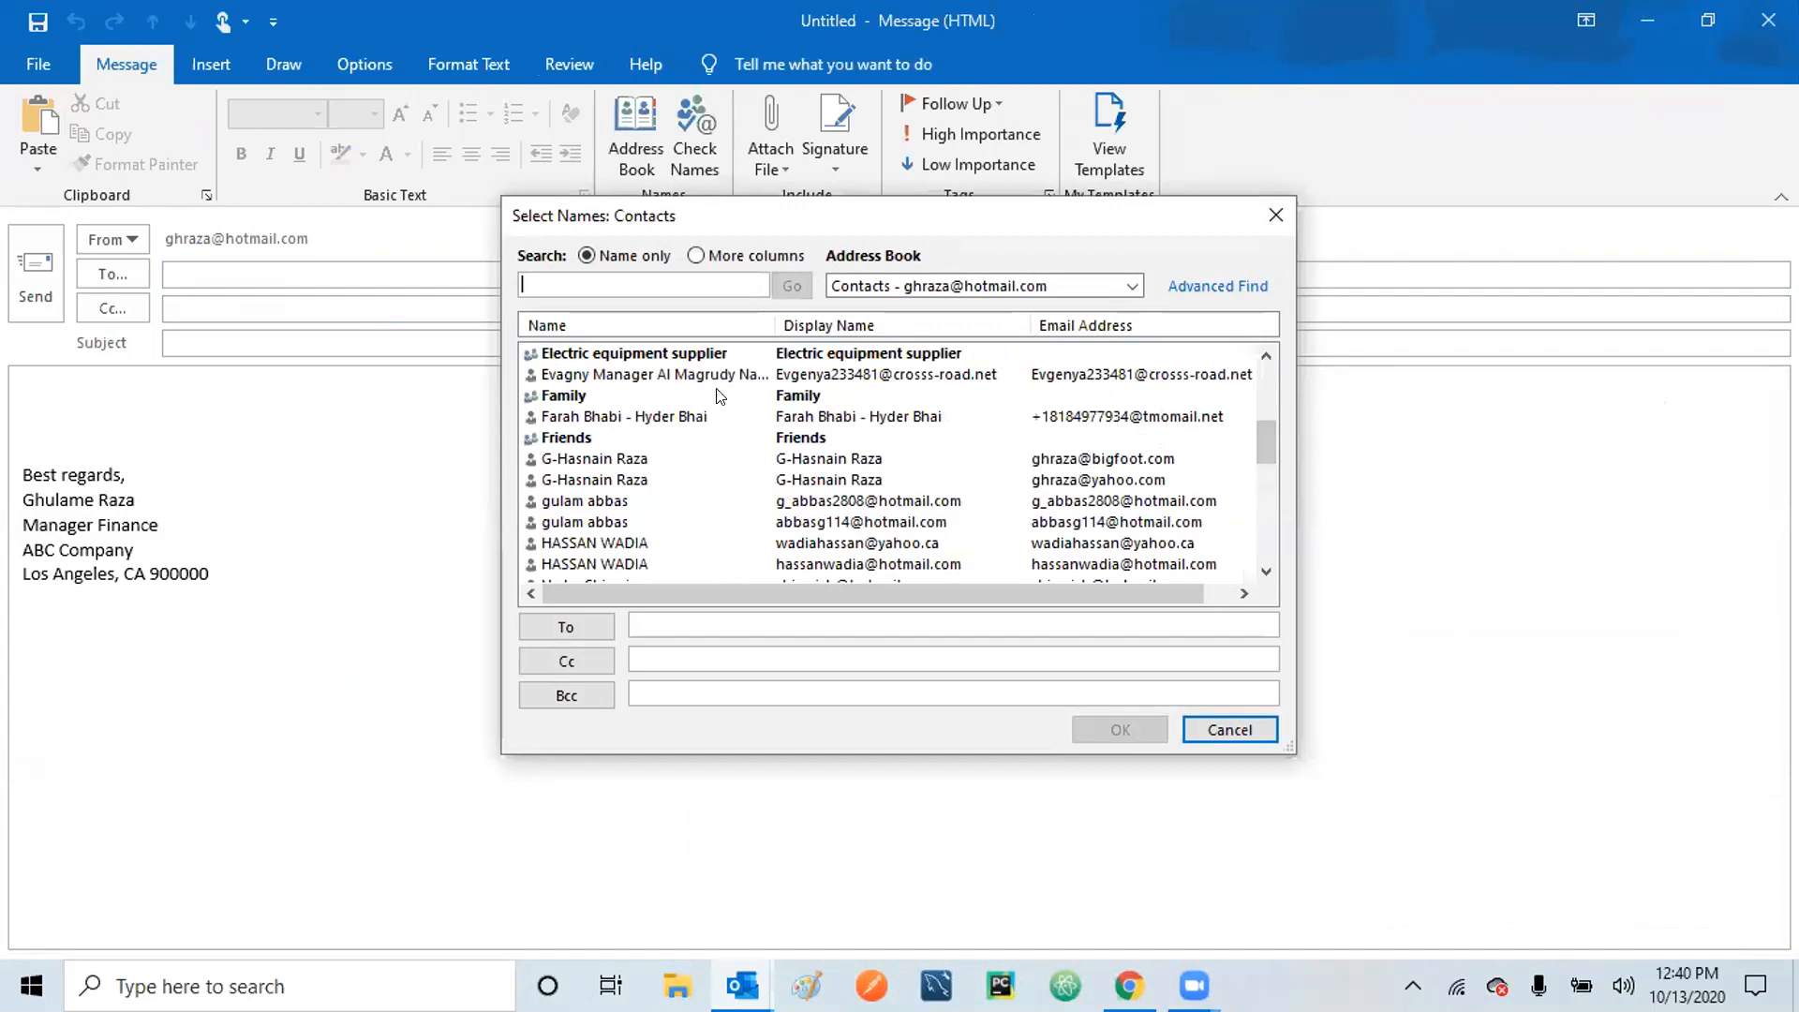
pyautogui.doubleClick(664, 355)
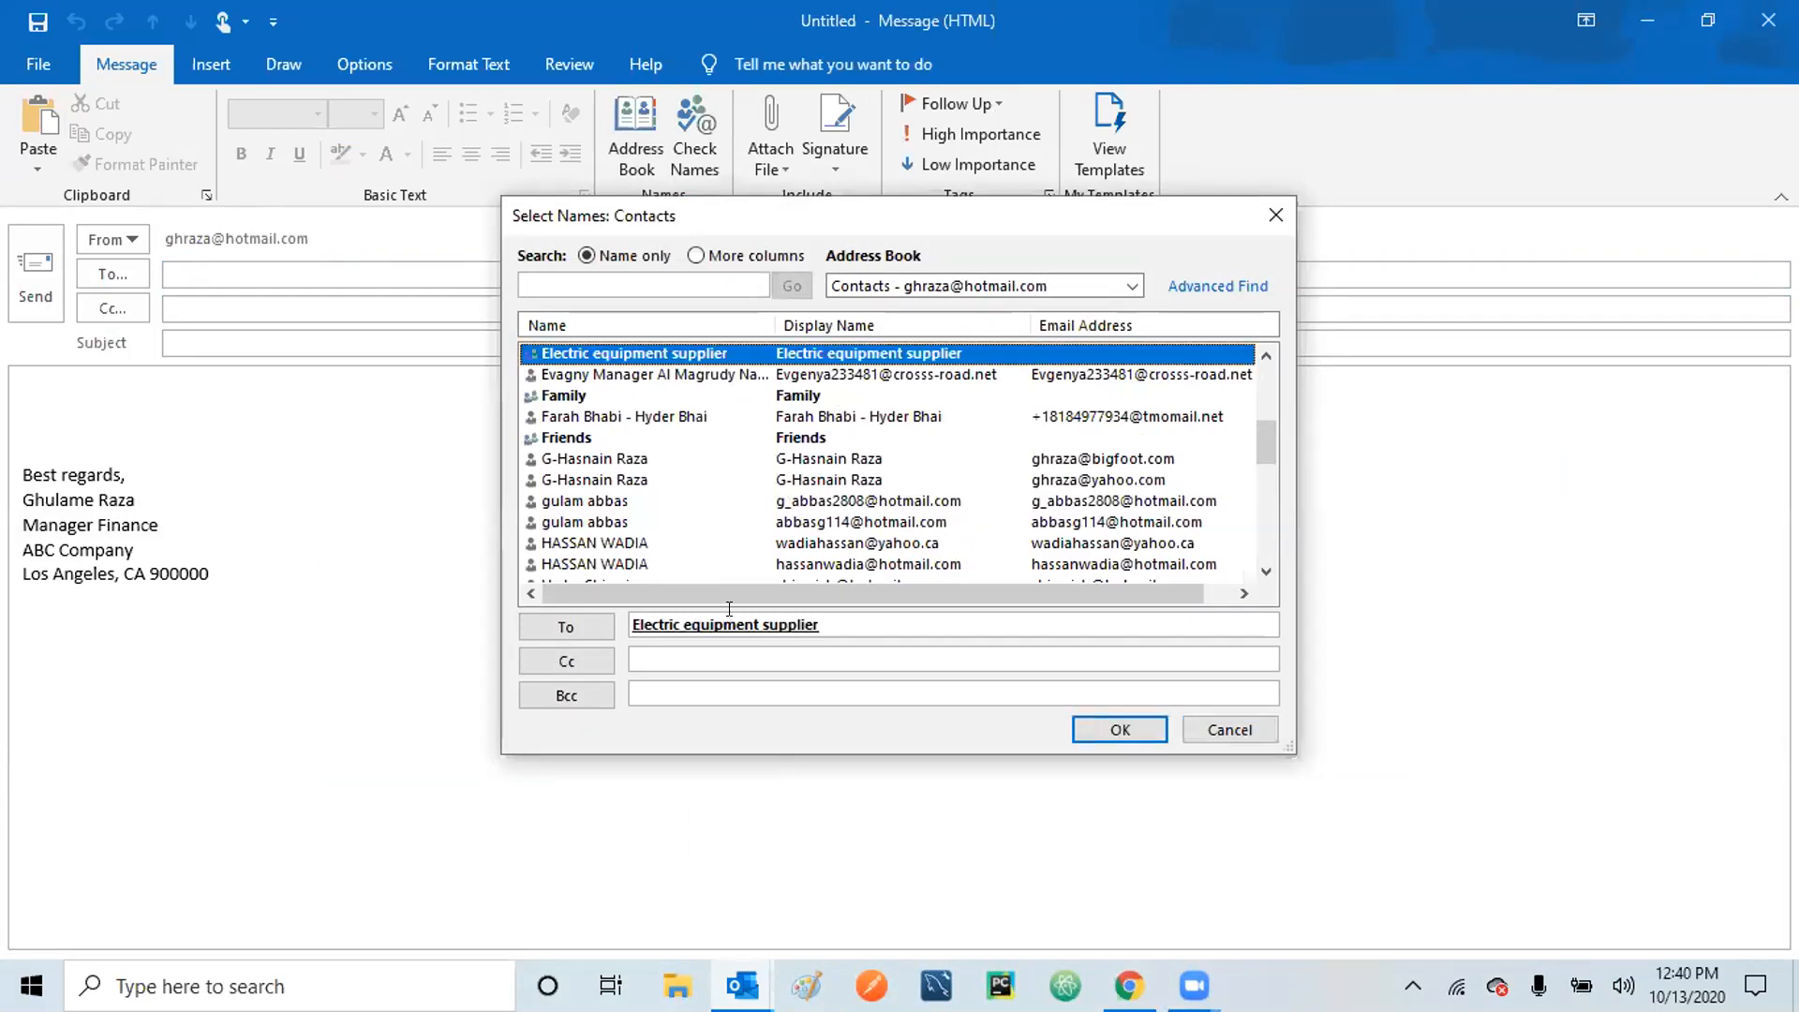
pyautogui.click(1108, 723)
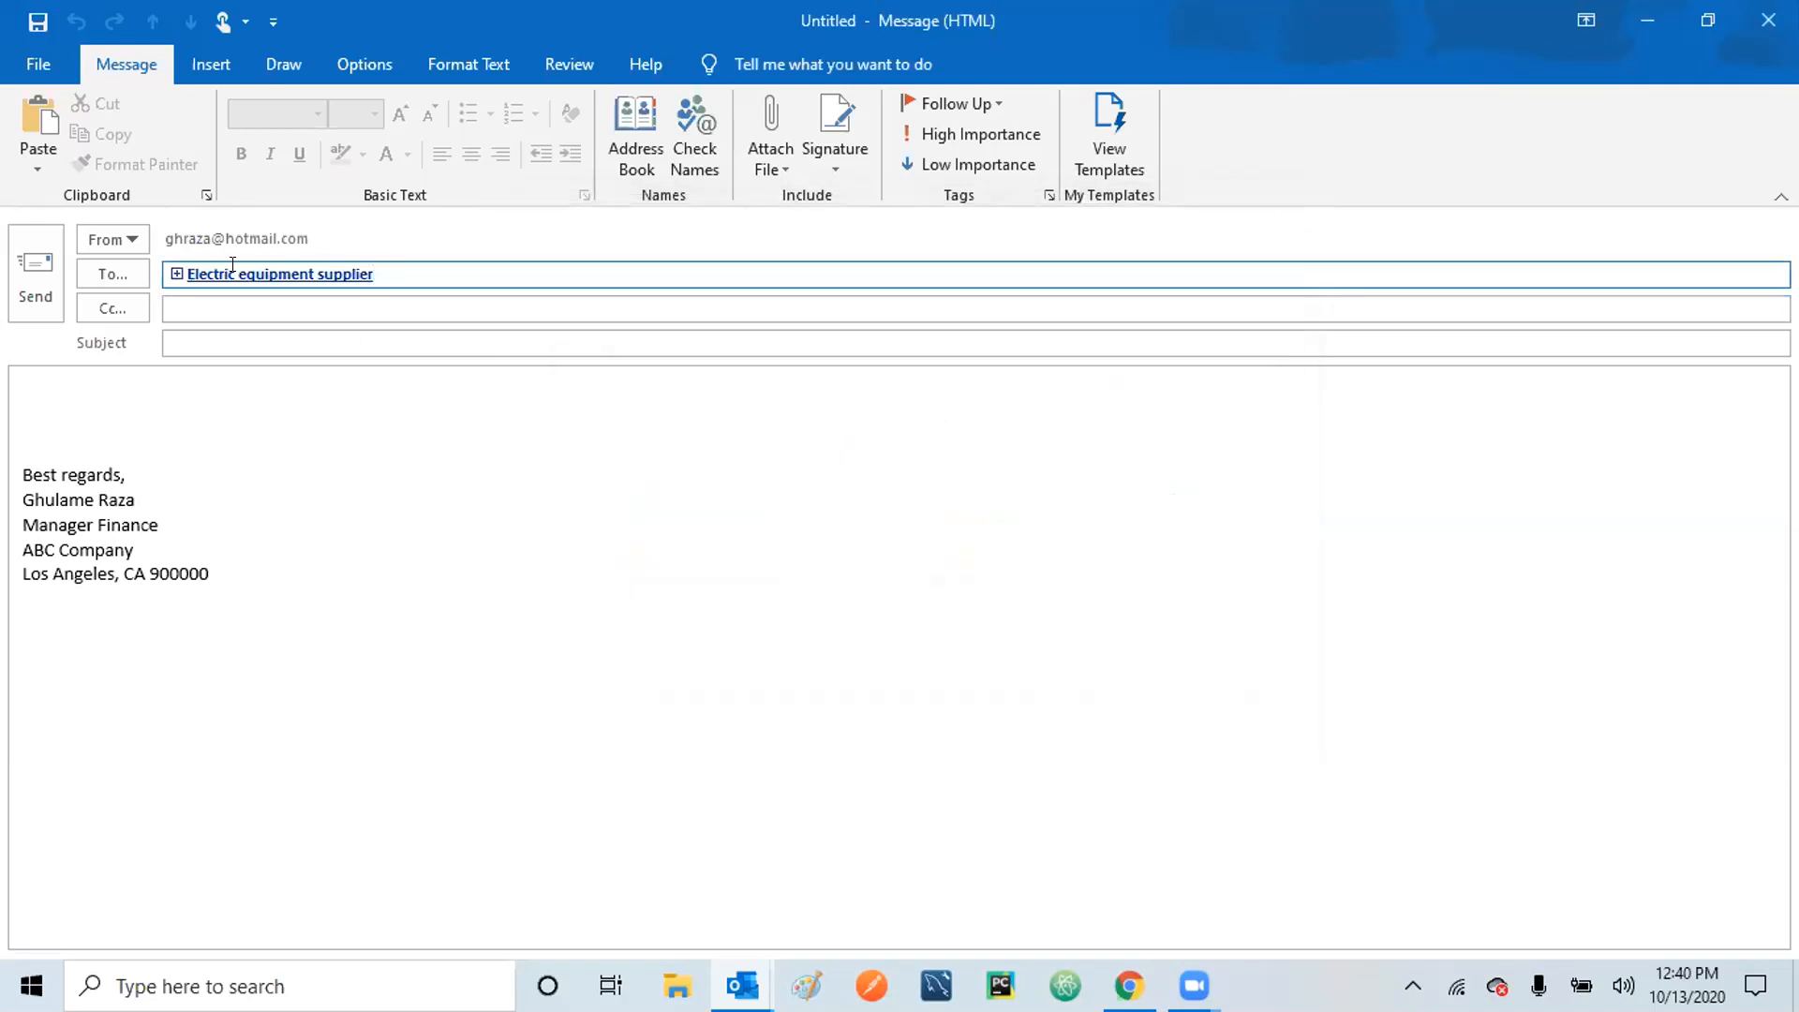
pyautogui.moveTo(271, 269)
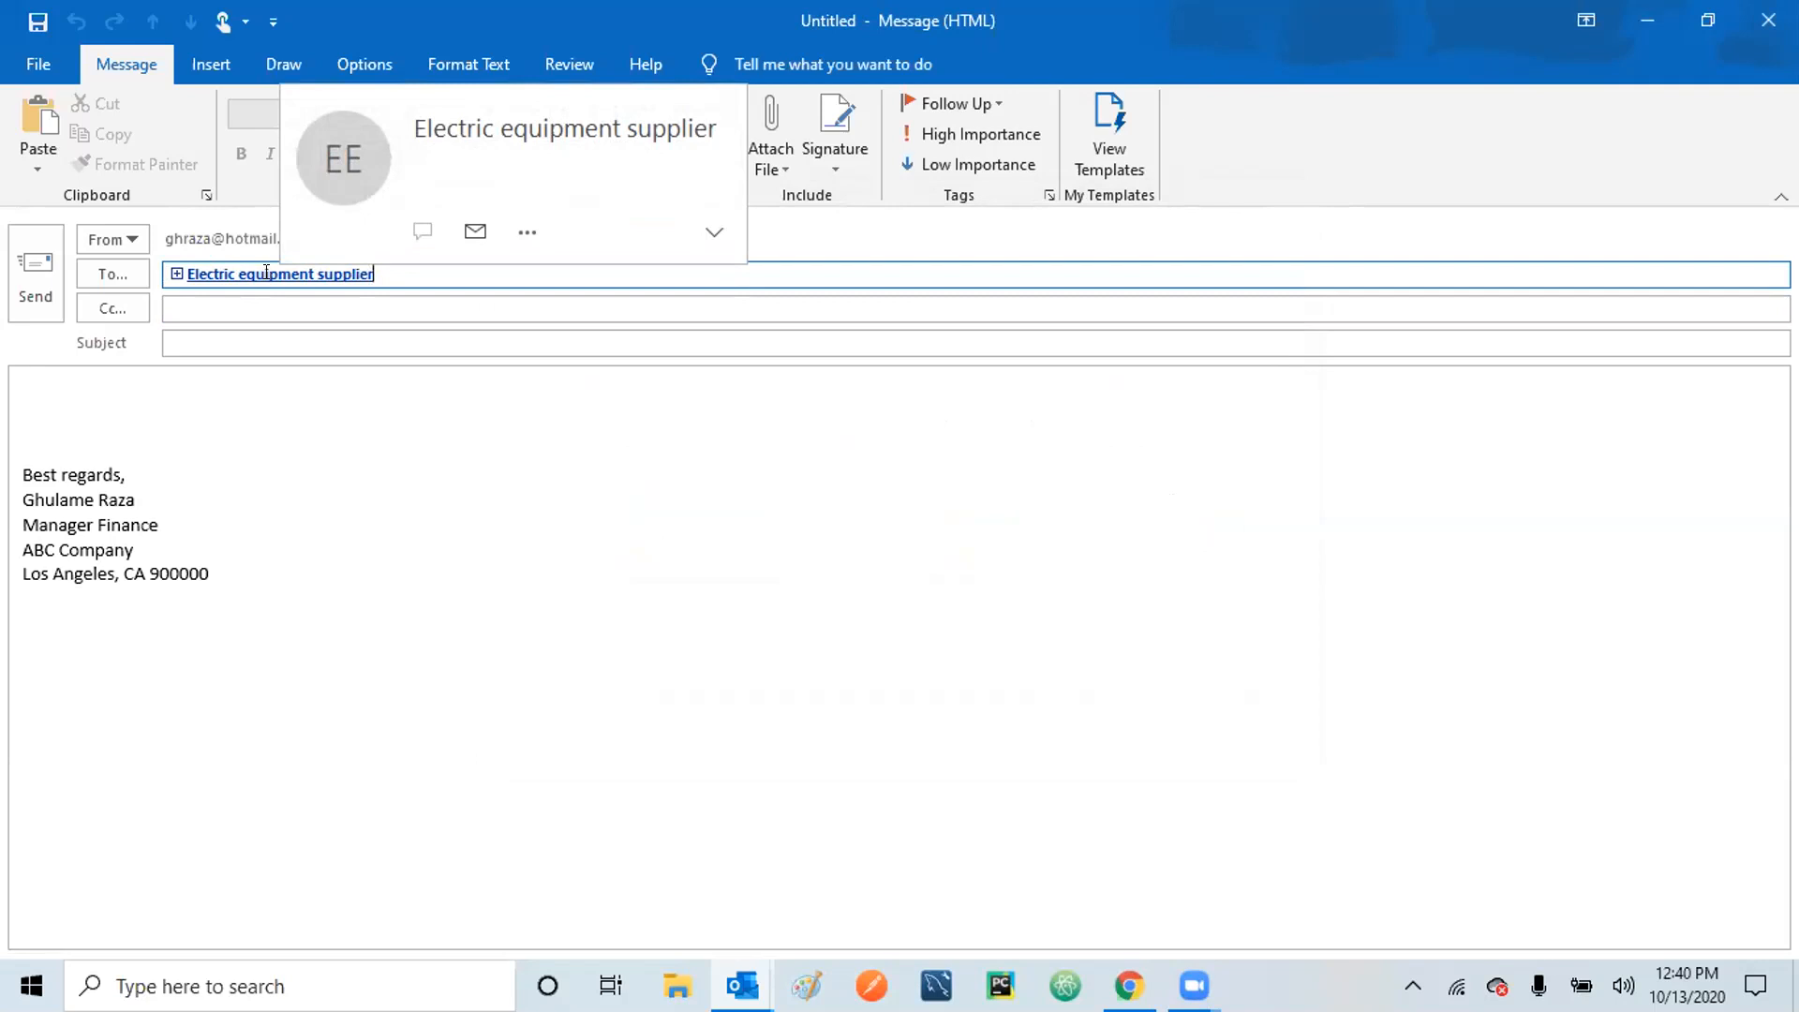
# Check the Electric equipment supplier group's members in its contact card.
pyautogui.doubleClick(212, 272)
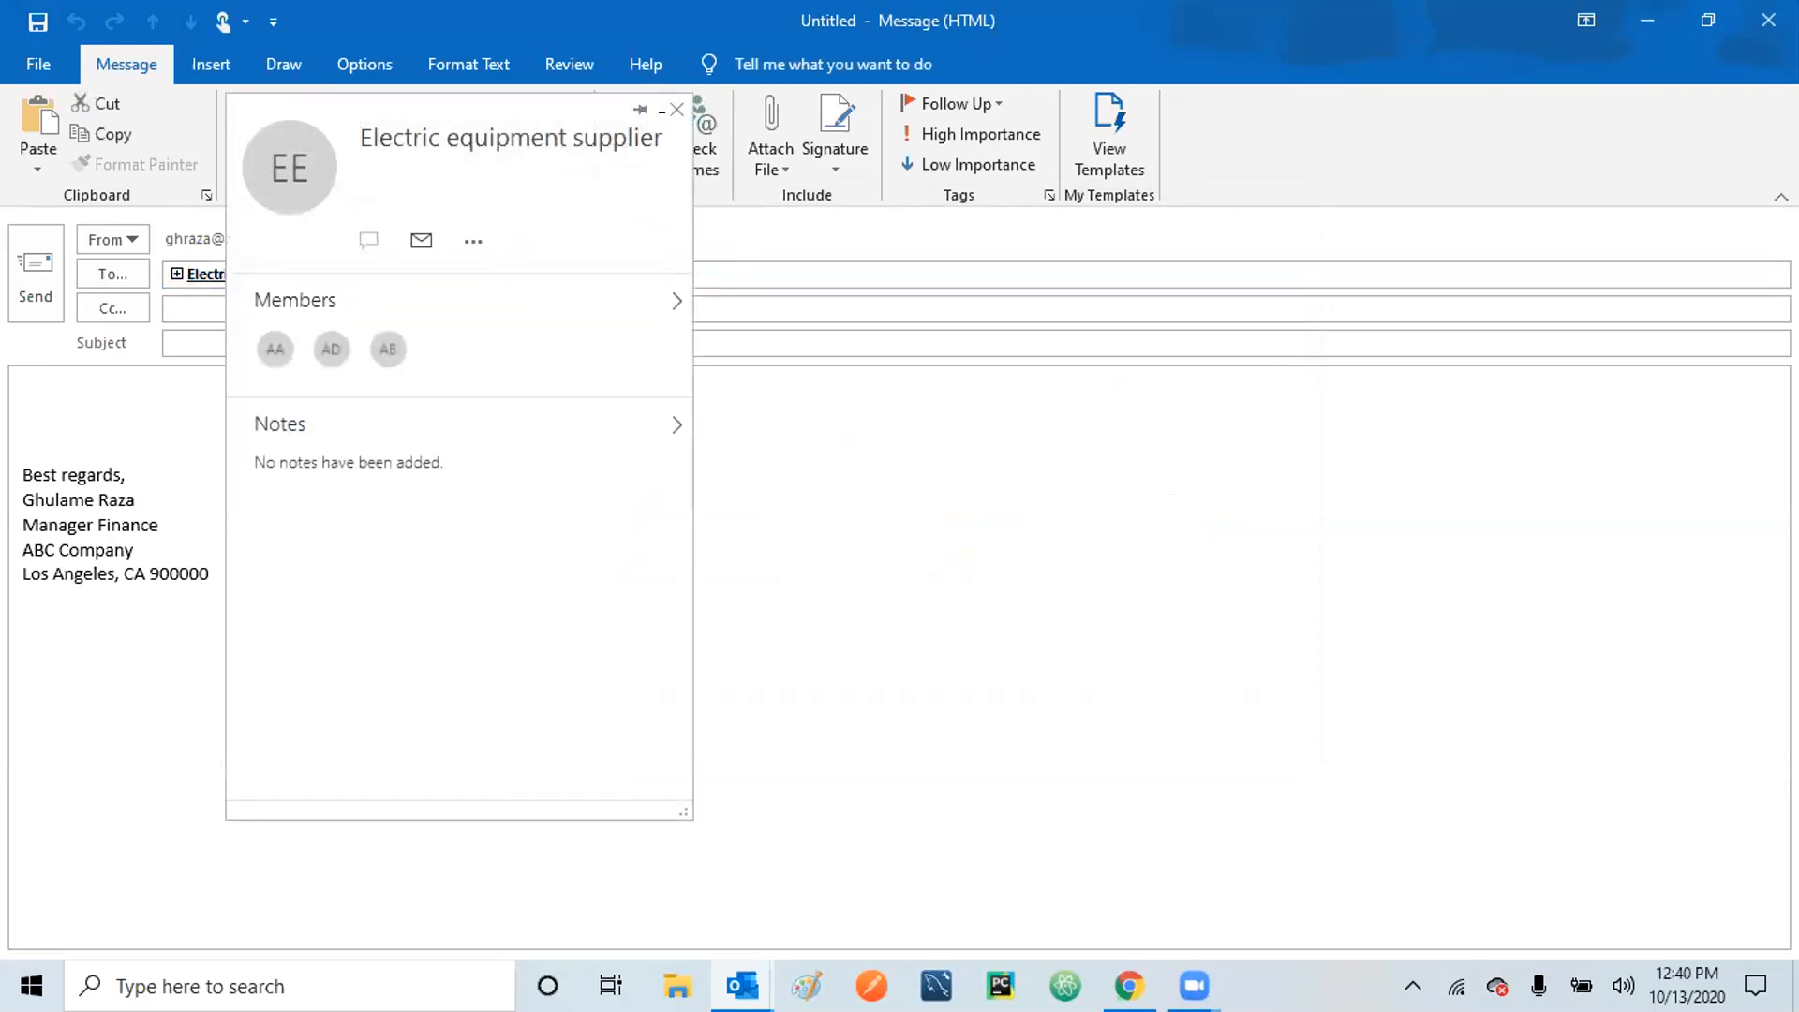
pyautogui.click(677, 111)
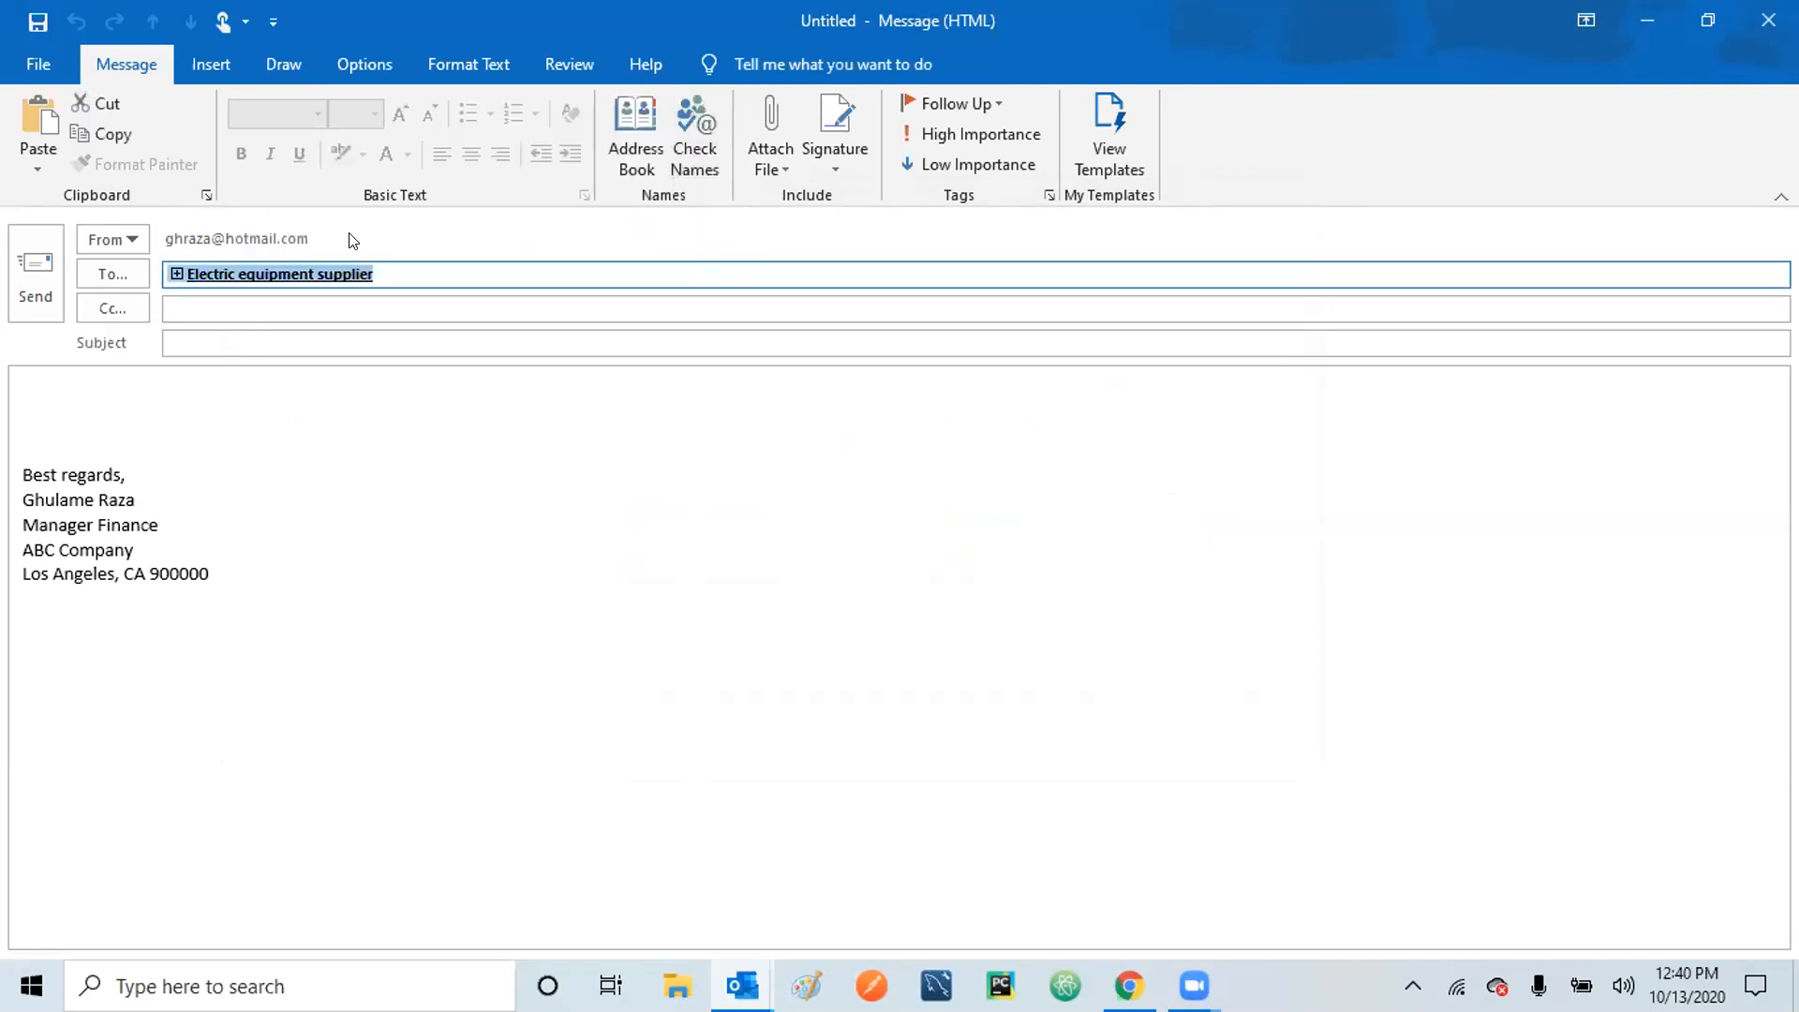
pyautogui.click(240, 332)
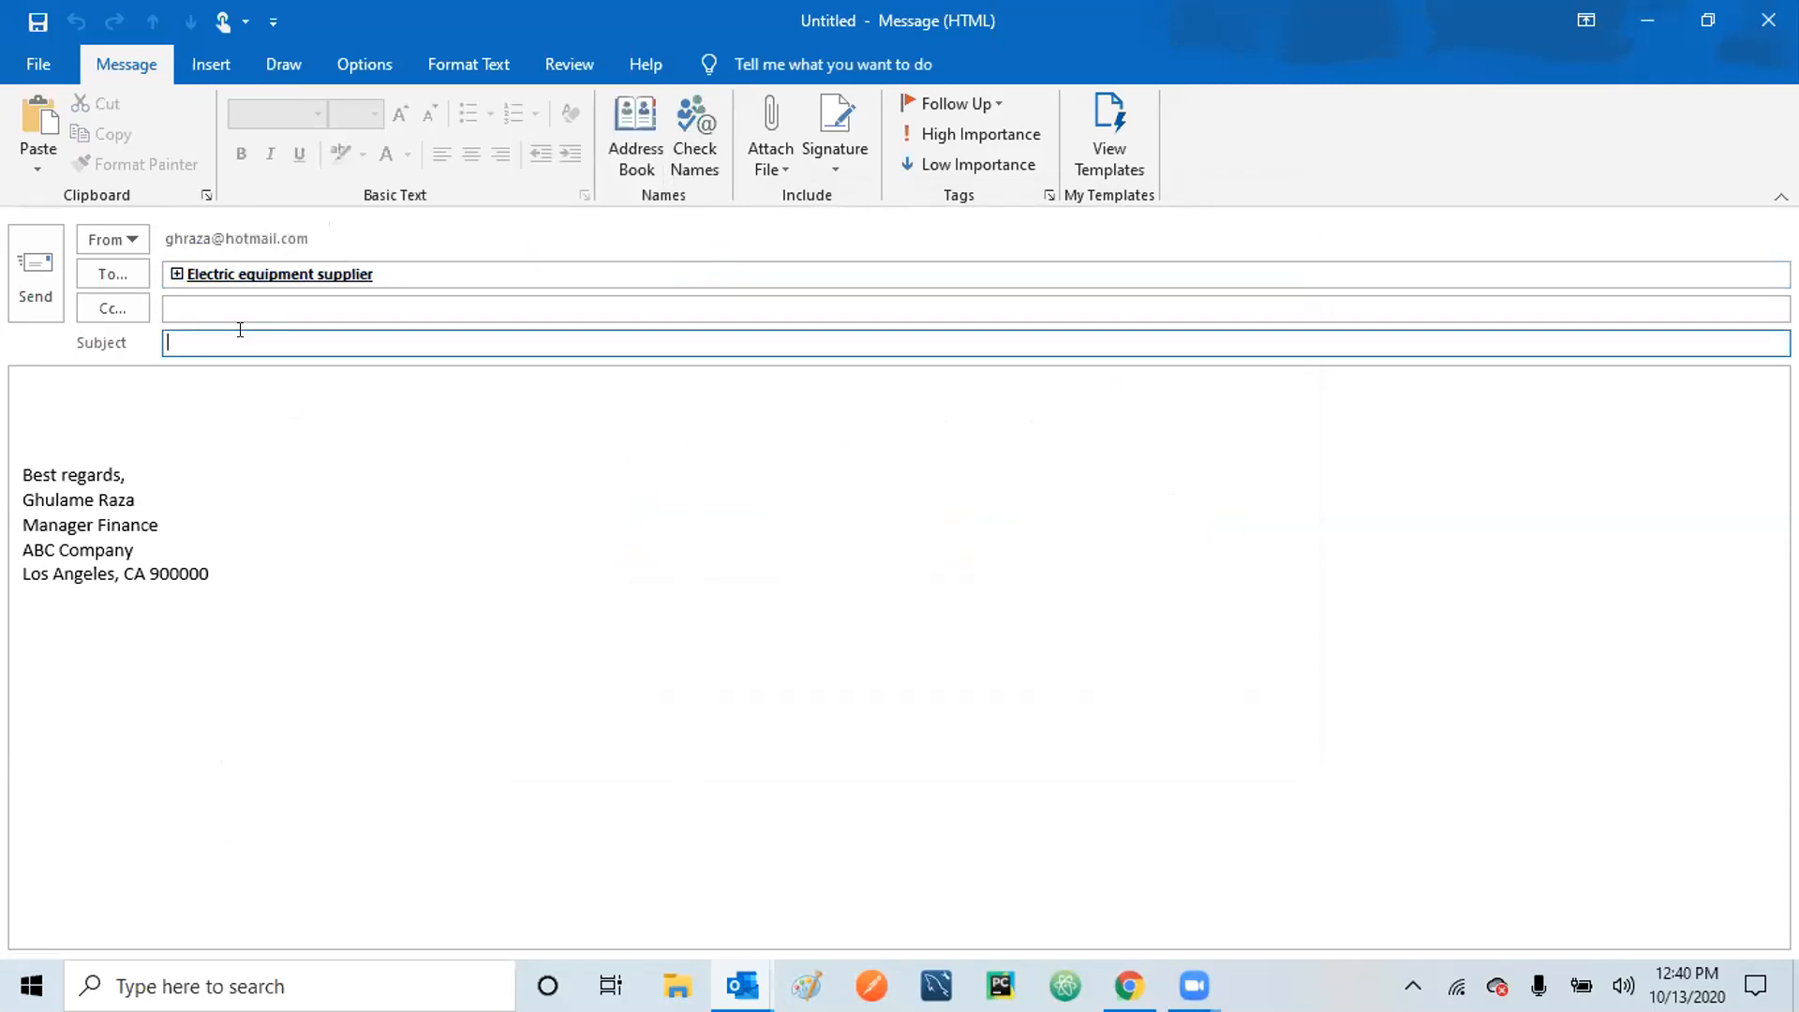
# Expand the group in To into its individual members, then discard the message without saving.
pyautogui.click(175, 275)
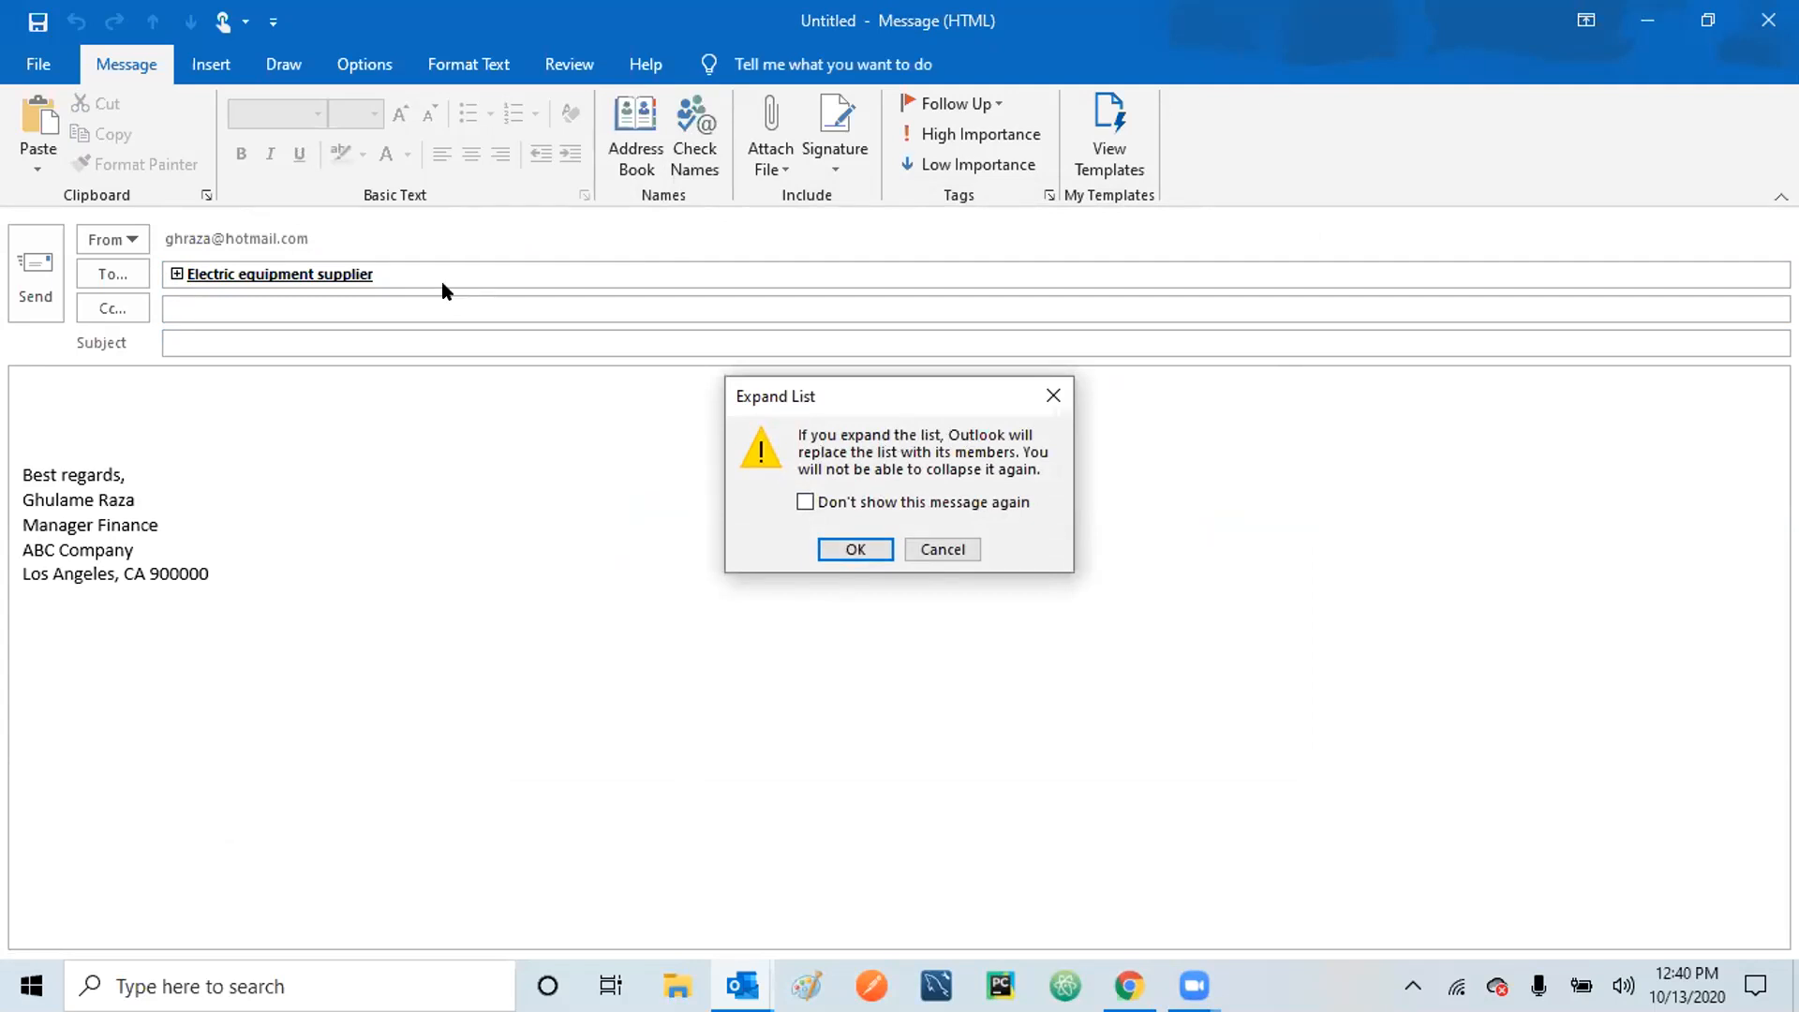
pyautogui.click(857, 551)
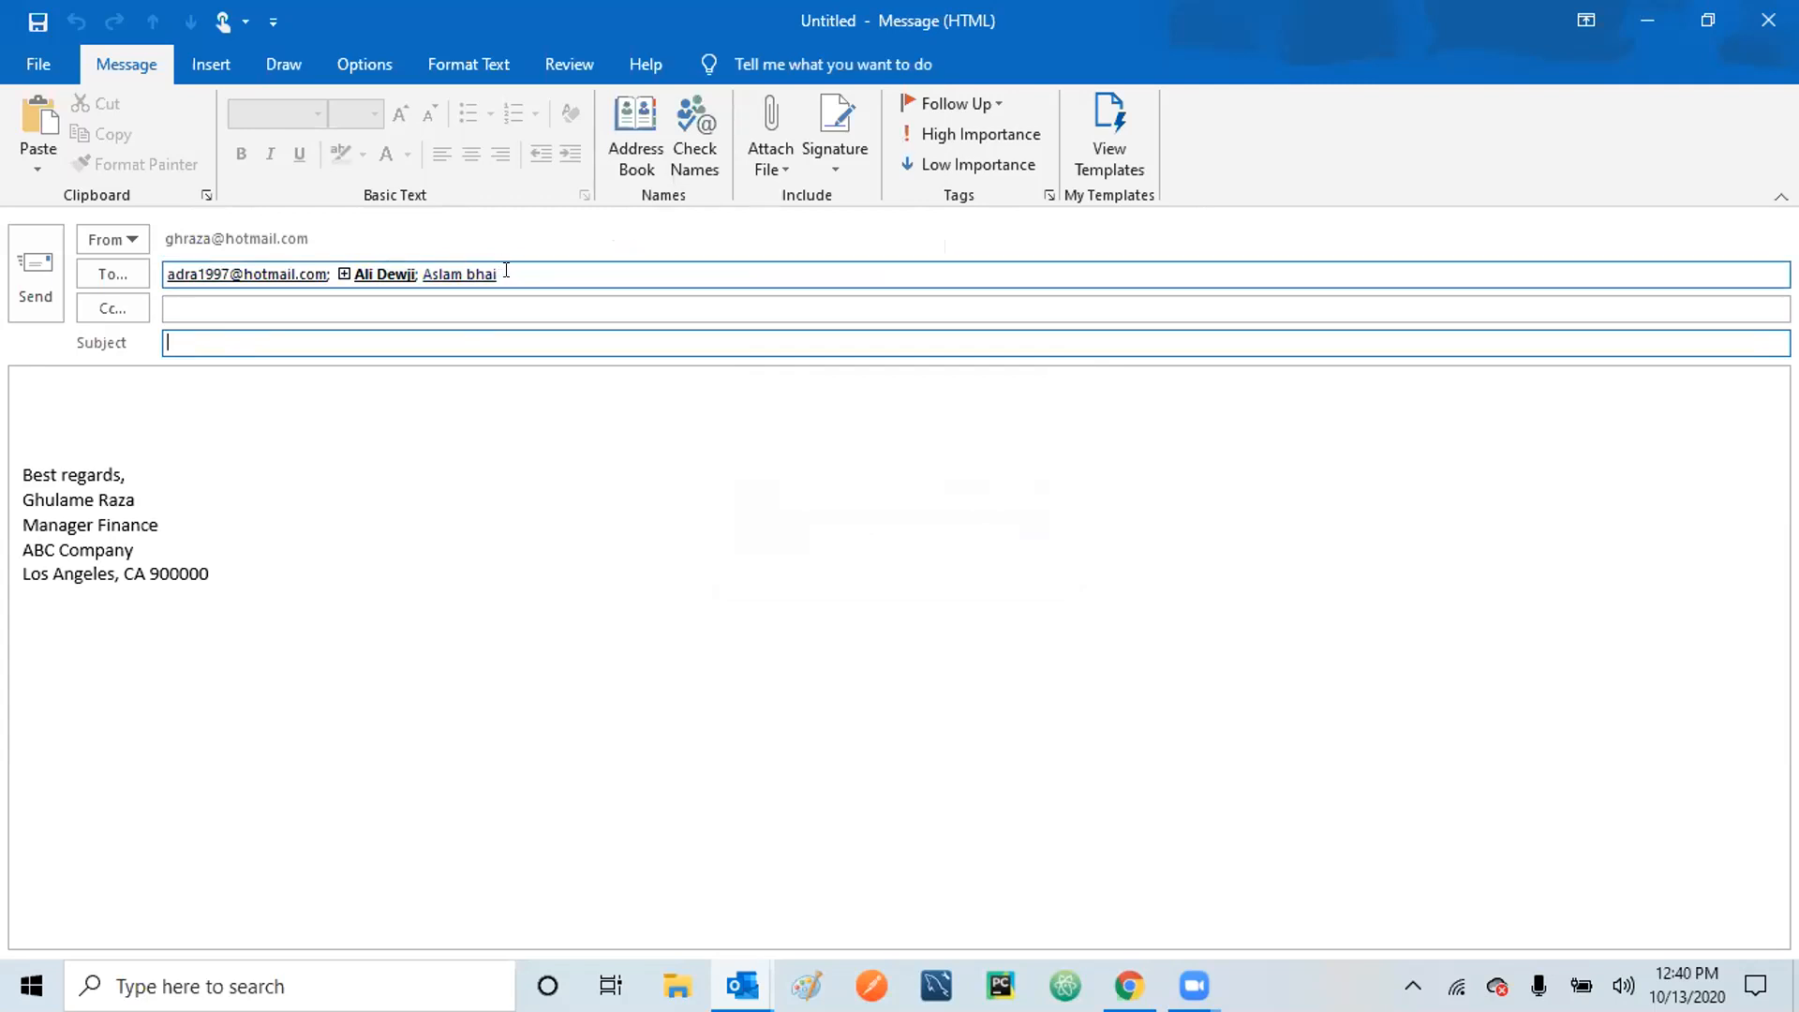
pyautogui.click(1759, 26)
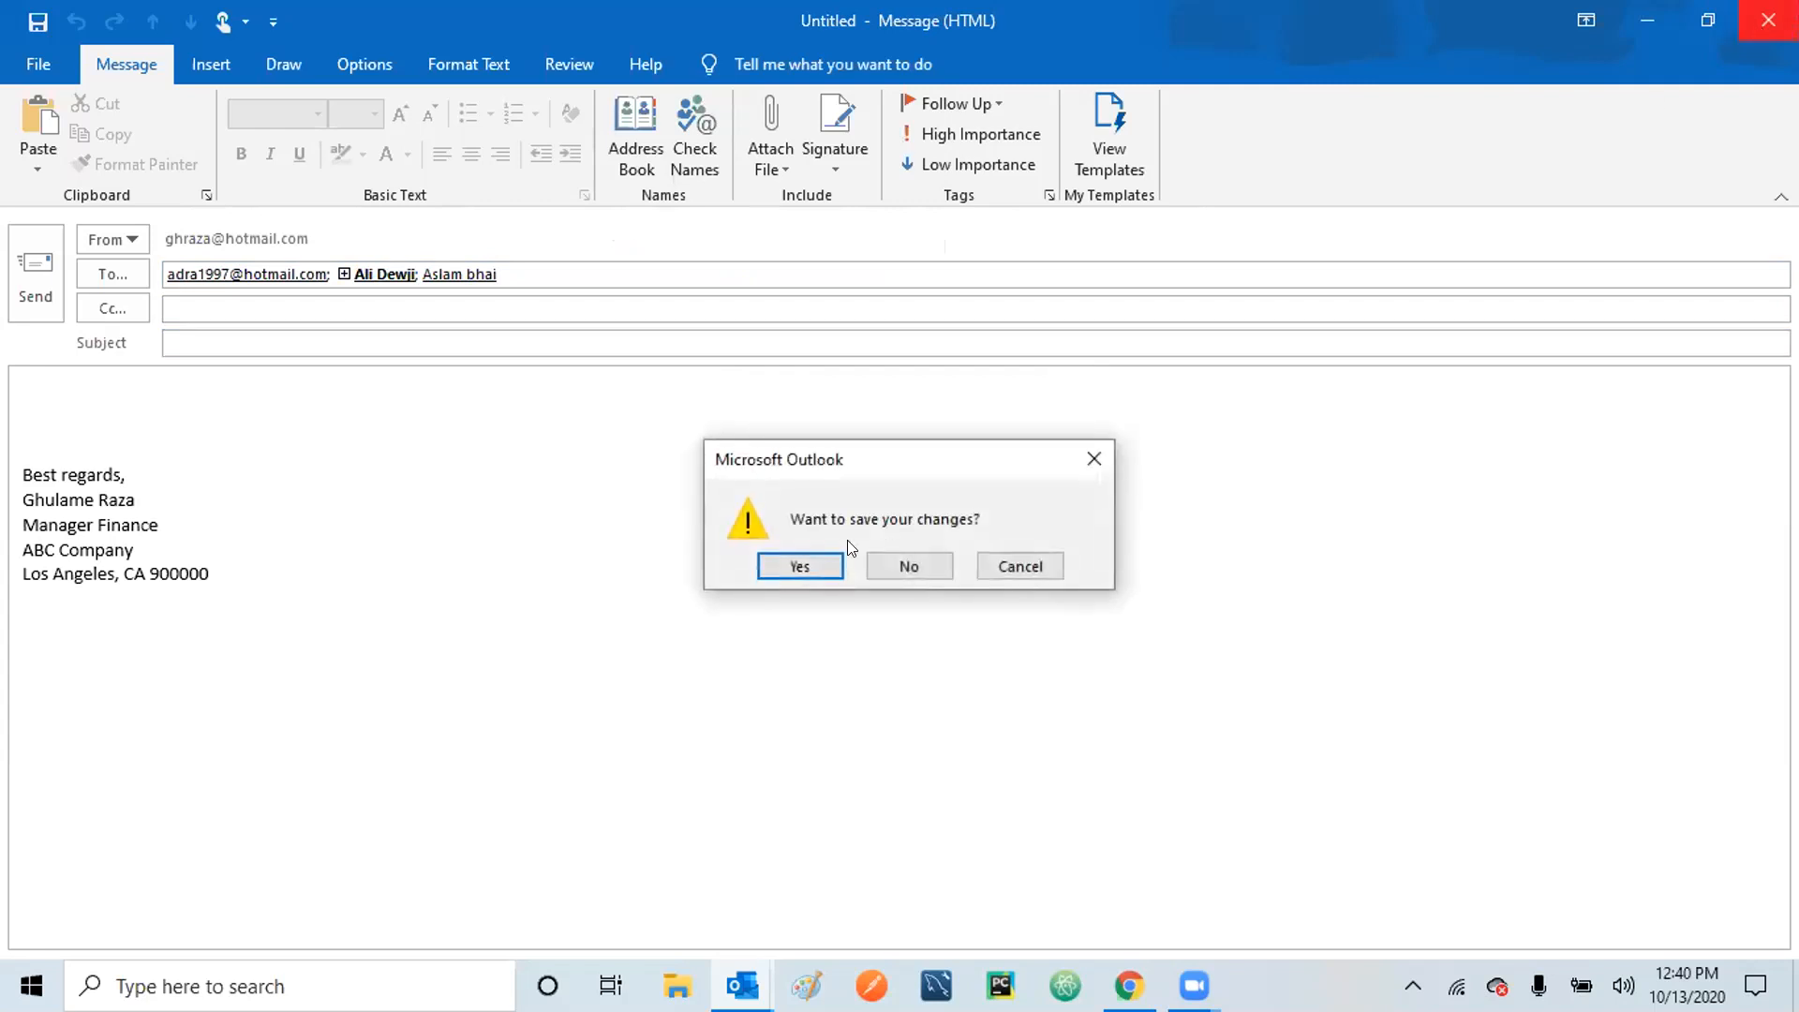
pyautogui.click(900, 567)
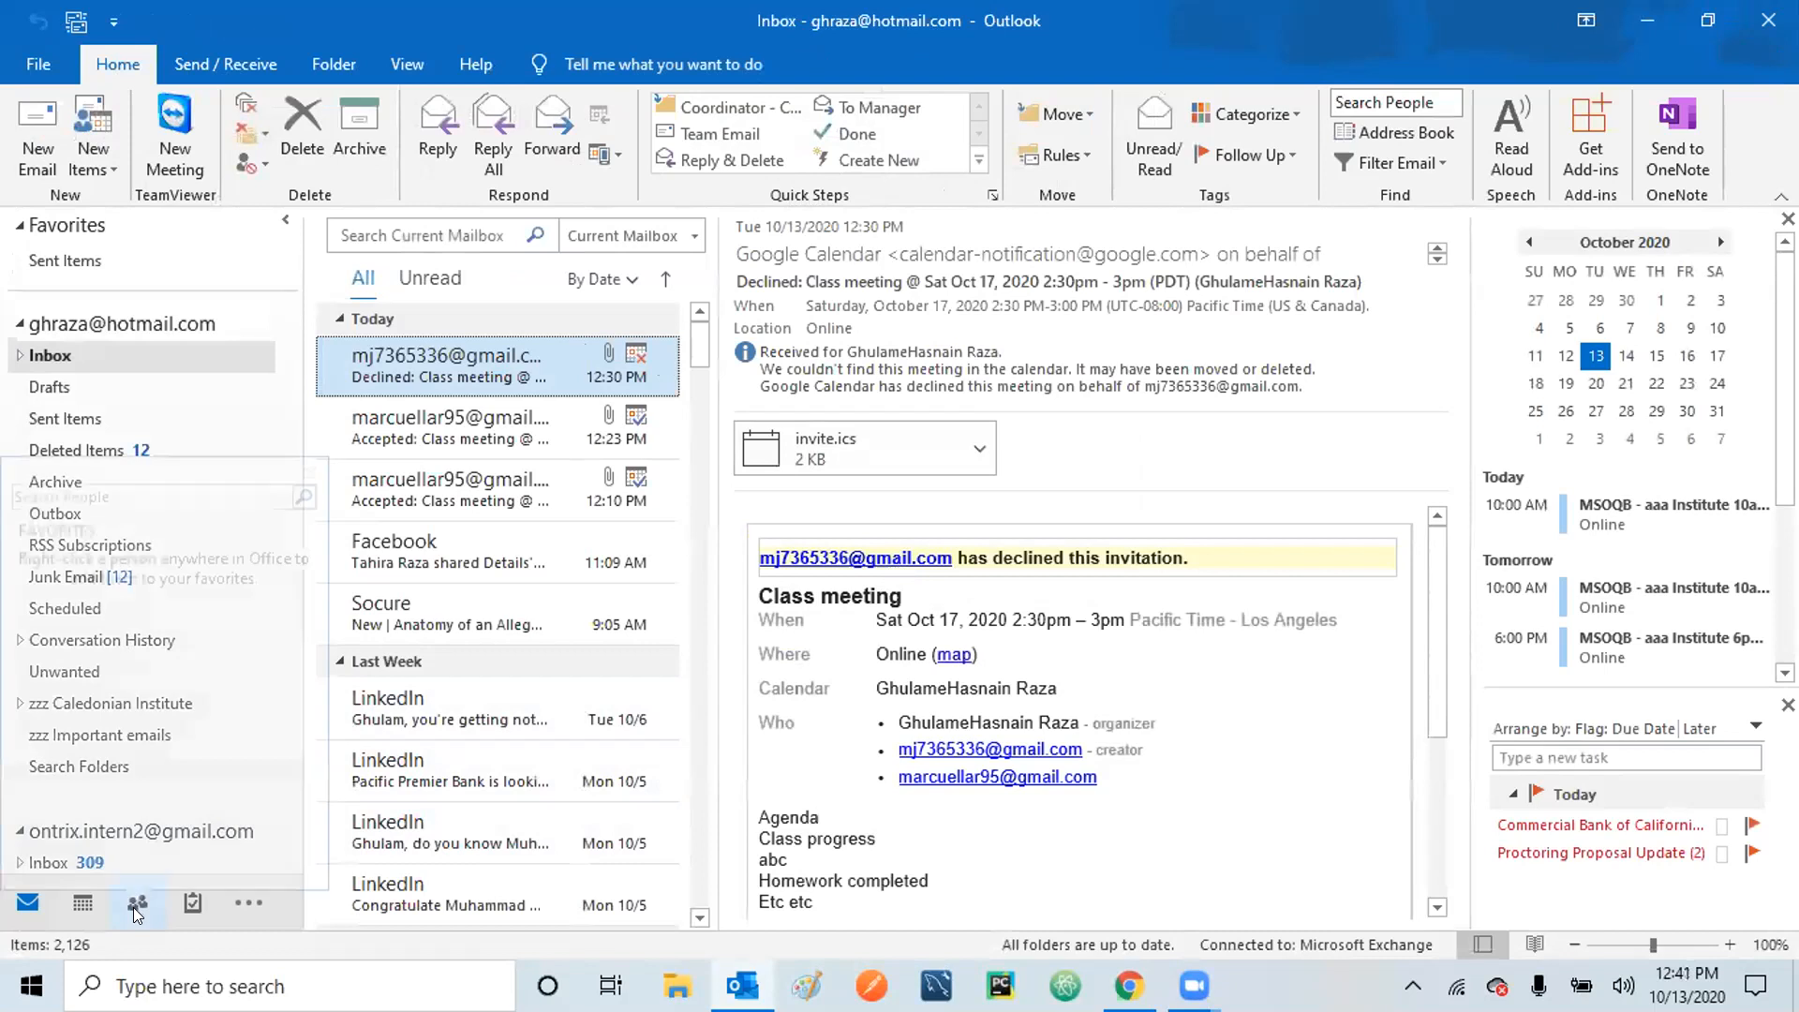
# Switch to Contacts and briefly open the Electric equipment supplier group to review it.
pyautogui.click(136, 905)
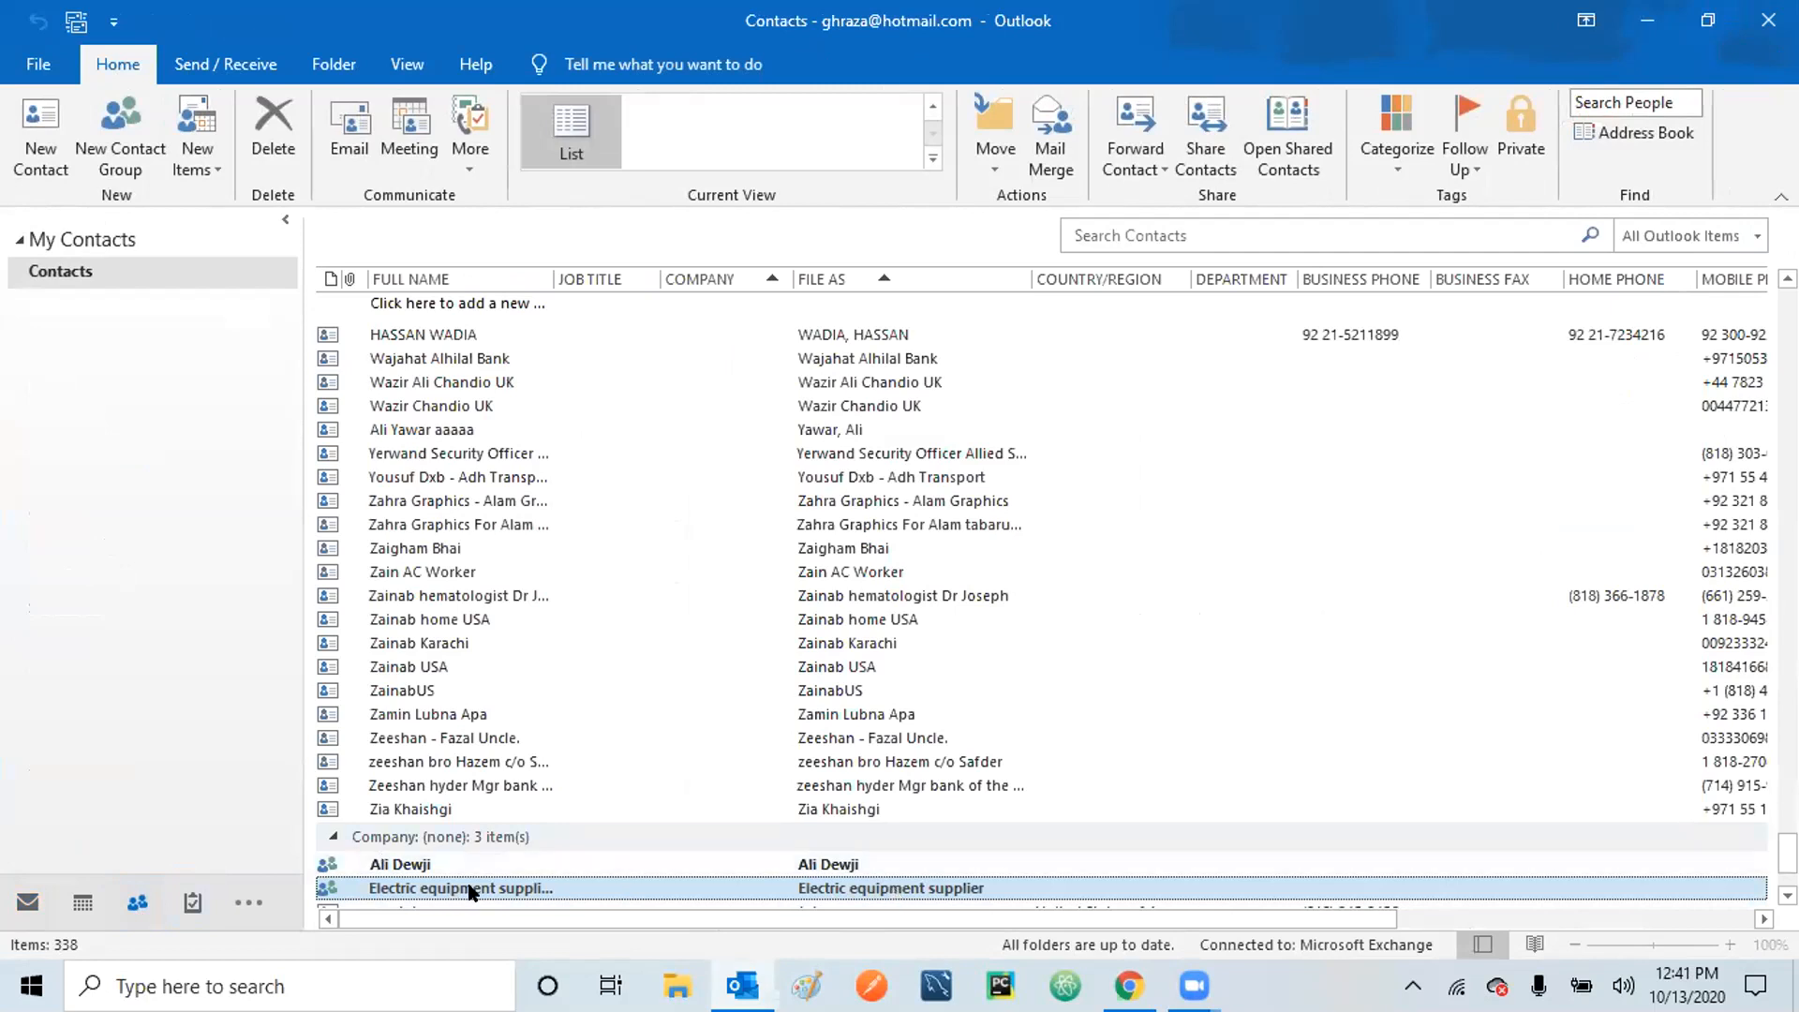
pyautogui.doubleClick(906, 892)
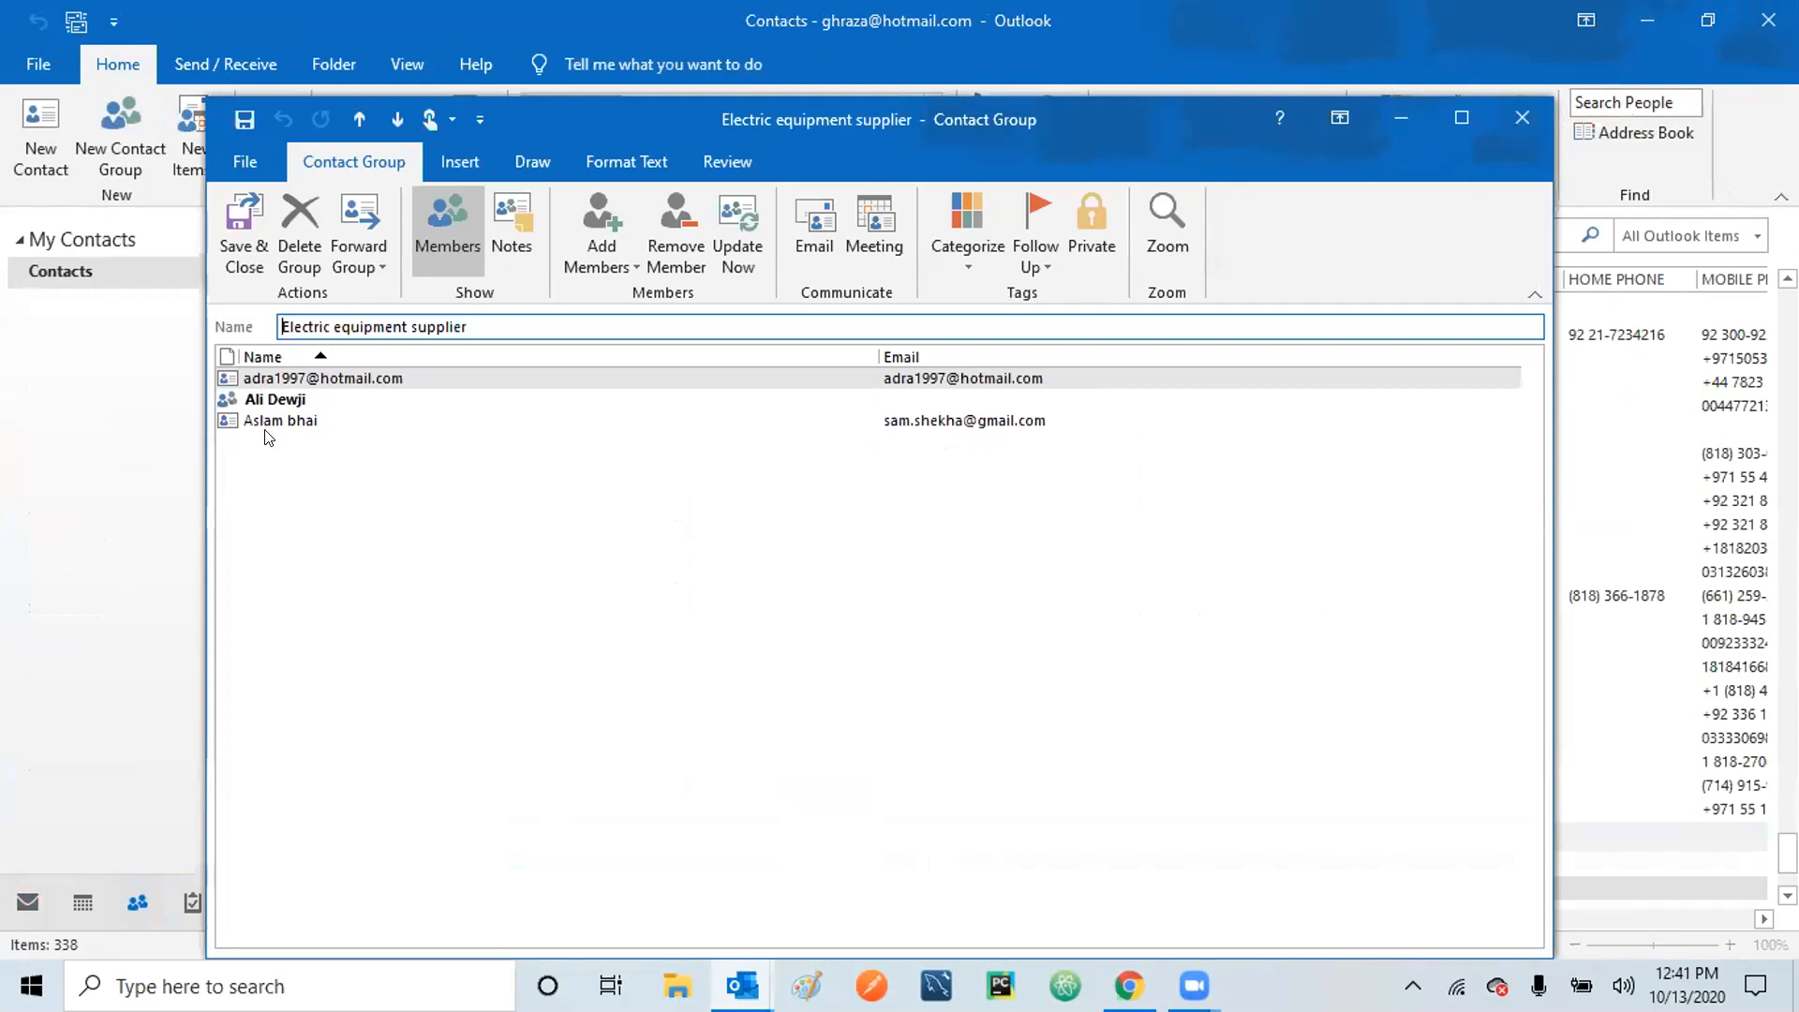
pyautogui.click(1519, 122)
pyautogui.scroll(20, 1040, 599)
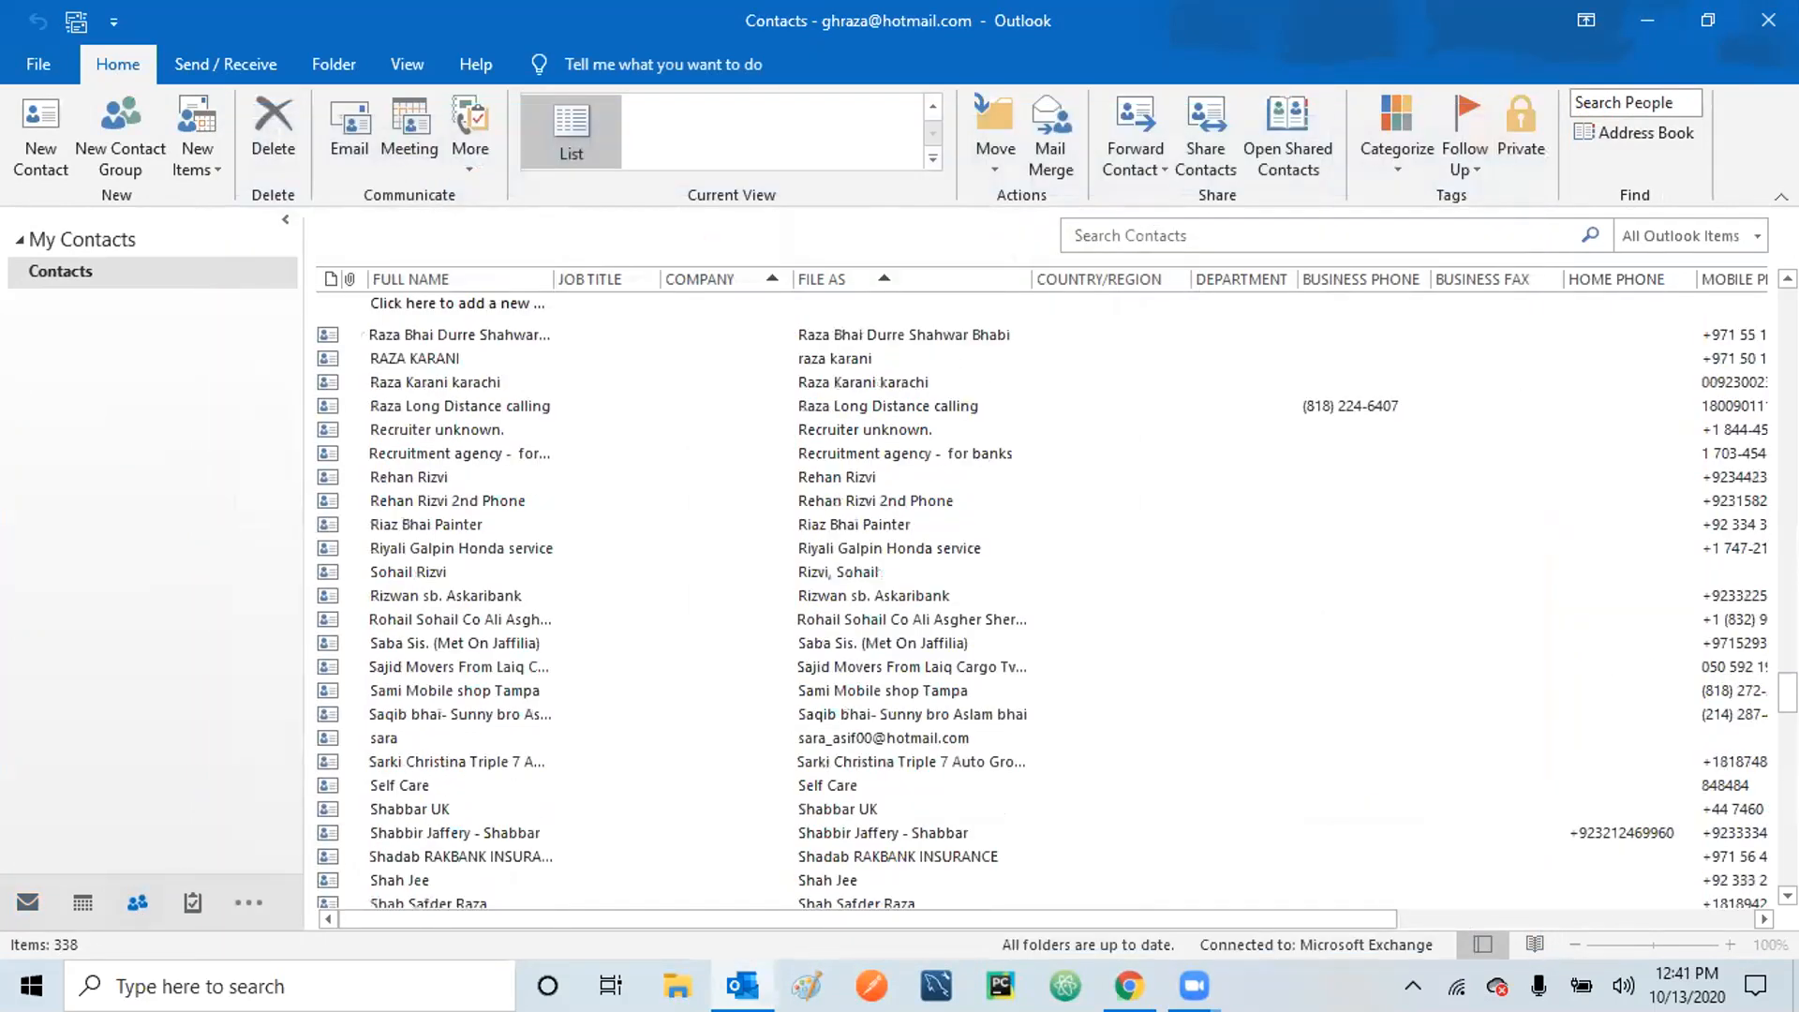
pyautogui.scroll(5, 1128, 352)
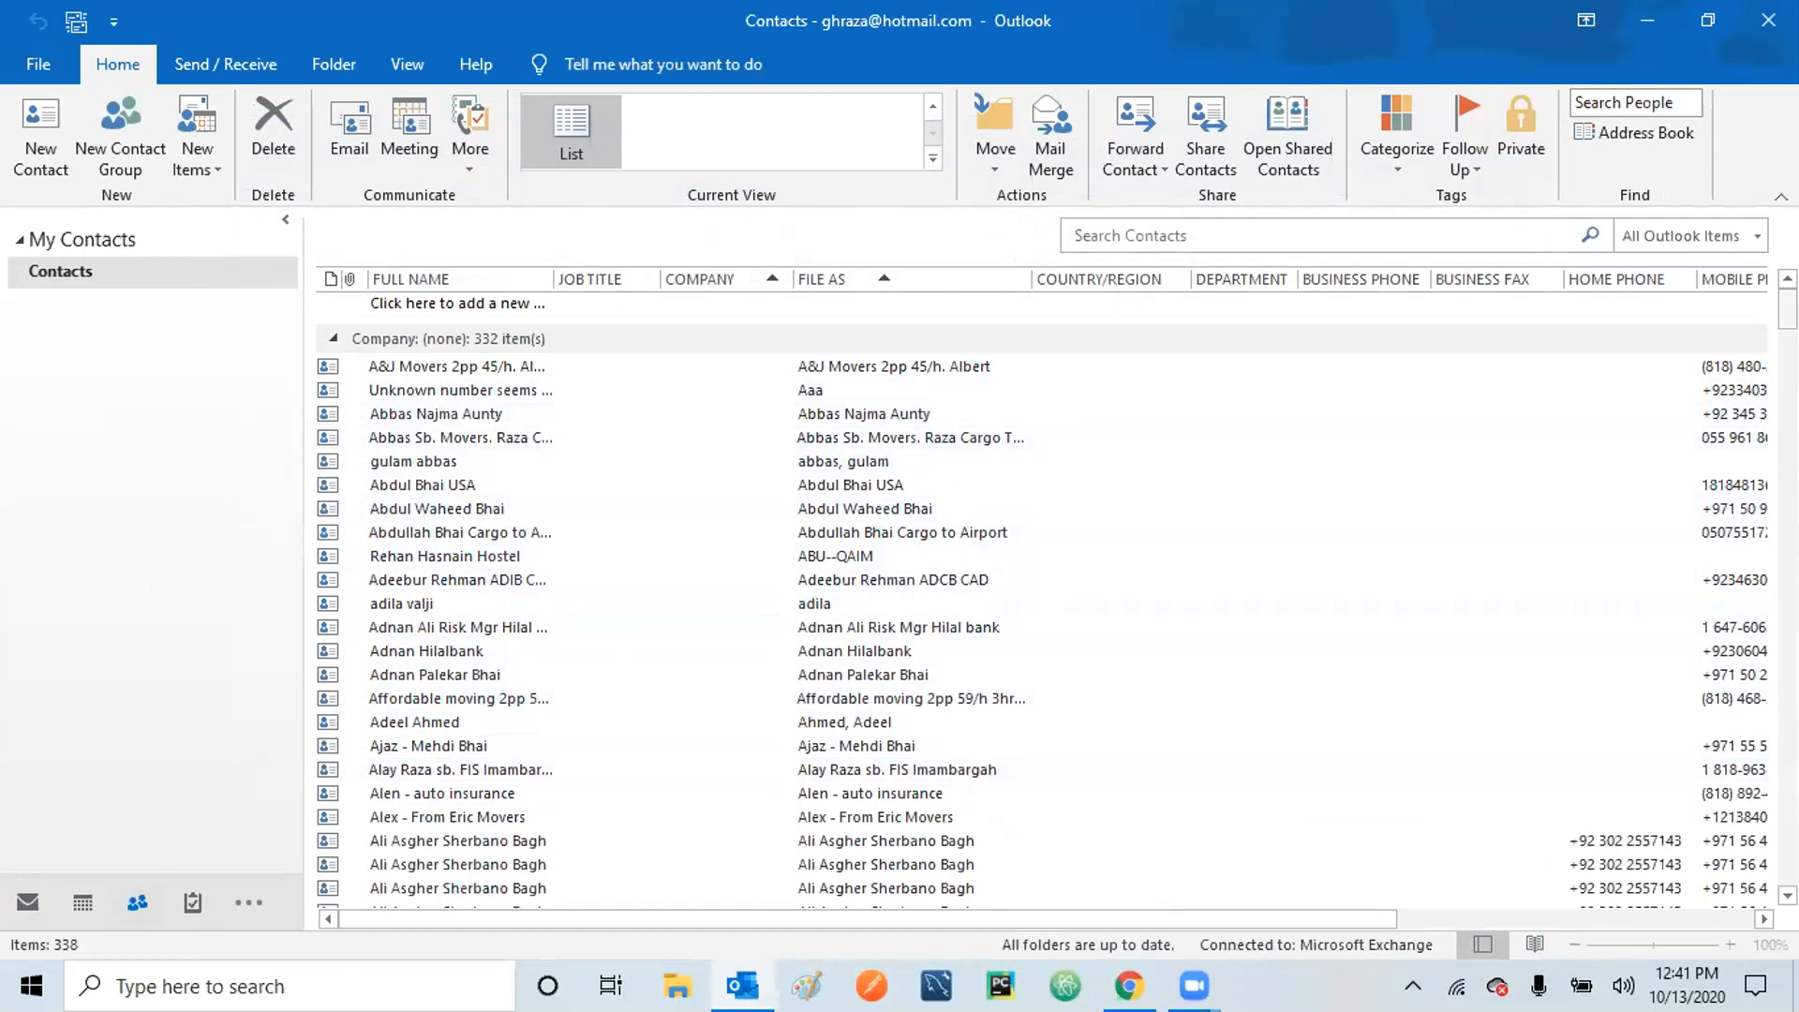
pyautogui.moveTo(1788, 309); pyautogui.dragTo(1788, 371)
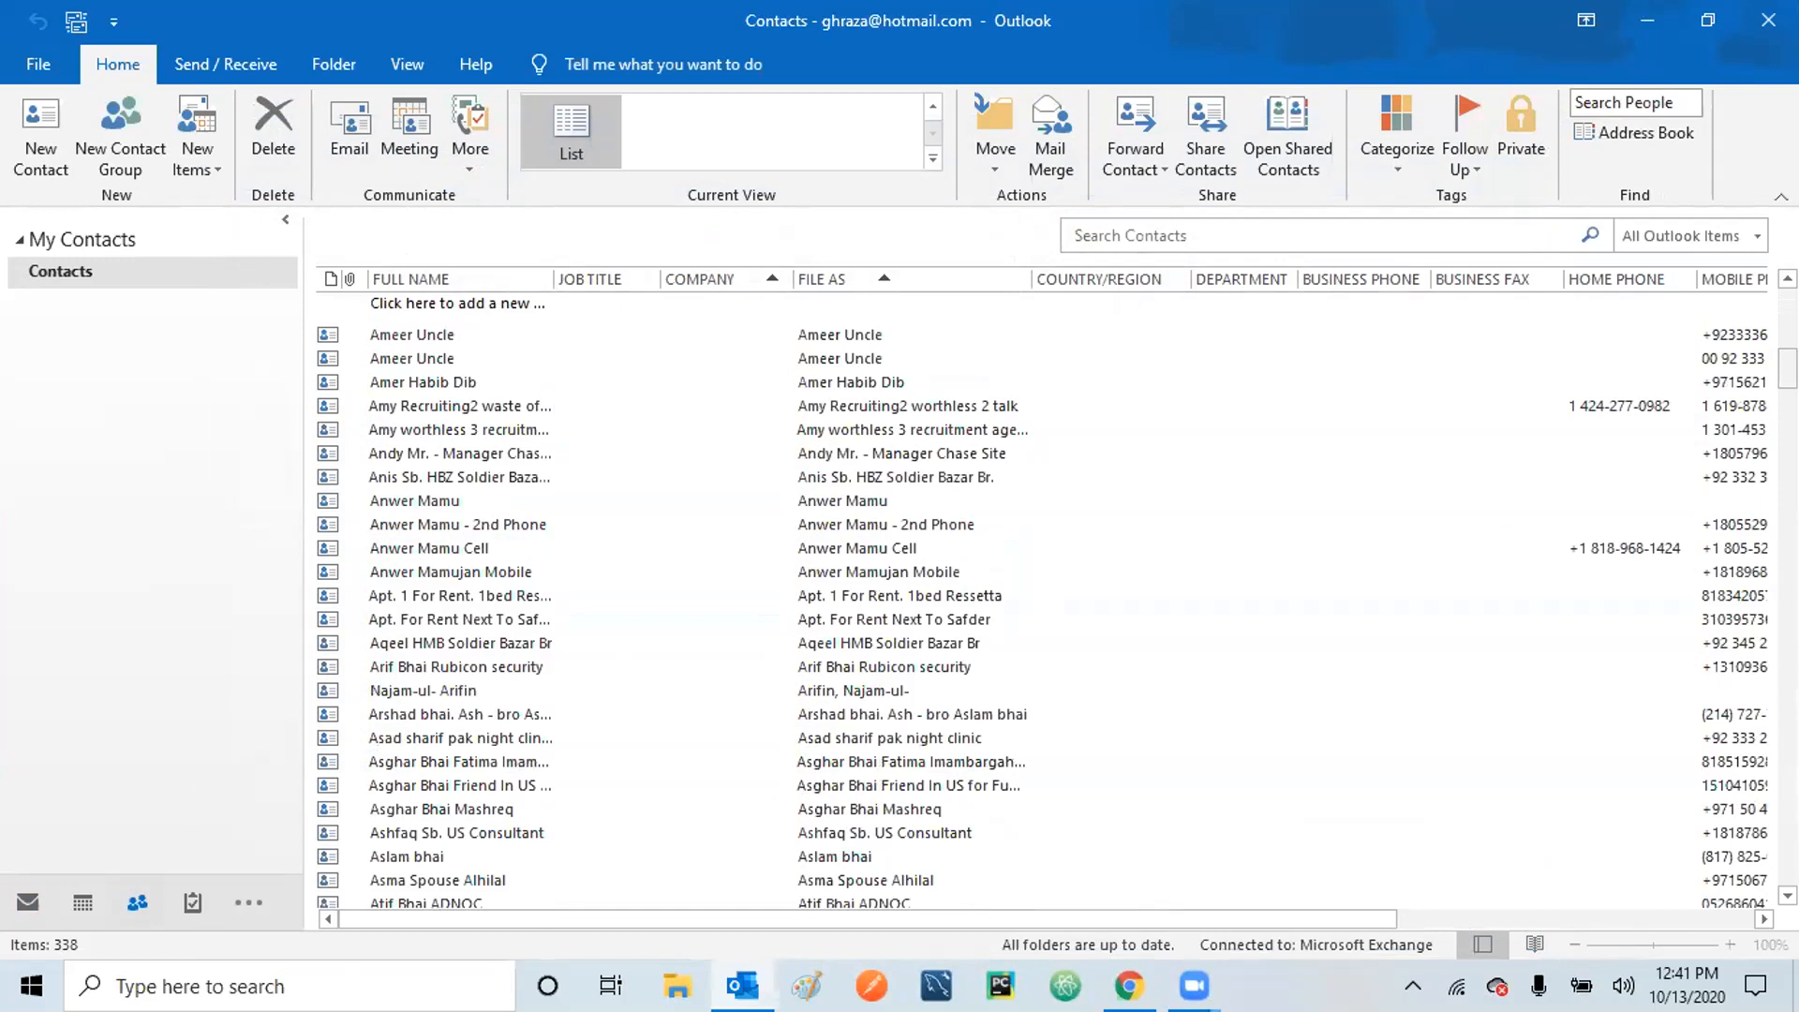
pyautogui.moveTo(1788, 369); pyautogui.dragTo(1788, 308)
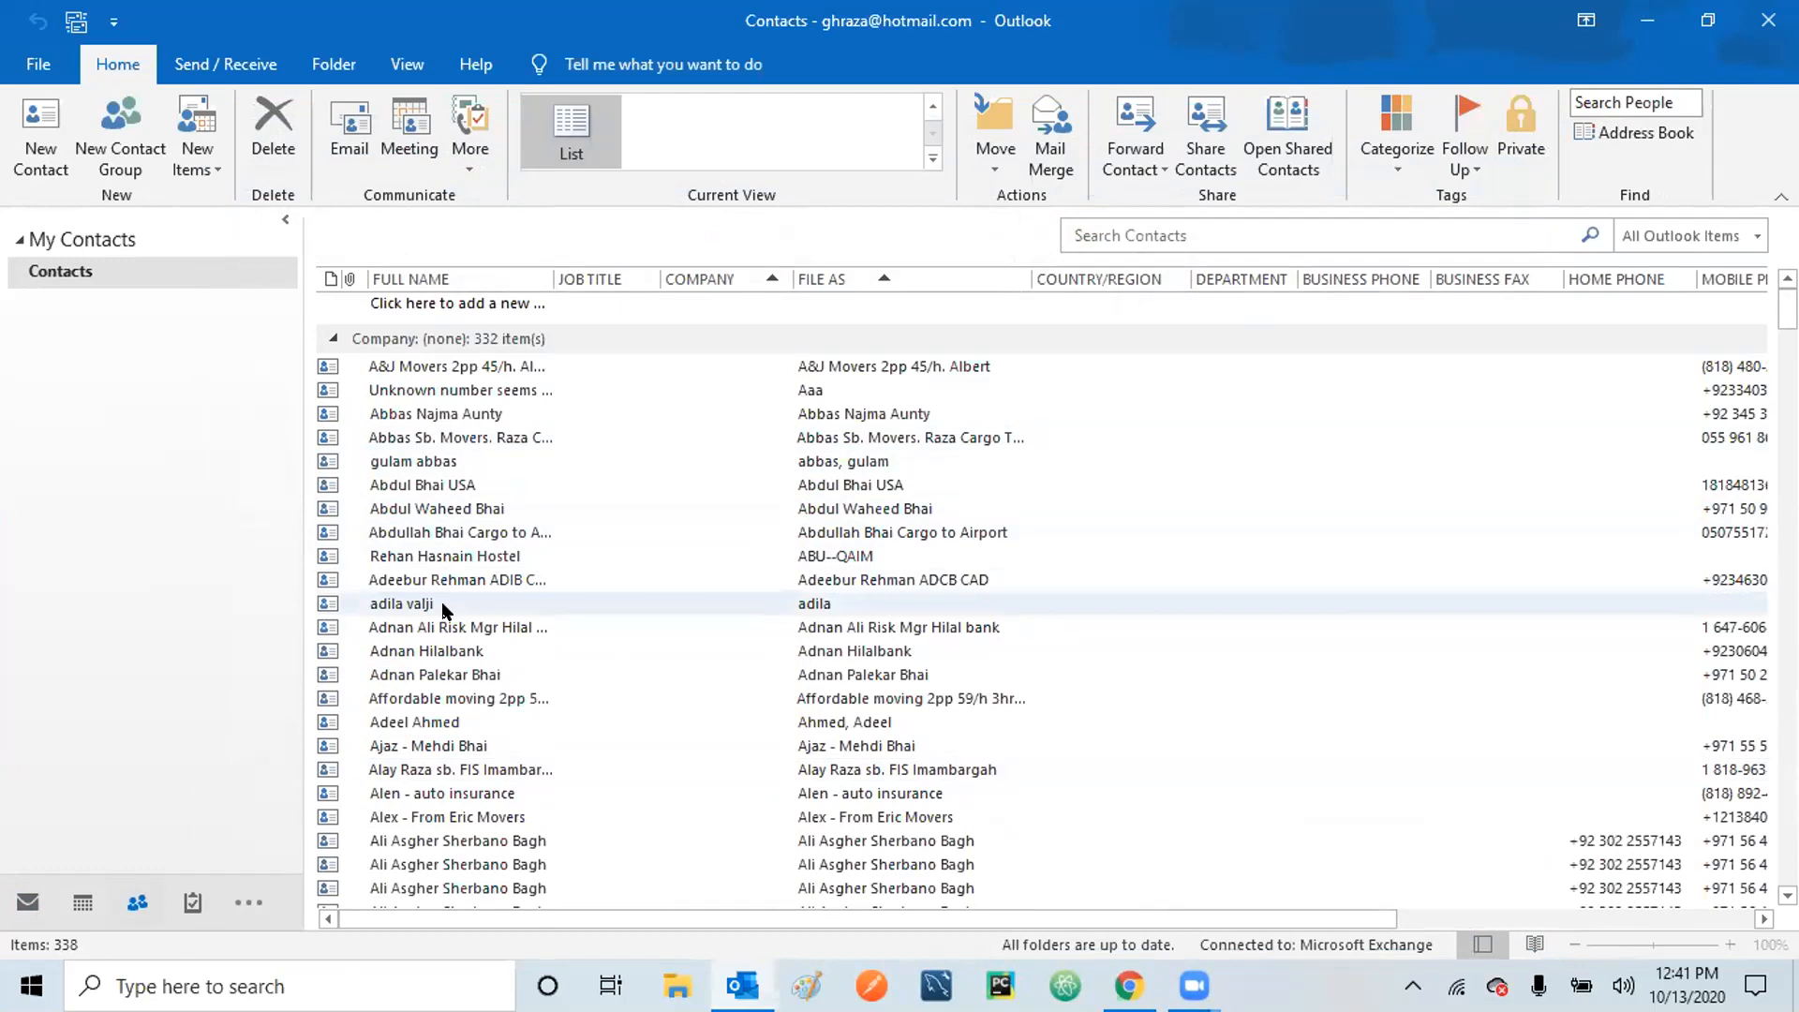
# Select the contact matching the group's first member in the Contacts list.
pyautogui.click(441, 719)
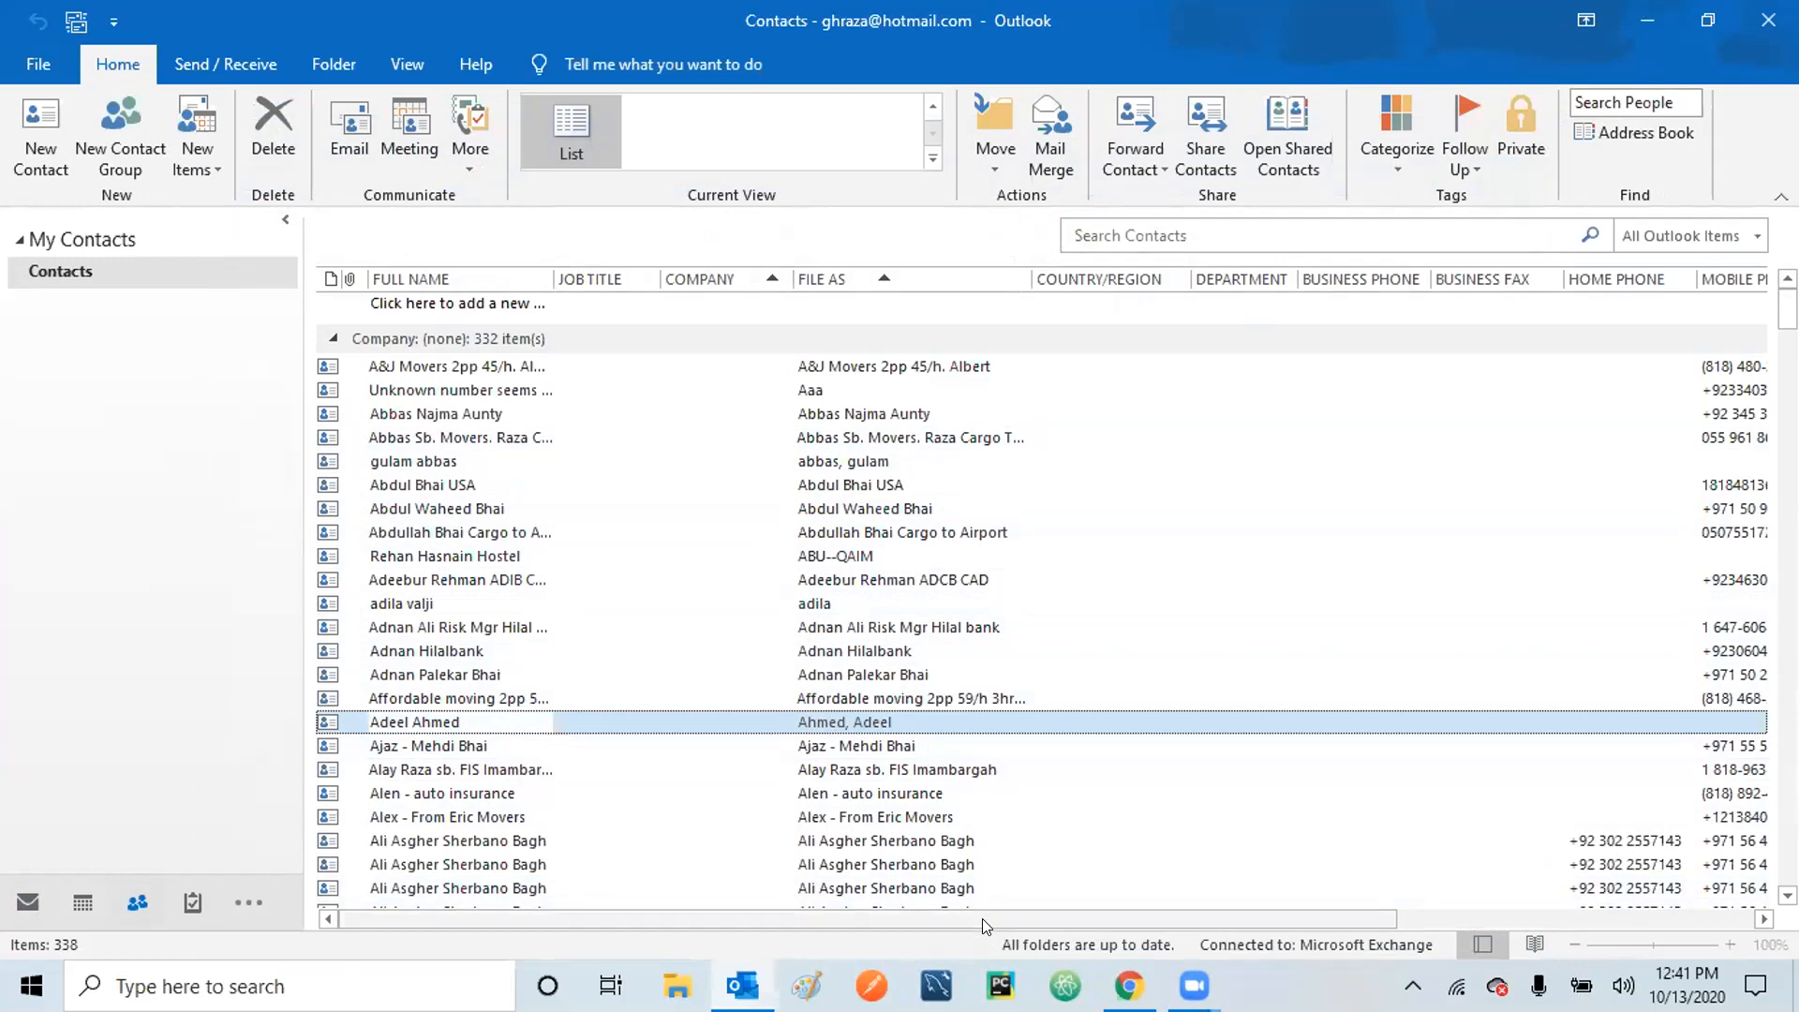
pyautogui.moveTo(990, 914); pyautogui.dragTo(1417, 897)
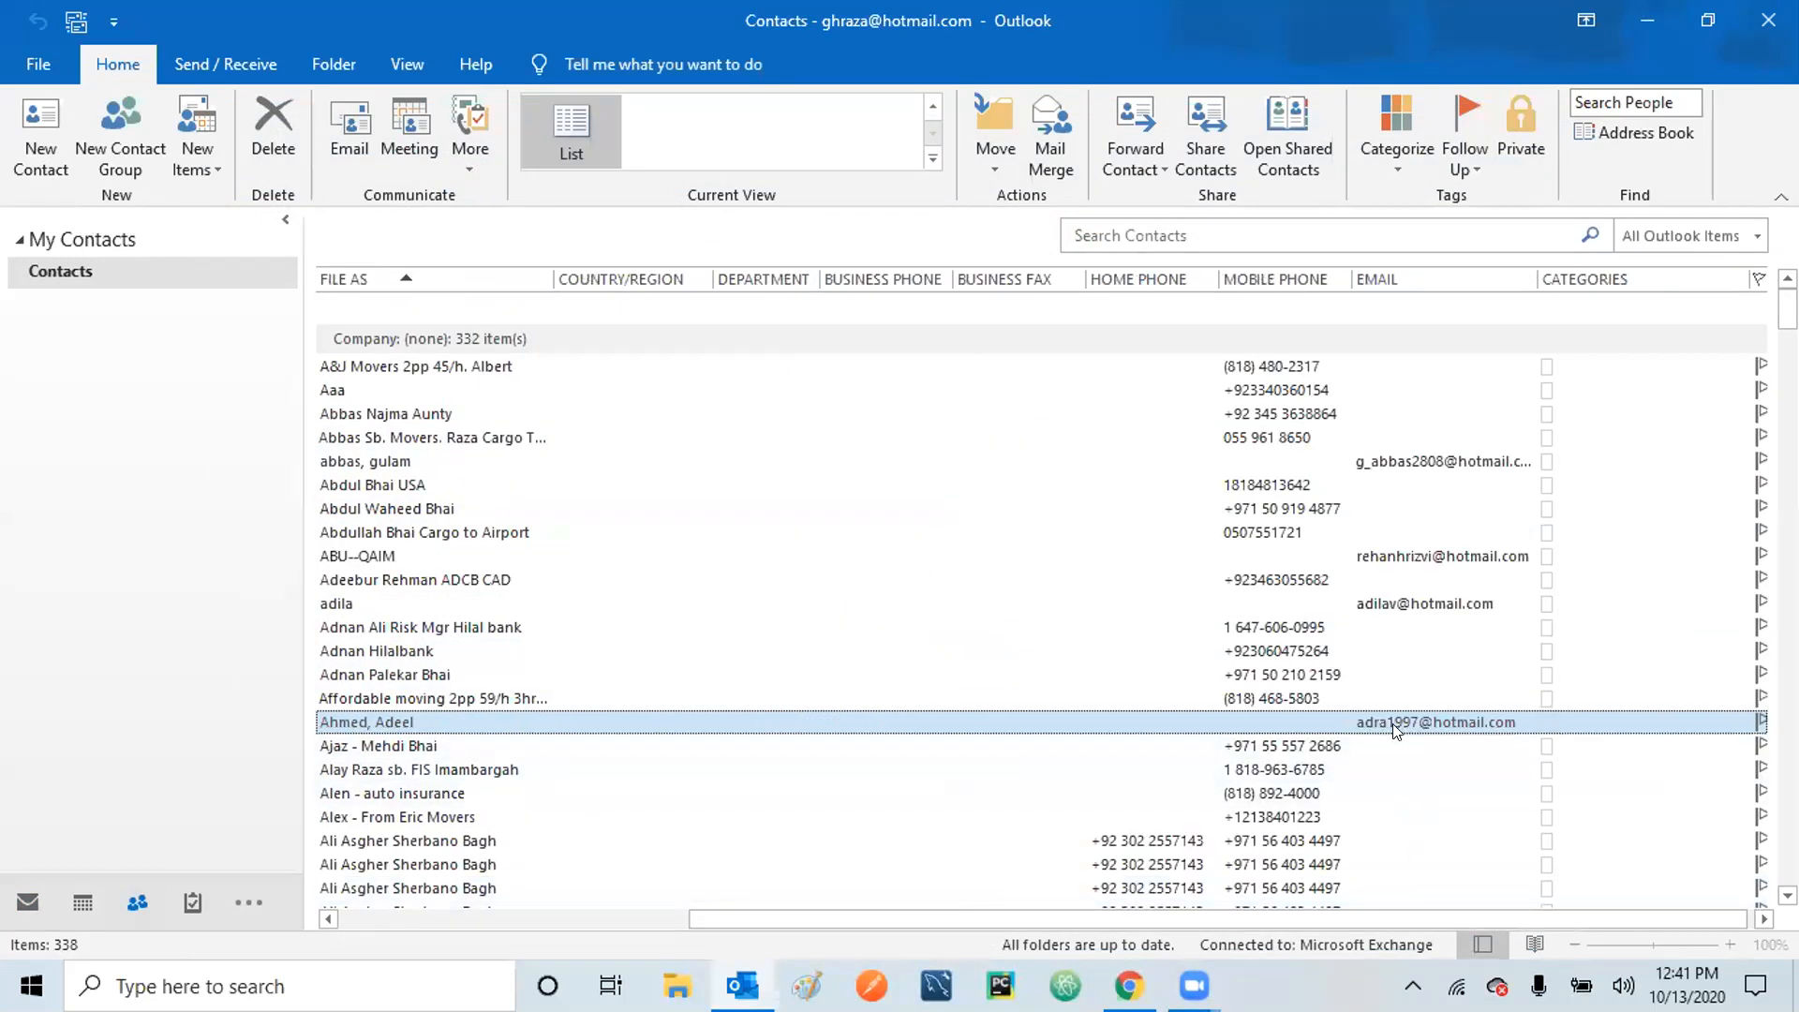
pyautogui.moveTo(1308, 913); pyautogui.dragTo(791, 951)
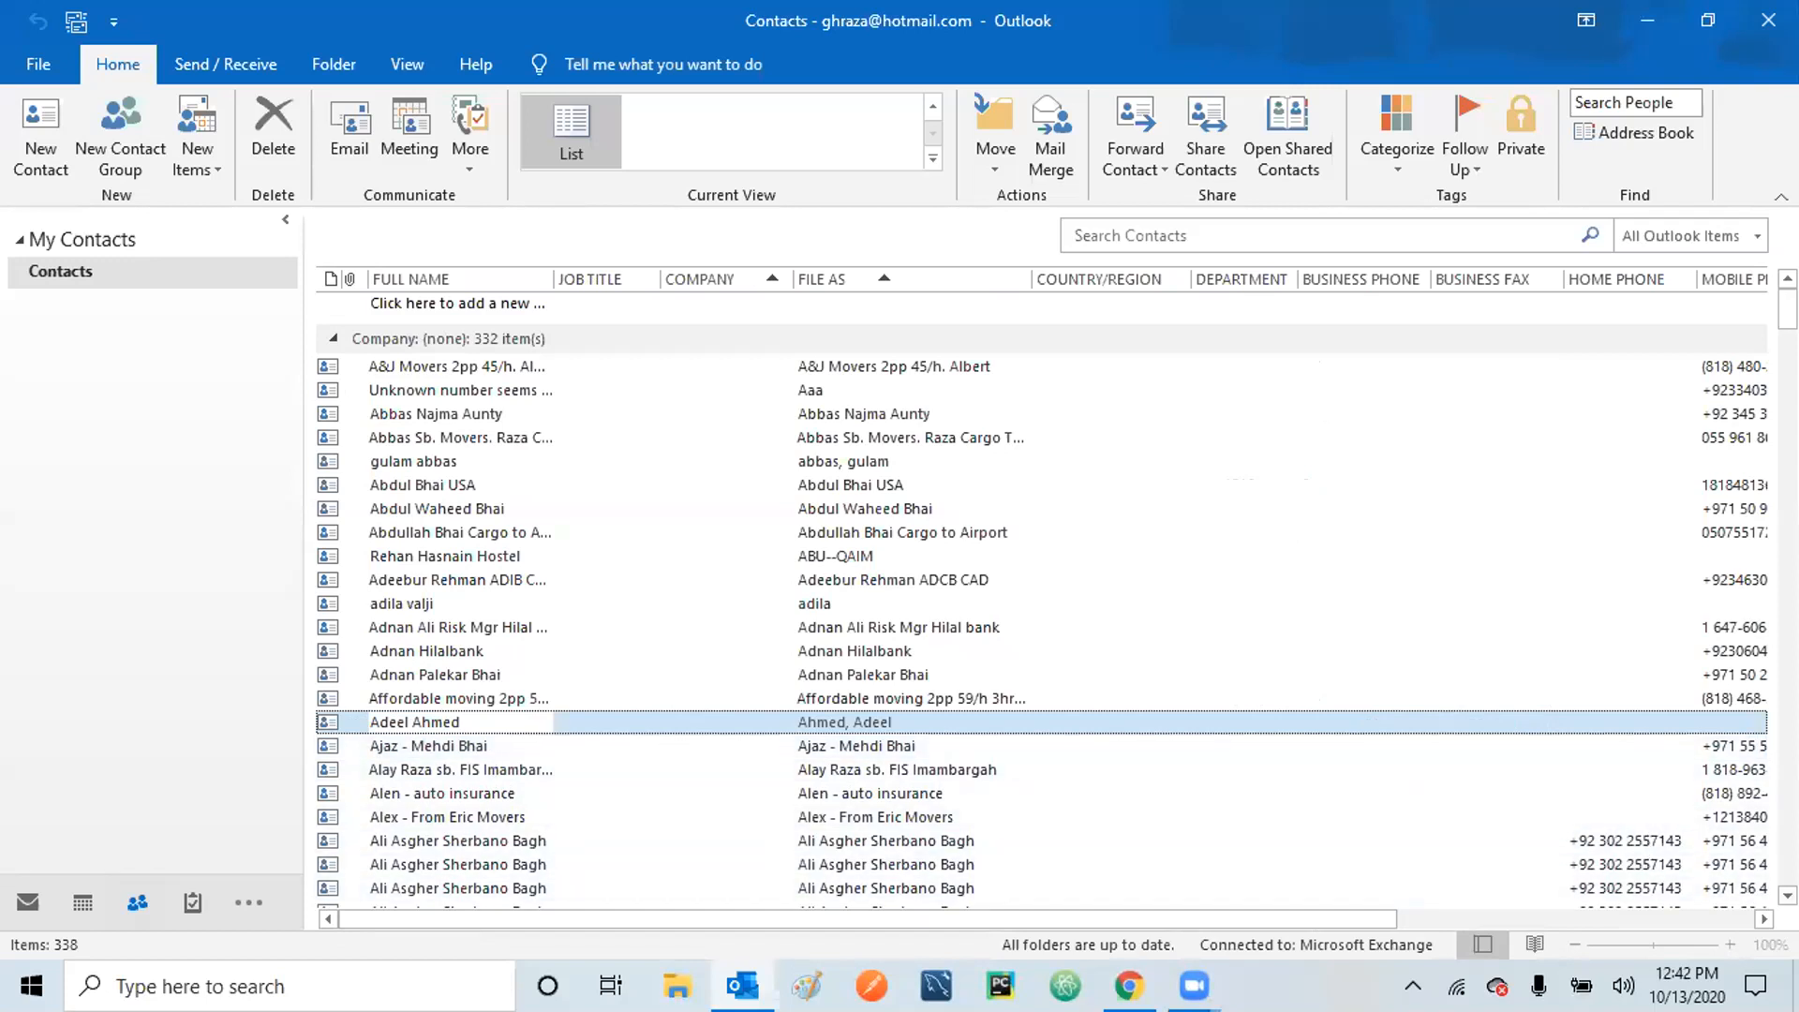
pyautogui.click(1789, 896)
pyautogui.click(1788, 895)
pyautogui.click(1788, 896)
pyautogui.click(1788, 896)
pyautogui.click(1788, 896)
pyautogui.click(1788, 896)
pyautogui.click(1788, 896)
pyautogui.click(1788, 896)
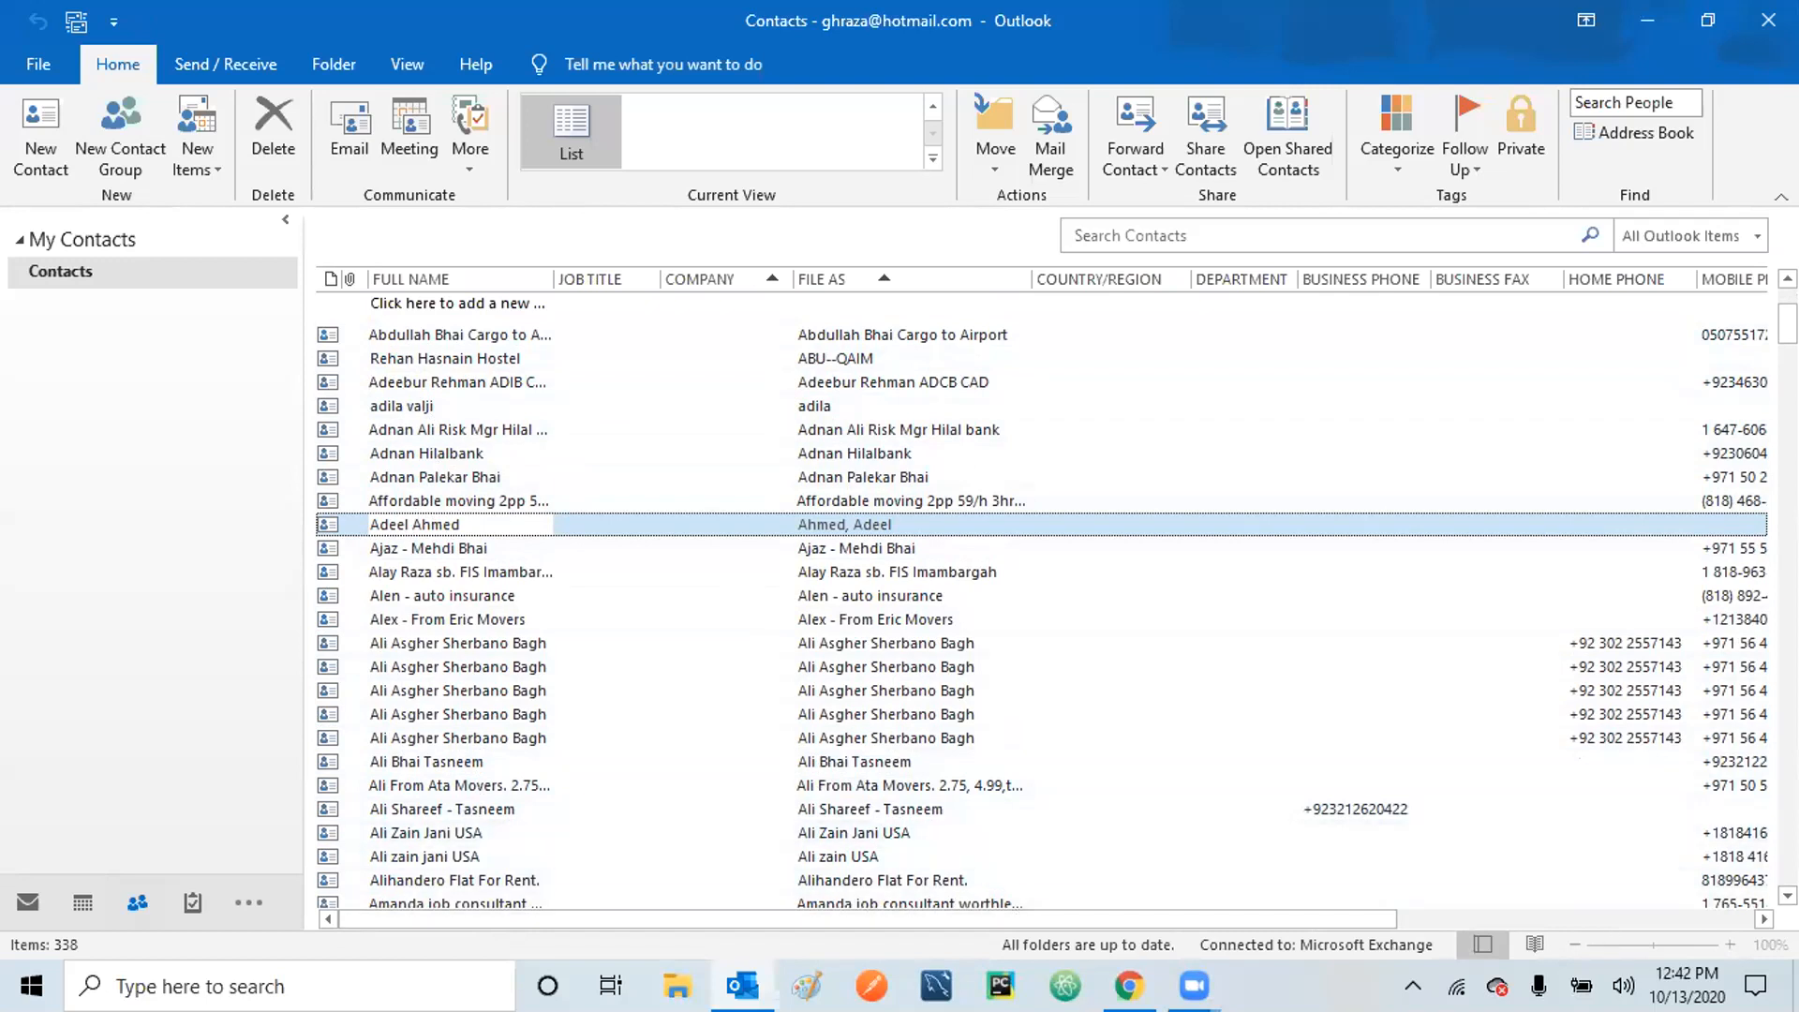
# Select the third member's contact and scroll down to the Electric equipment supplier row.
pyautogui.scroll(-3, 1041, 606)
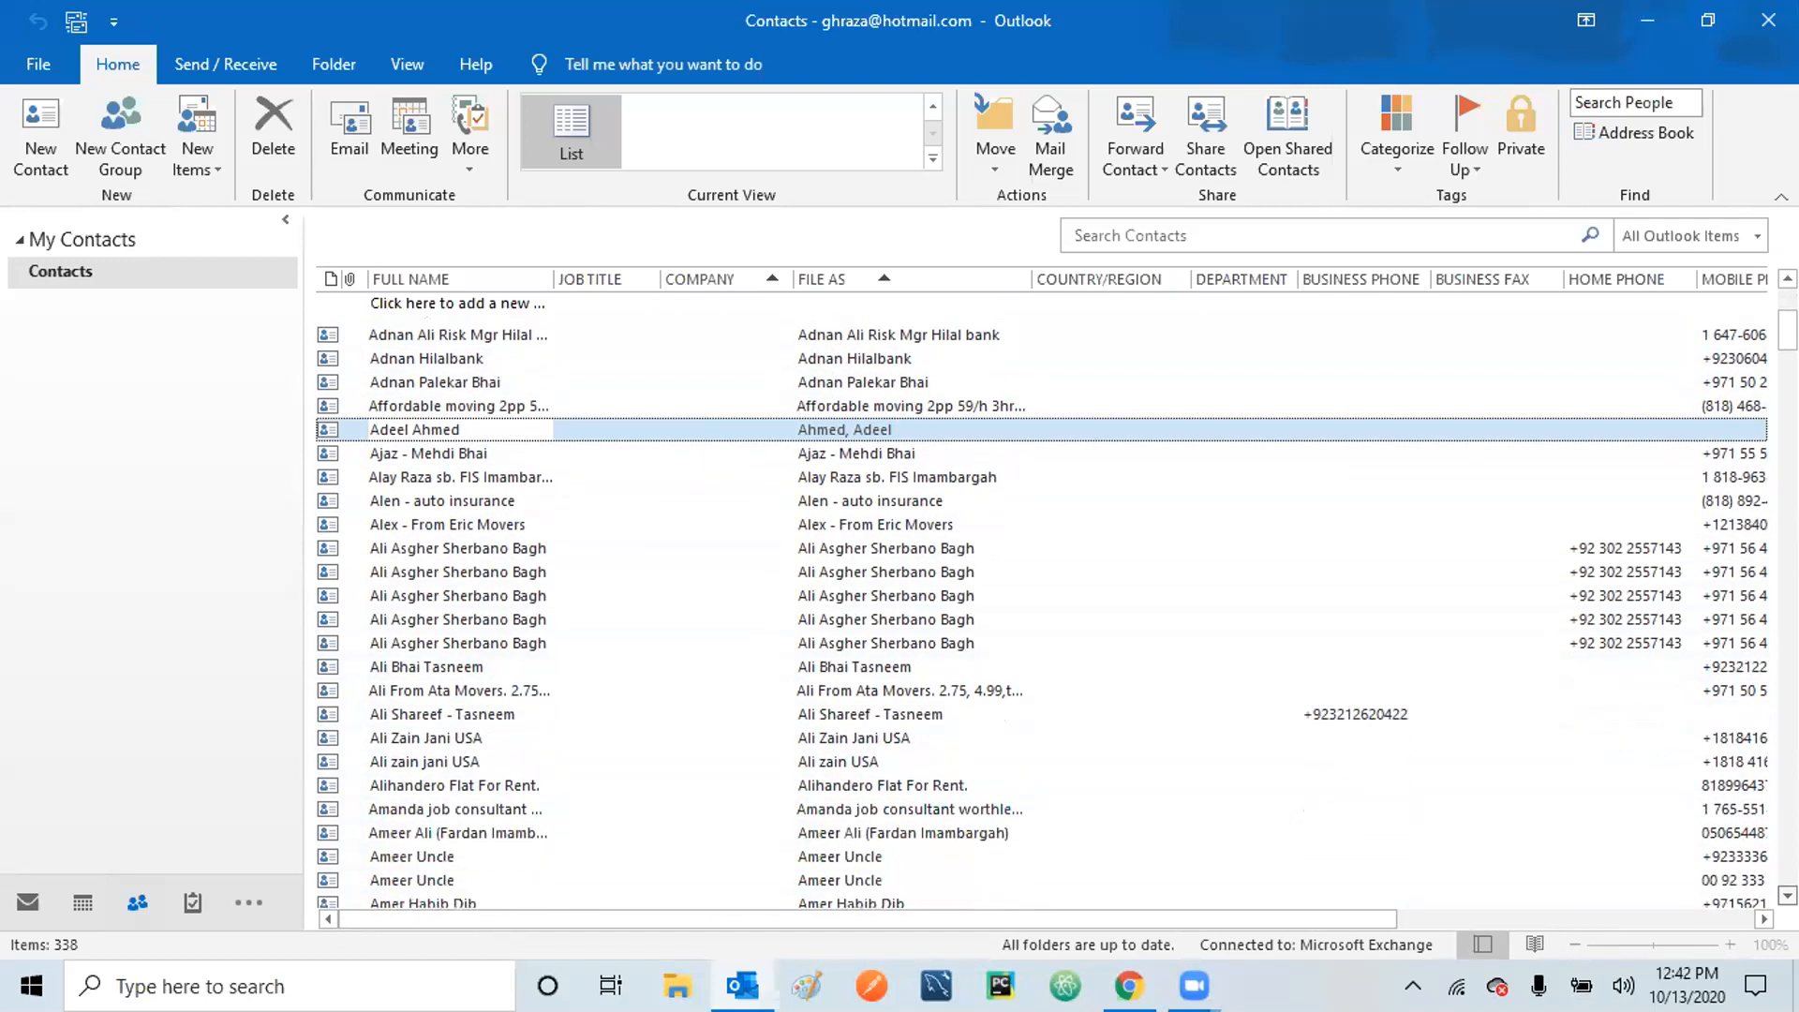
pyautogui.scroll(-2, 1042, 605)
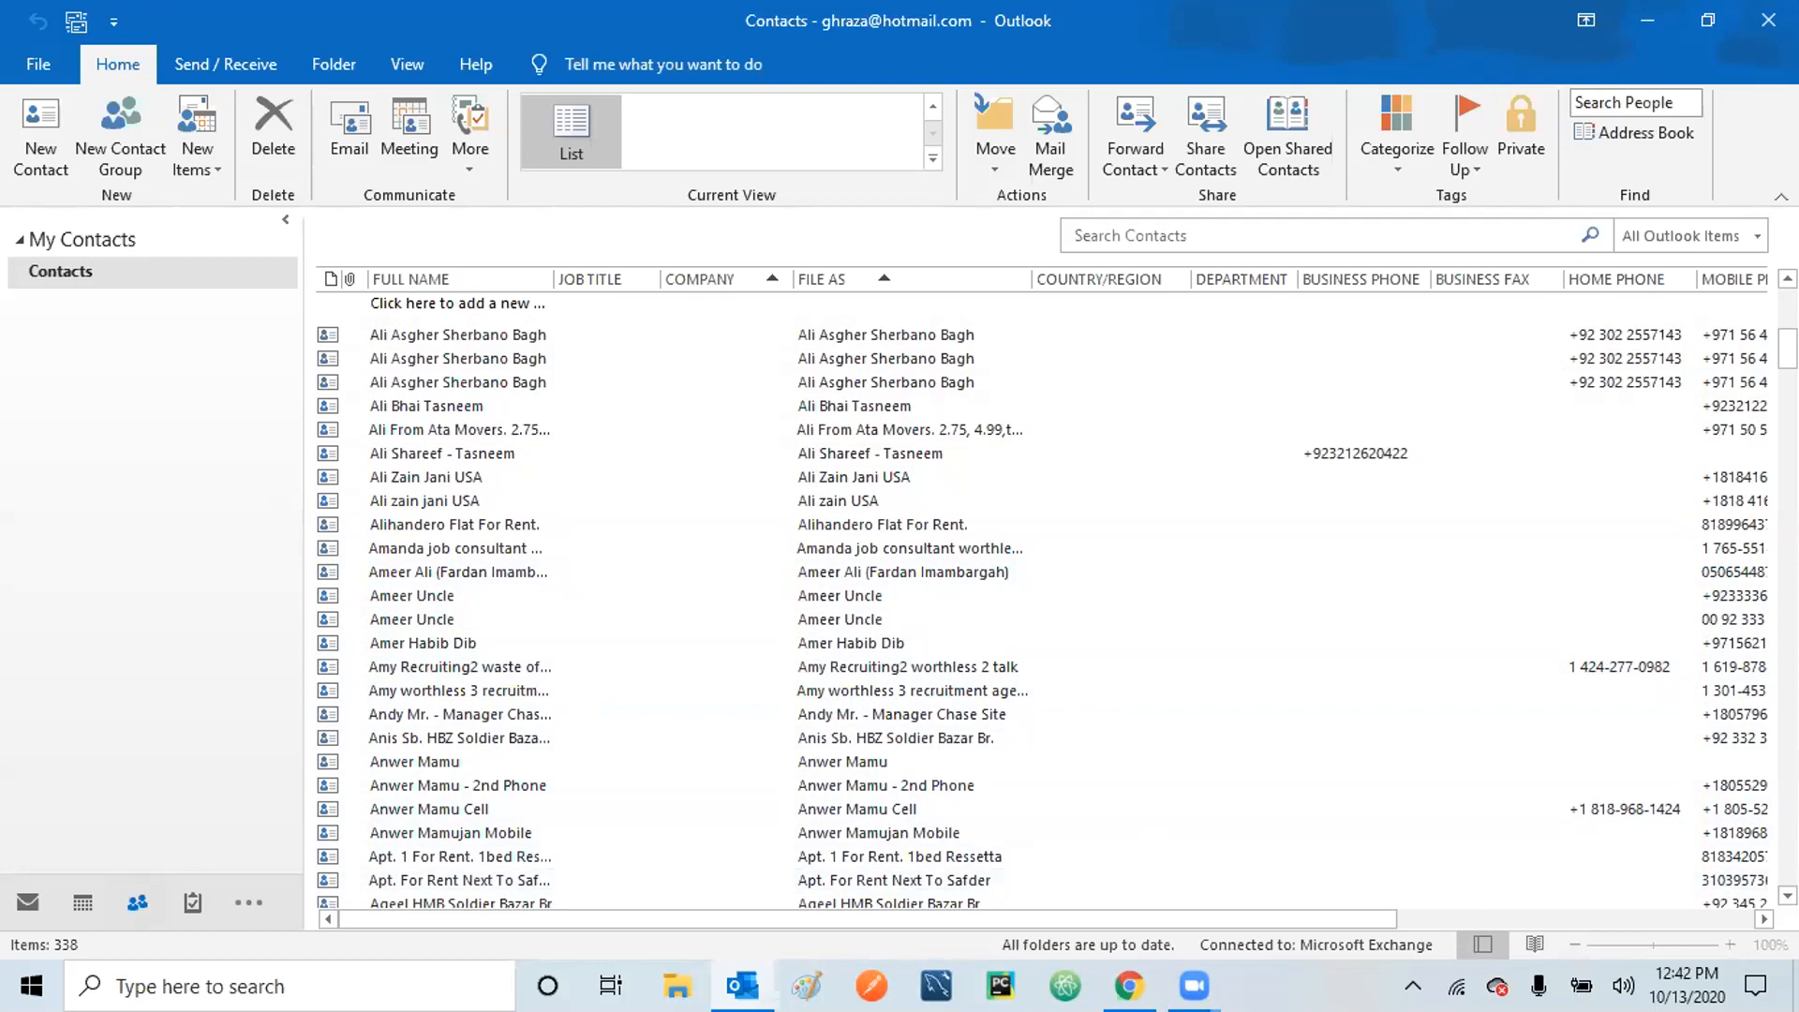
pyautogui.scroll(-8, 1040, 600)
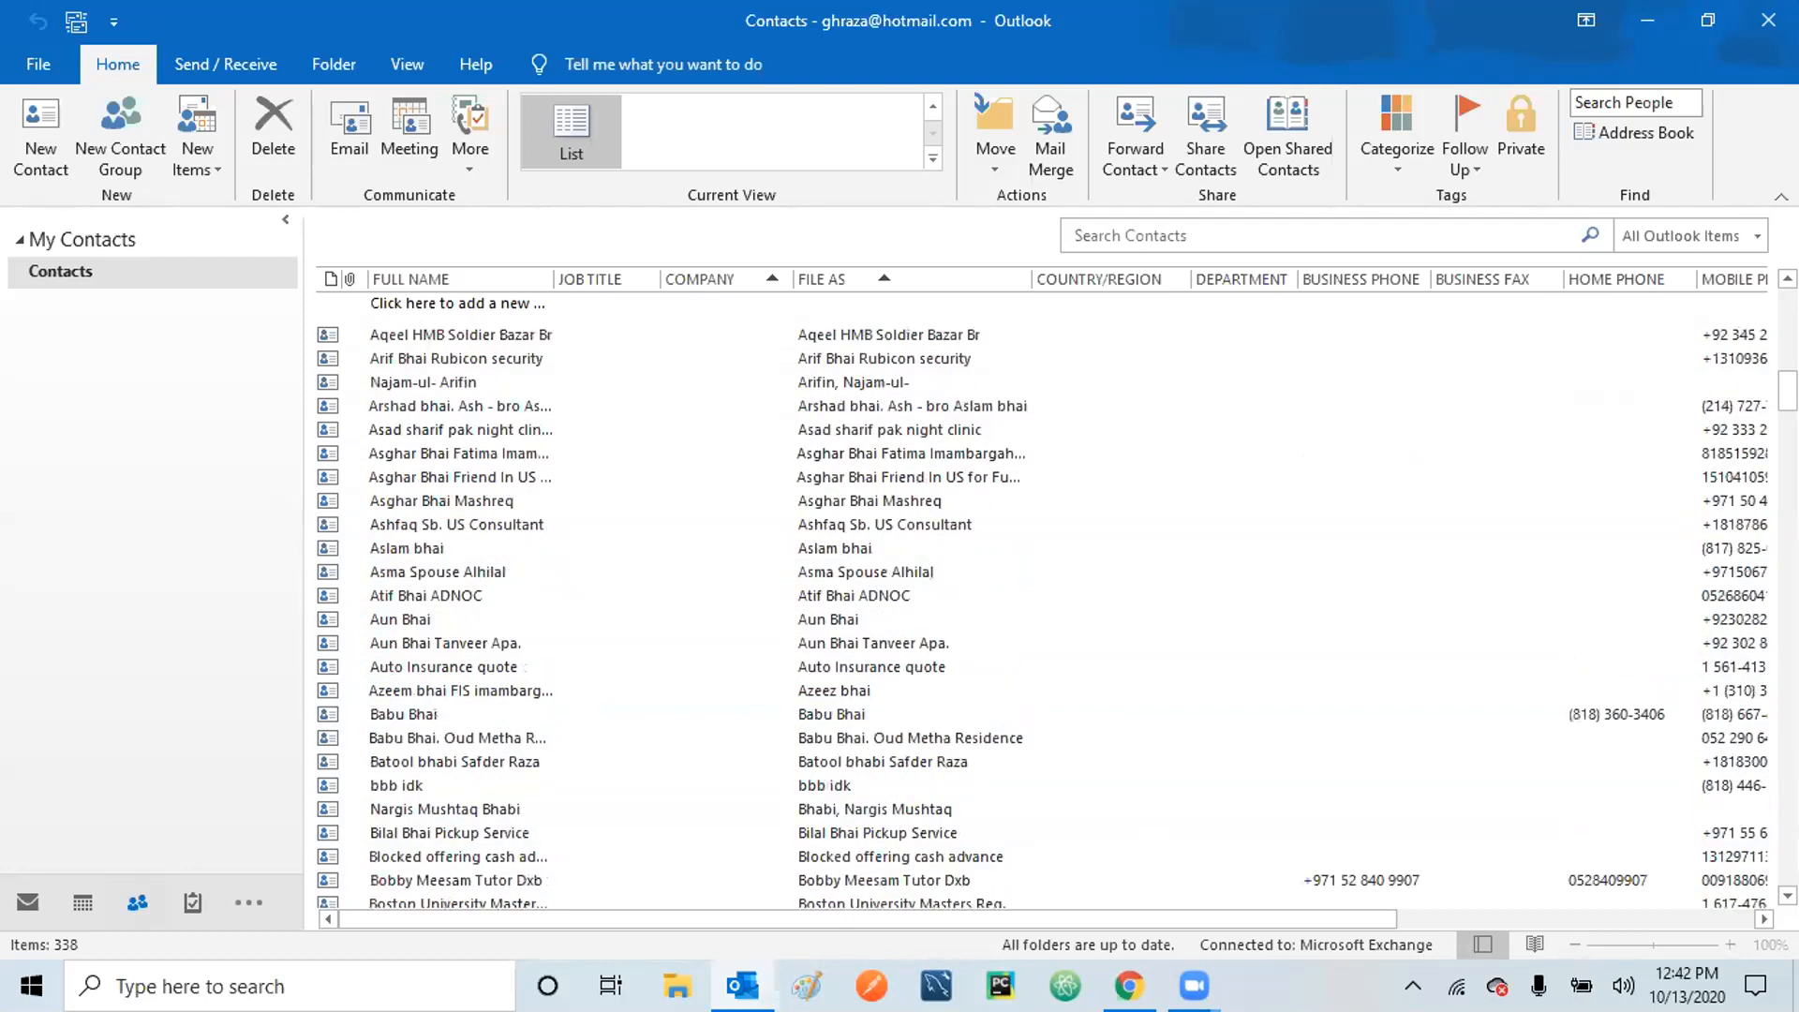
pyautogui.click(393, 547)
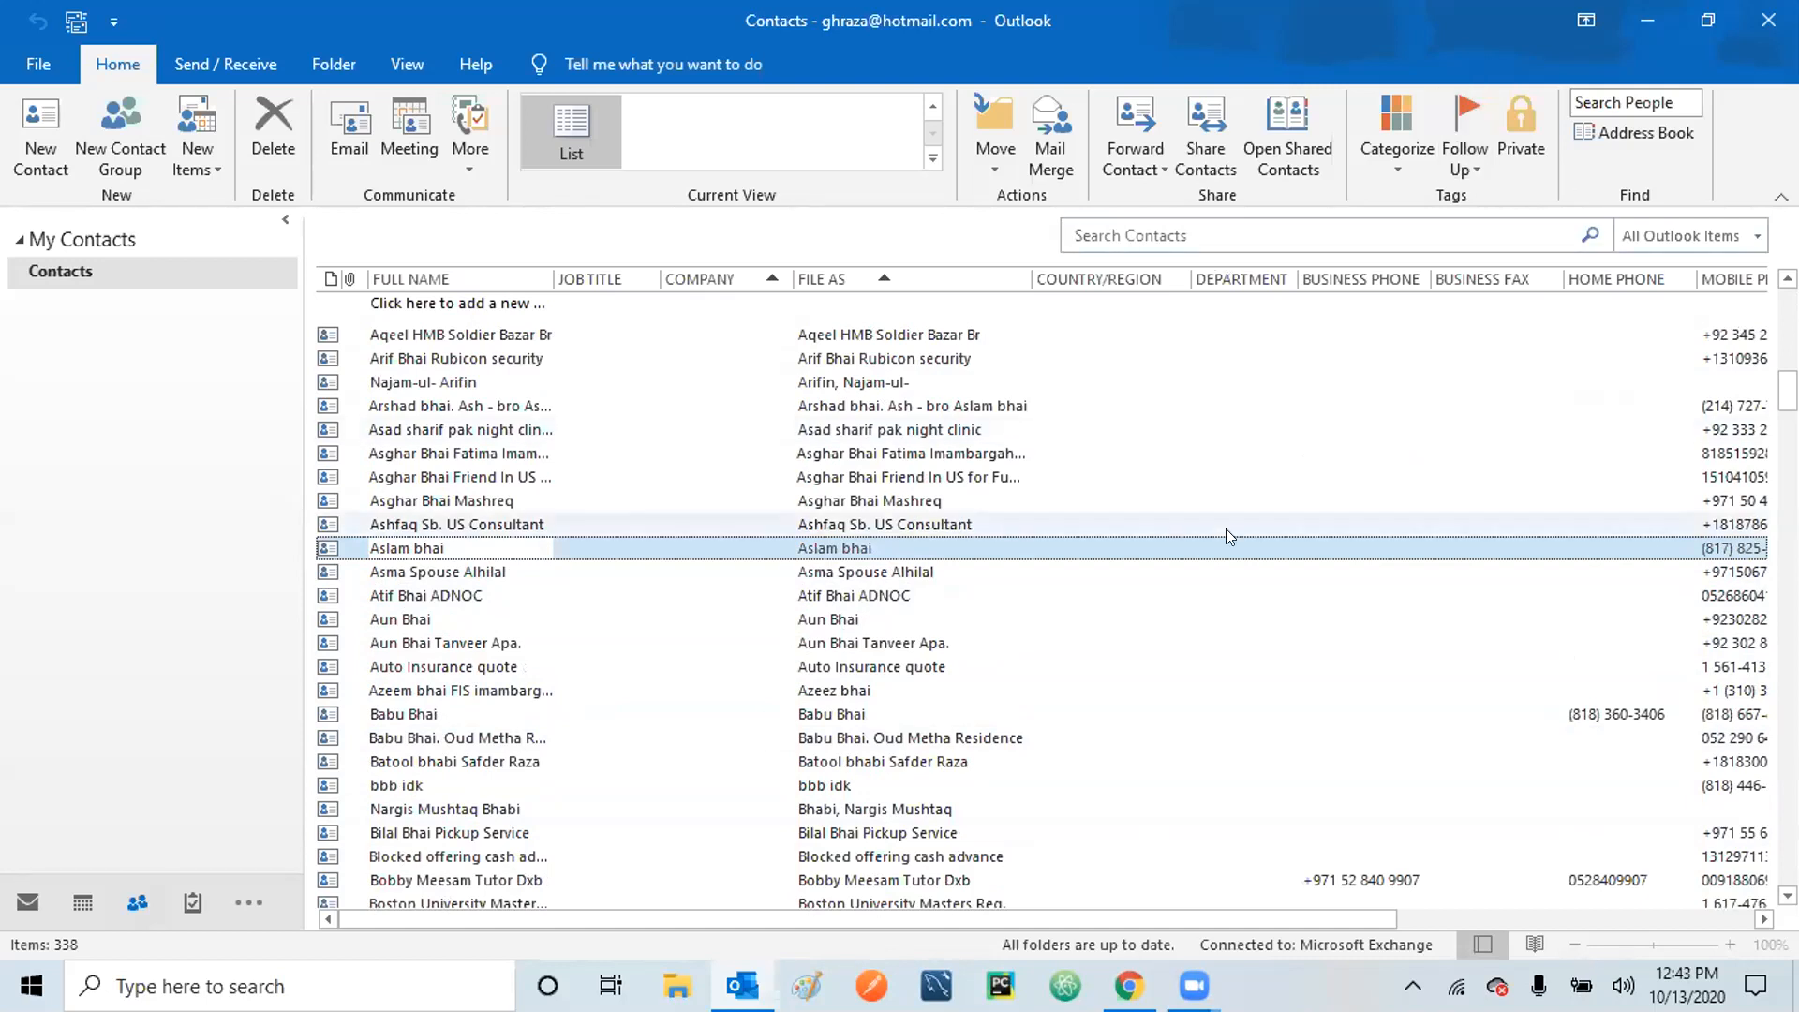
pyautogui.scroll(-20, 1040, 600)
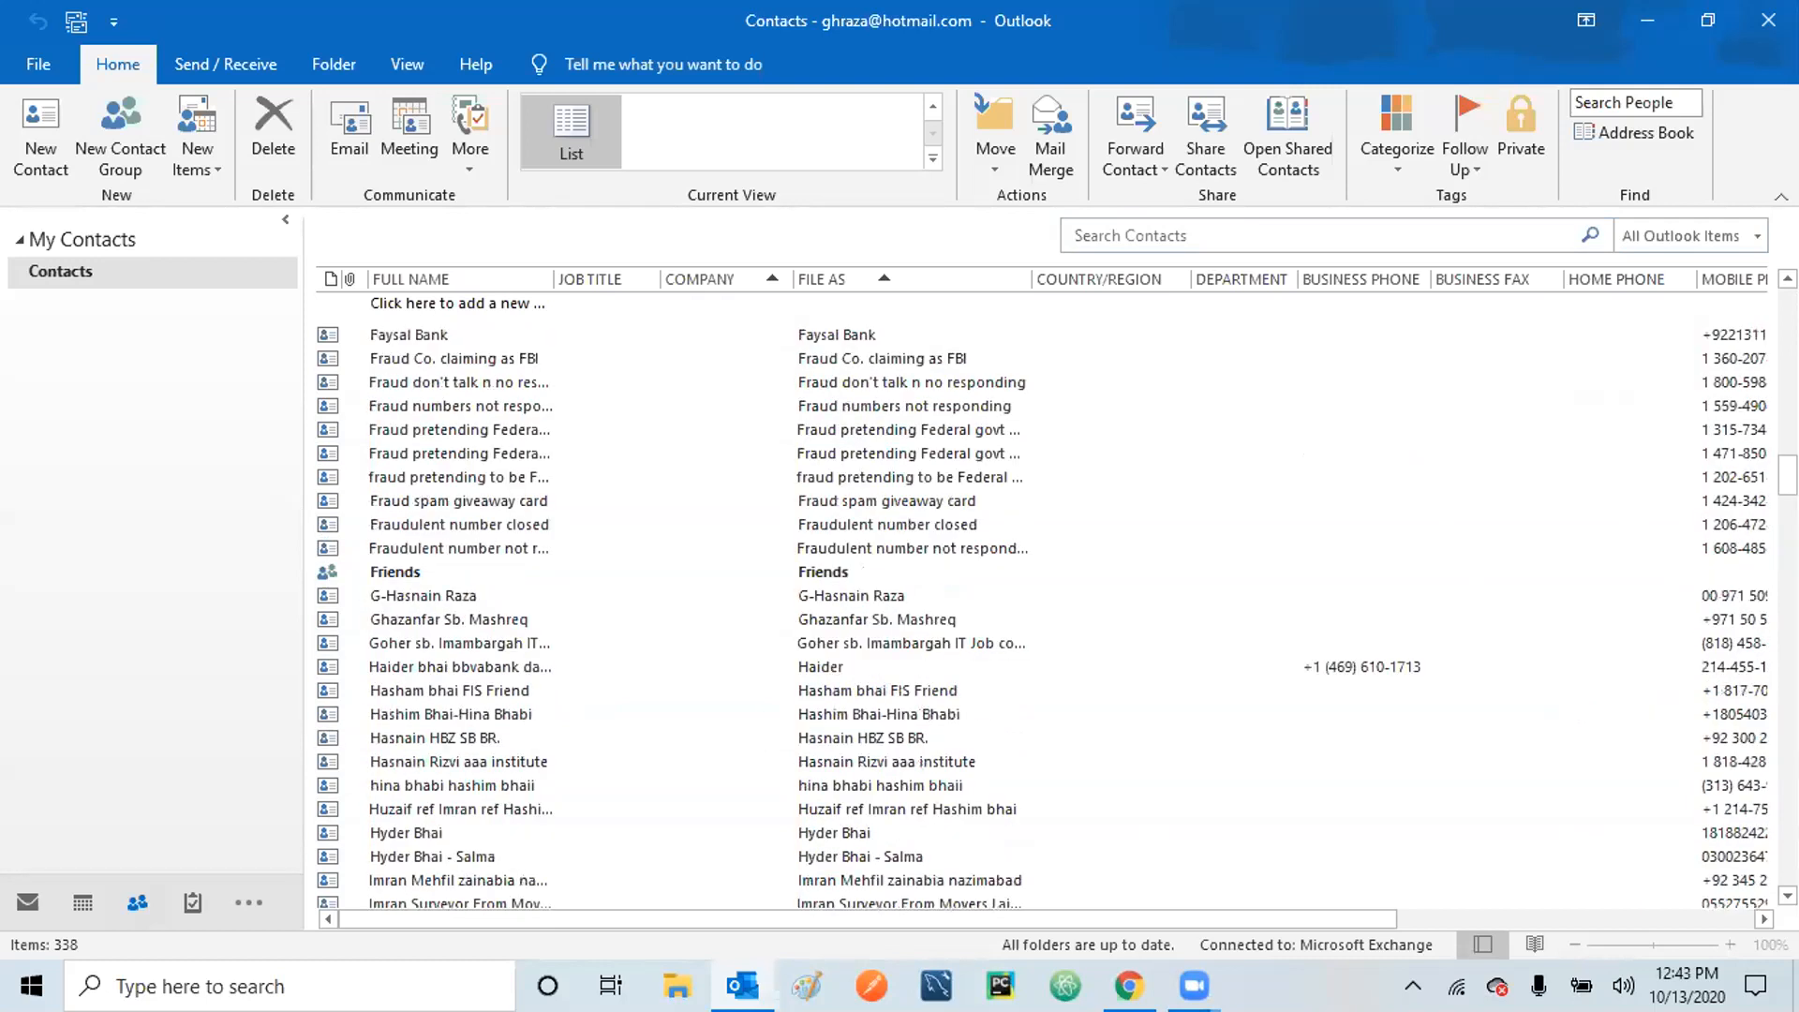
pyautogui.scroll(-20, 1040, 600)
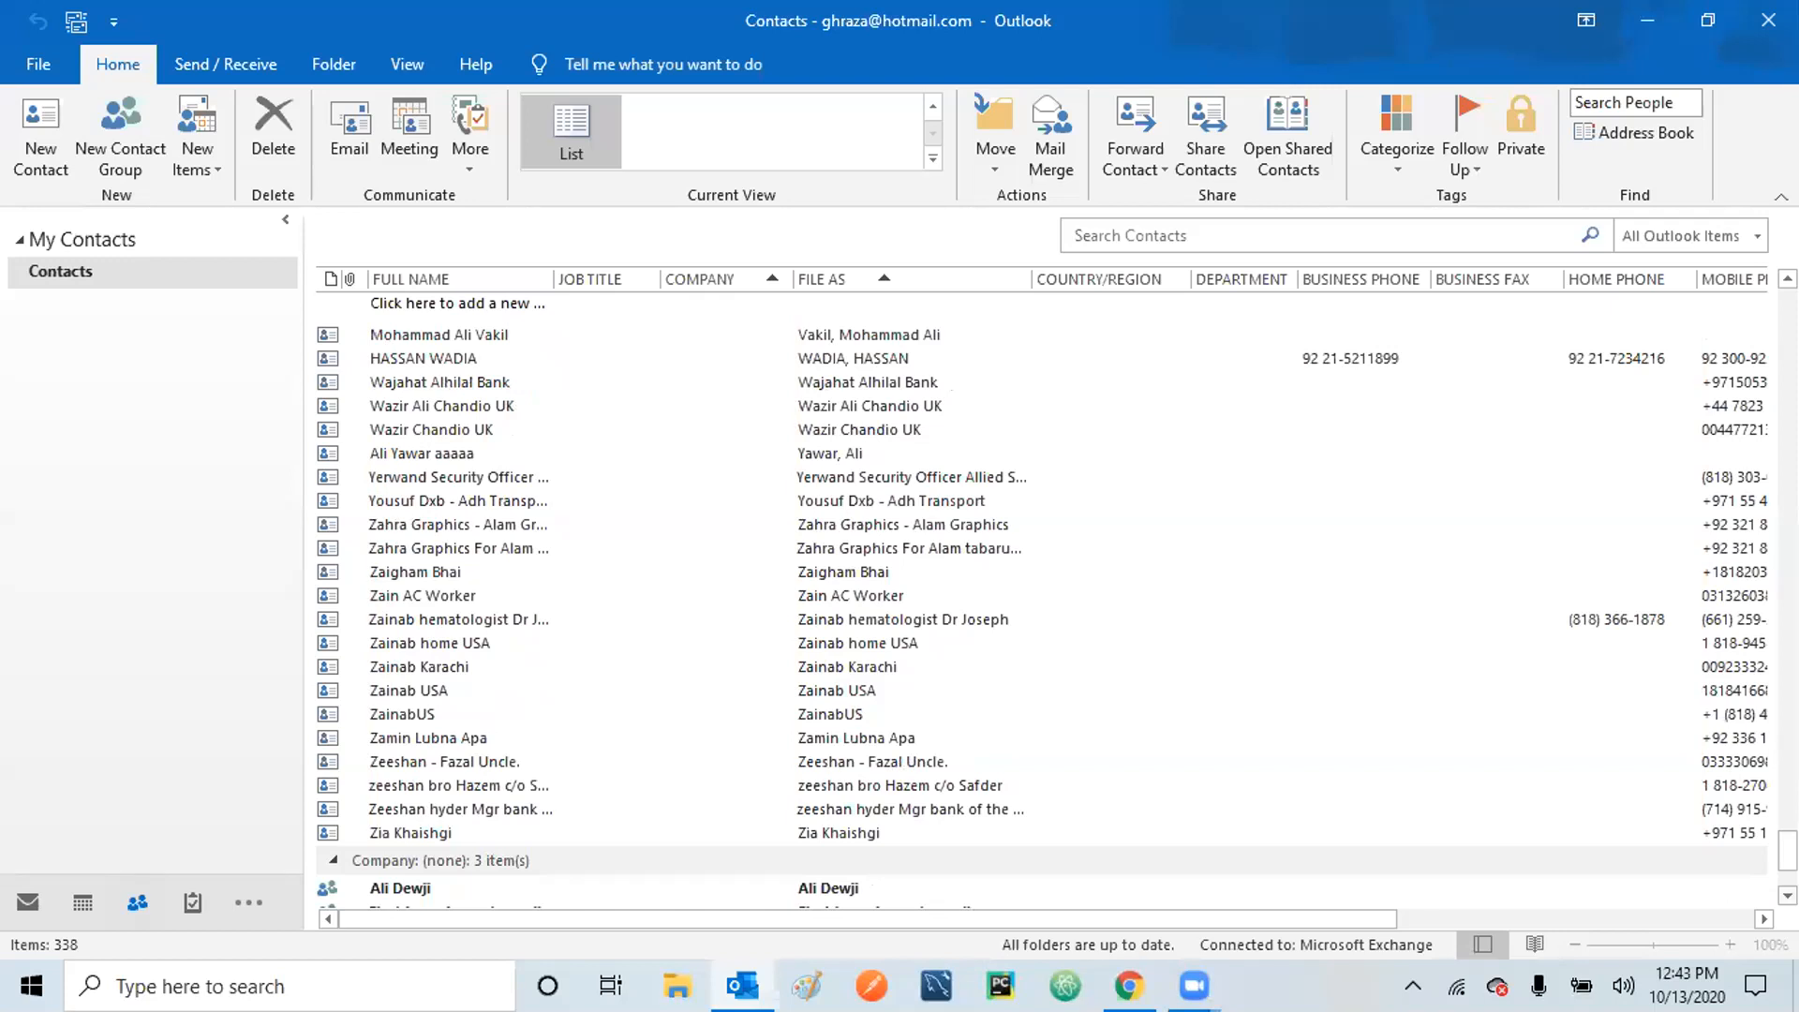
pyautogui.scroll(-1, 923, 857)
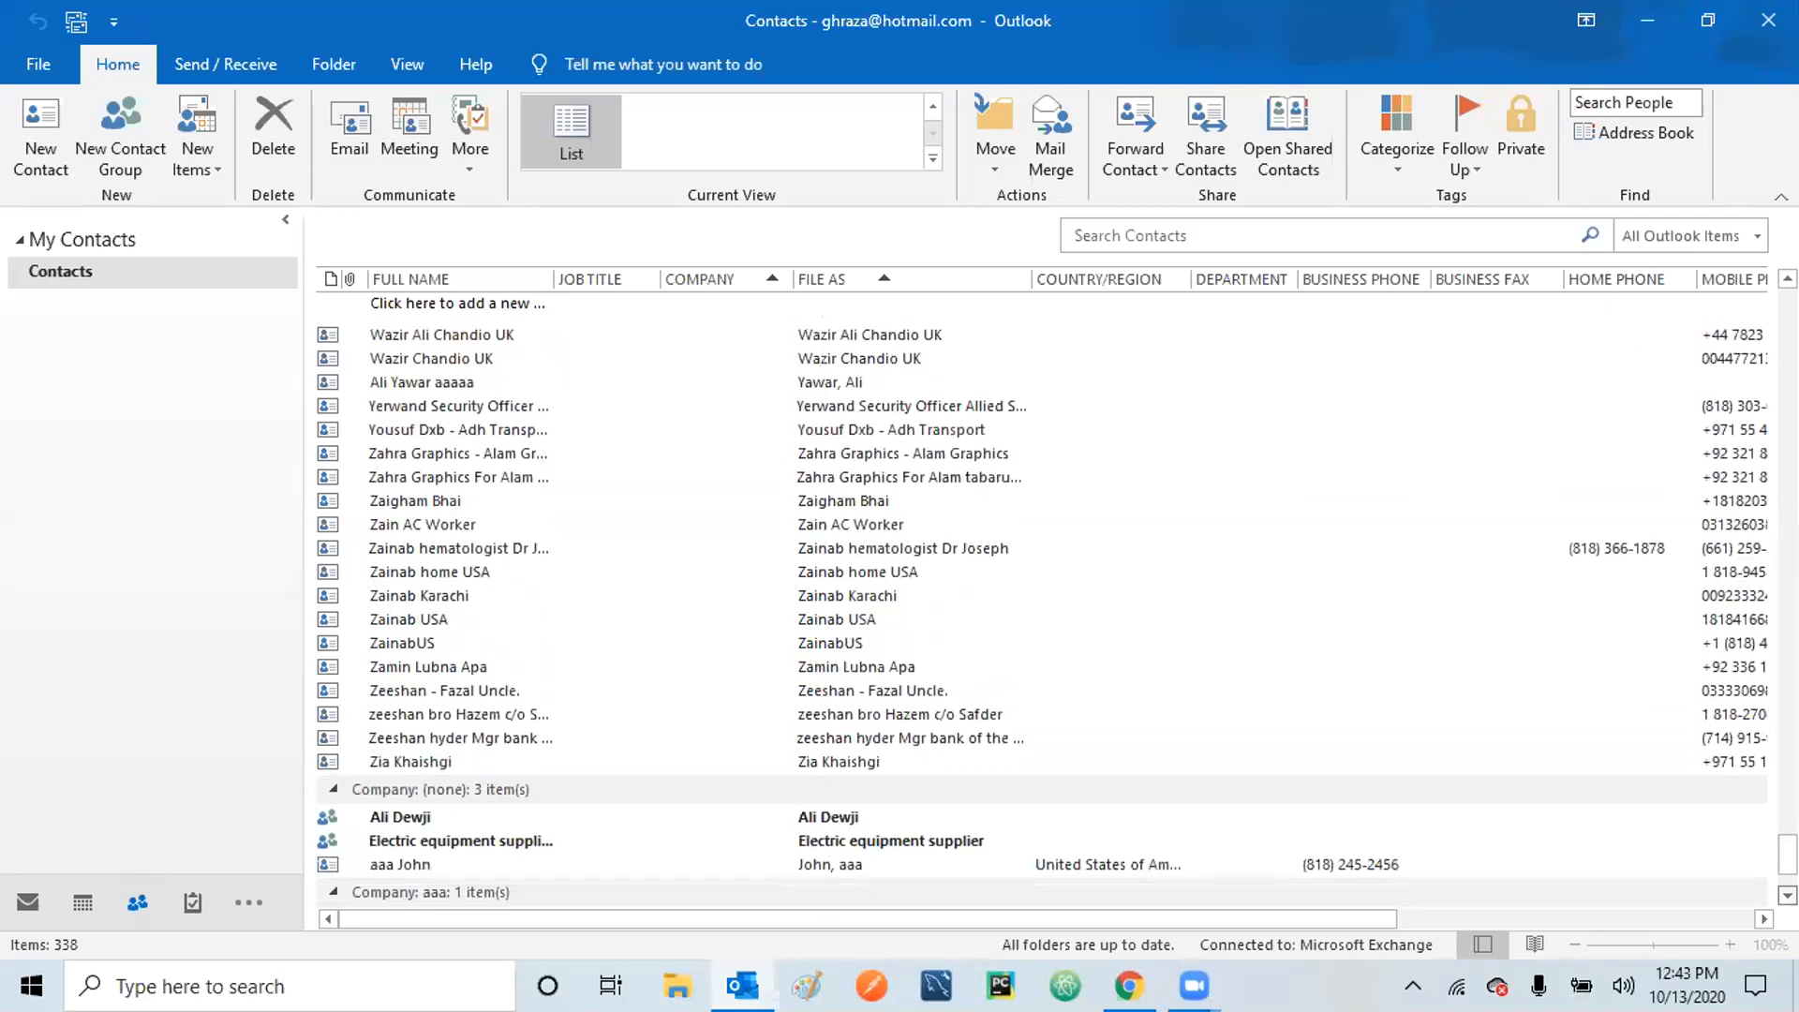
# Remove the first member from the Electric equipment supplier group.
pyautogui.doubleClick(922, 842)
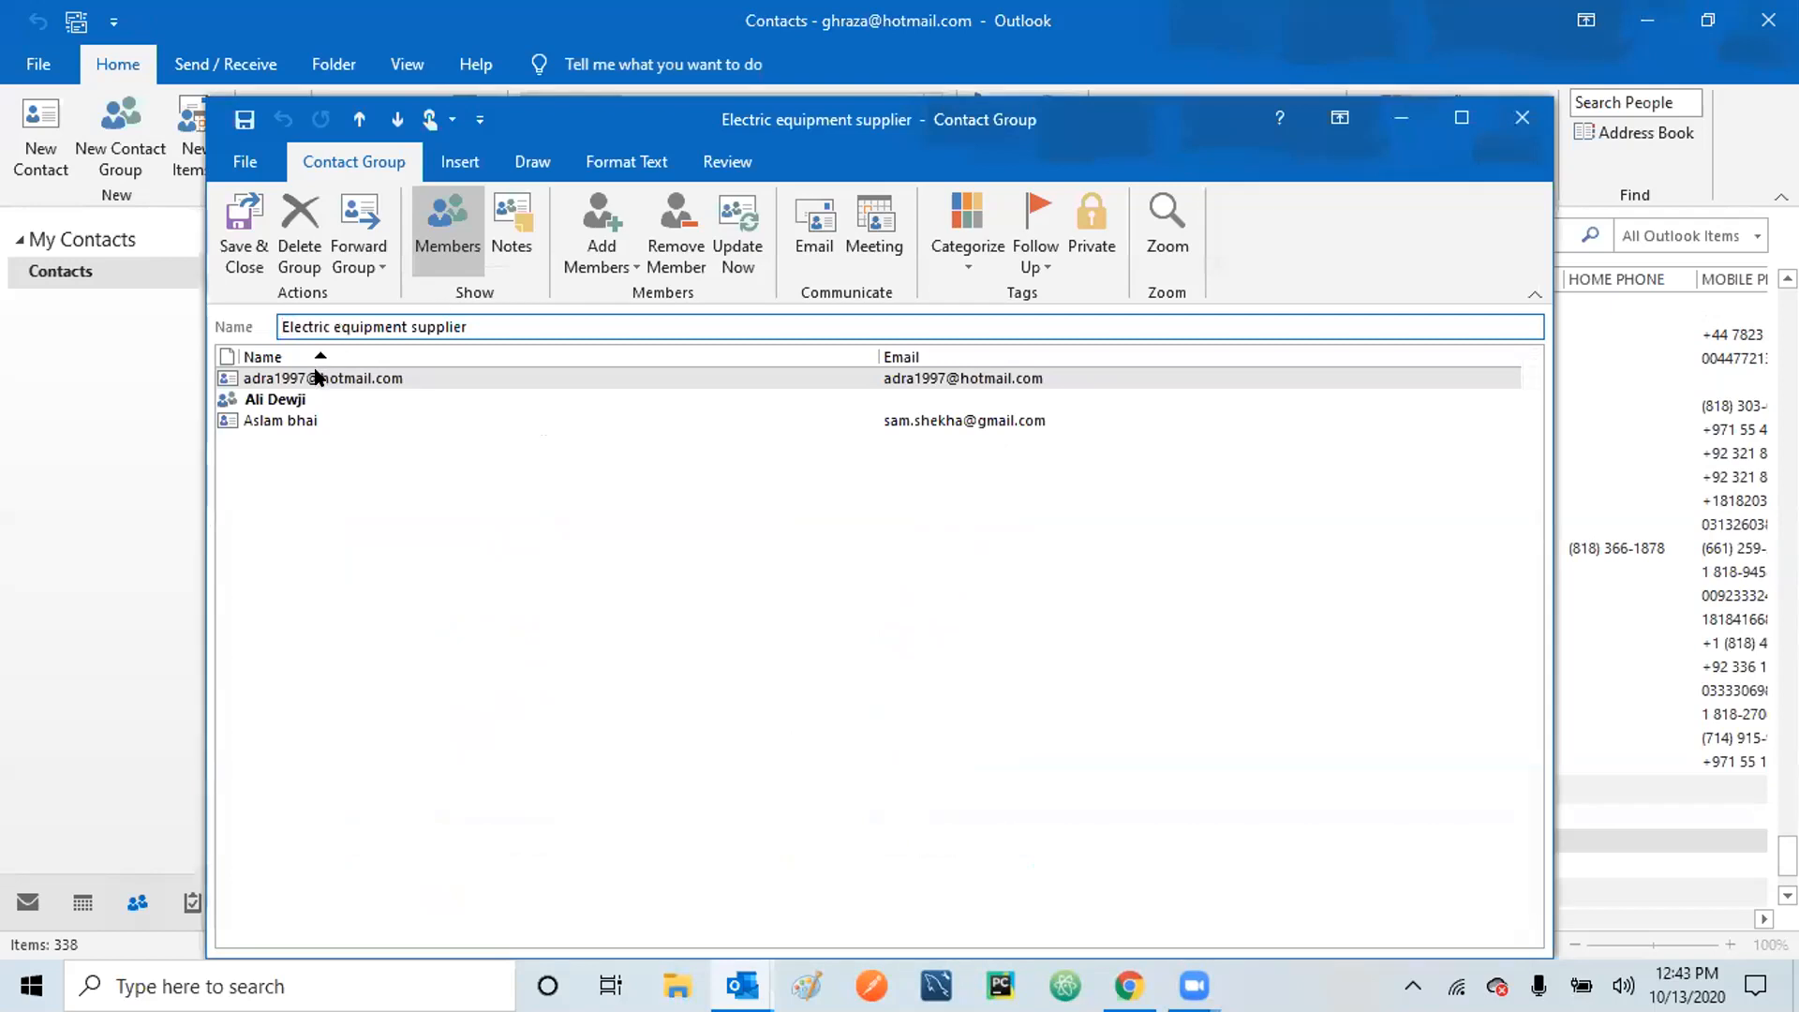
pyautogui.click(309, 386)
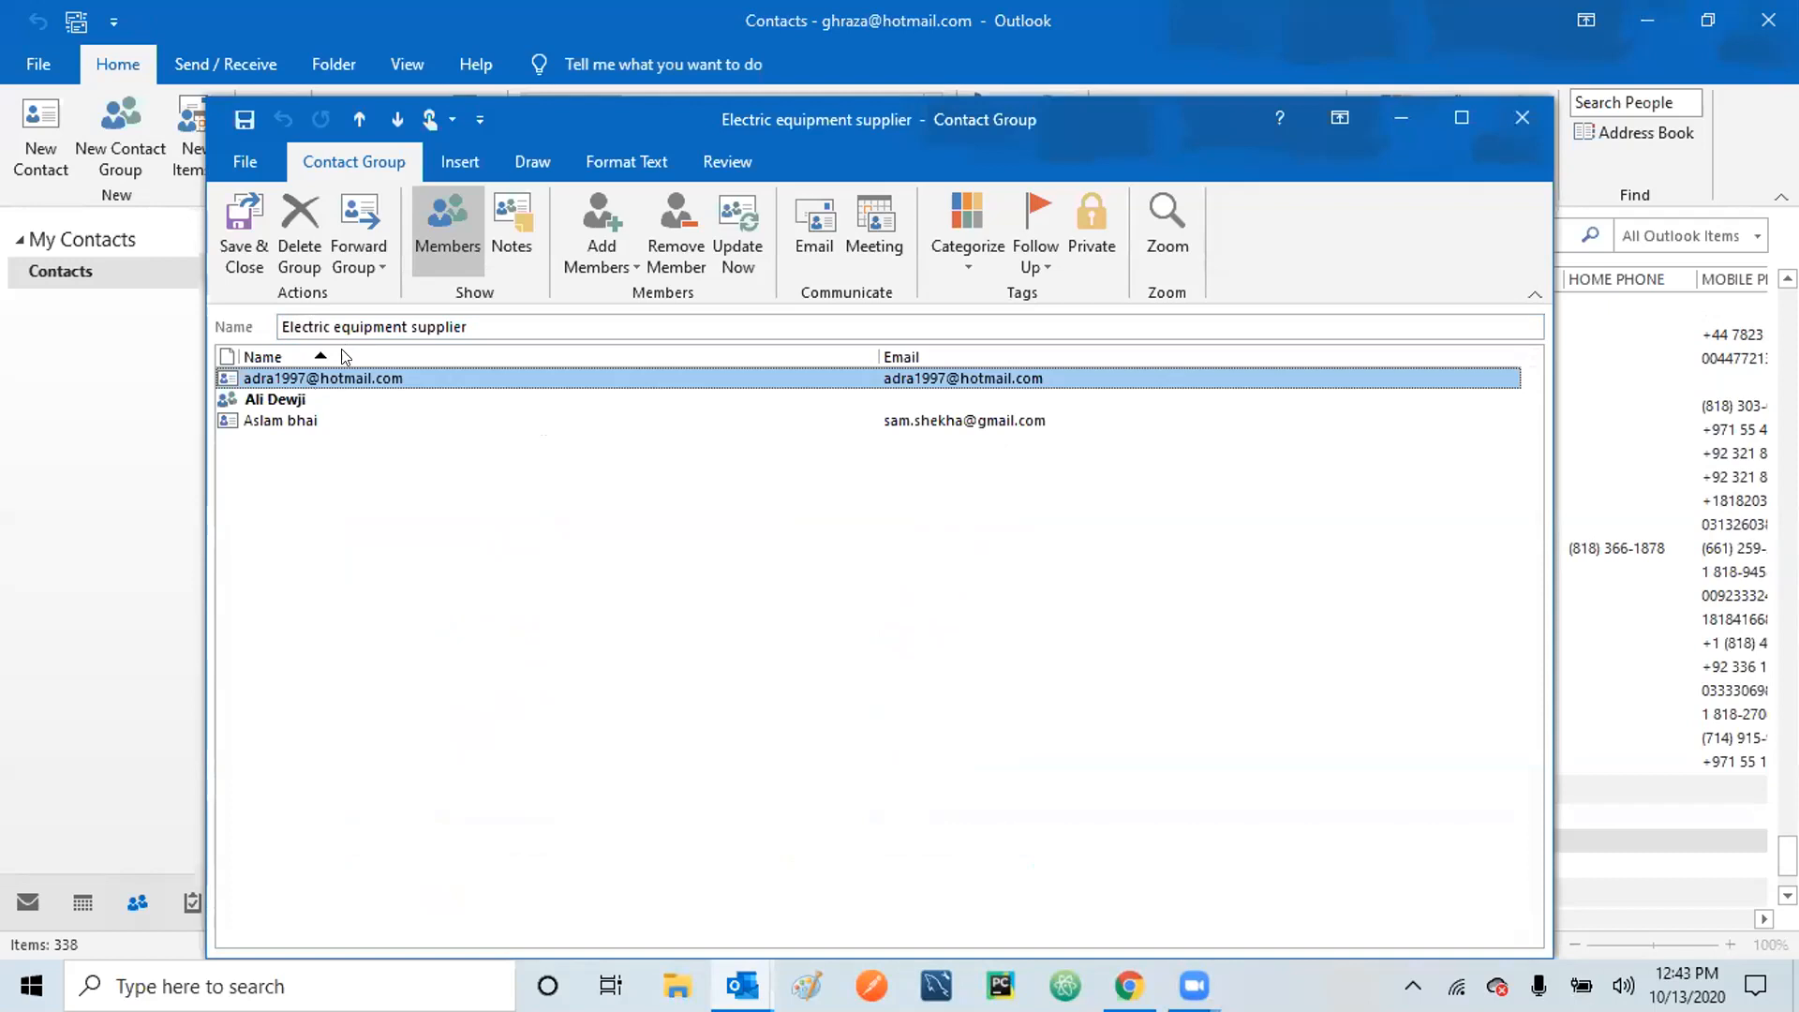
pyautogui.click(676, 221)
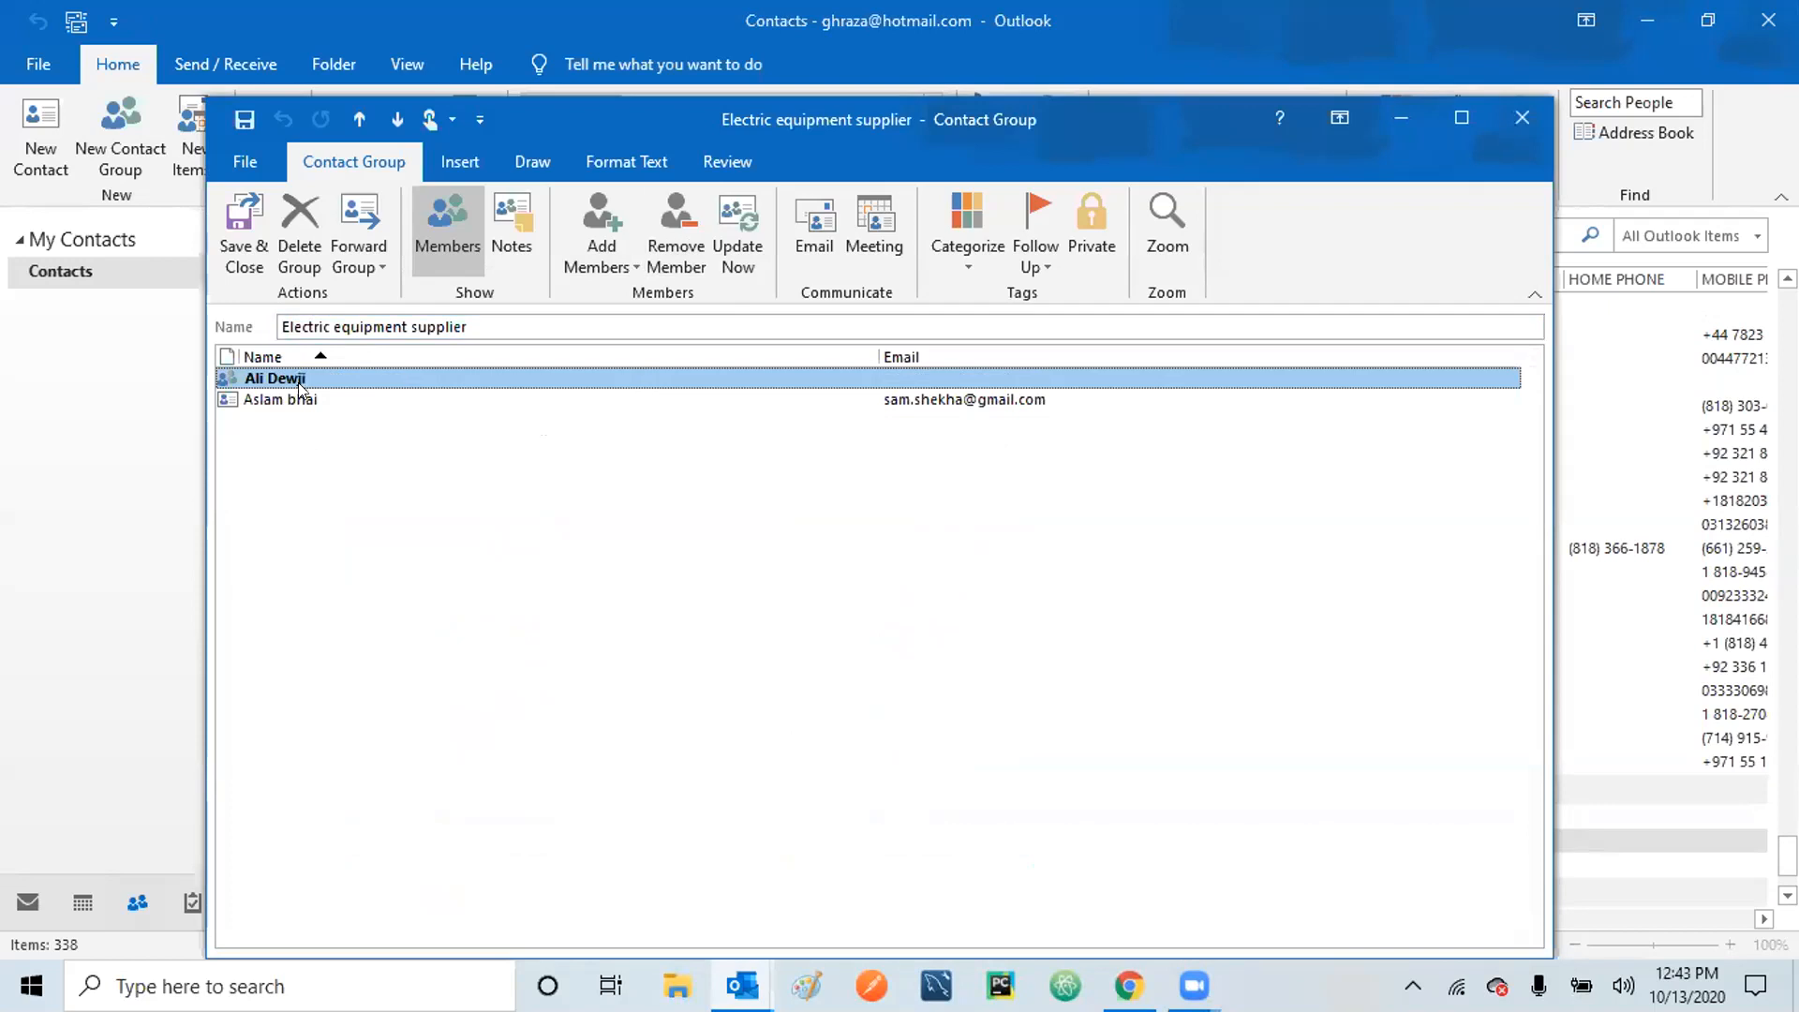
# Add a replacement member from Outlook Contacts and save the group.
pyautogui.click(594, 238)
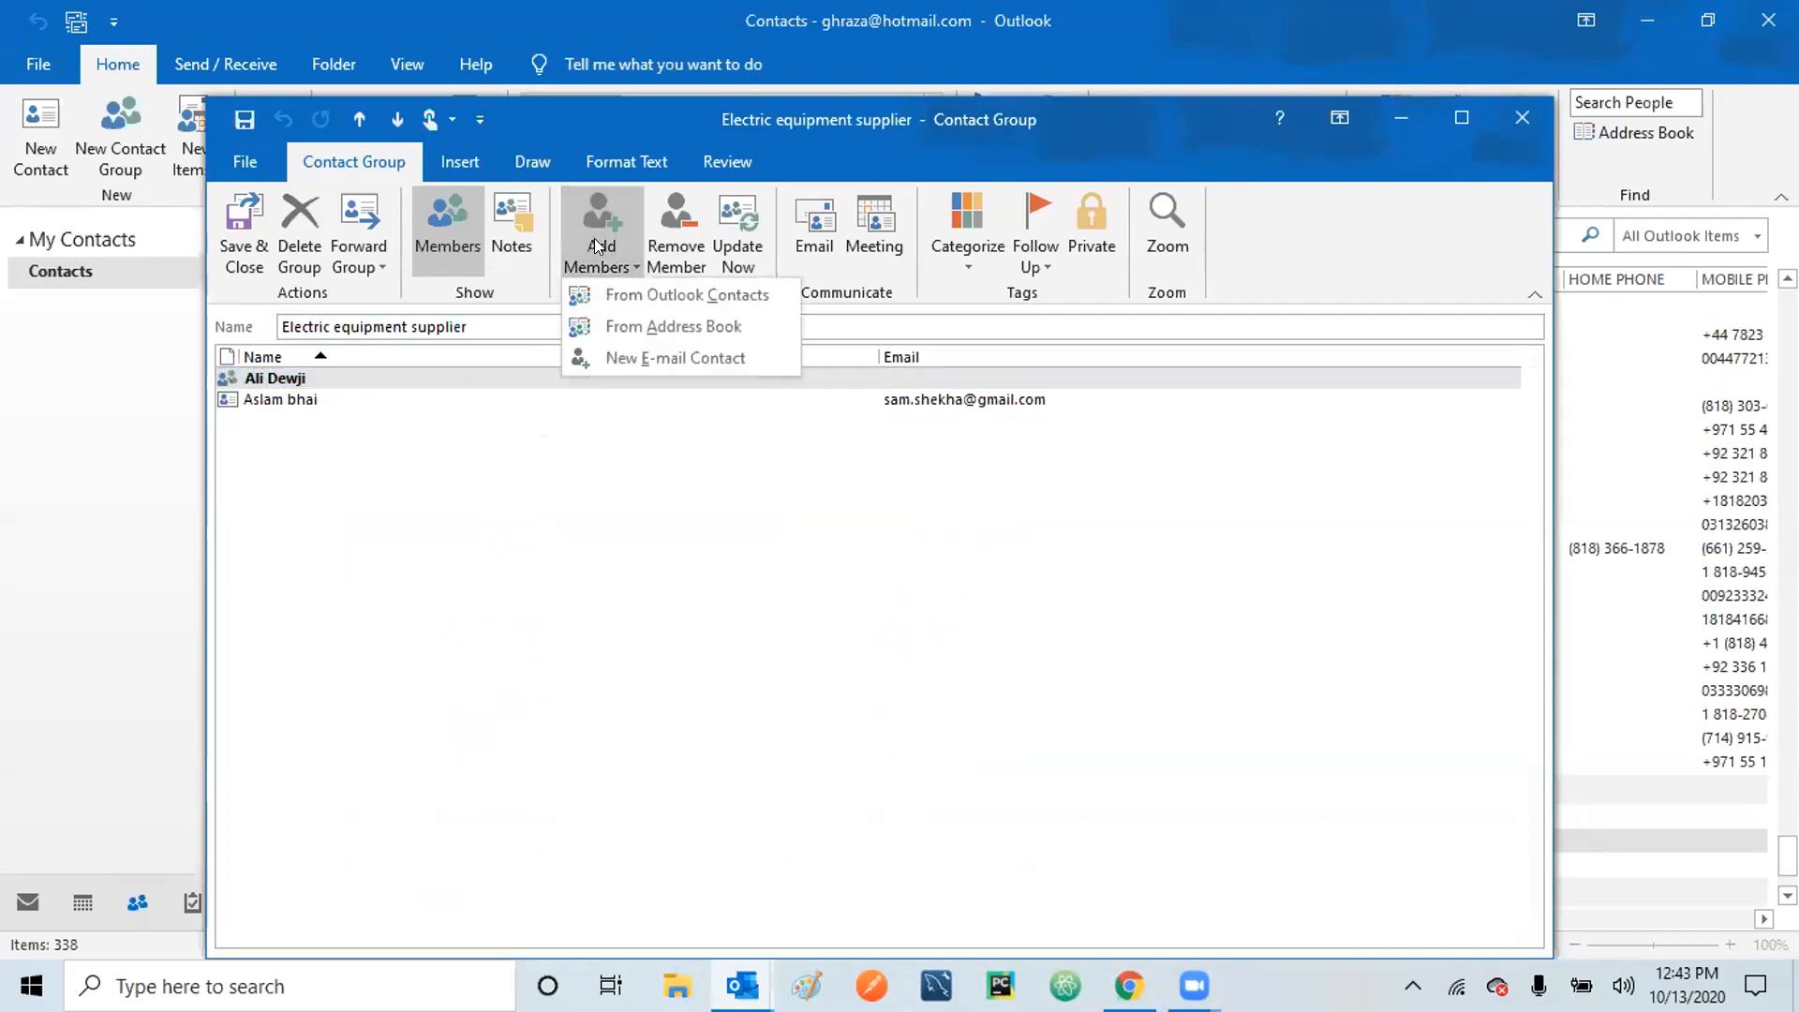
pyautogui.click(645, 300)
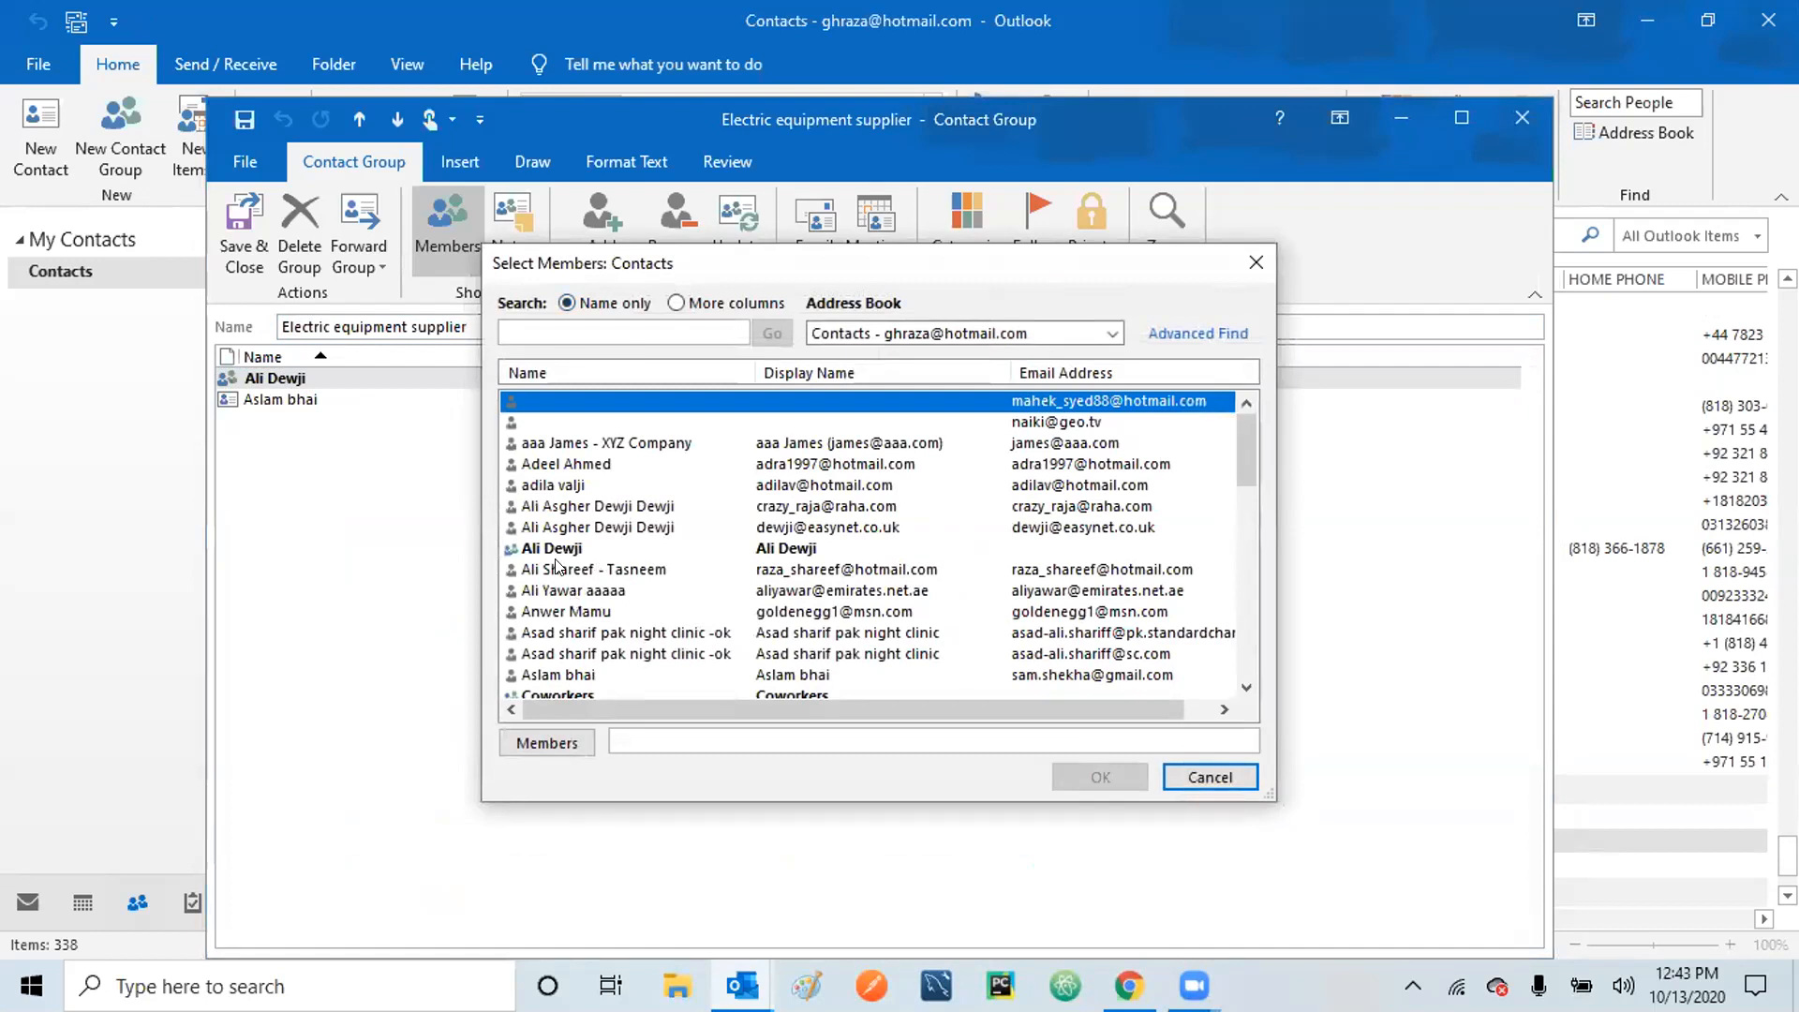
pyautogui.click(557, 569)
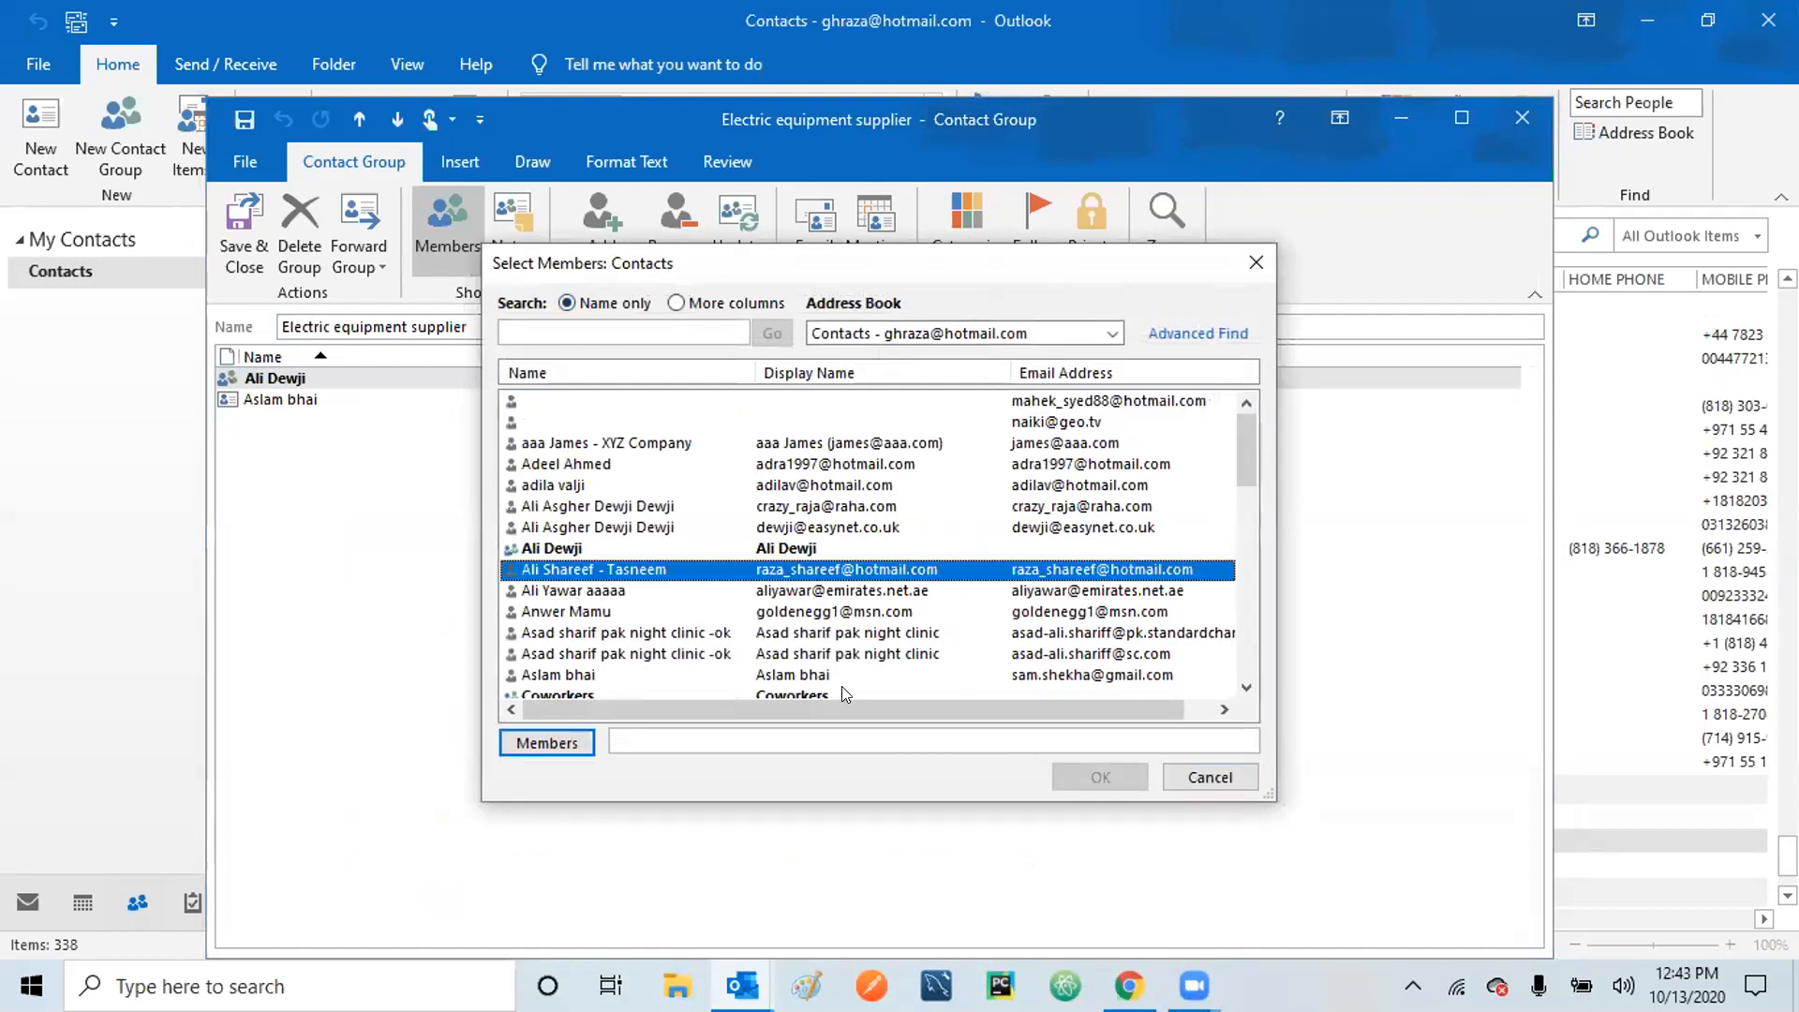
pyautogui.click(541, 743)
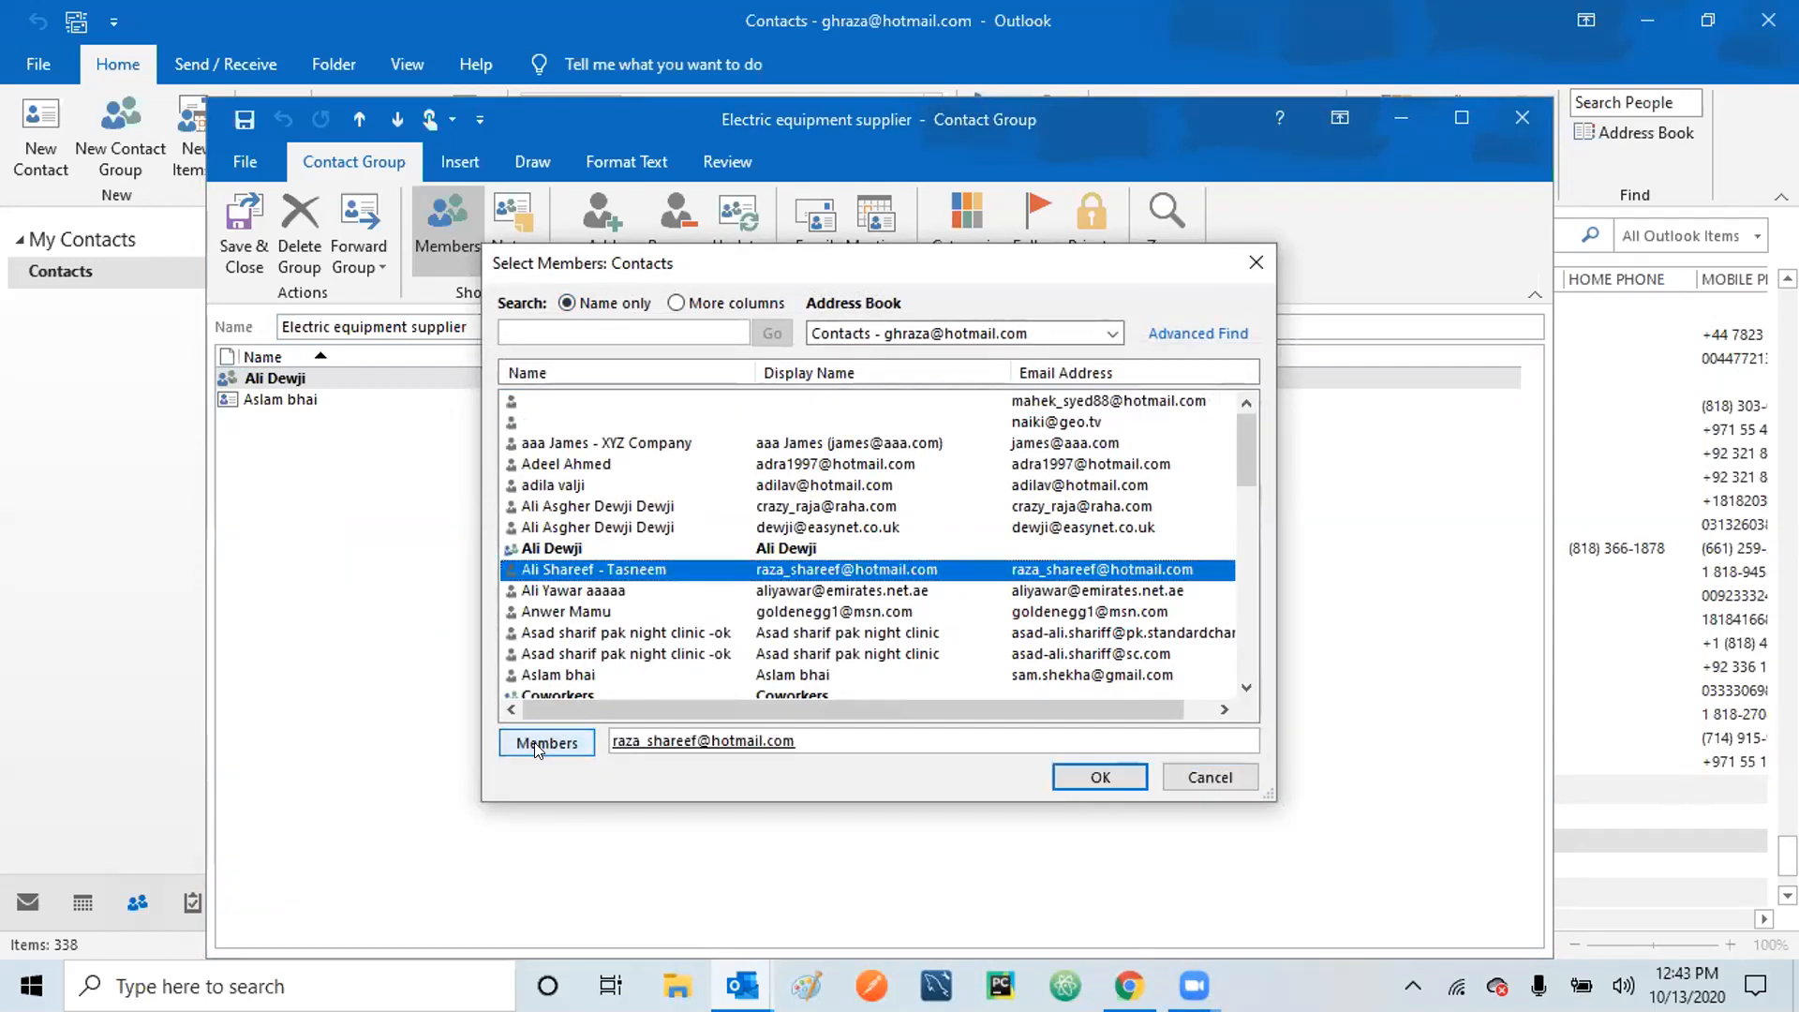
pyautogui.click(1065, 785)
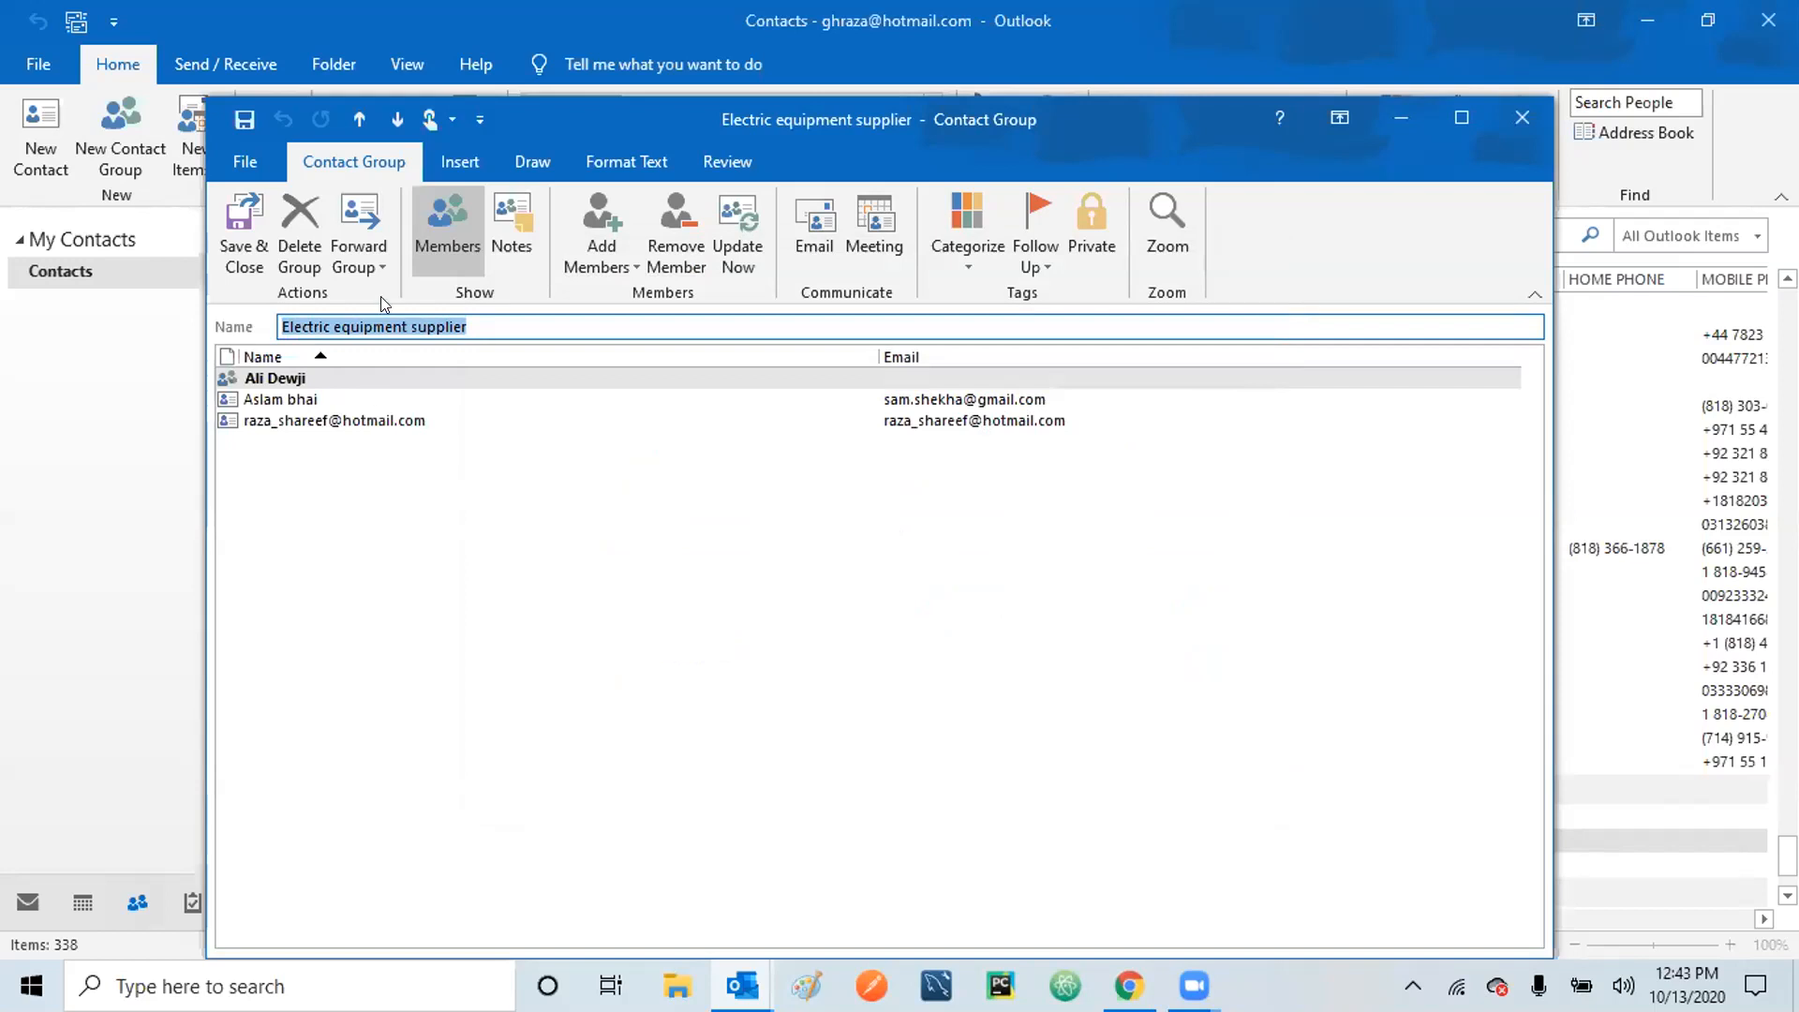
pyautogui.click(238, 229)
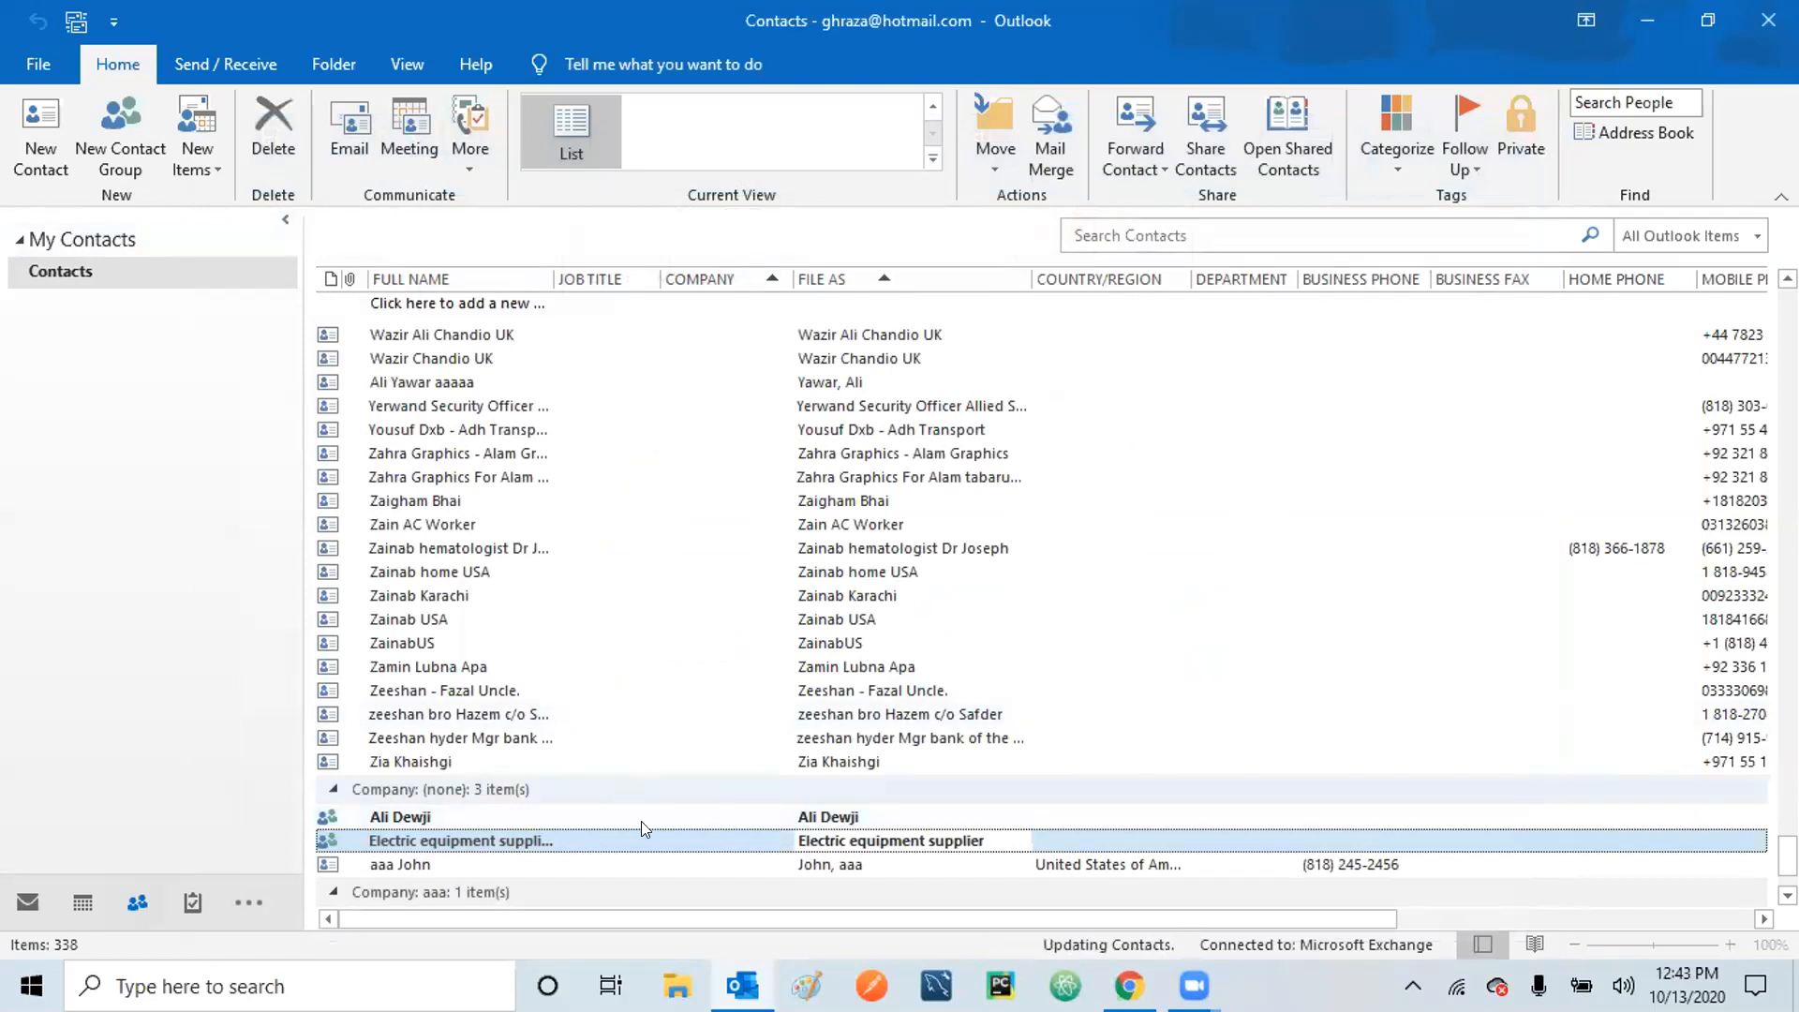
# Reopen and save the Electric equipment supplier group, then delete it with Delete Group and Yes.
pyautogui.doubleClick(663, 842)
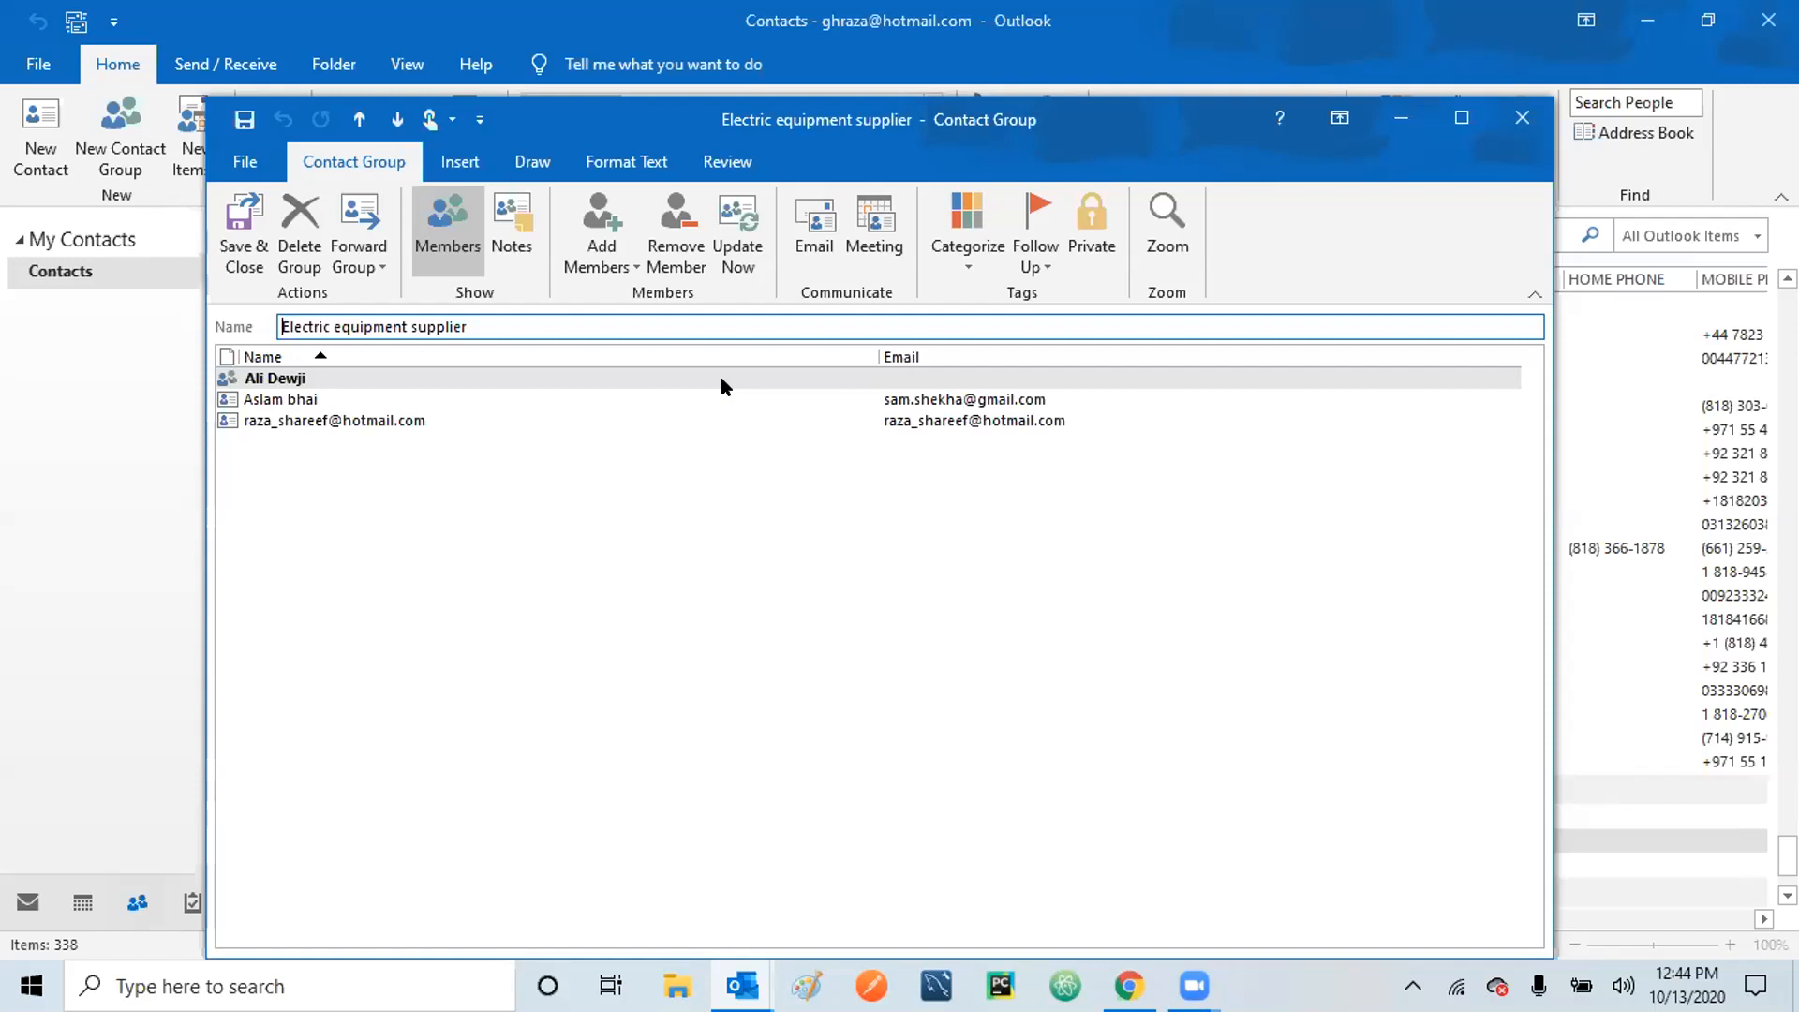
pyautogui.click(241, 234)
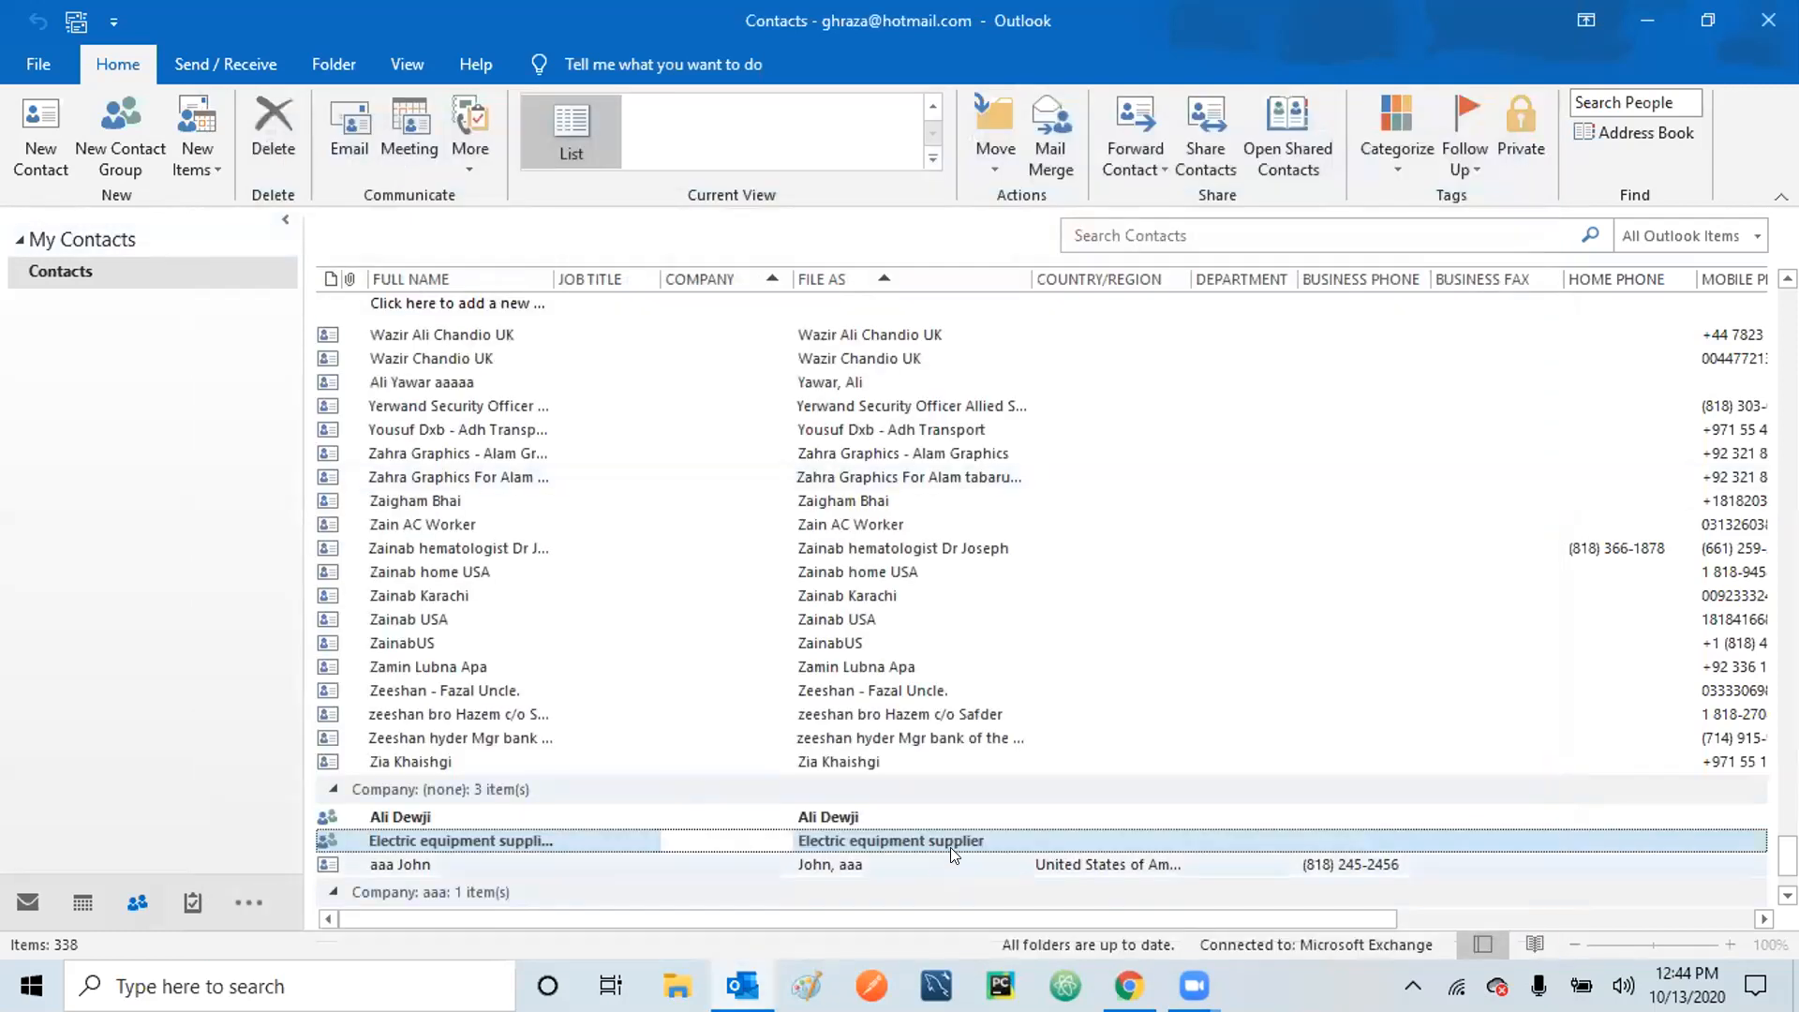
pyautogui.doubleClick(931, 832)
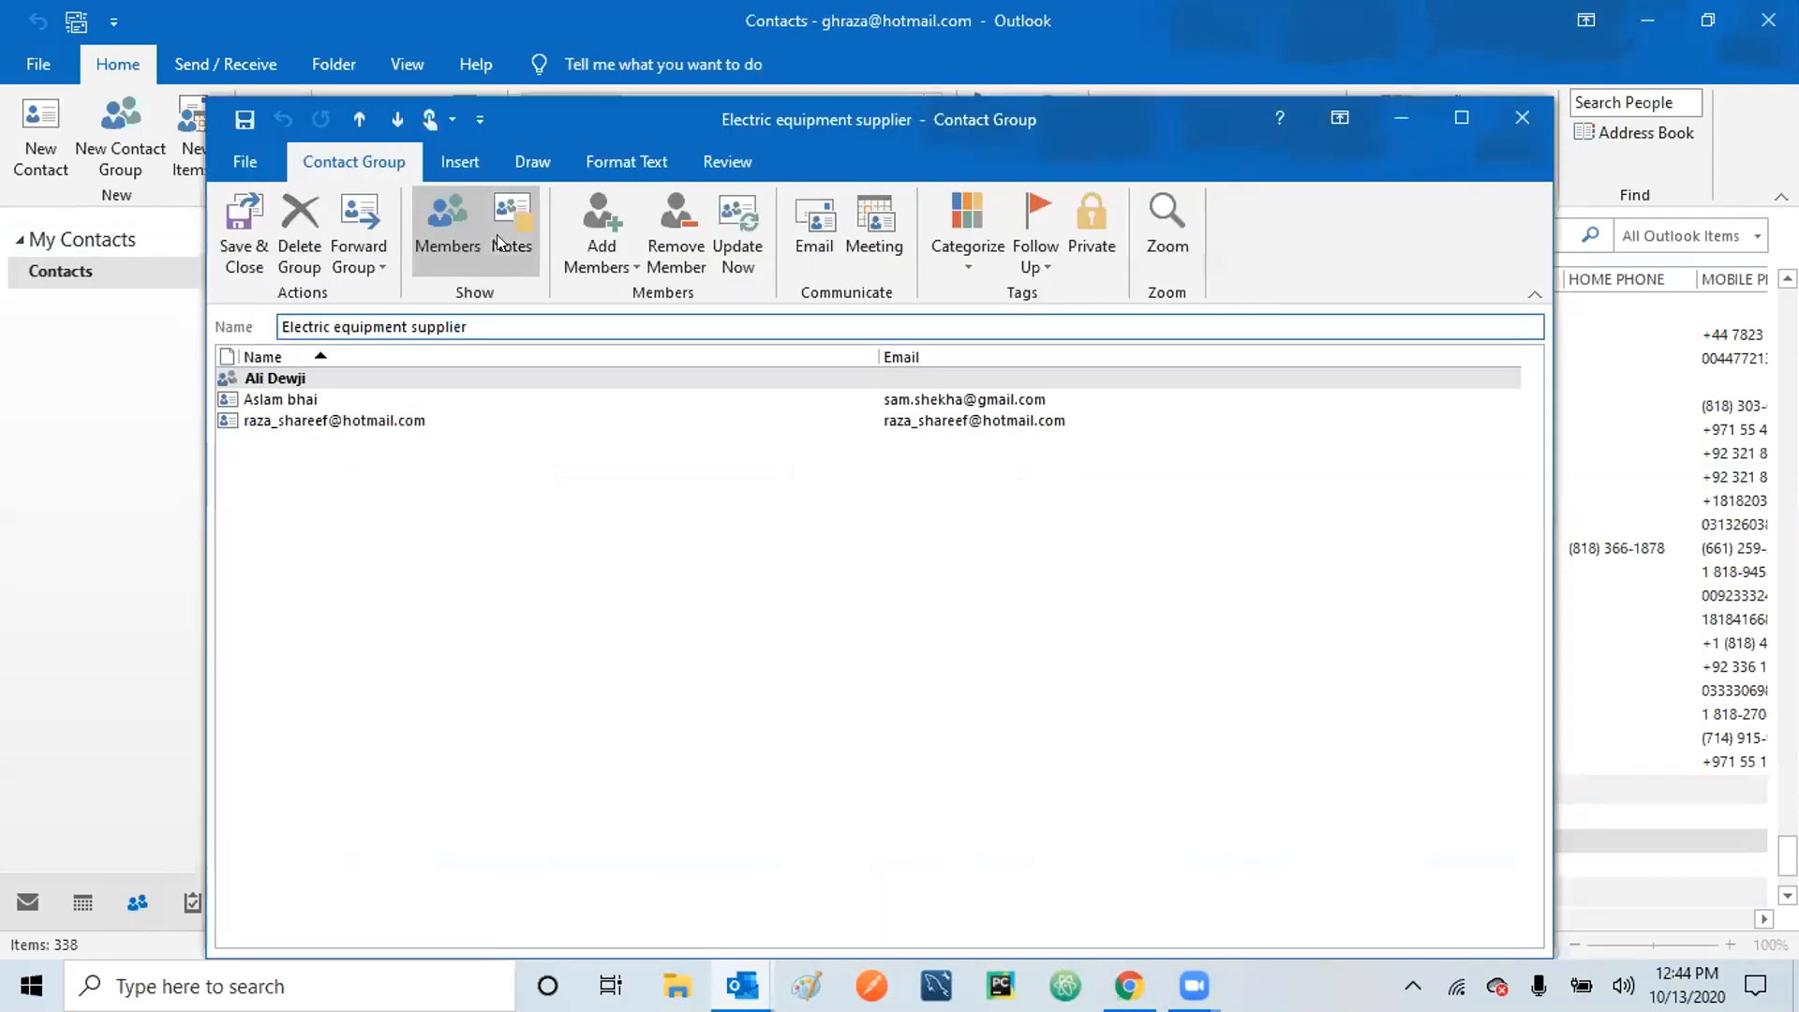
pyautogui.click(299, 230)
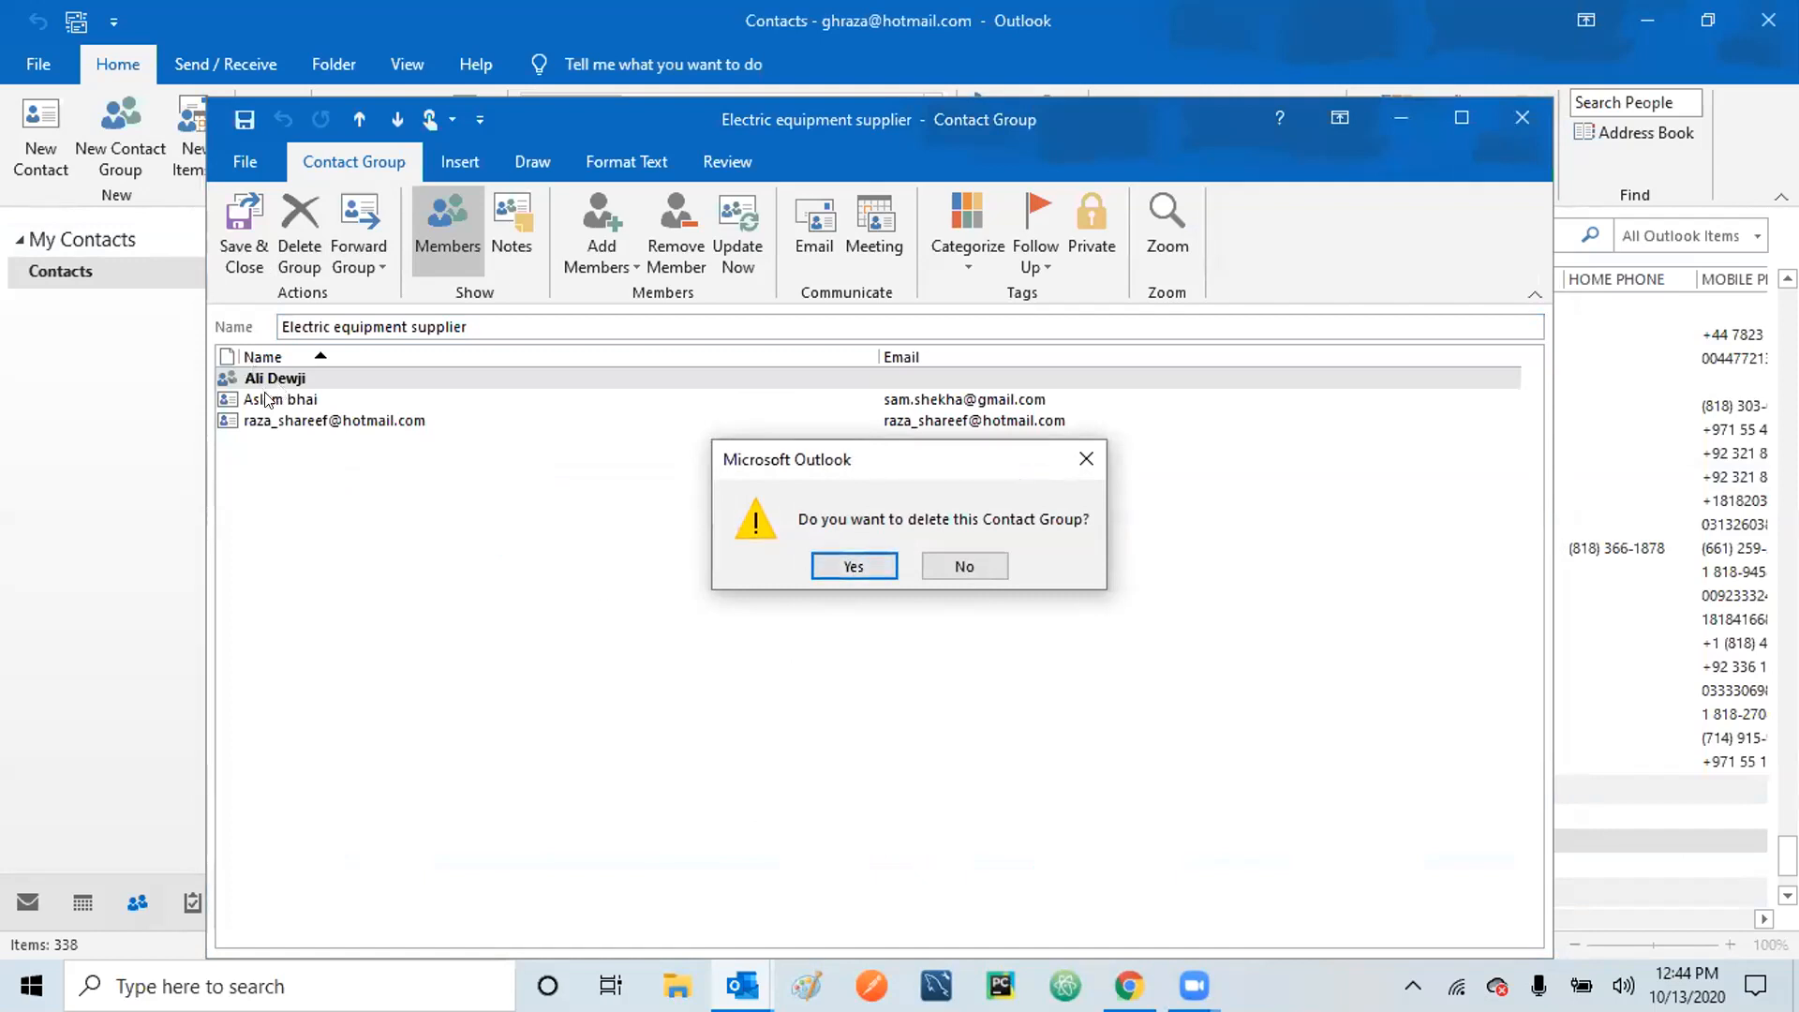
pyautogui.click(852, 568)
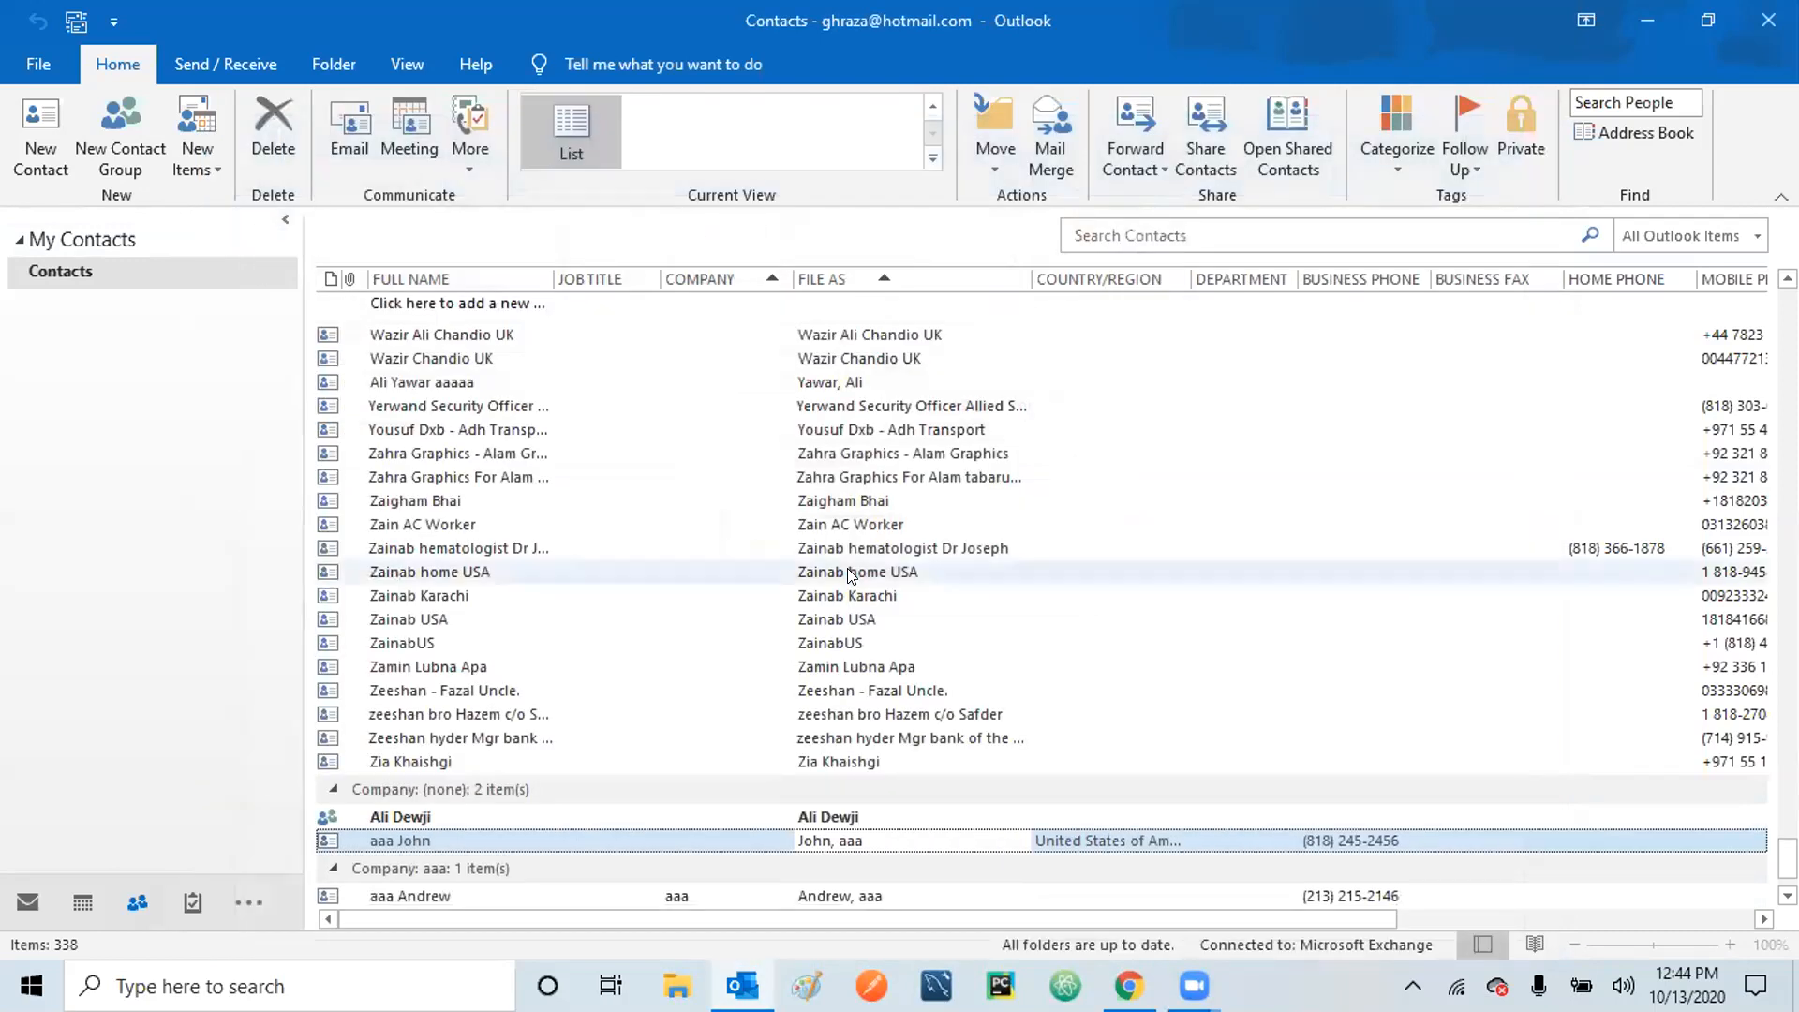
pyautogui.click(525, 816)
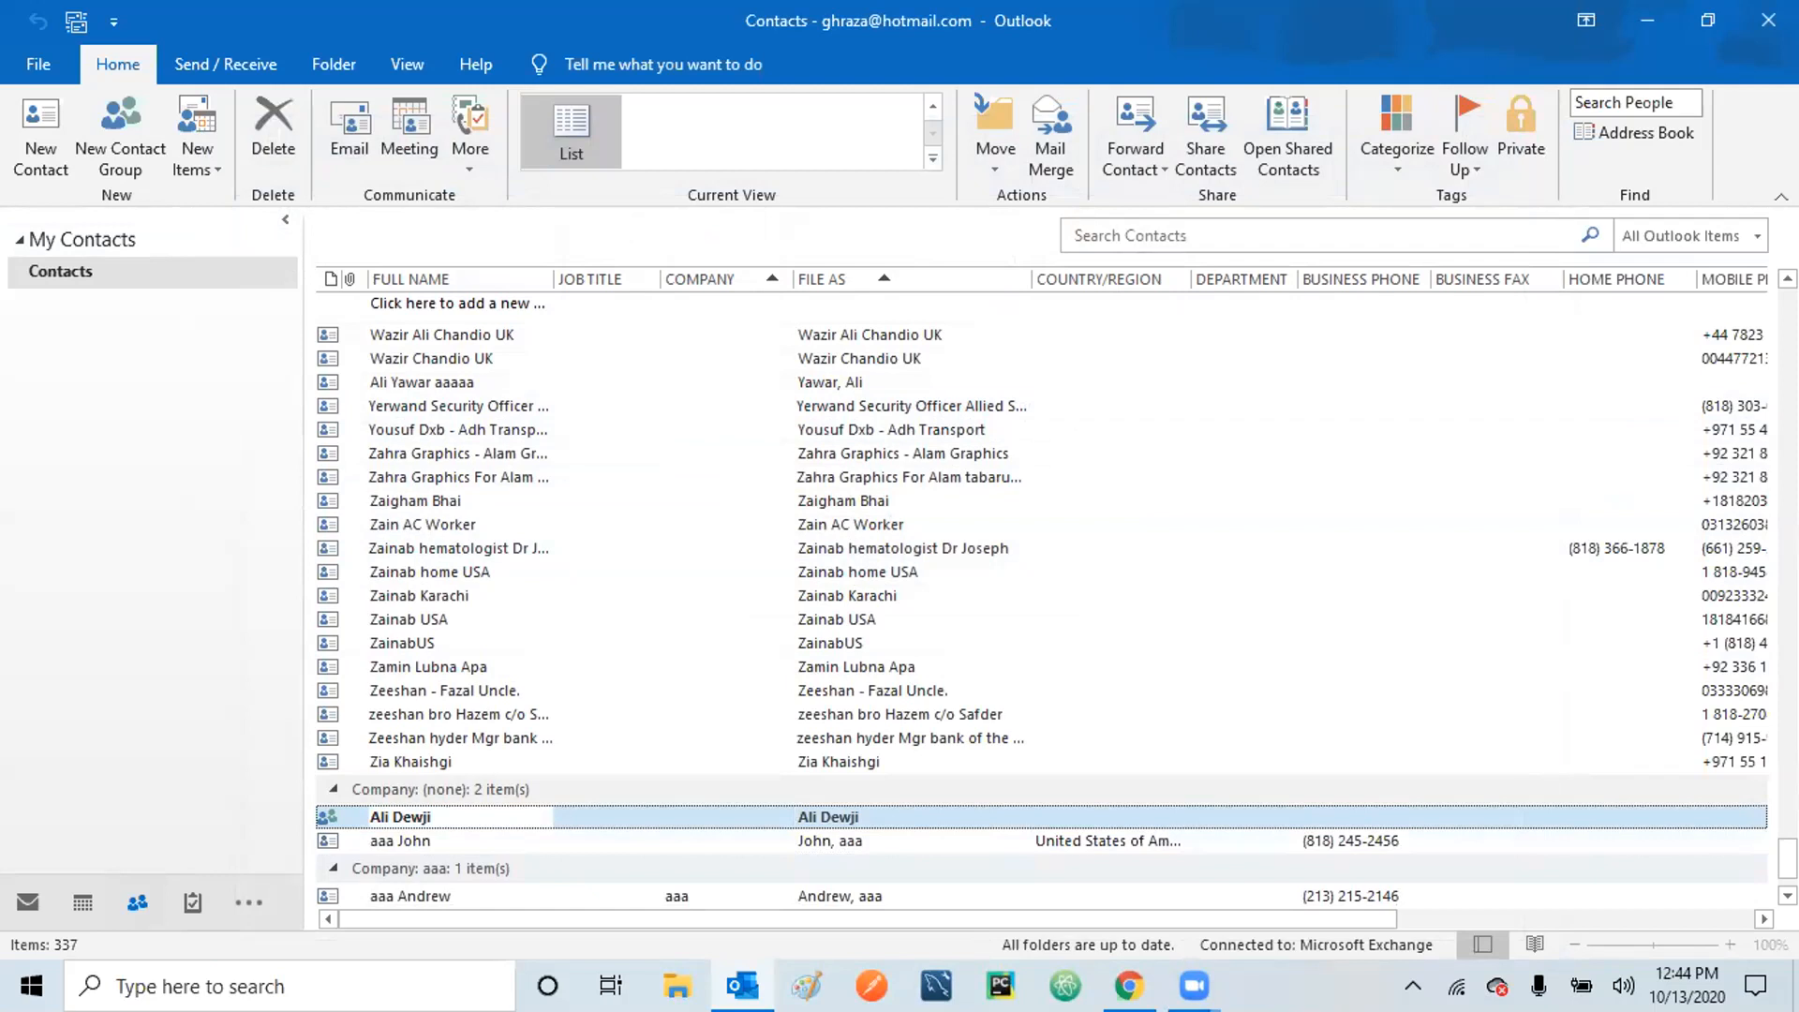
pyautogui.scroll(20, 1040, 600)
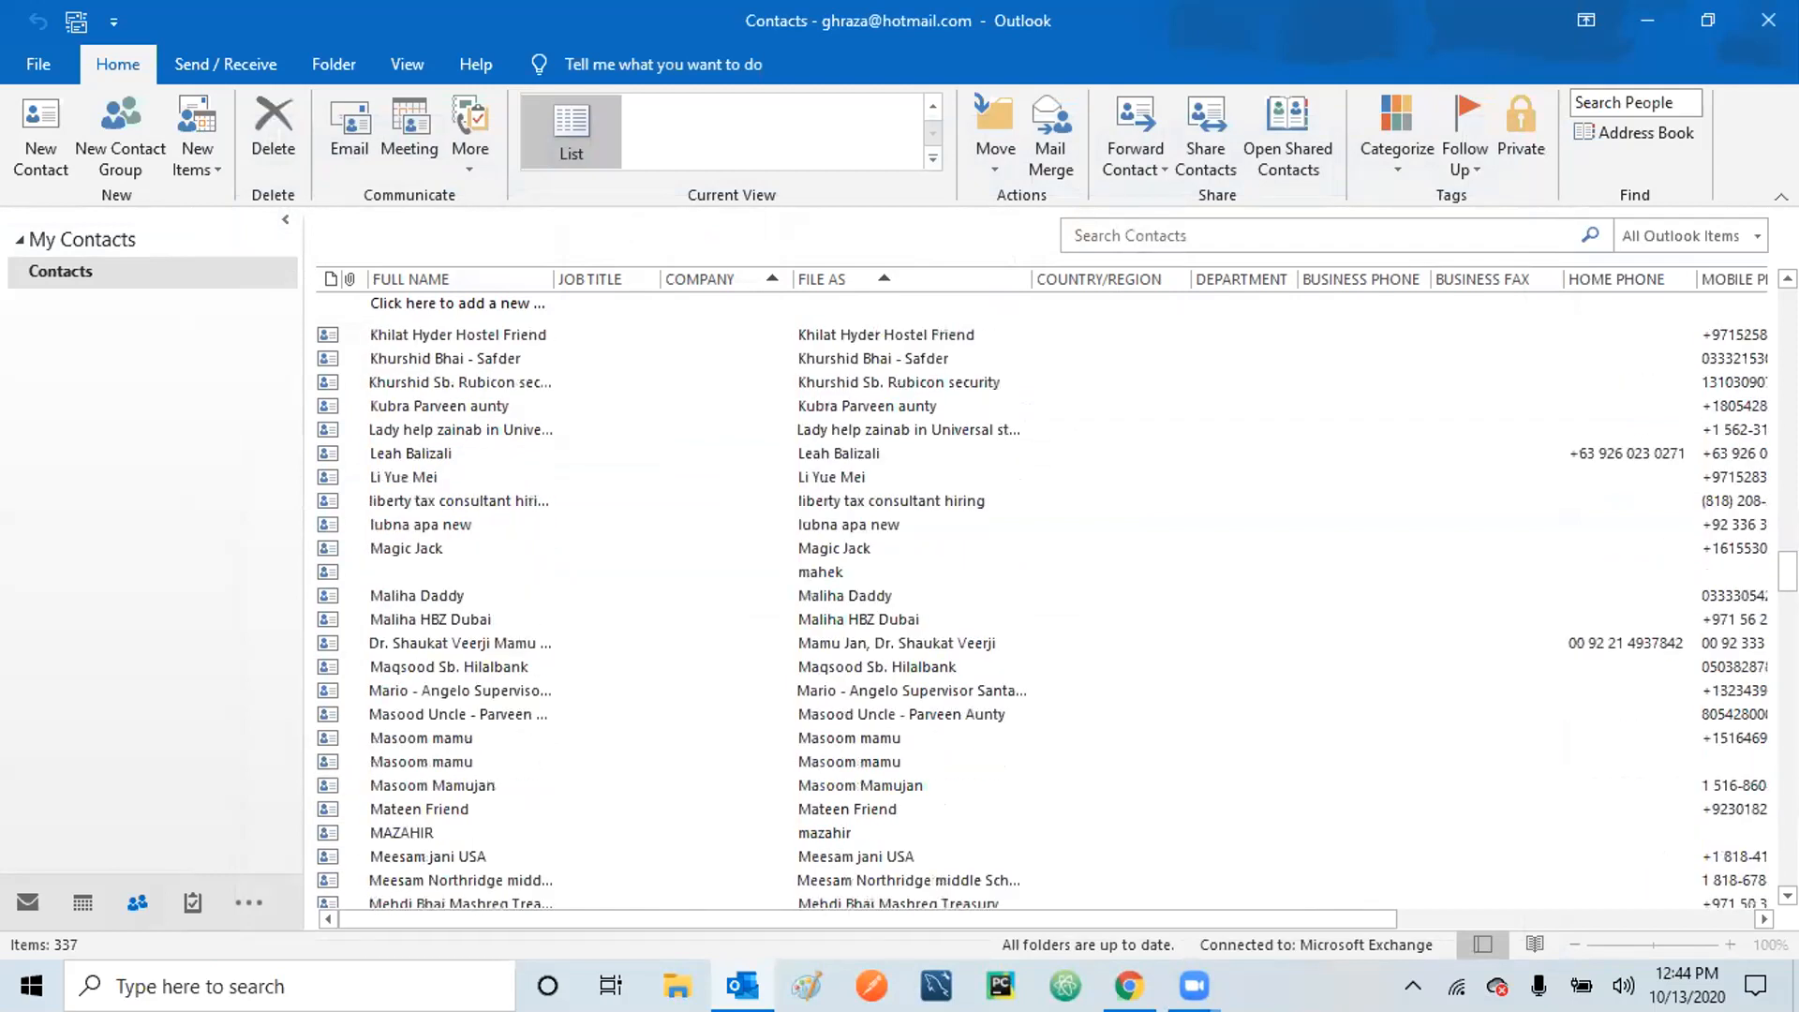
pyautogui.scroll(15, 1040, 600)
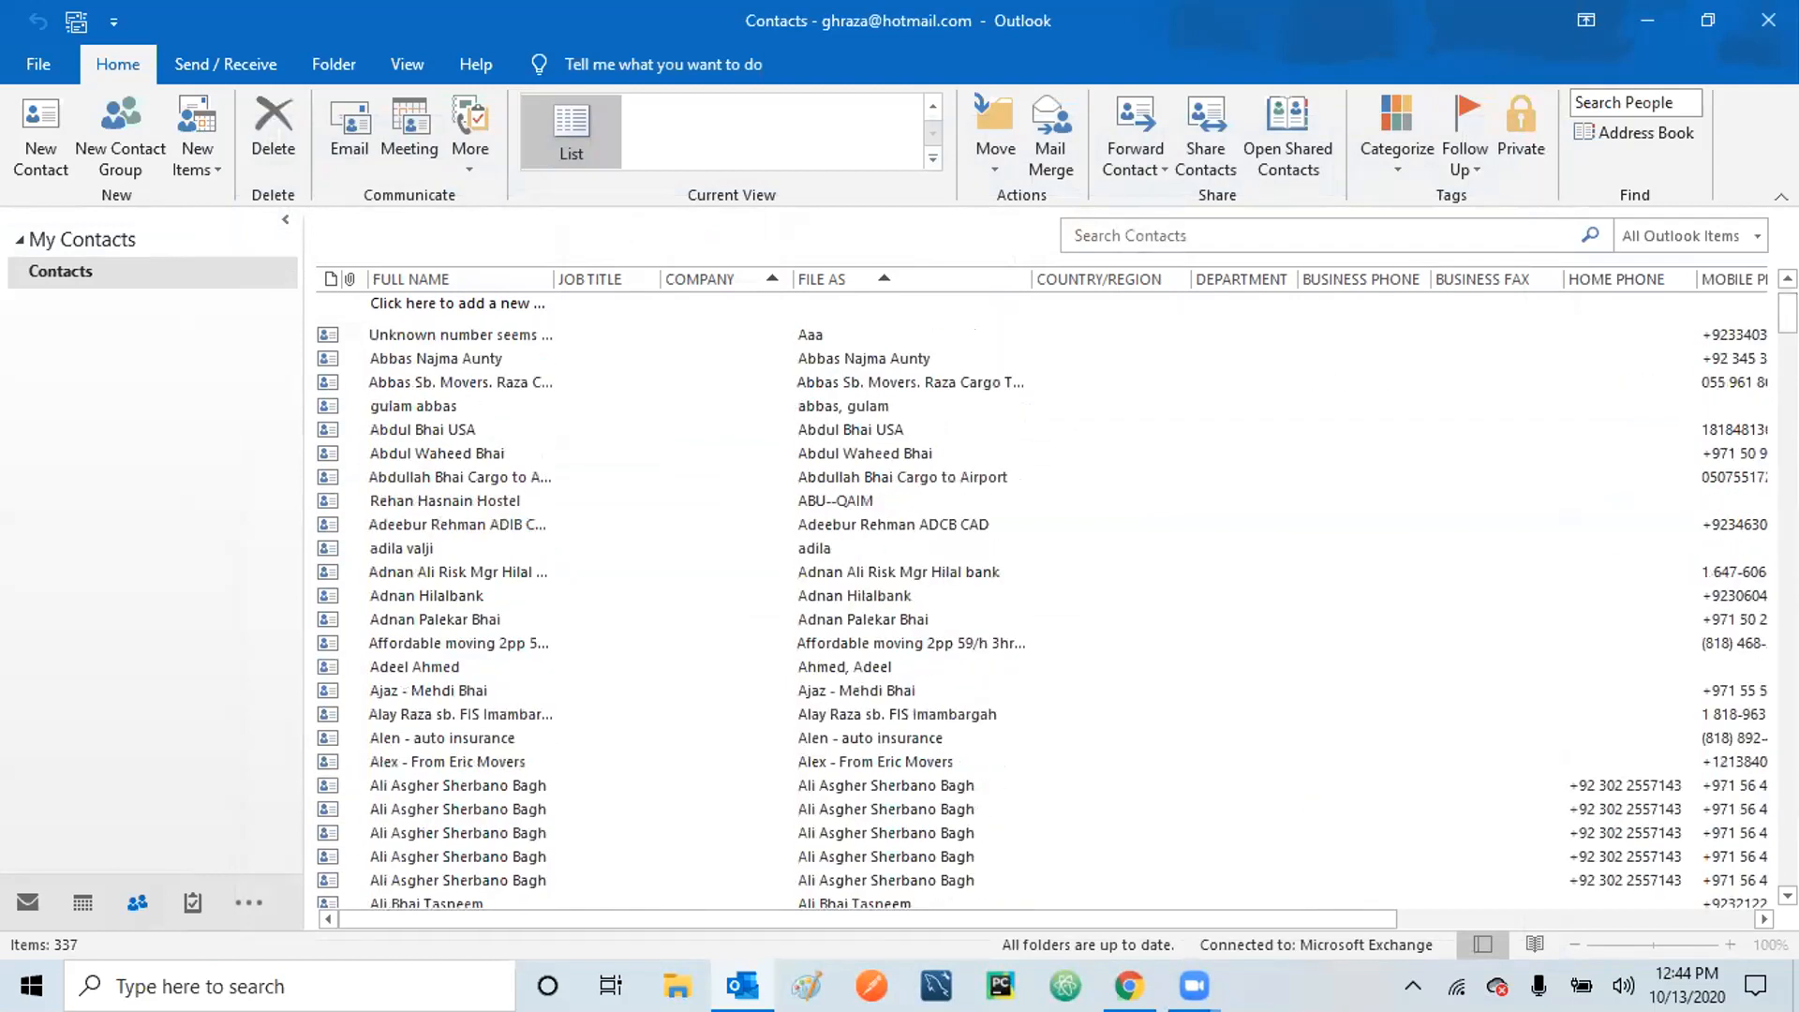
pyautogui.scroll(-15, 1040, 600)
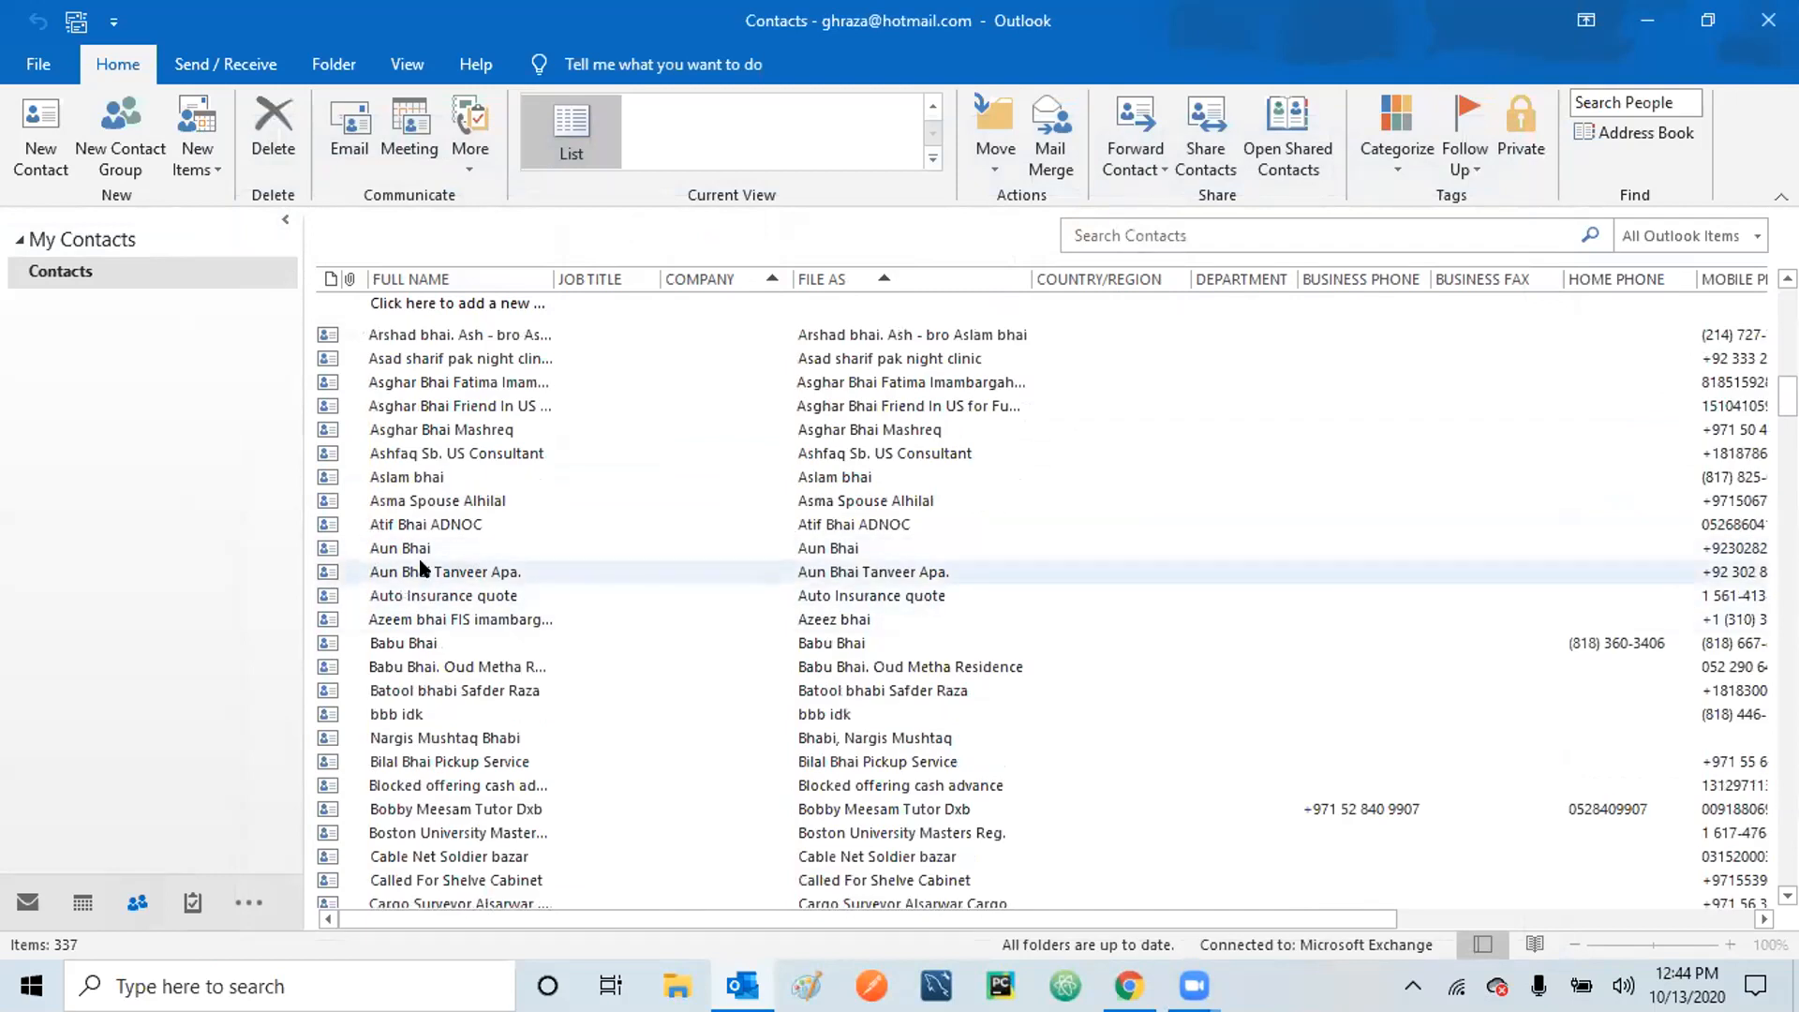
pyautogui.click(410, 478)
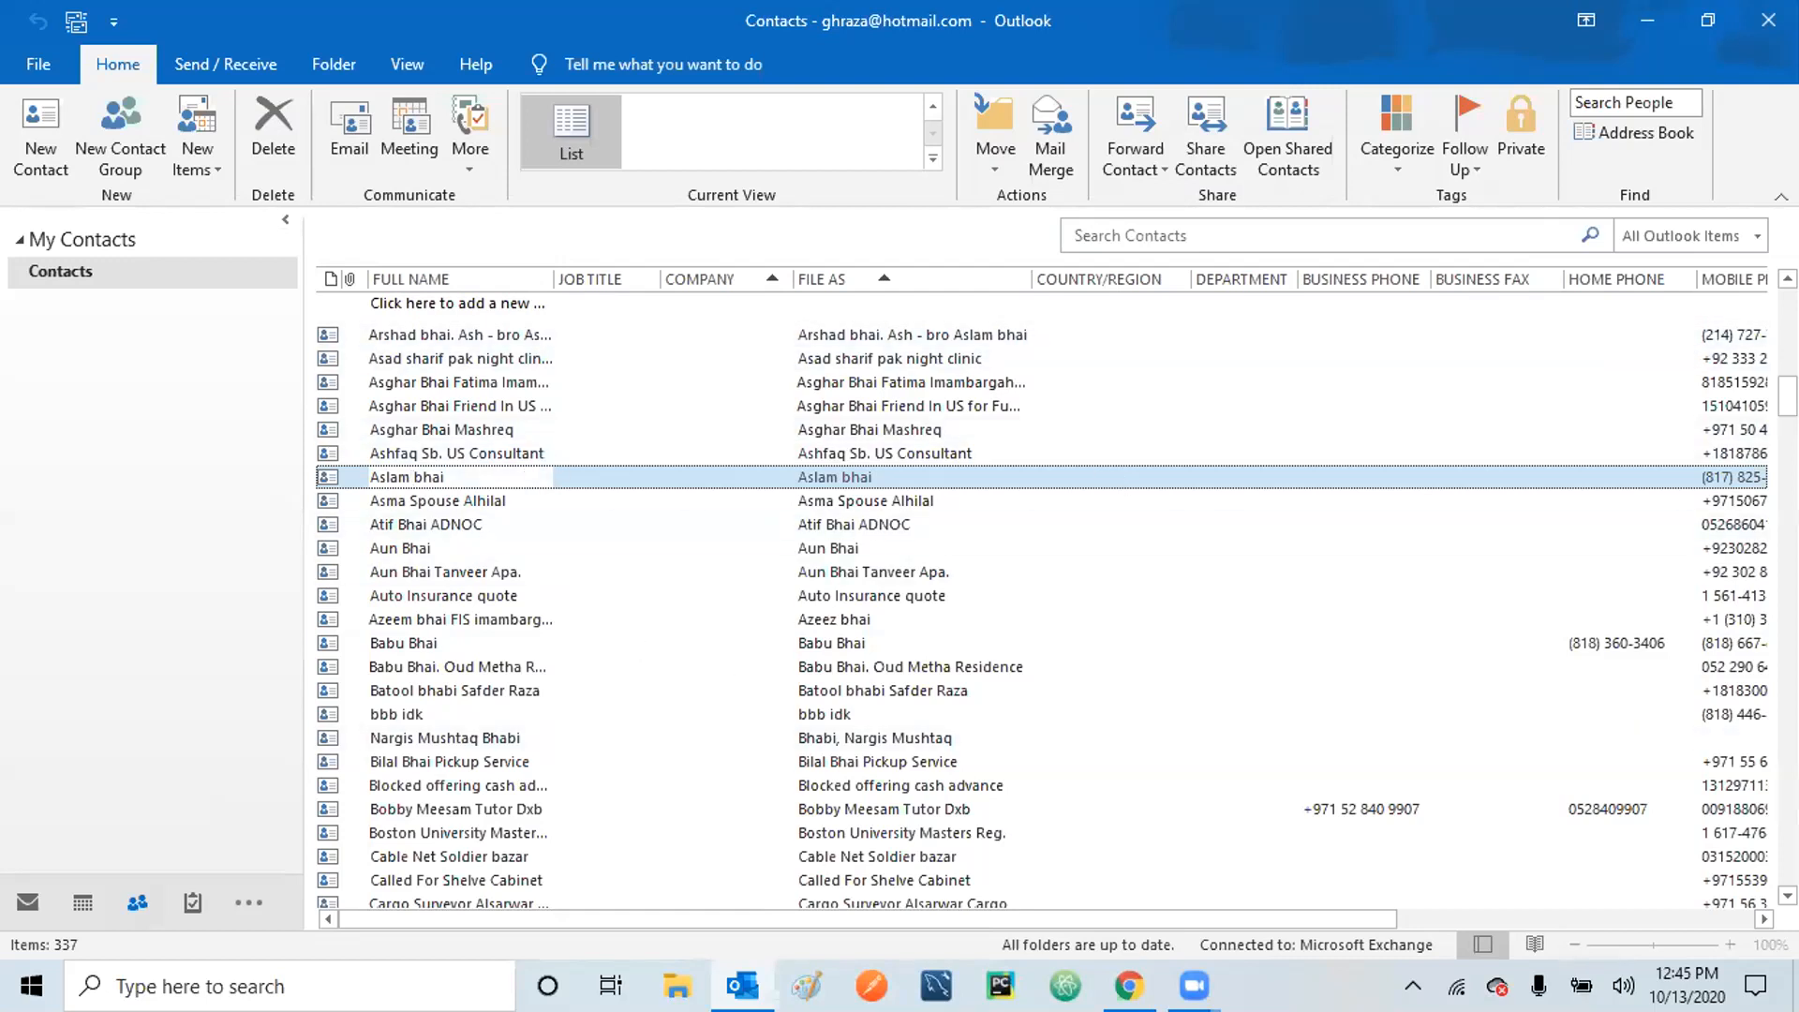
pyautogui.scroll(8, 1534, 347)
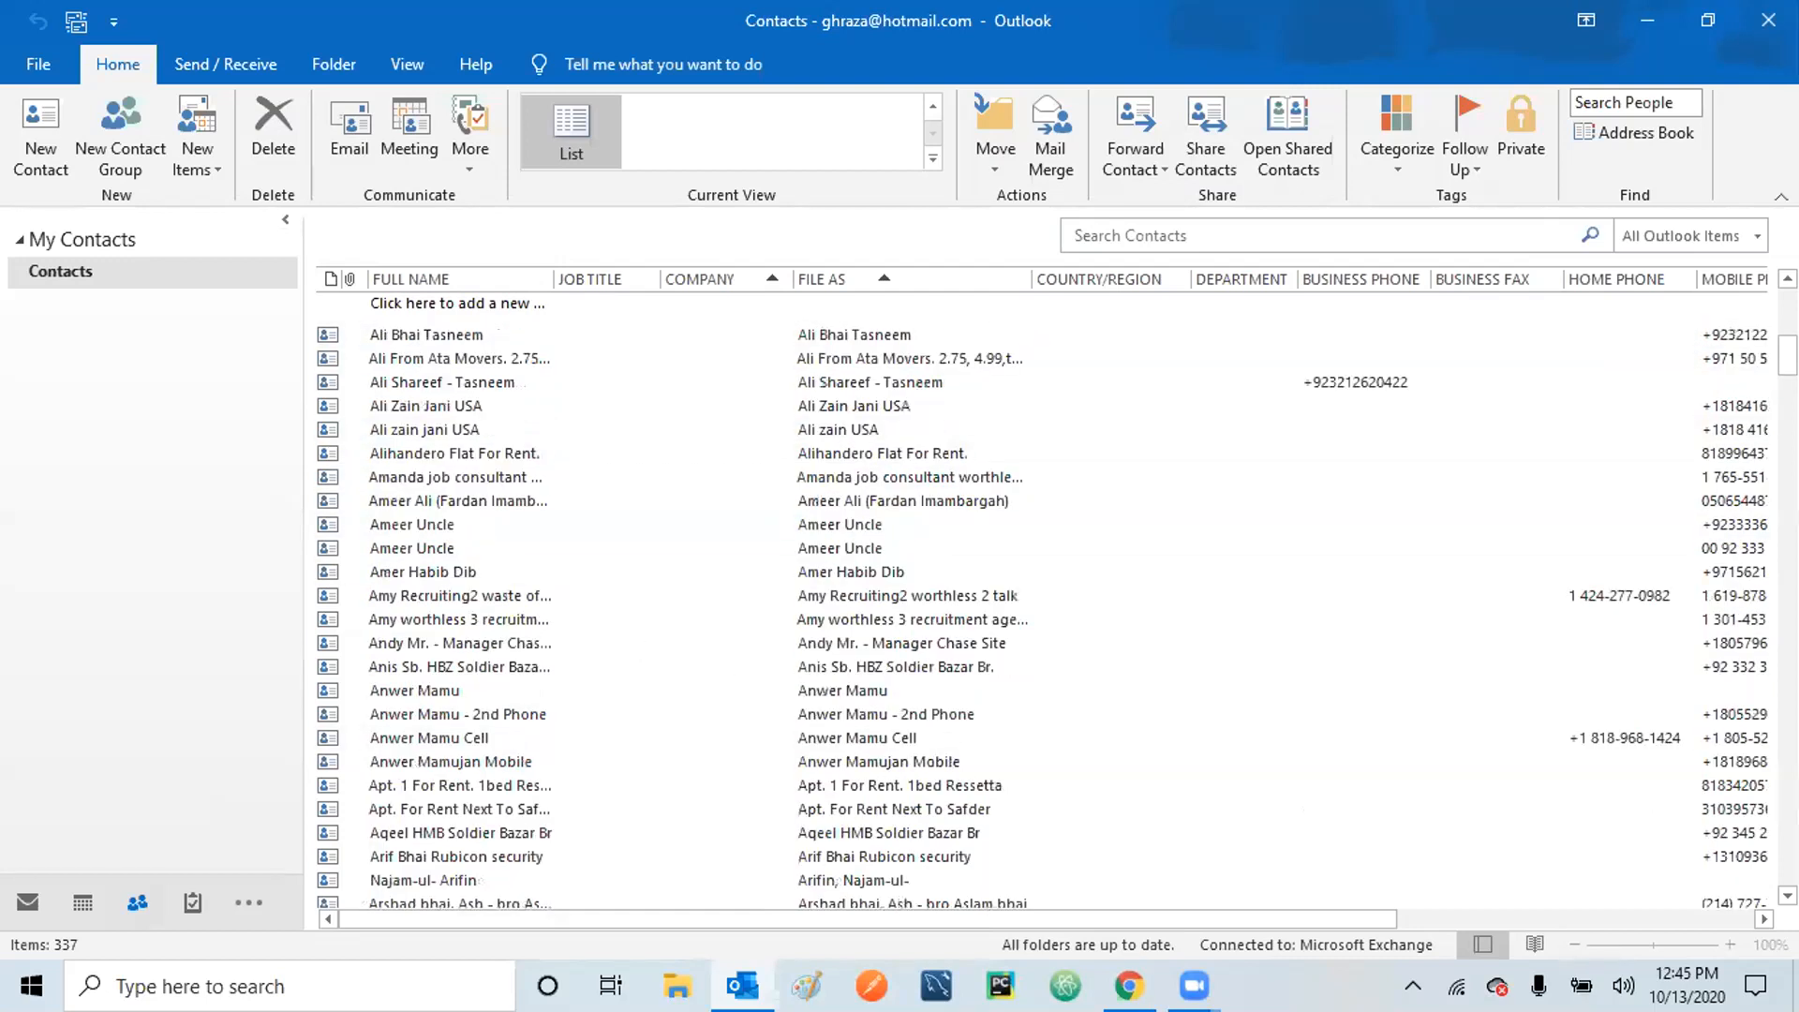
pyautogui.click(666, 334)
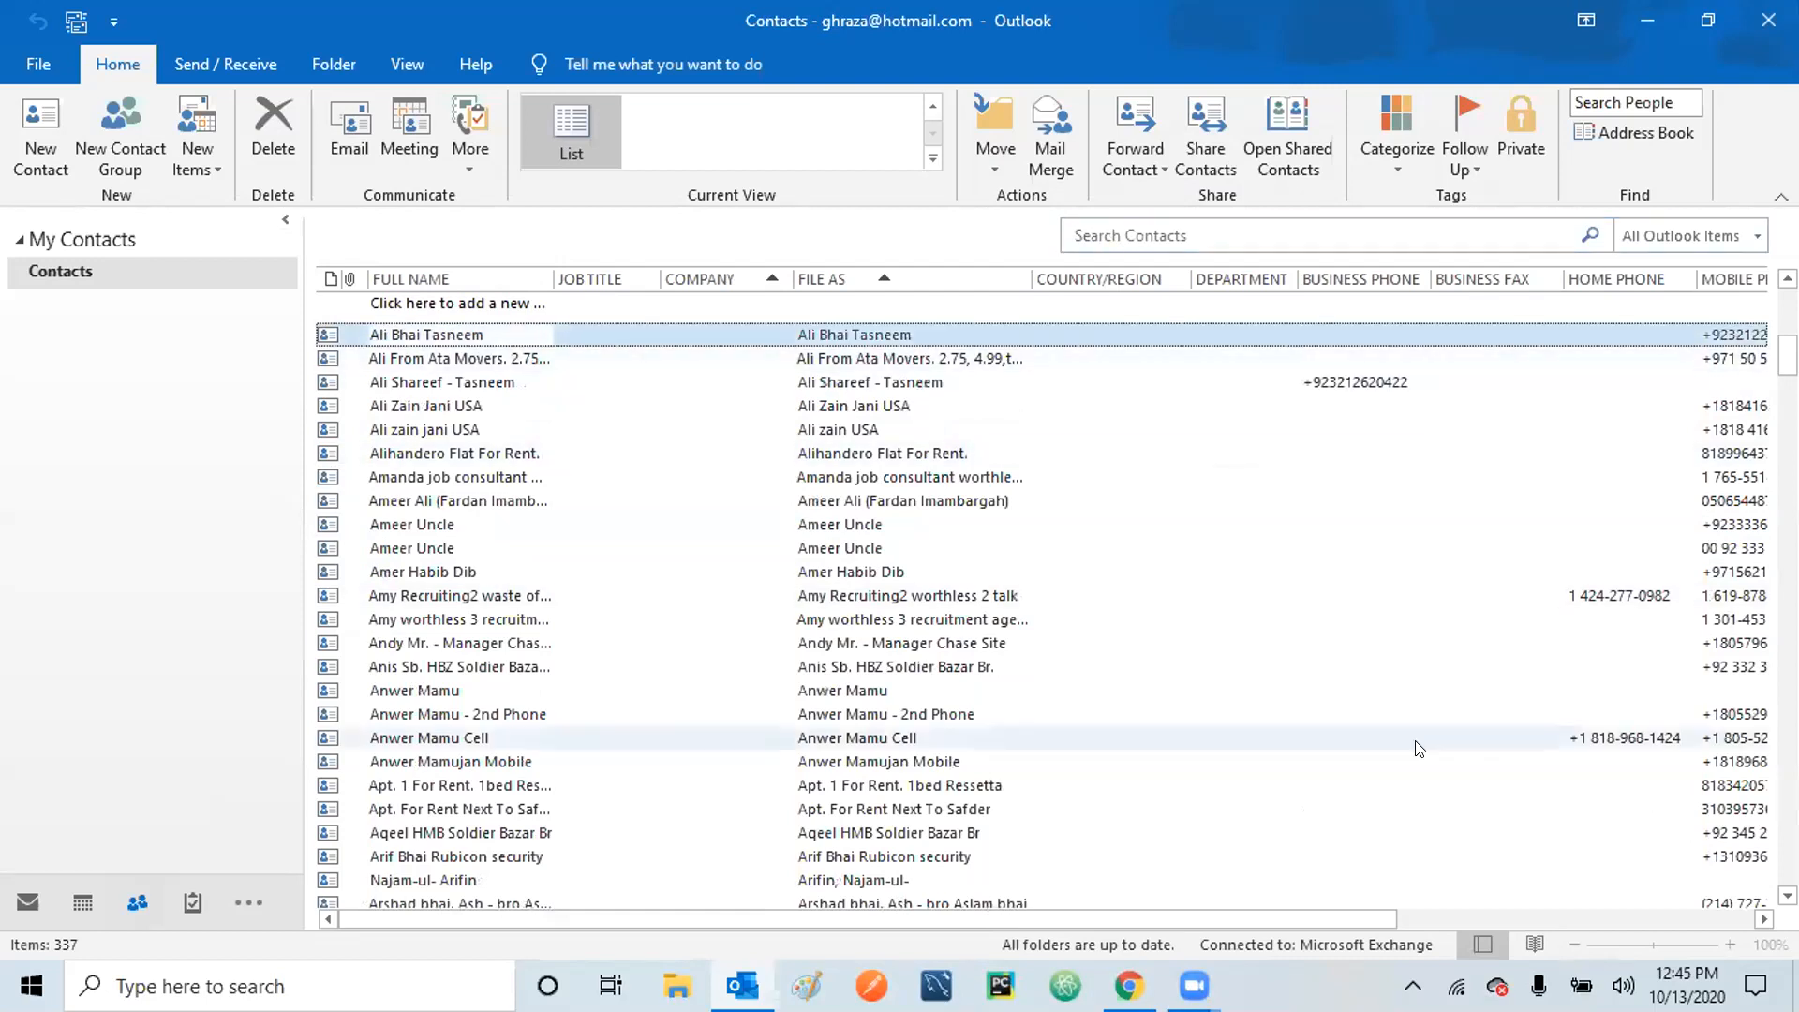
pyautogui.click(1582, 913)
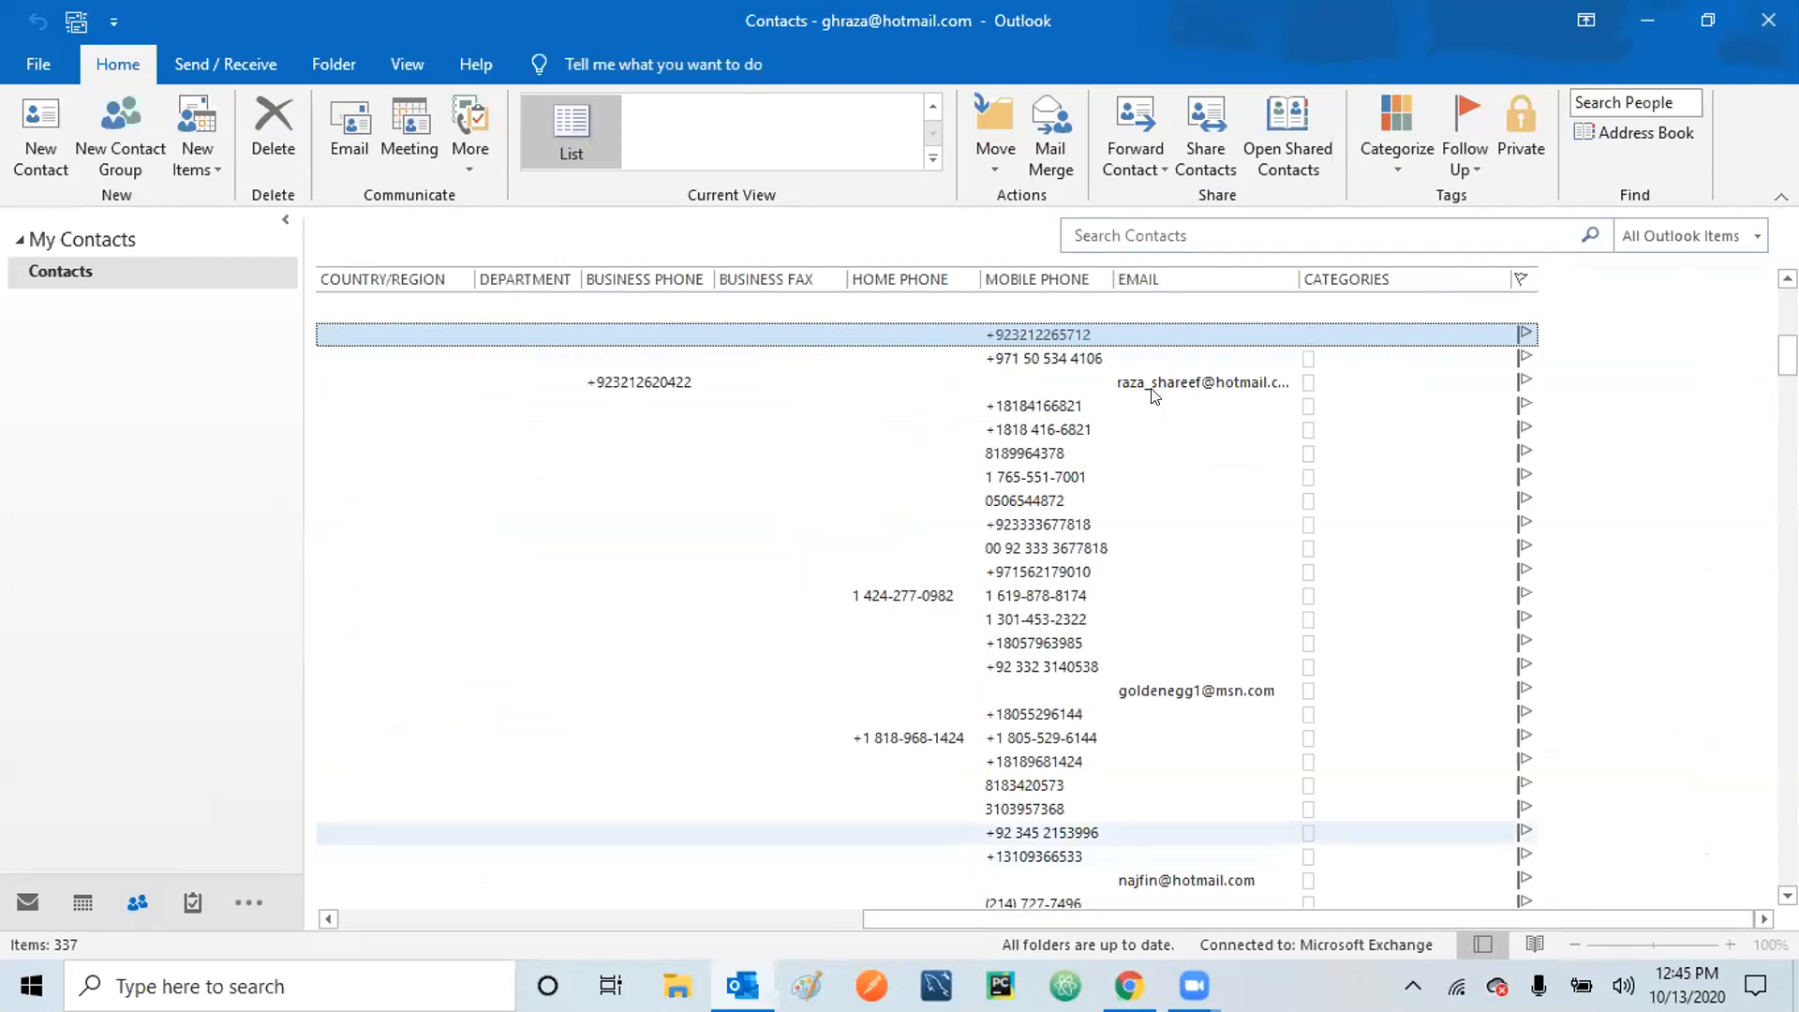
pyautogui.click(1040, 385)
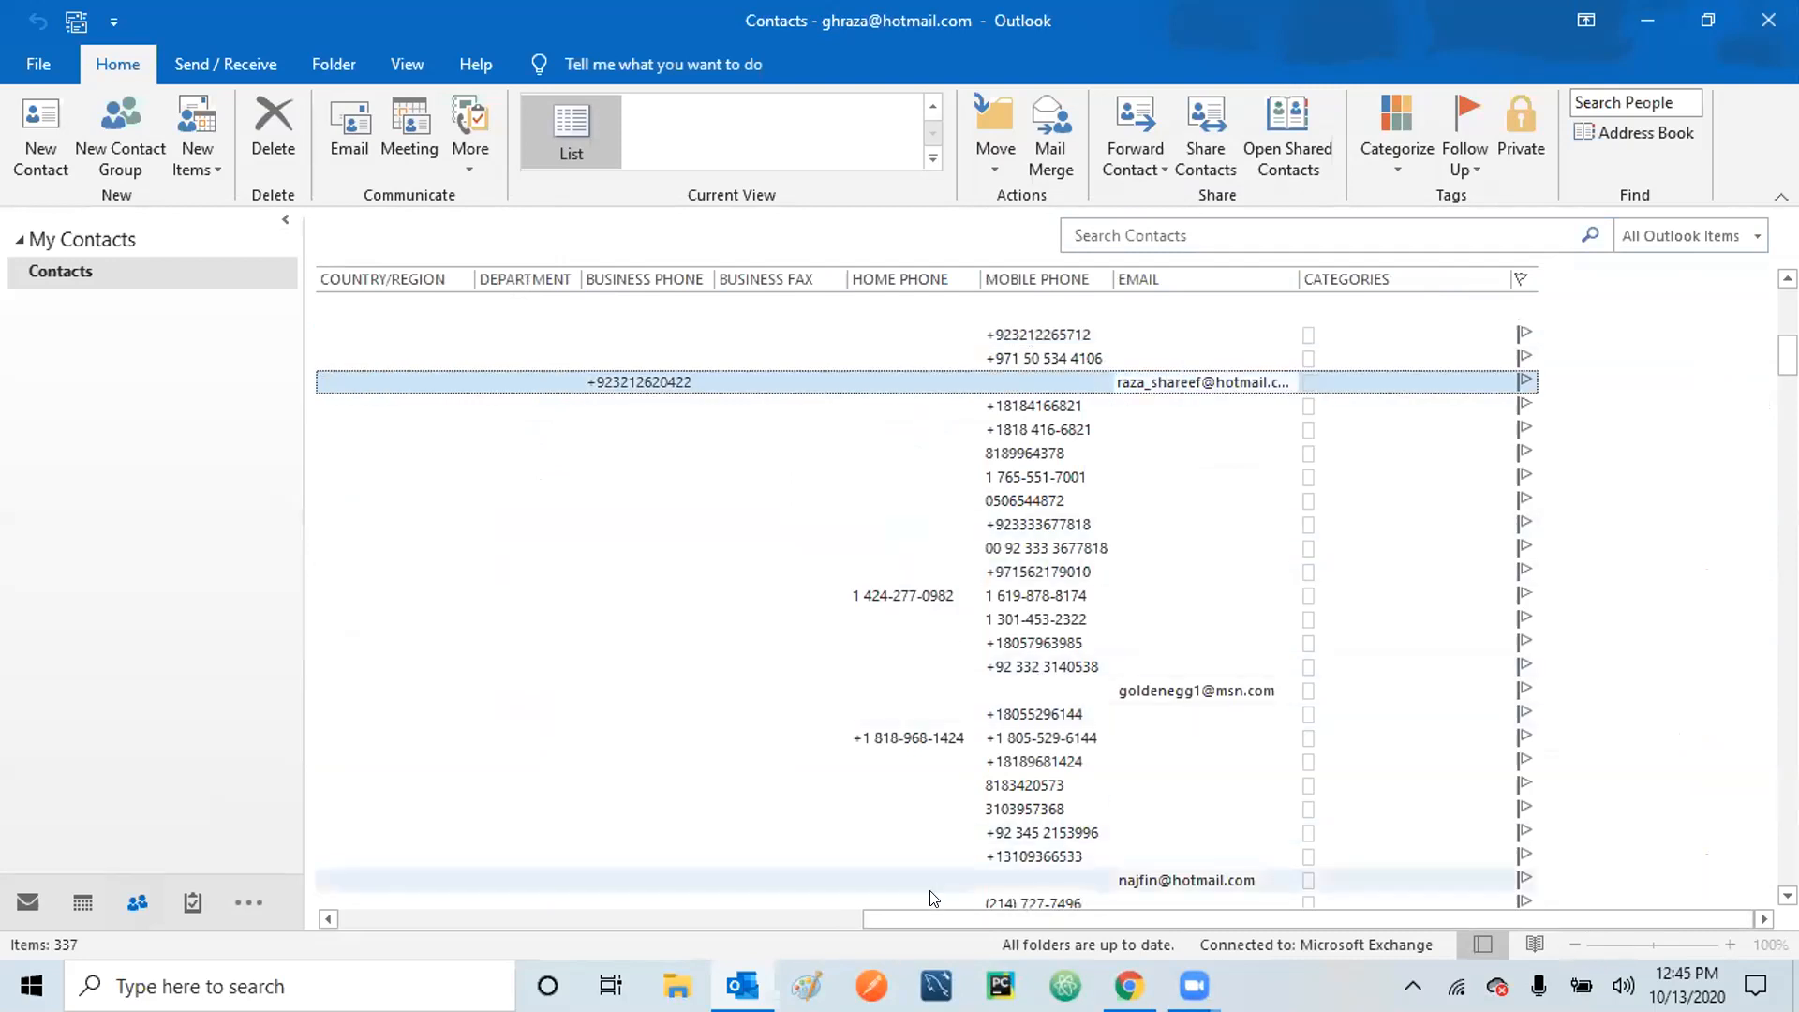
pyautogui.click(558, 914)
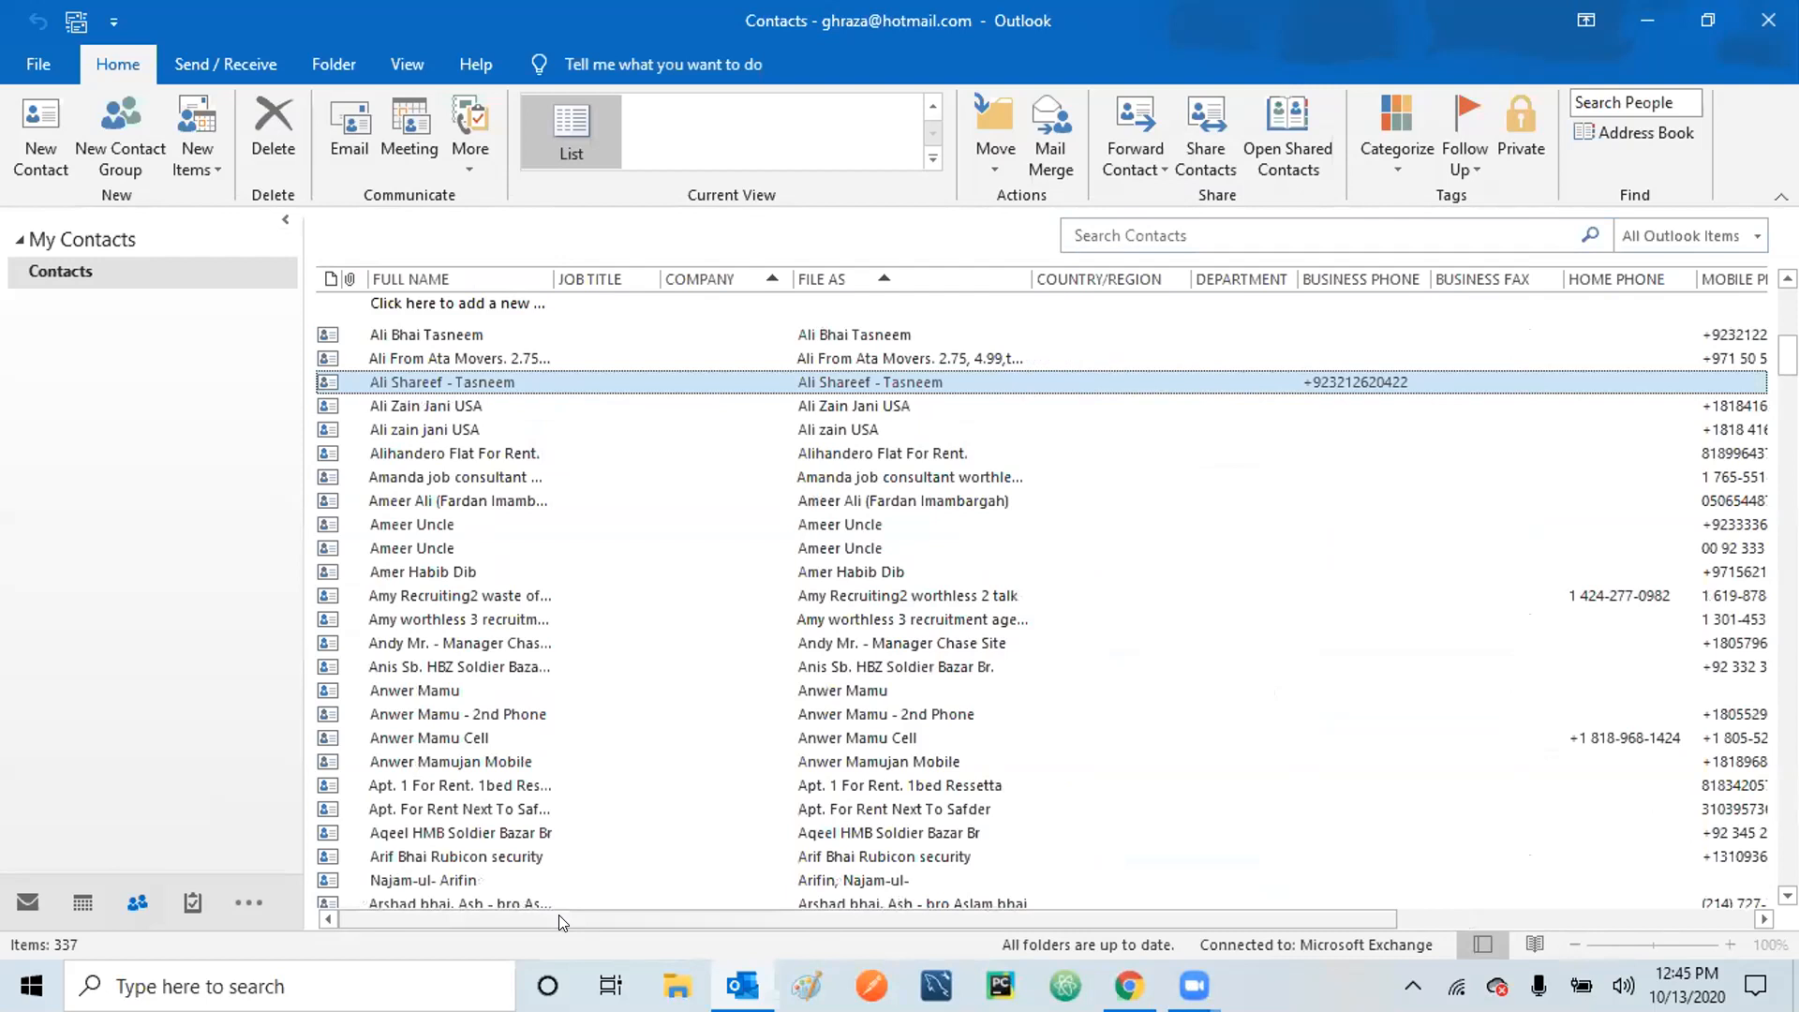
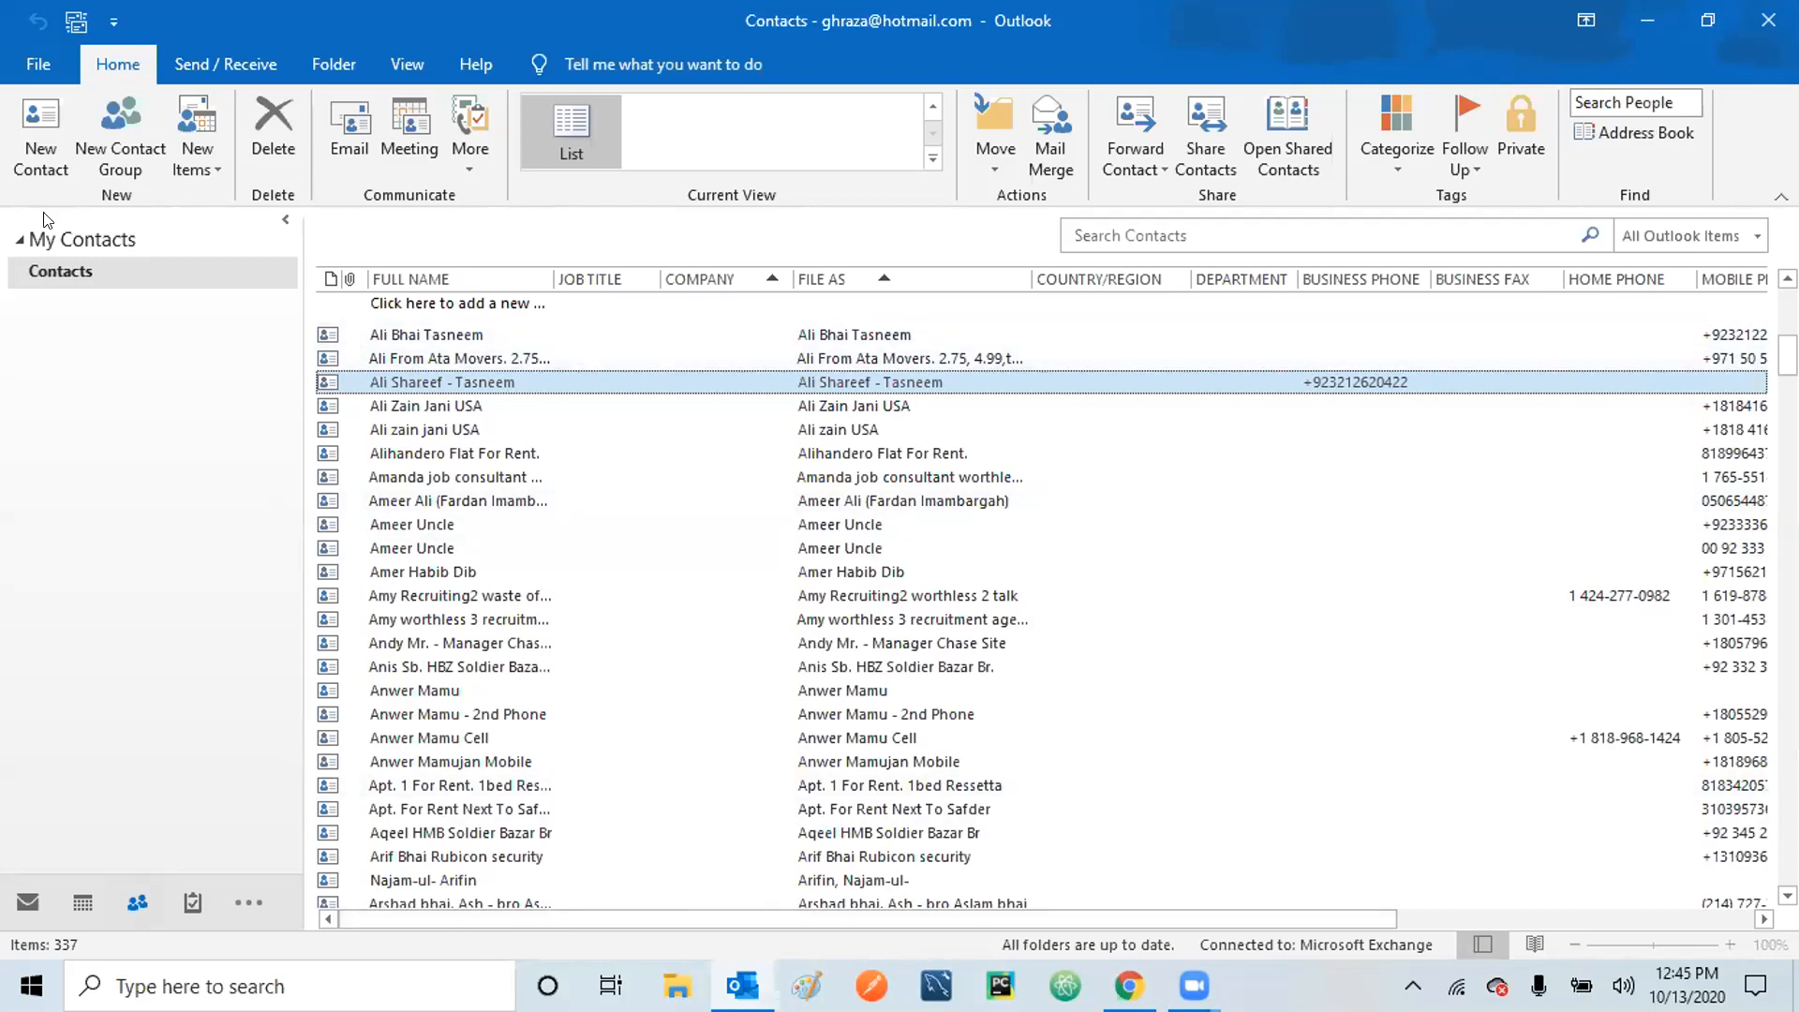
pyautogui.click(45, 118)
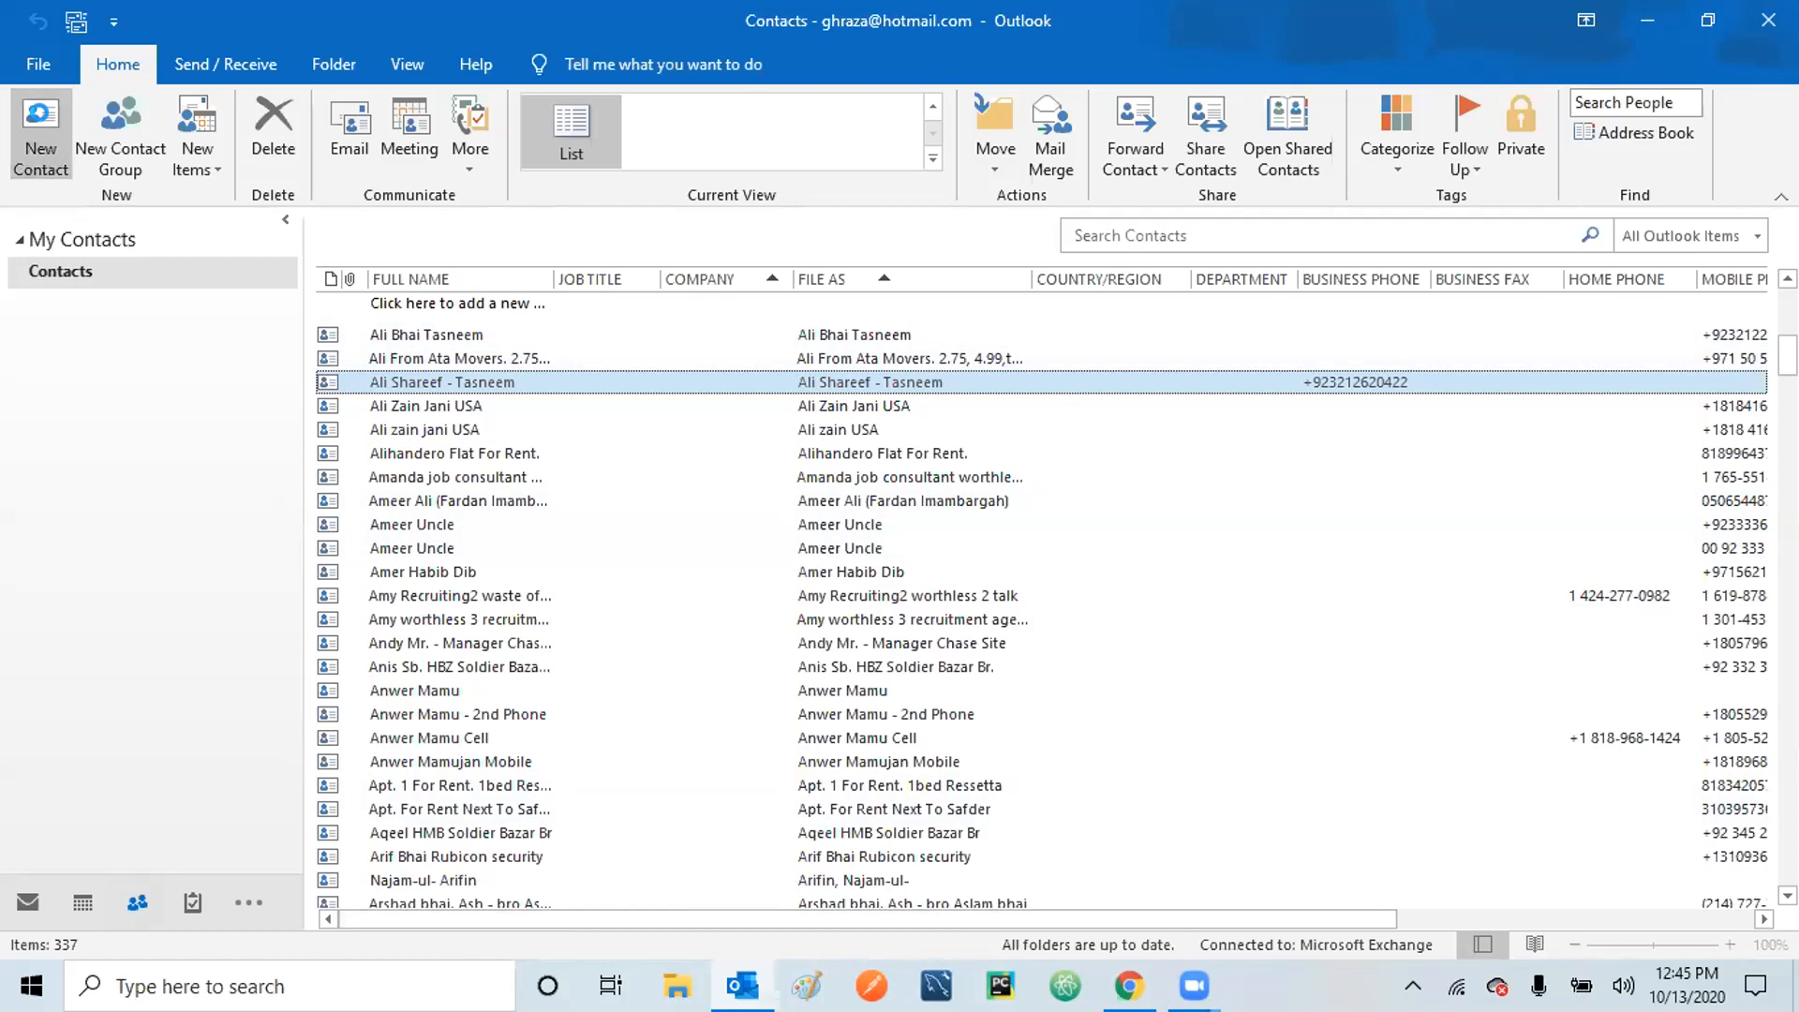
pyautogui.write('aaa')
pyautogui.click(394, 375)
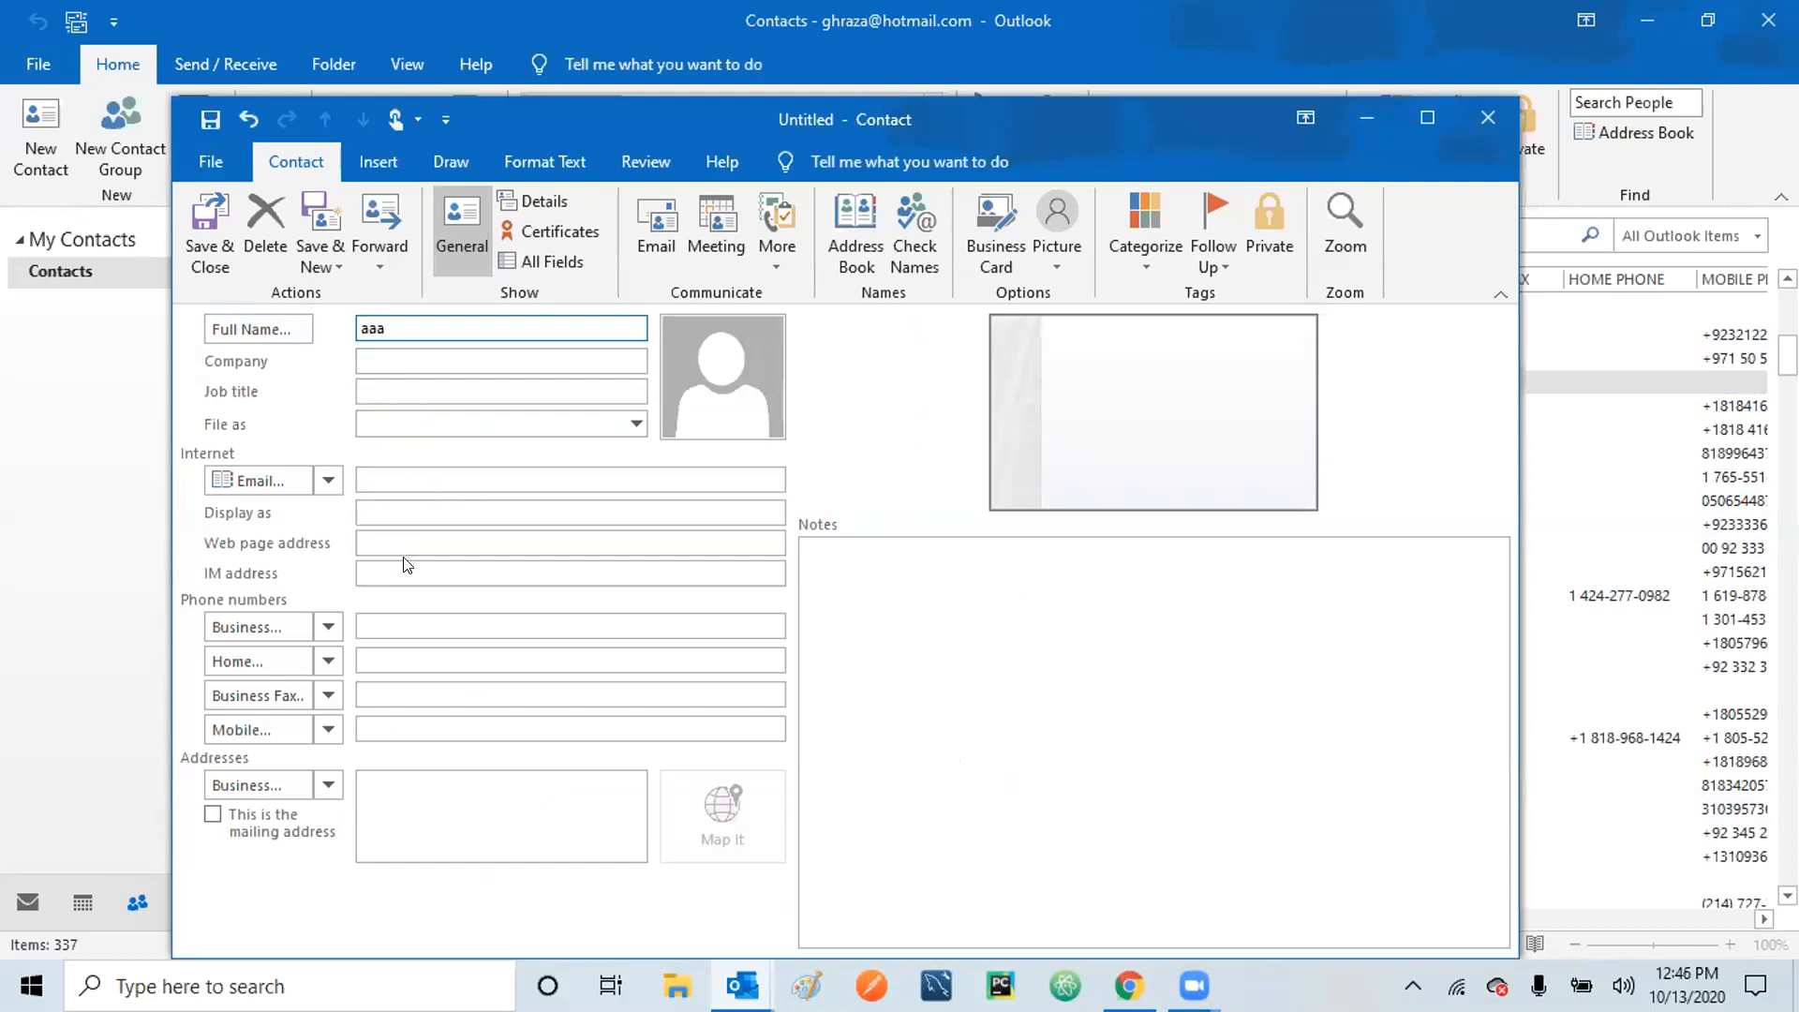
pyautogui.click(421, 627)
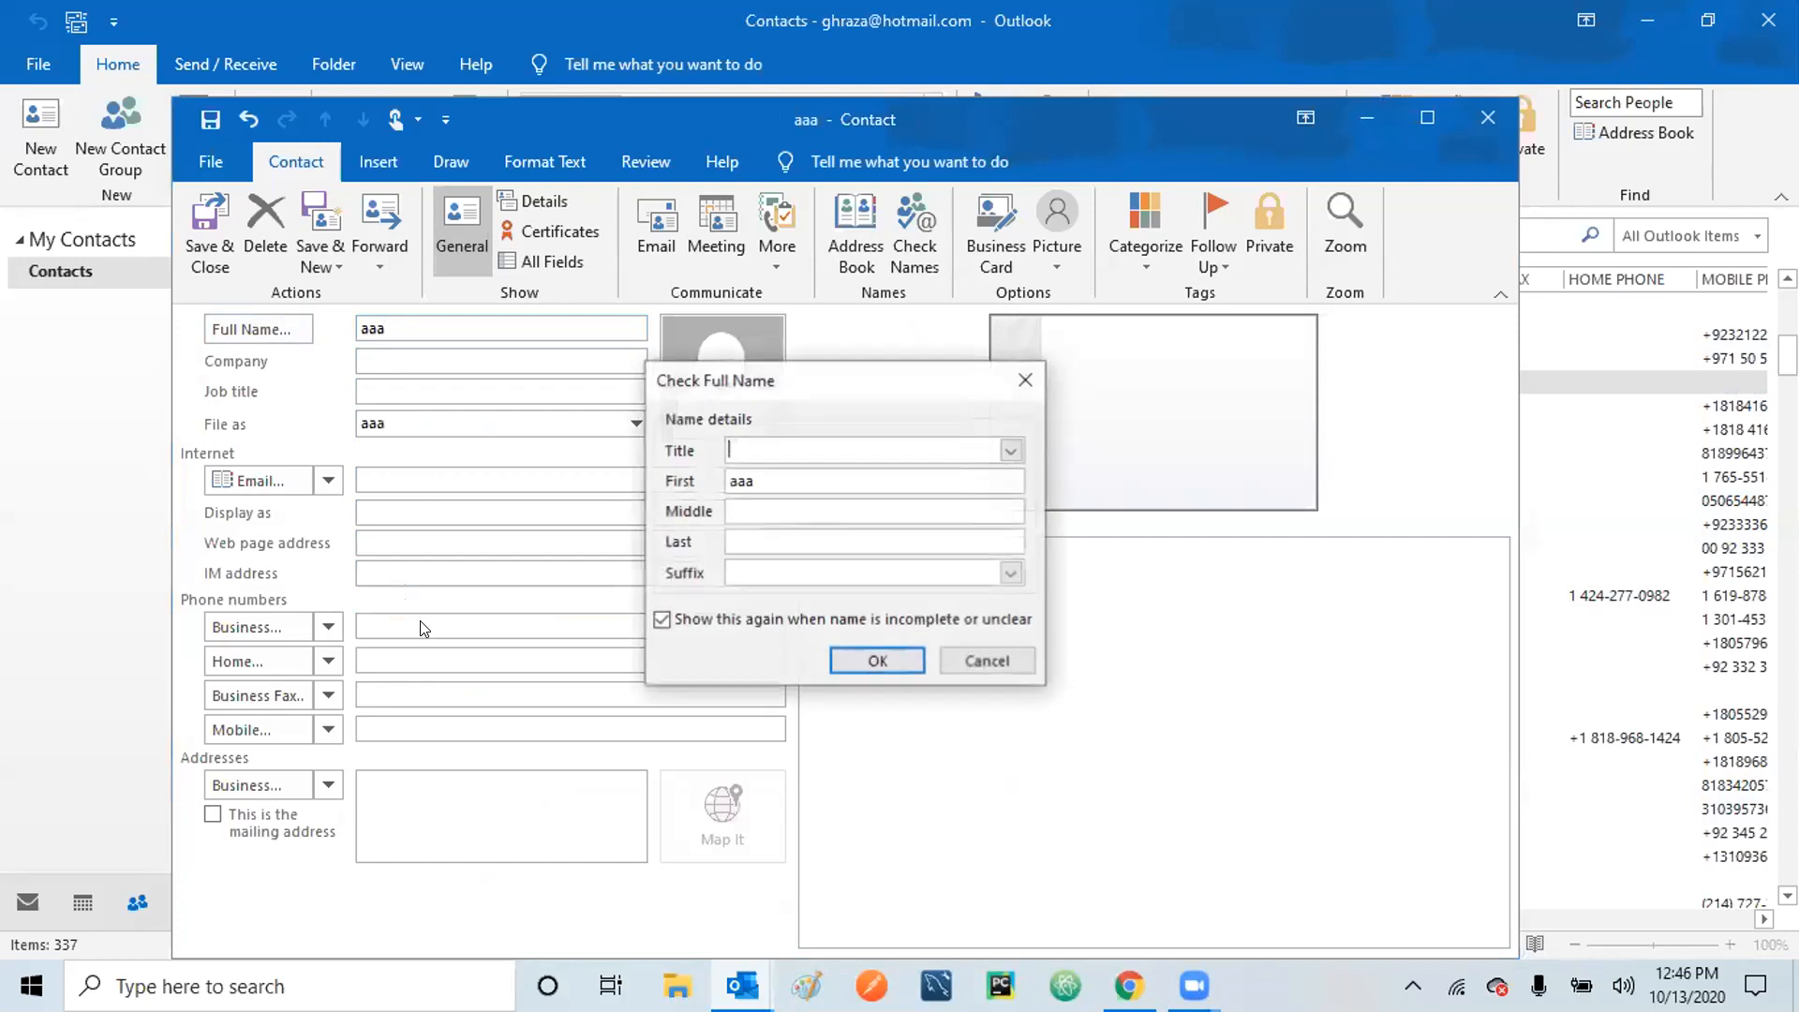
pyautogui.click(974, 662)
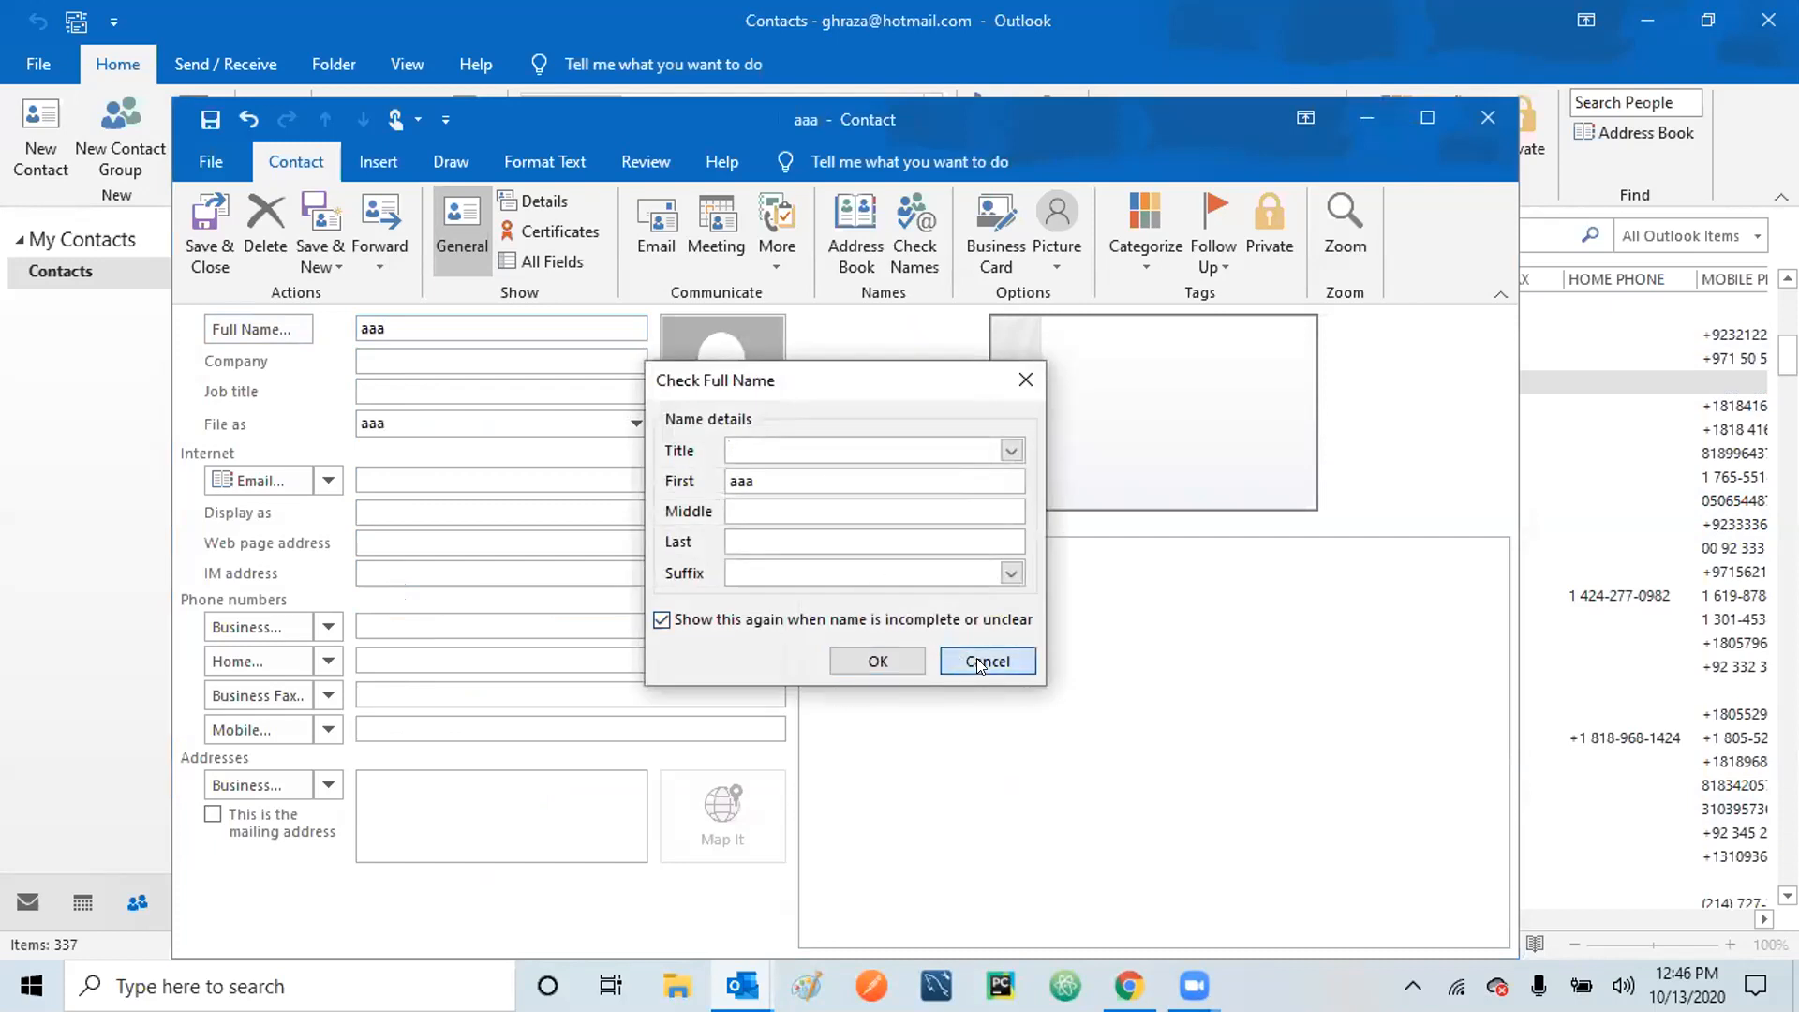
pyautogui.click(399, 622)
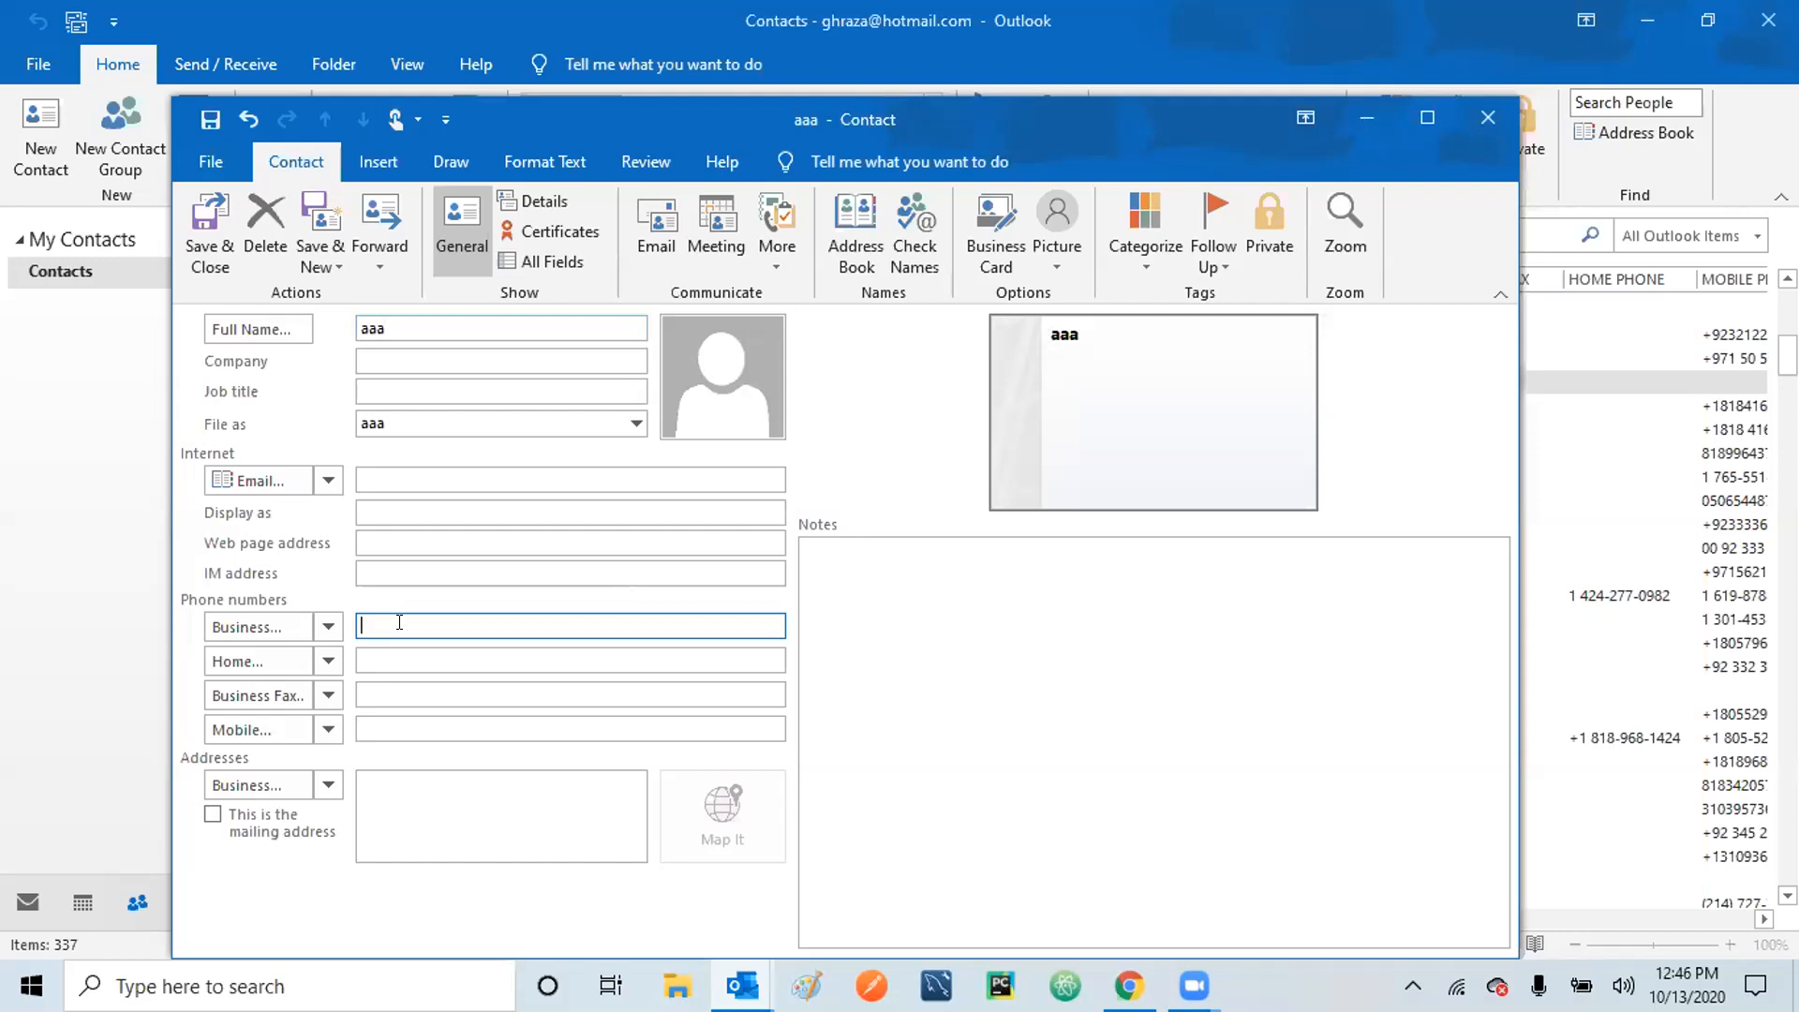
pyautogui.write('1112223334')
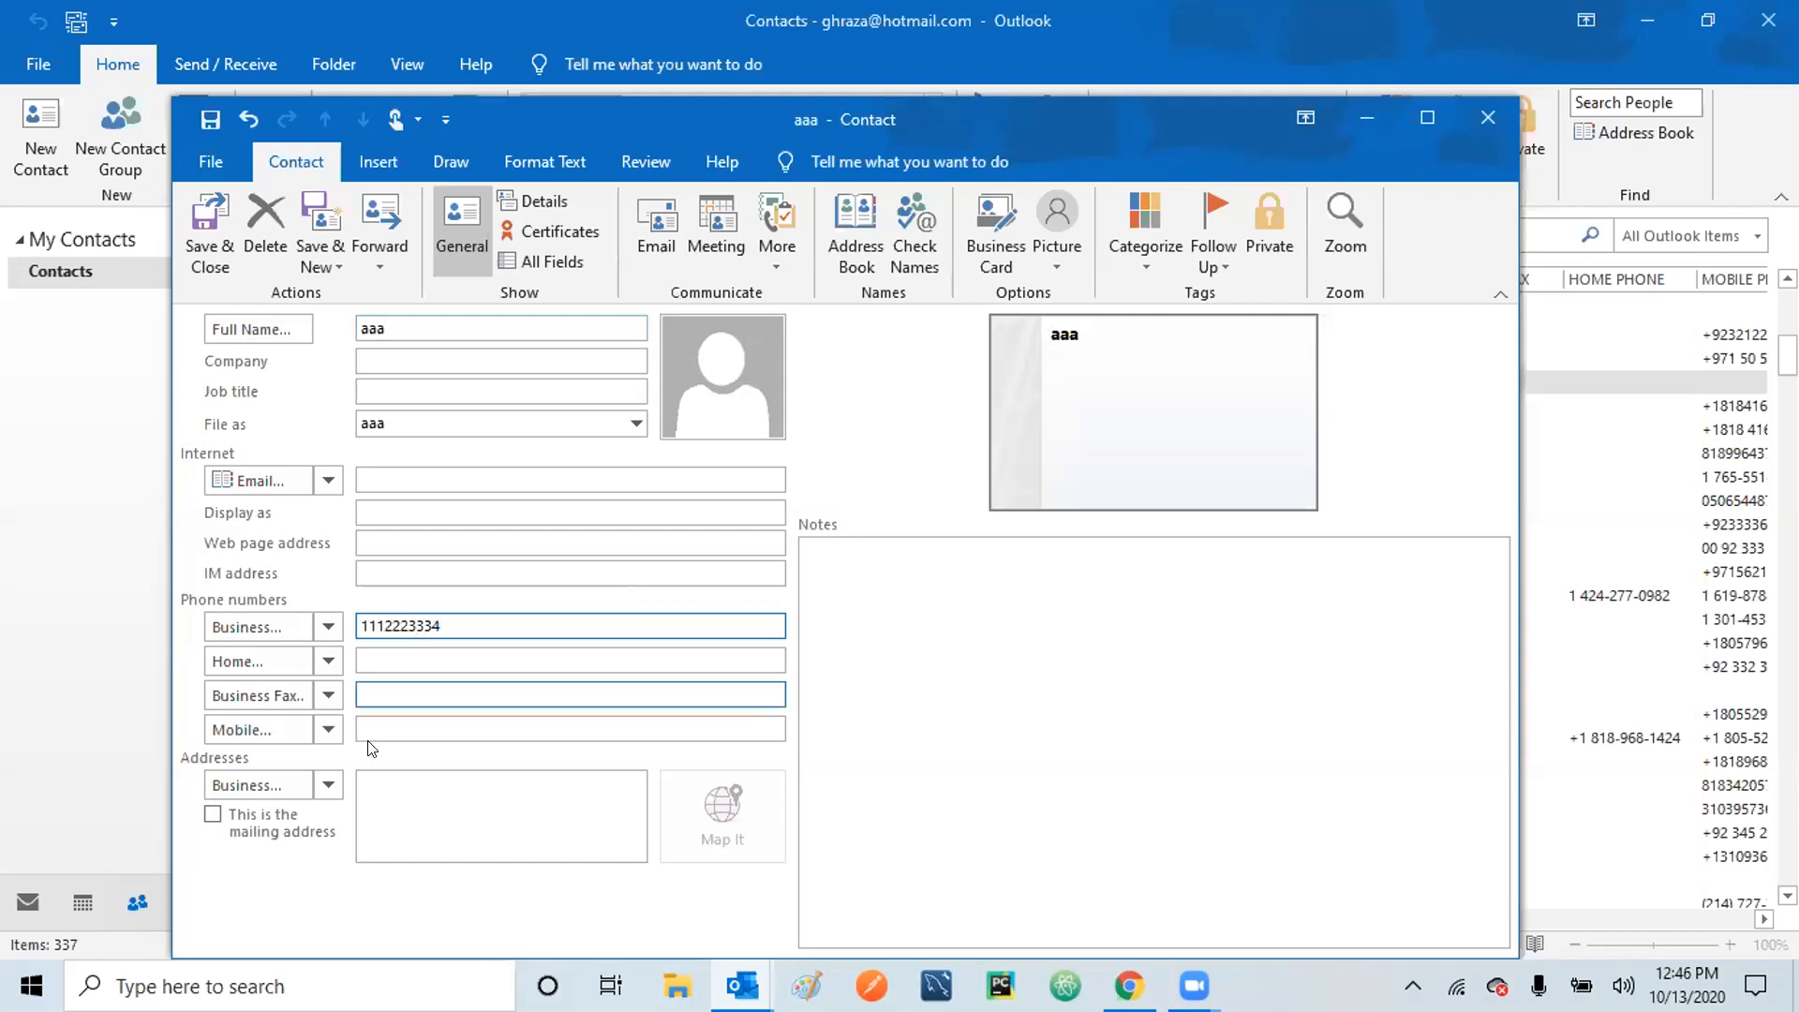
pyautogui.click(622, 718)
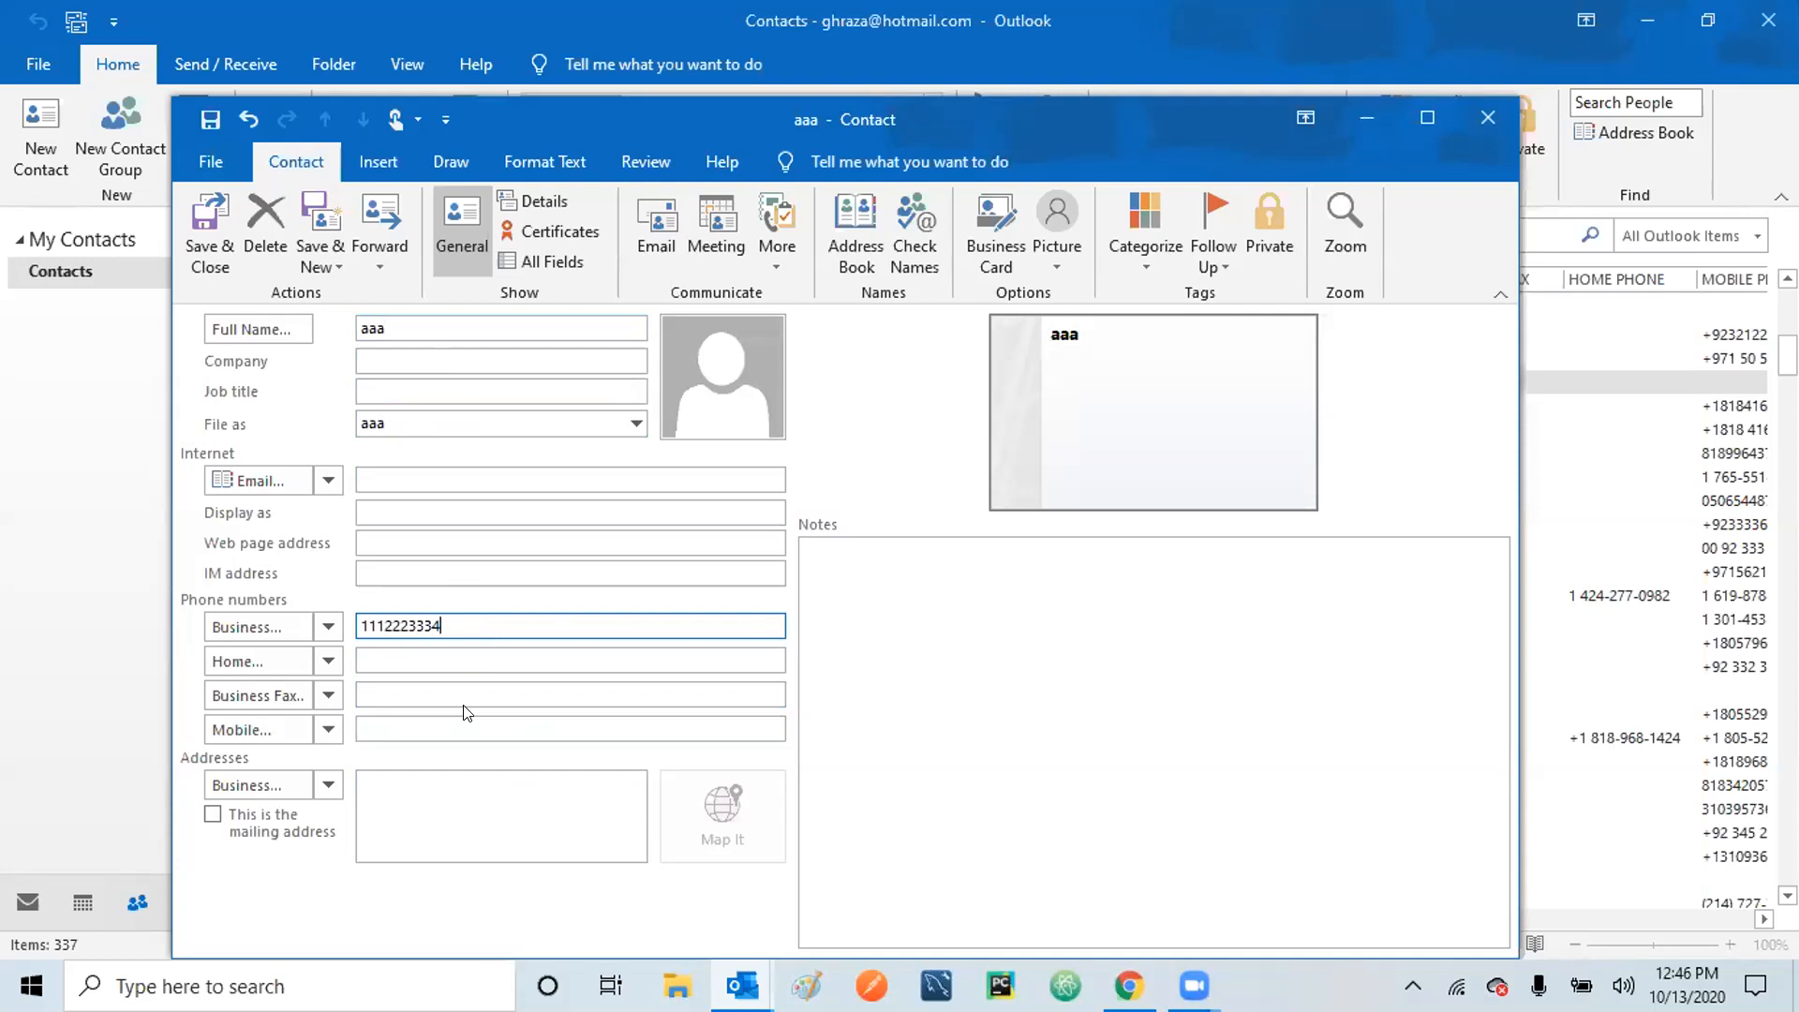
# Save and close the aaa contact and look over the Contacts list.
pyautogui.click(205, 227)
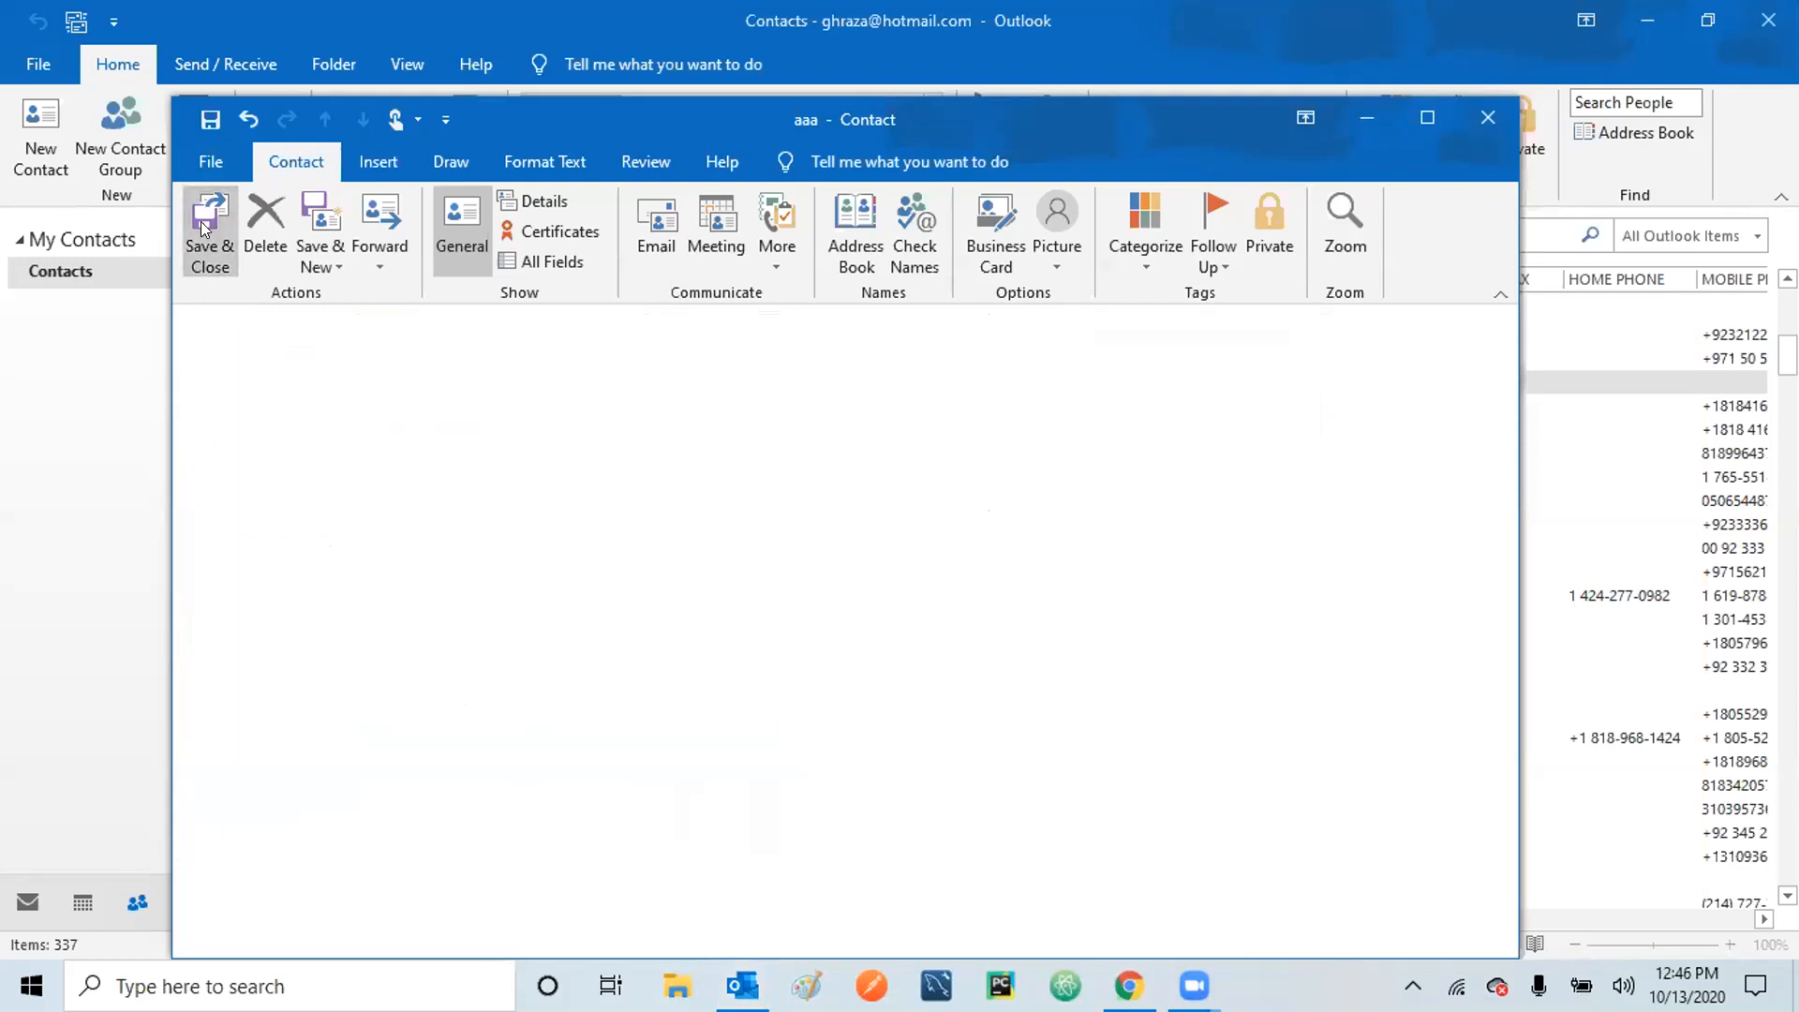
pyautogui.moveTo(1788, 355); pyautogui.dragTo(1788, 445)
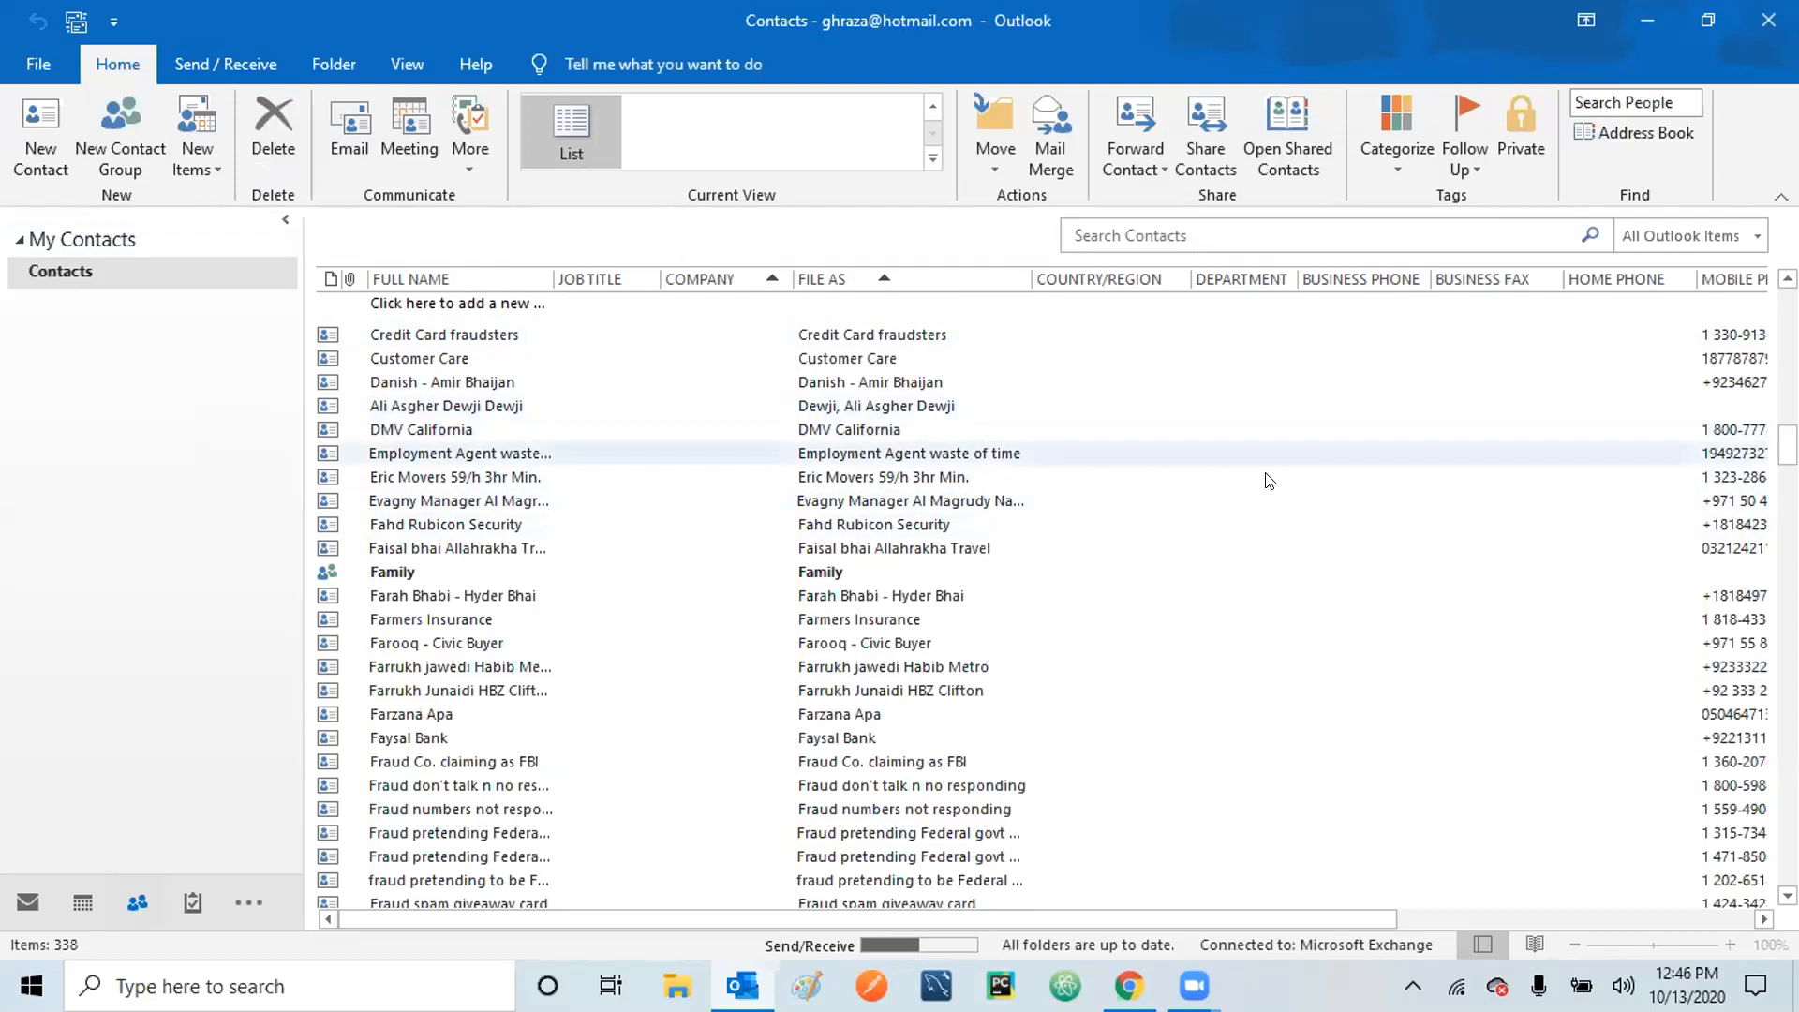
pyautogui.rightClick(1247, 370)
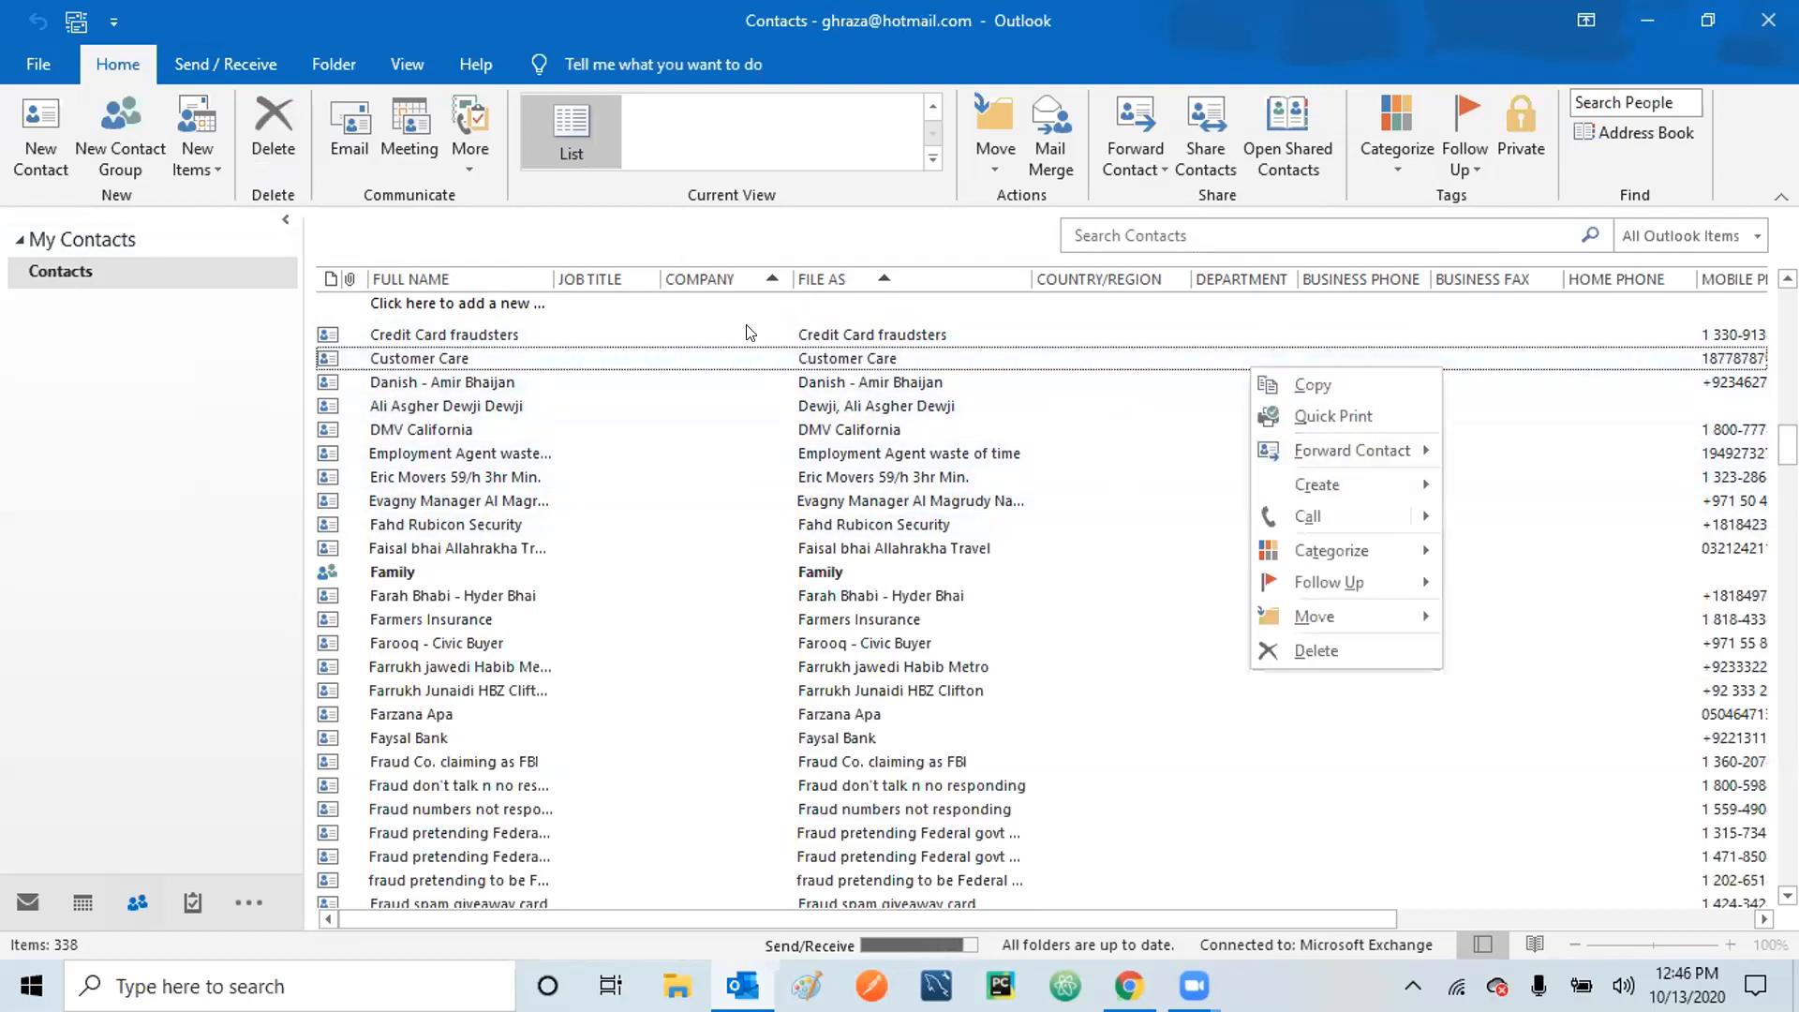
pyautogui.click(235, 390)
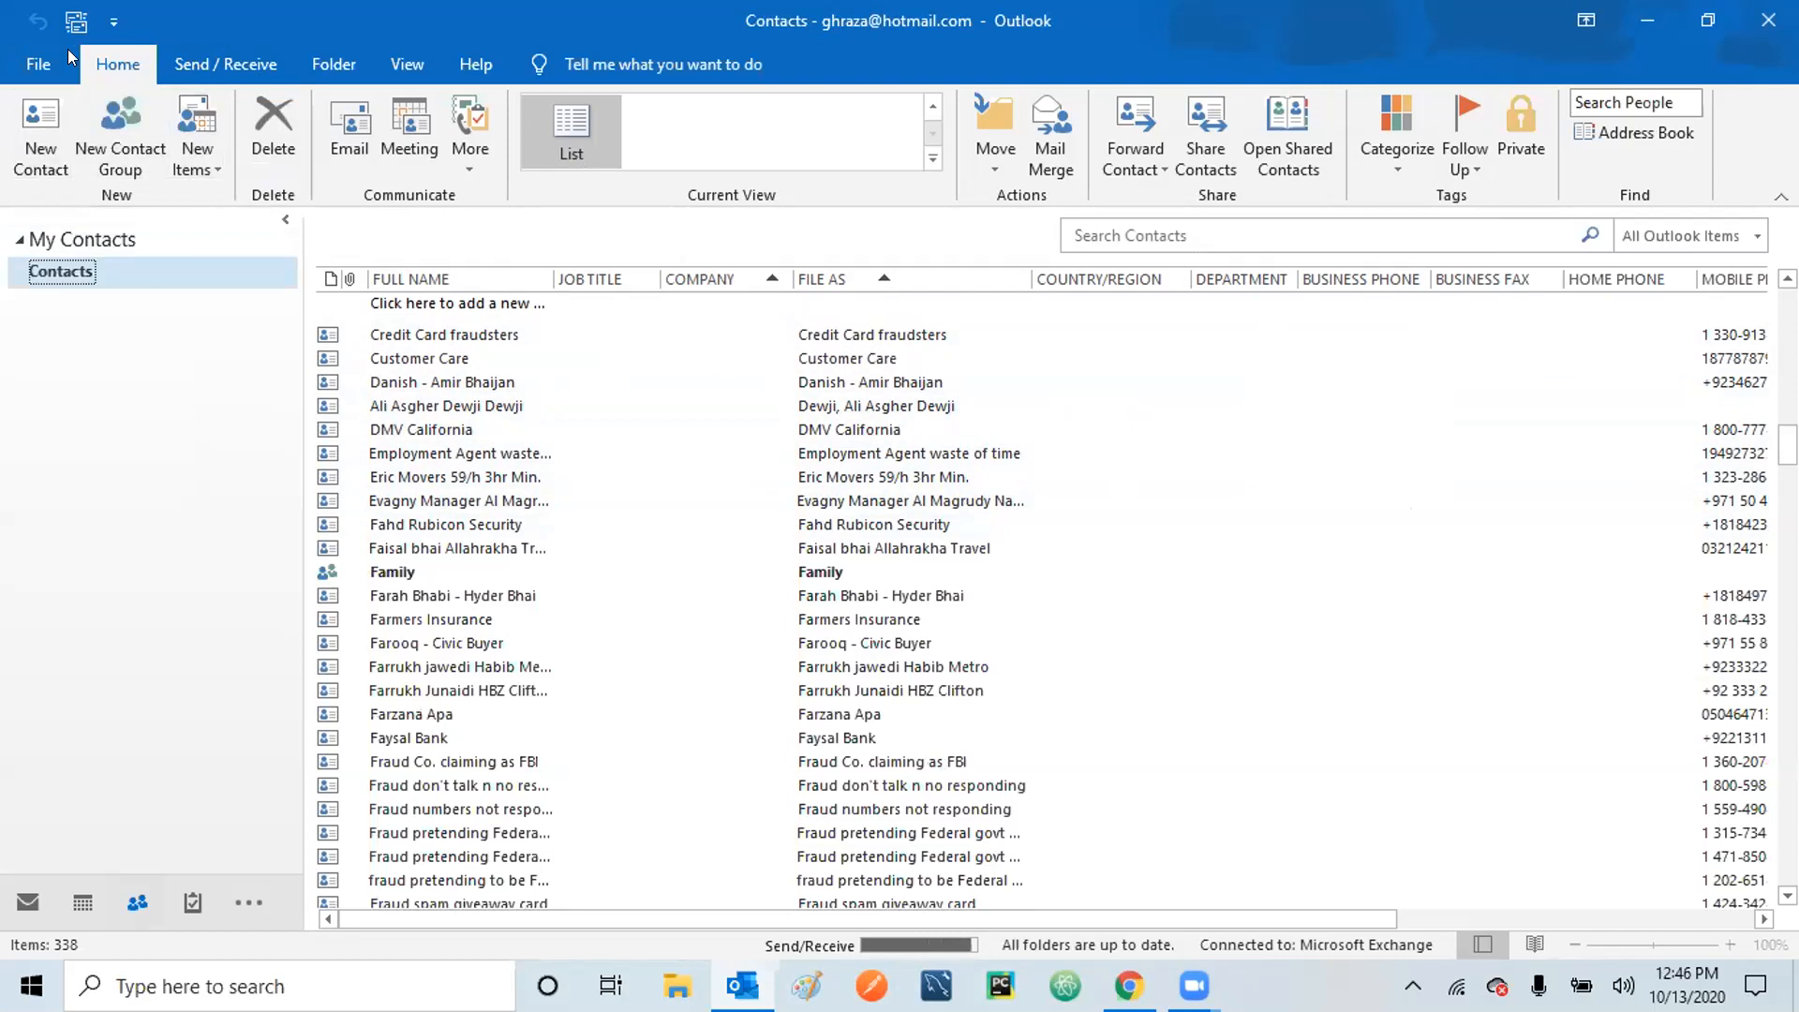
# Update the Contacts folder via Send/Receive and scroll to the Company: (none) group.
pyautogui.click(225, 64)
pyautogui.click(50, 137)
pyautogui.click(189, 97)
pyautogui.click(113, 66)
pyautogui.scroll(20, 1040, 880)
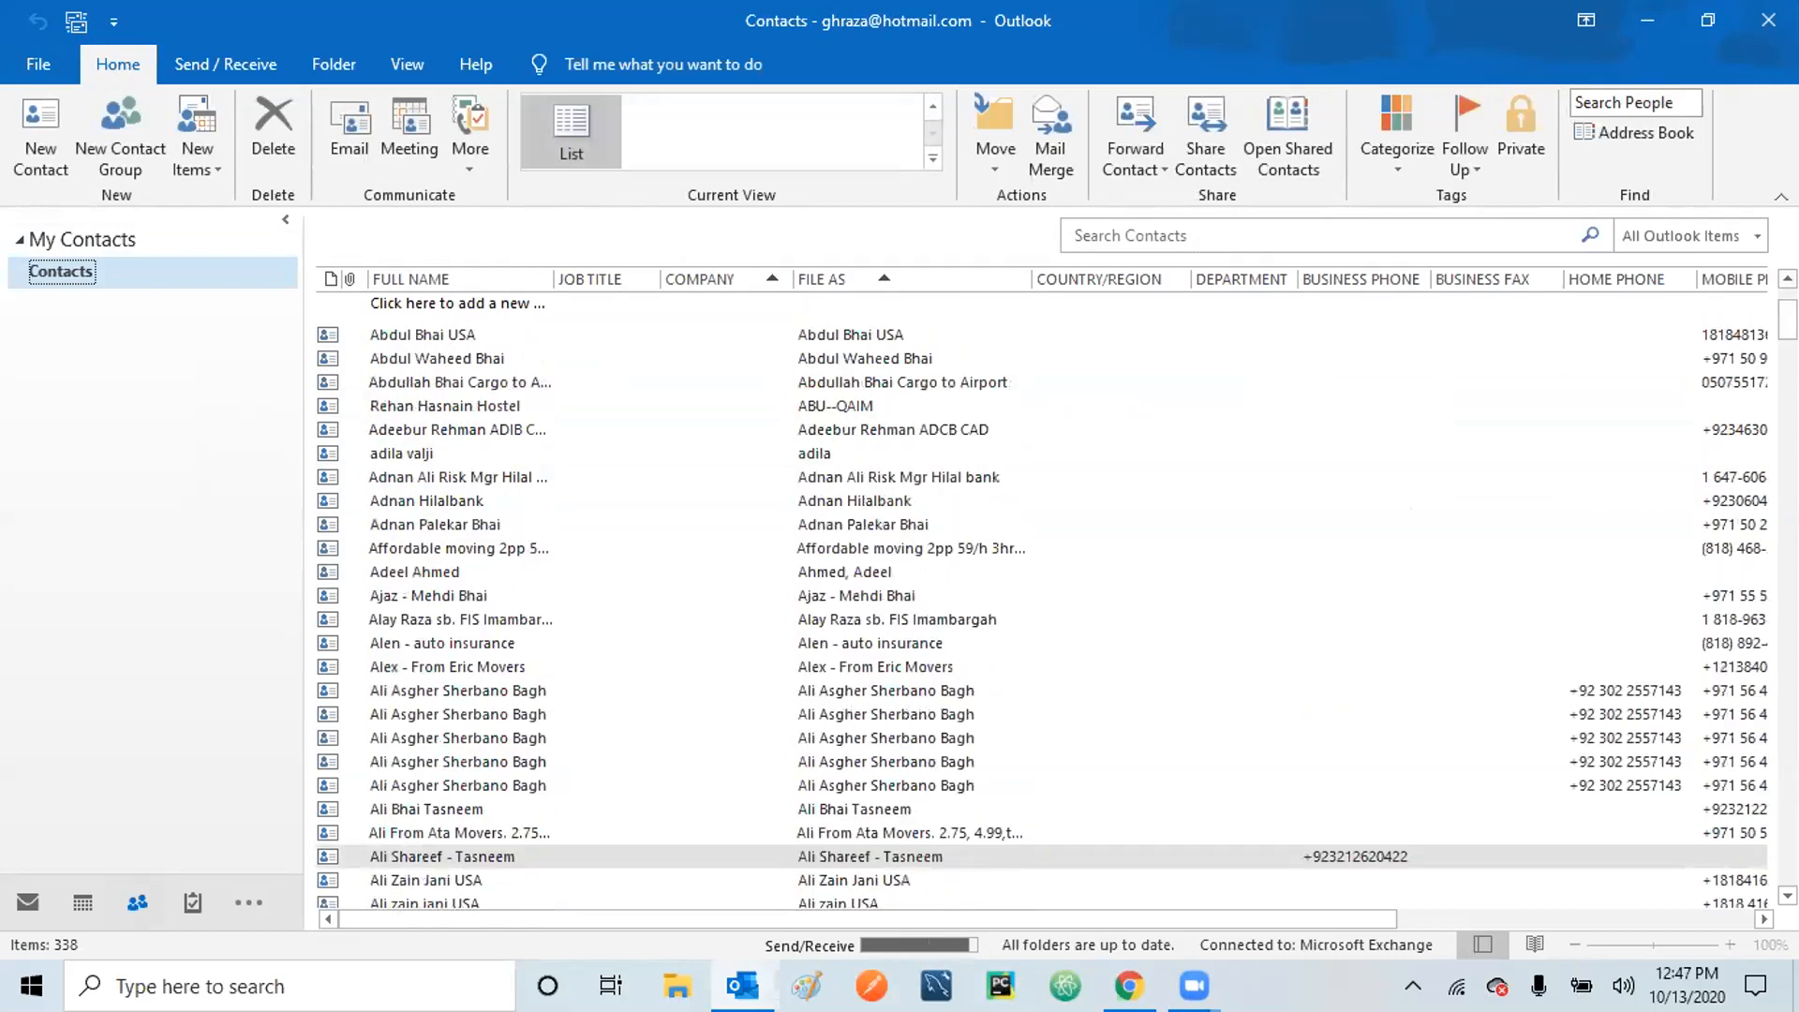
pyautogui.scroll(2, 1040, 880)
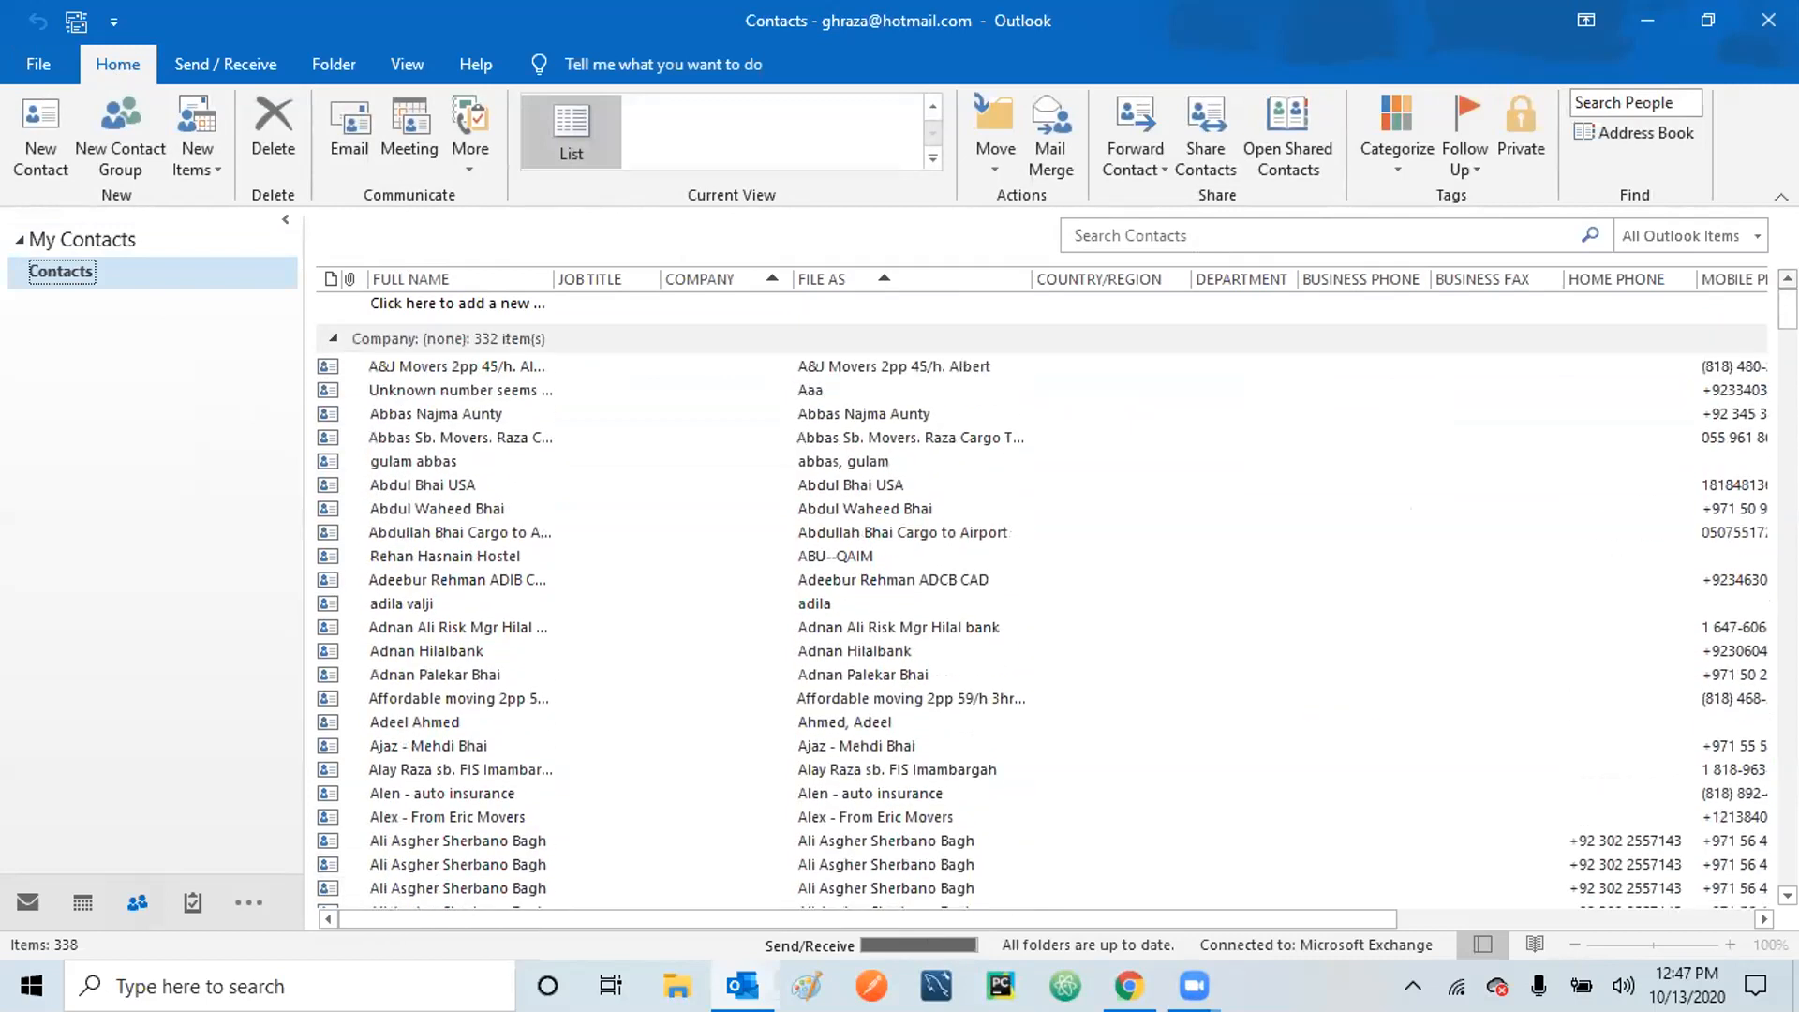
pyautogui.moveTo(1788, 309); pyautogui.dragTo(1788, 867)
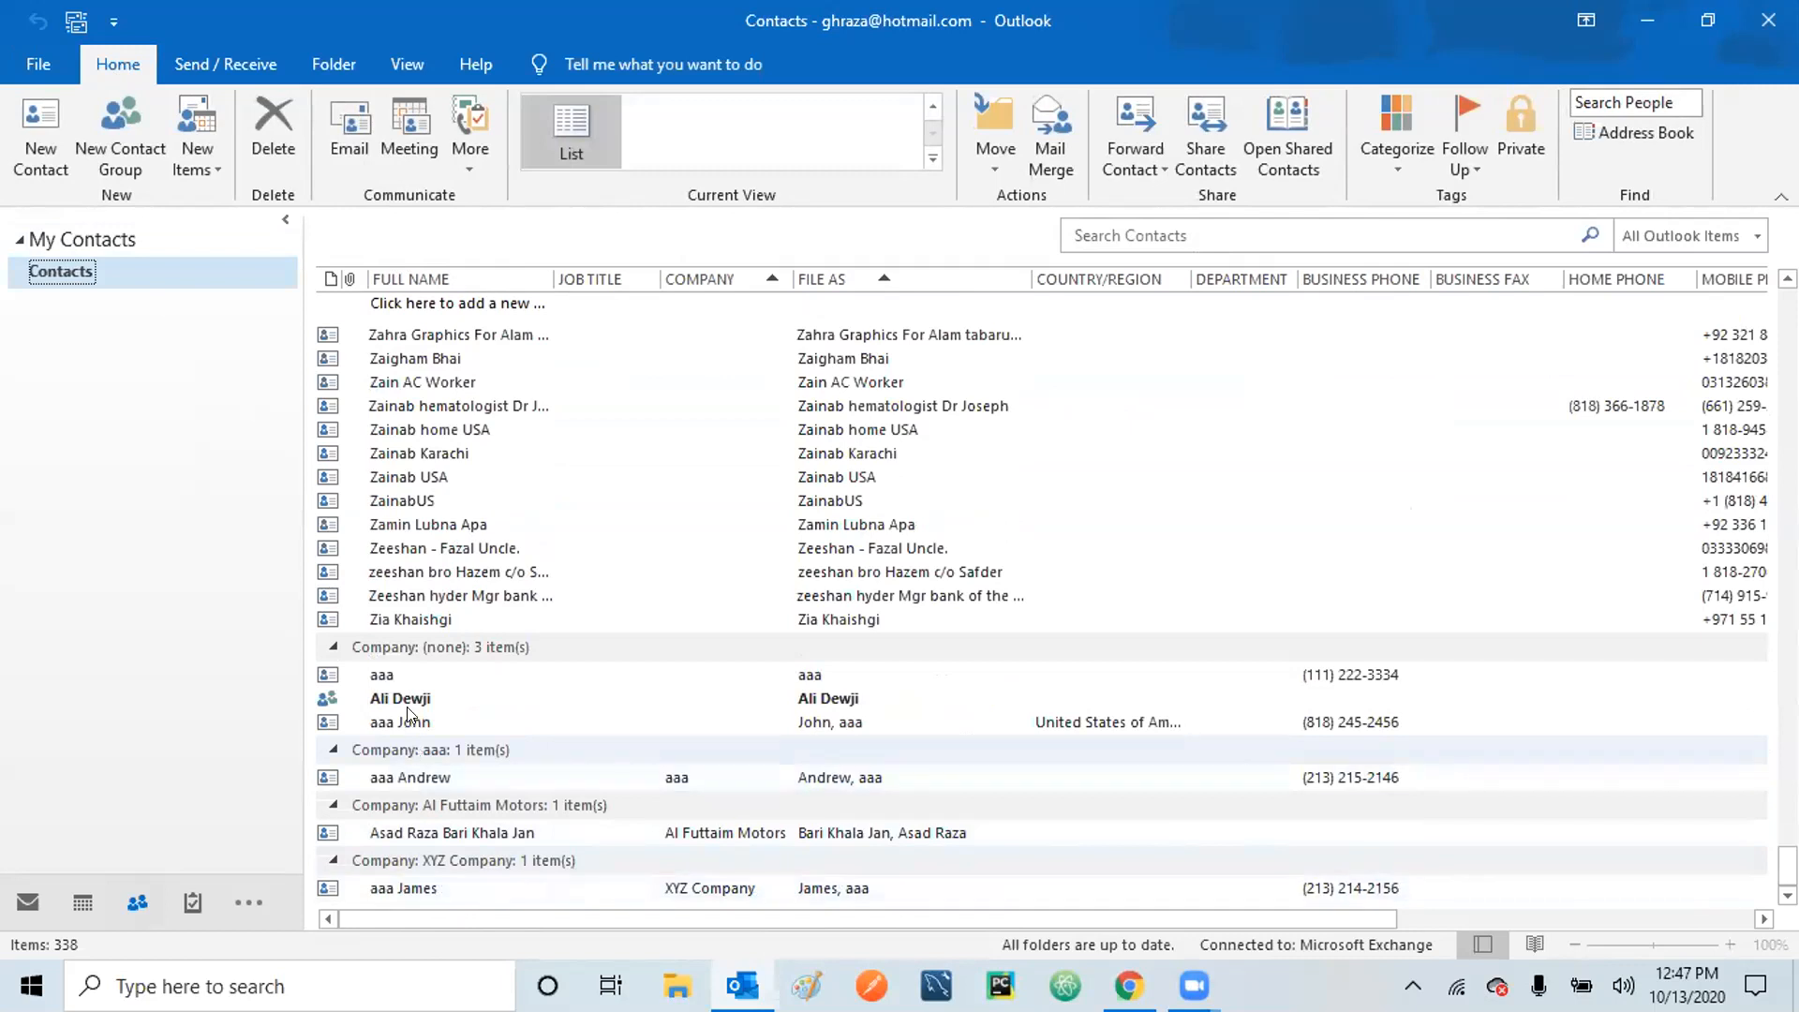
# Select the aaa contact row and delete it from the Home ribbon.
pyautogui.click(405, 679)
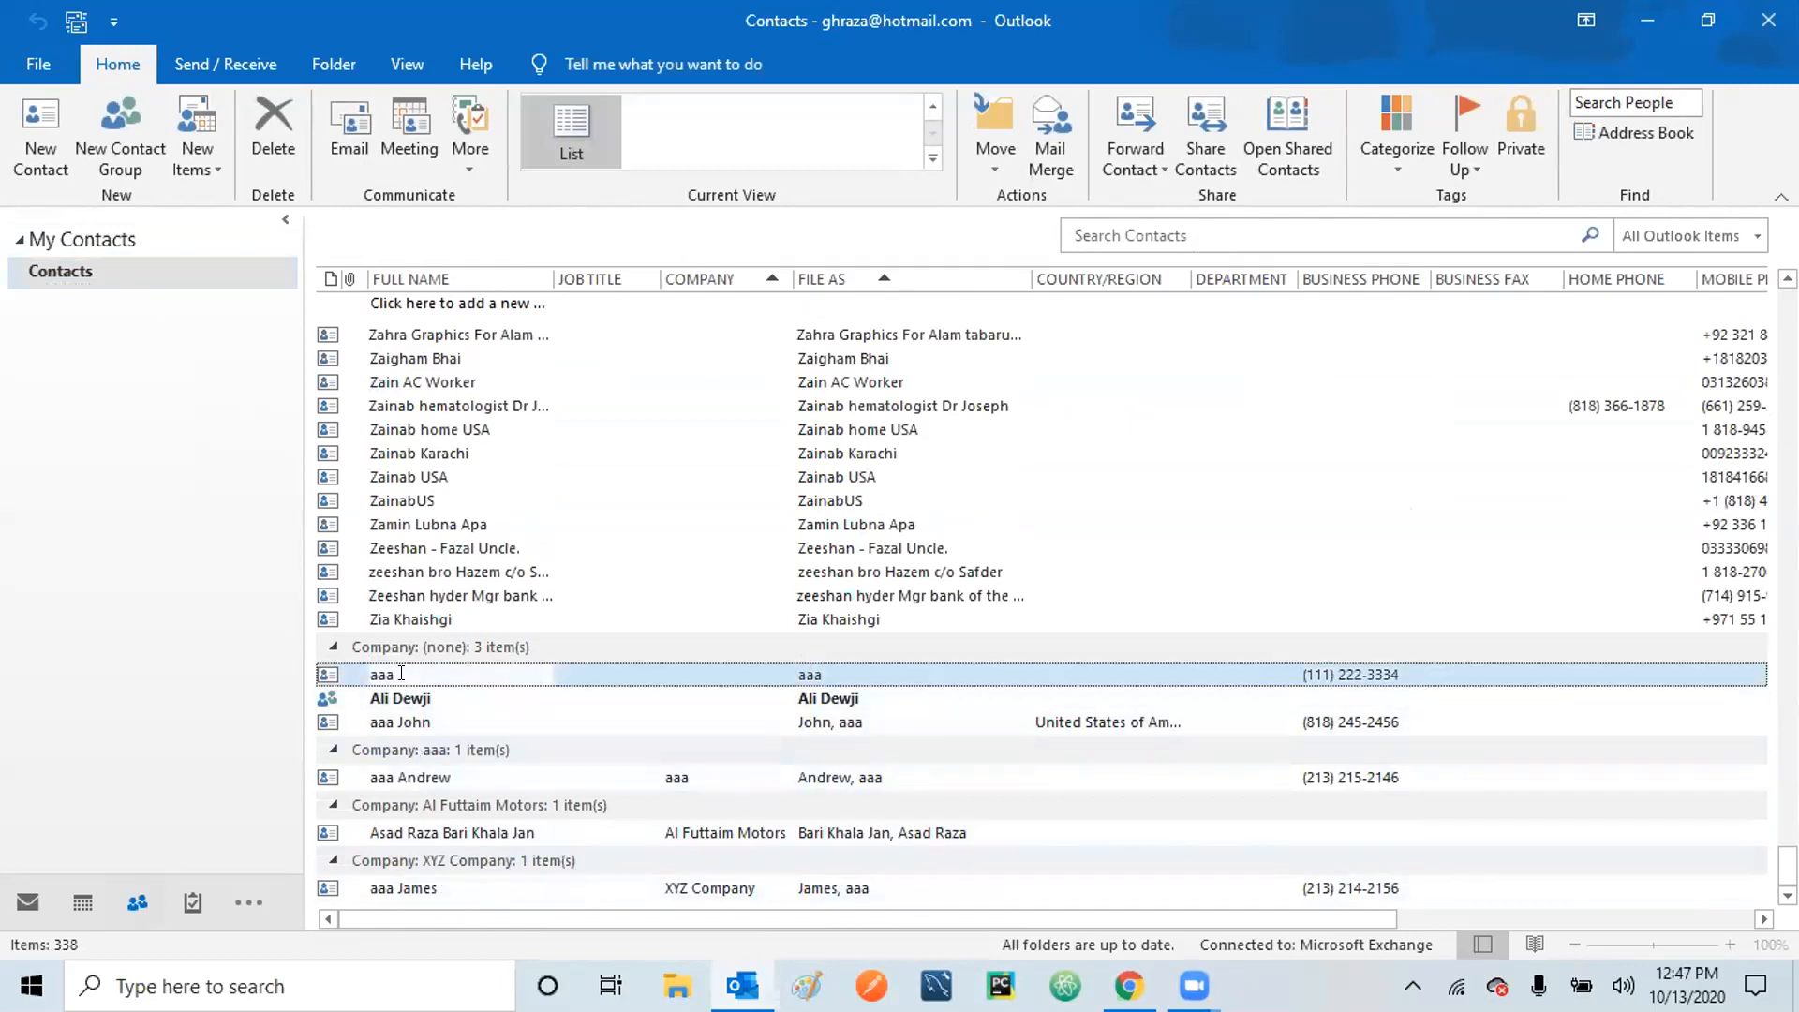
pyautogui.click(590, 676)
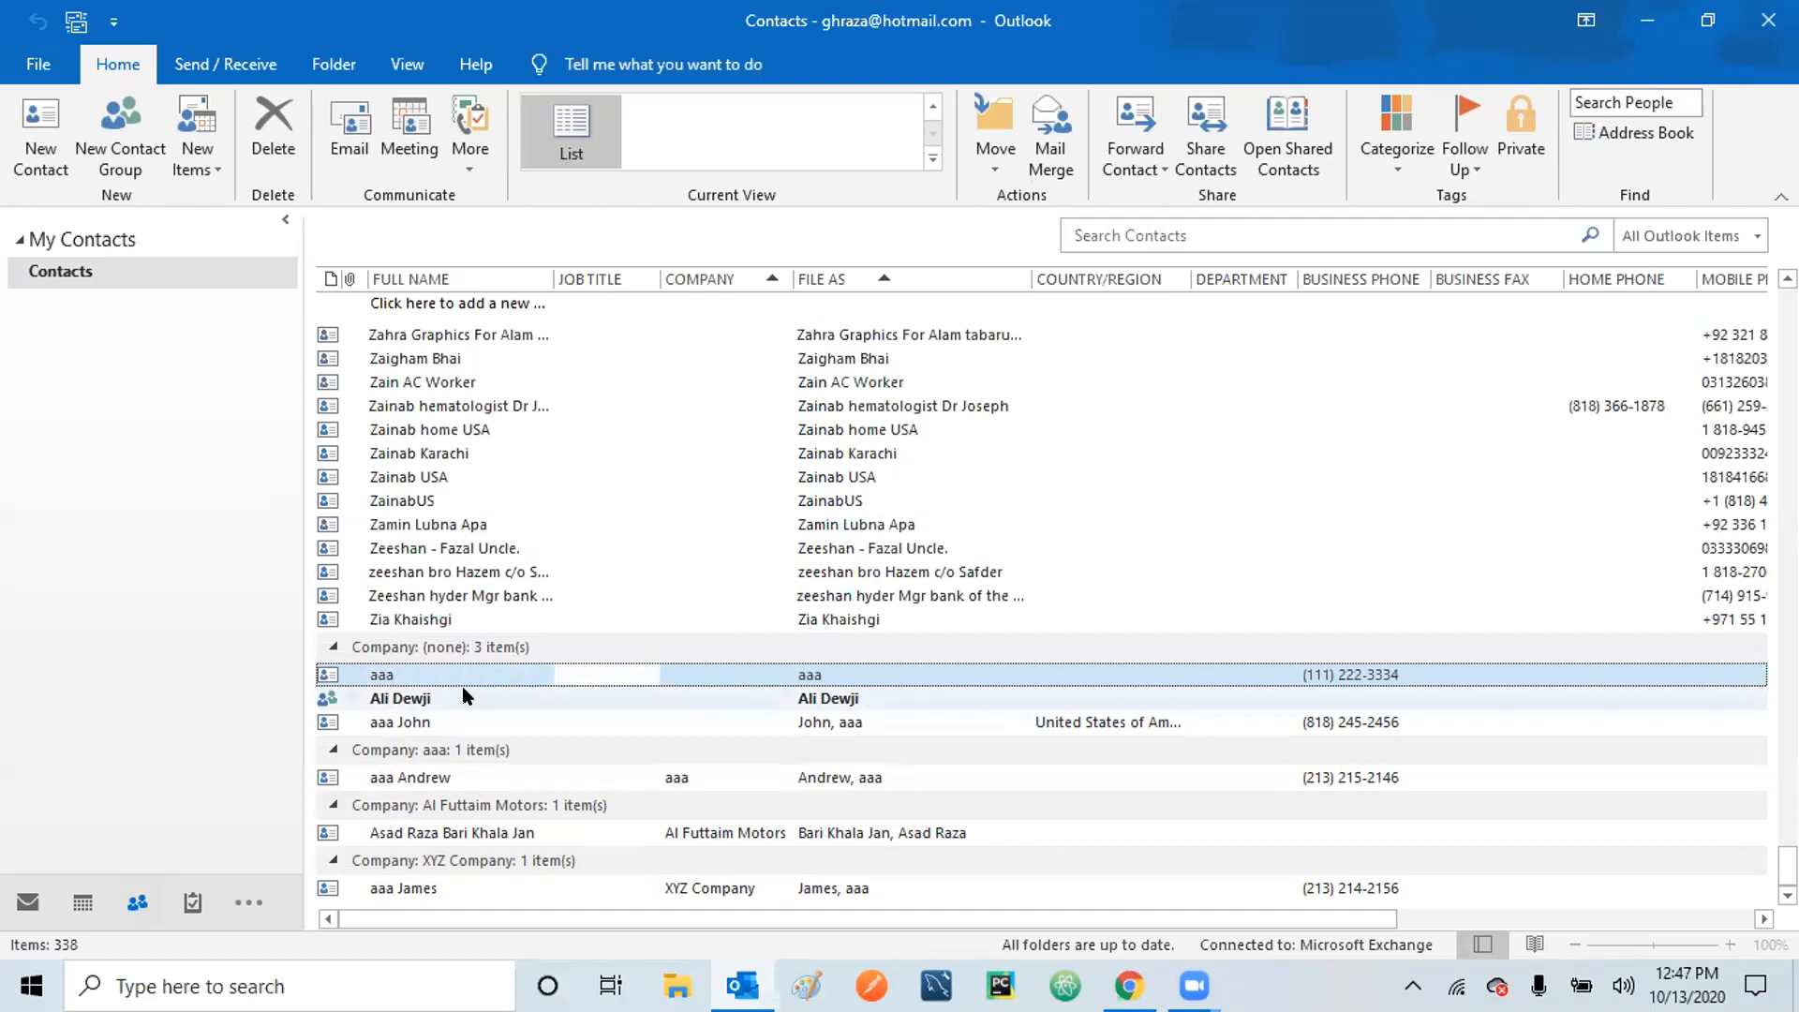
pyautogui.click(416, 673)
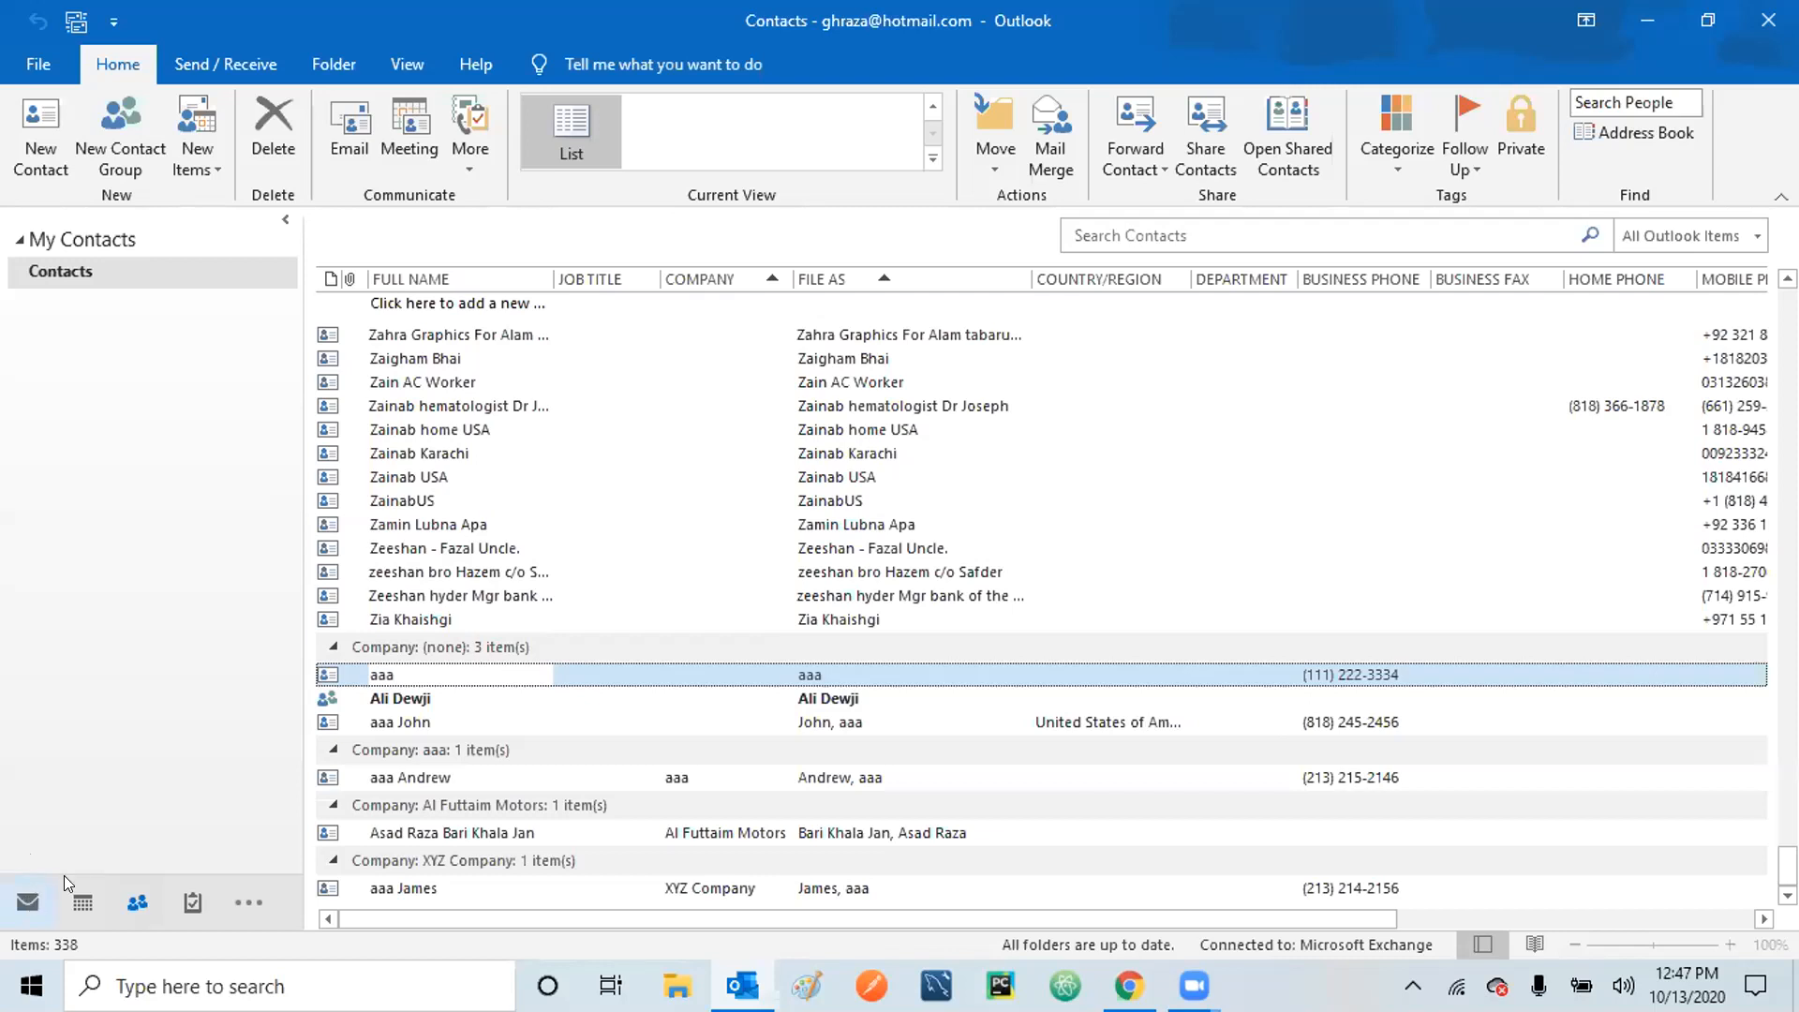
pyautogui.moveTo(88, 905)
pyautogui.click(276, 120)
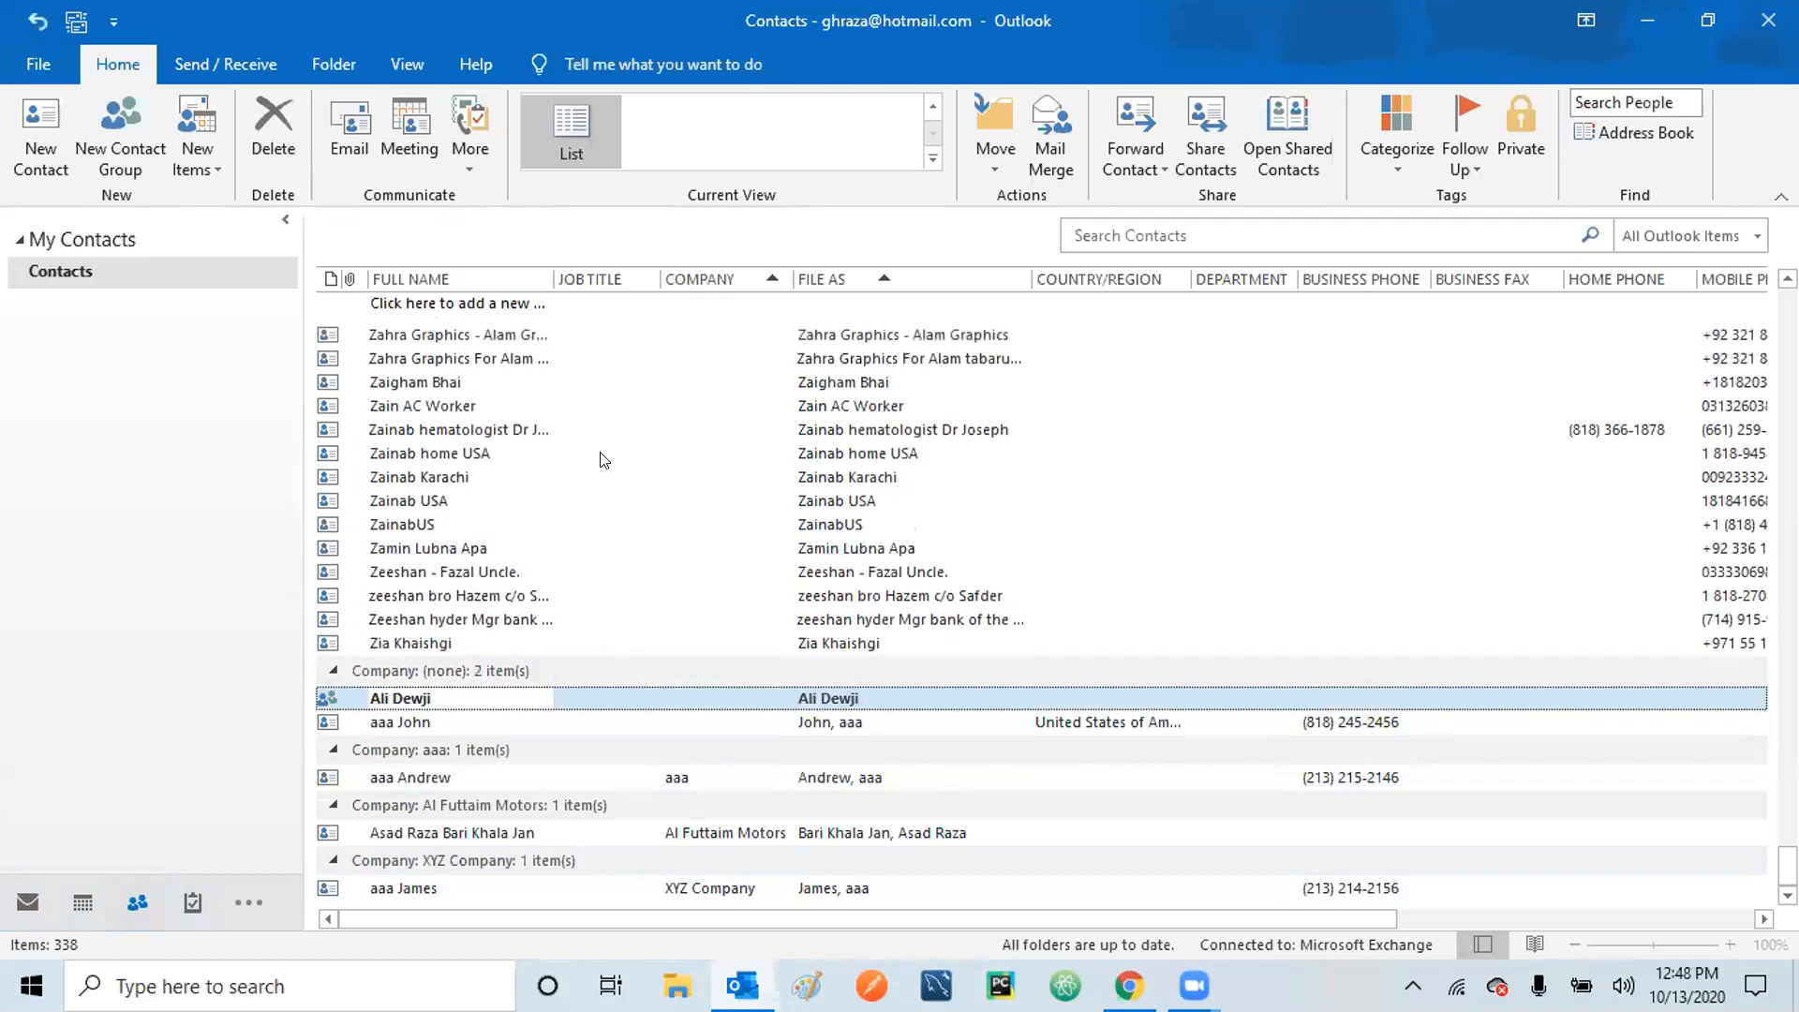